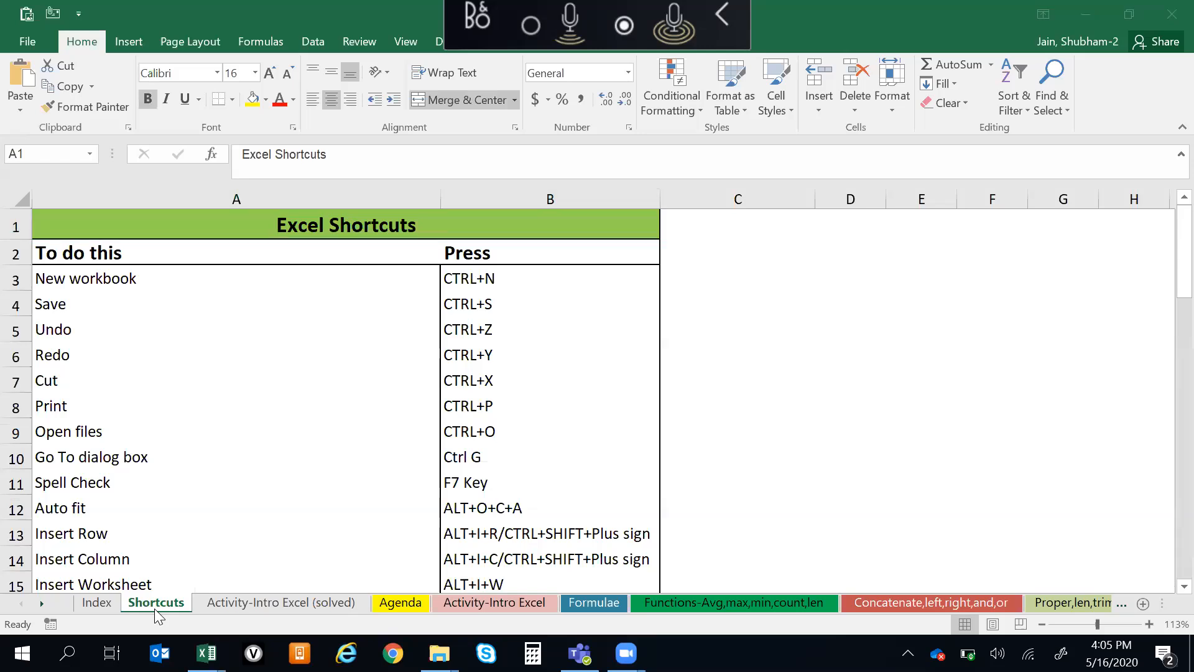
key(alt+Tab)
key(alt+Tab)
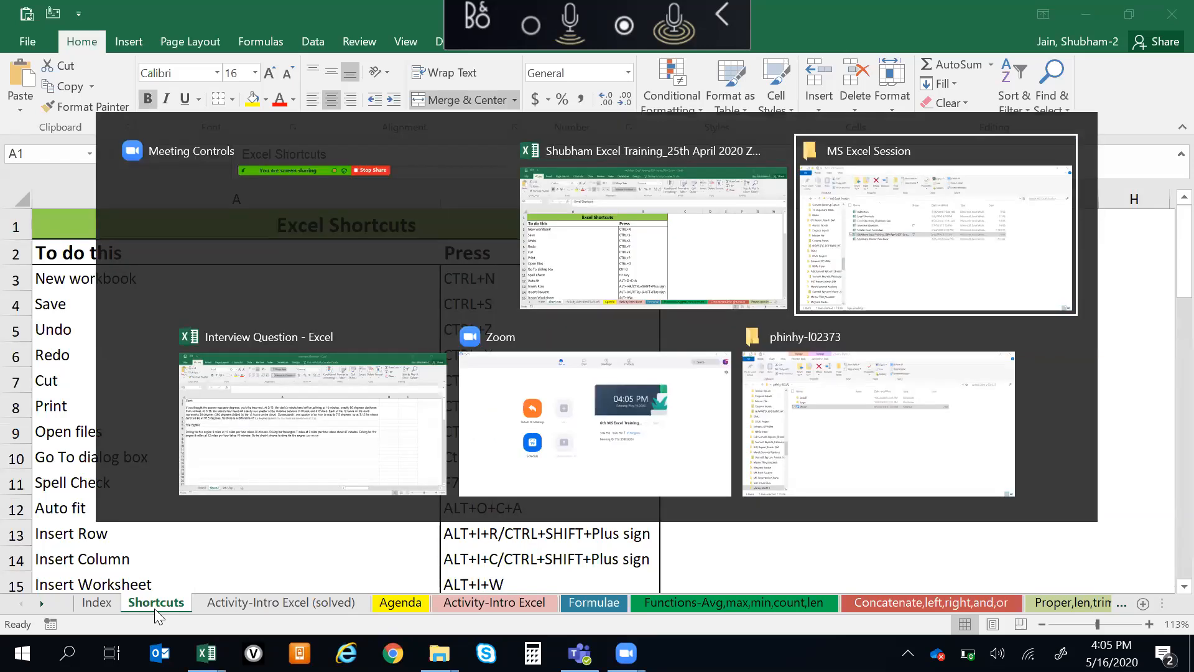
key(alt+shift+Tab)
key(alt+shift+Tab)
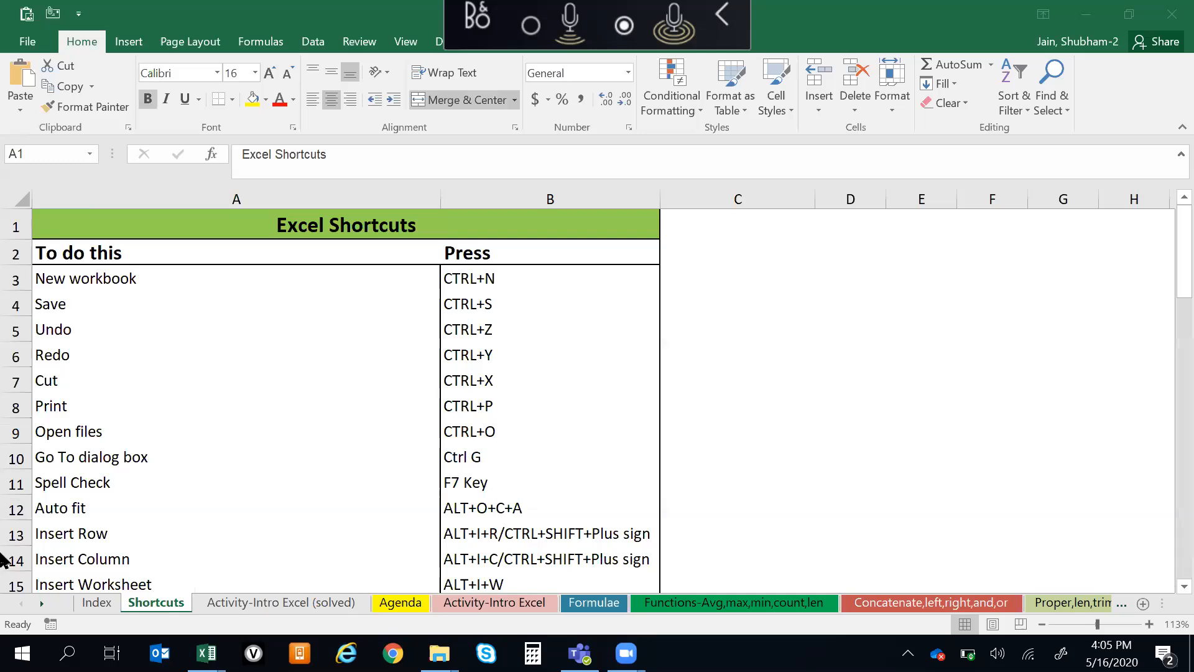
Review the Excel Shortcuts list from its first entries to its last row and back to the title
click(192, 381)
click(160, 329)
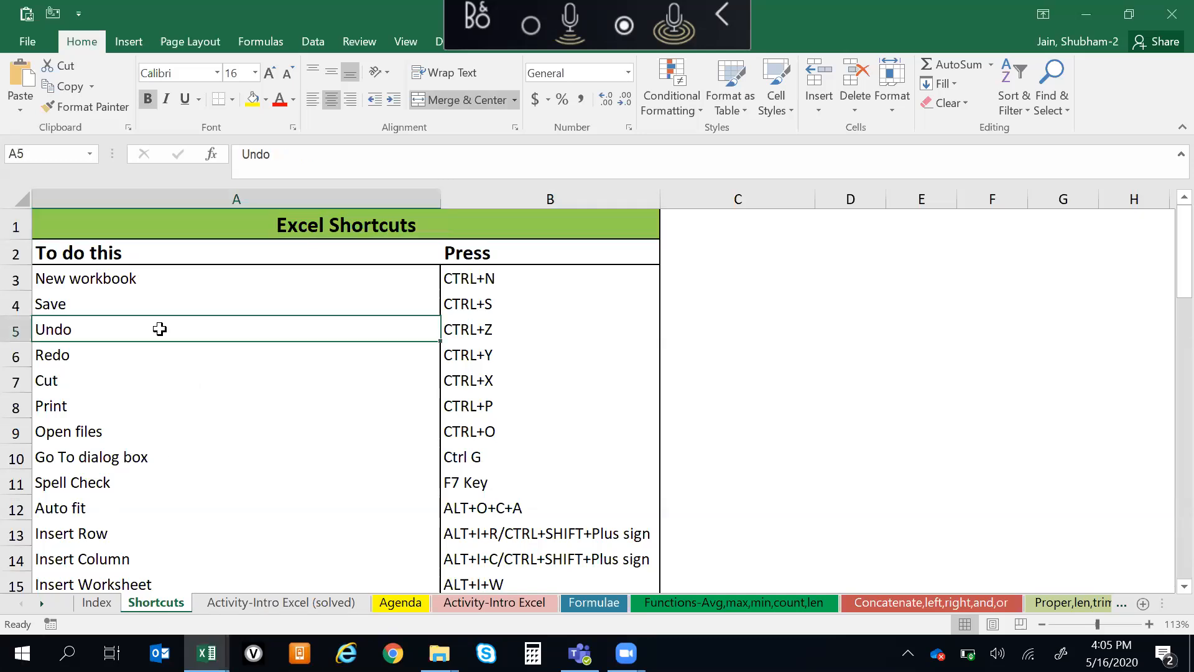
click(159, 278)
key(ctrl+Down)
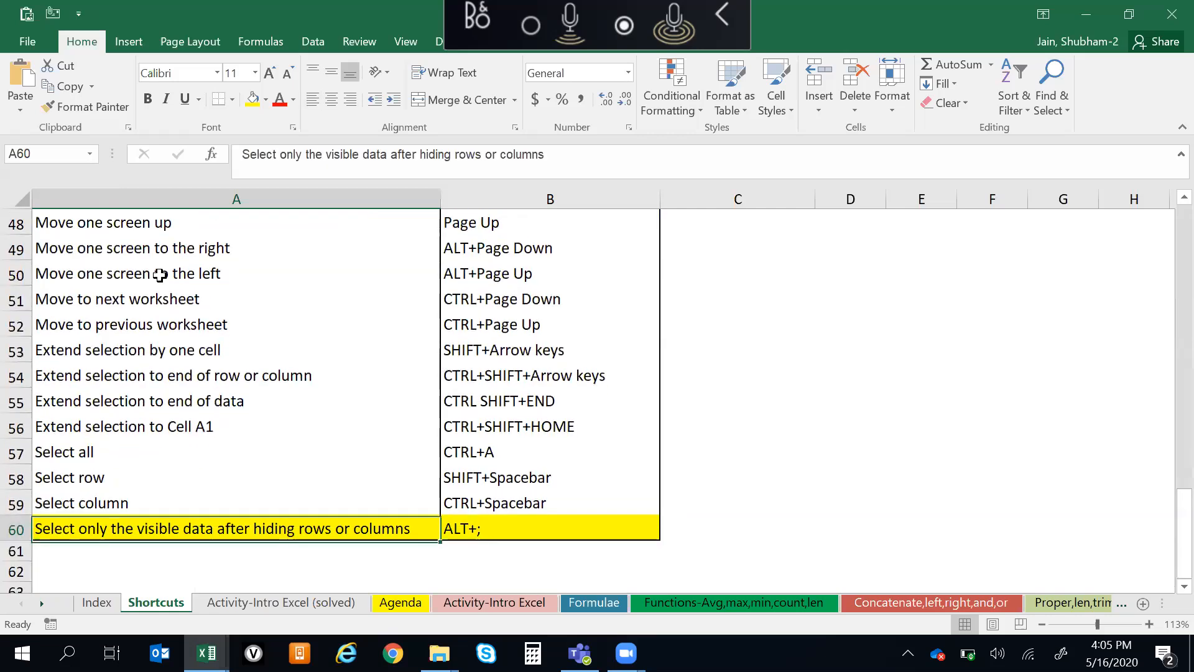
key(ctrl+Up)
key(Down)
key(Down)
key(Down)
key(Down)
key(Down)
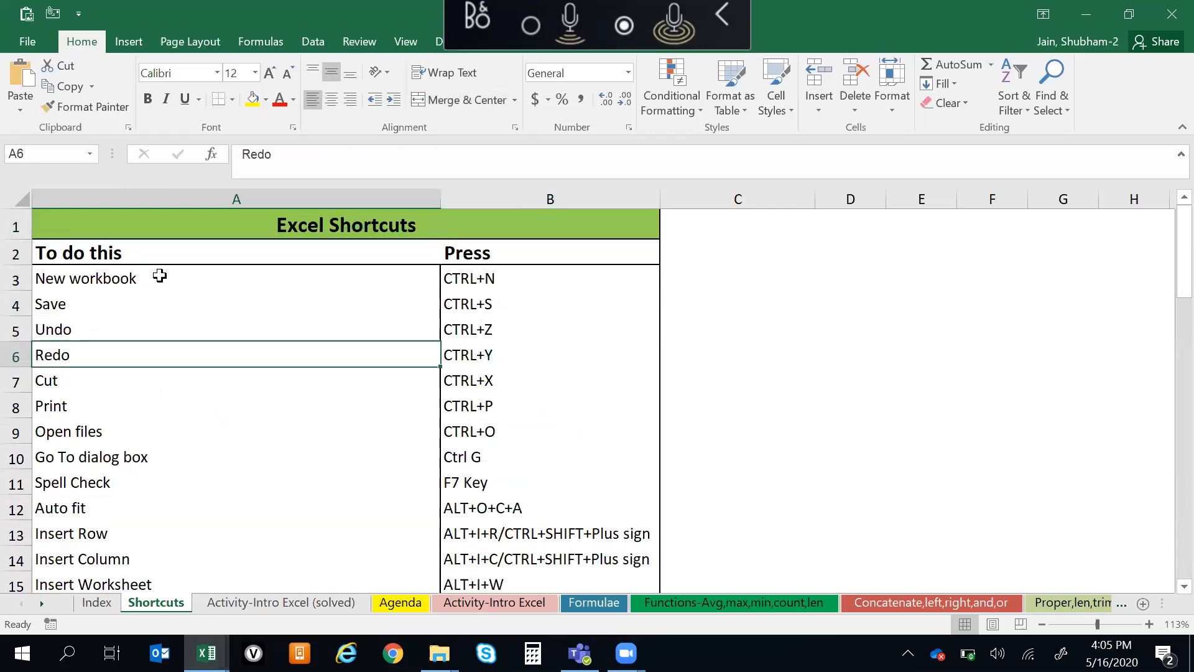
key(ctrl+Down)
key(ctrl+Up)
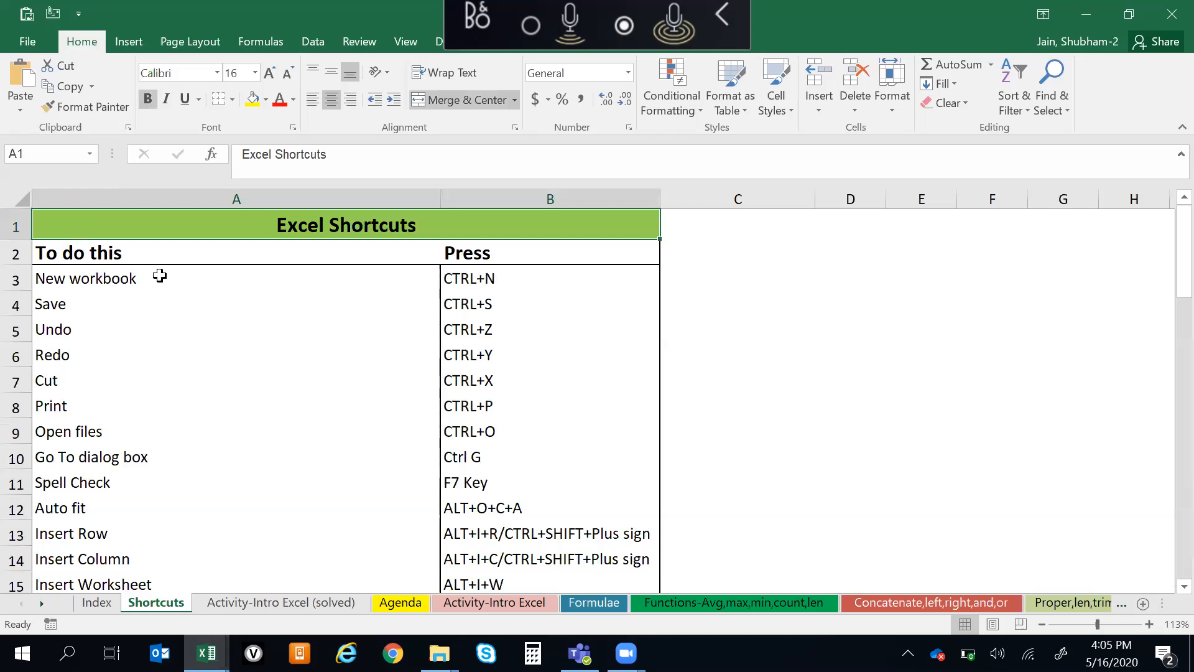
key(Down)
Look through the training worksheets in order, from Activity-Intro Excel (solved) to Paste special
key(ctrl+Page_Down)
key(ctrl+Home)
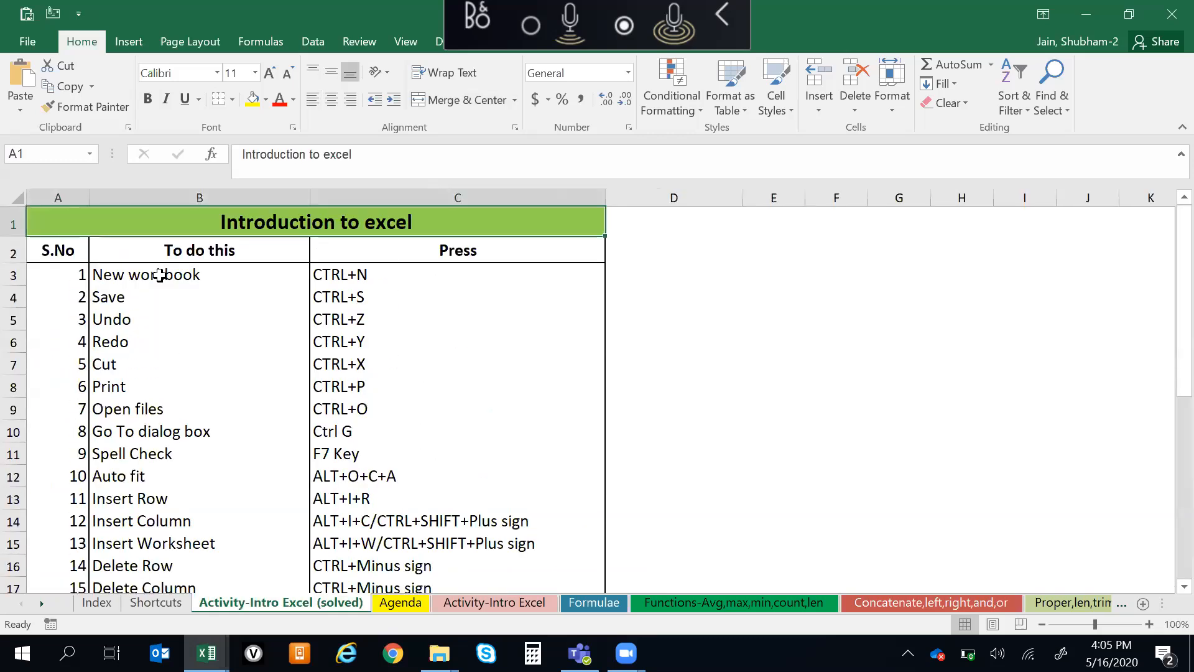
key(ctrl+Page_Down)
key(Down)
key(ctrl+Page_Down)
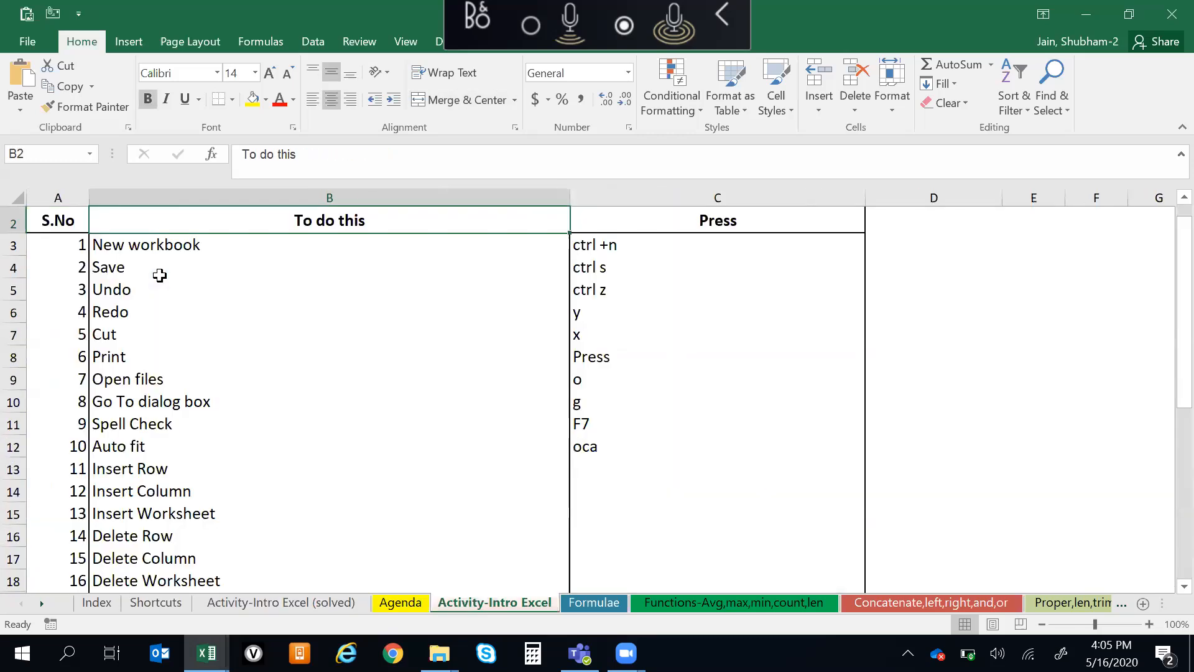
key(ctrl+Page_Down)
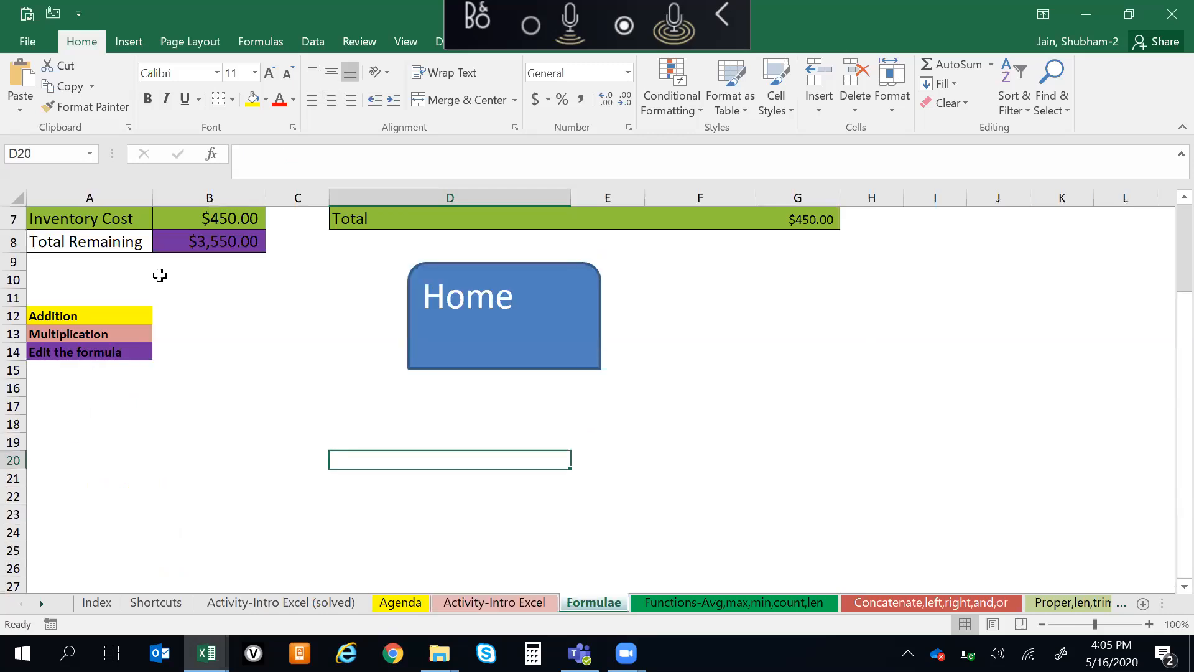
key(ctrl+Page_Down)
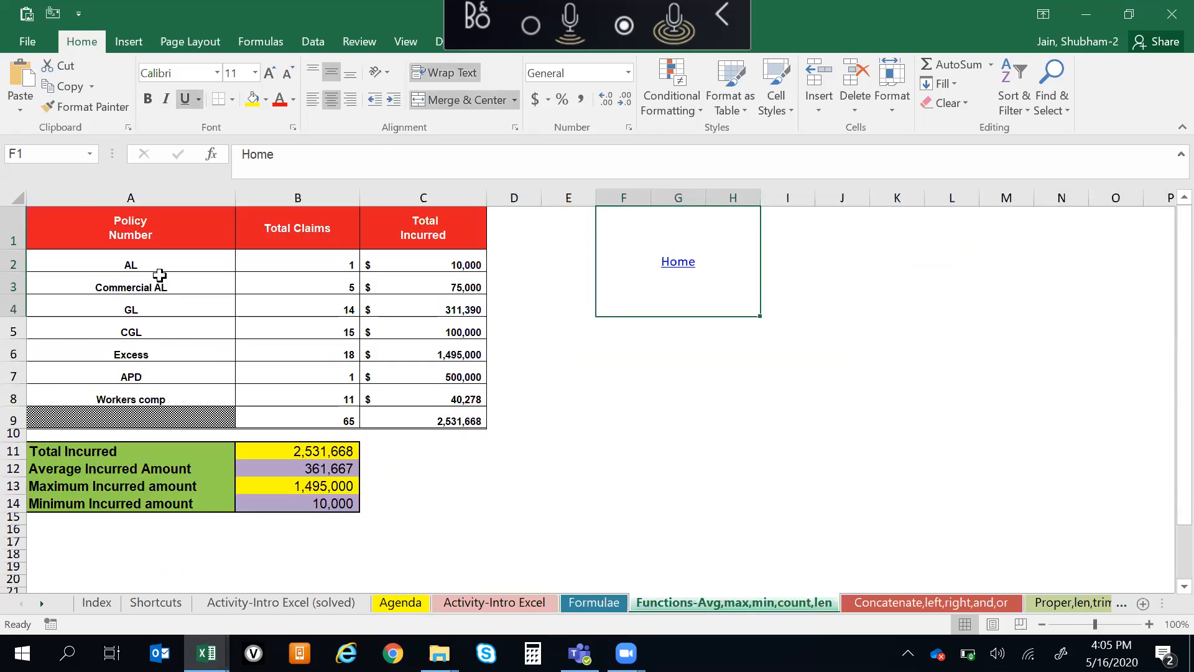
key(ctrl+Page_Down)
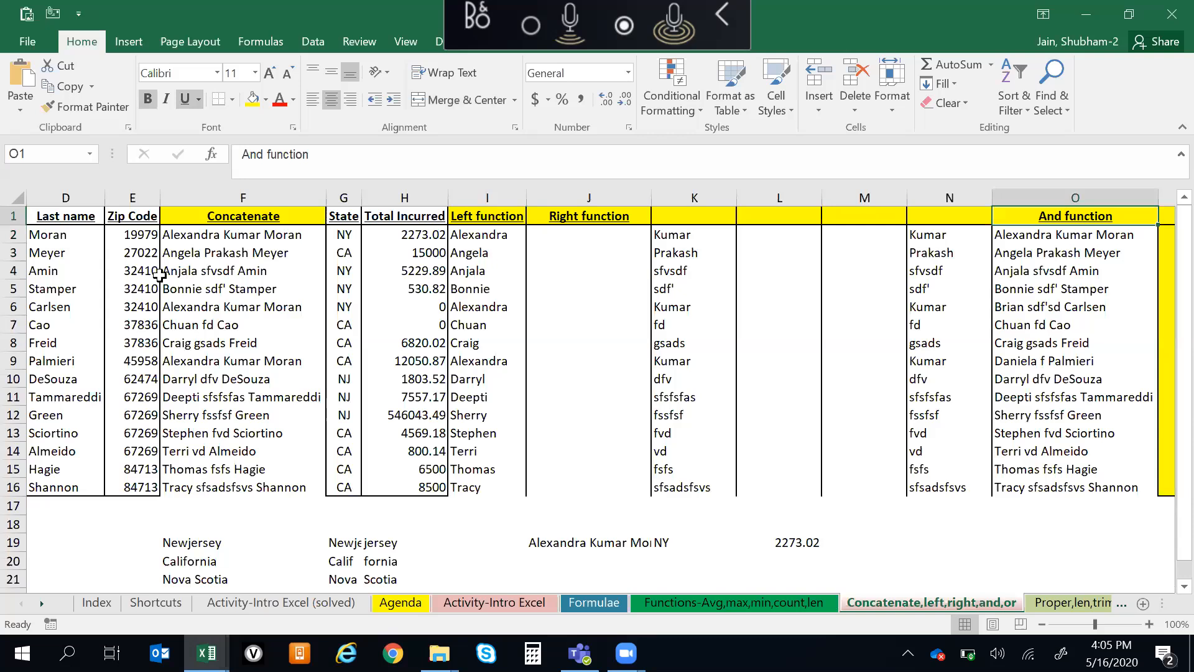
key(ctrl+Page_Down)
key(ctrl+Page_Down)
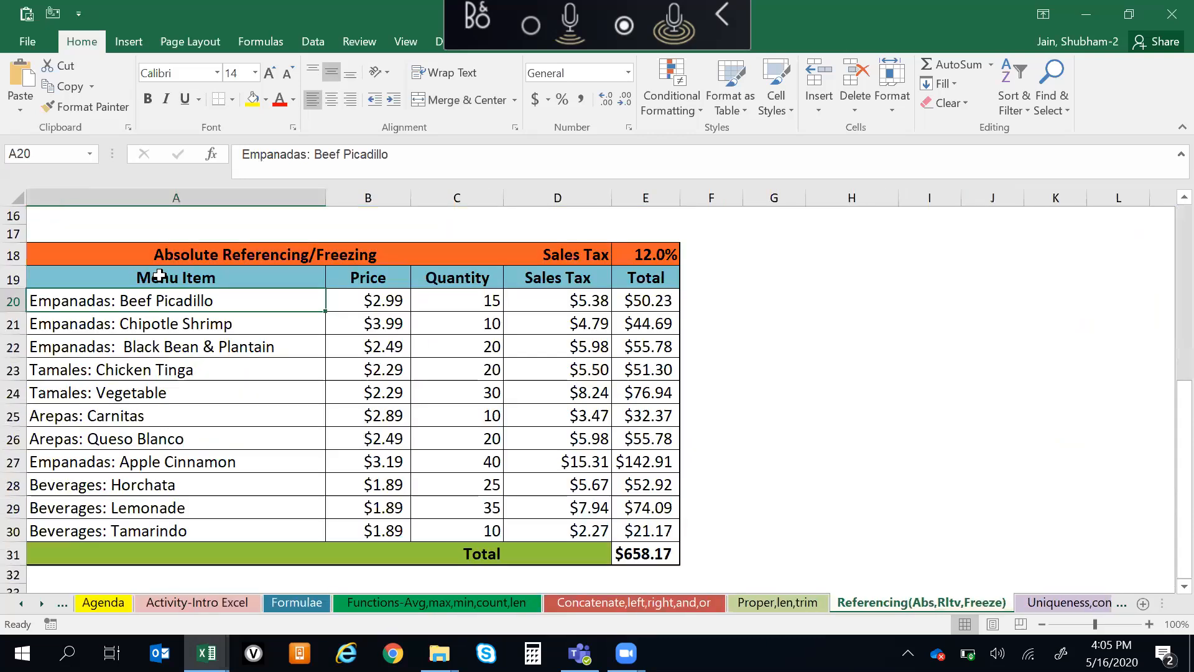
Go back to the Functions-Avg,max,min,count,len worksheet
key(ctrl+Page_Down)
key(ctrl+Page_Down)
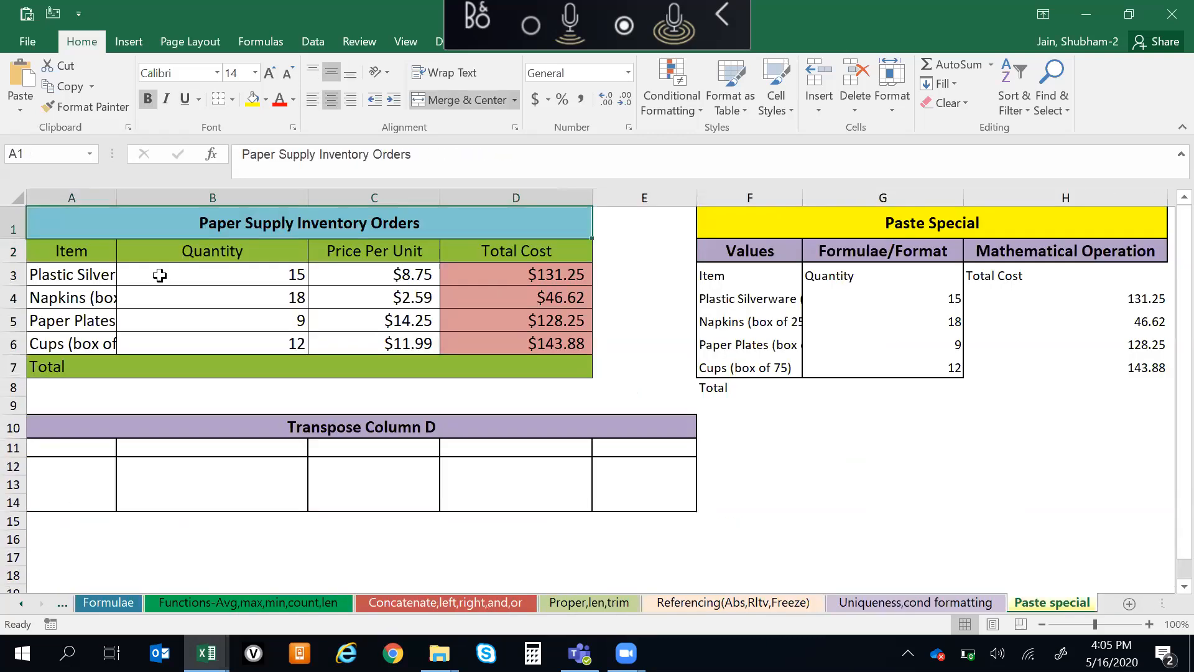
key(ctrl+Page_Up)
key(ctrl+Page_Down)
key(ctrl+Page_Up)
key(ctrl+Page_Up)
key(ctrl+Page_Up)
key(ctrl+Page_Up)
key(ctrl+Page_Up)
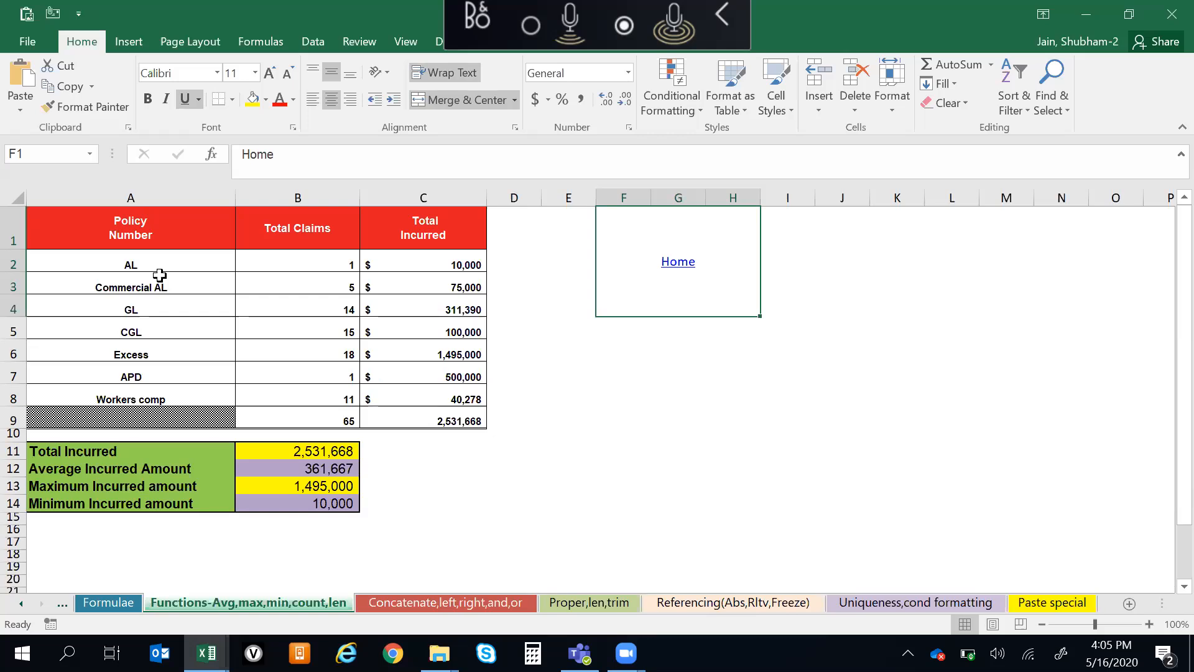
Examine the whole policy table from the header to the totals row, including its Total Incurred column
drag(101, 222, 412, 415)
click(614, 515)
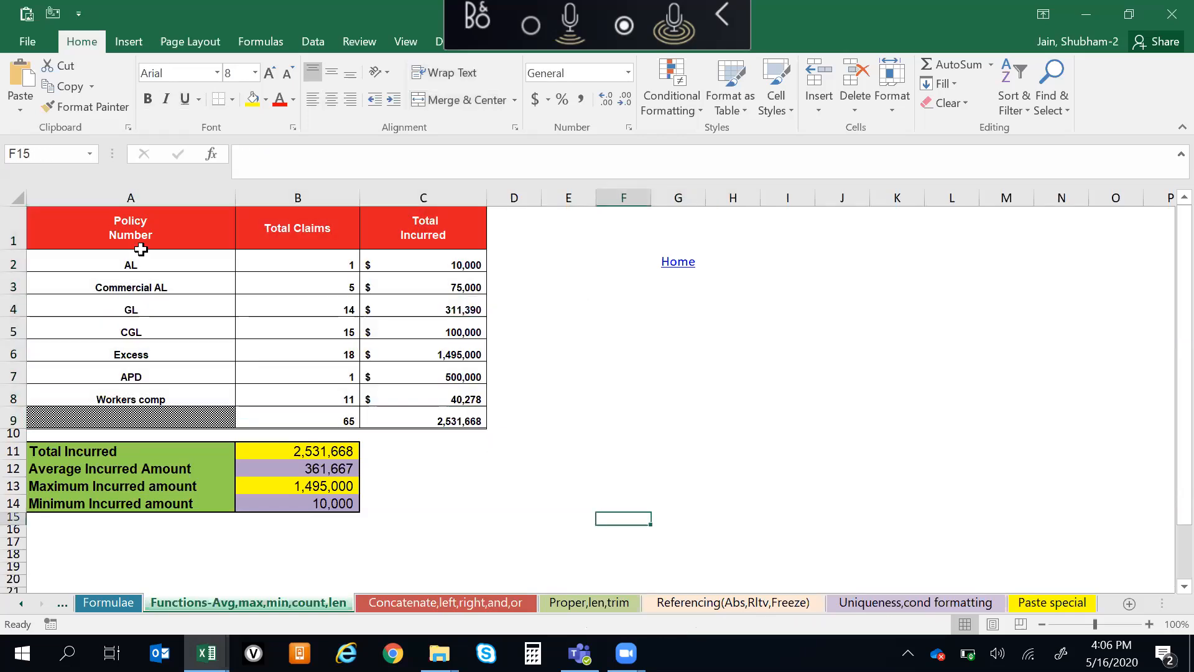
click(96, 228)
drag(439, 270, 451, 412)
click(622, 436)
drag(111, 233, 461, 414)
click(639, 354)
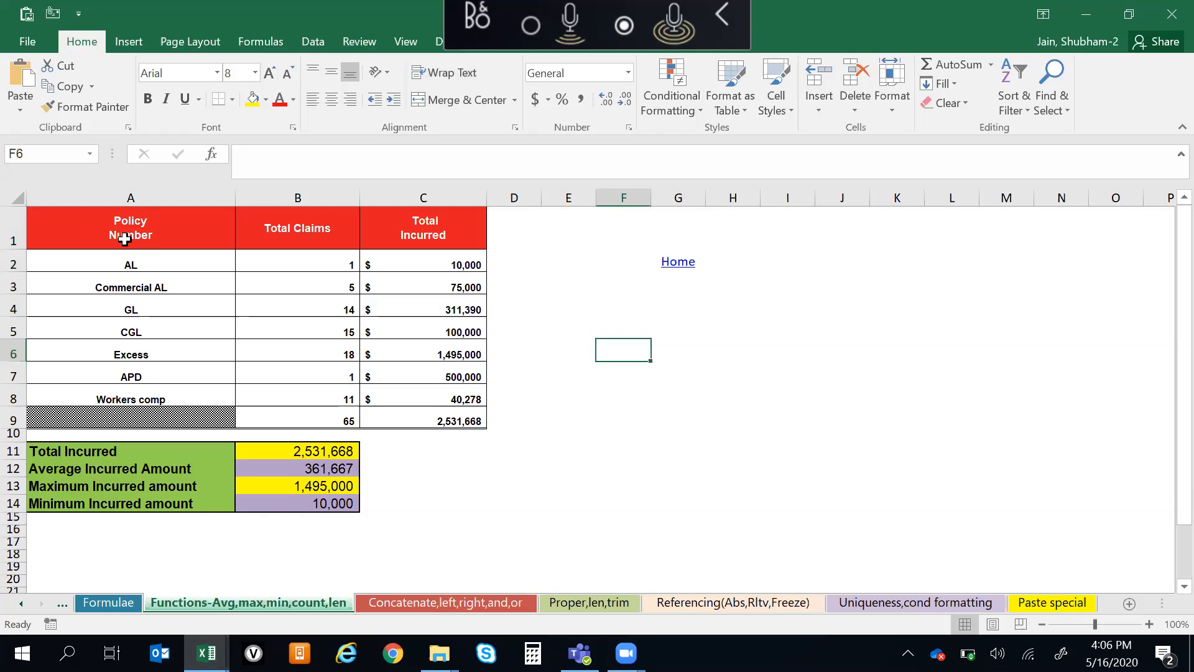
click(125, 235)
click(542, 355)
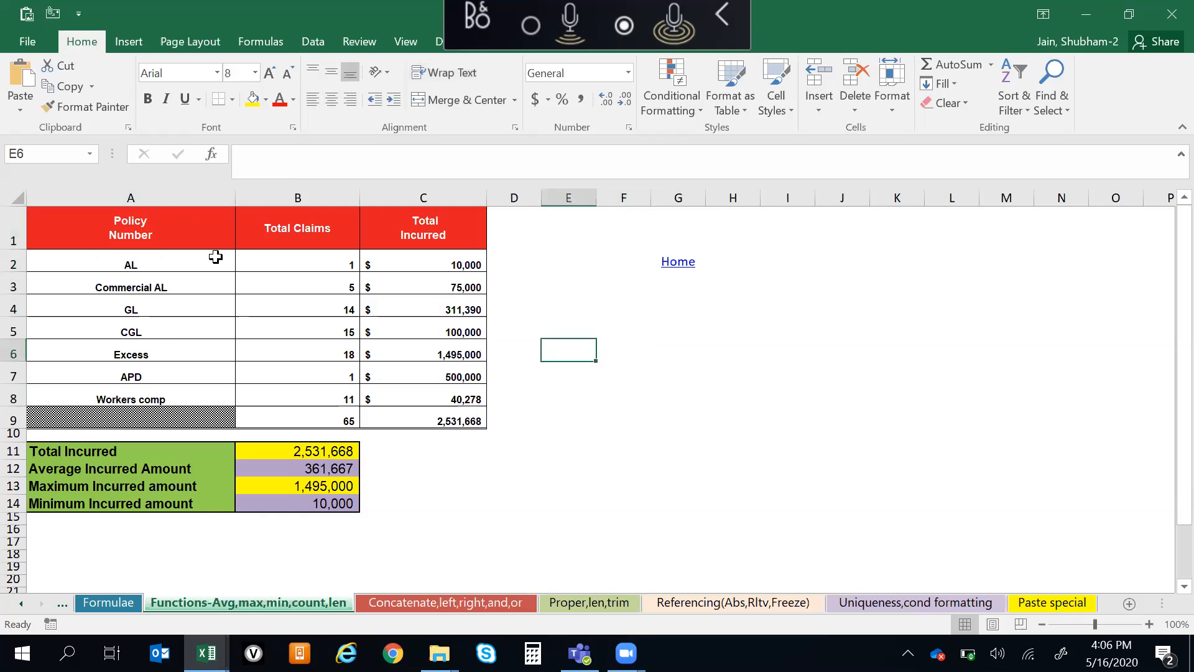
Examine the Policy Number and Total Claims columns, comparing the column headings with the individual policy entries
click(127, 241)
click(148, 288)
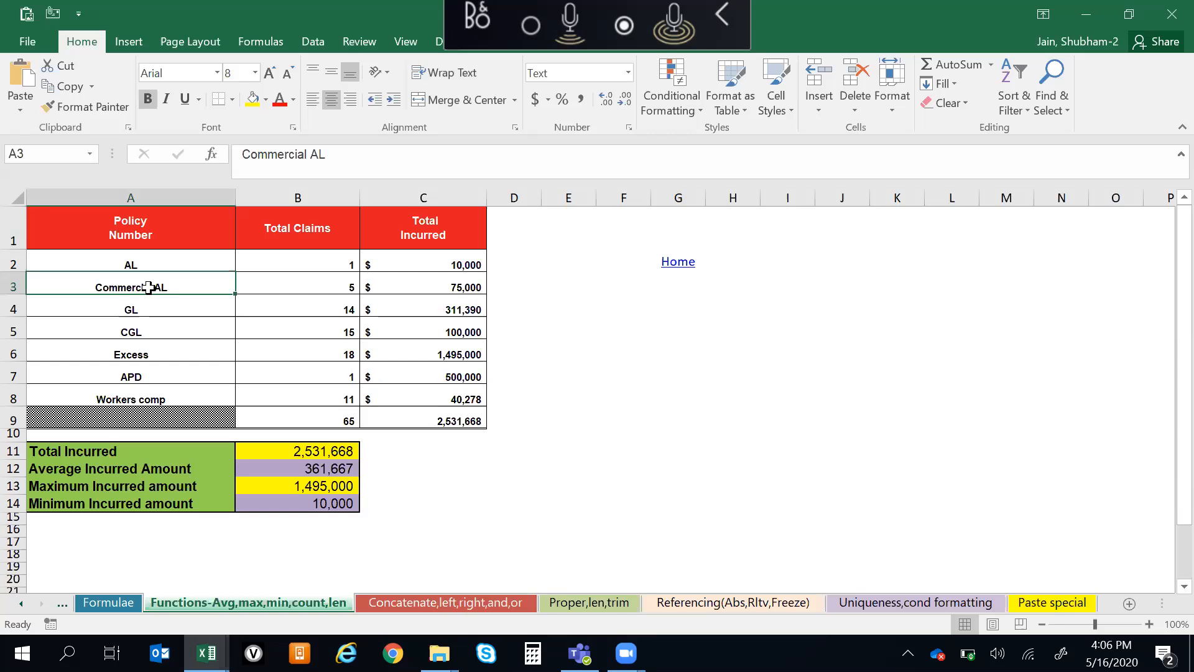
drag(161, 233, 160, 359)
click(125, 258)
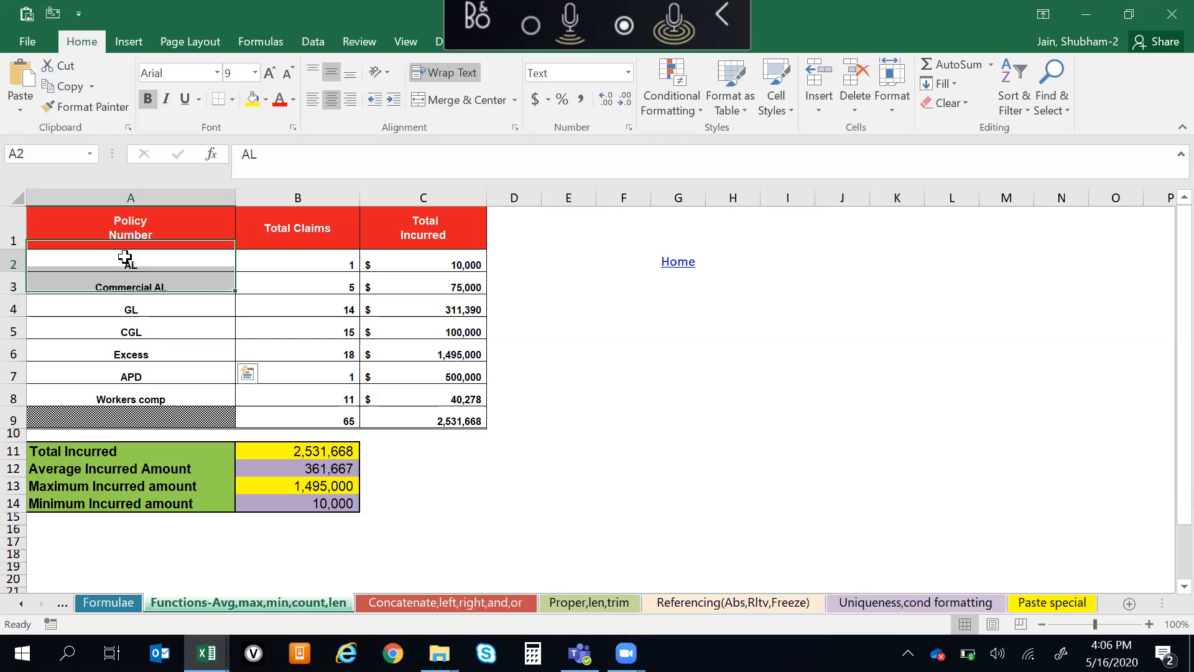
click(330, 265)
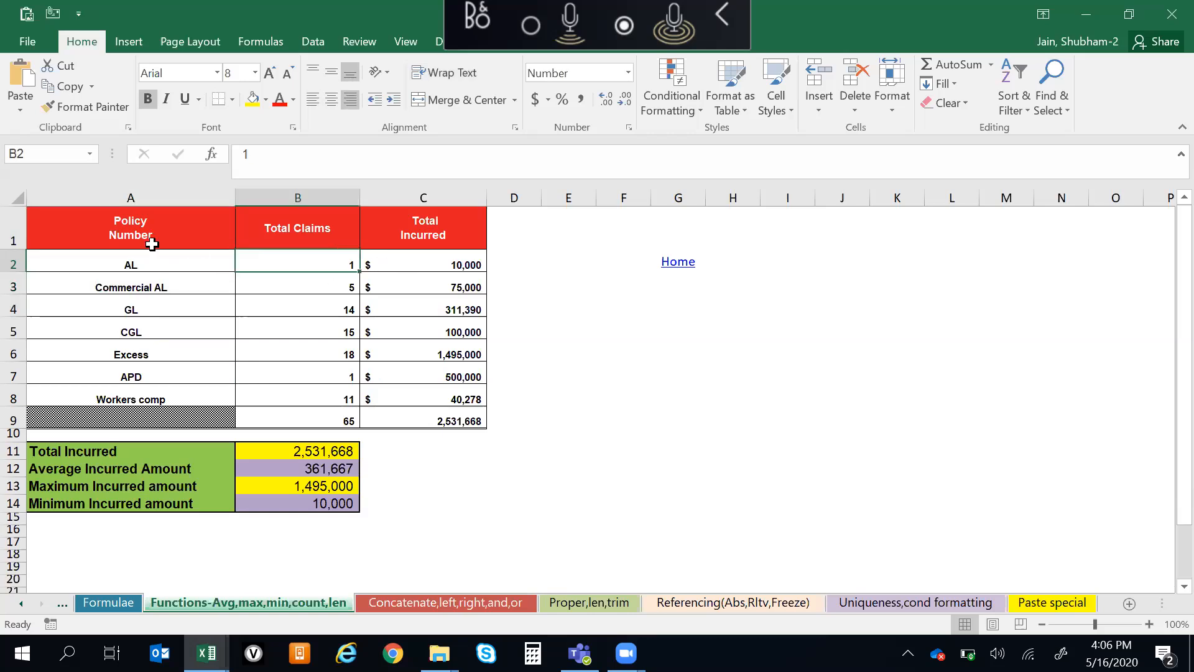
drag(157, 239, 178, 409)
drag(330, 216, 311, 436)
click(162, 265)
drag(168, 225, 563, 232)
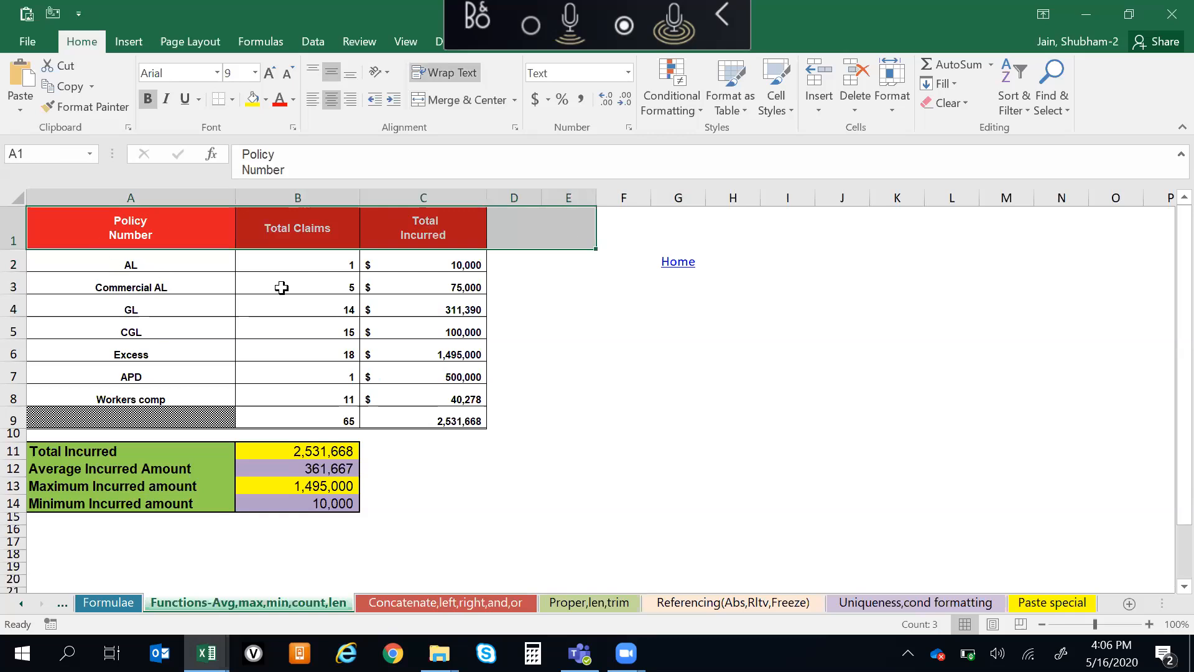
drag(309, 225, 244, 312)
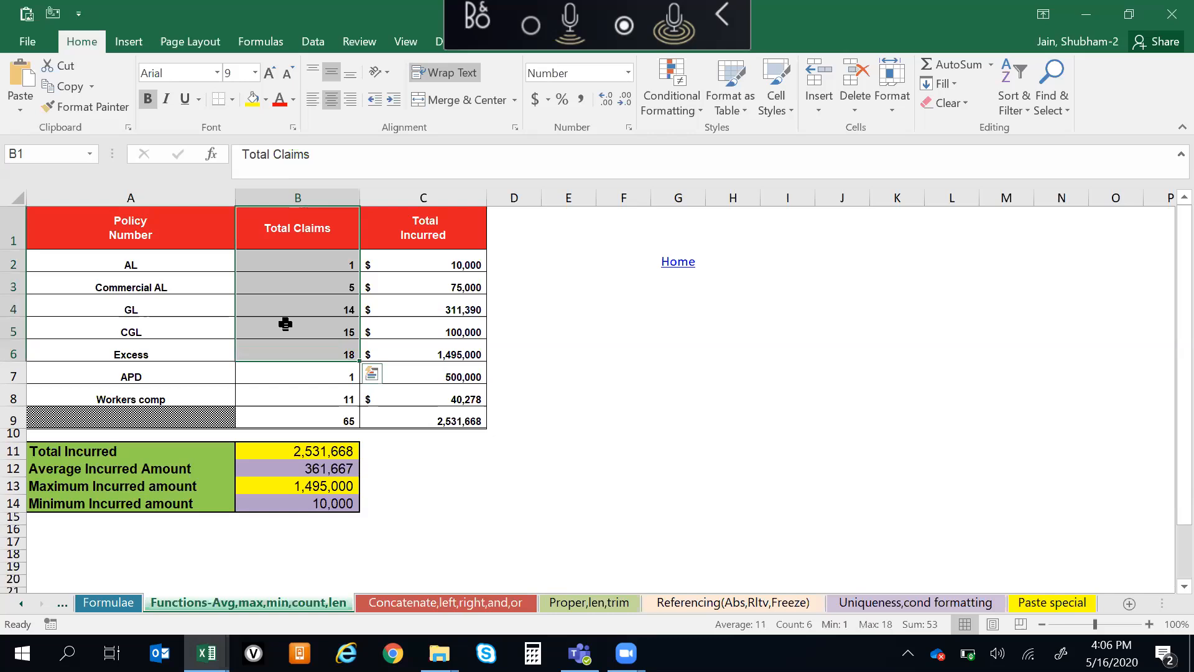
click(294, 239)
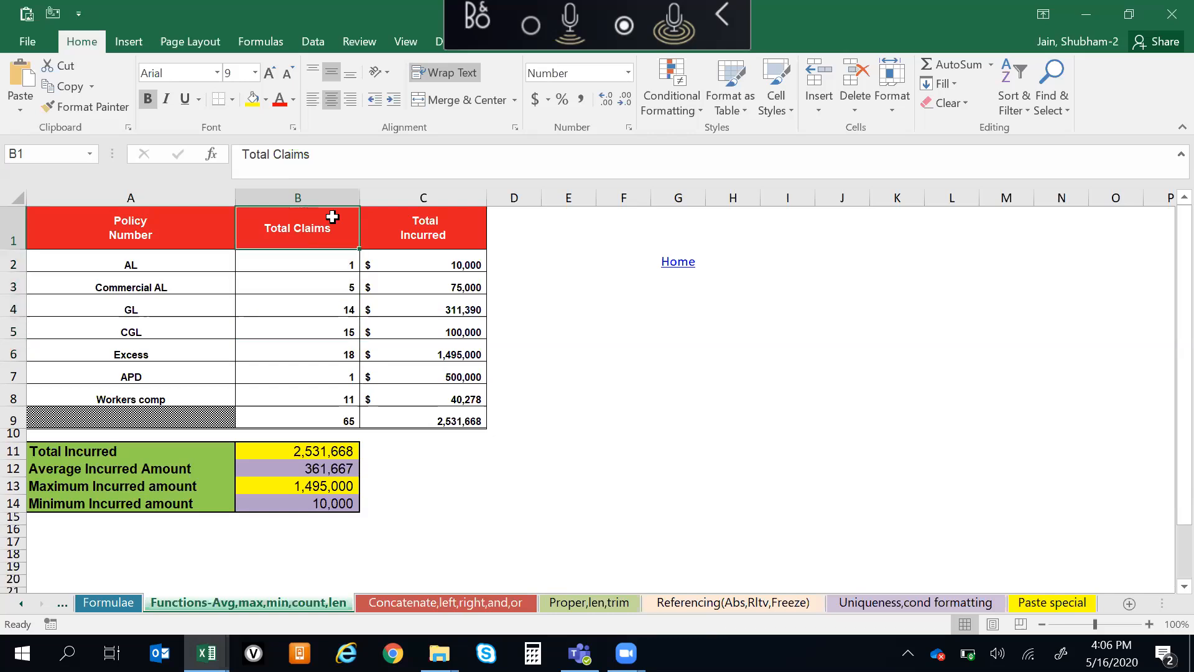
click(142, 351)
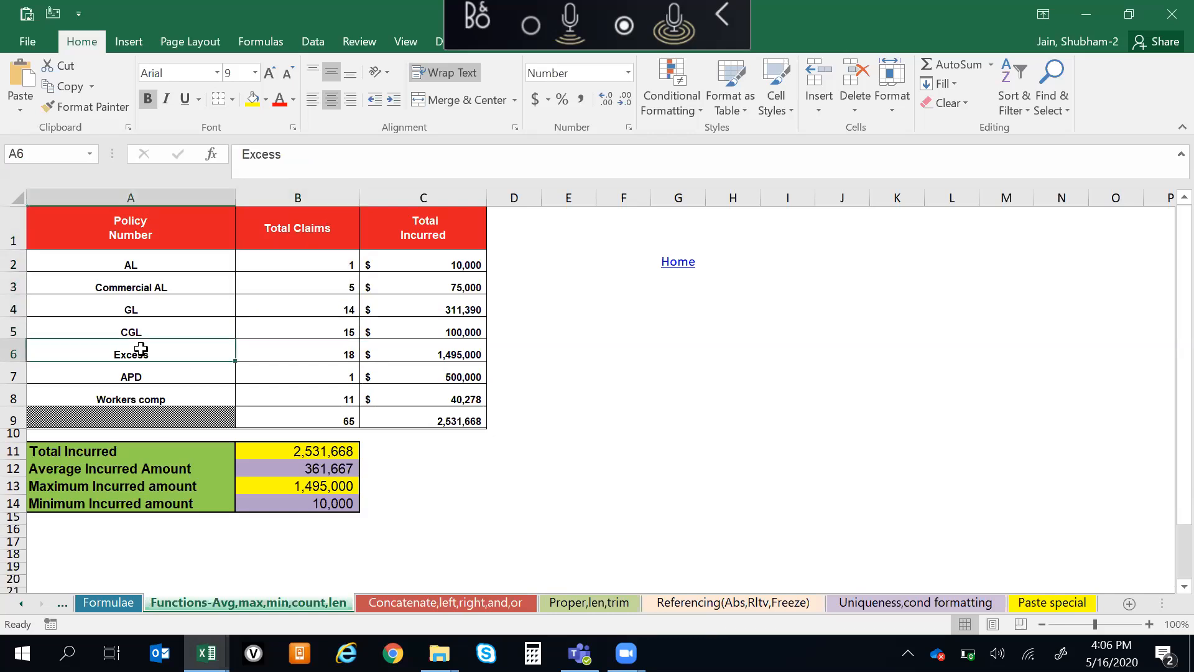
click(116, 309)
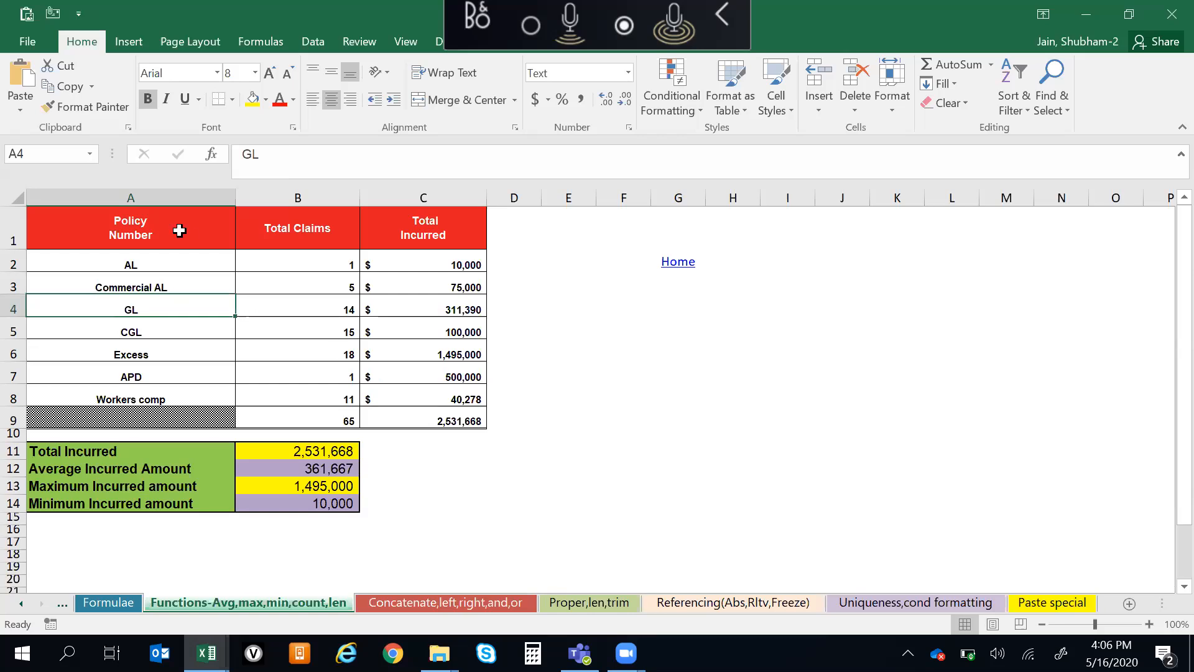
Examine the table's header row and the claims and incurred figures in the GL and CGL rows
drag(130, 198, 464, 236)
click(662, 328)
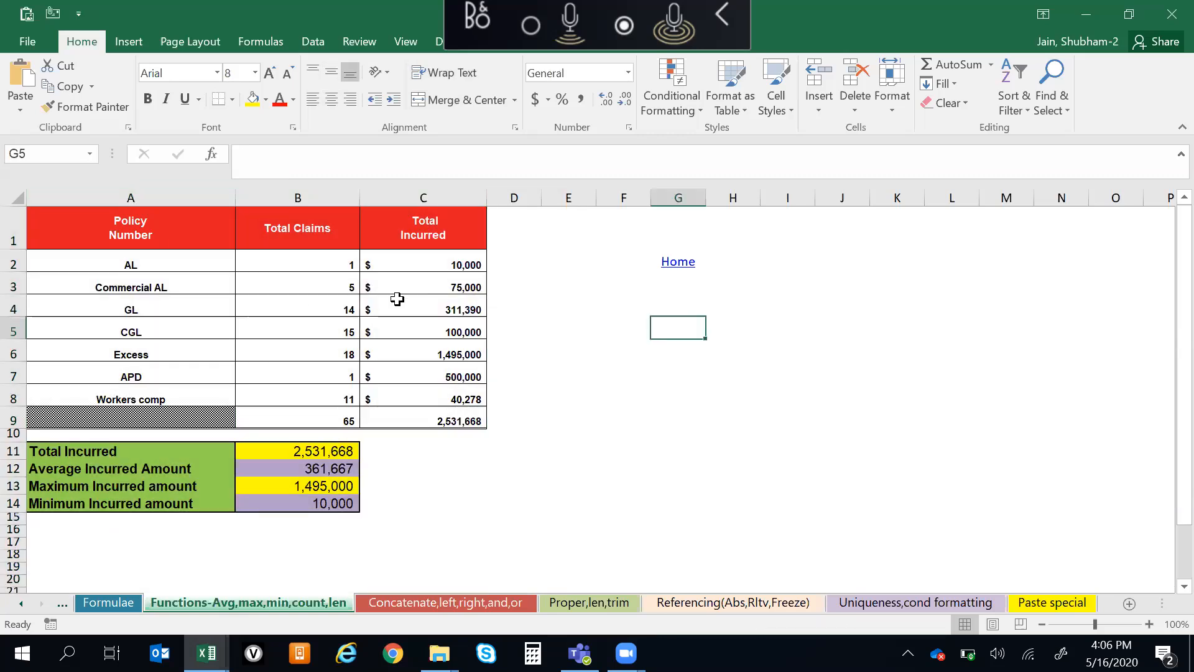
click(290, 313)
click(459, 297)
click(348, 320)
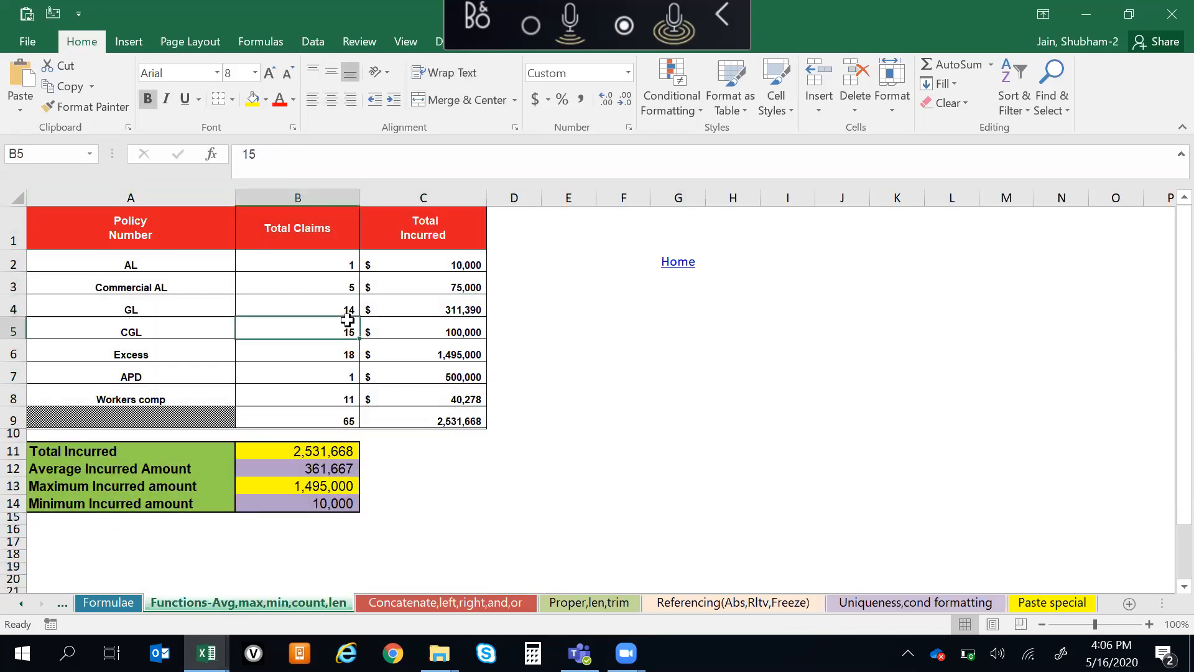
key(Up)
key(Right)
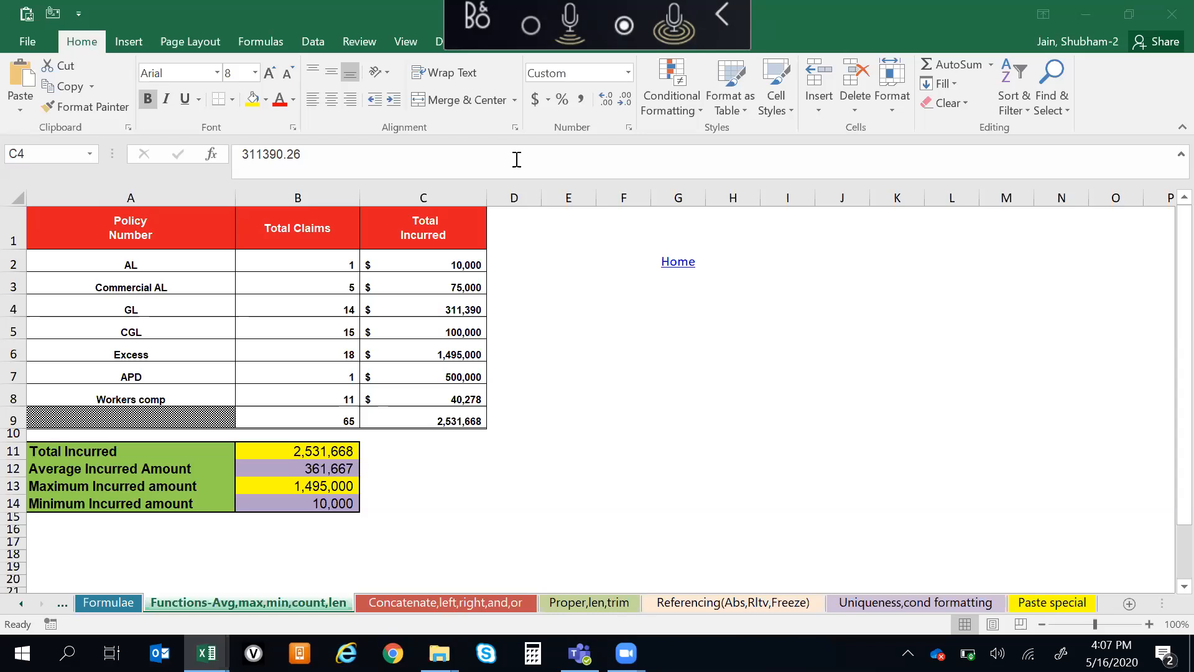
click(515, 431)
click(415, 482)
key(ctrl+Up)
key(ctrl+Up)
key(Left)
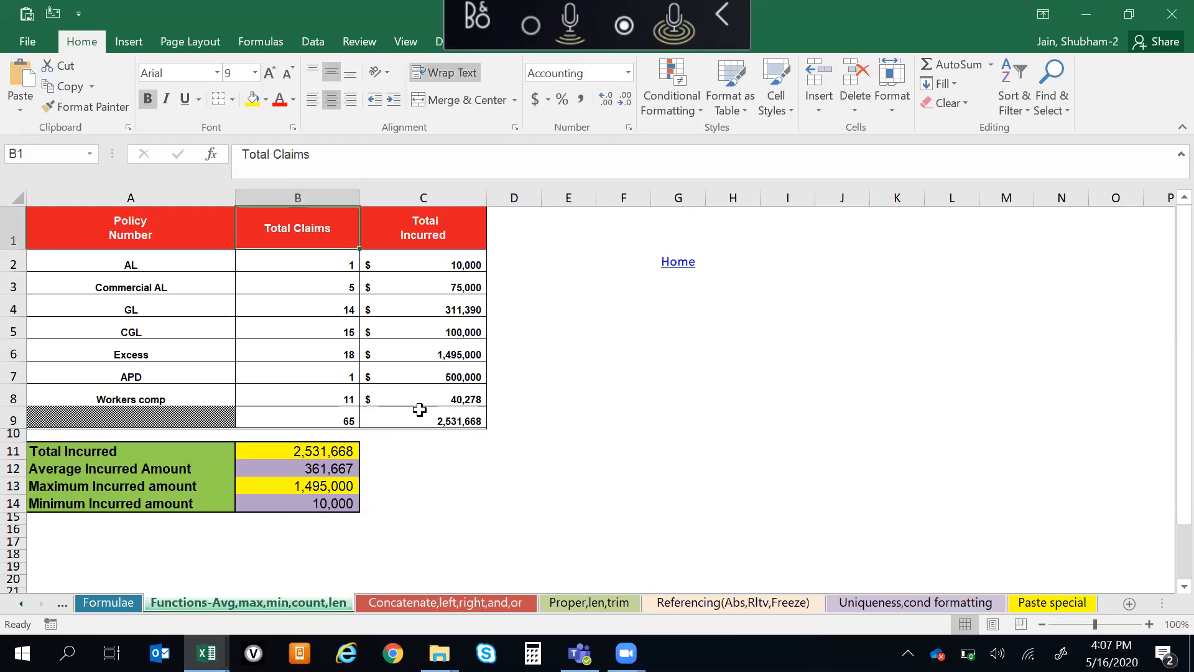
key(Left)
key(ctrl+Down)
key(ctrl+Up)
key(alt+Tab)
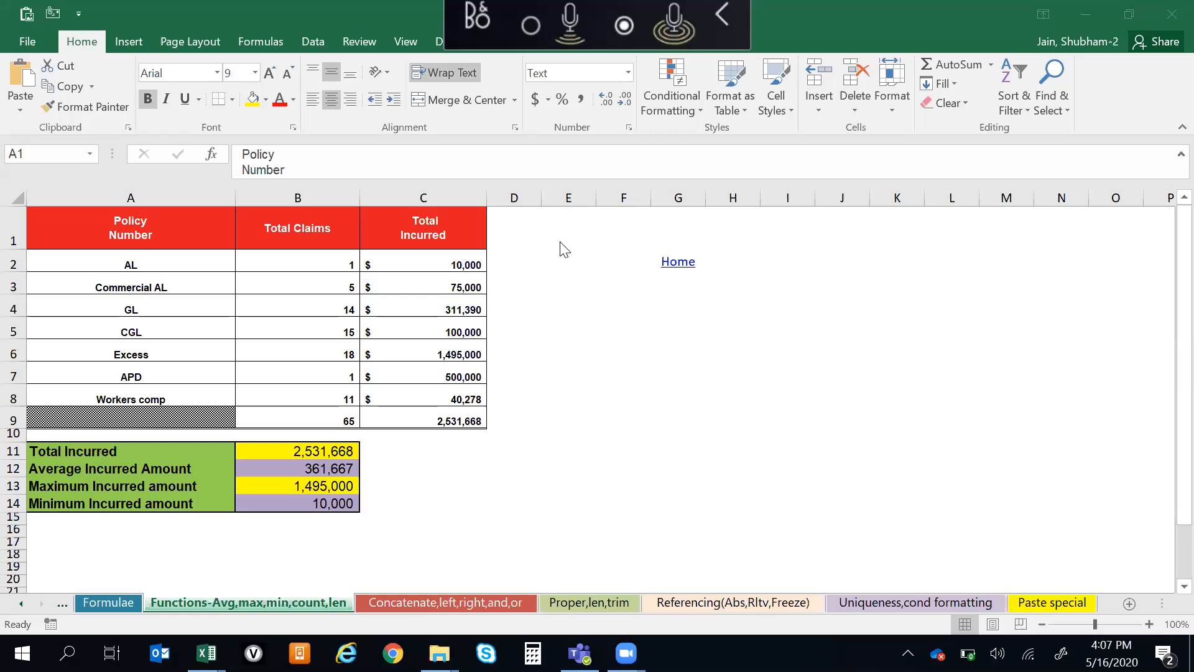
click(422, 356)
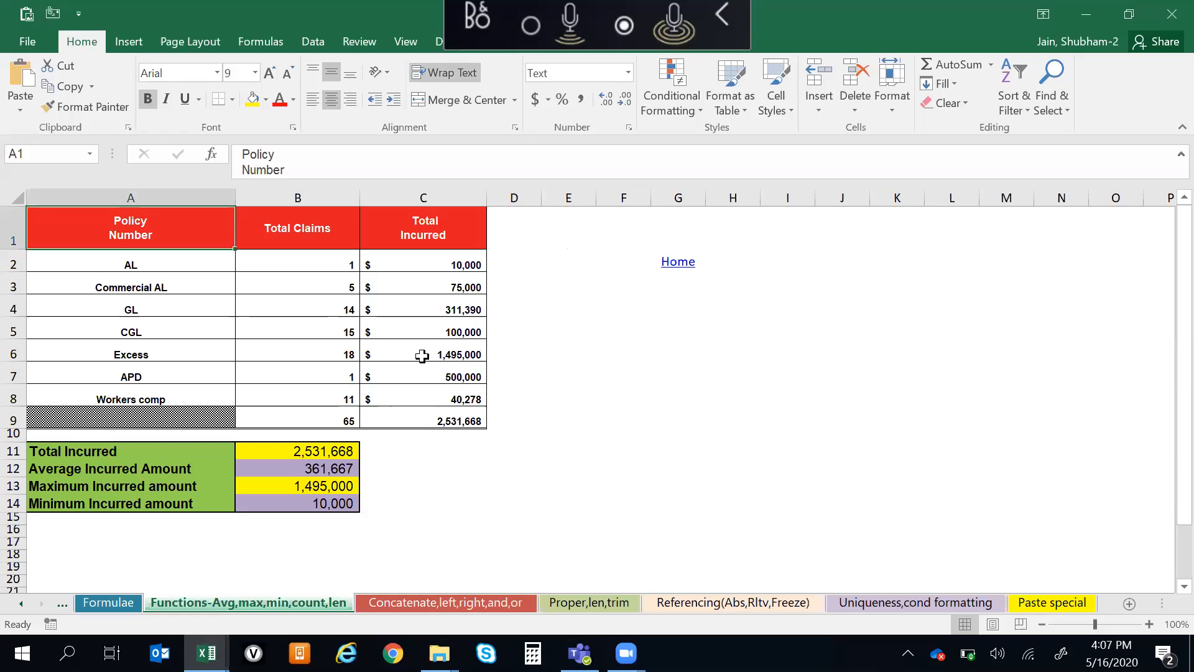
key(Down)
key(Up)
key(ctrl+Down)
key(Down)
key(Down)
key(Down)
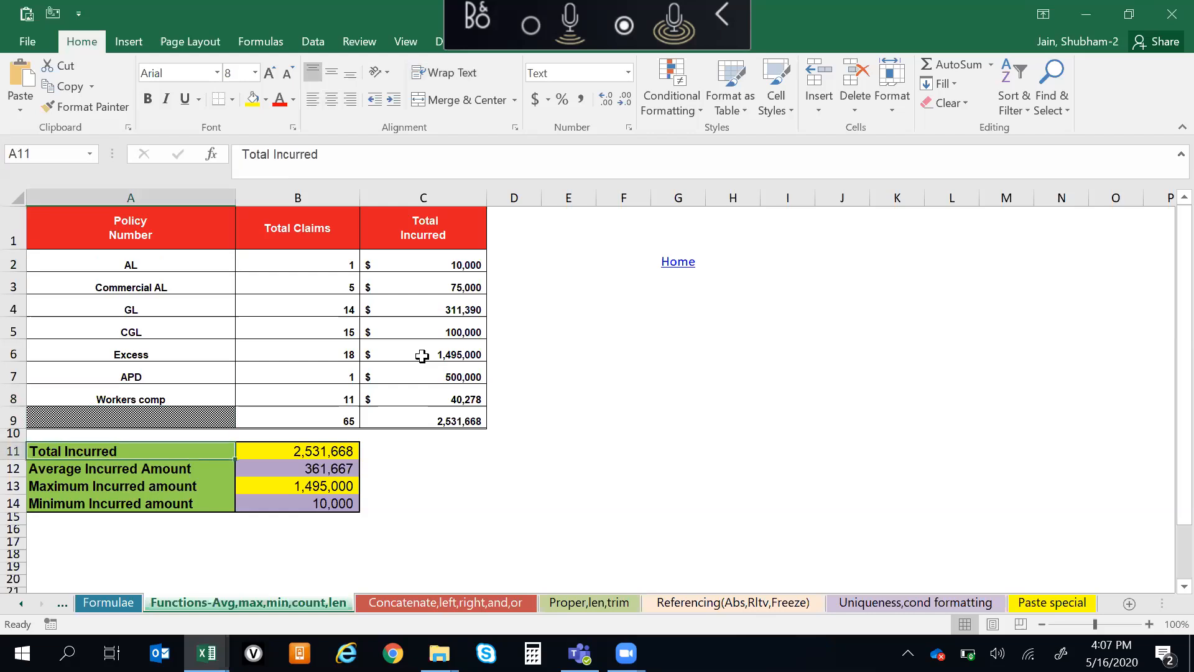
key(ctrl+Up)
key(ctrl+Up)
key(ctrl+Right)
key(ctrl+Left)
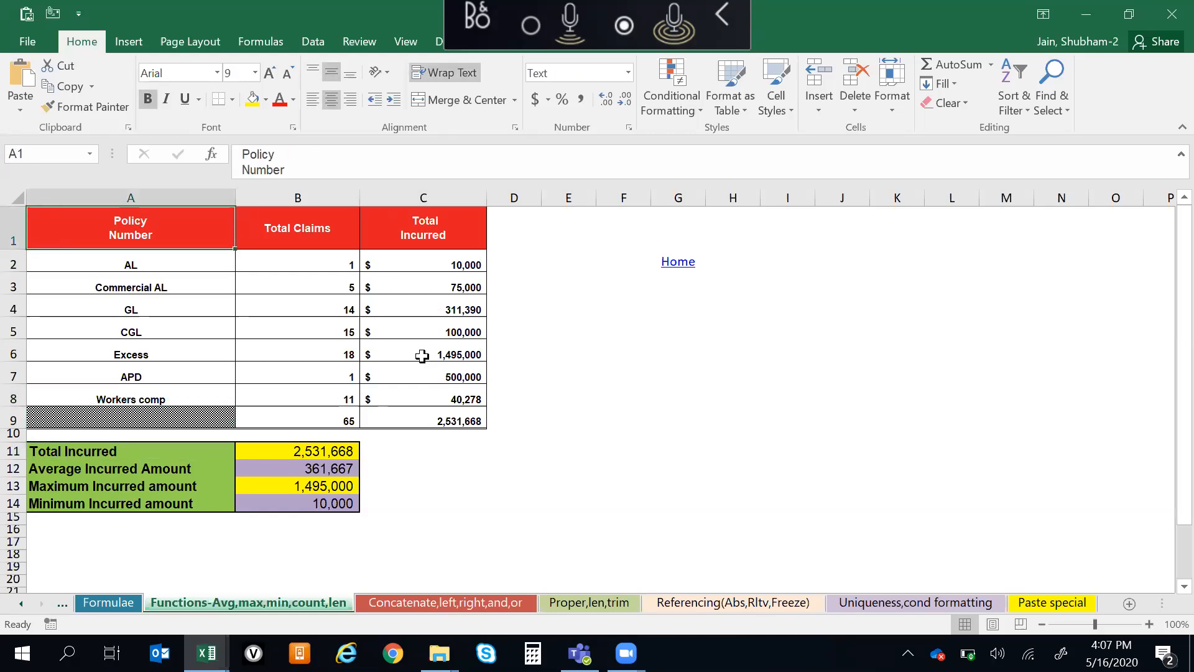
key(ctrl+Down)
key(ctrl+Up)
key(ctrl+Down)
key(Down)
key(Down)
key(Down)
key(ctrl+Down)
key(ctrl+Up)
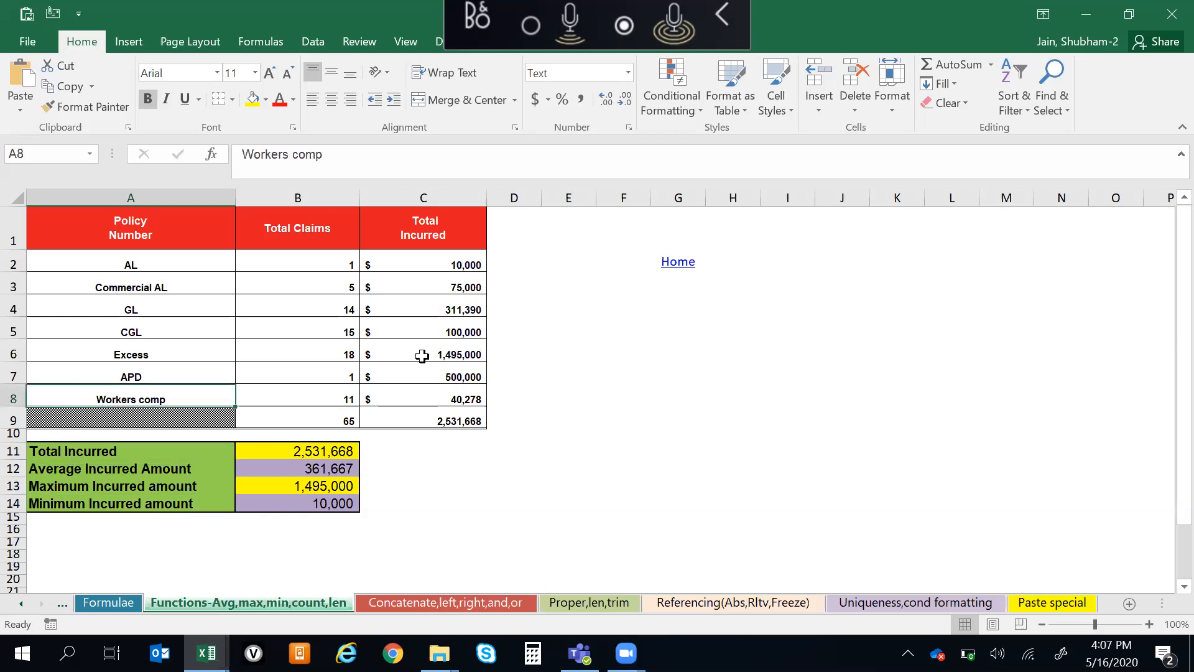
key(ctrl+Up)
key(ctrl+Up)
key(Down)
key(Up)
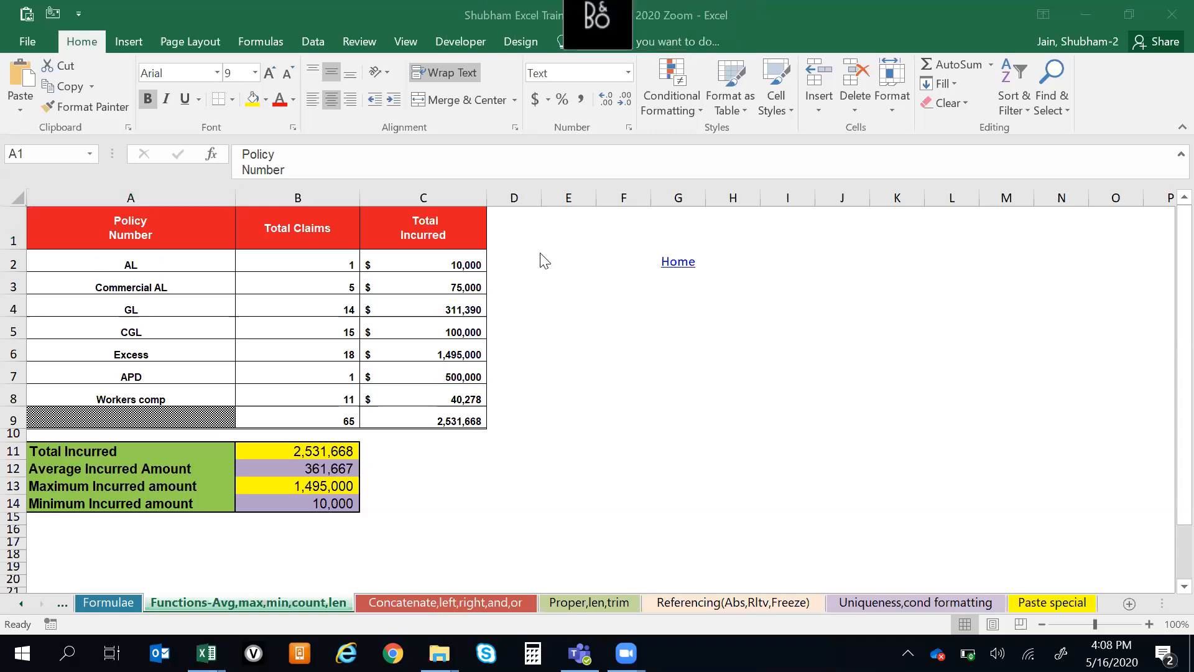
Examine the policy table from its Policy Number header down to the Total Incurred label in the summary block
click(334, 345)
key(ctrl+Up)
key(Left)
key(Down)
key(Up)
key(ctrl+Down)
key(ctrl+Down)
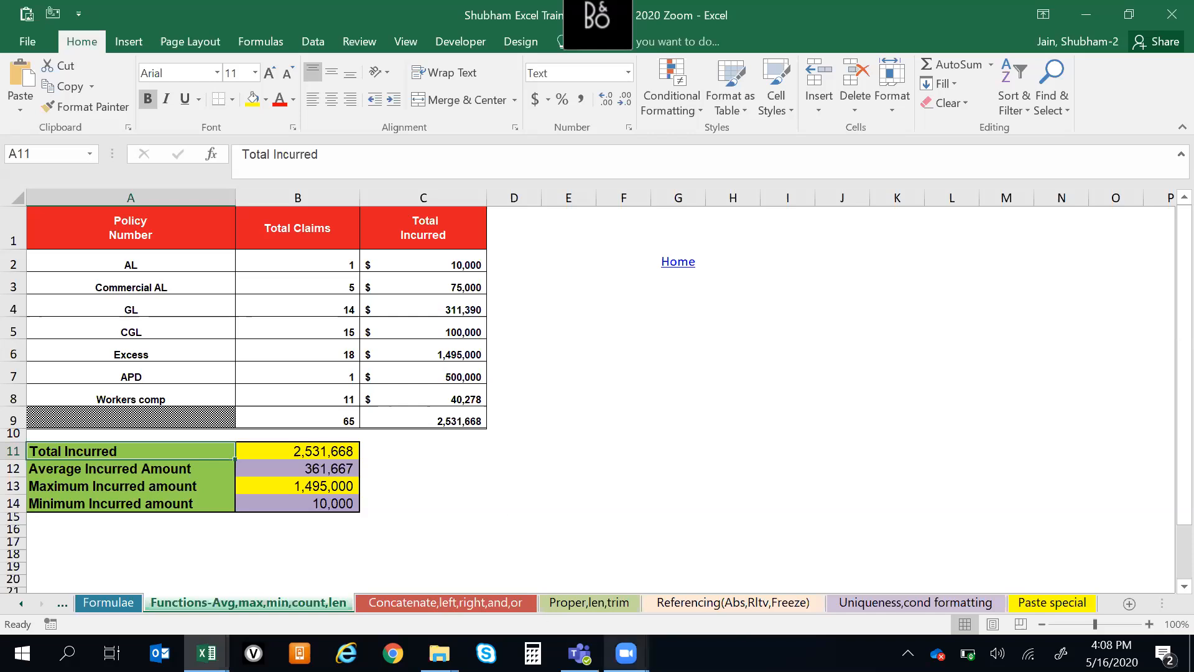
click(626, 653)
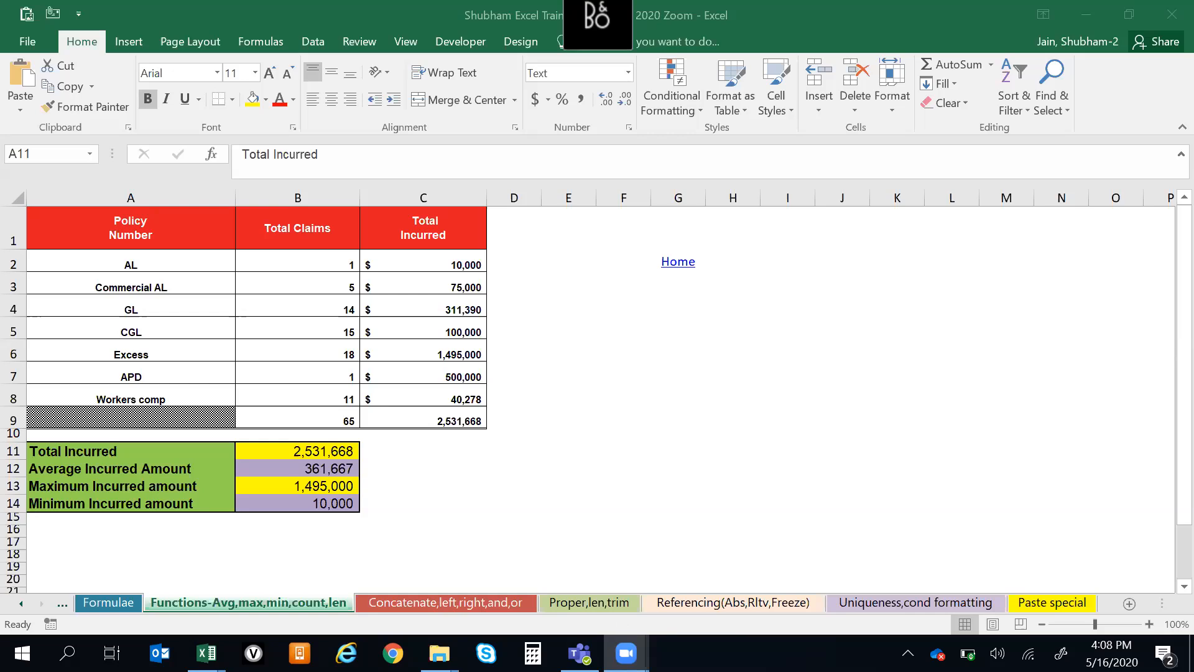
mouse_move(626, 653)
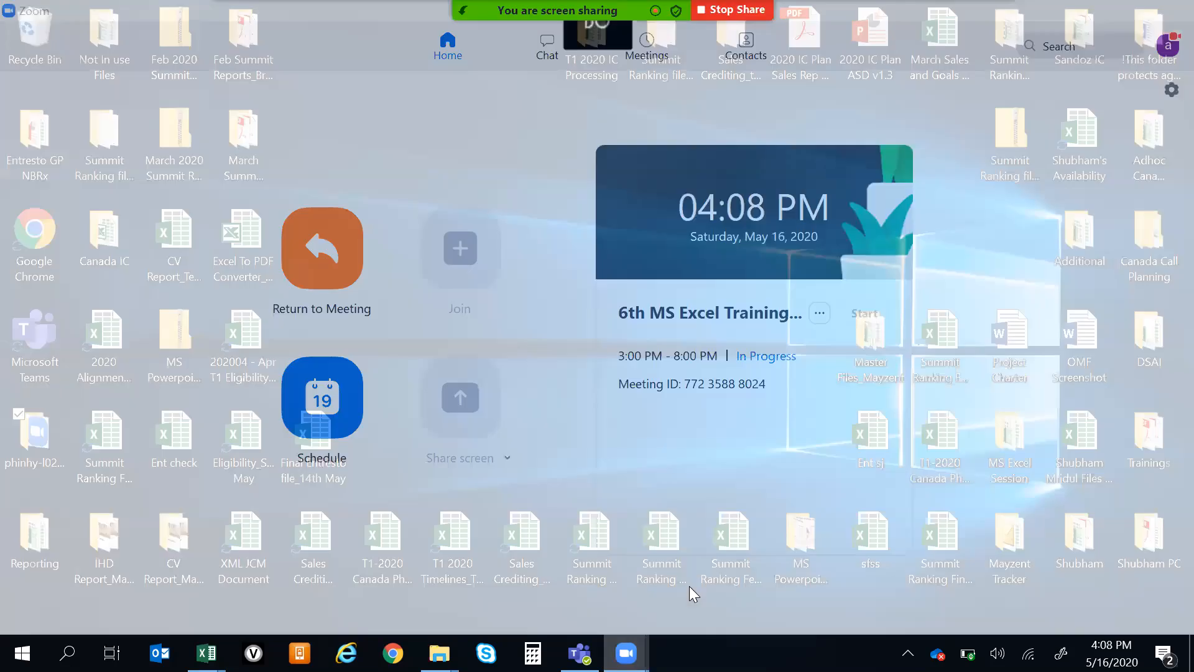
click(689, 586)
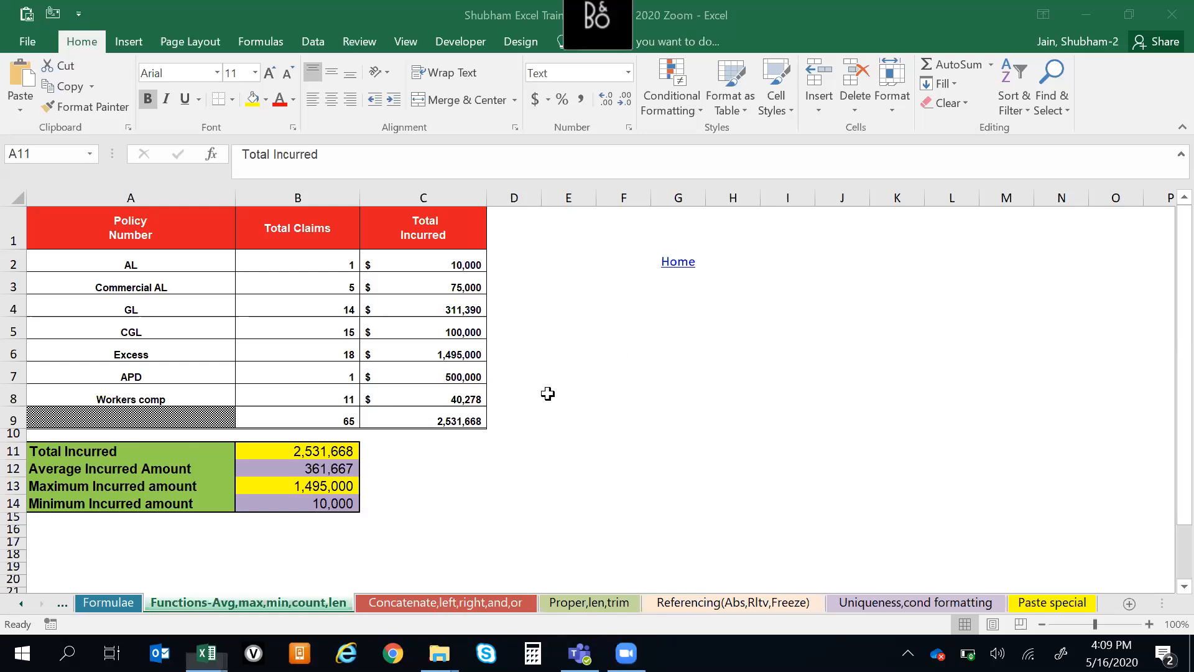
Examine the Total Incurred column, the Workers comp row and the policy table's header row
click(434, 388)
key(ctrl+Up)
key(ctrl+Down)
key(Up)
key(ctrl+Left)
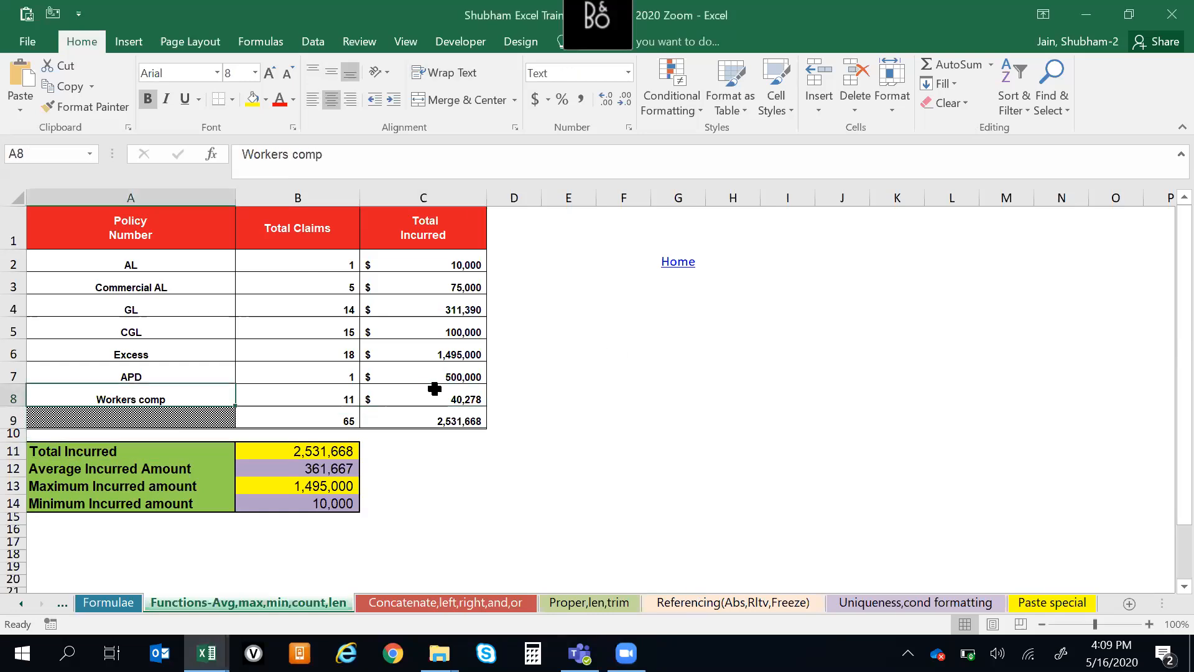
key(ctrl+Up)
key(ctrl+Right)
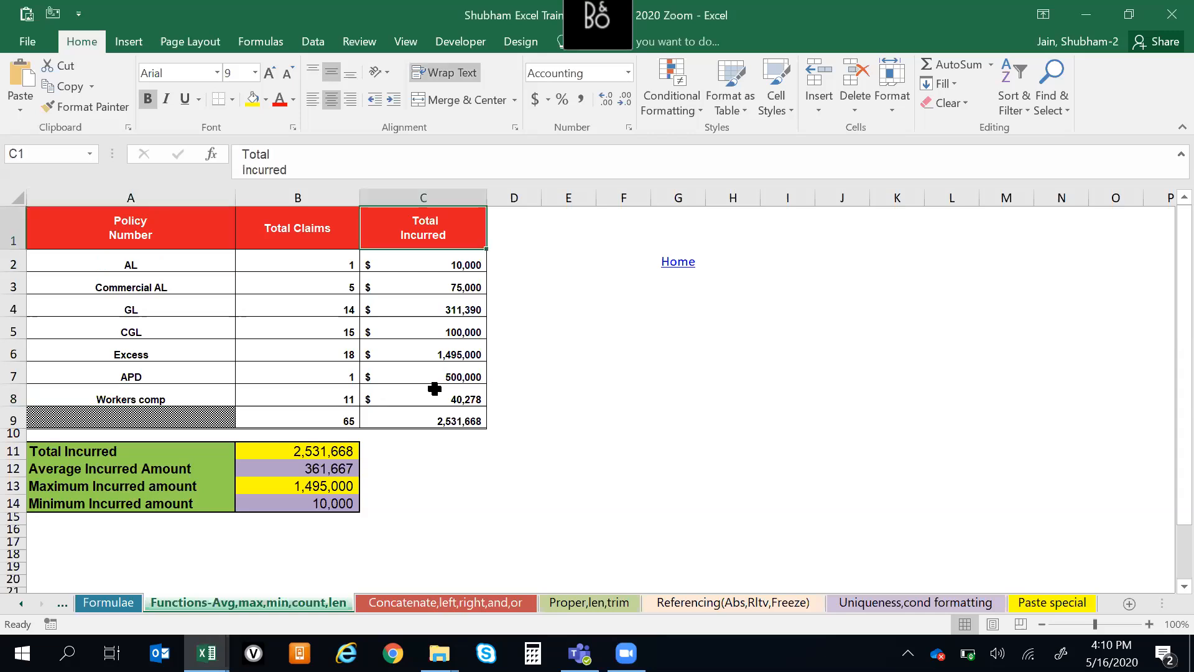
key(Right)
key(Right)
key(Right)
key(Right)
key(Right)
key(Right)
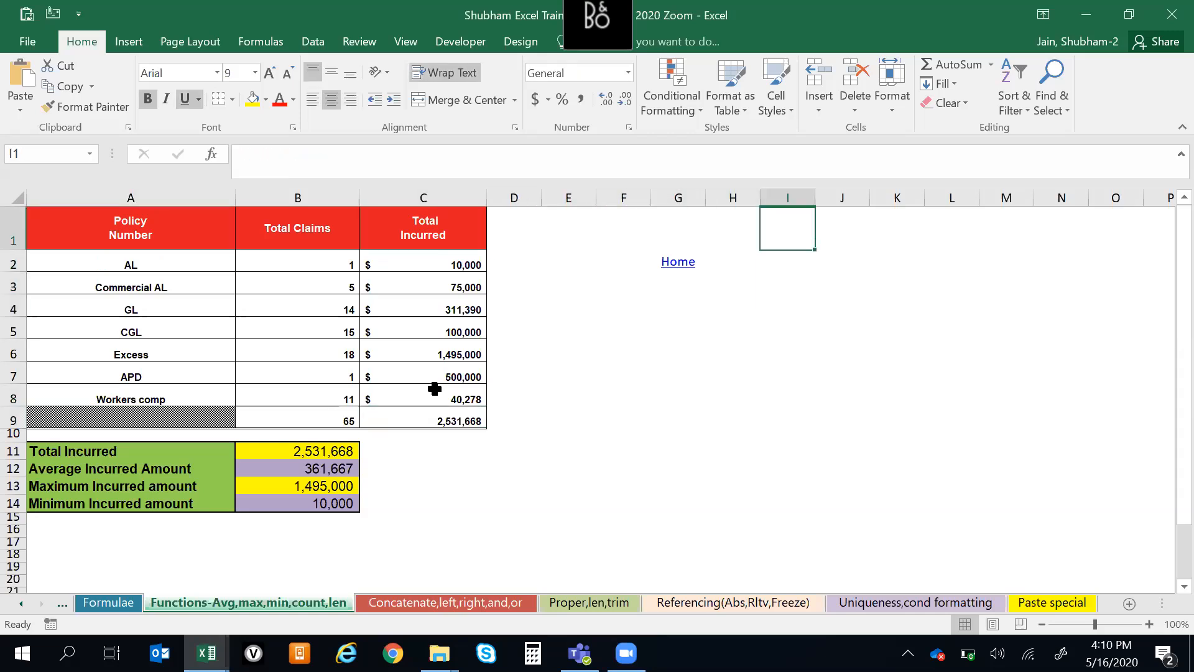
key(Down)
key(Down)
key(Down)
key(Down)
key(Left)
key(Up)
key(Left)
key(Left)
key(Left)
Examine the Policy Number column down through Workers comp to the Total Incurred summary label
key(Left)
key(ctrl+Up)
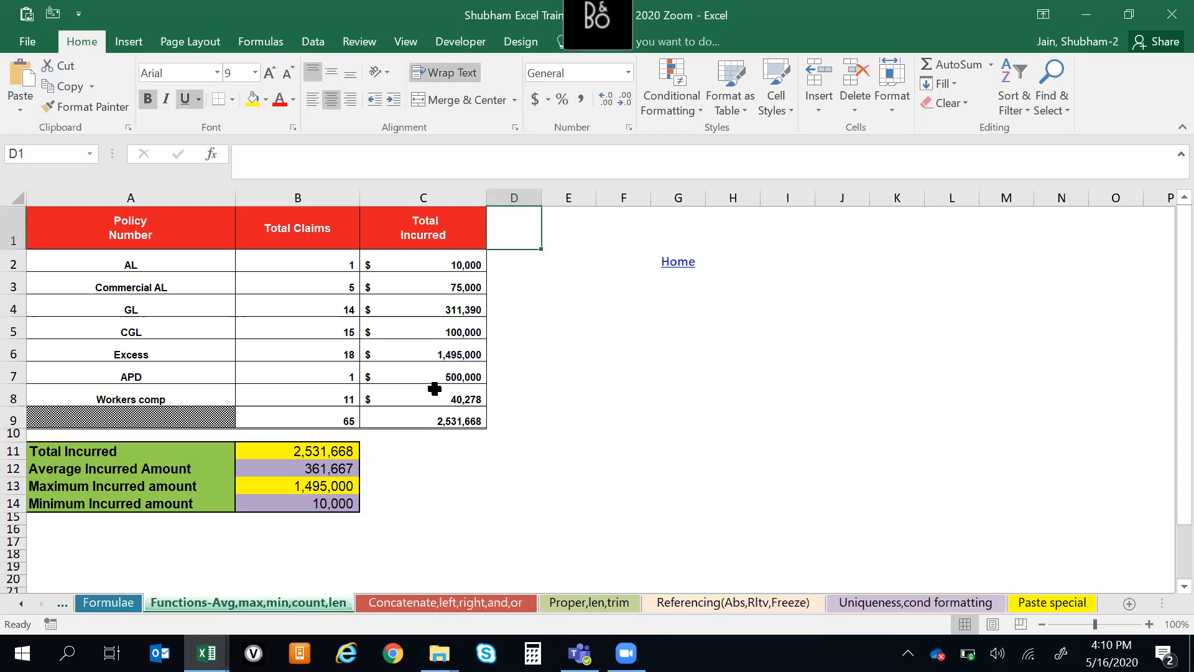
key(Left)
key(ctrl+Left)
key(Down)
key(ctrl+Down)
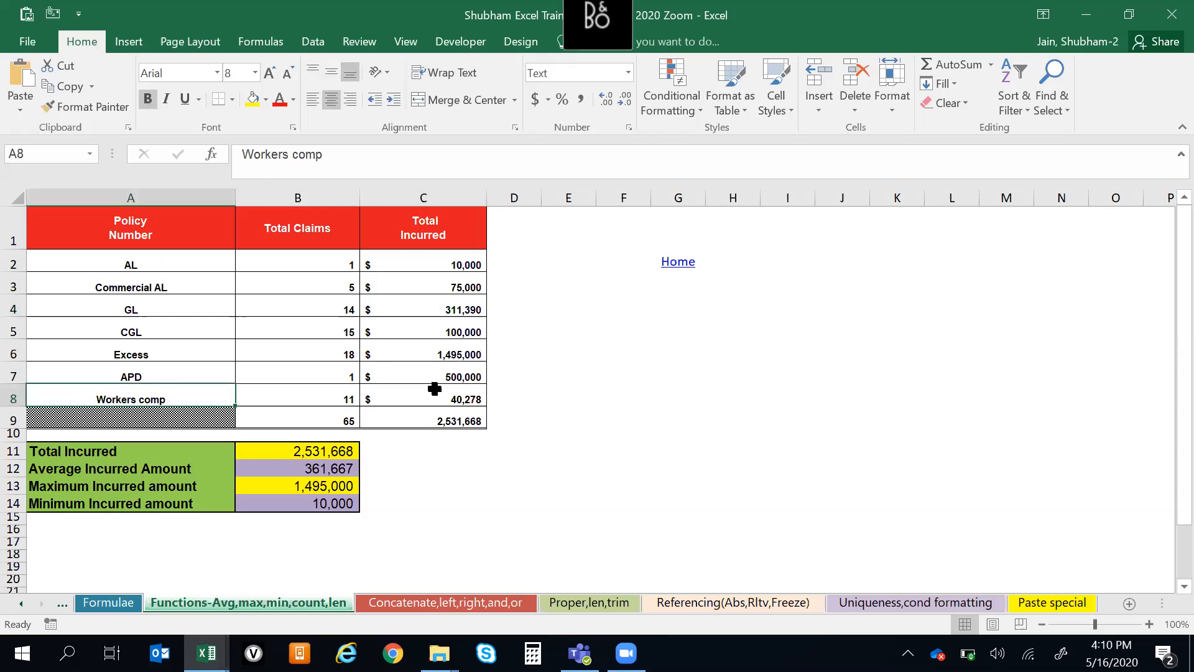
key(Down)
key(Down)
Examine the summary rows for total, average, maximum and minimum incurred amounts, and return to the Policy Number header
key(Down)
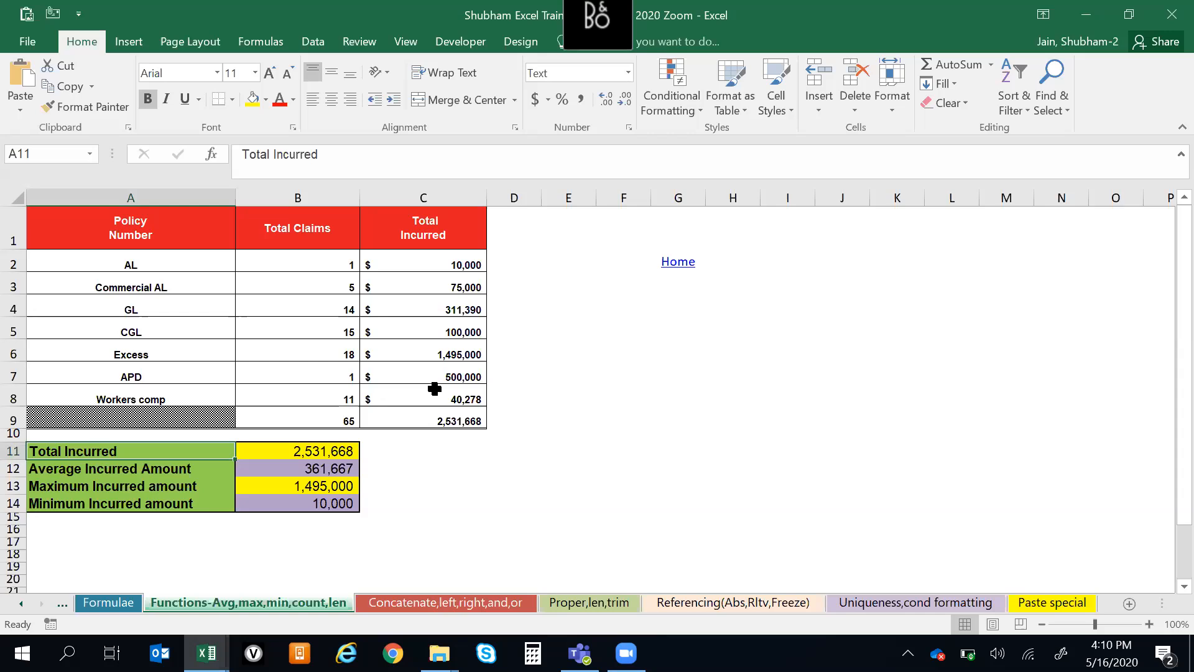
key(shift+space)
key(shift+Down)
key(shift+Down)
key(shift+Down)
key(shift+Down)
key(shift+Up)
key(Down)
key(Up)
key(ctrl+Up)
key(ctrl+Up)
key(ctrl+Up)
Compare the Policy Number and Total Claims headers with the first entries beneath them
key(Down)
key(Up)
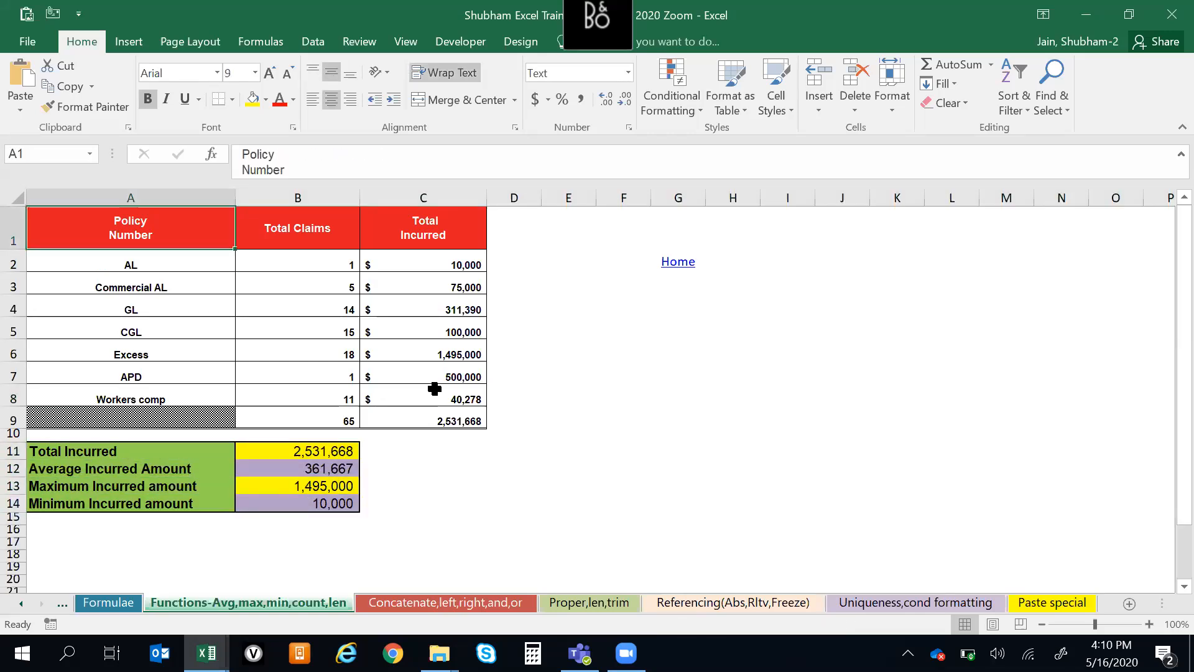
key(Down)
key(Up)
key(Right)
key(Down)
key(Up)
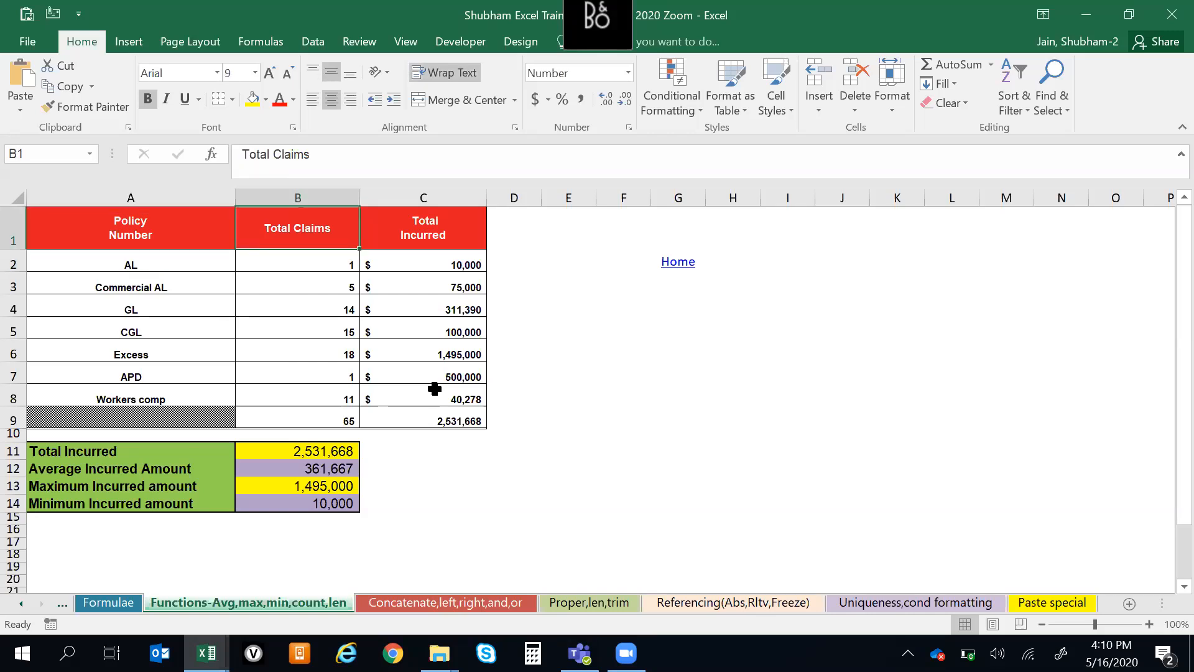
Look through the following worksheets up to the Paste special worksheet
key(ctrl+Page_Down)
key(ctrl+Page_Down)
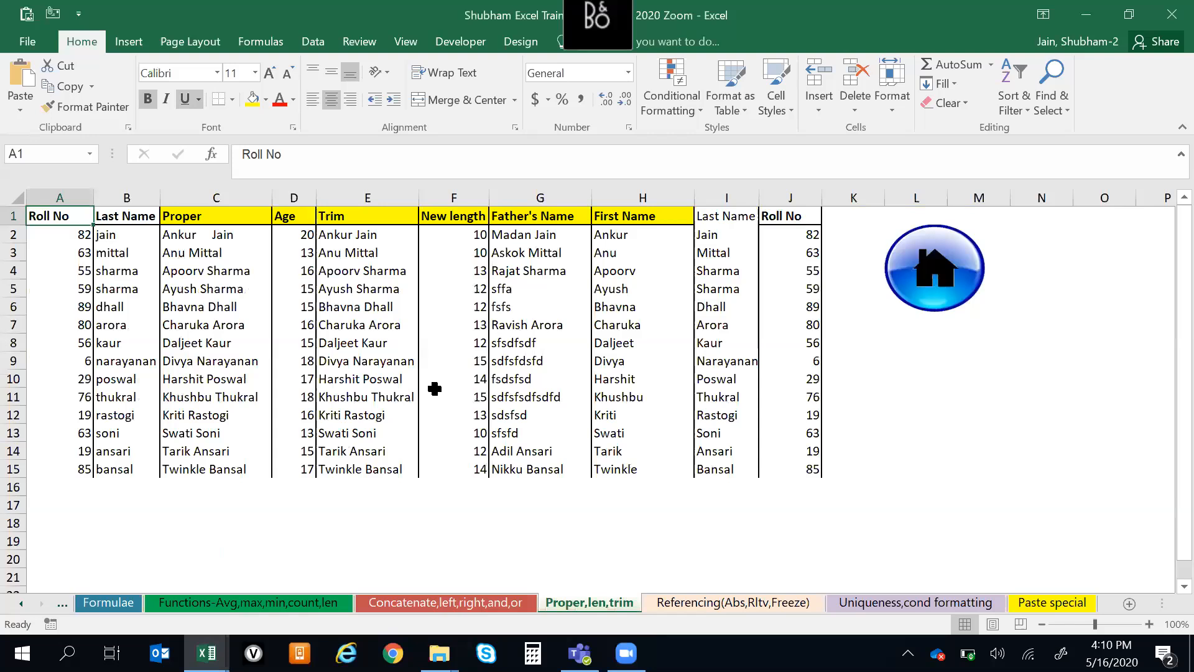
key(ctrl+Page_Down)
key(ctrl+Page_Down)
key(ctrl+Page_Down)
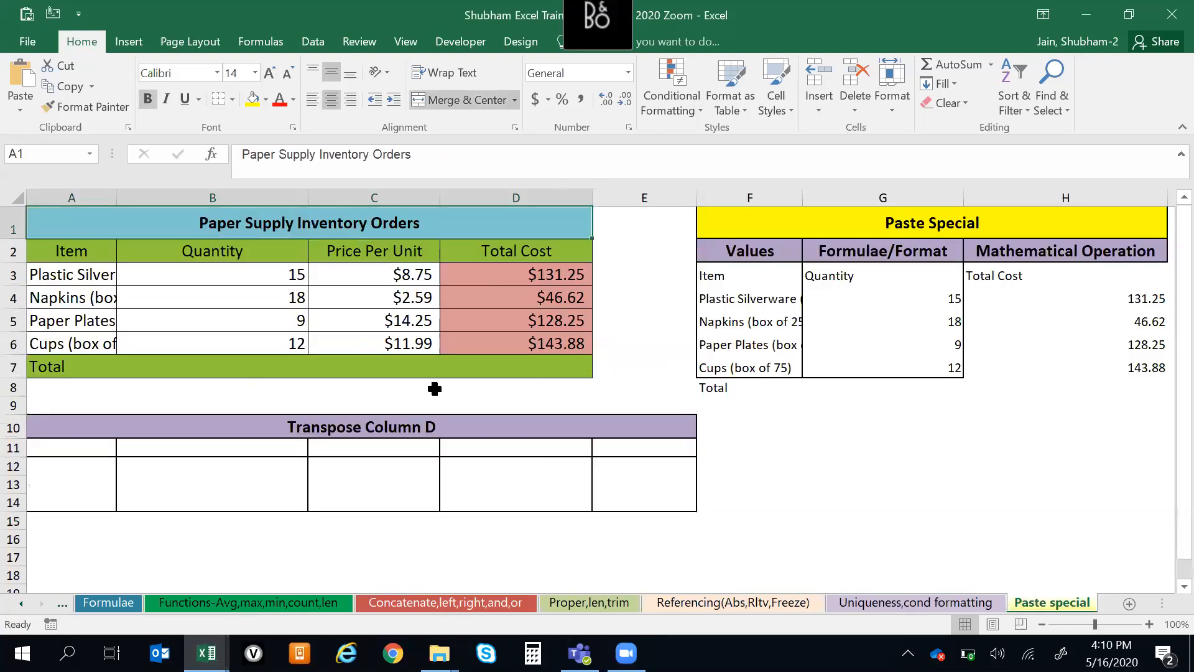
Look back through the worksheets to the Agenda with its MS Excel Training topics
key(ctrl+Page_Up)
key(ctrl+Page_Up)
key(ctrl+Page_Up)
key(ctrl+Page_Up)
key(ctrl+Page_Up)
key(ctrl+Page_Up)
key(ctrl+Page_Up)
key(ctrl+Page_Up)
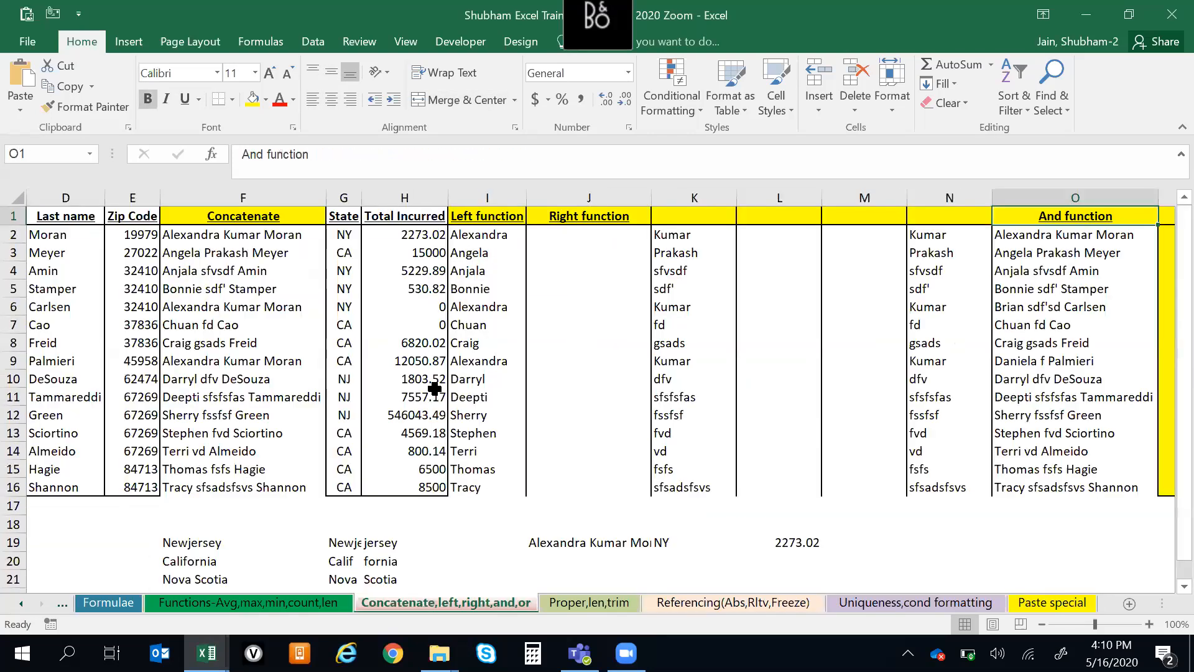
key(ctrl+Page_Up)
key(ctrl+Page_Down)
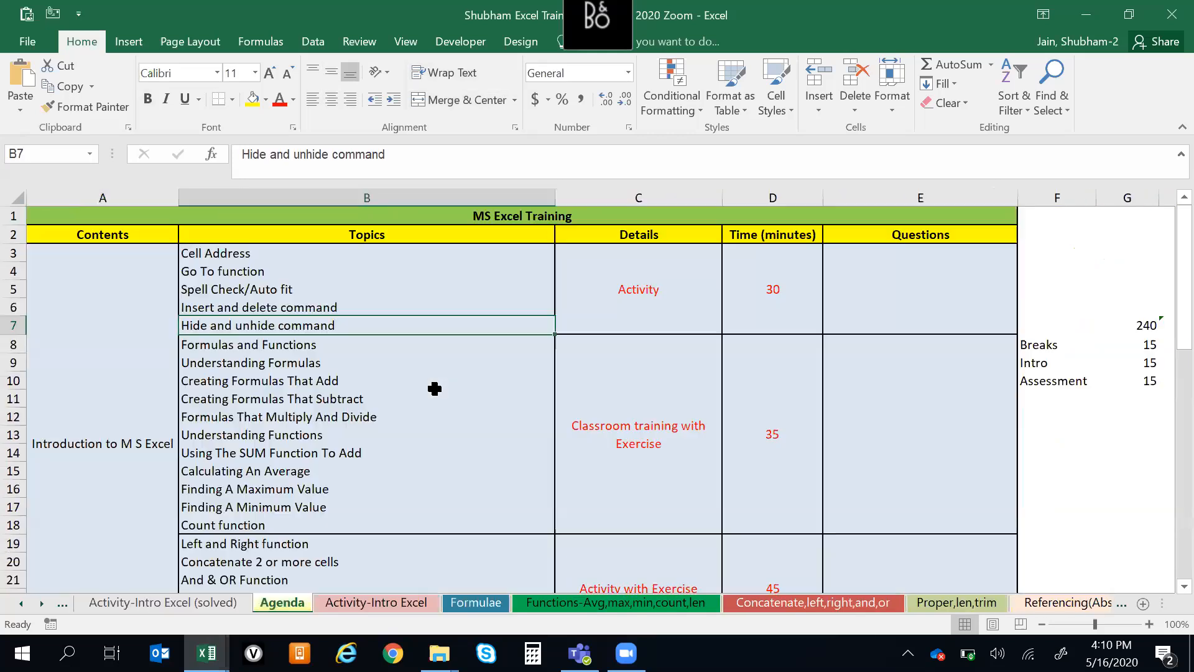
Open the Formulae worksheet and go to its first cell
key(ctrl+Page_Down)
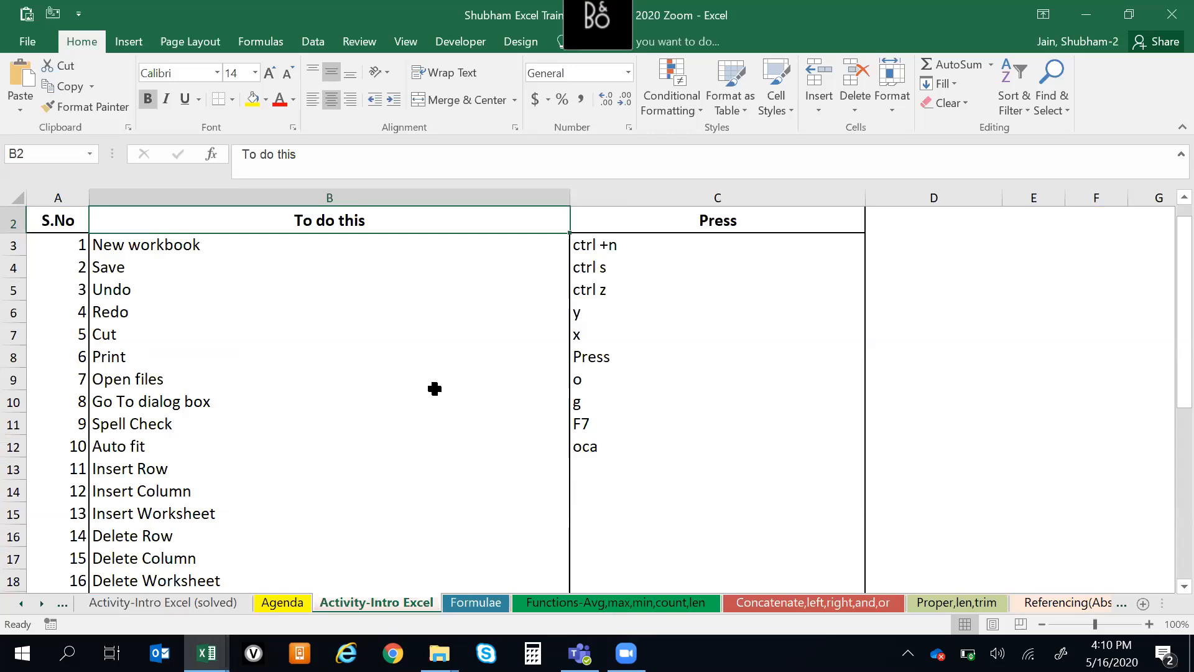
key(ctrl+Page_Down)
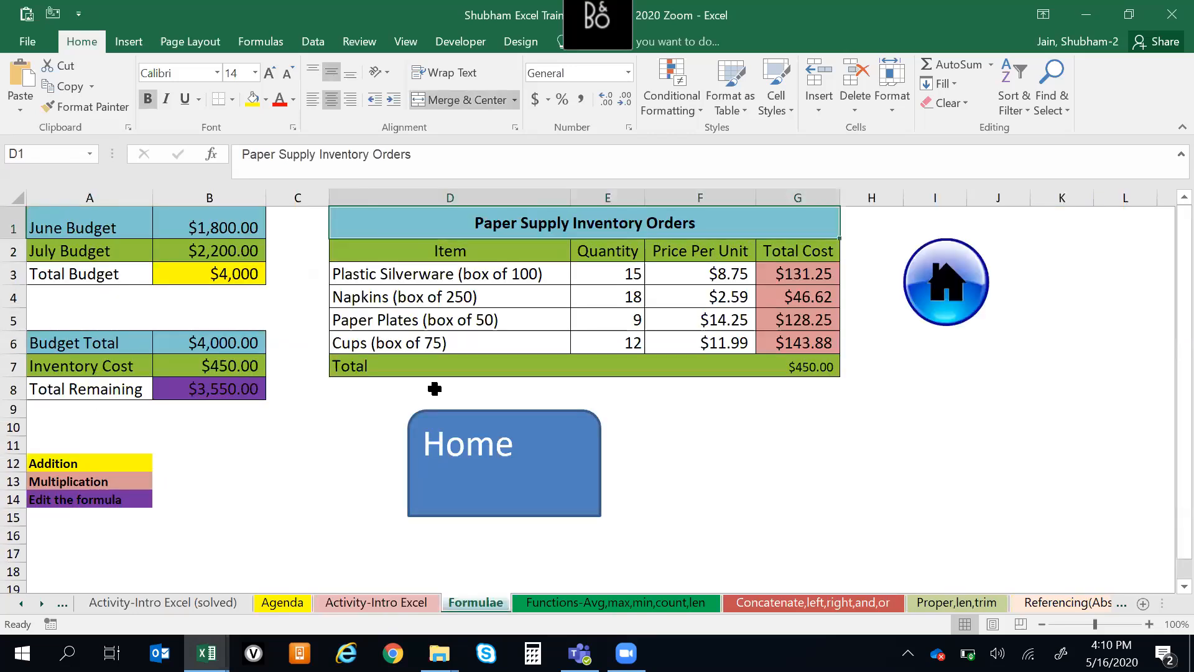
key(ctrl+Home)
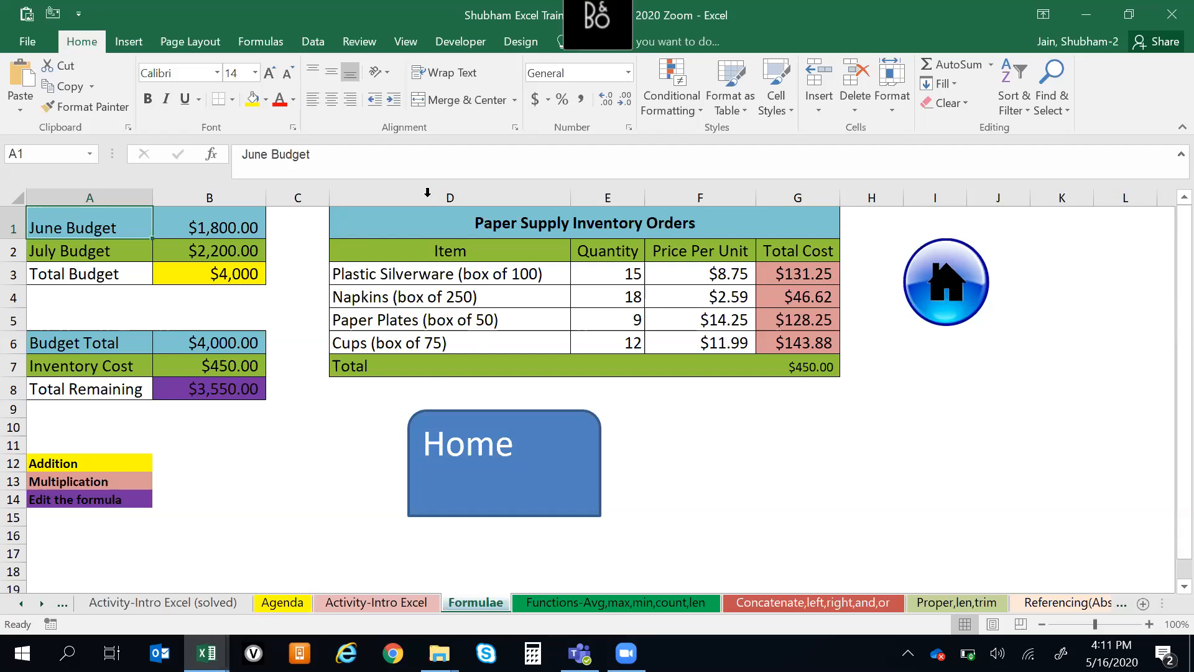
Examine the whole Paper Supply Inventory Orders table from its title down to the Total row
click(423, 221)
drag(423, 221, 474, 363)
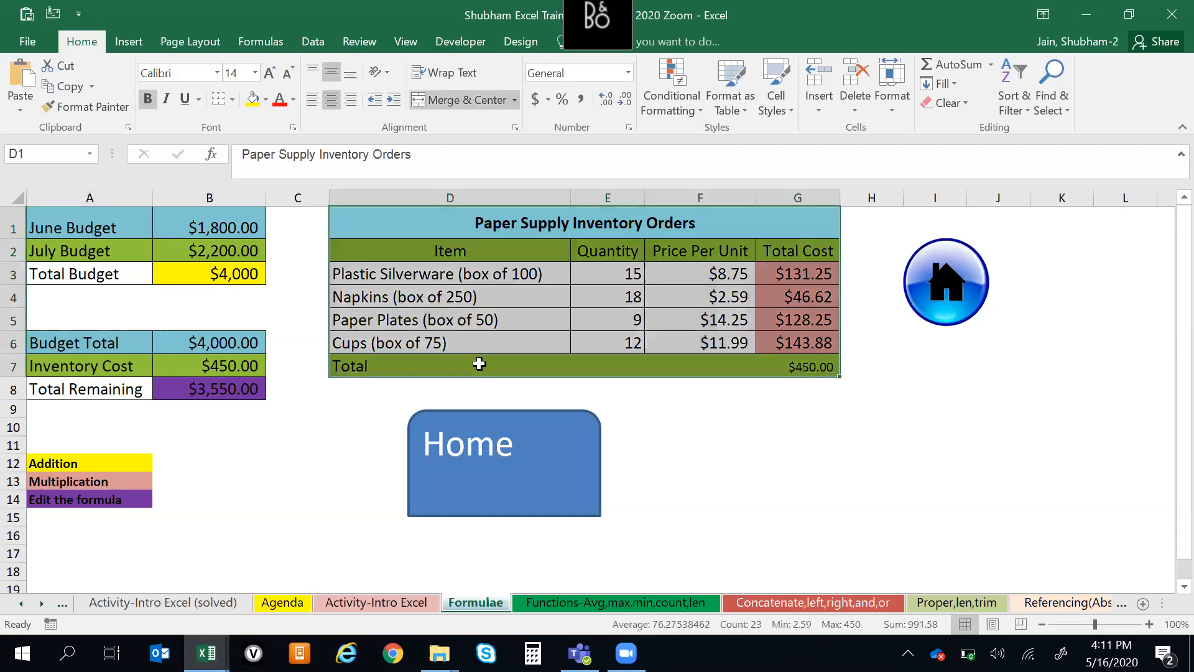
click(750, 426)
drag(463, 222, 458, 349)
drag(416, 228, 421, 364)
click(283, 457)
drag(475, 221, 421, 367)
click(209, 511)
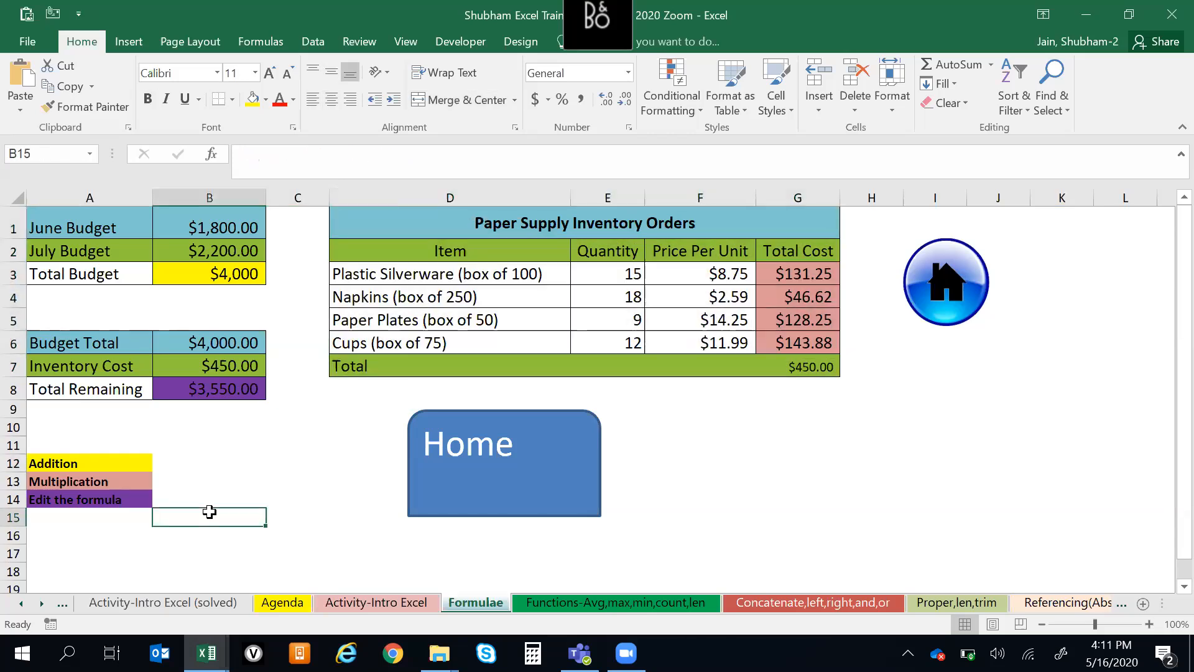
Set the quantity of Napkins (box of 250) in cell E4 to 15
click(595, 301)
text(dgshd)
key(BackSpace)
key(BackSpace)
key(BackSpace)
key(BackSpace)
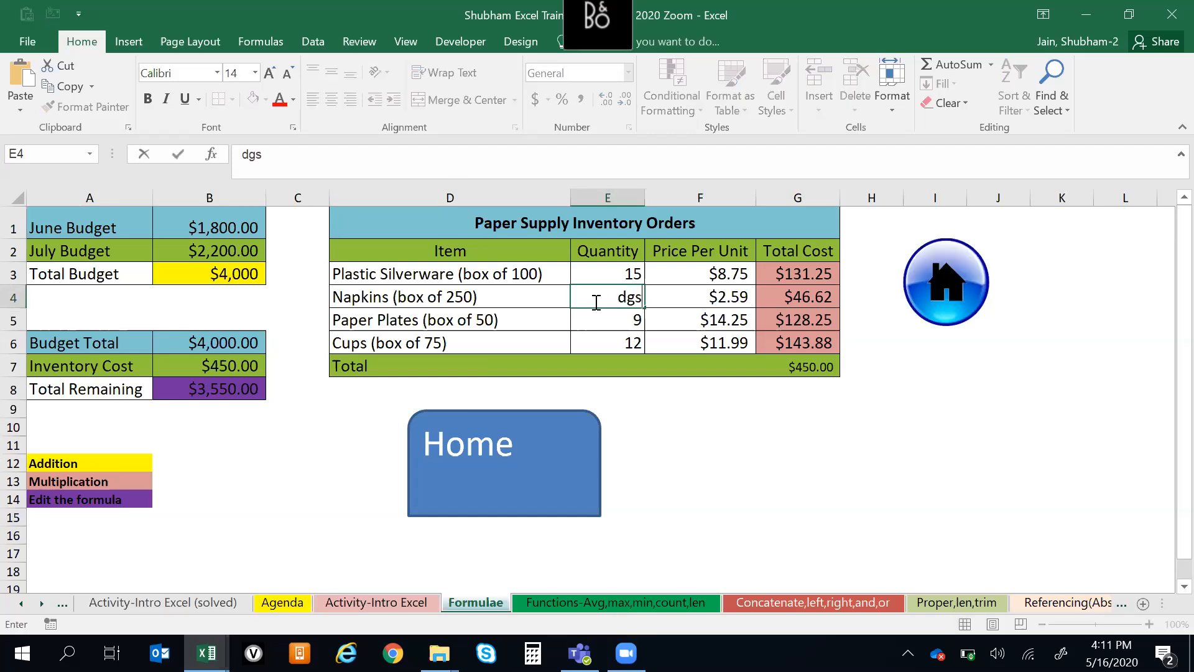
key(BackSpace)
text(15)
key(Return)
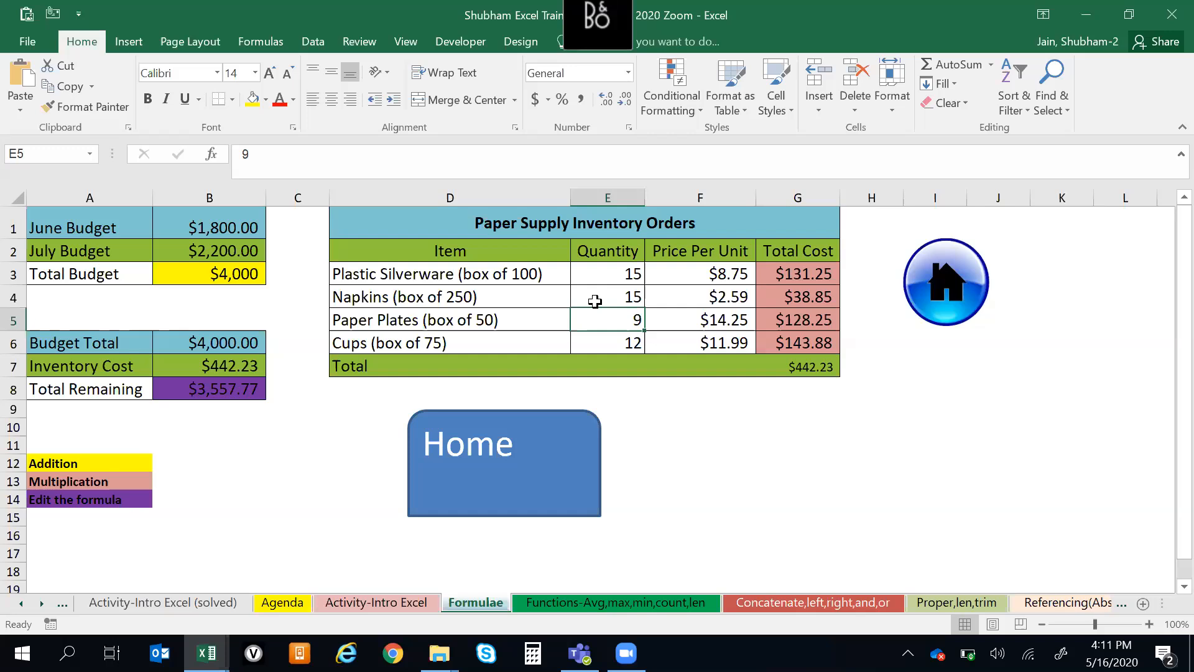
Examine the Quantity column of the Paper Supply Inventory Orders table, comparing its header with the entries
key(Up)
key(Up)
key(Up)
key(Up)
key(Down)
key(Up)
key(Down)
key(Down)
key(Down)
key(Down)
key(Down)
key(Down)
key(Down)
key(Up)
key(Up)
key(Up)
key(Up)
key(Up)
key(Up)
key(Up)
key(Down)
key(Down)
key(Up)
key(Up)
key(Down)
Examine the budget labels in column A, from June Budget down to Total Remaining
key(Left)
key(Left)
key(Left)
key(Down)
key(Down)
key(Down)
key(Down)
key(Down)
key(Down)
key(Up)
key(Up)
key(Up)
key(Up)
key(Up)
key(Up)
key(Up)
Compare the Paper Supply Inventory Orders title with the Item header below it, and return to cell A1
key(Down)
key(Down)
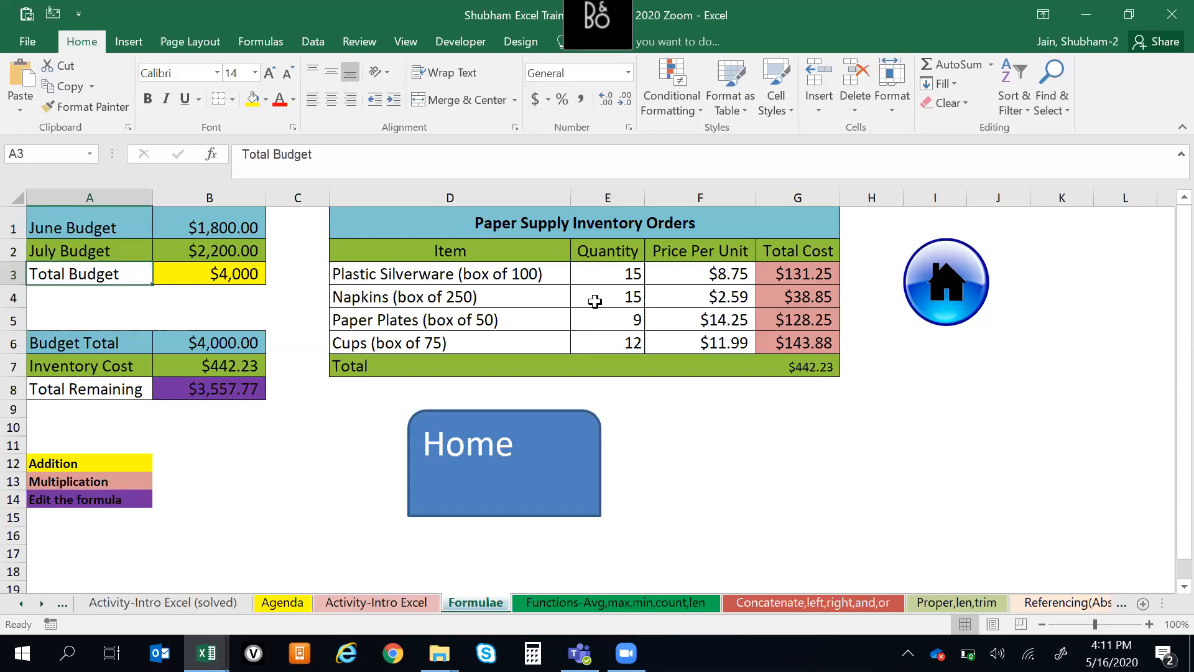
key(Down)
key(Down)
key(Down)
key(Down)
key(Down)
key(Up)
key(Up)
key(Up)
key(Up)
key(Up)
key(Right)
key(Right)
key(Right)
key(Up)
key(Up)
key(Down)
key(Down)
key(Up)
key(Up)
key(Down)
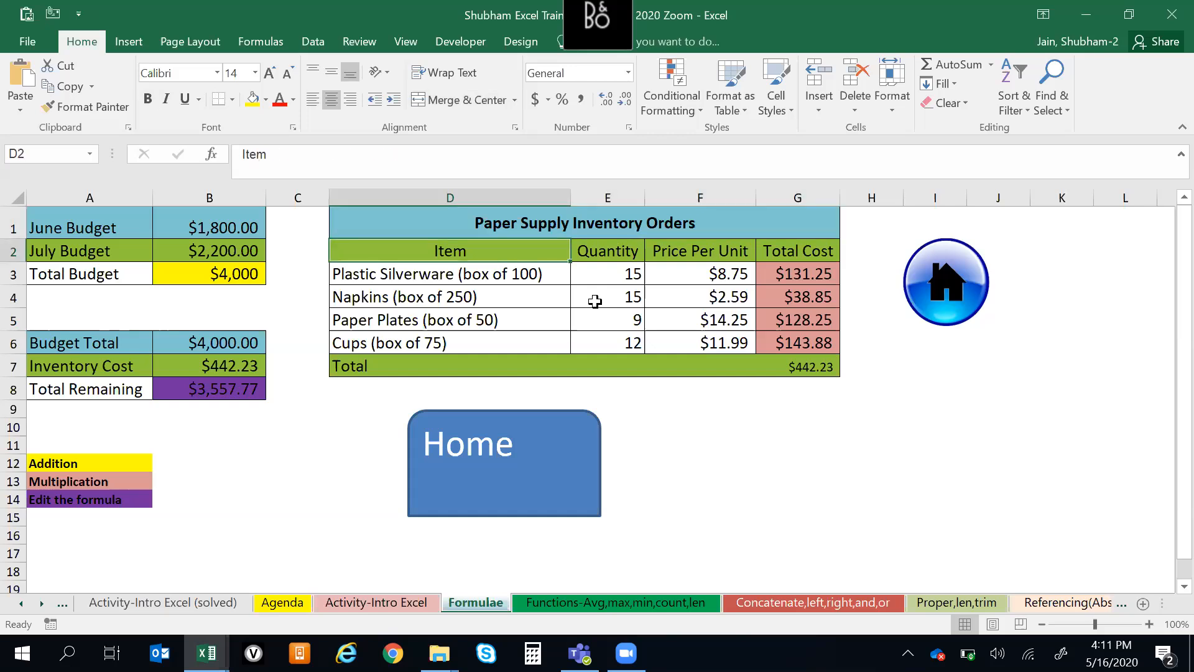
key(Up)
key(Down)
key(Up)
key(Down)
key(Up)
key(Down)
key(Up)
key(Down)
key(Down)
key(Up)
key(Up)
key(Down)
key(ctrl+Home)
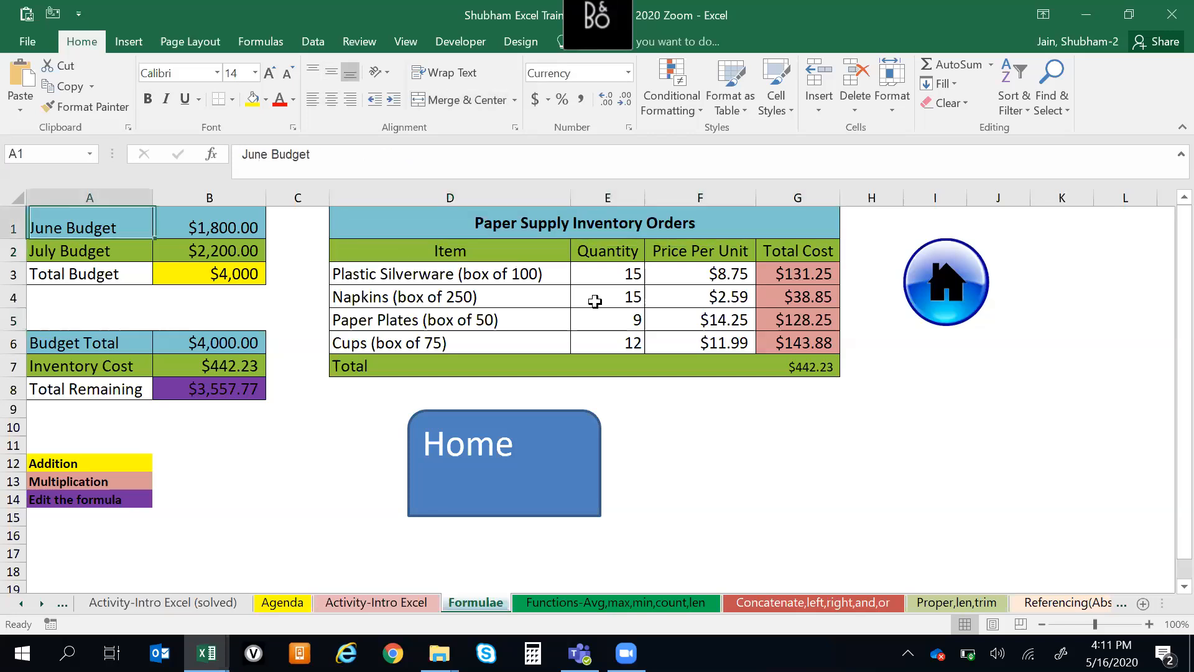
Open the Referencing(Abs,Rltv,Freeze) worksheet
key(ctrl+Page_Down)
key(ctrl+Page_Down)
key(ctrl+Page_Down)
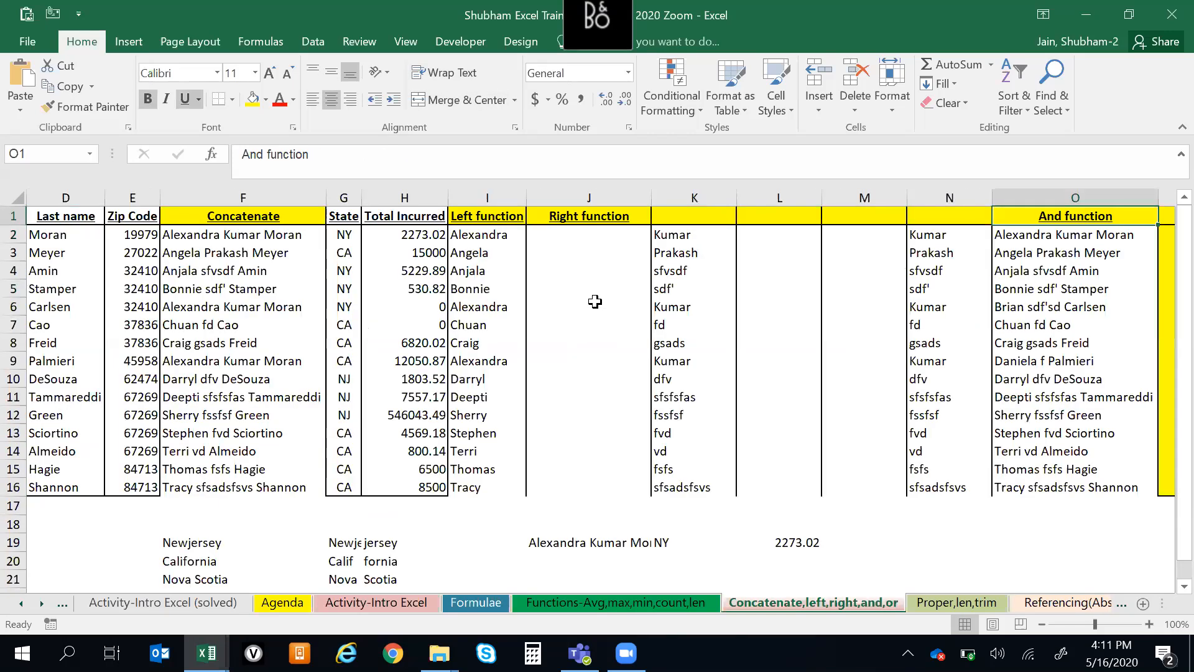
key(ctrl+Page_Down)
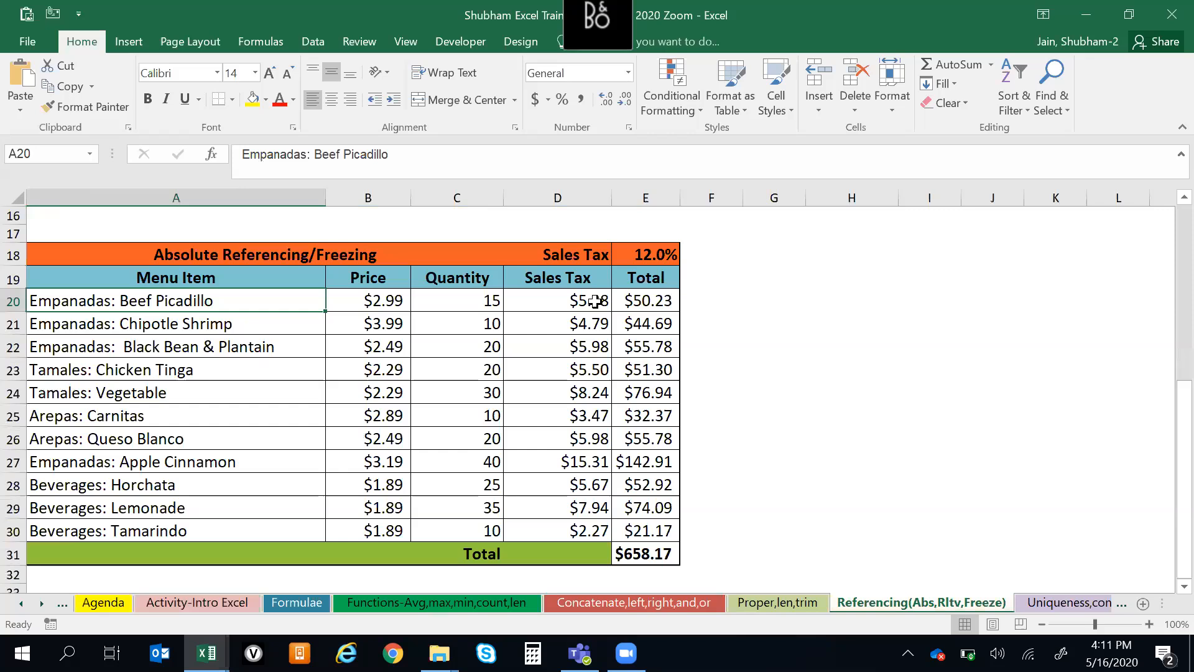
Examine the Sales Tax formula in the Tamales: Vegetable row and the Sales Tax label above the column headings
key(alt+Tab)
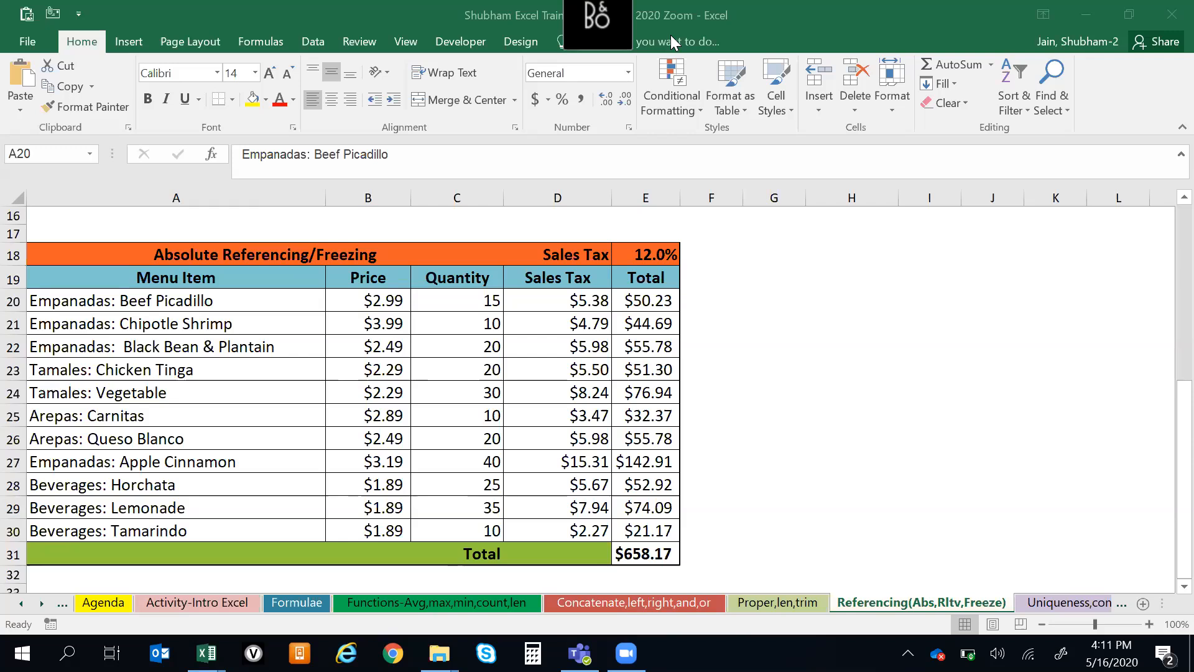
click(536, 367)
click(557, 381)
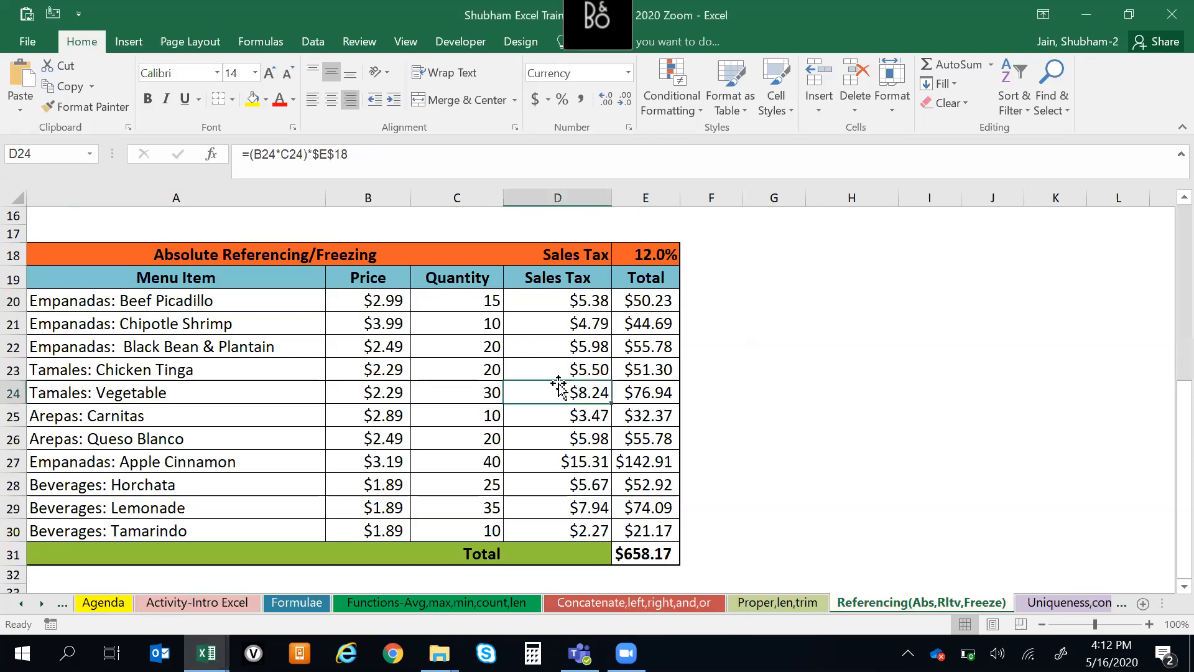
click(548, 269)
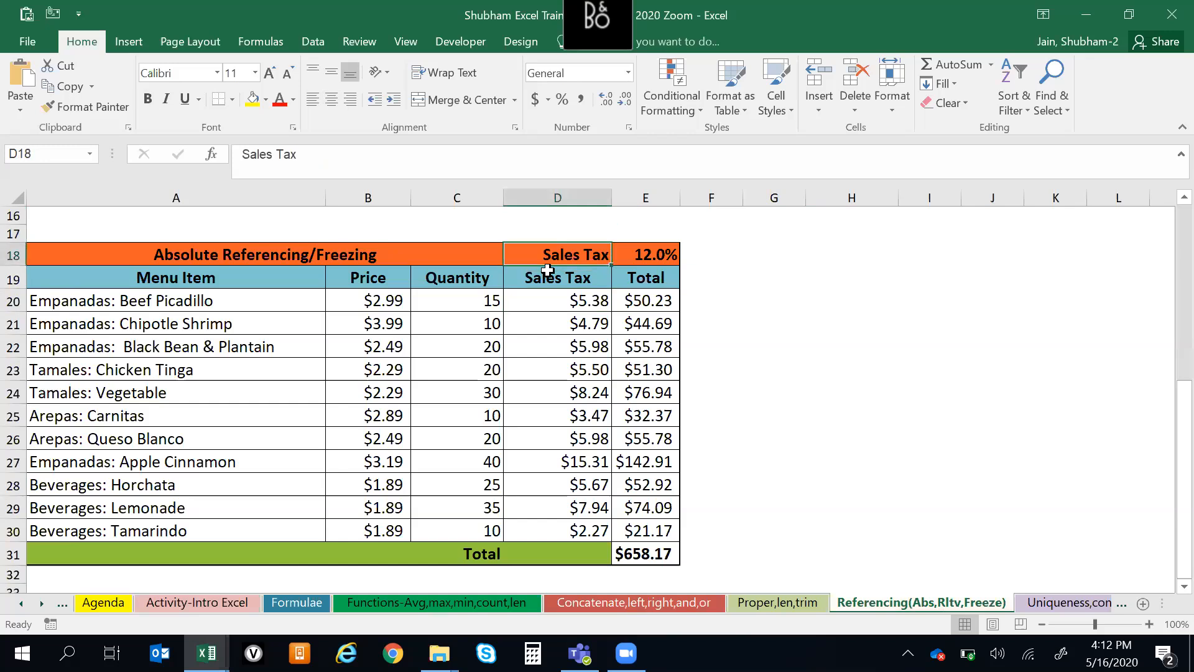
Examine the first menu item and the Absolute Referencing/Freezing title of the table
click(548, 270)
key(ctrl+Left)
key(Down)
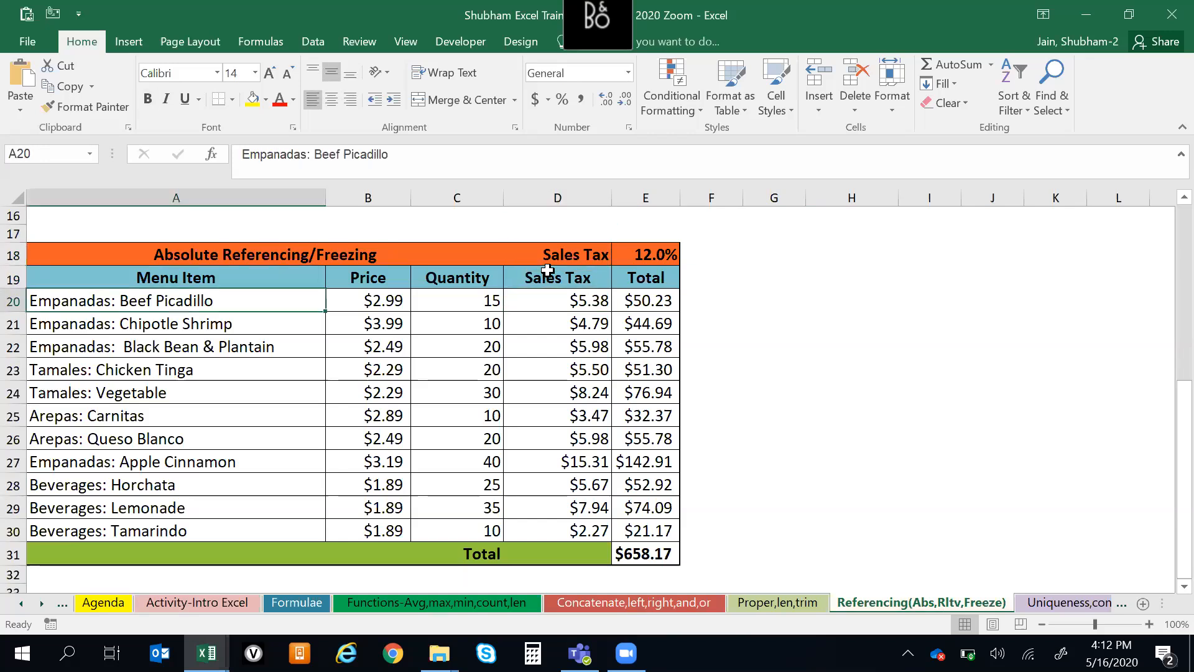
key(Up)
key(Up)
click(1128, 151)
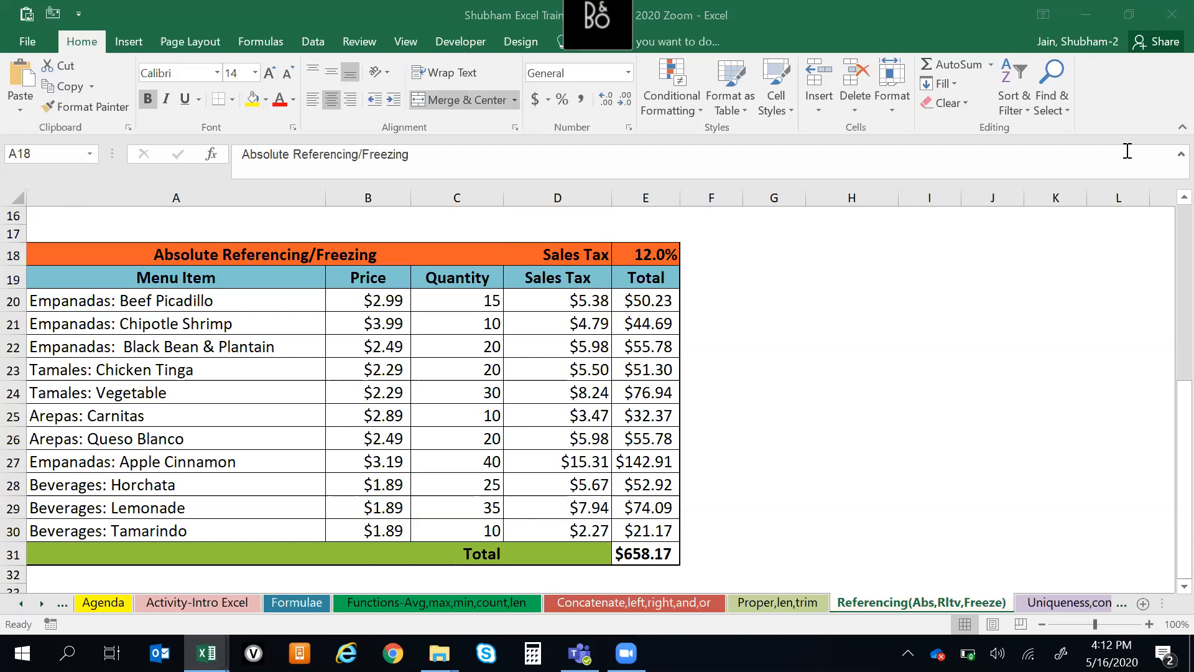
Examine the Total formula in the Tamales: Chicken Tinga row and the Menu Item header of the Absolute Referencing/Freezing table
click(770, 349)
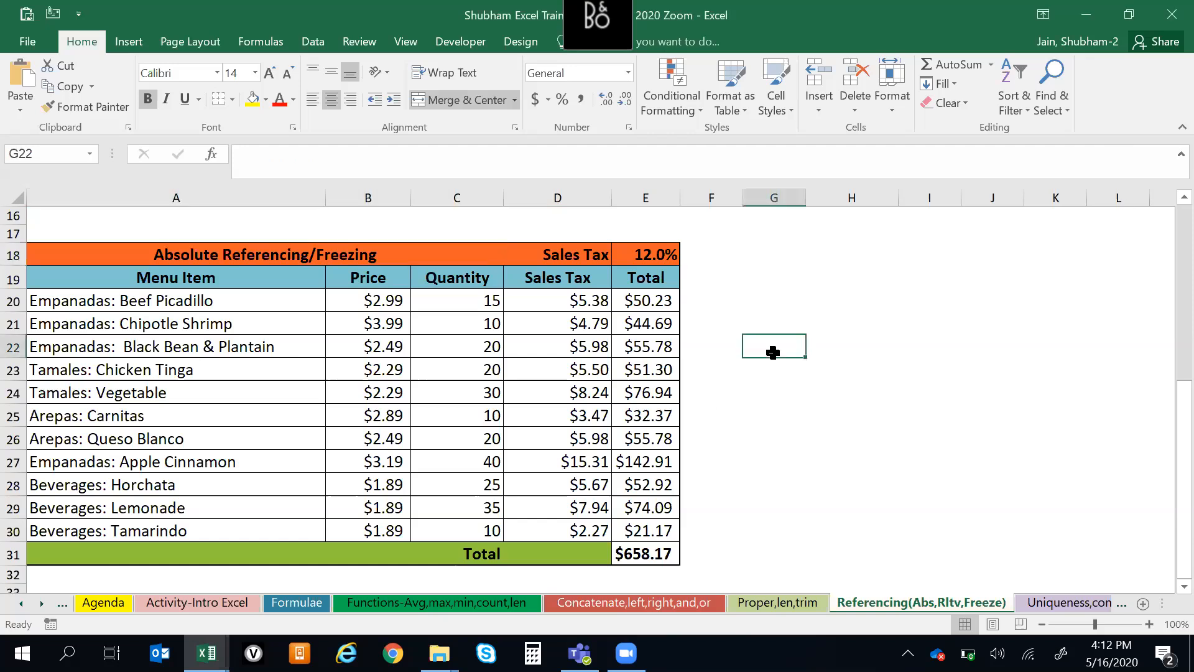
click(565, 389)
click(671, 344)
click(726, 342)
click(677, 367)
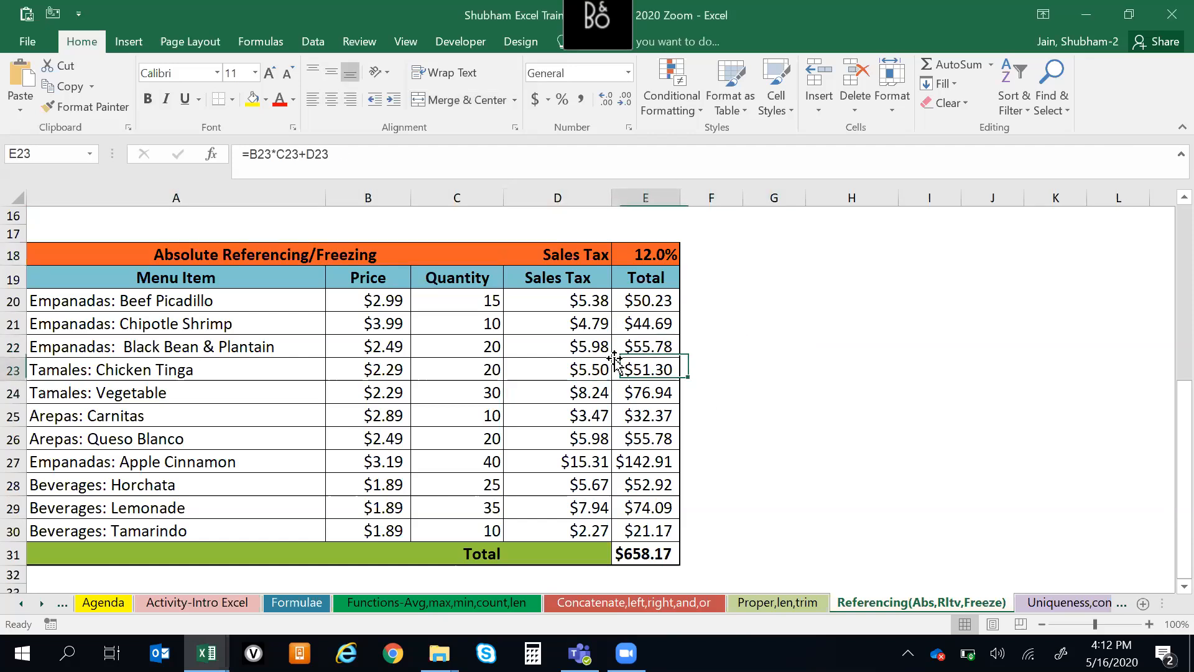
click(337, 382)
key(Up)
key(Up)
key(Up)
key(Up)
key(Up)
key(Left)
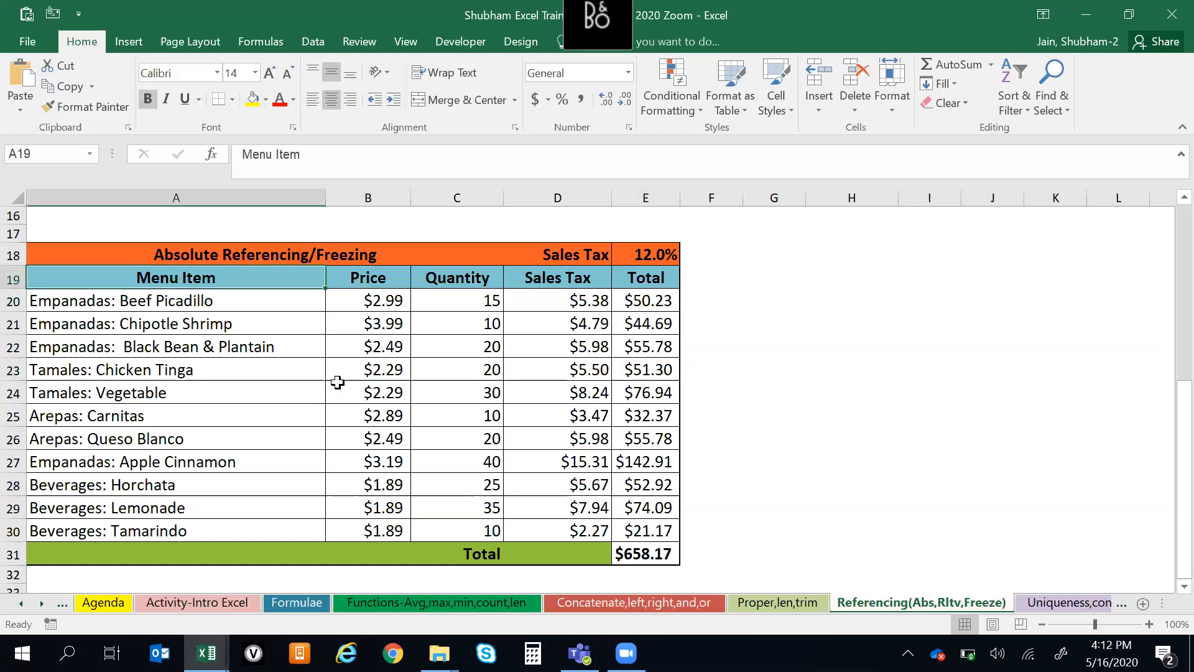
Examine the cells around the title of the Absolute Referencing/Freezing table, and return to cell A1
key(Up)
key(Up)
key(Down)
key(Down)
key(Down)
key(Up)
key(Up)
key(Up)
key(Down)
key(Up)
key(Up)
key(Up)
key(Up)
key(ctrl+Home)
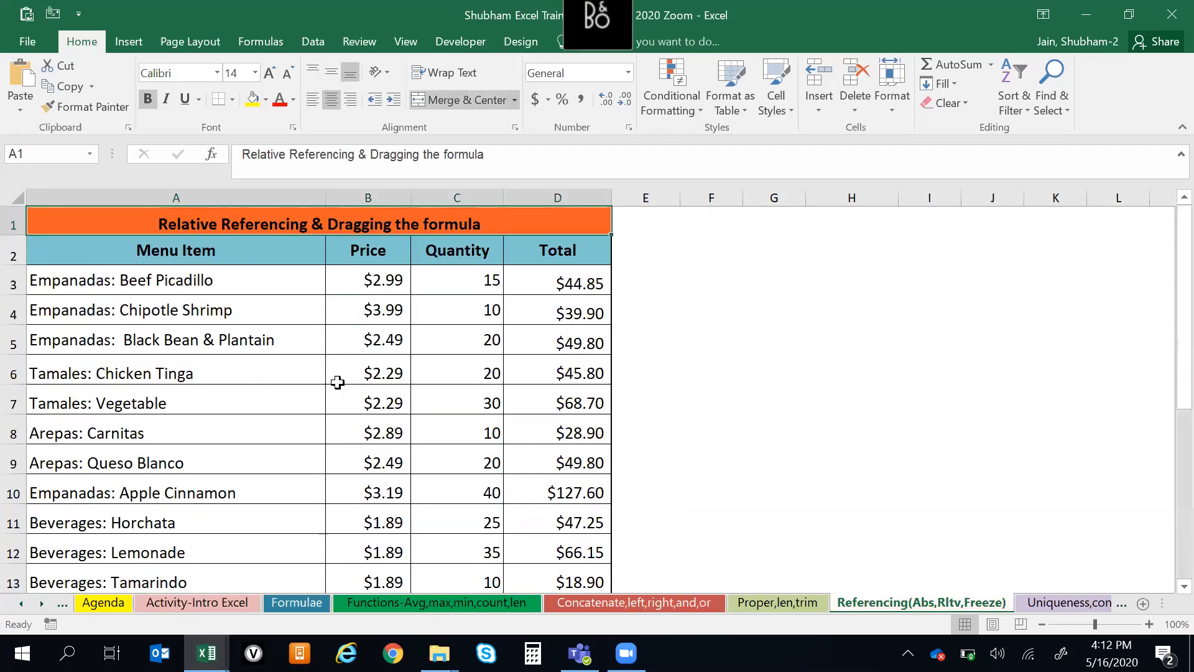
Examine the layout from the Relative Referencing table down to the second table, ending on the Absolute Referencing/Freezing title
key(ctrl+Down)
key(Down)
key(Down)
key(Down)
key(Down)
key(Down)
key(Down)
key(Down)
key(Down)
key(Down)
key(Down)
key(Down)
key(Down)
key(Down)
key(Down)
key(Down)
key(Down)
key(Down)
key(Down)
key(Down)
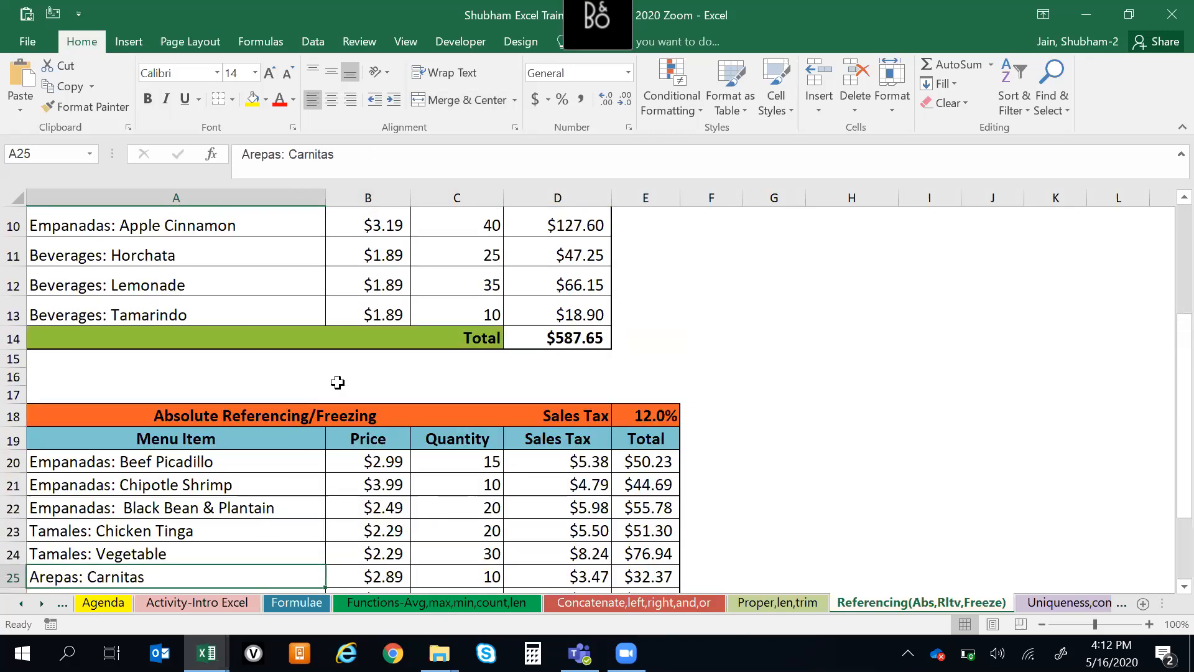
key(ctrl+Up)
key(ctrl+Up)
key(Up)
key(Down)
key(Down)
key(Up)
key(Up)
key(Down)
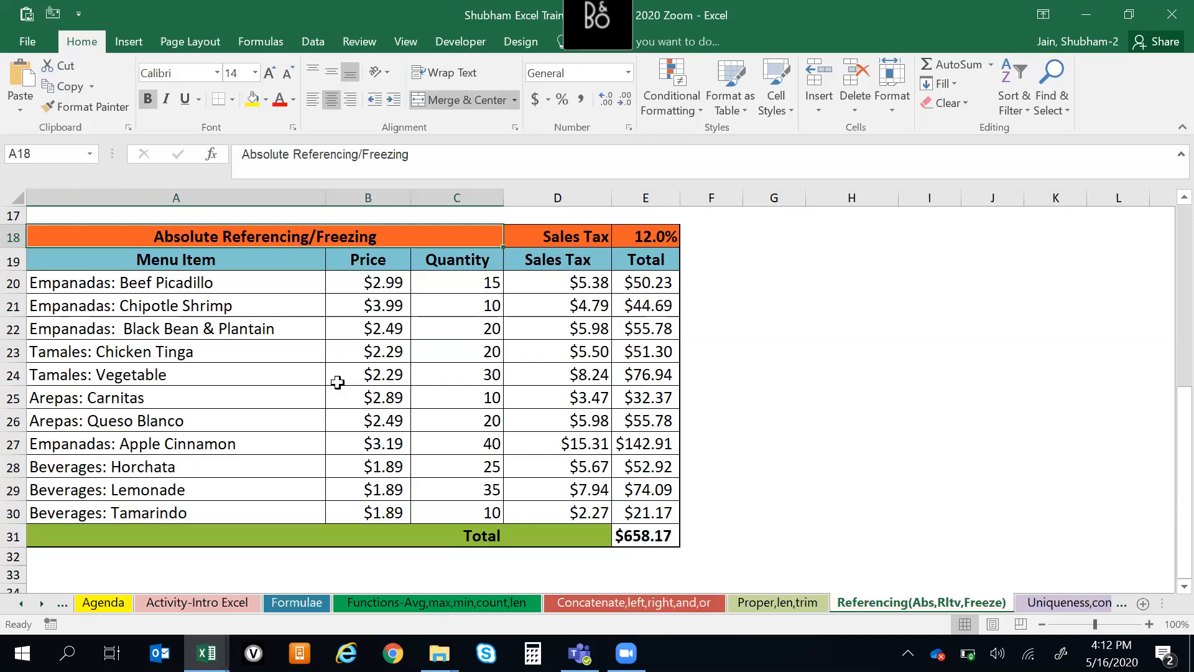
View the Uniqueness,cond formatting and Functions-Avg,max,min,count,len worksheets, and return to the Index worksheet
key(ctrl+Page_Down)
key(ctrl+Page_Down)
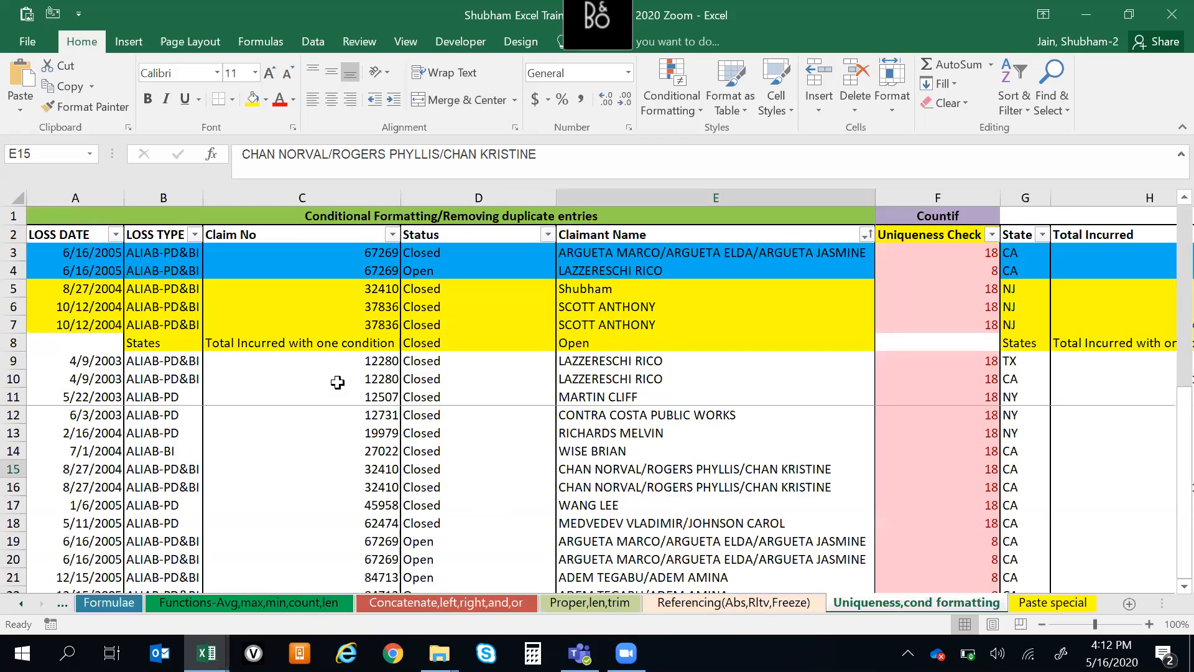
key(ctrl+Page_Up)
key(ctrl+Page_Up)
key(ctrl+Page_Up)
key(ctrl+Page_Up)
key(ctrl+Page_Up)
key(ctrl+Page_Up)
key(ctrl+Page_Up)
key(ctrl+Page_Up)
key(ctrl+Page_Up)
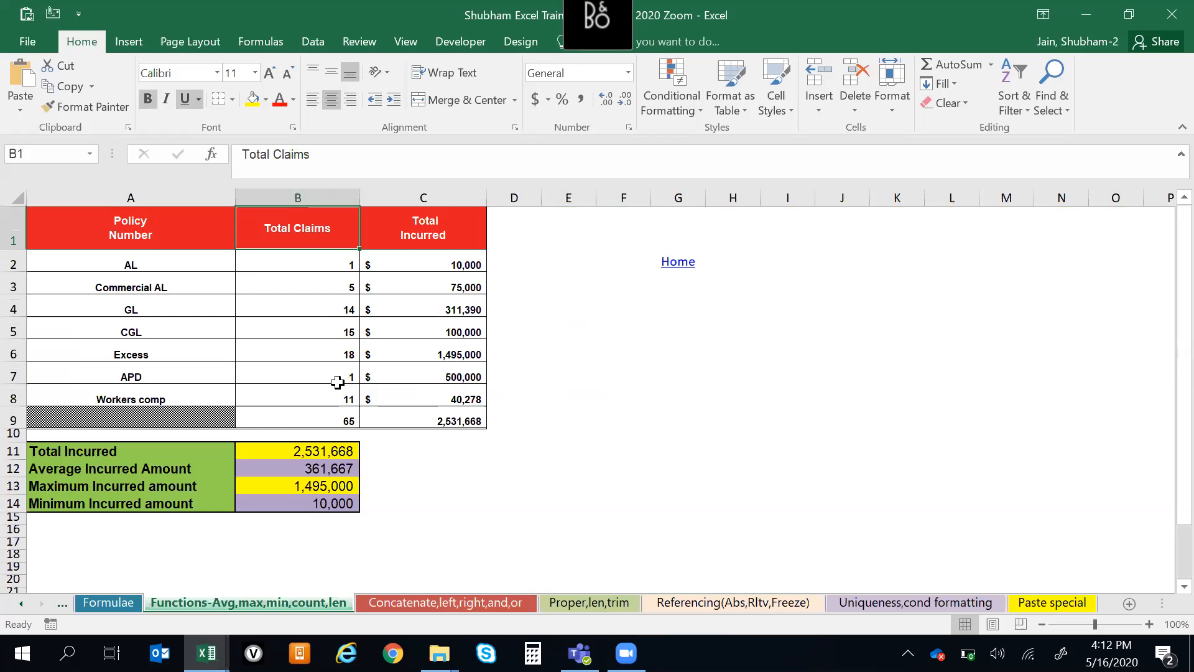
key(ctrl+Page_Up)
key(ctrl+Page_Up)
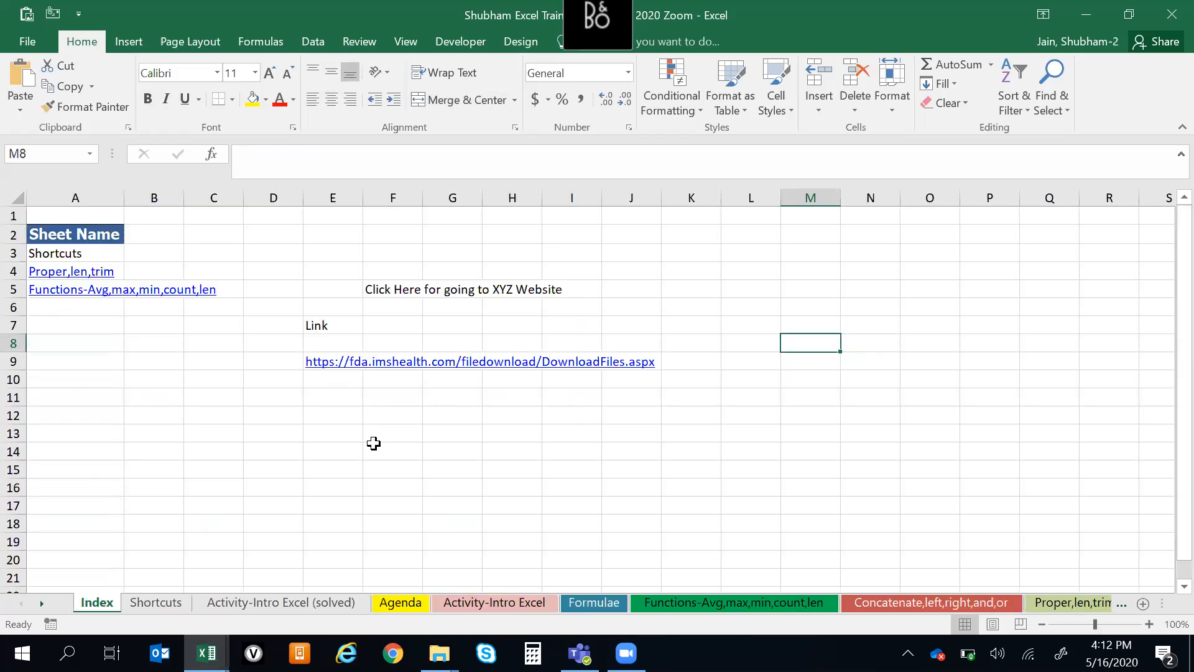
click(373, 446)
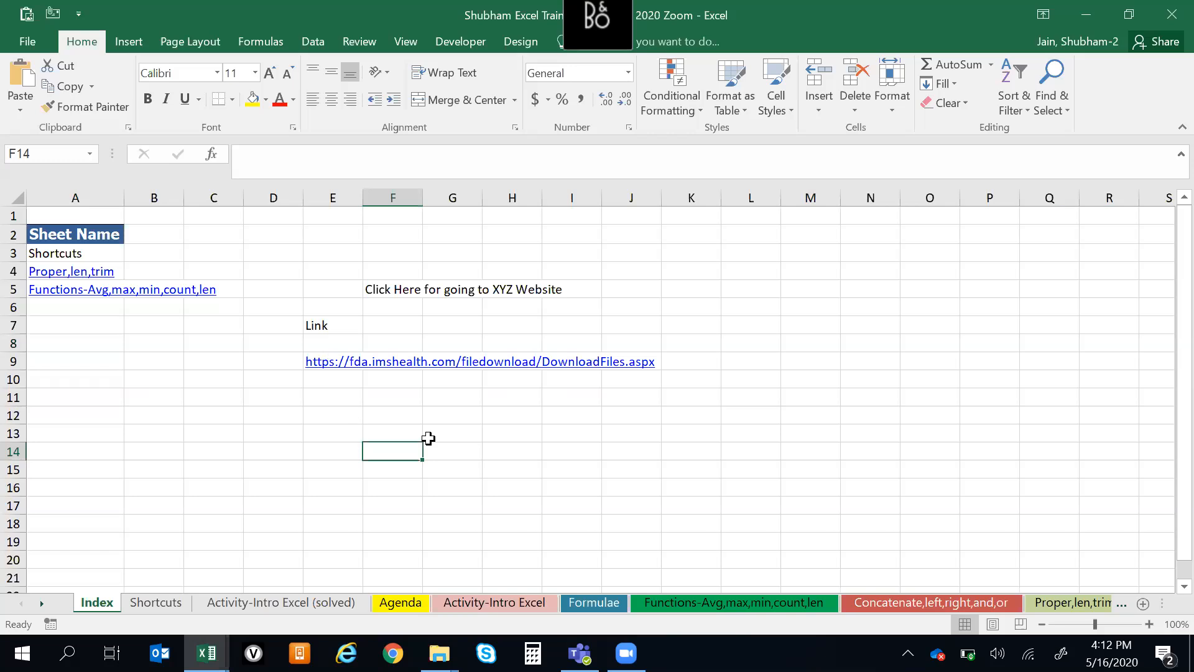
click(429, 439)
click(338, 456)
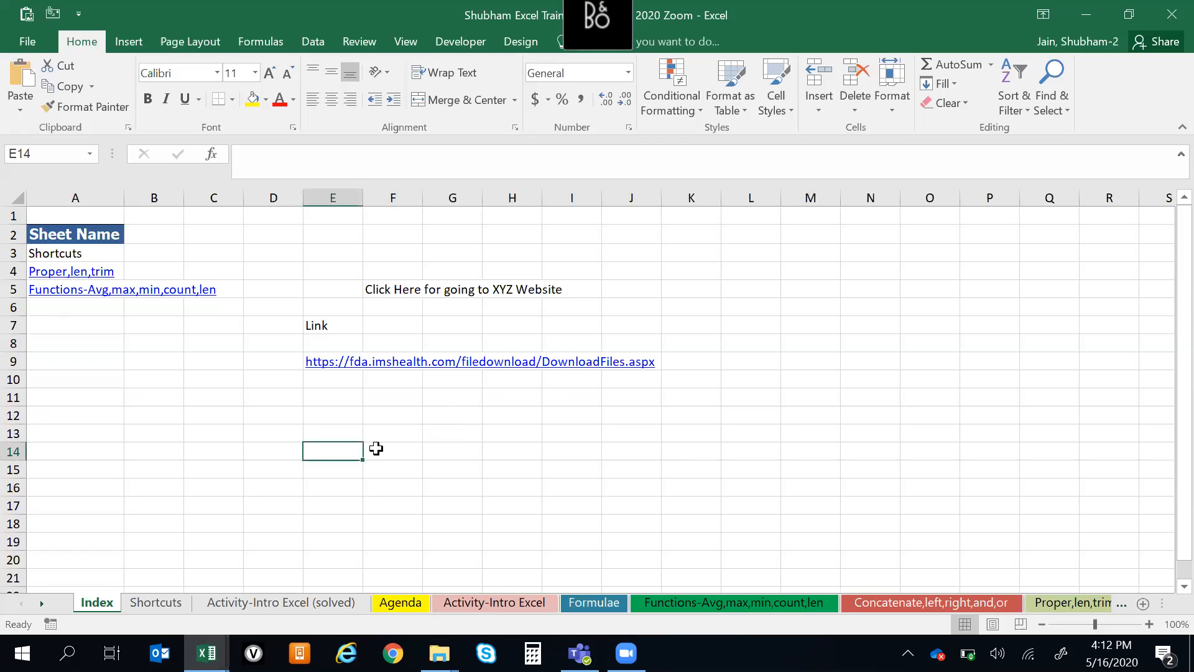
click(376, 448)
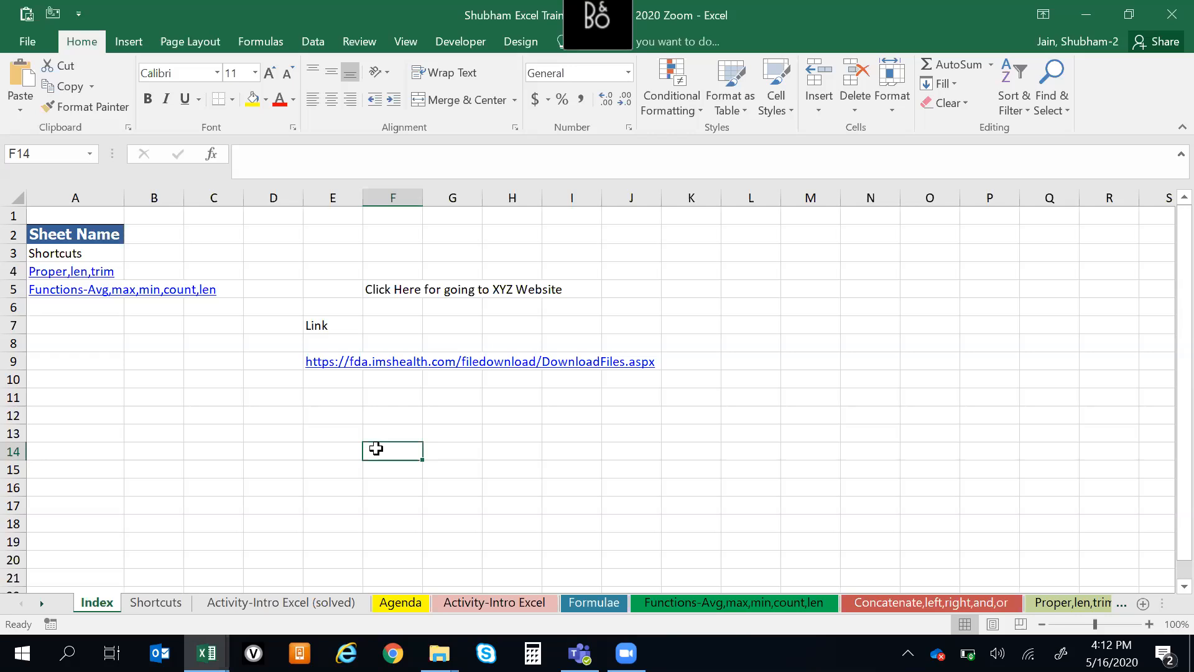
click(272, 459)
drag(189, 392, 354, 432)
click(355, 432)
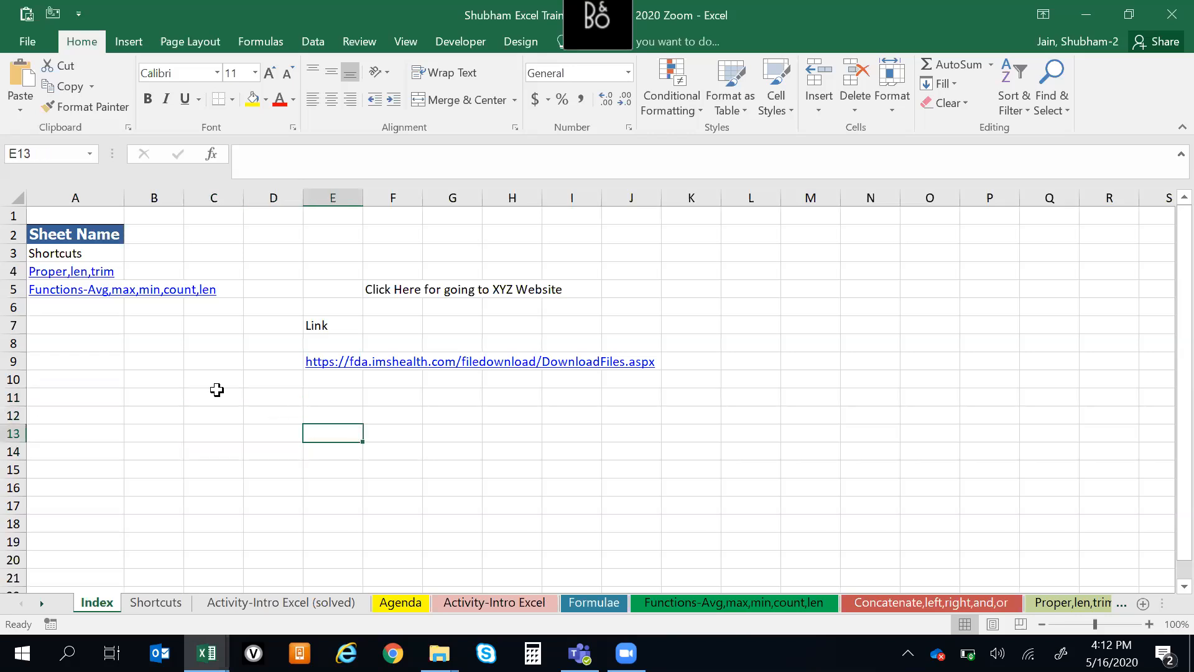
click(216, 391)
click(798, 316)
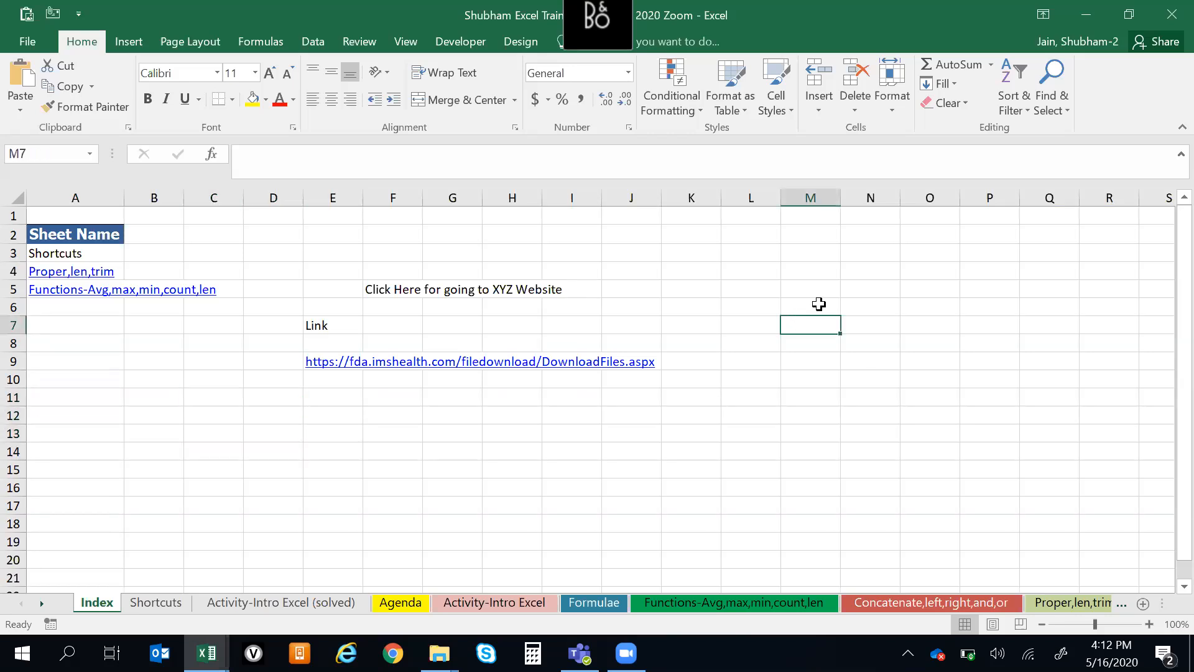
click(791, 273)
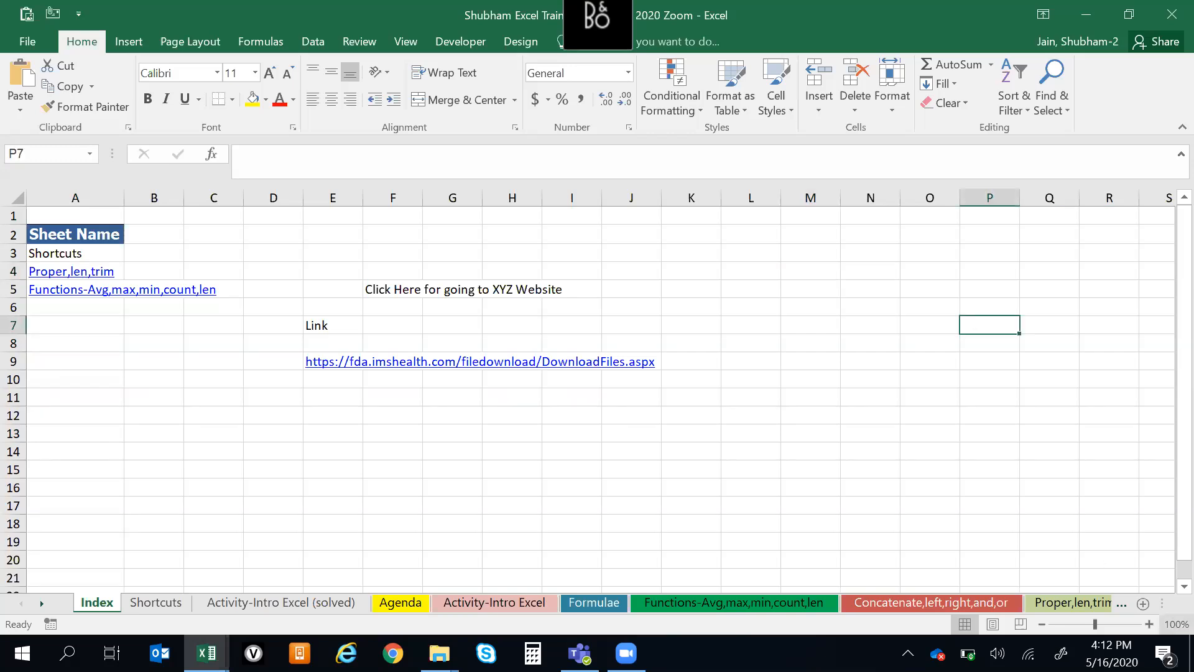
Show the desktop and look through its Excel files for a suitable example workbook
click(1191, 653)
click(461, 542)
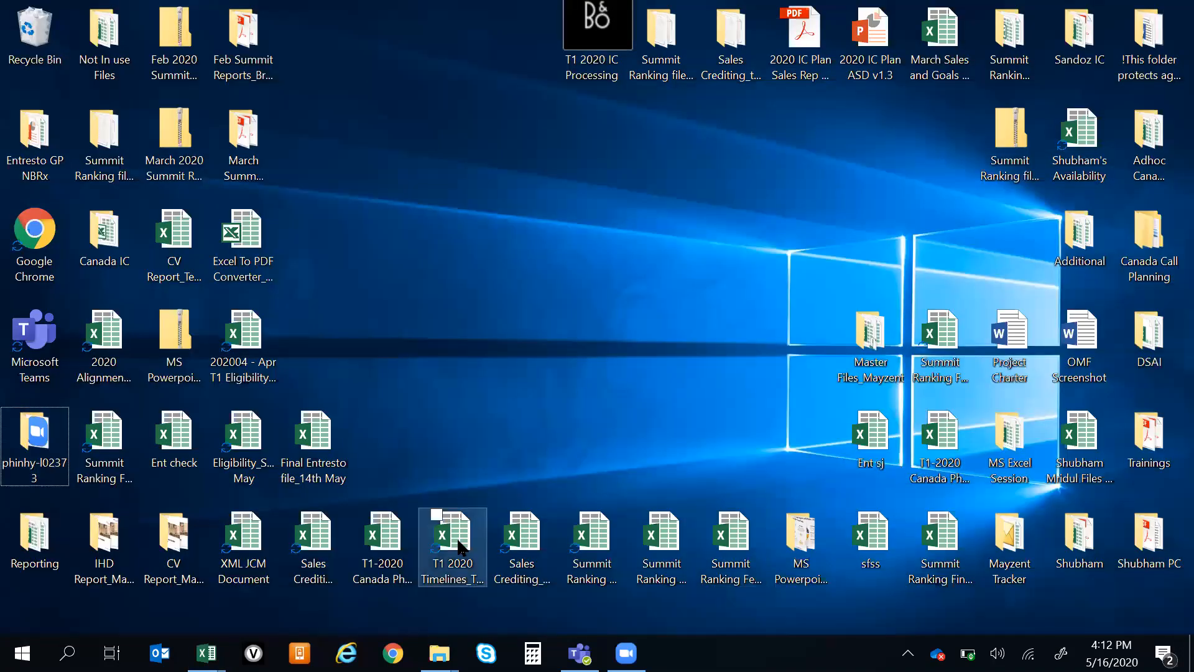
click(381, 537)
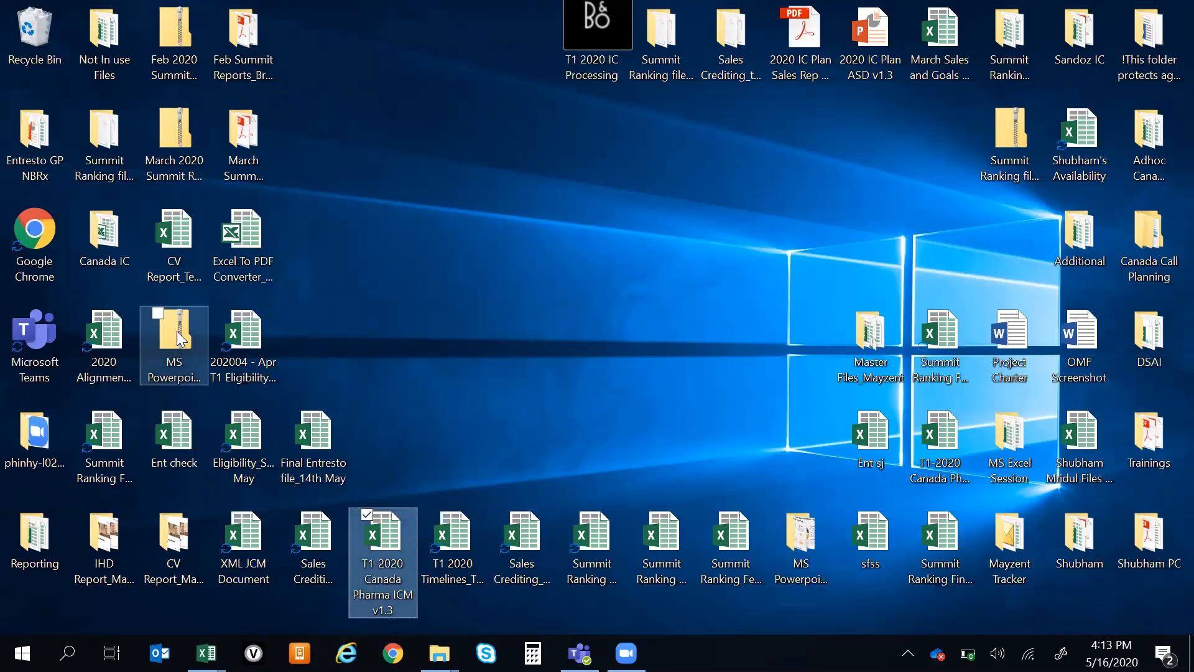
click(505, 162)
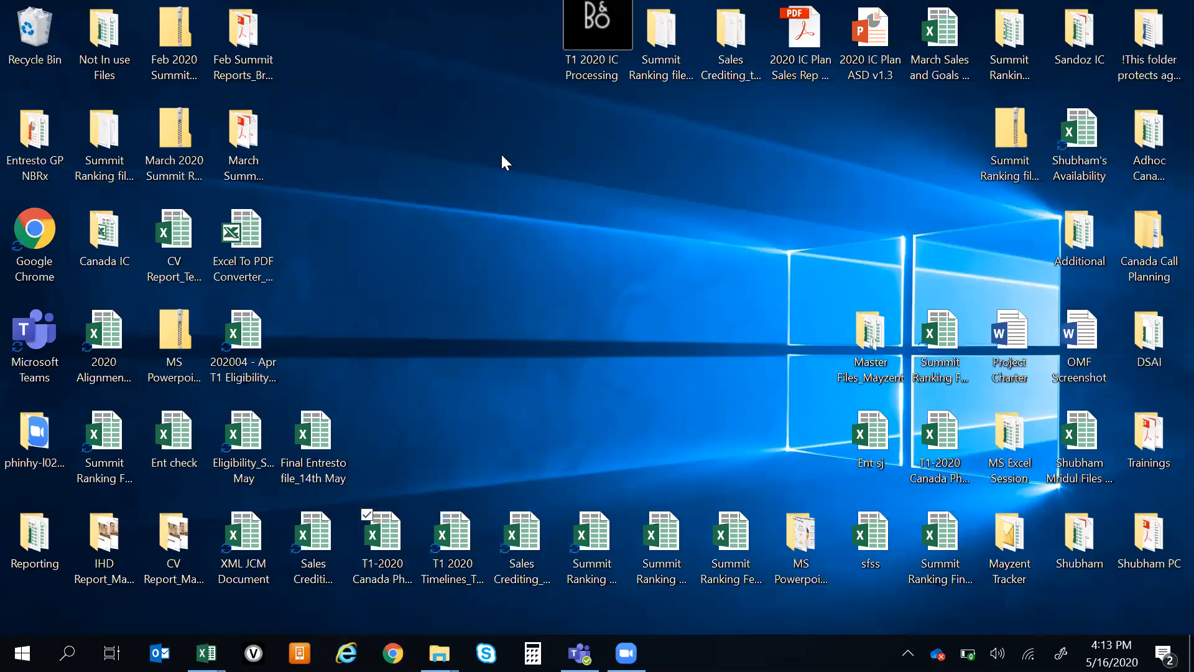
click(896, 352)
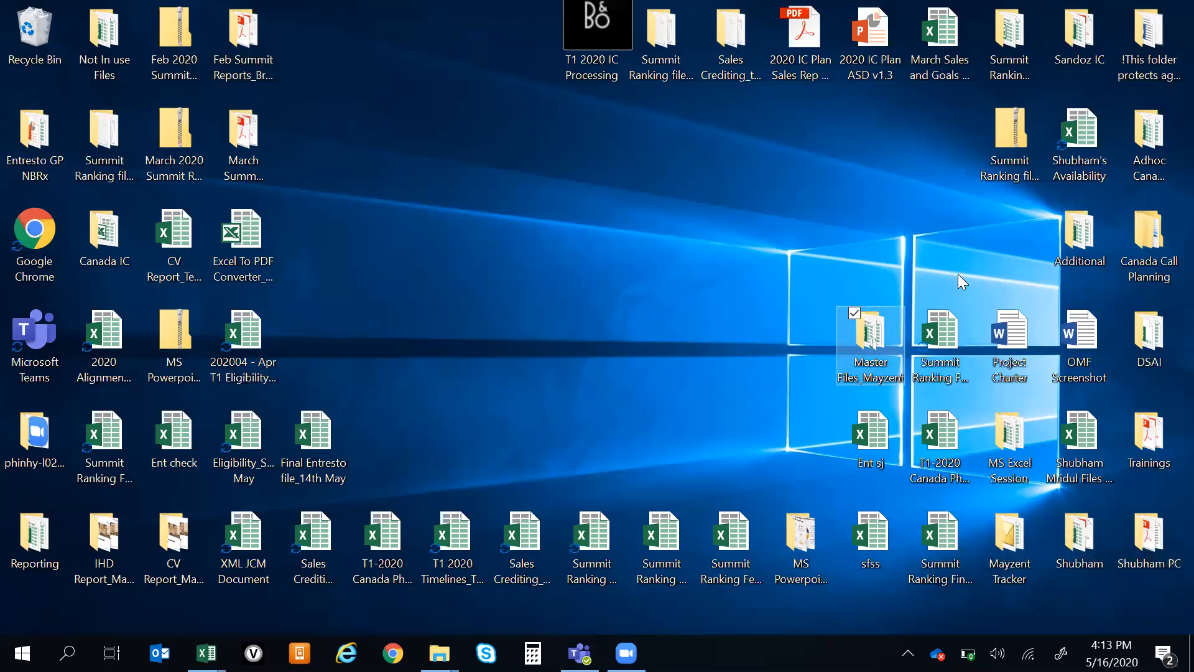
click(730, 556)
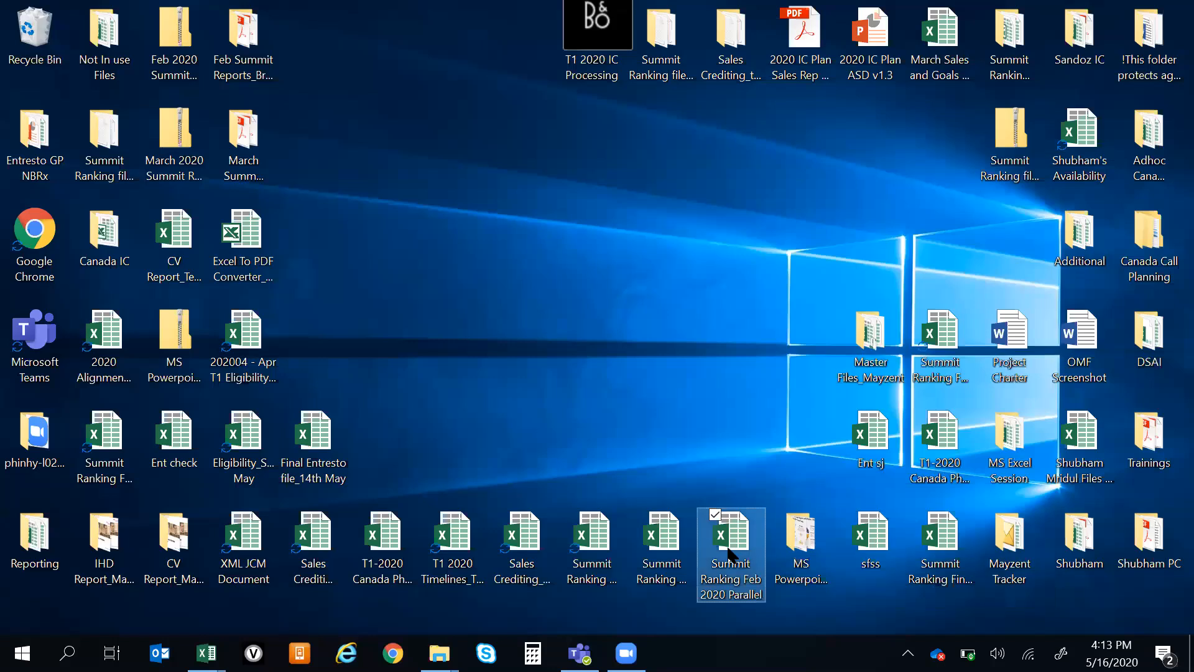
click(674, 551)
click(569, 545)
click(512, 538)
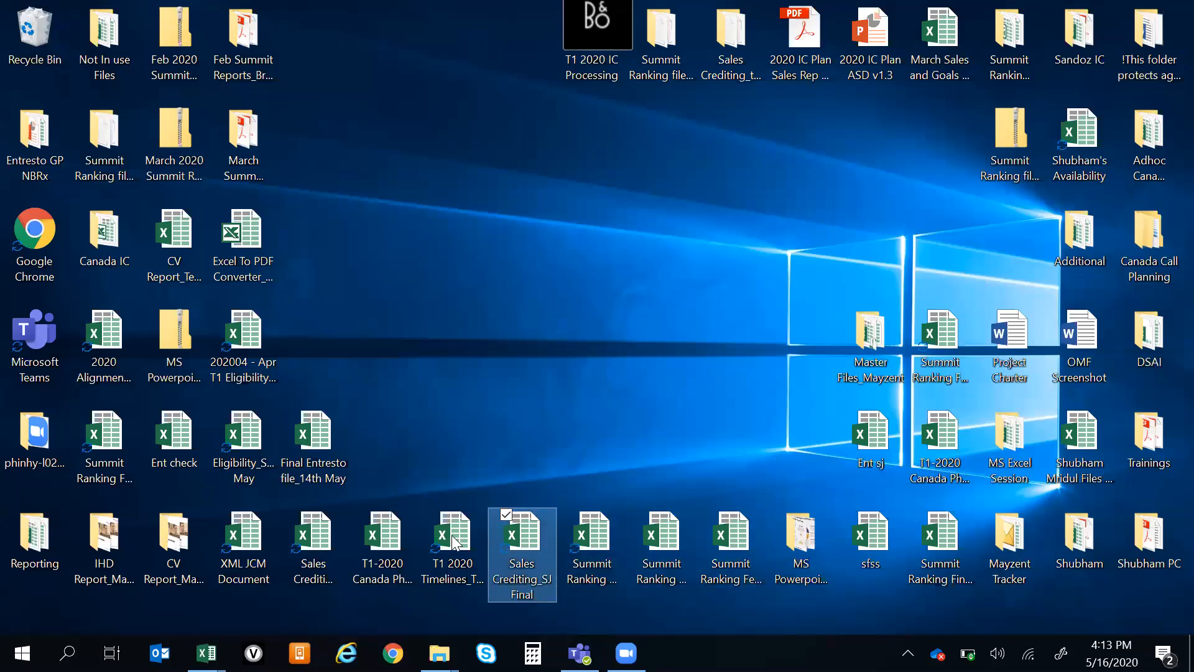
click(452, 535)
click(328, 462)
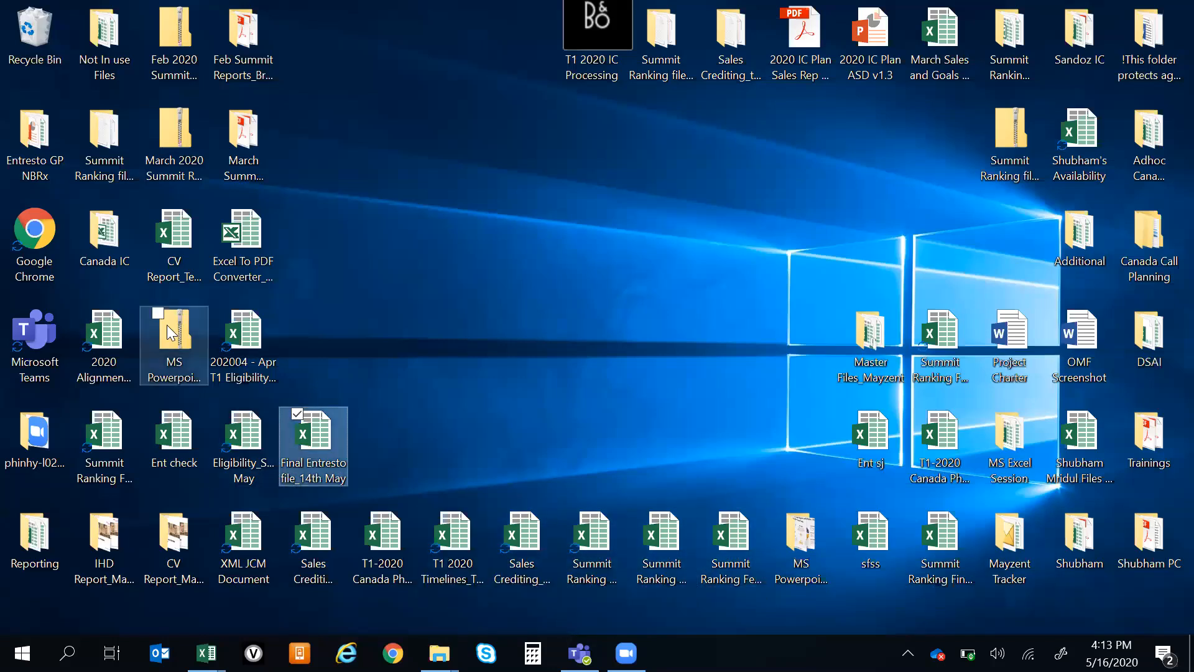
click(122, 232)
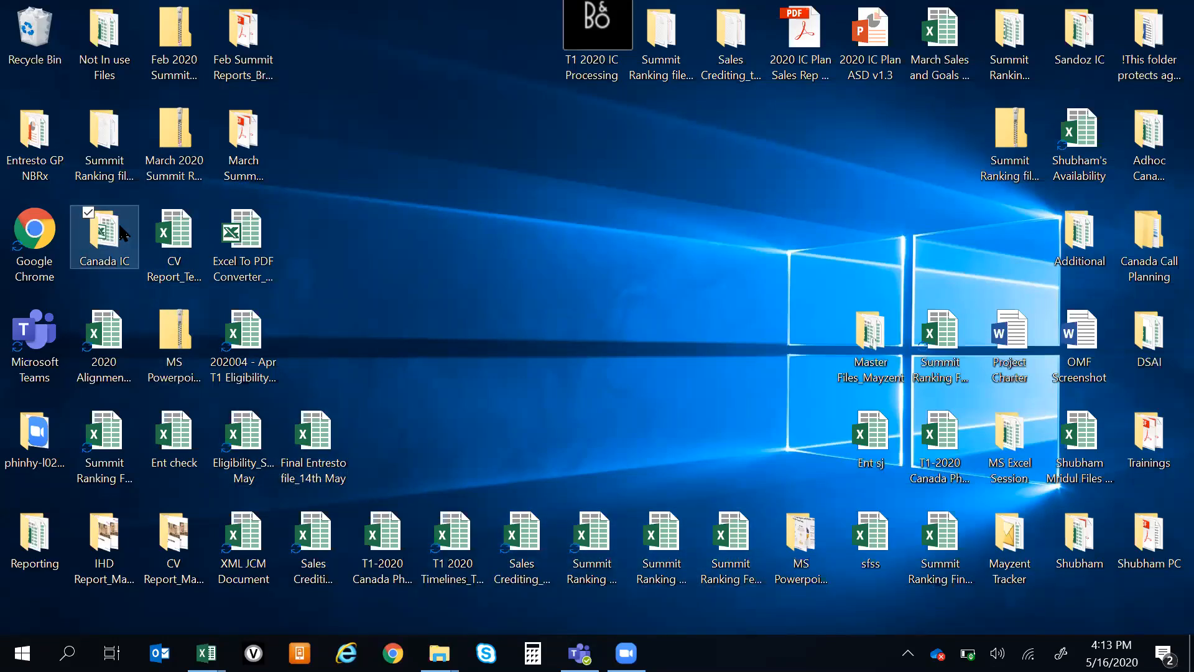
double_click(121, 232)
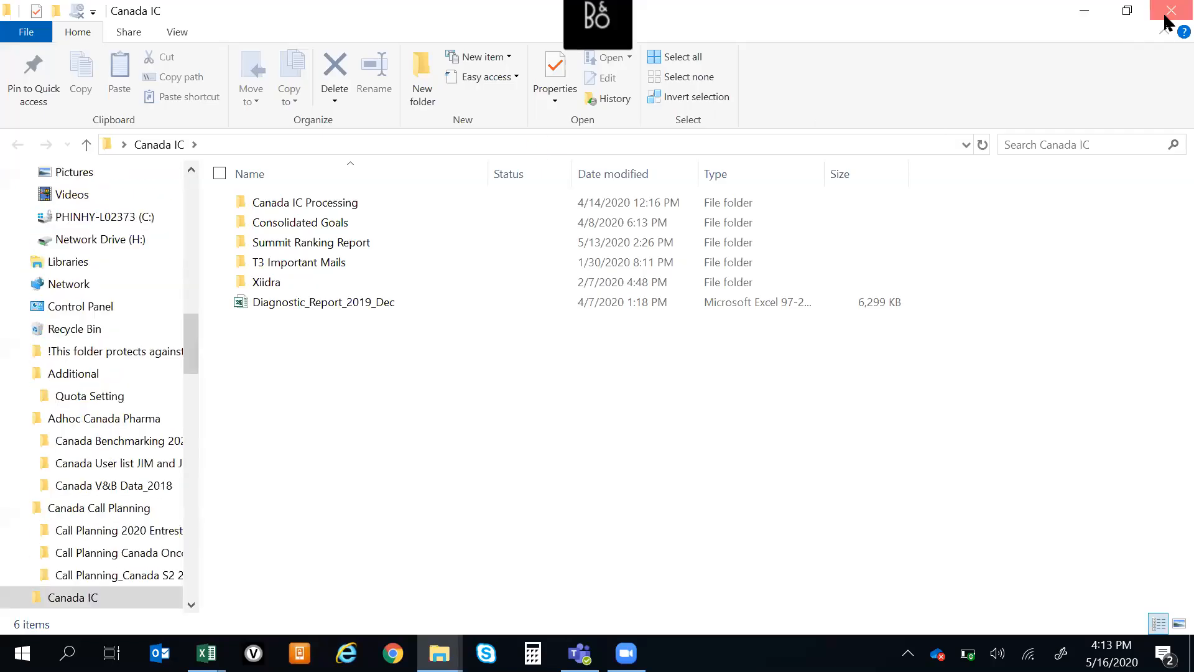
click(1171, 10)
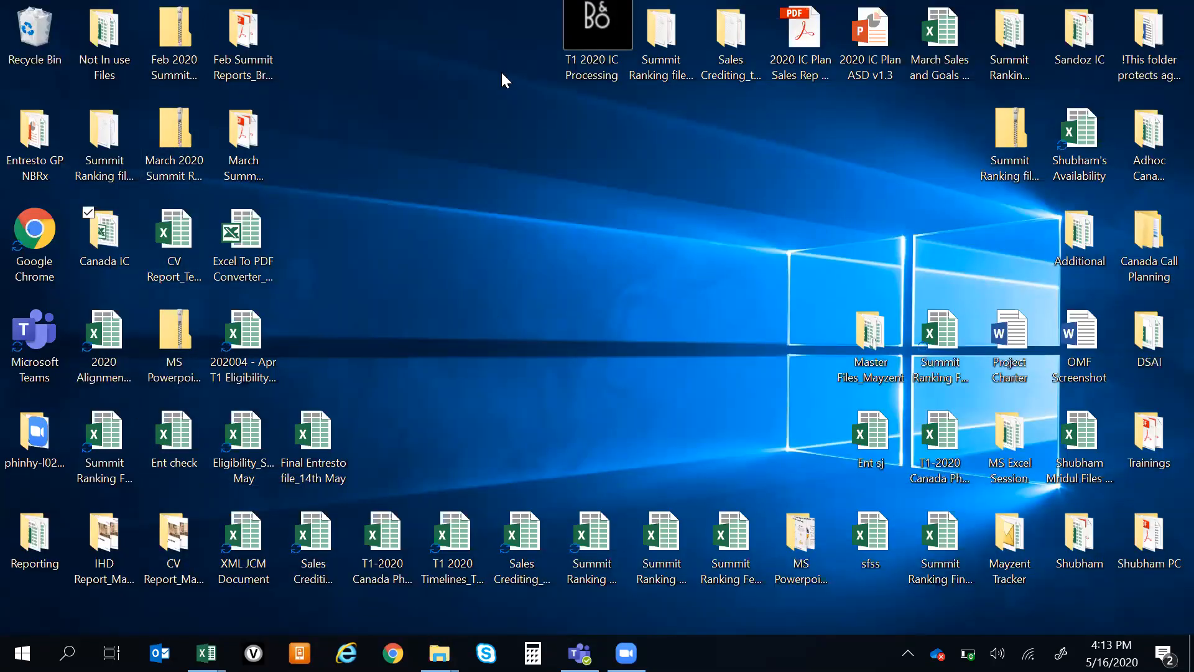
Open the Canada Pharma IC-LOG - Tracker 2020_v1 workbook from the desktop folder T1 2020 IC Processing
double_click(588, 61)
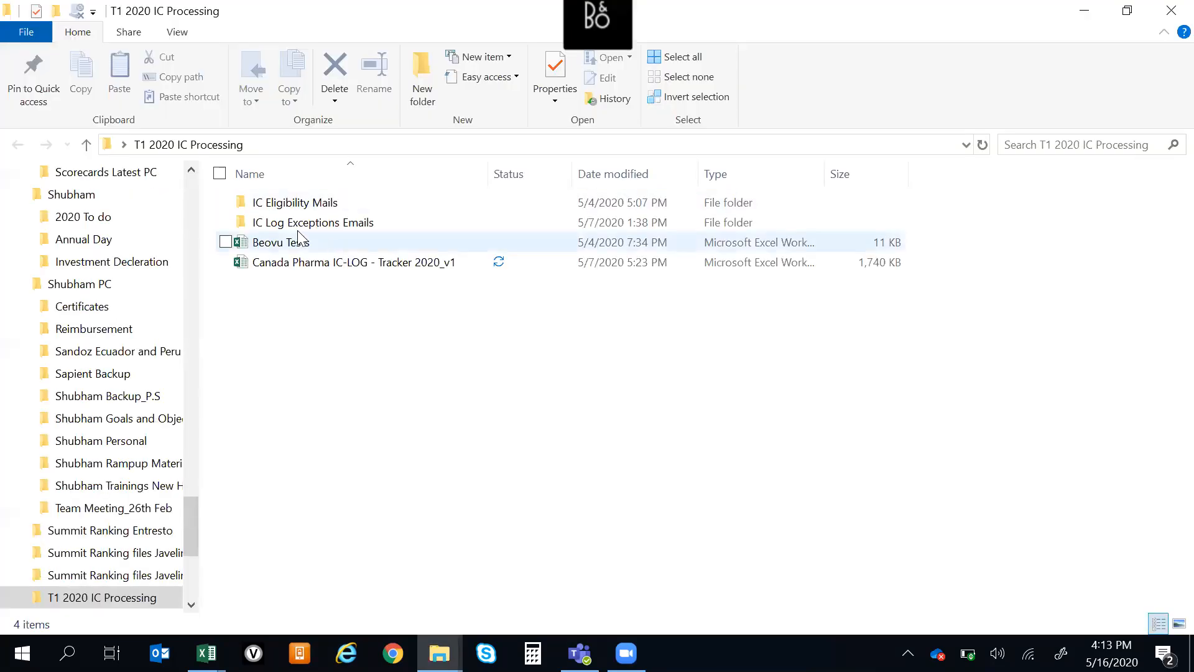
click(339, 267)
double_click(339, 268)
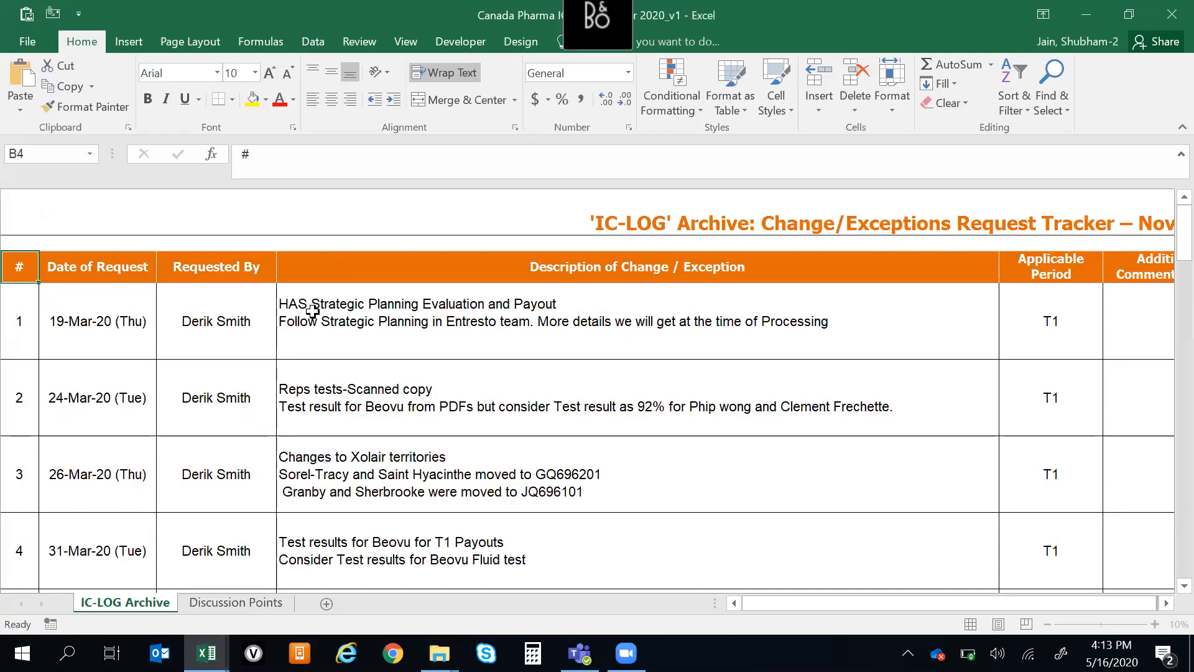
Examine the description and applicable period of the first request on the IC-LOG Archive worksheet
click(313, 310)
key(Up)
key(Down)
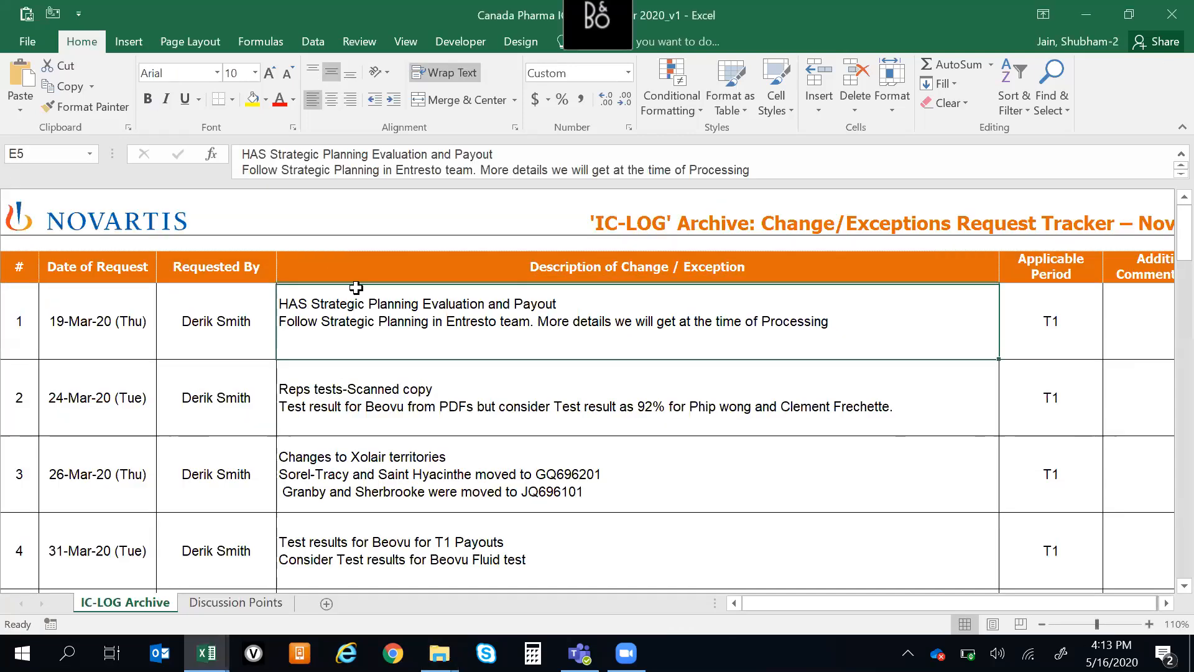
key(Right)
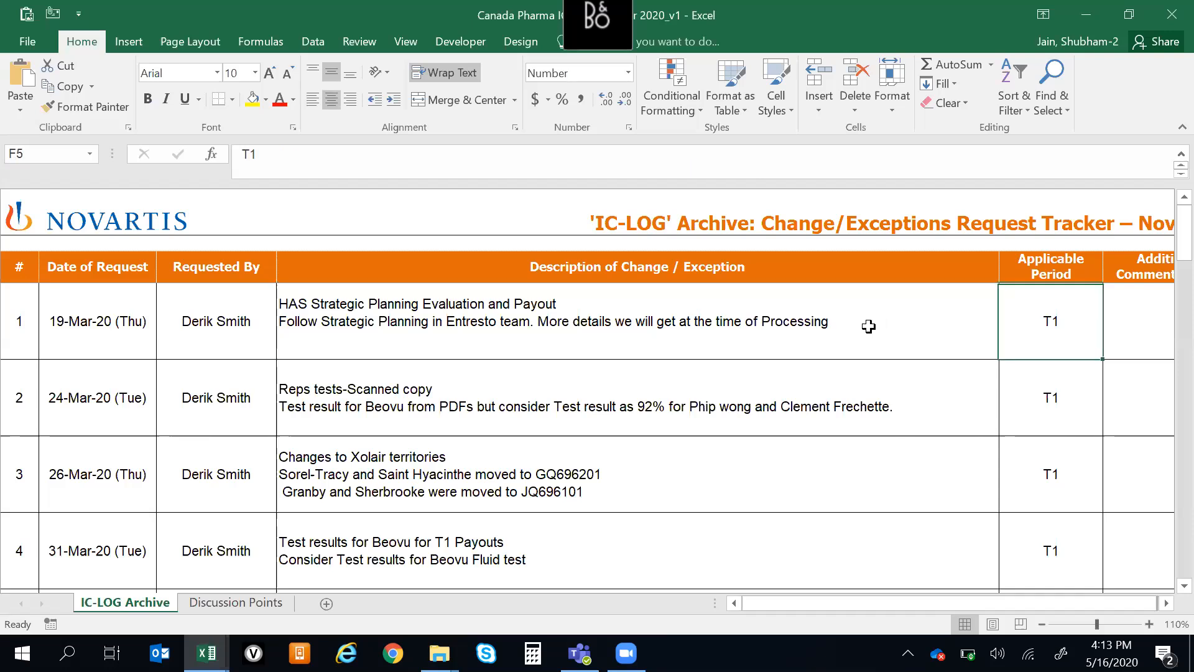
key(Right)
key(Left)
Compare the first two requests in the tracker row by row, ending on the first request's description
key(Home)
key(Right)
key(Right)
key(Right)
key(Down)
key(Up)
key(Down)
key(Up)
key(Down)
key(Up)
key(Down)
key(Up)
key(Right)
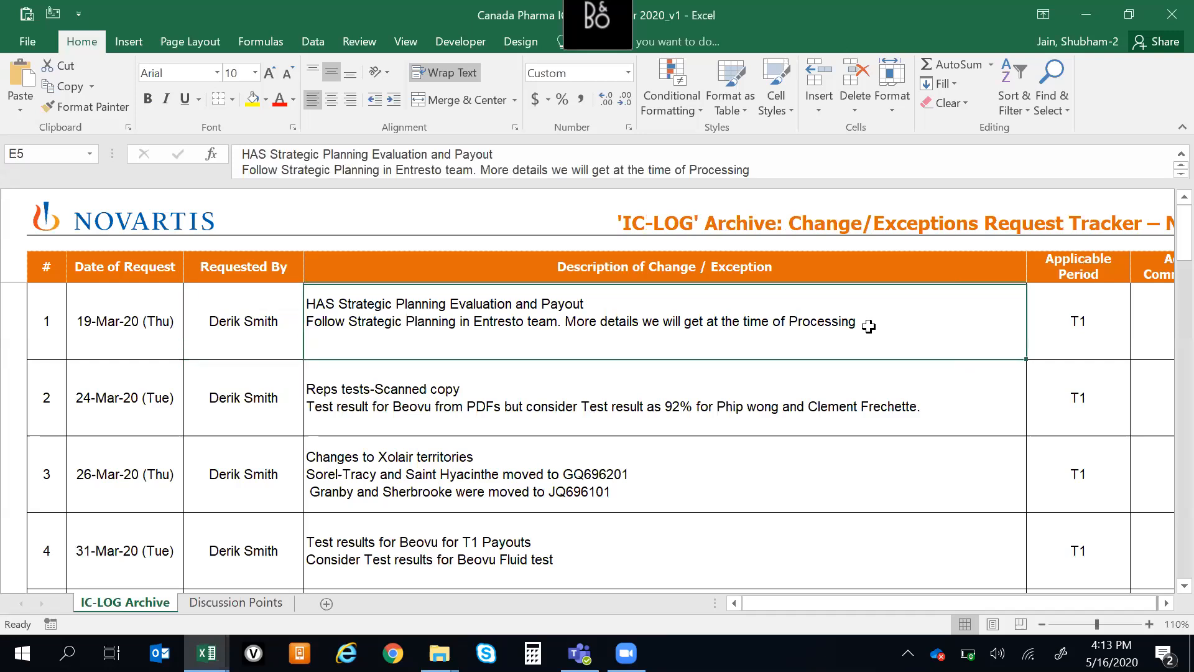
Examine the first request's date, requester and description against their column headers
key(Left)
key(Left)
key(Left)
key(Right)
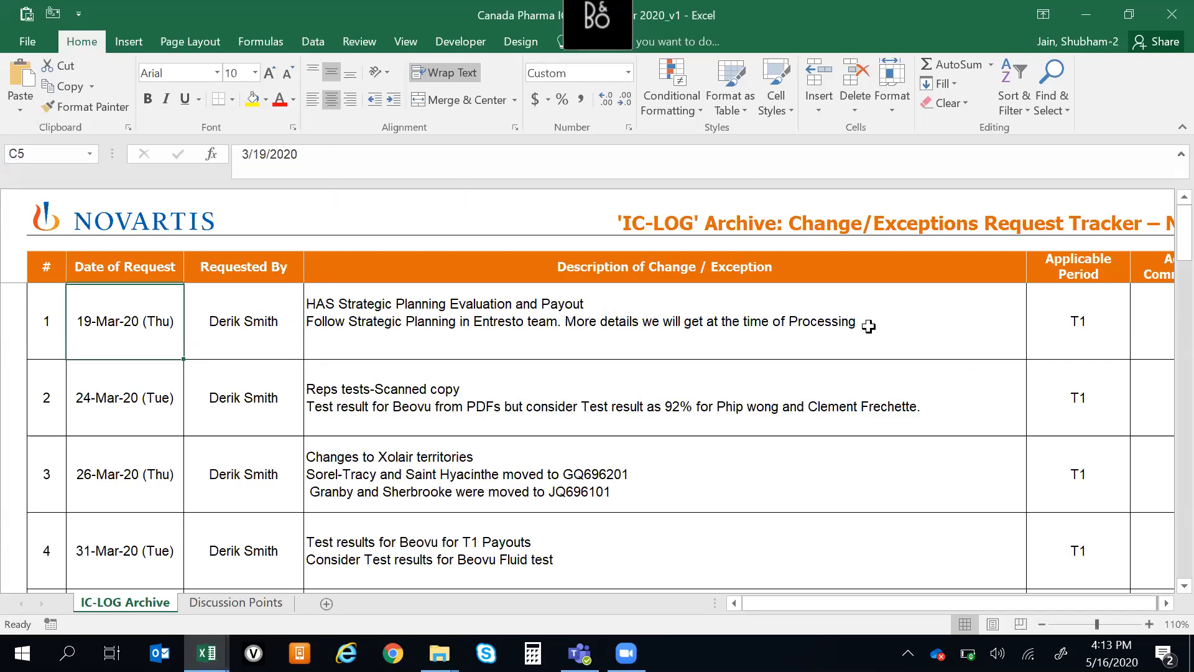
key(Up)
key(Down)
key(Up)
key(Down)
key(Right)
key(Left)
key(Right)
key(Right)
key(Right)
key(Right)
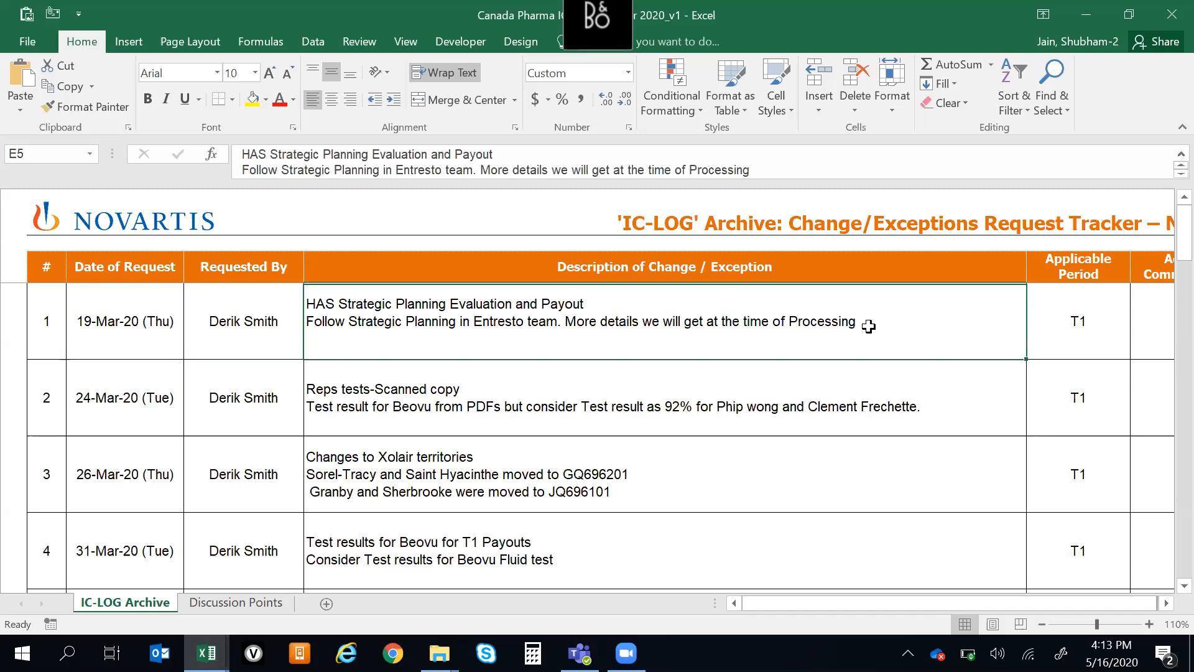
Open the embedded e-mail in the Mail Reference column of the first request, allowing the package contents to open
key(Right)
key(Right)
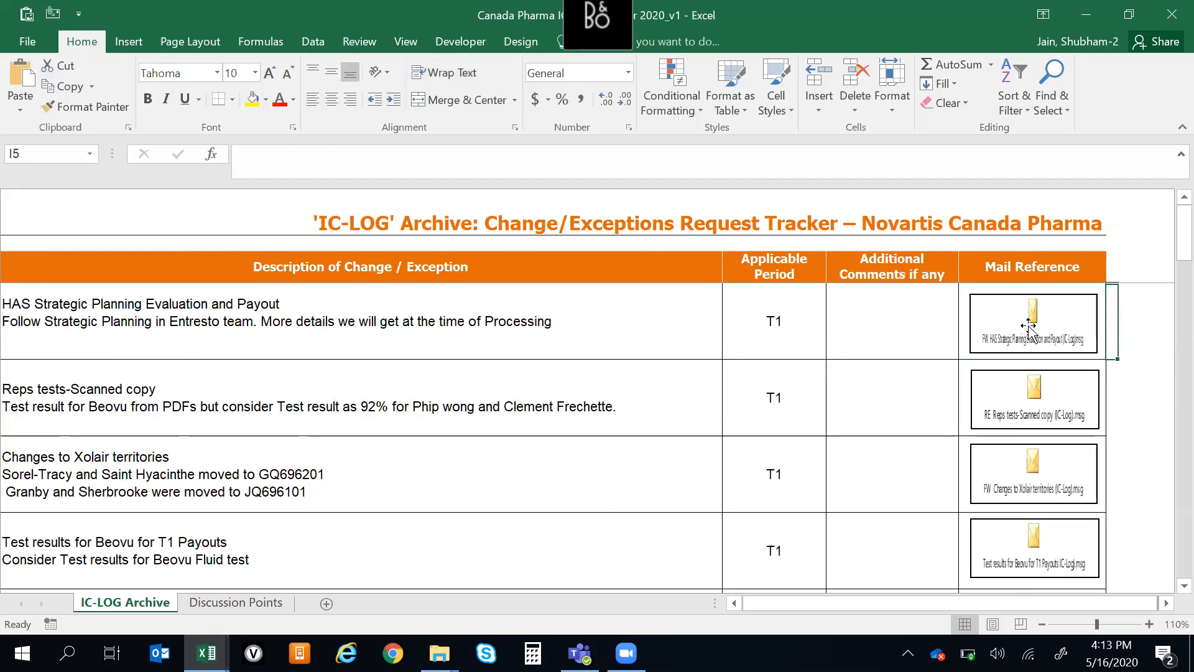
double_click(1010, 323)
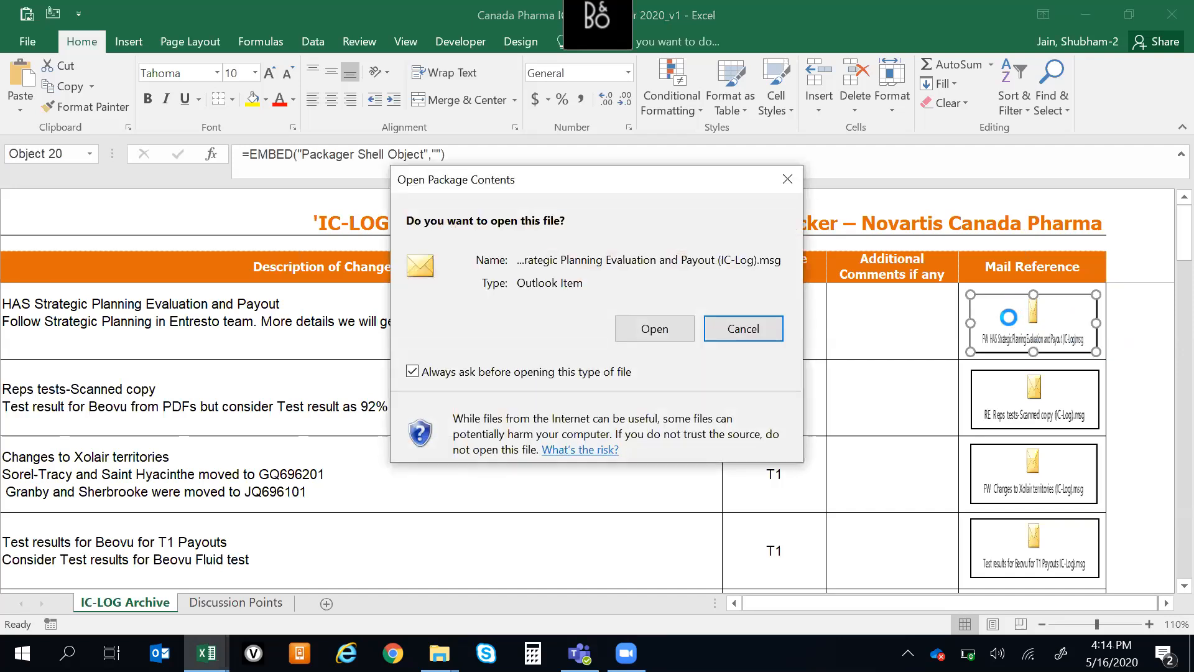
click(655, 329)
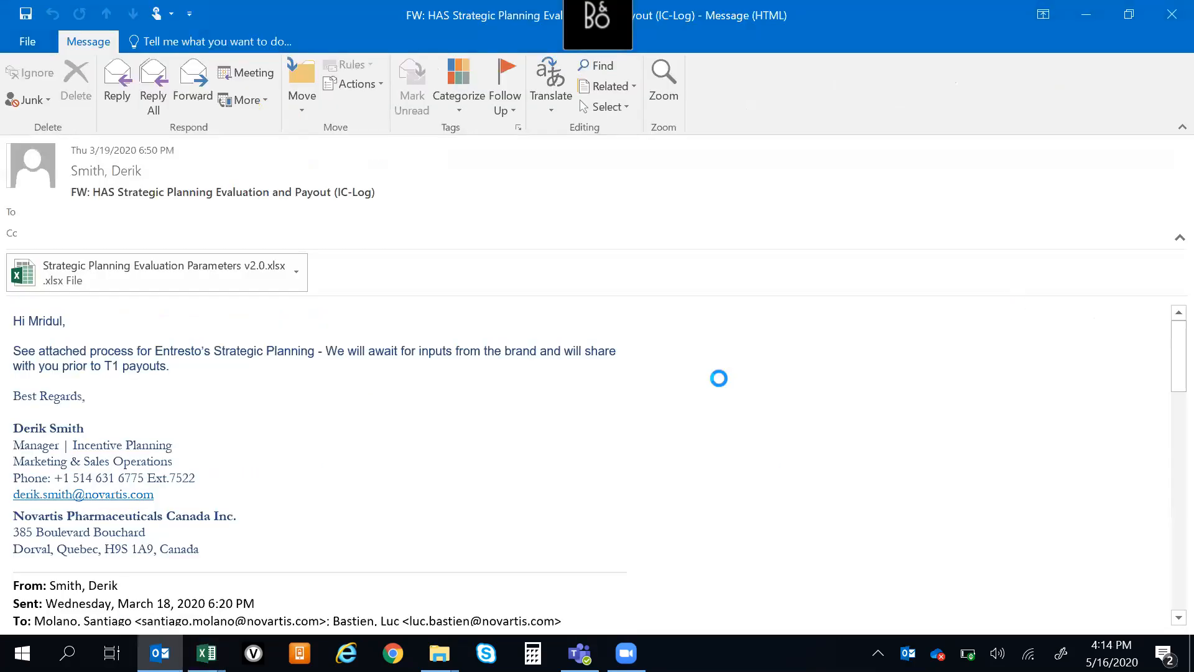
Switch from the opened e-mail back to the IC-LOG tracker workbook in Excel
key(alt+Tab)
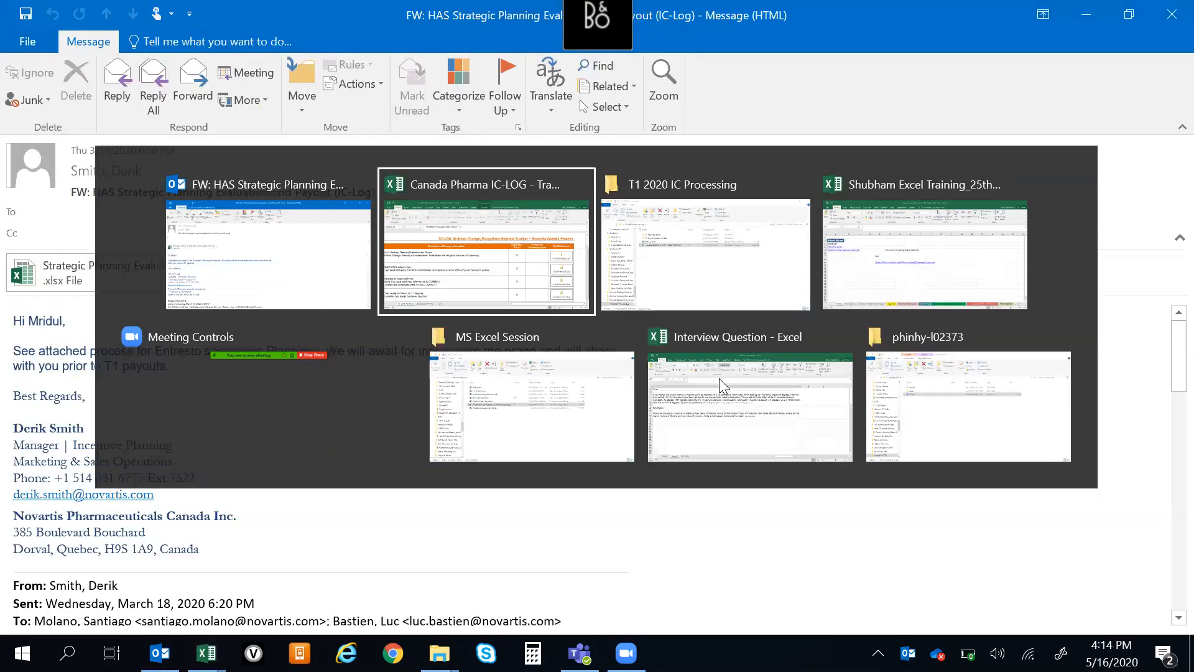
click(839, 373)
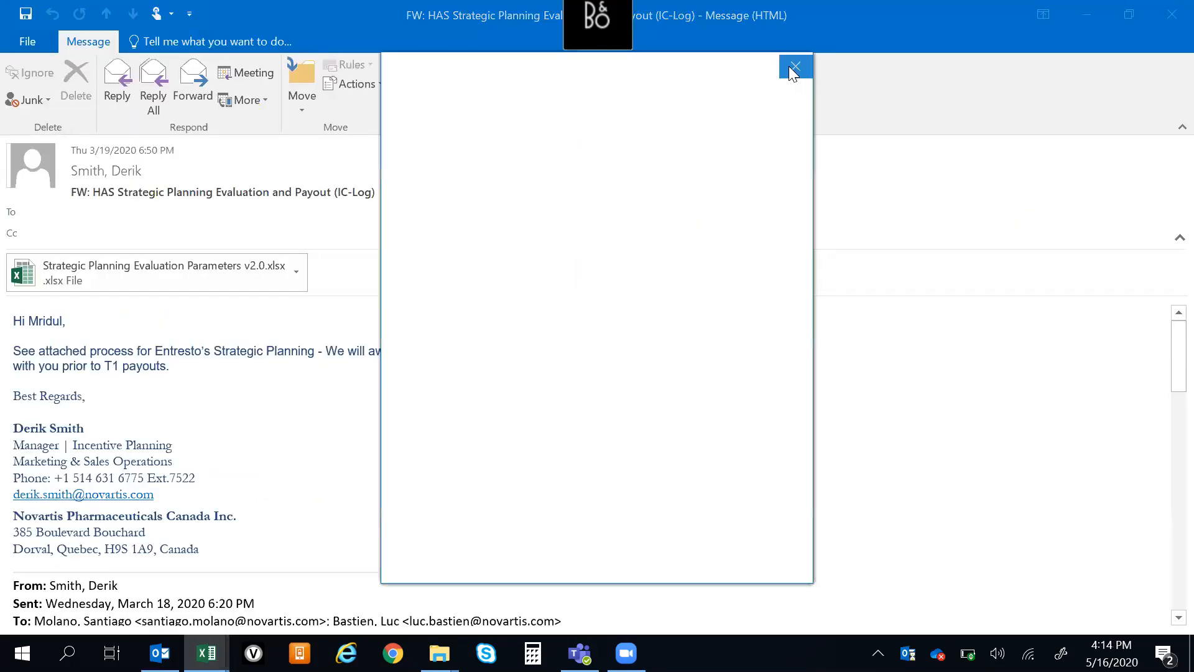
click(795, 65)
key(alt+Tab)
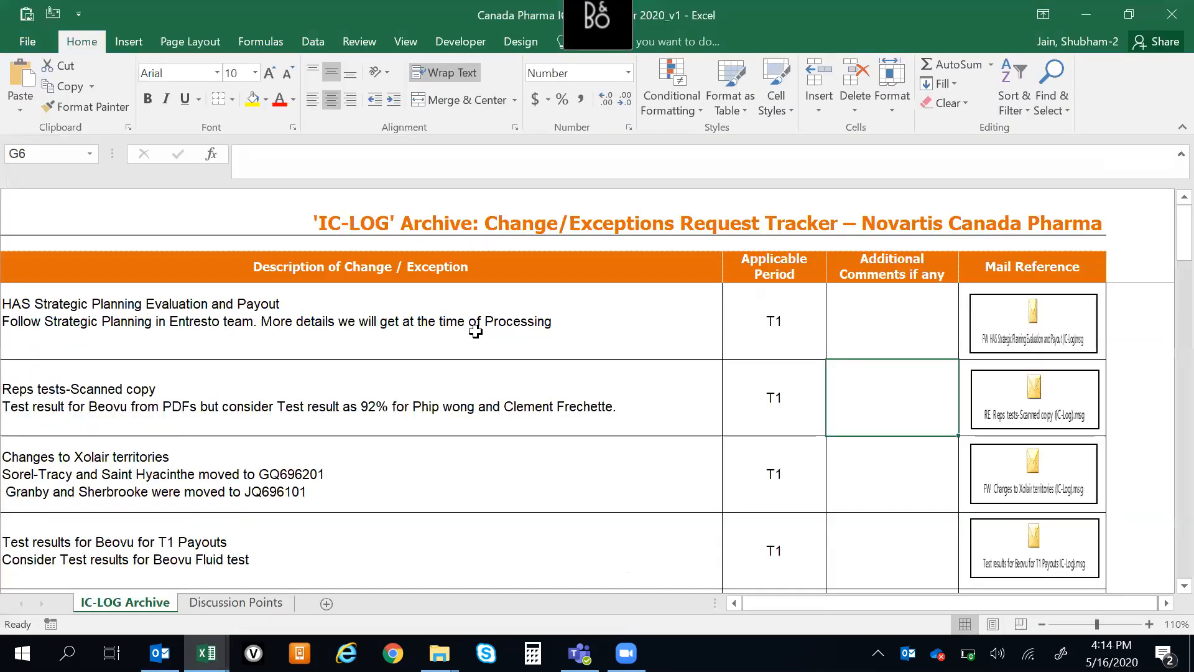
click(343, 329)
Create a new blank workbook and enter 1 in cell C4
key(ctrl+n)
key(Down)
key(Down)
key(Down)
key(Right)
key(Right)
key(Down)
key(Up)
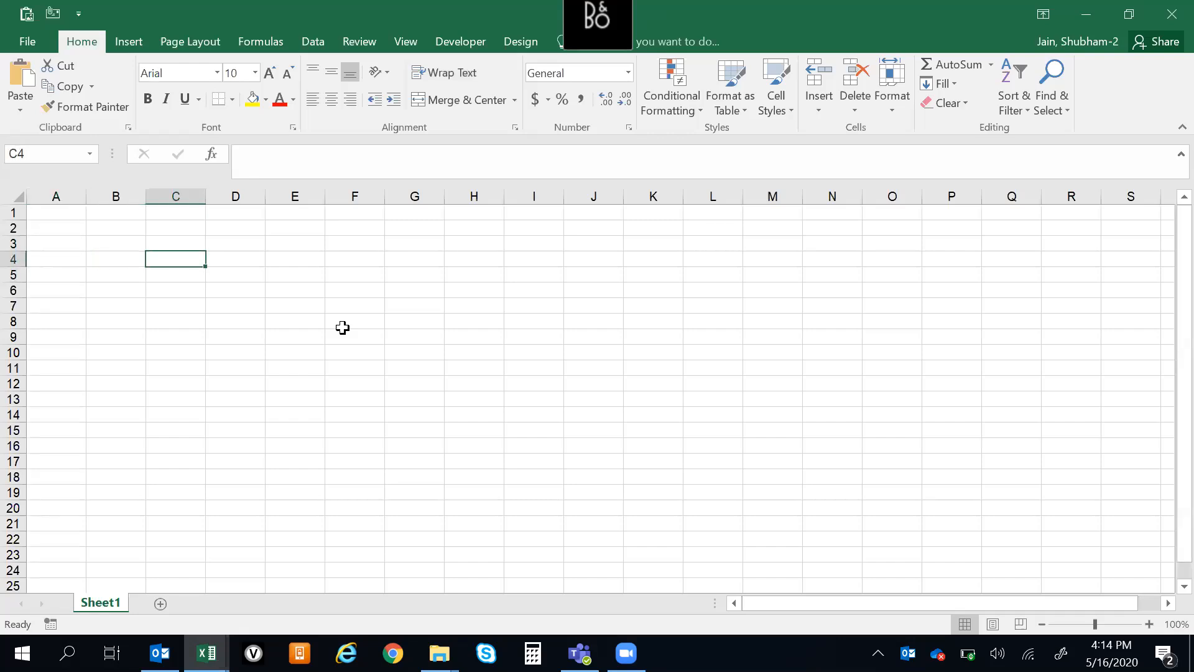
text(1)
key(Right)
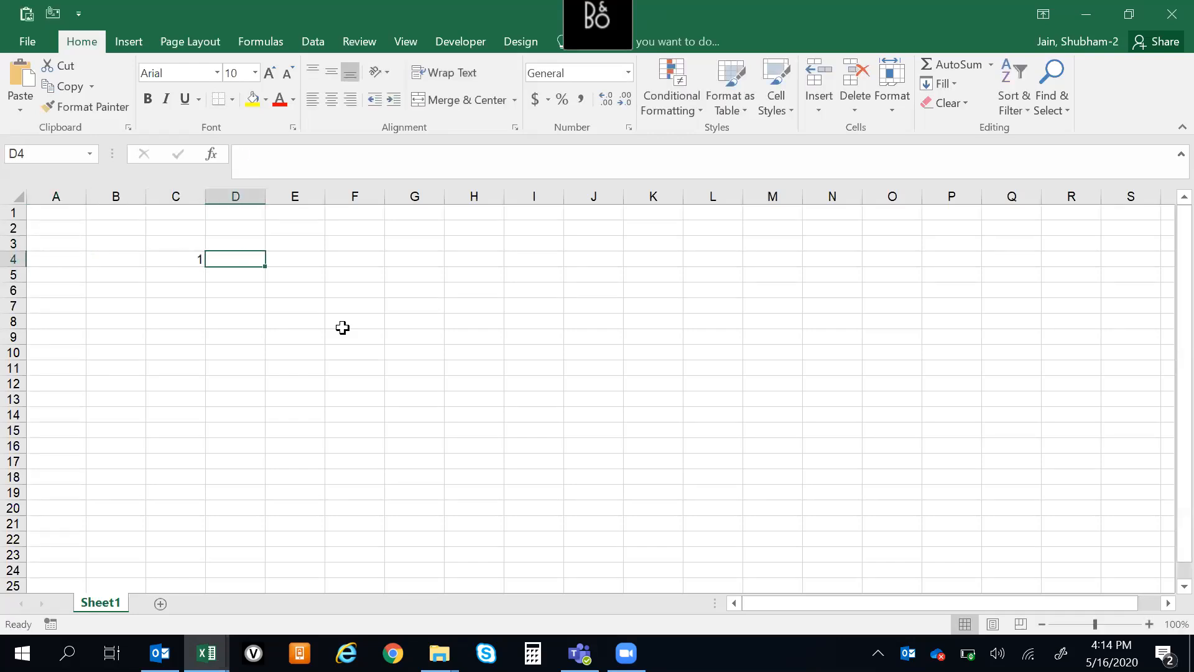
Continue the numbering below the 1 by entering 2, 3 and 4 in cells C5 to C7
key(Down)
key(Left)
key(Up)
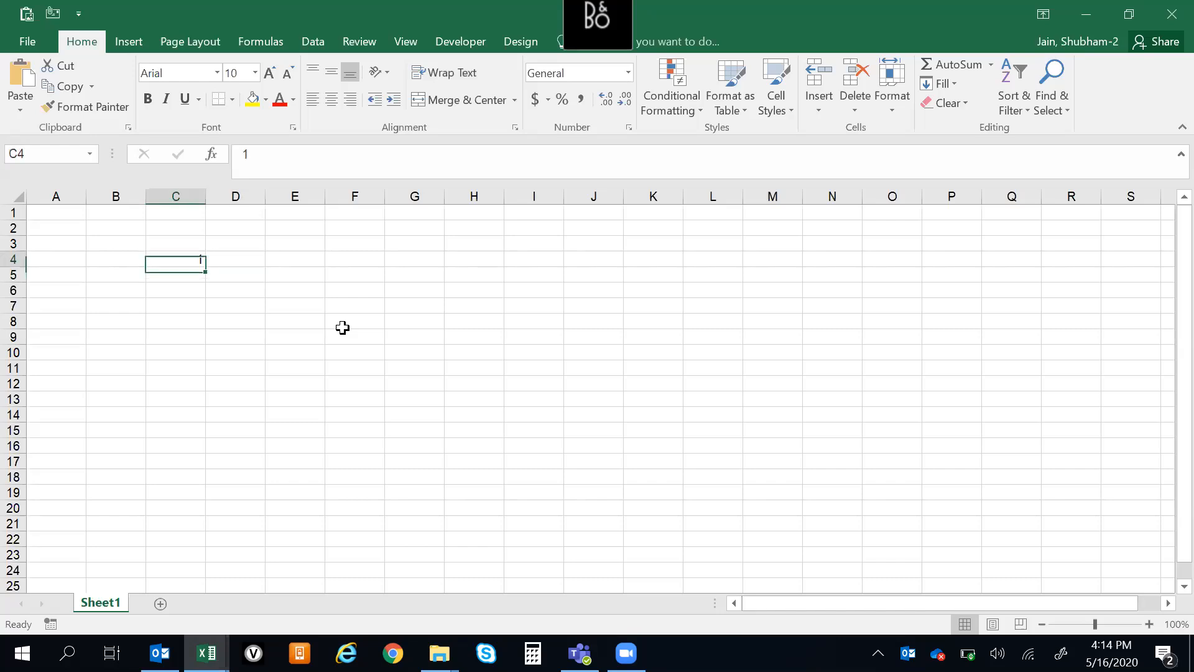
key(Down)
key(Up)
key(Up)
key(Down)
key(Down)
key(Up)
text(2)
key(Escape)
key(Down)
text(2)
key(Return)
text(3)
key(Return)
text(4)
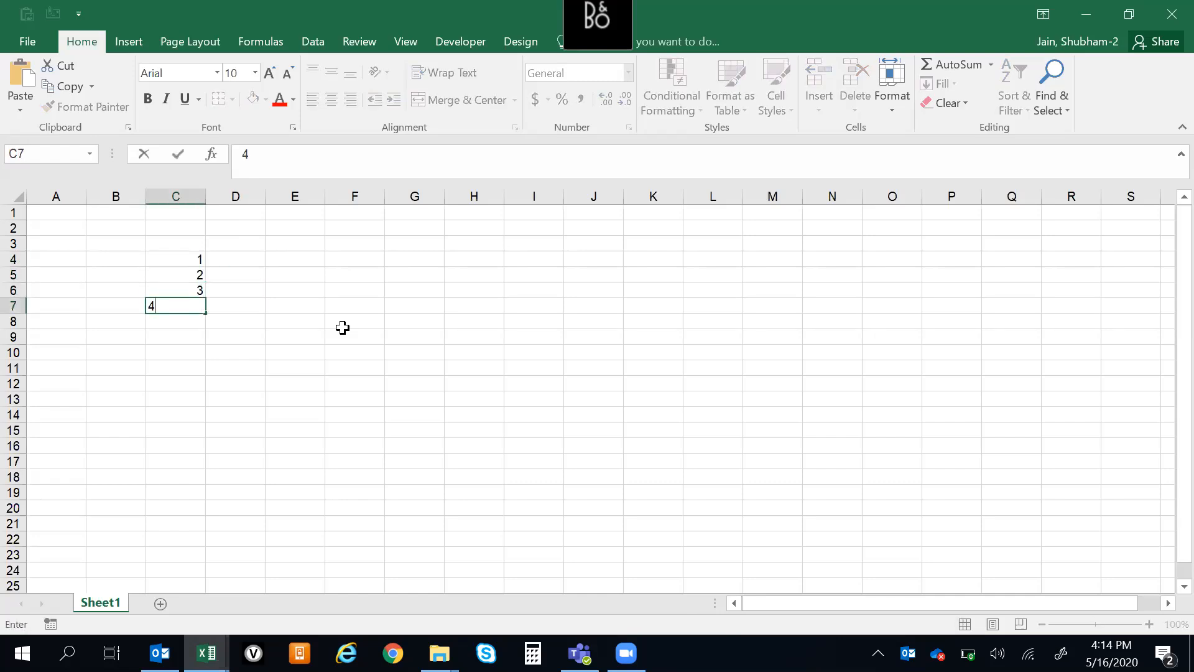
key(Tab)
Label the first two numbered rows by entering SOP in D4 and BRD in D5
key(Down)
key(Up)
key(Up)
key(Up)
key(Up)
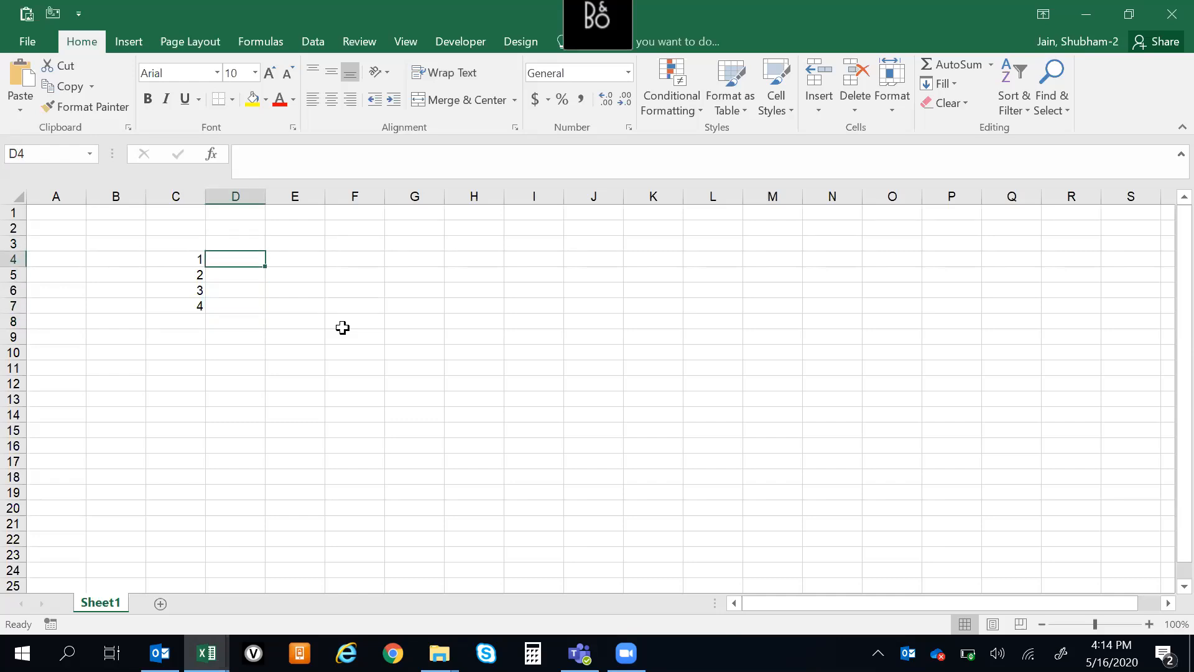
text(SOP)
key(Return)
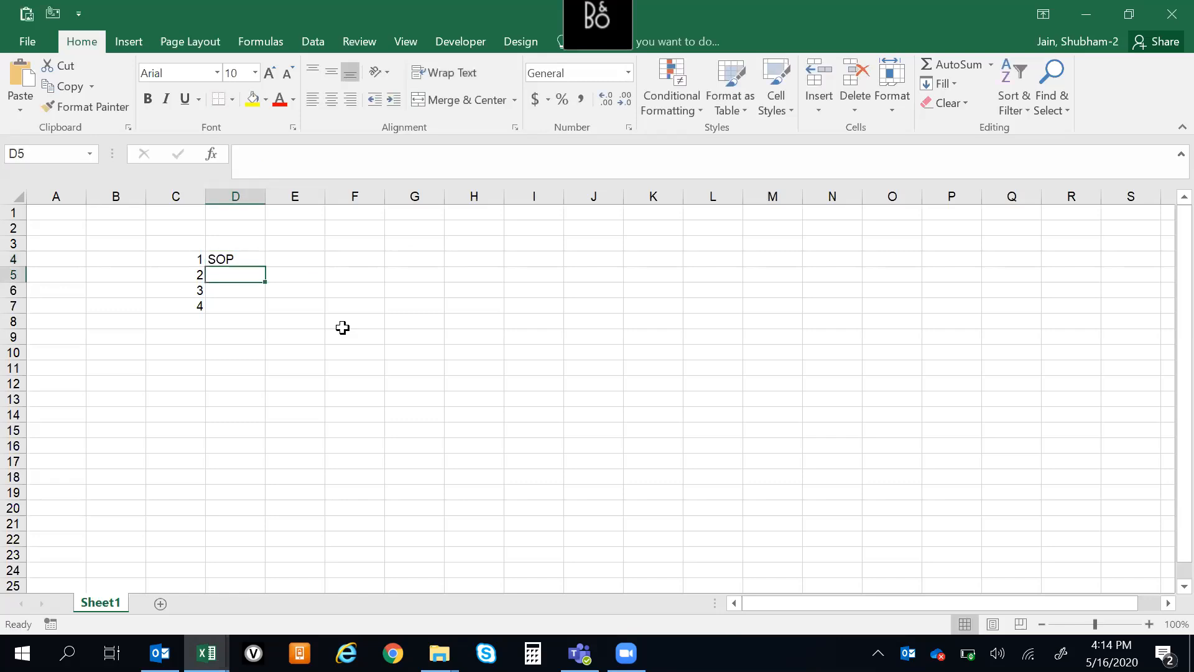
text(br)
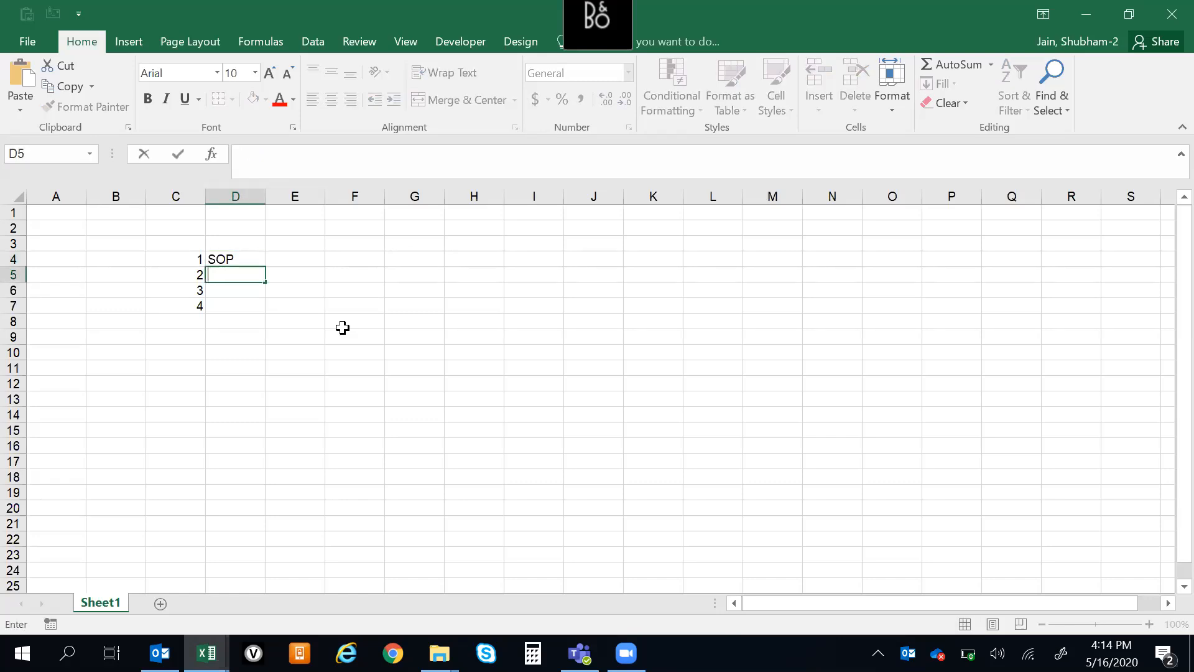
text(D)
key(Return)
Fill cells D6 to D8 with the placeholder texts GFHASF, SDFSDF and SF
key(Up)
key(Up)
key(Down)
key(Up)
key(Down)
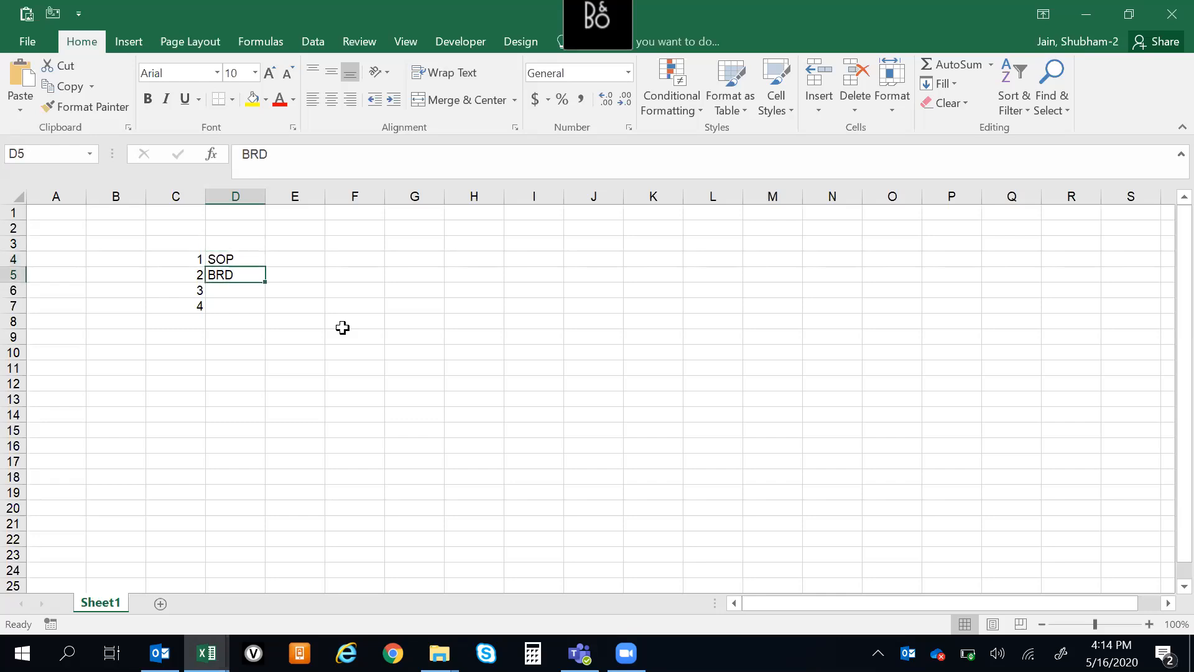
key(Down)
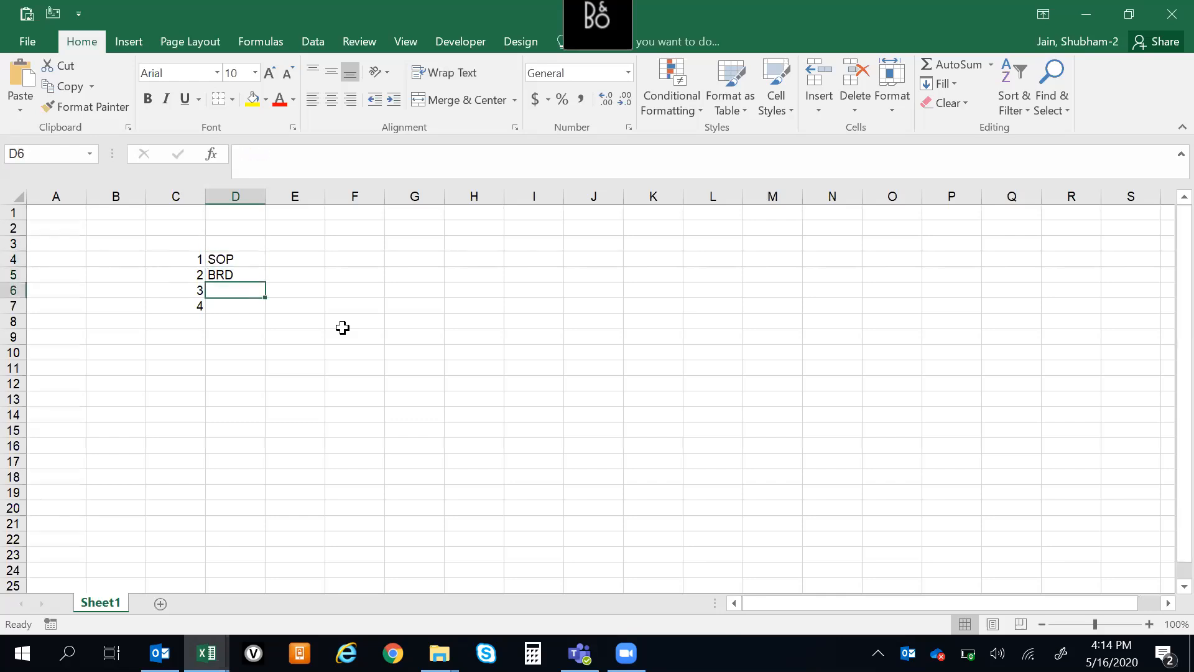
text(GFHASF)
key(Return)
text(SDF)
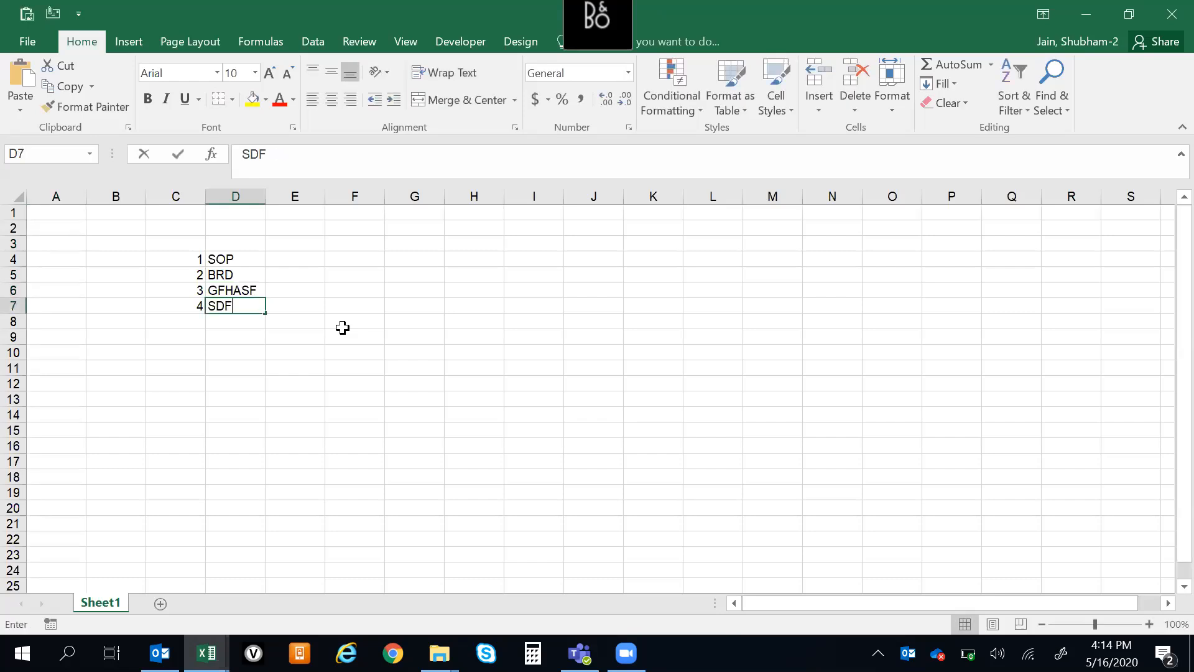
text(SDF)
key(Return)
text(SF)
key(Return)
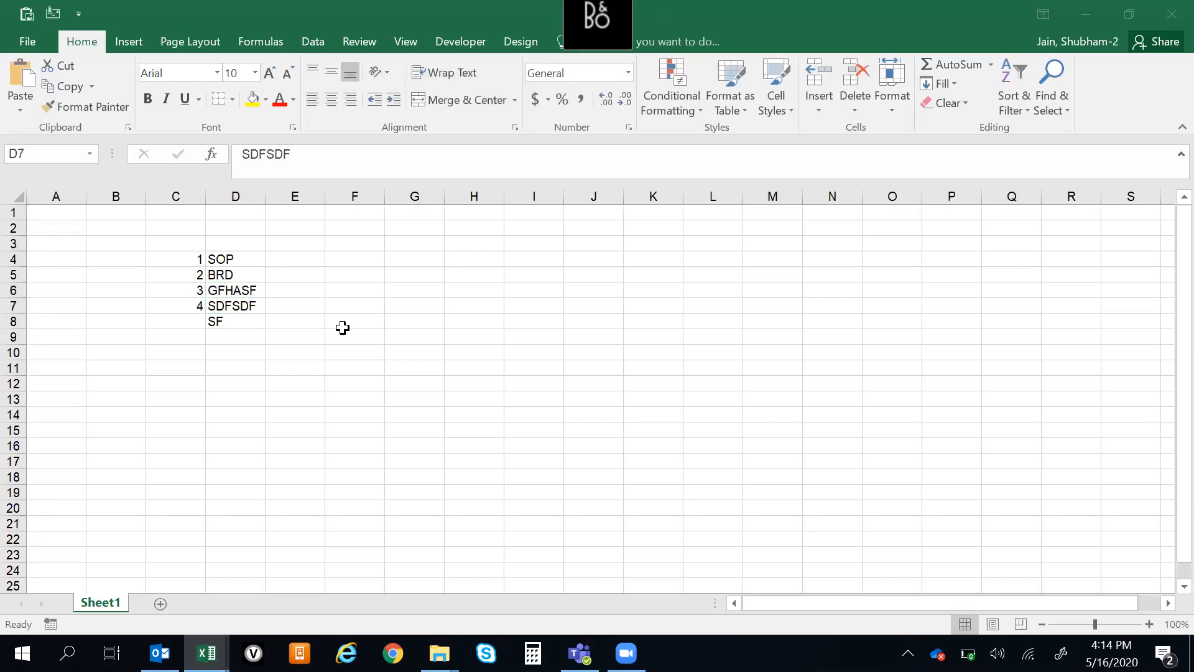
Number the last list row by entering 5 in cell C8, and return to the SOP cell at the top of the list
click(196, 323)
text(5)
key(Tab)
key(ctrl+Up)
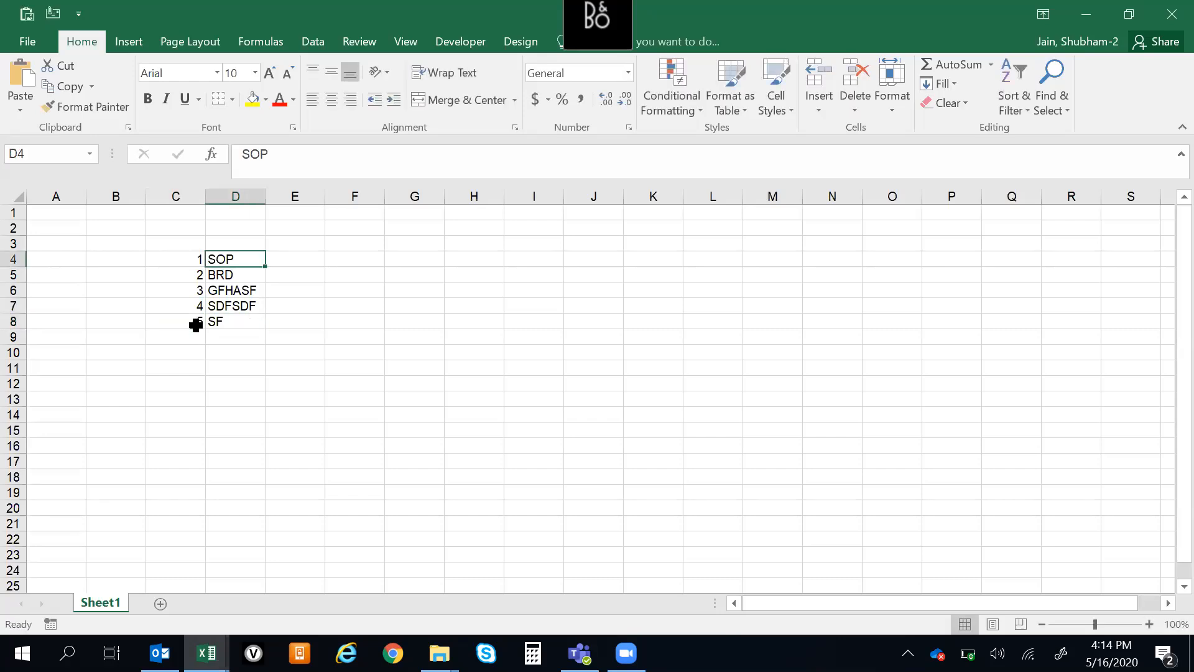
Start inserting an object from an existing file at cell E4, beside SOP, and browse for the source file
key(Right)
key(Down)
key(Up)
key(Left)
key(Right)
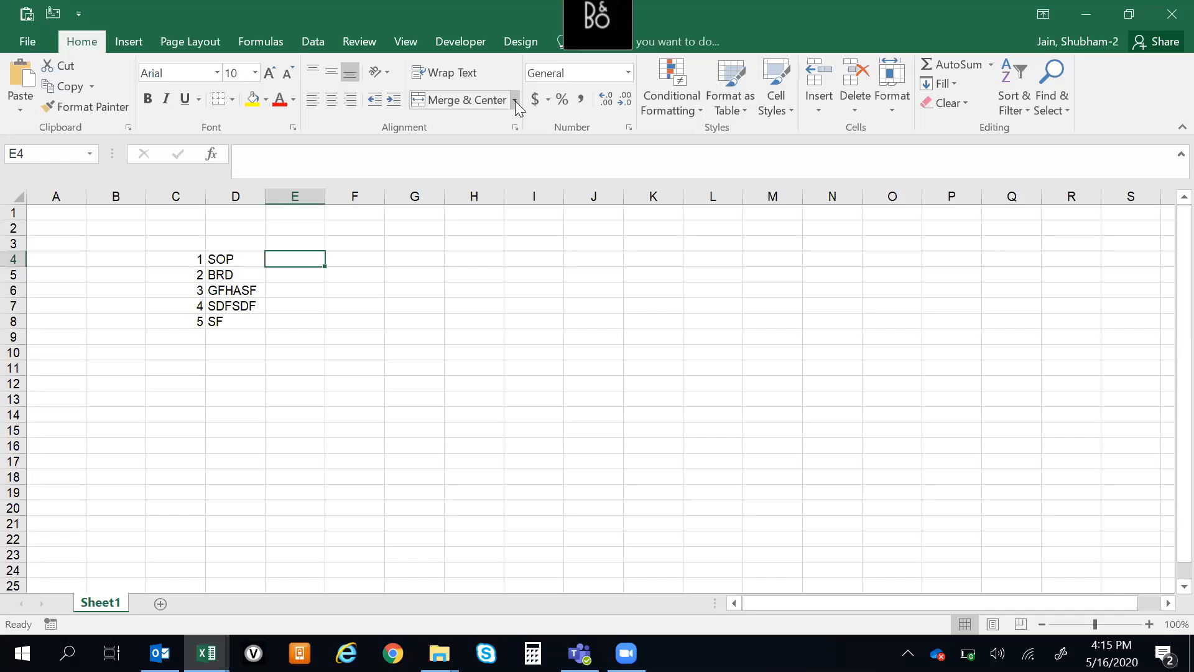
click(130, 48)
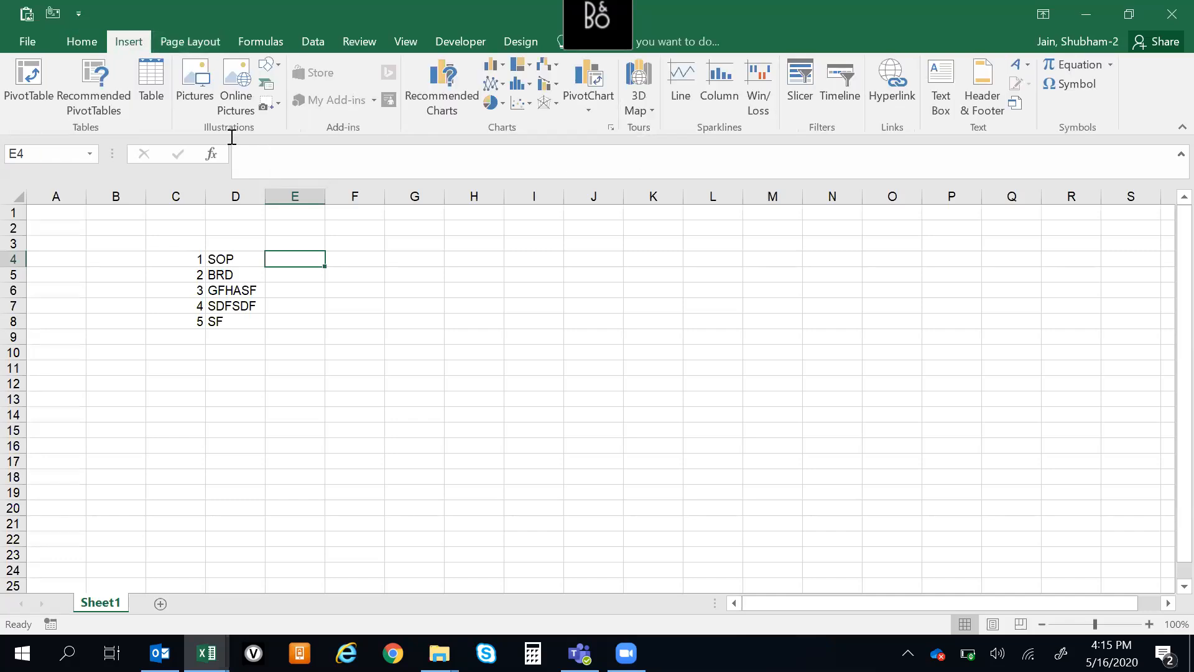
click(1018, 105)
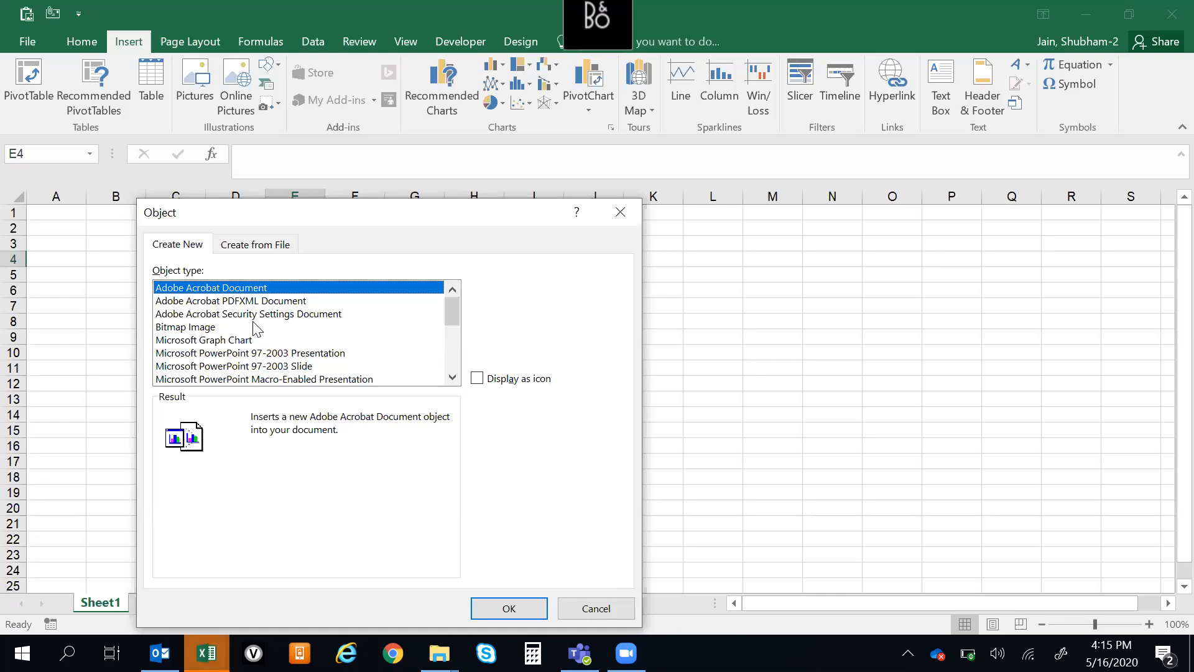
click(241, 247)
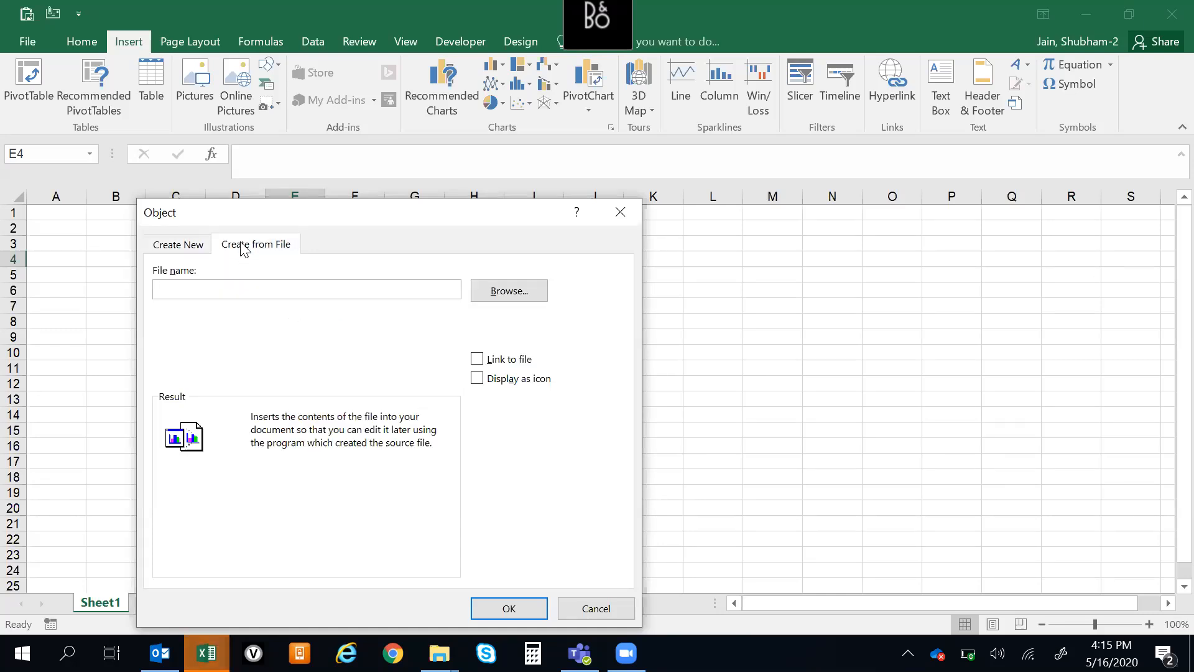
click(517, 298)
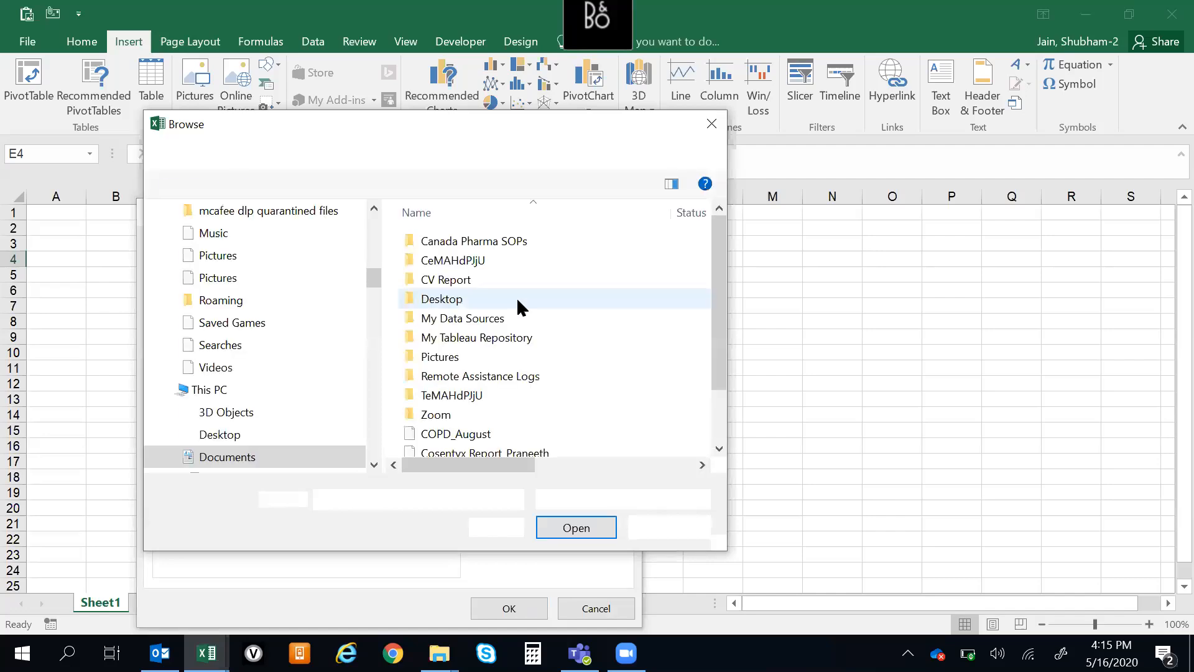
Choose the Word document Canada Updates_23rd Jan from the personal folder on the Desktop as the object's source file
drag(714, 396, 721, 348)
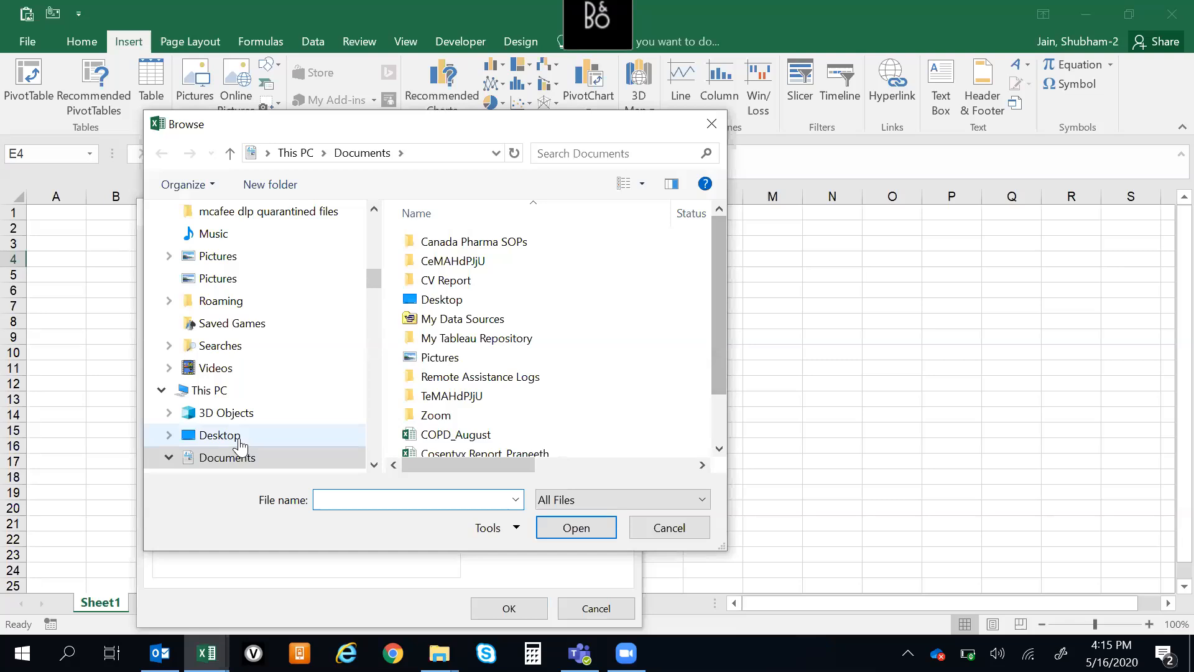
click(239, 439)
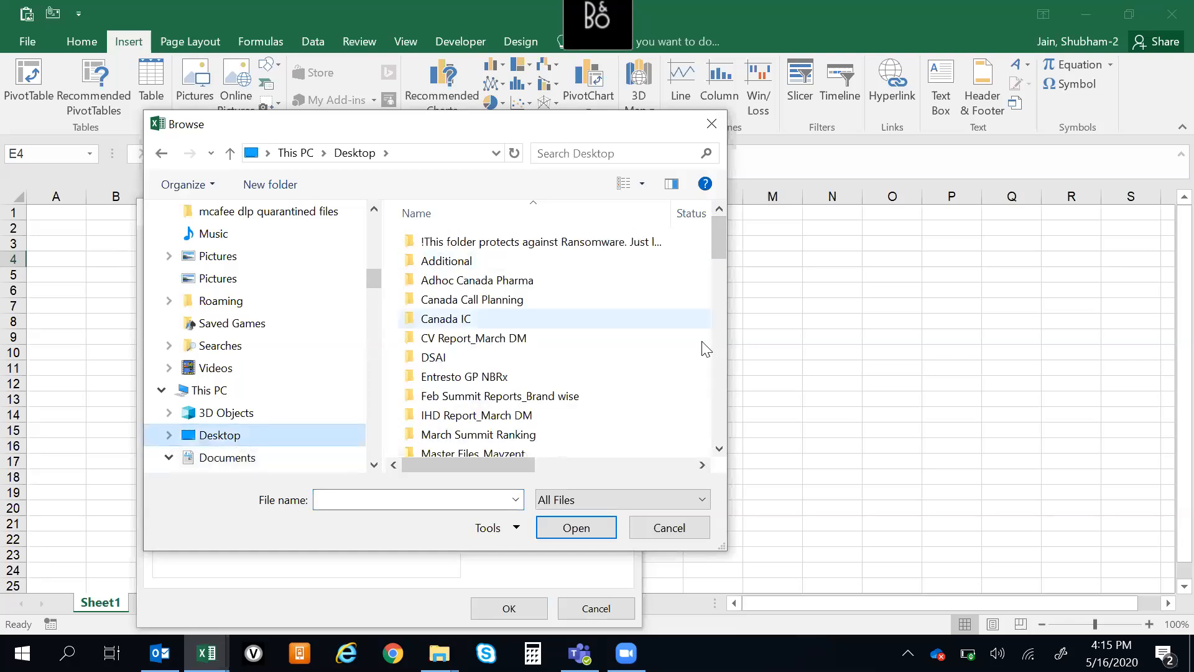
drag(523, 463, 468, 468)
click(510, 316)
key(s)
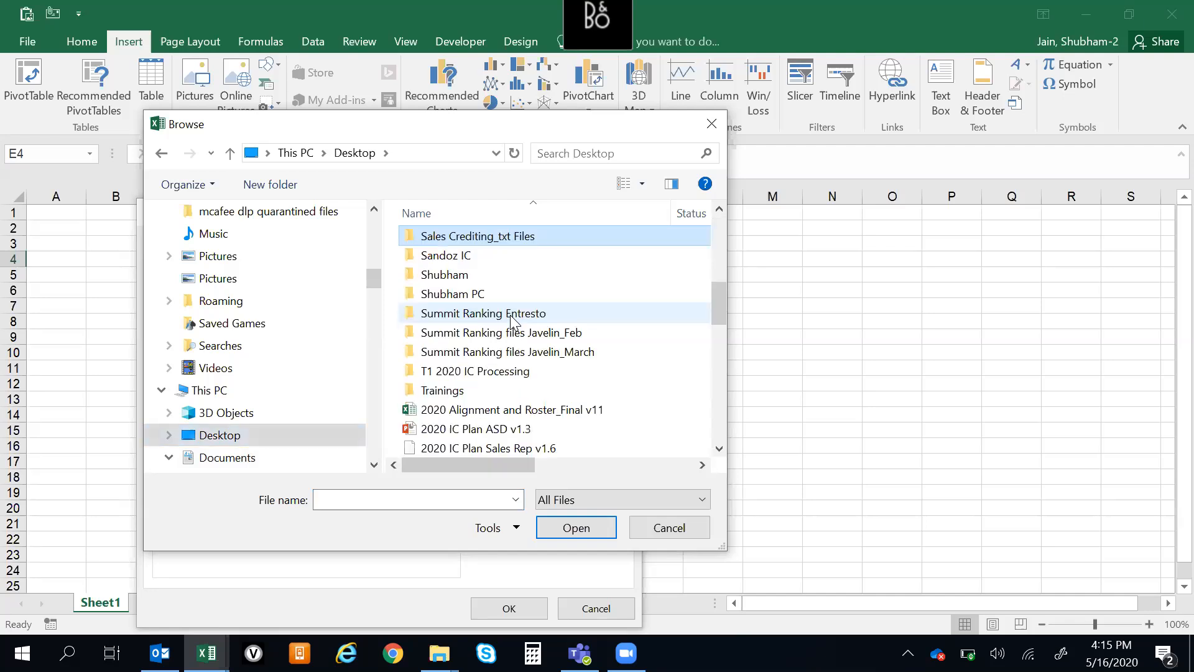
key(h)
key(Return)
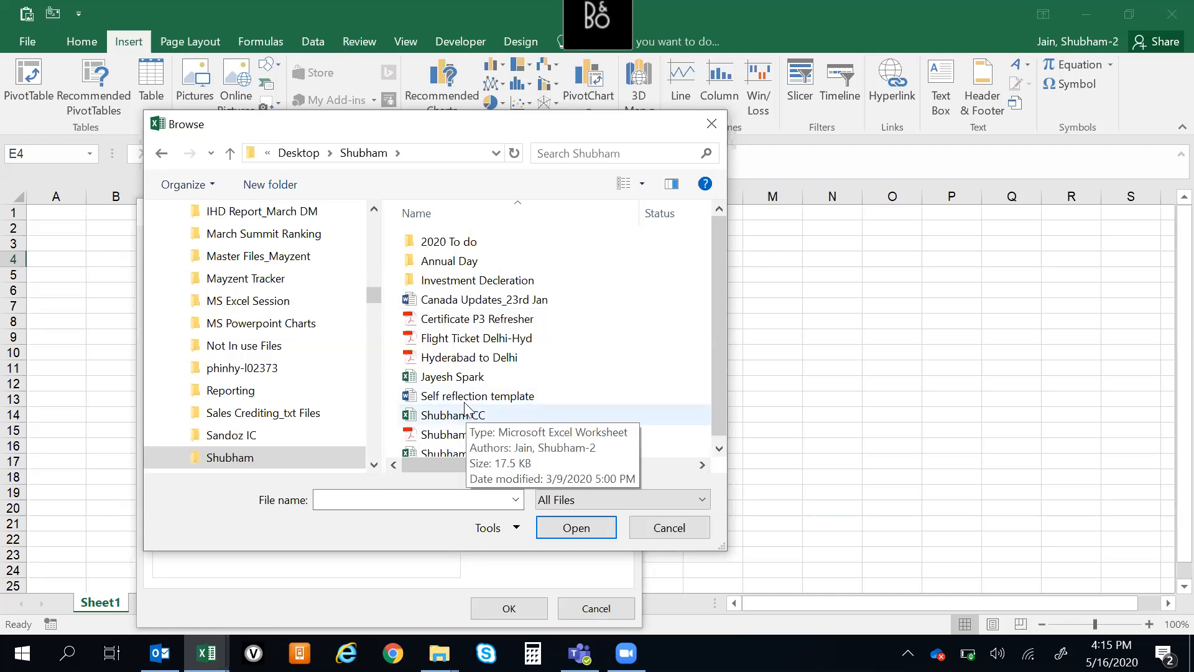
click(477, 302)
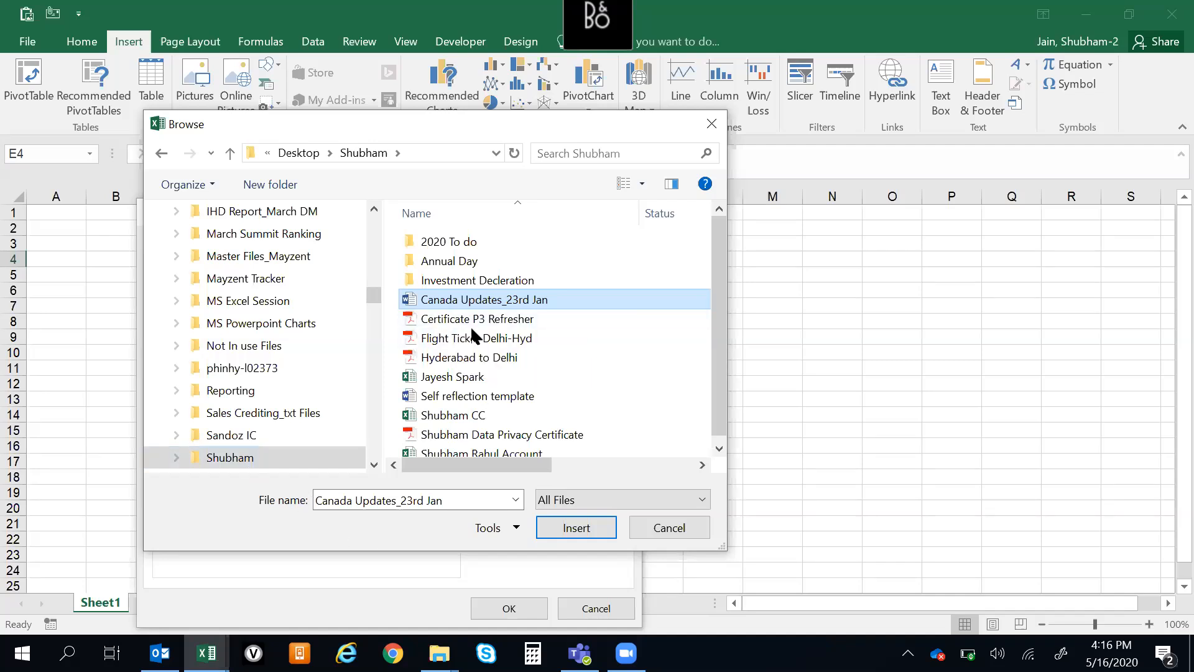
click(577, 529)
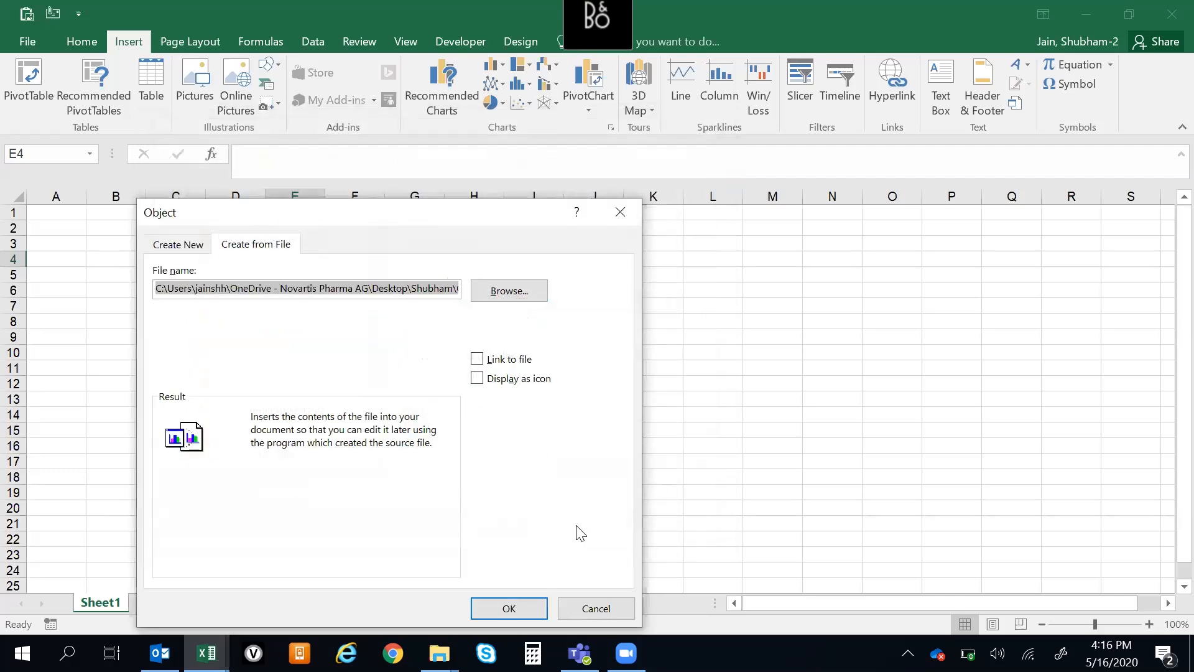
Embed the chosen document at E4 with Link to file and Display as icon off, and delete the embedded object
click(477, 359)
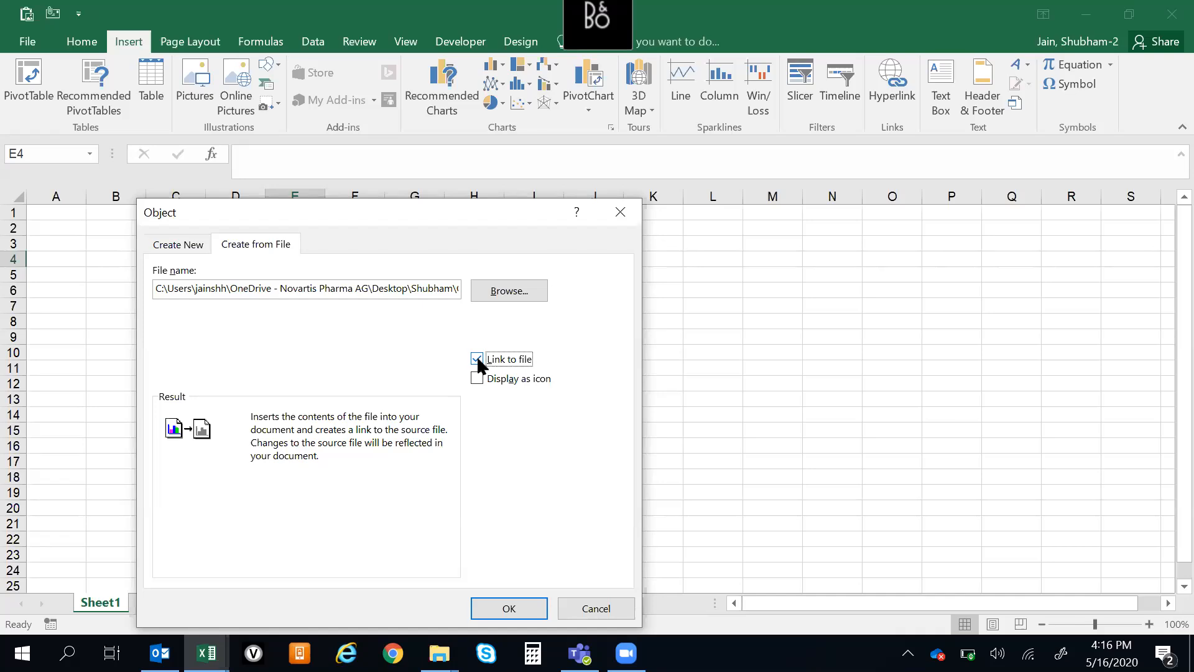
click(478, 359)
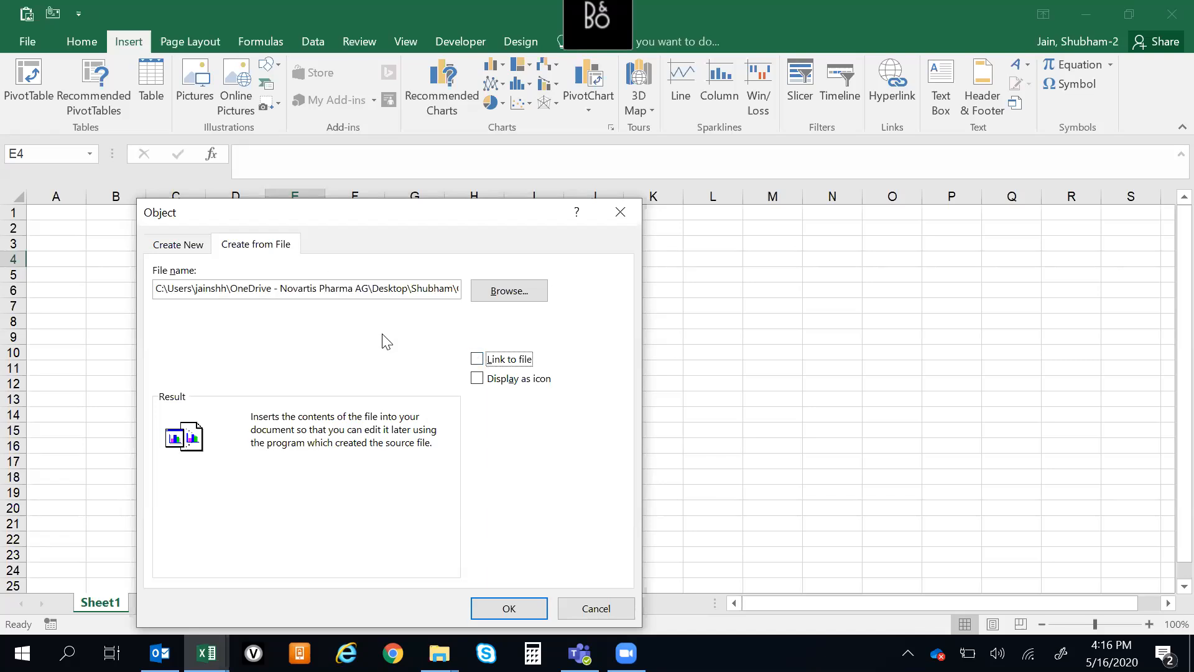
click(509, 610)
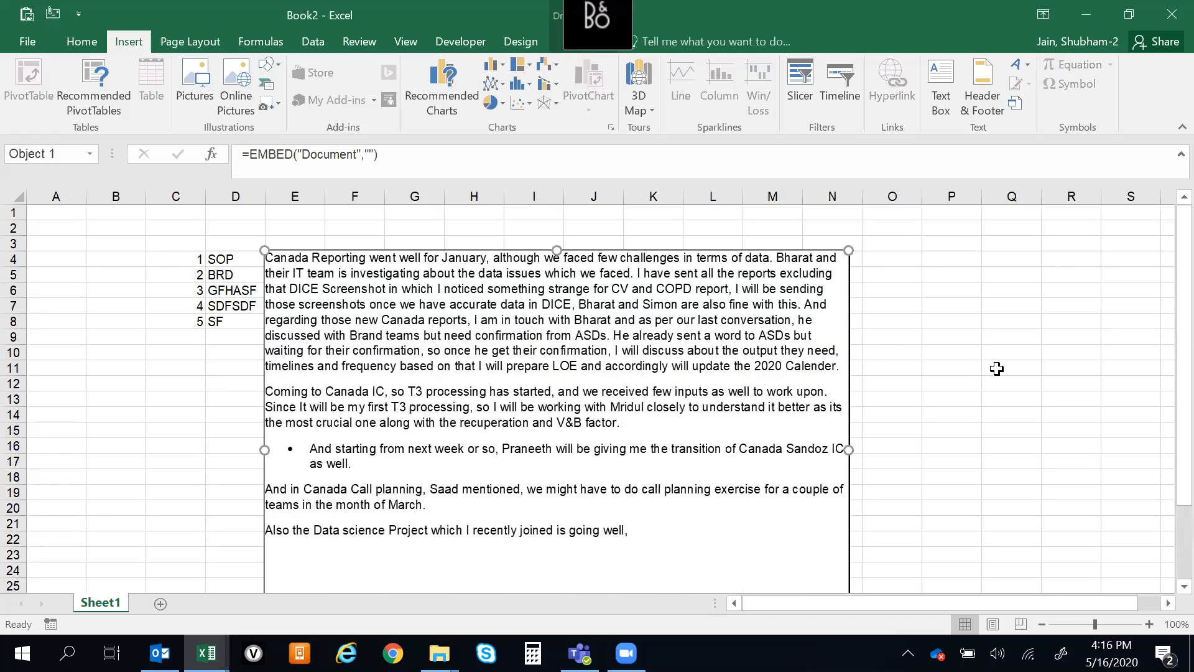
key(Delete)
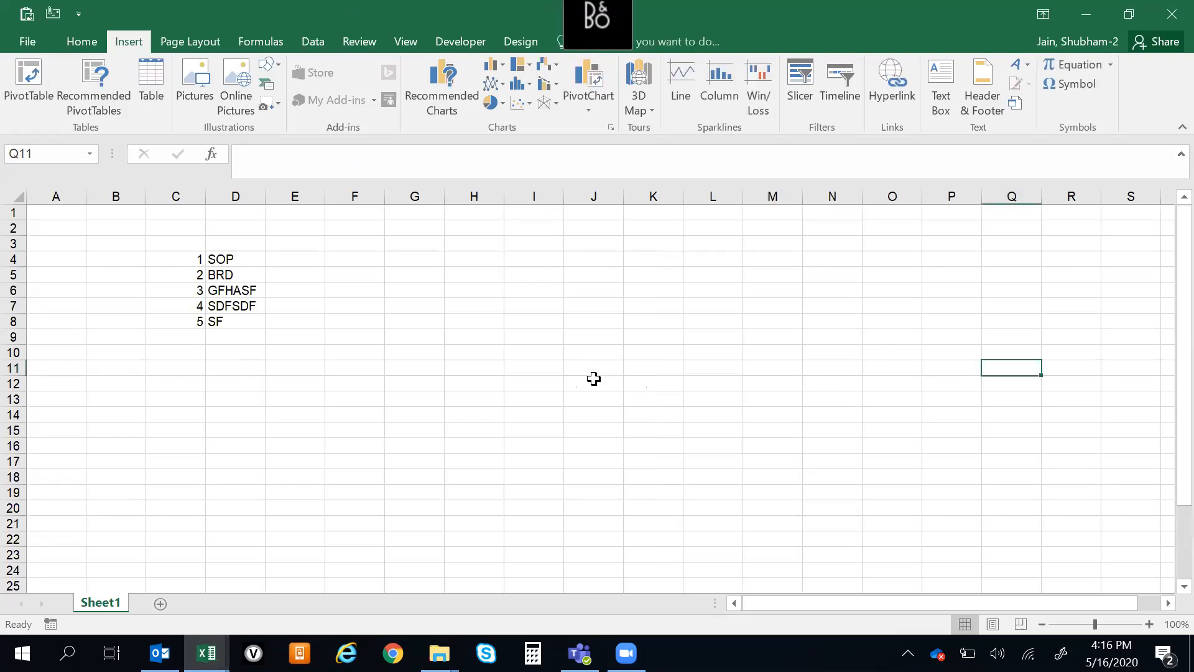
Embed the Word document Canada Updates_23rd Jan at cell G3 as an object from file, displayed as an icon
click(391, 243)
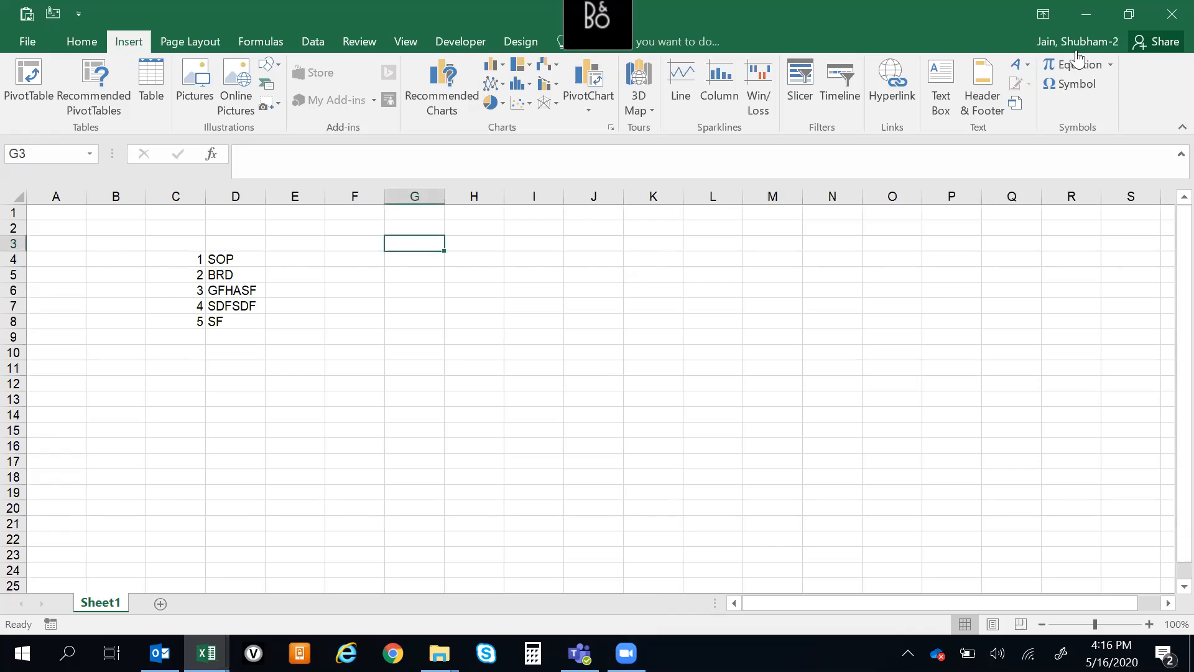
click(1016, 103)
click(288, 247)
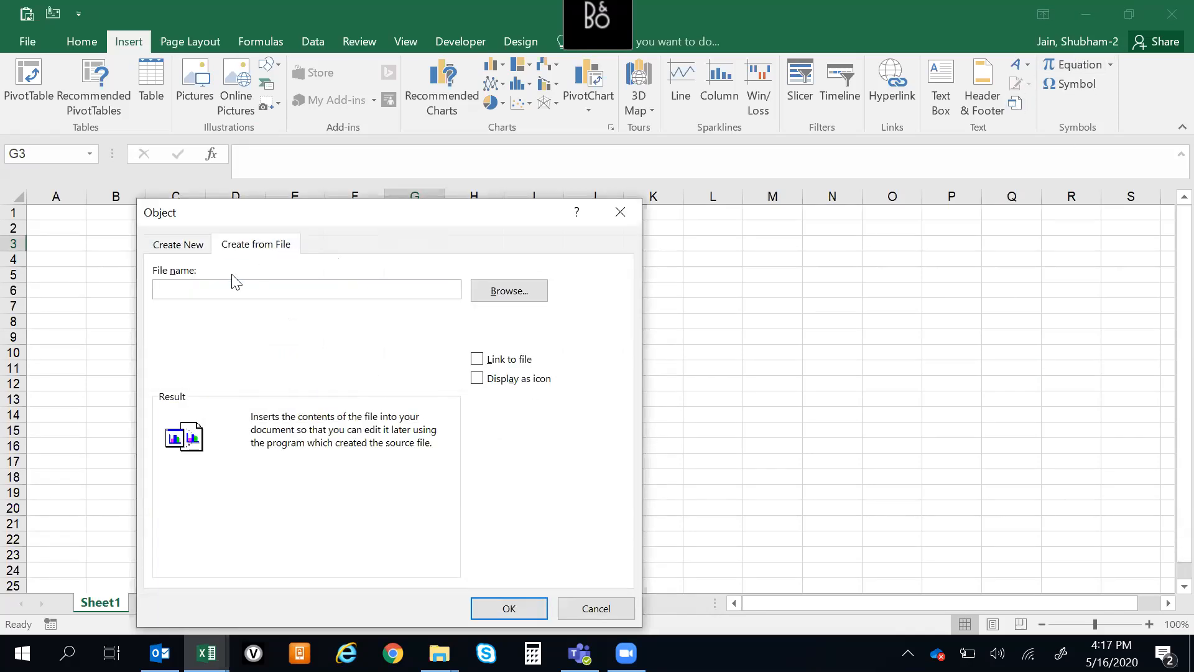
click(486, 295)
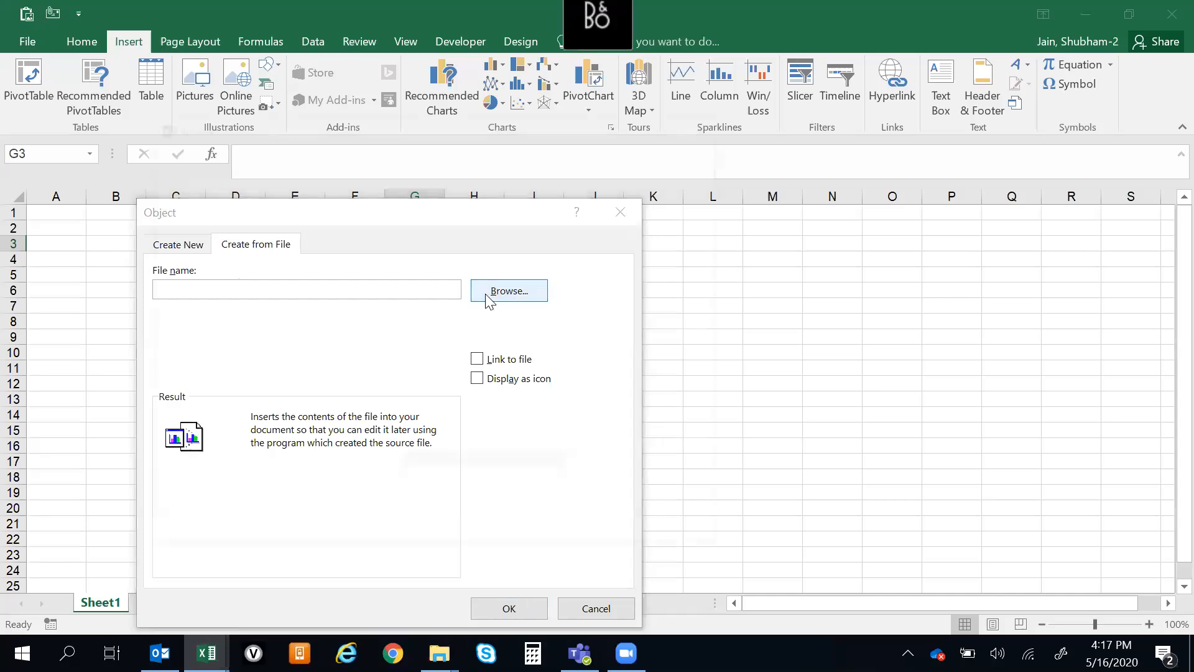
click(466, 301)
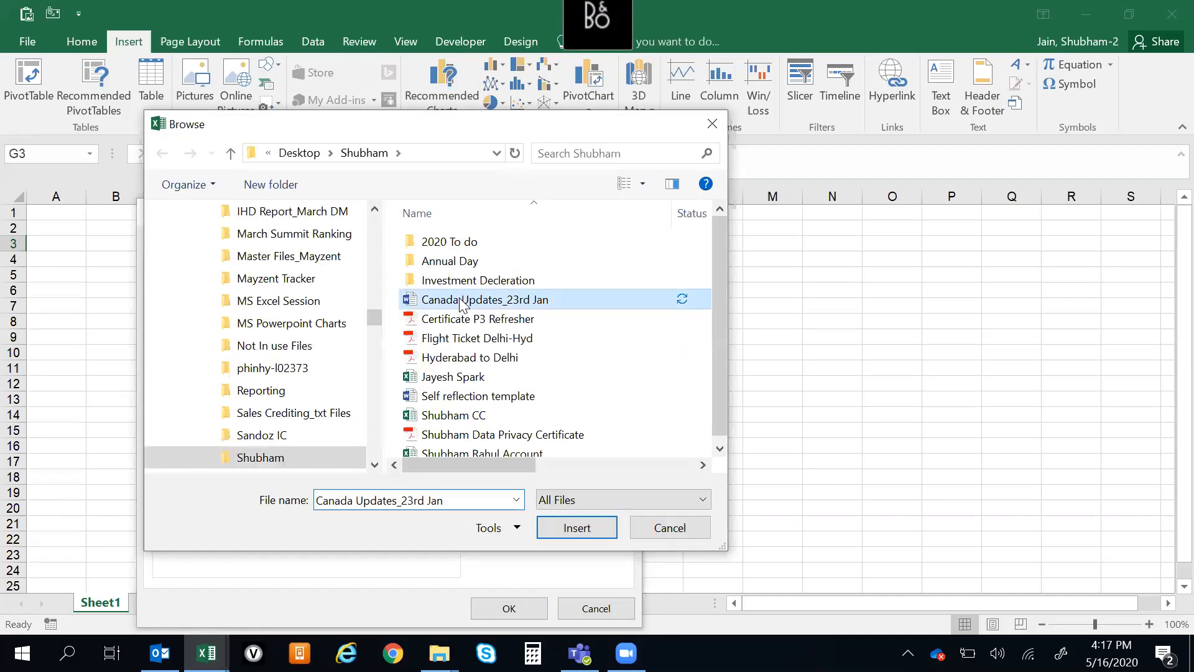
click(578, 529)
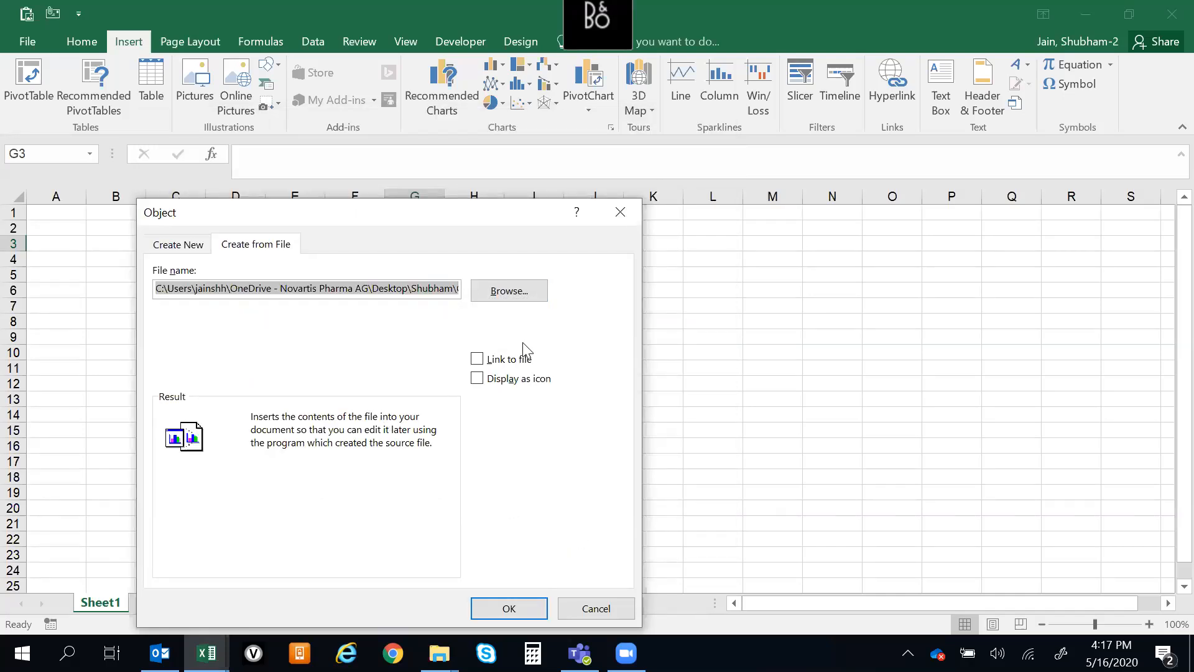
click(477, 380)
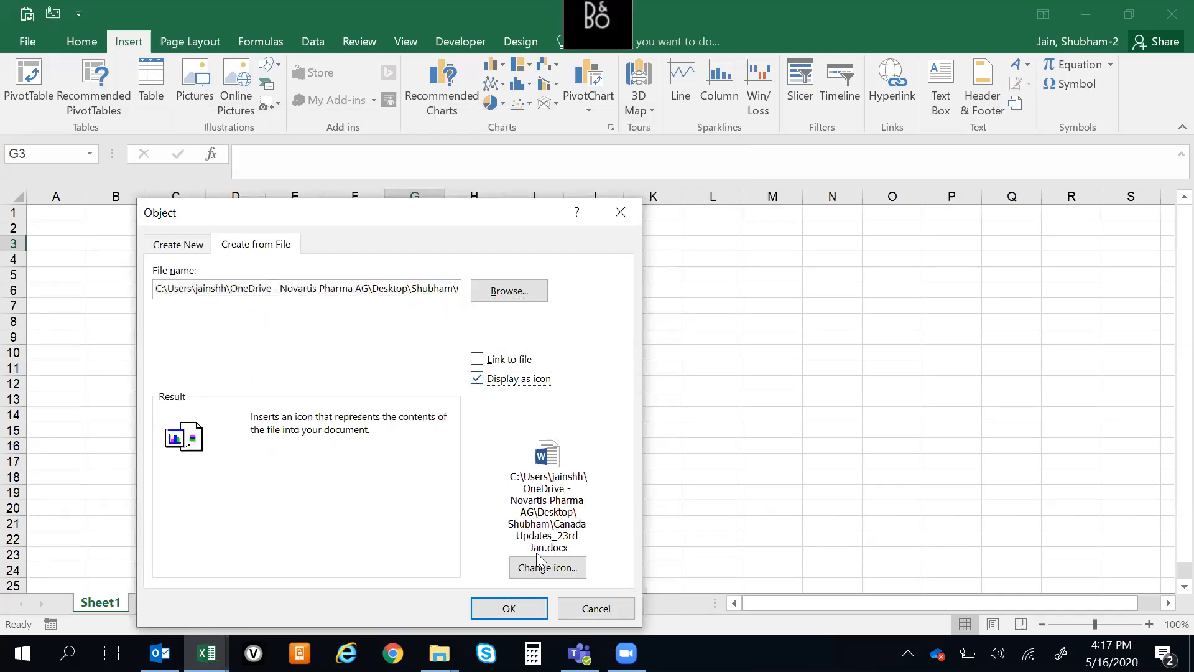
click(509, 608)
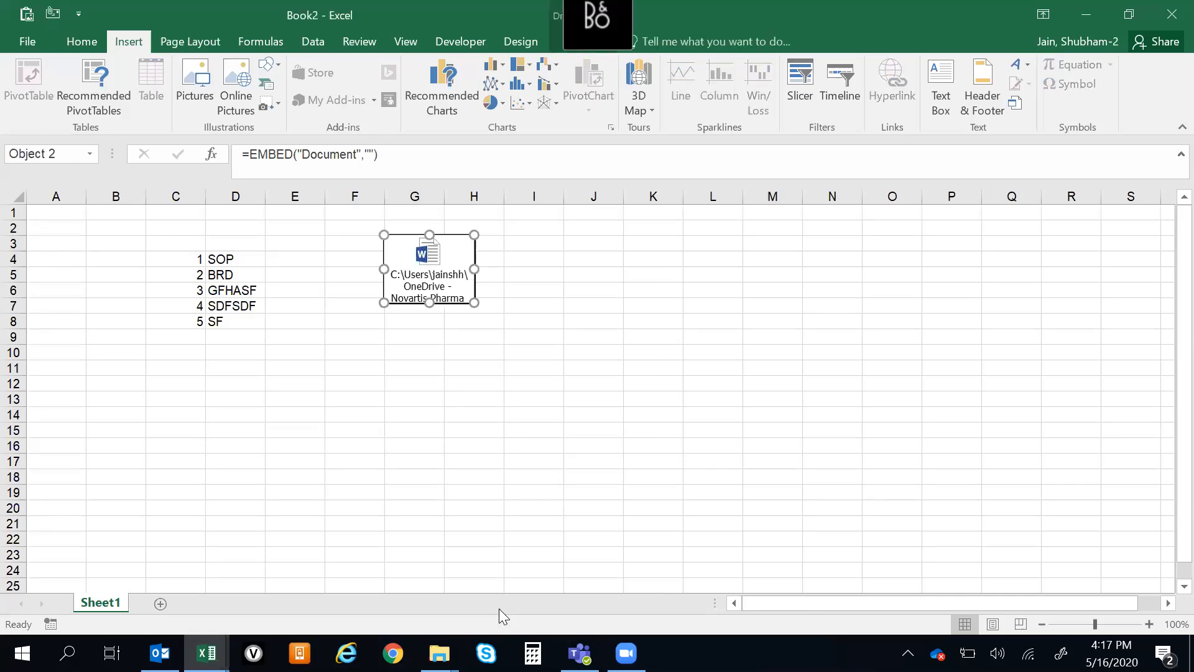
click(533, 353)
click(475, 459)
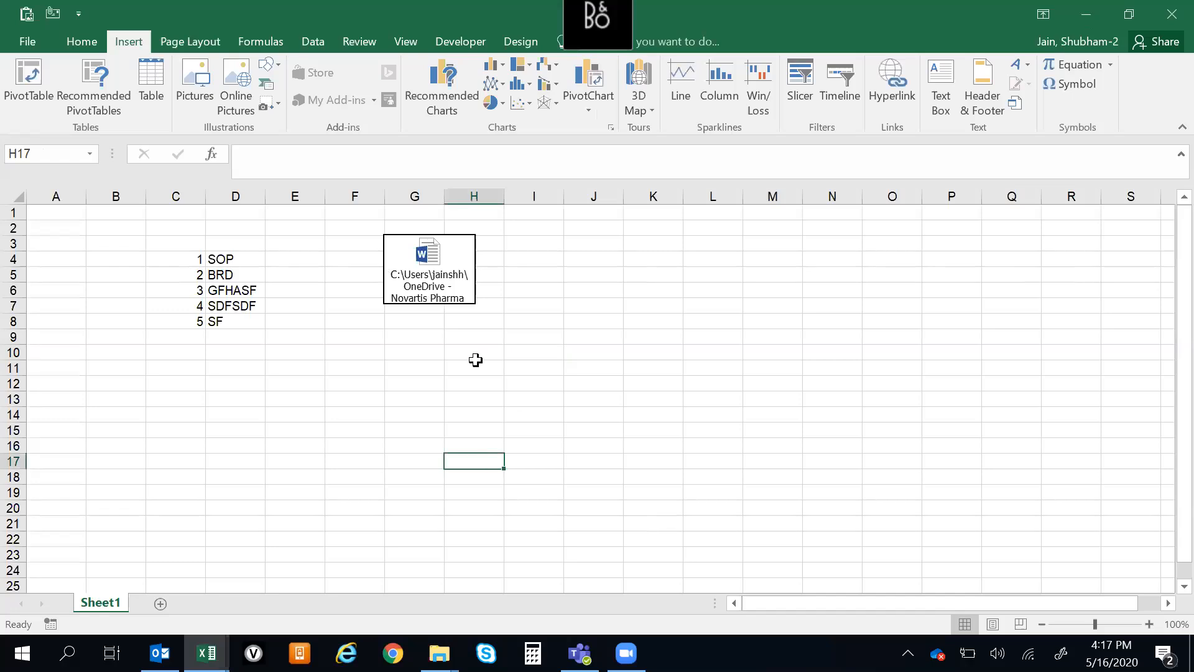
Flatten and widen the embedded document icon and place it beside the SOP entry in row 4
drag(409, 248, 336, 249)
drag(401, 311, 452, 257)
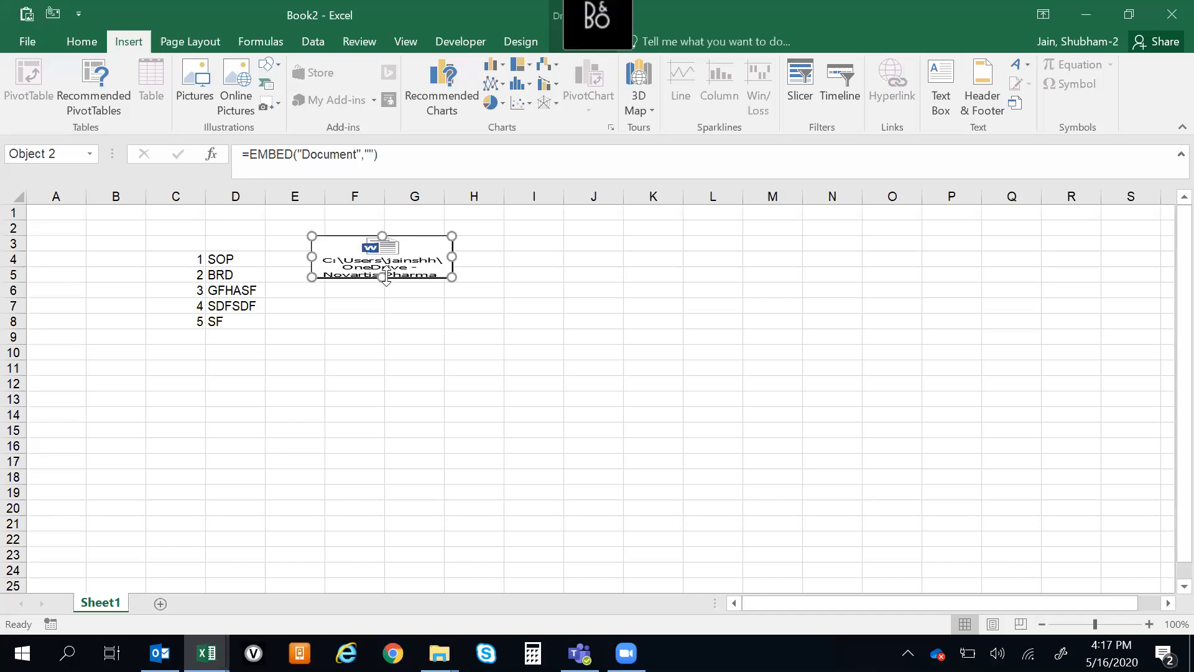
drag(381, 279, 308, 255)
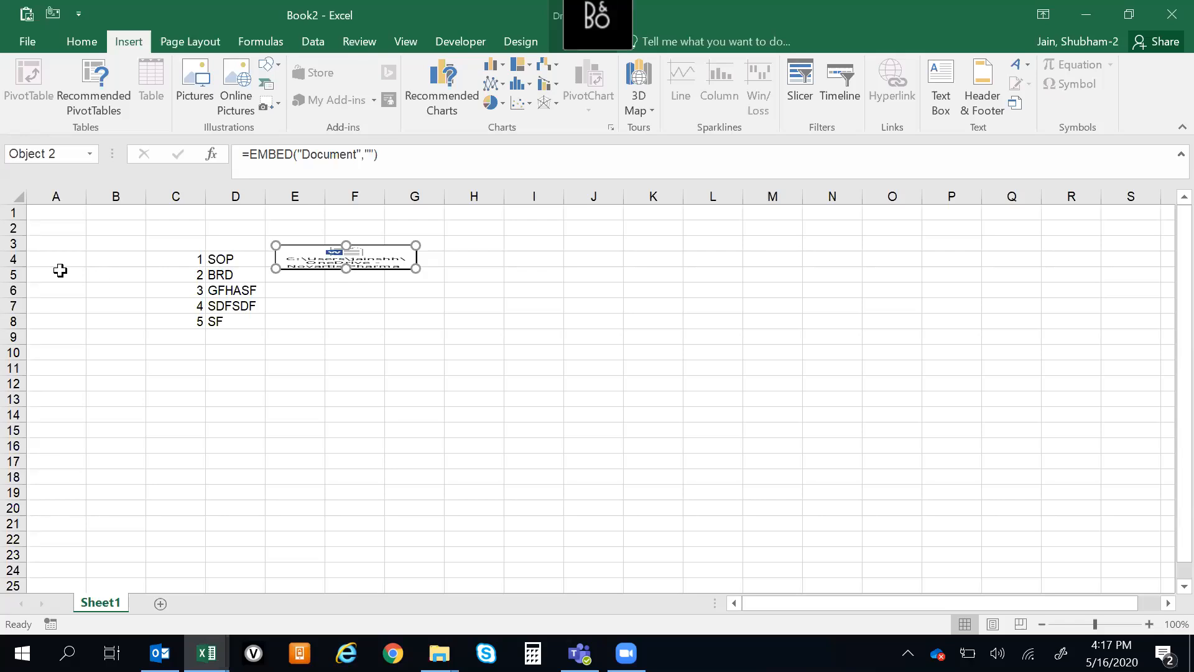
Increase the height of rows 4 to 9 and reposition the document icon within row 4
drag(14, 259, 14, 336)
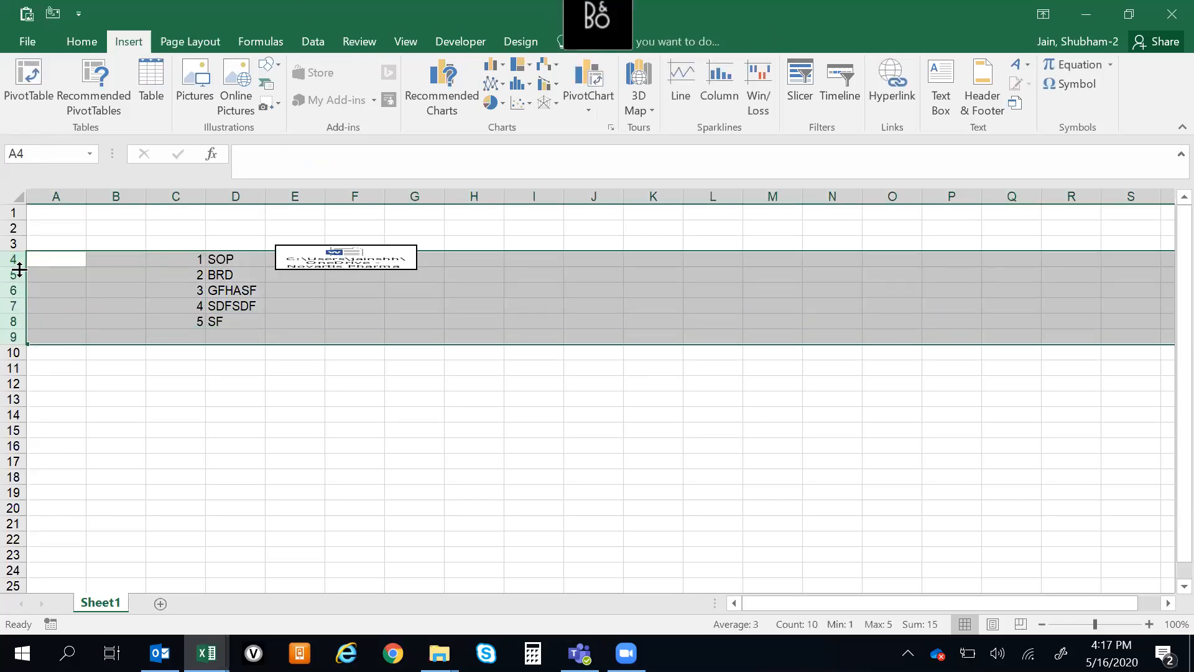
drag(18, 266, 16, 288)
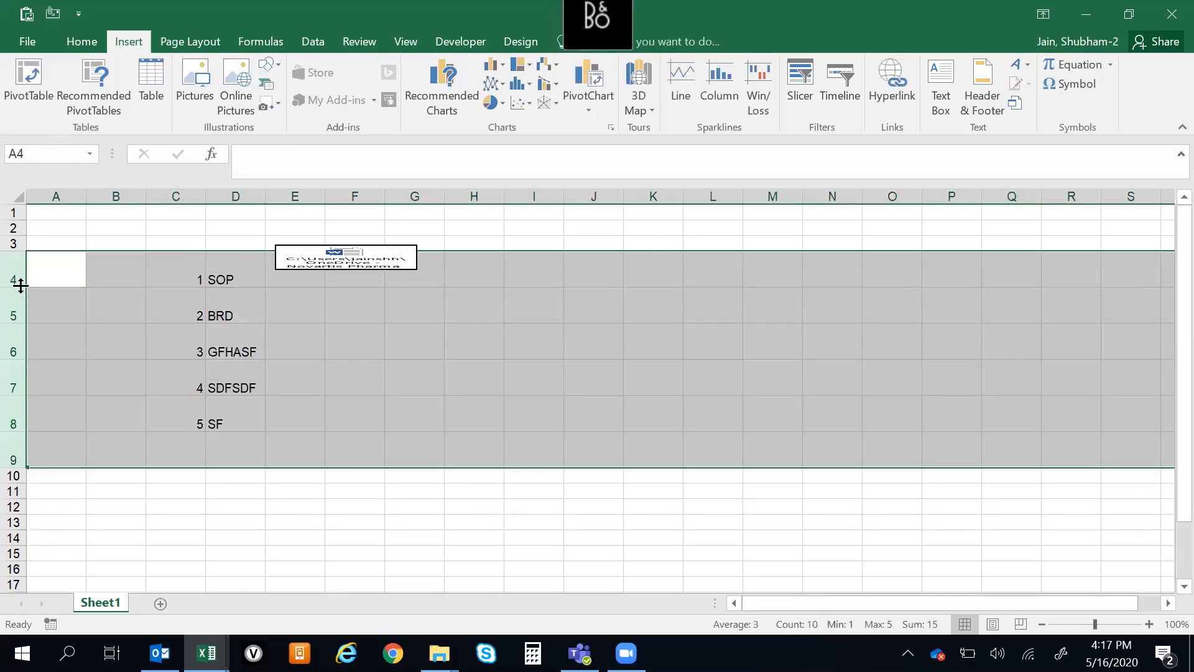
click(437, 346)
drag(325, 259, 319, 274)
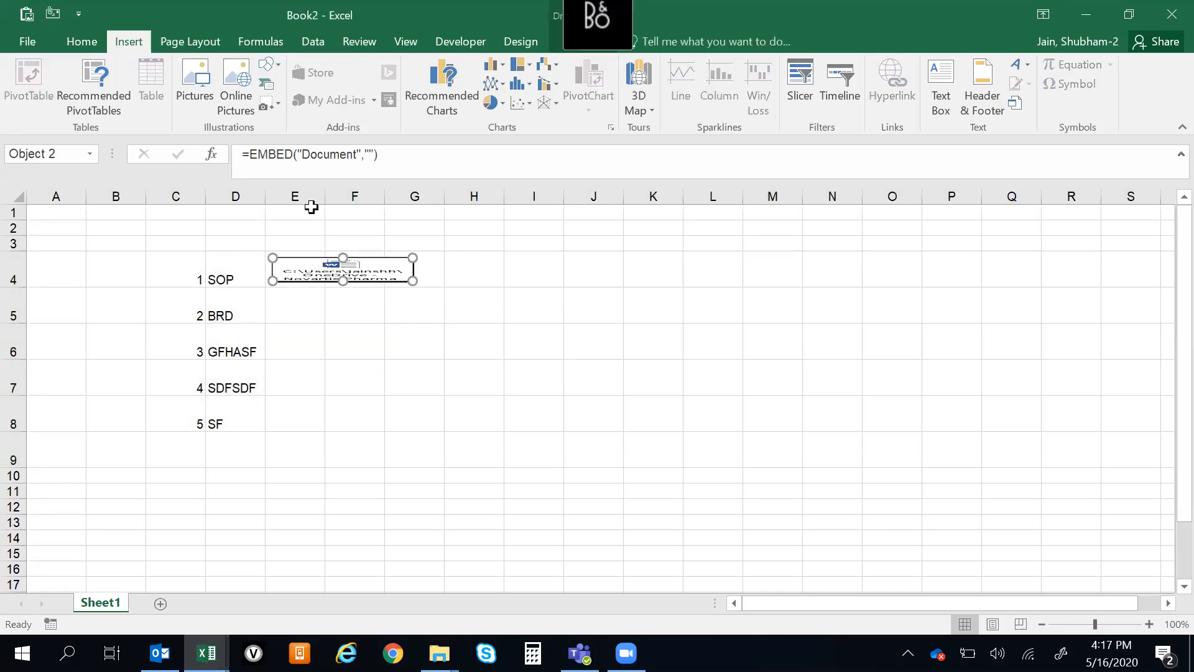
Merge and center cells E4 and F4 behind the document icon beside SOP
click(247, 274)
key(Right)
key(shift+Right)
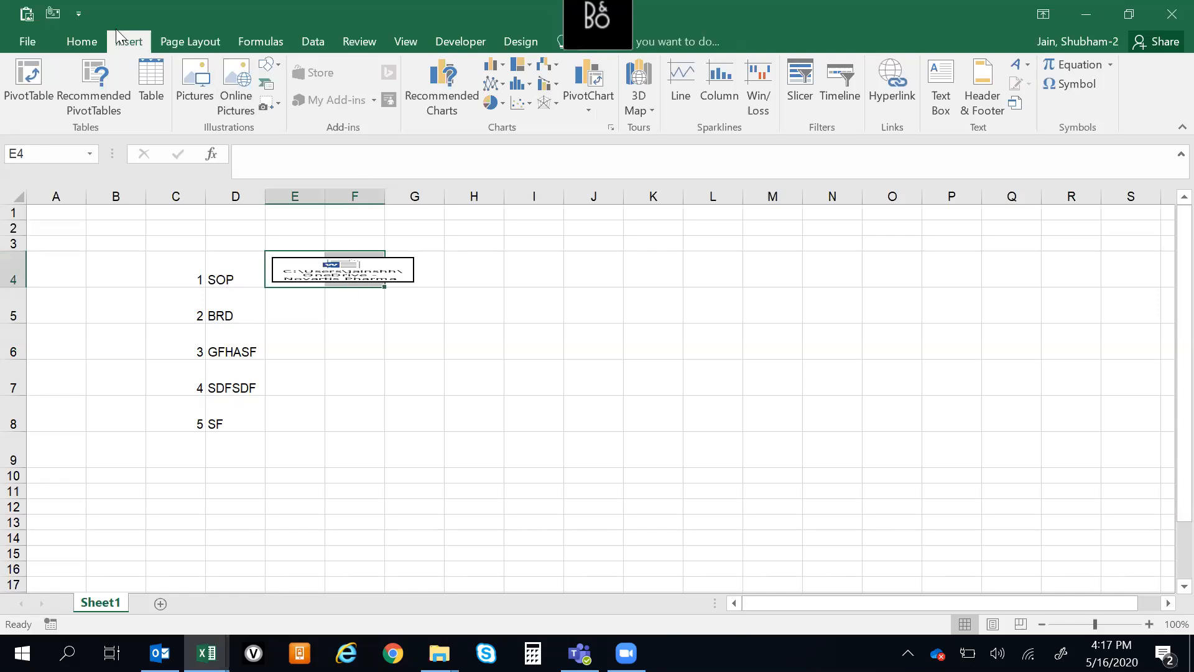
click(71, 41)
click(444, 93)
Fill the merged cell with its embedded document icon down to row 8, one for each list entry
key(Down)
key(Up)
key(shift+Down)
key(shift+Down)
key(shift+Down)
key(shift+Down)
key(ctrl+d)
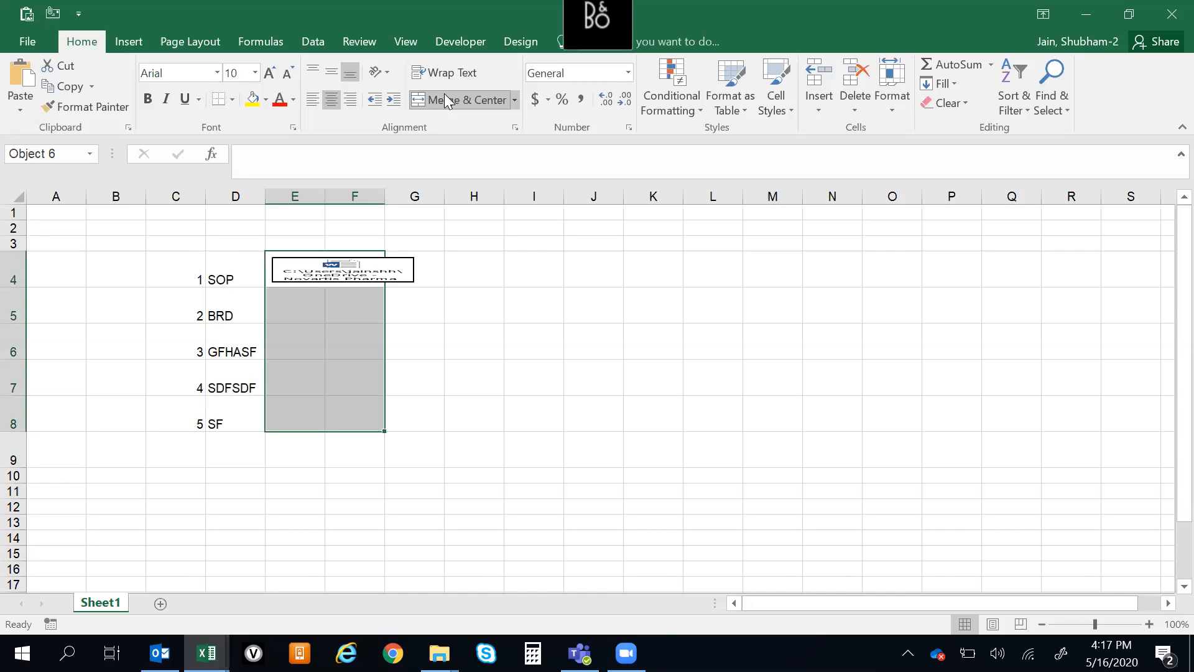
key(Down)
key(Up)
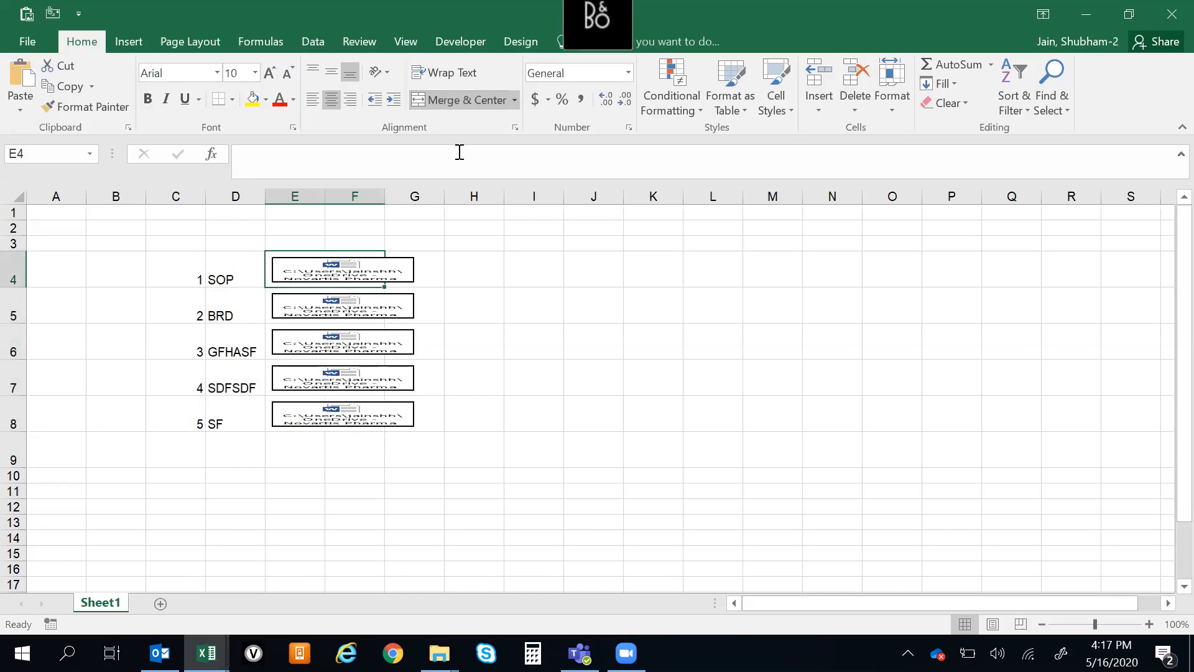
click(315, 298)
click(557, 330)
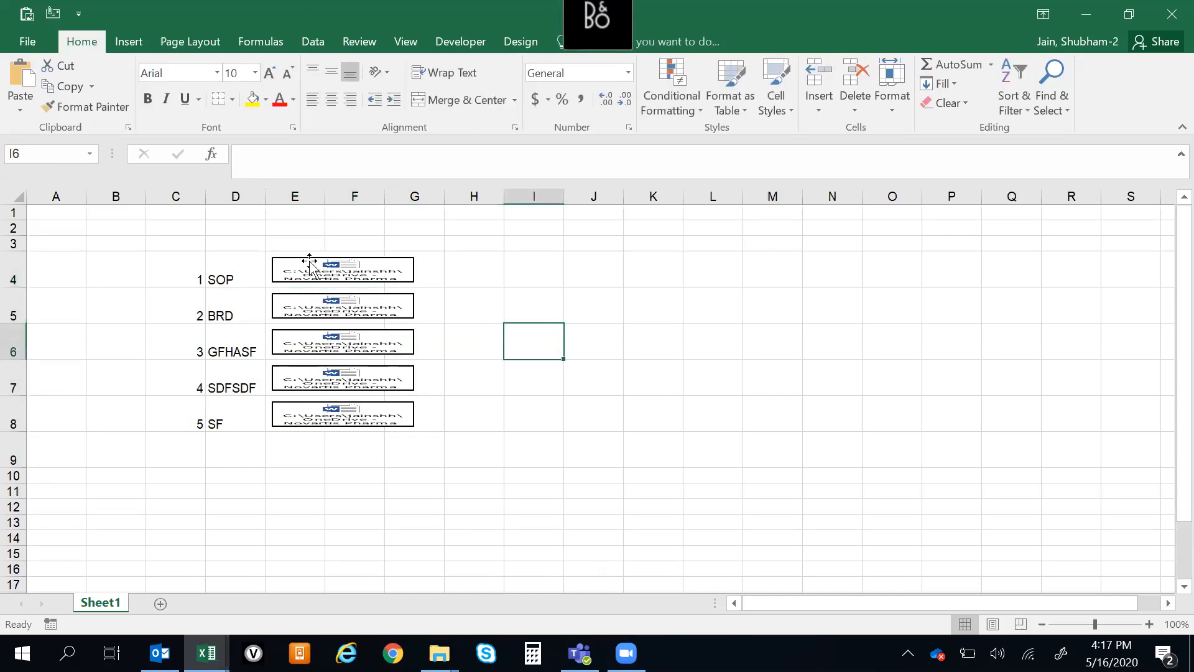
click(221, 272)
click(678, 289)
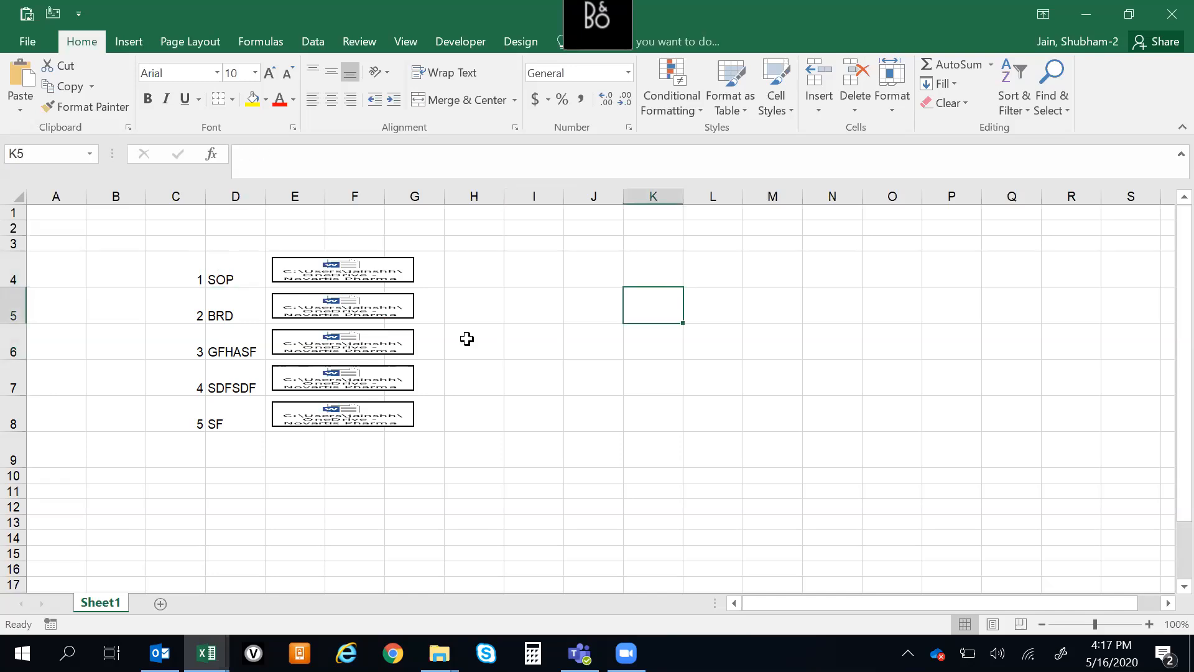
click(222, 277)
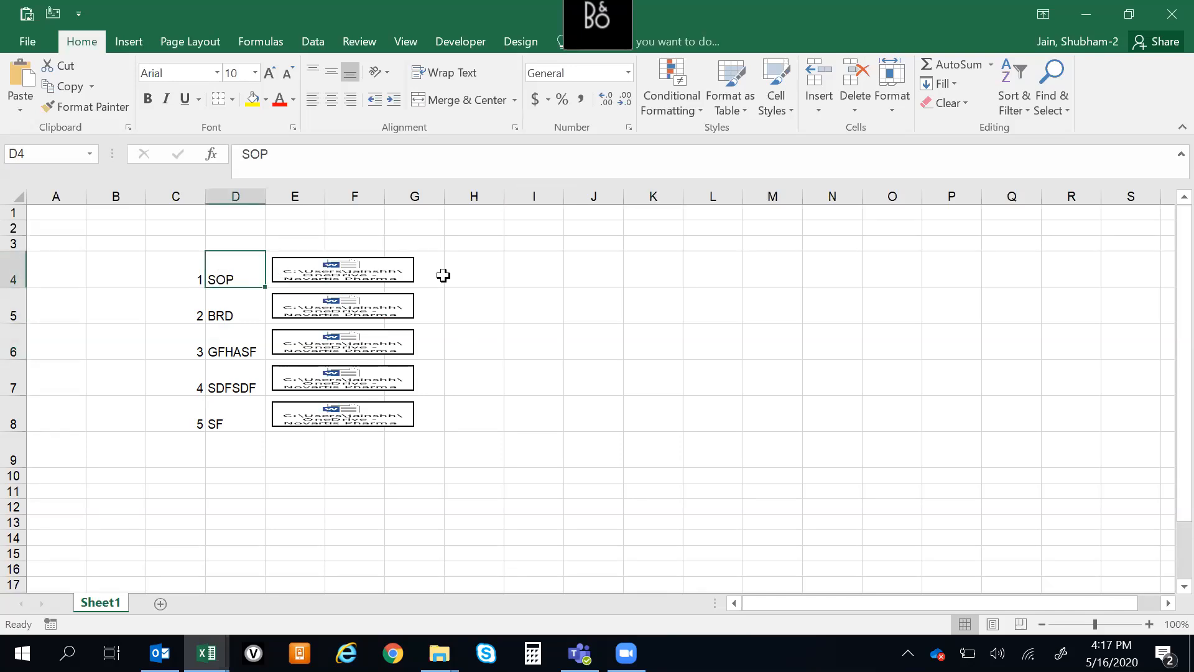
drag(466, 277, 778, 267)
click(829, 408)
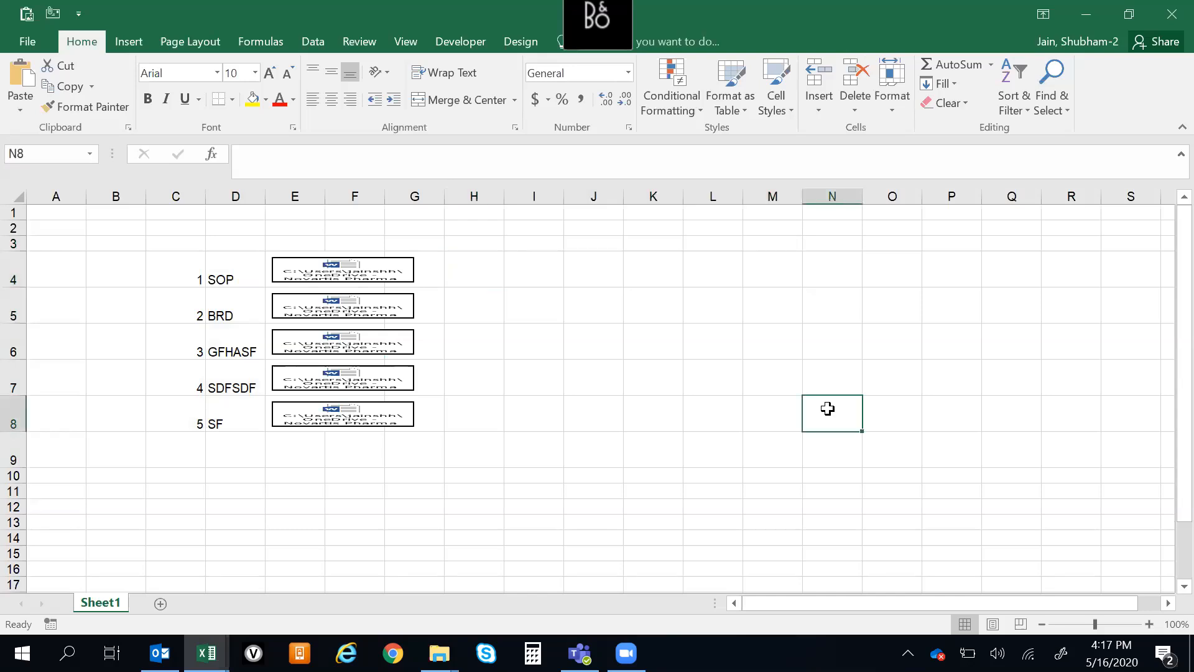
Open the embedded document beside SOP, look through its text, and close it to return to the worksheet
click(323, 271)
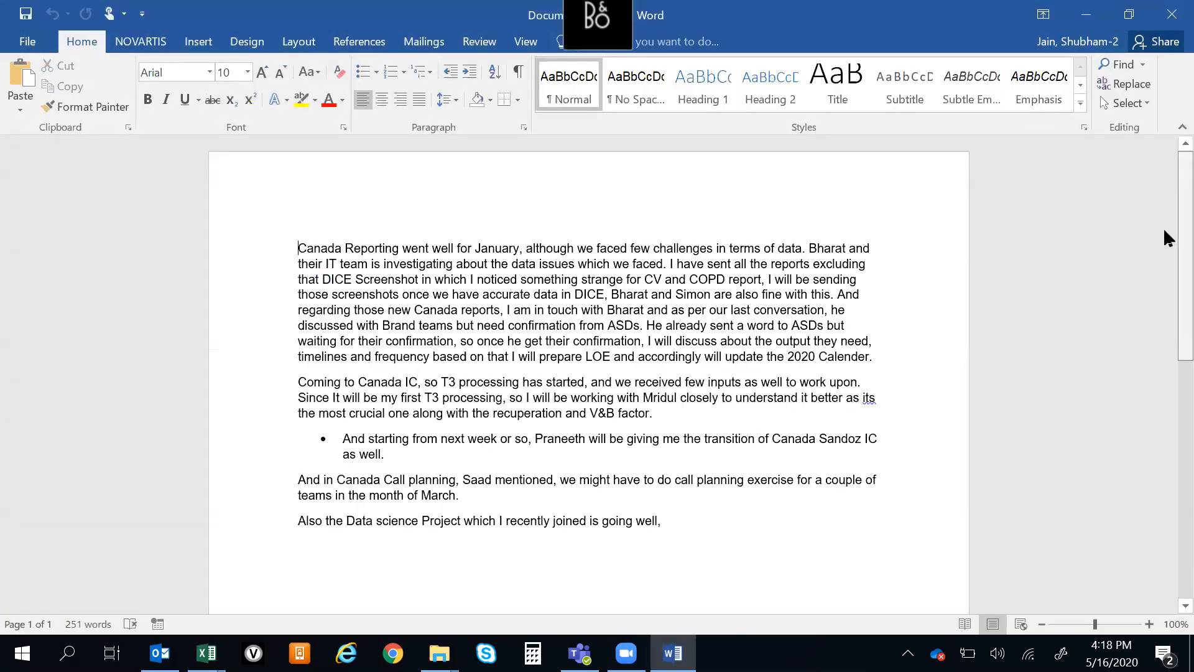
scroll(1167, 238, down, 5)
scroll(1164, 481, up, 5)
scroll(1165, 280, down, 8)
scroll(1165, 328, up, 8)
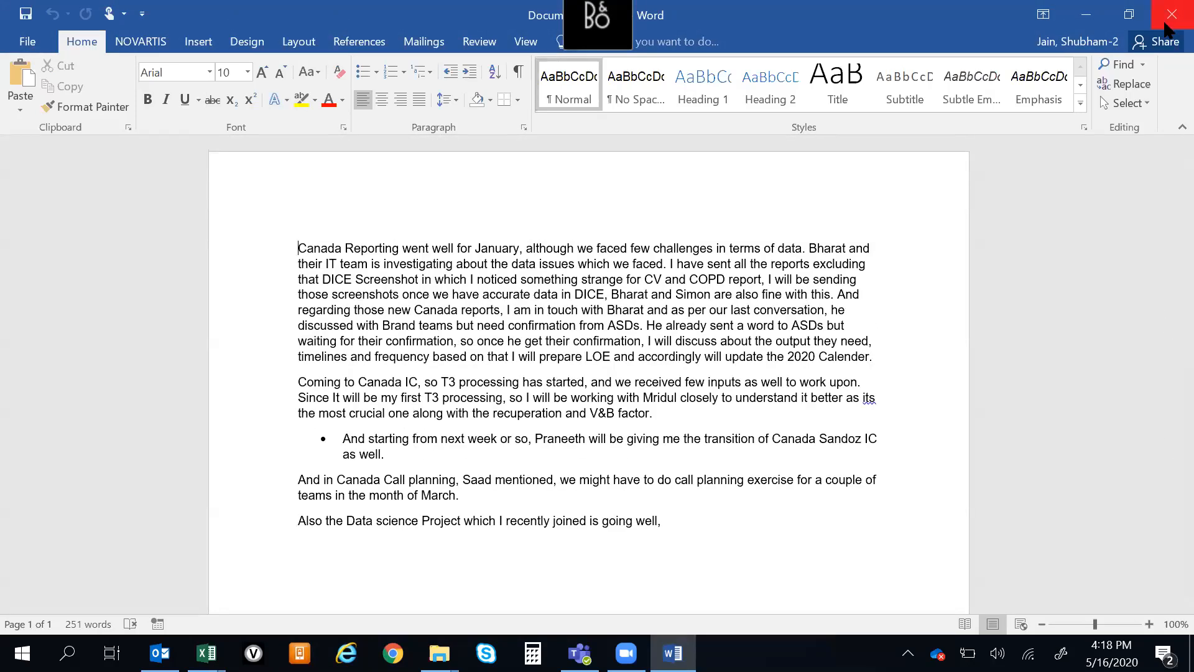
click(1170, 15)
click(603, 316)
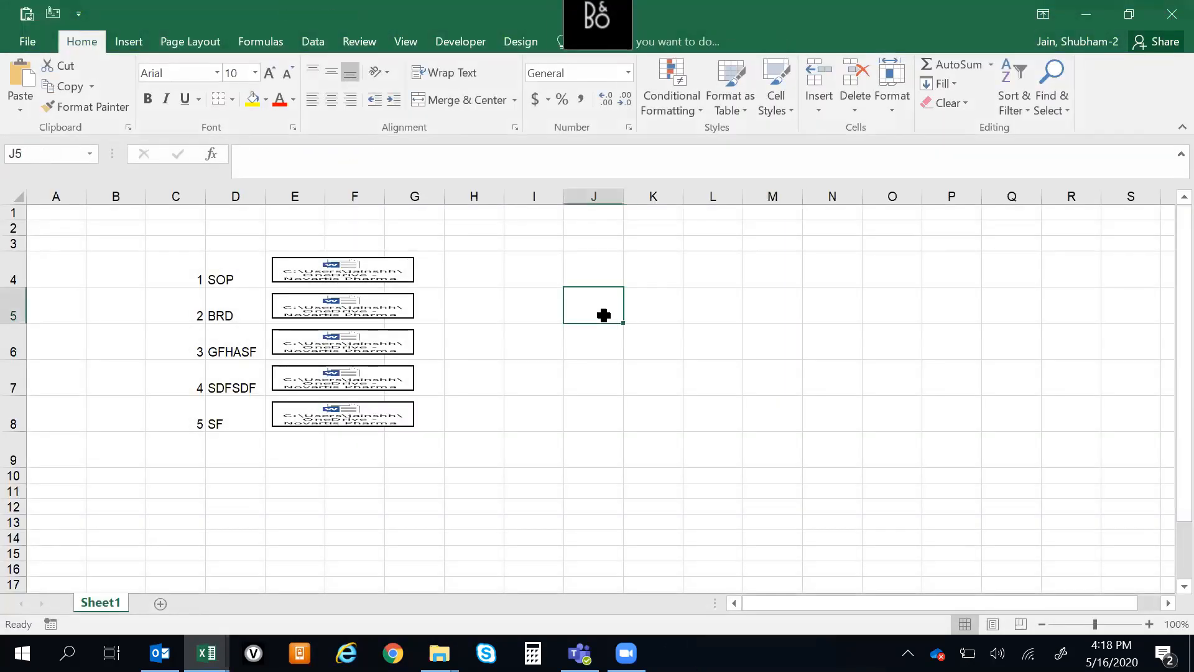
click(517, 283)
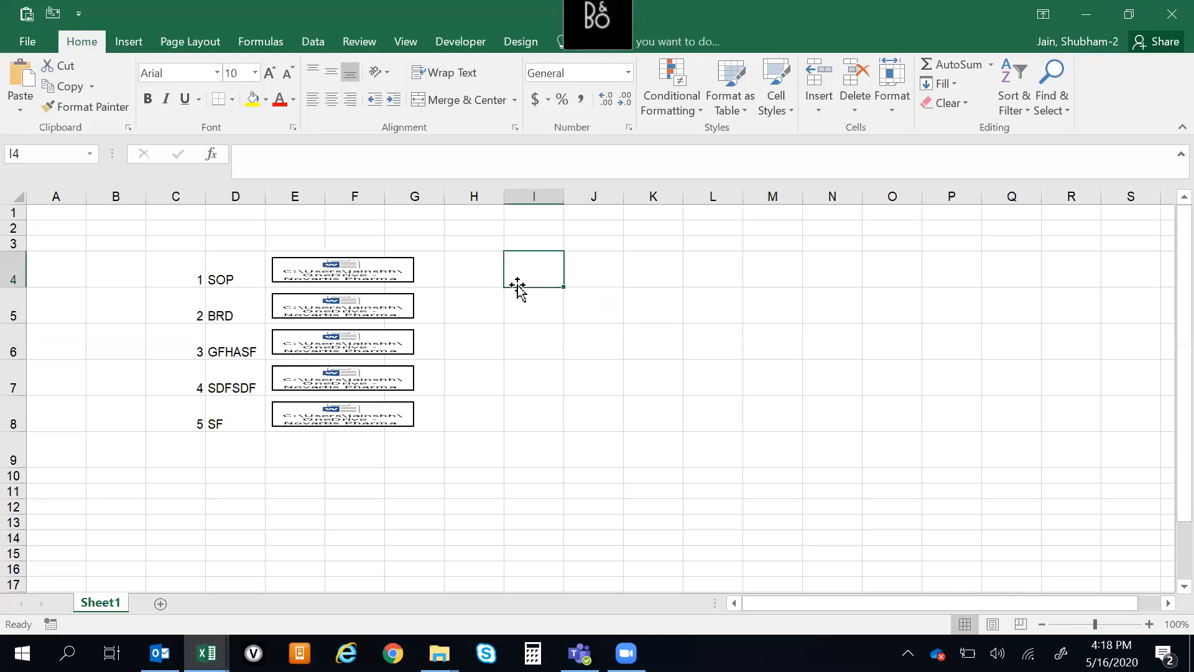
click(521, 399)
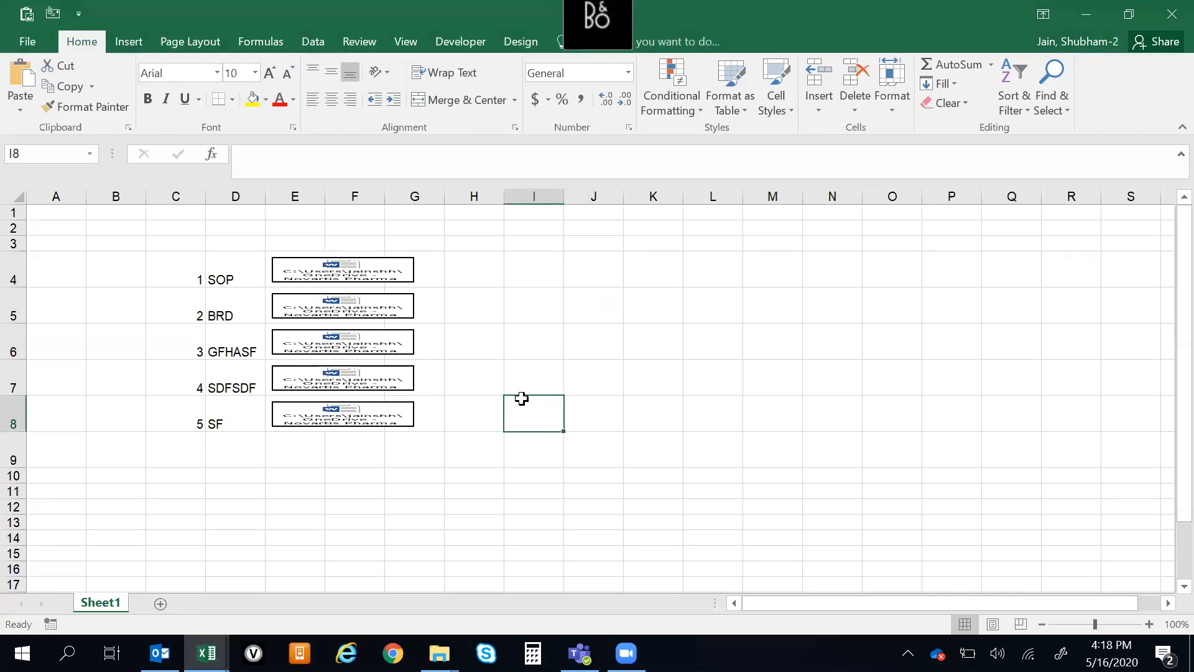
click(568, 277)
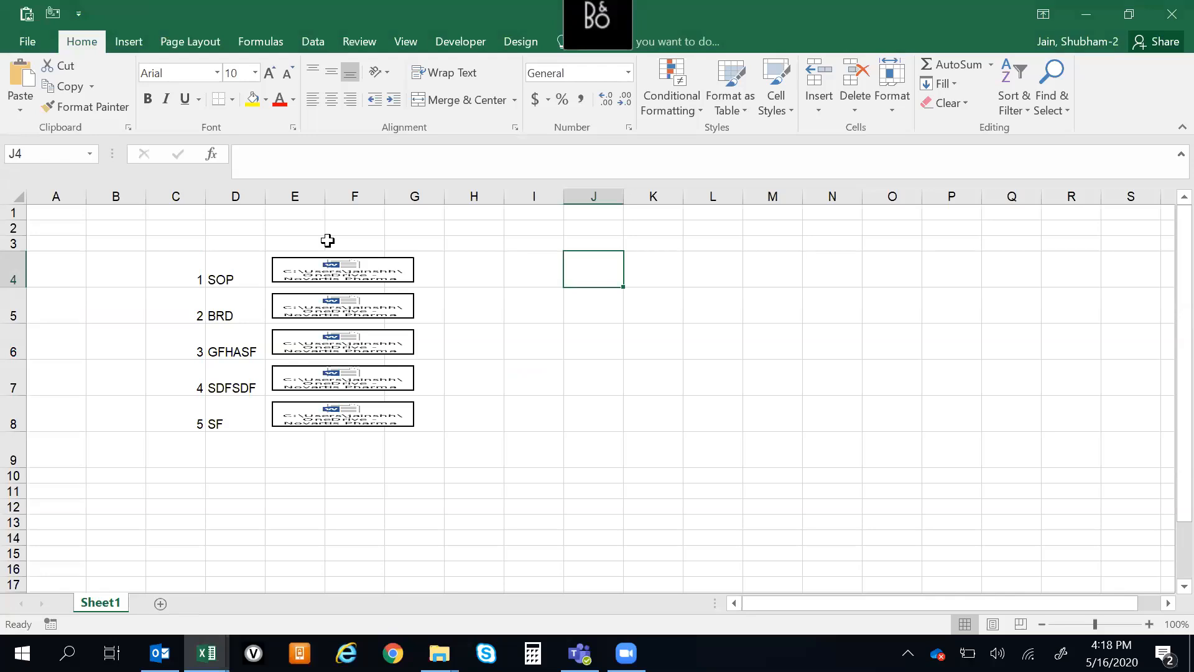
drag(189, 232, 552, 498)
click(712, 373)
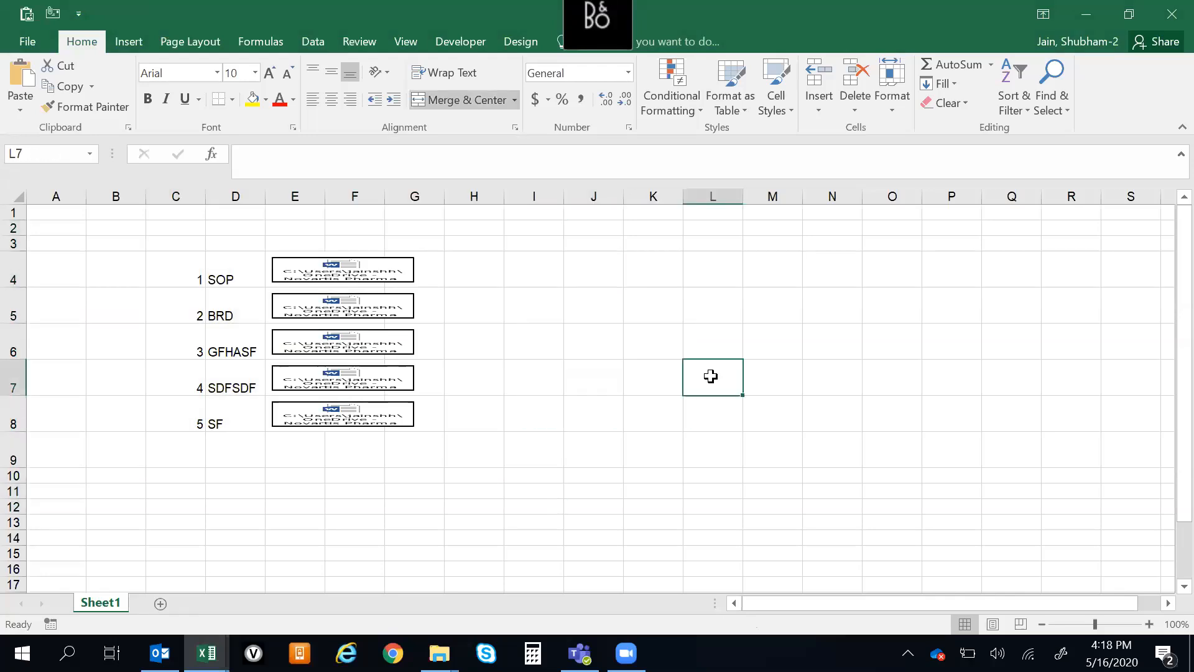
Close the practice workbook Book2 without saving its changes
click(1166, 23)
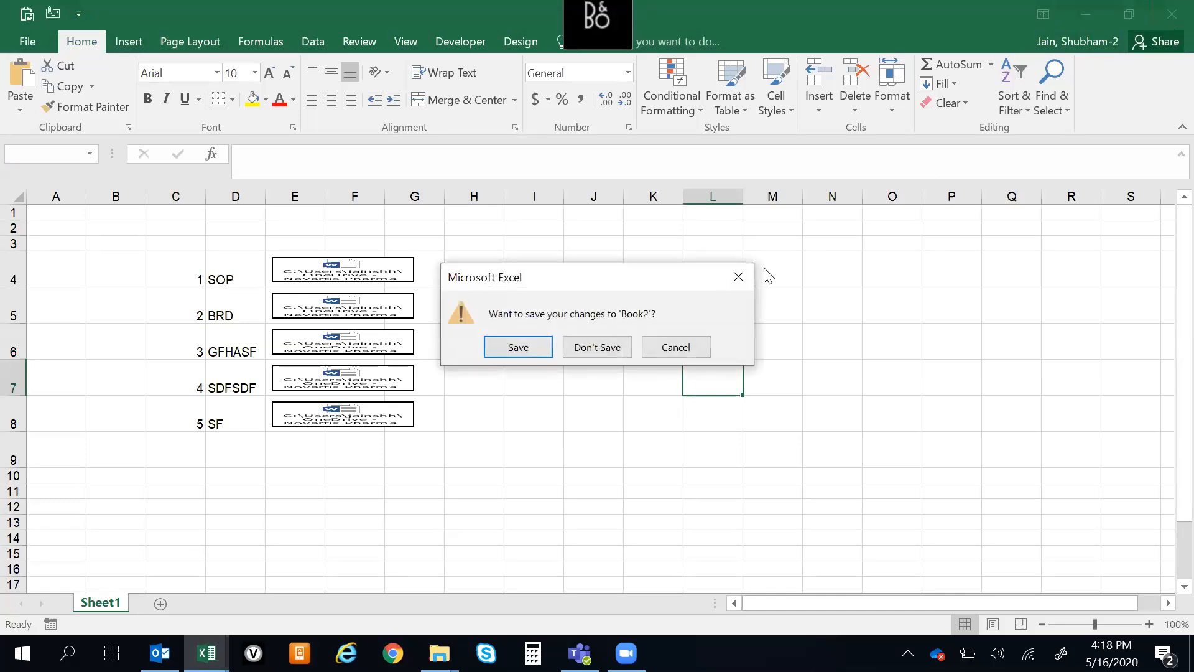
click(607, 354)
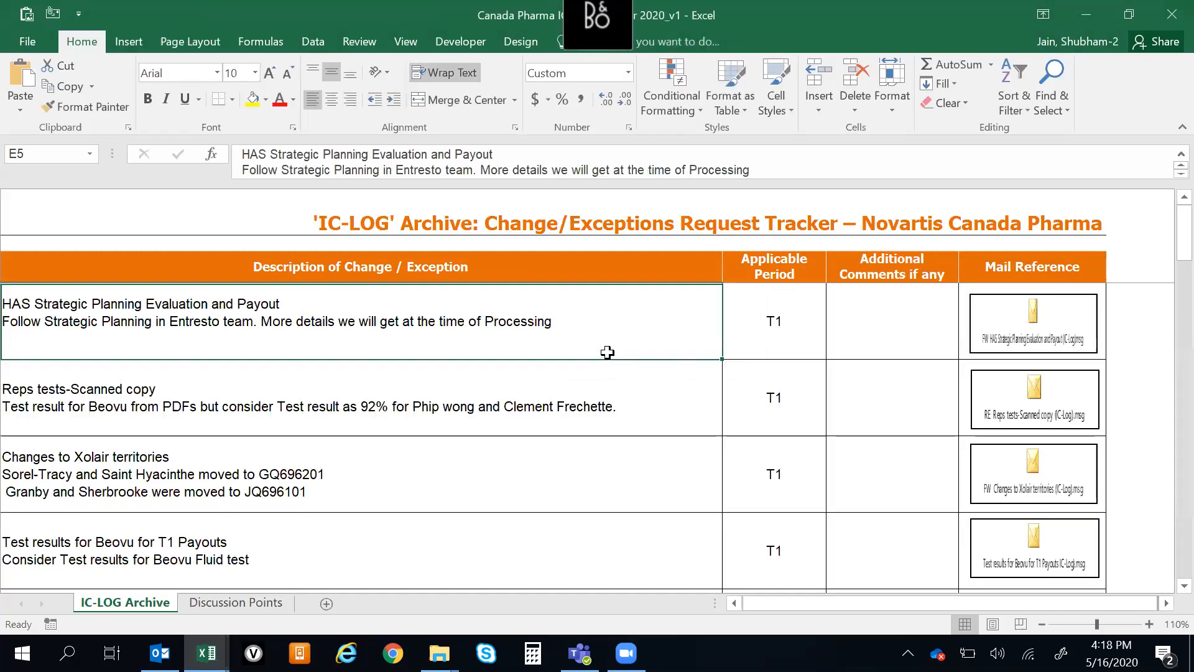
Look through the requests in the Requested By column of the IC-LOG Archive sheet, from the header down and back
key(Left)
key(ctrl+Down)
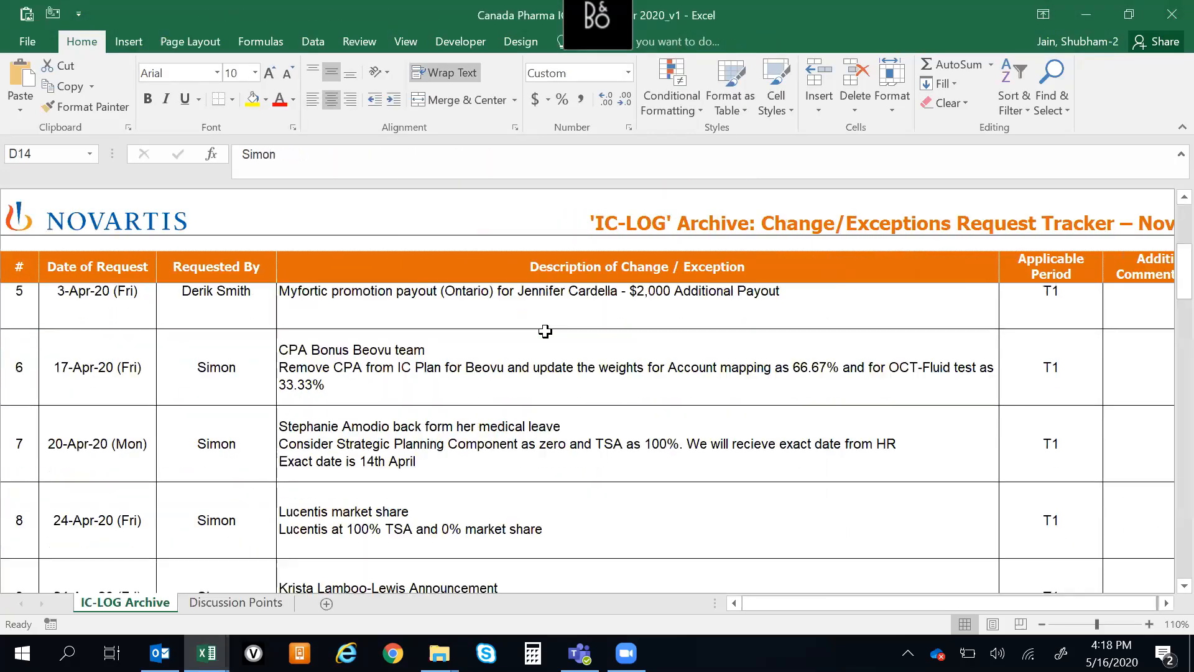
key(ctrl+Up)
key(Up)
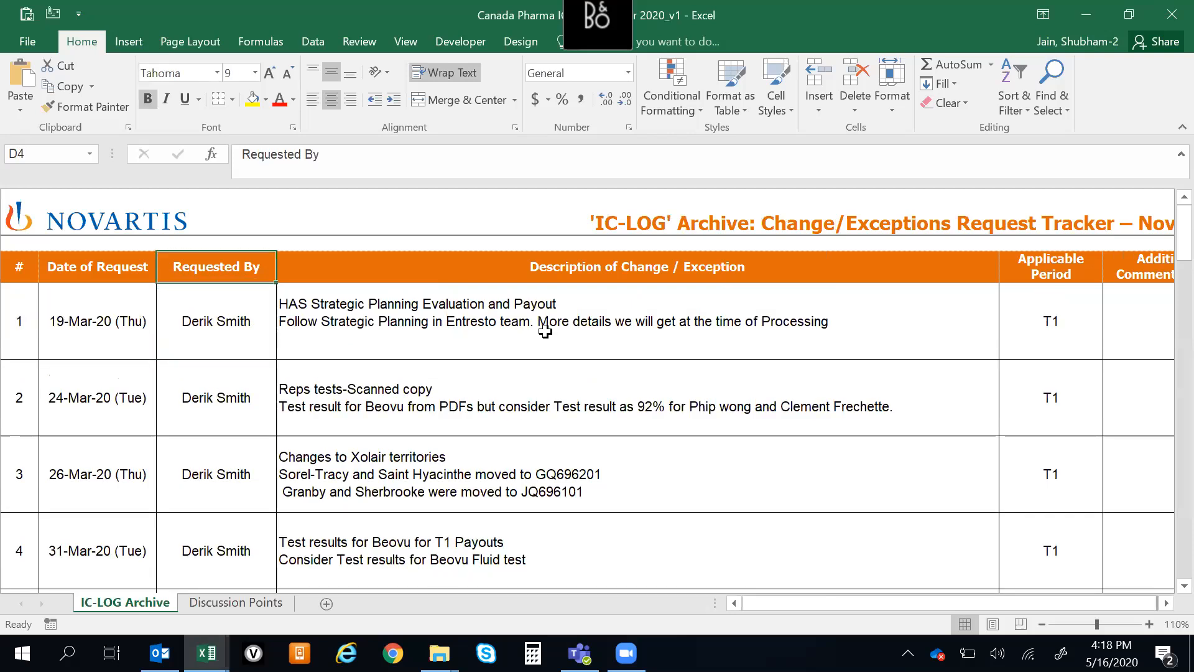
key(ctrl+Down)
key(Down)
key(ctrl+Up)
key(ctrl+Up)
key(Down)
key(Up)
key(ctrl+Down)
key(Down)
key(ctrl+Up)
key(ctrl+Up)
key(Left)
key(Left)
key(Right)
key(Right)
key(ctrl+Down)
key(ctrl+Up)
key(ctrl+Up)
Close the IC-LOG tracker without saving and switch to the Excel training workbook's Index sheet
click(1169, 12)
click(612, 353)
click(433, 373)
key(alt+Tab)
key(alt+Tab)
key(alt+Tab)
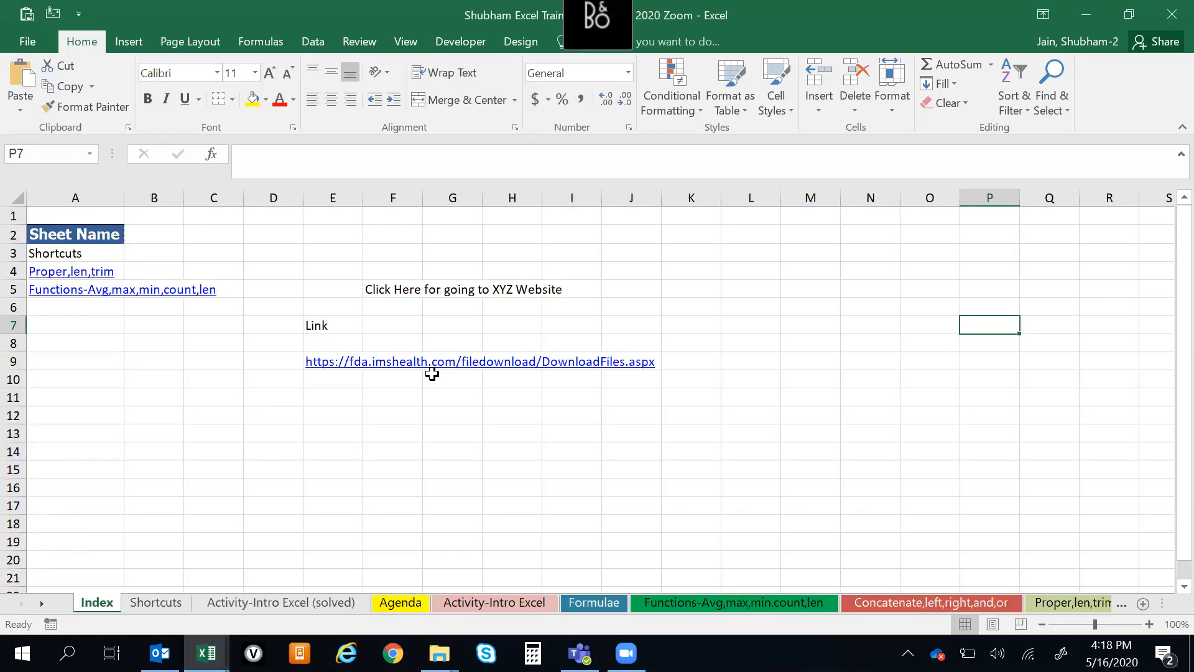
Go to the Agenda sheet and examine the training contents and topics, ending at the Contents header
key(ctrl+Page_Down)
key(ctrl+Page_Down)
key(ctrl+Page_Down)
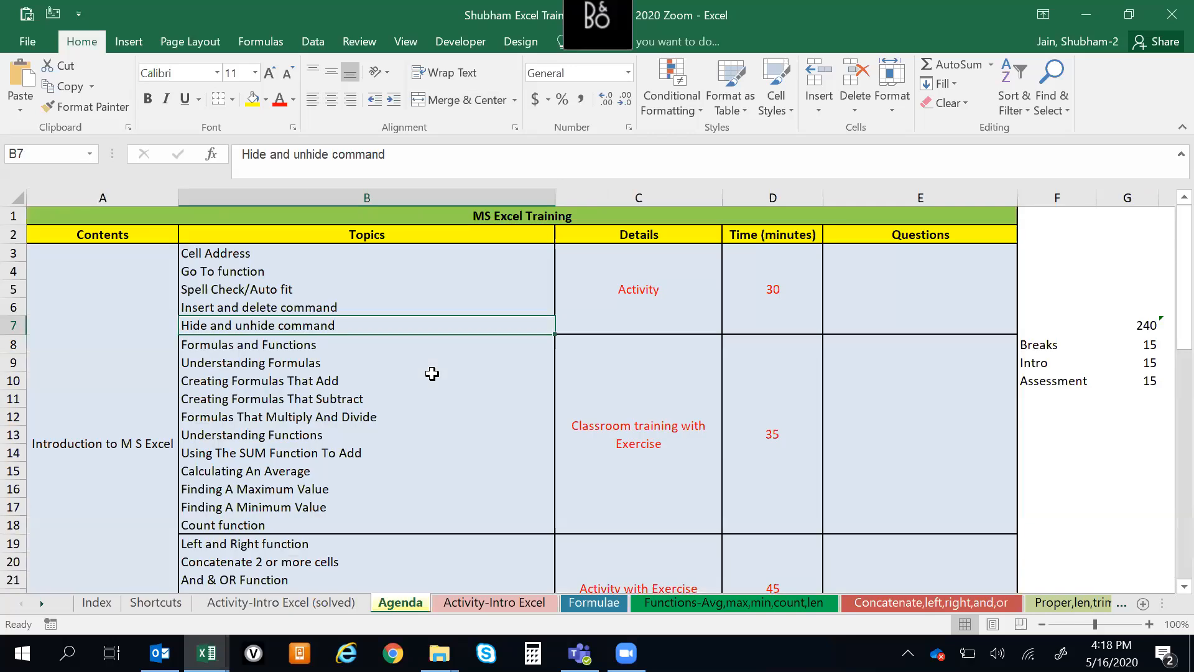
key(Down)
key(Up)
key(ctrl+Up)
key(Down)
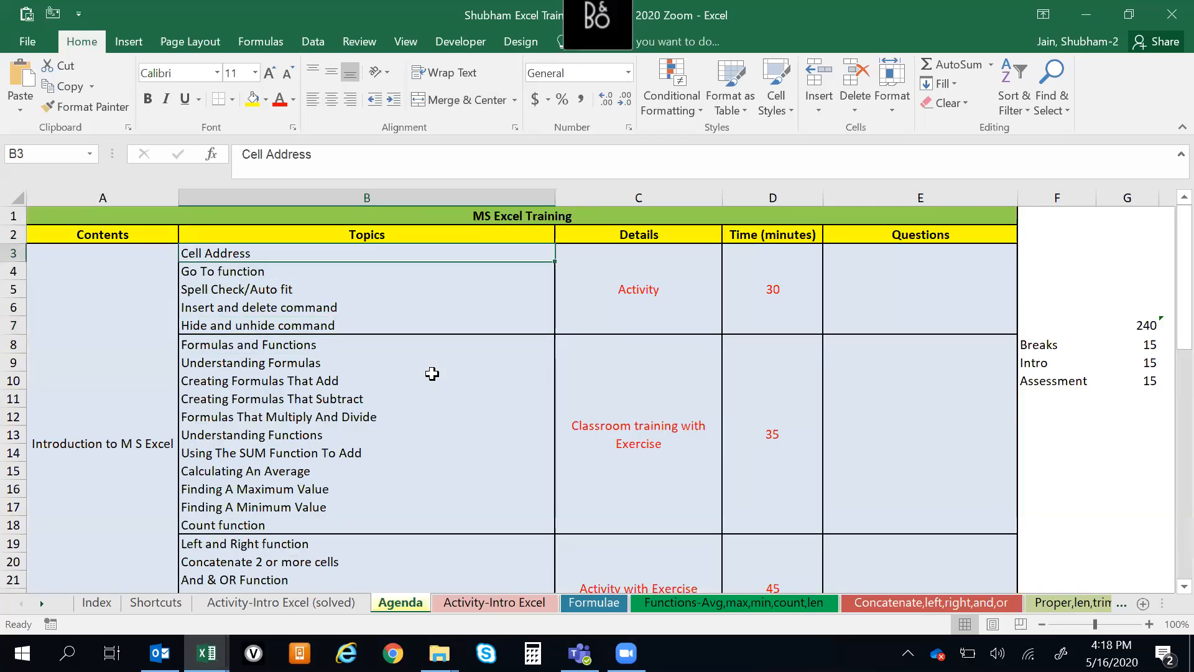
key(Up)
key(ctrl+Down)
key(ctrl+Home)
key(Down)
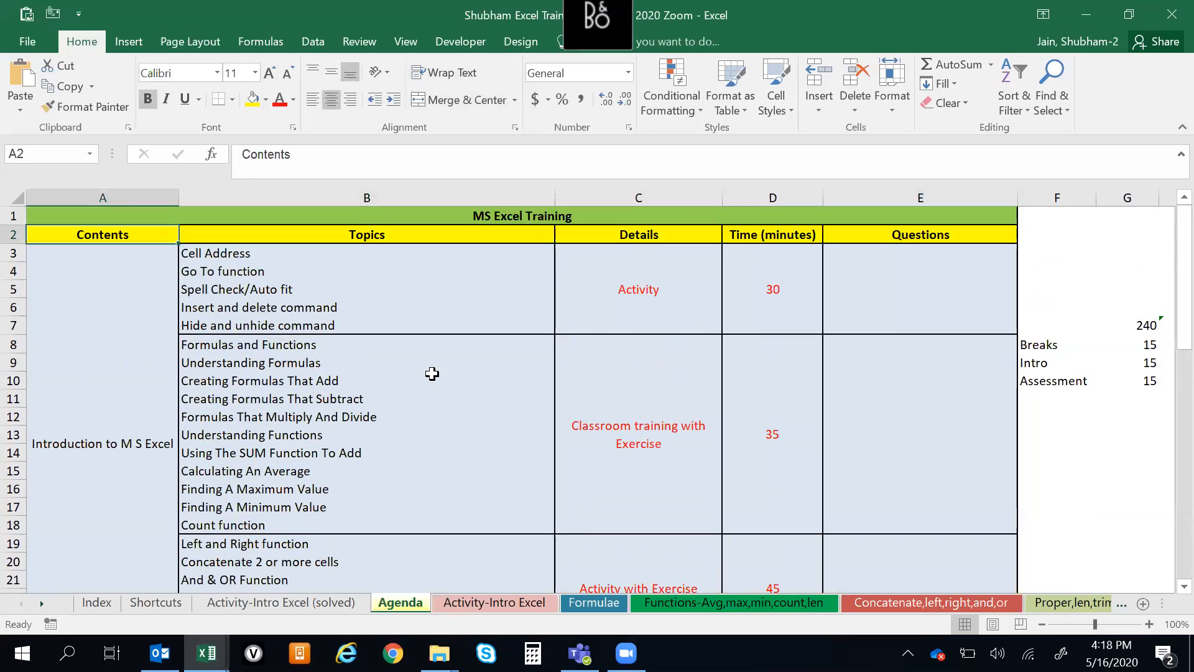
scroll(433, 373, down, 1)
key(Right)
scroll(433, 373, up, 1)
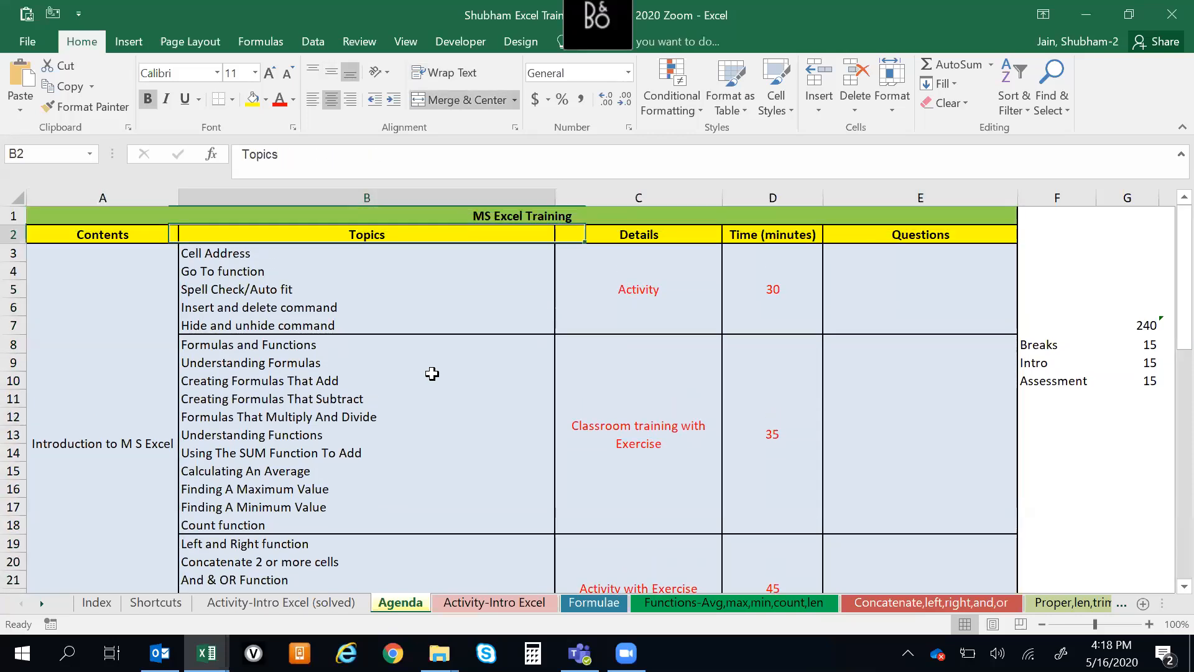
key(Up)
key(Down)
key(Down)
key(Up)
key(Up)
key(Down)
key(Down)
key(Up)
key(Up)
key(Down)
key(Down)
key(Up)
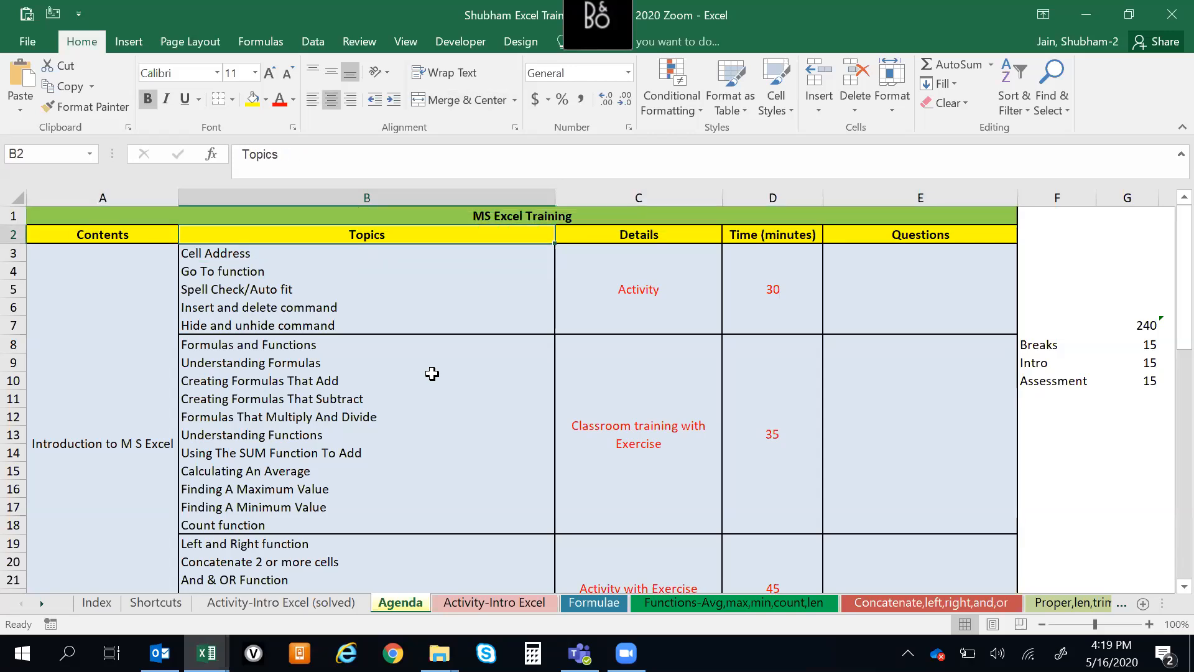
Dismiss the Outlook notification and select the Insert and delete command topic in the agenda
click(624, 44)
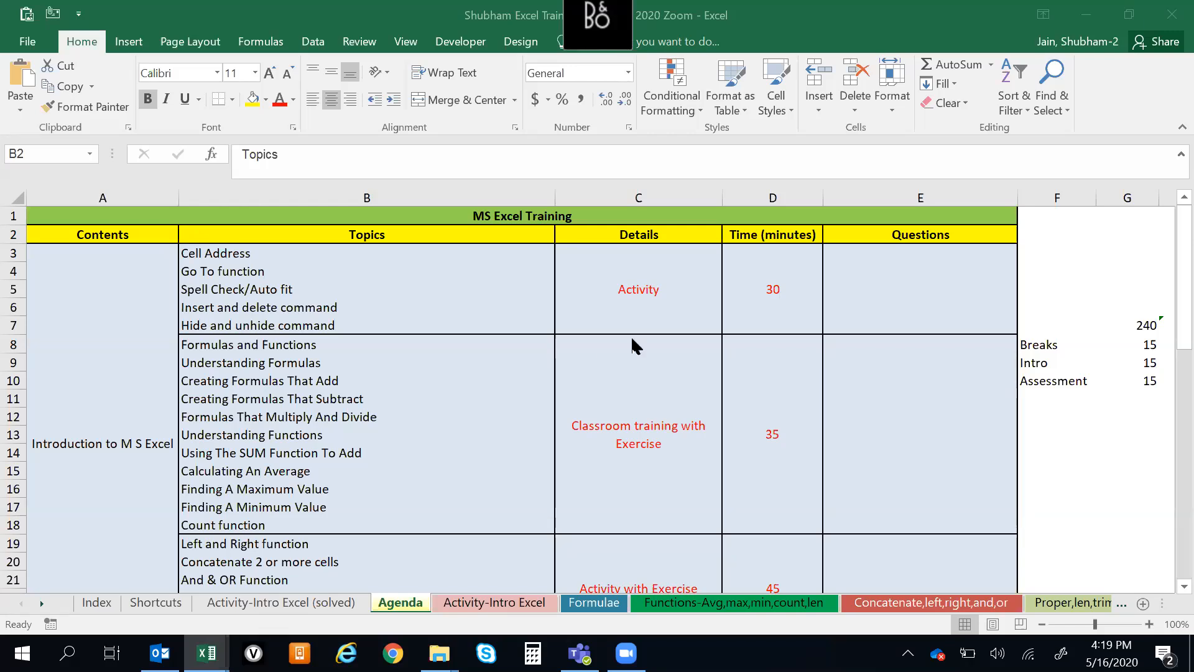
click(422, 352)
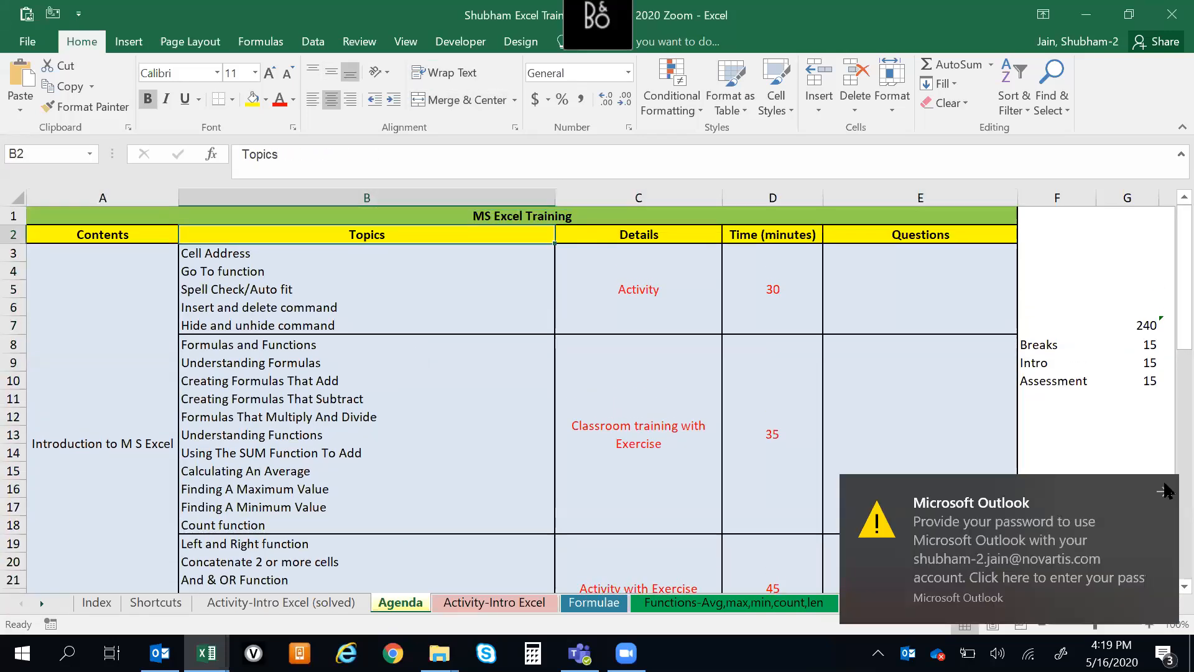
click(1165, 490)
click(405, 311)
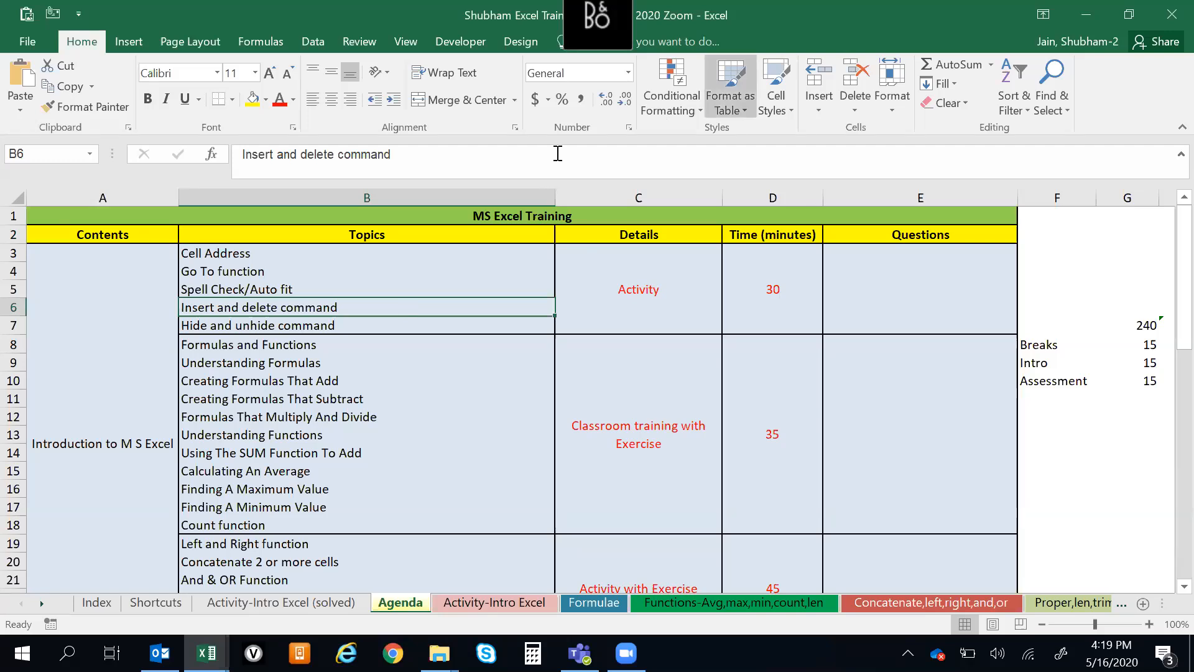
click(388, 351)
key(alt+Tab)
key(alt+shift+Tab)
key(Up)
key(Up)
key(Up)
key(Up)
key(Up)
key(Up)
key(Up)
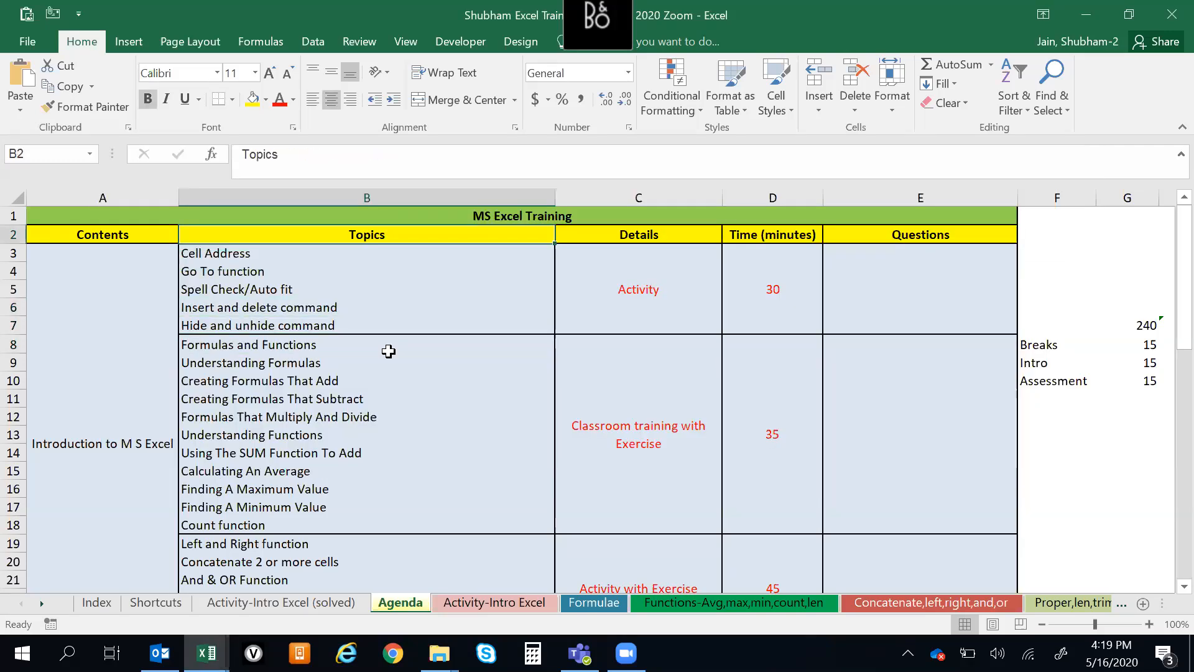
key(Down)
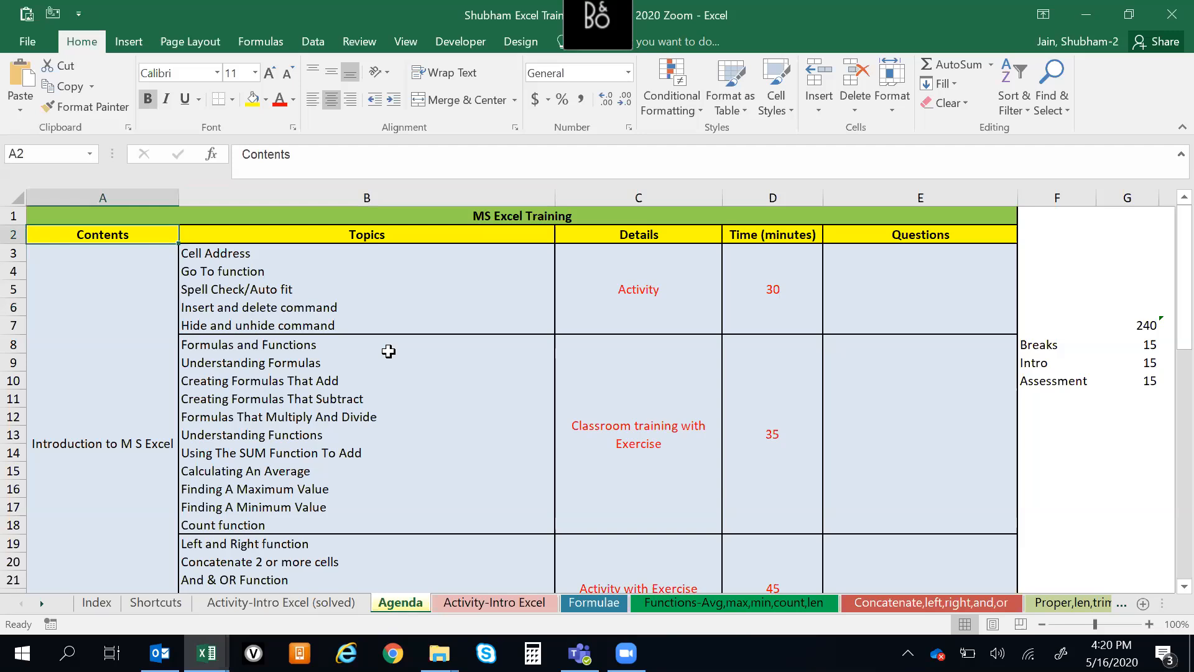
key(Right)
key(Down)
key(Up)
key(Up)
key(Down)
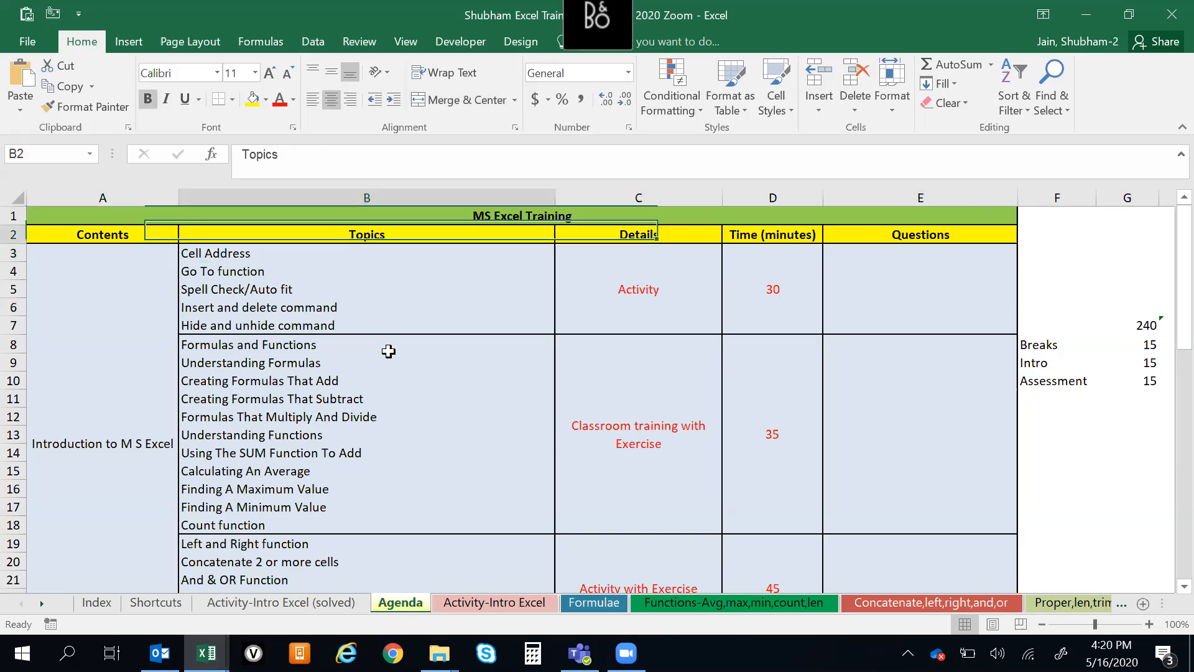
Look through the agenda's Topics column, from its header down to the first topic after the break and back
key(ctrl+Down)
key(ctrl+Up)
key(Down)
key(Up)
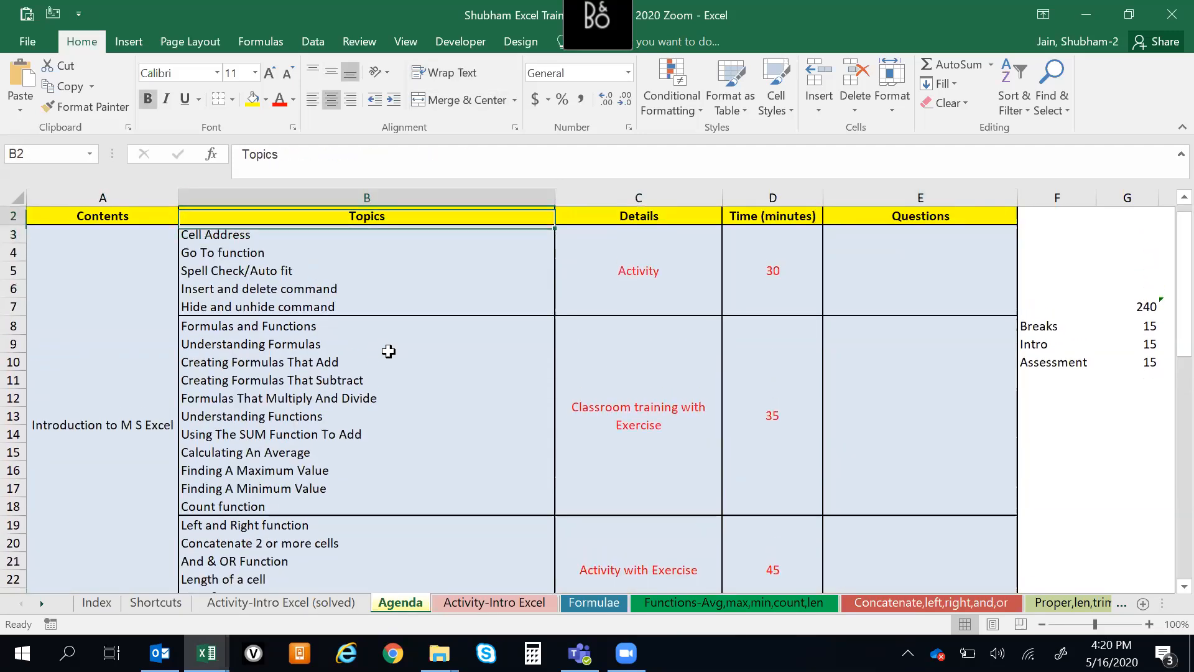
key(Up)
key(Down)
key(Up)
key(Down)
key(Down)
key(Up)
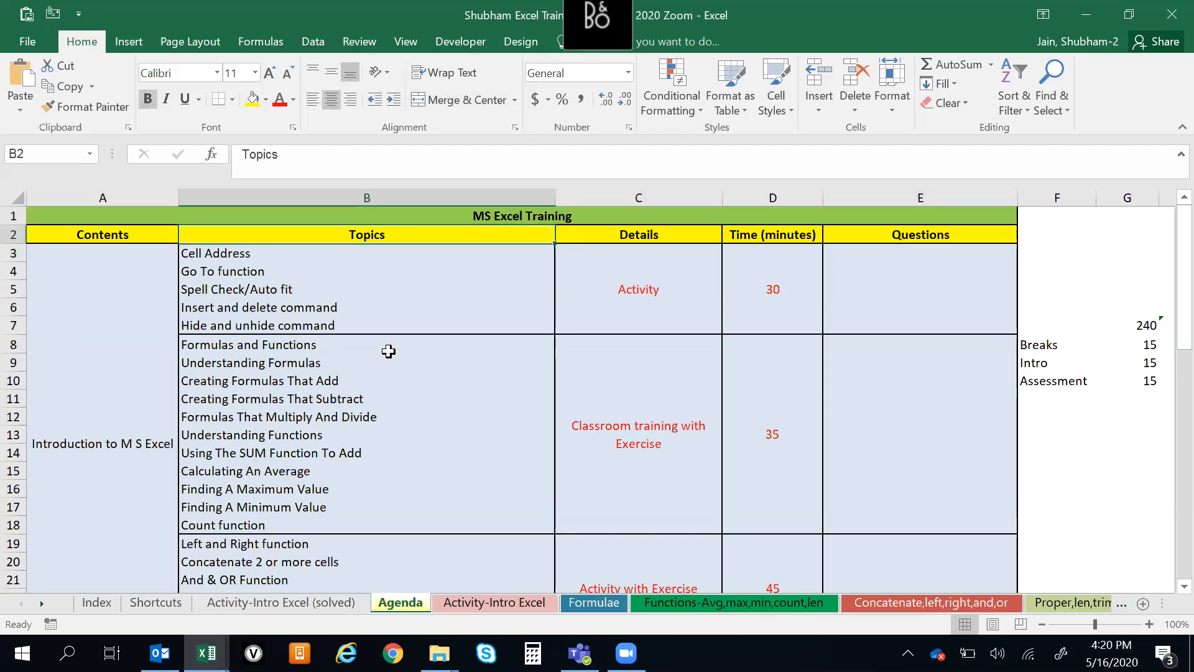
key(ctrl+Down)
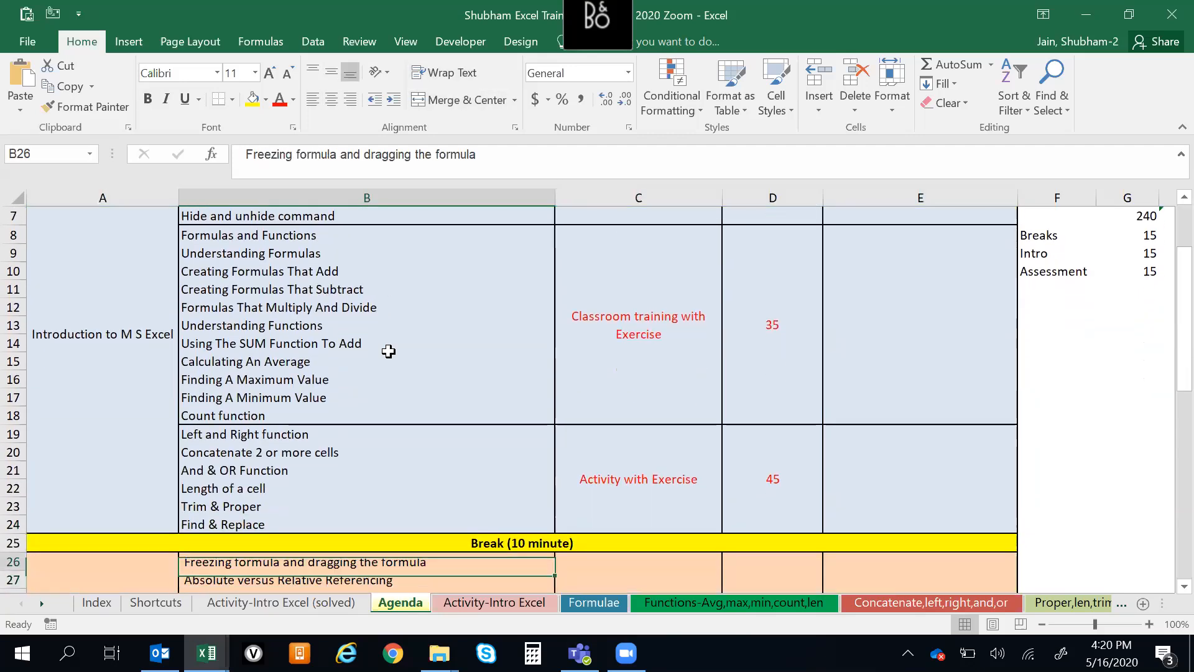
key(ctrl+Up)
key(Down)
key(Up)
key(Up)
key(Down)
key(Down)
key(Down)
key(Up)
key(Up)
key(Down)
key(Up)
key(Up)
key(Down)
key(Down)
Go to the Concatenate,left,right,and,or sheet and move to its First name header
key(Up)
key(alt+Tab)
key(alt+Tab)
key(alt+Tab)
key(Up)
key(ctrl+Page_Down)
key(ctrl+Page_Down)
key(ctrl+Page_Down)
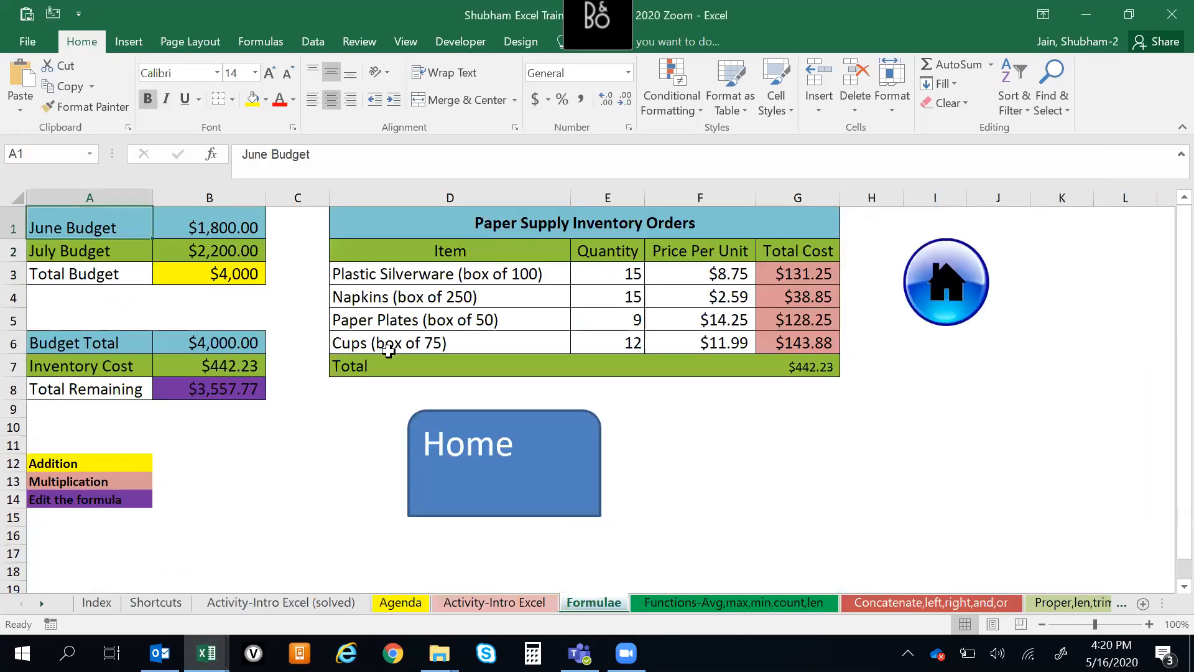
key(ctrl+Page_Down)
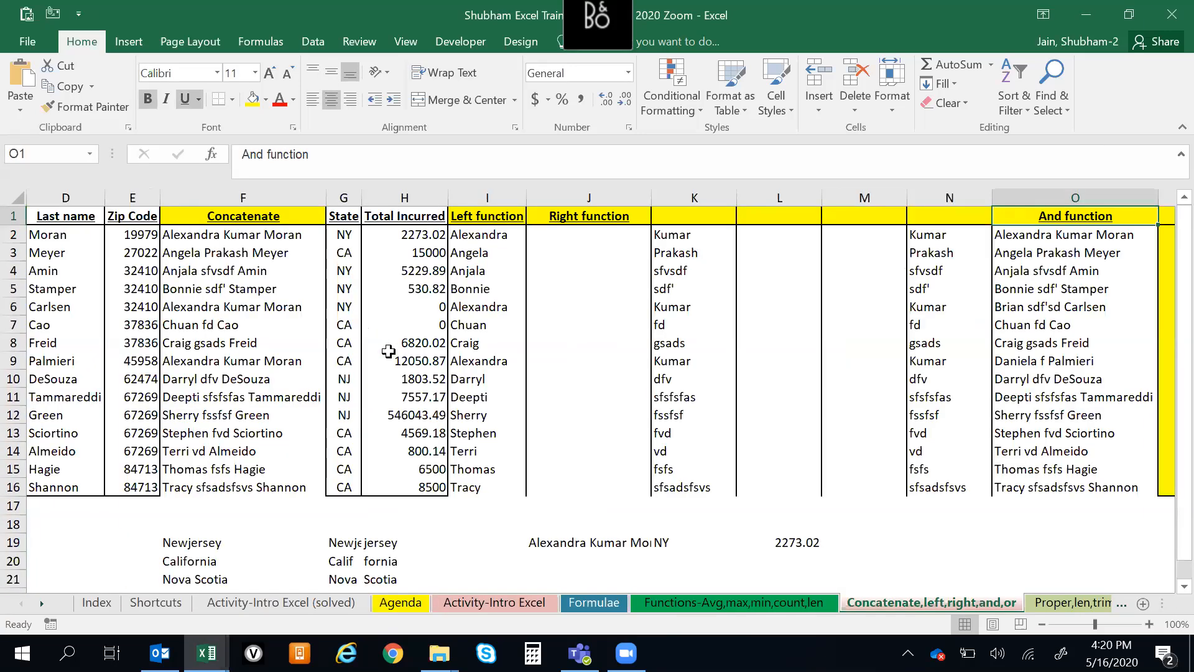
key(Left)
key(Left)
key(Left)
key(Left)
key(Left)
key(Left)
key(Left)
key(Left)
key(Left)
key(Left)
key(Left)
key(Left)
key(Left)
key(Left)
key(Right)
key(Right)
key(Right)
key(Right)
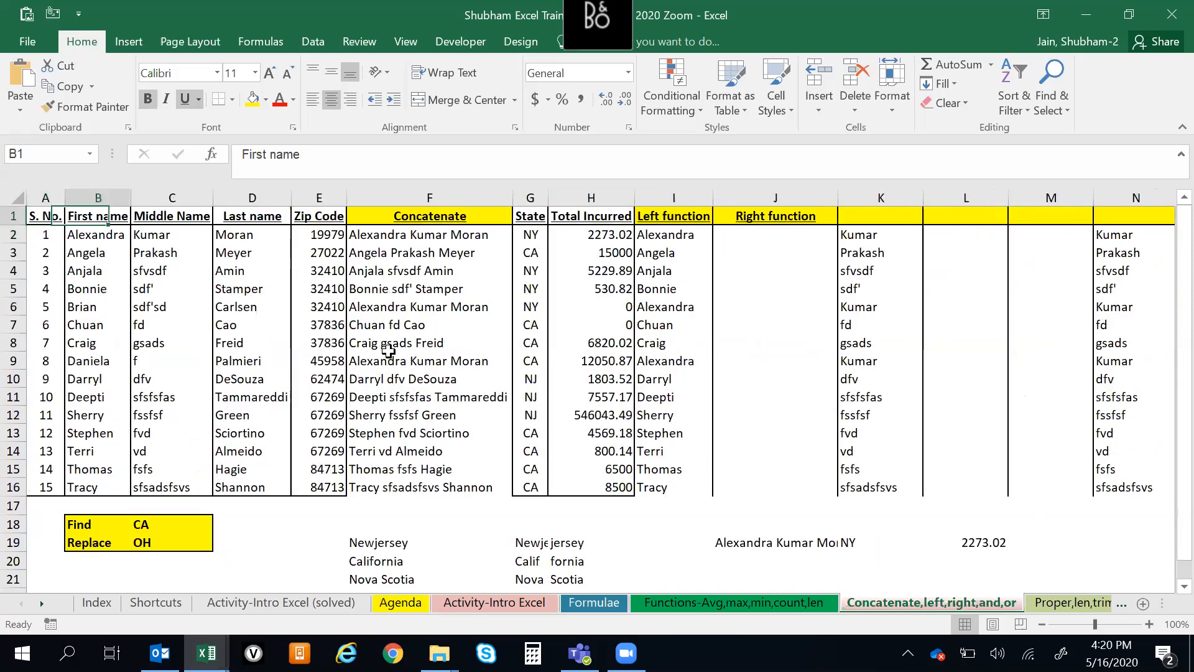
Examine the name, Zip Code and Concatenate columns, following the data down and returning to the header row
key(Down)
key(Up)
key(Right)
key(Down)
key(Up)
key(ctrl+Down)
key(Down)
key(Up)
key(ctrl+Up)
key(Down)
key(Up)
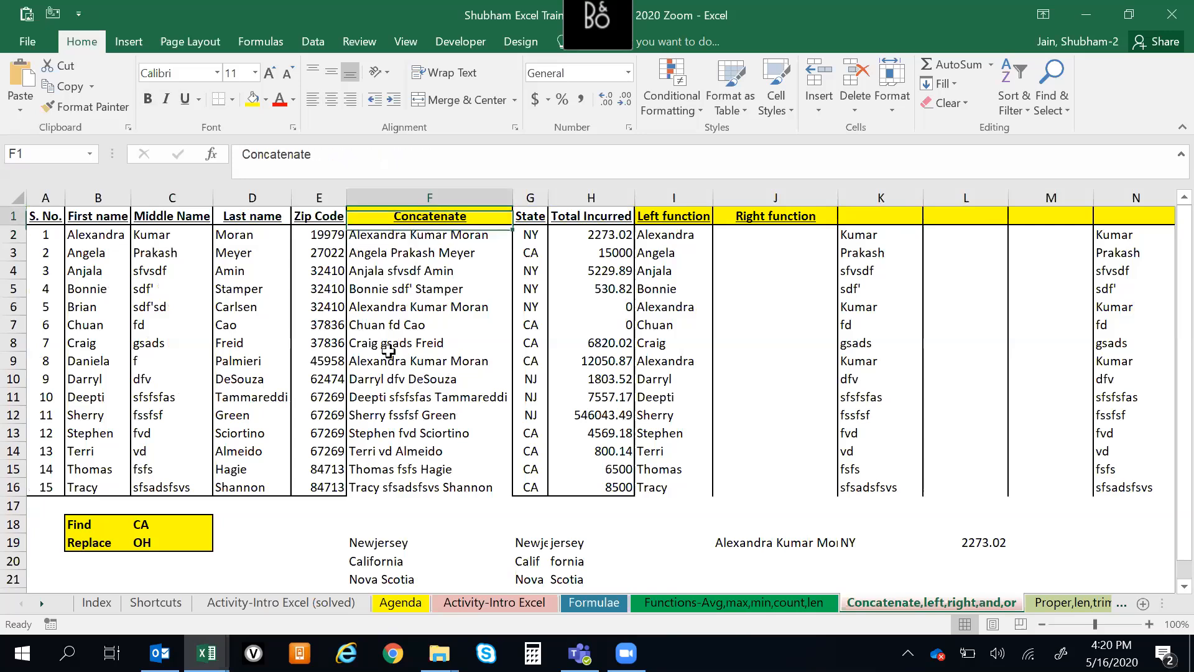
key(Left)
key(Left)
key(Left)
key(Left)
key(Left)
key(Right)
key(Right)
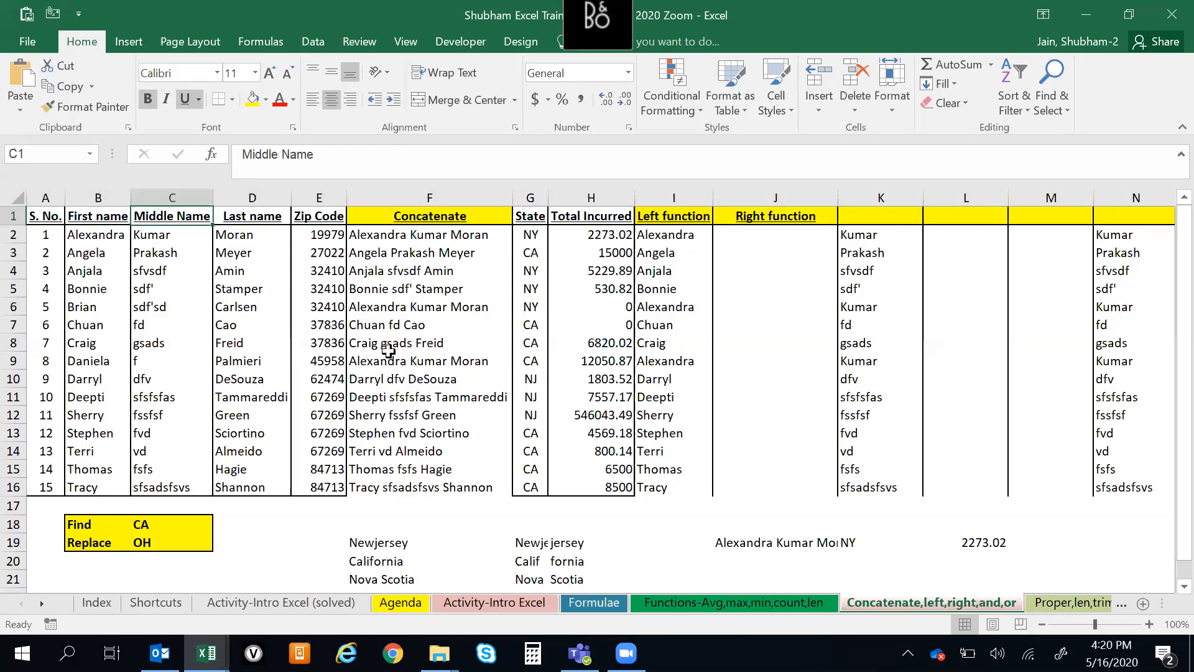
key(Right)
key(Right)
key(Right)
key(Down)
key(Up)
key(Down)
key(Up)
key(Up)
key(Down)
key(ctrl+Down)
key(Down)
key(ctrl+Up)
key(ctrl+Up)
key(Left)
key(Left)
key(Left)
key(Left)
key(Left)
key(Right)
key(Right)
key(Right)
key(Right)
key(Down)
key(Up)
key(Right)
key(Down)
key(Up)
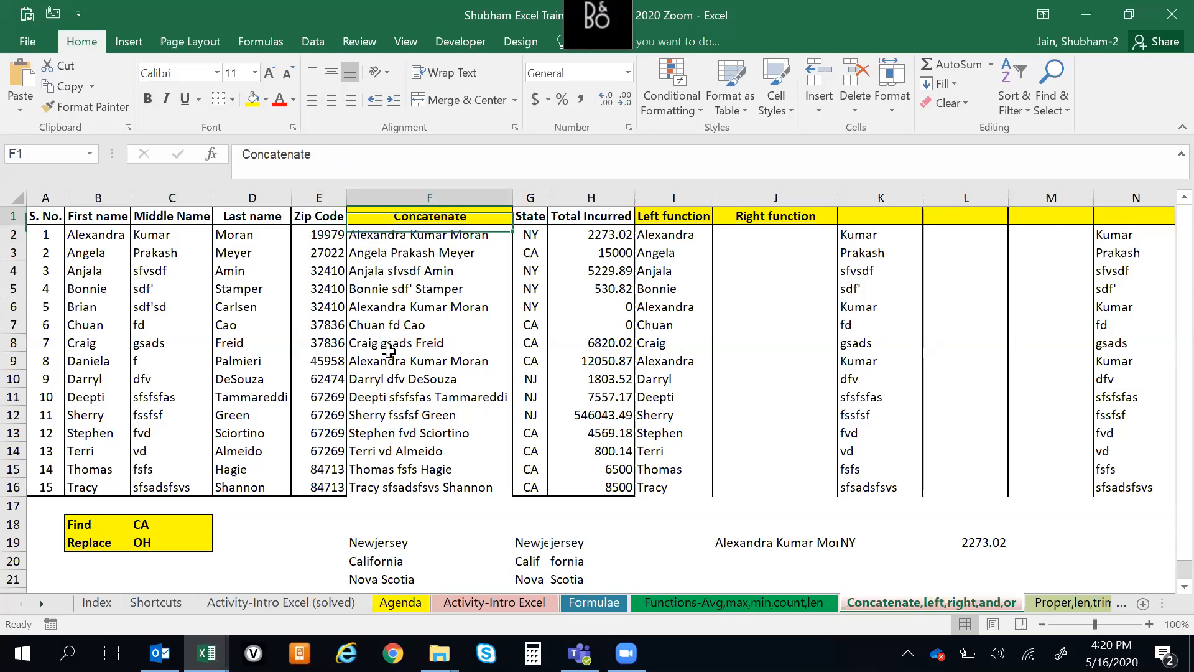
Go to the Proper,len,trim sheet and look over its header row, ending at the Roll No header
key(Right)
key(Down)
key(Up)
key(Left)
key(Left)
key(Right)
key(Right)
key(ctrl+Page_Down)
key(Down)
key(Up)
key(Right)
key(Right)
key(Right)
key(Down)
key(Up)
key(Left)
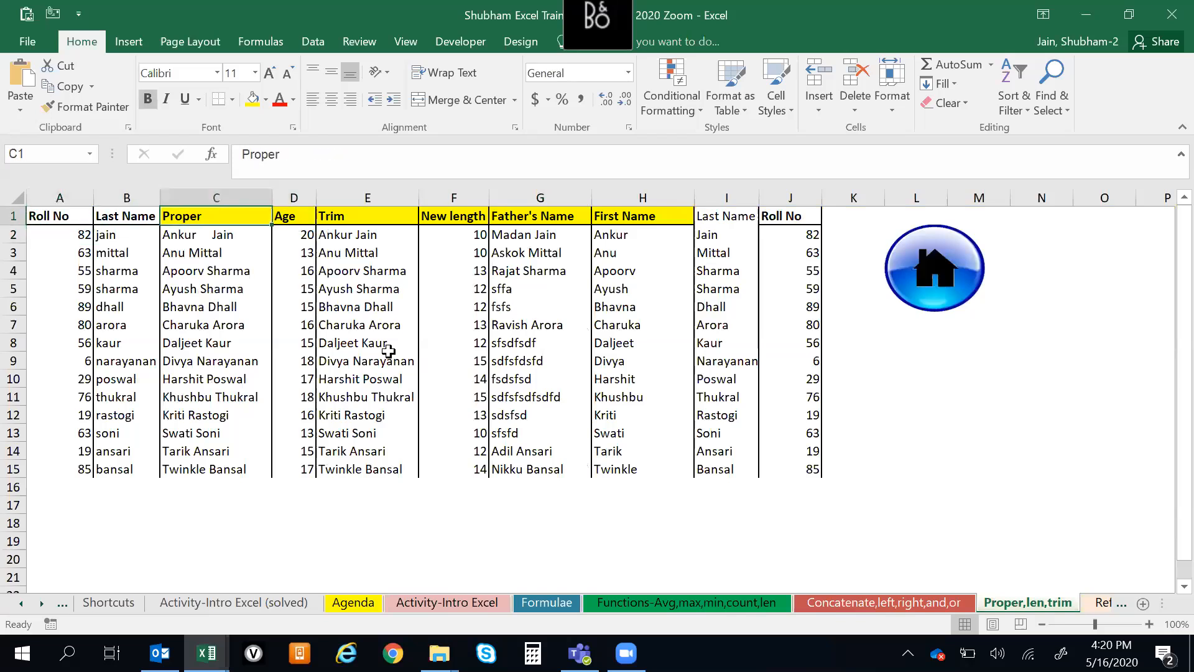
key(Left)
key(Left)
key(ctrl+shift+Right)
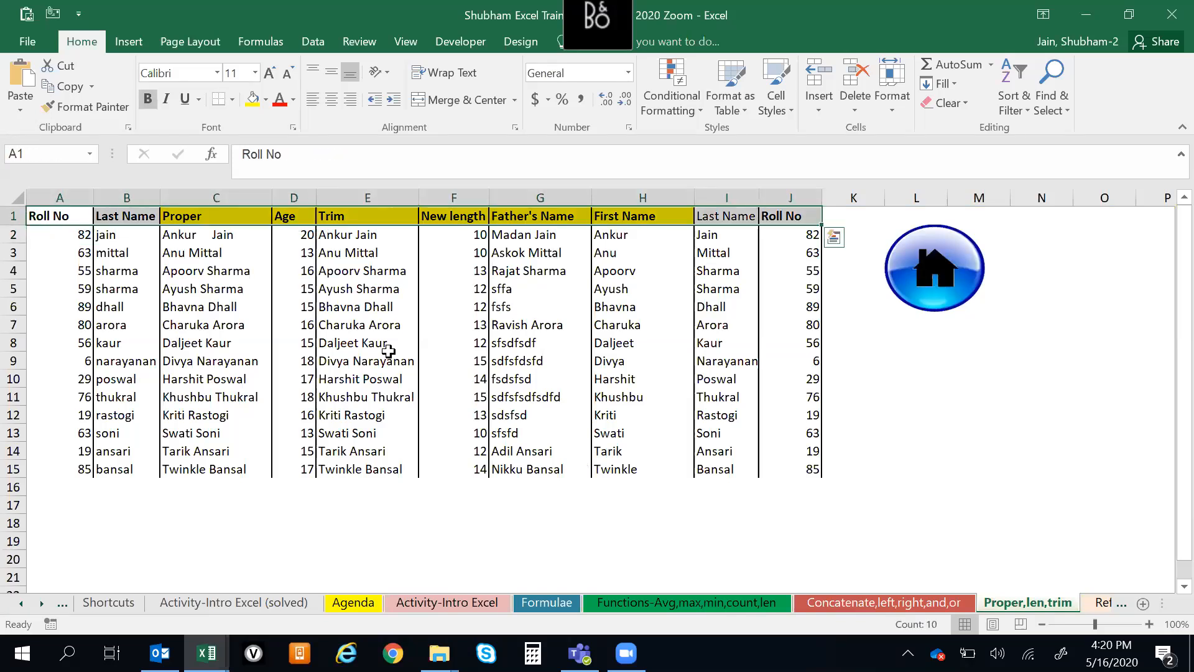
key(Down)
key(Up)
key(Down)
key(Up)
key(Down)
key(Up)
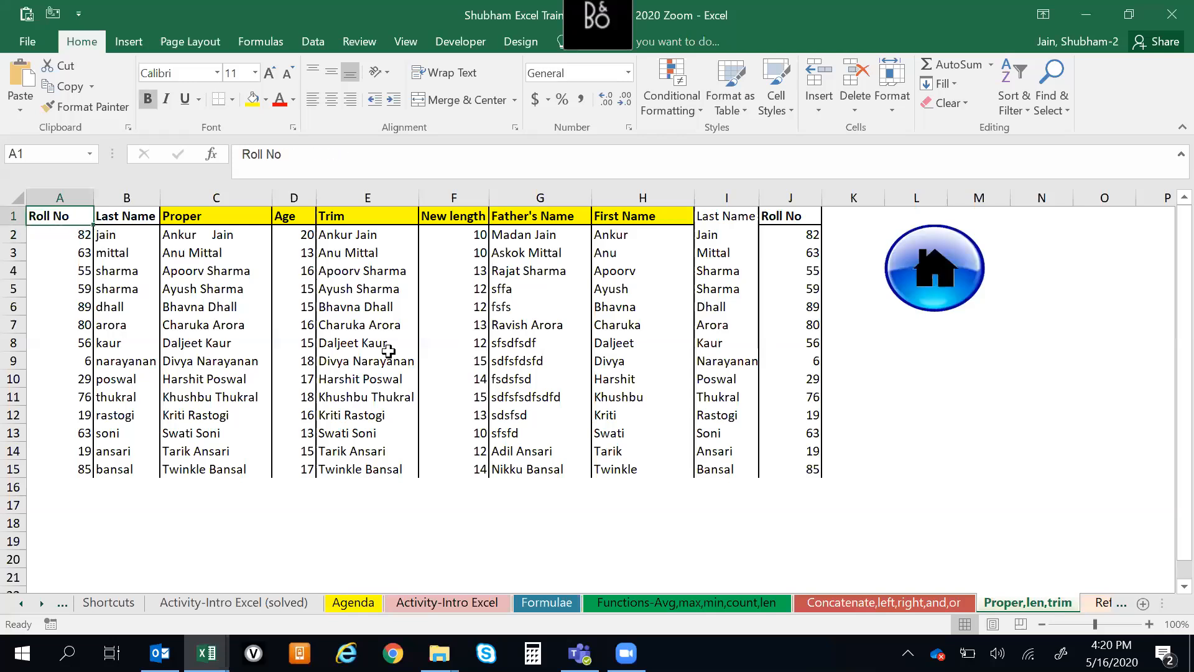
Go to the Referencing(Abs,Rltv,Freeze) sheet and look over the start of the Absolute Referencing/Freezing table
key(ctrl+Page_Down)
key(Down)
key(Up)
key(Down)
key(Down)
key(Up)
key(Down)
key(Up)
key(Down)
key(Up)
key(Down)
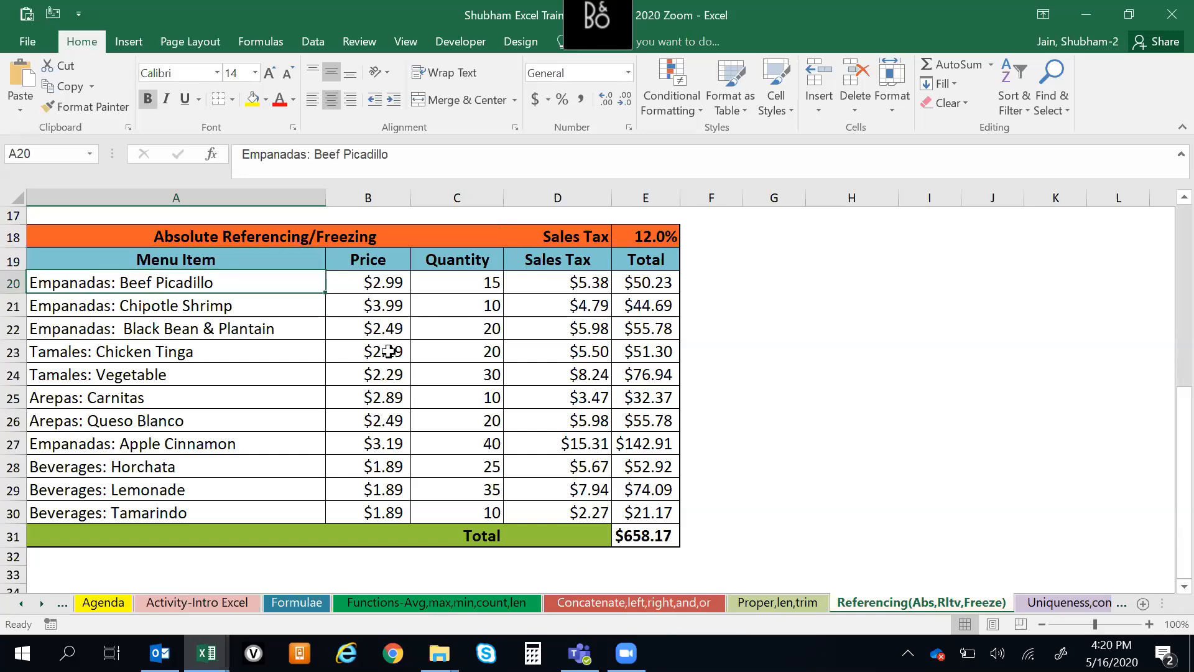
Copy the whole Absolute Referencing/Freezing table, A18:E31, from its title row to the Total row
key(Up)
key(Up)
key(shift+Right)
key(shift+Right)
key(ctrl+shift+Down)
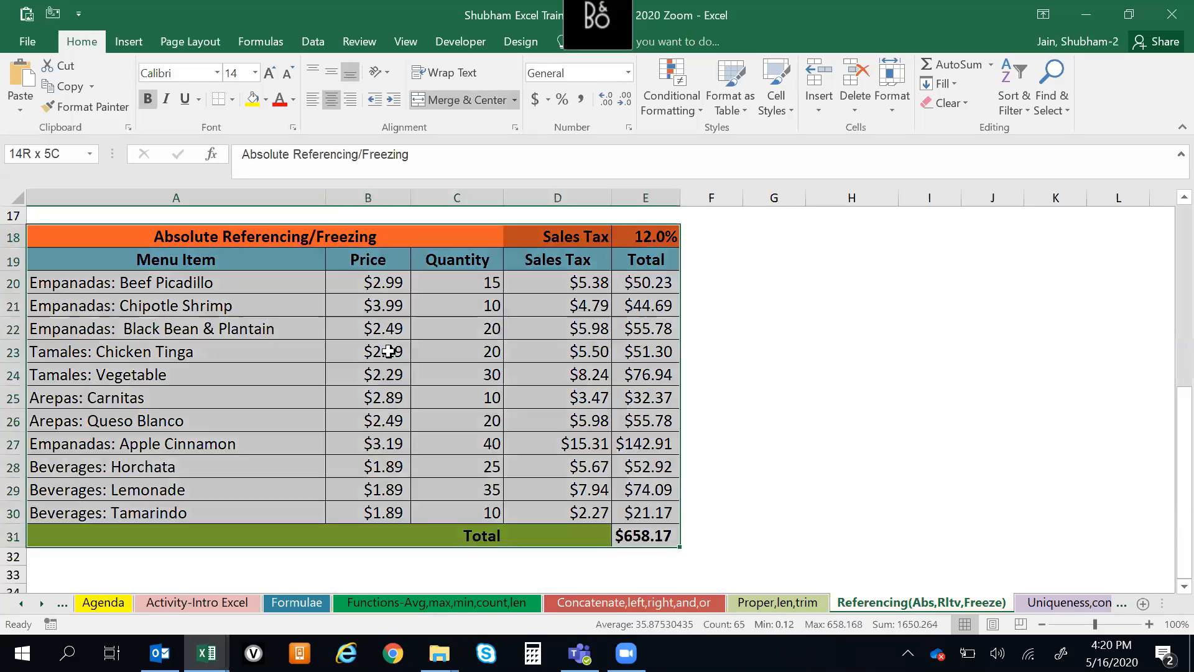
key(ctrl+c)
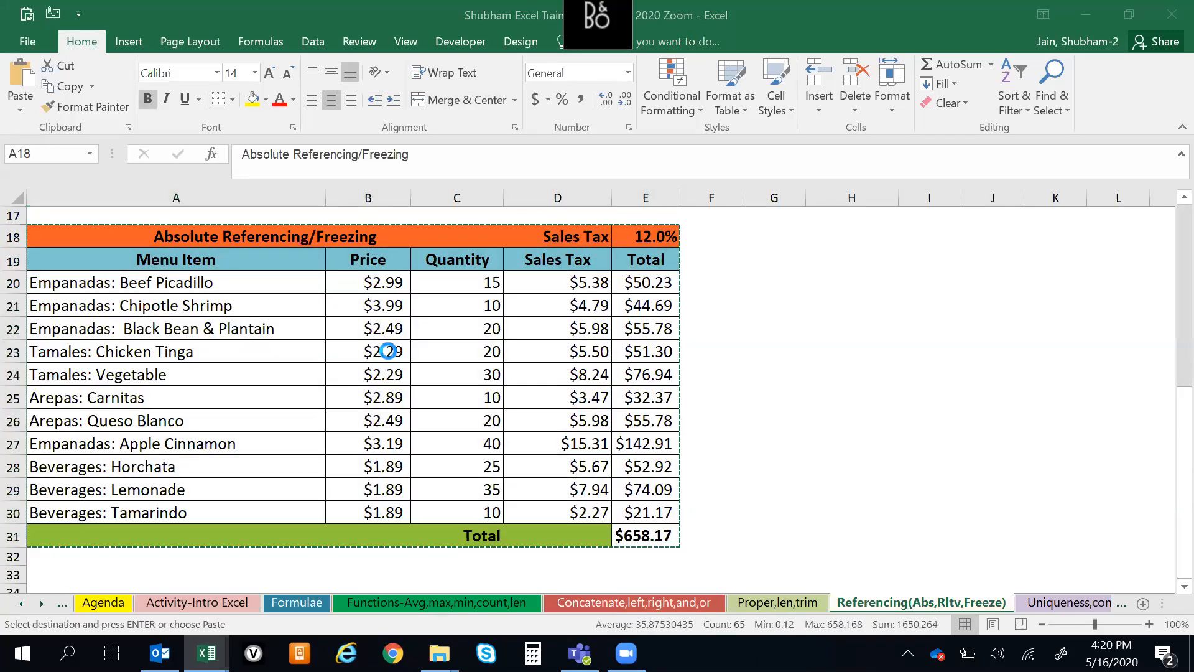
Paste the copied Absolute Referencing/Freezing table into a new workbook and autofit its column widths
key(ctrl+n)
key(ctrl+v)
key(alt+h)
key(o)
key(i)
key(Down)
key(Up)
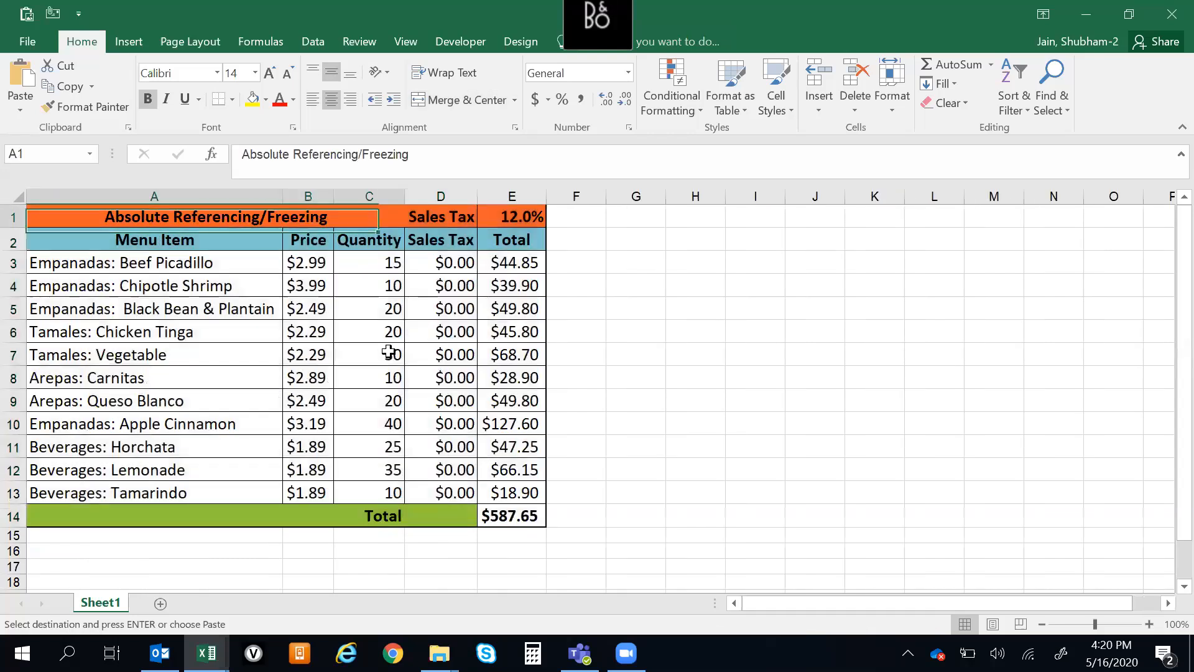
Inspect the Sales Tax formula in D3 of the pasted table and its cell references
key(Right)
key(Right)
key(Down)
key(Left)
key(Down)
key(F2)
key(Escape)
key(F2)
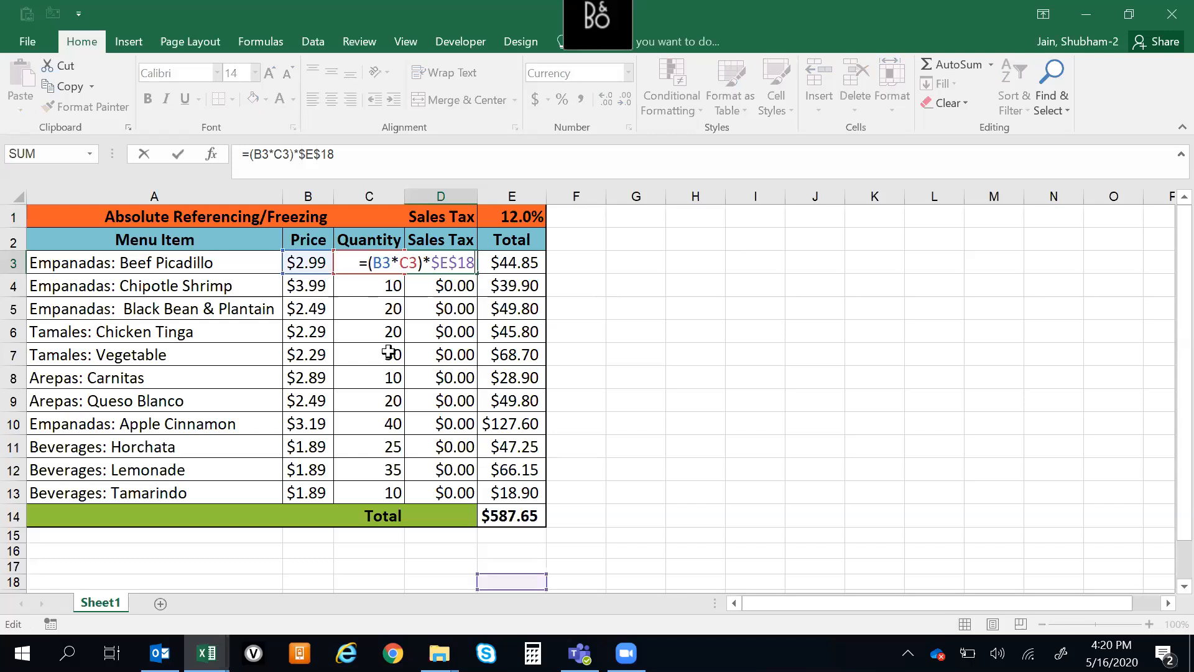
key(Escape)
Switch to the training workbook and inspect the original Sales Tax formula in D20 for comparison
key(alt+Tab)
key(Down)
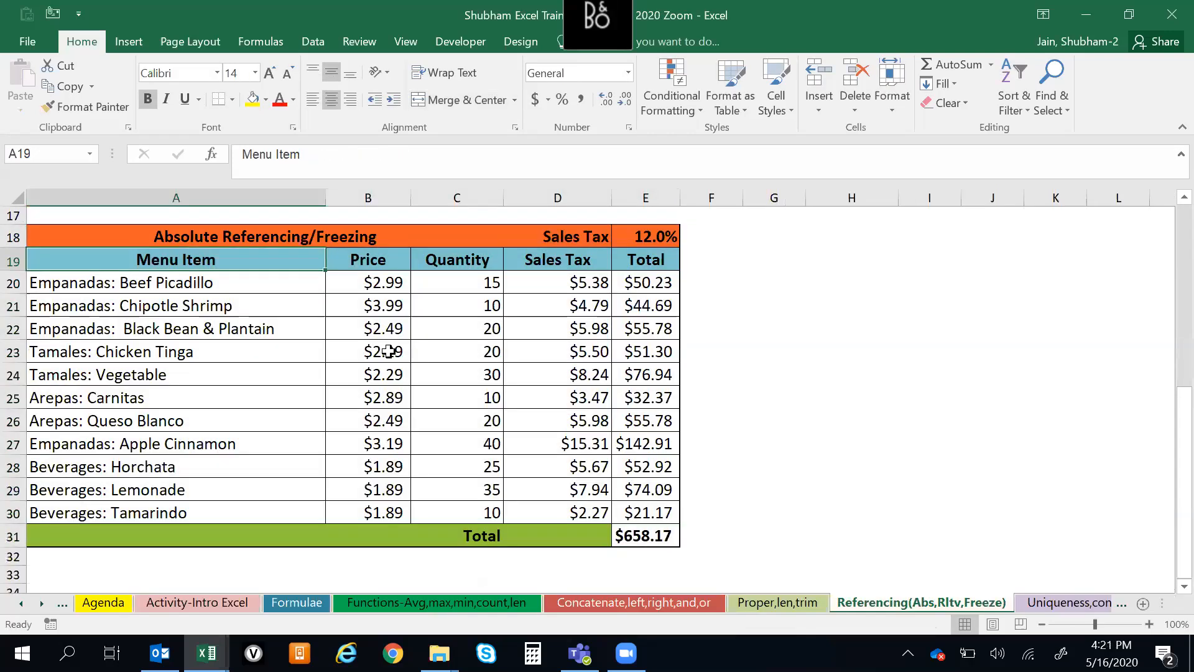
key(Right)
key(Down)
key(Right)
key(Right)
key(F2)
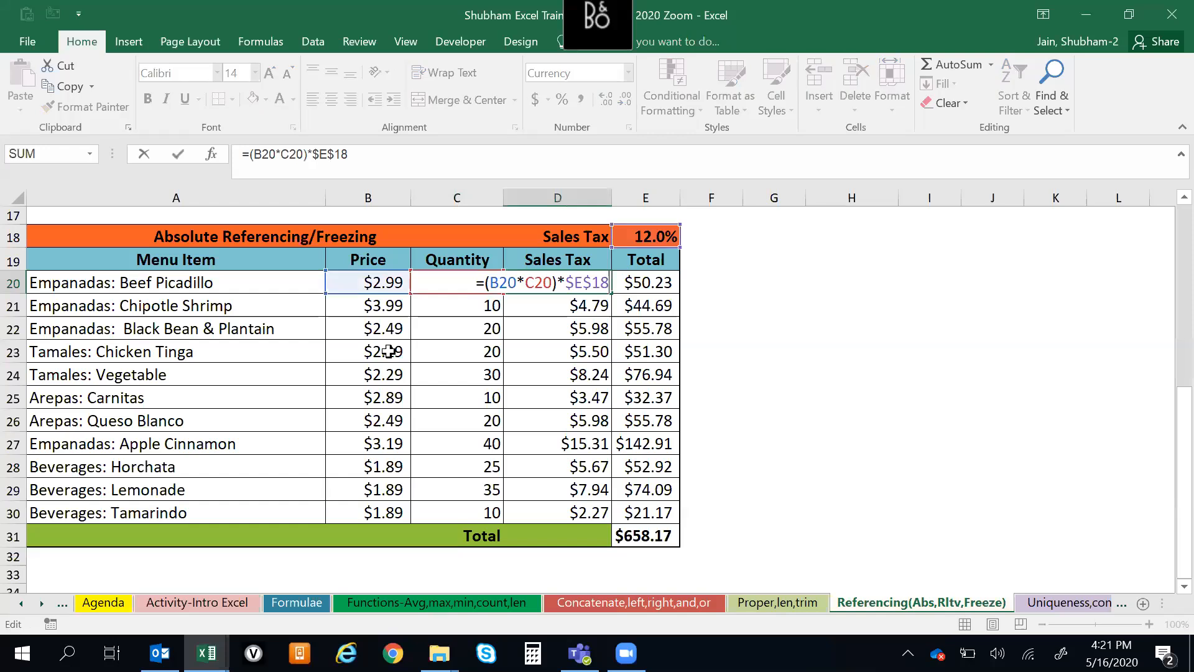
key(Return)
key(Up)
key(Up)
key(Up)
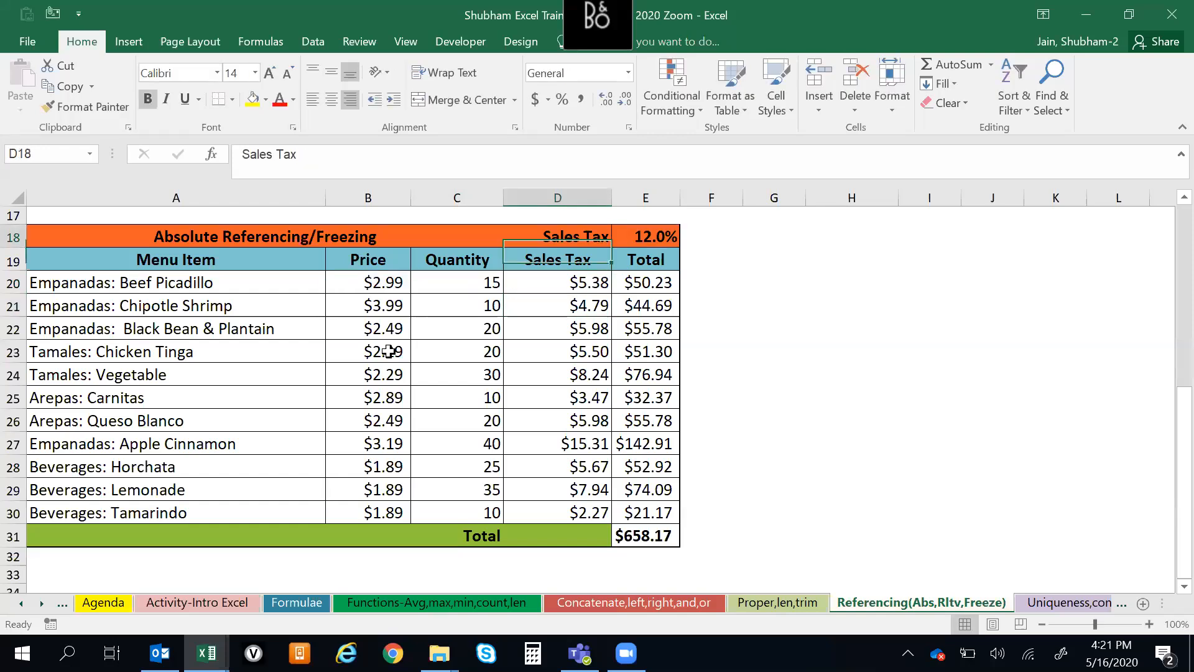
Copy the Sales Tax amounts for all menu items in the training workbook, starting at D20
key(alt+Tab)
key(Up)
key(alt+Tab)
key(Down)
key(Down)
key(ctrl+shift+Down)
key(shift+Up)
key(ctrl+q)
key(shift+Down)
key(ctrl+c)
Paste the copied amounts as values into the new workbook's Sales Tax column, starting at D3
key(alt+Tab)
key(ctrl+alt+v)
key(v)
key(Return)
key(Escape)
key(Right)
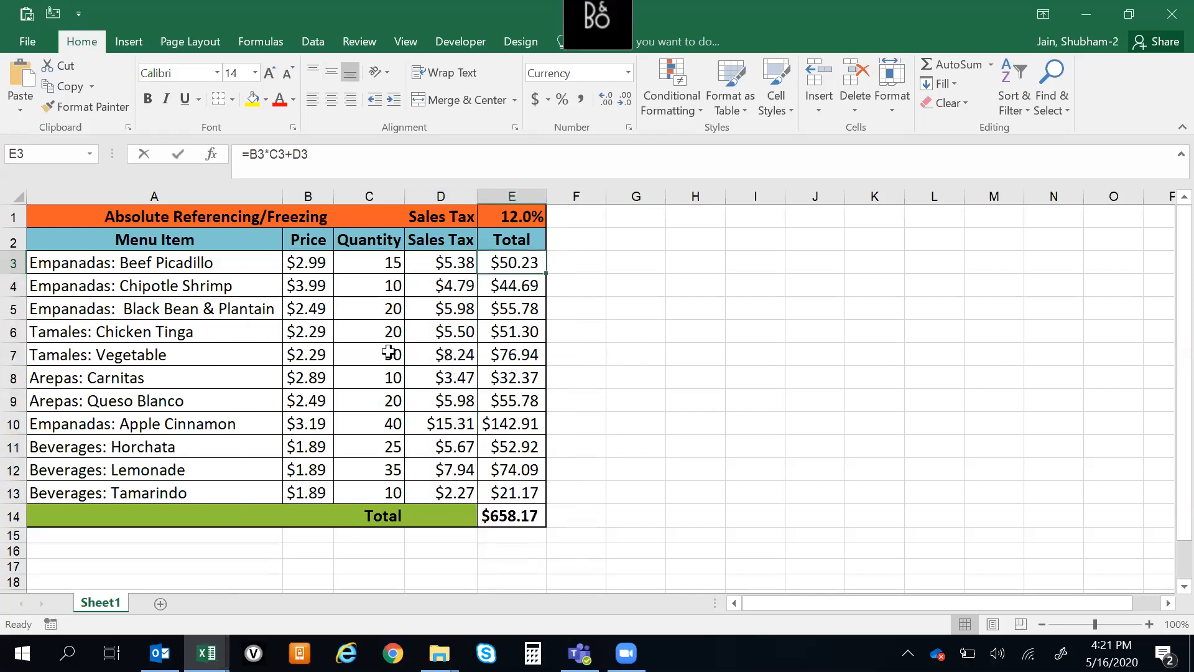
Look over the first data rows, headers and title of the pasted table, ending at the Menu Item header
key(Left)
key(Left)
key(Left)
key(Left)
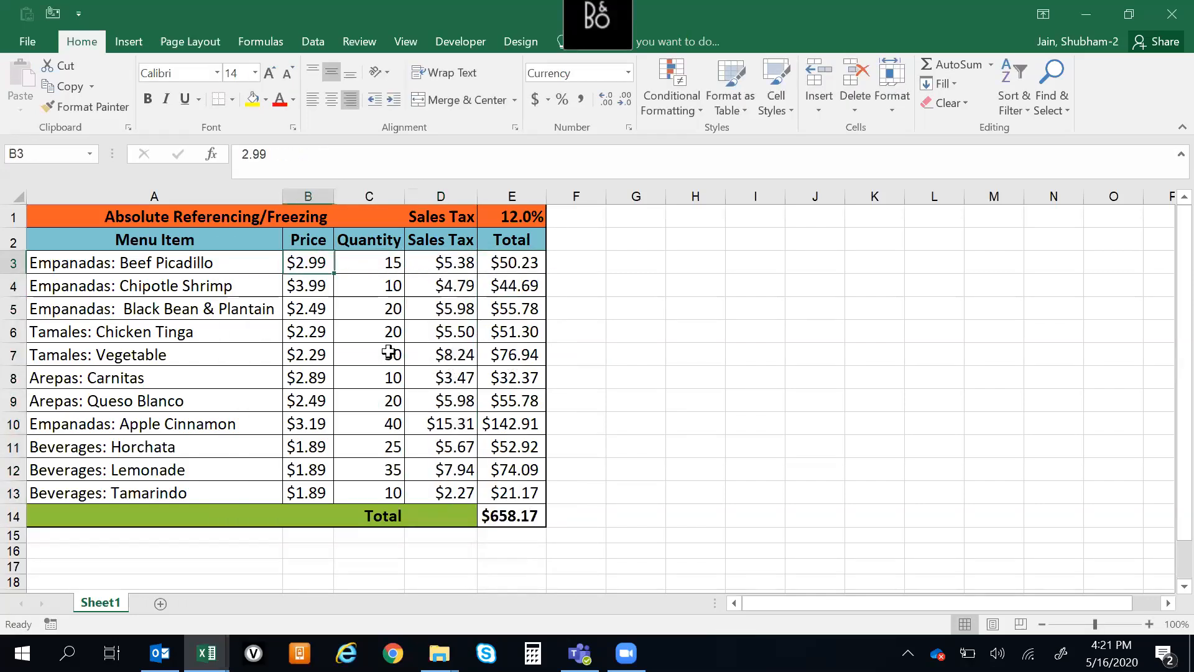
key(Up)
key(Up)
key(Down)
key(Down)
key(Up)
key(Up)
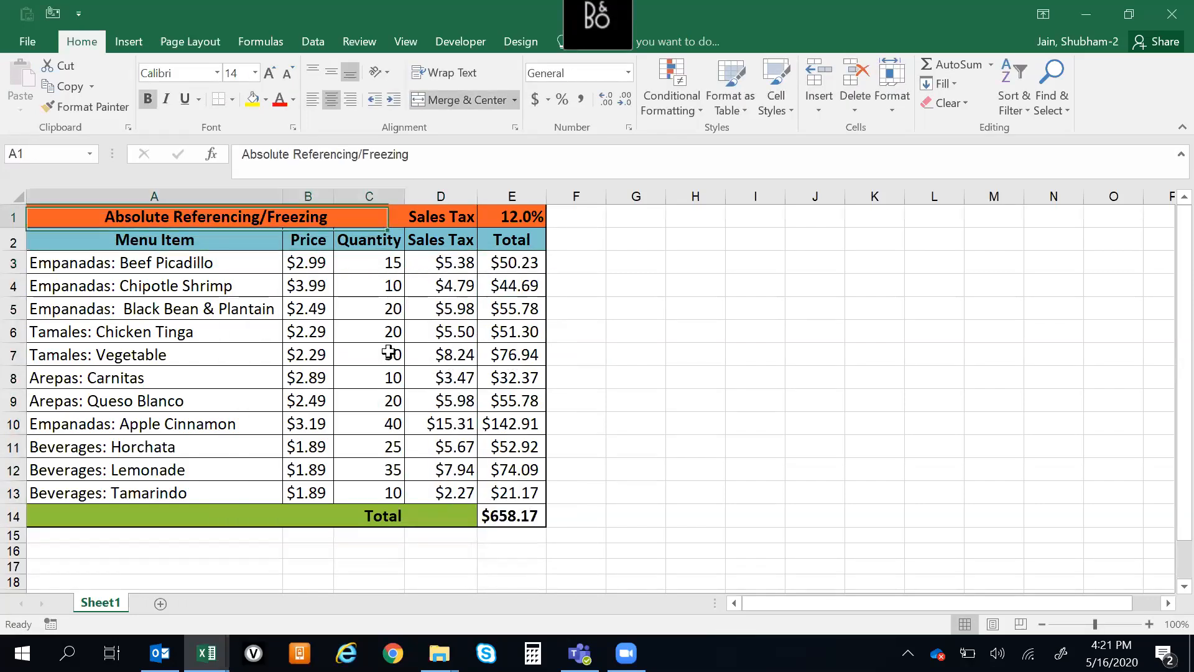
key(Down)
key(Down)
Examine the column headers across to Sales Tax and the first entries in the Menu Item column
key(Down)
key(Up)
key(Up)
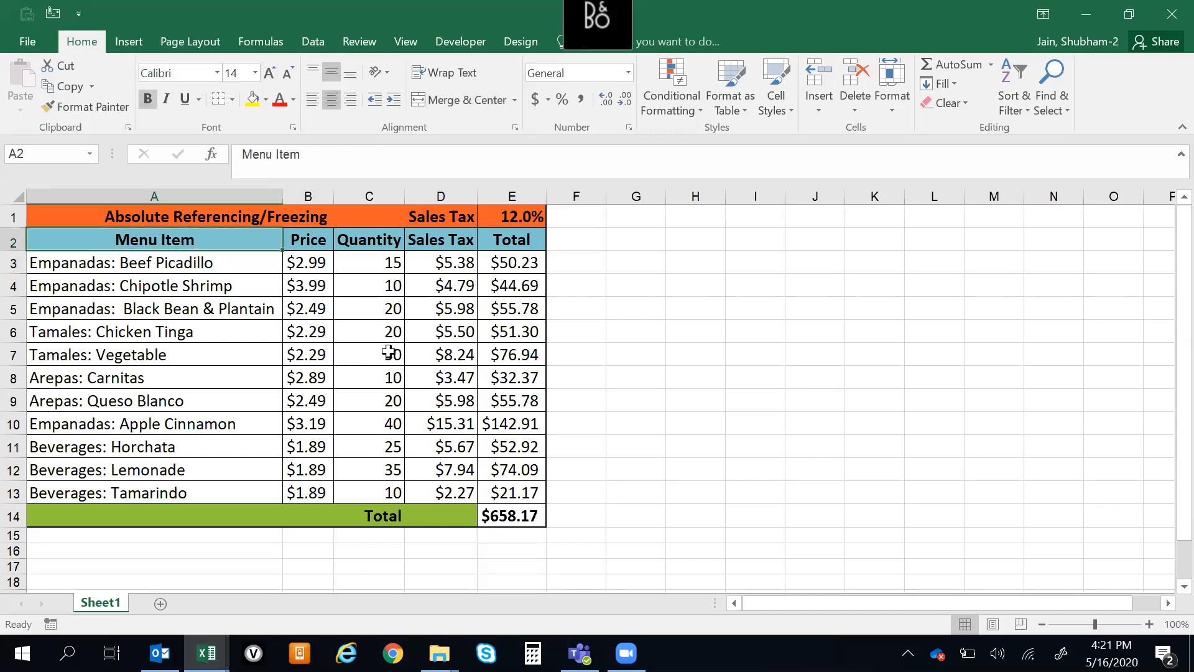
key(Right)
key(Right)
key(Right)
key(Right)
key(Right)
key(Left)
key(Left)
key(Left)
key(Left)
key(Left)
key(Down)
key(Down)
key(Down)
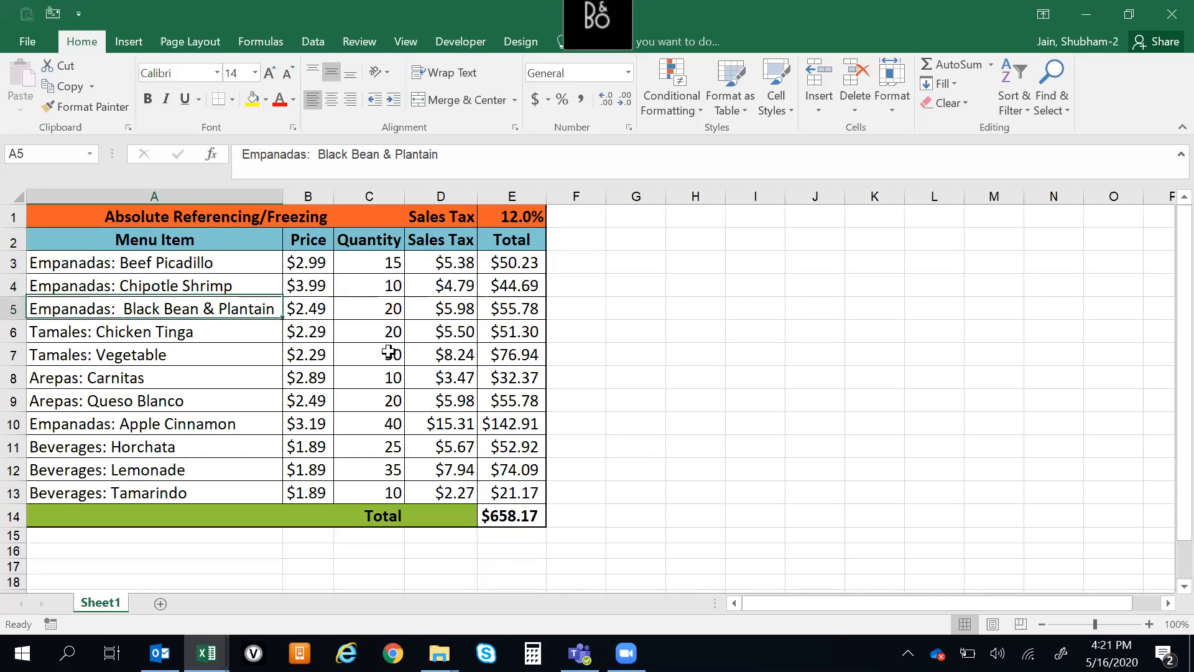
key(Up)
key(Right)
key(Right)
key(Right)
key(Right)
key(Right)
key(Right)
key(Right)
key(Right)
key(Right)
key(Right)
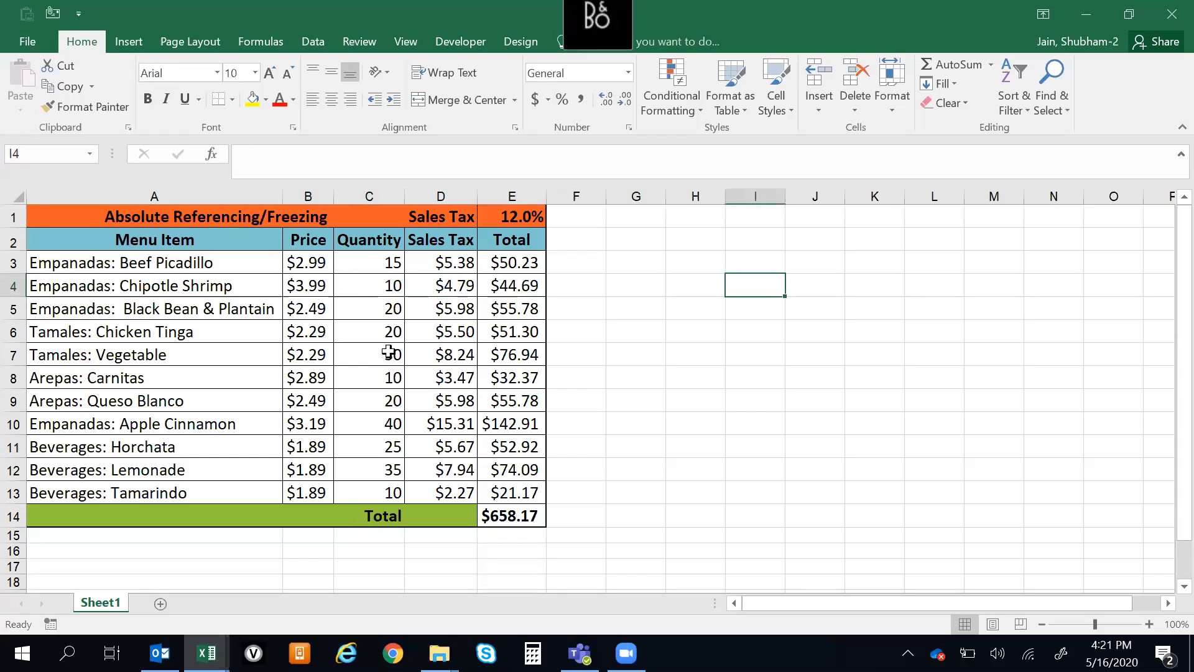
key(Left)
key(Left)
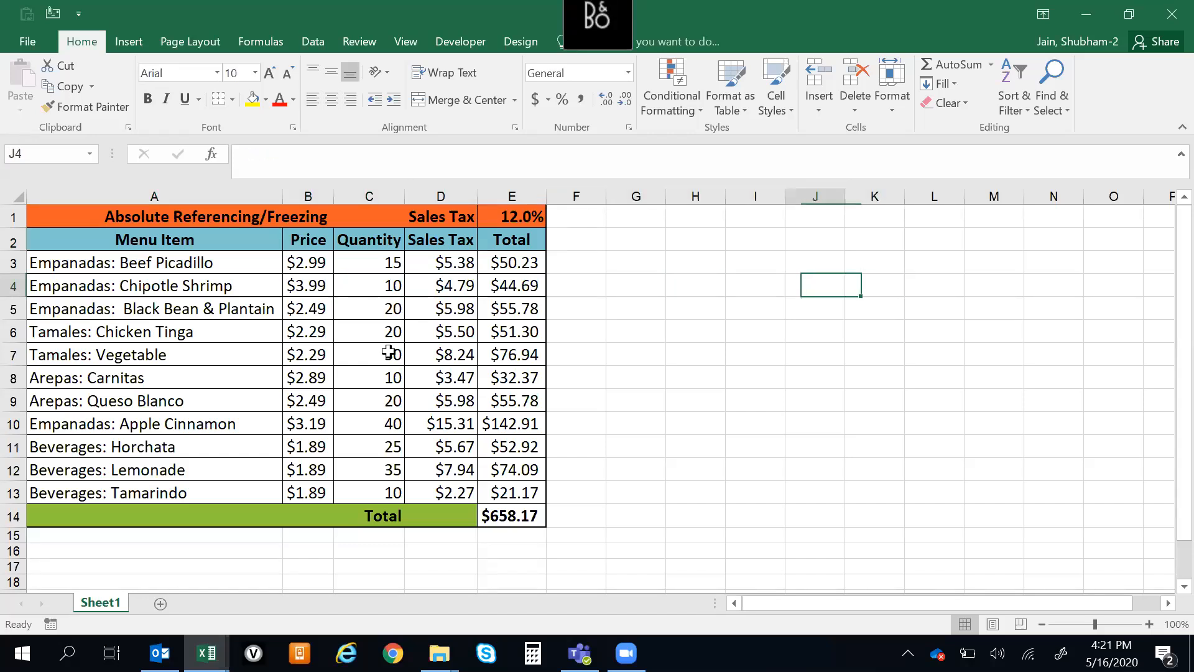
key(Up)
key(Up)
key(Up)
key(Down)
key(Down)
key(Down)
key(Down)
key(Down)
key(Down)
key(Down)
Illustrate vertical and horizontal layouts by selecting blank cells down column G, along row 1 and across G3:O9
drag(640, 267, 642, 401)
drag(722, 219, 1017, 221)
drag(636, 271, 1113, 401)
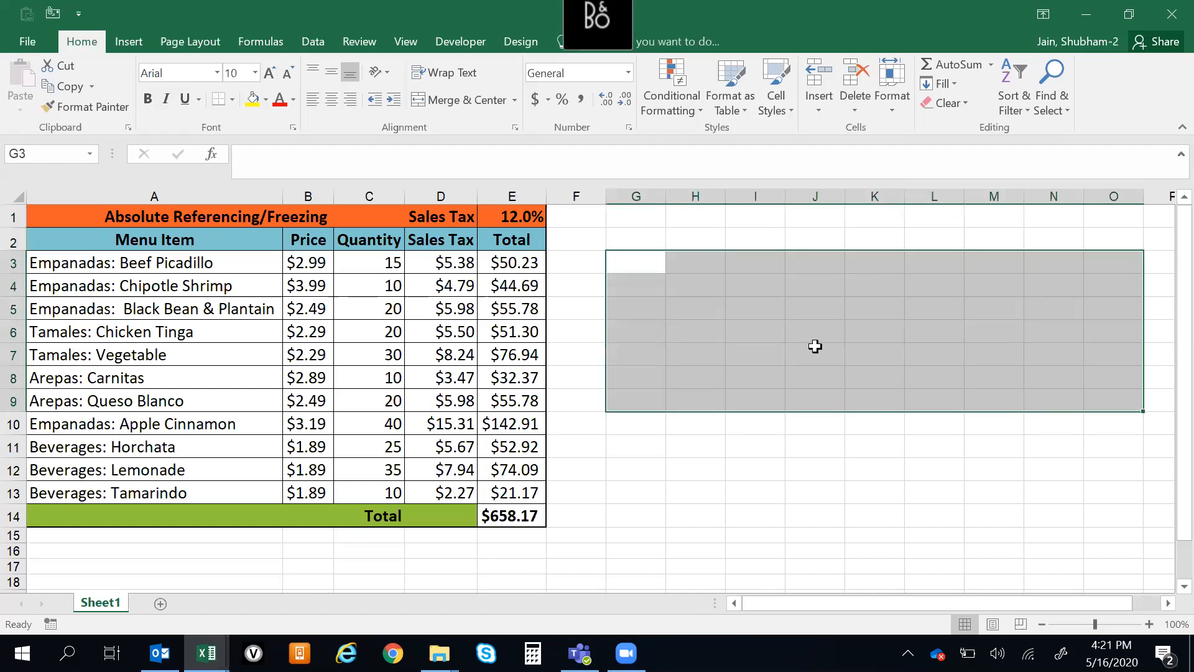
click(815, 346)
click(699, 266)
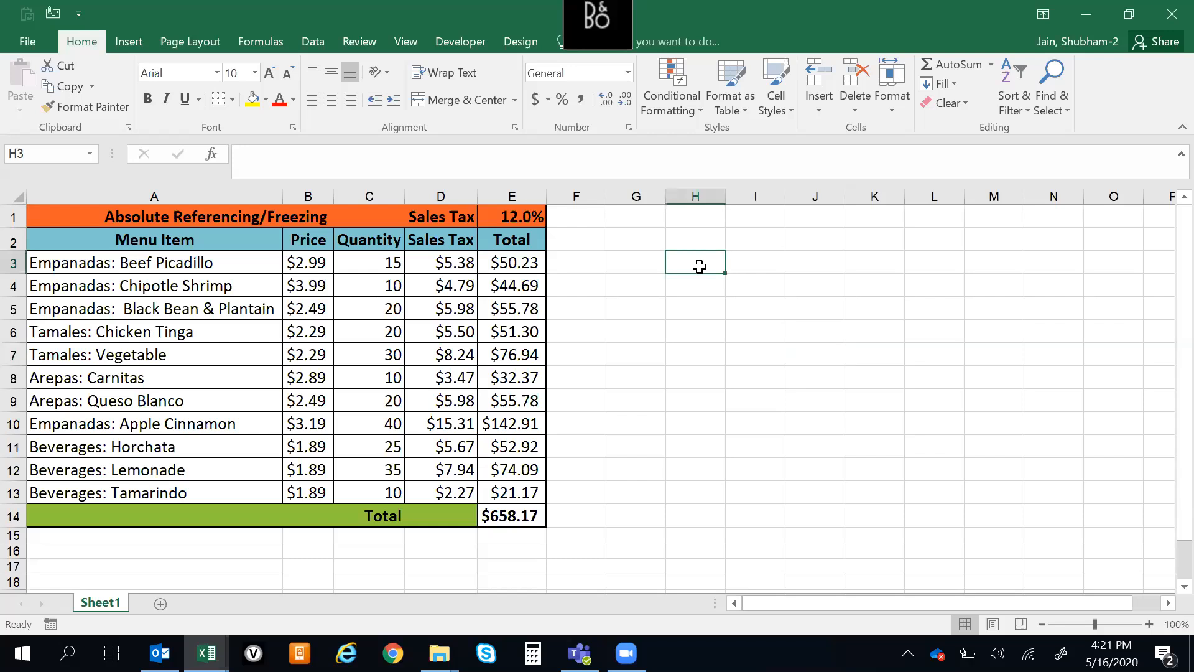
Copy the menu item Tamales: Vegetable from A7 into I3 as a lookup value
key(Left)
key(Left)
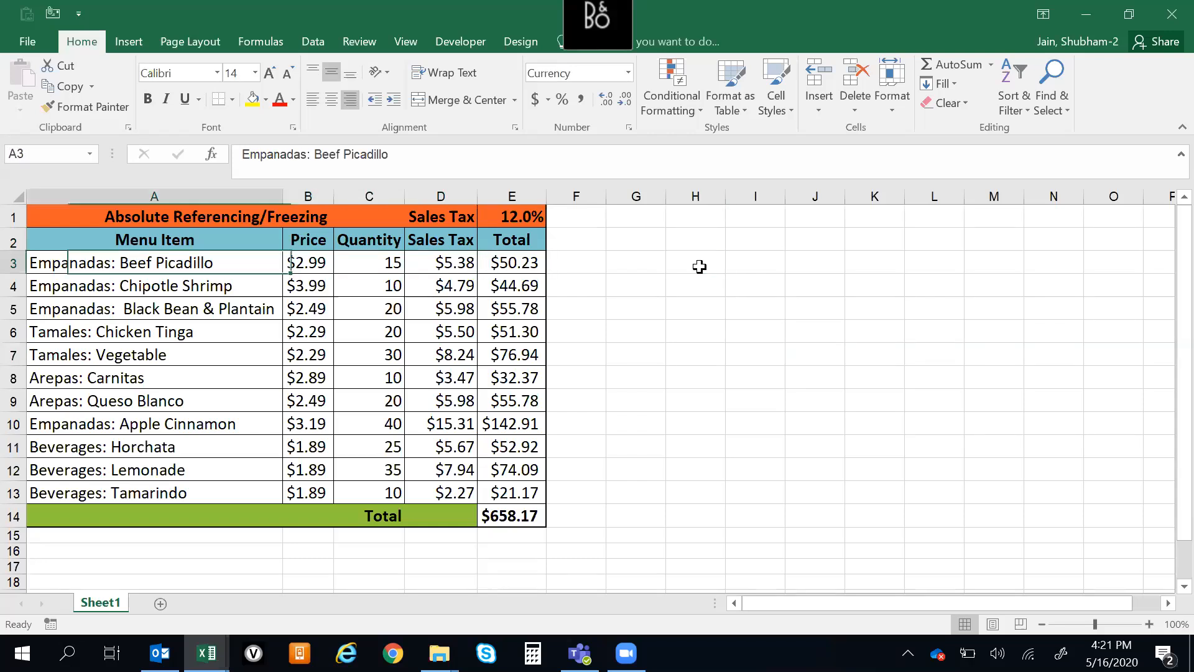
key(Down)
key(Down)
key(Down)
key(Down)
key(Up)
key(Down)
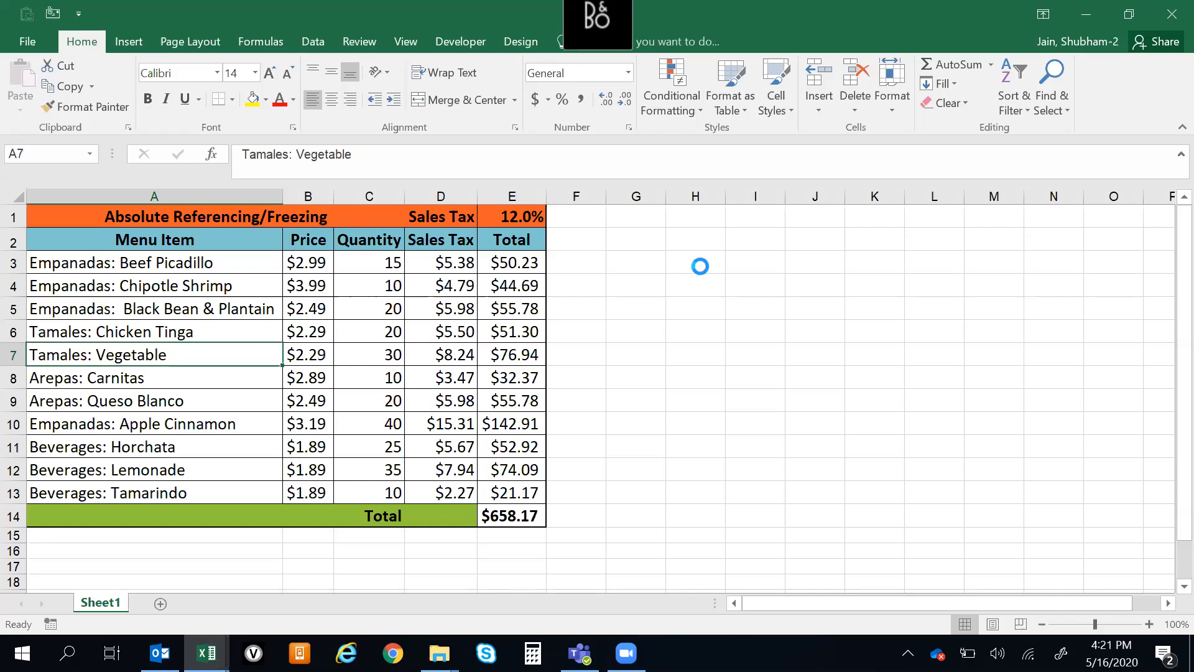
key(ctrl+c)
click(738, 262)
key(ctrl+v)
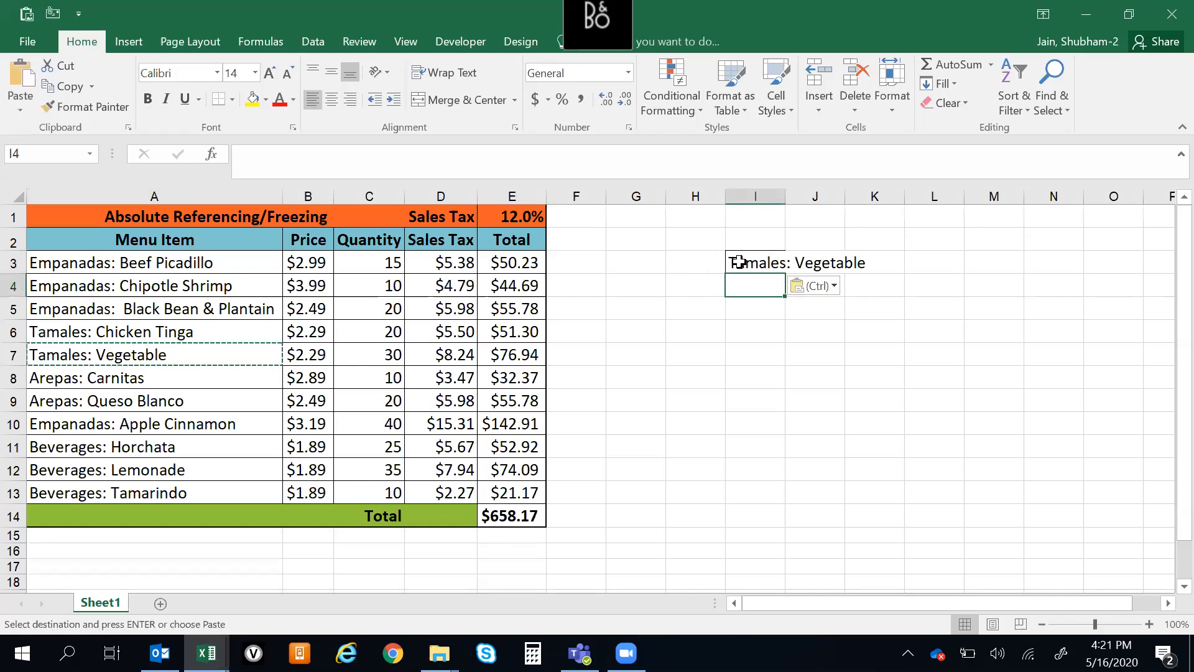
key(Escape)
click(766, 307)
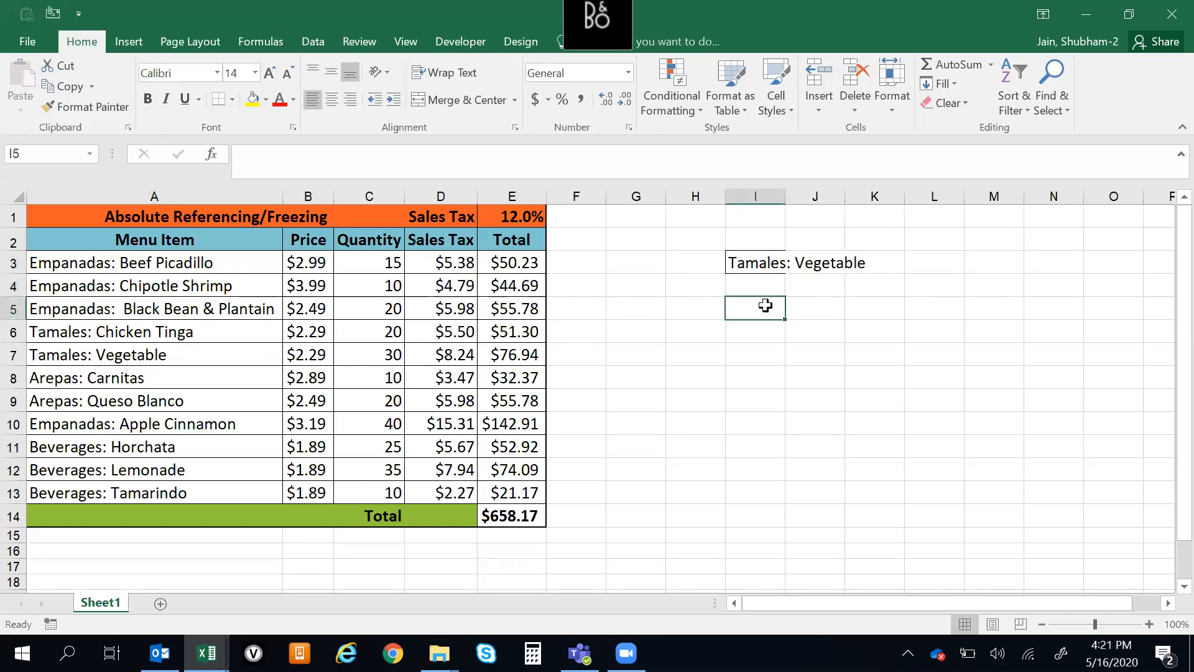
Try starting an HLOOKUP formula in L3, beside the copied menu item
click(754, 267)
key(Right)
key(Right)
key(Left)
key(Left)
key(Right)
key(Right)
key(Right)
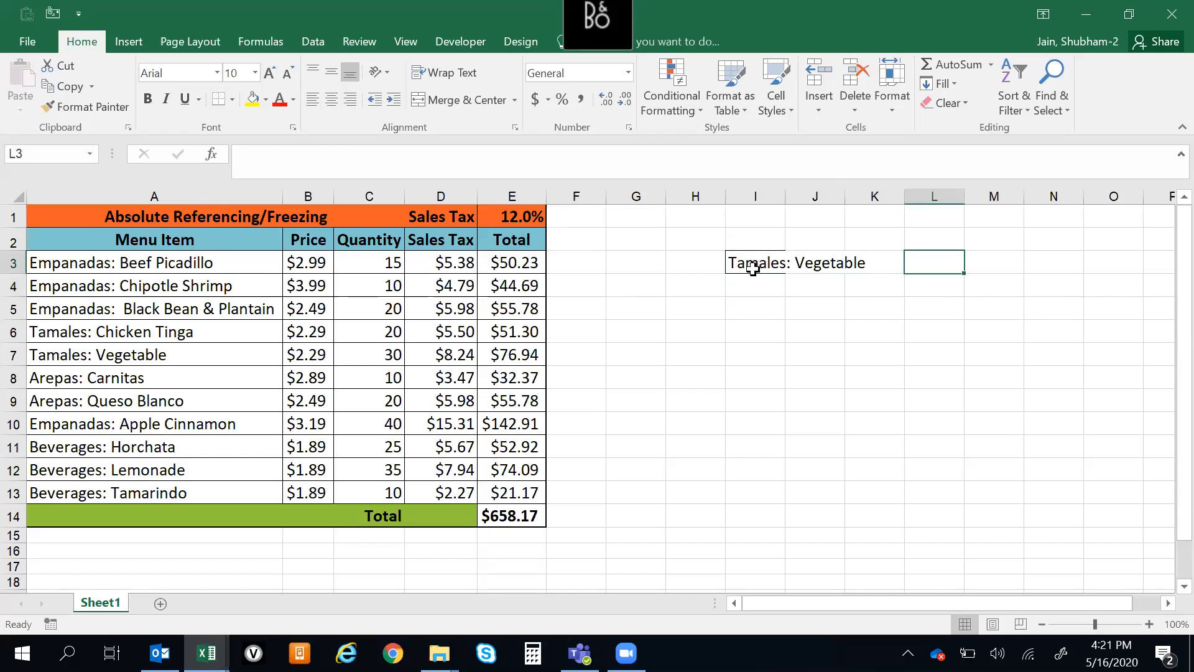
text(=HLO)
key(Tab)
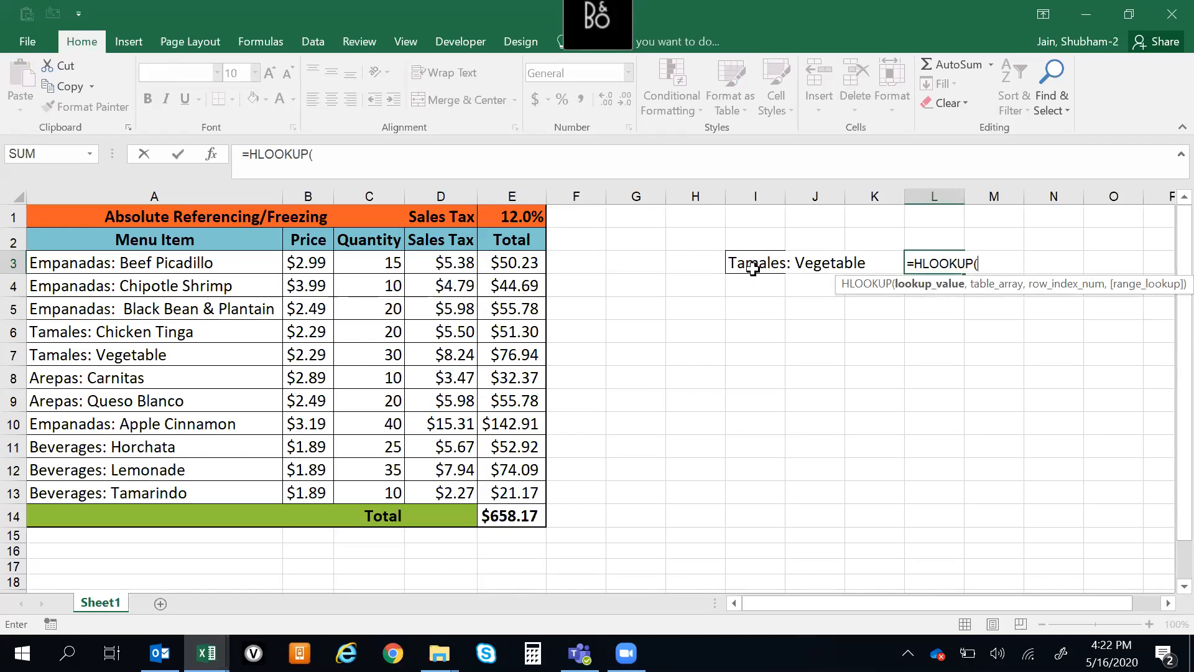
key(Escape)
Clear the copied menu item from I3
key(Left)
key(Left)
key(Left)
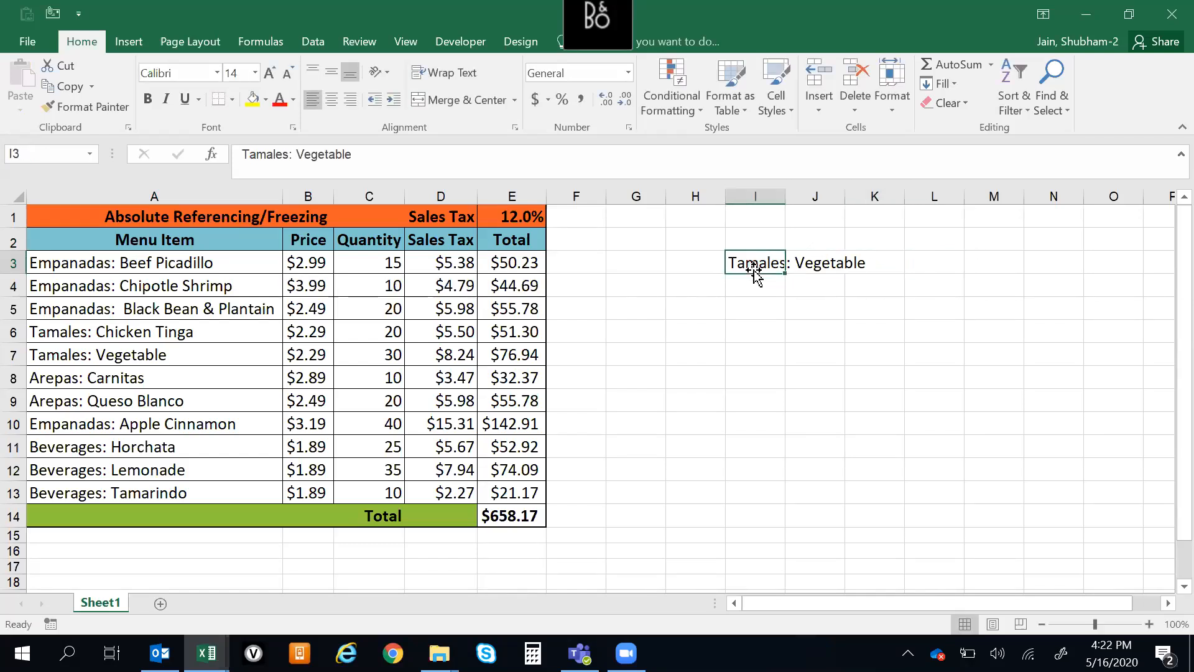
key(Delete)
Copy the table from its header row through the last menu item, A2:E13, leaving out the Total row
key(Left)
key(Left)
key(Left)
key(Left)
key(Left)
key(Left)
key(Left)
key(Left)
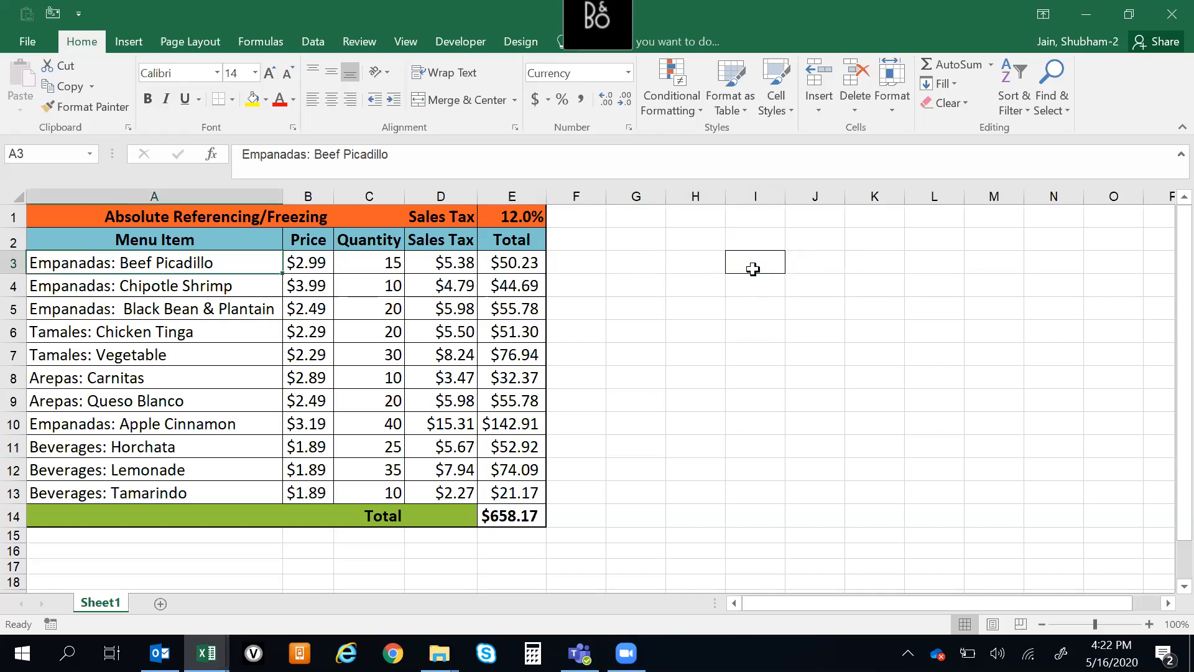
key(Up)
key(ctrl+shift+Right)
key(ctrl+shift+Down)
key(shift+Up)
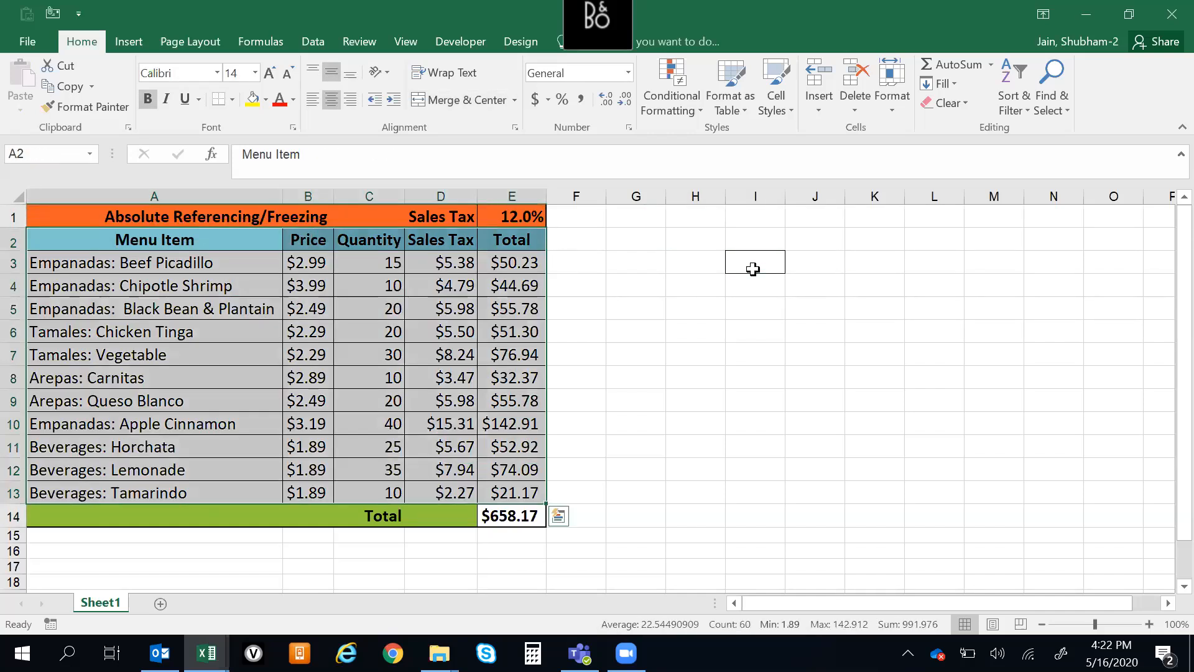
key(ctrl+c)
Paste the copied range at G2 as transposed values, so the menu items run horizontally
key(ctrl+Right)
key(Right)
key(Right)
key(ctrl+alt+v)
key(v)
key(e)
key(Return)
key(Down)
key(Up)
Autofit the column widths of the whole sheet to show the transposed menu item names in full
key(ctrl+a)
key(ctrl+a)
key(alt)
key(h)
key(o)
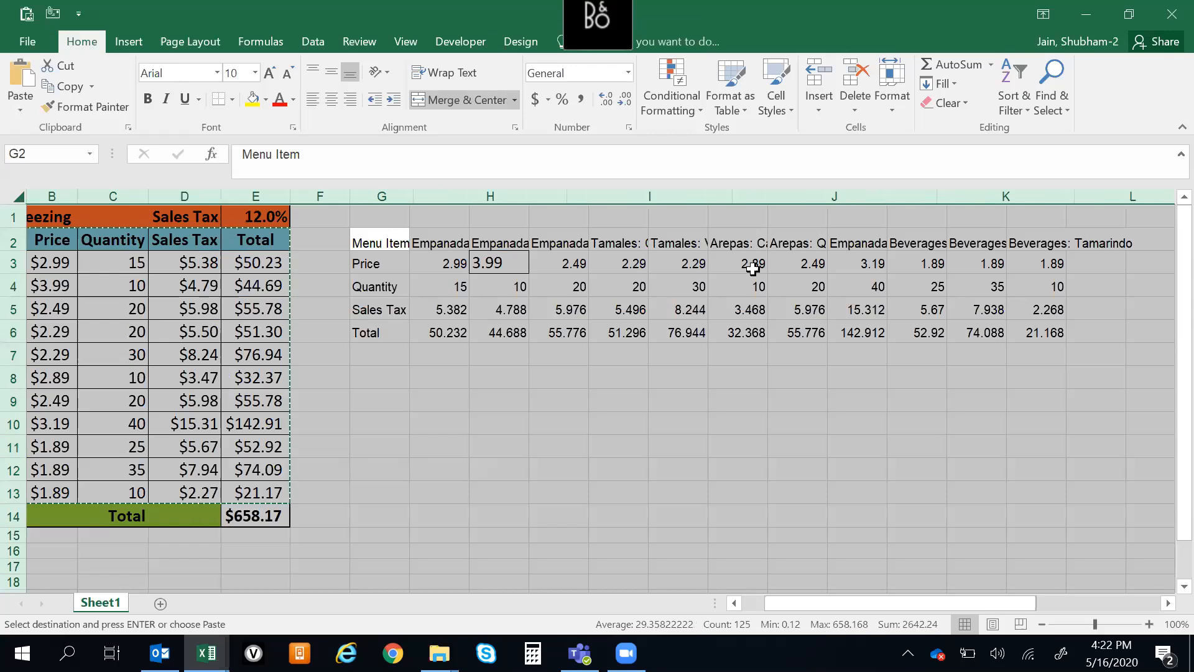
key(i)
Examine the menu item headers and prices at the start of the transposed table, ending at H3
key(Down)
key(Up)
key(Right)
key(Right)
key(Right)
key(Down)
key(Up)
key(Left)
key(Left)
key(Down)
key(Up)
key(Right)
key(Left)
key(Down)
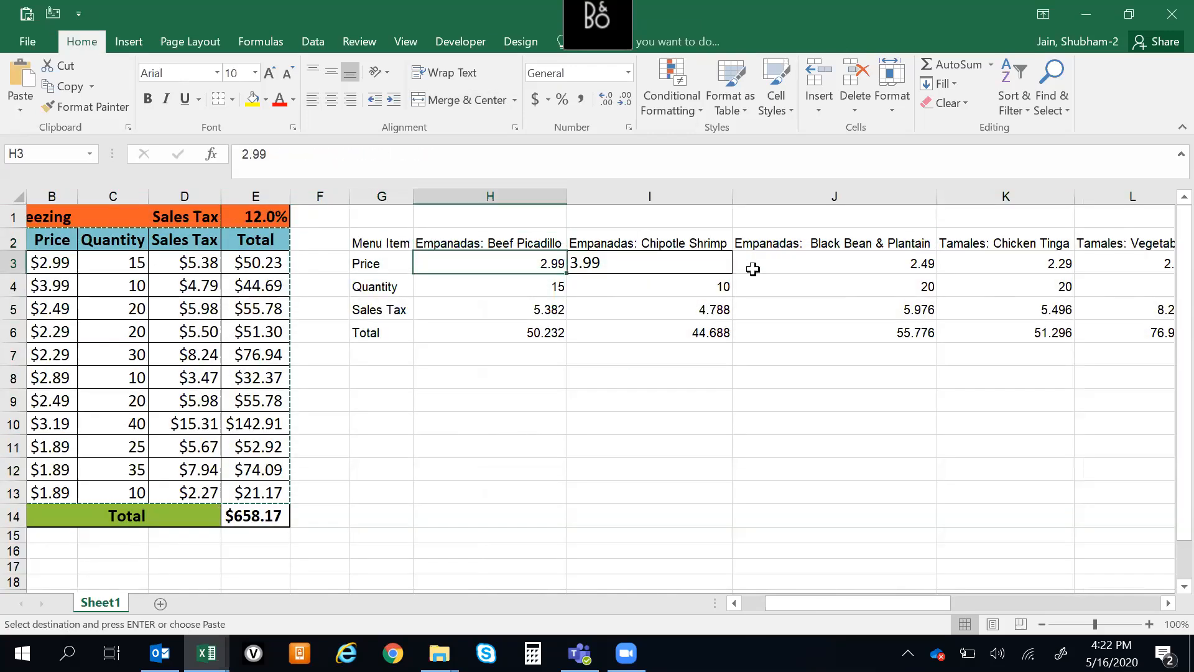
Try a transposed paste special over the transposed table's numbers, from H3 through the Total row
key(ctrl+shift+Right)
key(ctrl+shift+Down)
key(ctrl+alt+v)
key(e)
key(Return)
key(Escape)
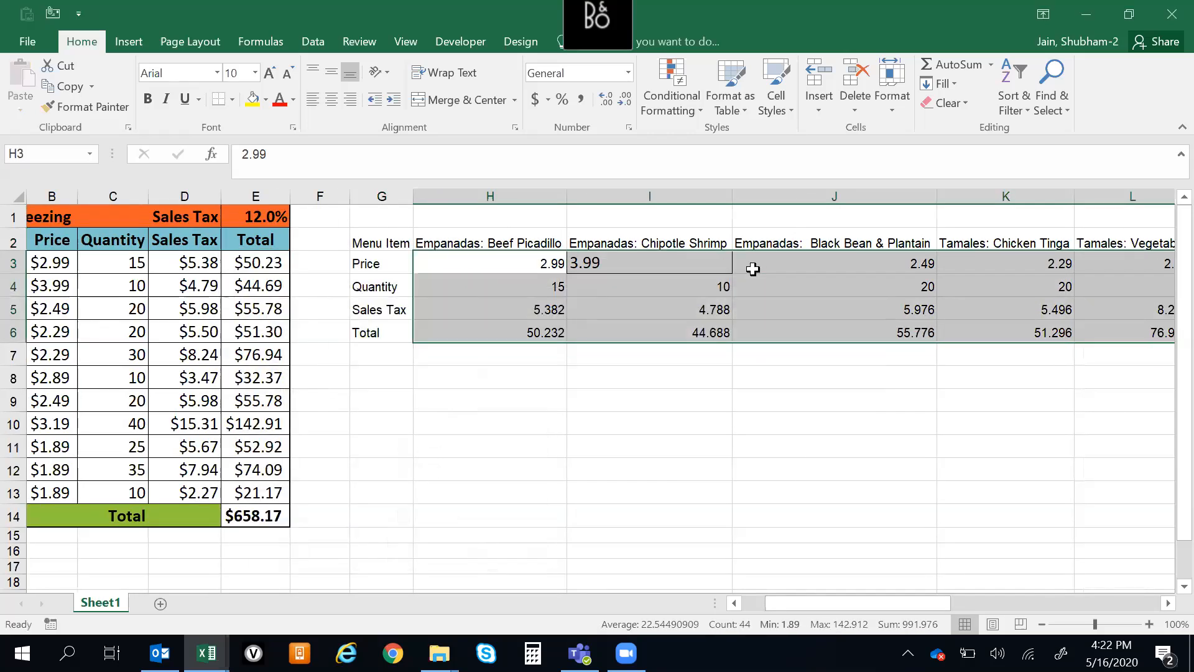
Copy H3 and paste only its formats over the transposed table's numbers, from H3 through the Total row
key(Down)
key(Up)
key(ctrl+c)
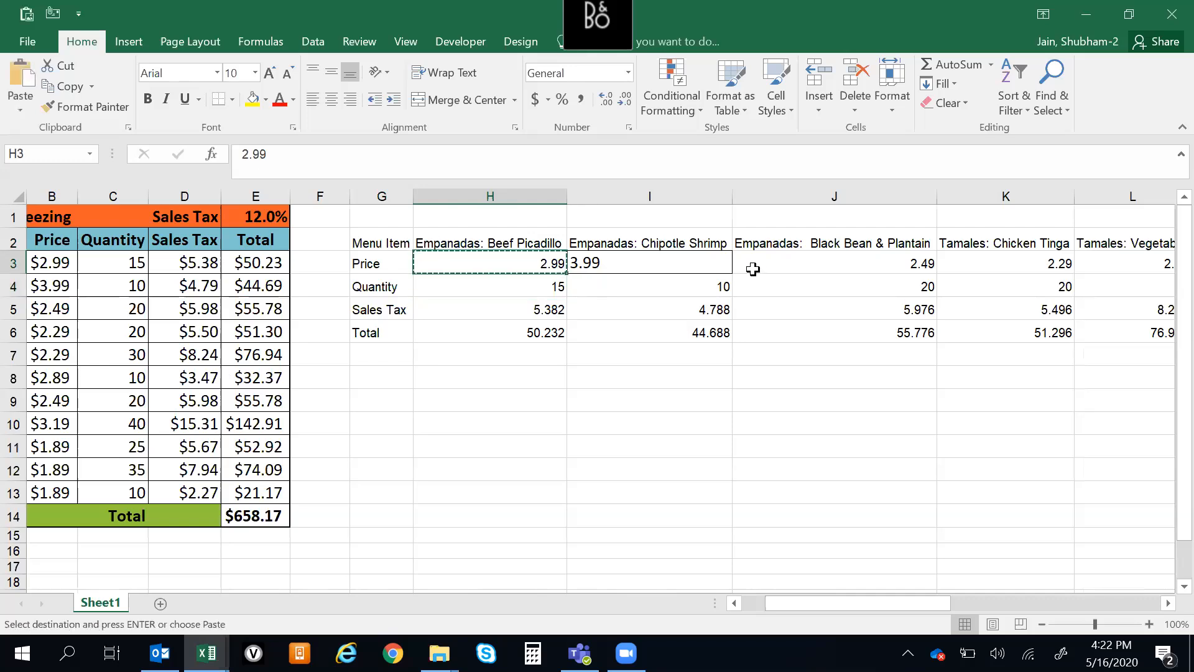
key(ctrl+shift+Right)
key(ctrl+shift+Down)
key(ctrl+alt+v)
key(t)
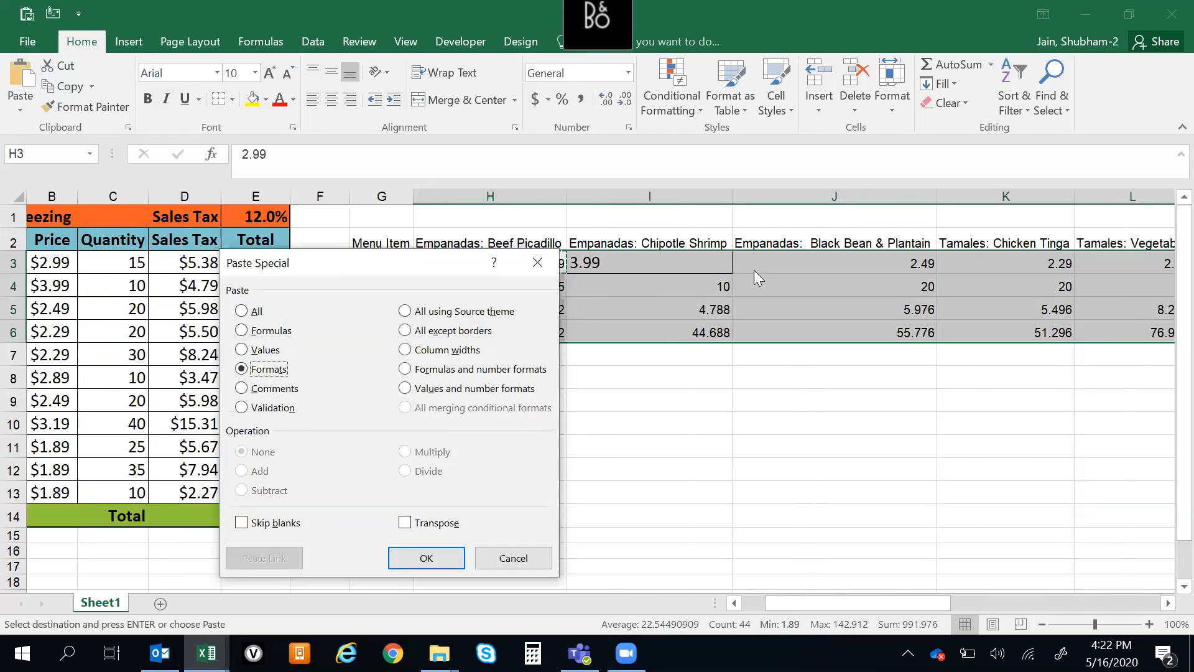
key(Return)
key(Escape)
Examine the transposed table's row labels, first values and menu item headers, ending at the Black Bean & Plantain header in J2
key(Down)
key(Up)
key(Up)
key(Down)
key(Down)
key(Down)
key(Up)
key(Up)
key(Up)
key(Down)
key(Down)
key(Left)
key(Up)
key(Right)
key(Right)
key(Right)
key(Up)
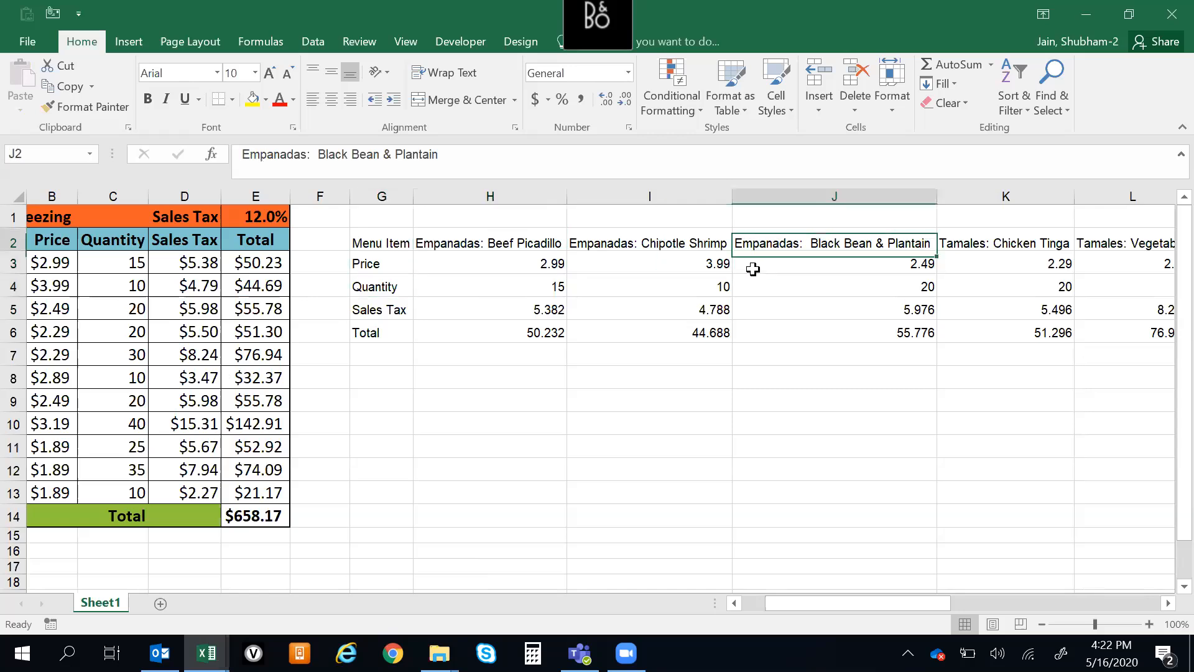
key(Left)
key(Left)
key(Left)
key(Down)
key(Down)
key(Down)
key(Up)
key(shift+space)
click(834, 236)
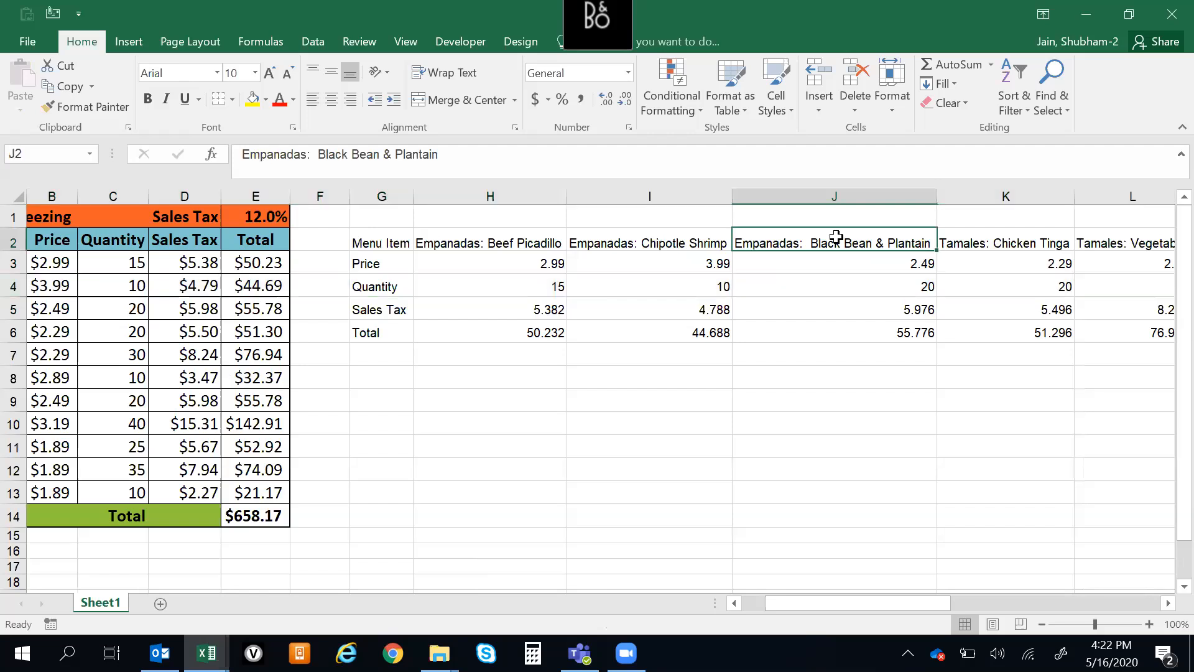
click(557, 440)
text(=HLOOKUP()
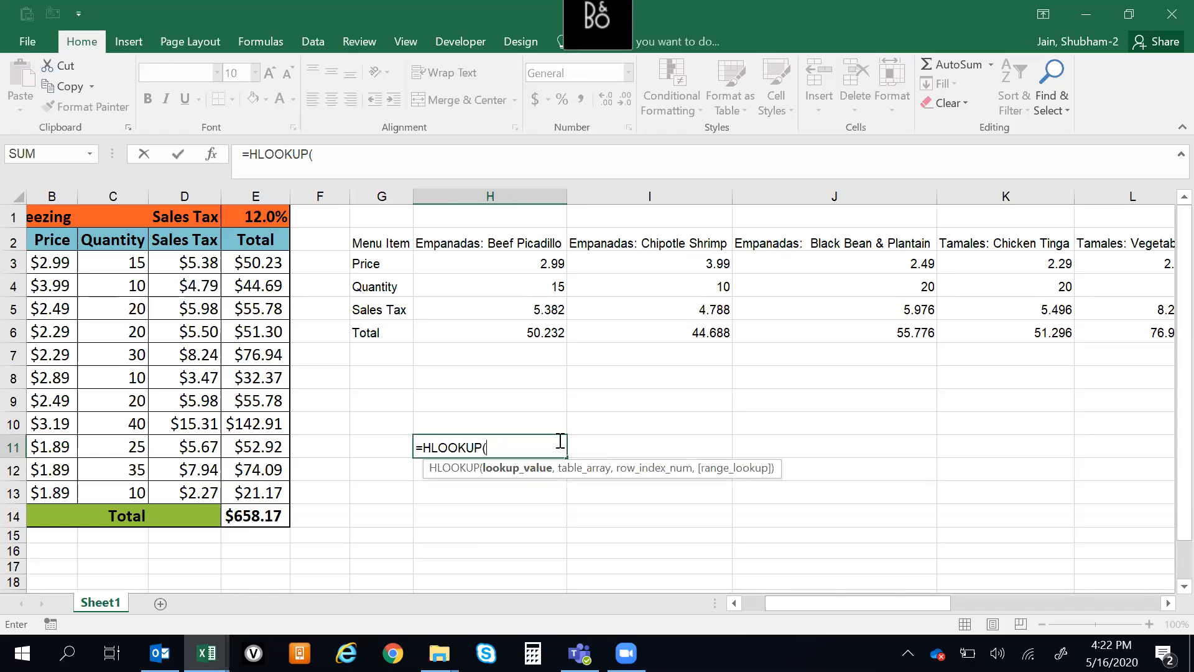
click(384, 286)
text(,)
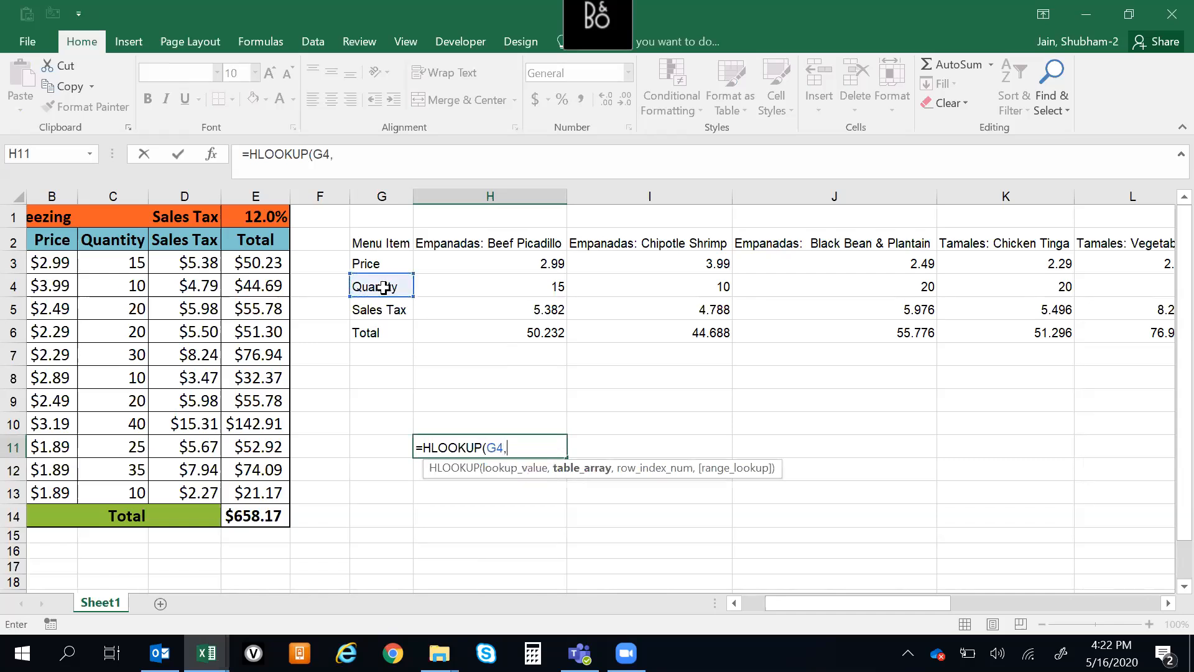
drag(381, 241, 392, 330)
text(,)
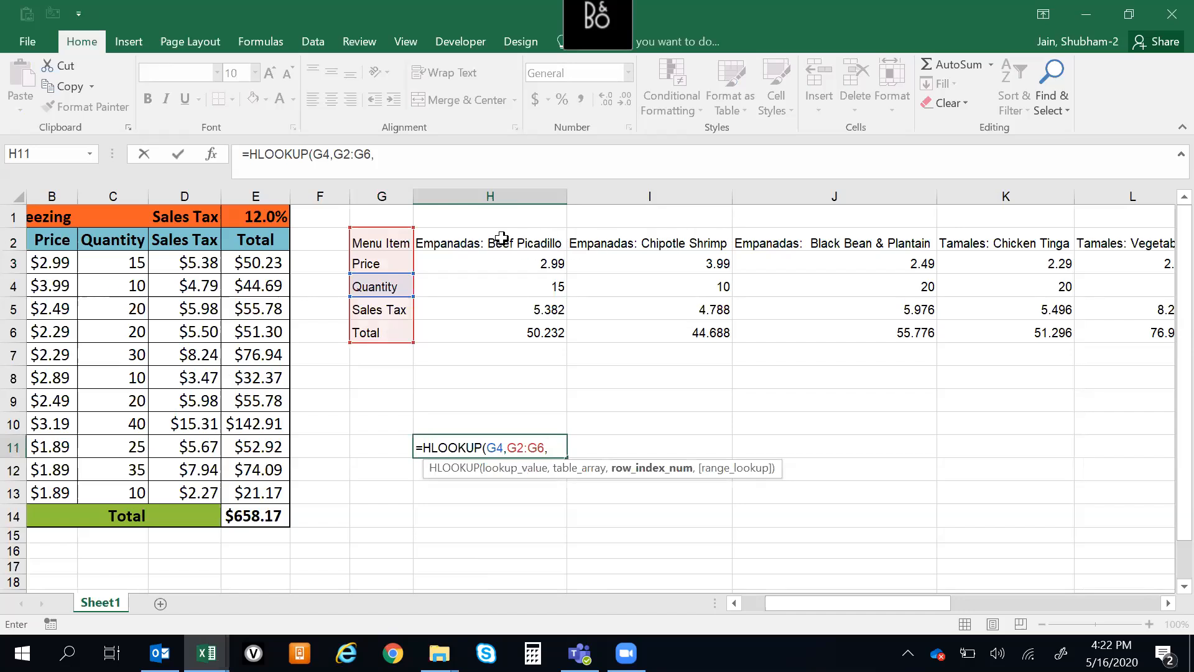
key(ctrl+shift+Right)
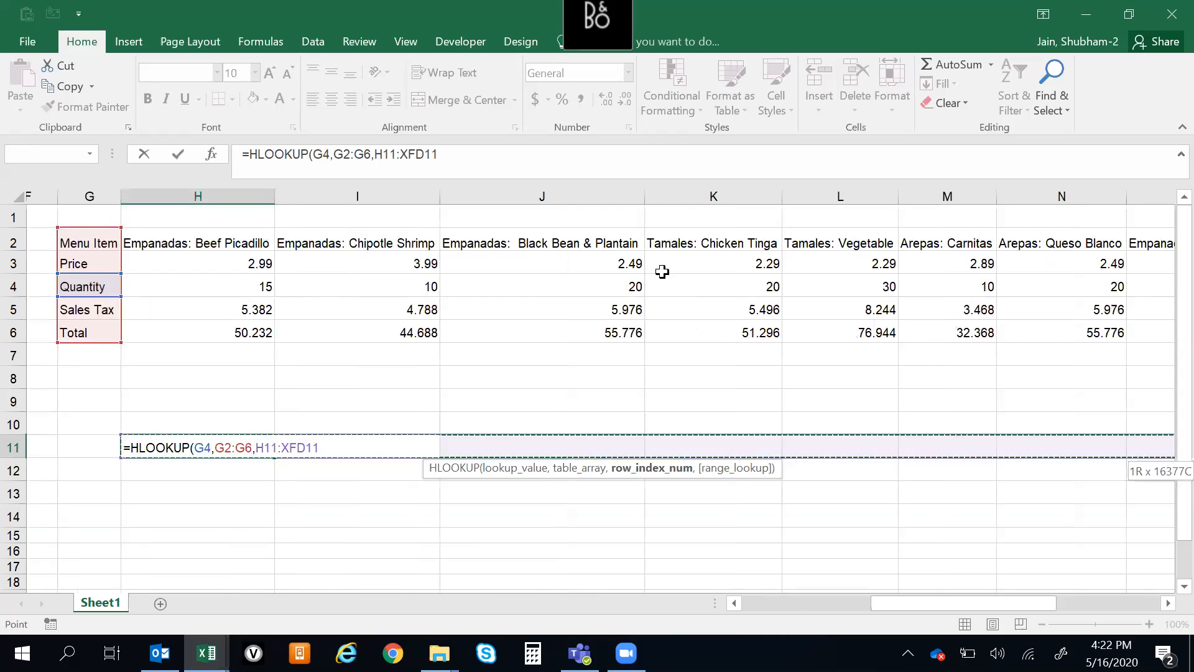
key(Up)
key(Escape)
Begin an HLOOKUP formula in H9 with the Quantity label in G4 as the lookup value
key(Down)
key(Up)
key(Up)
key(Up)
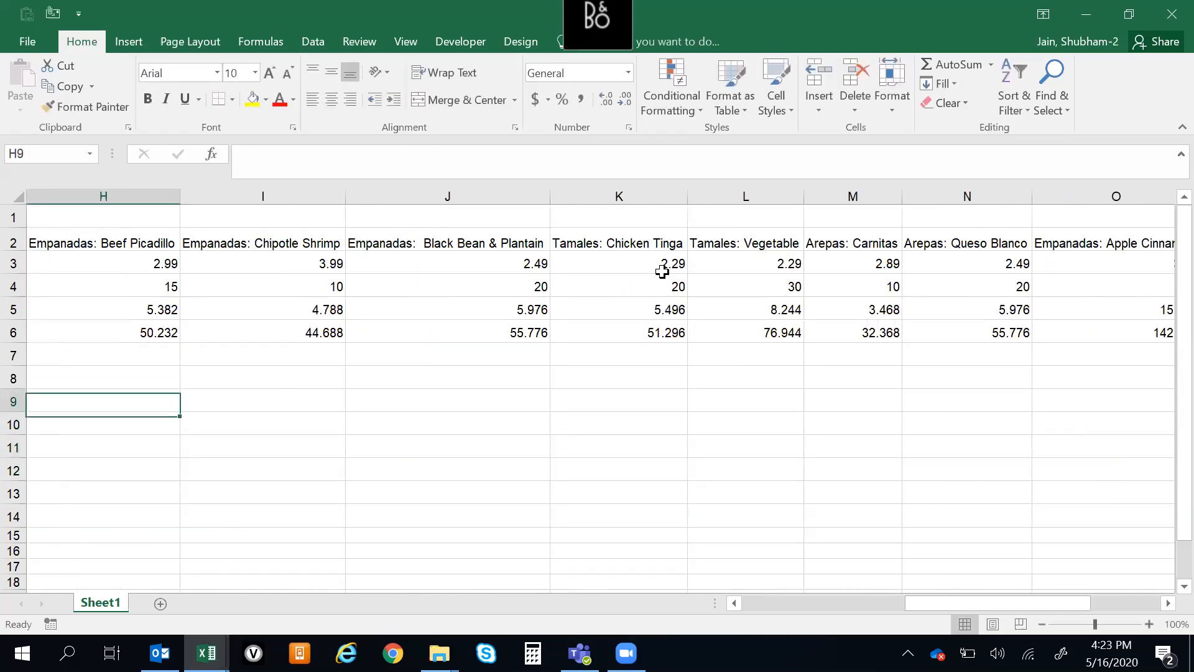
scroll(662, 272, left, 3)
text(=HLOOKUP()
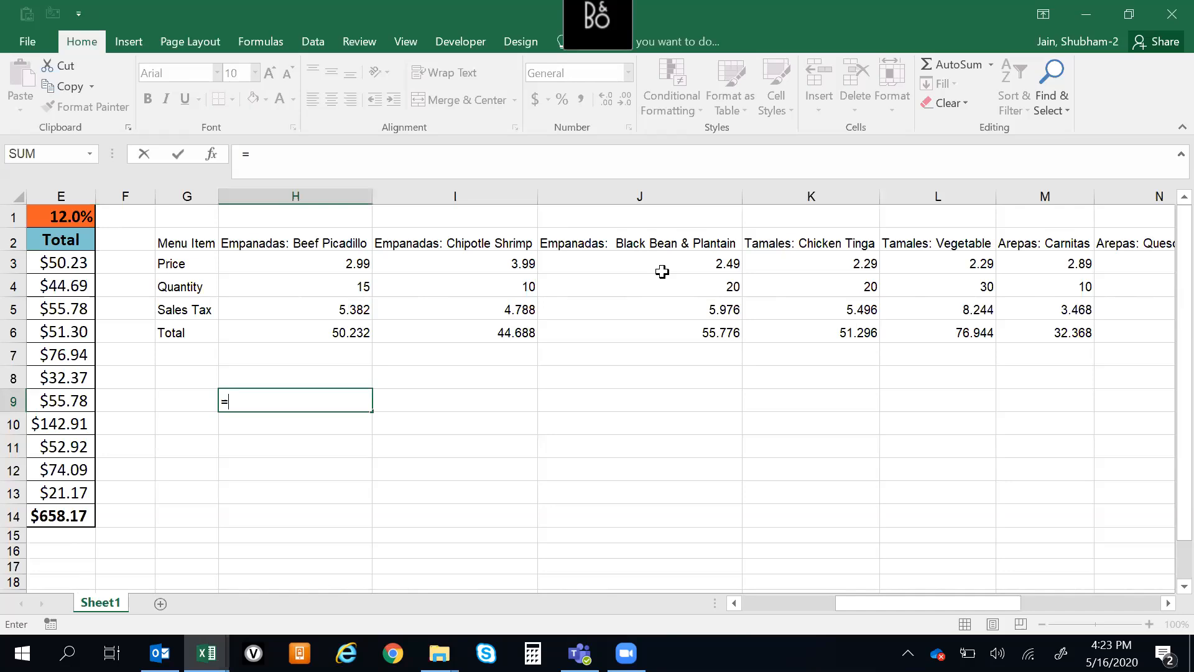
key(Left)
key(Up)
Give the HLOOKUP the whole transposed table G2:R6 as table array, row index 2 and range lookup 0
key(Up)
key(Up)
key(Up)
key(Up)
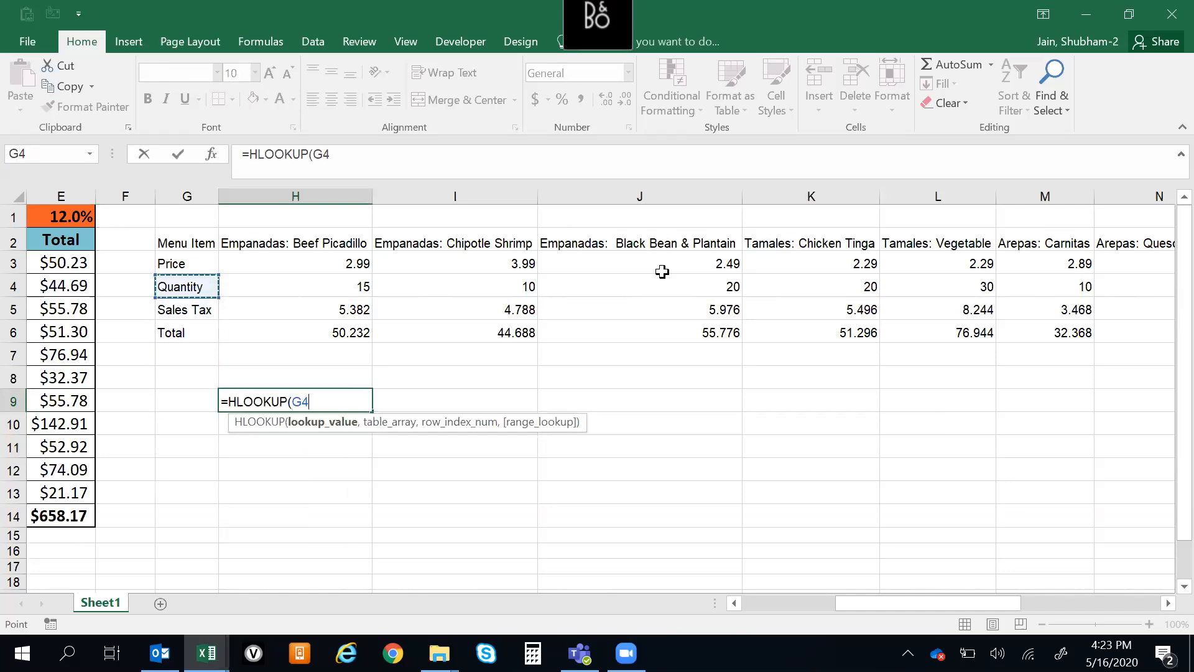
text(,)
key(Up)
key(Up)
key(Up)
key(Up)
key(Up)
key(Up)
key(Left)
key(Up)
key(ctrl+shift+Right)
key(ctrl+shift+Down)
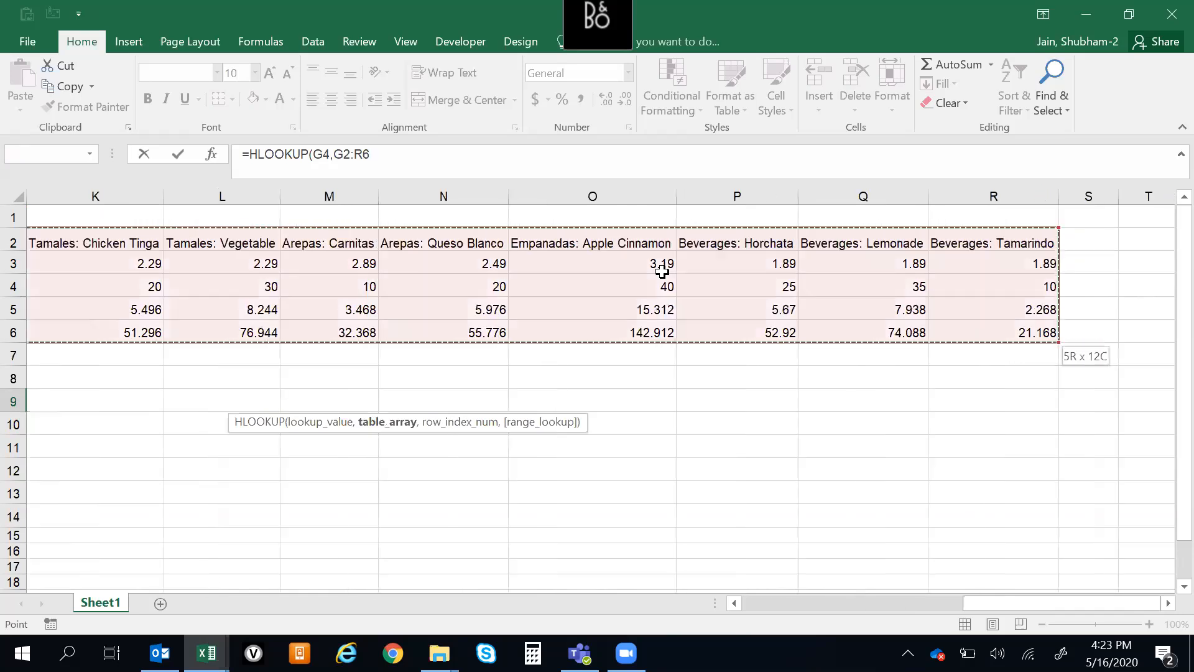
text(,)
drag(1076, 607, 938, 604)
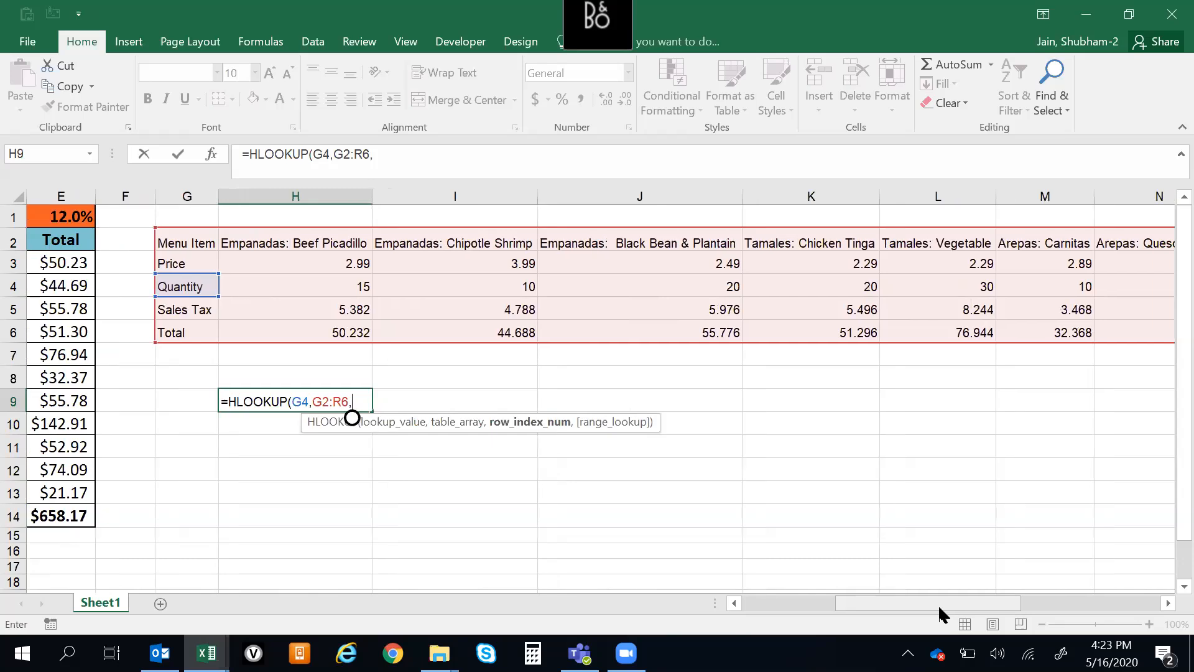
text(2,0)
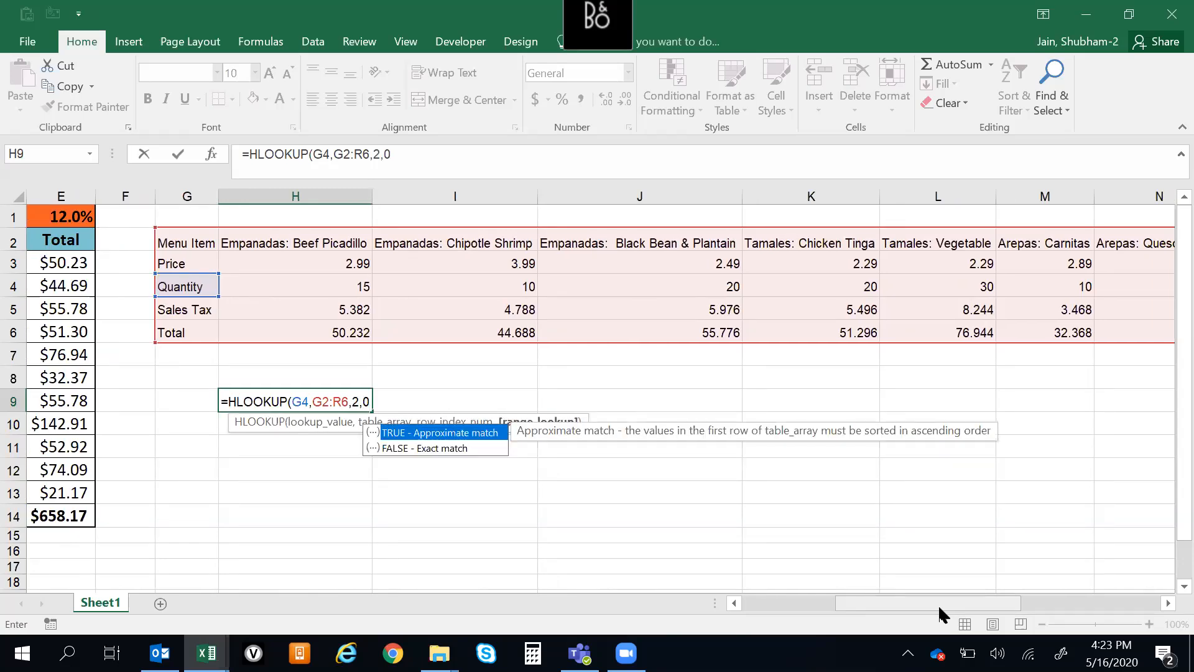
text())
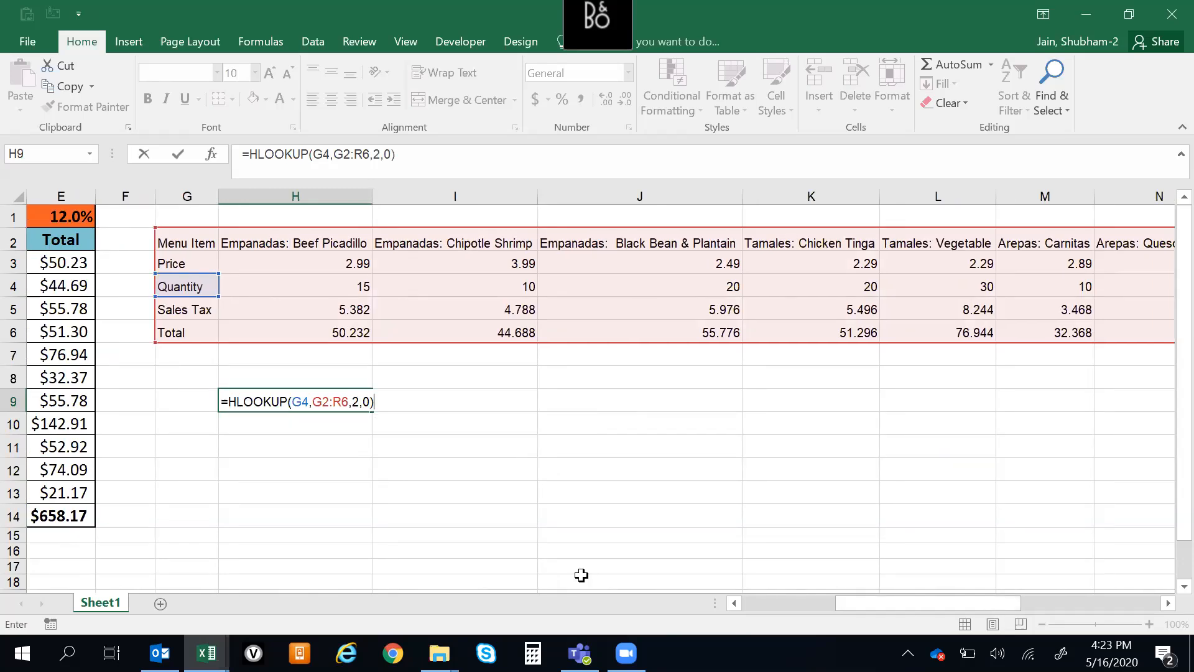
Change the HLOOKUP's lookup value to J2 and enter the formula in H9
double_click(300, 401)
text(J24,G)
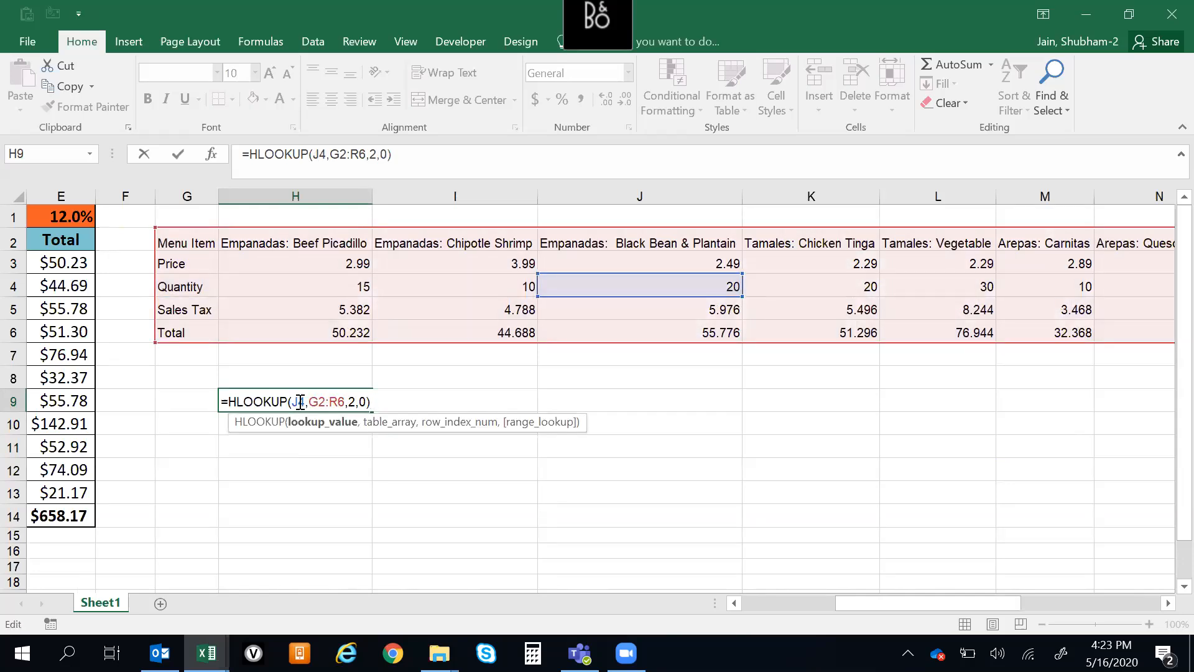
text(2)
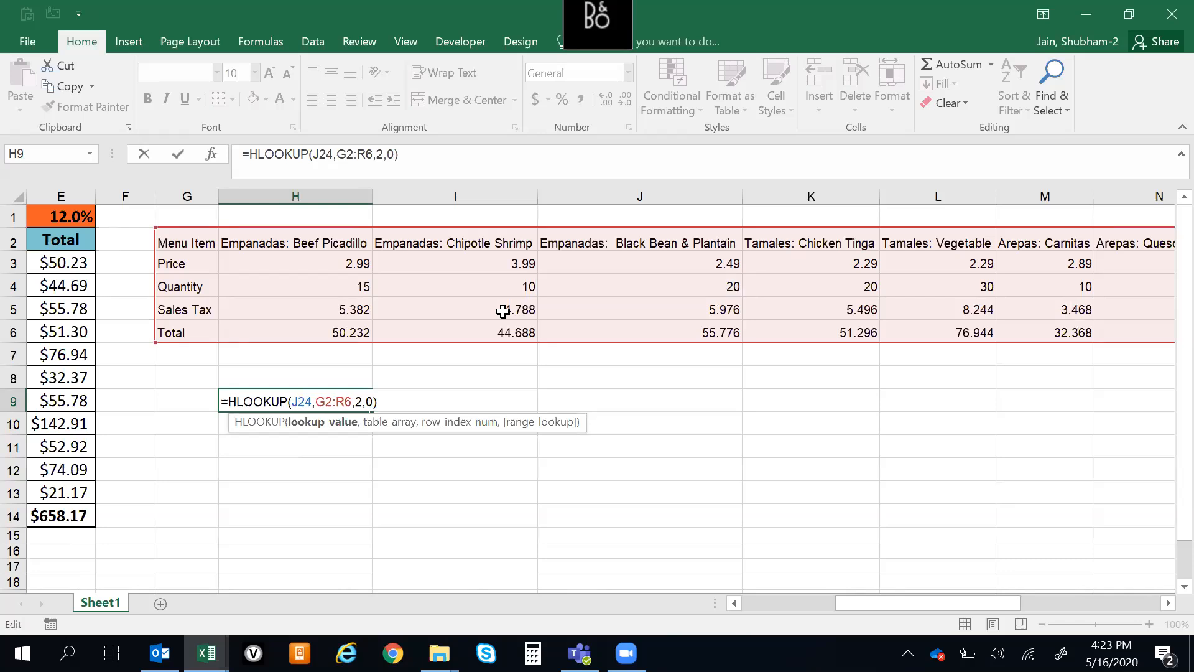
key(BackSpace)
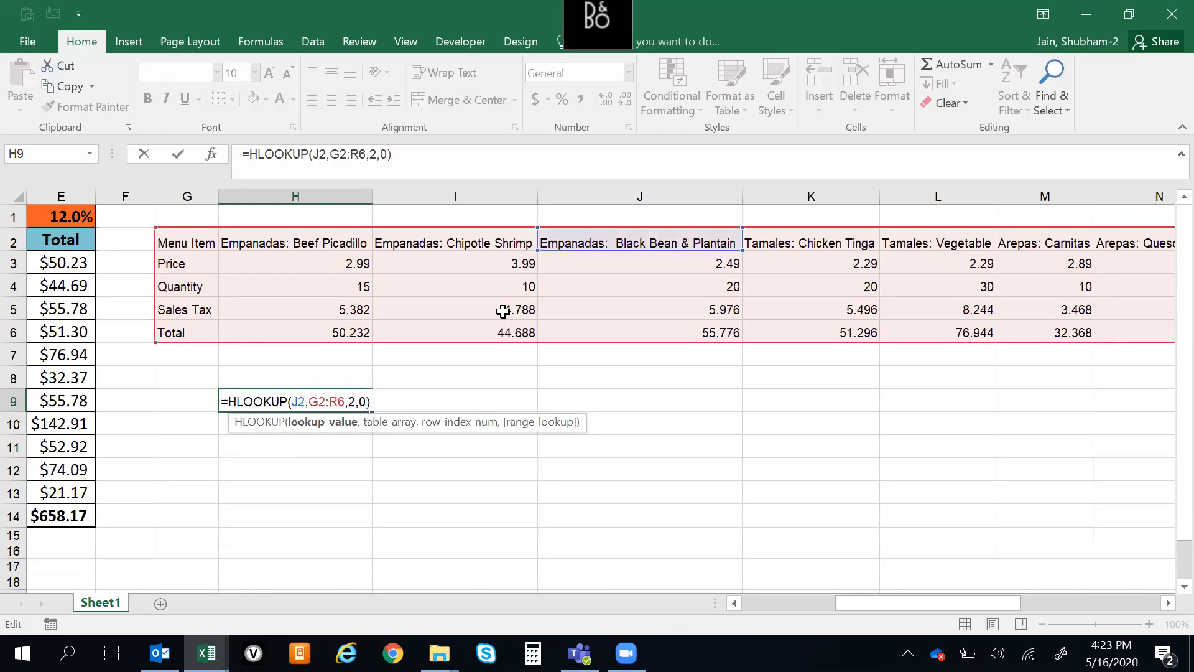
key(Return)
key(Up)
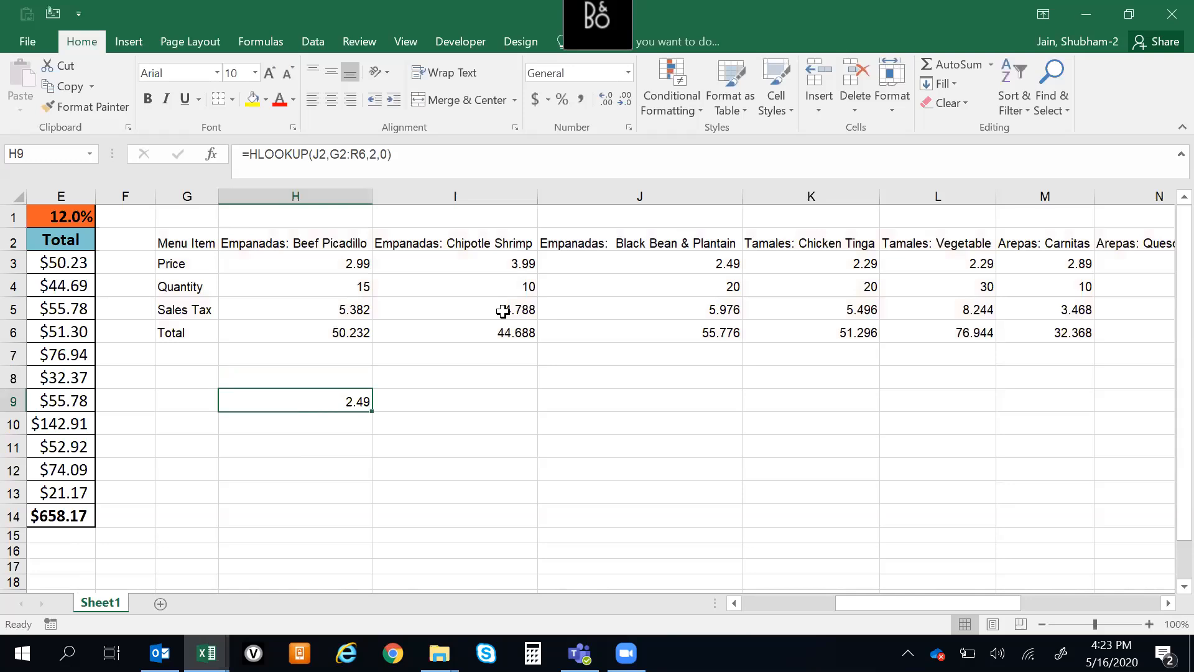
Examine the HLOOKUP formula in H9 against the Price label, the lookup header in J2 and the table range
key(shift+space)
key(Down)
key(Up)
key(Up)
key(Down)
click(381, 446)
click(315, 402)
click(197, 268)
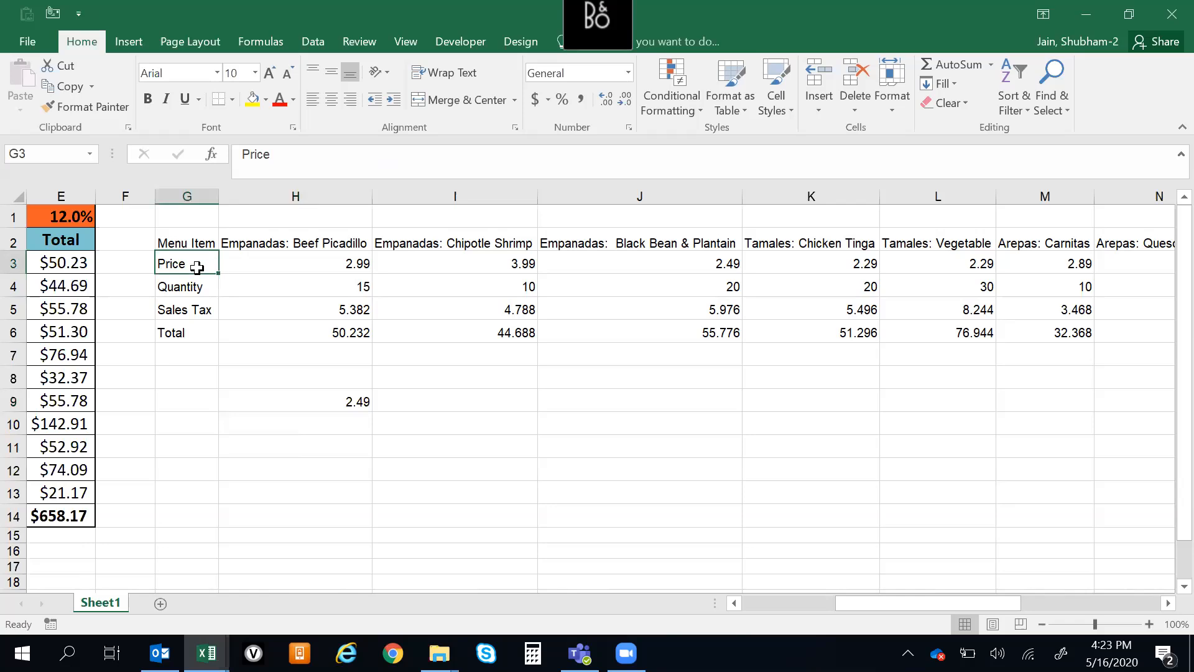
click(625, 241)
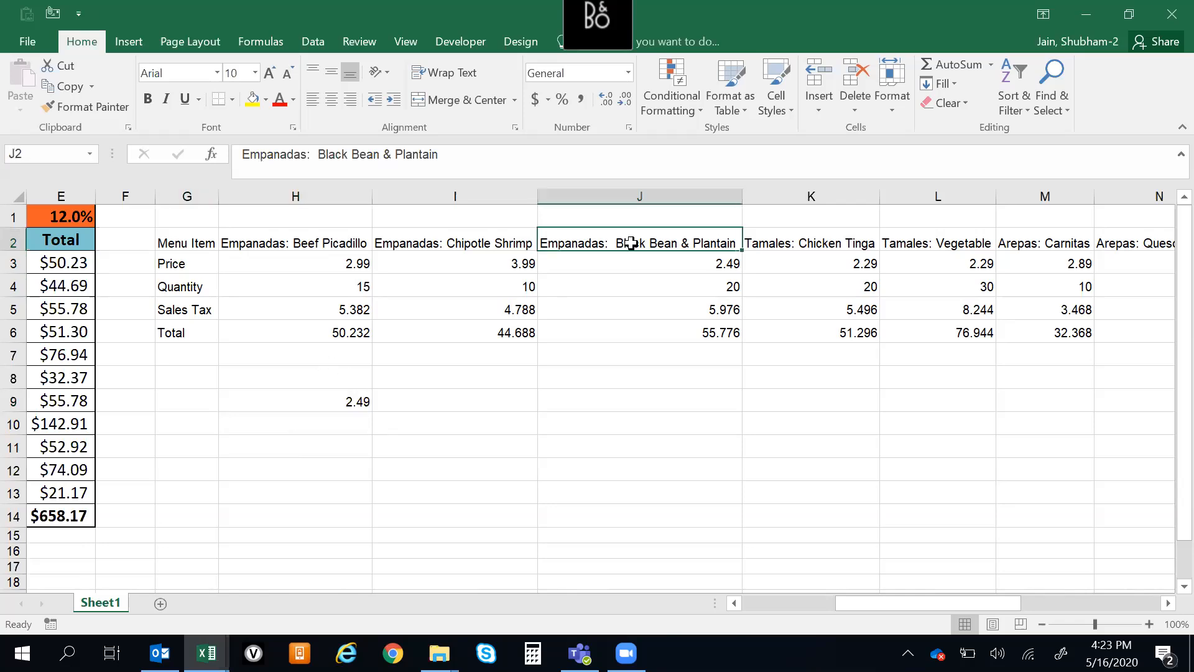
click(329, 415)
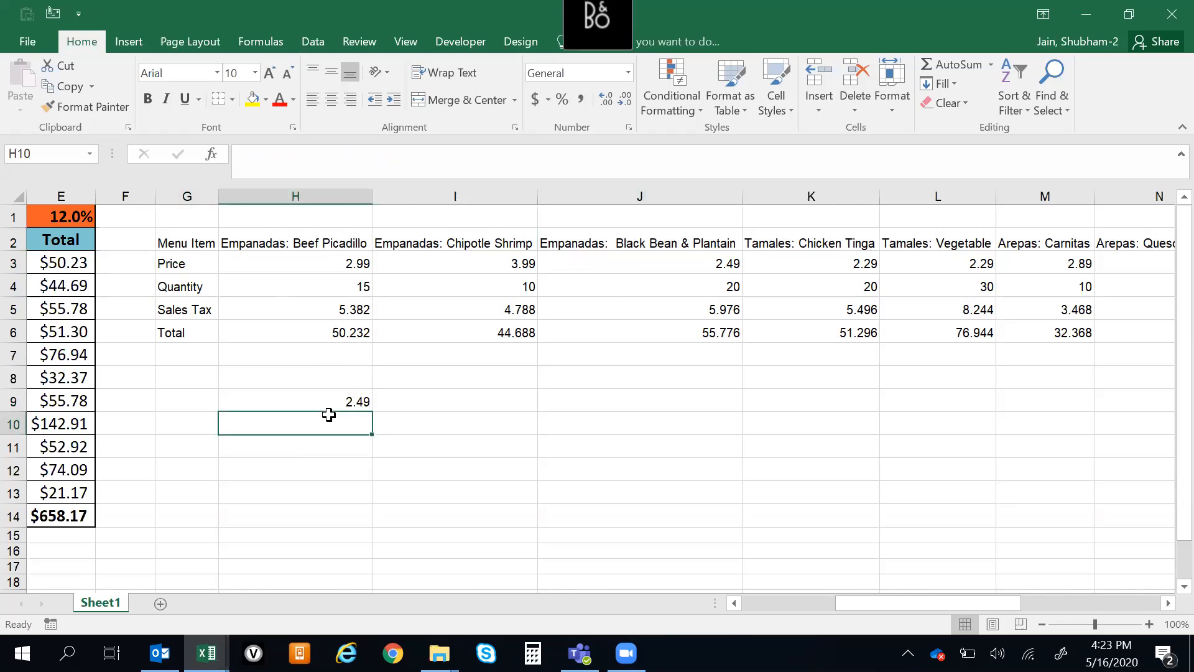
click(318, 404)
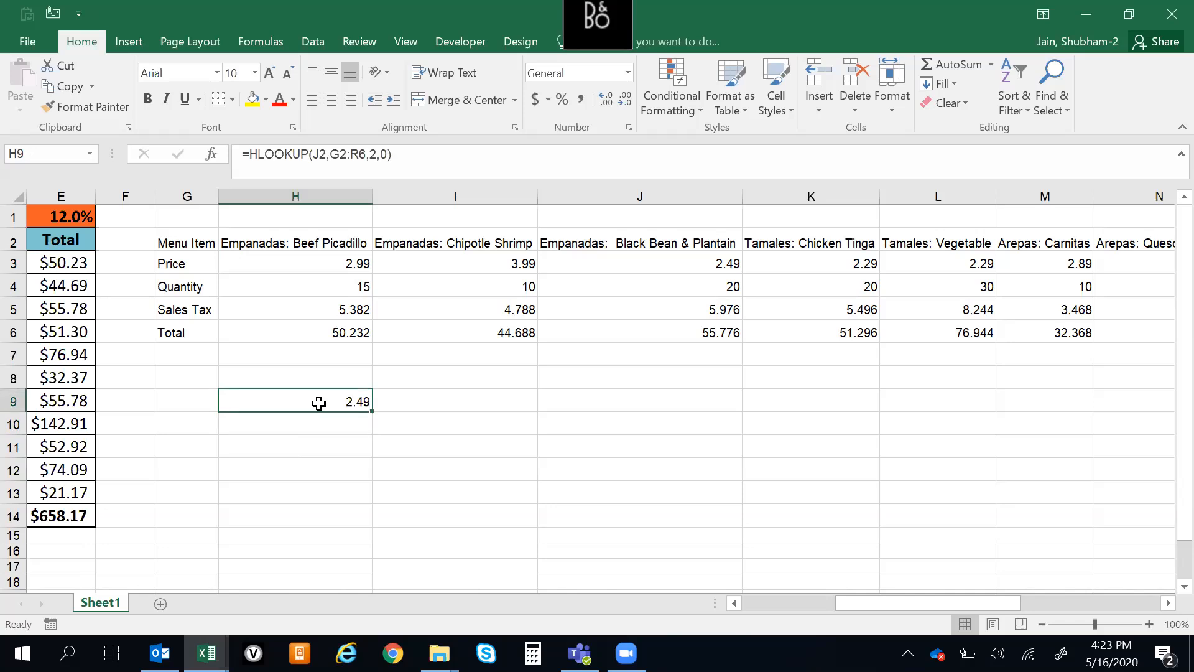
click(581, 245)
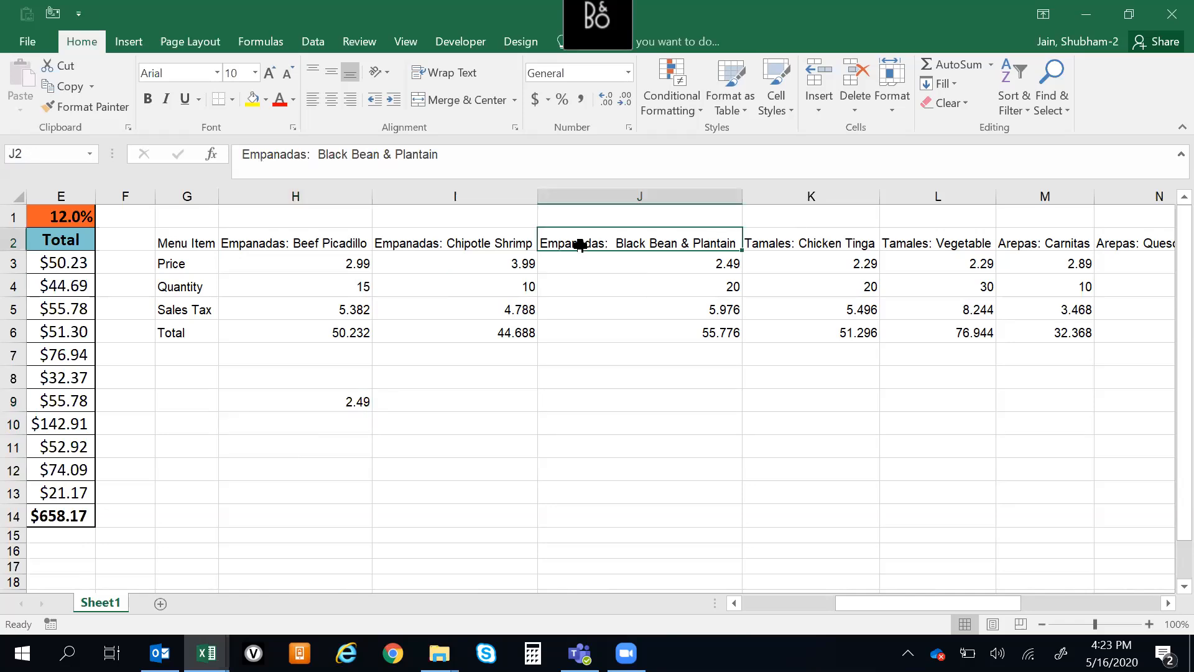
drag(190, 241, 1072, 330)
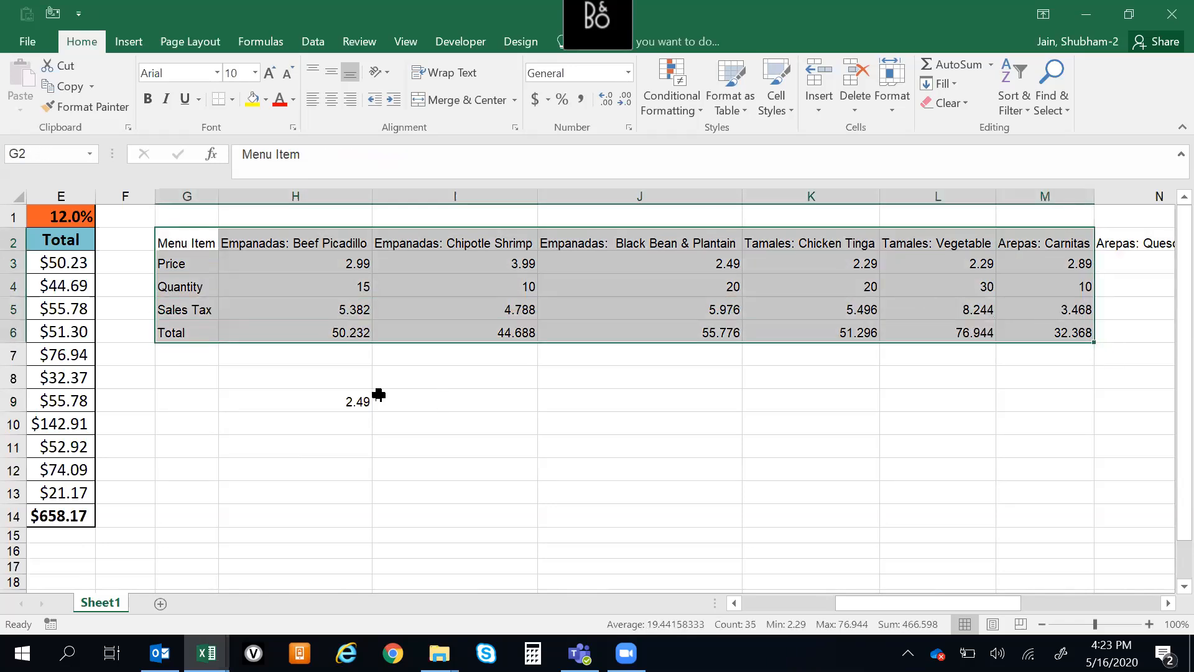
click(351, 401)
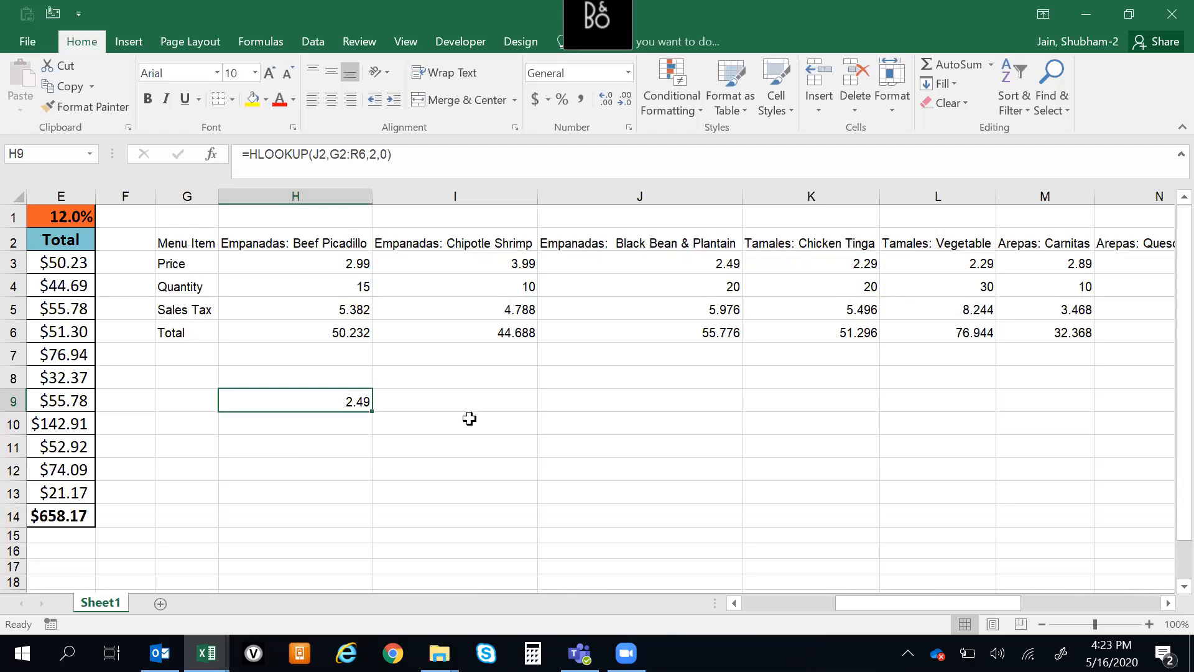
Begin a VLOOKUP formula in I9 with the Price label in G3 as the lookup value
click(479, 398)
key(Left)
key(Right)
key(Left)
click(480, 398)
text(=VLOOKUP()
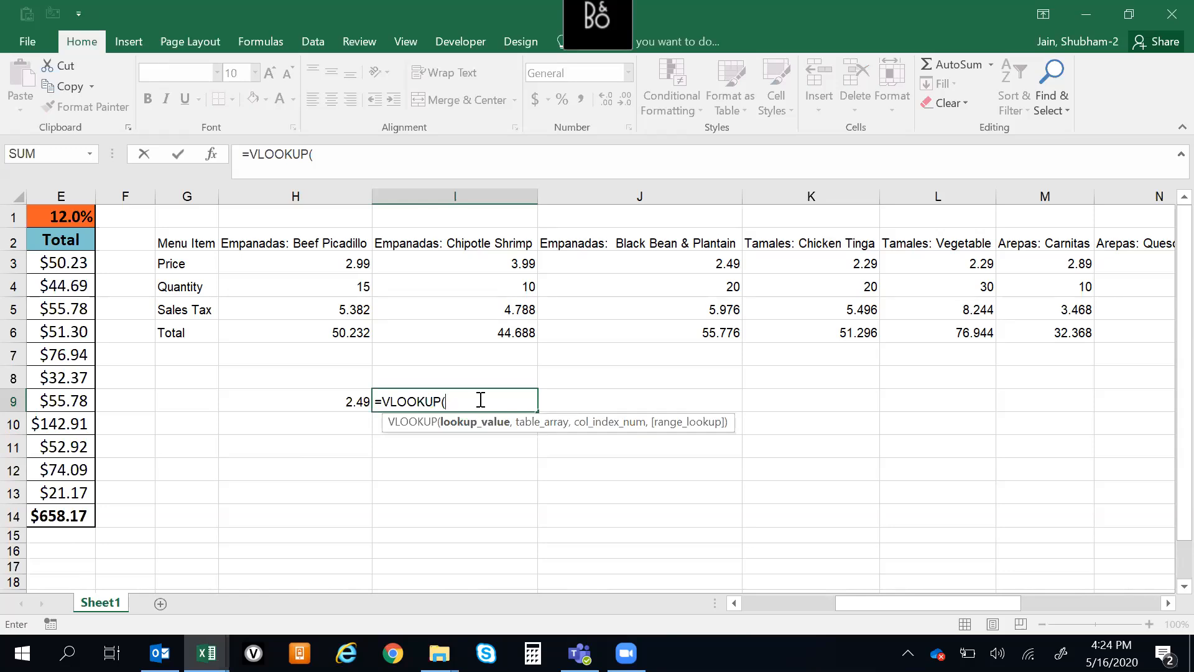
text(g)
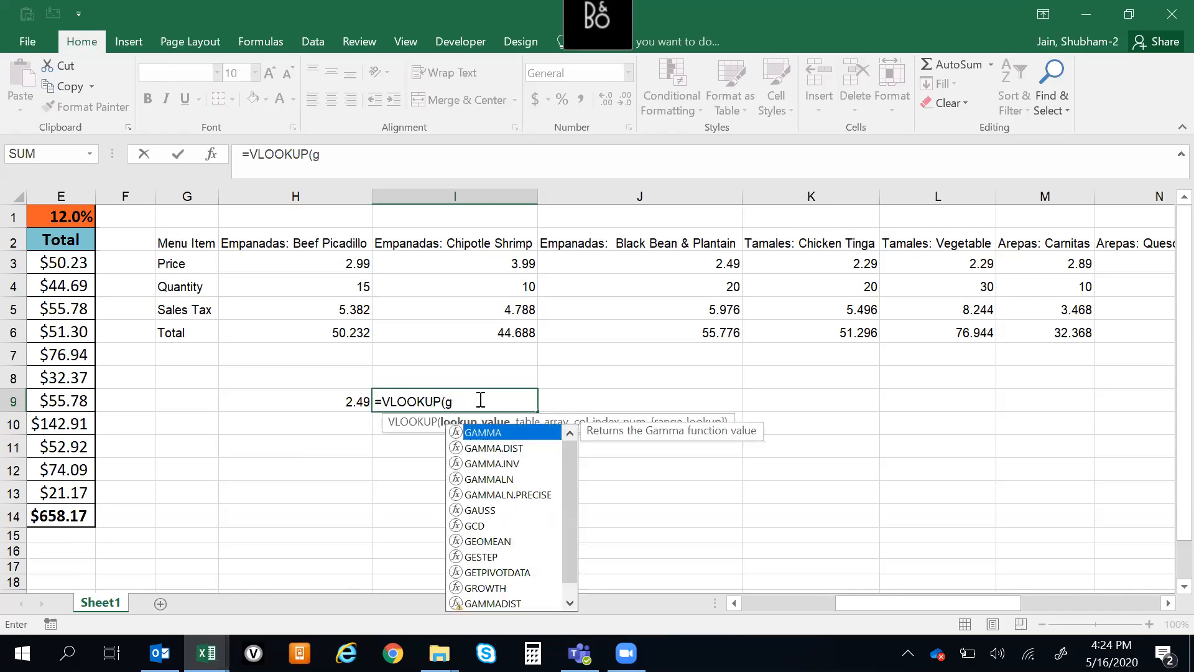
text(4)
key(BackSpace)
text(3,)
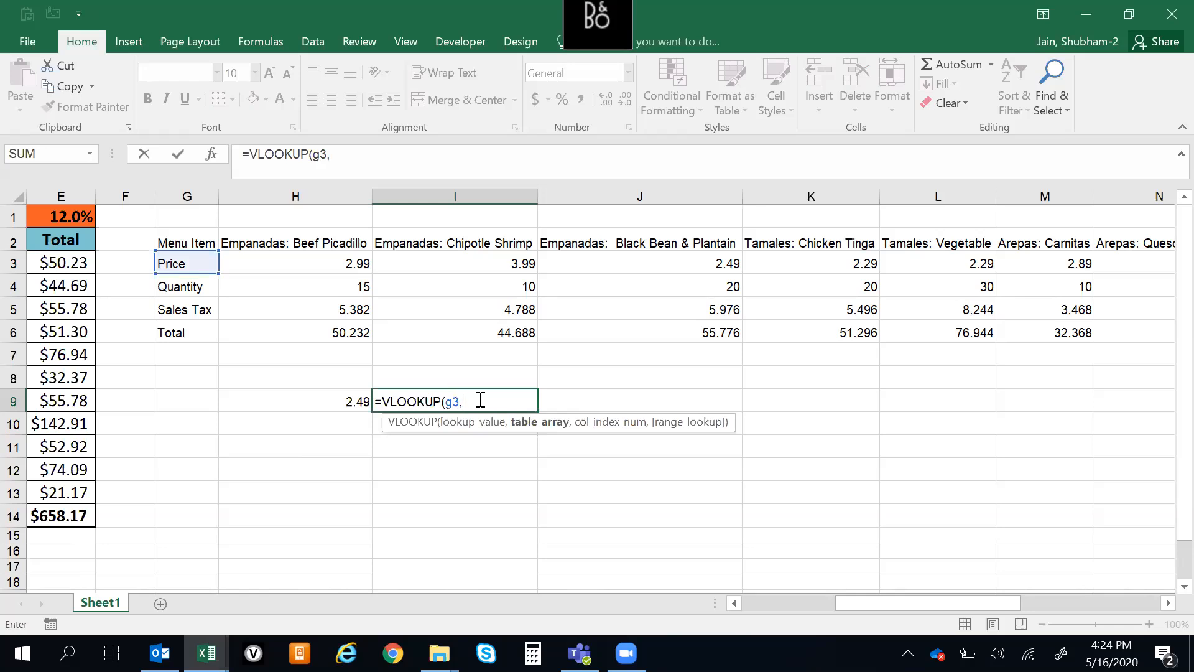
Complete the VLOOKUP in I9 with table array G2:R6, column index 4 and range lookup 0
key(Up)
key(Up)
key(Up)
key(Up)
key(Up)
key(Up)
key(Up)
key(Left)
key(Left)
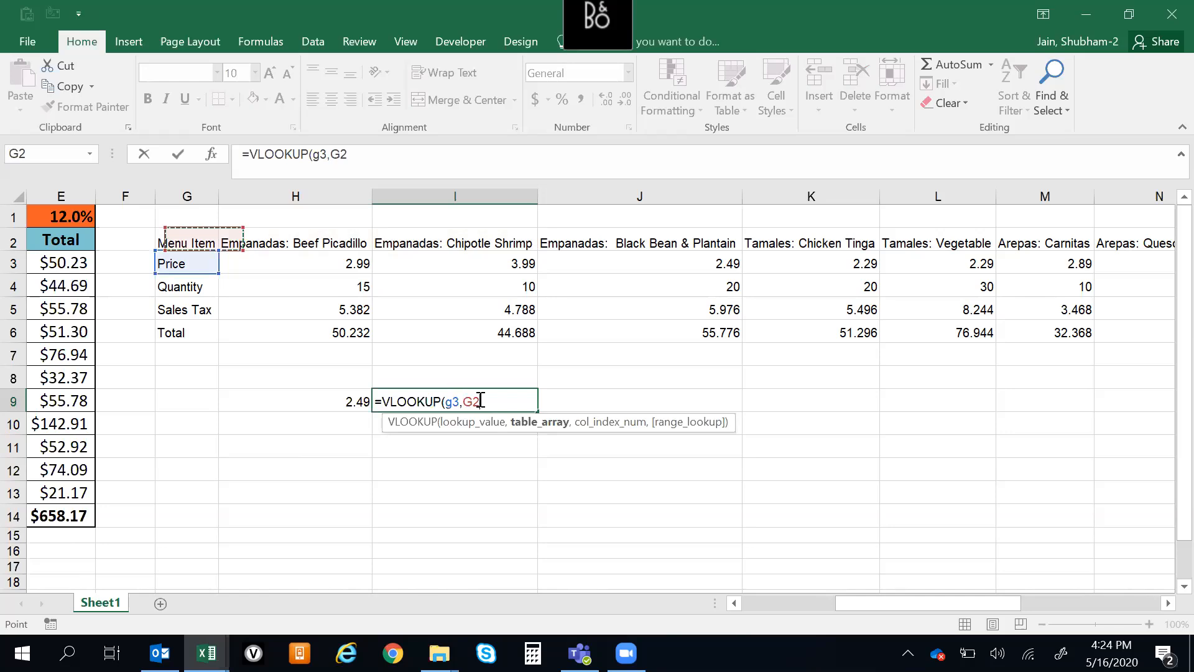
key(ctrl+shift+Right)
key(ctrl+shift+Down)
text(,)
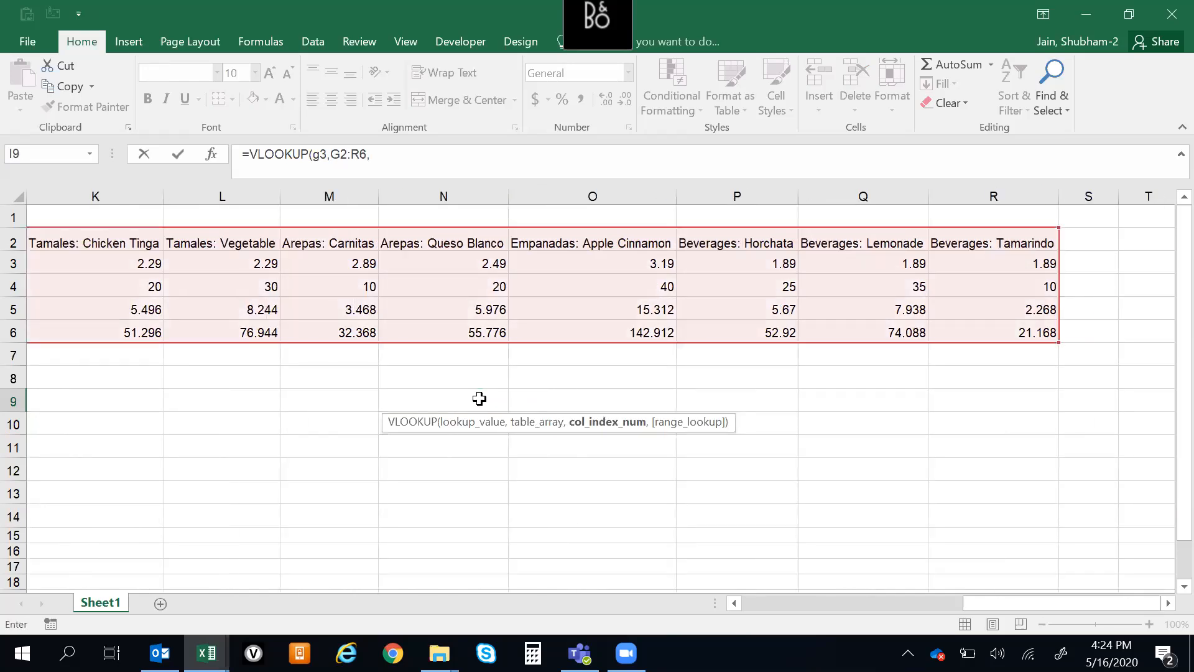
drag(1111, 603, 941, 604)
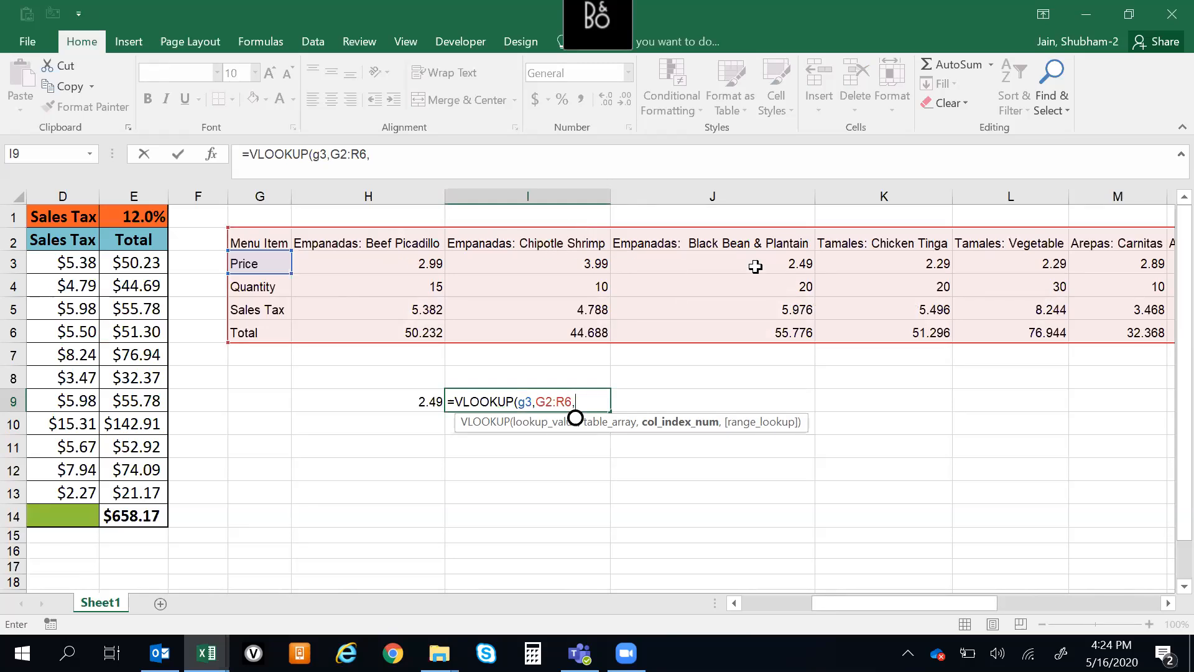
text(4,0)
key(Return)
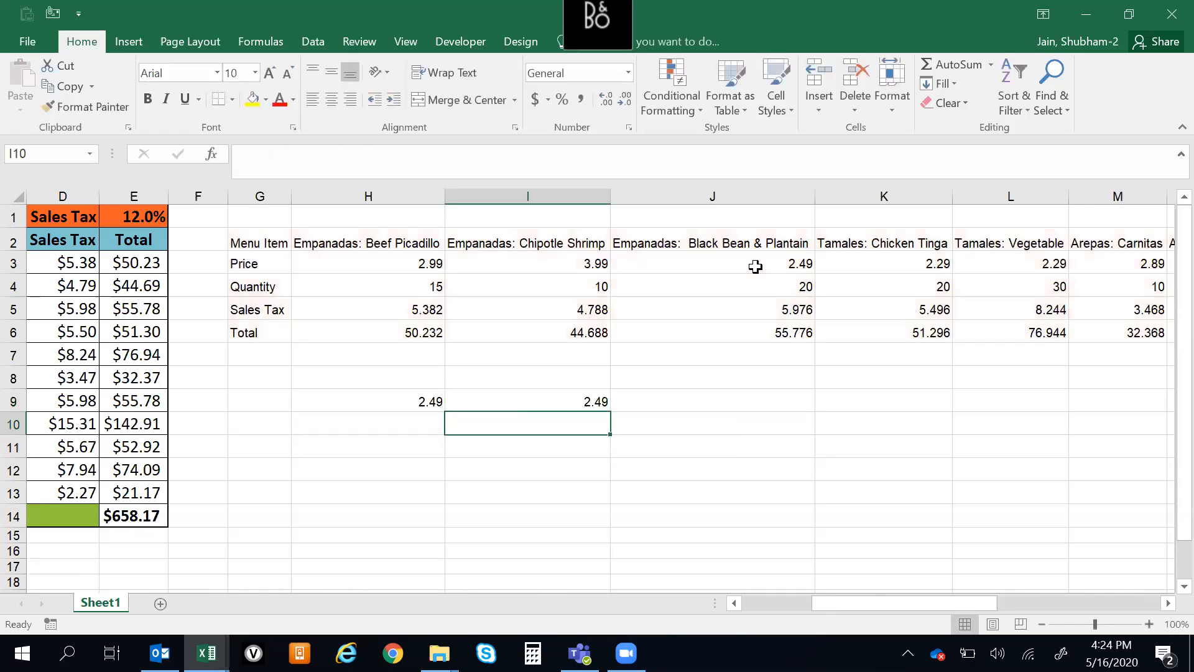
Highlight the Black Bean & Plantain header in J2 and the Price label in G3 with yellow fill
key(Up)
key(Left)
key(Up)
key(Down)
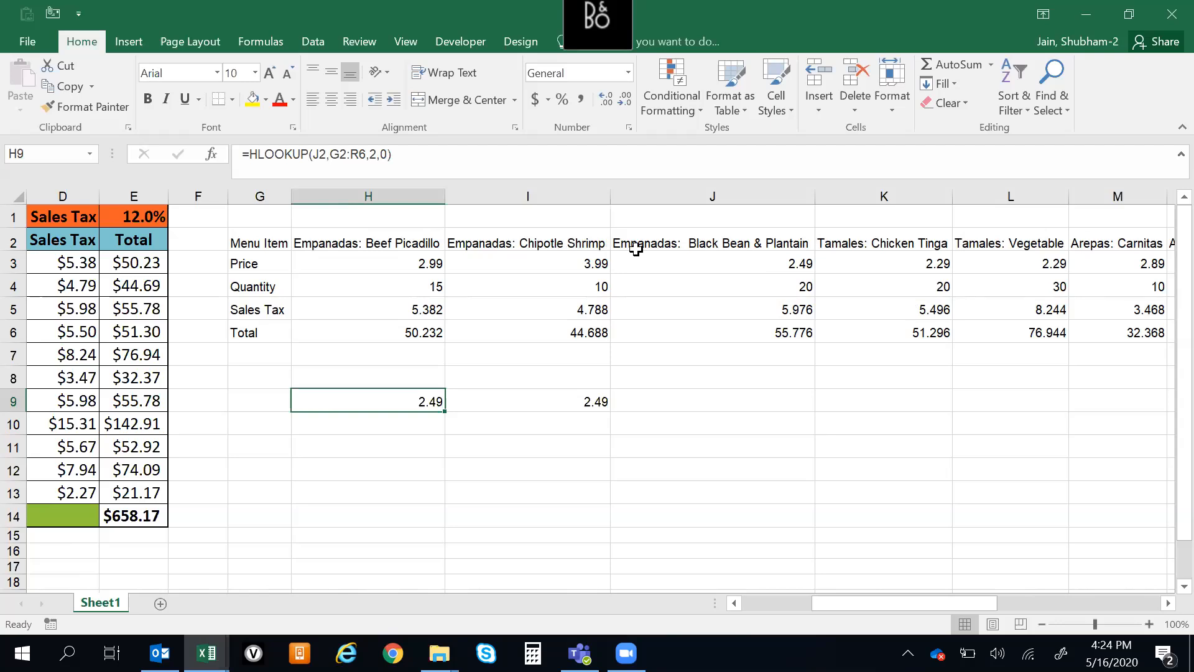
click(677, 242)
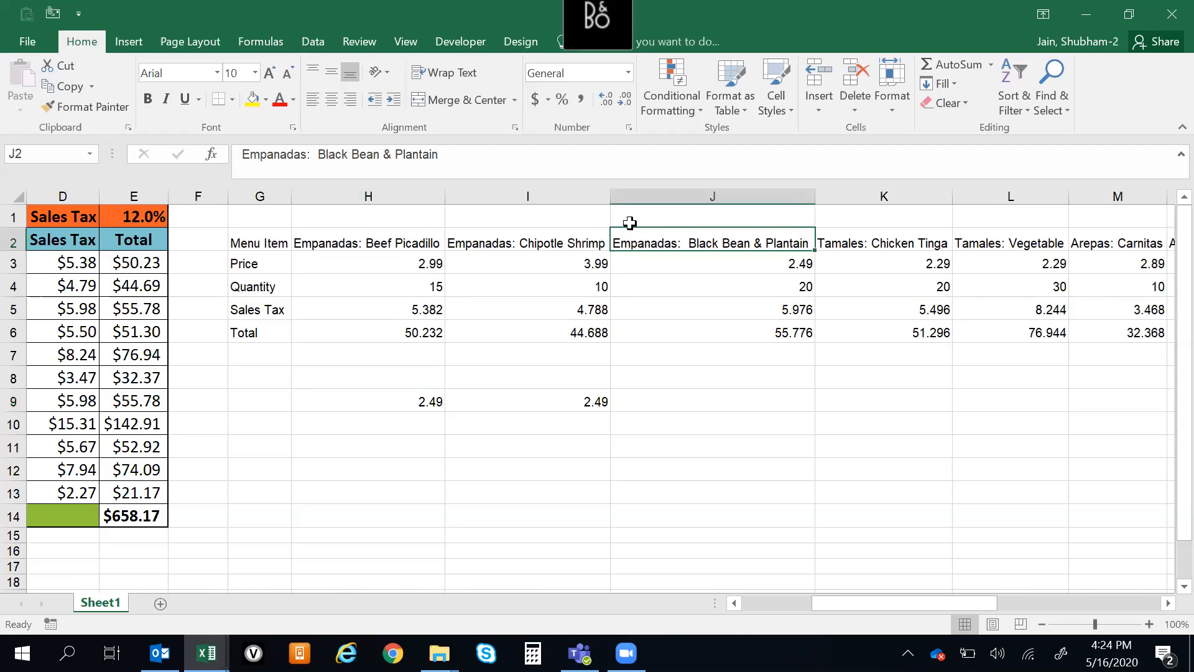
click(252, 99)
click(561, 408)
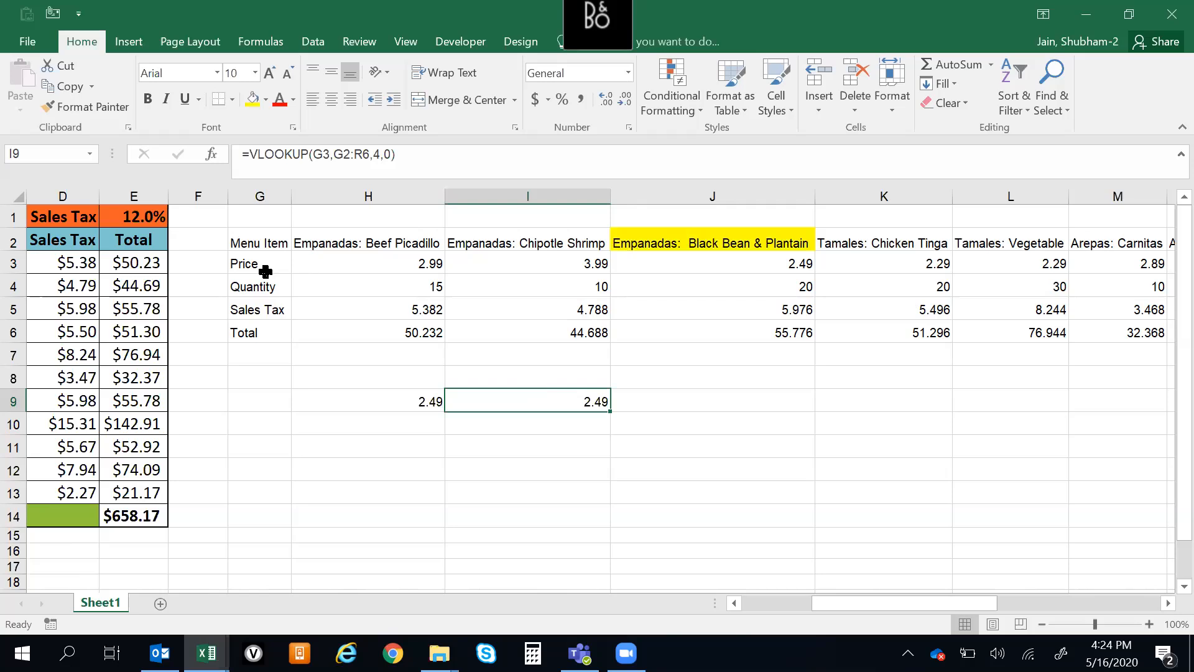
click(245, 266)
click(253, 100)
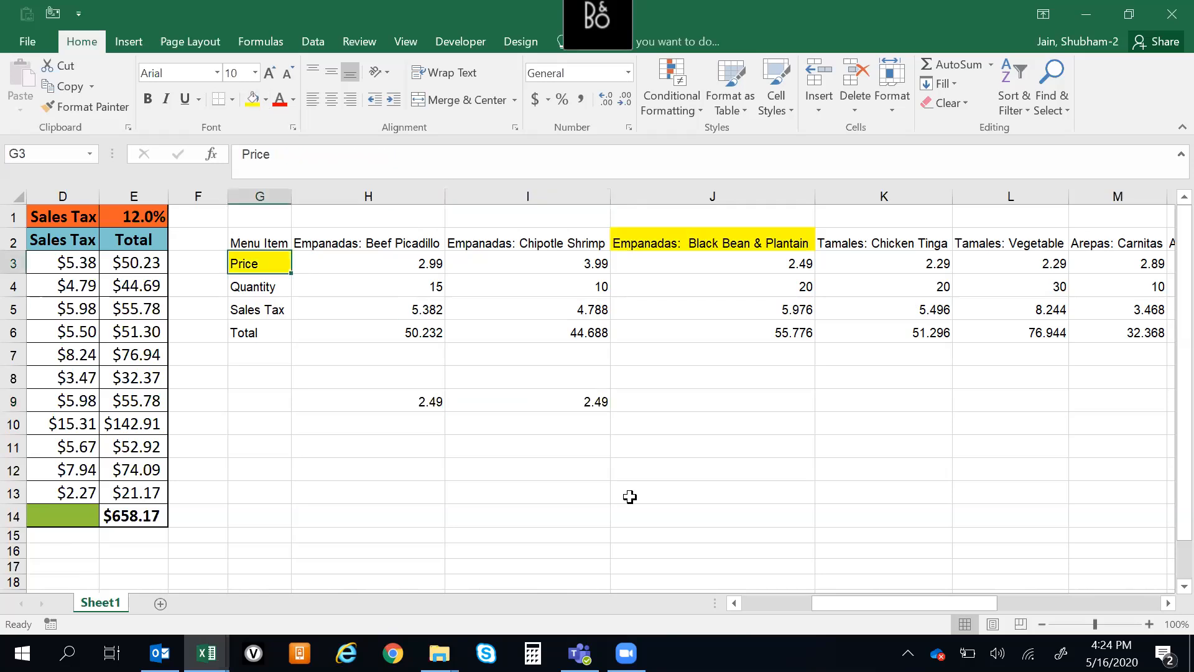
Compare the HLOOKUP in H9 and the VLOOKUP in I9 with their highlighted lookup cells and the row labels
click(590, 500)
click(380, 405)
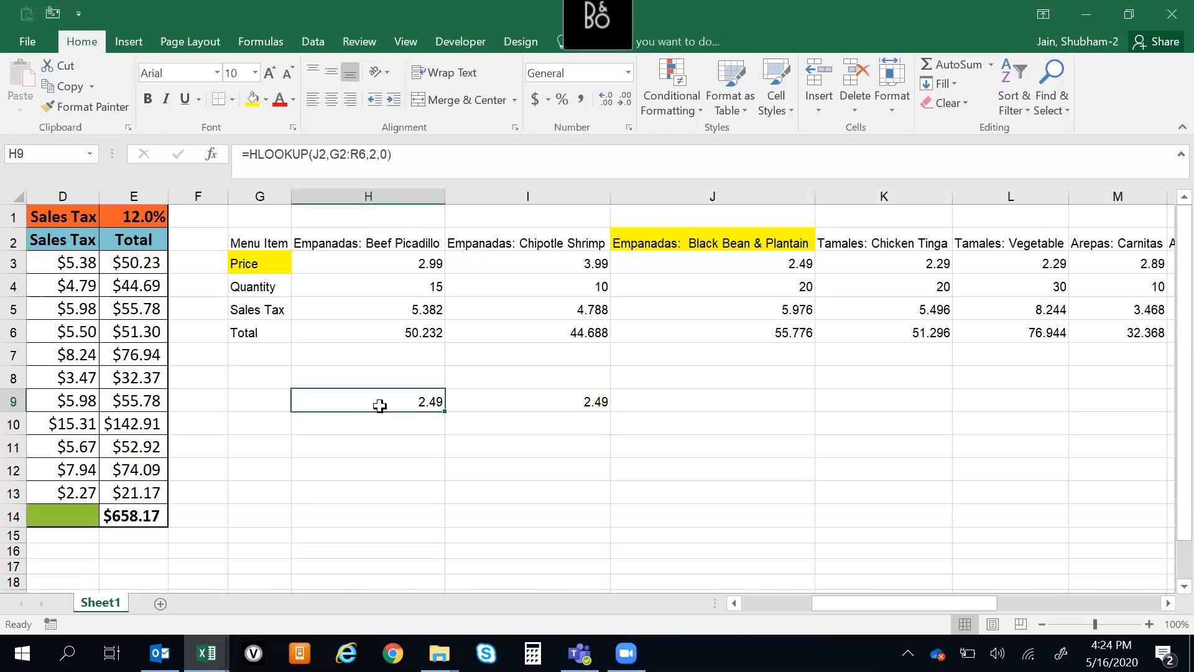
click(698, 246)
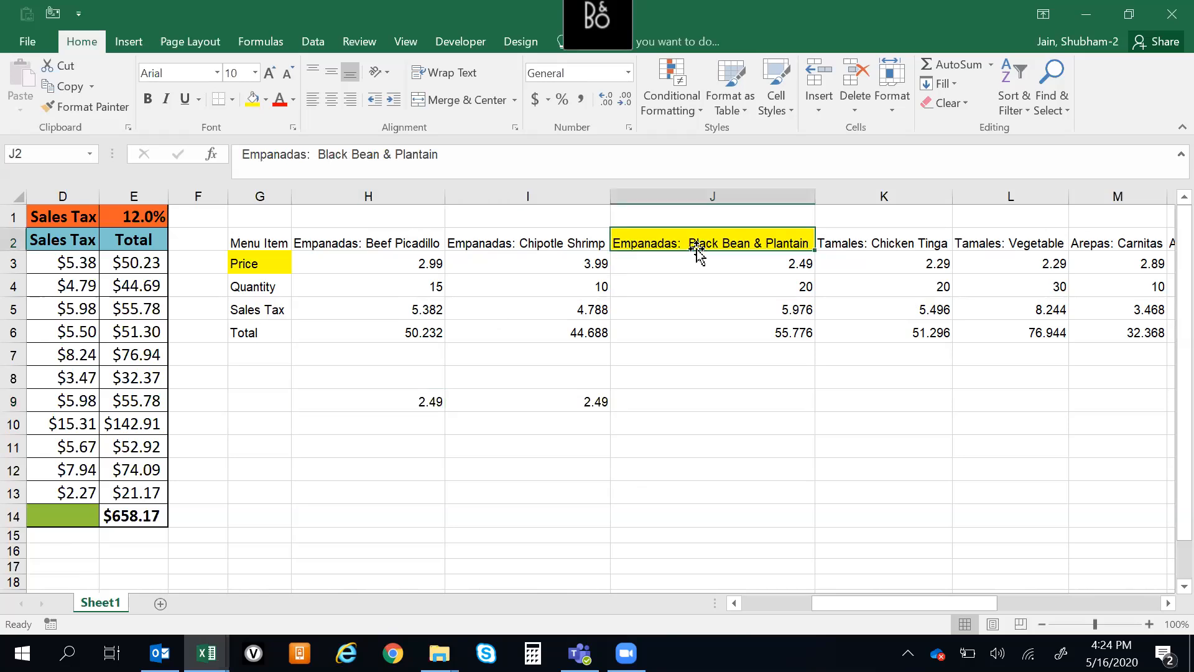
click(556, 411)
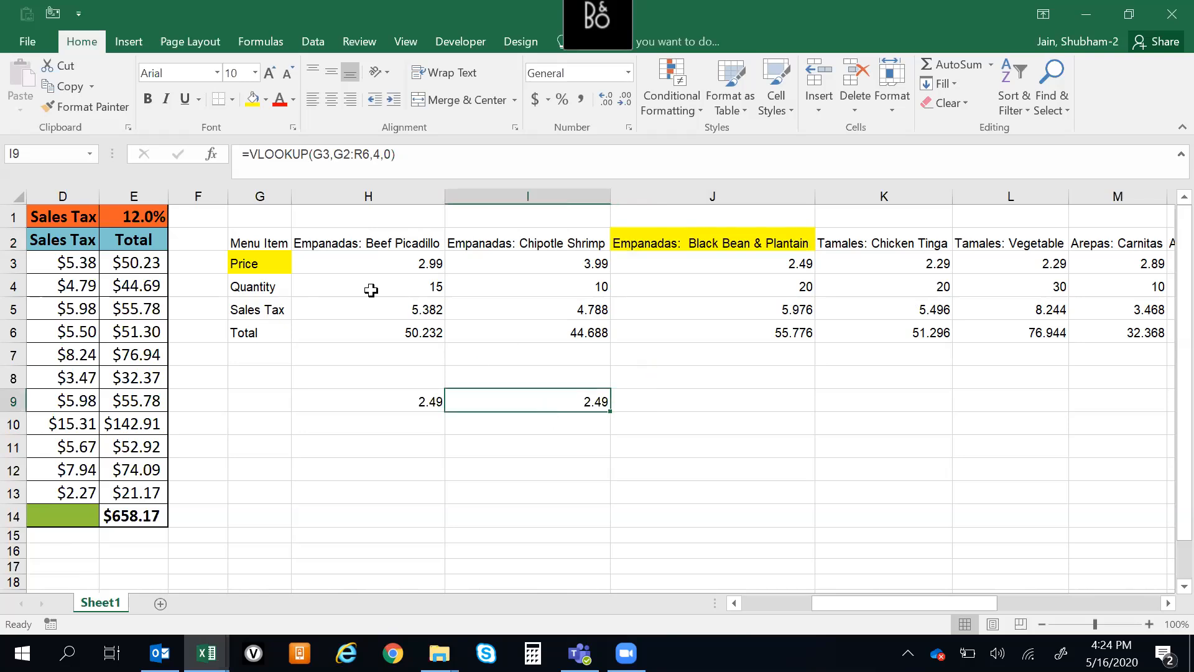
click(260, 265)
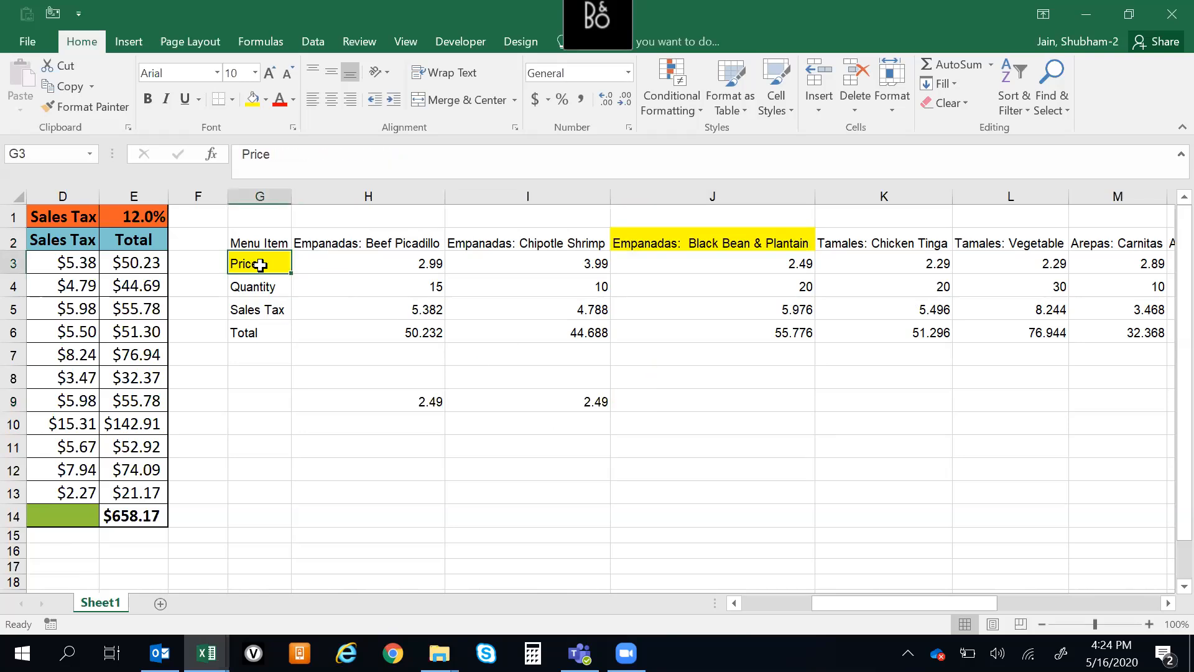
drag(266, 265, 266, 336)
Make the table range in H9's HLOOKUP absolute as $G$2:$R$6 and check the entered formula
click(369, 402)
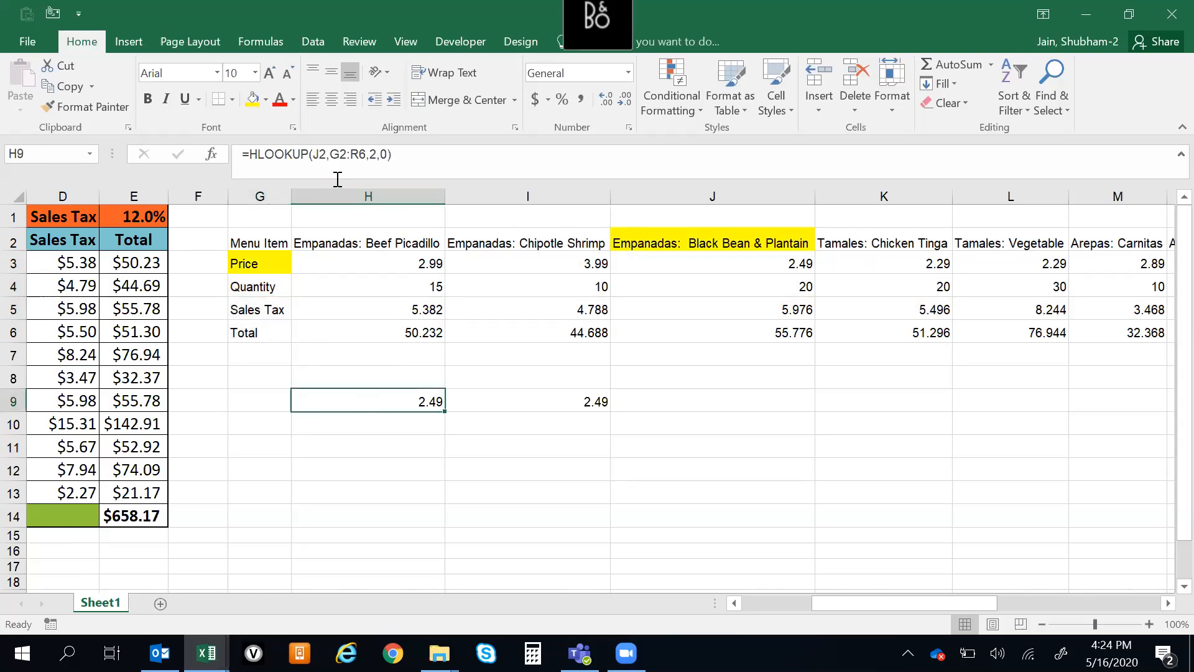
click(371, 156)
drag(367, 155, 334, 157)
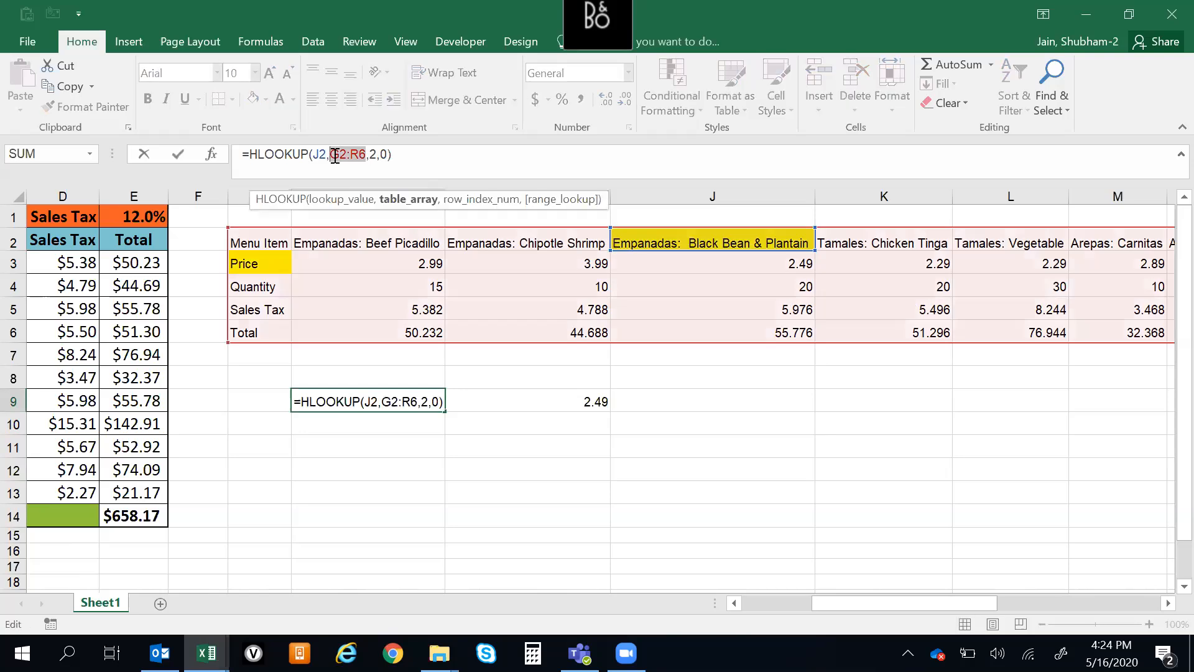
key(F4)
key(Return)
key(Up)
key(Up)
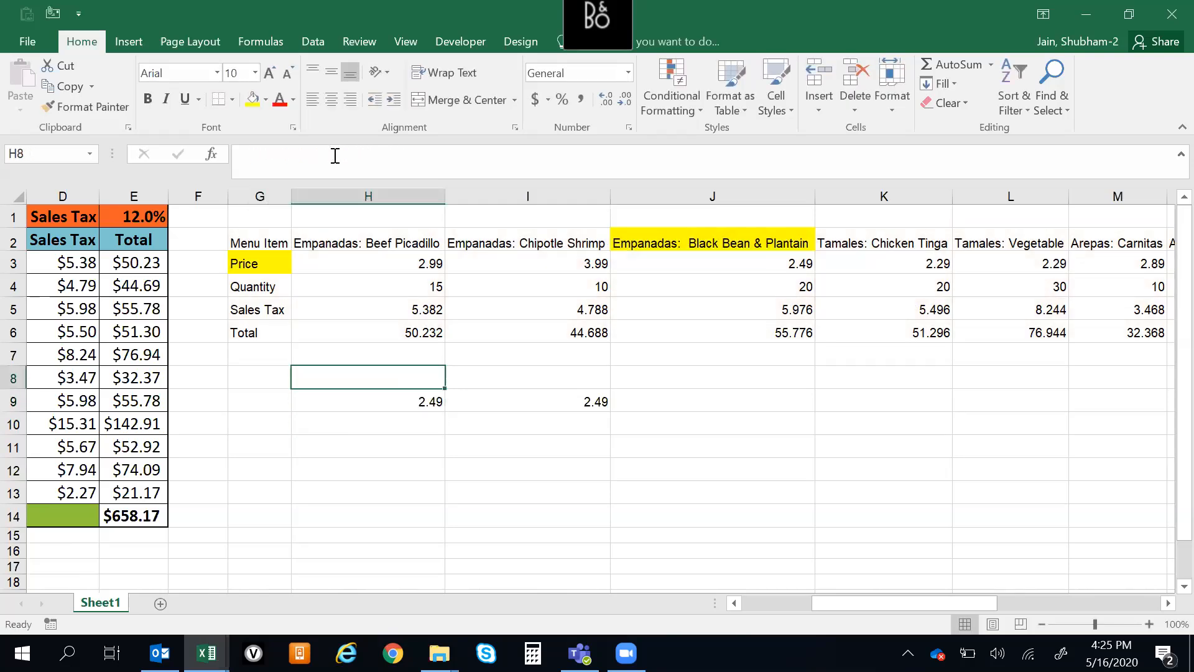
key(Down)
key(Down)
key(Up)
key(Up)
key(Down)
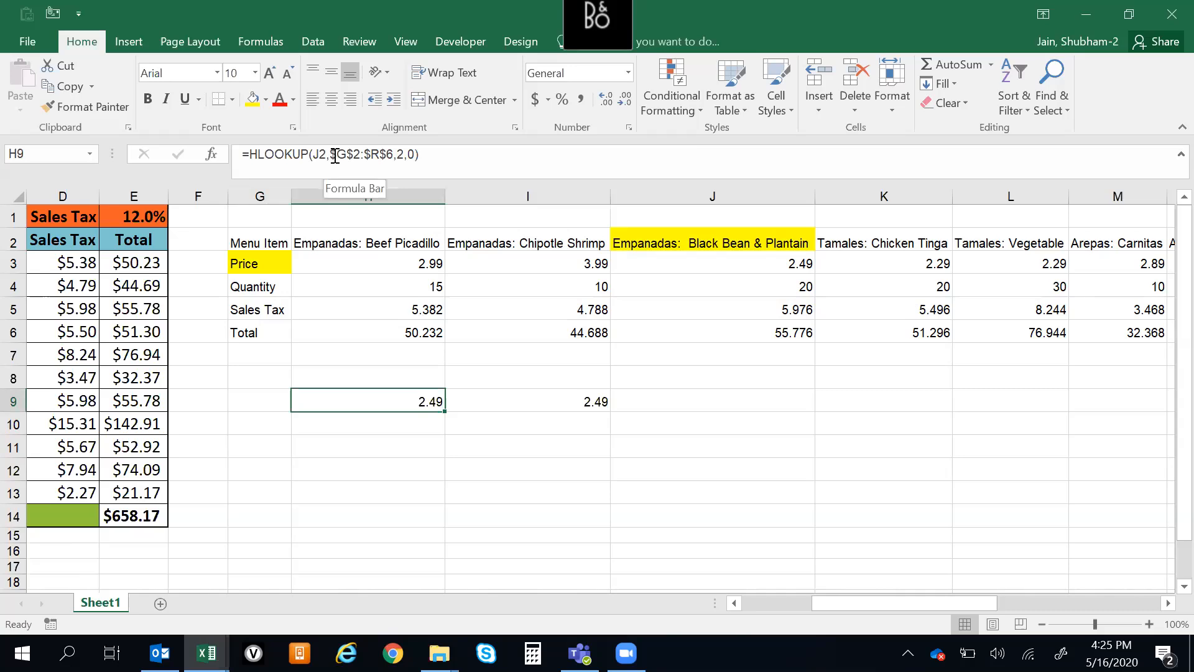
Examine the menu item headers, the row labels in G3:G6, and how the formulas in H9 and I9 use them
click(717, 241)
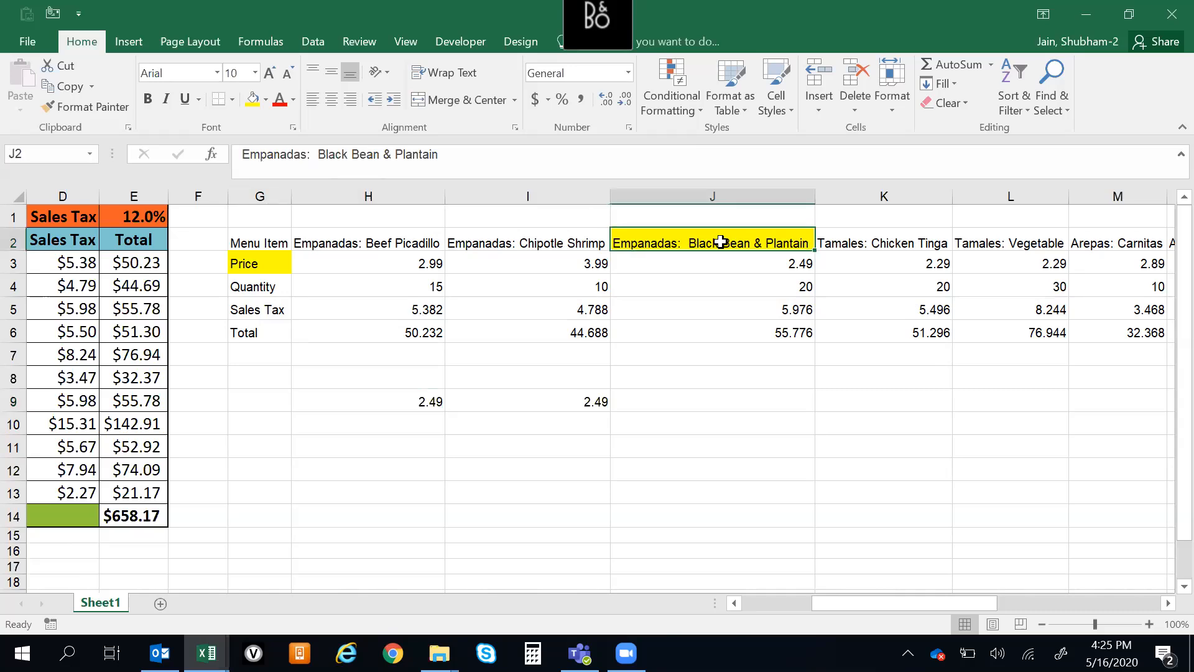
drag(268, 263, 274, 323)
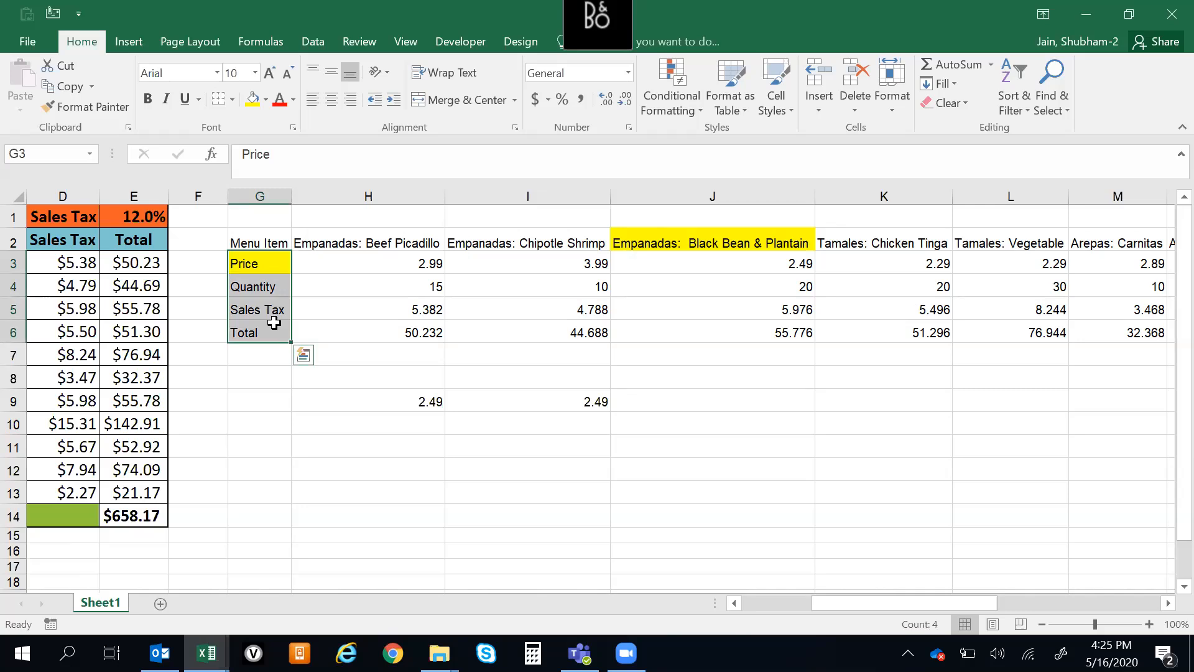
drag(386, 264, 641, 237)
drag(396, 233, 728, 240)
drag(271, 259, 267, 331)
drag(254, 261, 259, 334)
click(416, 290)
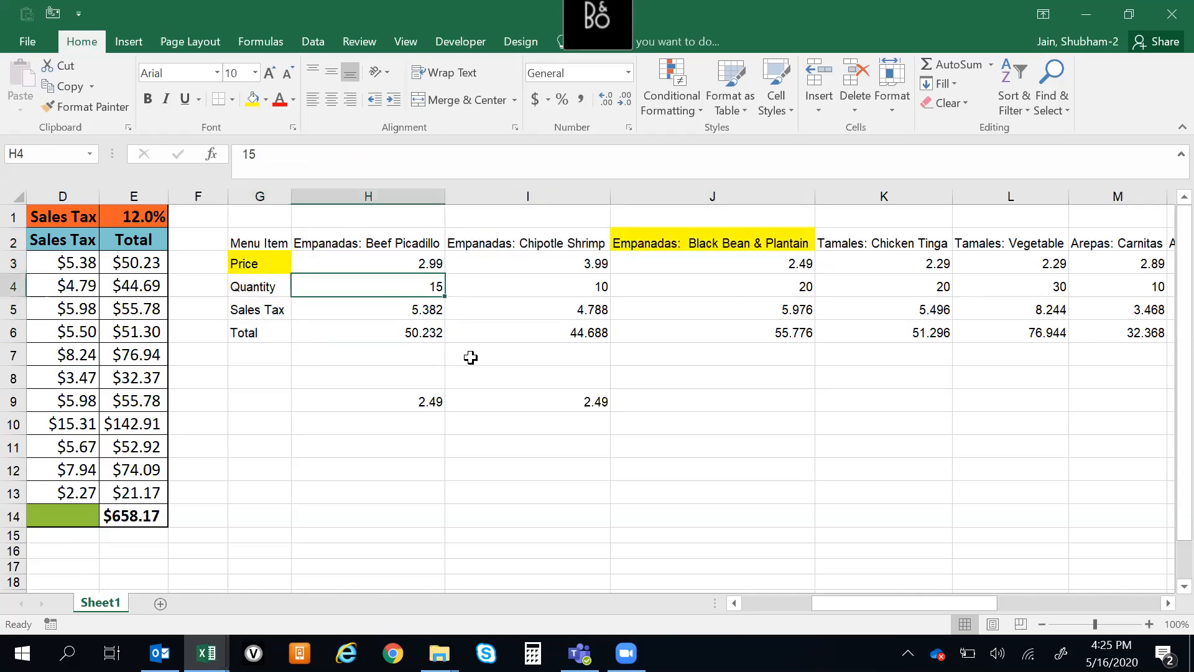
click(375, 401)
click(687, 242)
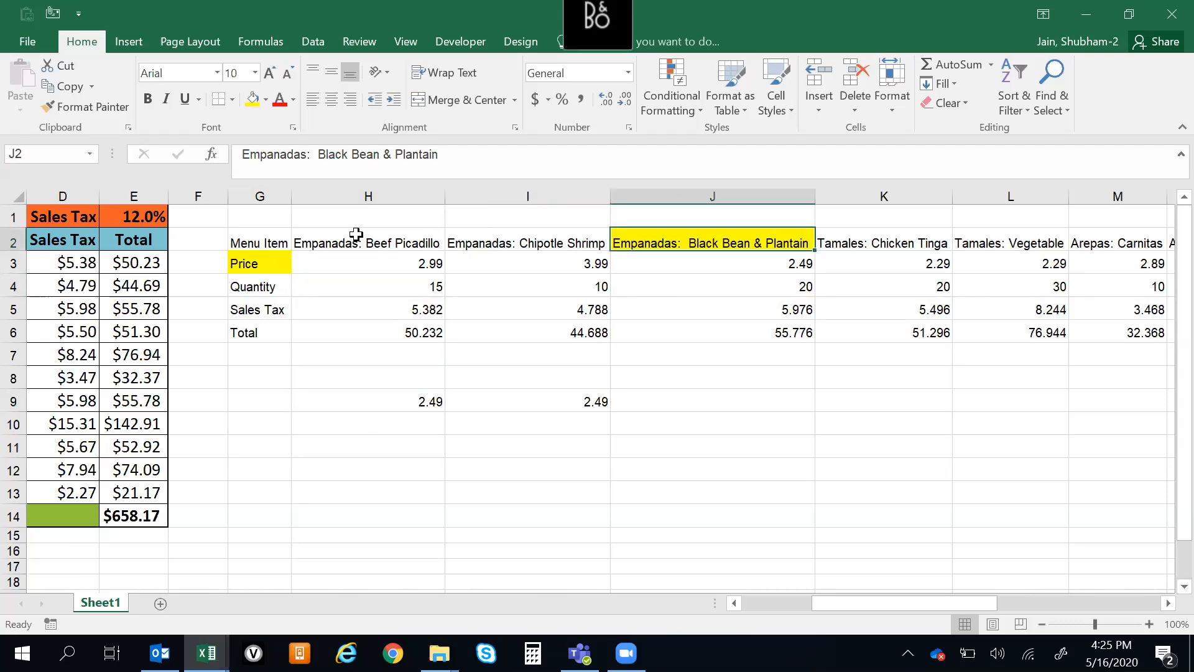
click(260, 263)
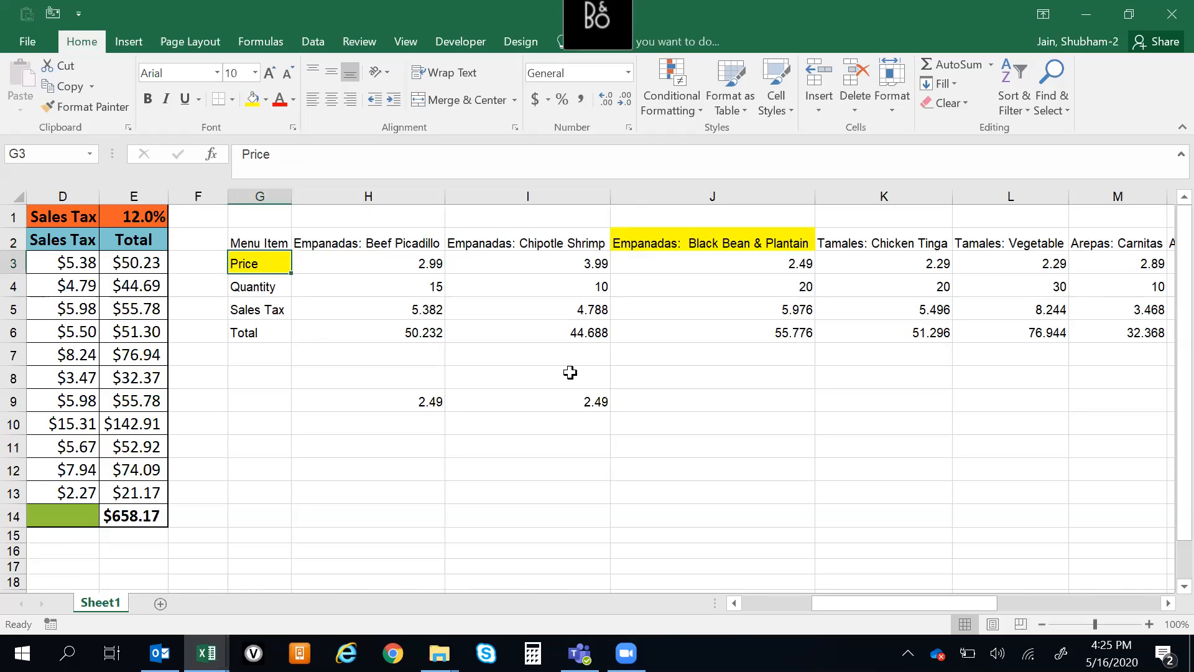
click(564, 410)
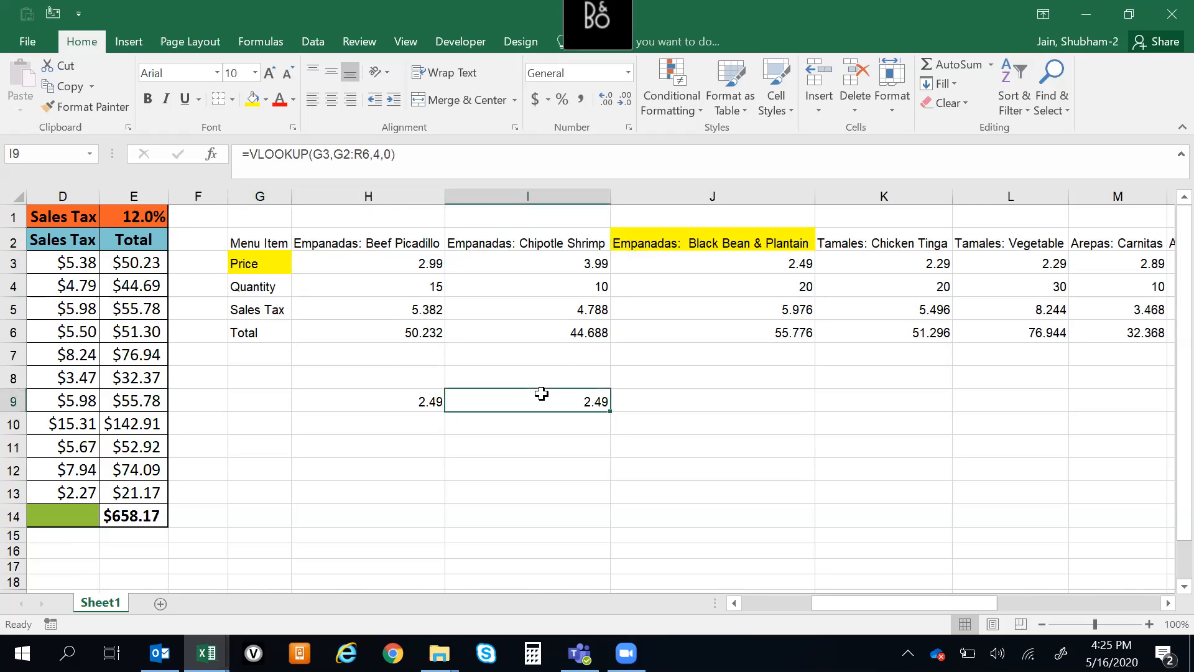
click(330, 394)
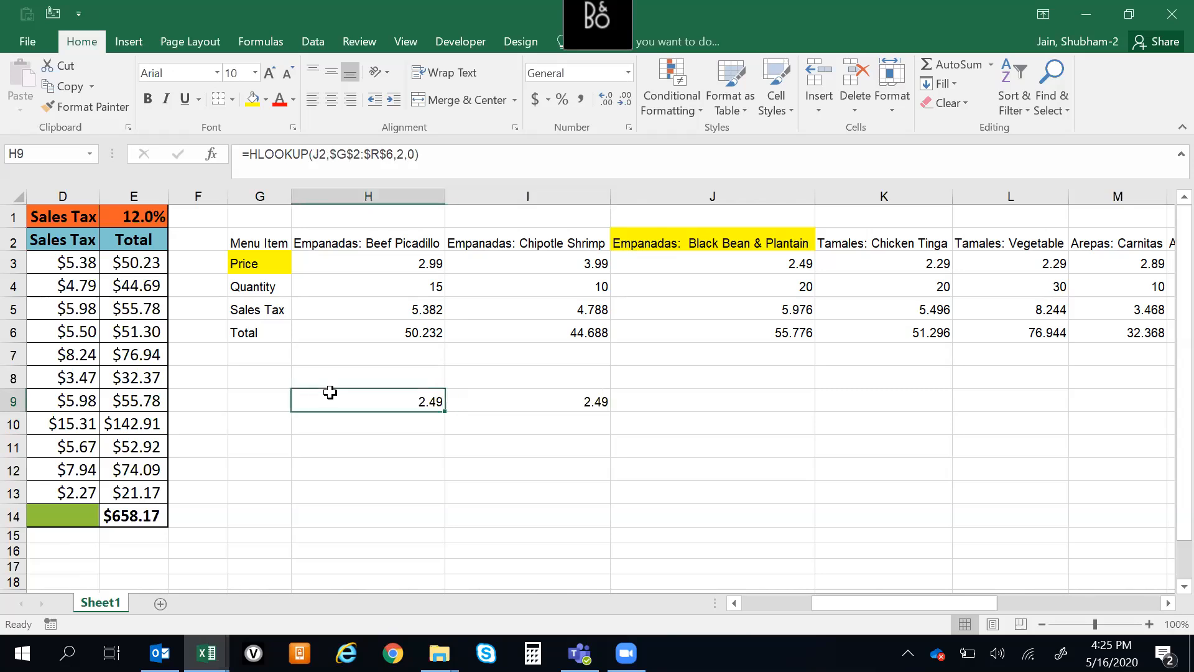
click(582, 403)
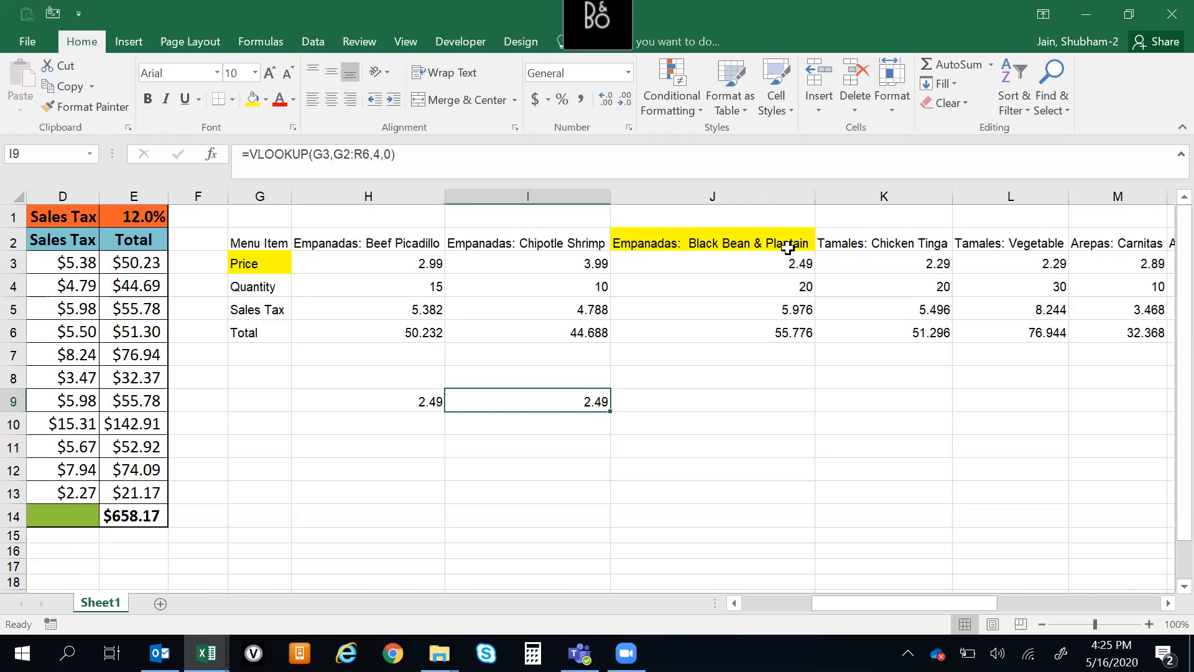
Set the row index of H9's HLOOKUP to 3 to return the Quantity row
click(366, 407)
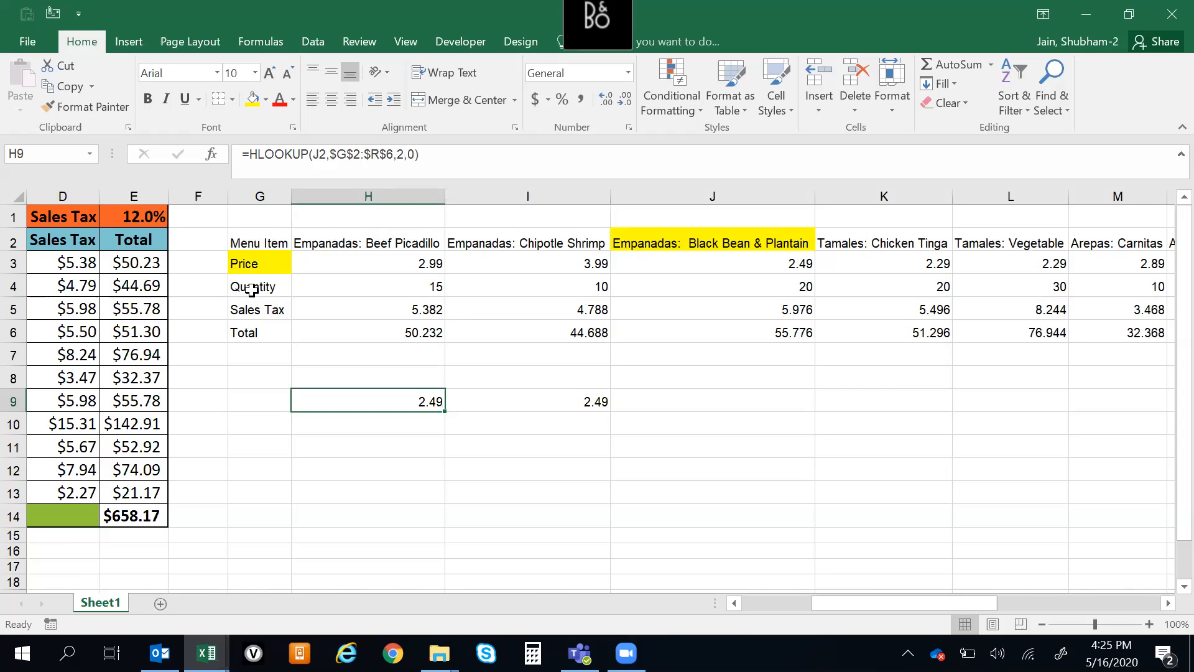
click(403, 154)
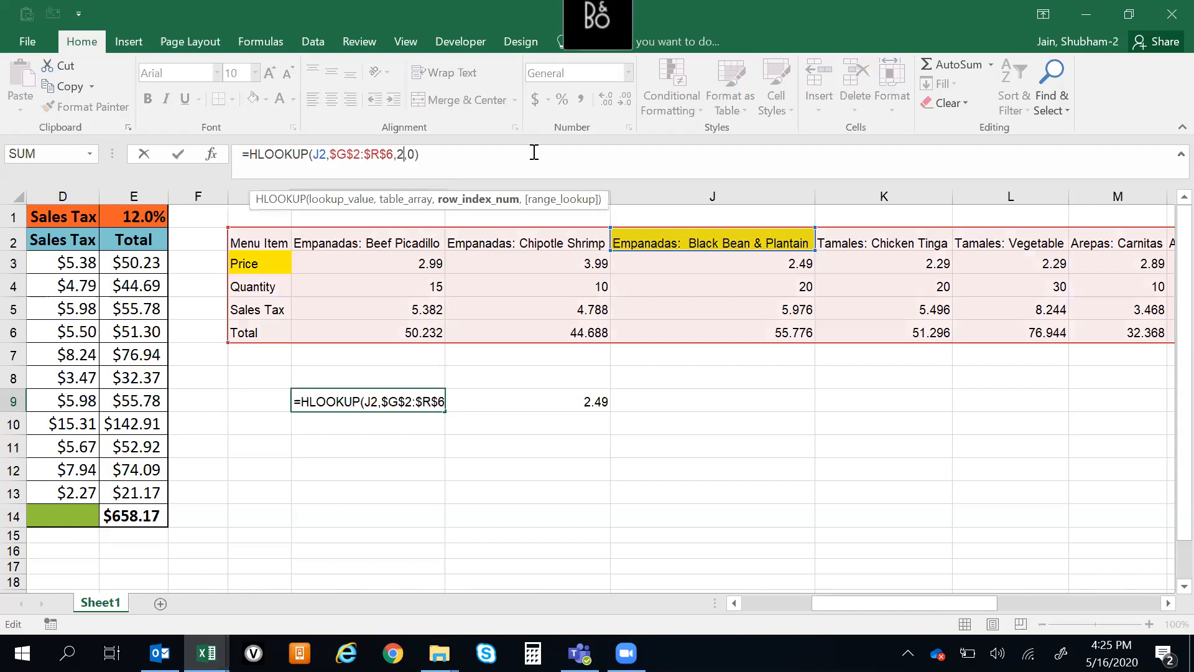
key(BackSpace)
text(3)
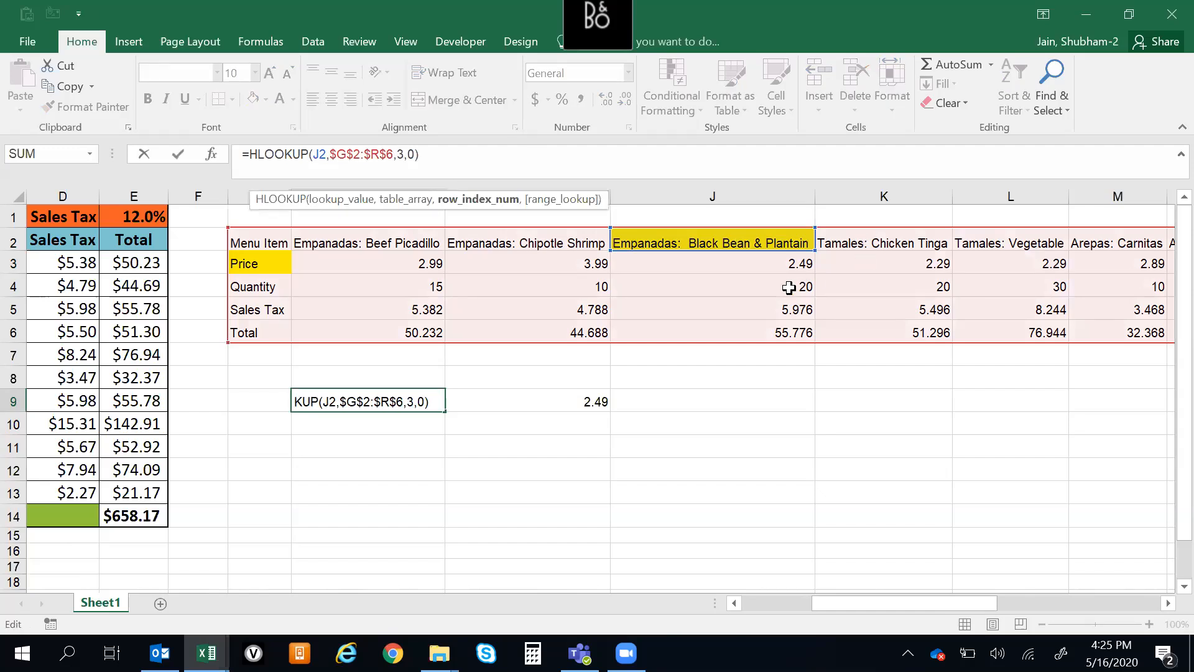
key(Return)
key(Up)
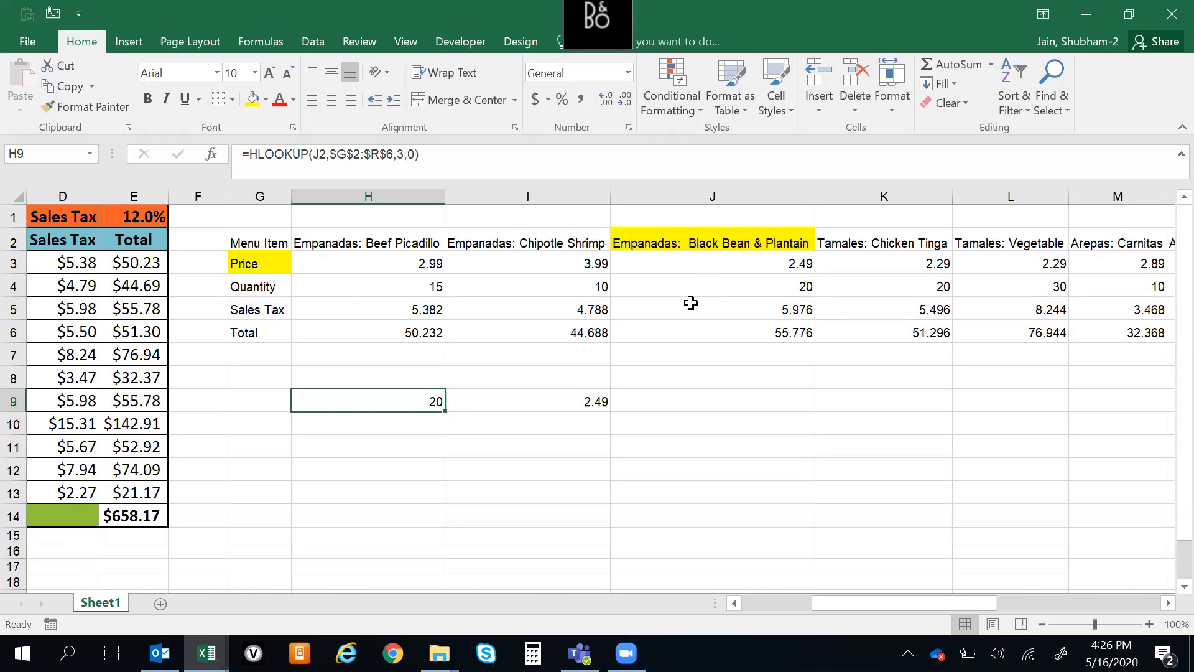
Set the row index of H9's HLOOKUP to 4 and compare the result with the Sales Tax in J5
click(403, 154)
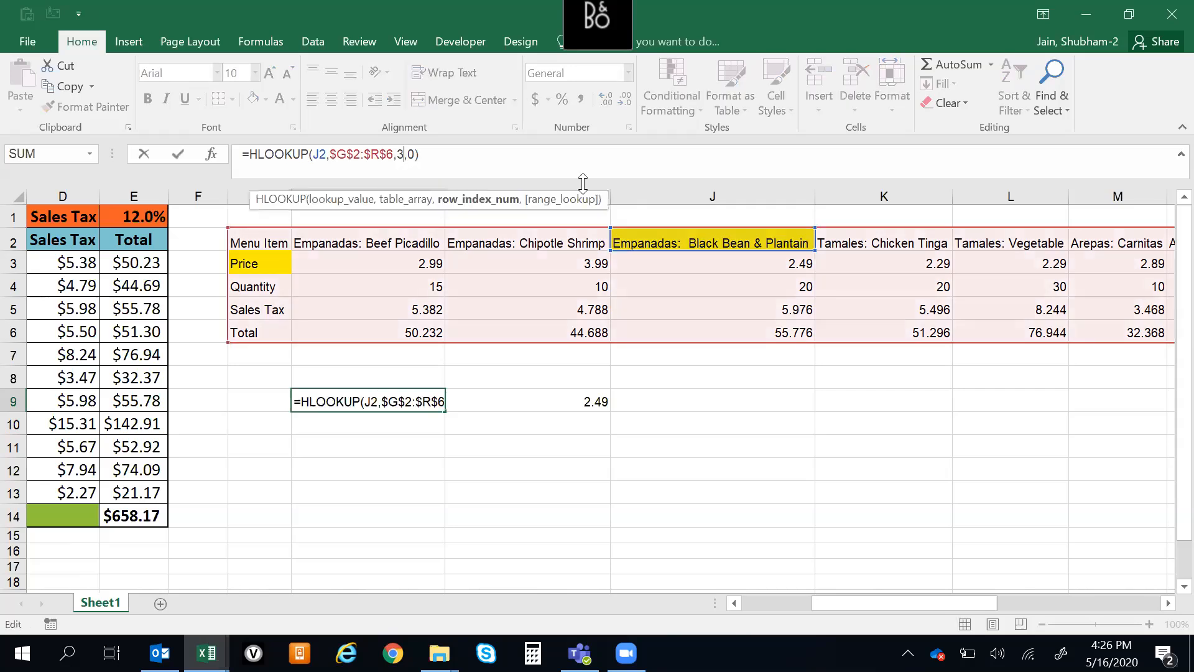
key(BackSpace)
text(4)
key(Return)
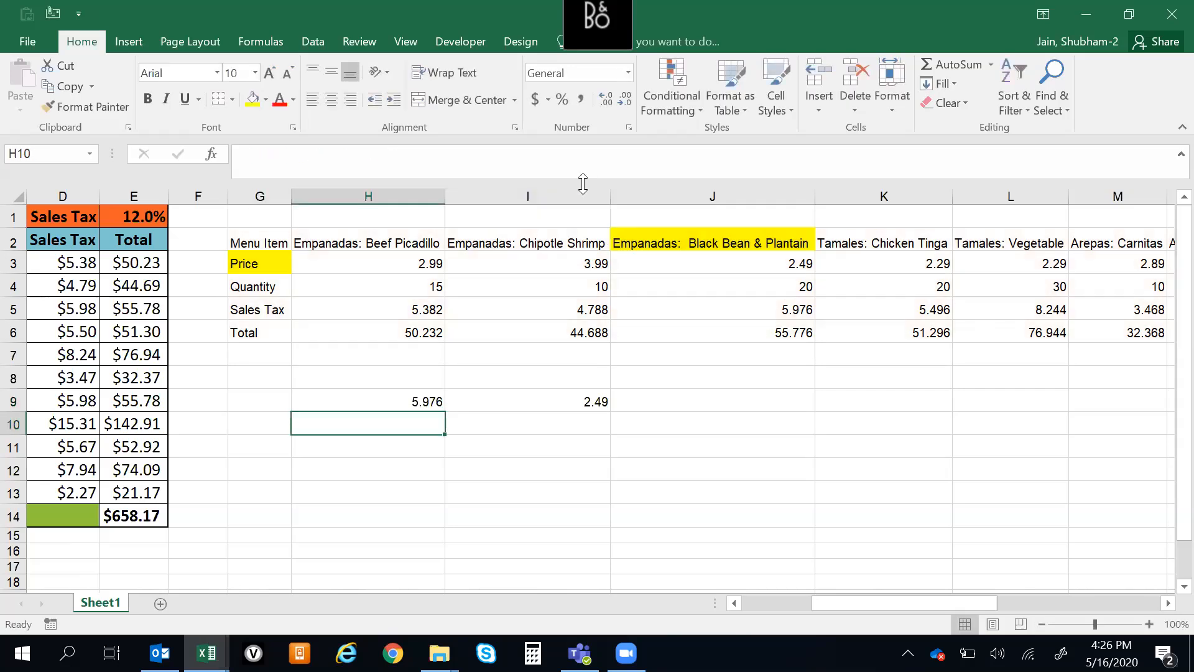
click(801, 317)
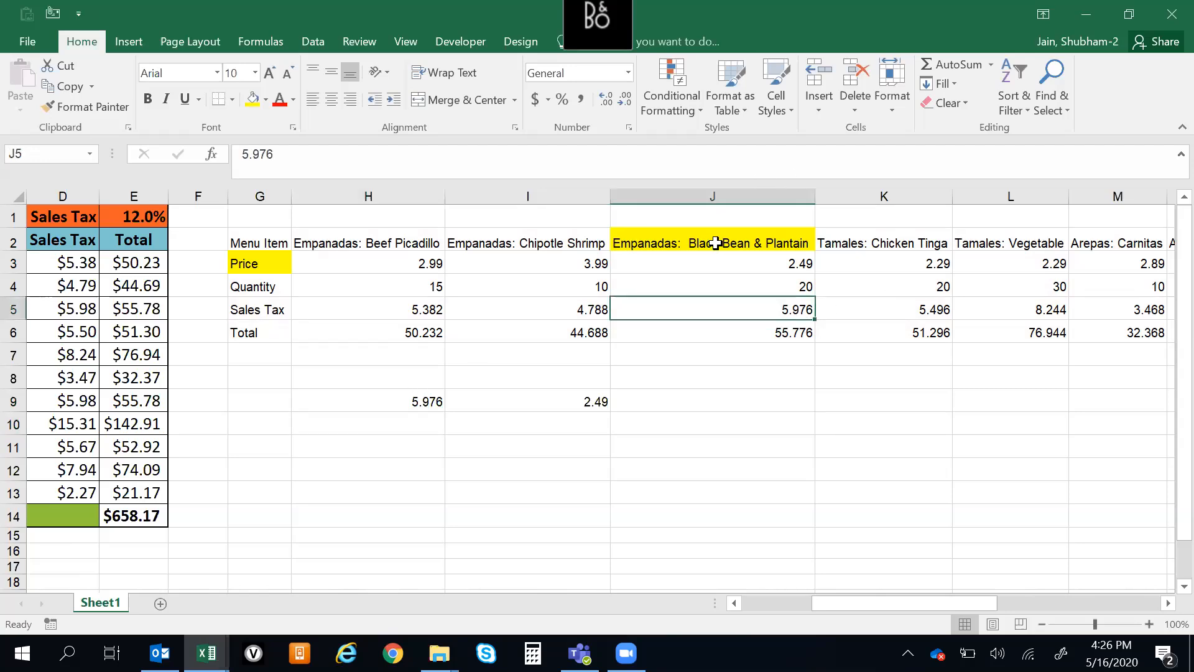
click(743, 242)
Change the lookup value of H9's HLOOKUP to L2, the Tamales: Vegetable header, and review it beside I9's VLOOKUP
click(366, 398)
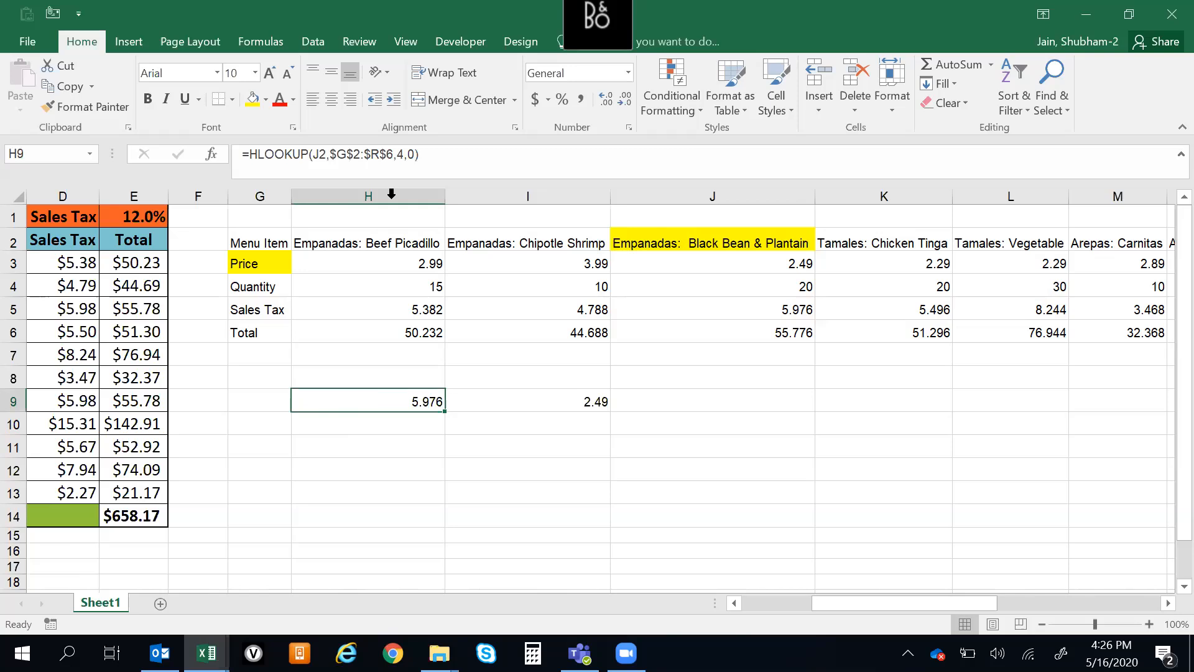
click(323, 153)
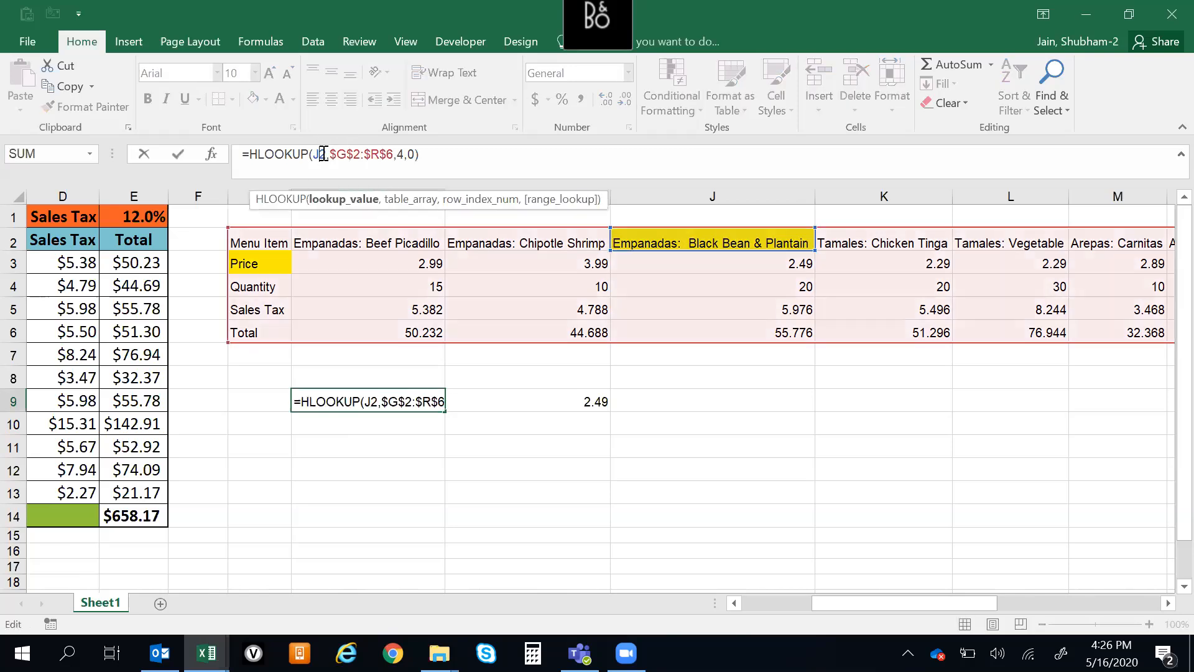
double_click(323, 153)
text(L22)
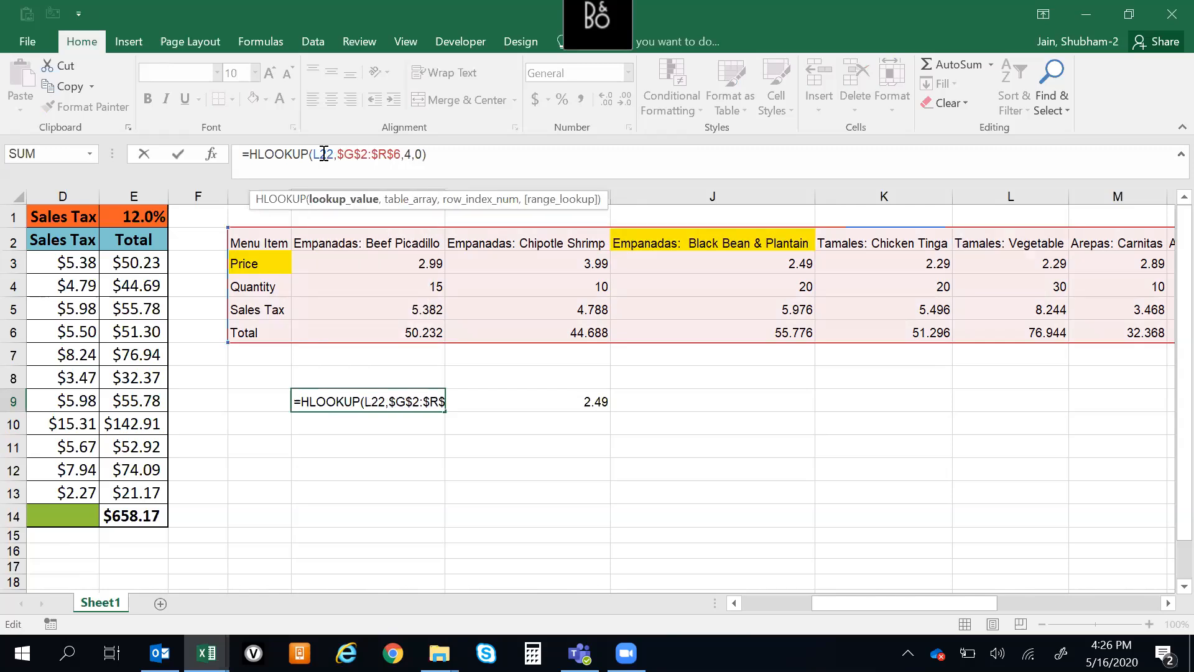
click(324, 154)
key(BackSpace)
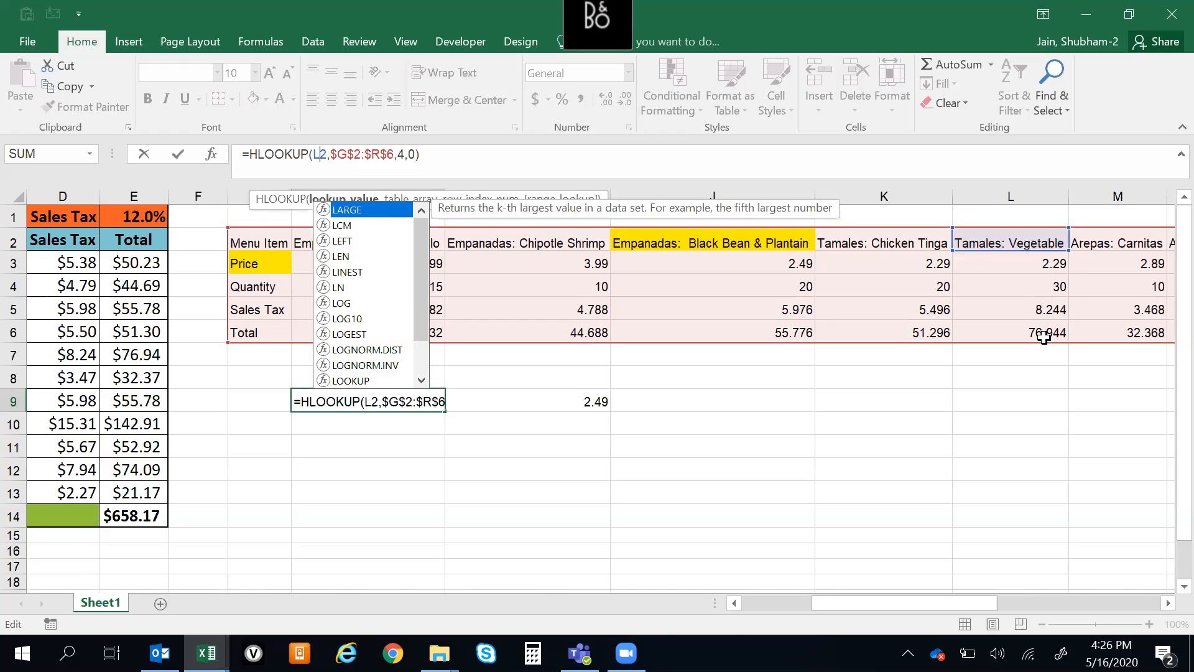
key(Return)
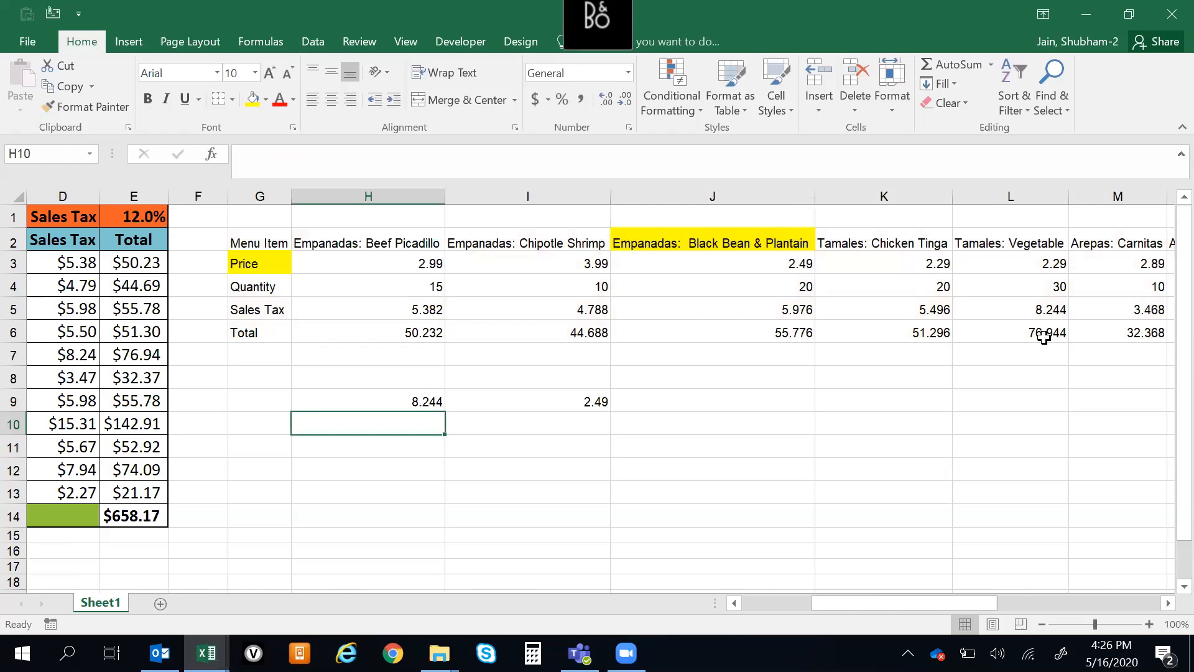
click(349, 405)
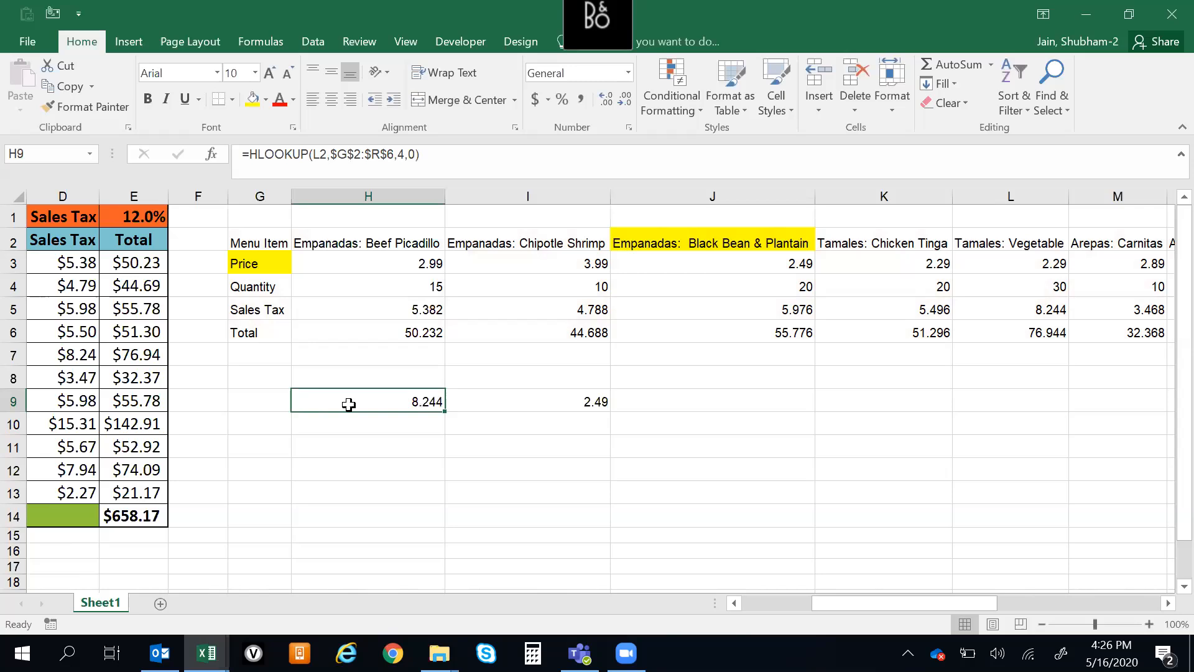
click(564, 393)
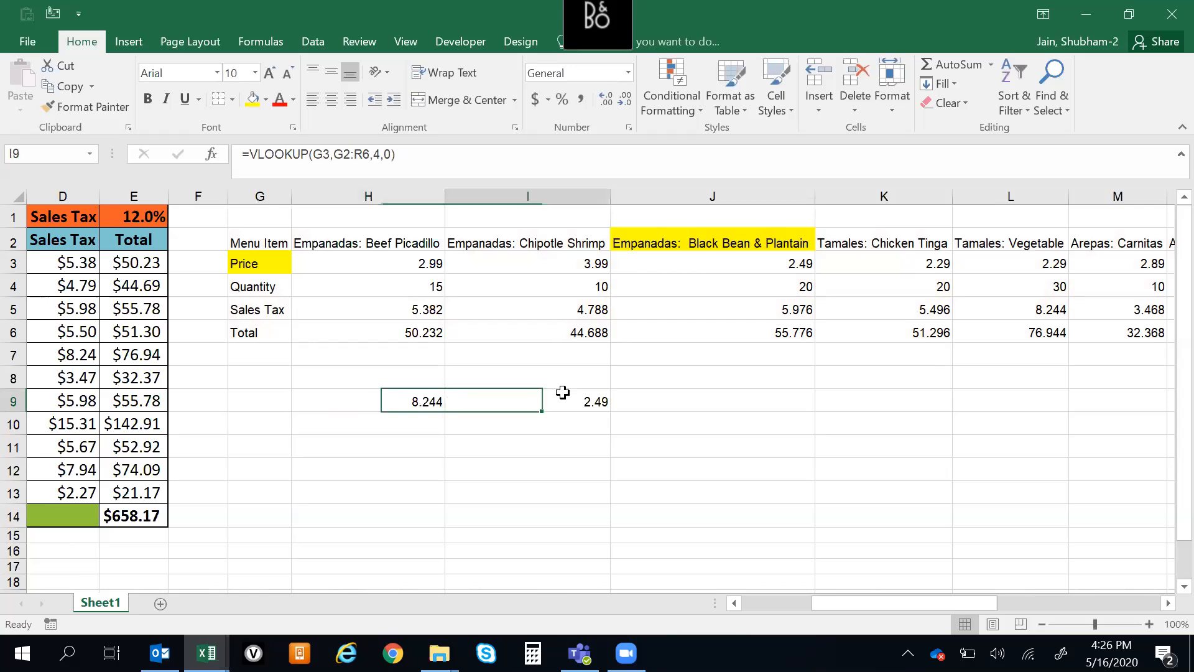
click(373, 395)
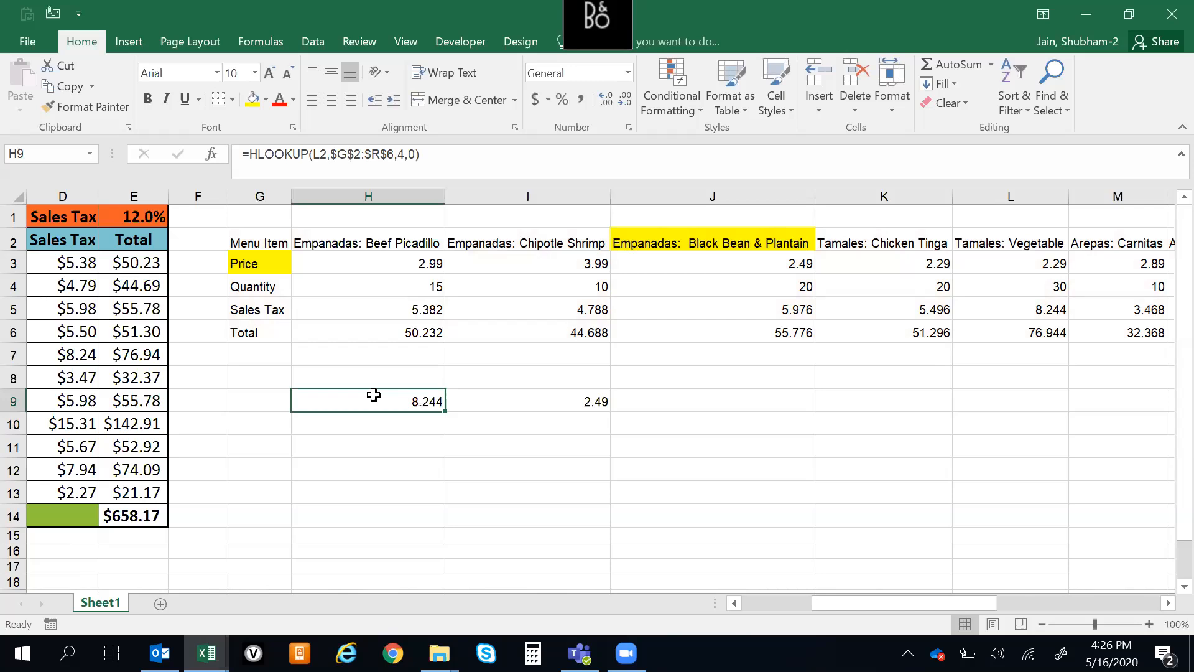
key(Up)
key(Up)
key(Up)
key(Up)
key(Up)
key(Up)
key(Up)
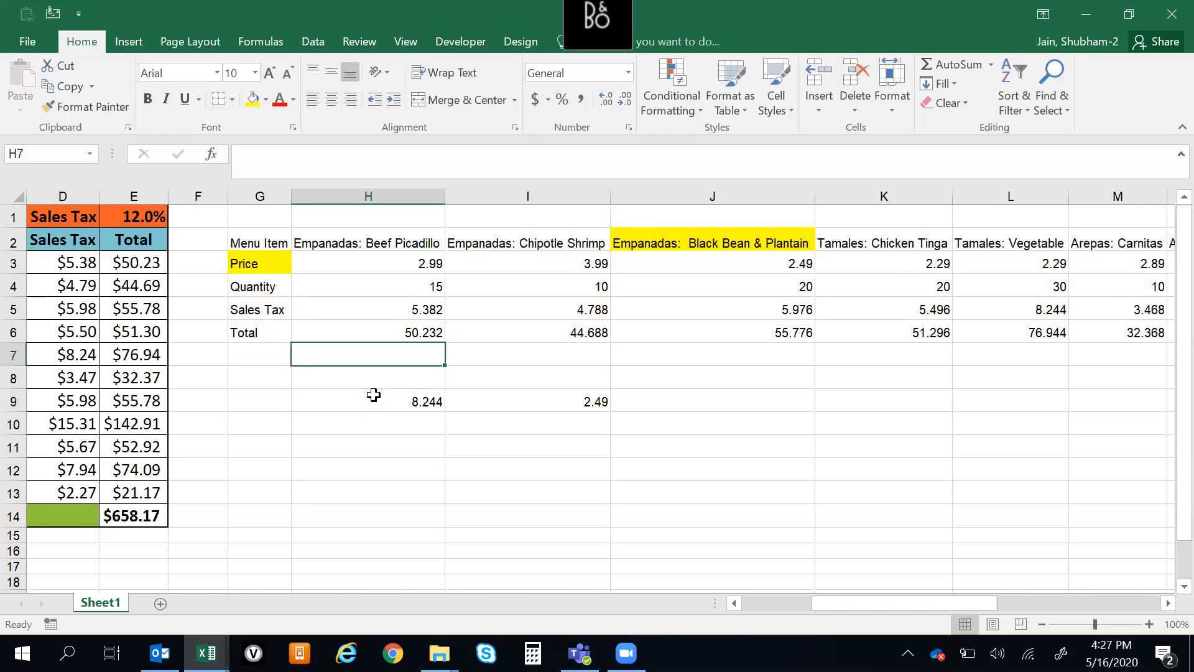
key(ctrl+Right)
key(ctrl+Left)
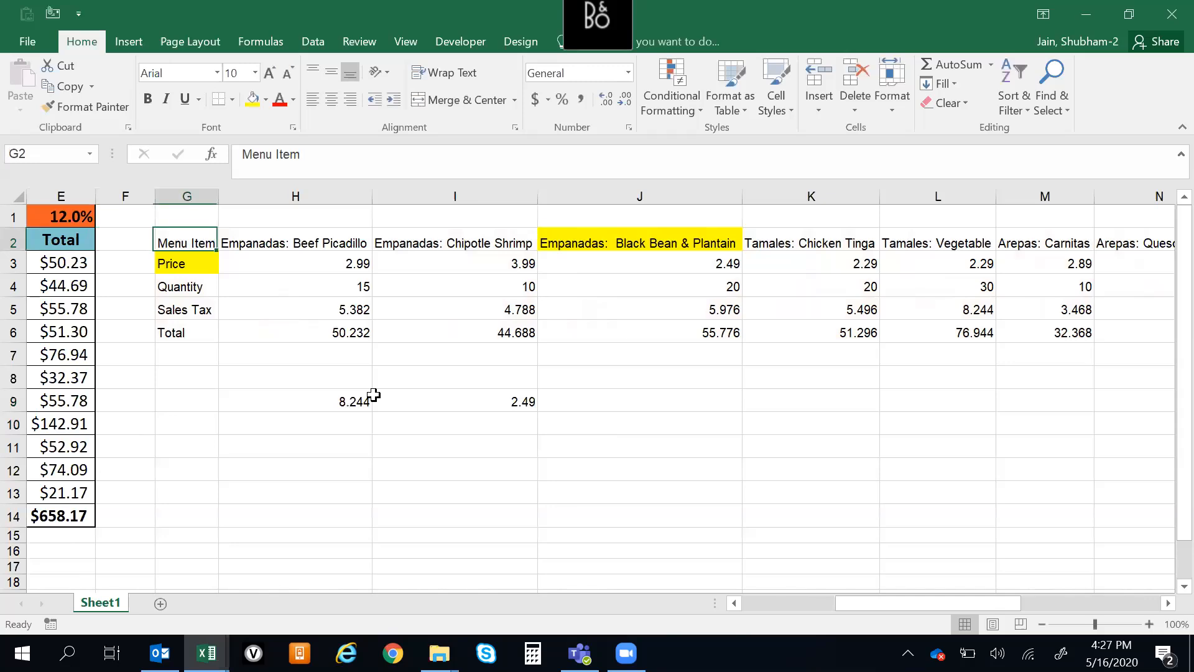
key(Down)
key(Down)
key(Down)
key(Down)
key(Down)
key(Right)
key(Right)
key(Down)
key(Down)
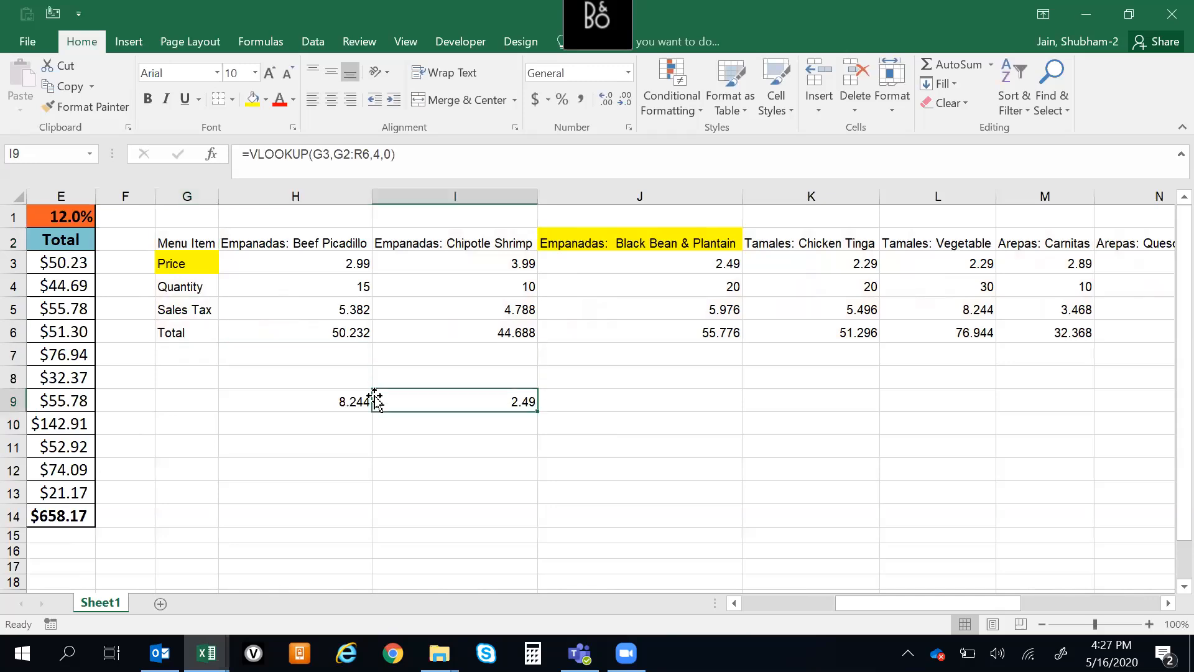
key(Left)
key(Down)
key(Up)
key(Up)
key(Up)
key(Up)
key(Up)
key(Up)
key(Up)
key(Up)
key(Up)
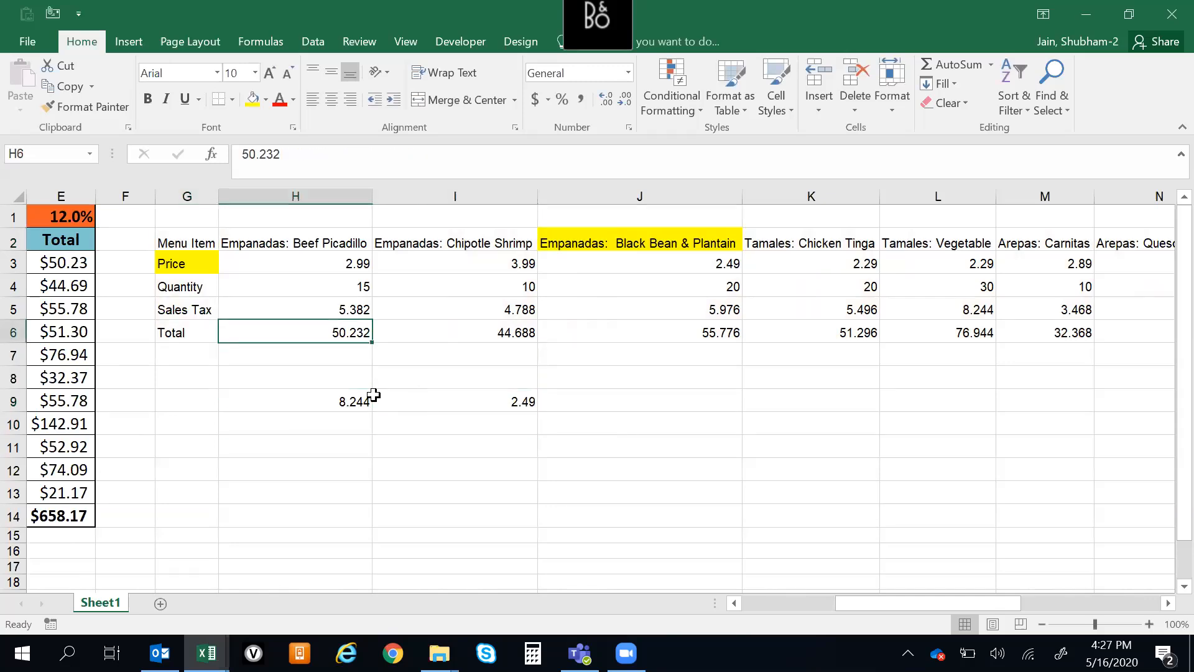
key(Down)
key(Left)
key(Down)
key(Up)
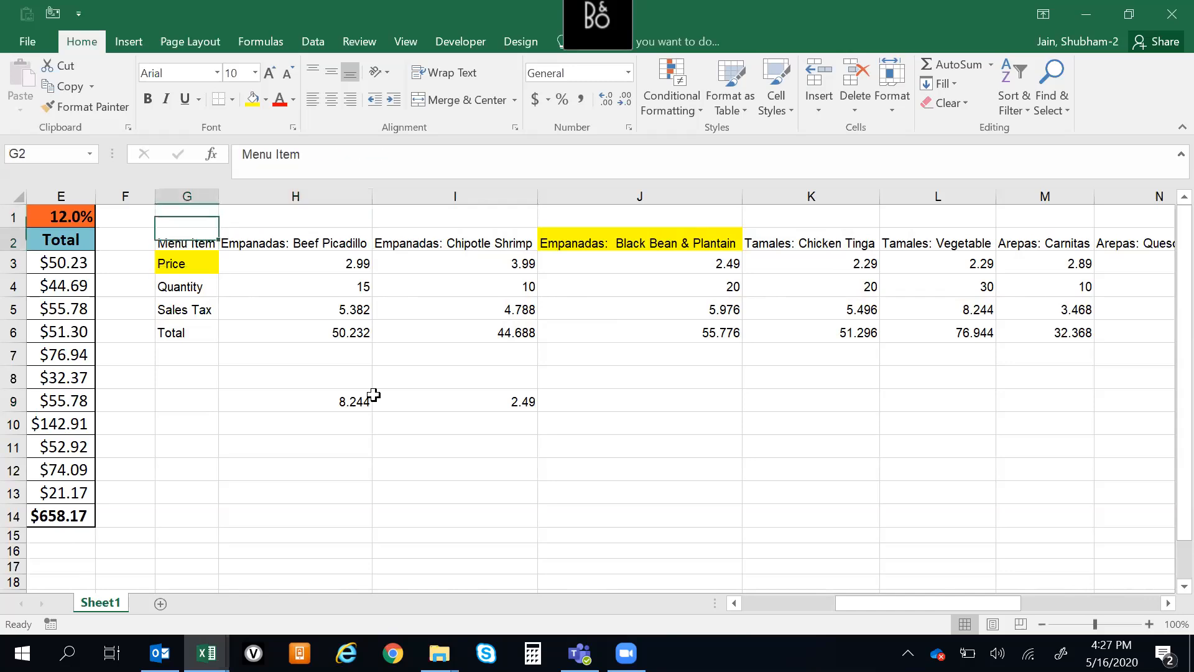
key(Up)
key(Down)
key(Down)
key(Down)
key(Down)
key(Down)
key(Down)
key(Right)
key(Right)
key(Down)
key(Down)
key(Down)
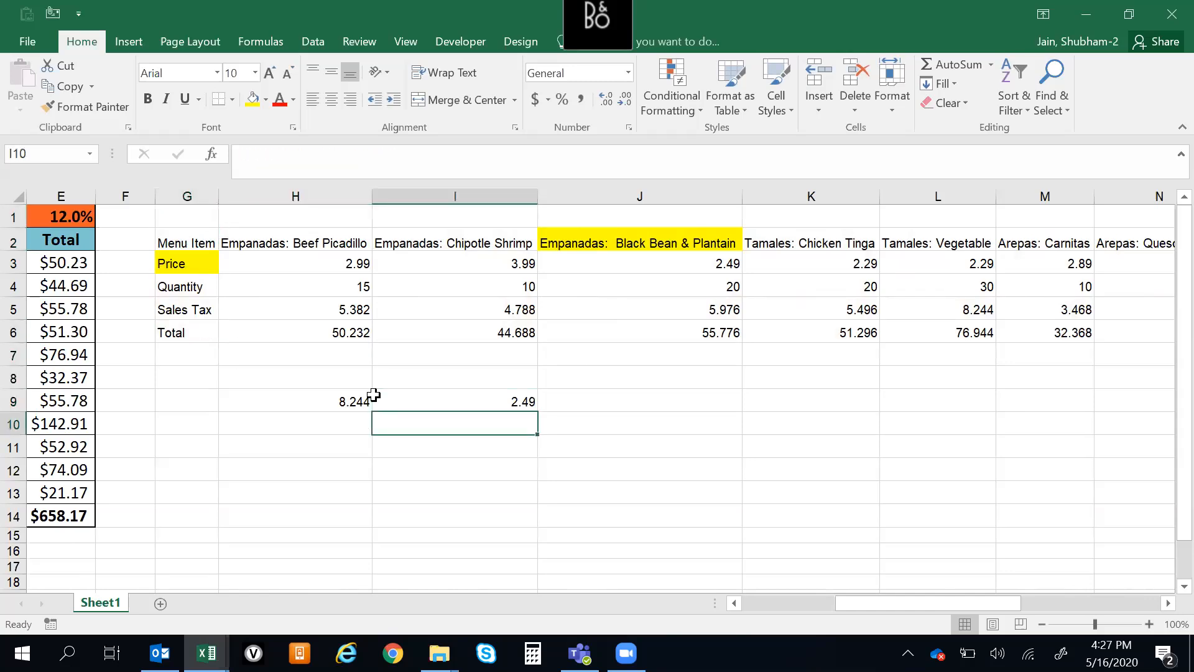
key(Up)
key(Up)
key(Down)
key(Up)
key(Down)
key(Up)
key(Down)
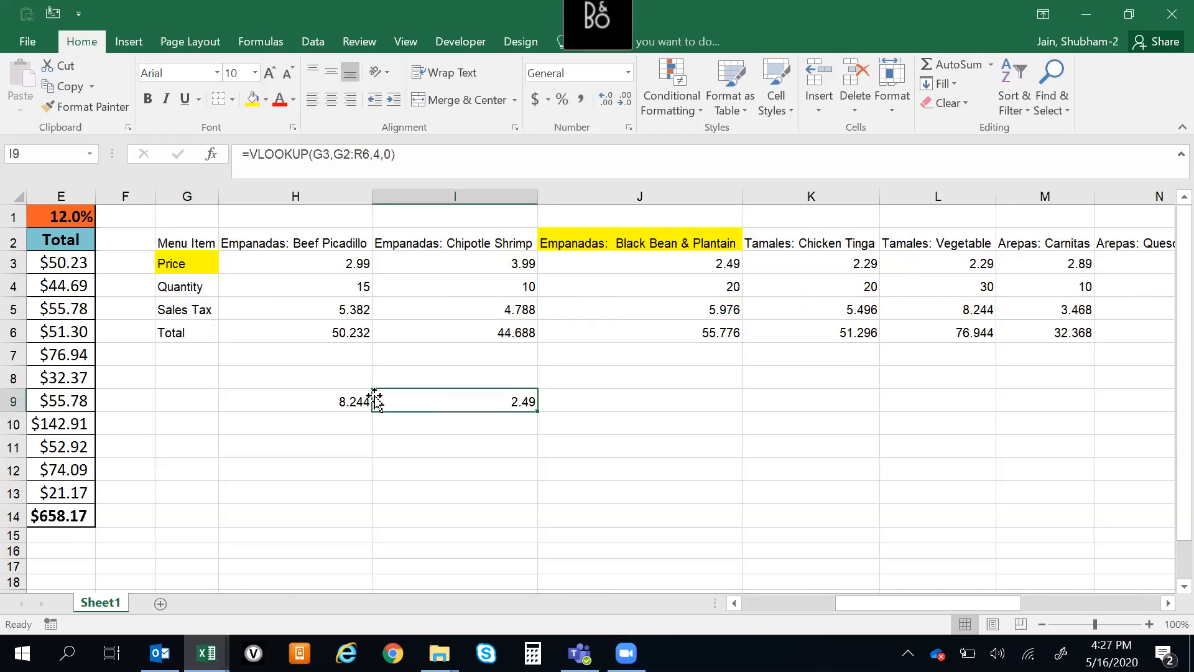
key(Down)
key(Up)
key(Up)
key(Down)
key(Return)
key(Left)
key(Down)
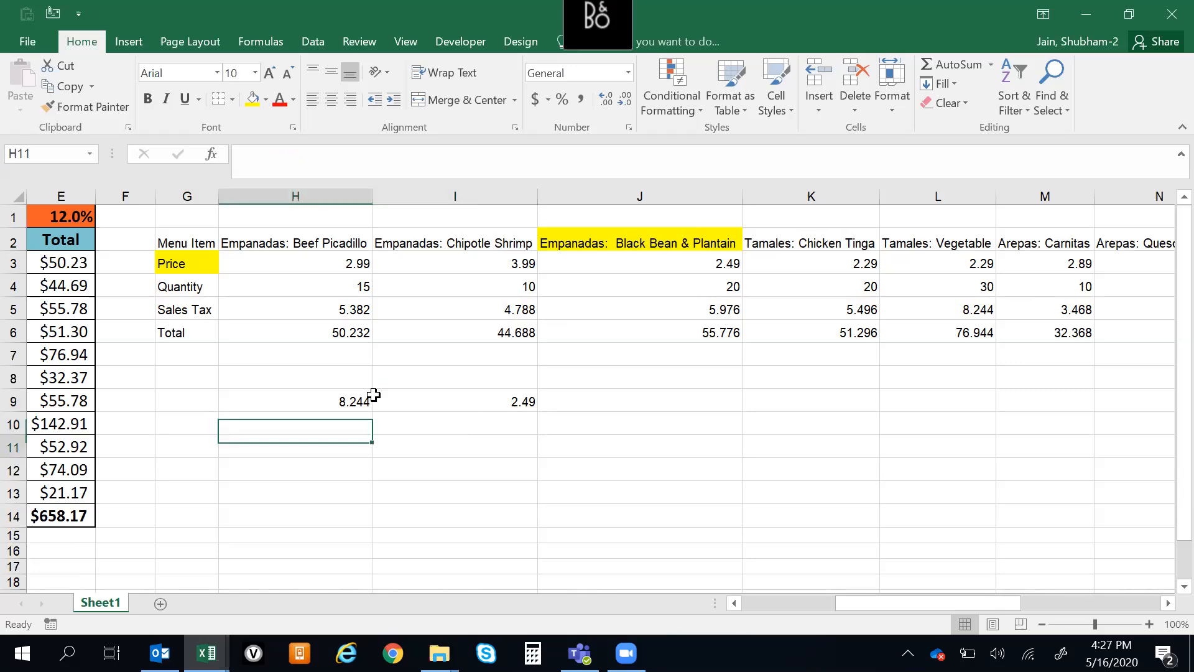
key(Up)
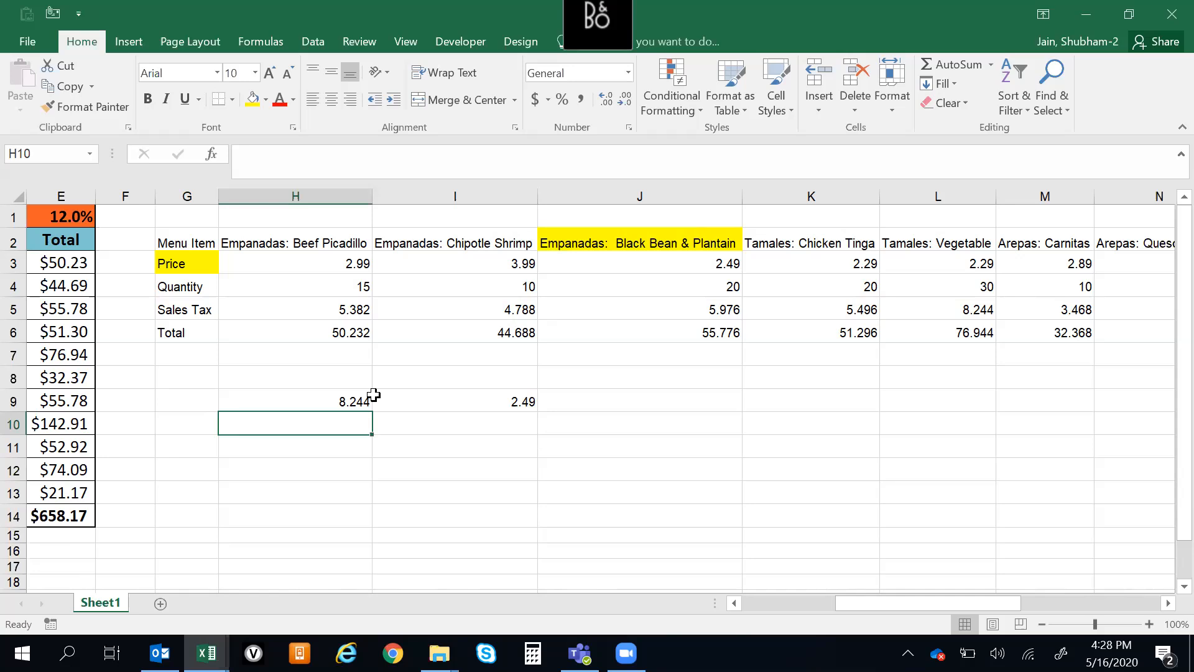
key(Down)
key(Up)
Copy the menu item Arepas: Queso Blanco from A9 into A16 below the original table
key(ctrl+Left)
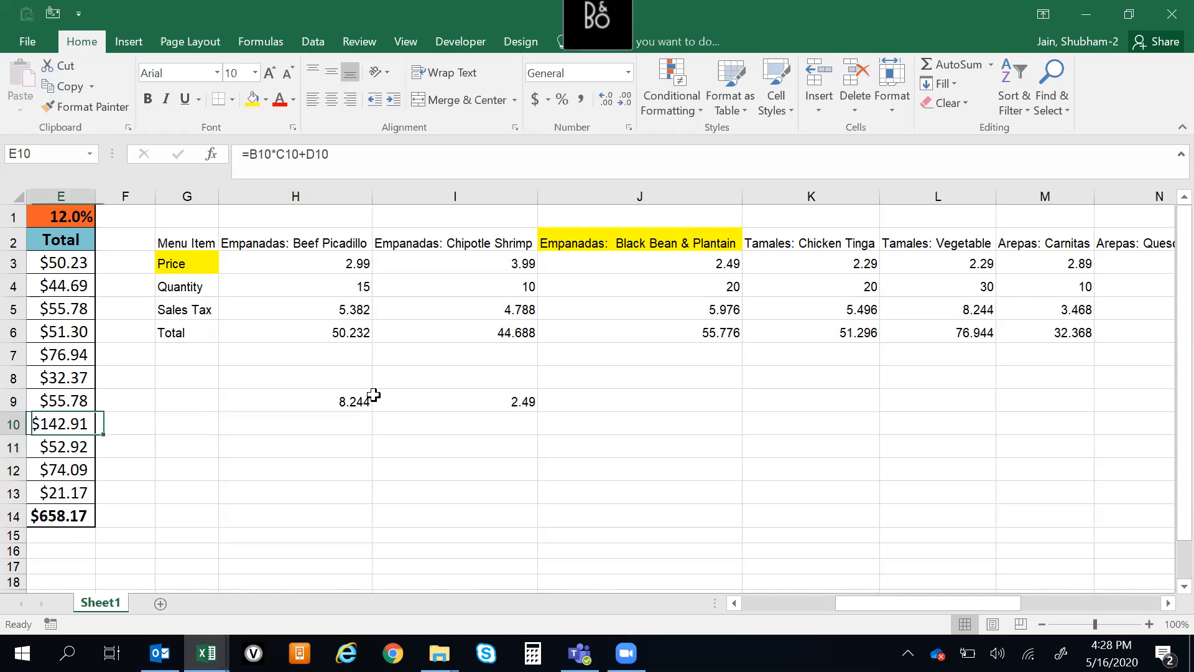
key(ctrl+Left)
key(Down)
key(Down)
key(Down)
key(Down)
key(Down)
key(Down)
key(Right)
key(Left)
key(Up)
key(Up)
key(Up)
key(Up)
key(Up)
key(Up)
key(Up)
key(ctrl+c)
key(Down)
key(Down)
key(Down)
key(Down)
key(Down)
key(Down)
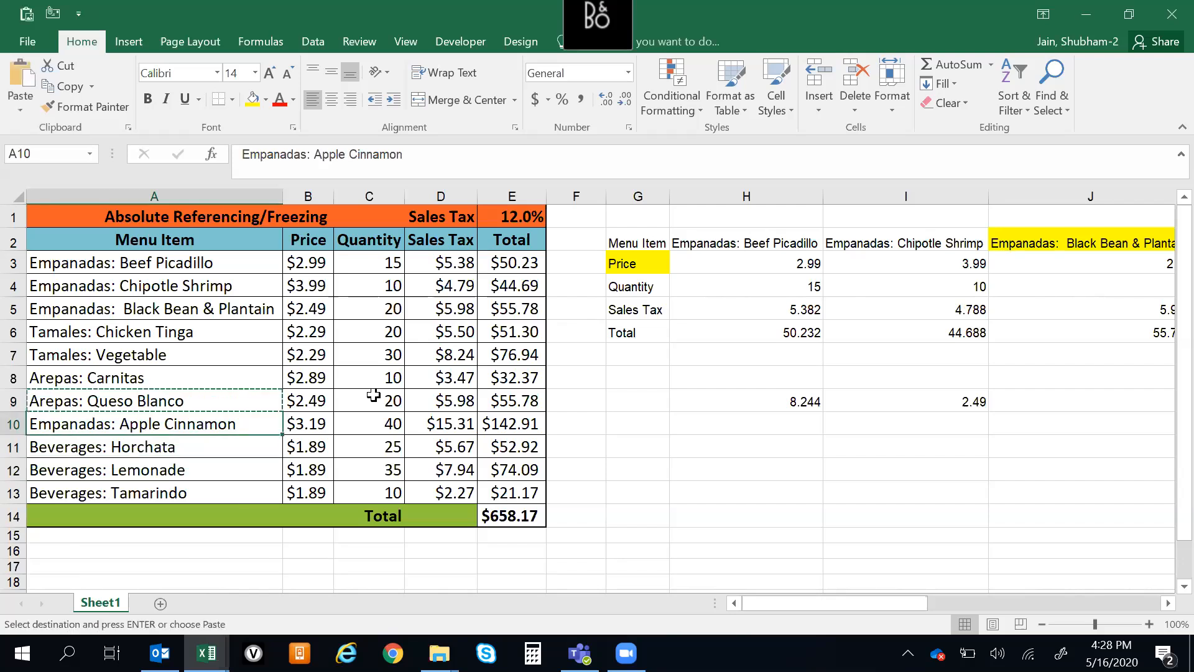
key(Down)
key(ctrl+v)
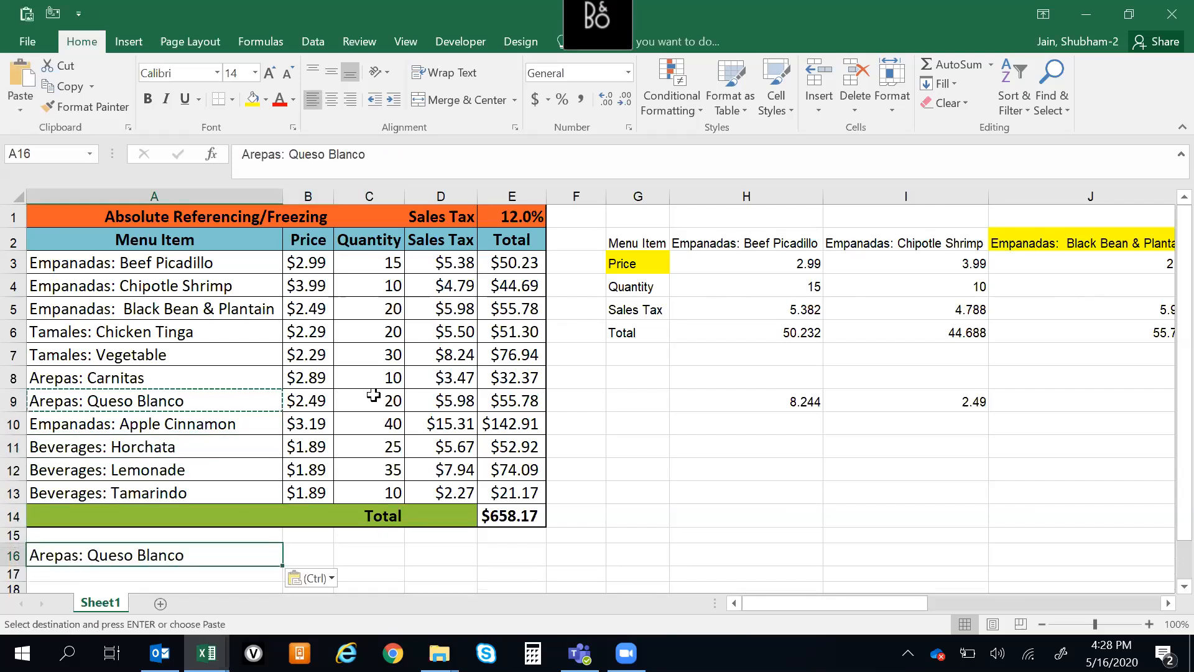
Start an XLOOKUP formula in B16 with A16 as the lookup value
key(Right)
key(Right)
key(Left)
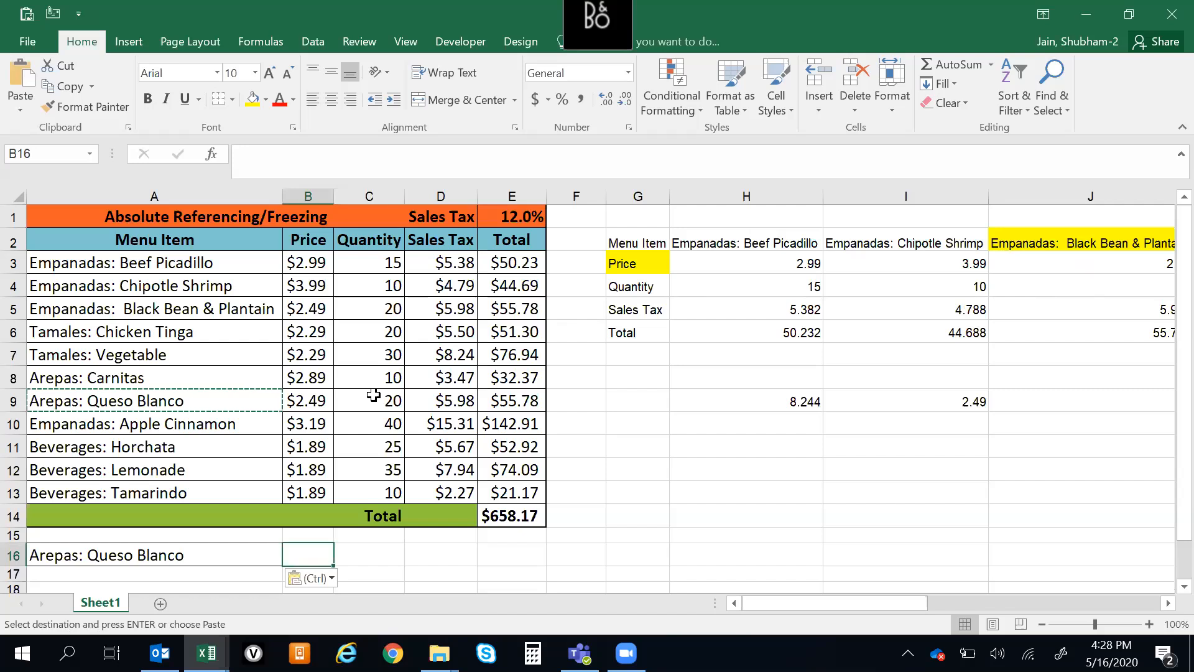
text(=XL)
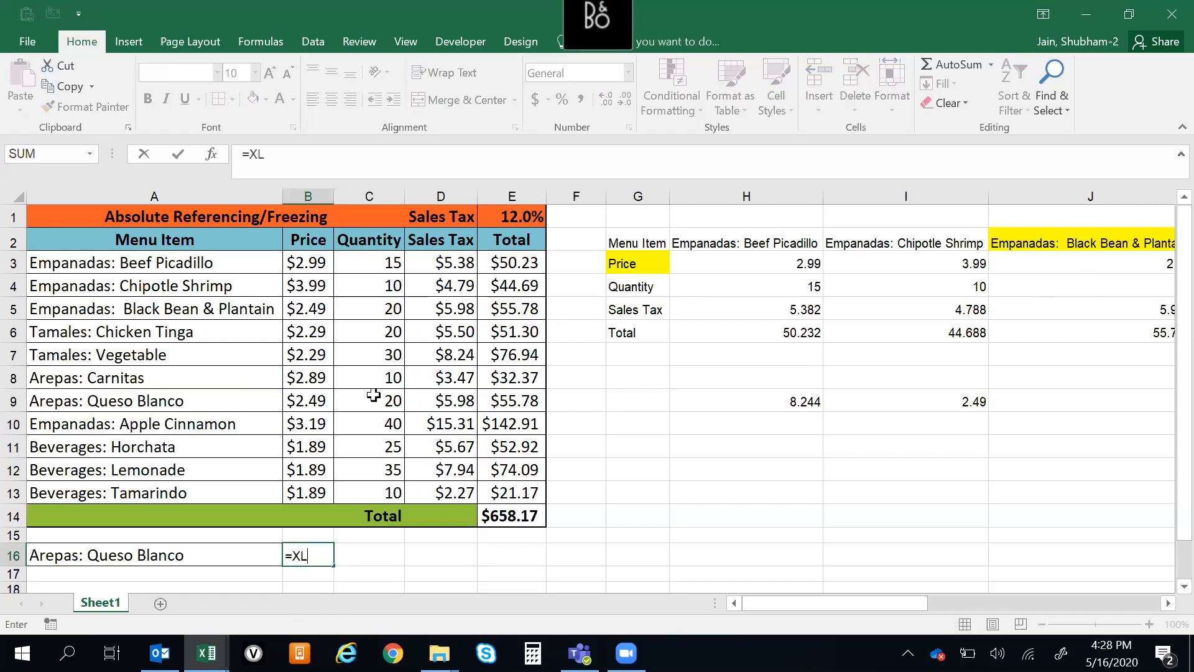
text(OOKUP()
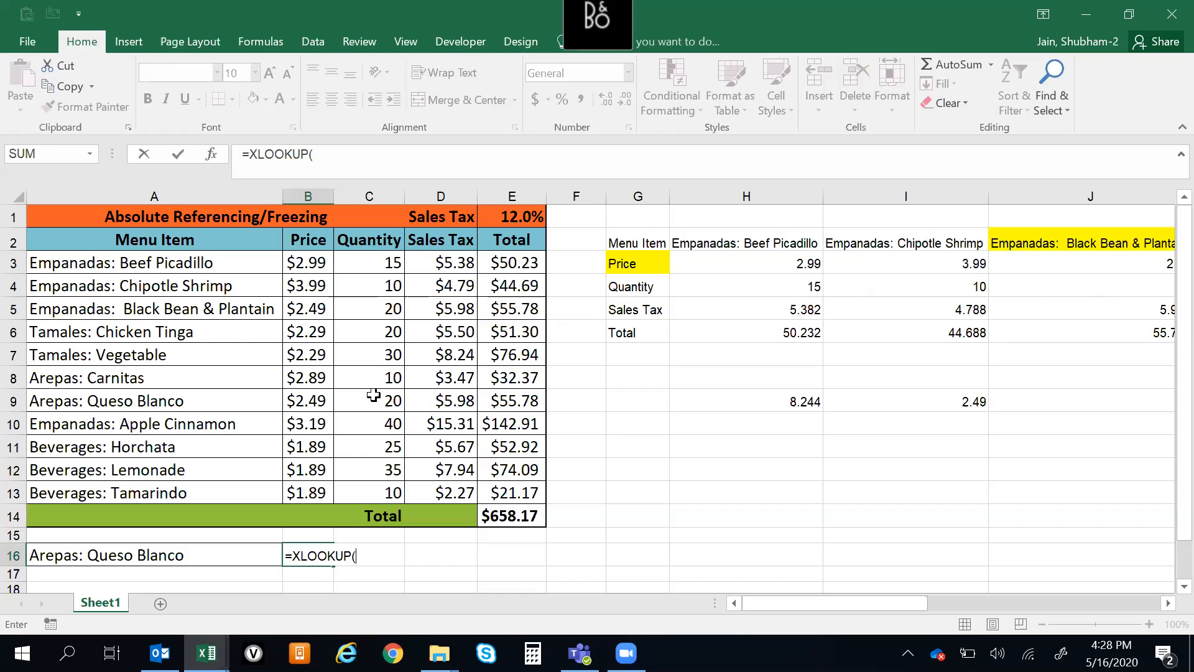
key(BackSpace)
scroll(609, 516, down, 1)
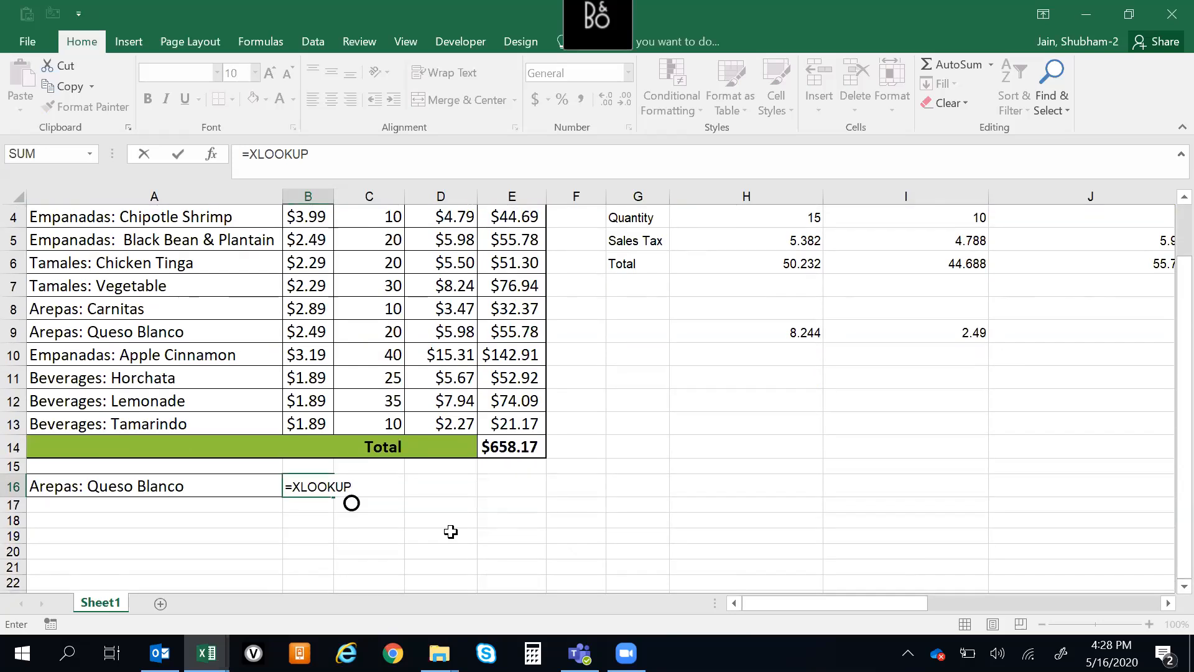
text(()
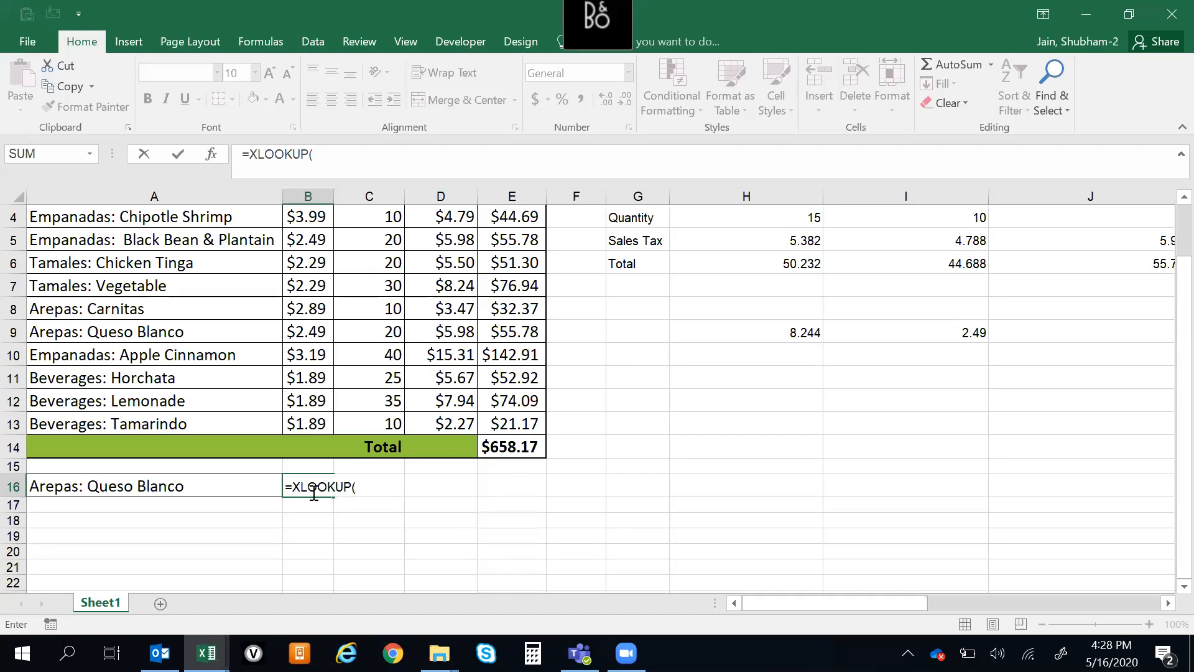
click(97, 486)
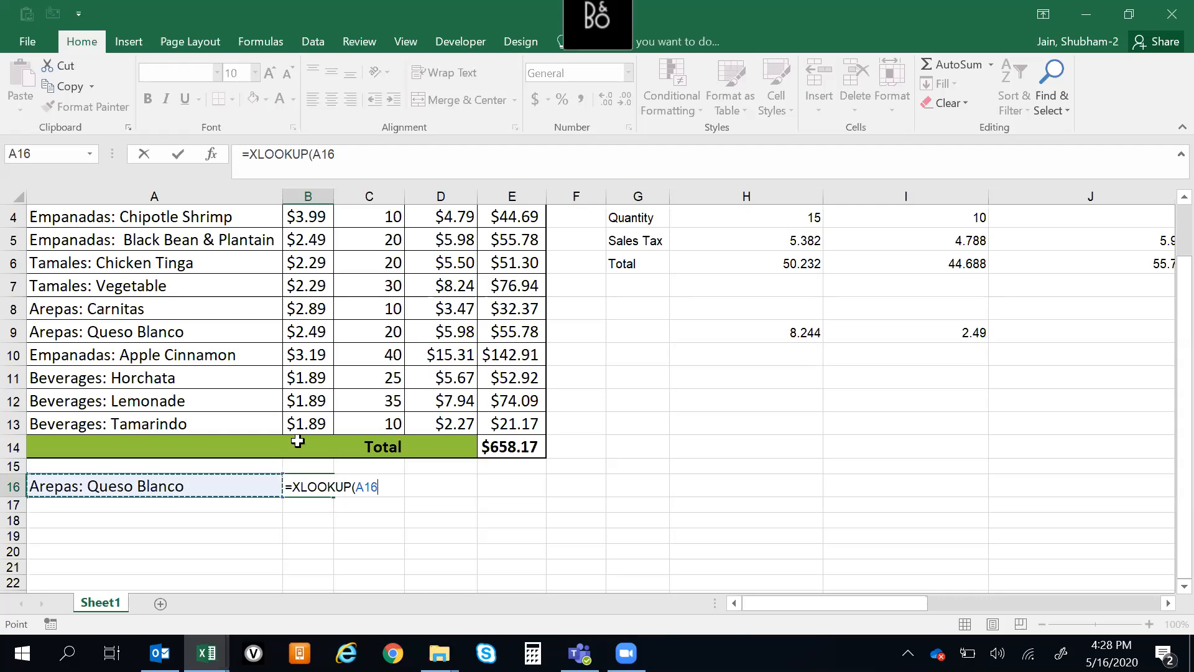
text(,)
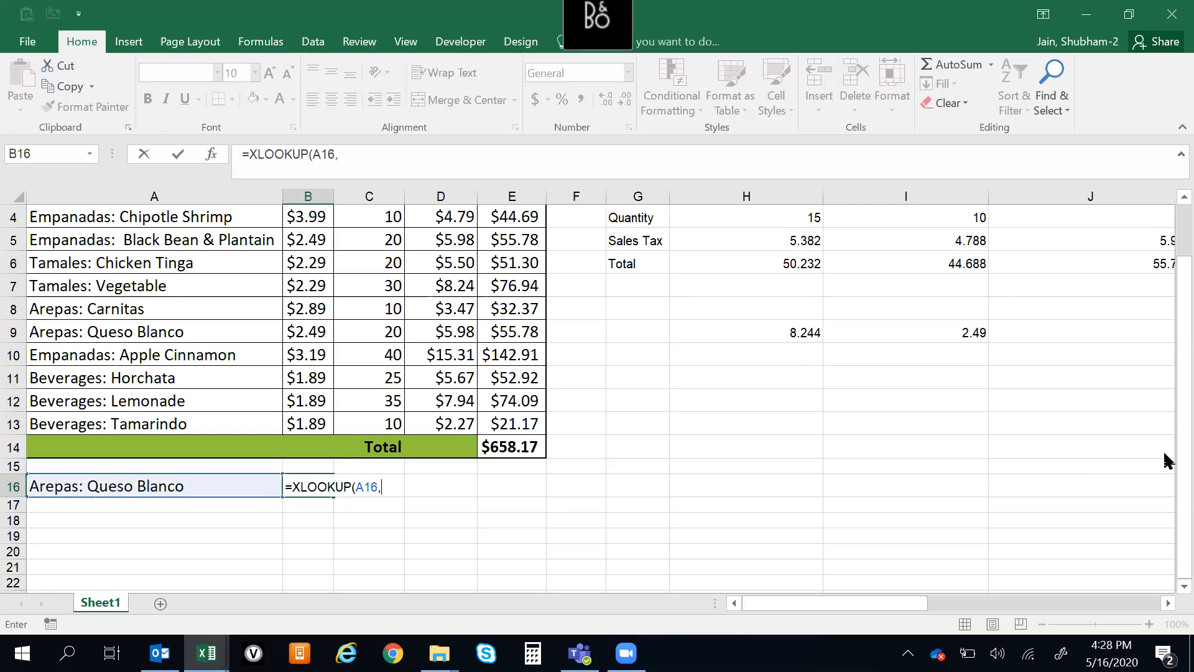
Set the Menu Item column, A2:A13, as the lookup array of B16's XLOOKUP
scroll(1164, 457, up, 1)
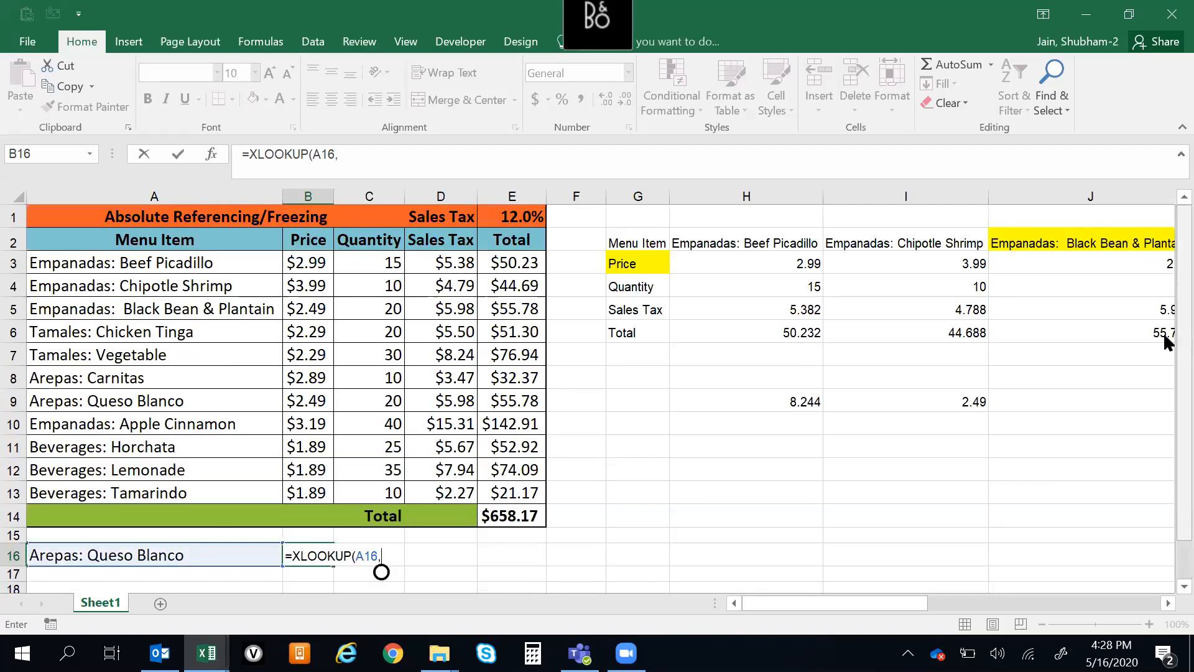
click(132, 240)
drag(134, 262, 139, 494)
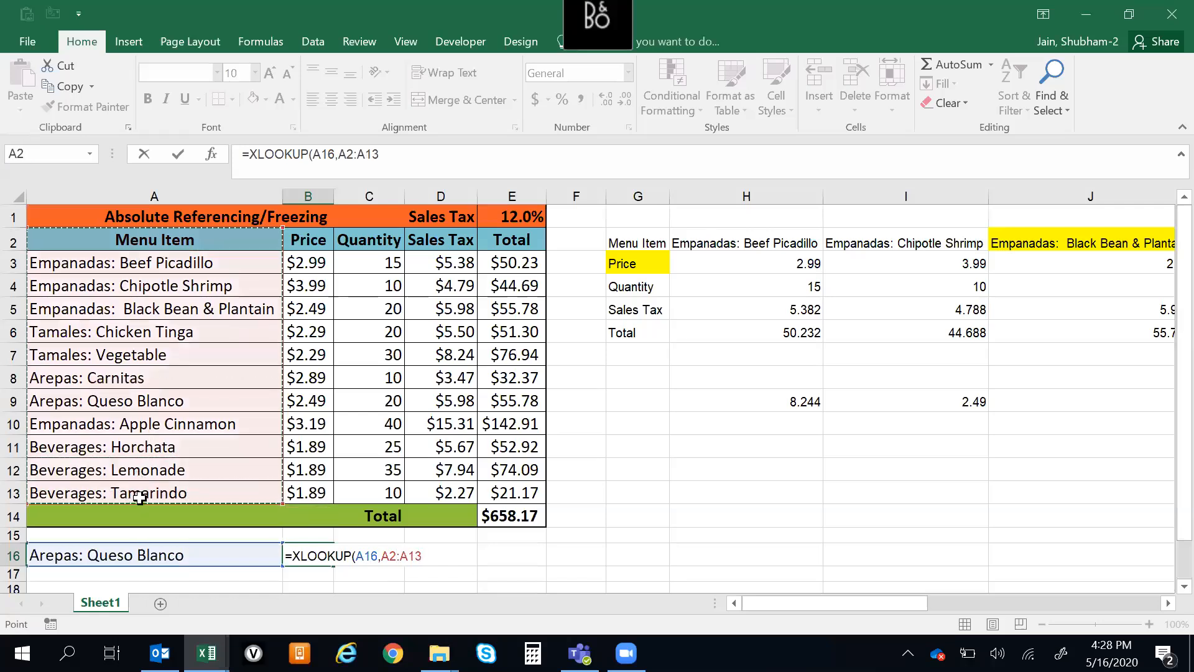
text(,)
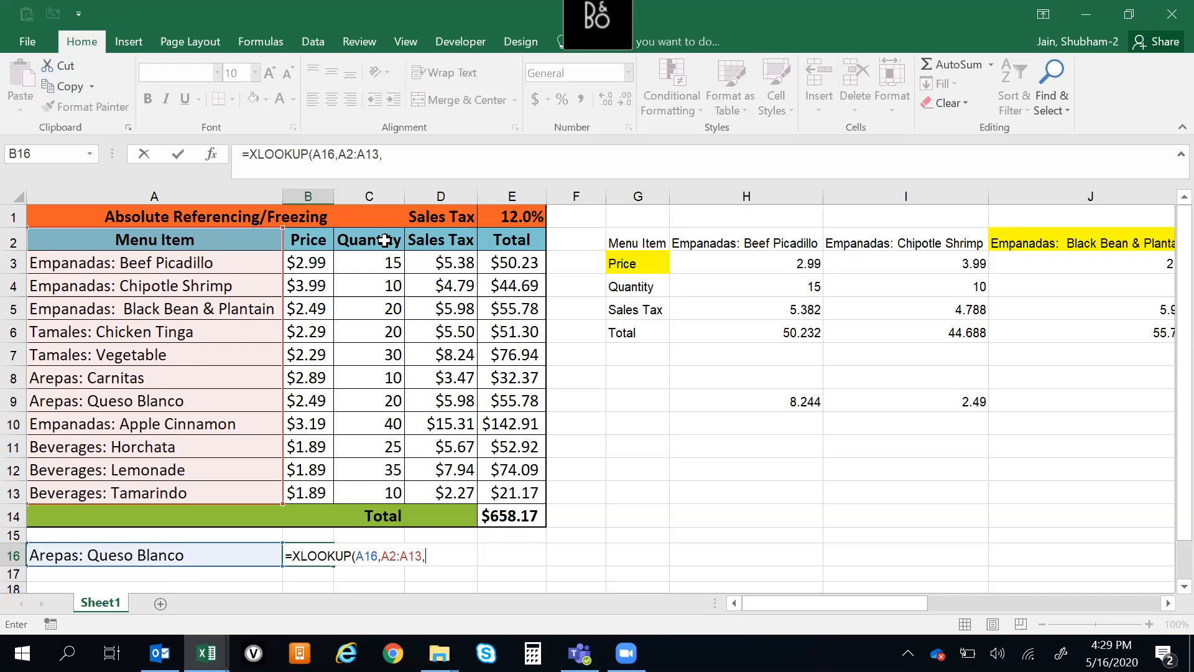
Try the Quantity and Sales Tax columns as the return array, settle on the Total column, E2:E13, and complete the XLOOKUP
drag(367, 243, 393, 491)
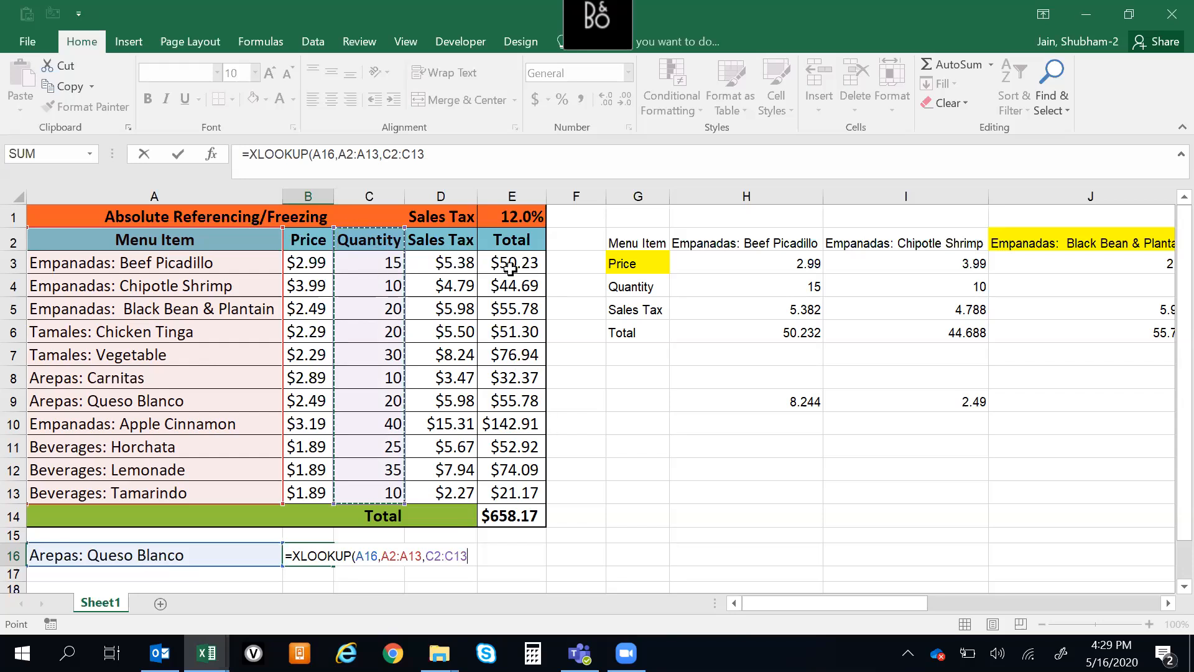
click(443, 235)
drag(443, 235, 461, 498)
drag(534, 248, 518, 493)
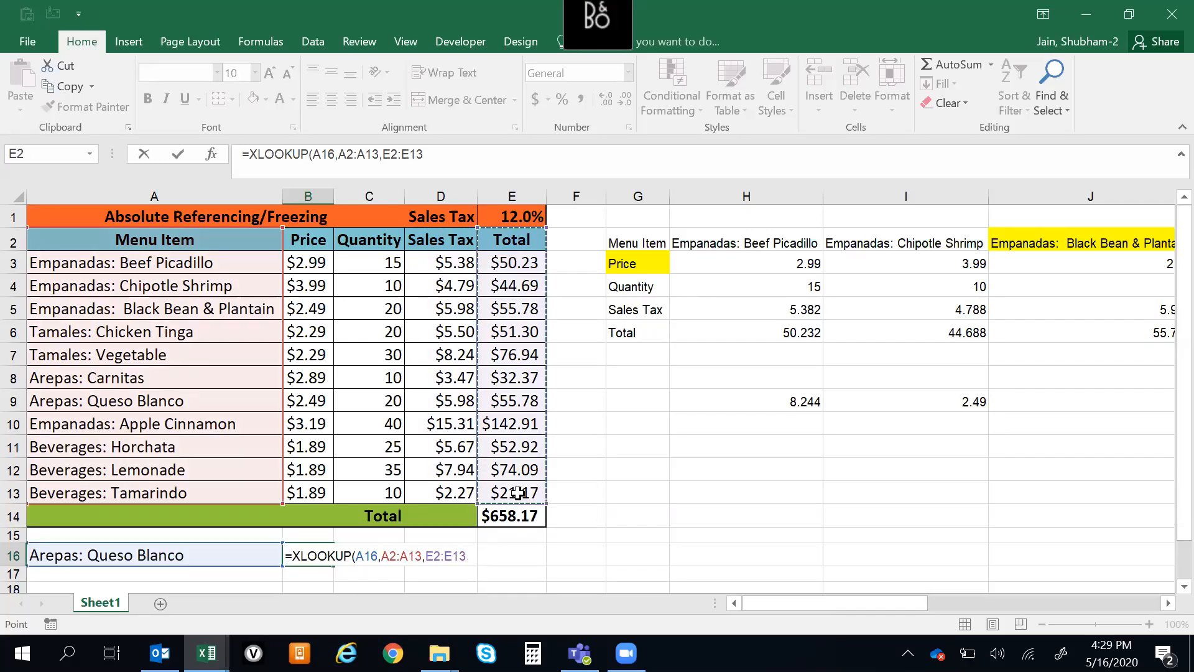
text())
key(Return)
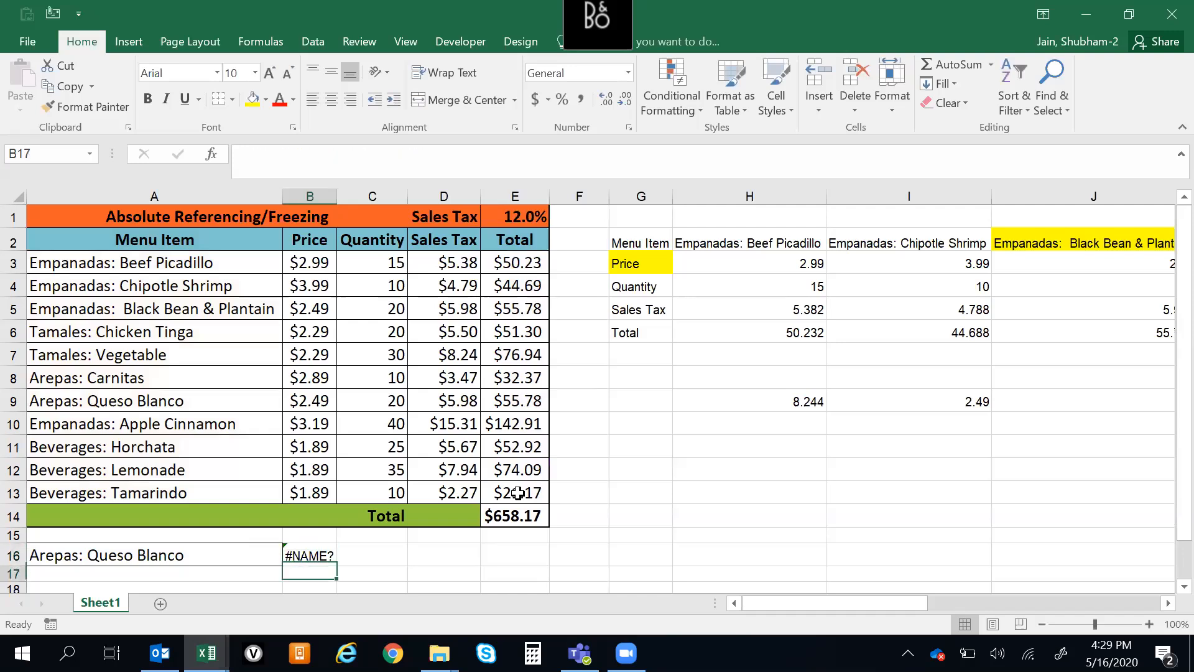
Review B16's XLOOKUP arguments against the lookup item in A16, the Menu Item column and a possible return column, Sales Tax
key(Up)
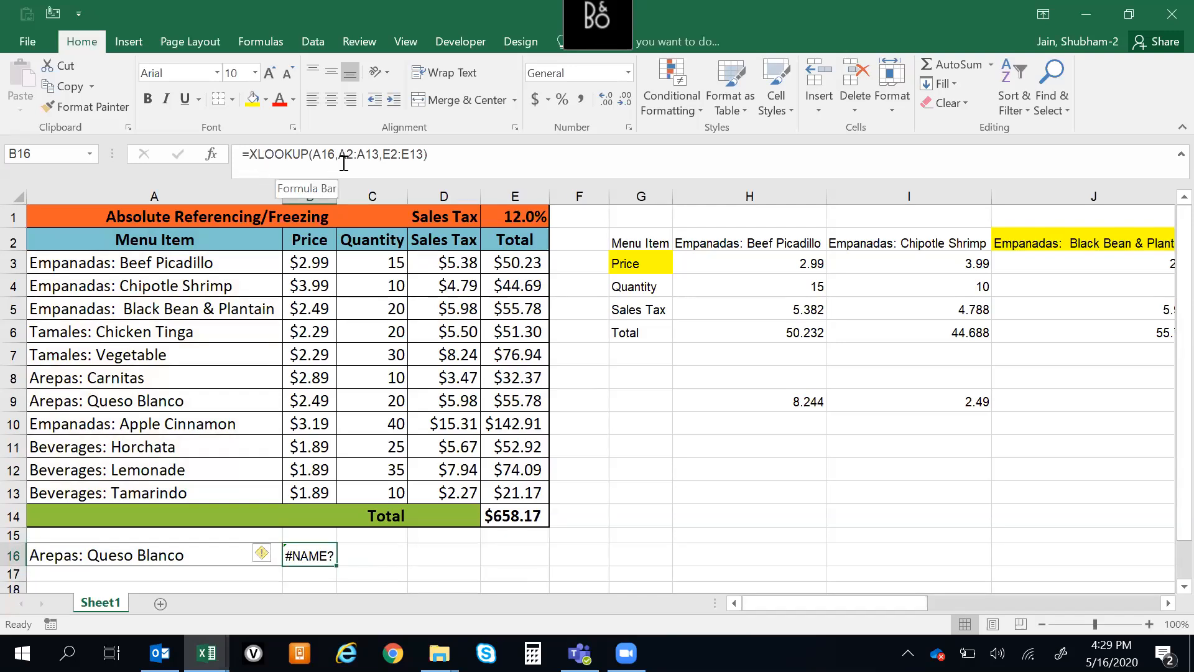
click(652, 378)
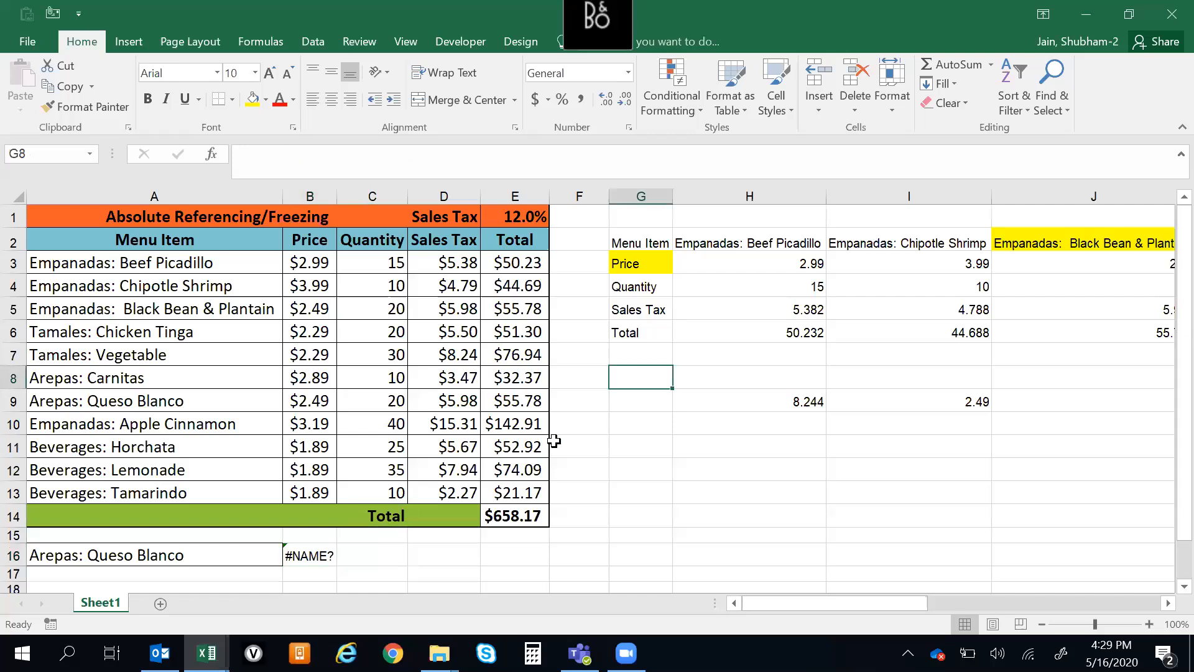
click(307, 555)
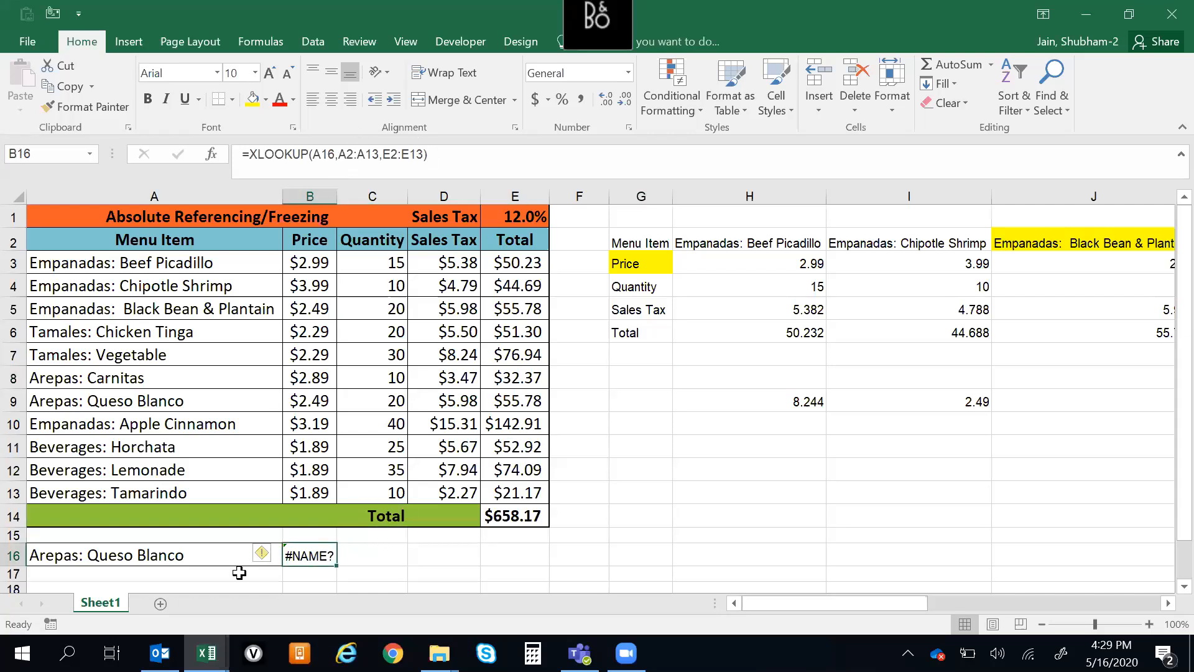
click(124, 557)
drag(155, 243, 164, 508)
drag(451, 244, 465, 502)
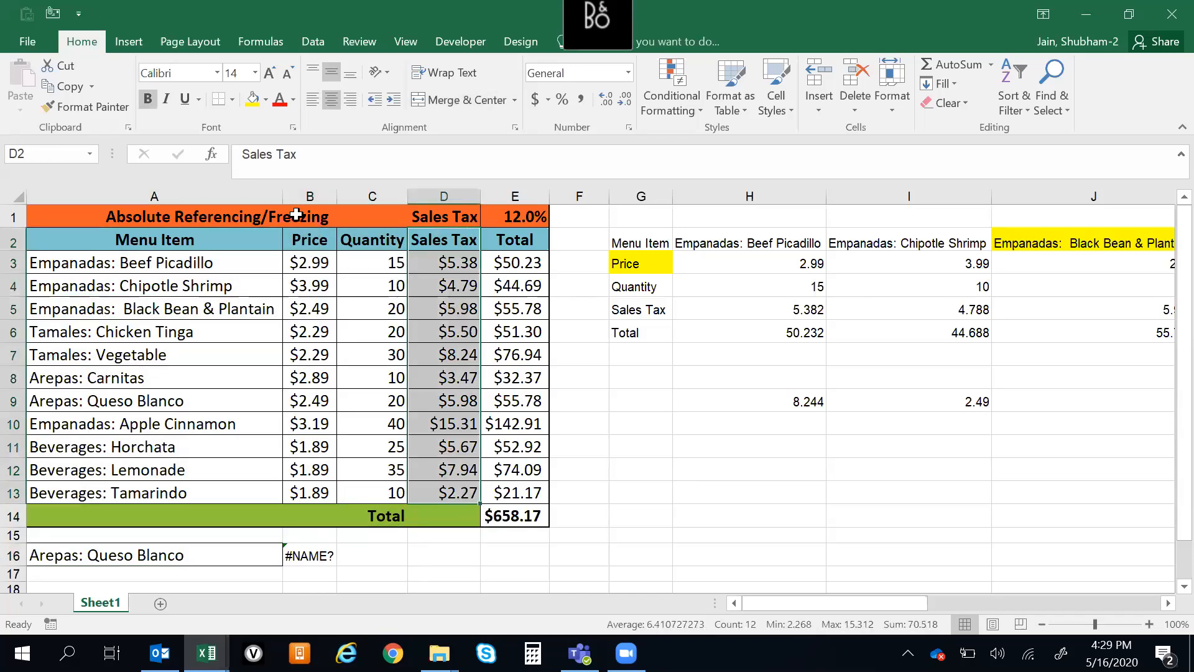
click(313, 571)
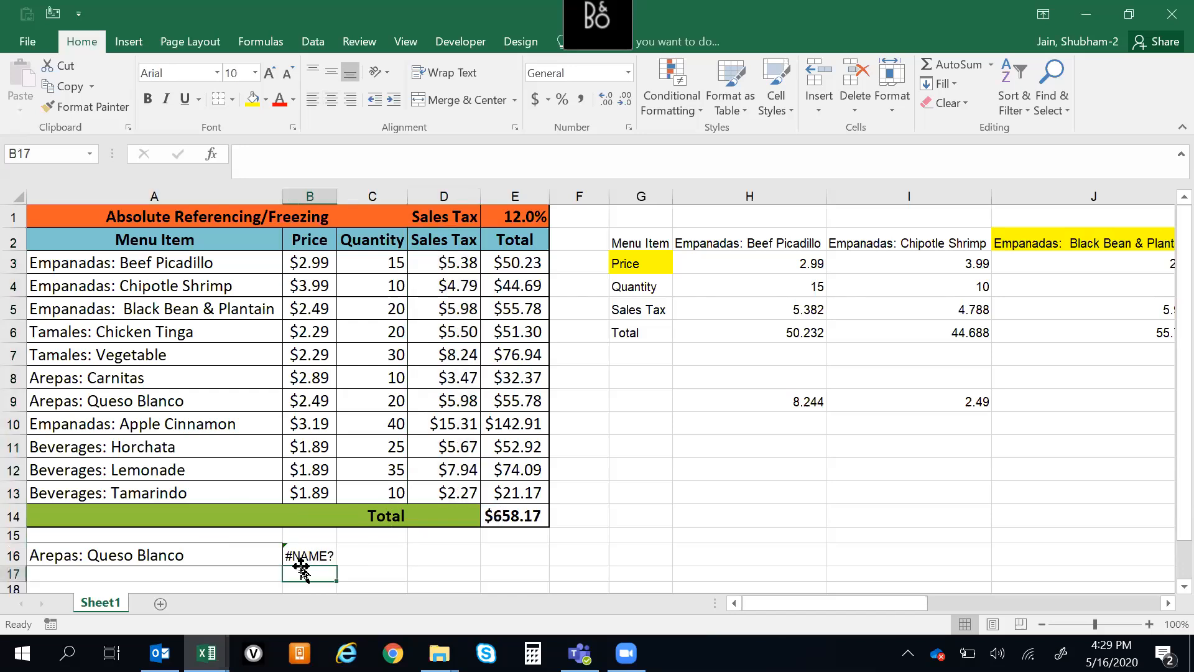
click(314, 554)
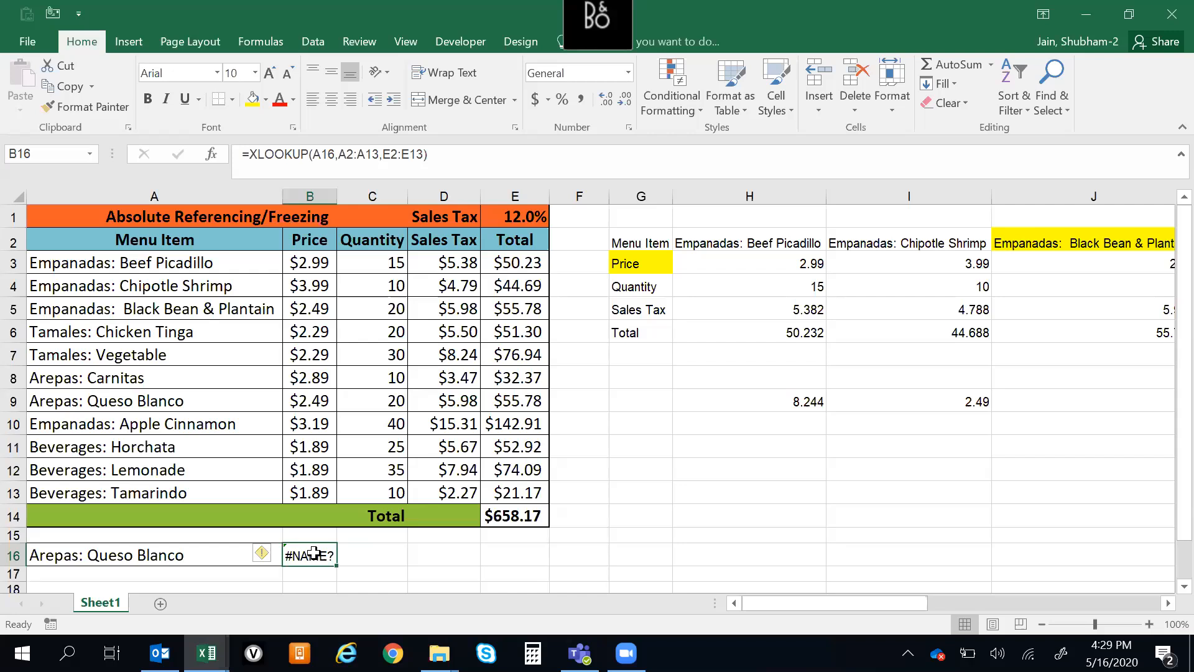
Try adding "Data not available" as the if-not-found argument of B16's XLOOKUP
click(428, 155)
text(,)
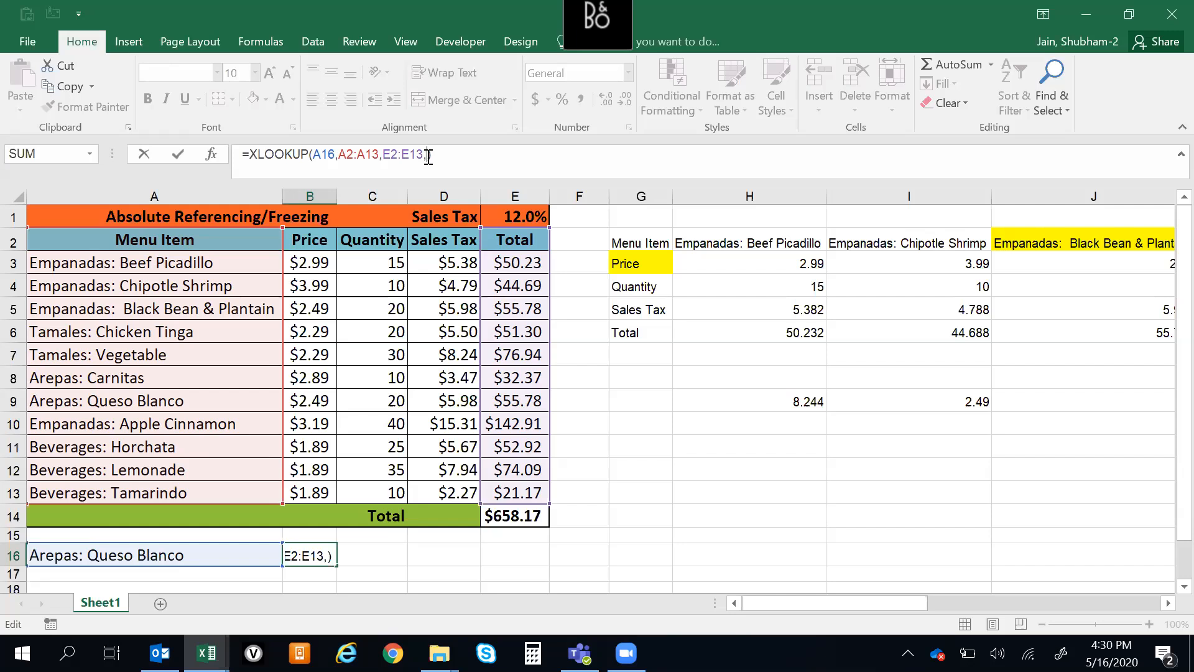
text(nO)
key(BackSpace)
key(BackSpace)
text(dATA)
key(BackSpace)
key(BackSpace)
key(BackSpace)
key(BackSpace)
text(Data not )
text(available)
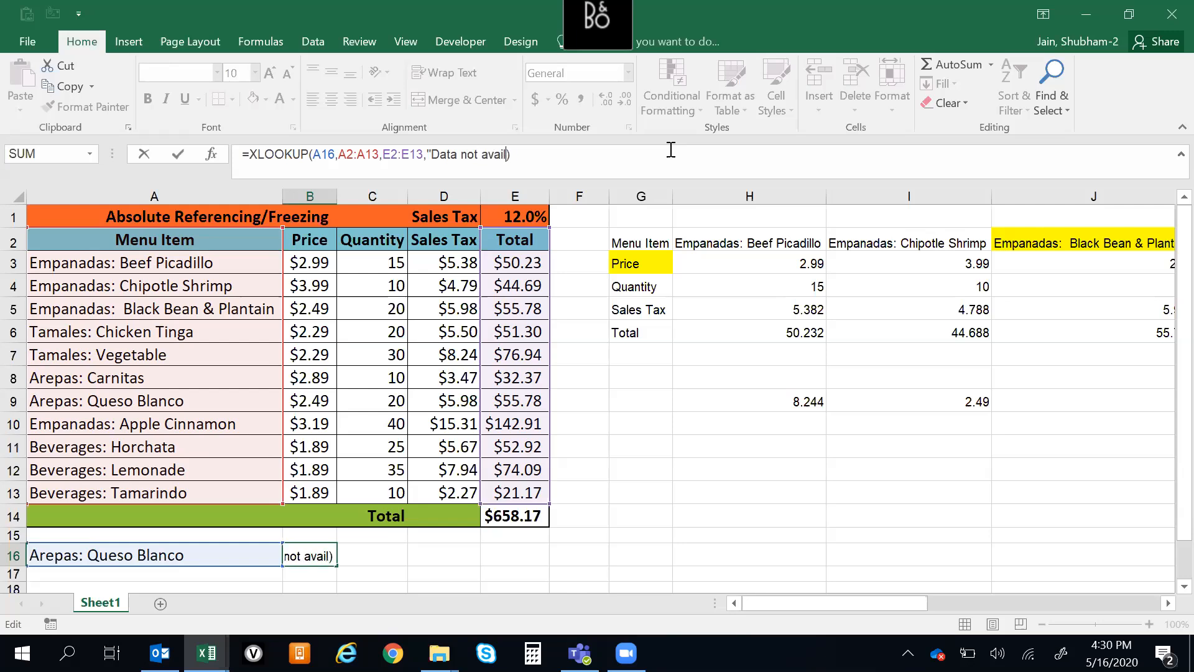
text(")
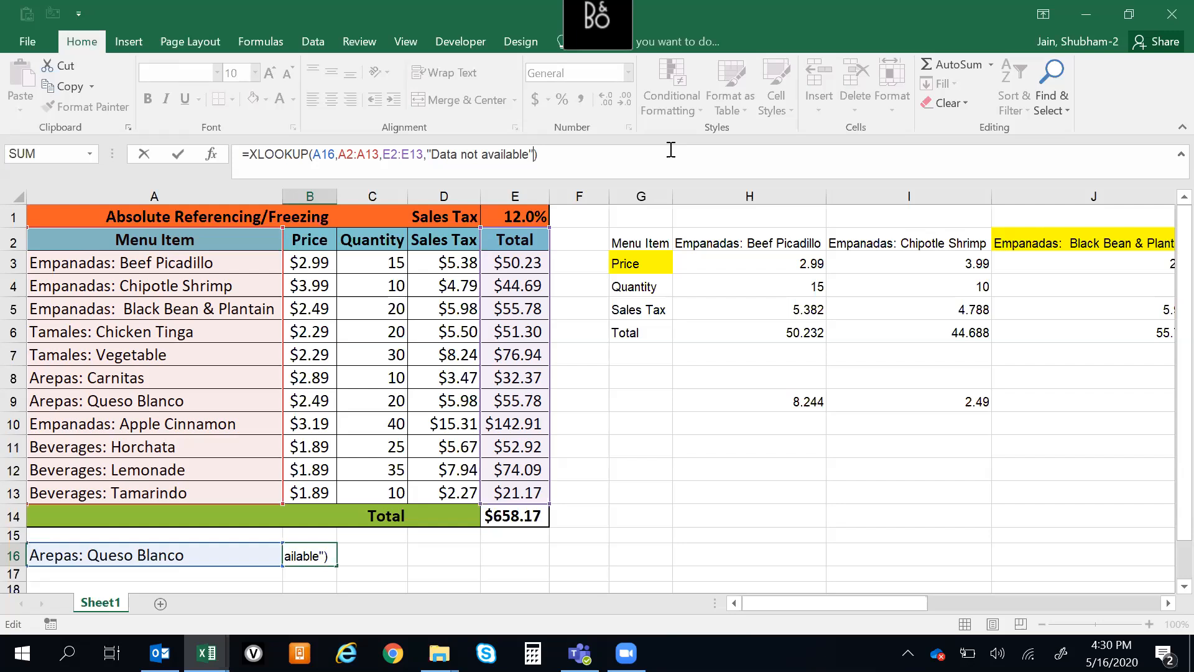
Remove the if-not-found argument from B16's XLOOKUP and commit the formula with its three original arguments
key(ctrl+shift+Left)
key(ctrl+shift+Left)
key(ctrl+shift+Left)
key(BackSpace)
key(BackSpace)
key(Return)
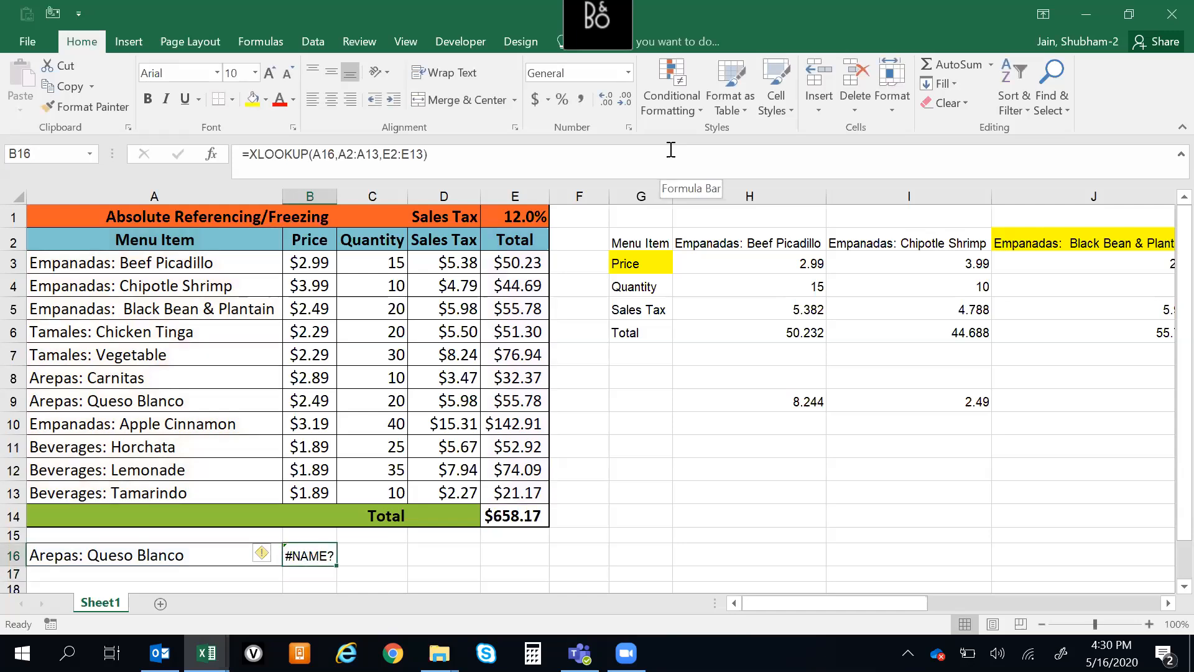
key(ctrl+Up)
key(ctrl+Up)
key(ctrl+Up)
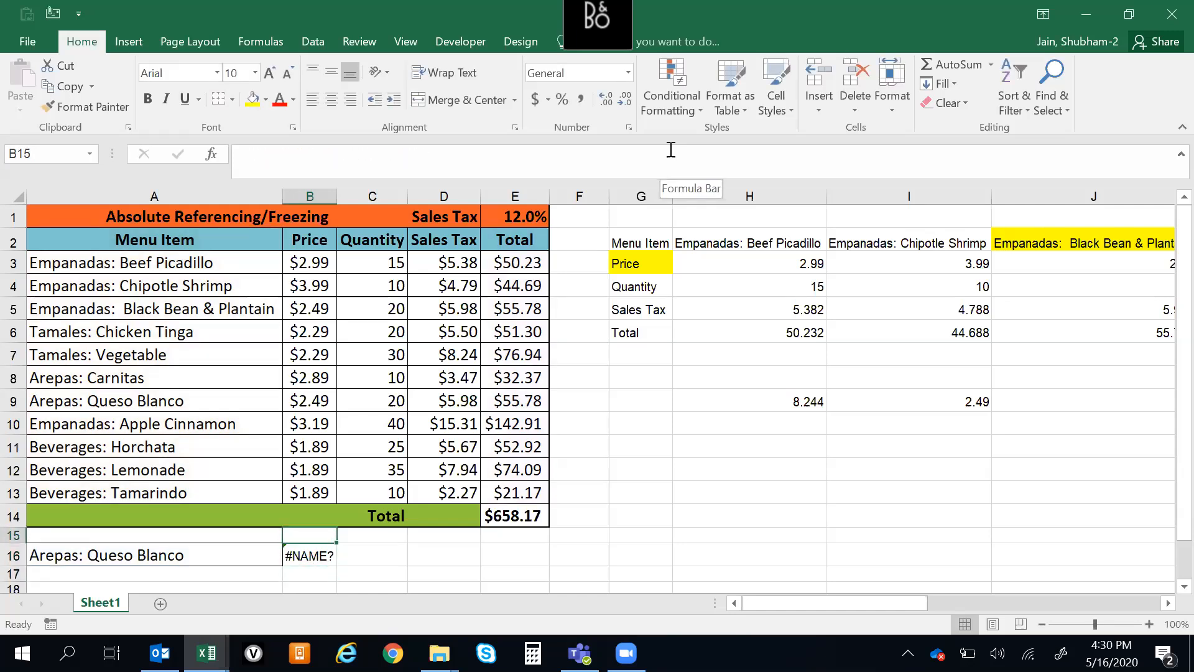
key(Down)
key(Up)
key(Left)
key(Down)
key(Up)
key(Down)
key(ctrl+Down)
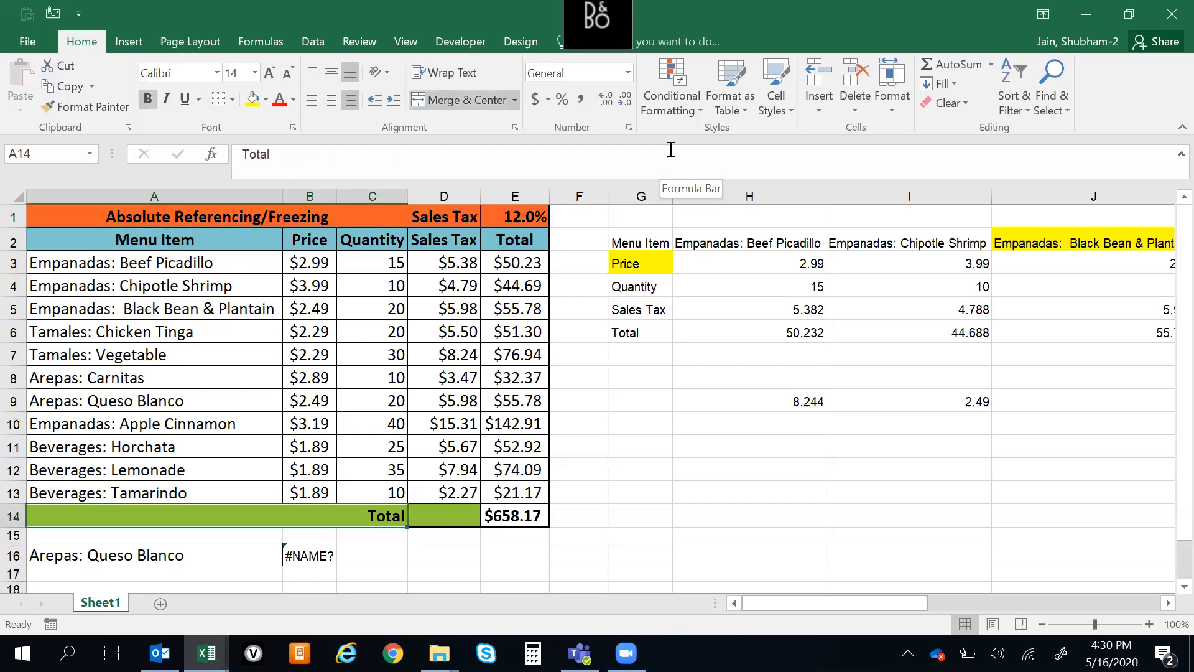
key(Down)
key(Down)
key(Down)
key(Down)
key(ctrl+Up)
key(ctrl+Up)
key(ctrl+Up)
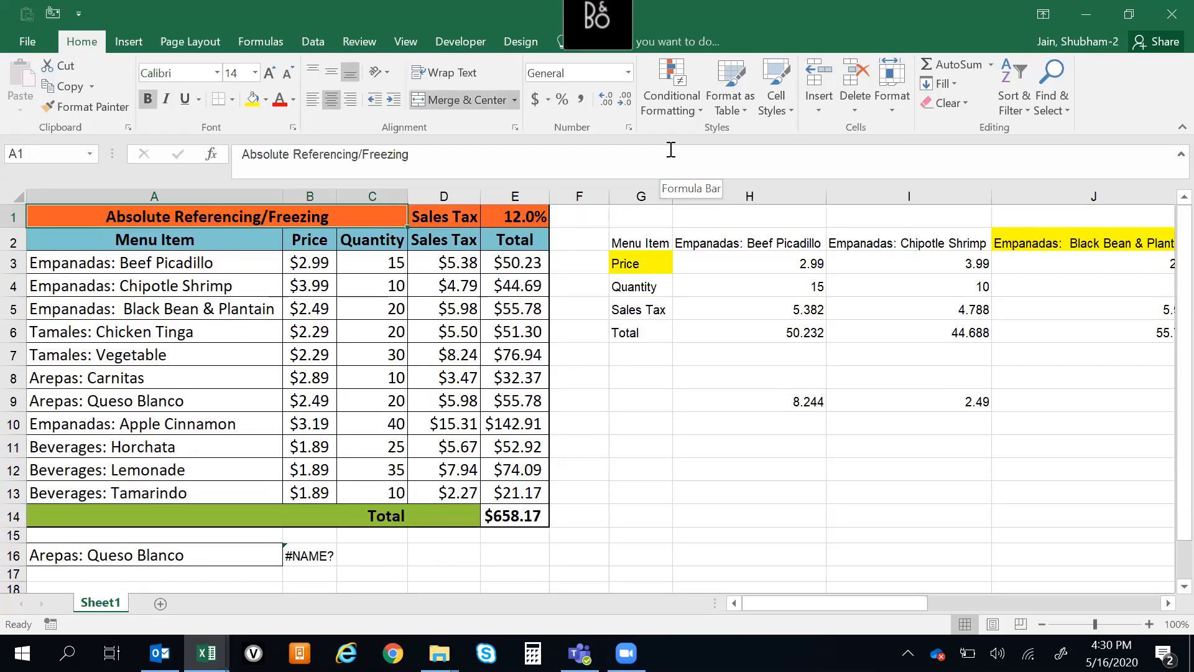
key(Down)
key(Up)
key(Down)
key(Up)
key(Down)
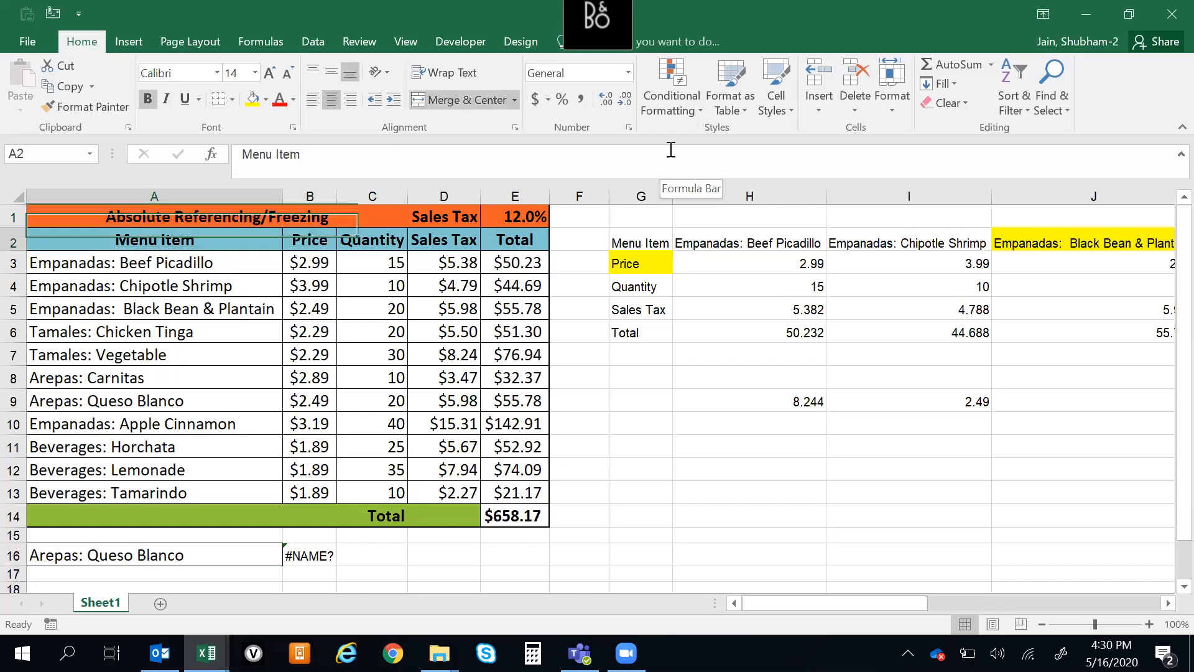
key(ctrl+Down)
key(Down)
key(Down)
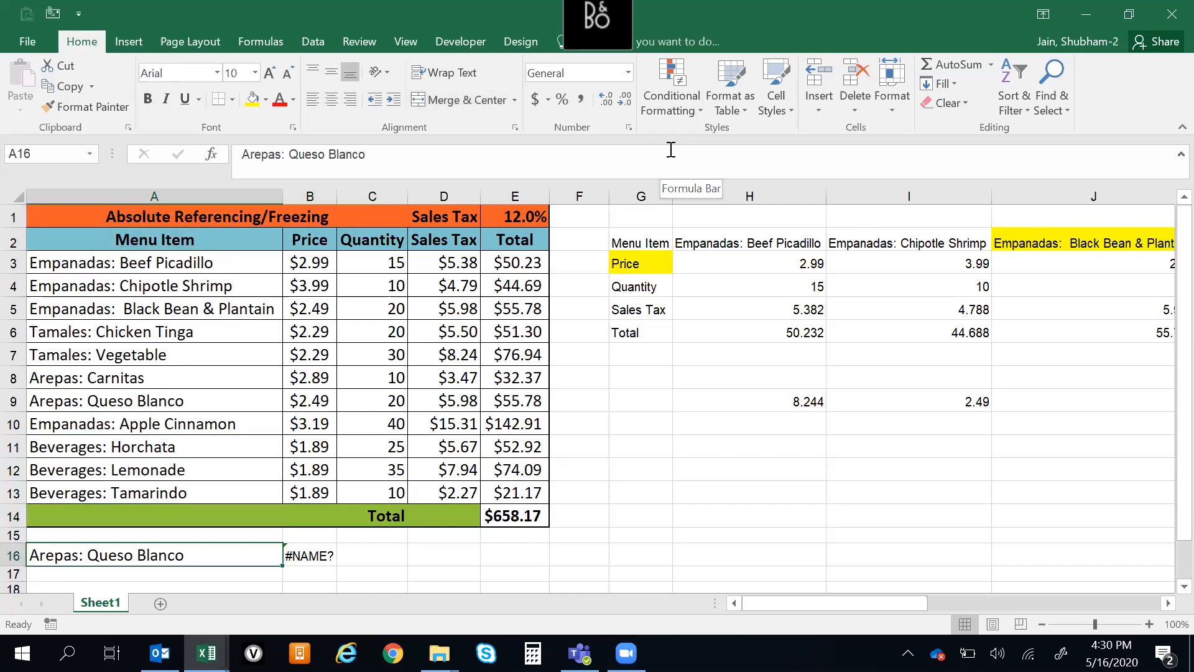
Try entering the partial function name =xloo in D16 and clear the cell
key(Right)
key(Right)
key(Right)
text(=xl)
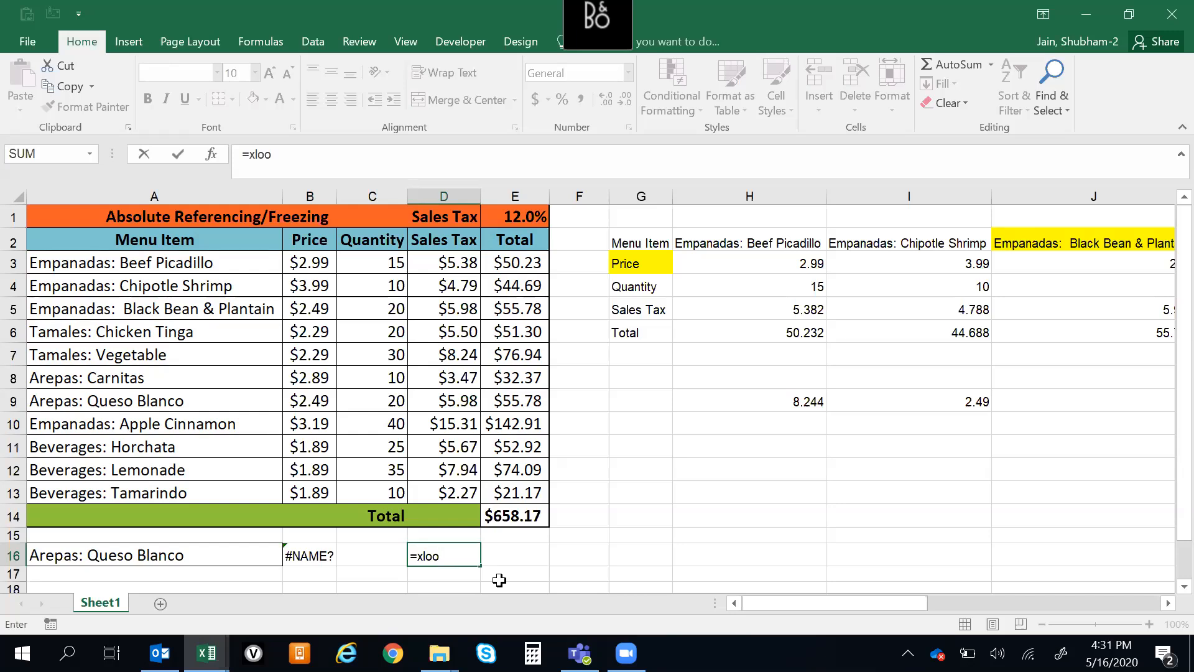
key(ctrl+Return)
key(Delete)
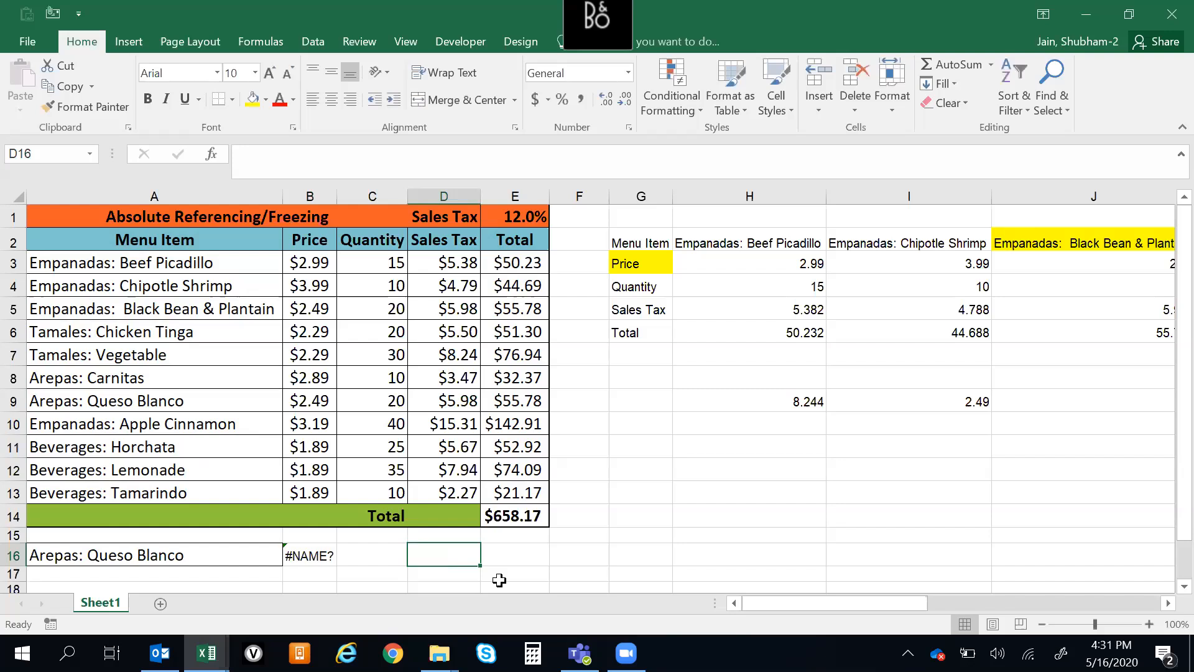
key(Left)
key(Left)
key(F2)
key(Escape)
key(Down)
key(Up)
key(Left)
key(Down)
scroll(500, 580, down, 1)
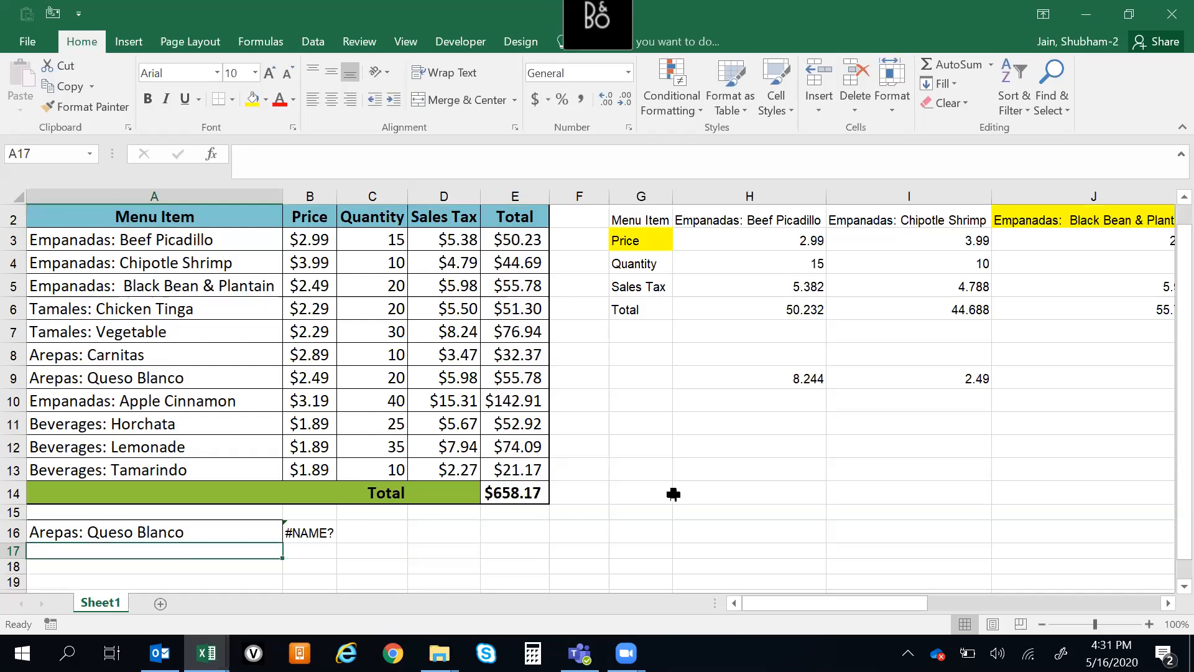
click(178, 535)
key(Right)
key(Down)
key(Up)
key(Up)
key(Down)
key(Left)
key(Right)
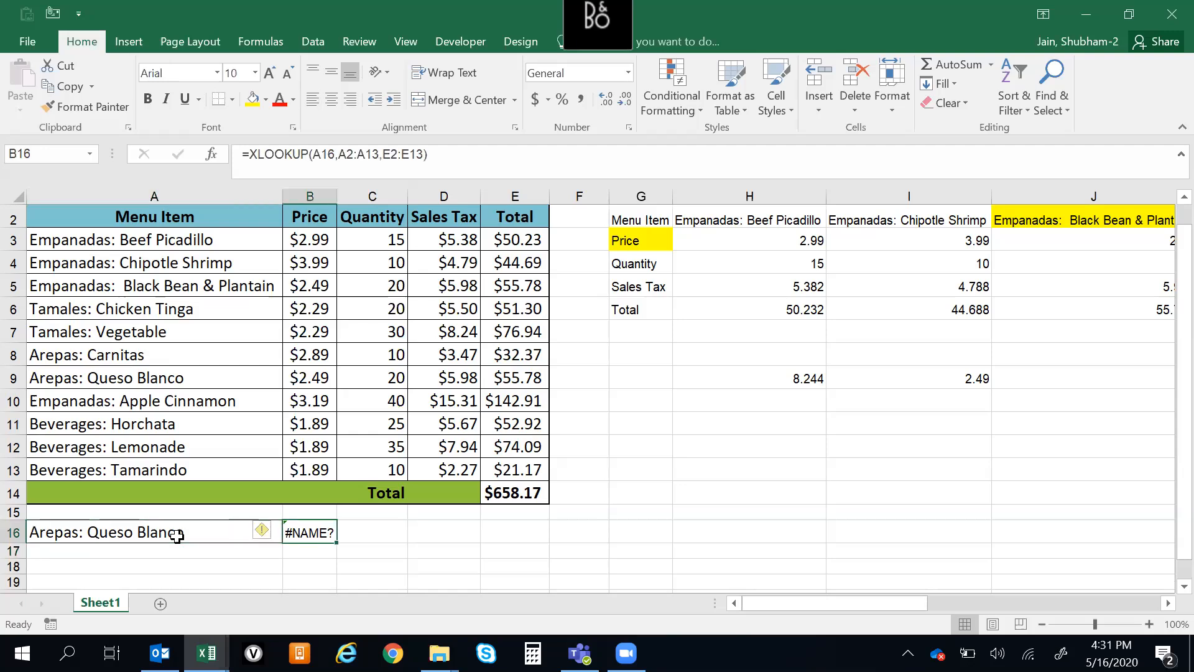
key(Left)
key(Right)
key(Down)
key(Up)
key(Left)
key(Right)
key(Down)
key(Up)
key(Left)
key(Right)
key(Right)
key(Right)
key(Right)
key(Left)
key(Left)
key(Left)
key(Left)
key(Right)
key(Right)
key(Right)
key(Right)
key(Right)
key(Left)
key(Left)
key(Left)
key(Left)
key(Left)
key(Right)
key(Right)
key(Right)
key(Right)
key(Right)
key(Right)
key(Right)
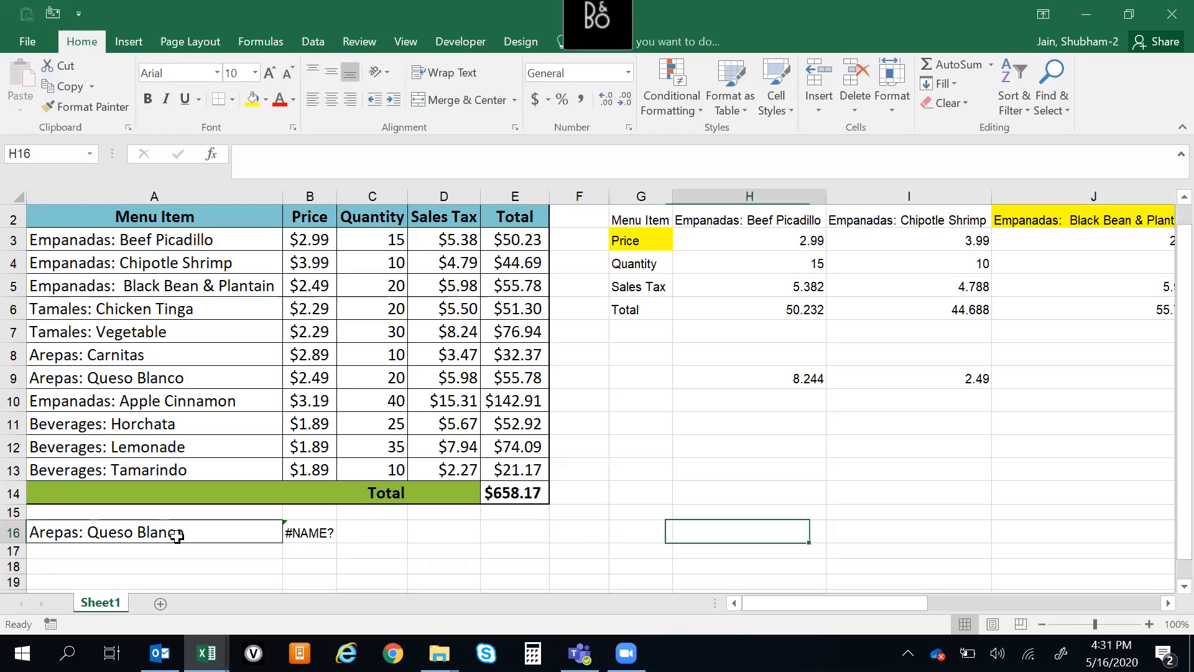
key(Right)
key(ctrl+Up)
key(Up)
key(Left)
key(Down)
key(ctrl+Up)
key(ctrl+Up)
key(Down)
key(Up)
scroll(178, 536, up, 1)
key(Down)
key(Up)
key(Up)
key(Down)
key(ctrl+Down)
key(ctrl+Down)
key(ctrl+Down)
key(ctrl+Up)
key(ctrl+Up)
key(ctrl+Up)
key(ctrl+Up)
key(ctrl+Down)
key(ctrl+Down)
key(ctrl+Down)
key(ctrl+Up)
key(ctrl+Up)
key(Up)
key(Down)
key(ctrl+Down)
key(ctrl+Down)
key(ctrl+Up)
key(ctrl+Up)
key(Up)
key(Down)
key(ctrl+Down)
key(ctrl+Down)
key(Down)
key(ctrl+Up)
key(ctrl+Up)
key(ctrl+Up)
key(Left)
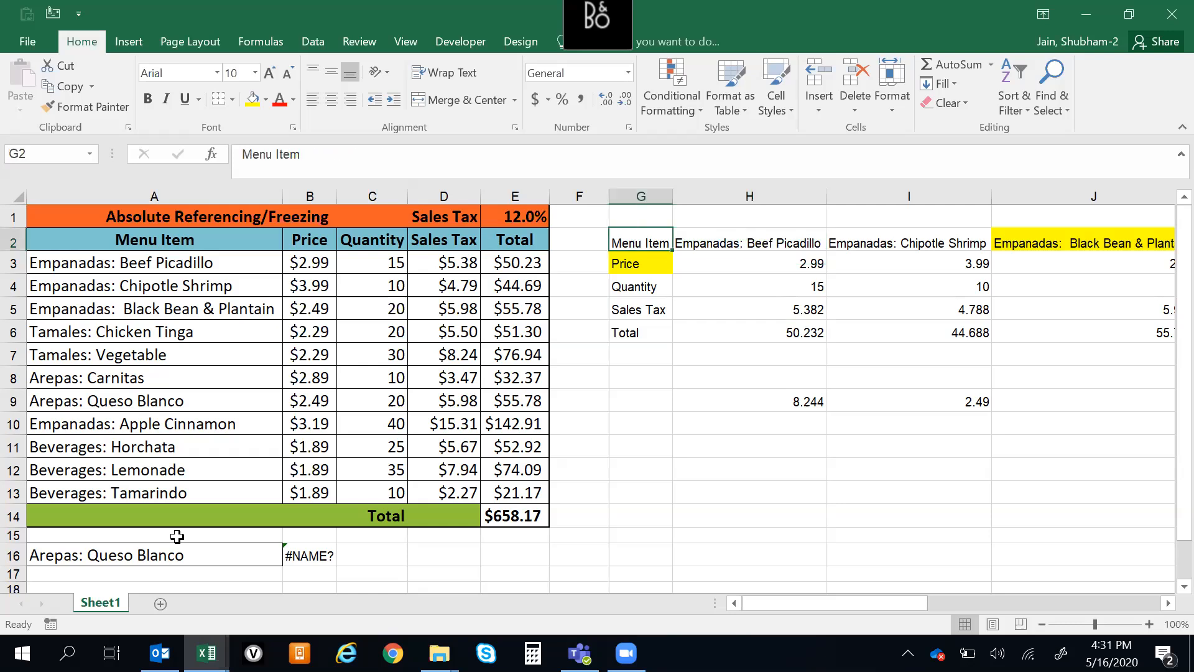
key(ctrl+Left)
key(ctrl+Left)
key(Down)
key(ctrl+Down)
key(ctrl+Down)
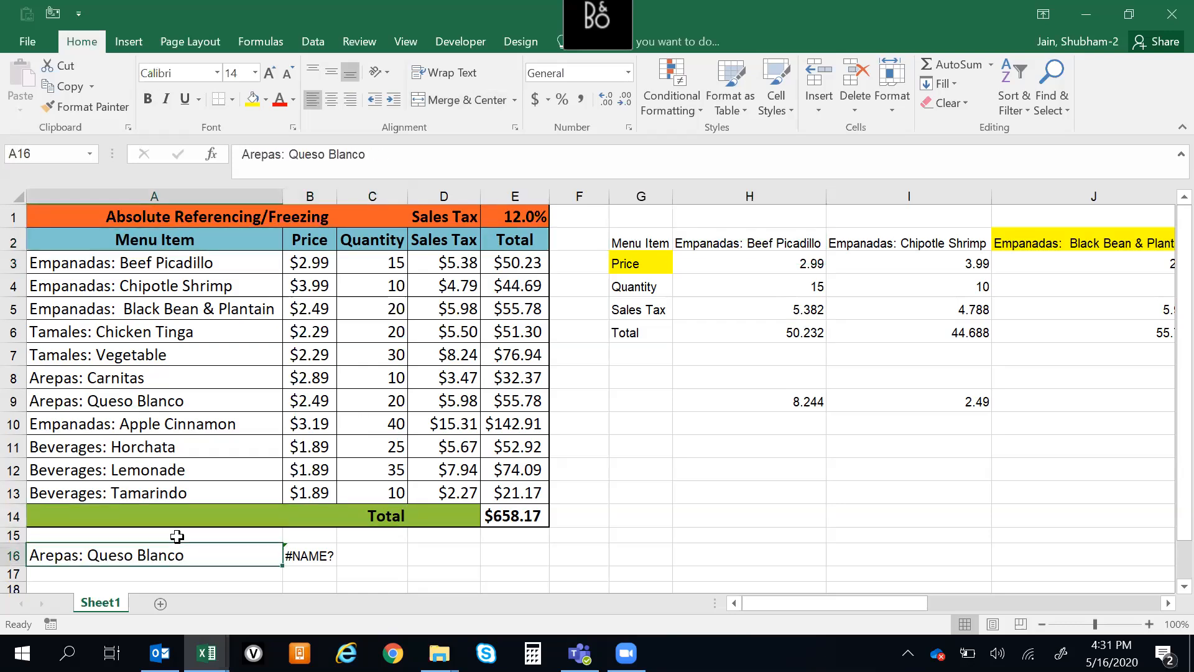
key(Down)
key(Up)
key(Right)
key(Left)
Start a VLOOKUP formula in C16 with the menu item in A16 as the lookup value
key(Right)
key(Right)
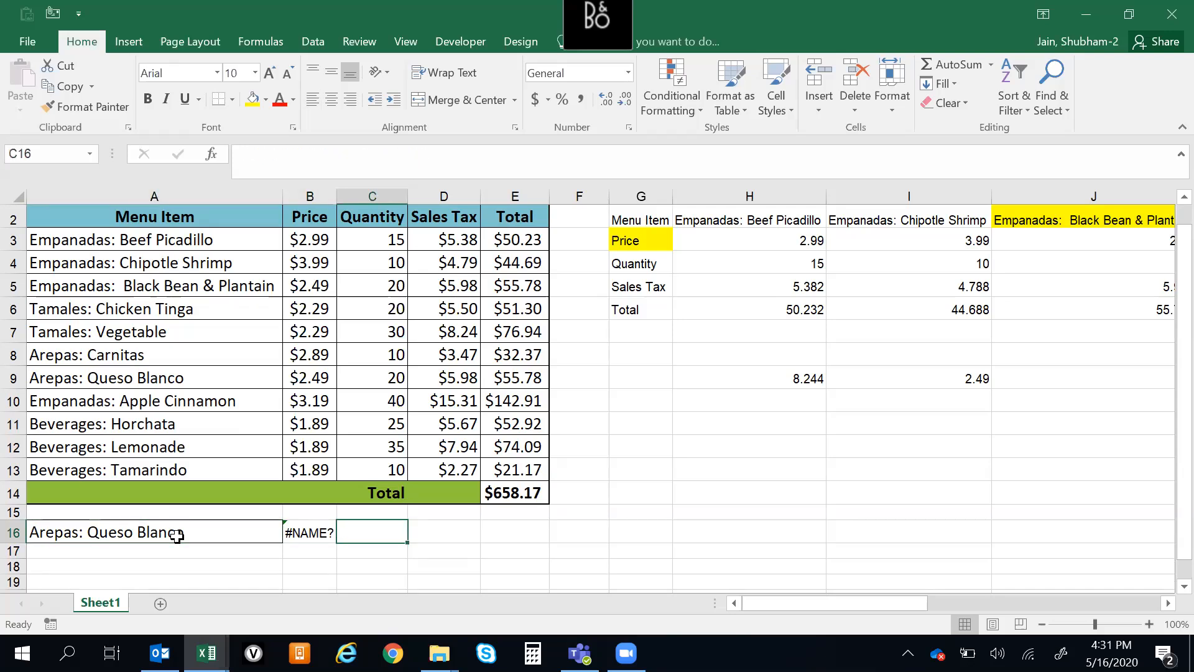
text(=vl)
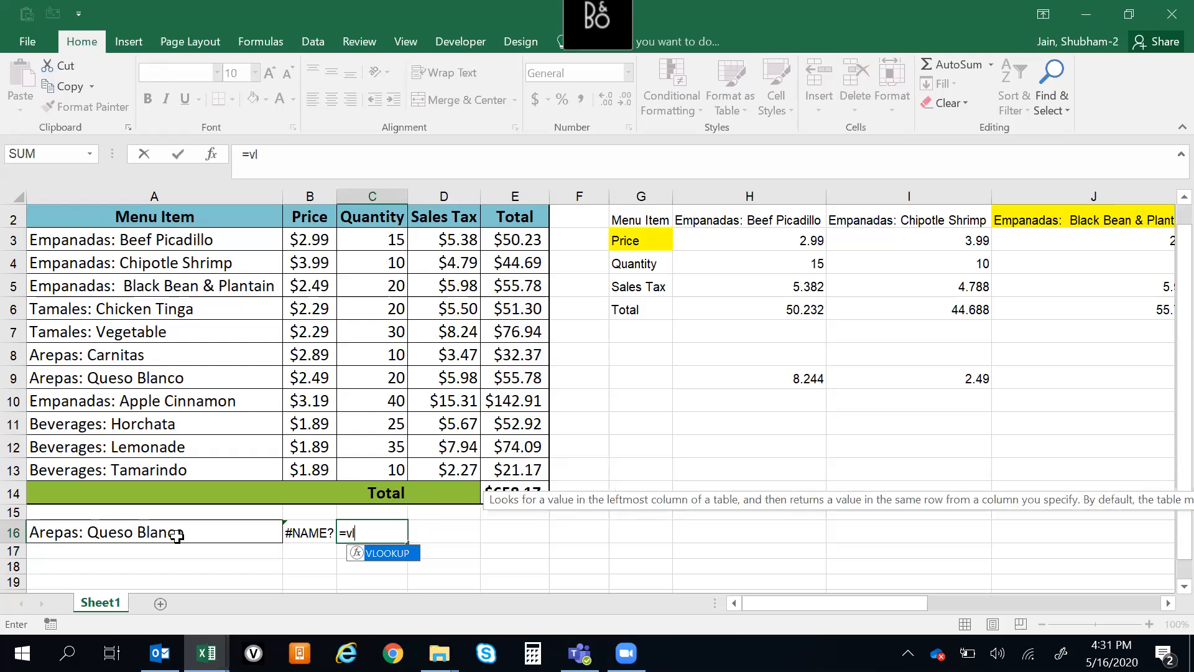
key(Tab)
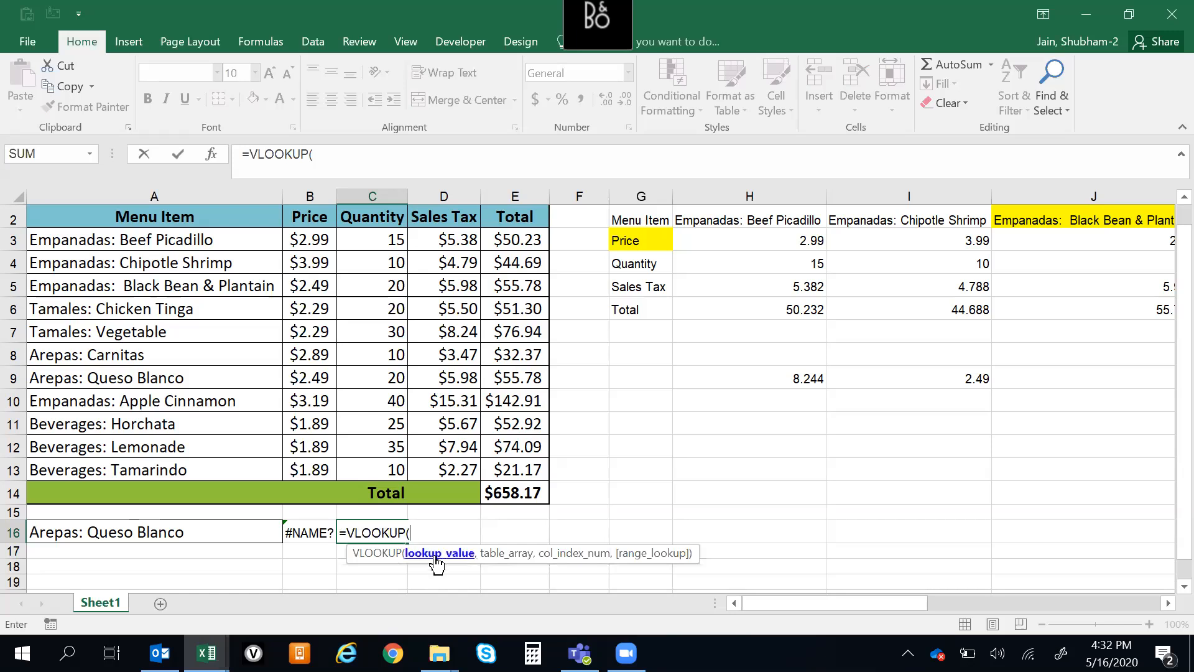
click(164, 533)
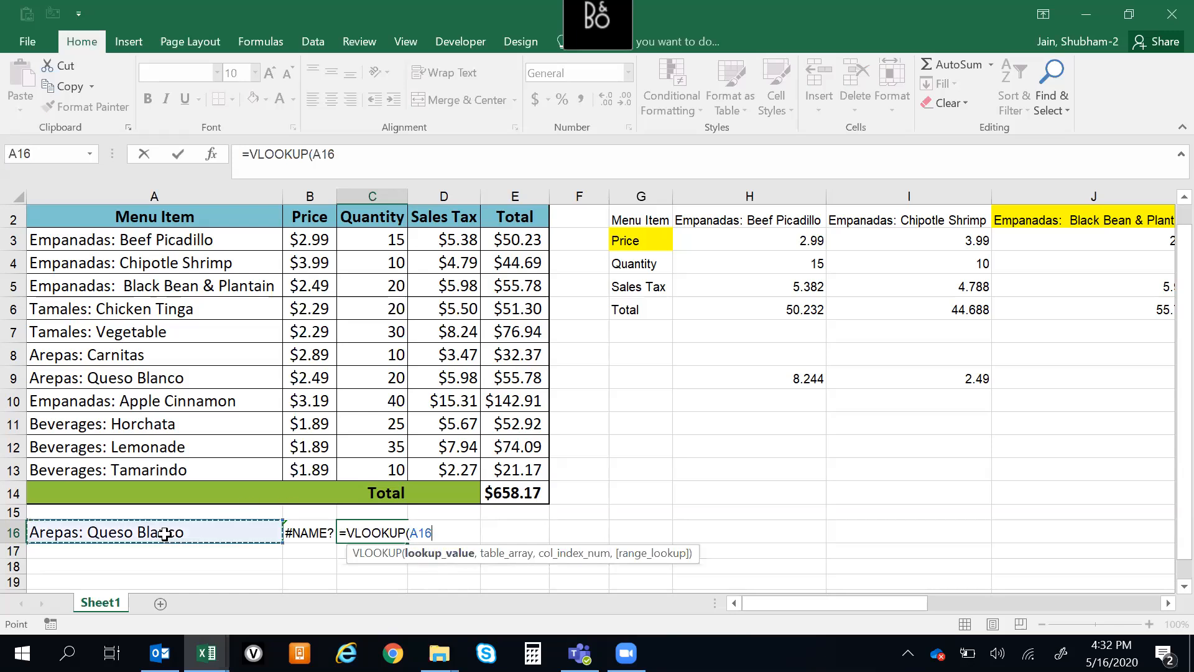
text(,)
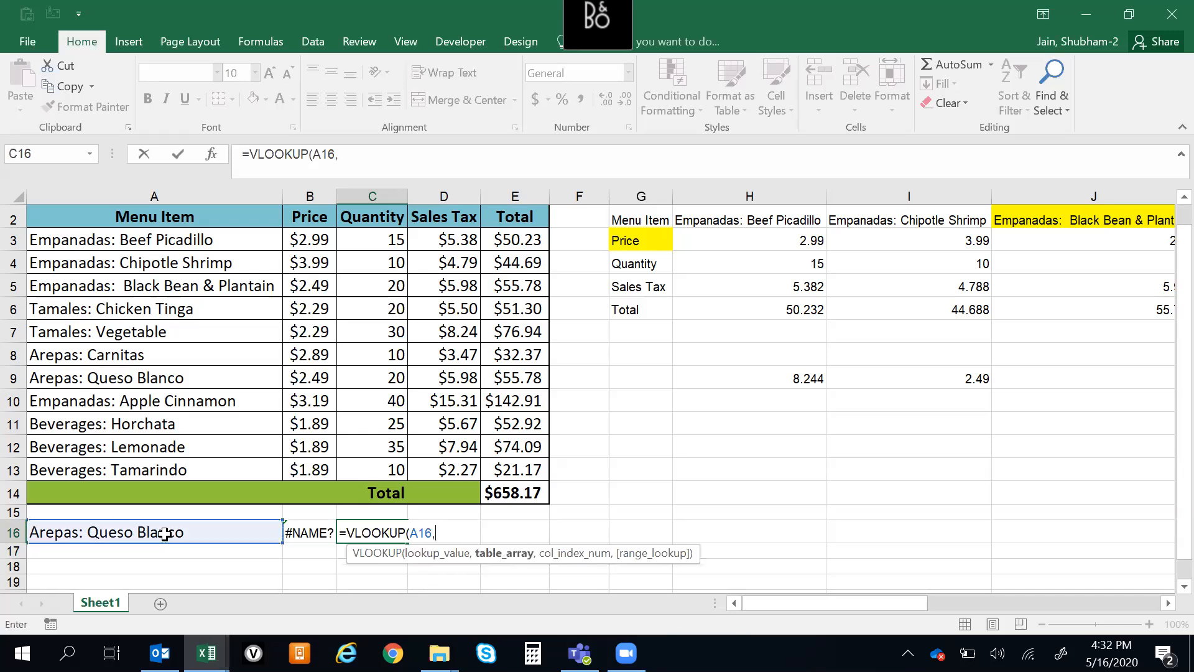
Set the VLOOKUP's table array to the whole menu table without its total row, as the absolute range $A$2:$E$13
key(Up)
key(Up)
key(Up)
key(Up)
key(ctrl+Up)
key(Left)
key(Left)
key(shift+Right)
key(shift+Right)
key(shift+Right)
key(shift+Right)
key(shift+Right)
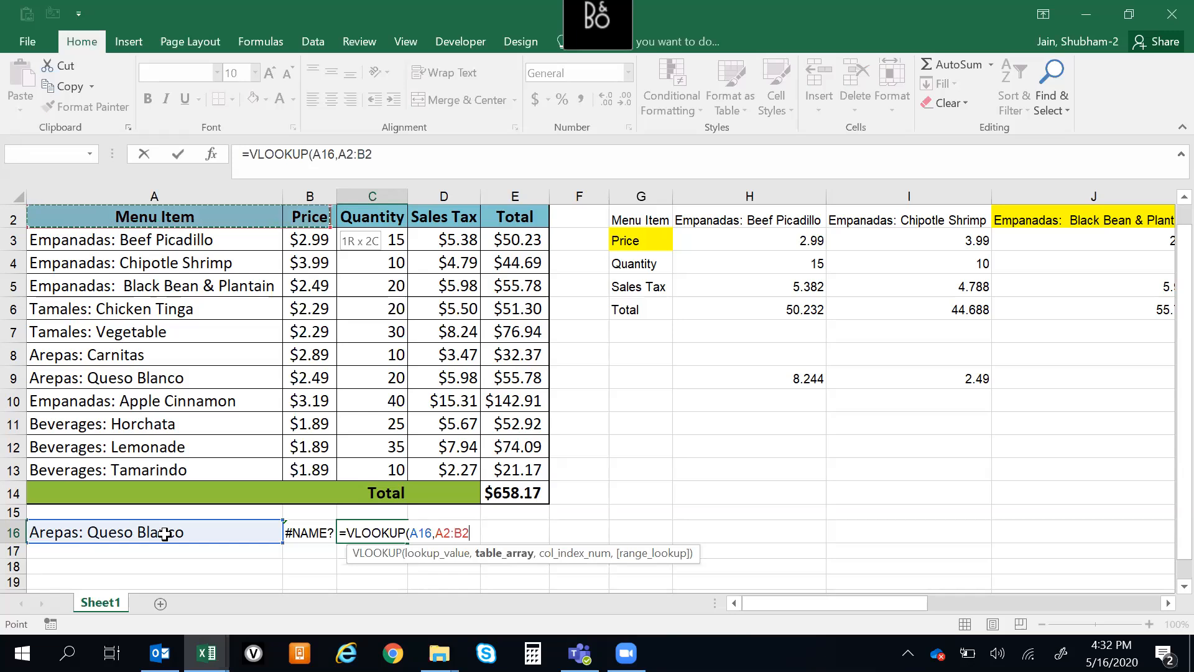
key(shift+Left)
key(ctrl+shift+Down)
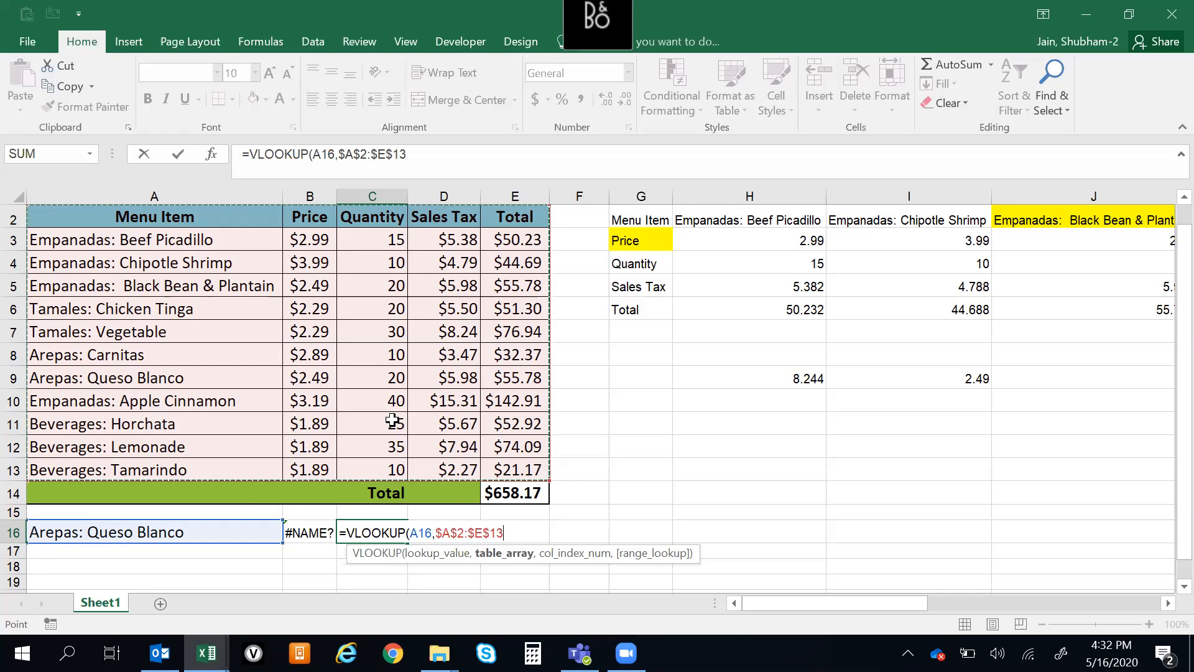
text(,)
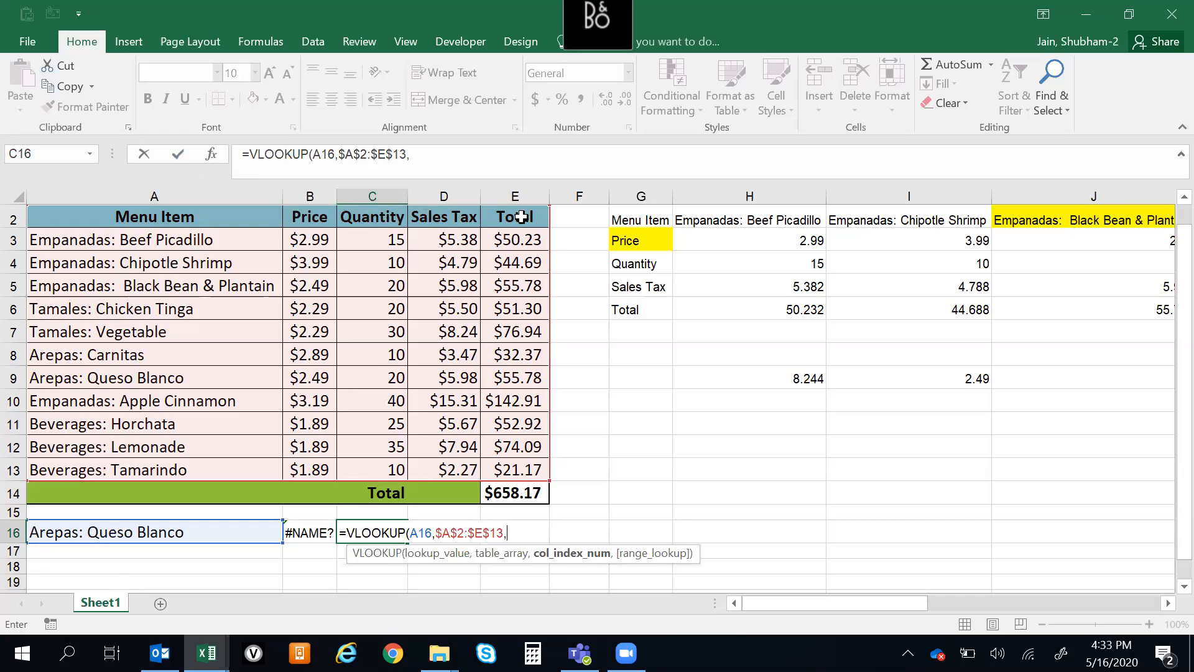
Complete the VLOOKUP in C16 with column index 5 for Total and 0 for an exact match
text(5,)
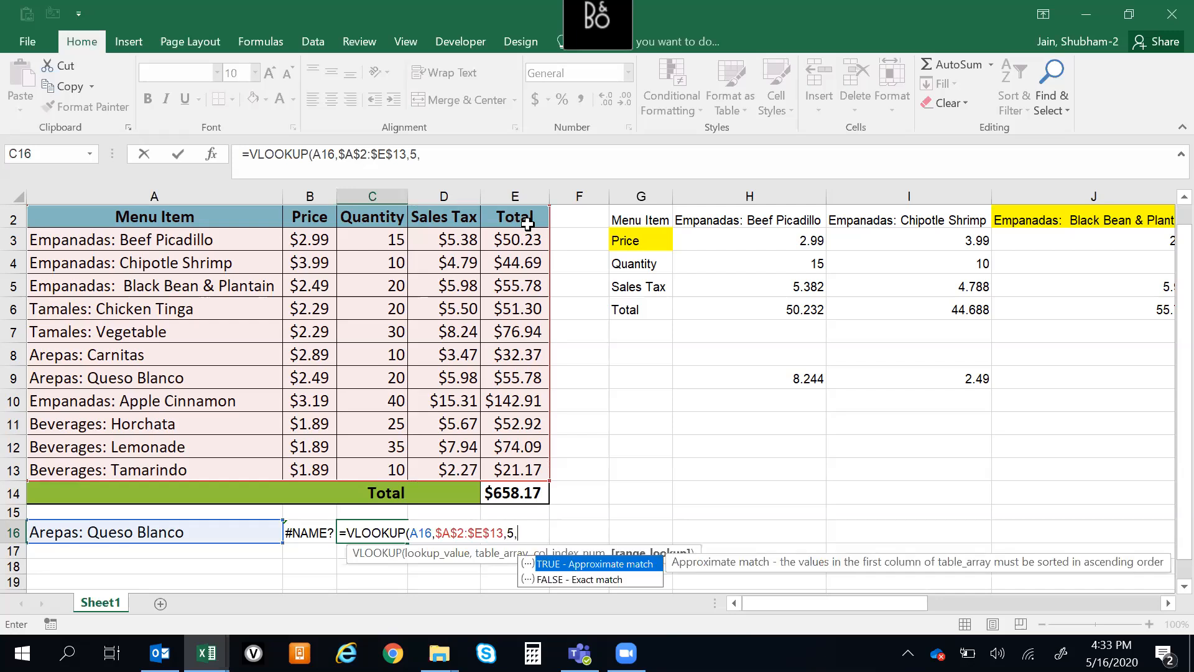
text(0))
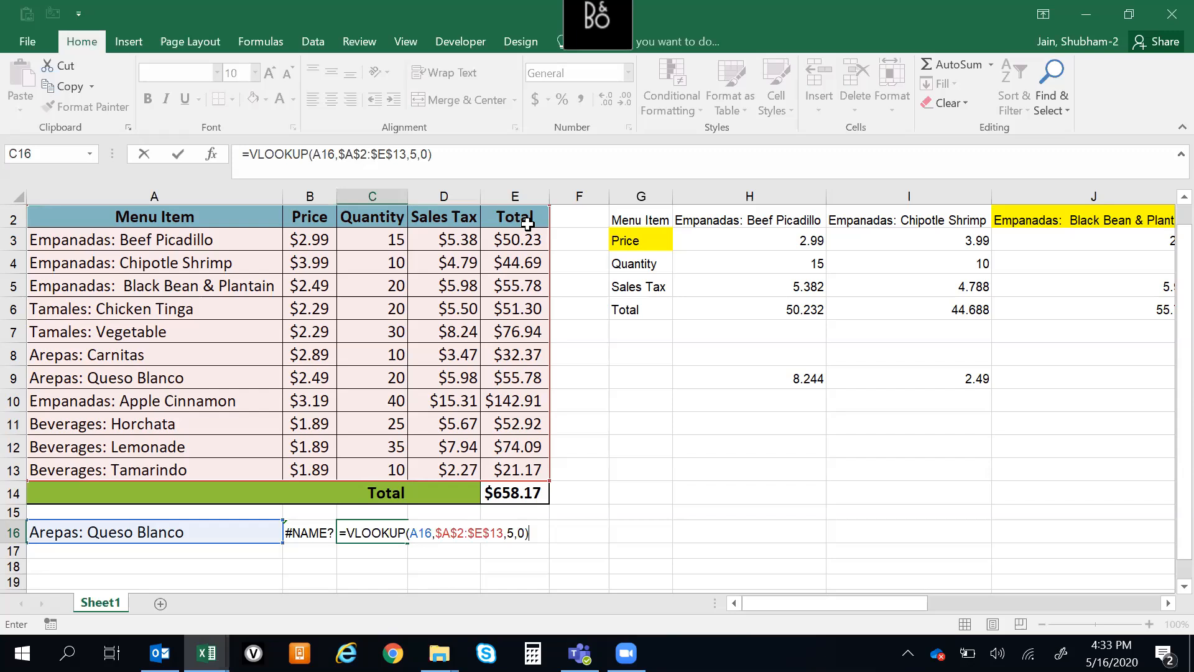
key(Return)
key(Up)
key(Up)
key(Up)
key(Up)
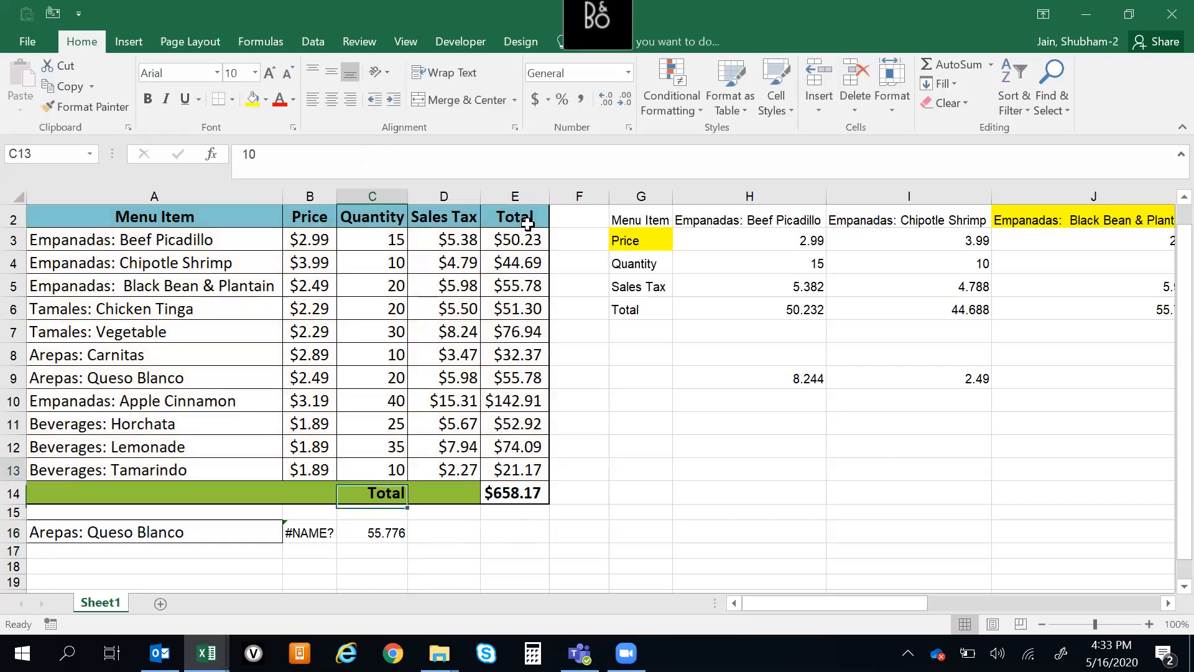
Insert a blank row above the lookup row 16 that holds the menu item
key(ctrl+Up)
key(Left)
key(Left)
key(Down)
key(Up)
key(ctrl+Down)
key(ctrl+Down)
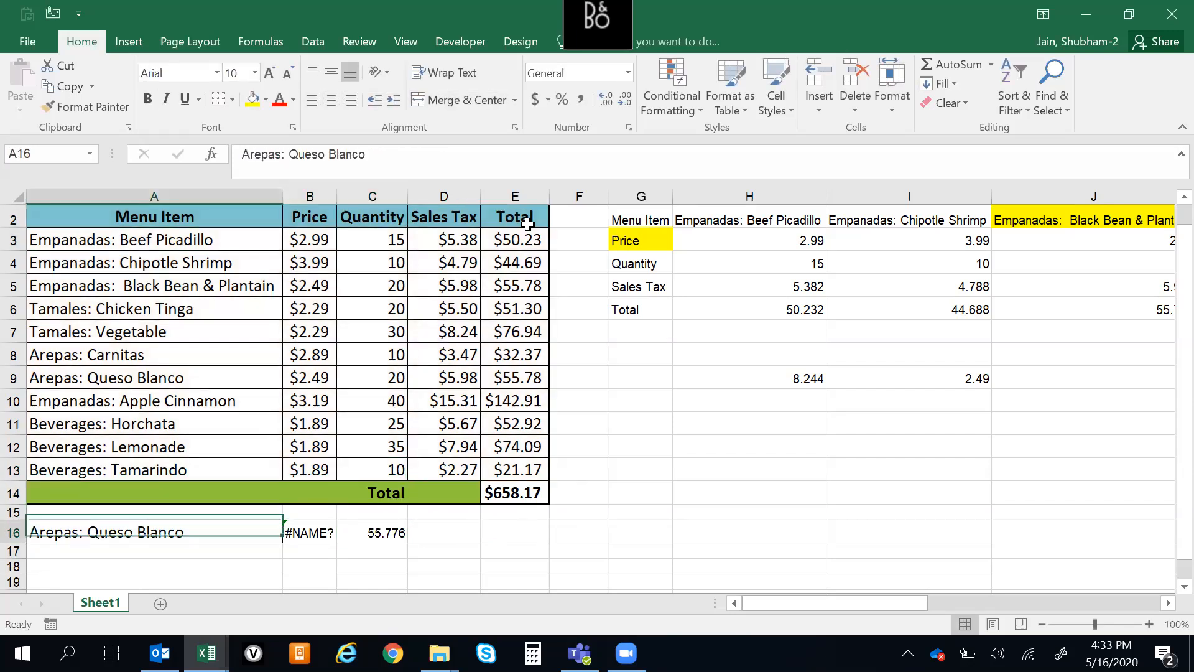
key(shift+space)
key(ctrl+shift+plus)
Enter the column heading Total in C16, directly above the VLOOKUP result
key(Up)
key(Down)
key(Down)
key(Up)
key(Right)
key(Right)
key(Down)
key(Up)
key(Down)
key(Up)
text(Total)
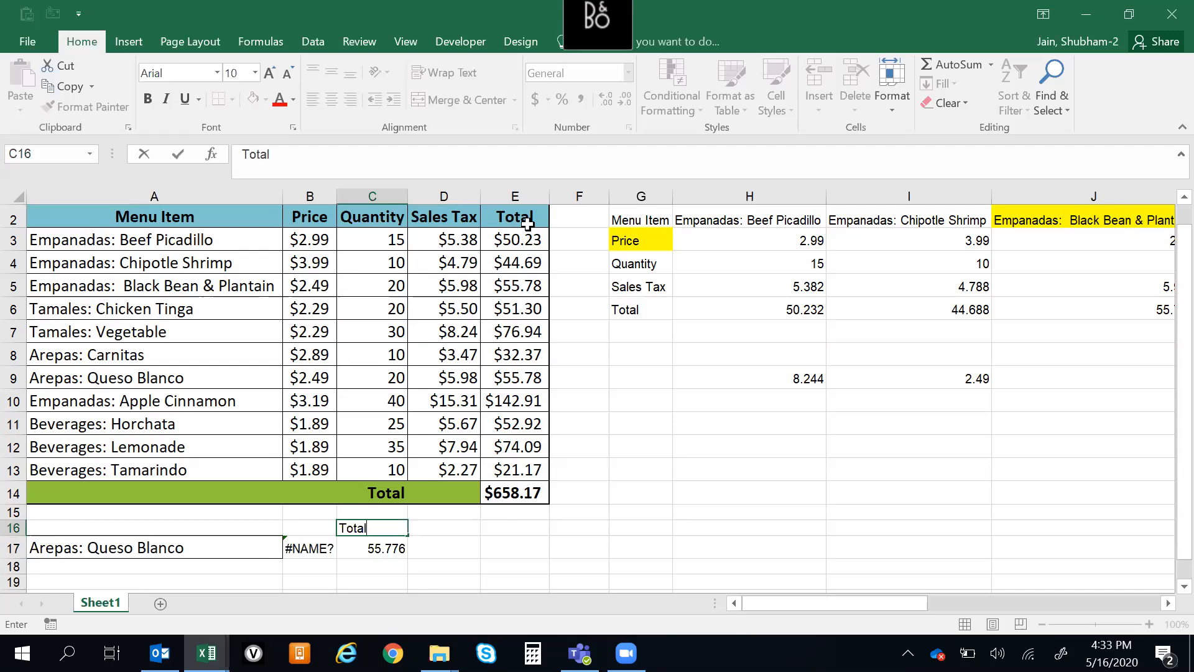
key(Right)
key(Left)
key(Down)
key(Down)
key(Up)
key(Up)
key(Down)
key(Up)
key(Left)
key(Down)
key(Up)
key(Right)
key(Down)
key(Up)
key(Left)
key(Down)
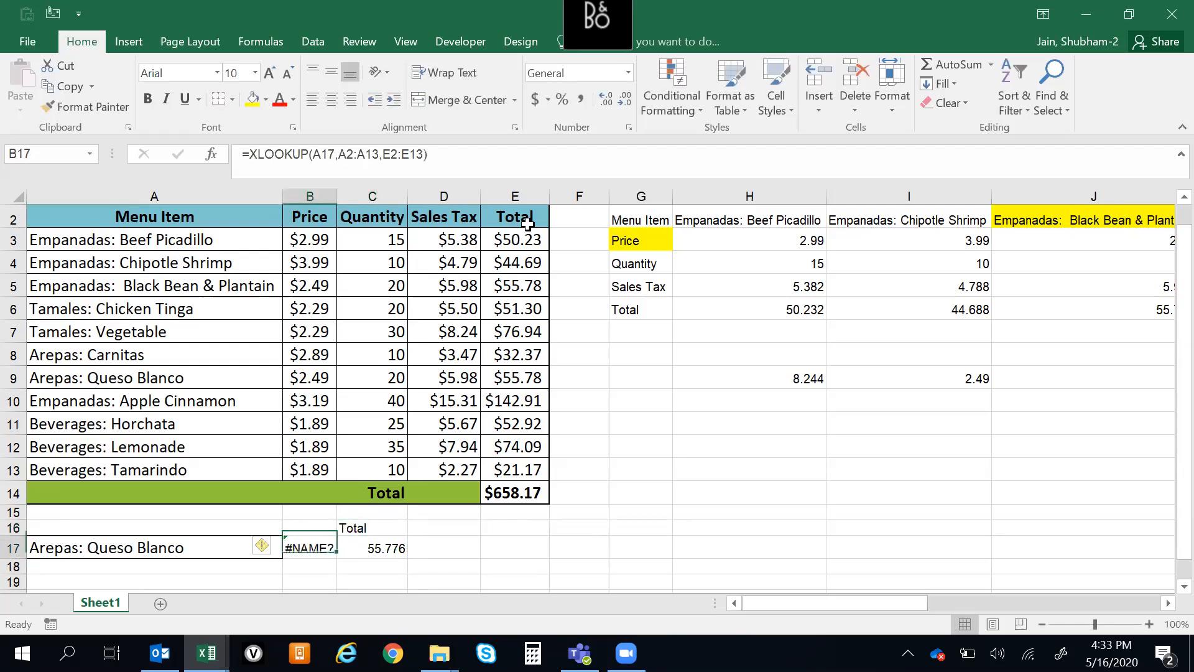
key(Down)
key(Up)
key(Up)
Replace the fixed column index in C17's VLOOKUP with a nested MATCH function
key(Right)
key(Down)
key(F2)
key(Left)
key(Left)
key(Left)
key(BackSpace)
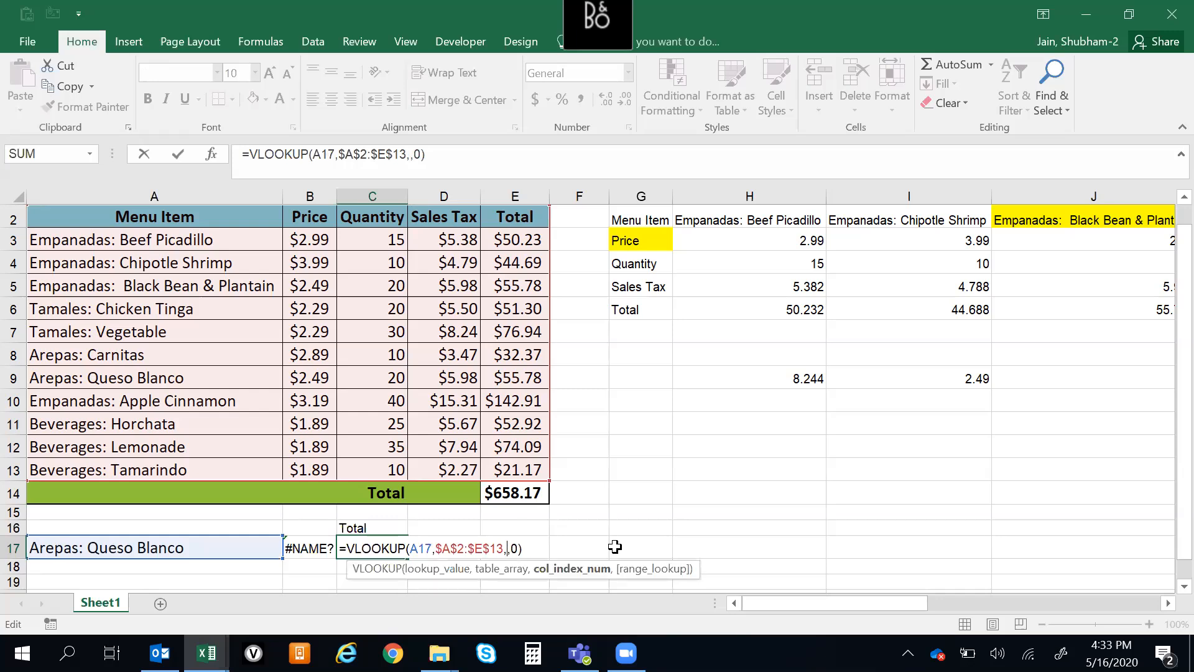
text(matc)
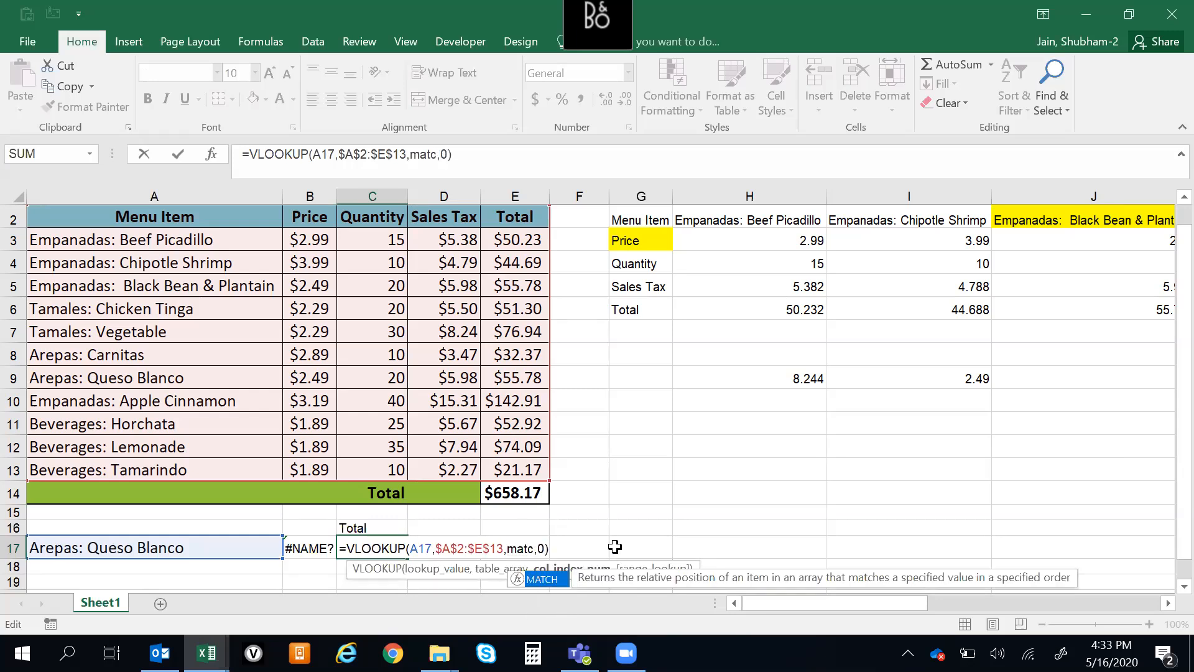
key(Tab)
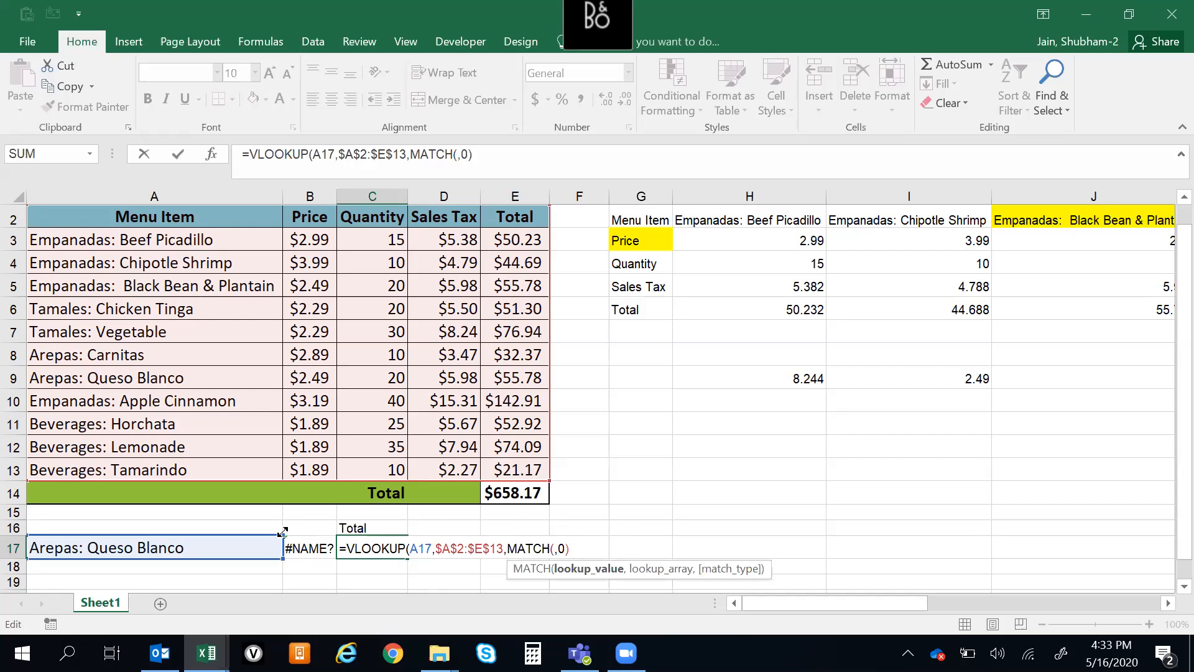
Set the MATCH lookup value to the heading in C16, placed before the header range A2:E2
click(363, 527)
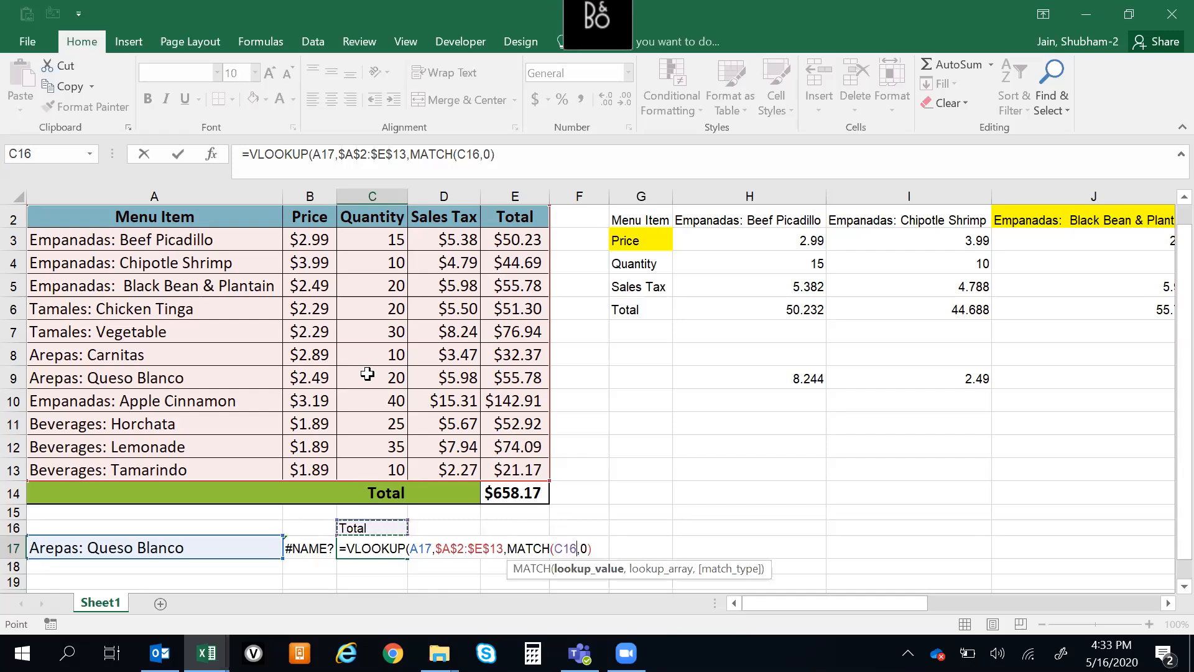
click(112, 214)
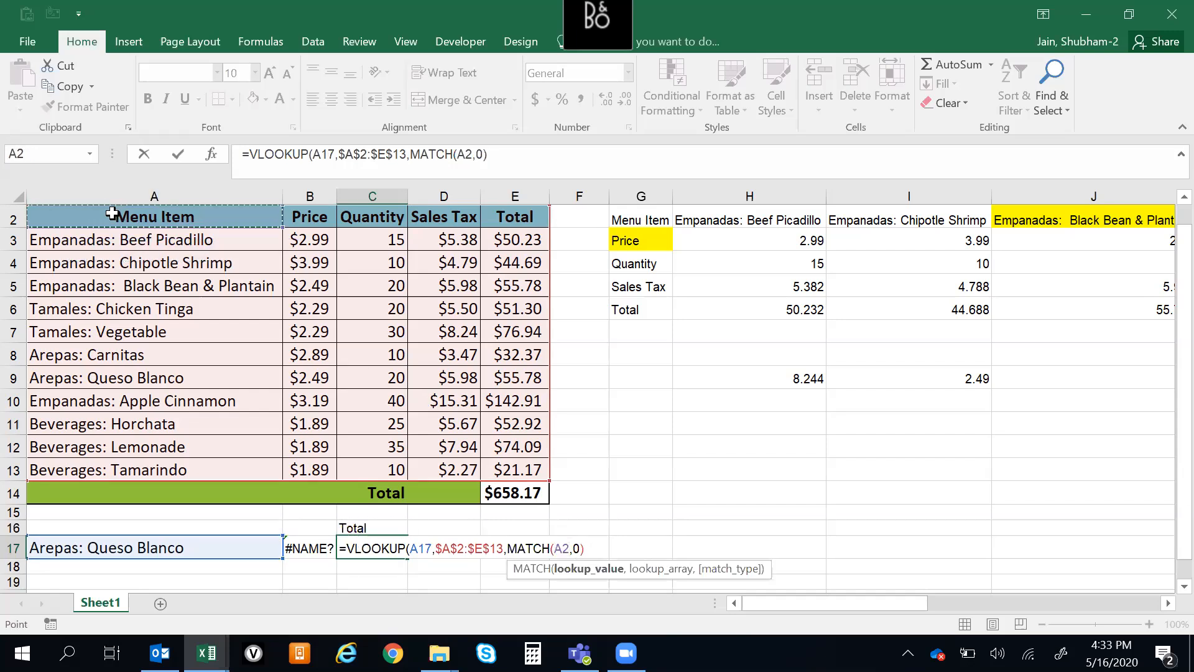
key(ctrl+shift+Right)
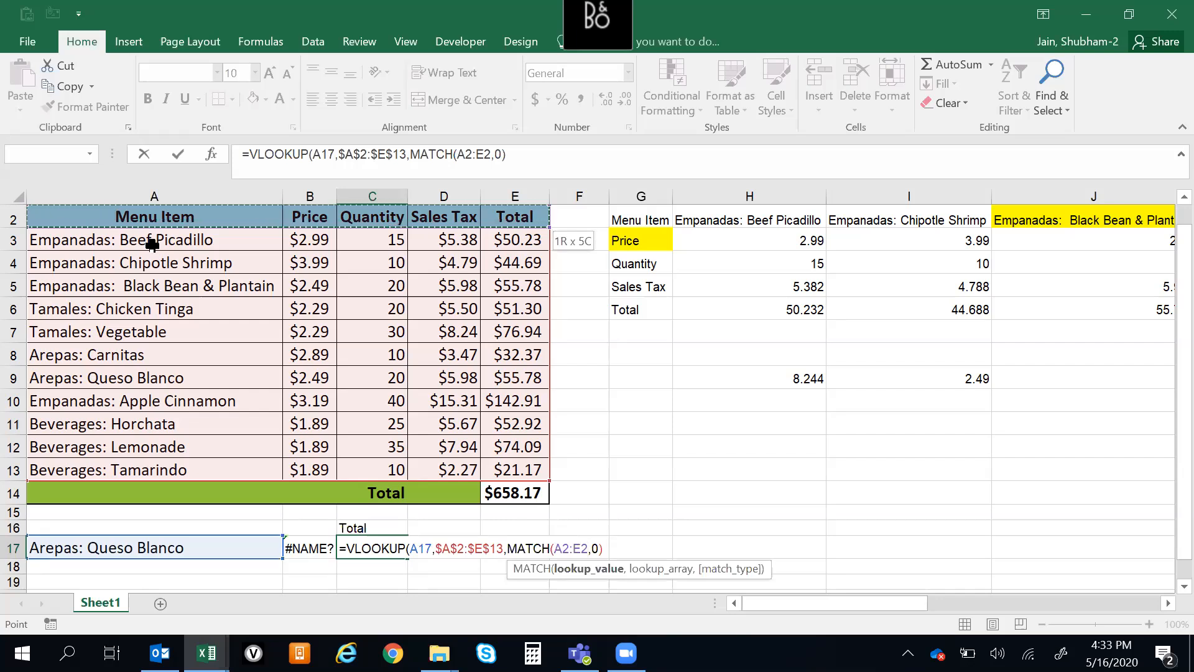
click(554, 547)
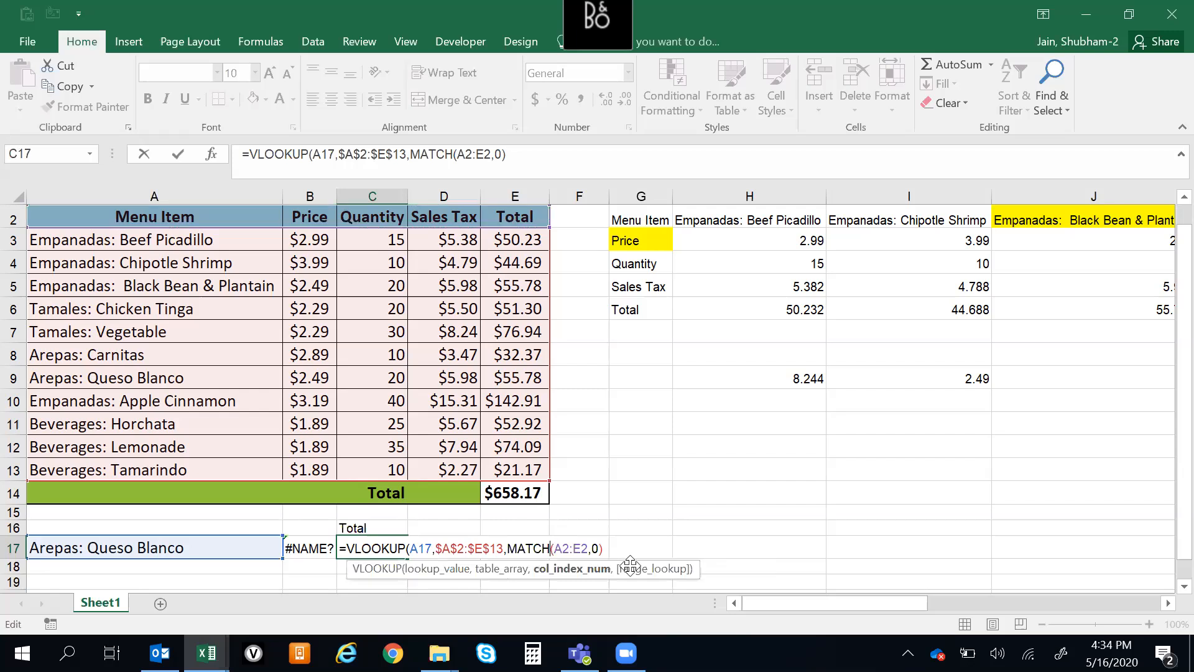
click(376, 527)
text(,)
Select the menu table's header row A2:E2 as the MATCH lookup array
key(Right)
key(Right)
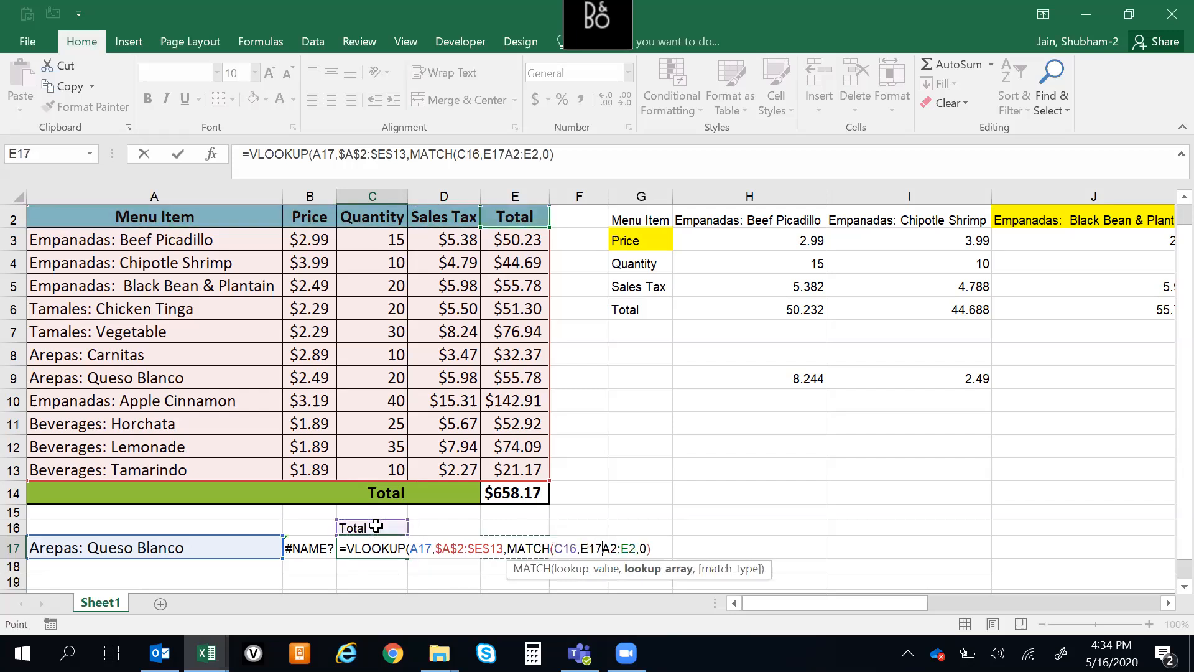
key(Up)
key(Up)
key(Up)
key(Up)
key(Up)
key(Up)
key(Up)
key(Up)
key(Up)
key(Up)
key(Up)
key(Up)
key(Up)
key(Up)
key(Up)
key(Up)
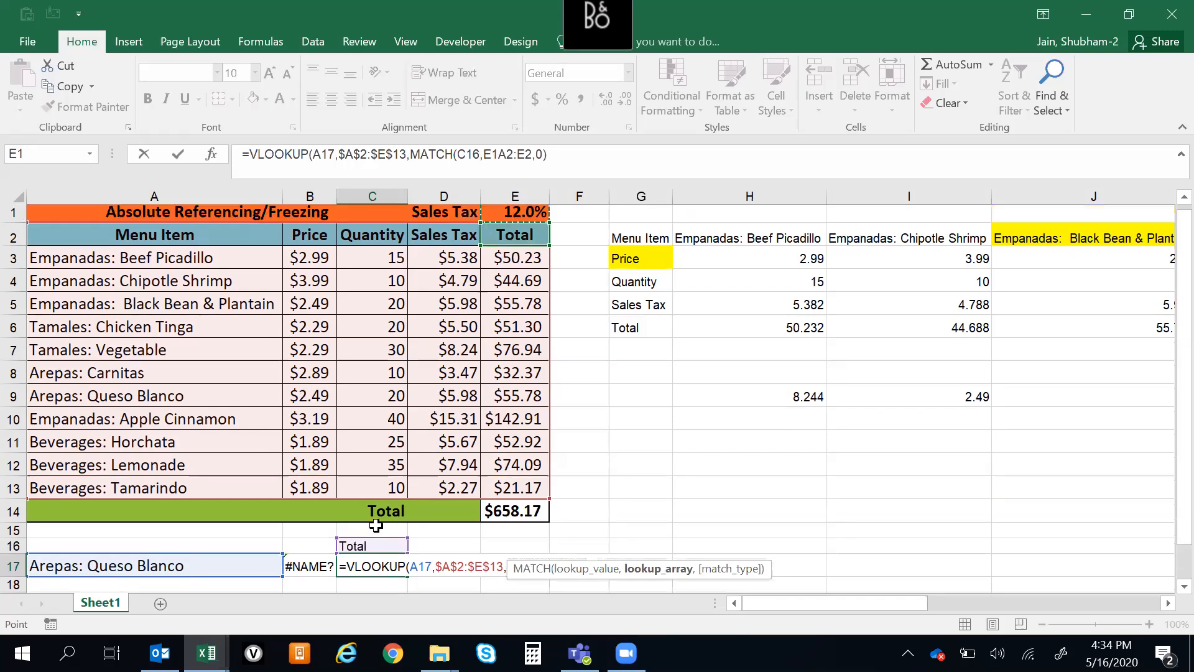
key(Left)
key(Down)
key(Left)
key(Left)
key(Left)
key(shift+Right)
key(shift+Right)
key(shift+Right)
key(shift+Right)
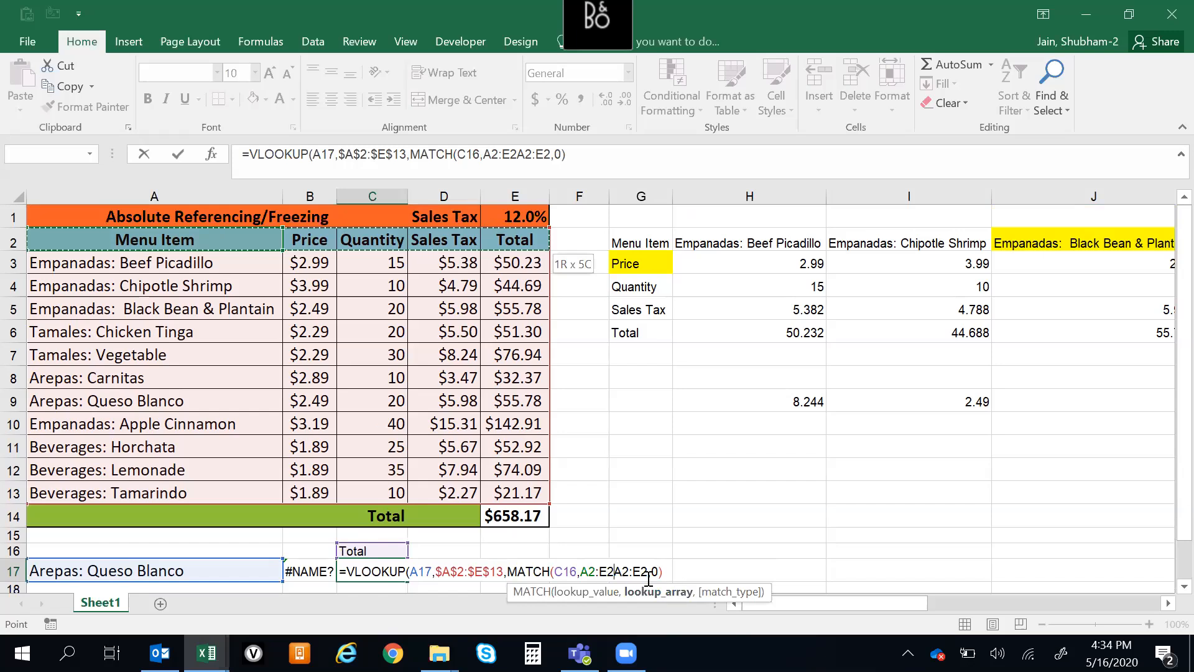
Close the MATCH parenthesis after the first A2:E2, try to enter the formula, and reject the suggested correction
text(,)
key(BackSpace)
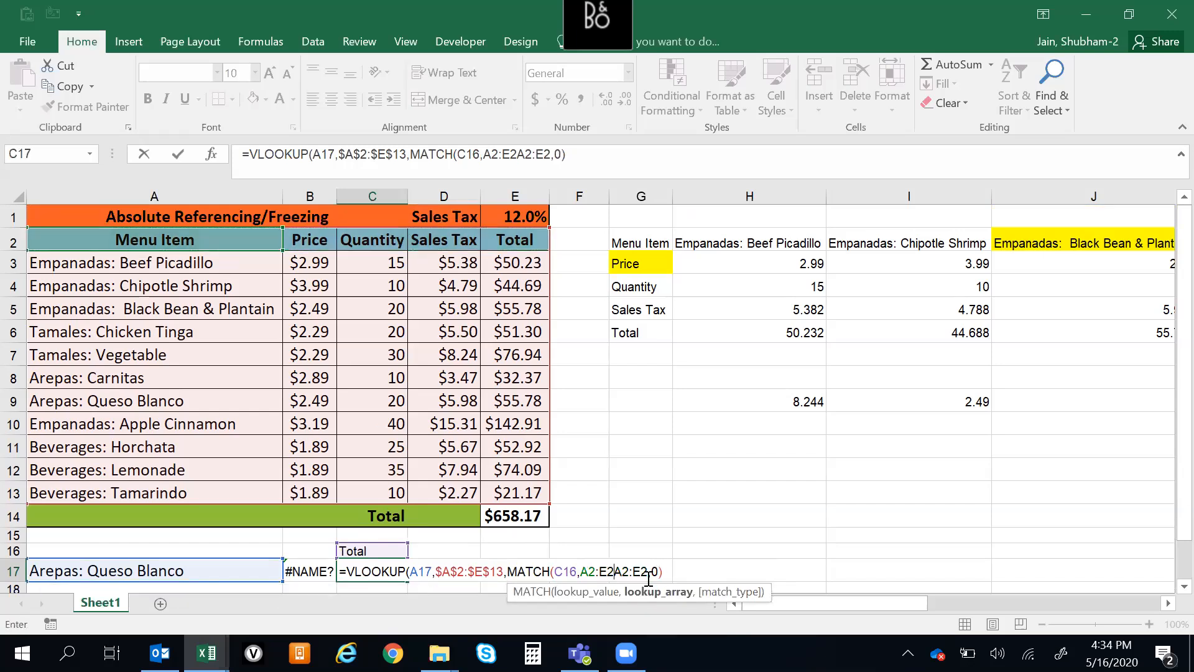
text())
key(Return)
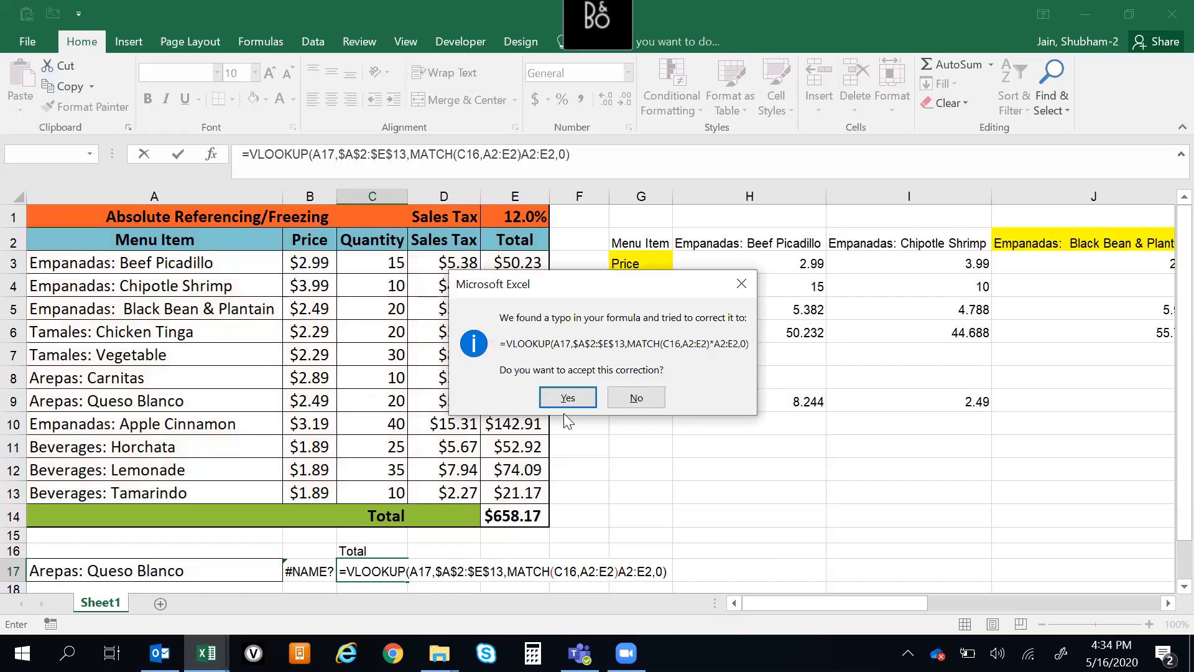
click(636, 398)
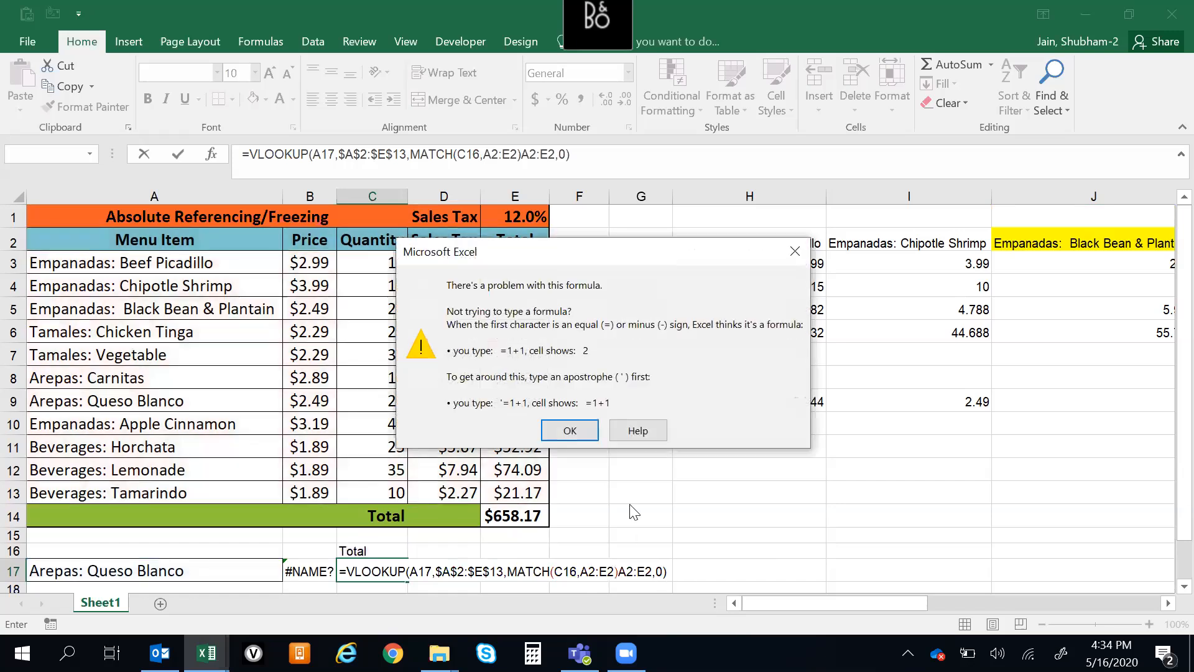
click(570, 431)
Delete the duplicate A2:E2 after the MATCH and enter the formula =VLOOKUP(A17,$A$2:$E$13,MATCH(C16,A2:E2),0) in C17
click(651, 571)
key(BackSpace)
key(BackSpace)
key(BackSpace)
key(BackSpace)
key(BackSpace)
key(Return)
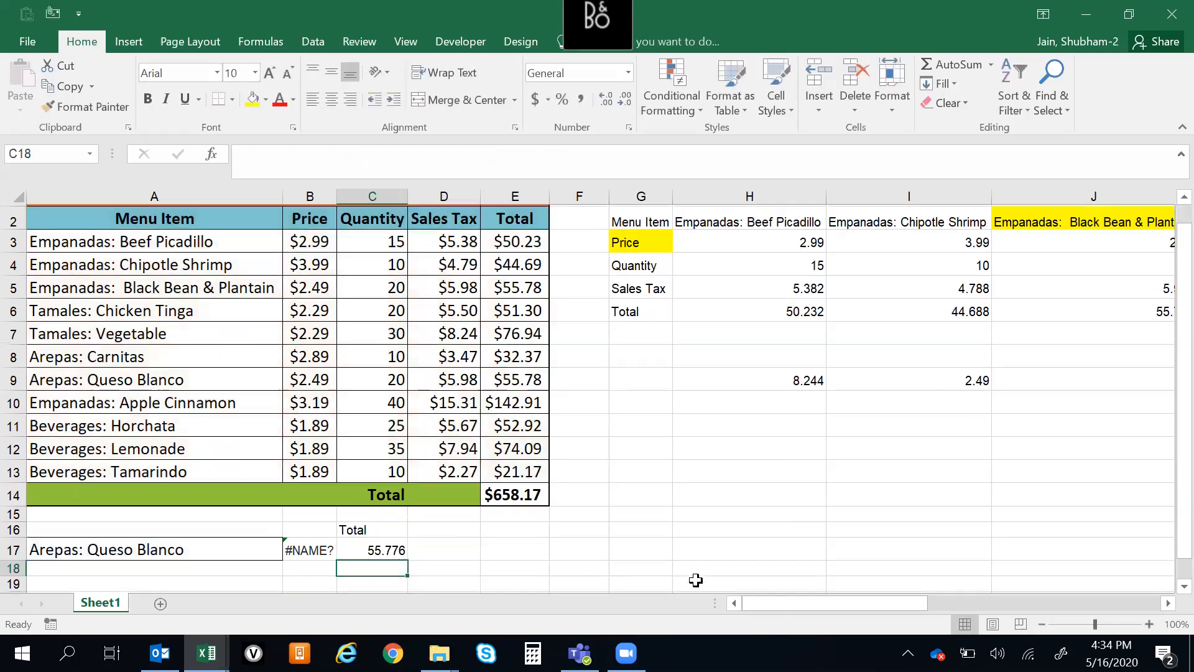
Examine how the VLOOKUP with nested MATCH in C17 relates to the heading in C16 and the header row A2:E2
key(Up)
key(Up)
key(Up)
key(Up)
key(Up)
key(Down)
key(Down)
key(Down)
key(Down)
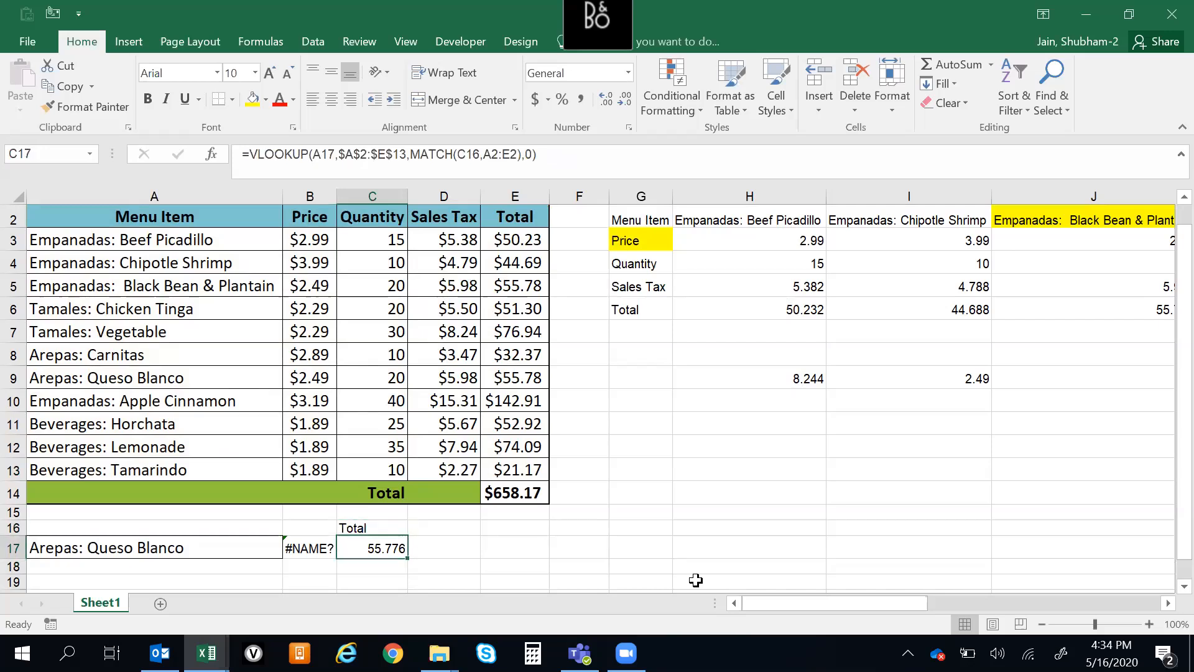
click(136, 220)
click(312, 222)
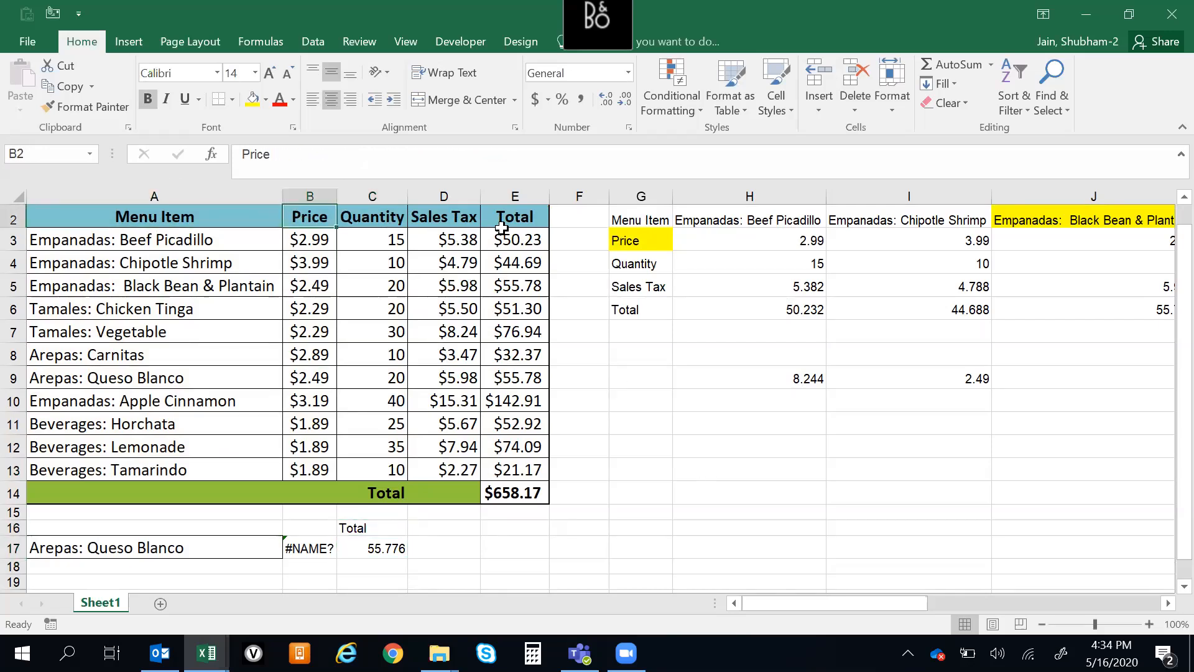
click(383, 550)
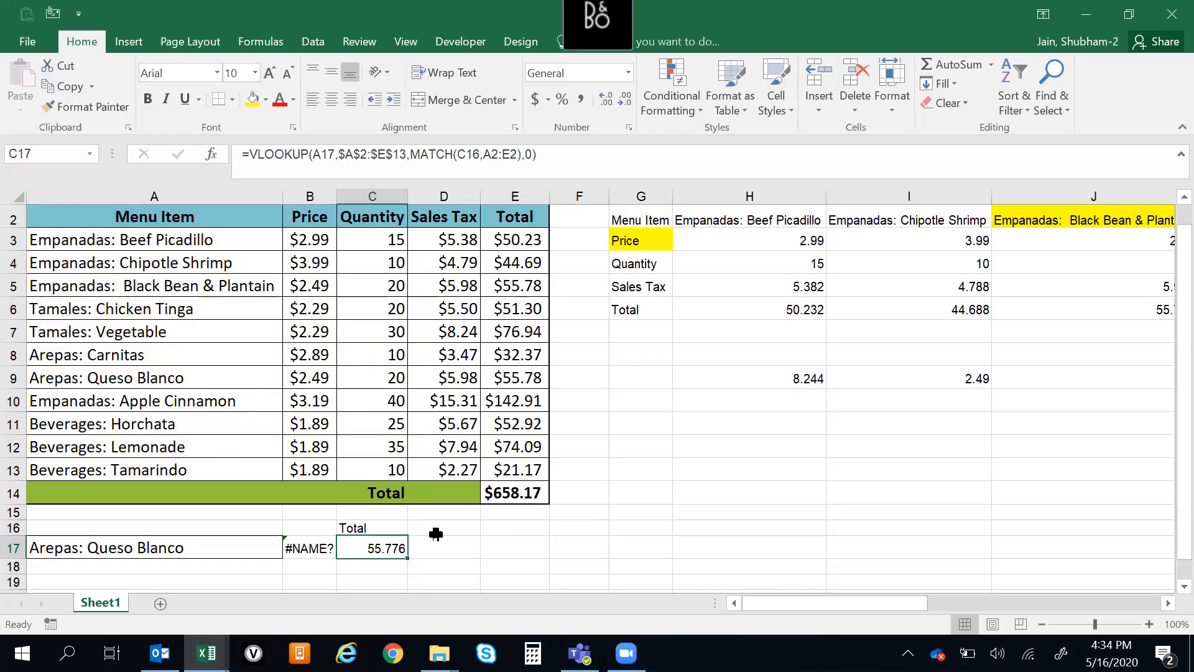
click(395, 579)
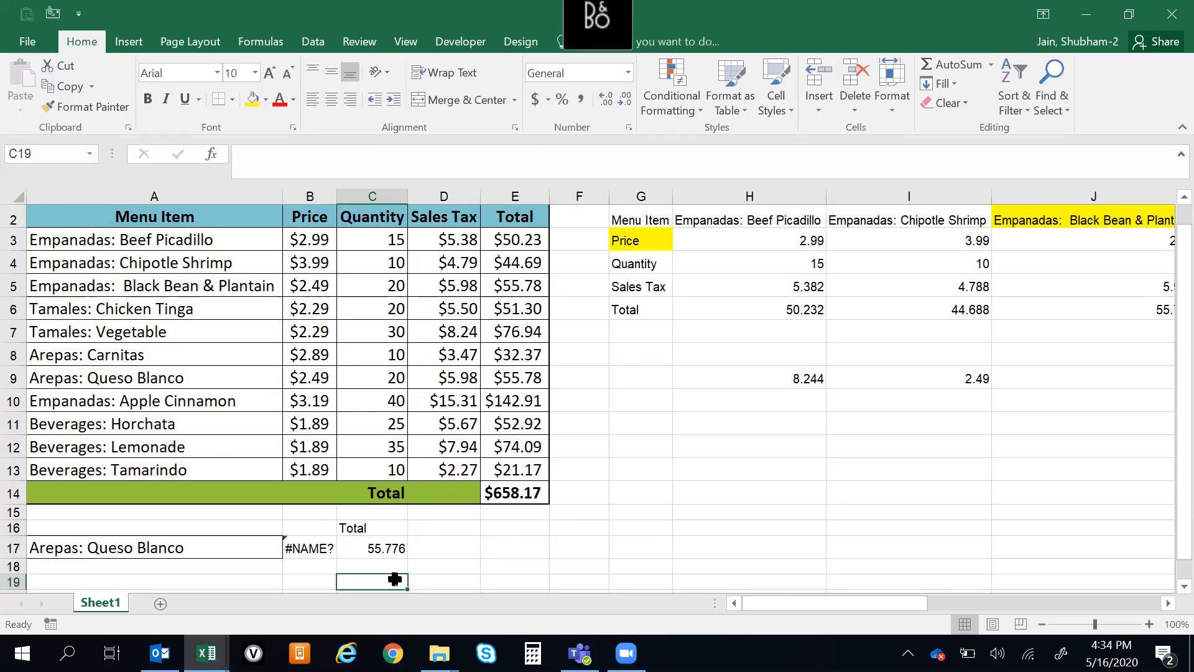
click(373, 549)
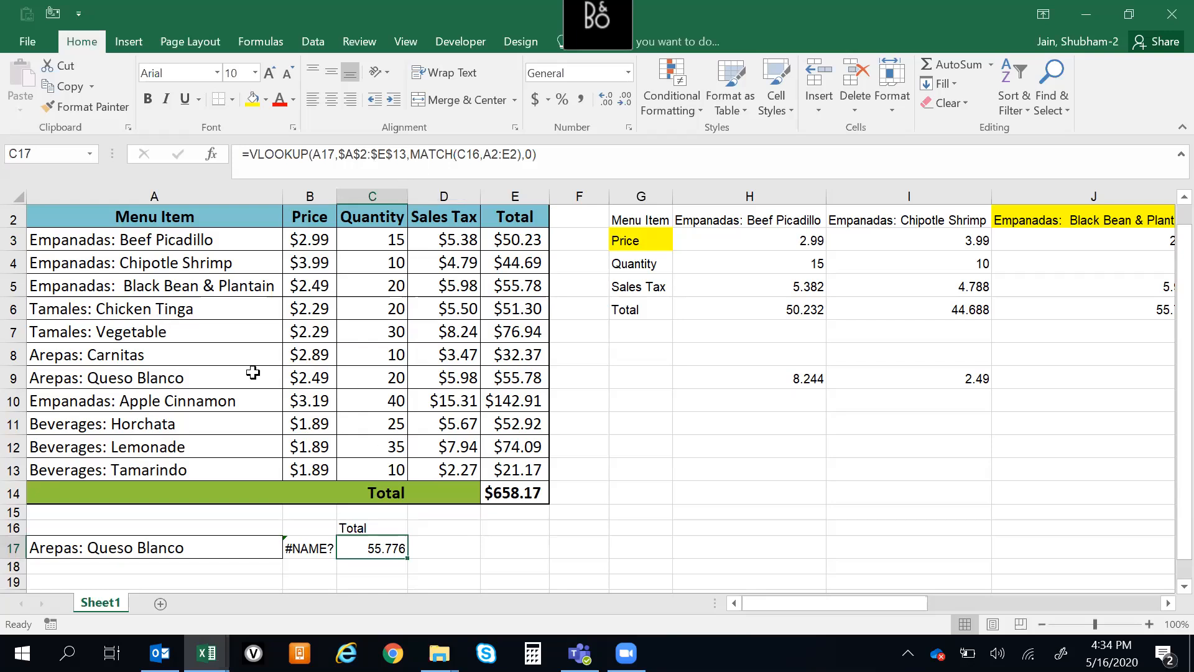
click(353, 530)
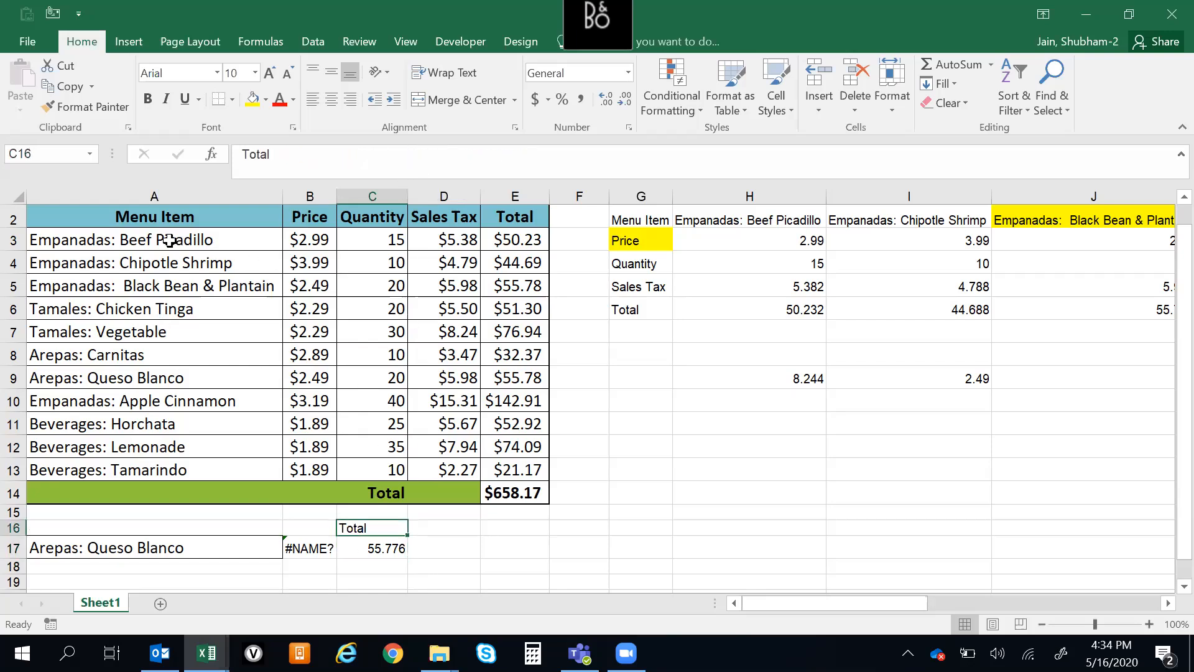
drag(152, 216, 526, 218)
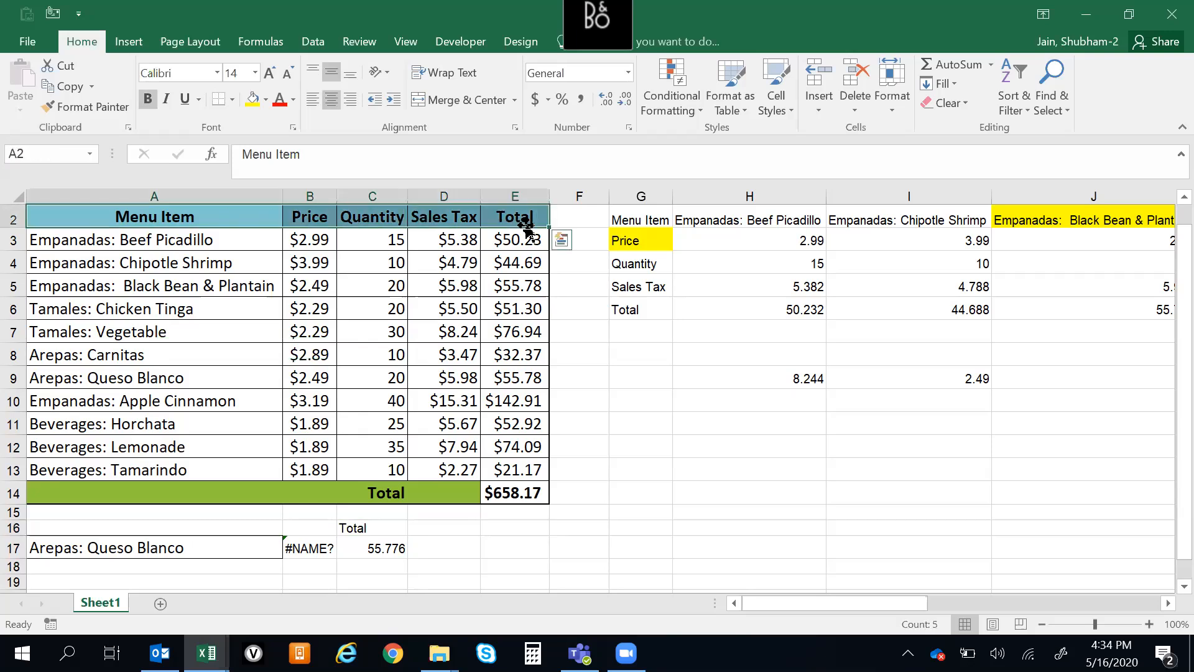
click(379, 528)
click(199, 216)
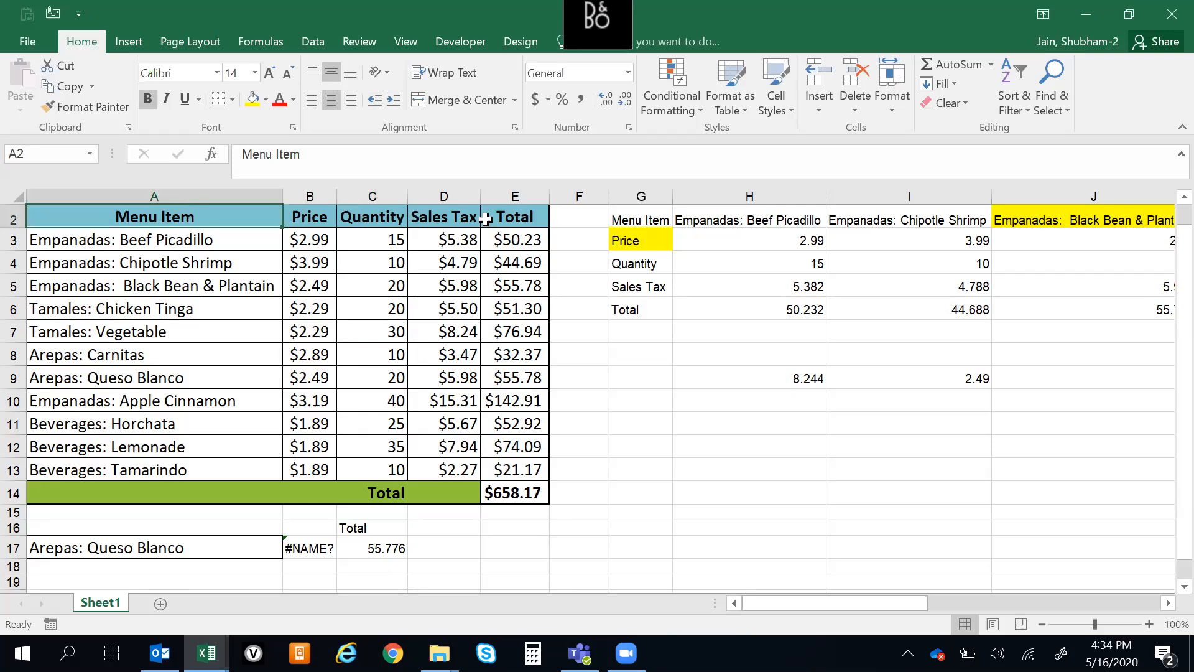
click(382, 527)
click(382, 548)
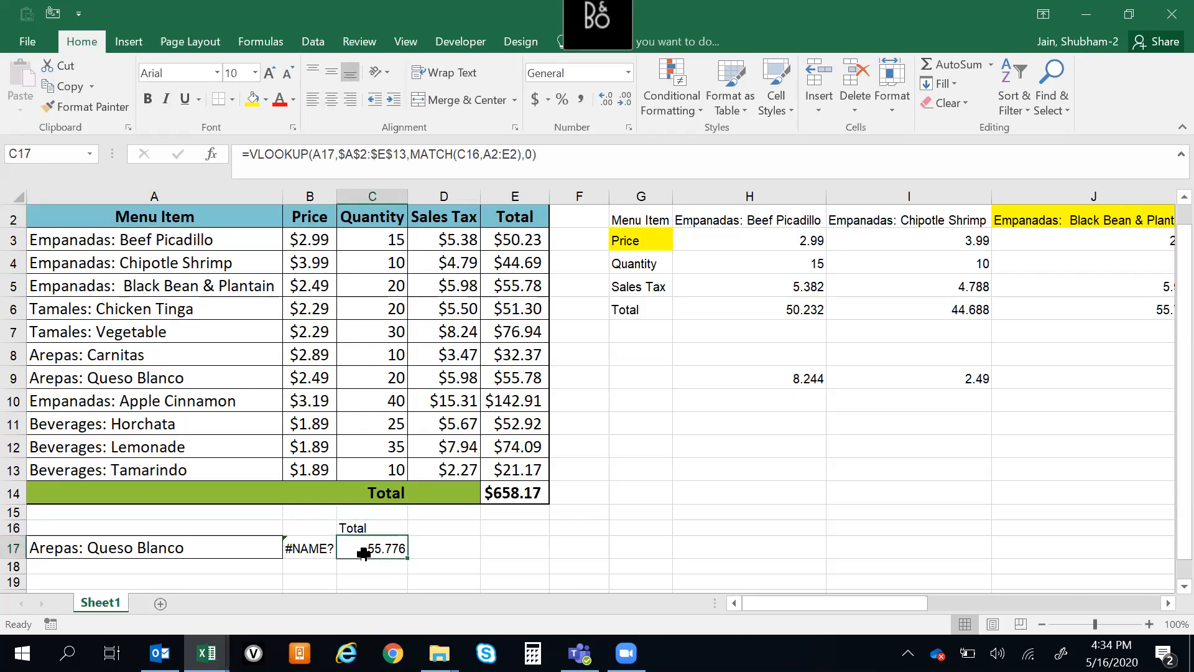
click(361, 526)
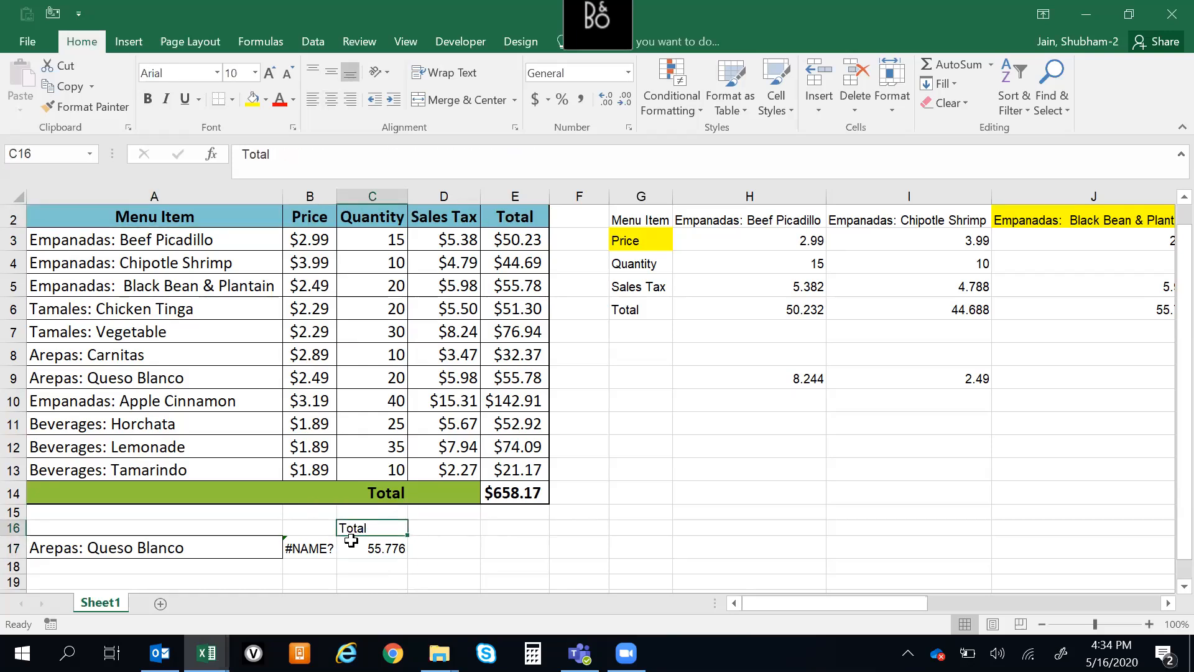
click(367, 545)
click(368, 529)
click(366, 552)
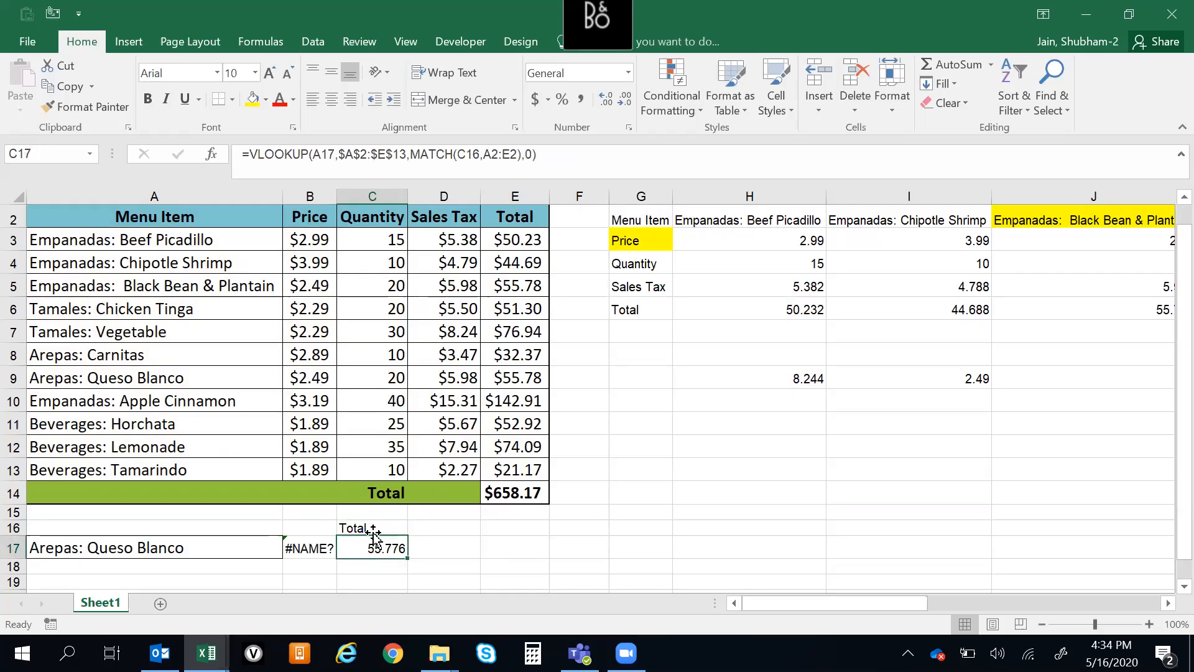
Change the lookup heading in C16 to Quantity
click(362, 528)
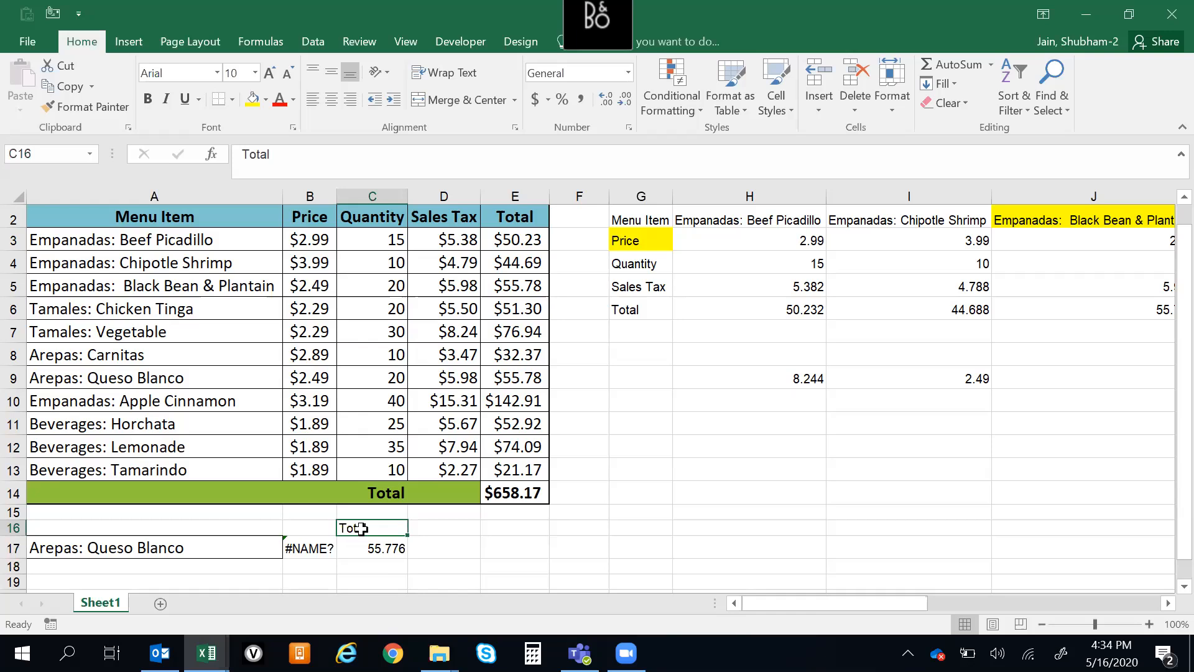
text(Quantity)
key(Return)
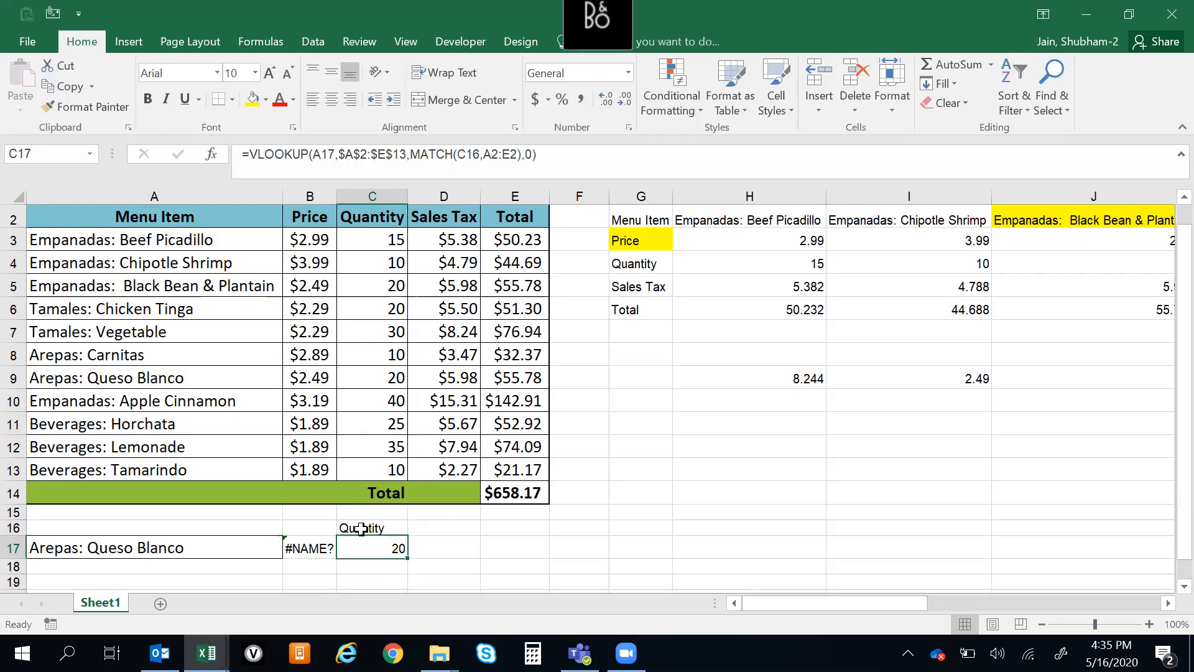
Compare the lookup item with its row in the menu table, and set the heading in C16 to Price
click(183, 549)
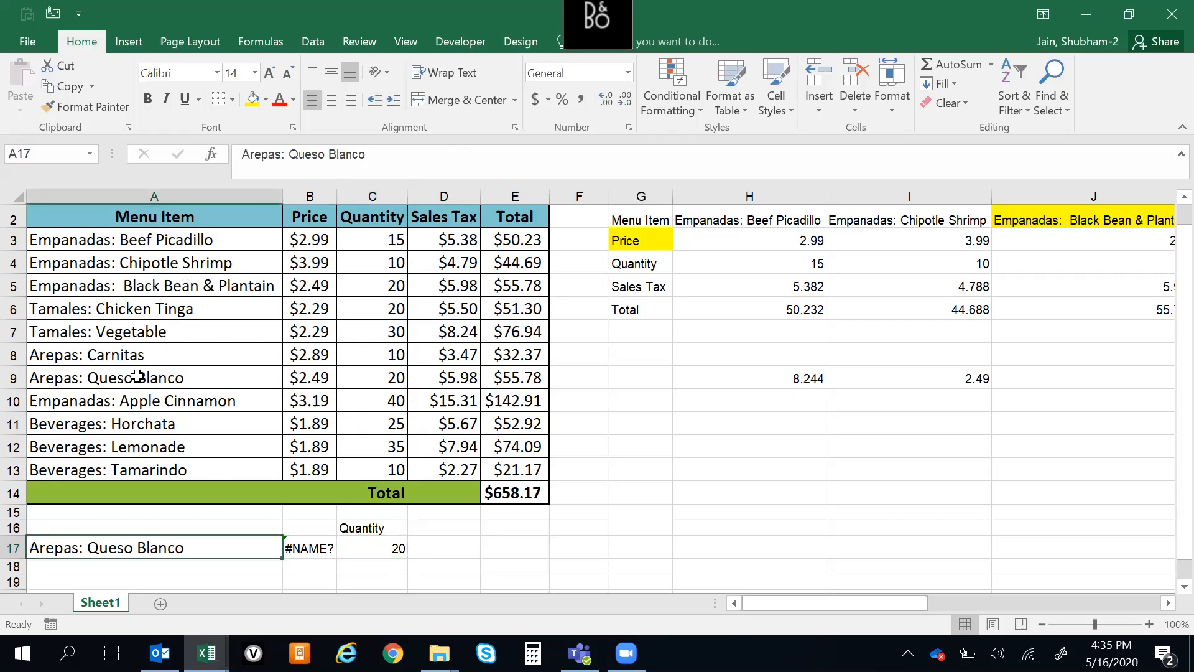
click(14, 378)
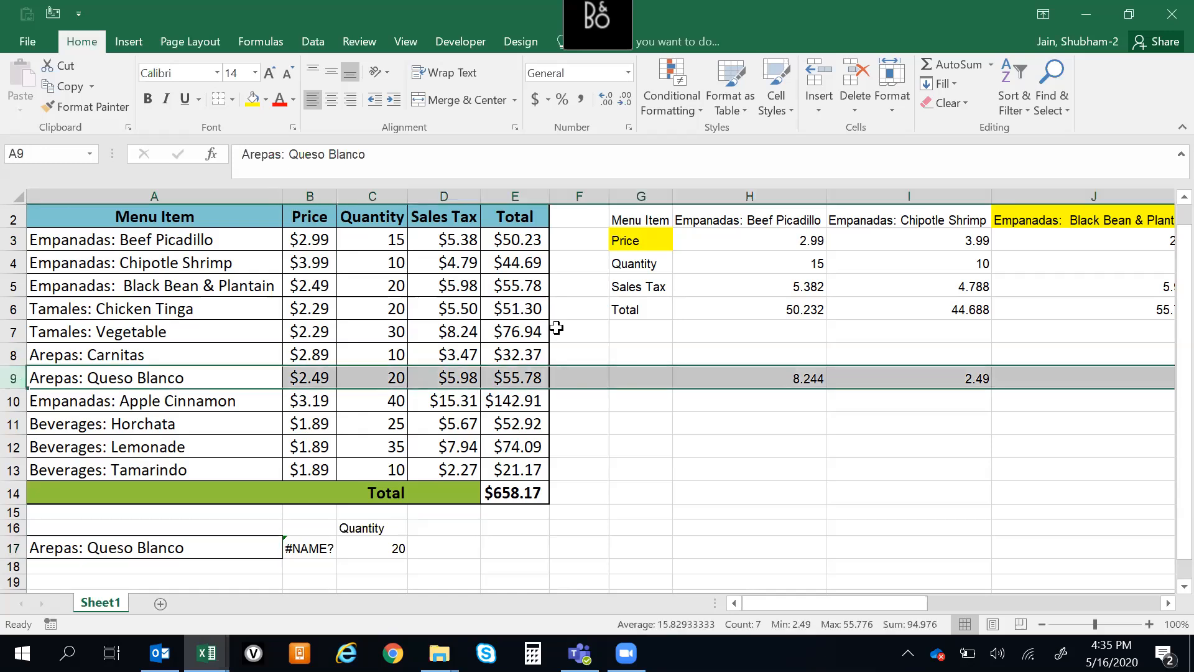
click(381, 527)
text(Pri)
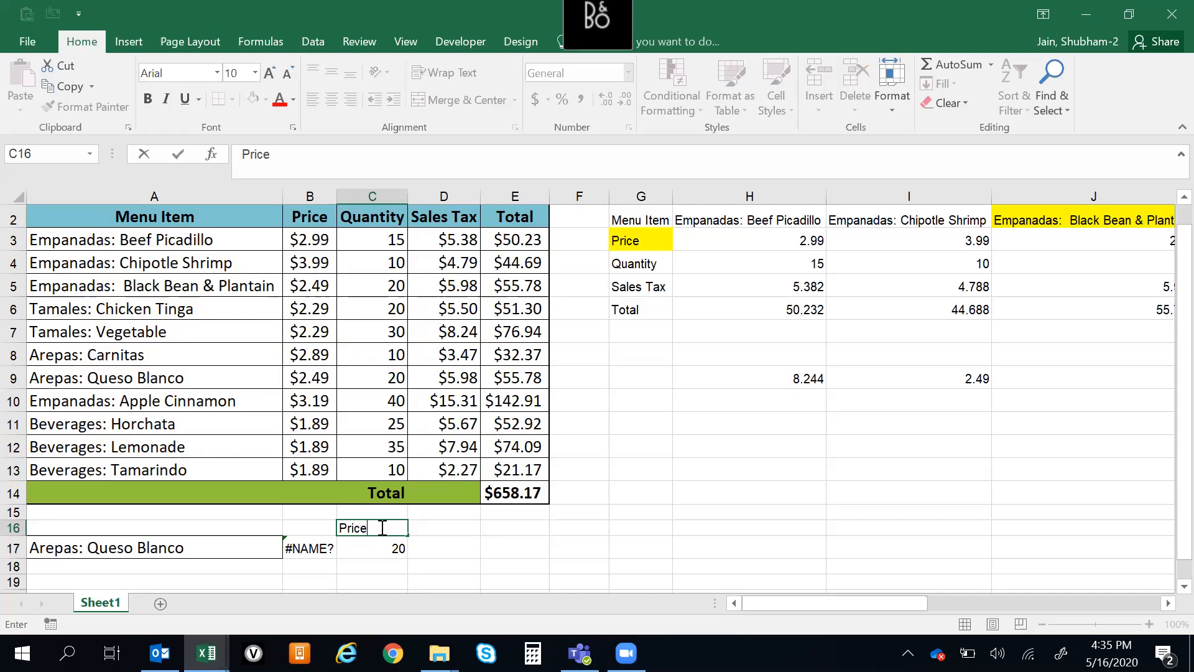
text(ce)
key(Return)
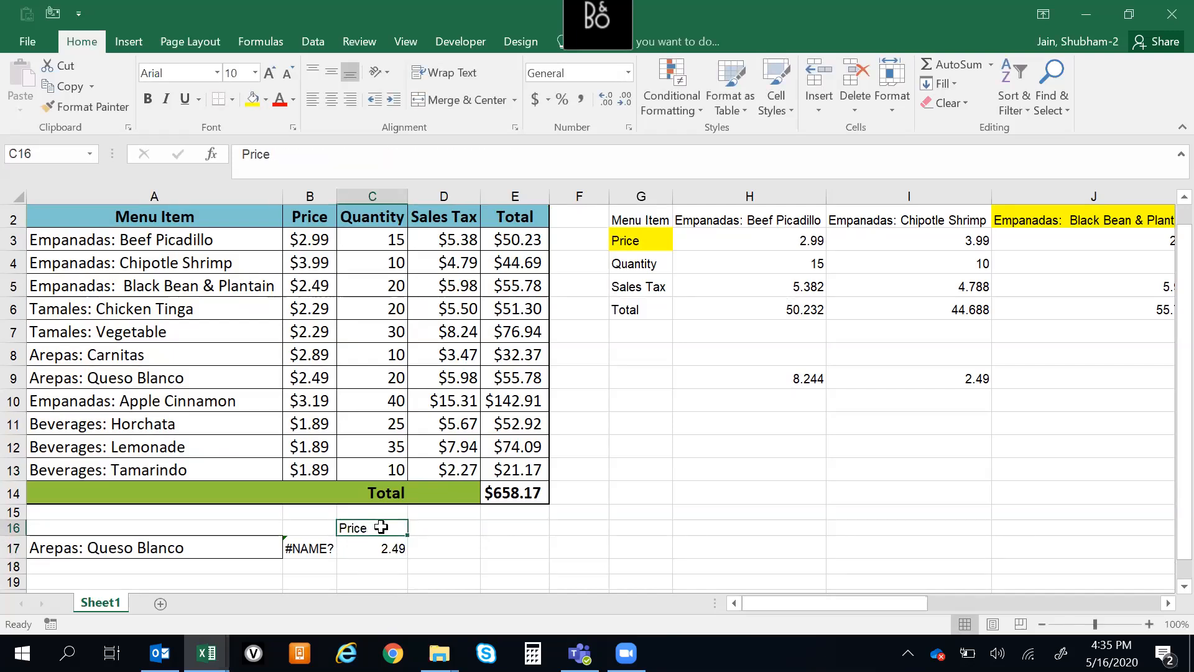
key(Up)
key(Down)
key(Up)
key(Down)
key(Up)
key(Down)
key(Up)
key(Down)
key(Up)
key(Down)
key(Up)
key(Down)
key(Up)
key(Down)
key(Up)
key(Down)
key(Up)
key(Down)
key(Up)
key(Down)
key(Up)
key(Down)
key(Up)
key(Down)
key(Up)
key(Down)
key(Up)
key(Down)
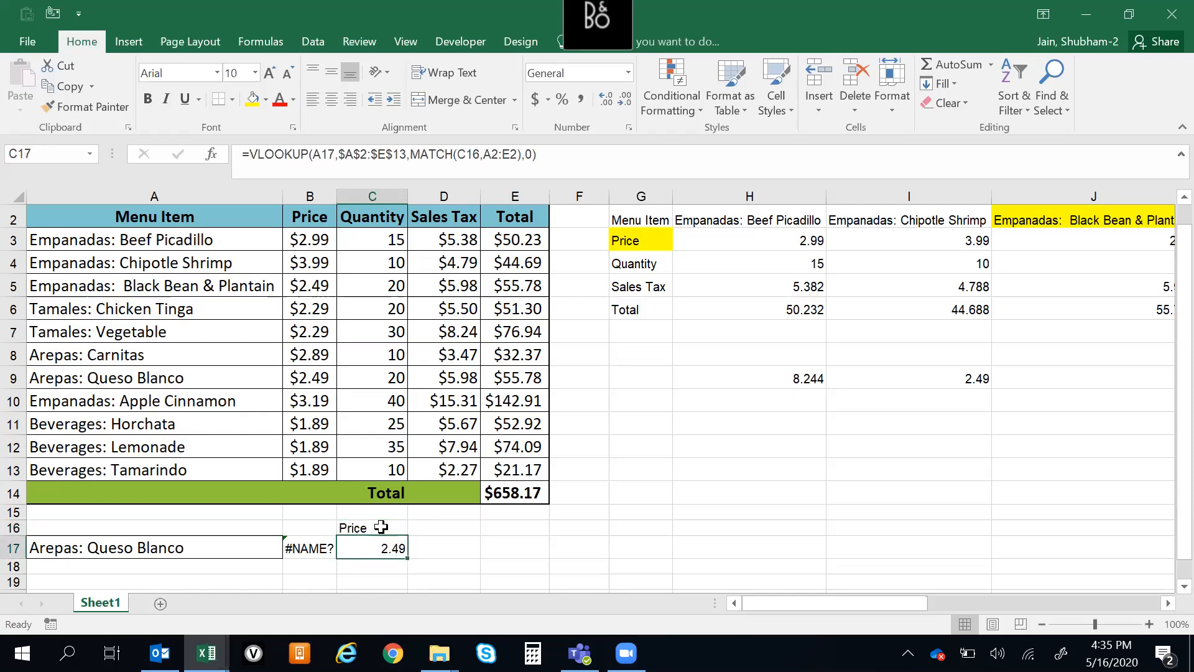
Insert a blank column before the Menu Item column of the menu table
drag(103, 215, 516, 217)
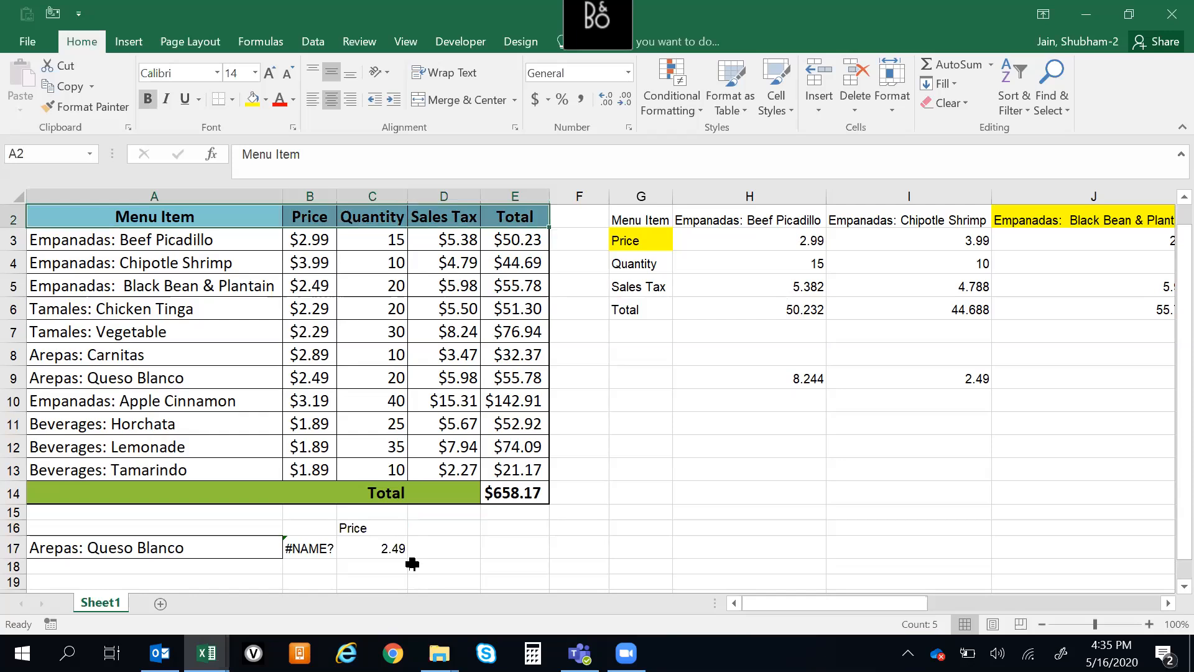
click(378, 549)
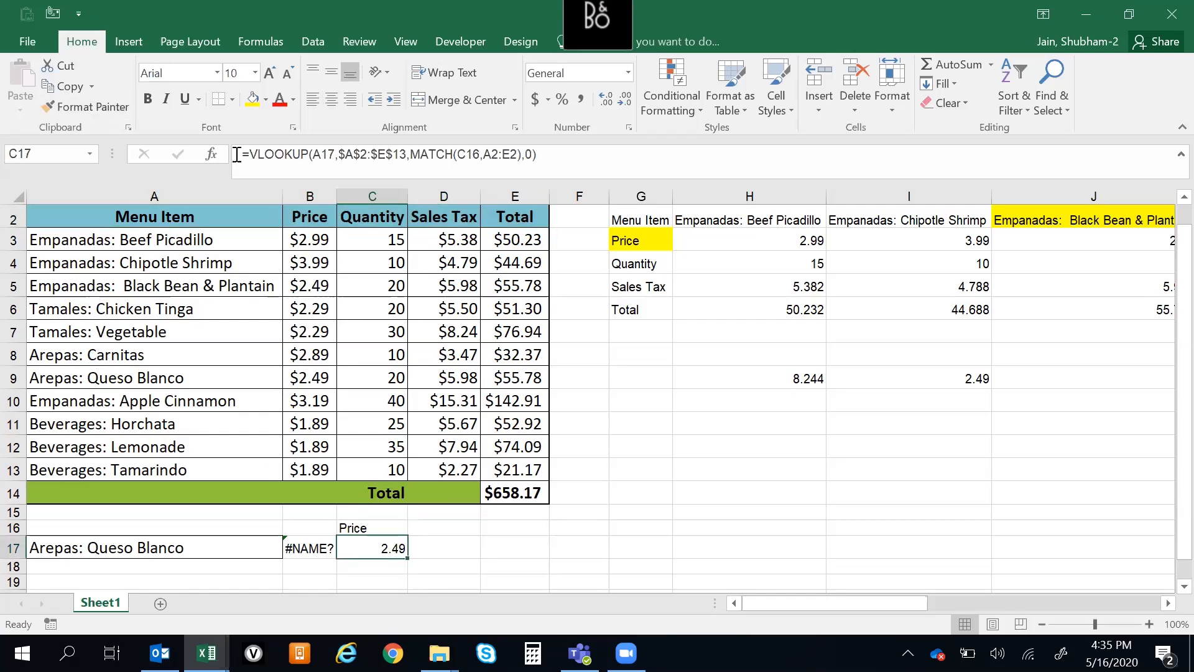
click(169, 194)
key(shift+Right)
key(shift+Right)
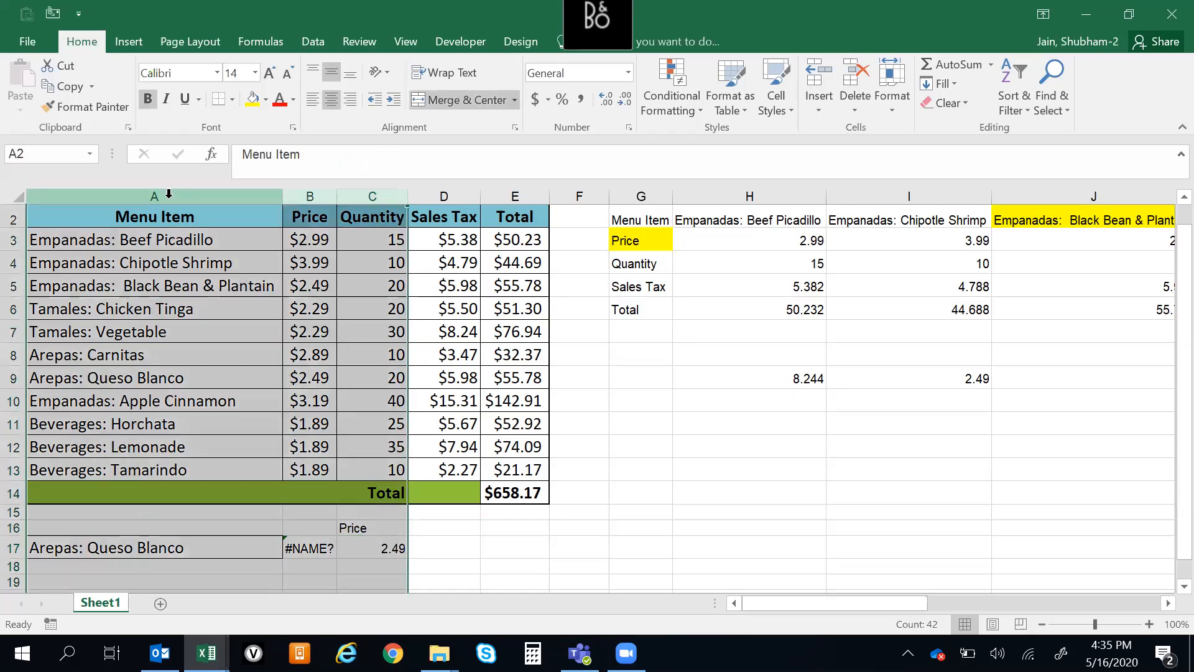
scroll(169, 195, up, 1)
click(68, 188)
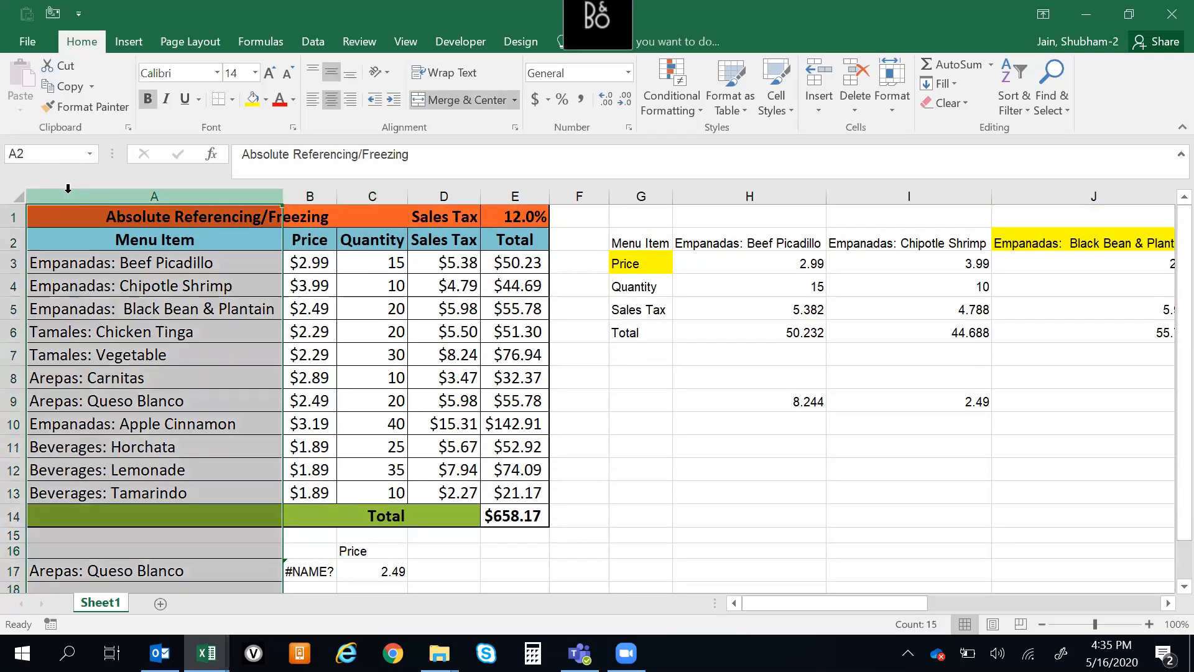
key(ctrl+shift+plus)
key(Down)
key(Up)
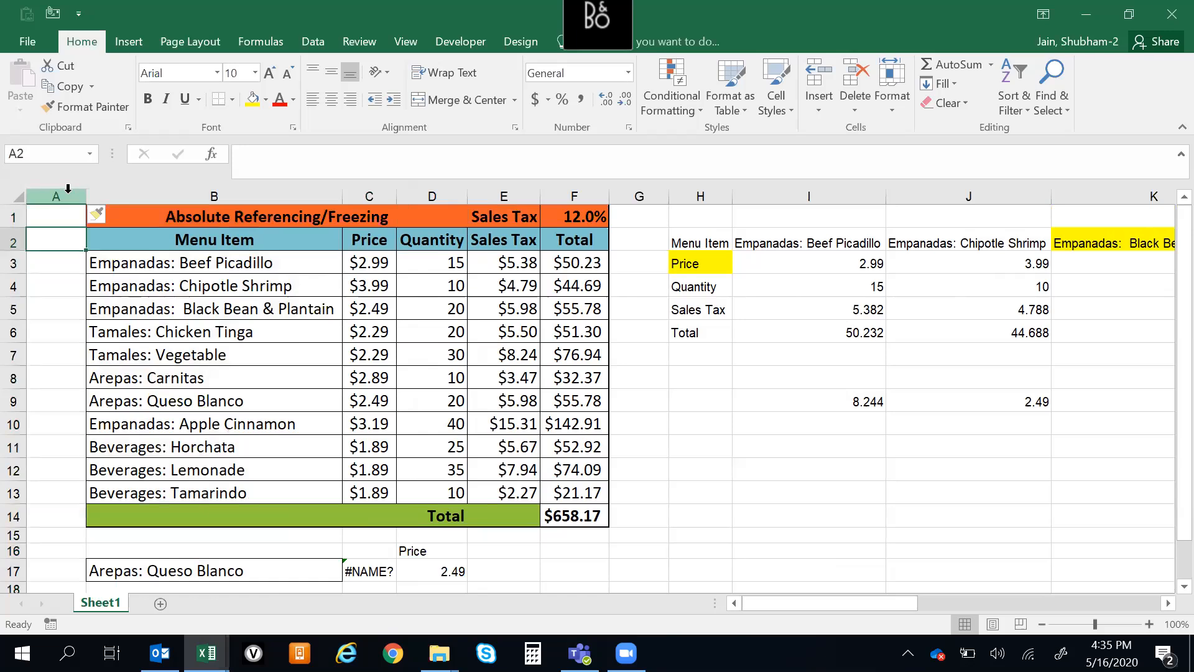
Enter the heading S.NO in A2, beside the Menu Item heading
text(S.NO)
key(Tab)
key(Return)
key(Up)
key(Right)
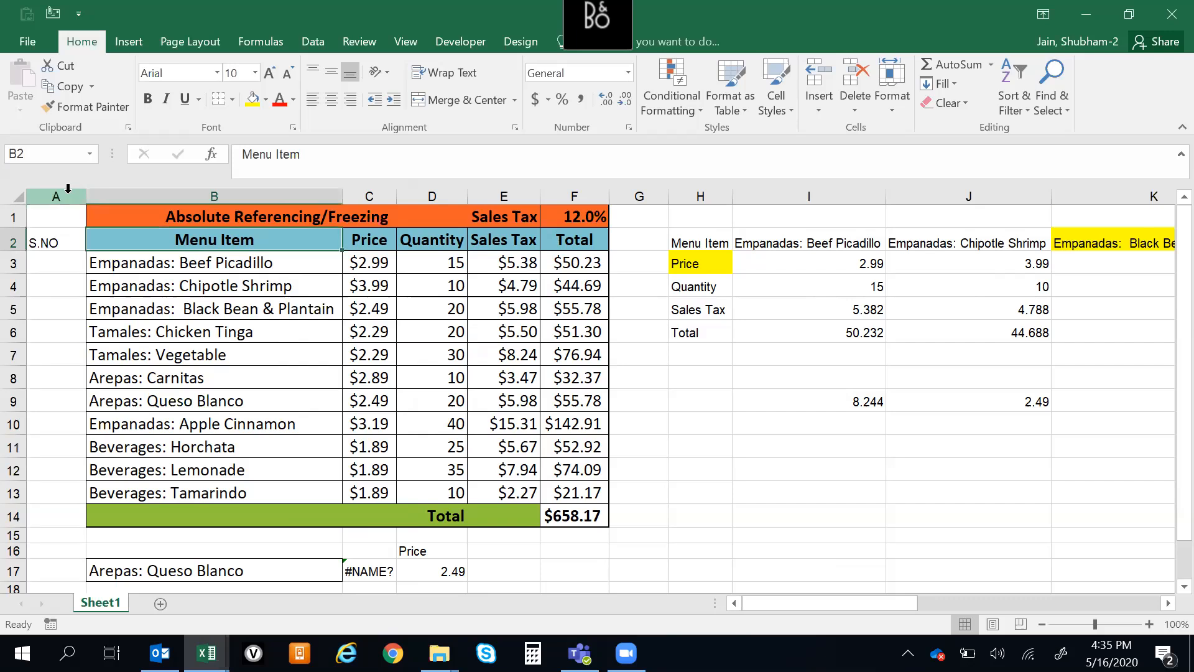
Examine the VLOOKUP with nested MATCH in D17 for its references after the column insertion
key(Right)
key(ctrl+Down)
key(Down)
key(Down)
key(Down)
key(Down)
key(Down)
key(Up)
key(Left)
key(Right)
key(Right)
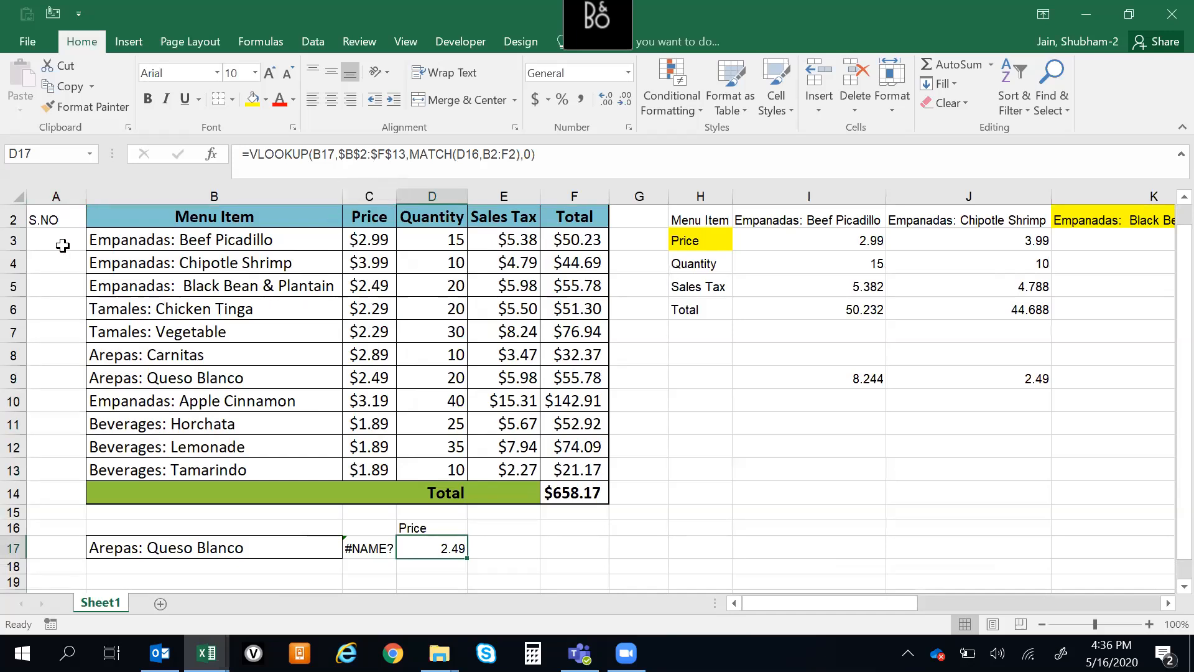
Enter the serial numbers 1 and 2 in A3 and A4 under S.NO
click(59, 241)
text(1)
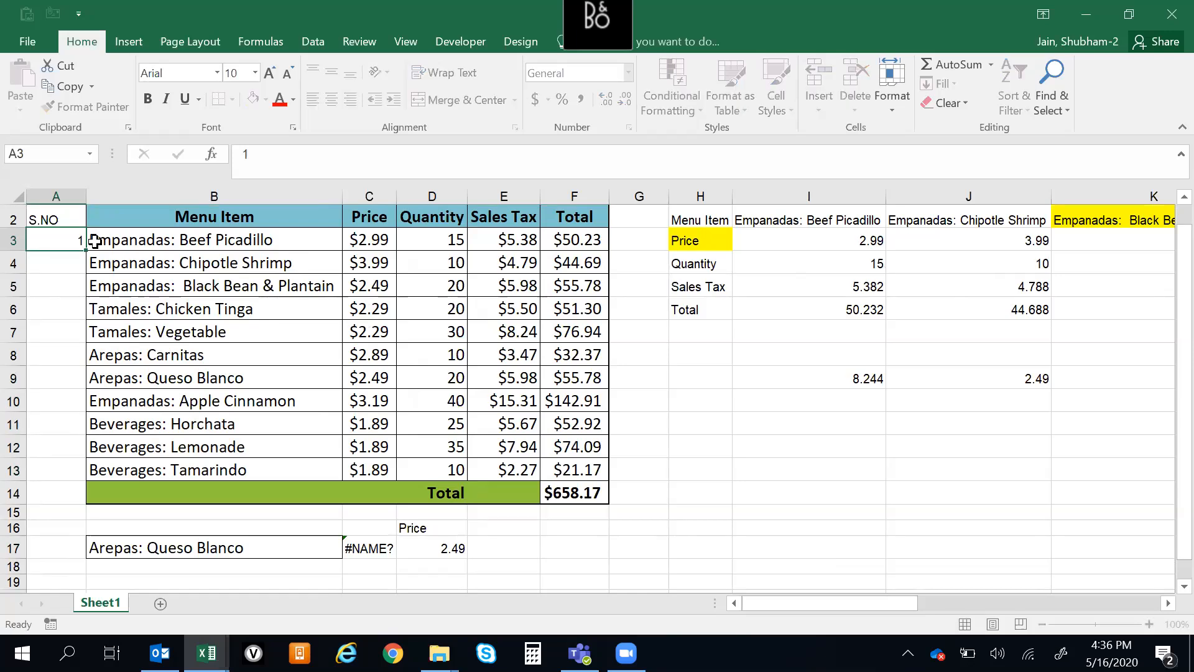
key(Return)
text(2)
key(Return)
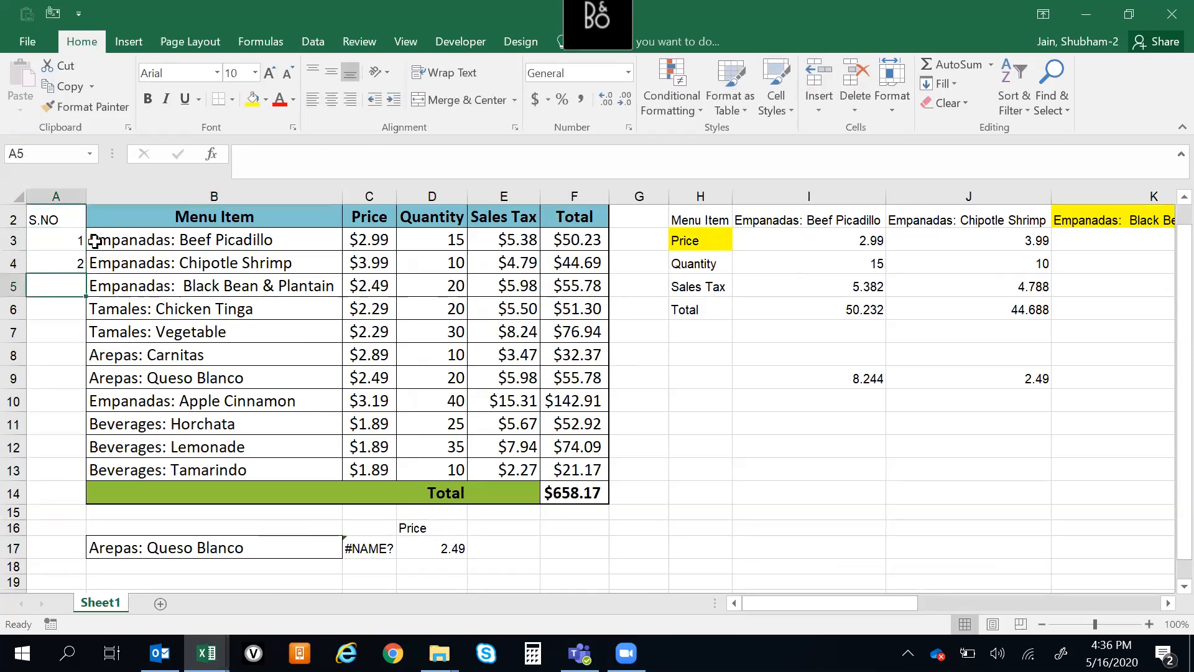
Enter =A4+1 in A5 and fill the formula down to A13 to number the remaining menu items
text(=)
key(Up)
text(+1)
key(Return)
key(Up)
key(Right)
key(ctrl+Down)
key(Left)
key(Up)
key(ctrl+shift+Up)
key(ctrl+d)
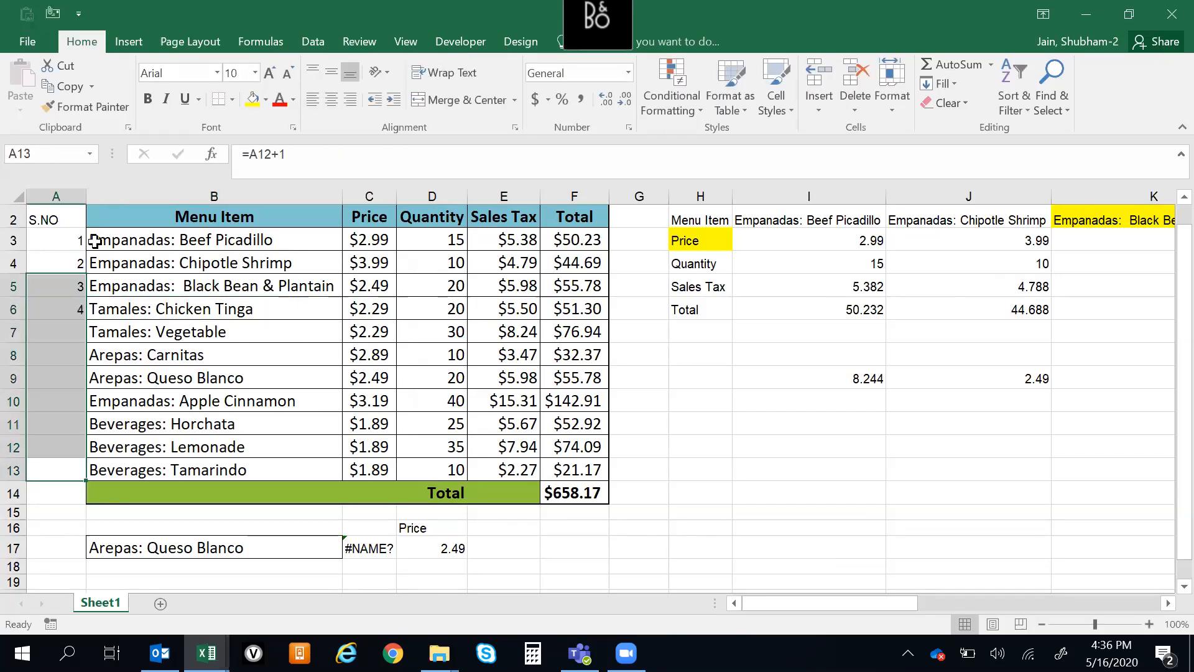
key(ctrl+Up)
key(Right)
key(Down)
key(Up)
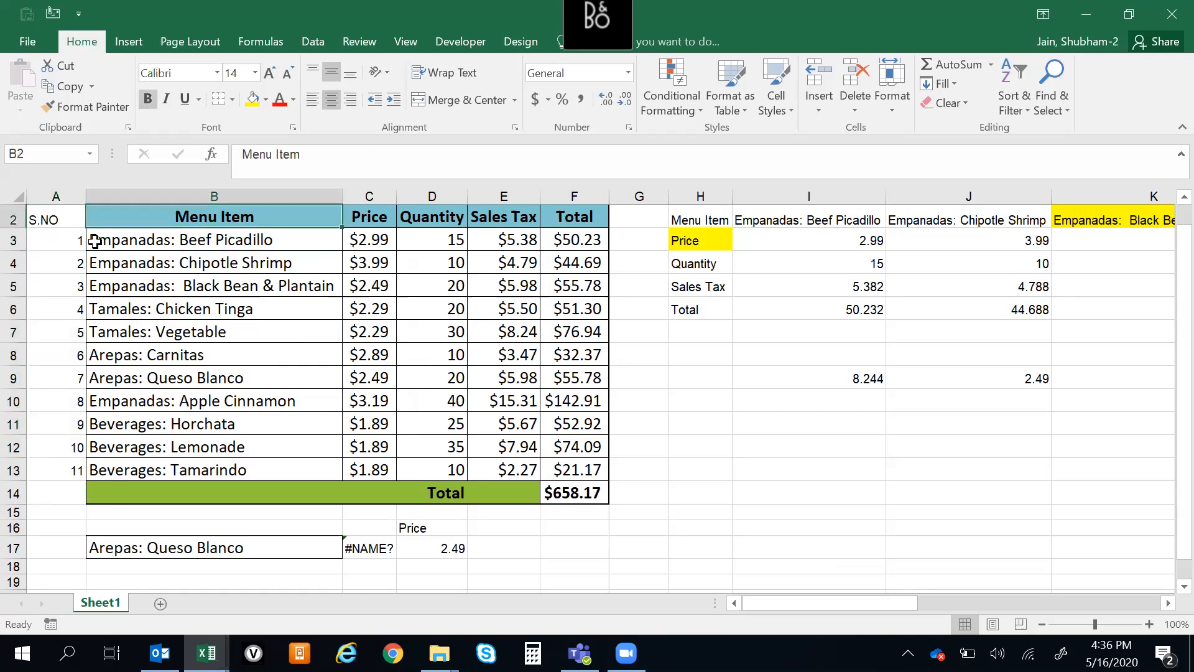
Begin a new VLOOKUP formula in D17, replacing the existing one, with B17 as the lookup value
key(ctrl+Down)
key(Down)
key(Down)
key(Down)
key(Down)
key(Up)
key(Right)
key(Right)
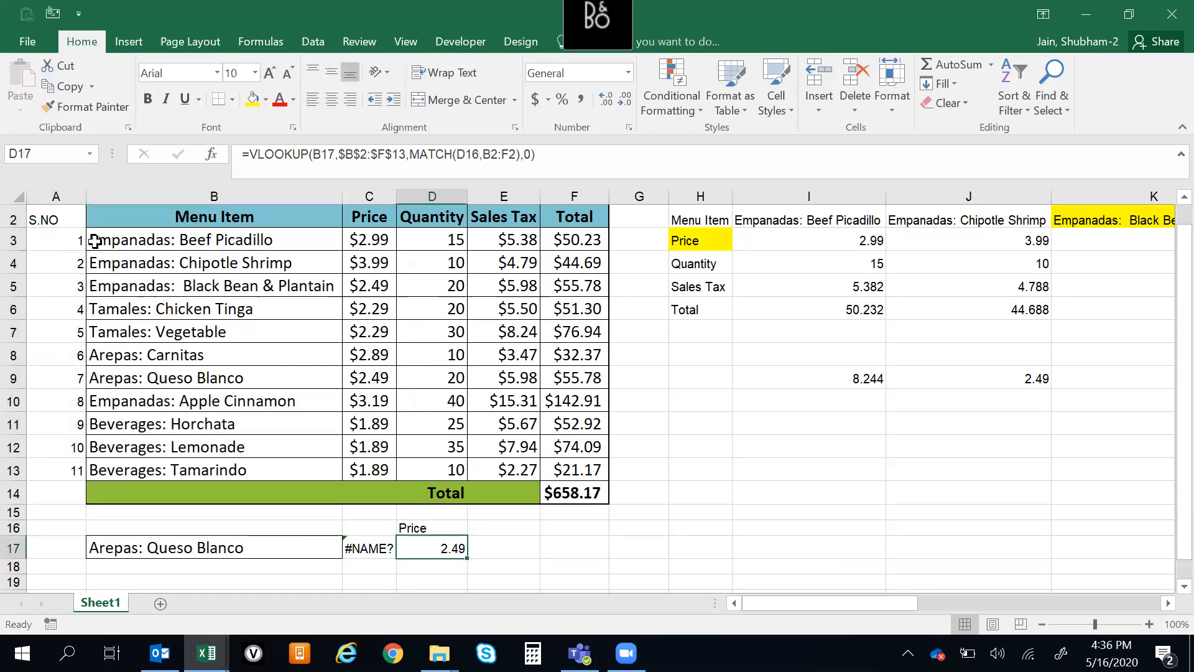
key(F2)
key(Escape)
key(Down)
key(Up)
key(Up)
key(Down)
text(=VLOOKUP()
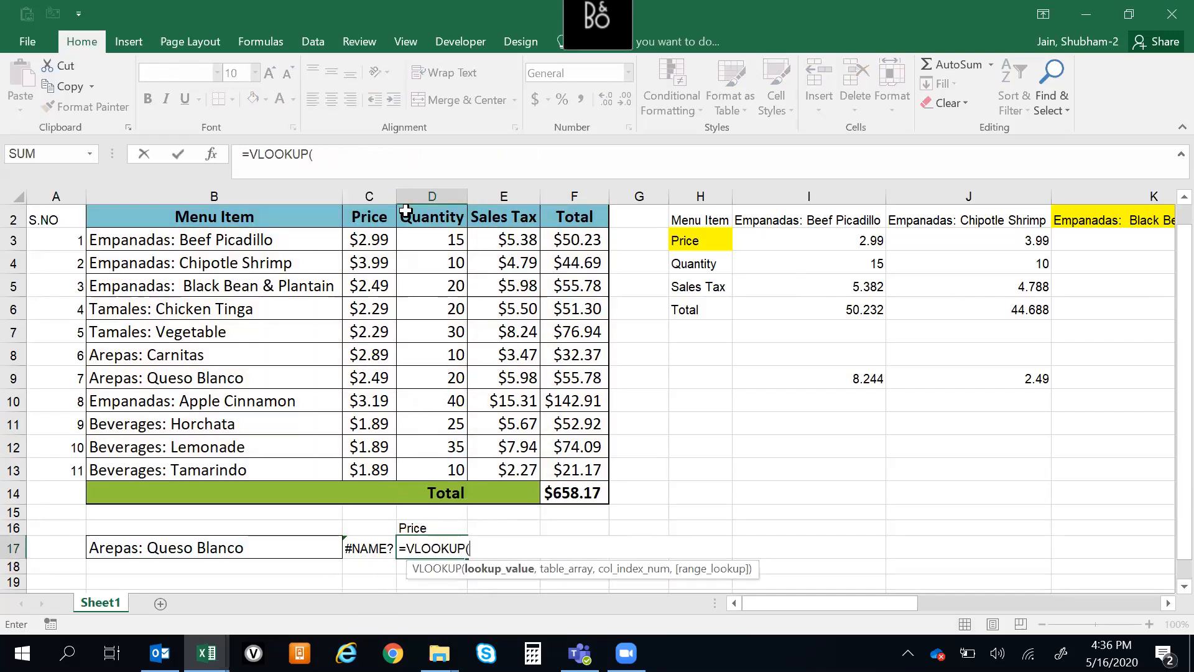
key(Left)
key(Left)
text(,)
Start the VLOOKUP table array reference at the Menu Item heading in B2
key(Up)
key(Up)
key(Up)
key(Up)
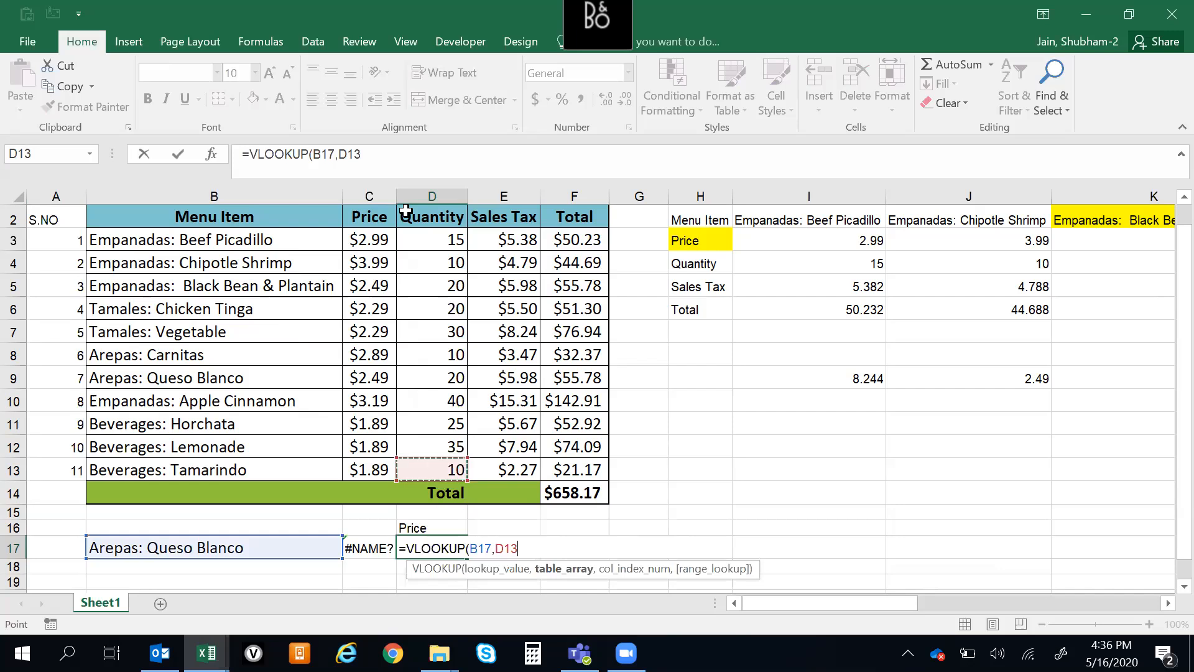
key(ctrl+Up)
key(ctrl+Left)
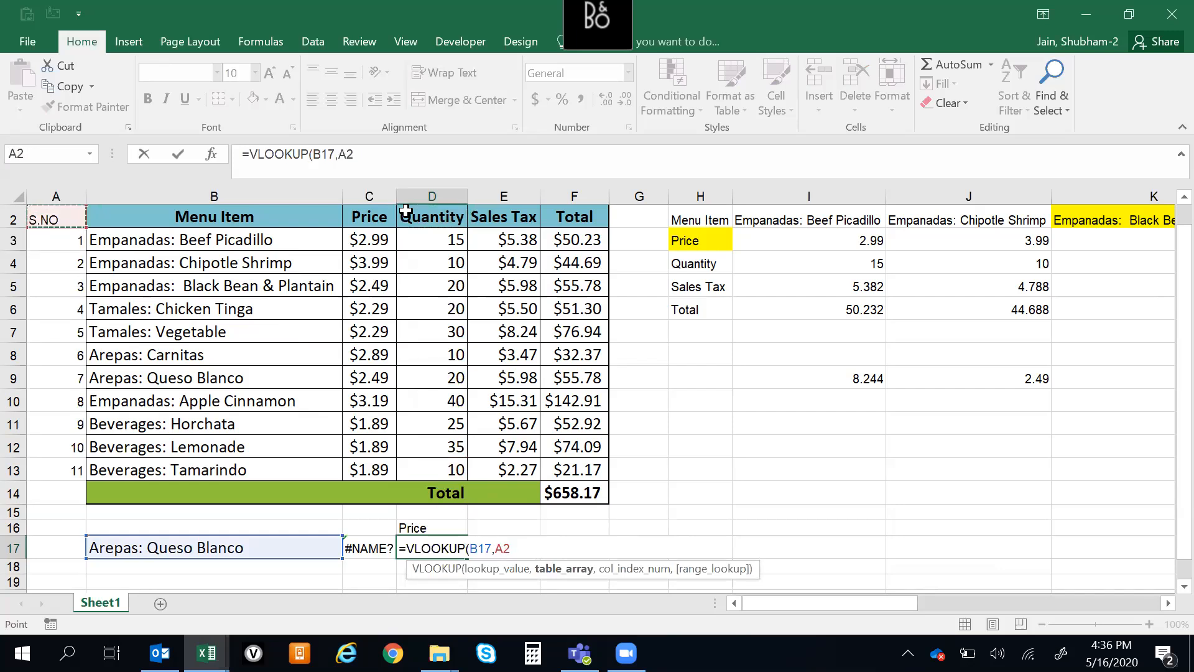
key(Right)
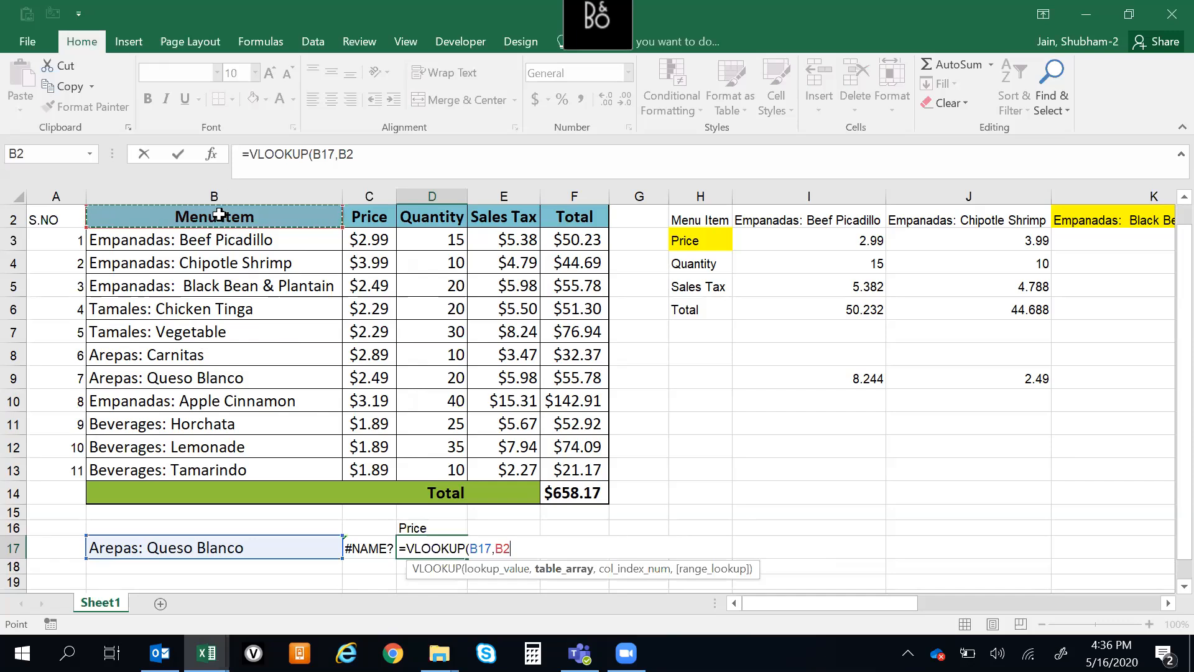
key(ctrl+shift+Right)
key(shift+Right)
key(shift+Right)
key(shift+Right)
key(shift+Right)
key(shift+Right)
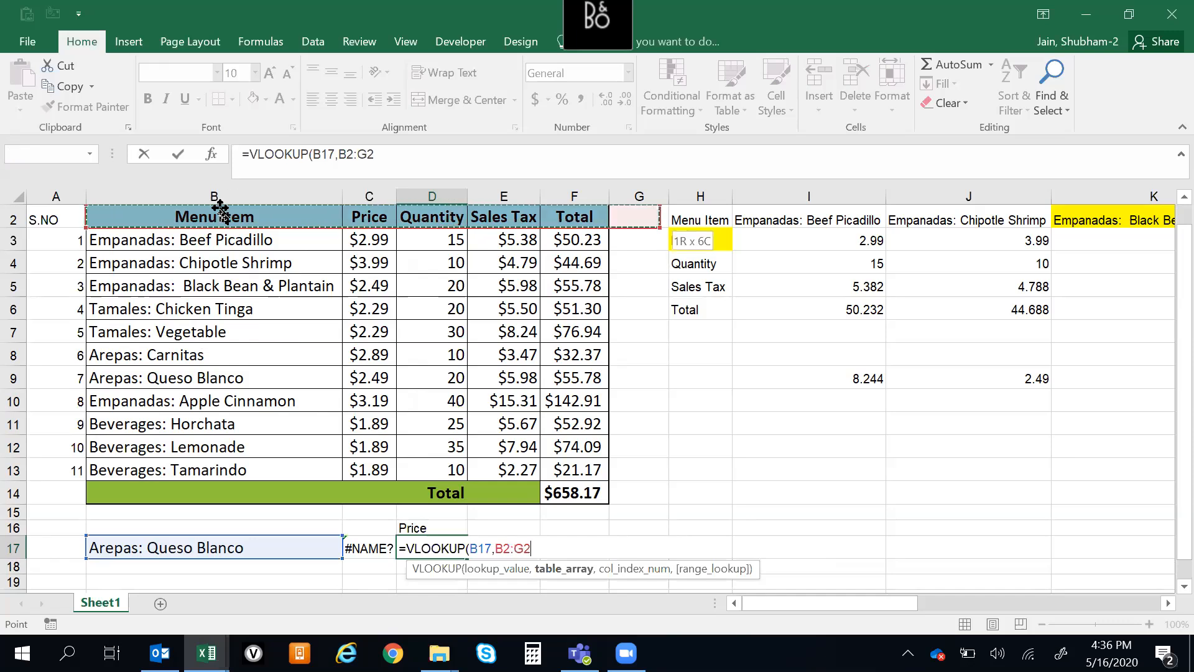
key(shift+Down)
key(shift+Down)
key(shift+Down)
key(shift+Down)
key(shift+Down)
key(shift+Down)
key(shift+Down)
key(shift+Down)
key(shift+Down)
key(shift+Down)
key(shift+Down)
key(shift+Down)
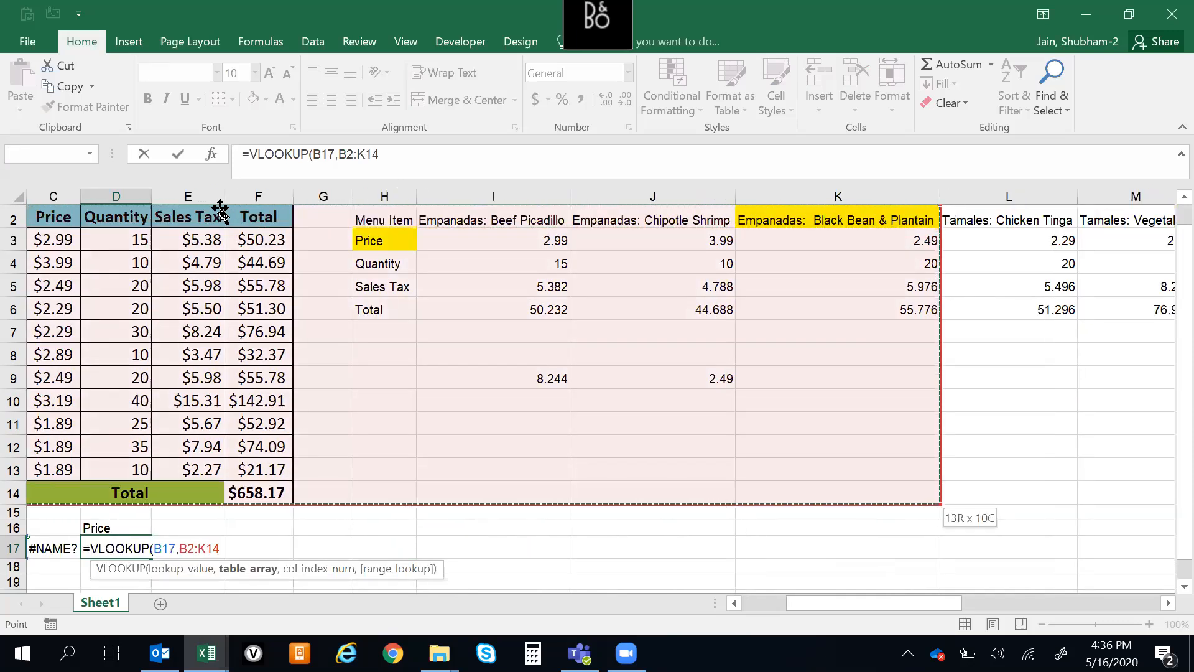
key(shift+Right)
key(shift+Right)
key(shift+Right)
key(shift+Right)
key(shift+Right)
key(shift+Right)
key(shift+Right)
key(shift+Right)
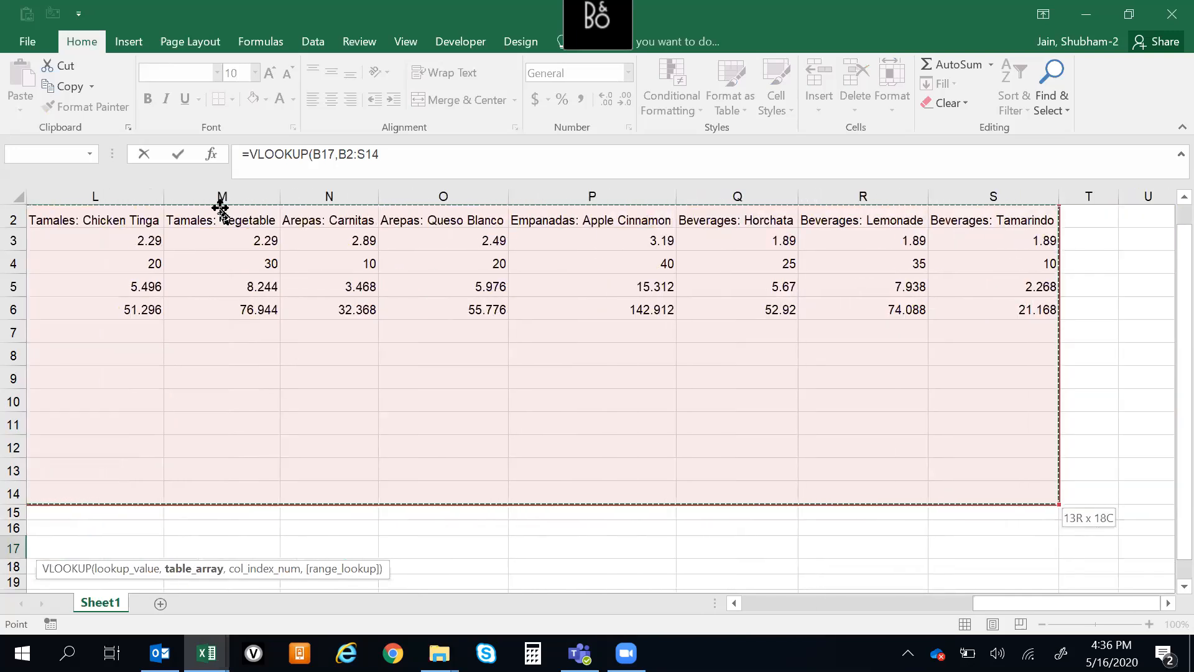
key(shift+Right)
key(shift+Right)
key(shift+Right)
key(shift+Right)
key(shift+Right)
key(shift+Right)
key(shift+Right)
key(shift+Right)
key(shift+Right)
key(shift+Right)
key(shift+Right)
key(shift+Right)
key(shift+Right)
key(shift+Right)
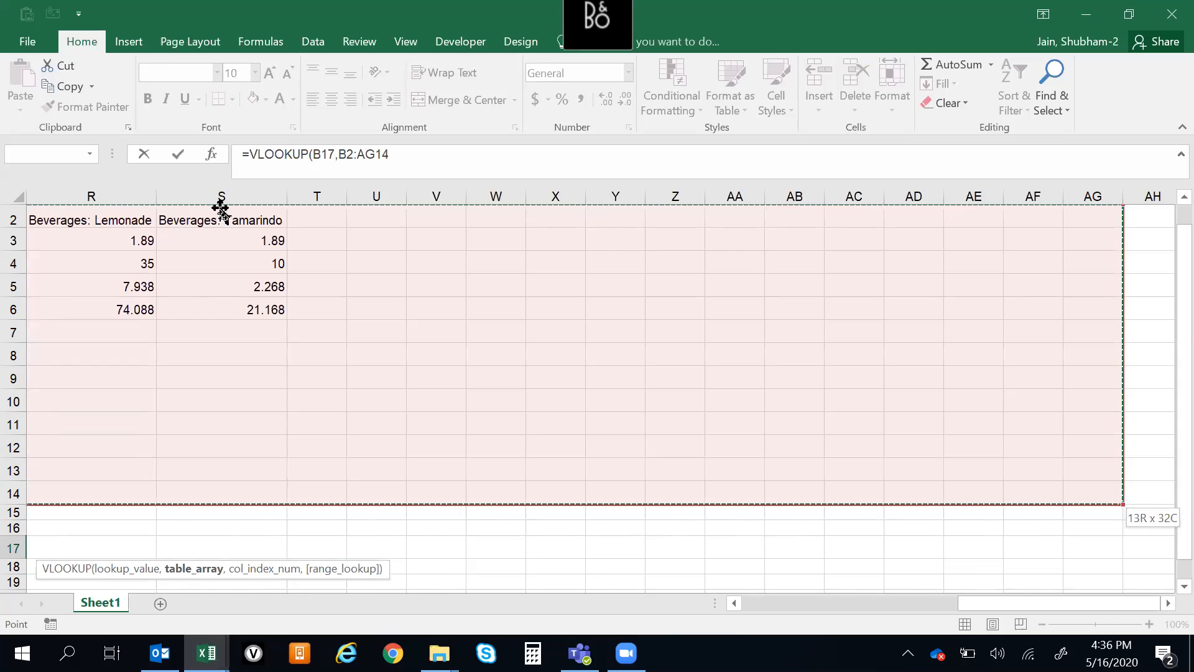
key(Left)
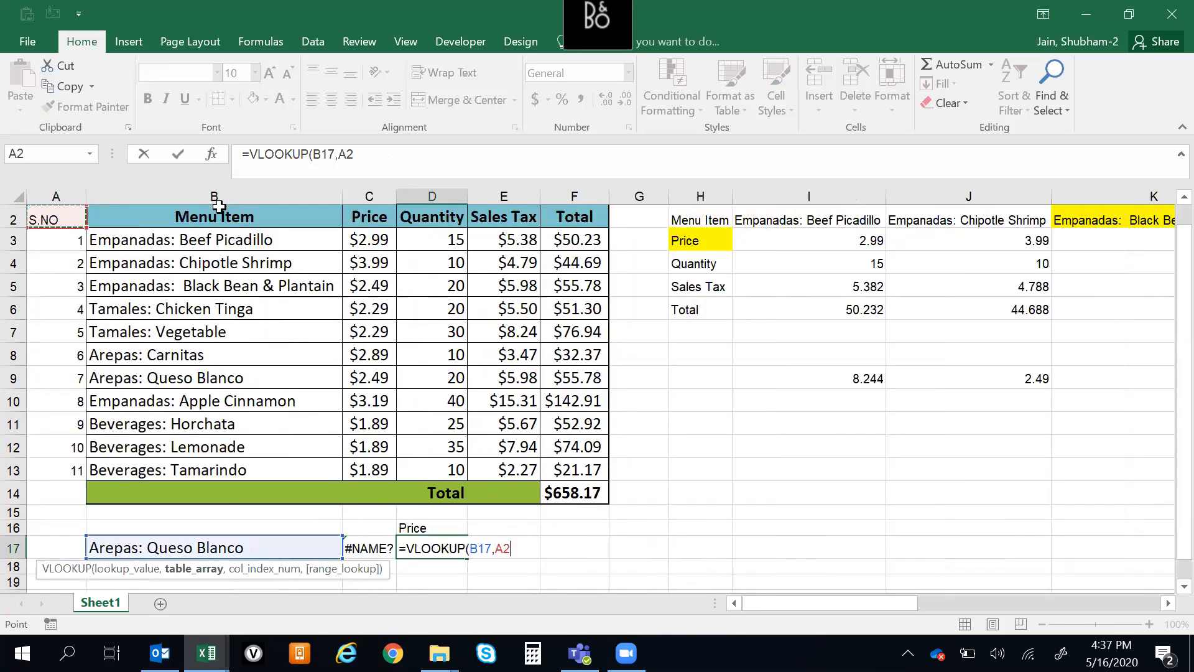
key(Right)
key(Right)
key(Left)
key(Left)
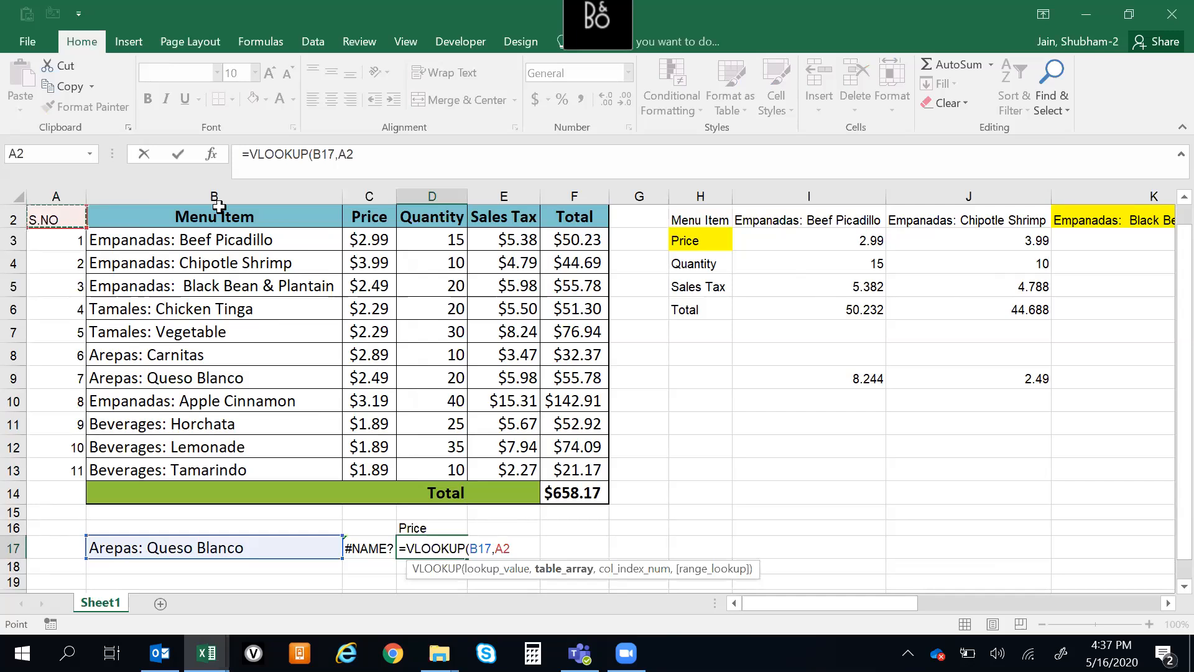
Set the table array to the menu table B2:F13 and make it absolute as $B$2:$F$13
key(Right)
key(shift+Down)
key(shift+Down)
key(shift+Down)
key(shift+Down)
key(shift+Down)
key(shift+Down)
key(shift+Down)
key(shift+Down)
key(shift+Down)
key(shift+Down)
key(shift+Down)
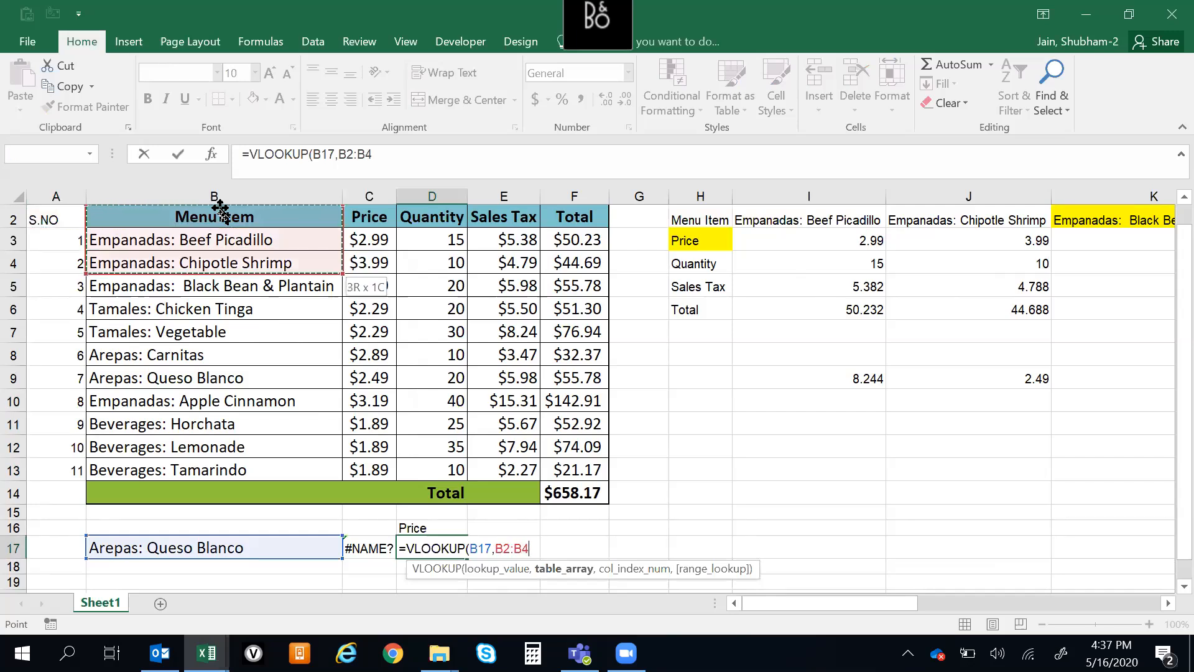
key(shift+Right)
key(shift+Right)
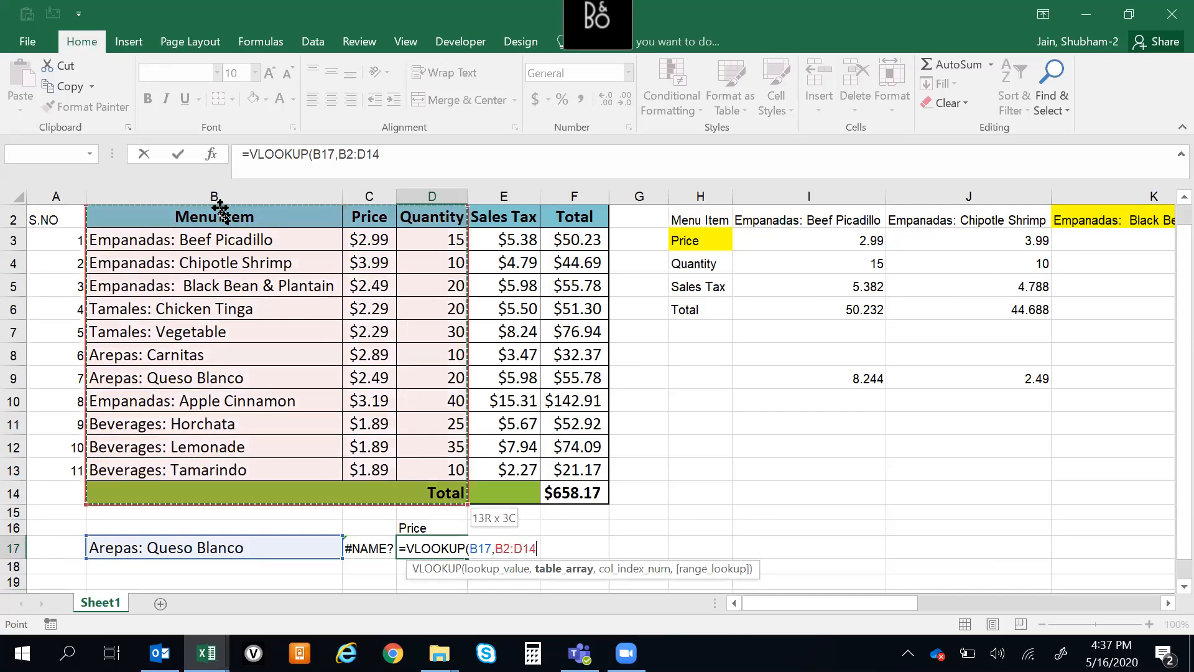
key(shift+Right)
key(shift+Right)
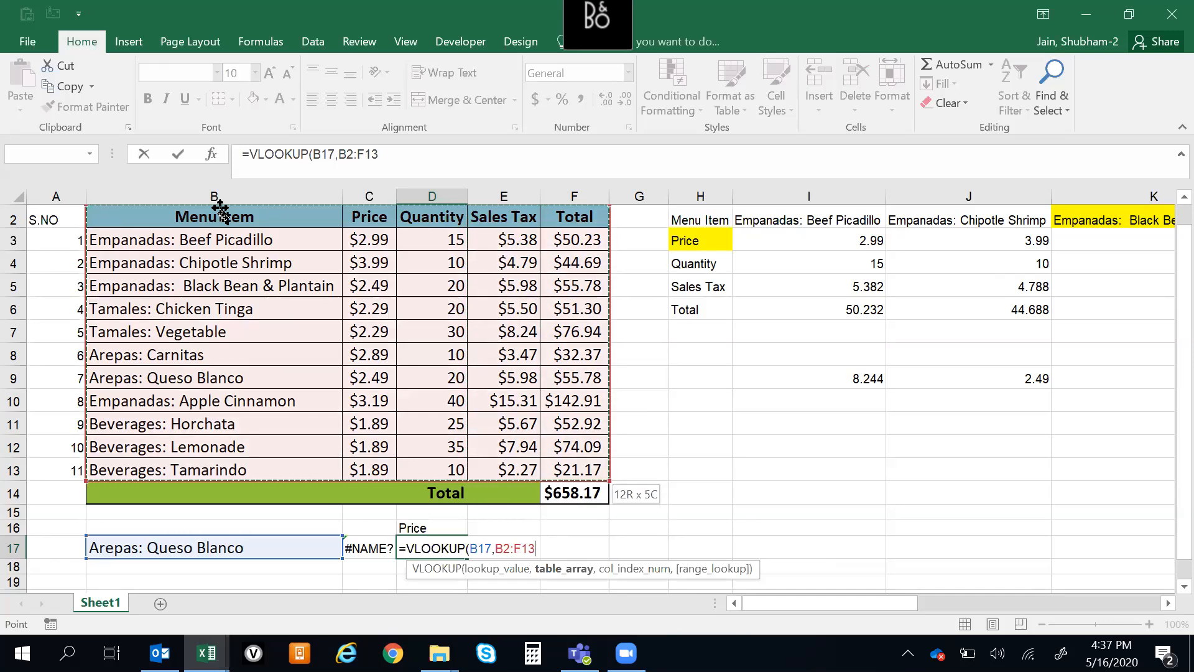
key(shift+Right)
key(shift+Left)
key(F4)
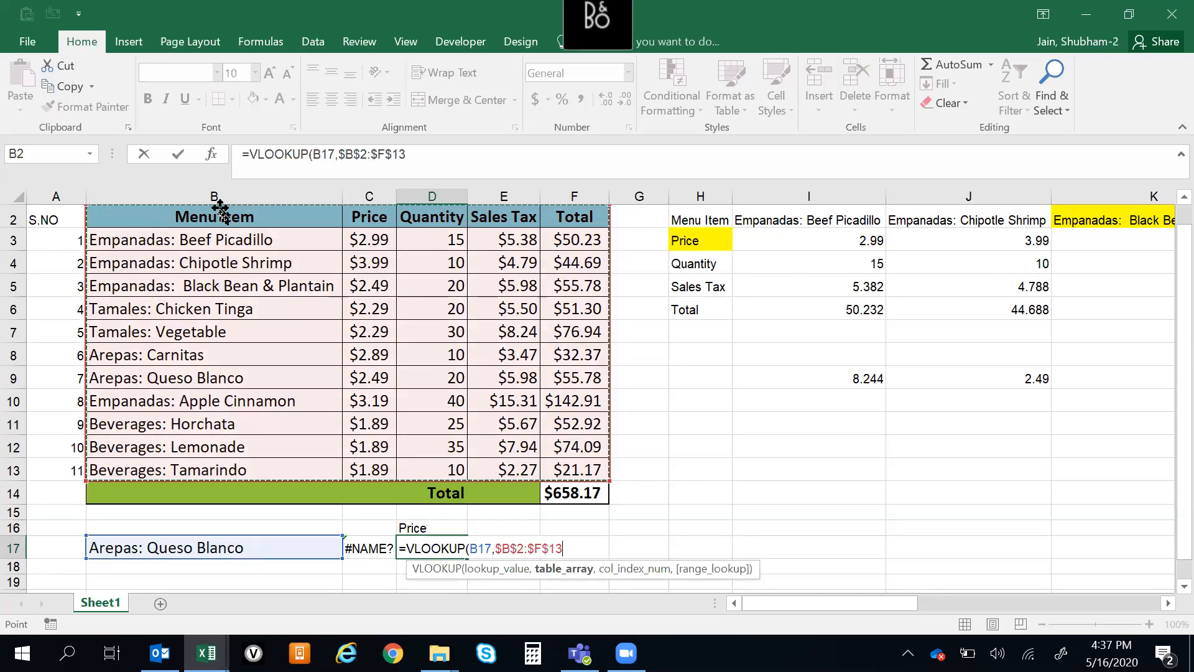
text(,)
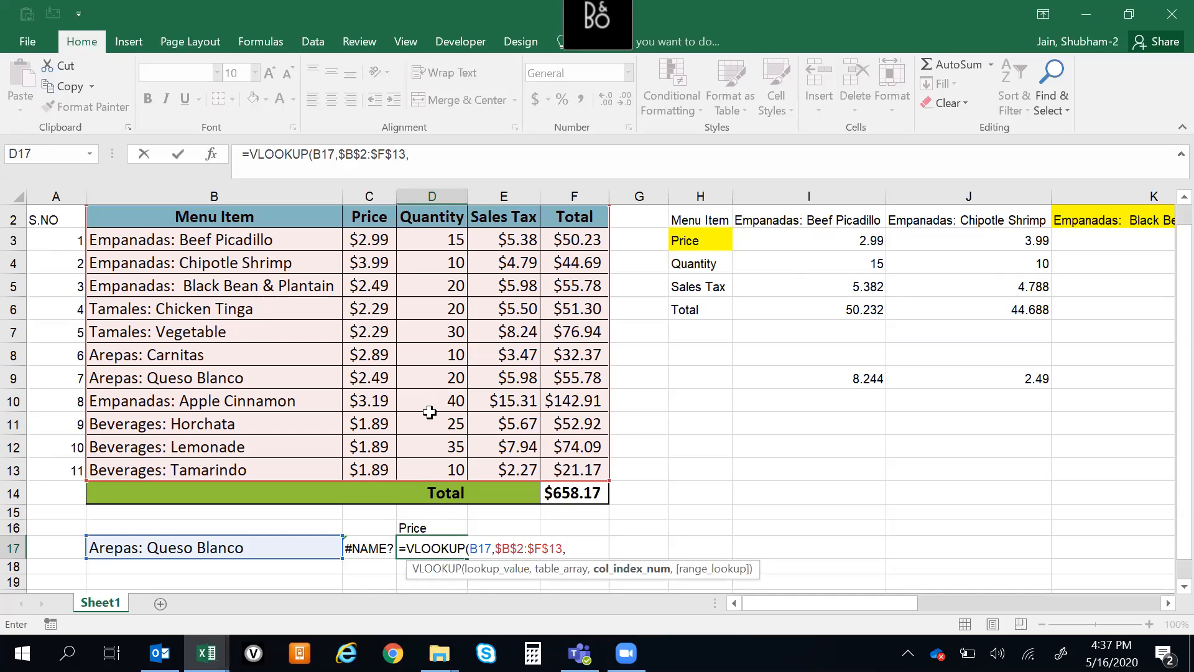
Nest a MATCH as the column index, with D16 as its lookup value and headings B2:F2 as its lookup array
text(MATCH()
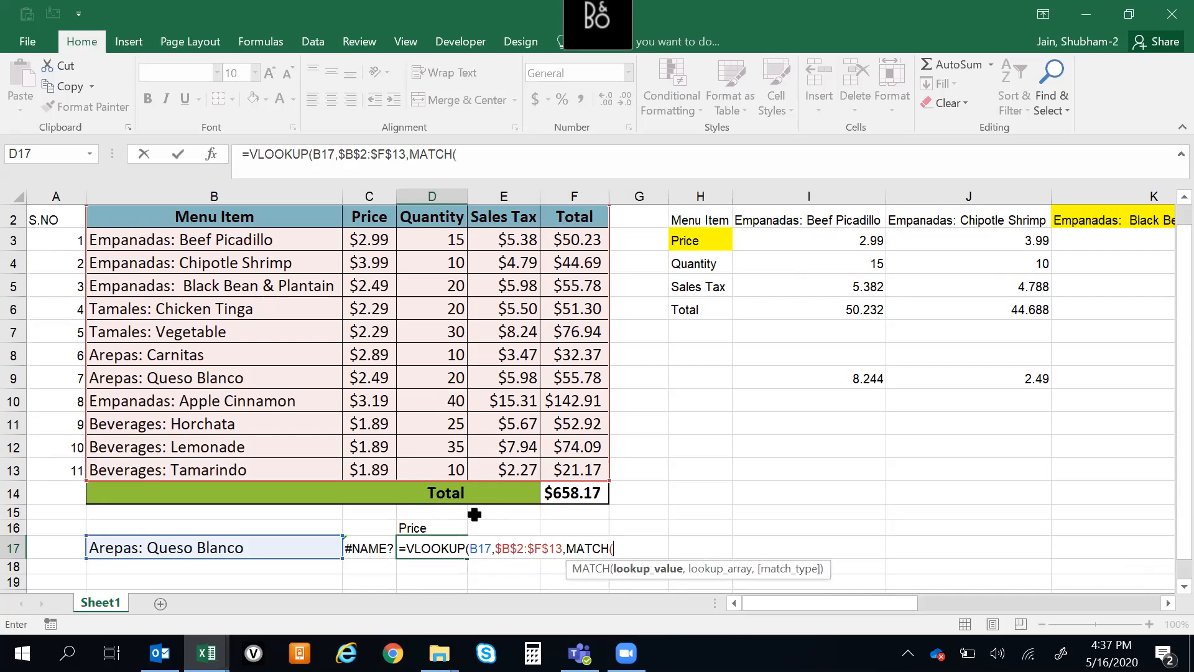
click(422, 528)
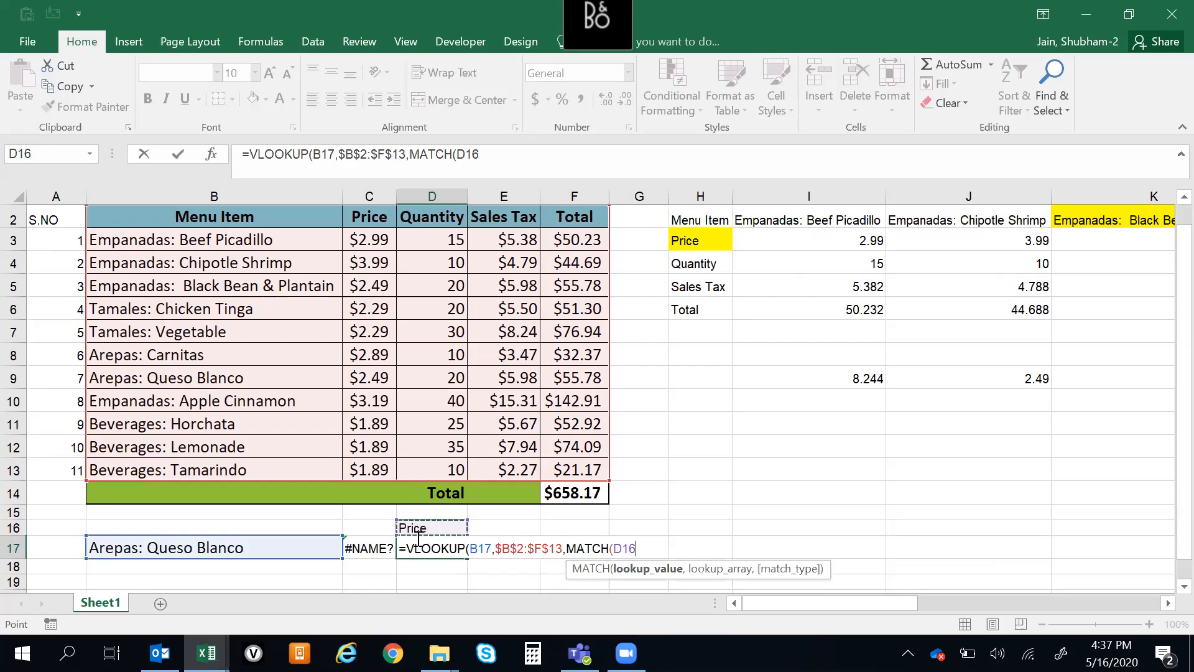
text(,)
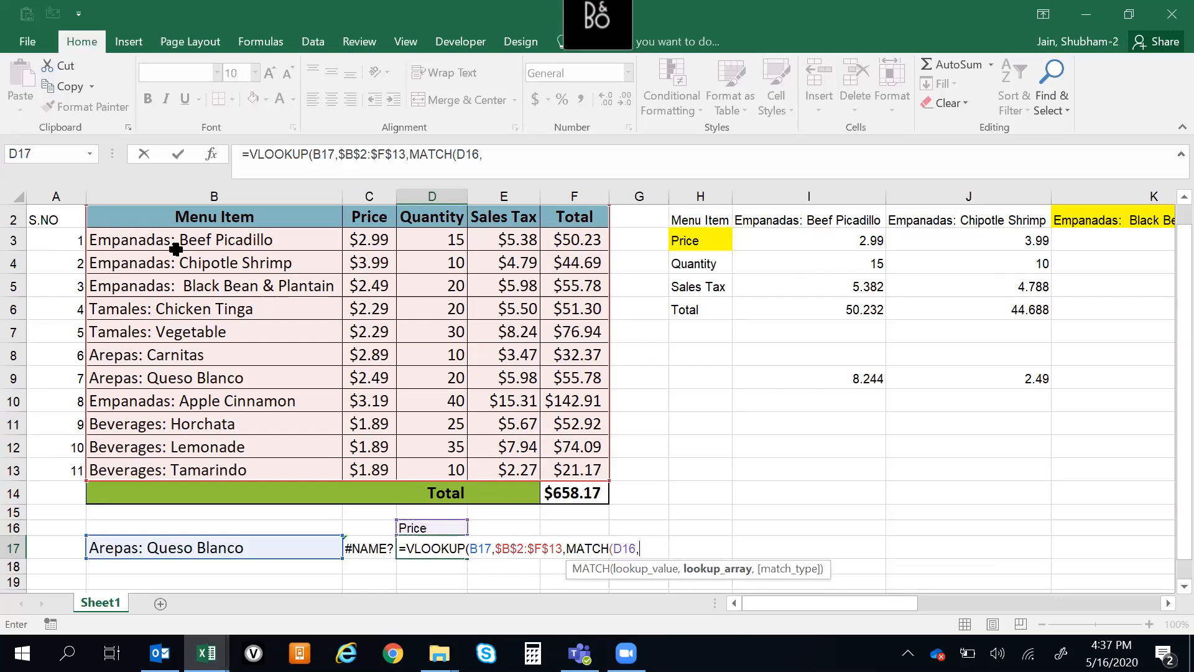
click(224, 222)
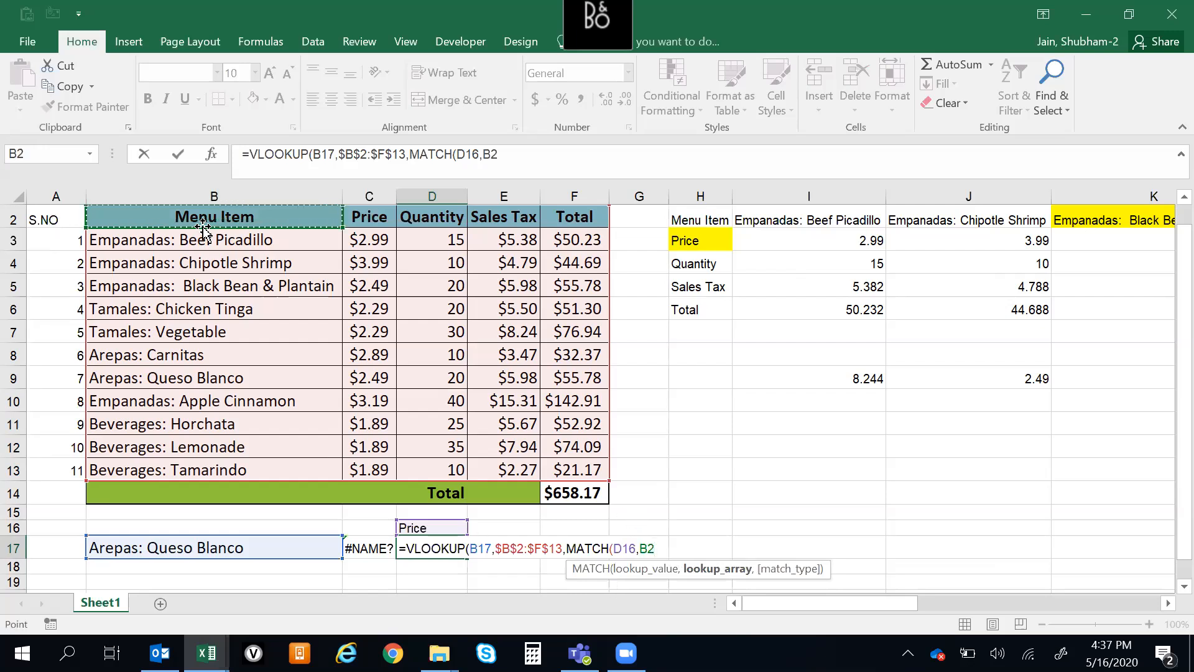
key(shift+Right)
key(shift+Right)
key(shift+Right)
key(shift+Right)
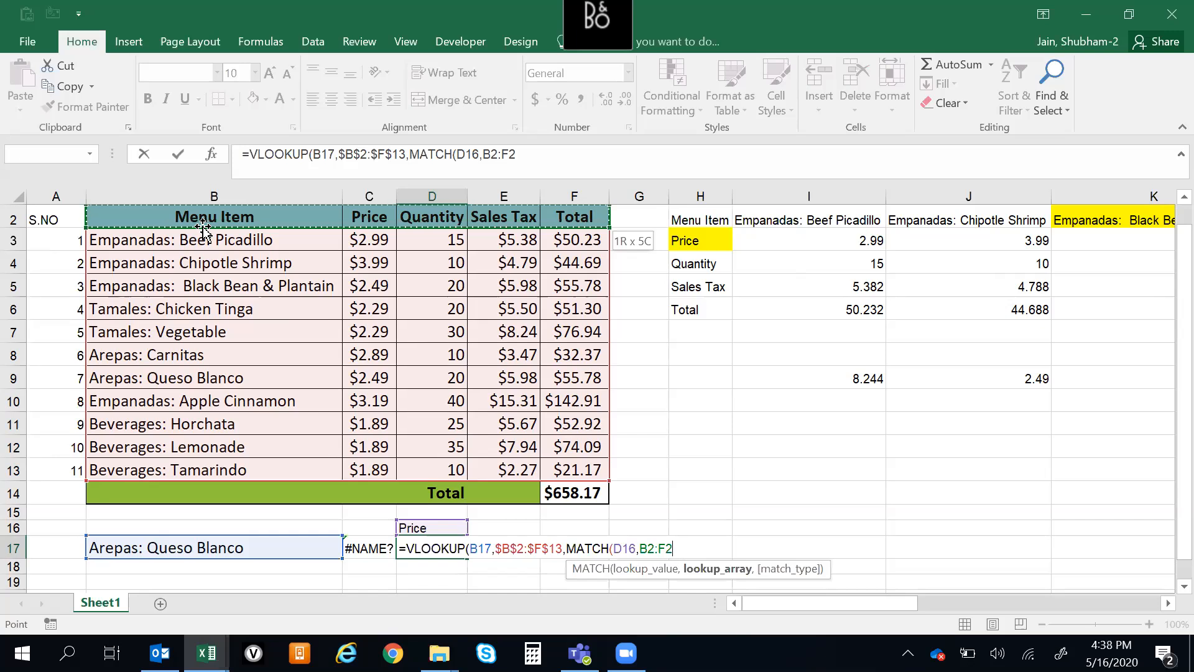
Widen the MATCH lookup array to A2:F2 and enter the formula as =VLOOKUP(B17,$B$2:$F$13,MATCH(D16,A2:F2)), accepting the suggested correction
key(Left)
key(shift+Right)
key(shift+Right)
key(shift+Right)
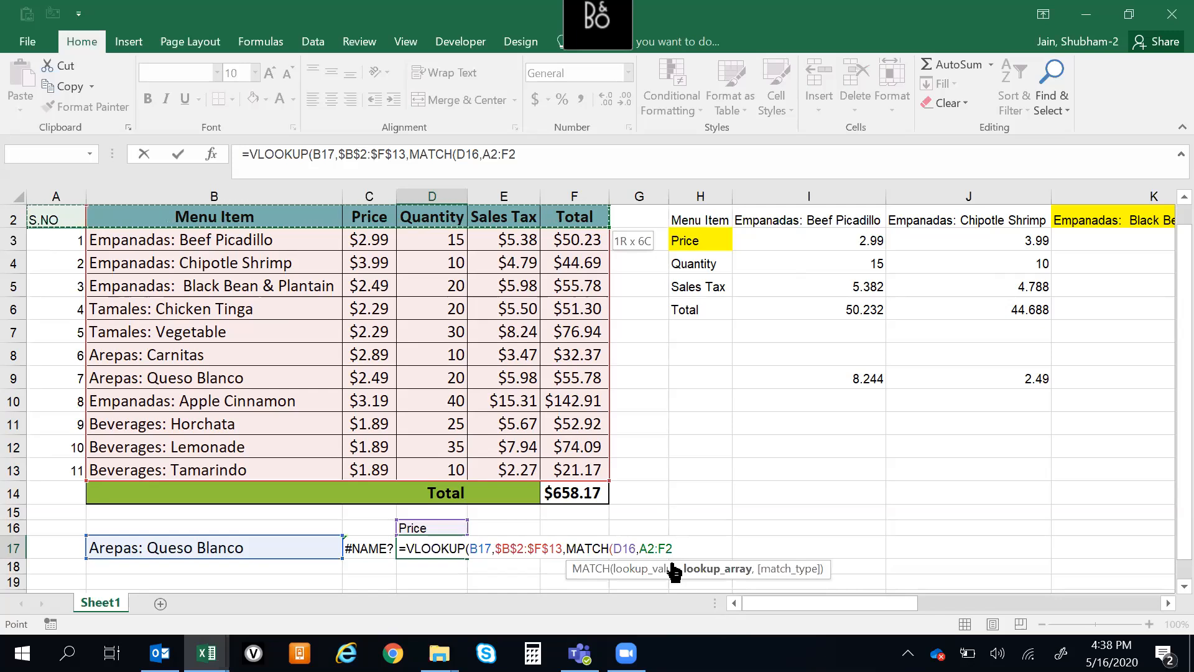
key(F4)
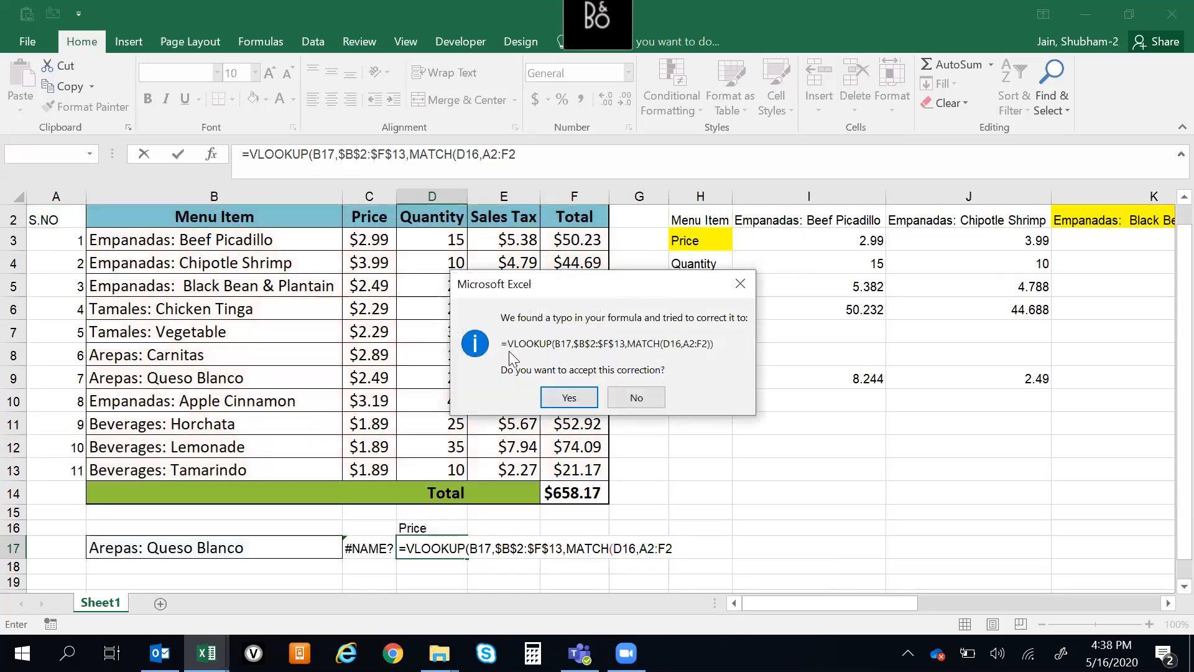
click(569, 397)
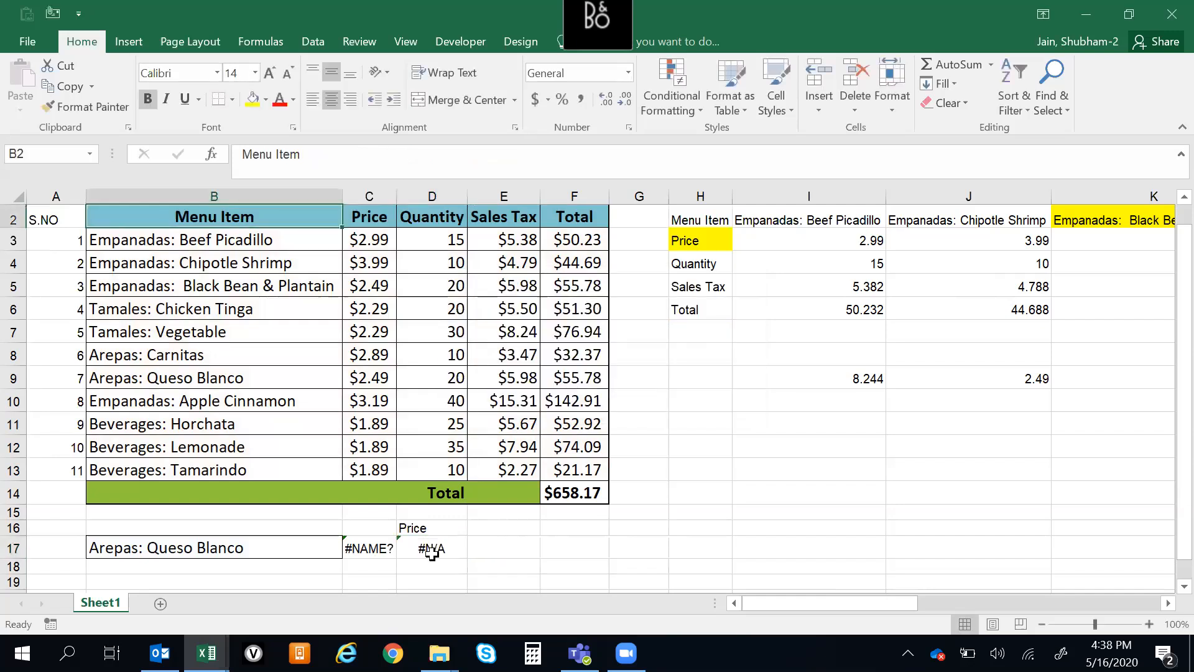
Correct the D17 formula to =VLOOKUP(B17,$B$2:$F$13,MATCH(D16,B2:F2),0), starting the MATCH array at B2 and adding 0 for exact match
click(430, 548)
click(492, 153)
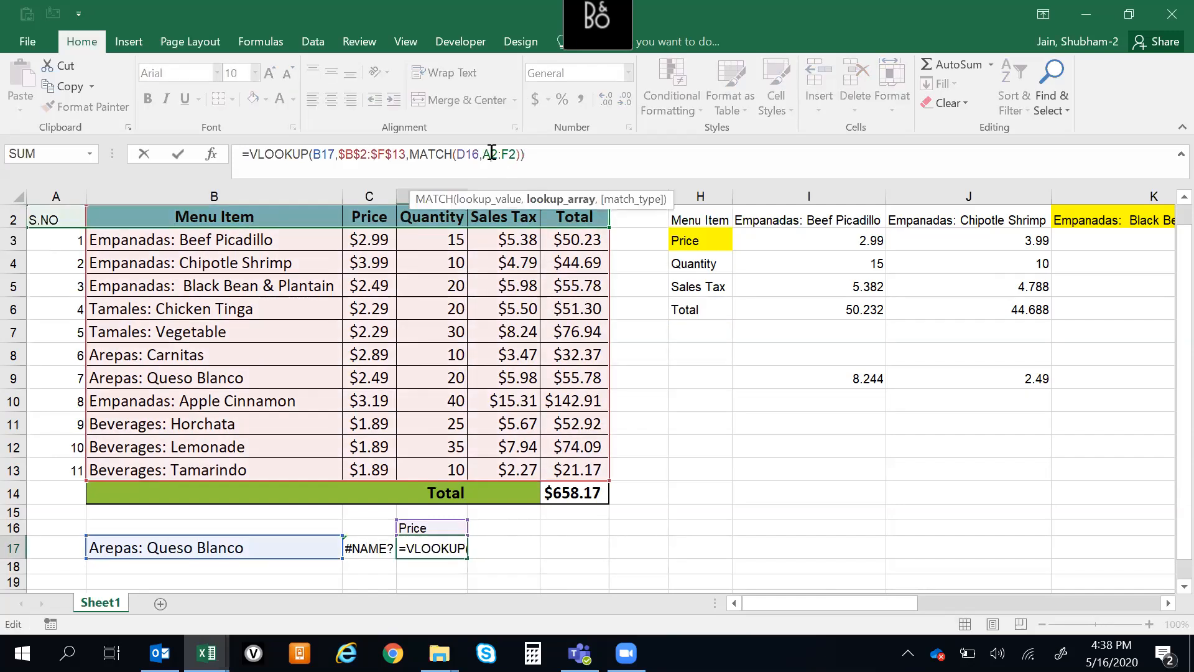
key(BackSpace)
text(B)
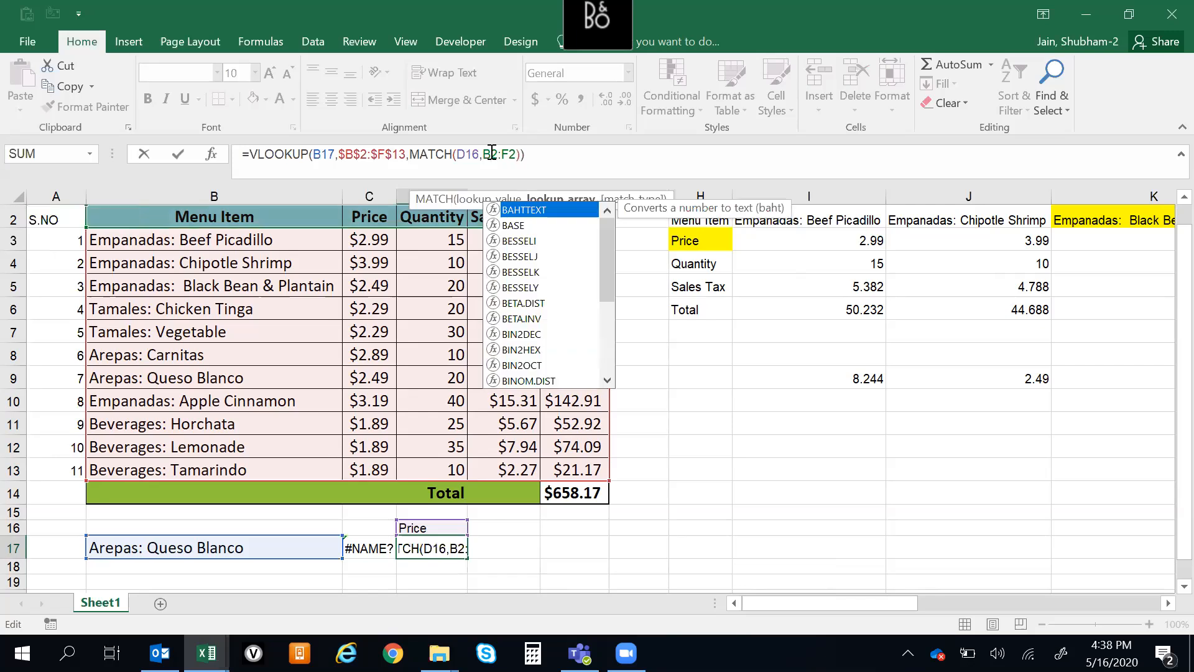
click(540, 158)
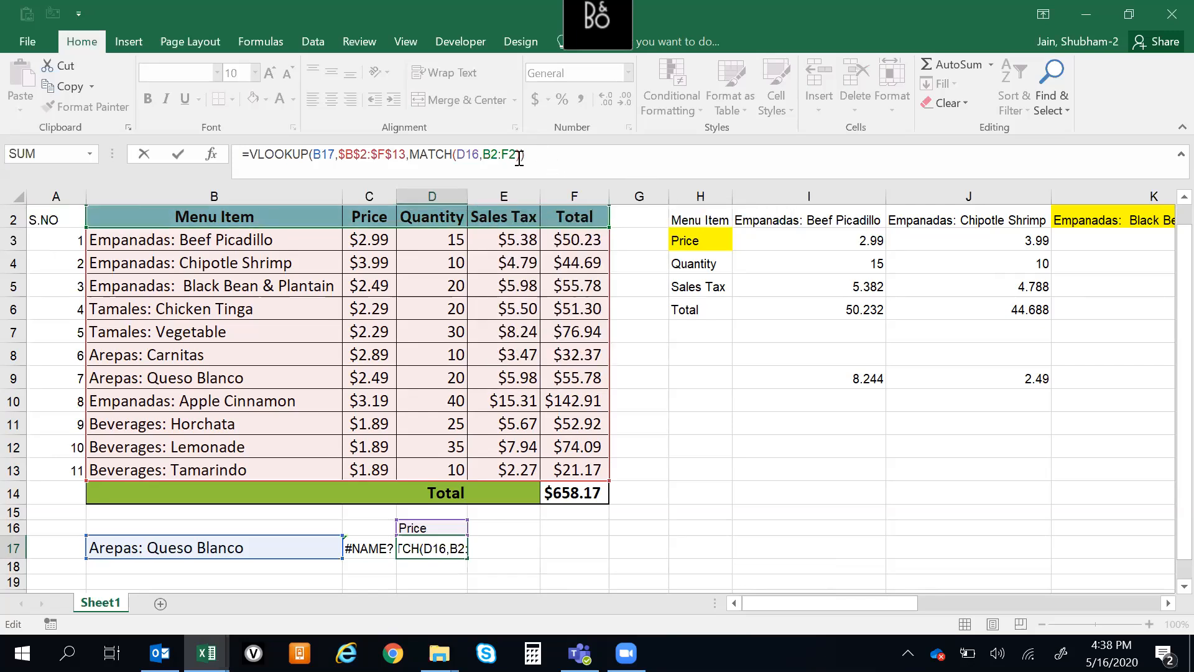
text(,0))
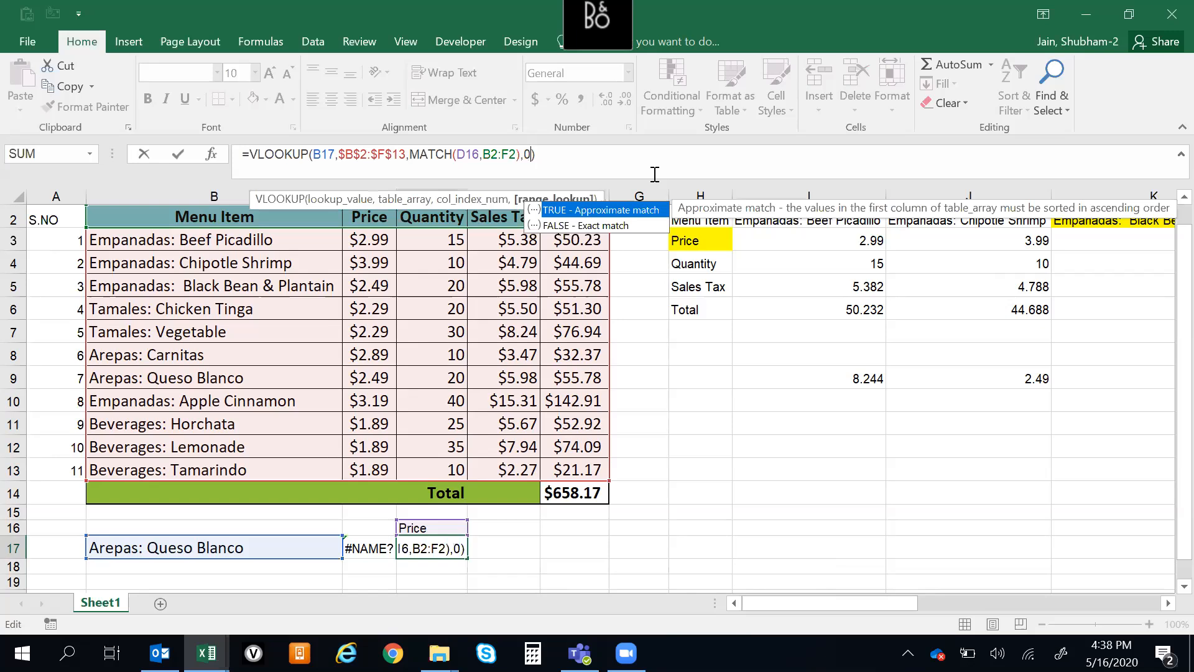
key(Return)
Change the lookup heading in D16 to Sales Tax to test the formula
key(Up)
key(Up)
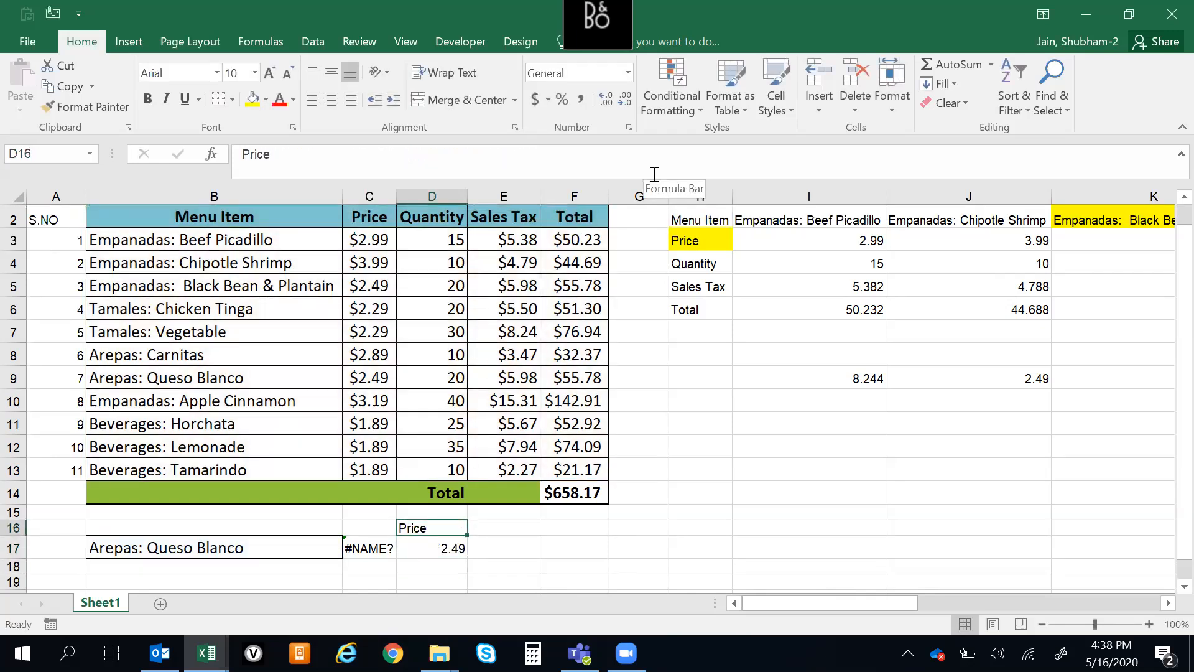
text(Sales Tax)
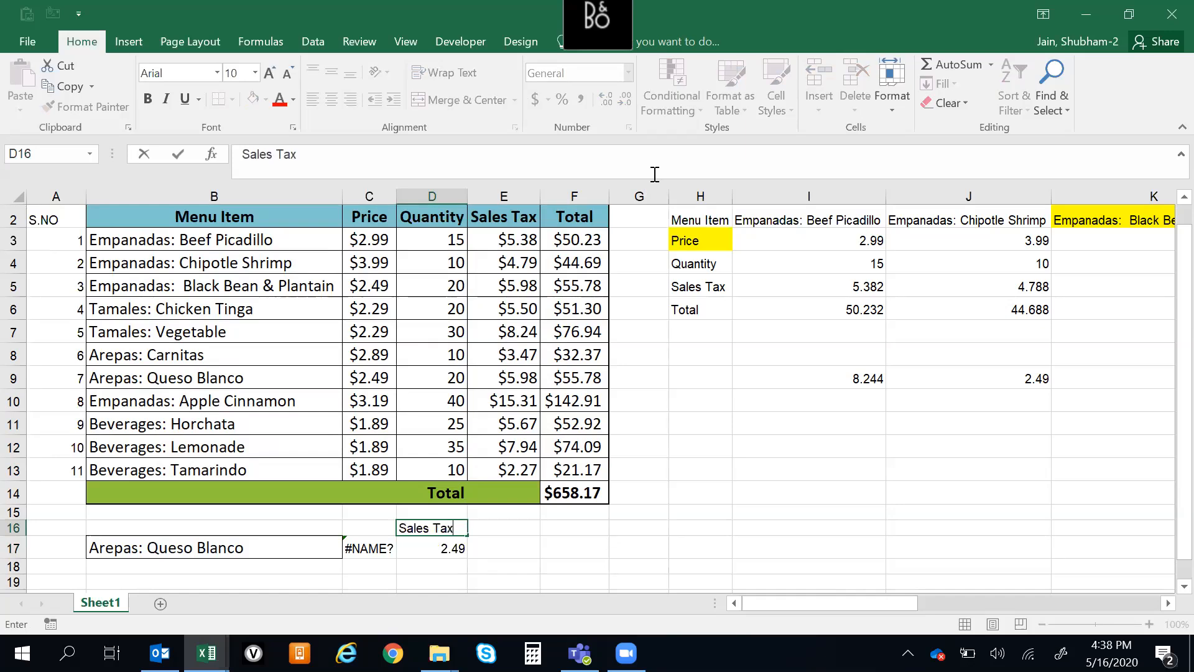
key(Return)
Set the lookup heading in D16 to Total
key(Up)
text(T)
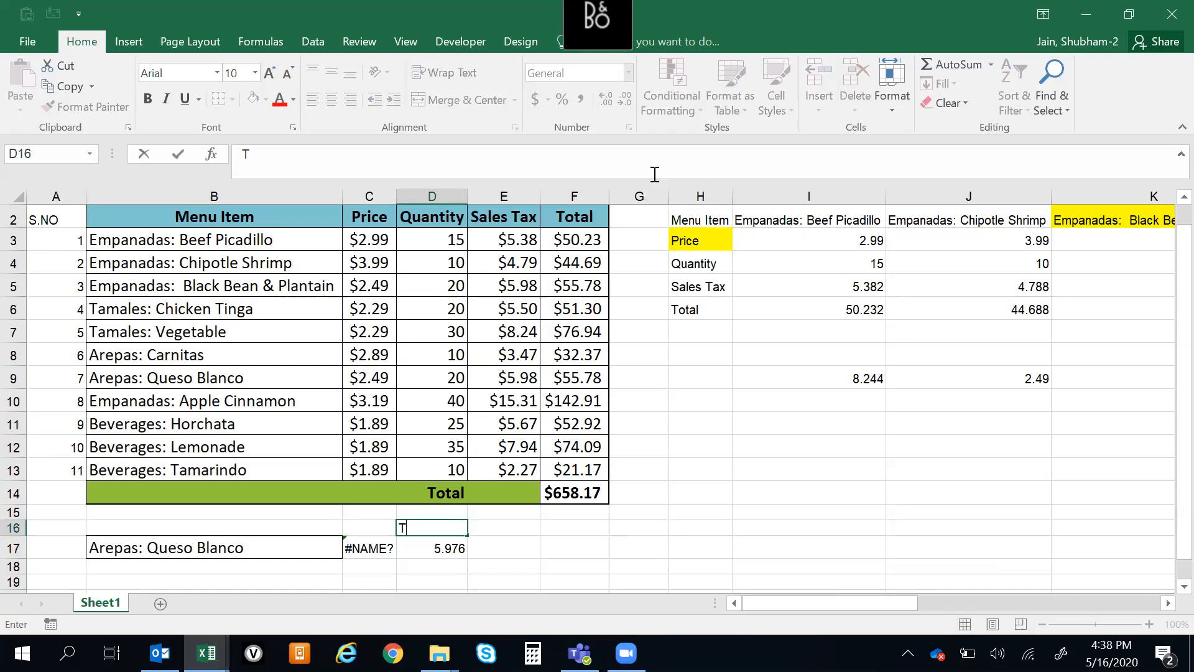
text(otal)
key(Return)
key(Up)
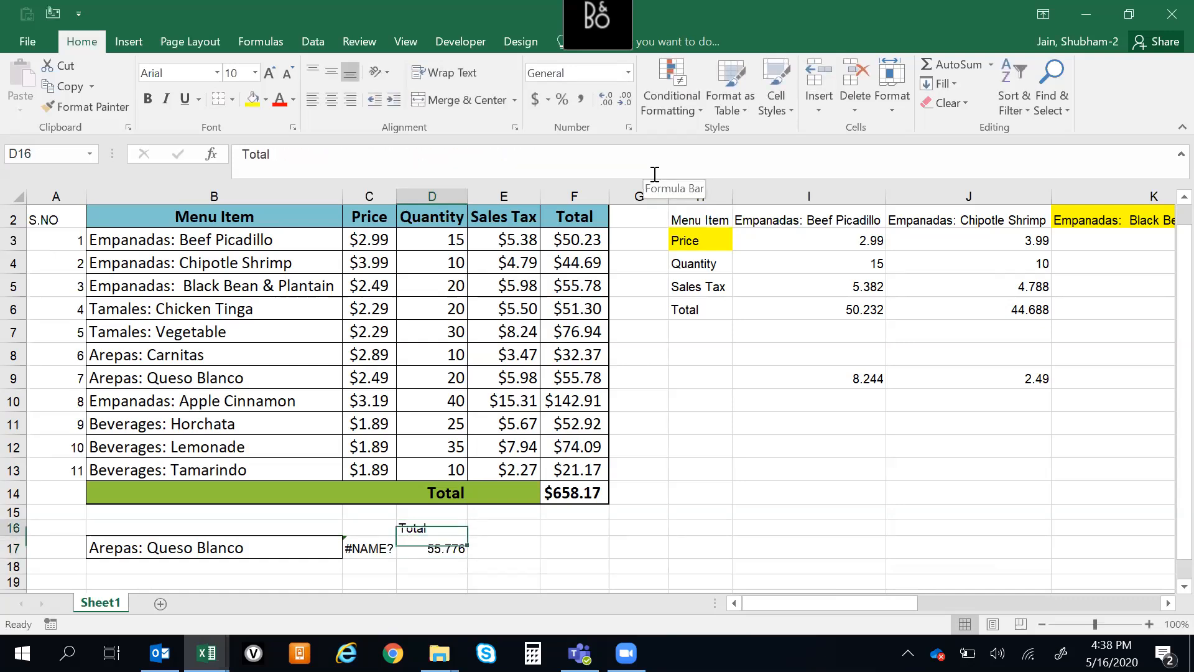
key(Down)
key(Up)
key(Down)
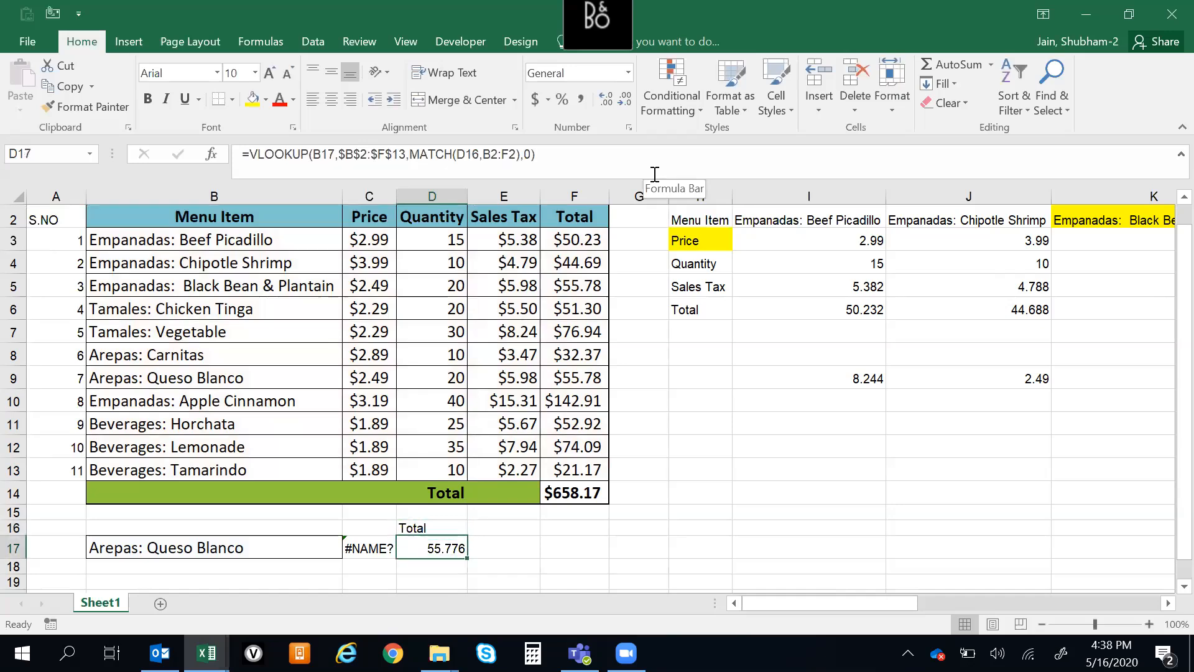
key(Up)
key(Down)
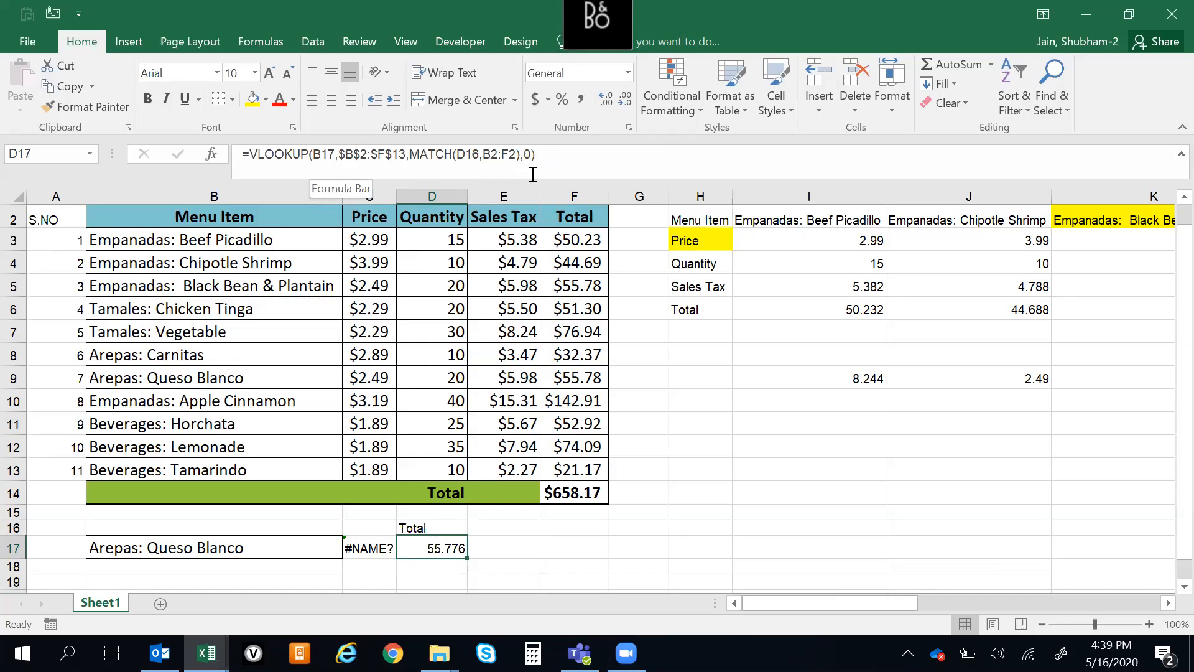
click(425, 524)
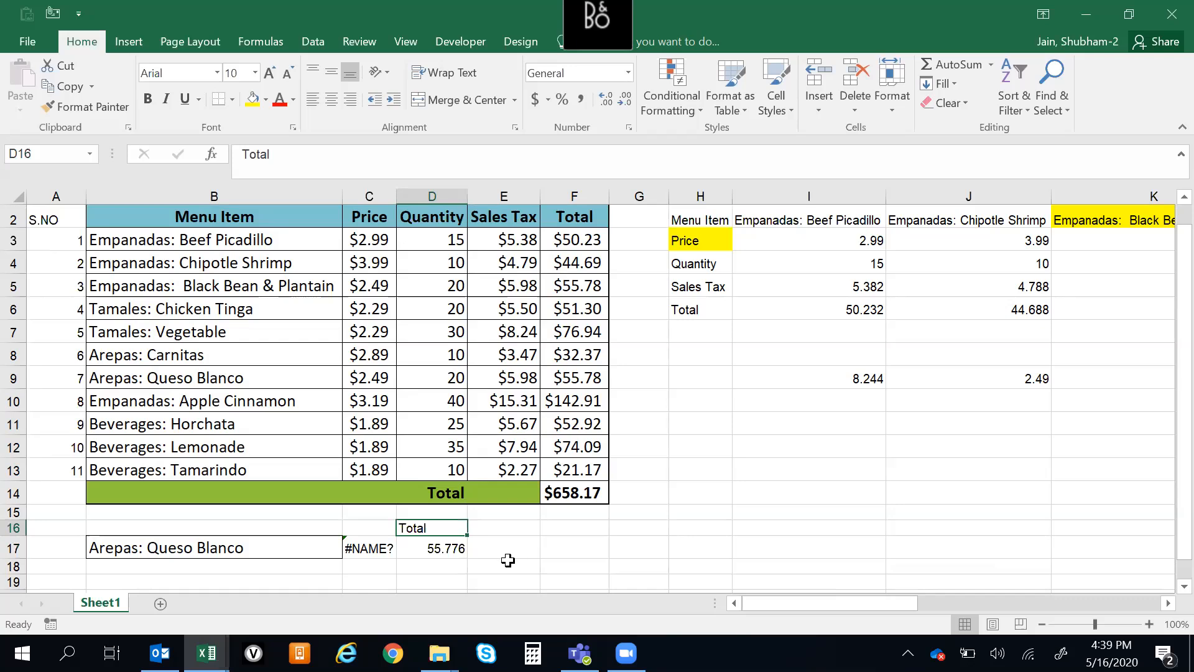
Try to fill the D17 formula across E17:H17 with its relative references
click(432, 557)
key(shift+Right)
key(shift+Right)
key(shift+Right)
key(shift+Right)
key(ctrl+r)
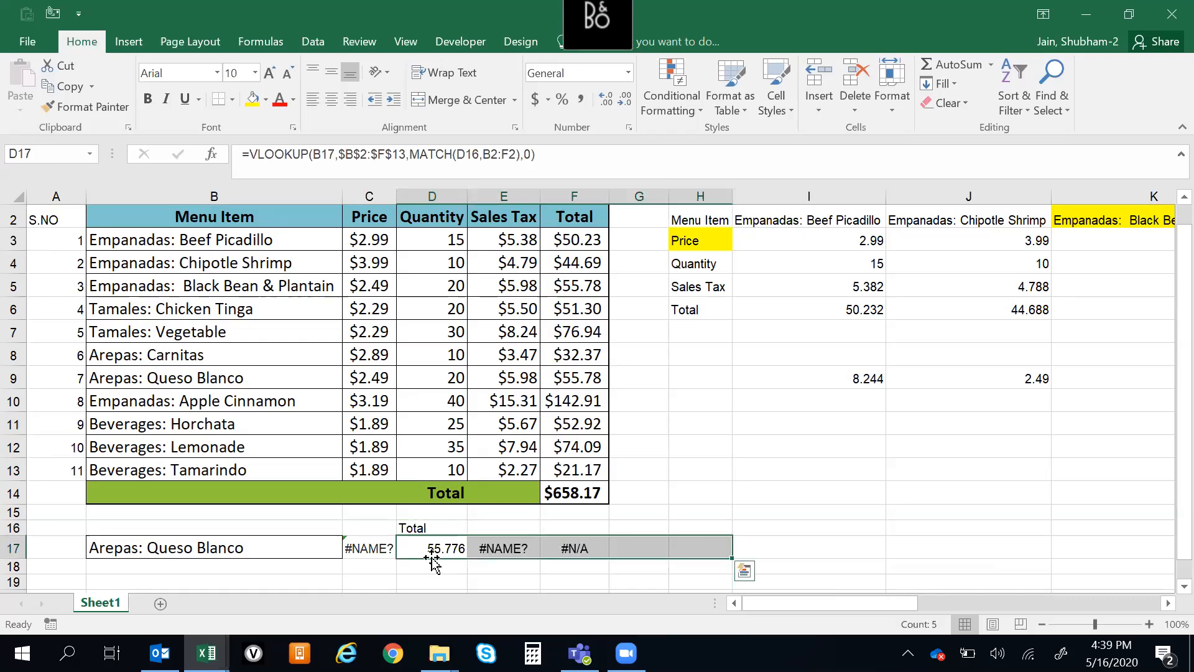
key(Down)
key(Up)
key(Up)
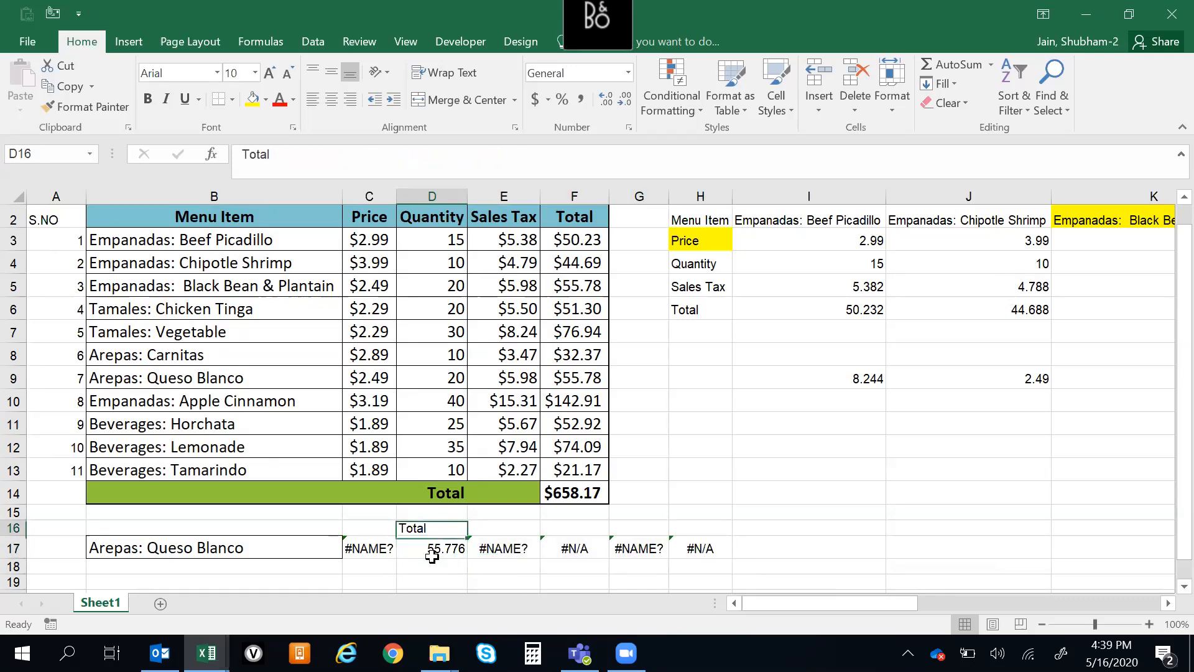
Clear the copied formulas from E17:H17
key(Down)
key(Right)
key(Right)
key(Right)
key(Right)
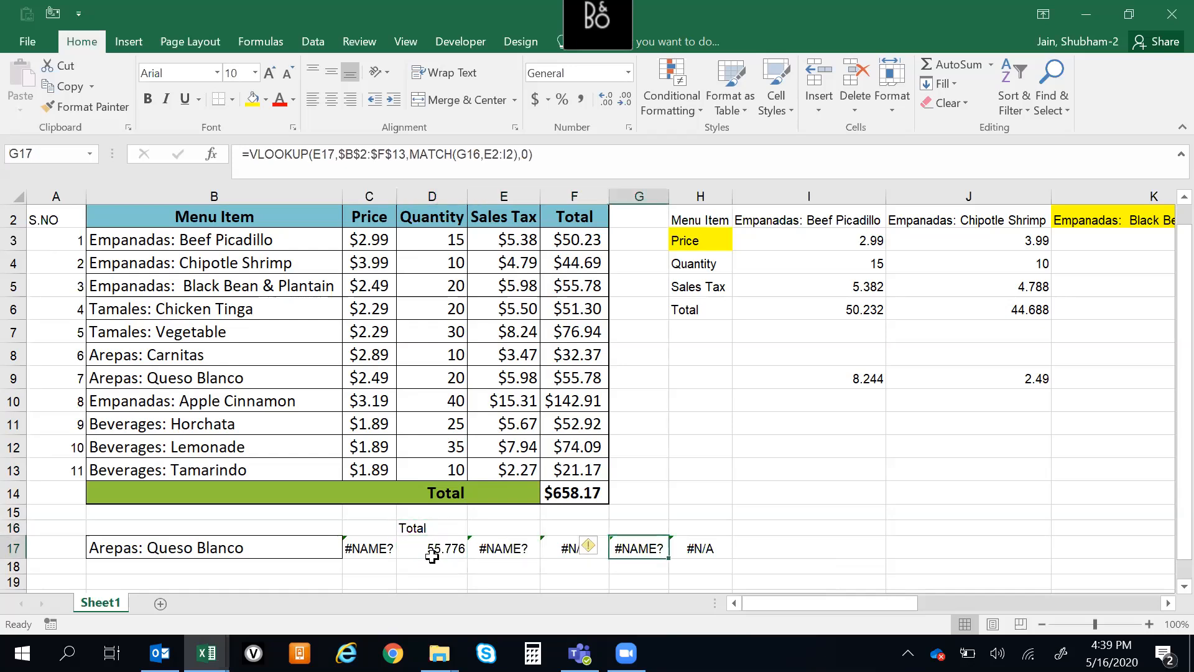
key(ctrl+shift+Left)
key(ctrl+shift+Right)
key(shift+Left)
key(shift+Left)
key(shift+Left)
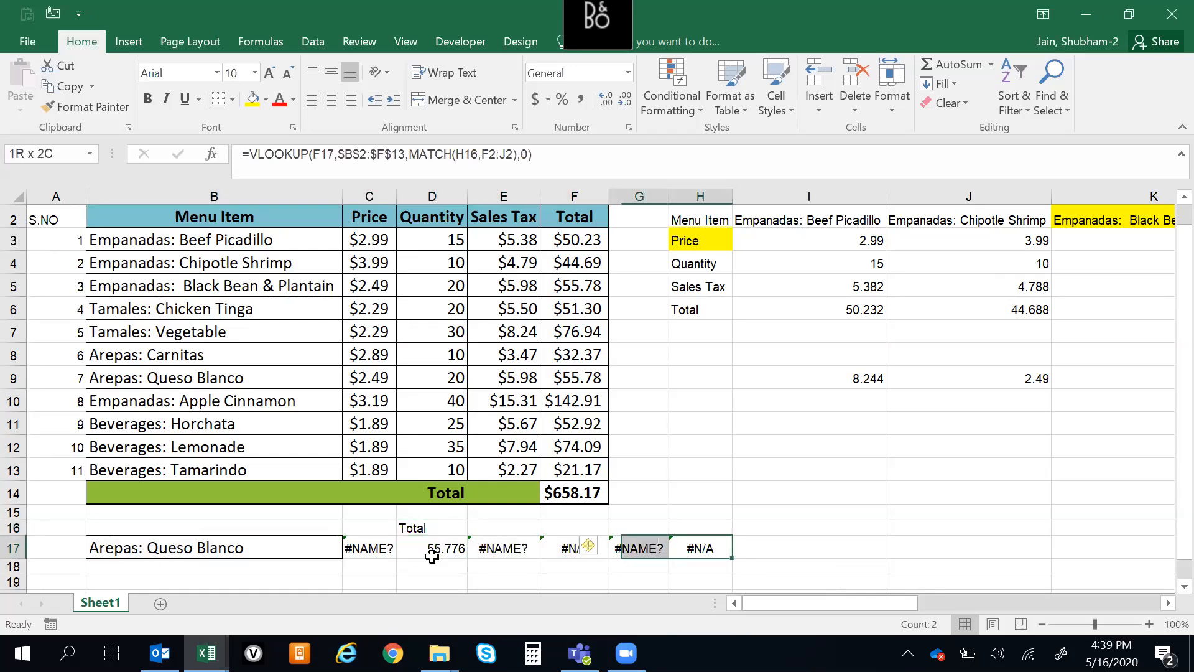
key(Delete)
key(Left)
key(Left)
key(Left)
key(Left)
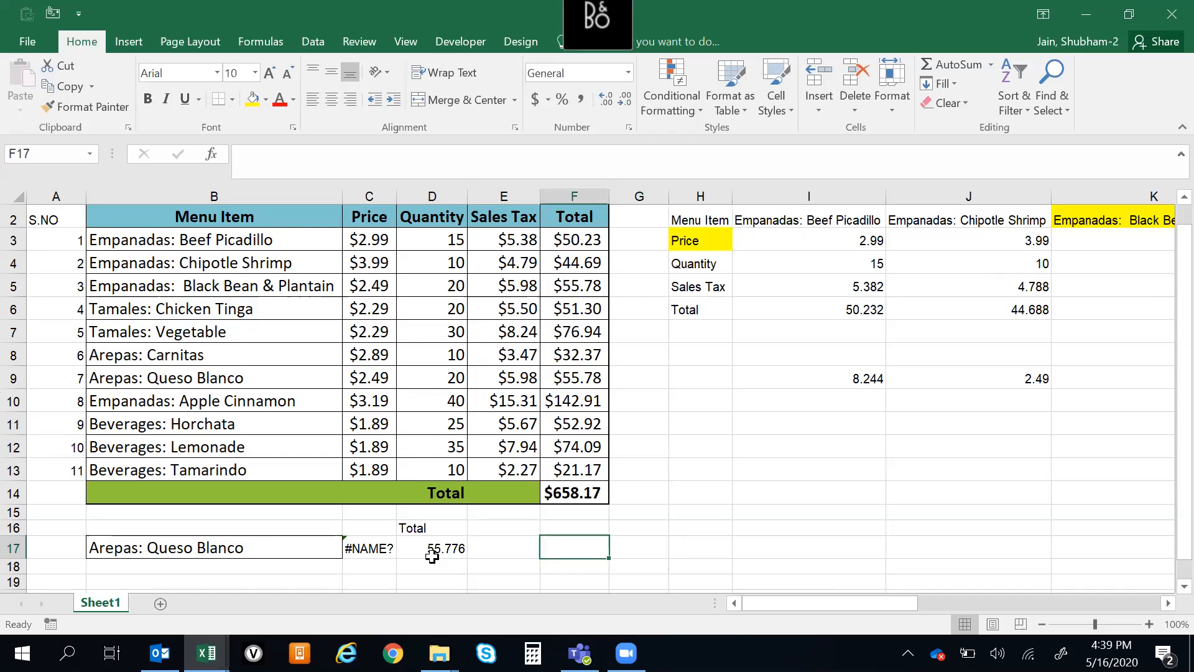
key(Up)
key(Down)
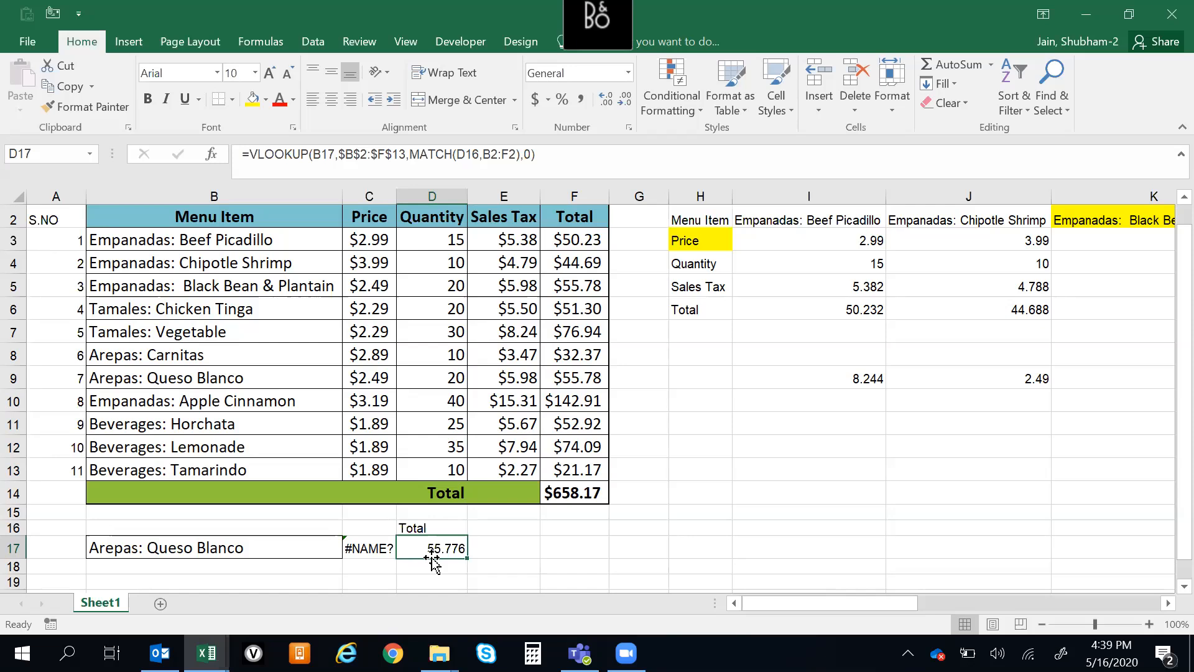
drag(409, 155, 516, 154)
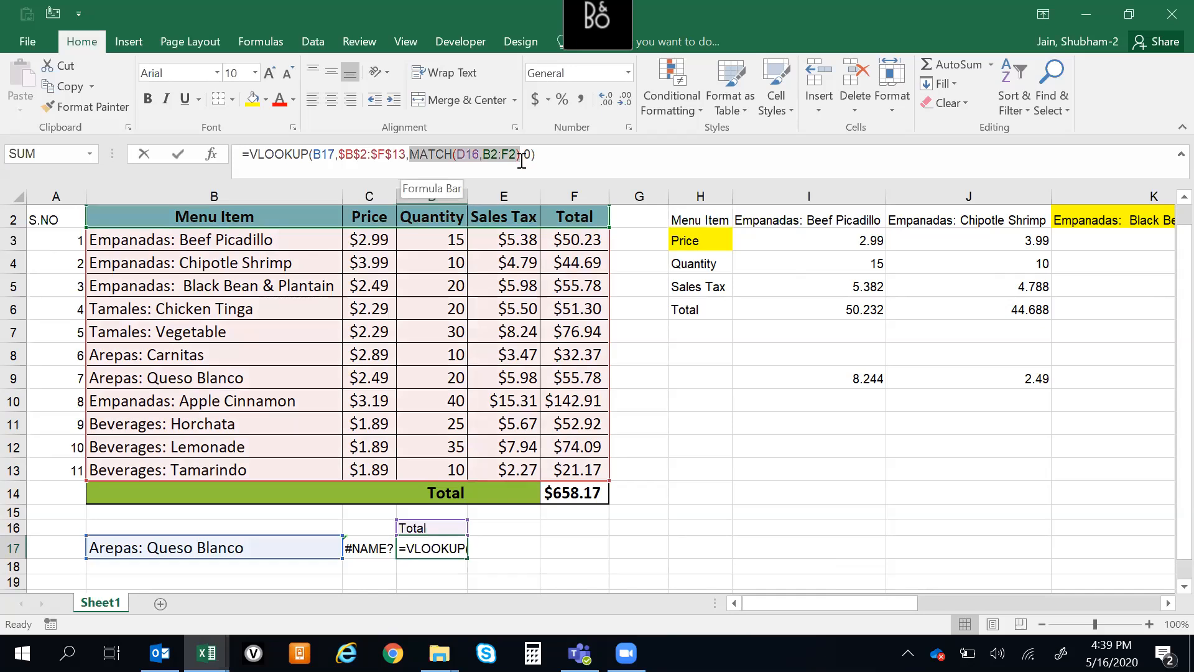
click(576, 574)
click(511, 527)
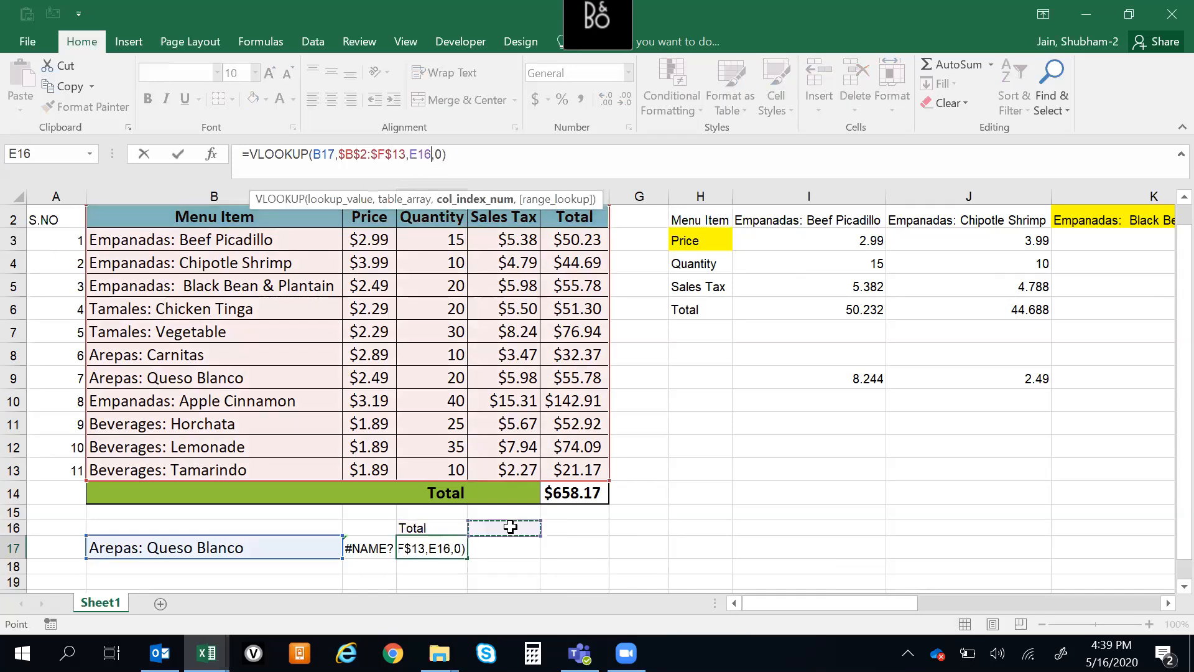
key(Escape)
Add the lookup headings Sales Tax in E16 and Quantity in F16
key(Up)
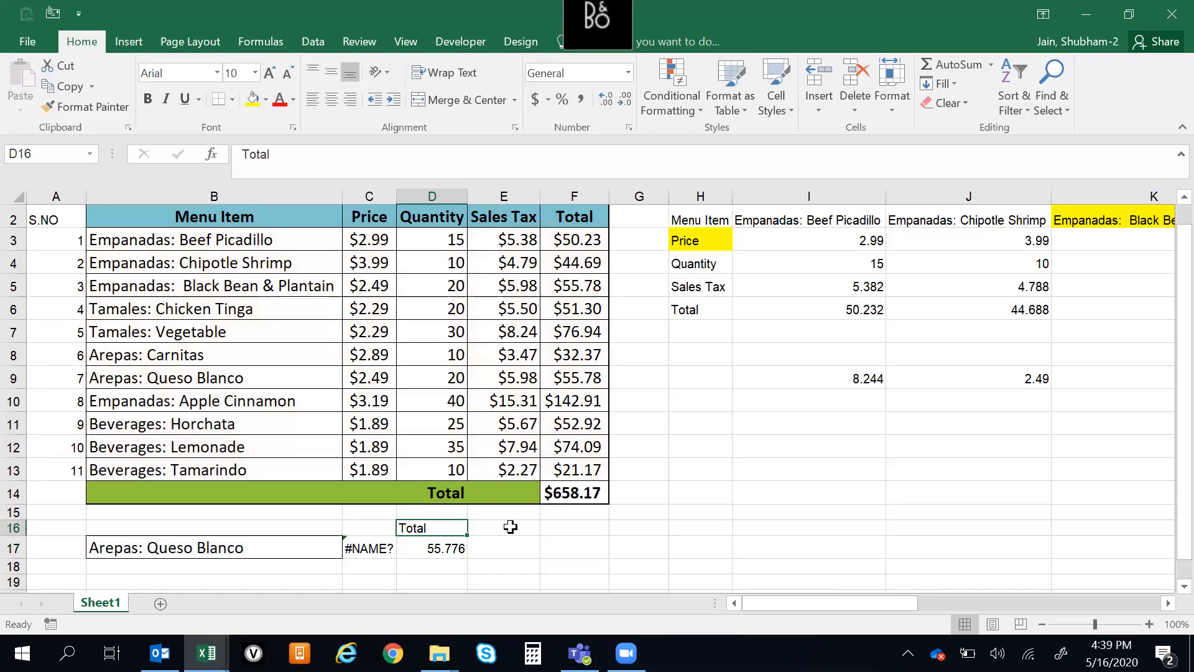
click(511, 527)
text(Sales Tax)
key(Tab)
text(Q)
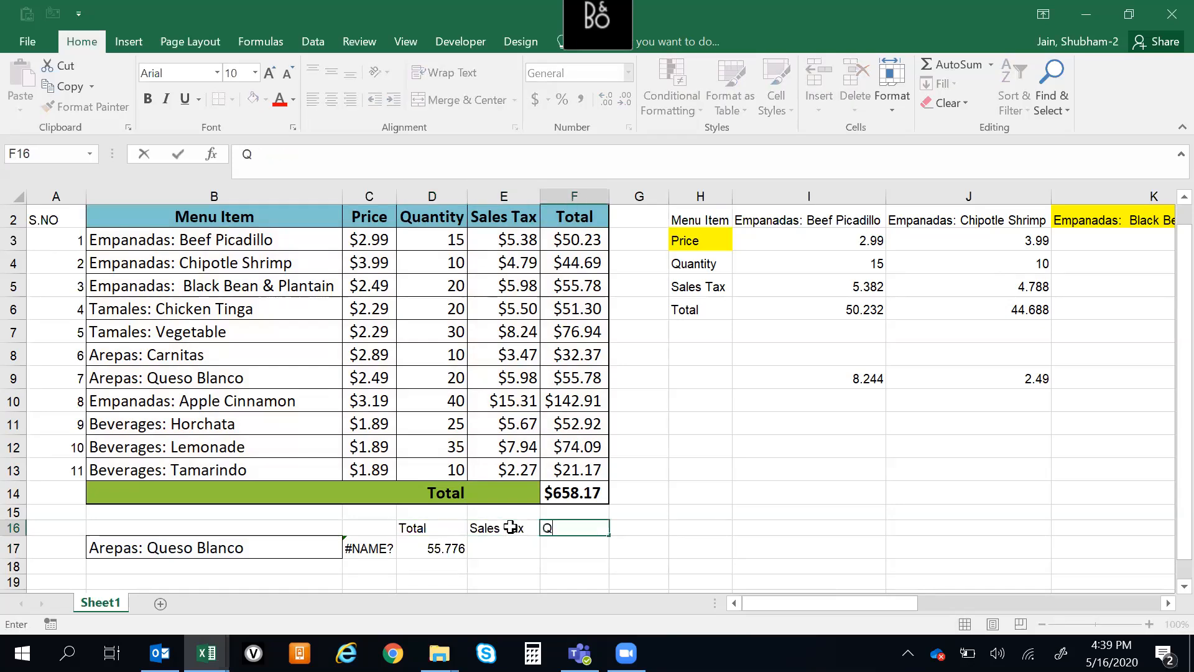
text(uantity)
key(Tab)
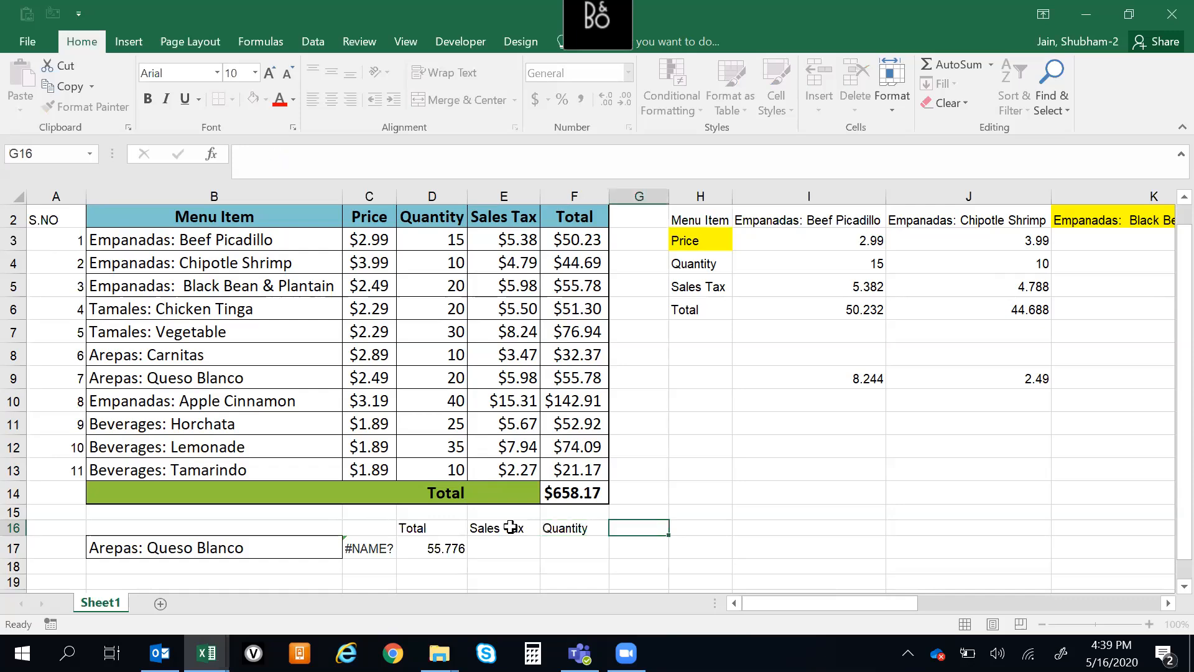
Make the MATCH lookup array in the D17 formula absolute as $B$2:$F$2
key(Left)
key(Left)
key(Left)
key(Down)
key(F2)
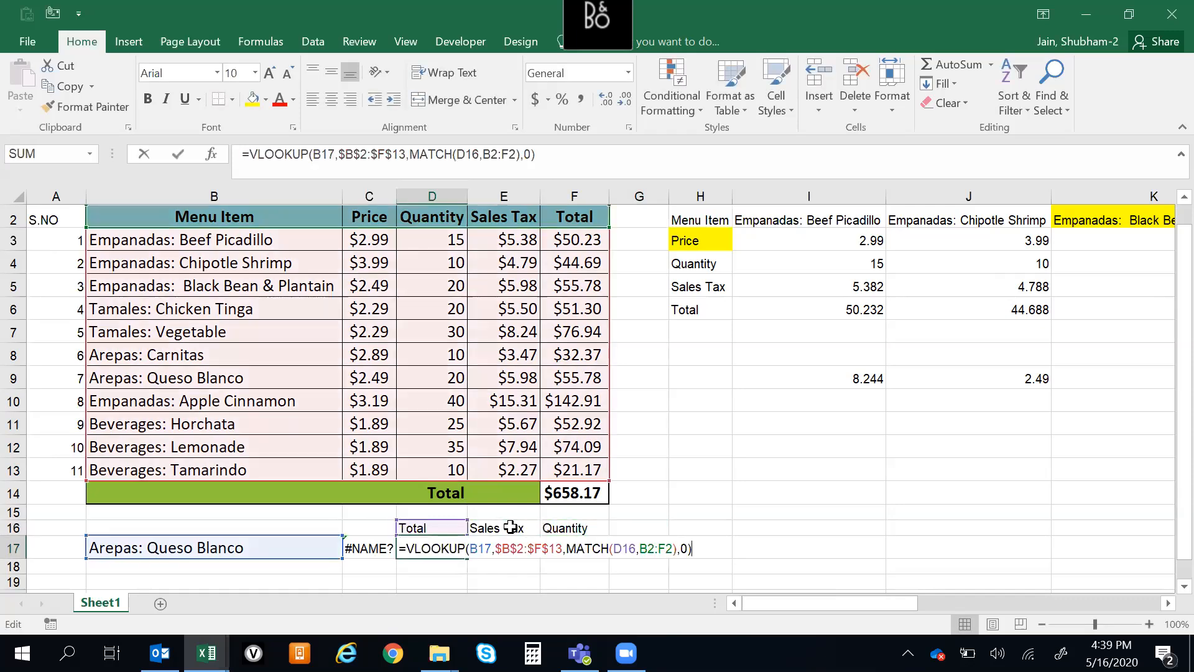
Lock only the row of the MATCH lookup value in the D17 formula, as D$16
key(Left)
key(Left)
key(Left)
key(Left)
key(shift+Left)
key(shift+Left)
key(shift+Left)
key(shift+Left)
key(shift+Left)
key(F4)
key(Left)
key(Left)
key(Left)
key(Left)
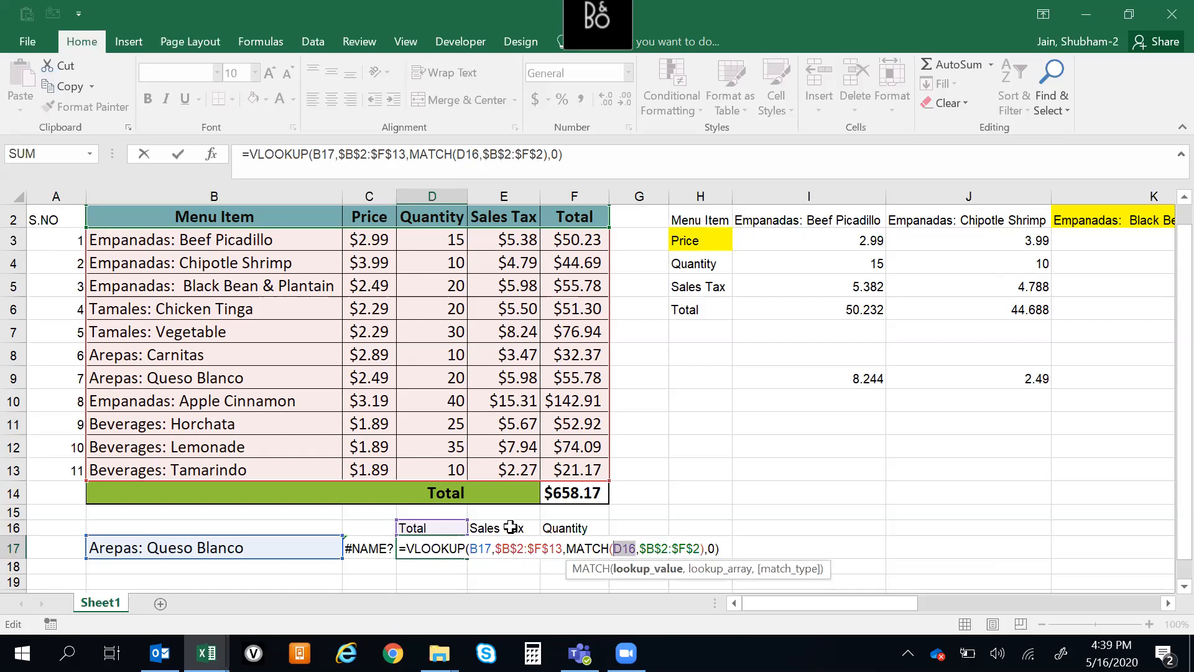
key(F4)
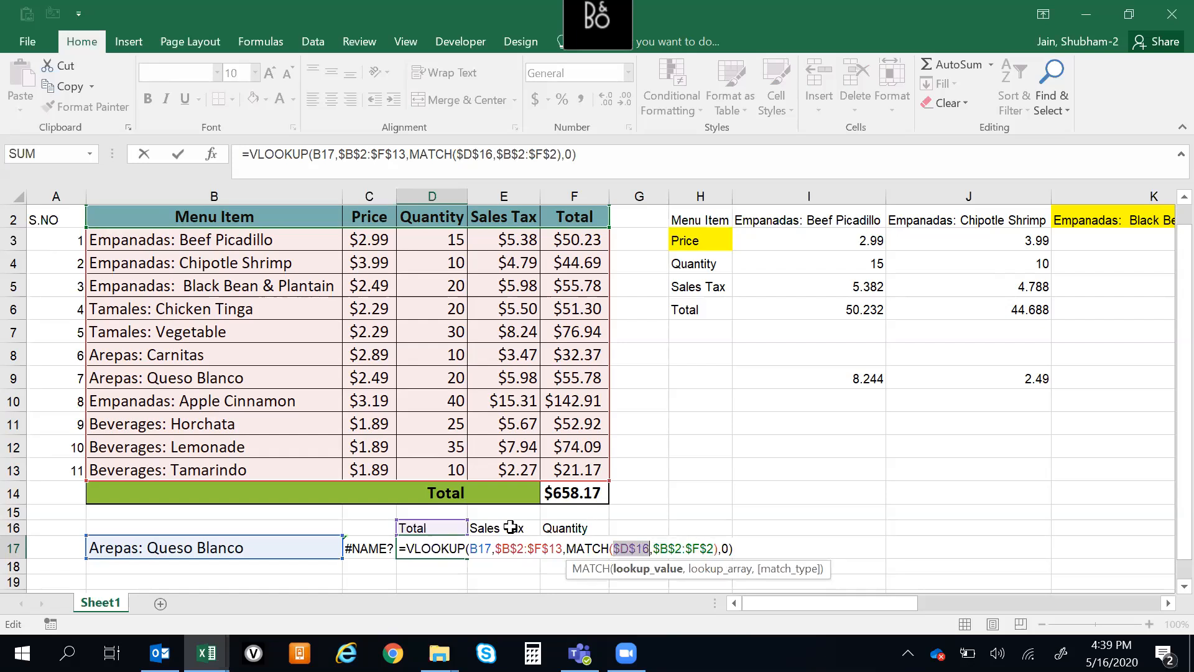
key(F4)
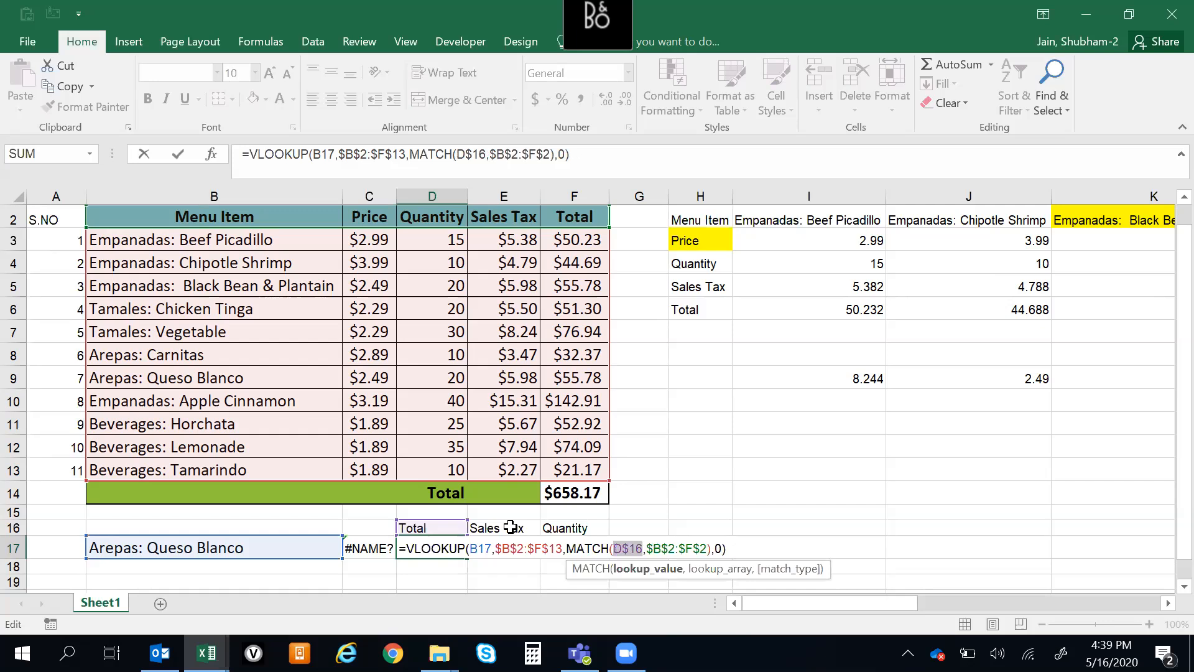
Lock only the column of the VLOOKUP lookup value in the D17 formula, as $B17
key(Left)
key(Left)
key(Left)
key(Left)
key(Left)
key(Left)
key(Left)
key(Left)
key(Left)
key(Left)
key(Left)
key(Left)
key(Left)
key(Left)
key(Left)
key(Left)
key(Left)
key(Left)
key(Left)
key(Left)
key(Left)
key(Left)
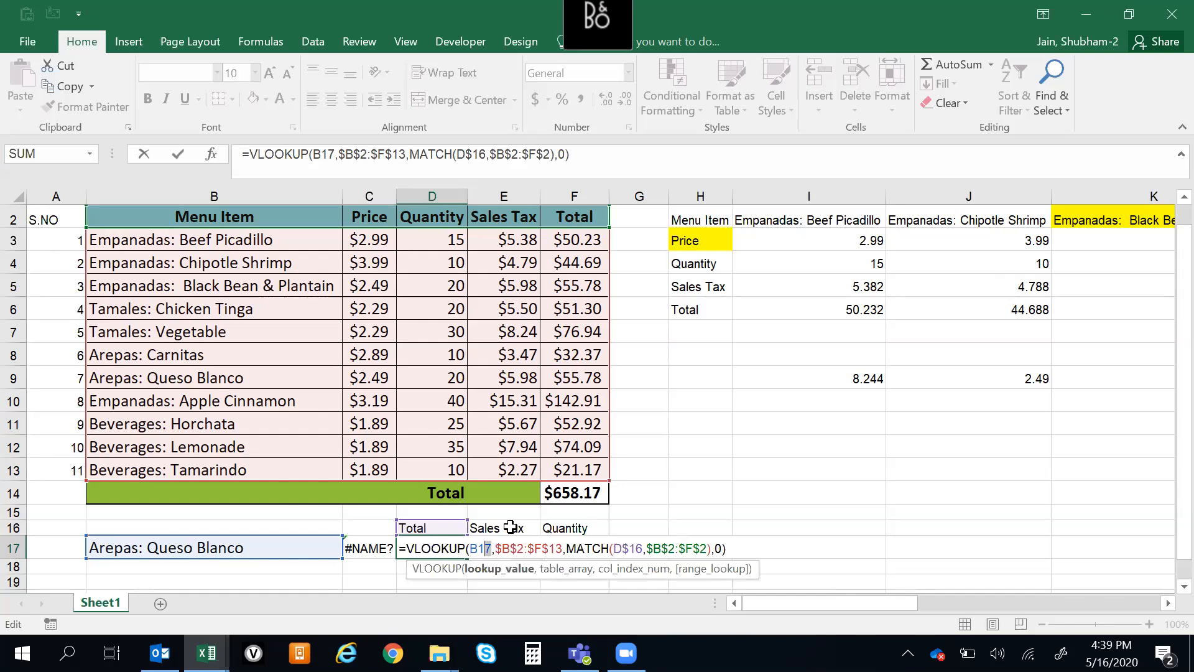
key(shift+Left)
key(F4)
key(F4)
key(F4)
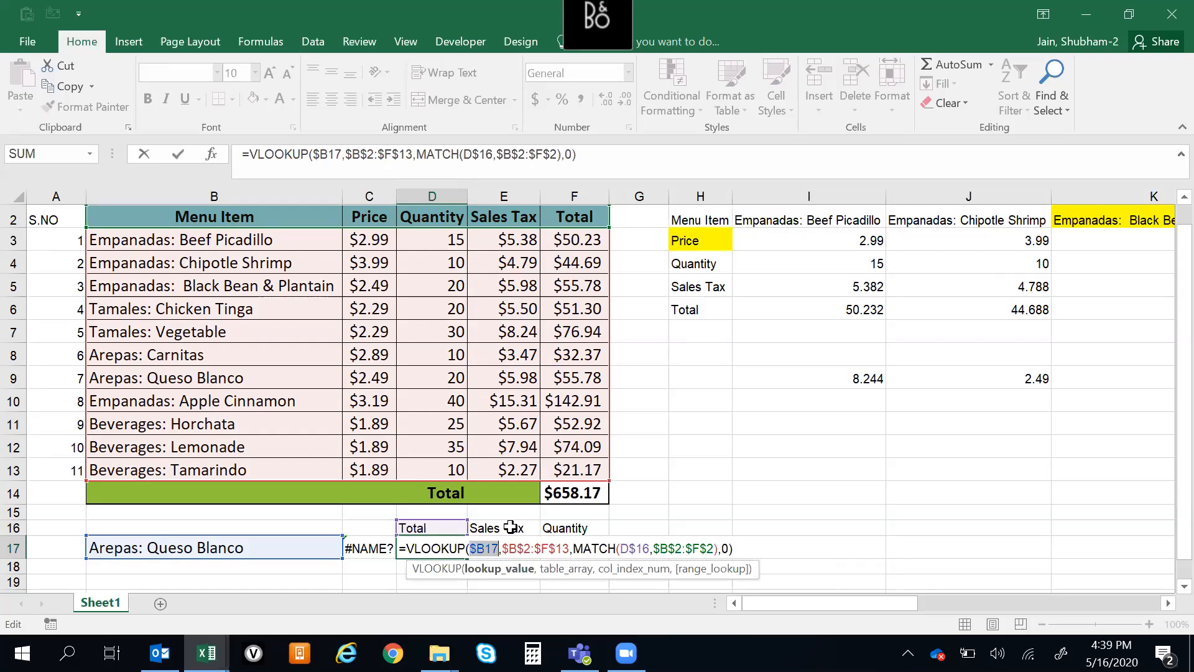
Enter the D17 formula =VLOOKUP($B17,$B$2:$F$13,MATCH(D$16,$B$2:$F$2),0) and fill it right through F17
key(Right)
key(Right)
key(Right)
key(Right)
key(Right)
key(Right)
key(Right)
key(Right)
key(Right)
key(Right)
key(Right)
key(Right)
key(Right)
key(Right)
key(Right)
key(Right)
key(Right)
key(Right)
key(Right)
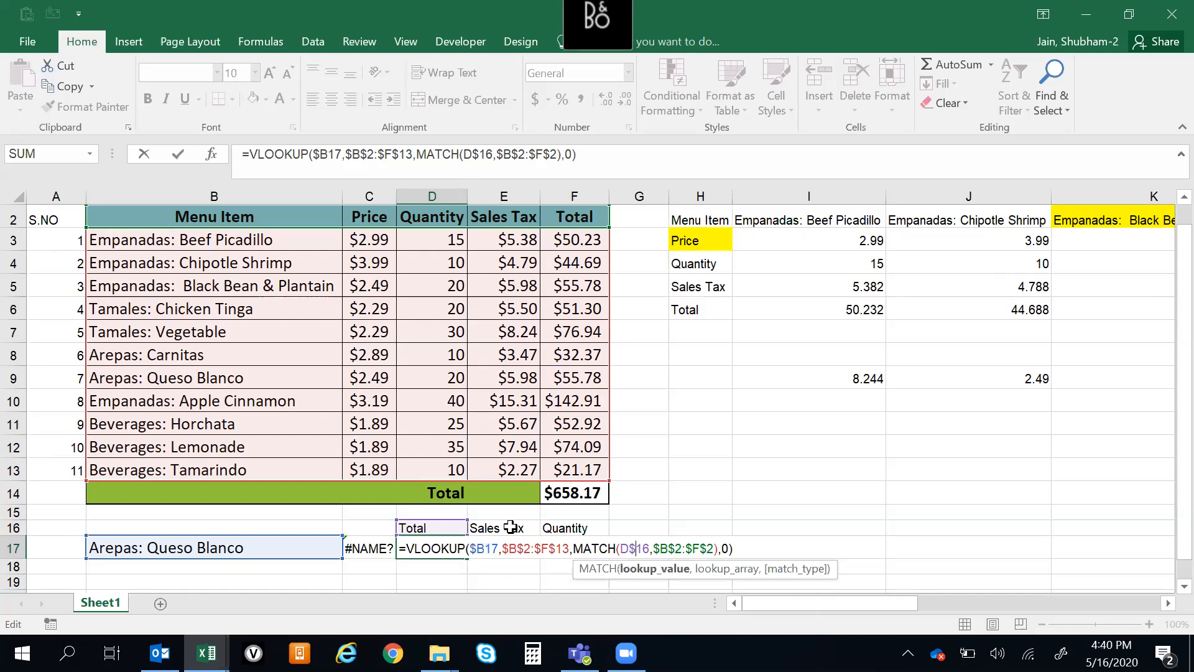
key(Return)
key(Up)
key(shift+Right)
key(shift+Right)
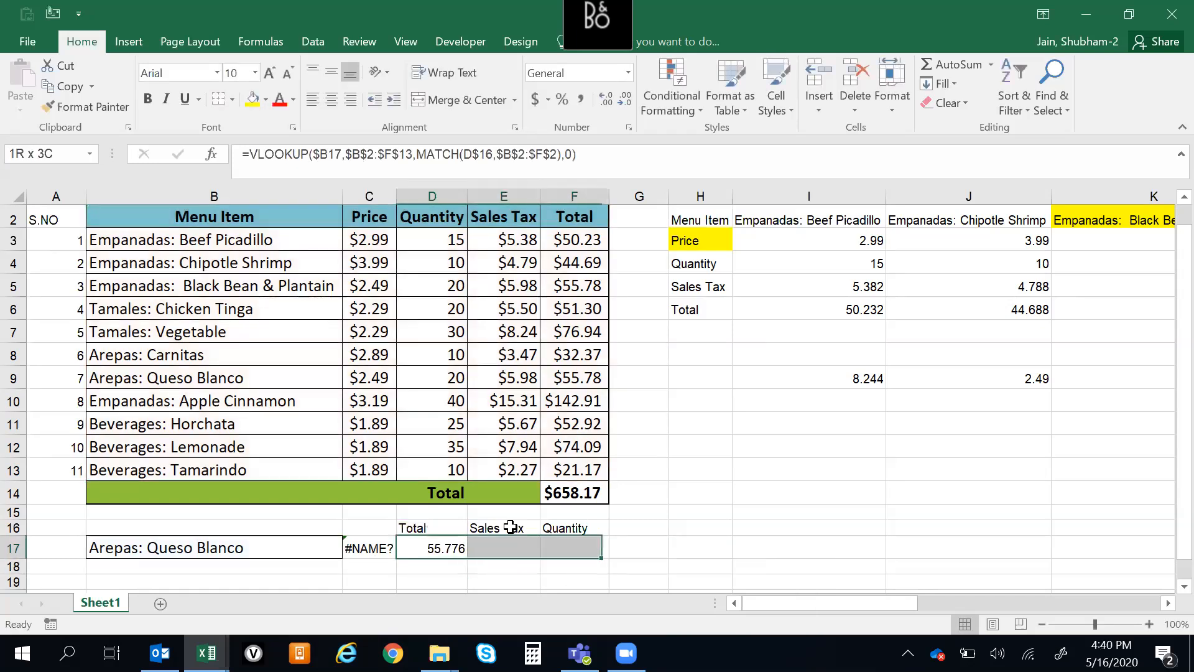
key(ctrl+r)
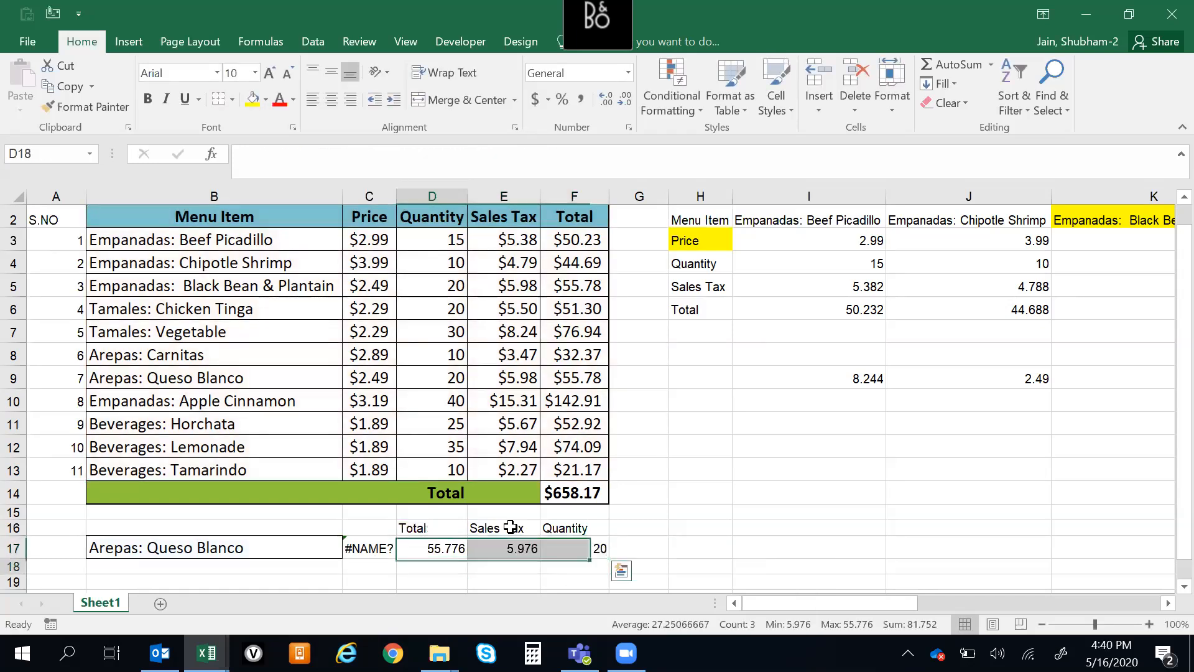
key(Down)
key(Up)
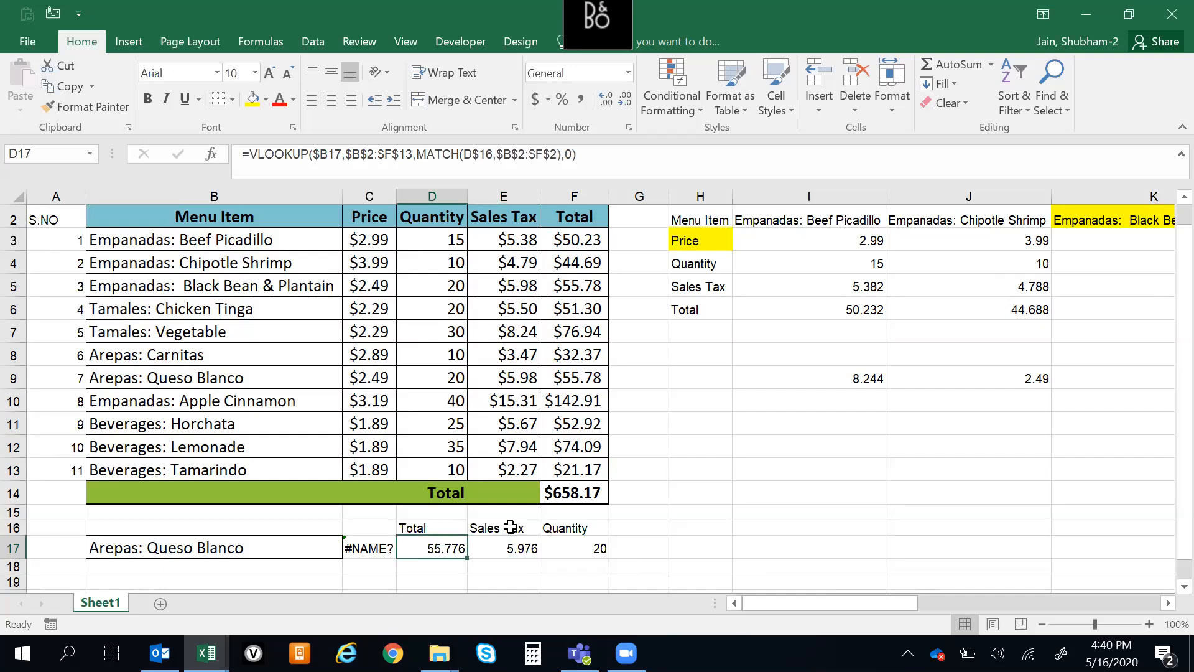
Add the lookup heading Price in G16, next to Quantity
key(Right)
key(Right)
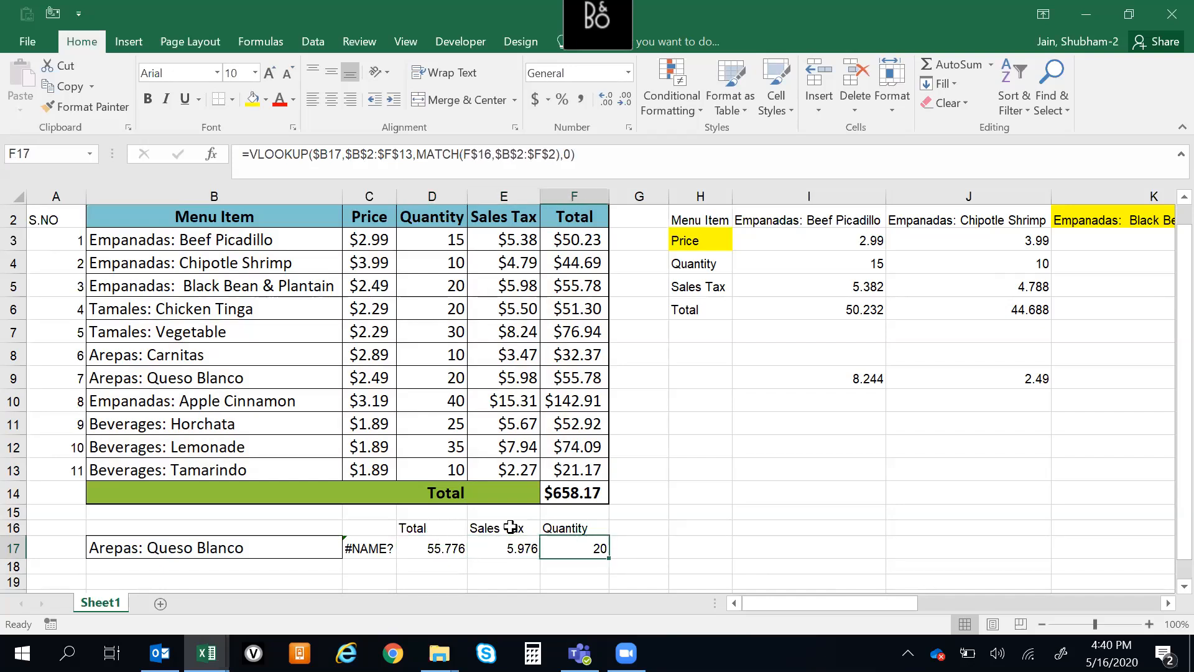
key(Up)
key(Right)
text(Prio)
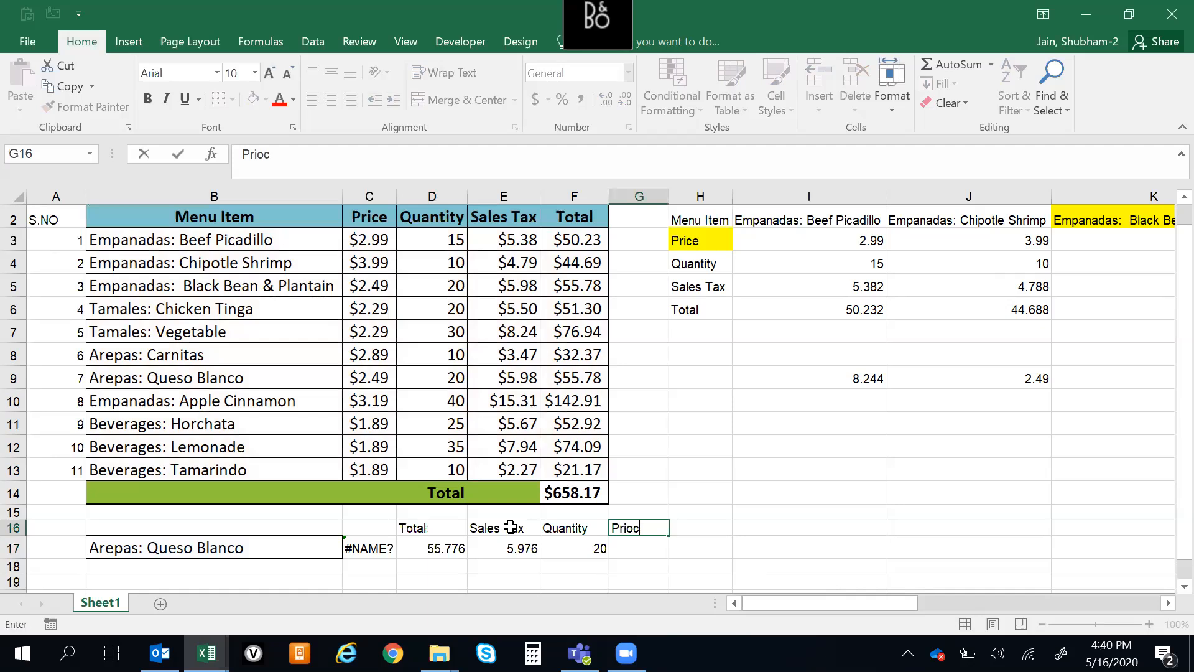
text(e)
key(Return)
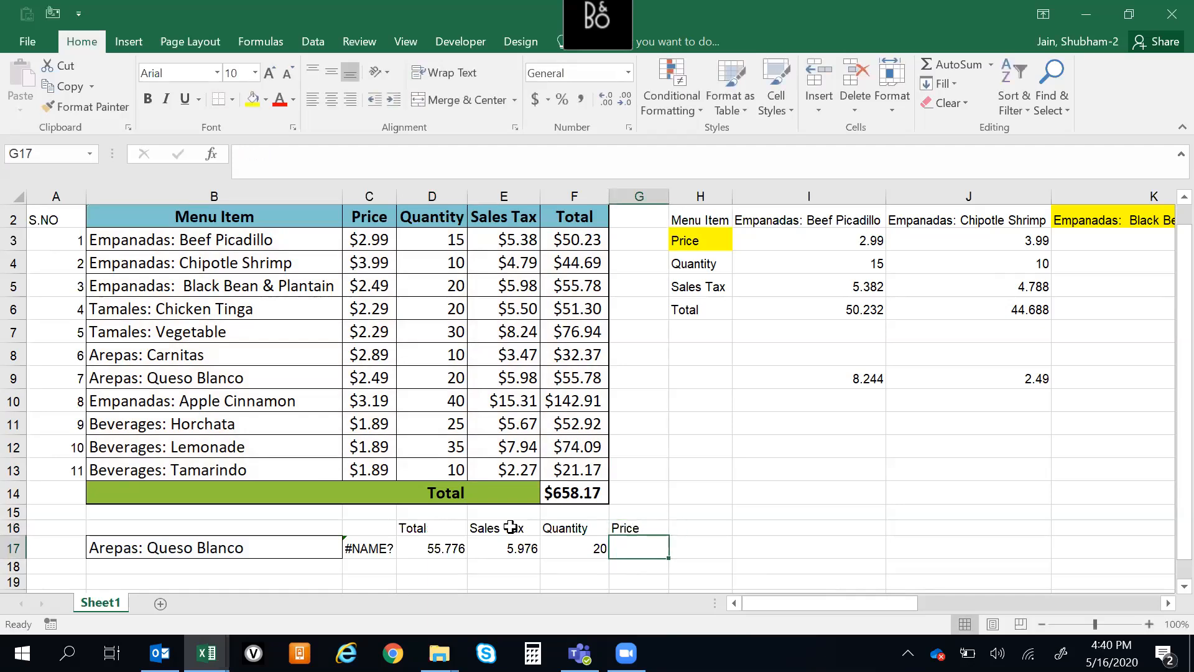
Fill the Quantity lookup formula right from F17 into G17 under the Price heading
key(ctrl+r)
key(Up)
key(Down)
key(shift+space)
key(Down)
Examine the filled formulas in F17 and G17 to see which heading cell each MATCH refers to
key(Up)
key(Up)
key(Left)
key(Left)
key(Left)
key(Right)
key(Right)
key(Right)
key(Down)
key(Up)
key(Down)
key(Up)
key(Left)
key(Down)
key(Left)
key(Up)
key(Down)
key(Up)
key(Down)
key(Right)
key(F2)
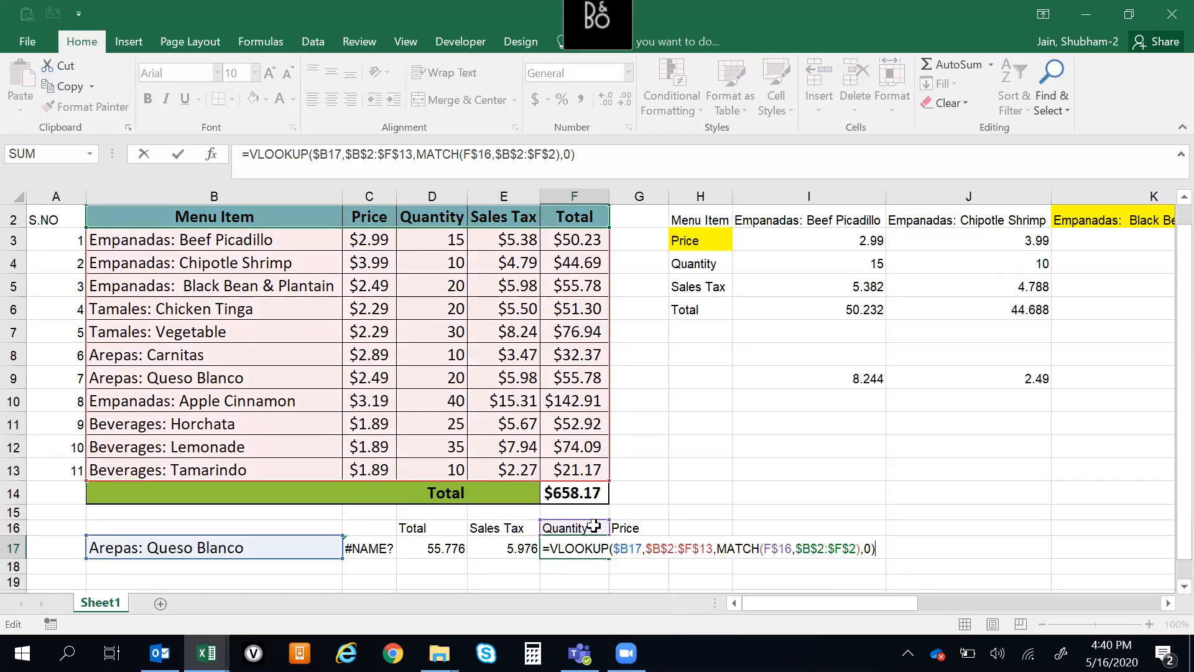
key(Escape)
key(Right)
key(F2)
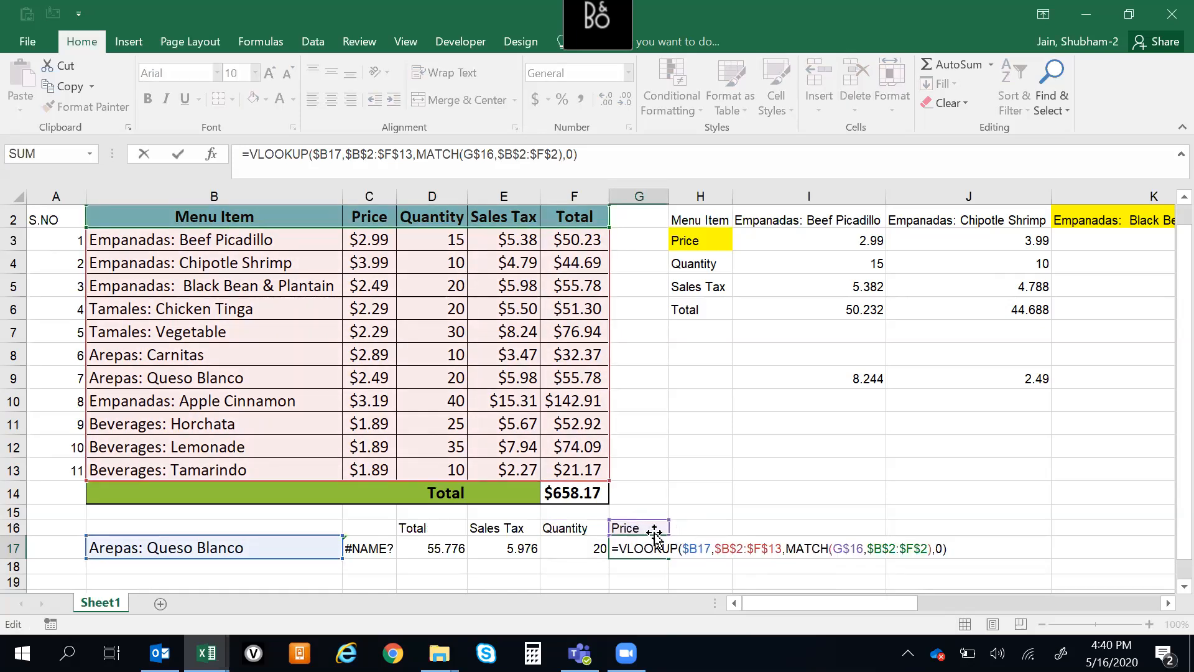
key(Return)
Check the Total and Sales Tax lookup formulas in D17 and E17 against their headings in row 16
key(Up)
key(Up)
key(Left)
key(Left)
key(Left)
key(Down)
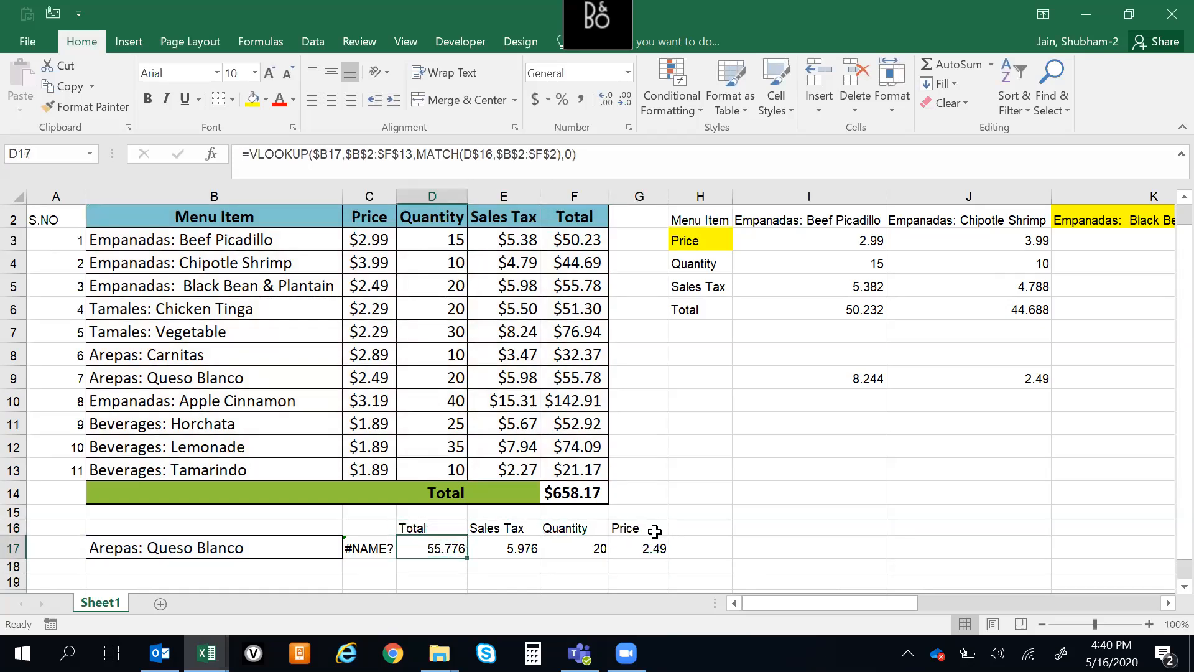
key(Up)
key(Left)
key(Down)
key(Right)
key(Right)
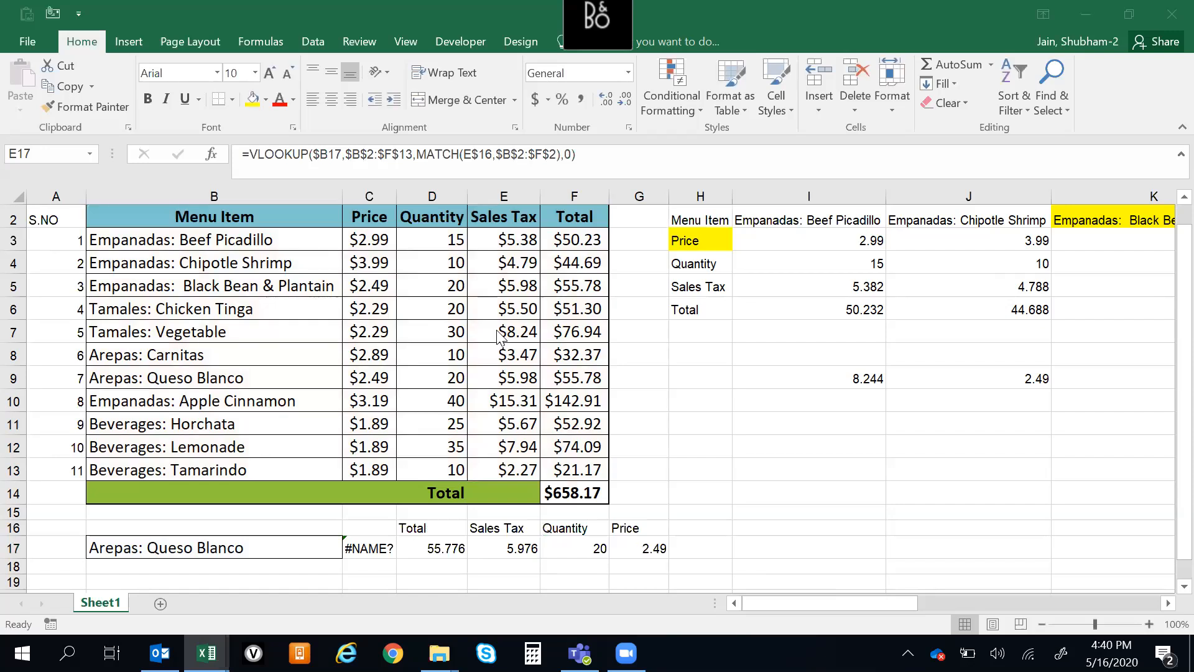
click(595, 402)
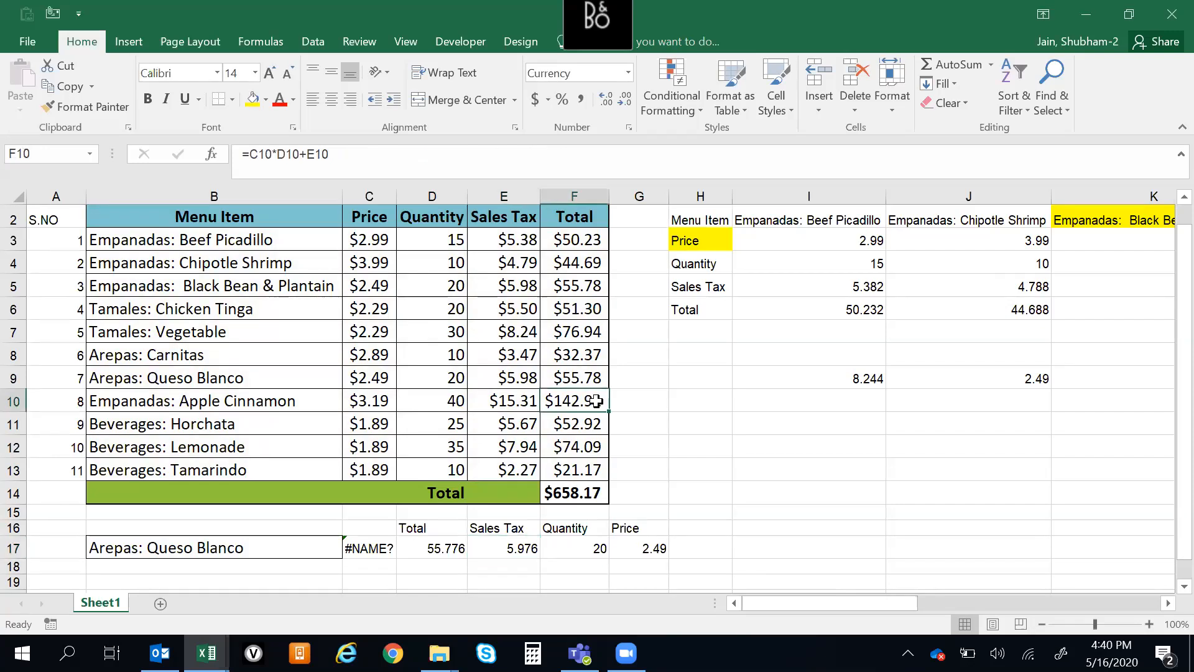
click(426, 554)
key(Up)
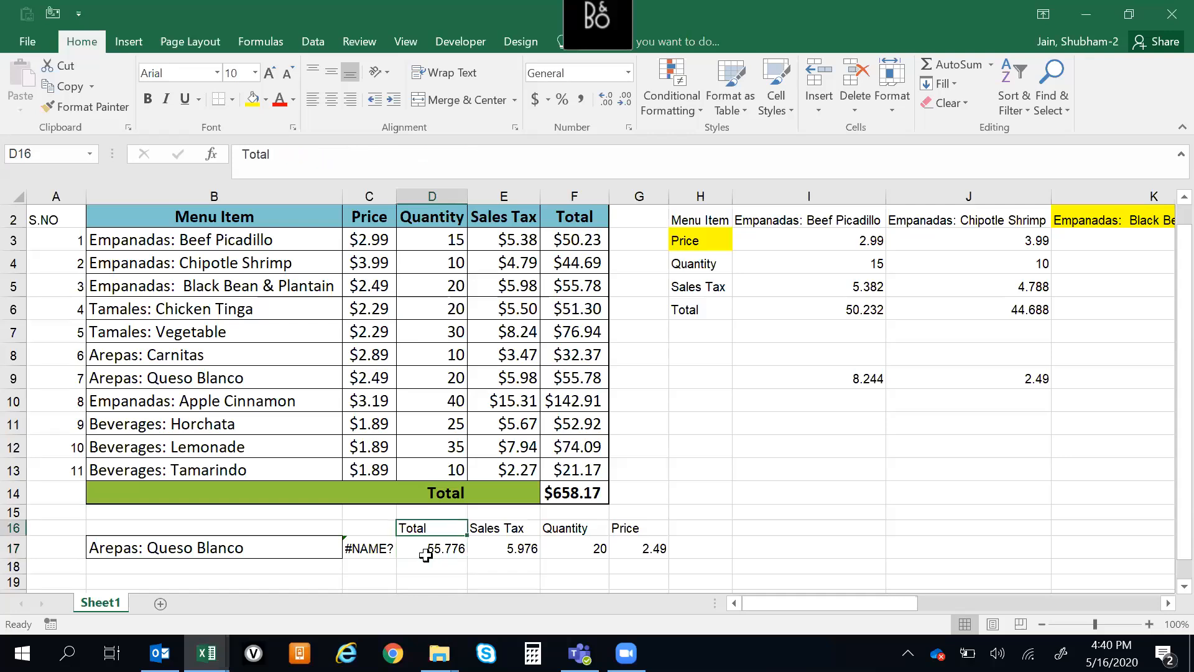
key(Right)
key(Left)
key(Down)
key(Up)
key(Down)
key(Up)
key(Down)
key(Up)
key(Down)
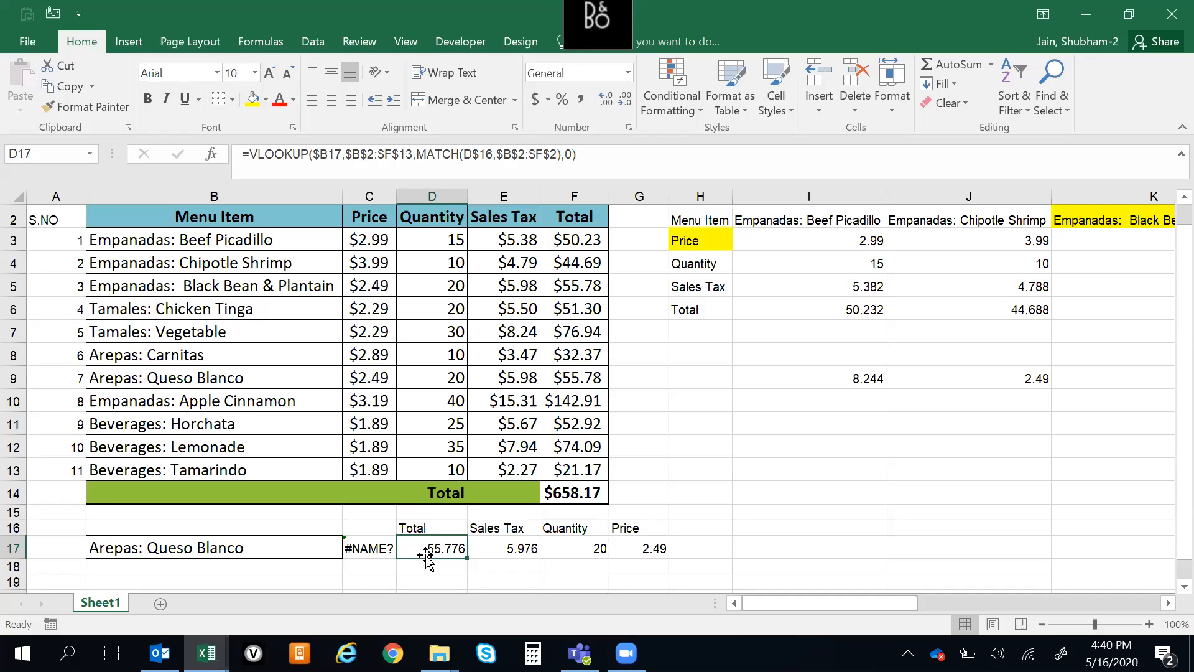
key(Right)
key(Up)
key(Left)
key(Left)
key(Down)
key(Right)
key(Up)
key(Down)
key(Up)
key(Down)
key(Down)
key(Up)
key(Up)
key(Down)
key(Down)
key(Down)
key(Down)
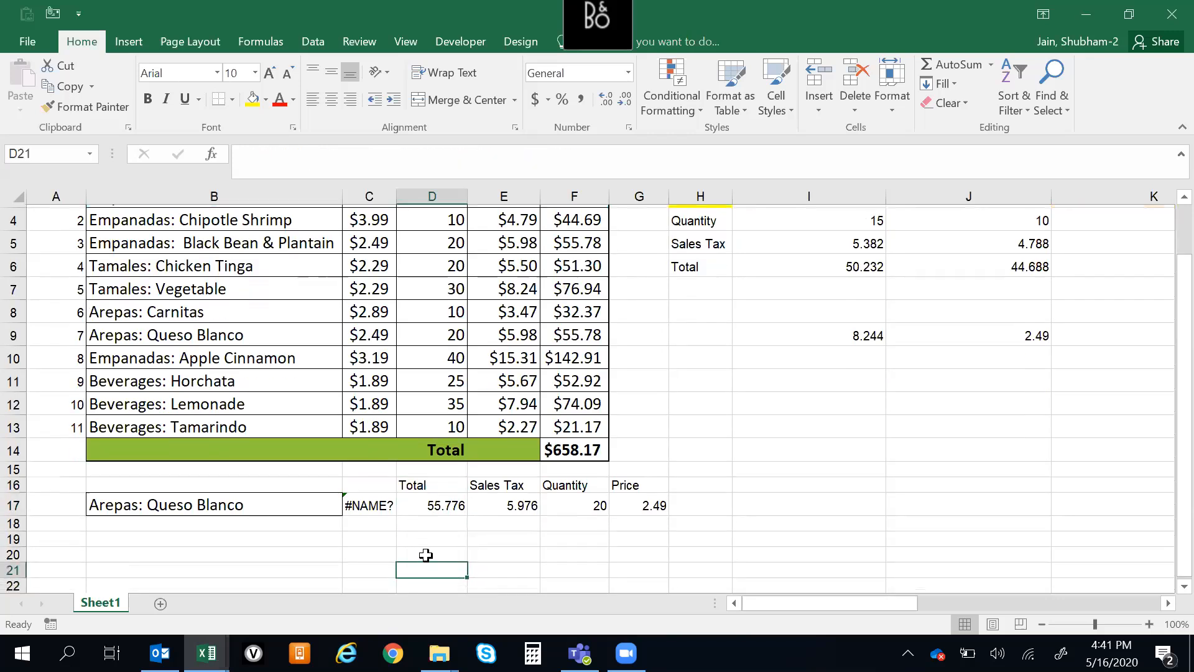
key(Up)
key(Up)
key(Up)
key(Up)
key(Down)
key(Up)
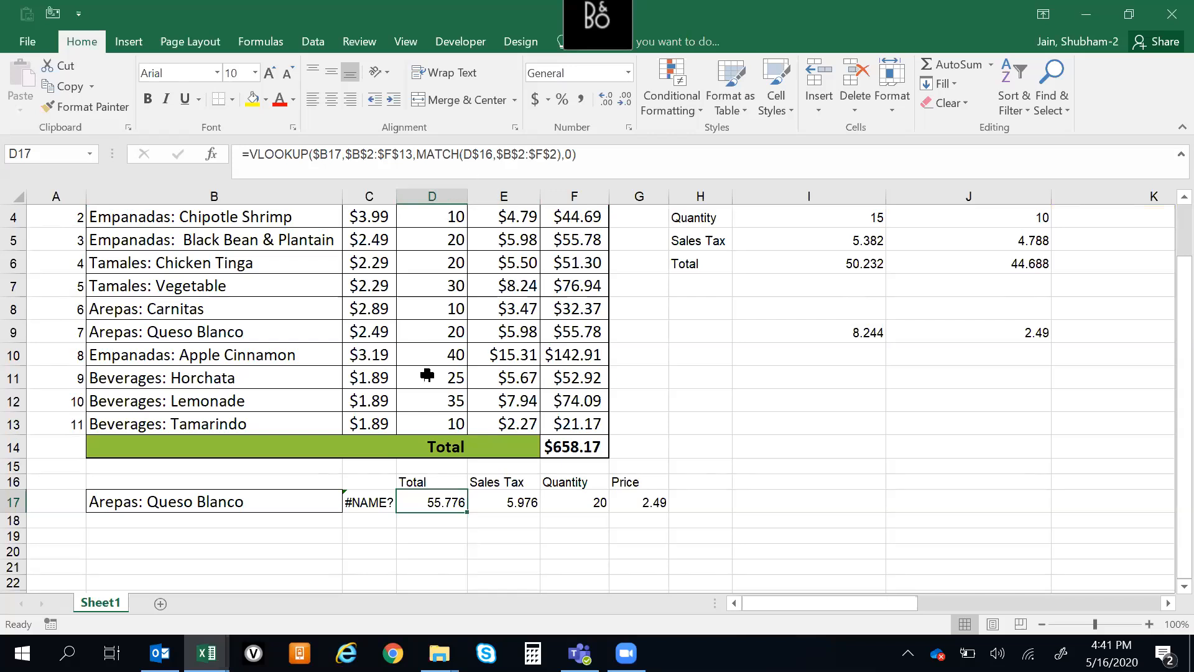
click(433, 580)
key(Up)
key(Up)
key(Up)
key(Up)
key(Up)
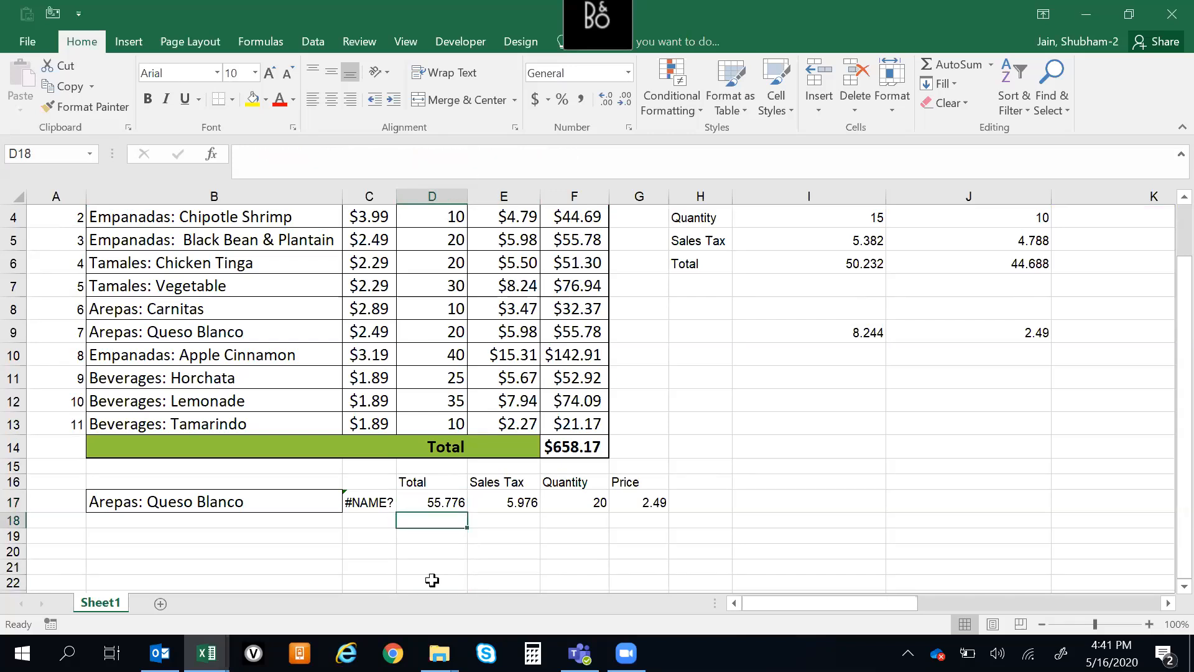
key(Down)
key(Down)
key(Up)
key(Up)
key(Down)
key(Down)
key(Up)
key(Up)
Start a standalone MATCH formula in D20 with the Total heading in D16 as its lookup value
key(Down)
key(Down)
key(Down)
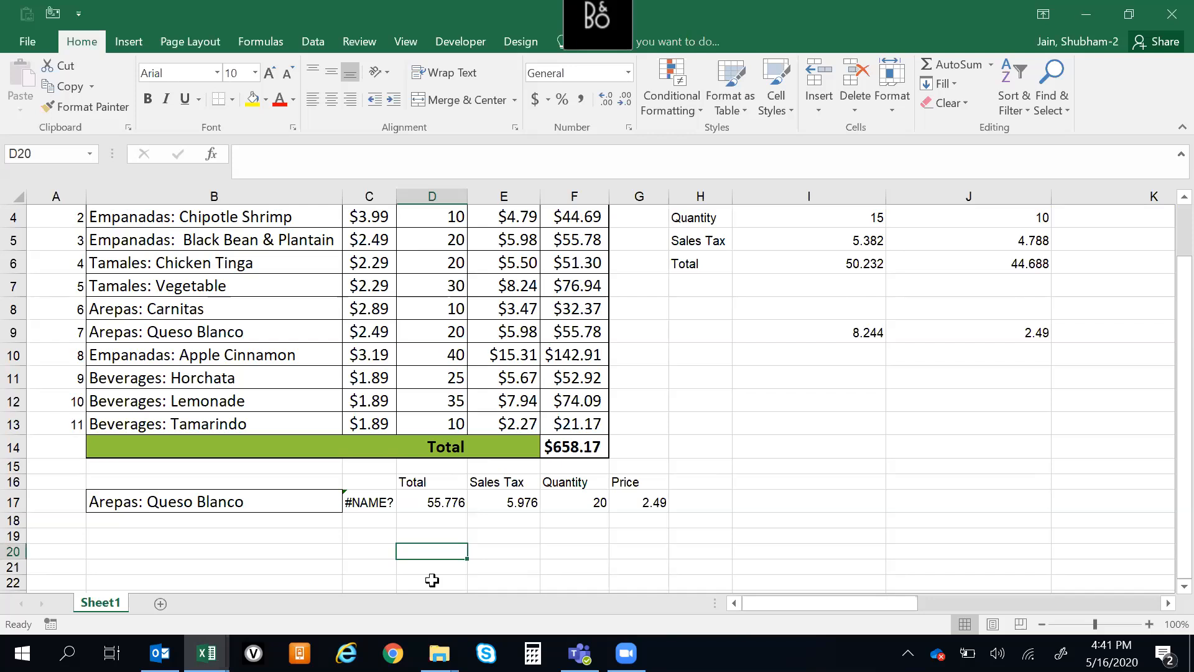
text(=matcgh)
key(BackSpace)
key(BackSpace)
key(Tab)
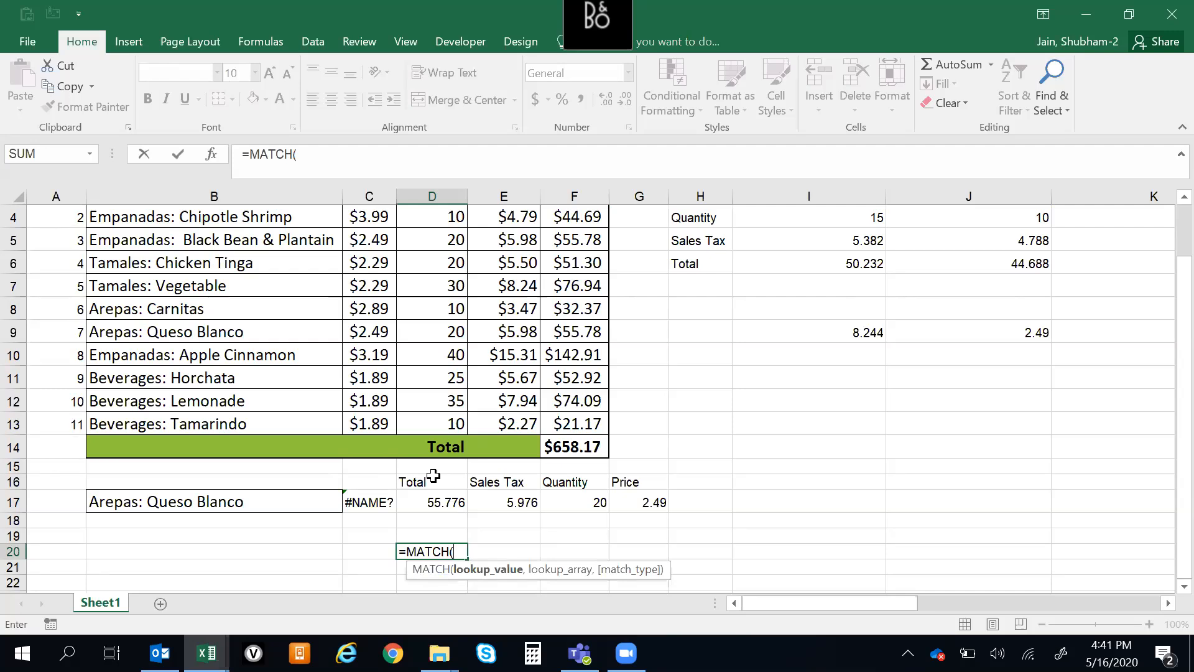
click(435, 480)
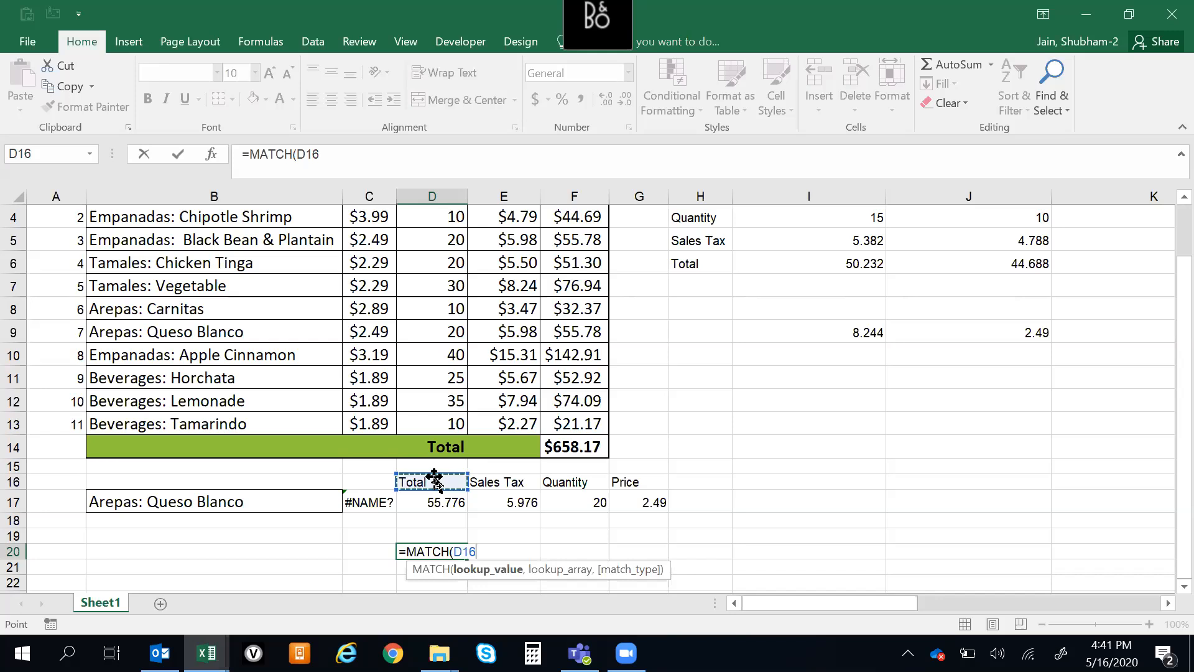
drag(1166, 367, 1166, 318)
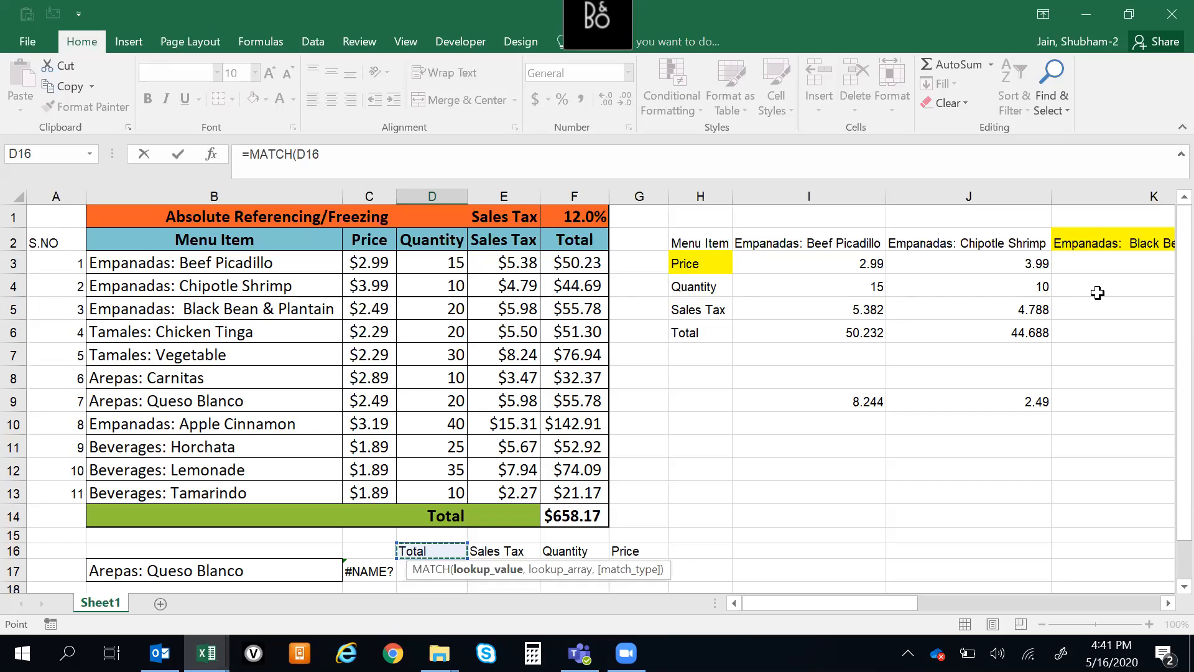
drag(1184, 358, 1184, 401)
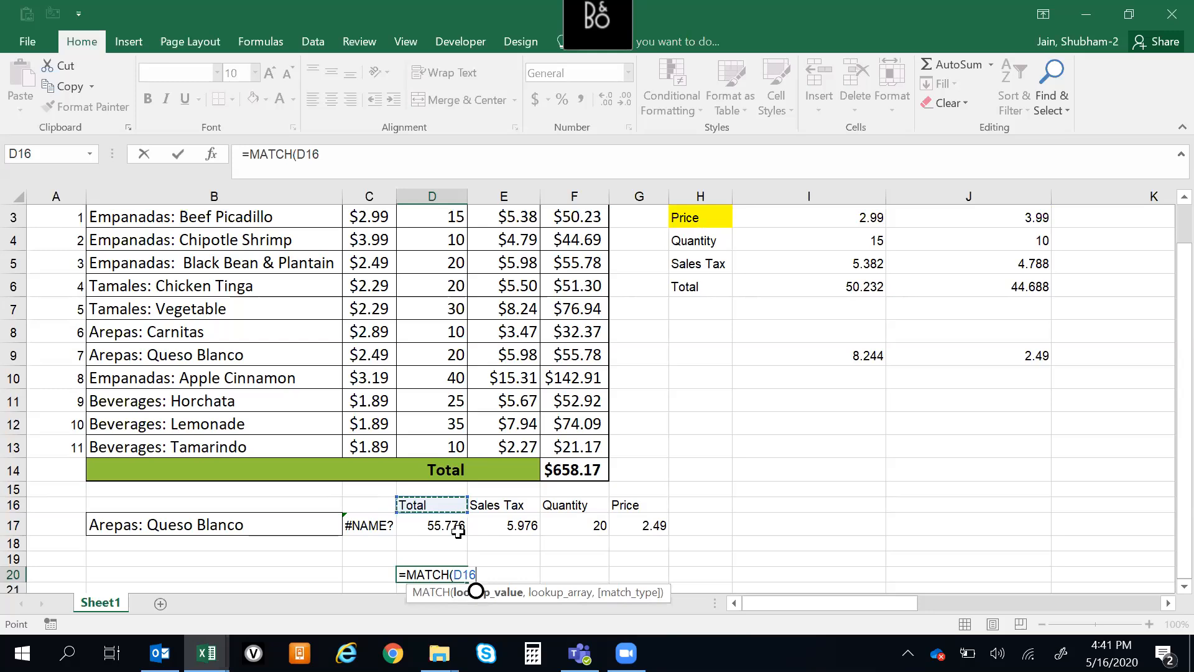
text(,)
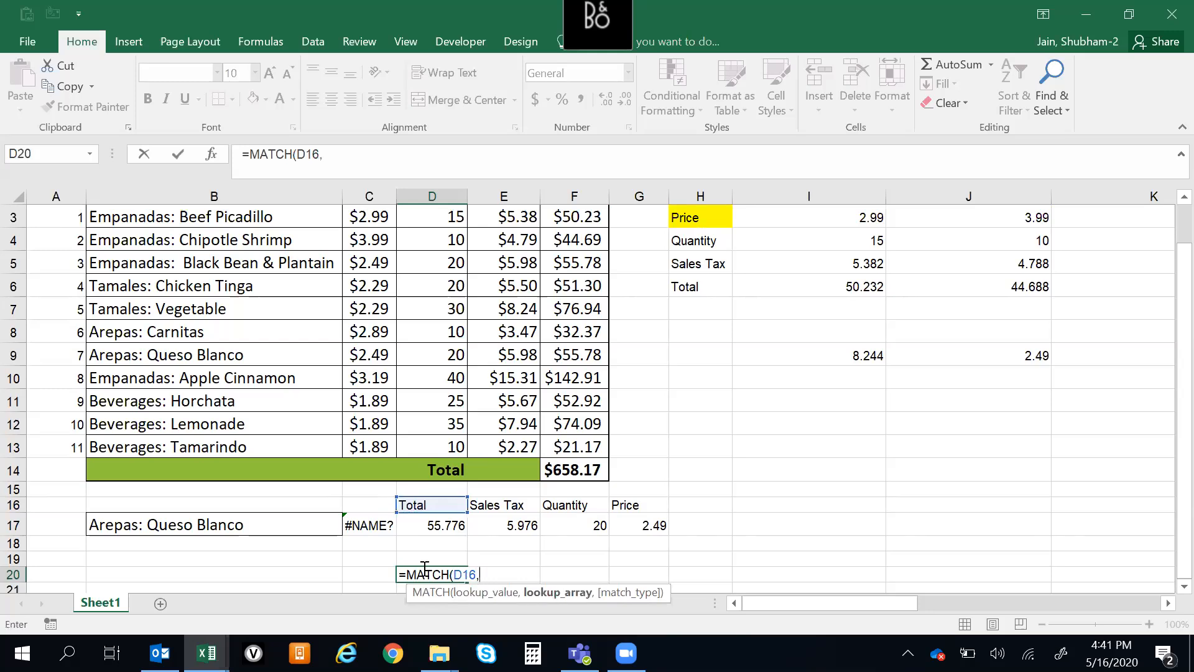
Use the table's header row B2:F2 as the lookup array and enter the formula =MATCH(D16,B2:F2) in D20
click(267, 400)
key(ctrl+Up)
key(Down)
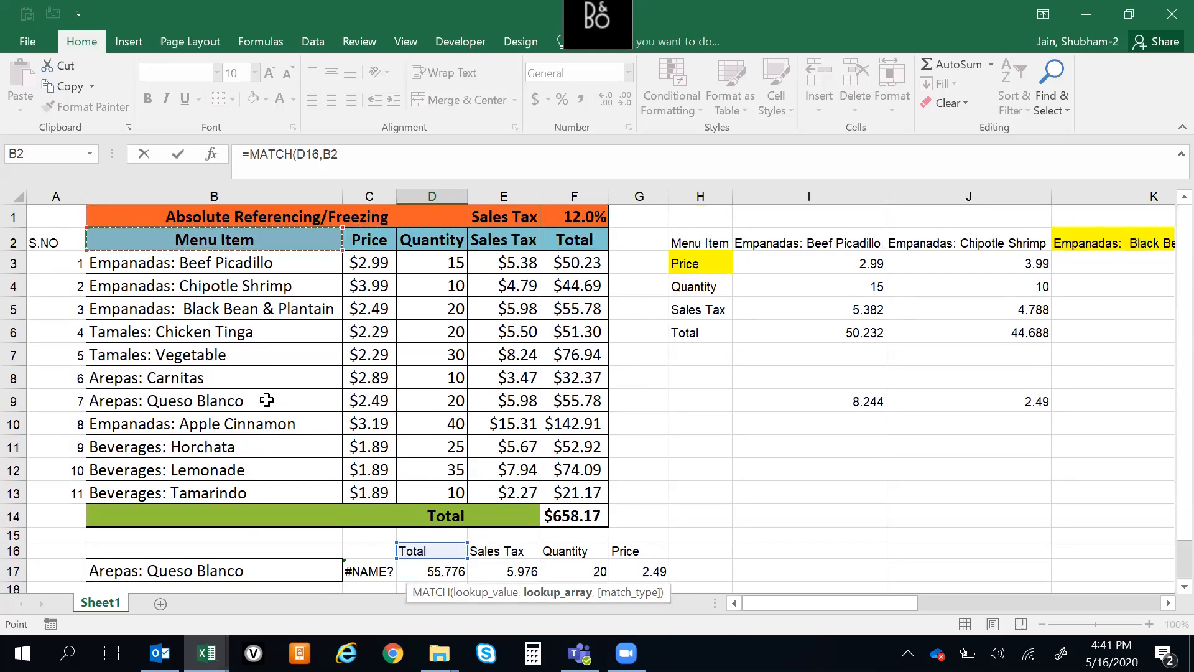
key(shift+Right)
key(shift+Right)
key(shift+Right)
key(shift+Right)
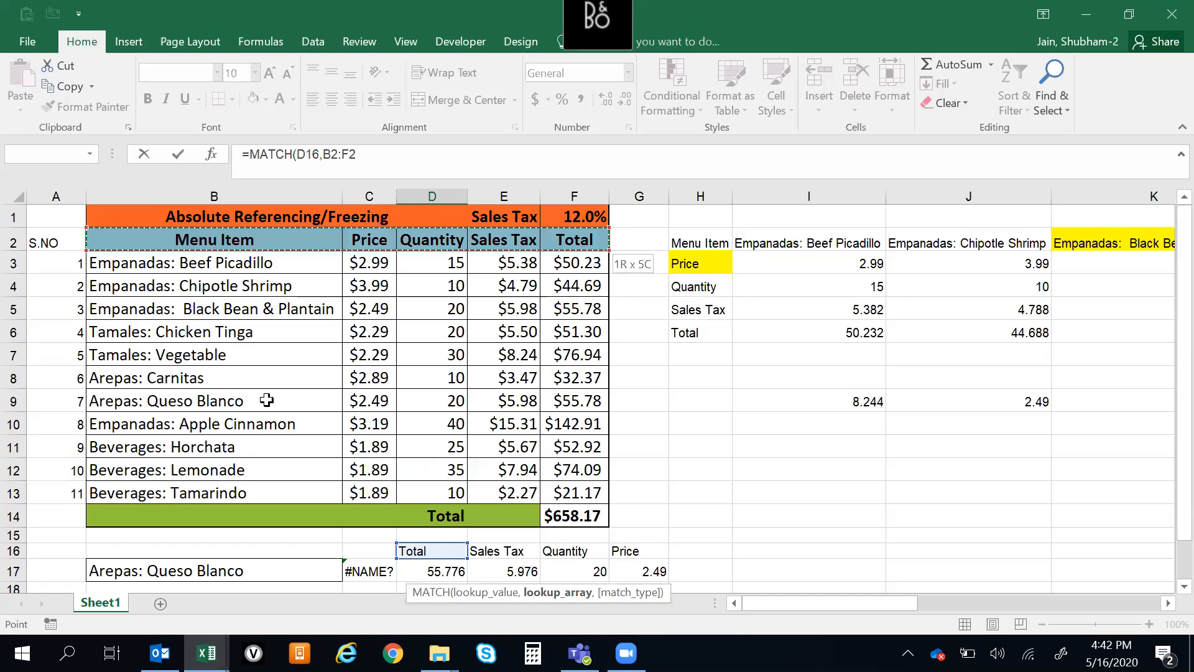
key(Return)
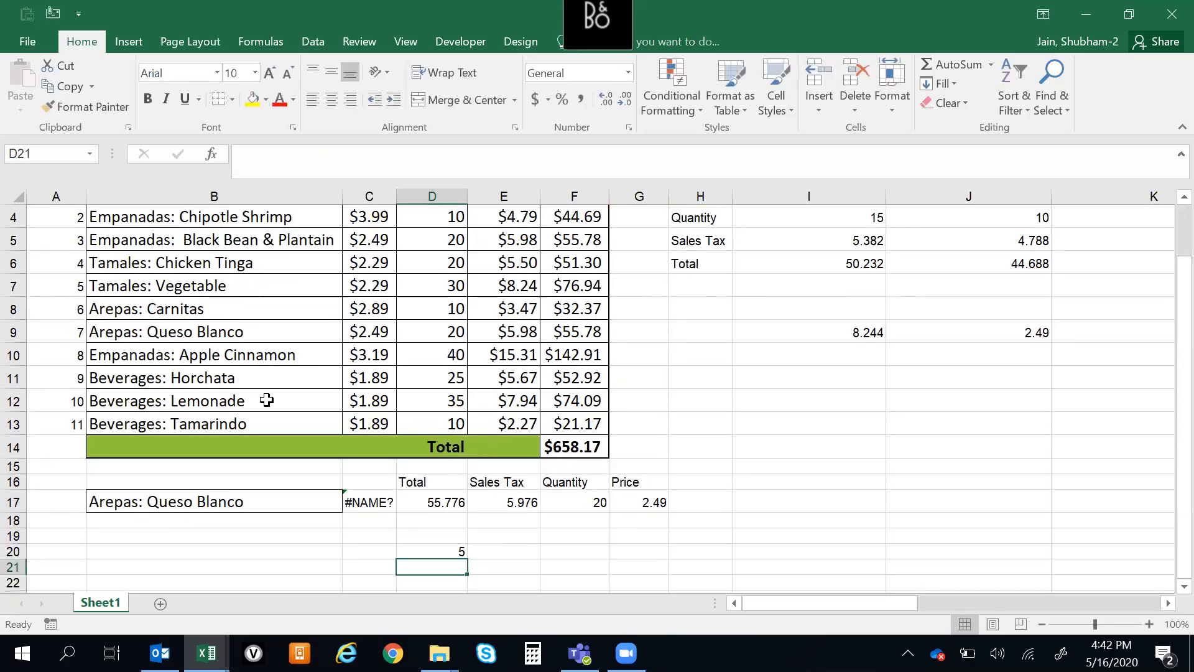
key(Up)
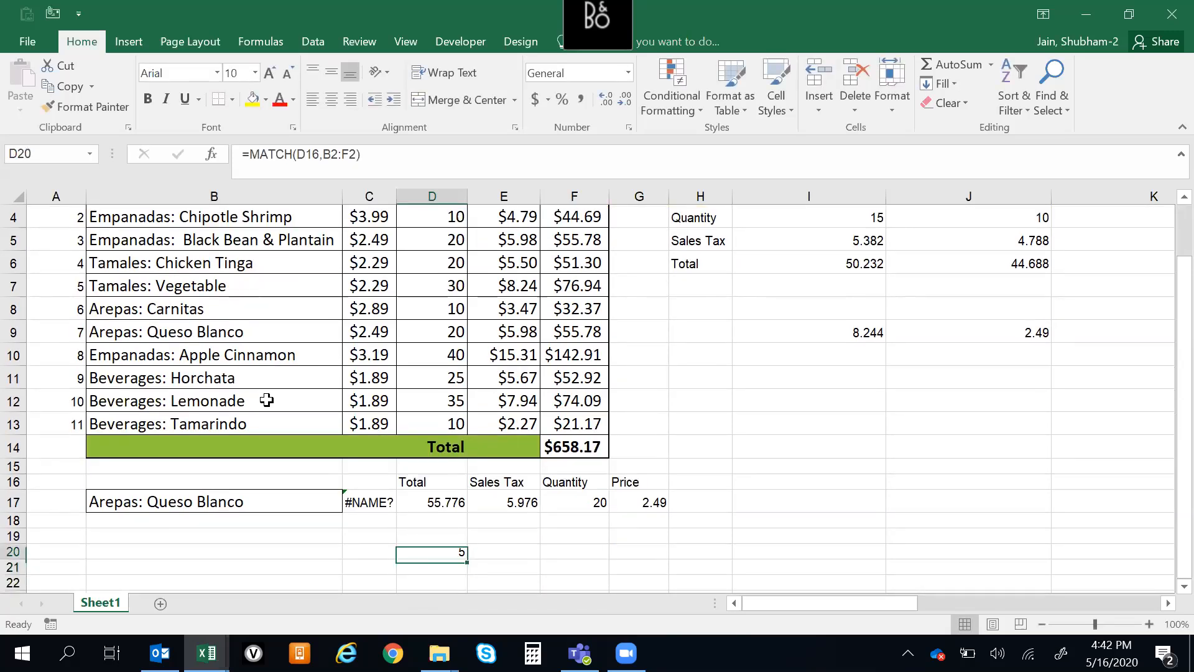
Cut MATCH(D16,B2:F2) out of the D20 formula, leaving only the equals sign in the cell
key(F2)
key(shift+Left)
key(shift+Left)
key(shift+Left)
key(shift+Left)
key(shift+Left)
key(shift+Left)
key(shift+Left)
key(shift+Left)
key(shift+Left)
key(shift+Left)
key(shift+Left)
key(shift+Left)
key(shift+Left)
key(shift+Left)
key(shift+Left)
key(shift+Left)
key(ctrl+c)
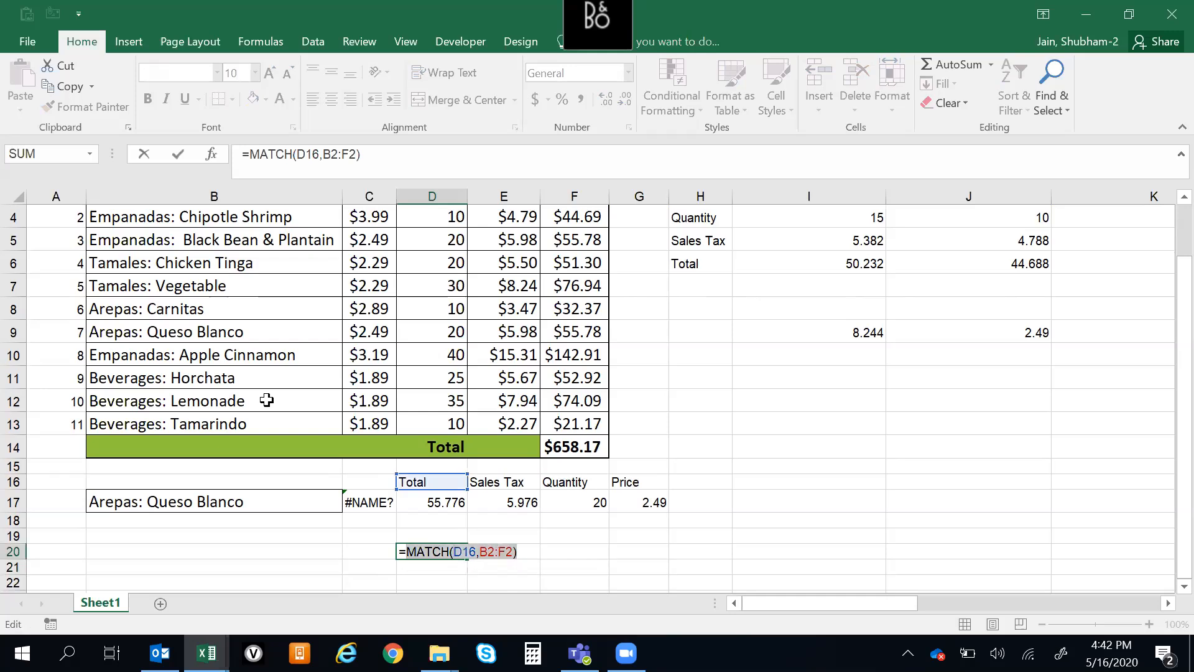
key(BackSpace)
key(Return)
Replace the nested MATCH in the D17 VLOOKUP with the fixed column number 5
key(Up)
key(Up)
key(Up)
key(Up)
key(F2)
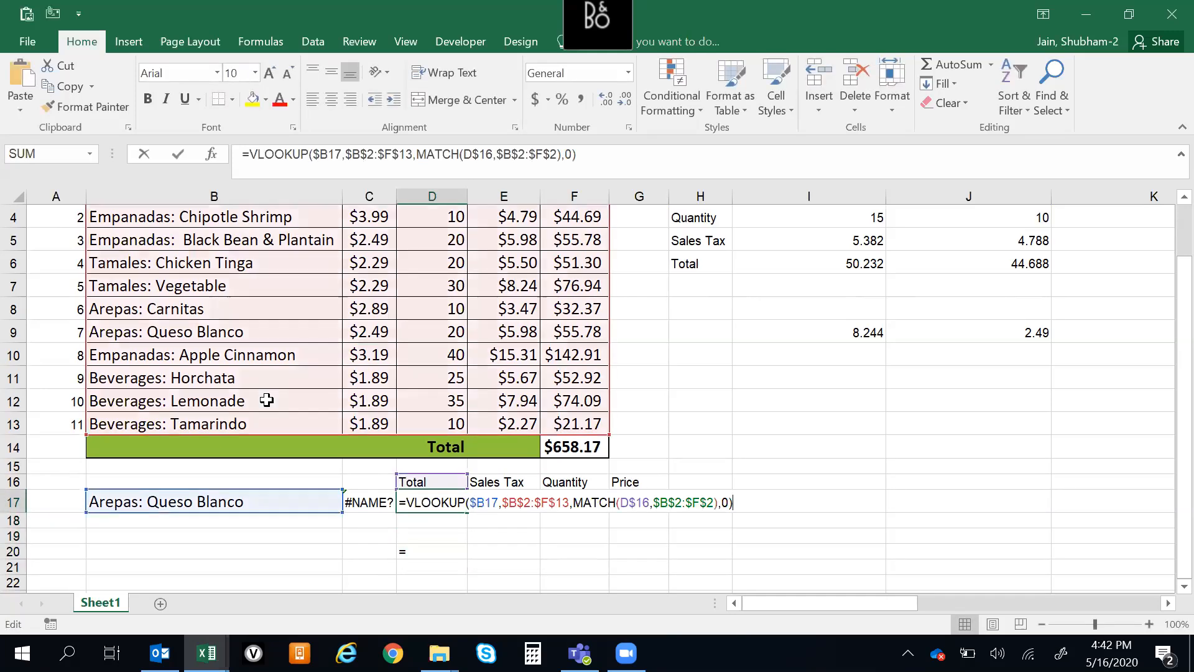
key(Left)
key(Left)
key(Left)
key(Left)
key(shift+Left)
key(shift+Left)
key(shift+Left)
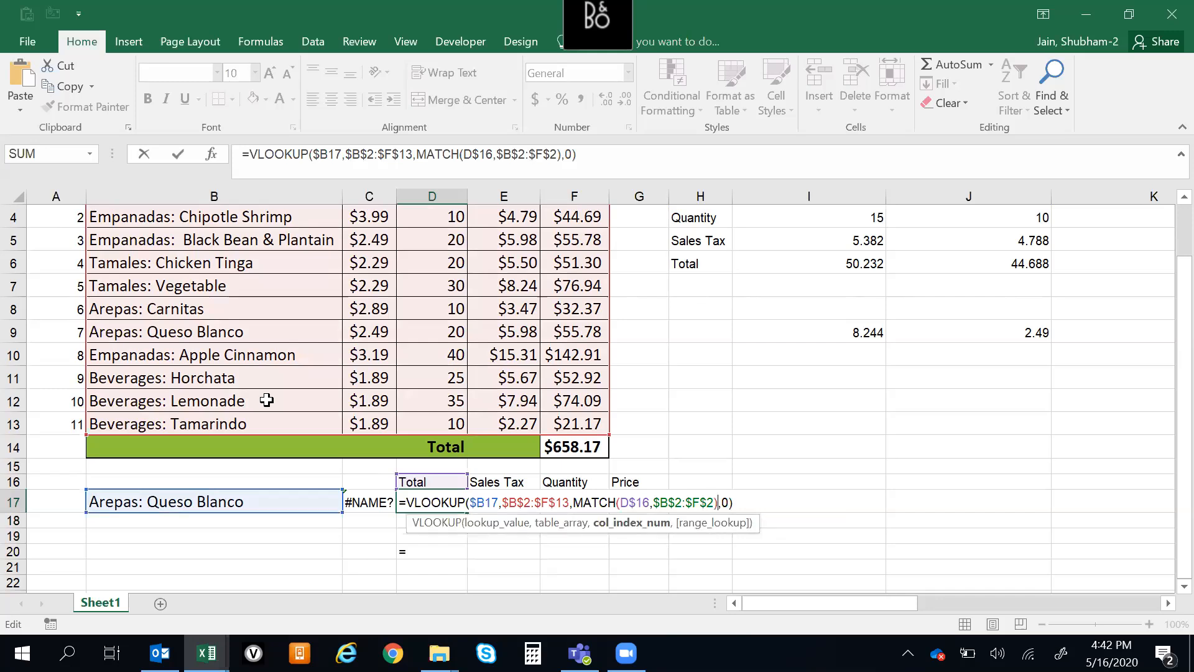
key(shift+Left)
key(shift+Left)
key(shift+Left)
key(shift+Left)
key(shift+Left)
key(shift+Left)
key(shift+Left)
key(shift+Left)
key(shift+Left)
key(shift+Left)
key(shift+Left)
key(shift+Left)
key(shift+Left)
key(shift+Left)
key(shift+Left)
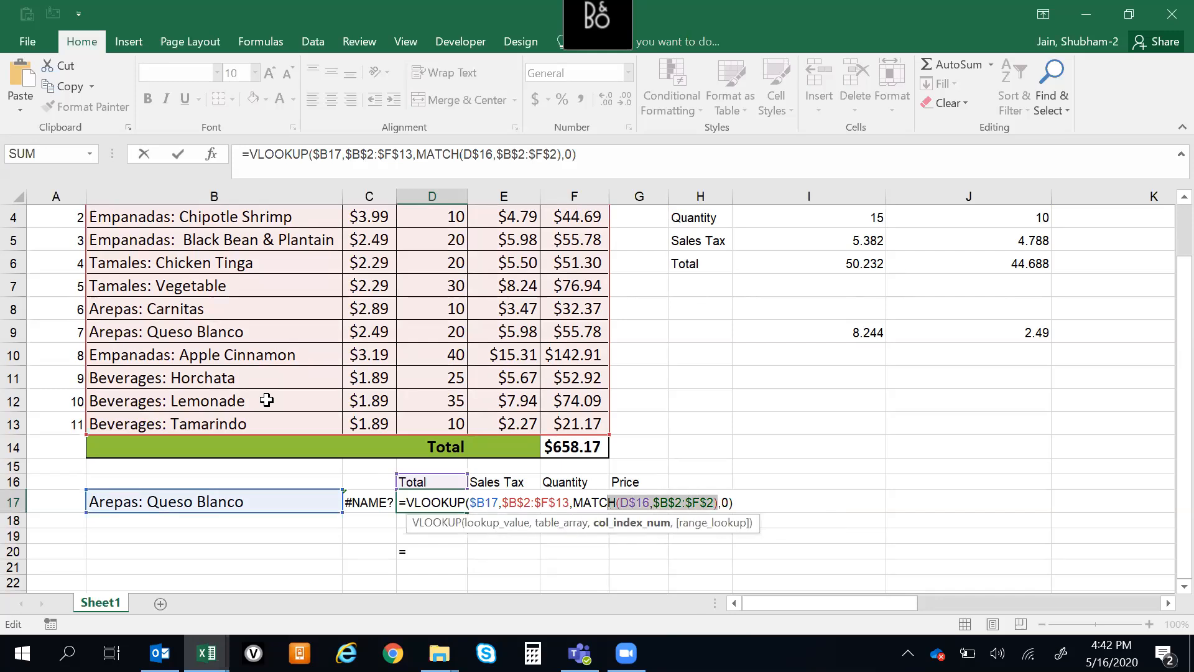
key(Delete)
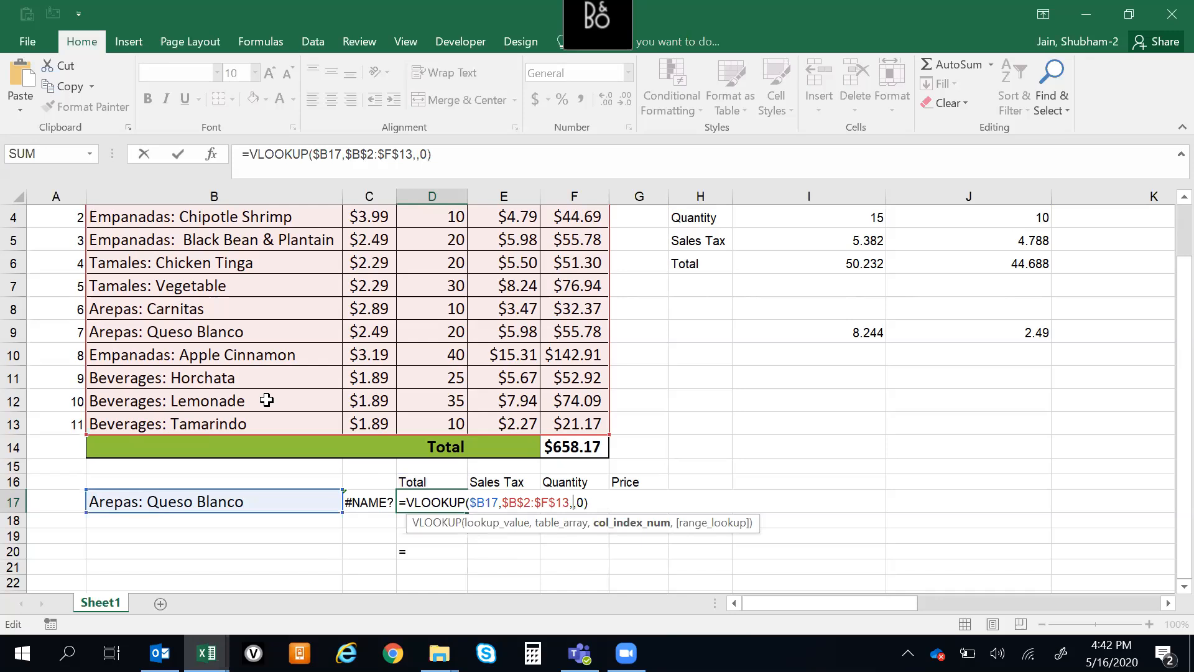
text(5)
key(Return)
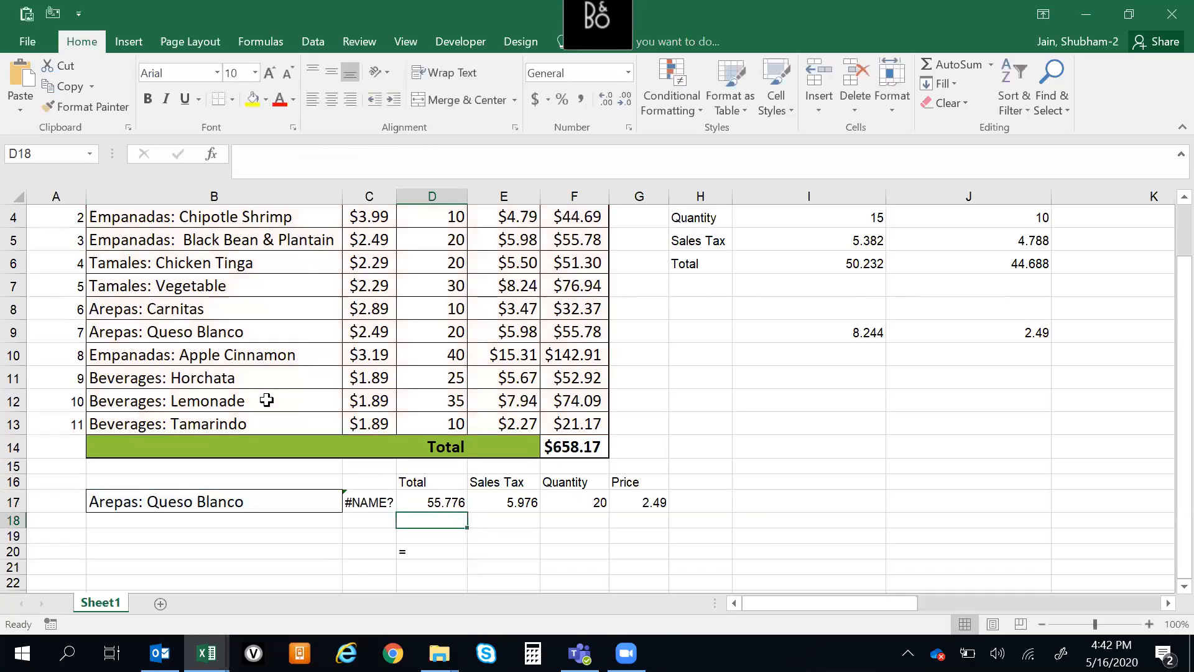
Replace the column number in the D17 VLOOKUP with the cut MATCH(D16,B2:F2)
key(Up)
key(F2)
key(Left)
key(Left)
key(Left)
key(BackSpace)
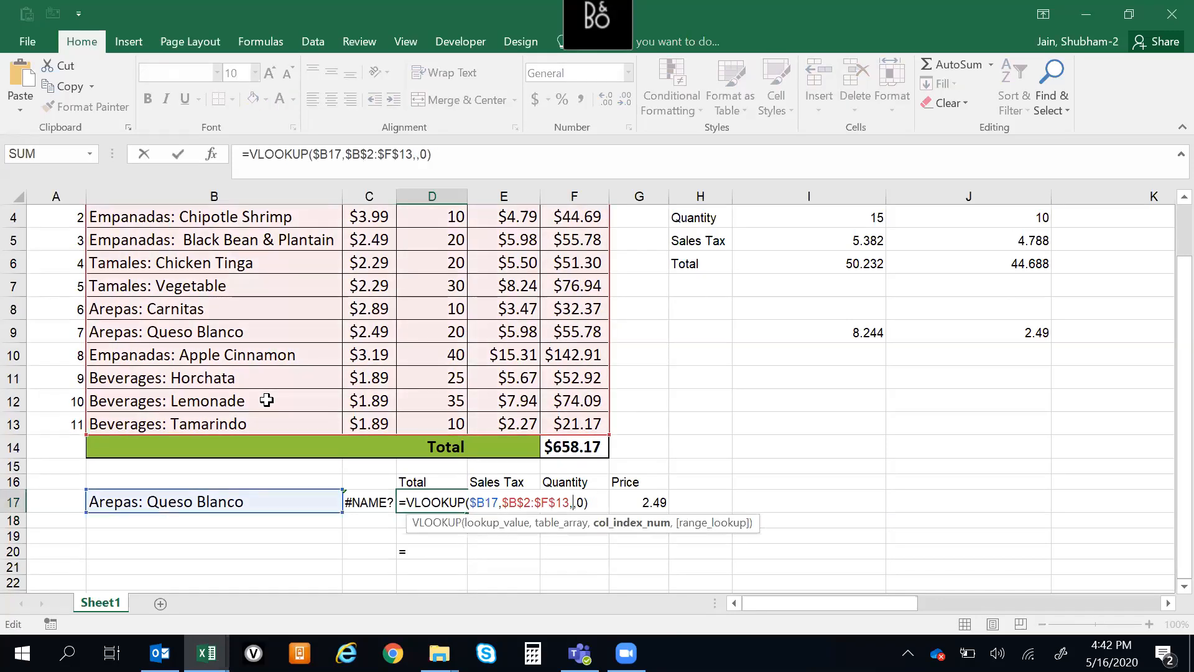
key(ctrl+v)
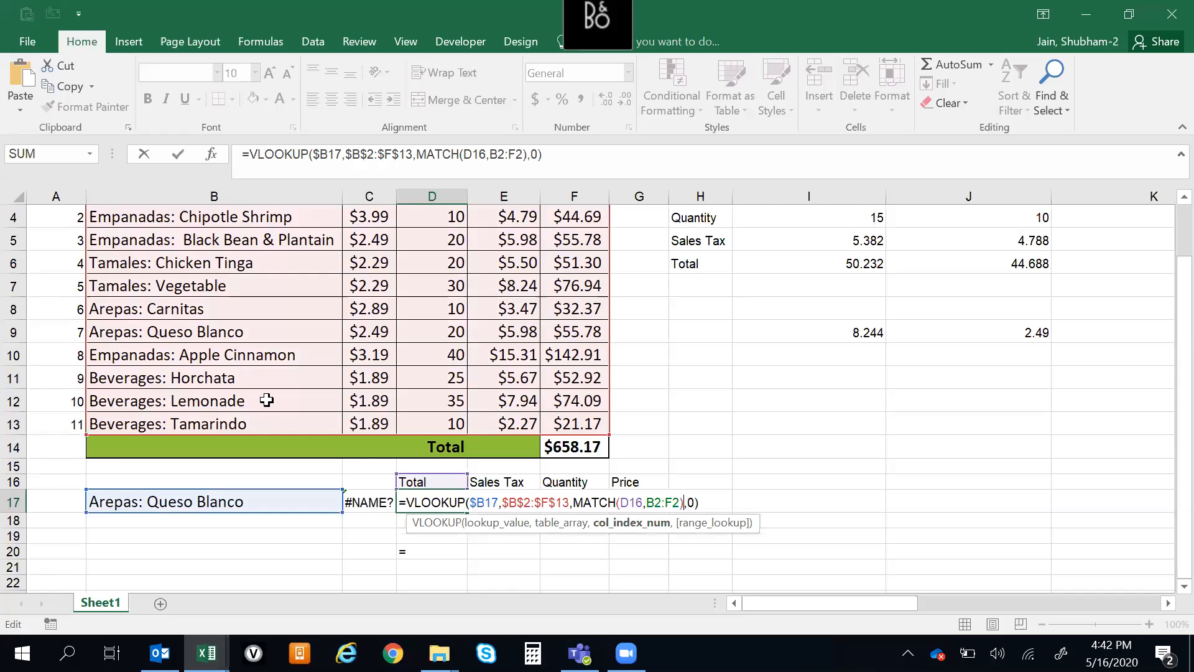
Make the MATCH lookup array in the D17 formula fully absolute, as $B$2:$F$2
key(shift+Left)
key(shift+Left)
key(shift+Left)
key(shift+Left)
key(shift+Left)
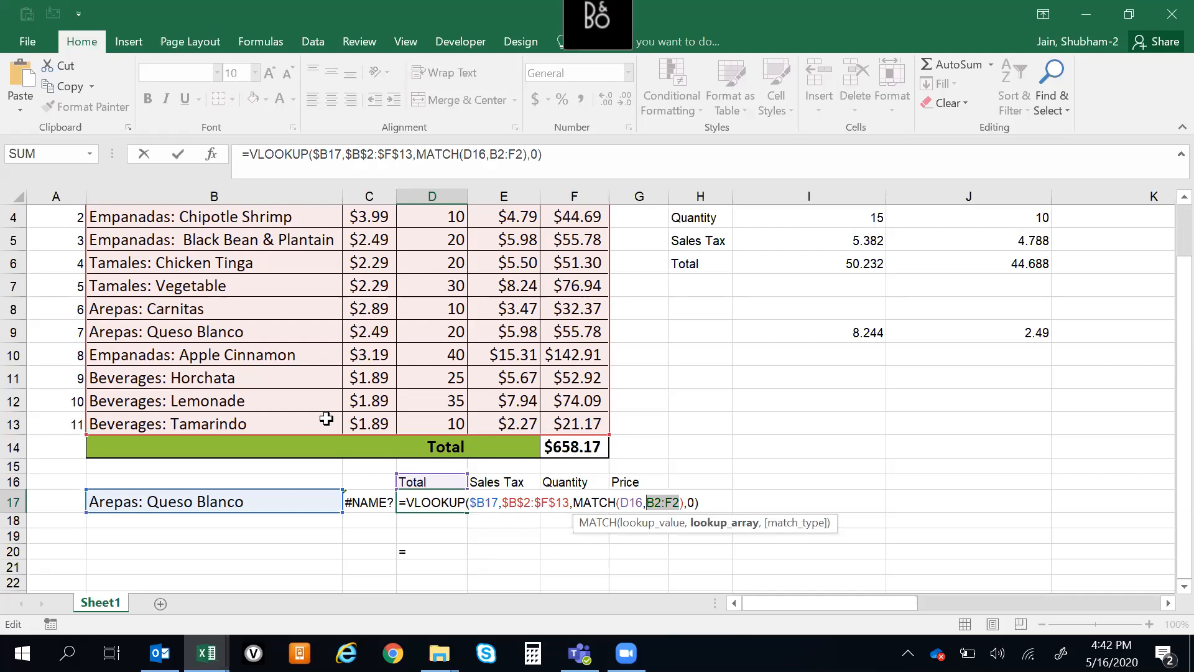
key(F4)
Lock only the row of the nested MATCH lookup value, as D$16, and enter the D17 formula
key(Left)
key(Left)
key(Left)
key(Left)
key(Left)
key(shift+Left)
key(shift+Left)
key(shift+Left)
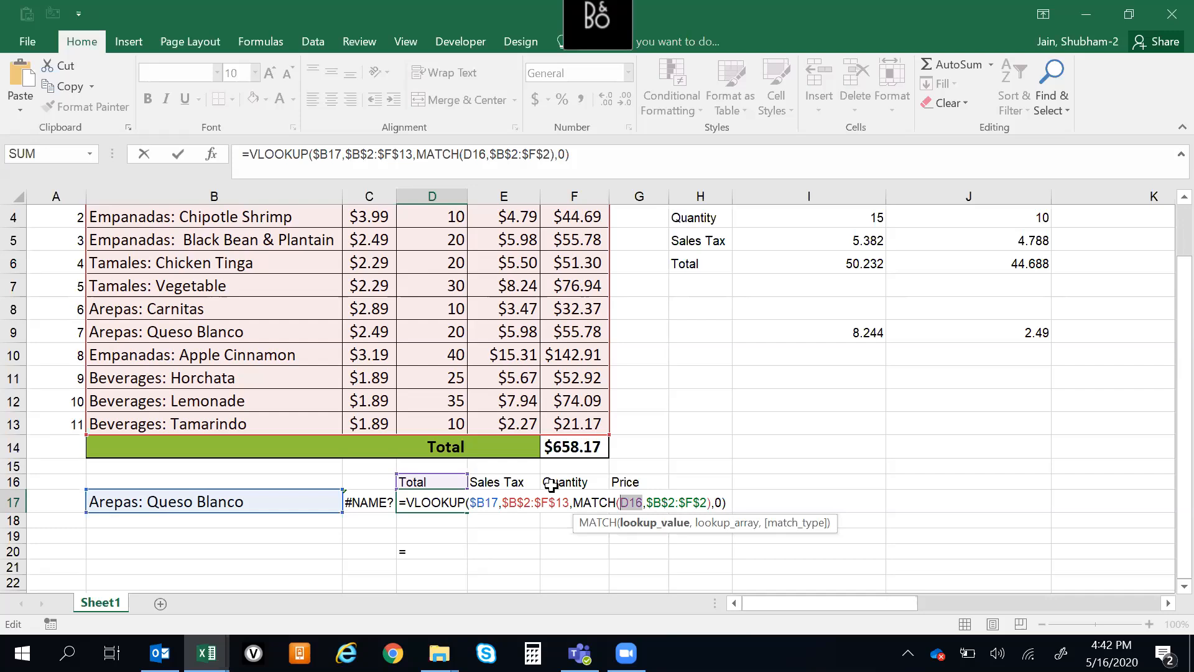
key(F4)
key(F4)
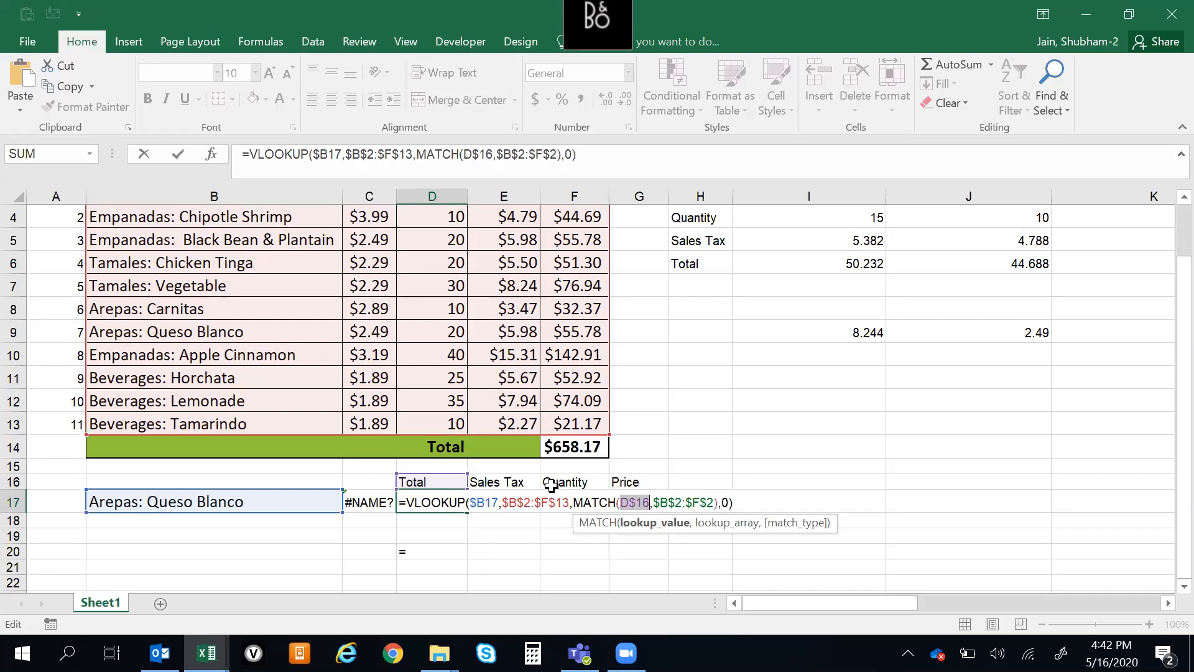
key(Return)
key(Up)
key(Up)
key(Down)
key(Down)
key(Up)
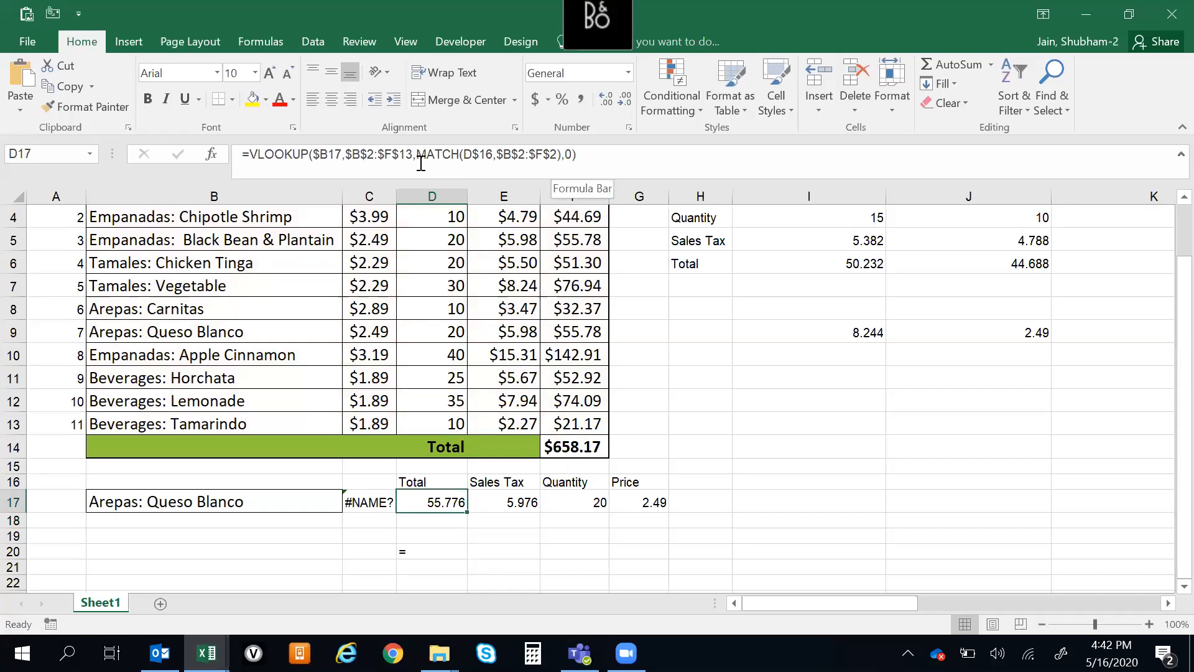
Clear the leftover equals sign from D20
click(452, 553)
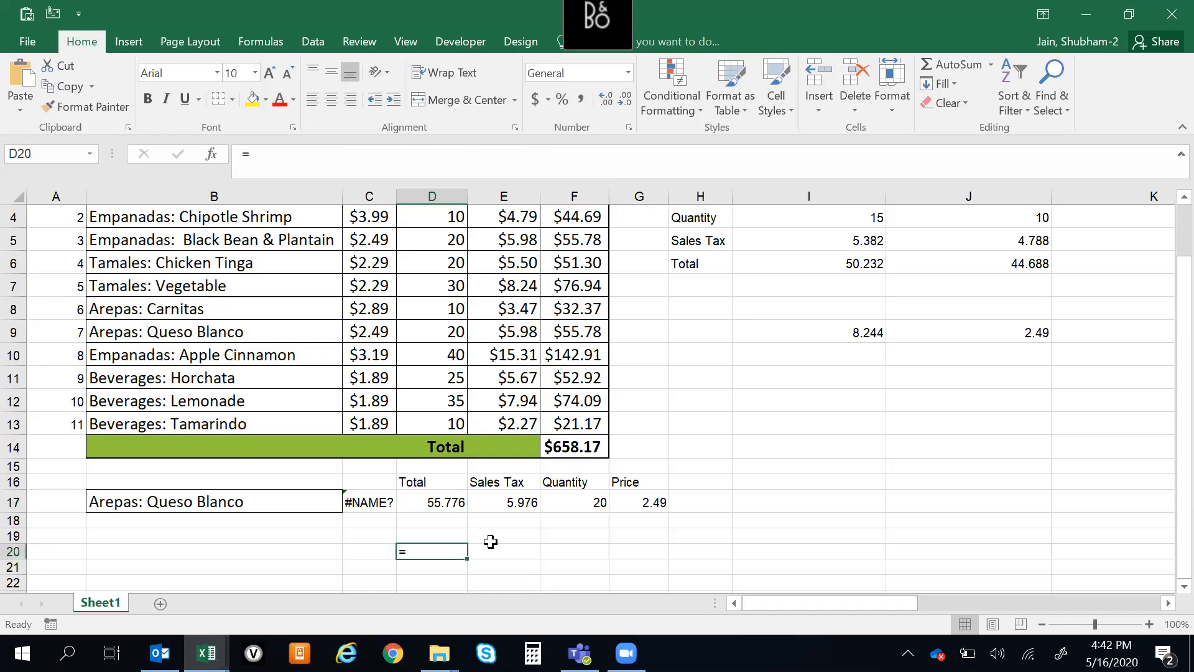
key(Escape)
click(520, 547)
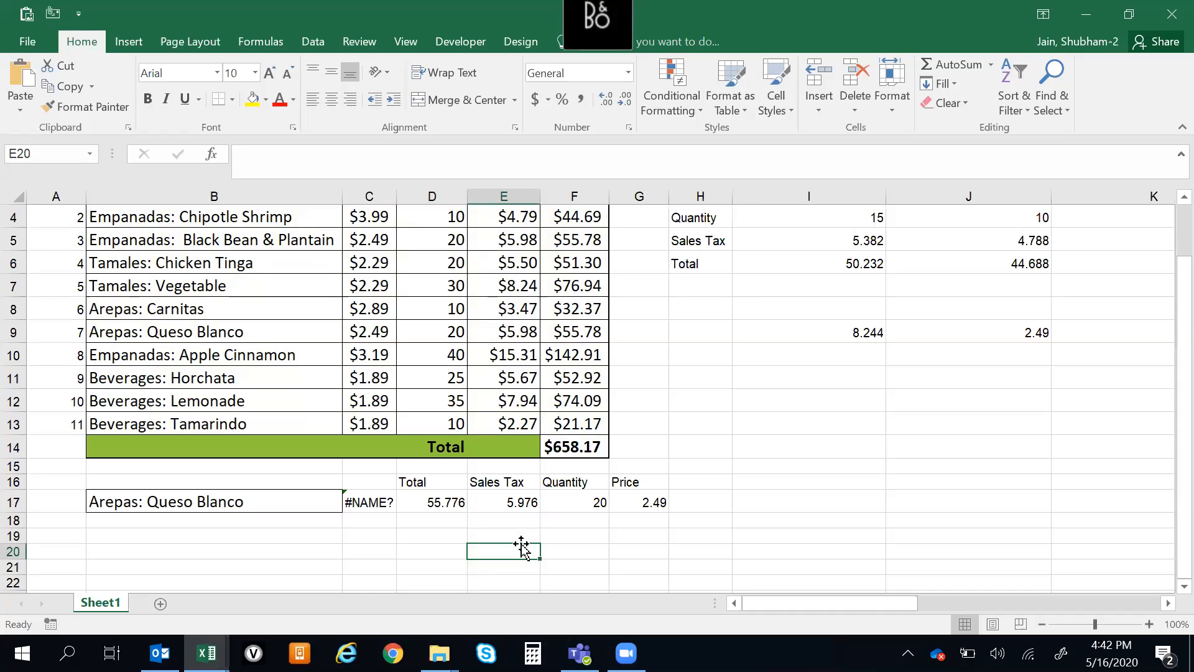
click(518, 482)
key(ctrl+Up)
key(ctrl+Up)
key(ctrl+Down)
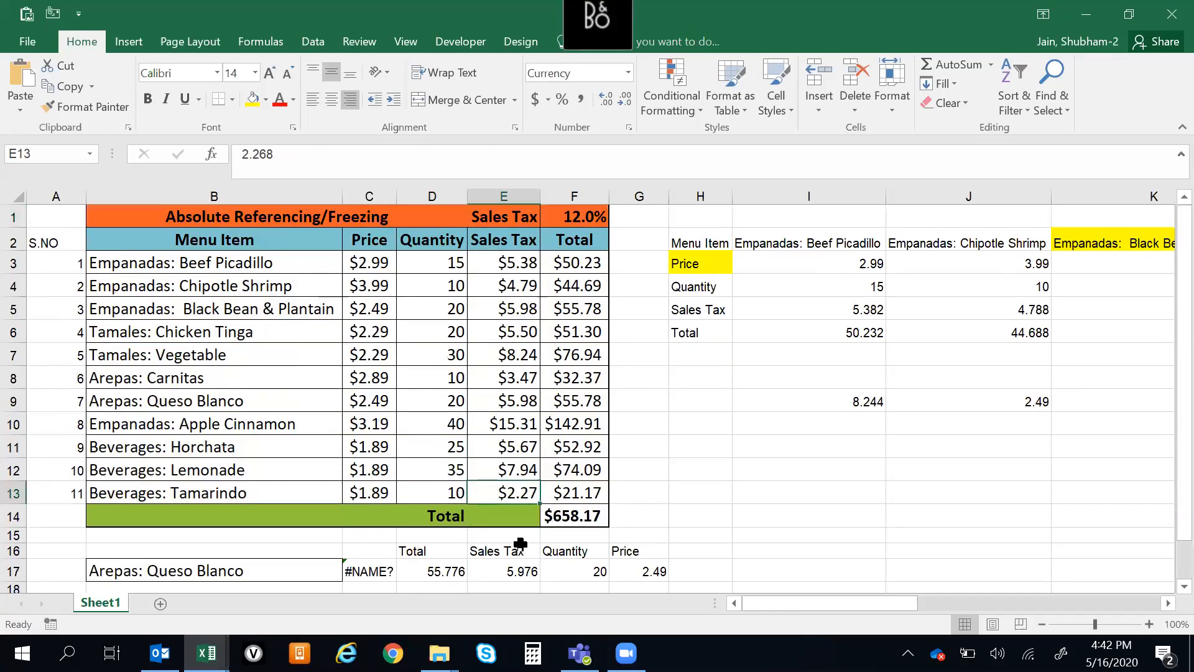
click(520, 543)
key(ctrl+Up)
key(ctrl+Up)
key(Down)
key(ctrl+Down)
key(ctrl+Down)
key(Down)
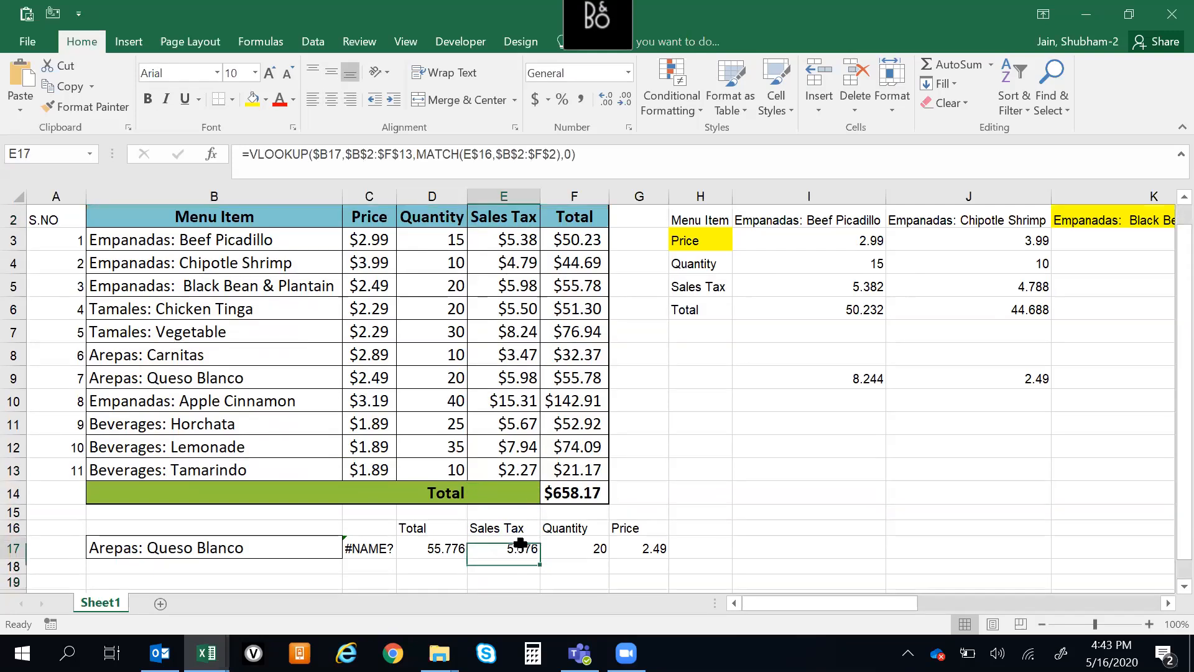
key(ctrl+Up)
key(ctrl+Up)
key(ctrl+Up)
key(ctrl+Down)
key(ctrl+Down)
key(ctrl+Down)
key(Down)
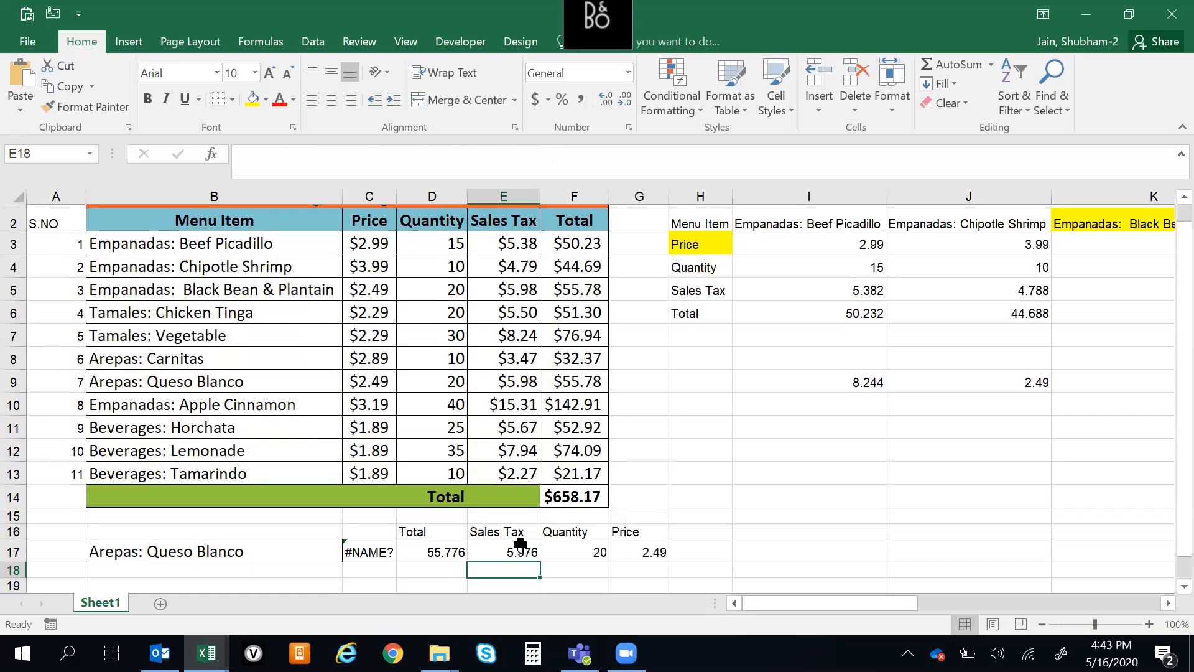
Examine the XLOOKUP formula in C17 against the menu table's header row and item rows
key(Up)
key(Up)
key(Left)
key(Down)
key(Left)
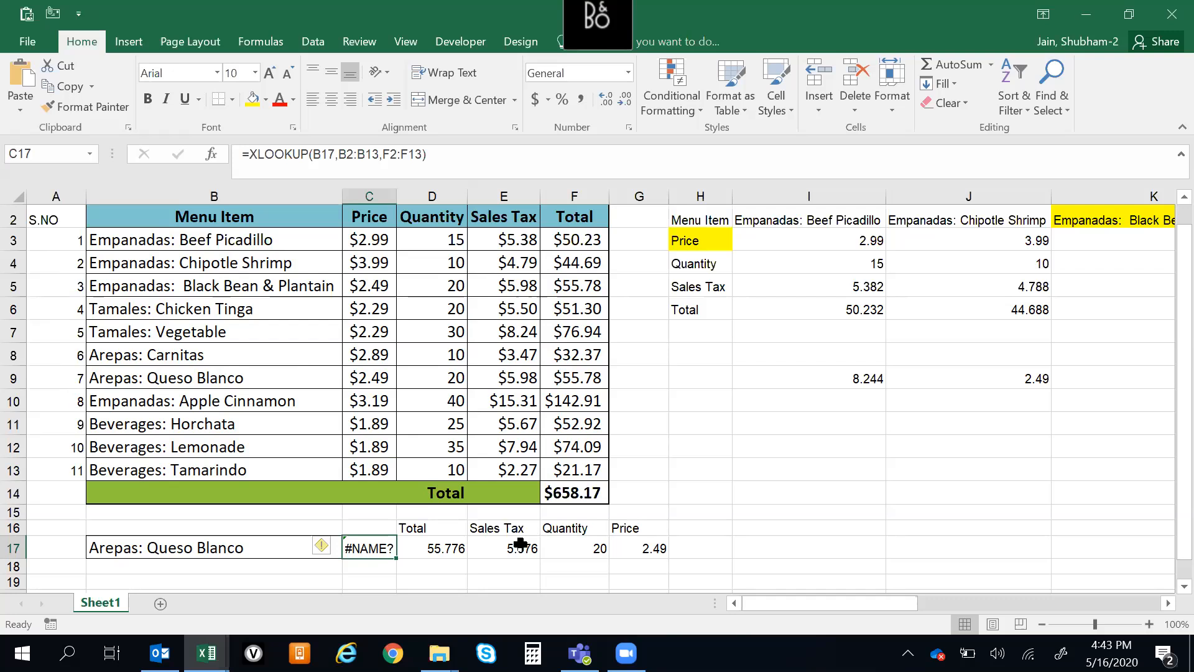
click(560, 216)
click(223, 218)
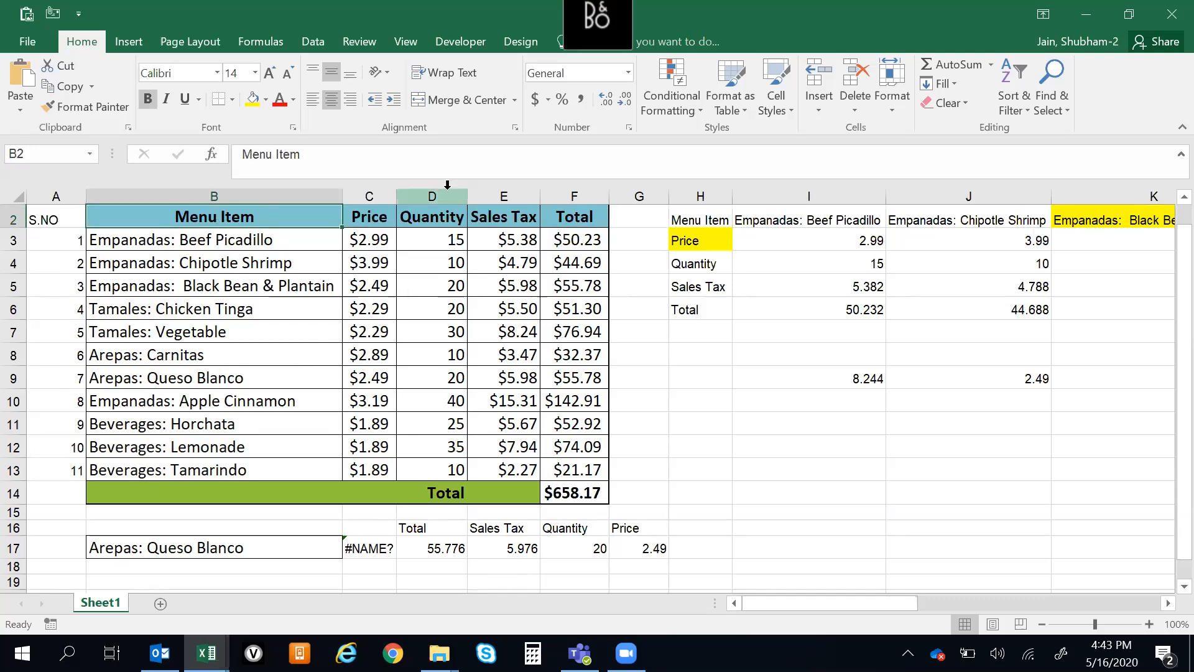
drag(435, 218, 374, 218)
ctrl+click(249, 225)
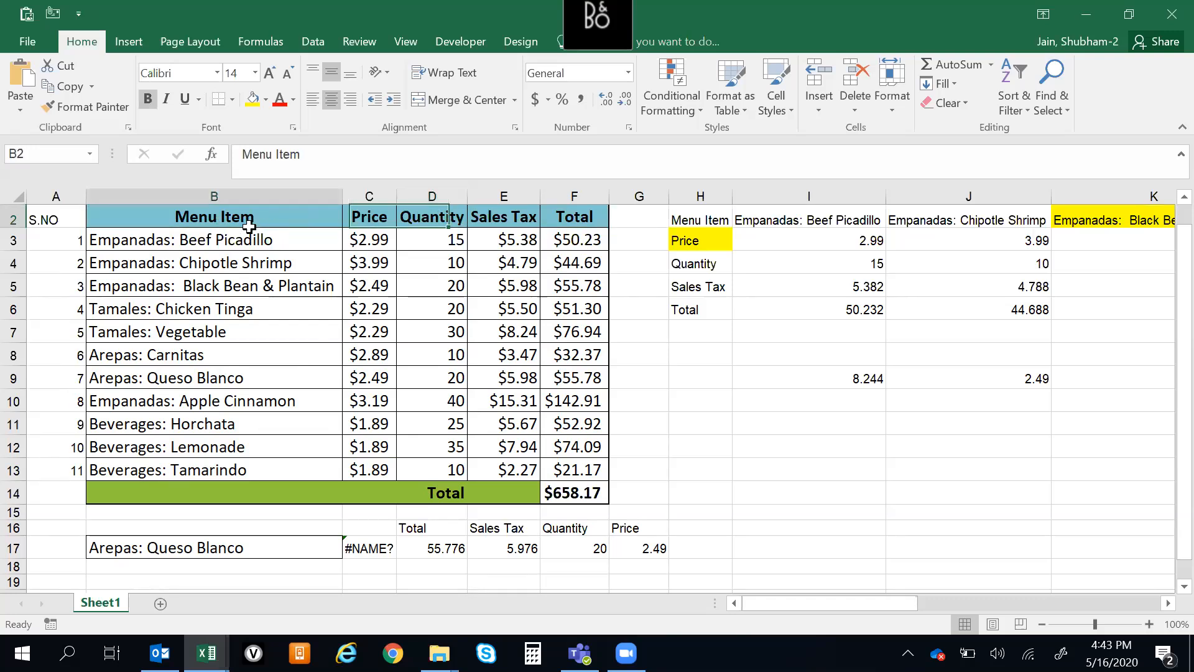
click(250, 280)
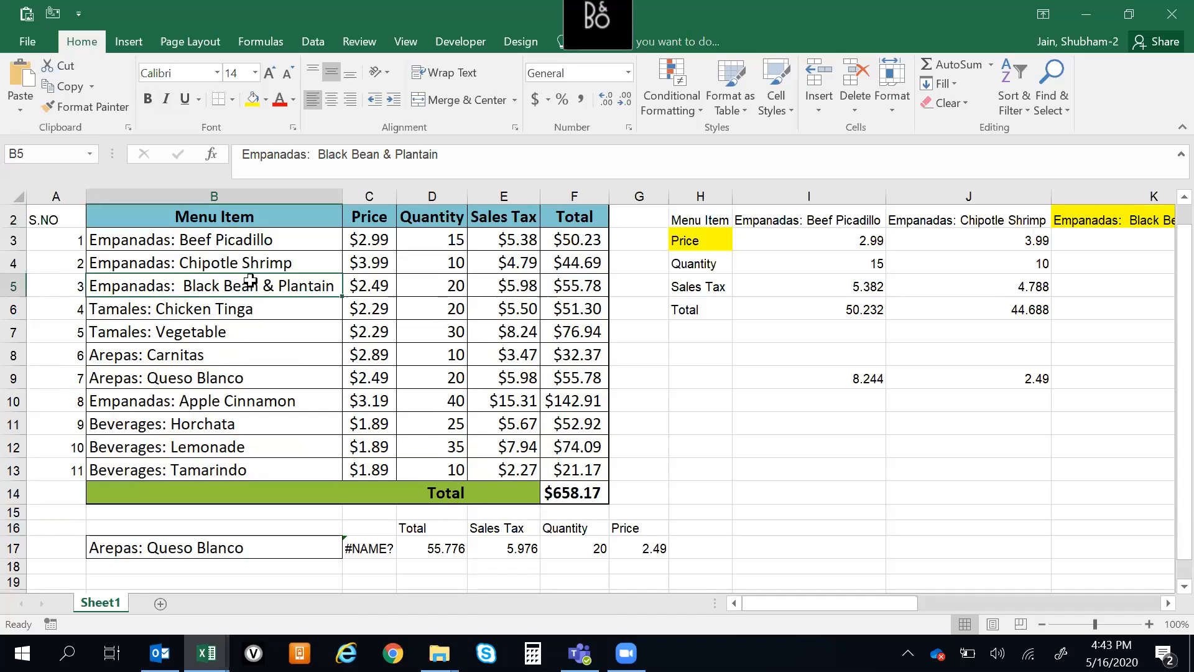
drag(203, 261, 251, 263)
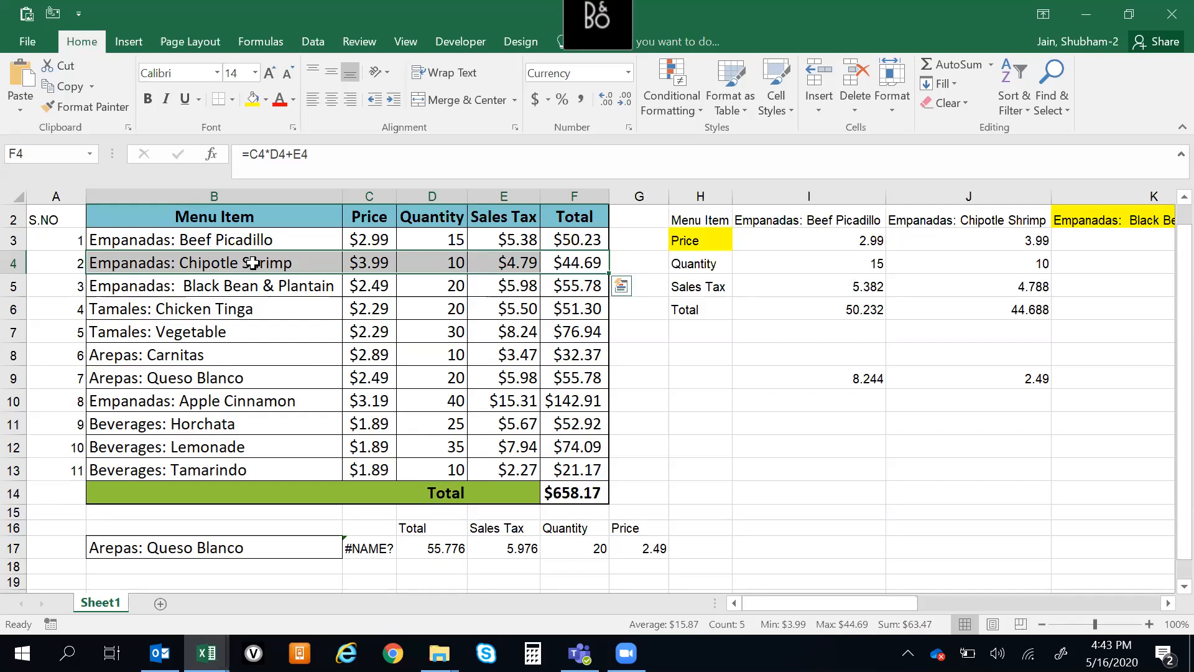
click(253, 353)
click(246, 330)
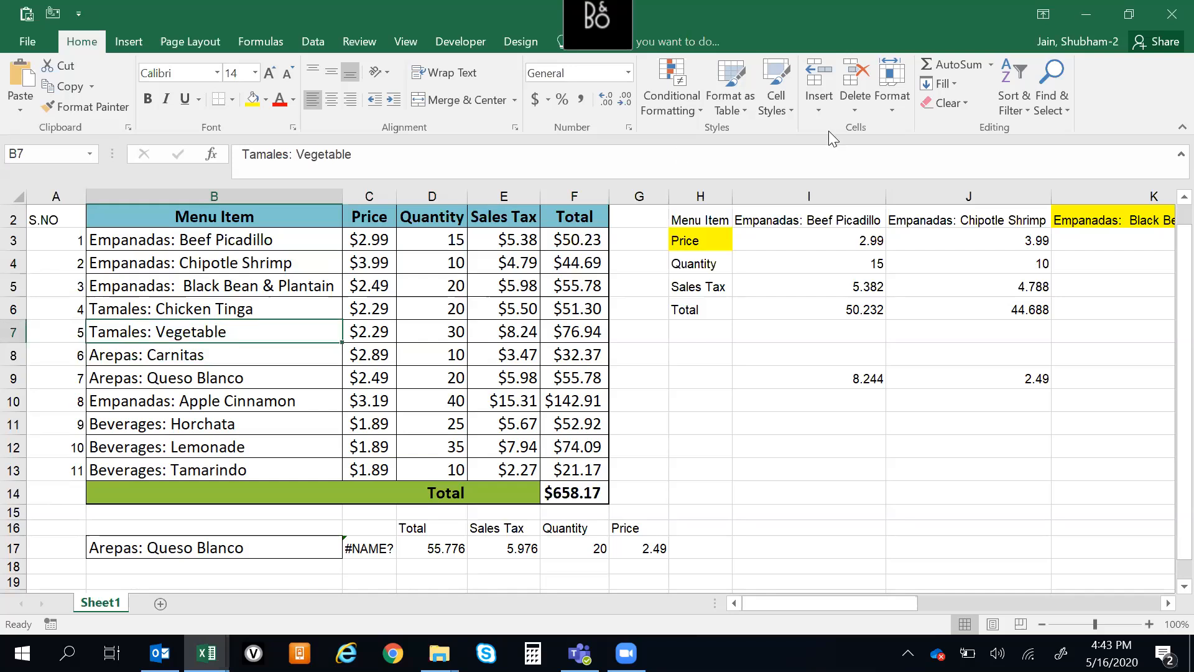
click(1090, 41)
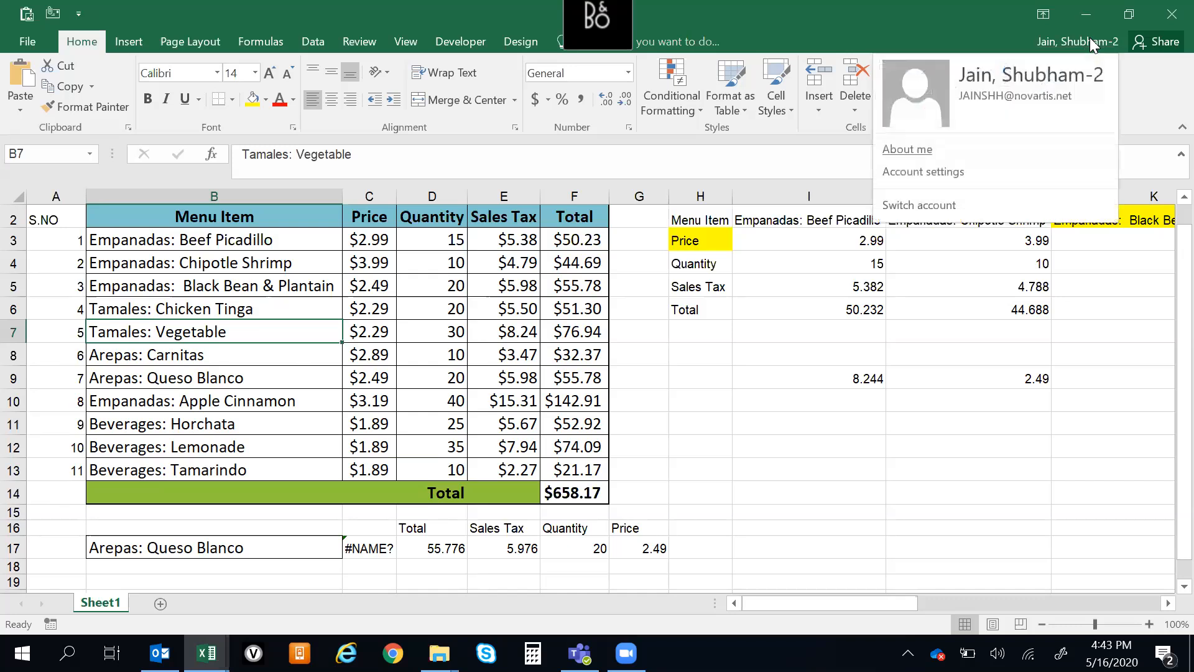
click(958, 392)
click(301, 551)
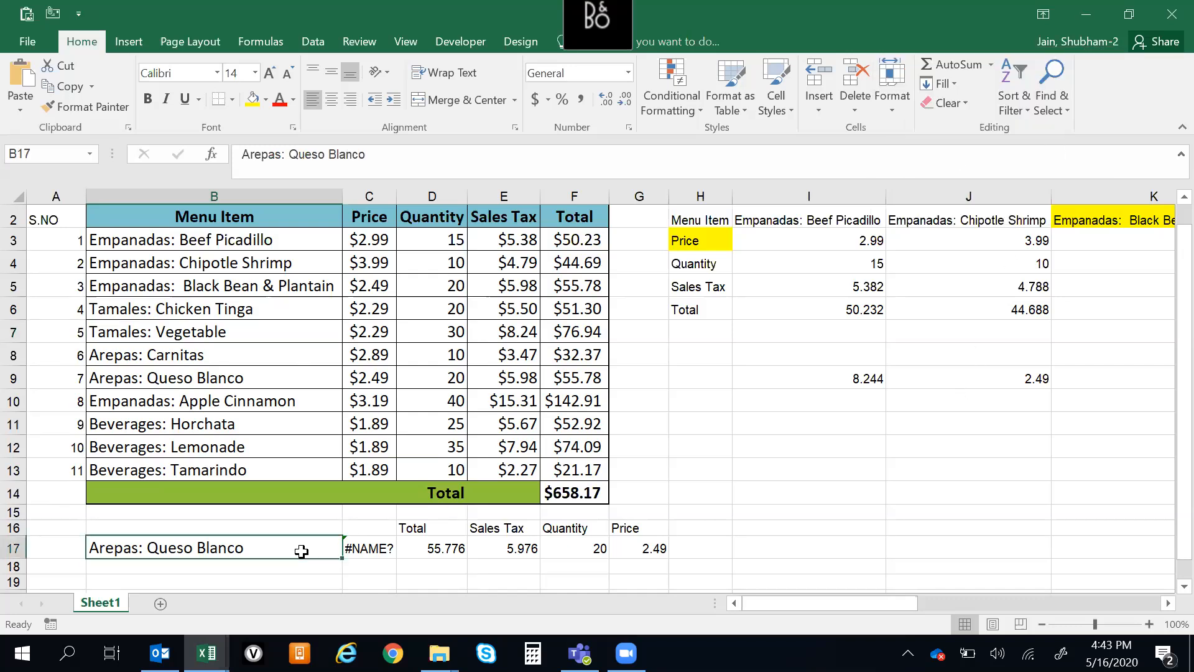
click(358, 549)
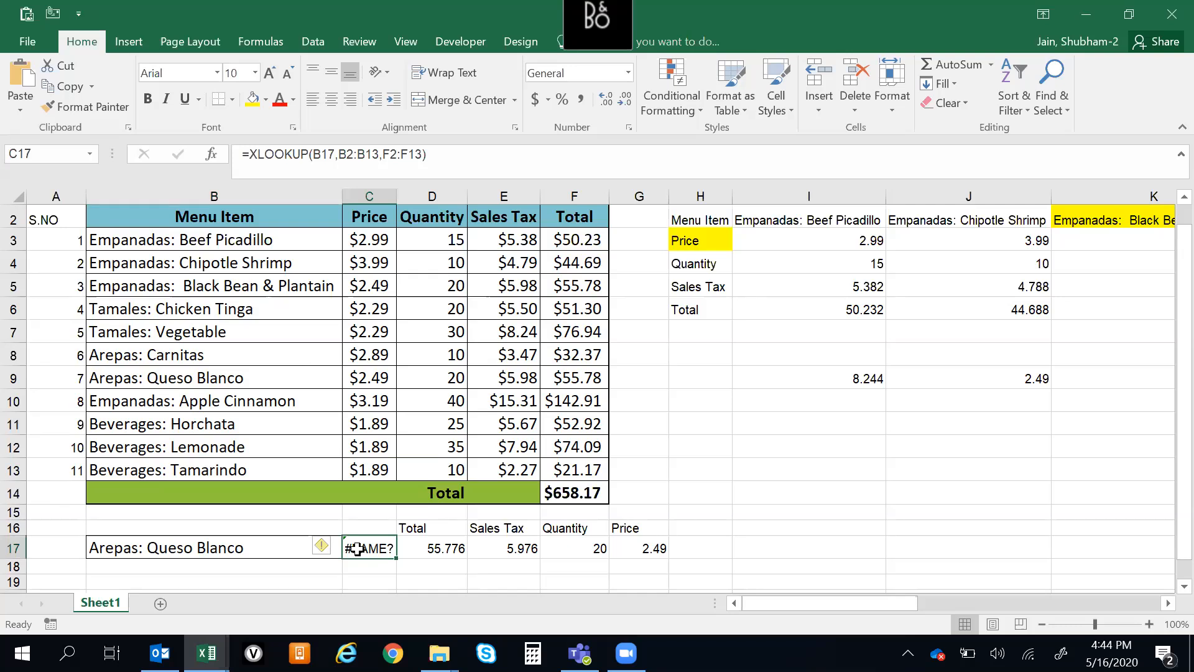
key(Right)
key(Left)
key(Left)
key(Down)
key(Down)
key(Down)
key(Down)
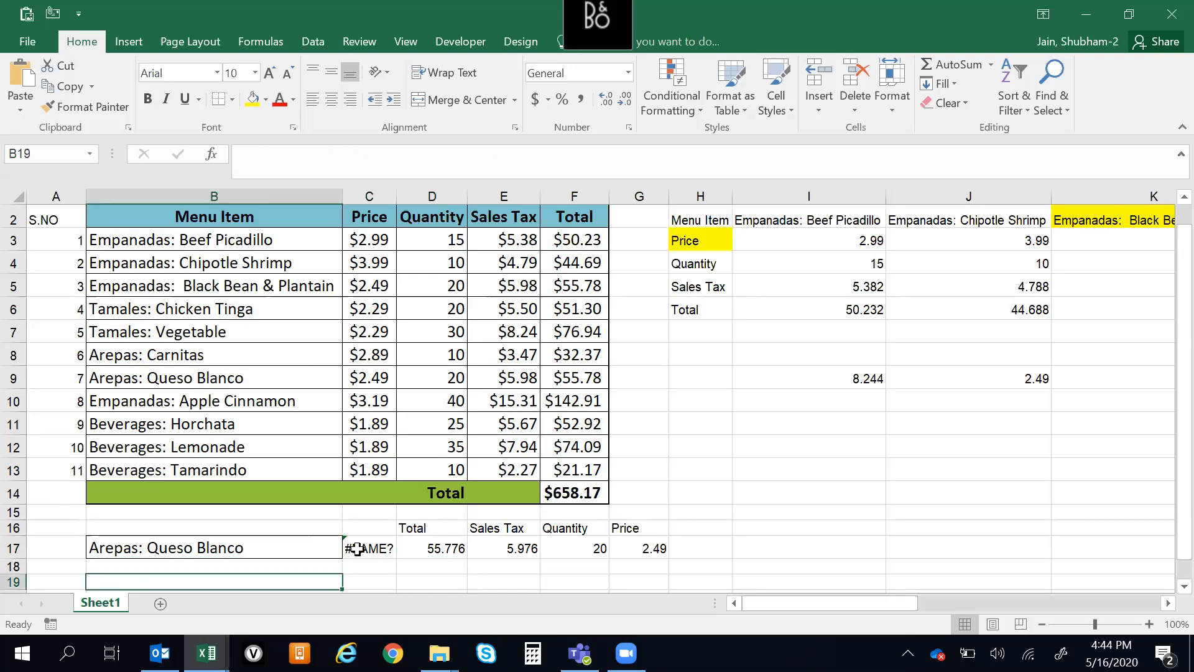
key(Up)
key(Up)
key(Up)
key(Up)
key(Right)
key(Right)
key(Down)
key(Up)
key(Left)
key(Down)
key(Up)
key(Up)
key(Down)
key(Down)
key(Up)
key(Up)
key(Down)
key(Down)
key(Up)
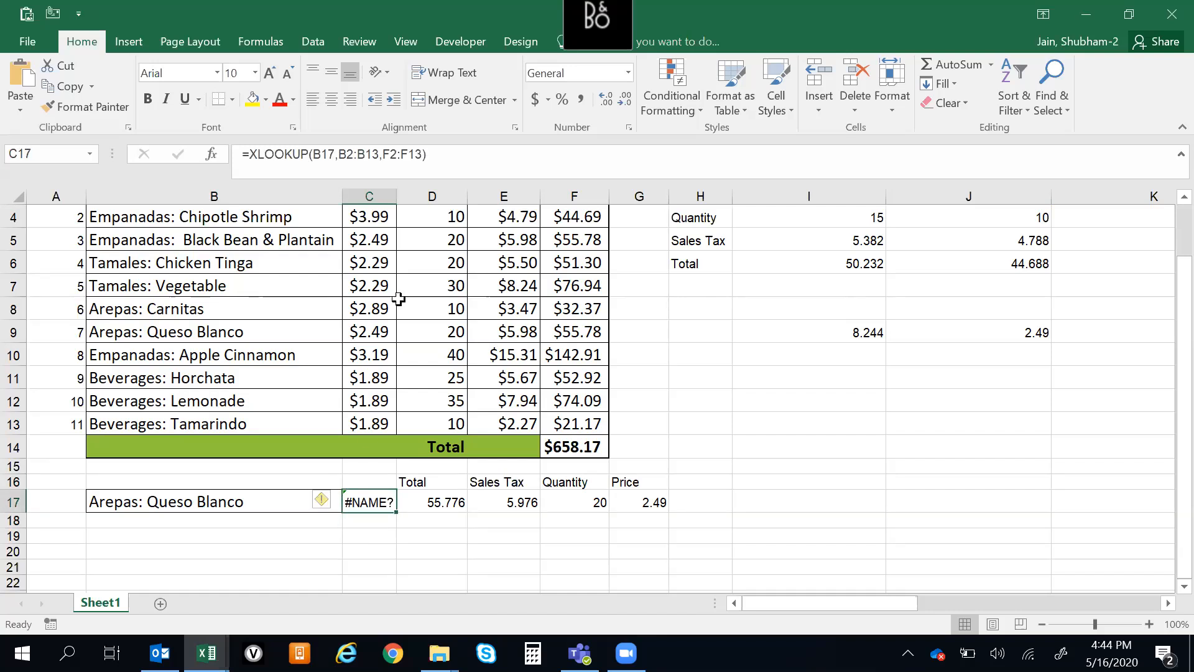
drag(435, 154, 245, 155)
click(435, 565)
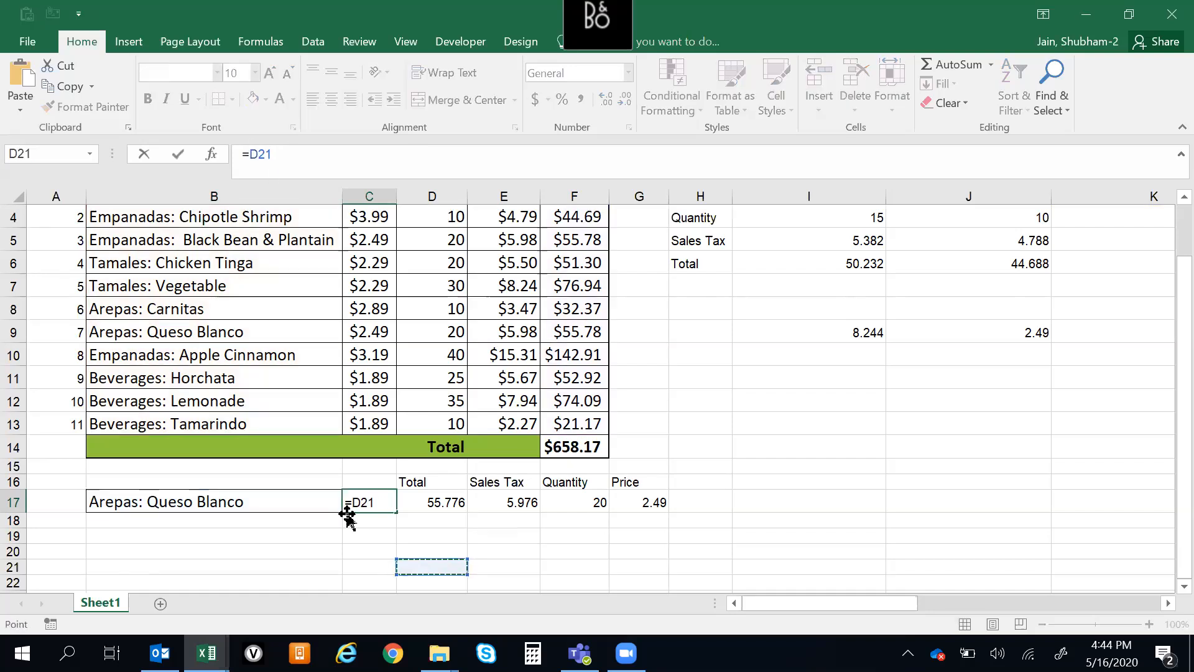
key(Escape)
Try to start an XLOOKUP formula in C18 by completing =xlo
click(377, 523)
text(=xlo)
key(Tab)
click(379, 529)
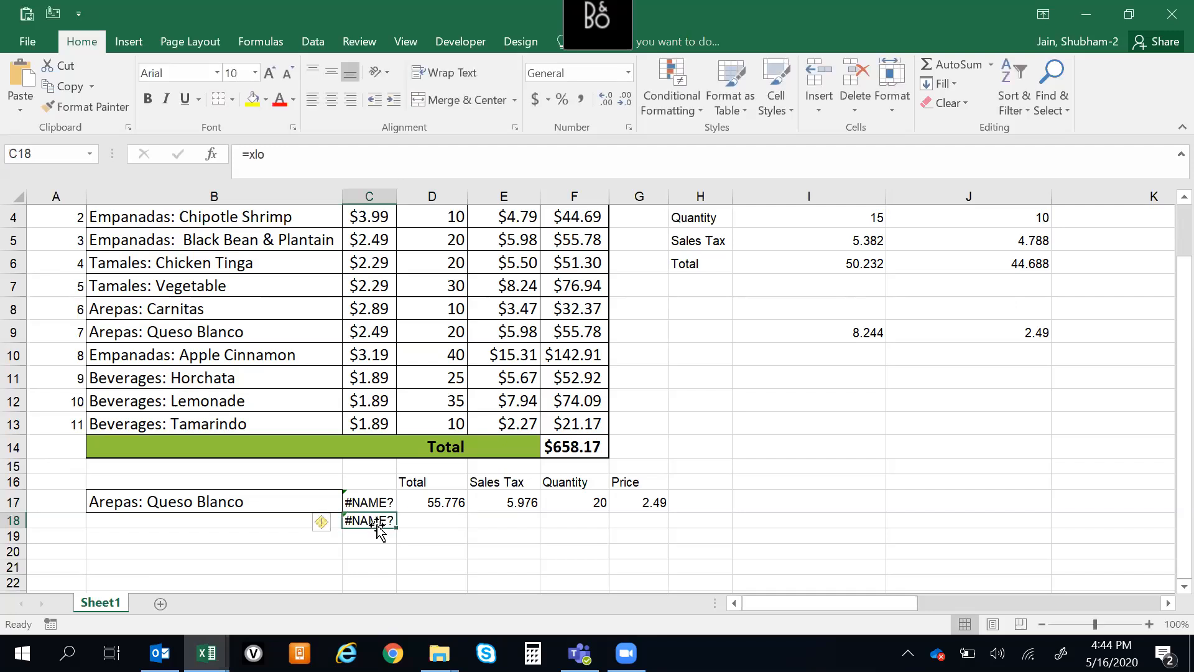
Enter =XLOOKUP(B2:B13,E2:E13) in C18, using the Menu Item and Sales Tax columns as its ranges
text(=xlookup()
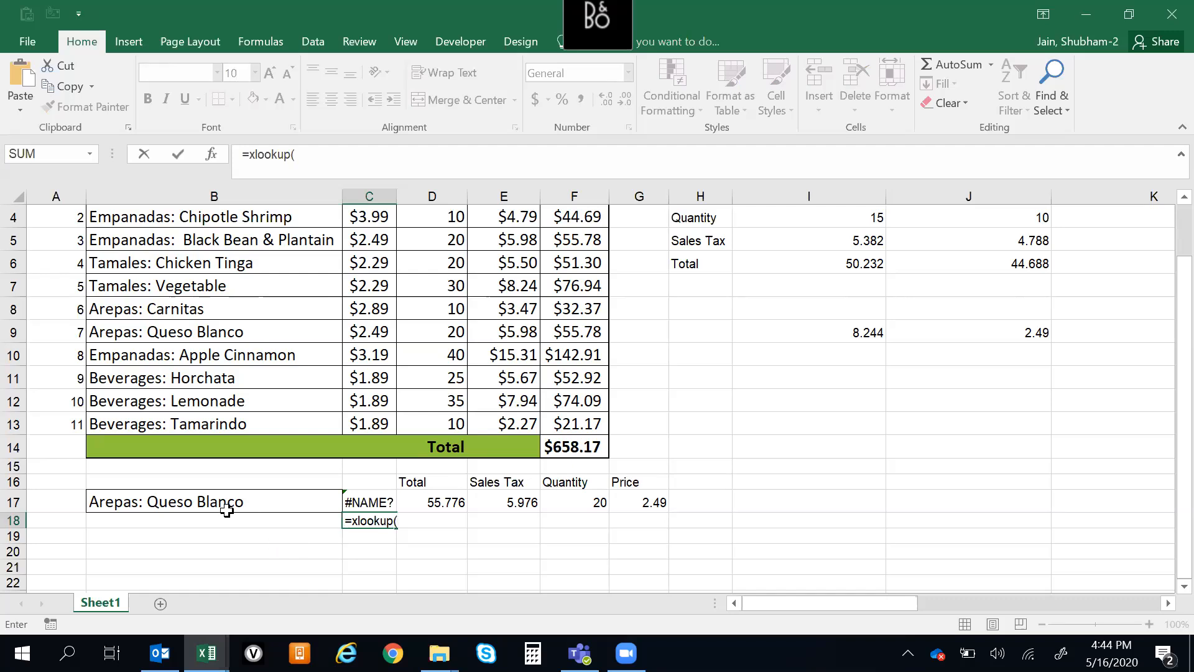
click(165, 495)
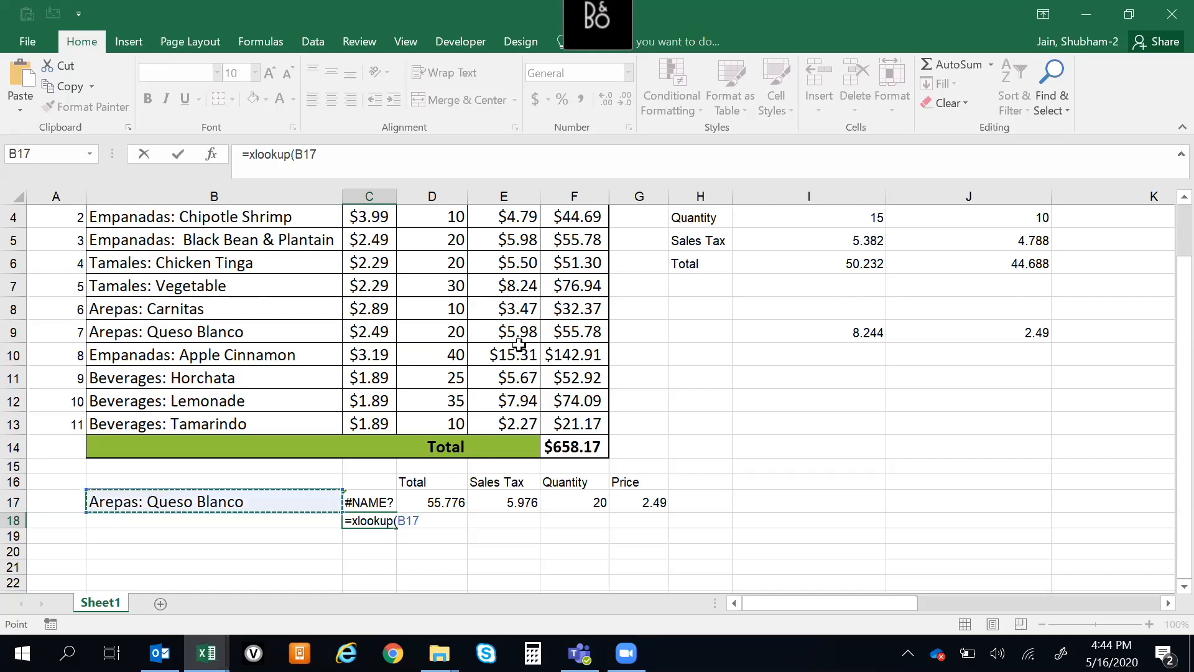
drag(1180, 403, 1180, 358)
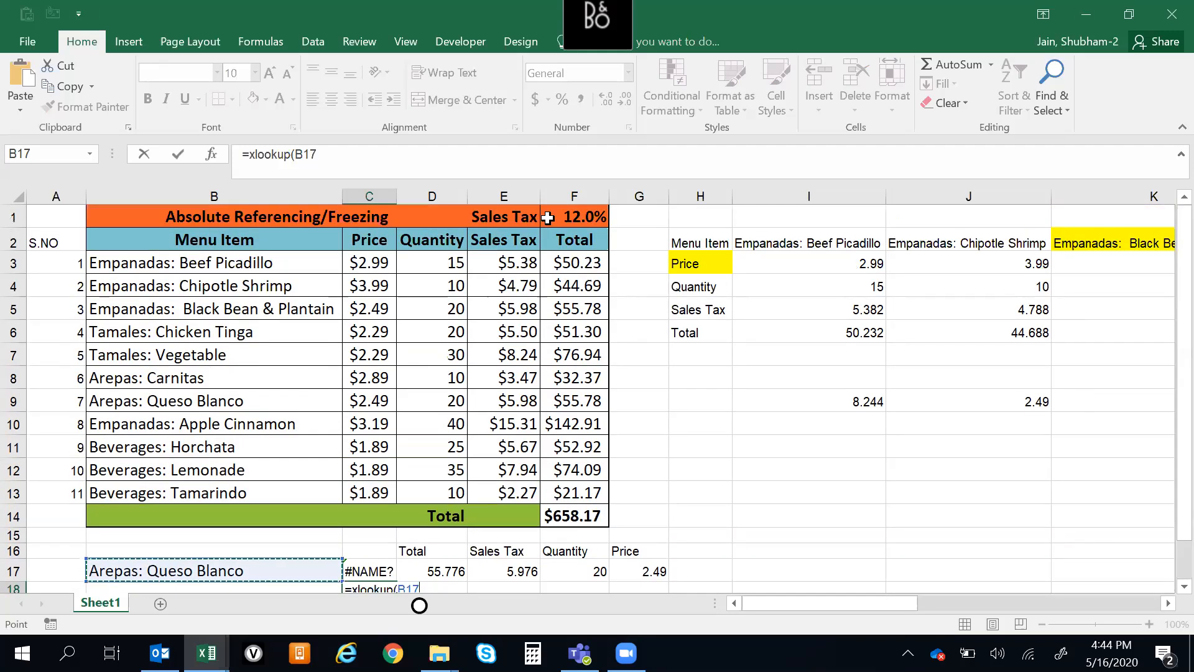
drag(208, 240, 208, 485)
text(,)
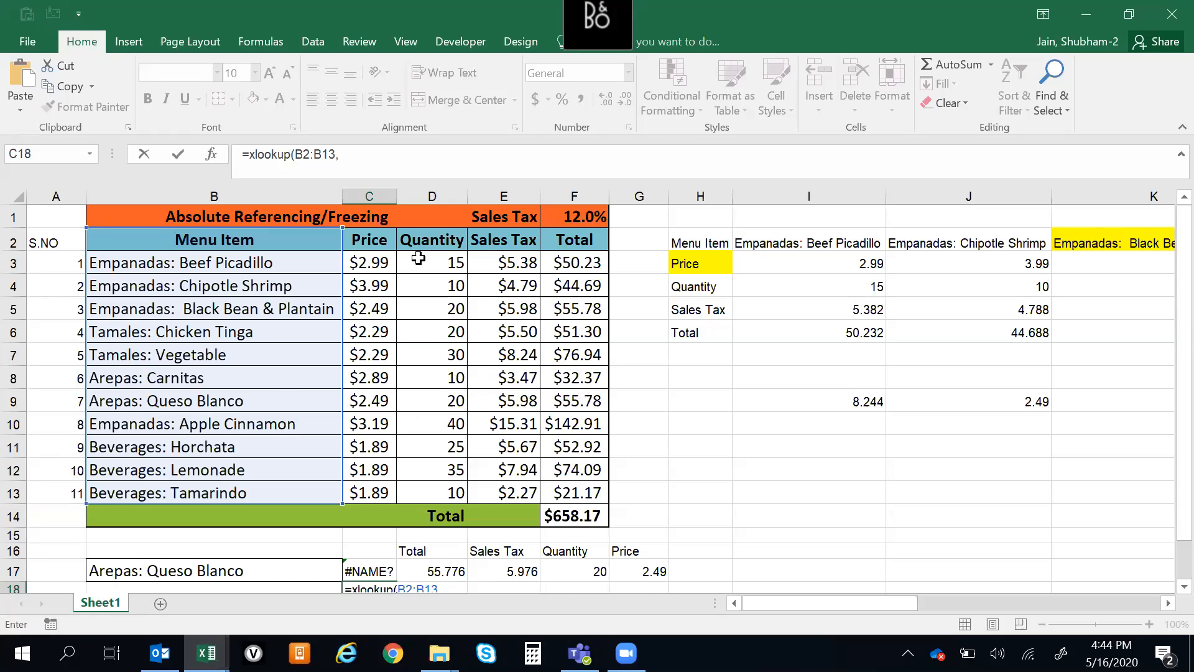
drag(430, 238, 443, 484)
drag(500, 241, 507, 492)
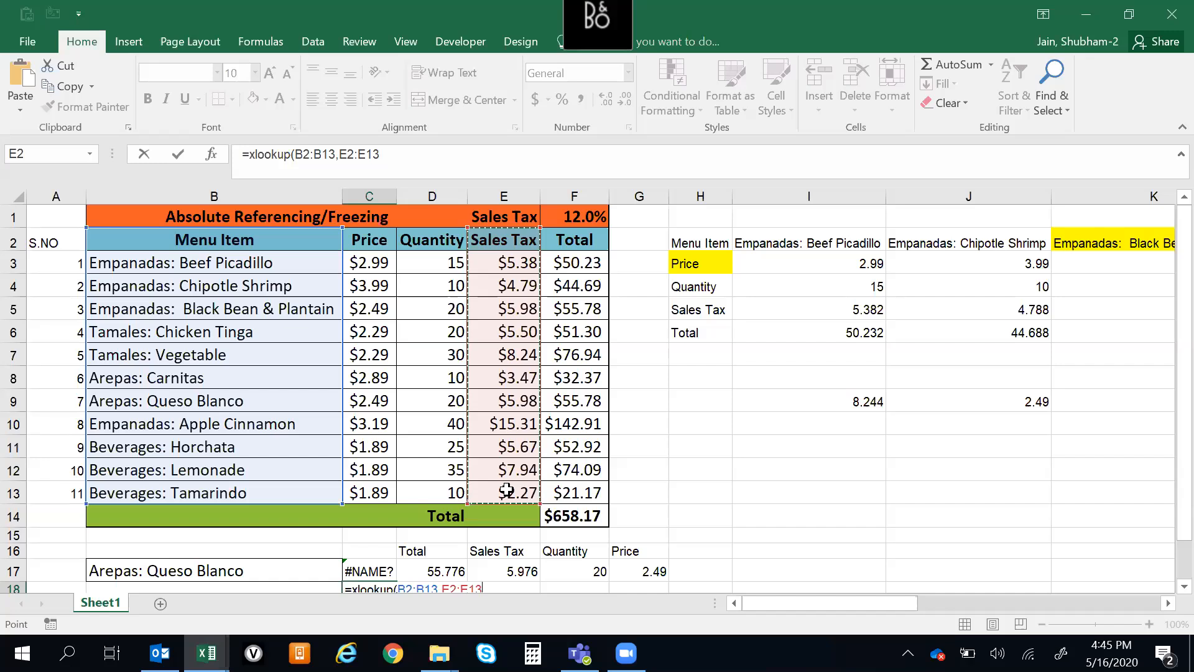
key(ctrl+Return)
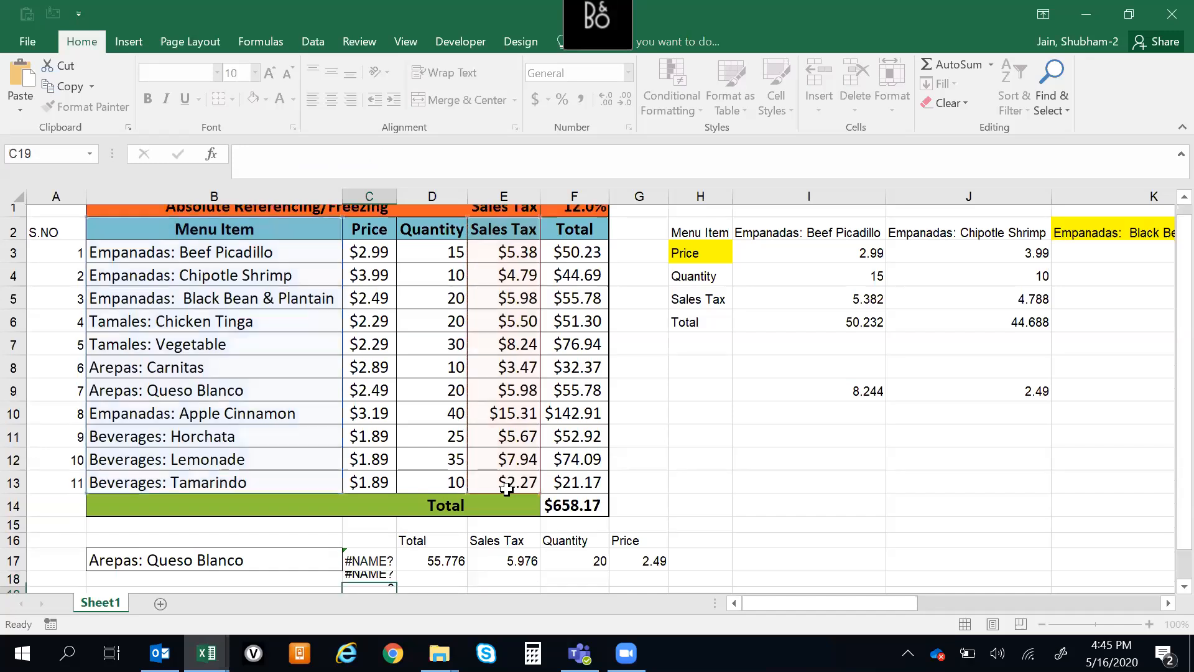
key(Down)
key(Up)
key(Up)
key(Down)
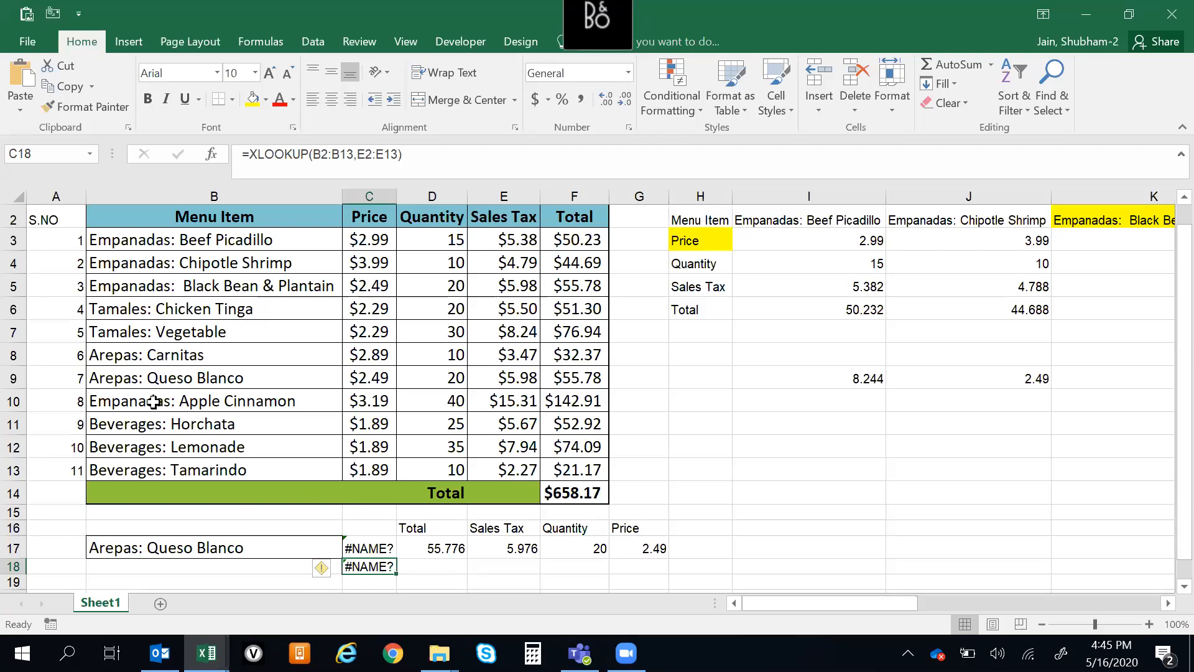
Examine where row 8 crosses the Sales Tax column and compare it with the XLOOKUP ranges in C18
click(14, 364)
click(14, 356)
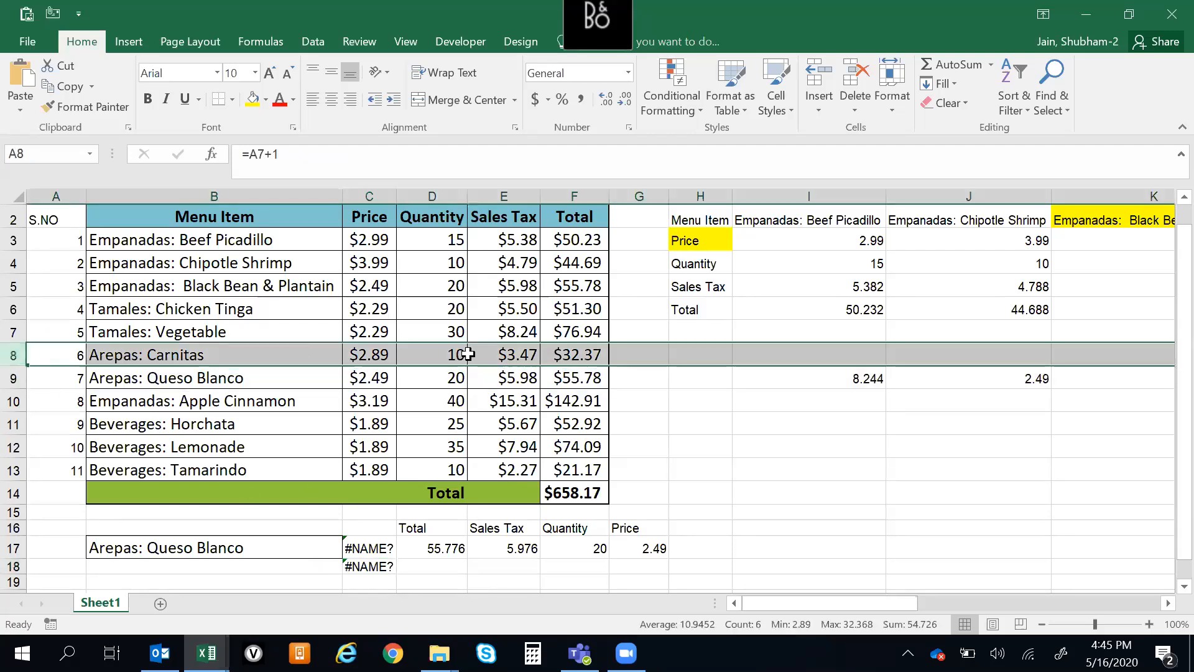
ctrl+click(504, 196)
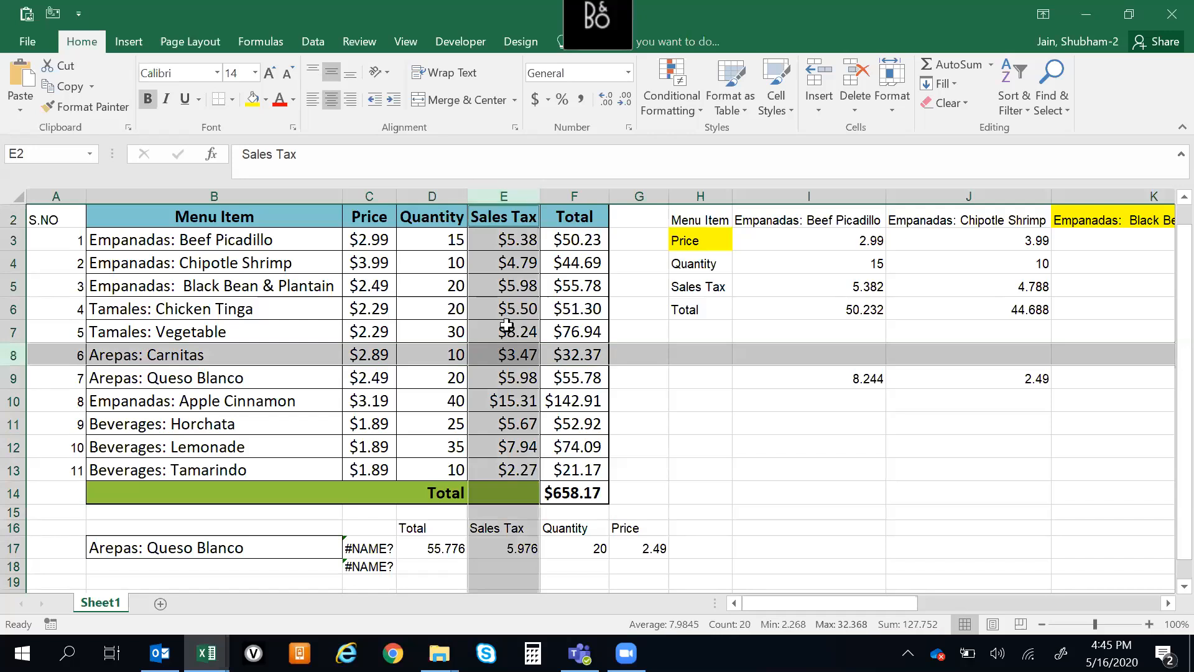
click(518, 360)
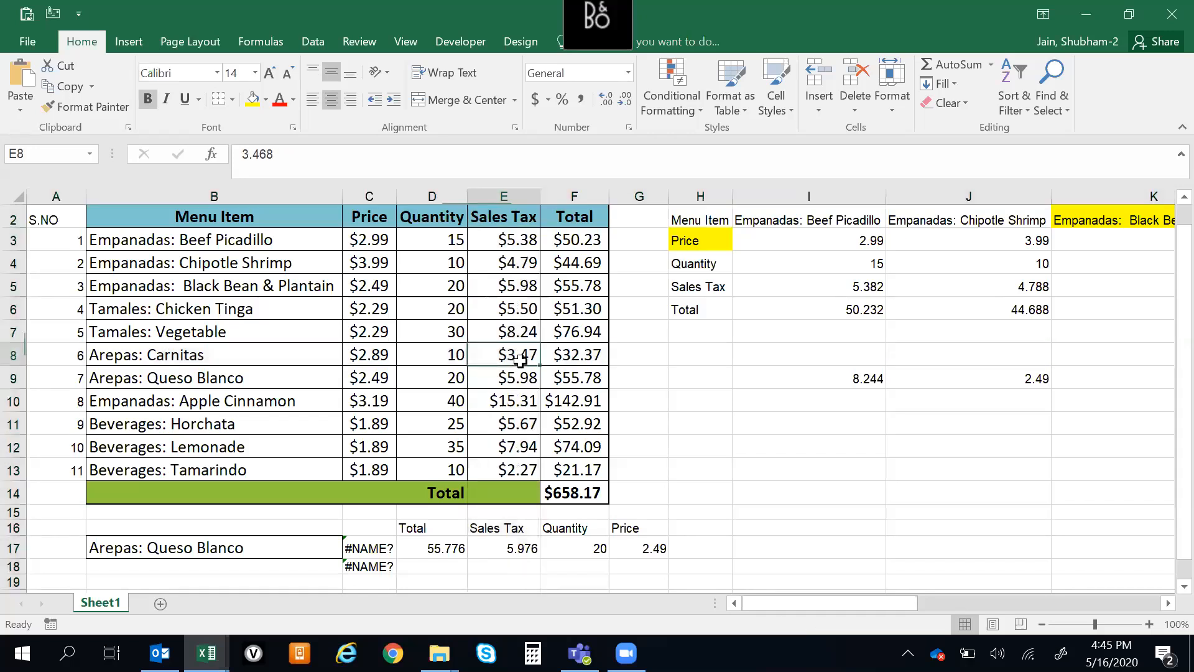
click(361, 568)
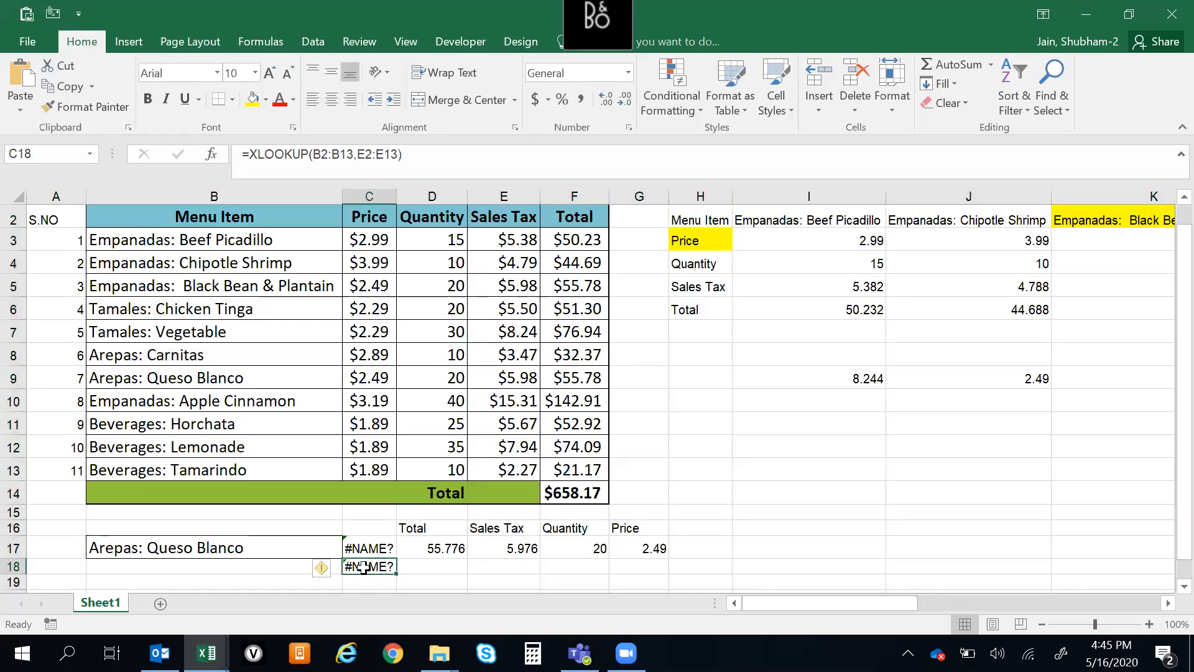
click(412, 568)
click(389, 568)
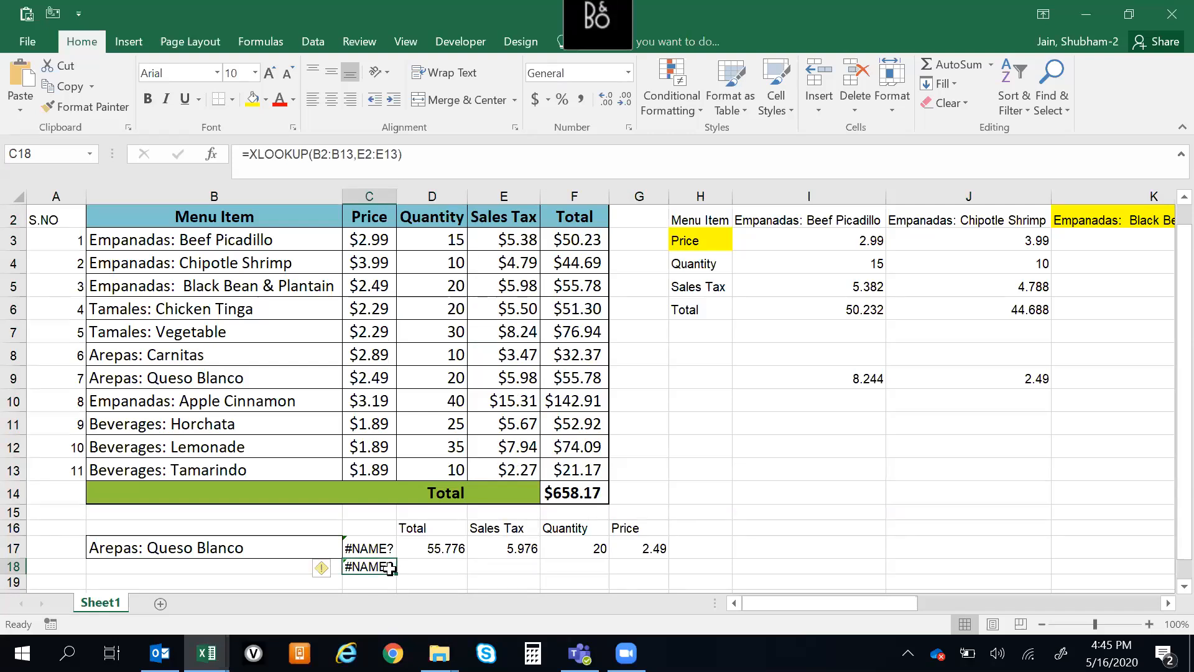
Inspect the cell references used by the VLOOKUP and MATCH formula in D17
key(Up)
key(Right)
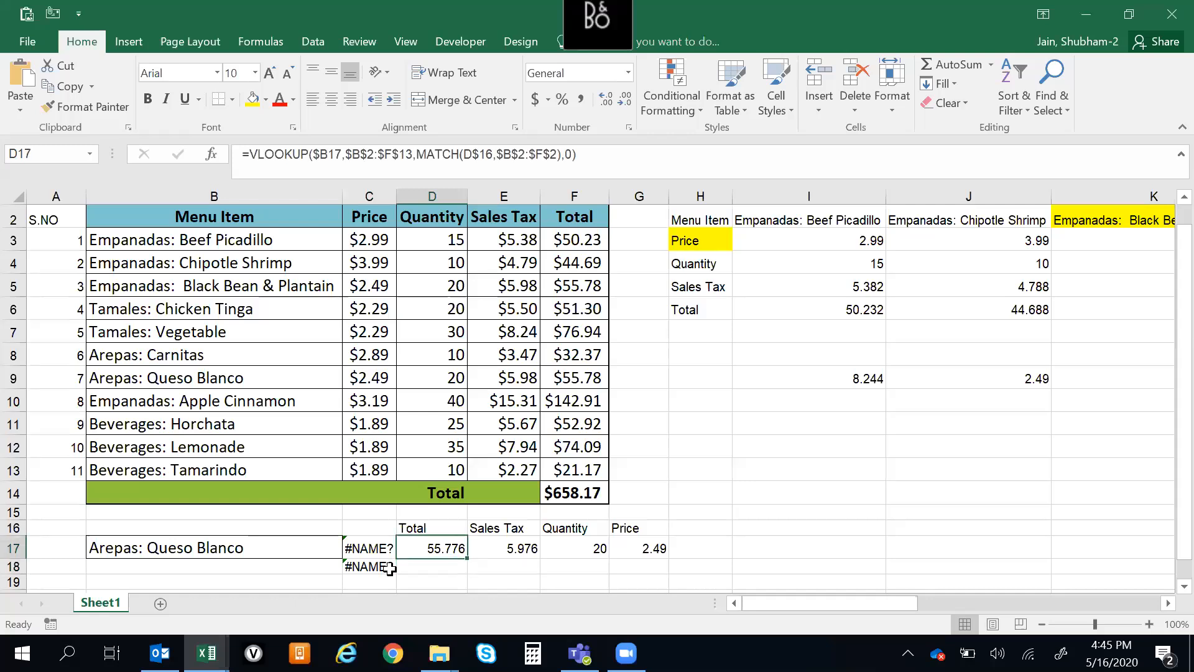
key(F2)
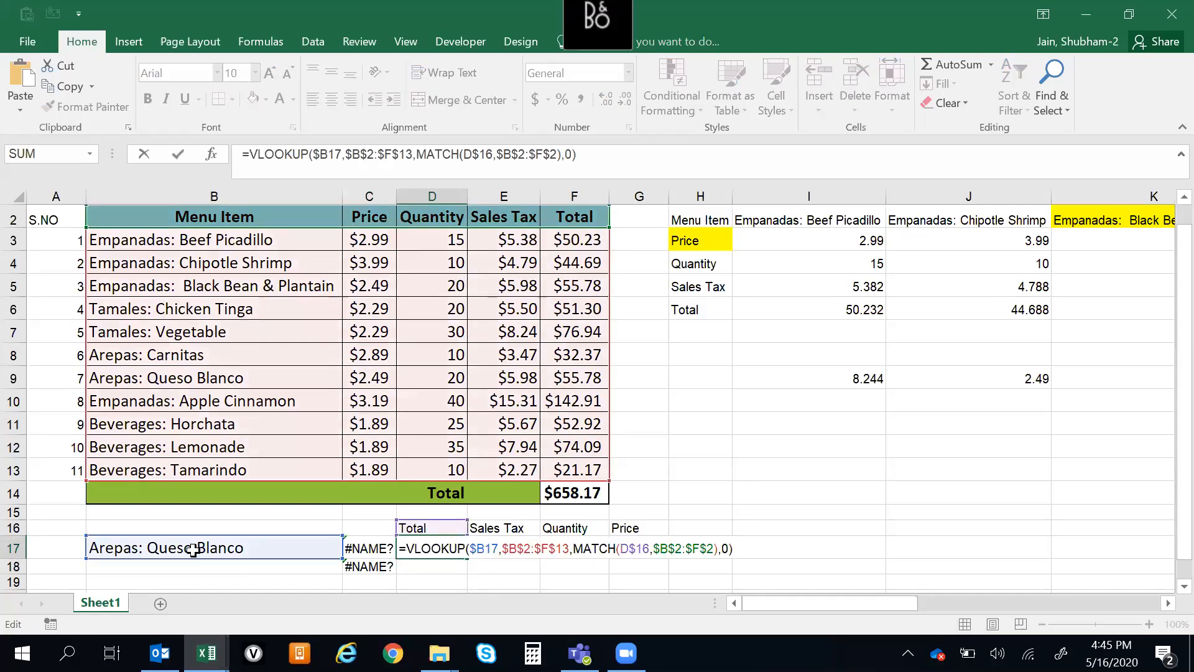
key(Escape)
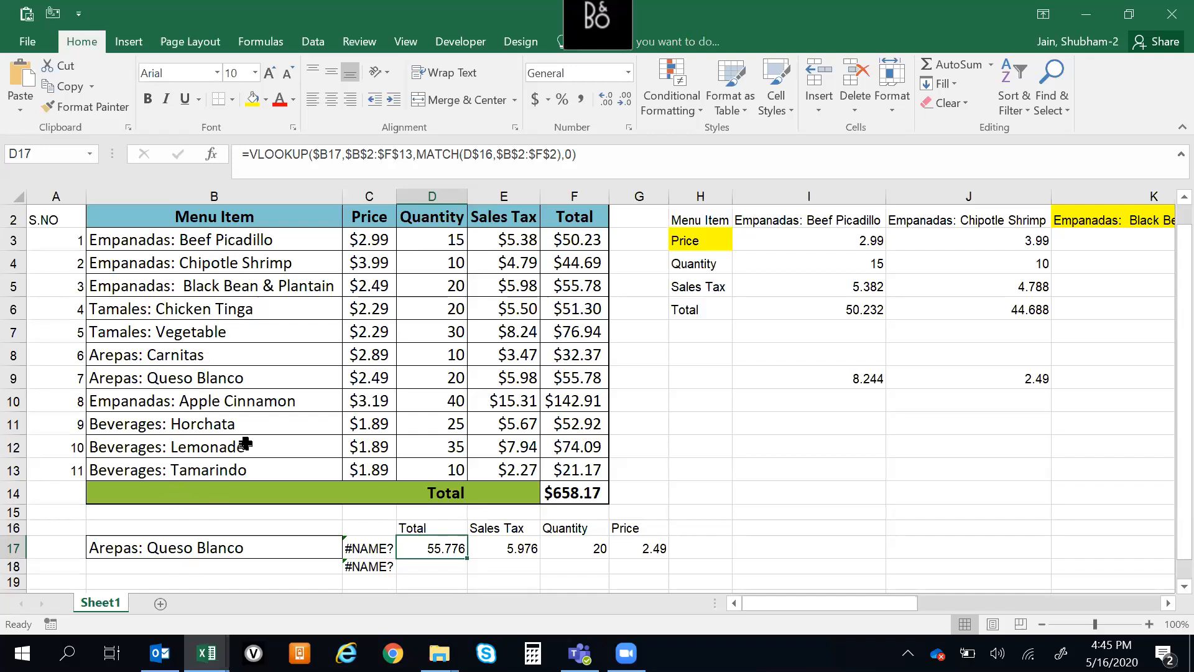
Replace the menu item name in B9 with hjs
click(222, 381)
text(hjs)
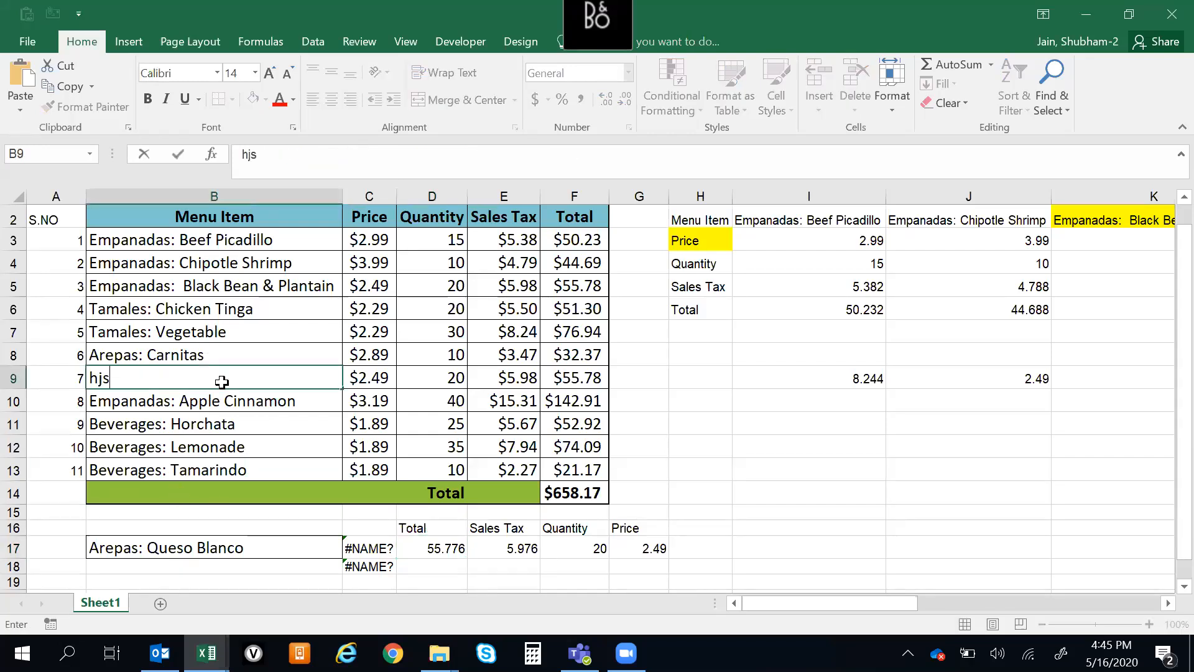
key(Return)
Wrap the VLOOKUP and MATCH formula in D17 in an IFERROR function
key(Right)
key(Right)
key(Right)
key(Down)
key(Down)
key(Down)
key(Down)
key(Down)
key(Down)
key(Down)
key(Down)
key(Up)
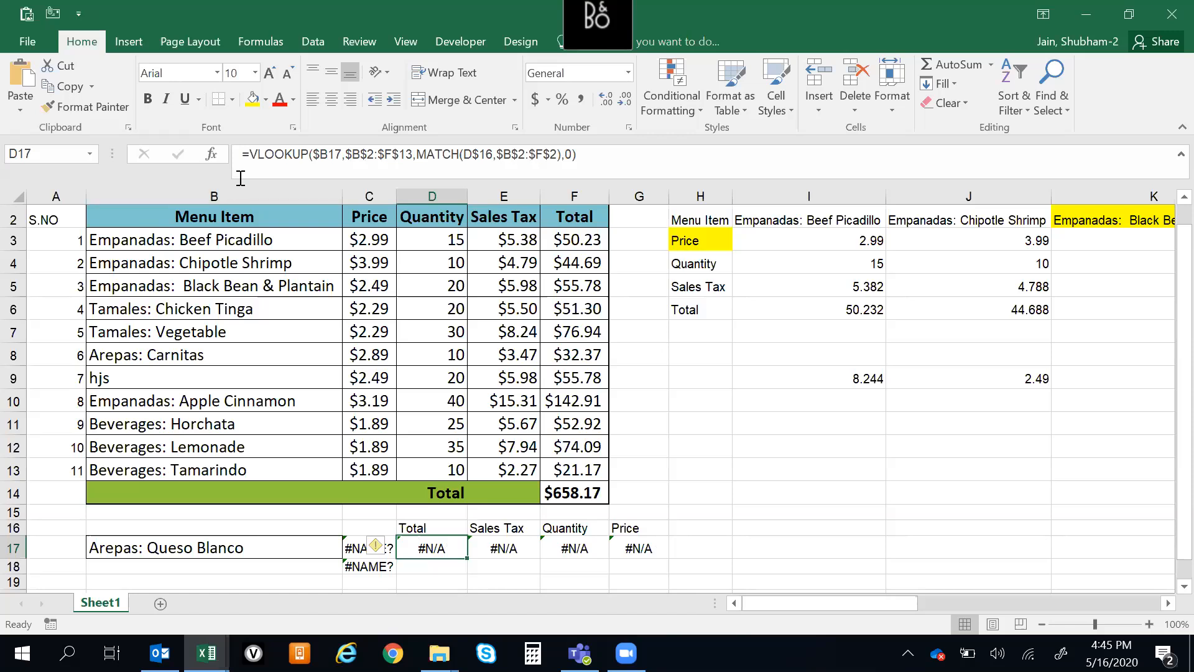
click(250, 158)
text(if)
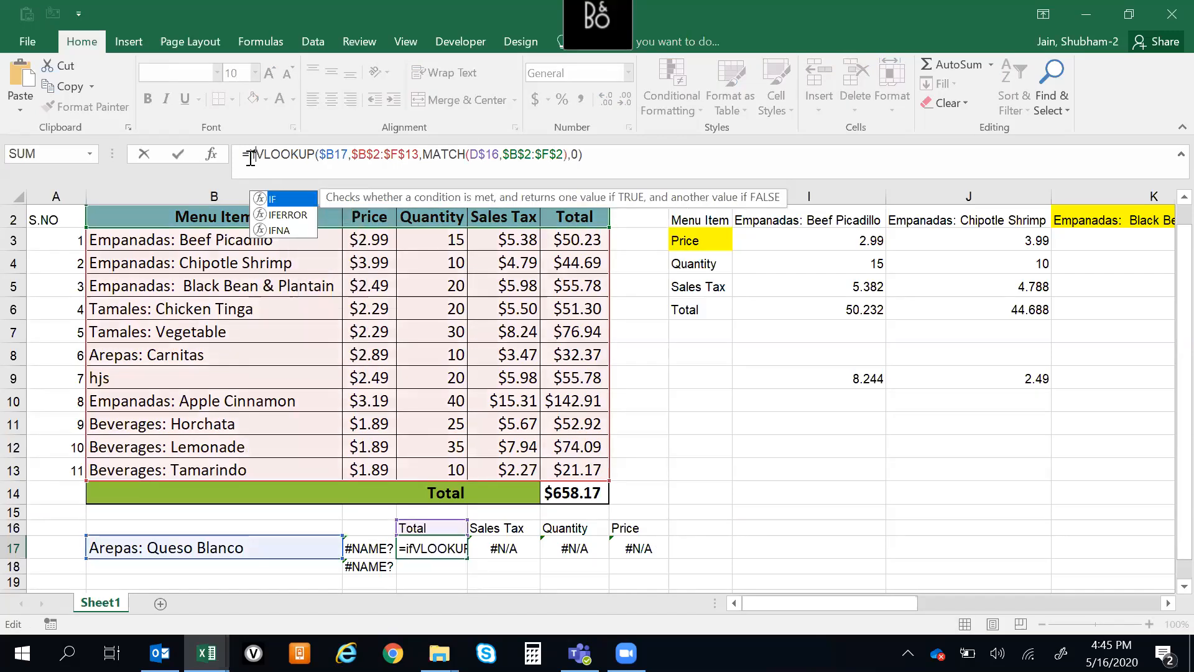
key(Down)
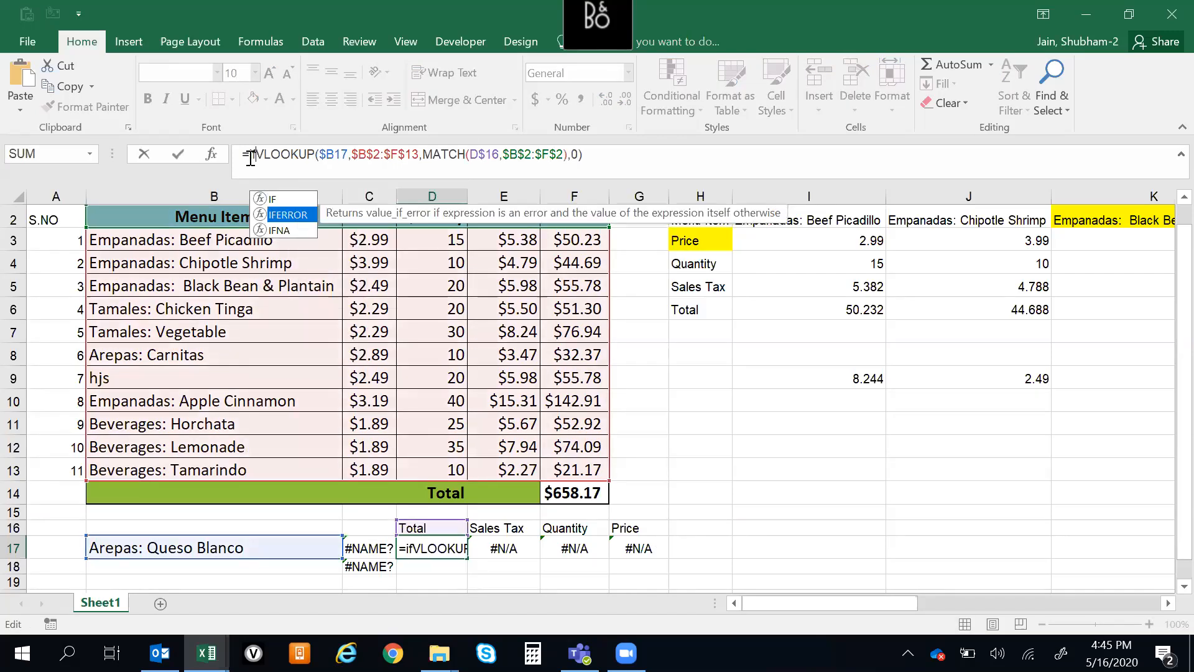
key(Tab)
key(Right)
key(Right)
key(Right)
key(Right)
key(Right)
key(Right)
key(Right)
key(Right)
key(Right)
key(Right)
key(Right)
key(Right)
key(Right)
key(Right)
key(Right)
key(Right)
key(Right)
key(Right)
key(Right)
key(Right)
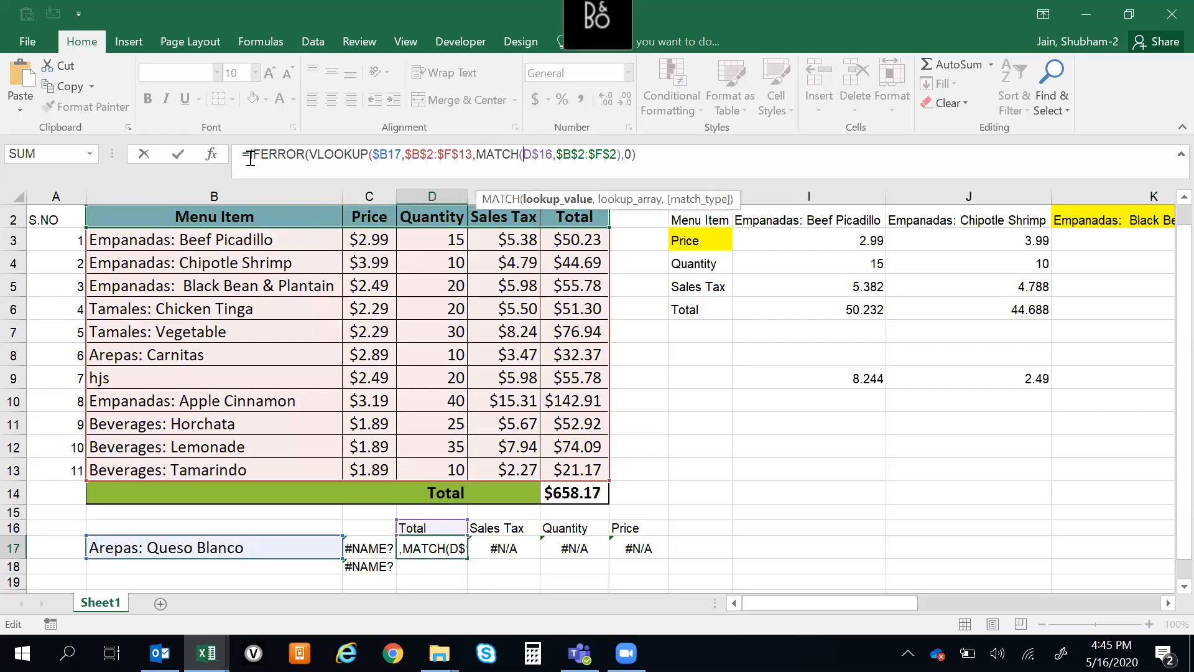
Complete the IFERROR formula in D17 with "Data not available" as the text returned on error
text(,"Not A)
key(BackSpace)
key(BackSpace)
key(BackSpace)
key(BackSpace)
key(BackSpace)
text(d)
key(BackSpace)
text(Data not ava)
key(BackSpace)
key(BackSpace)
text(vail)
key(BackSpace)
text(ilable")
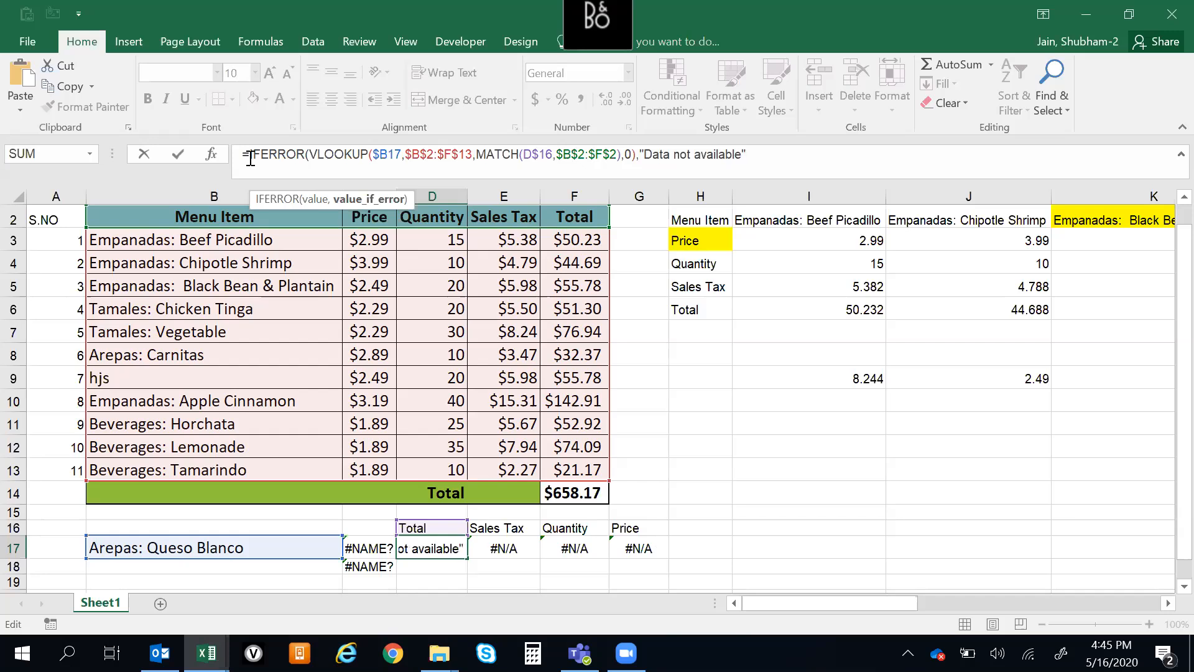
text())
key(ctrl+Return)
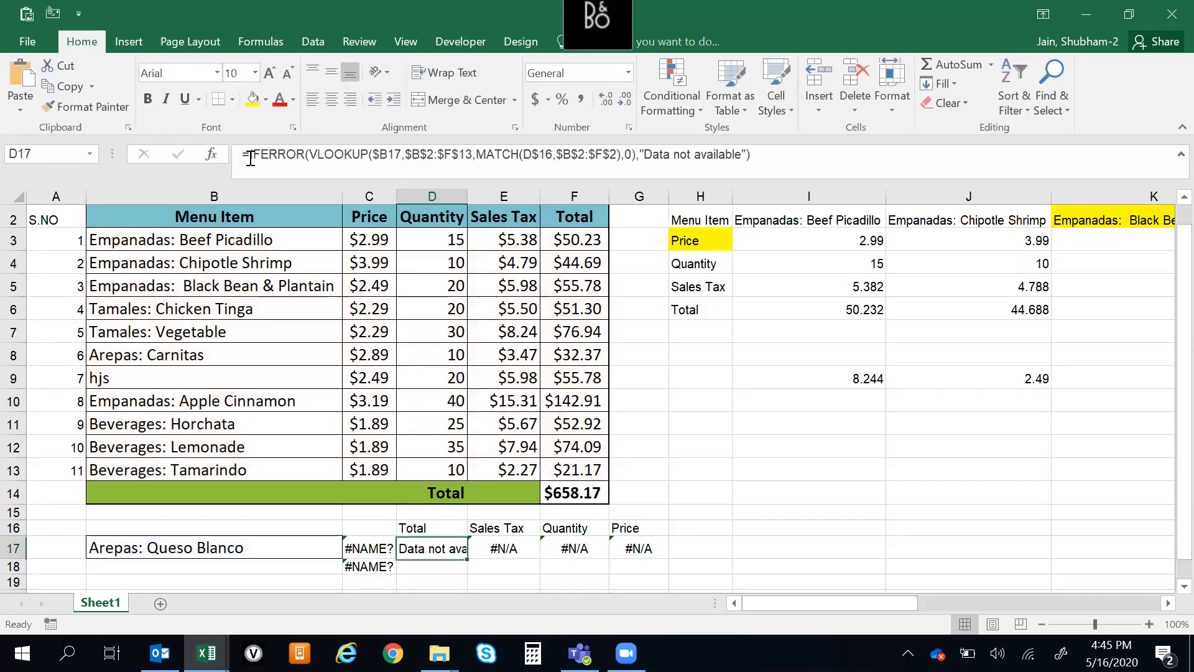
AutoFit the width of all columns in the sheet to their contents
key(ctrl+a)
key(ctrl+a)
key(alt+o)
key(c)
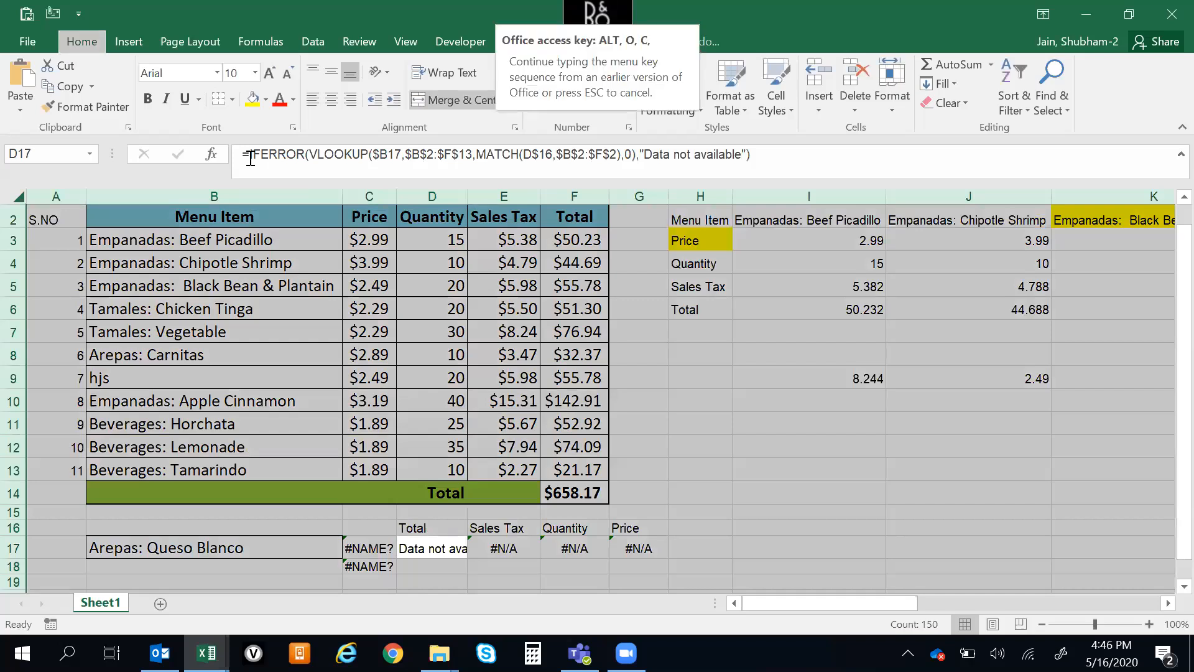
key(a)
key(Down)
key(Up)
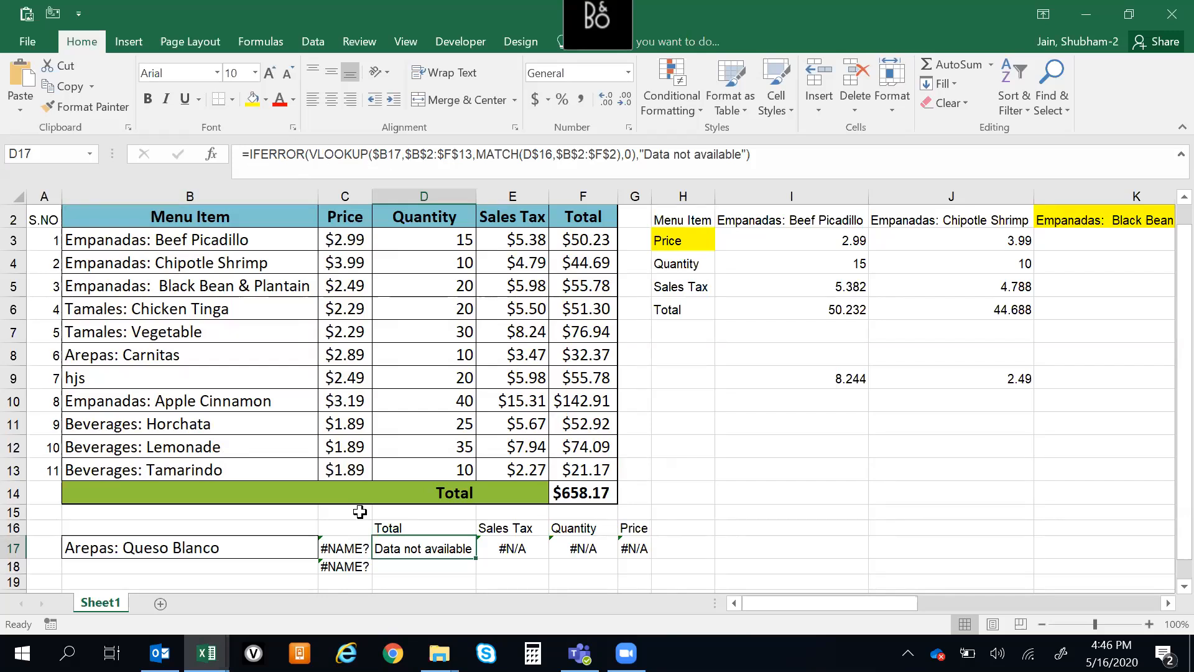
Extend the C18 formula to =XLOOKUP(B2:B13,E2:E13,"Data not available")
click(331, 565)
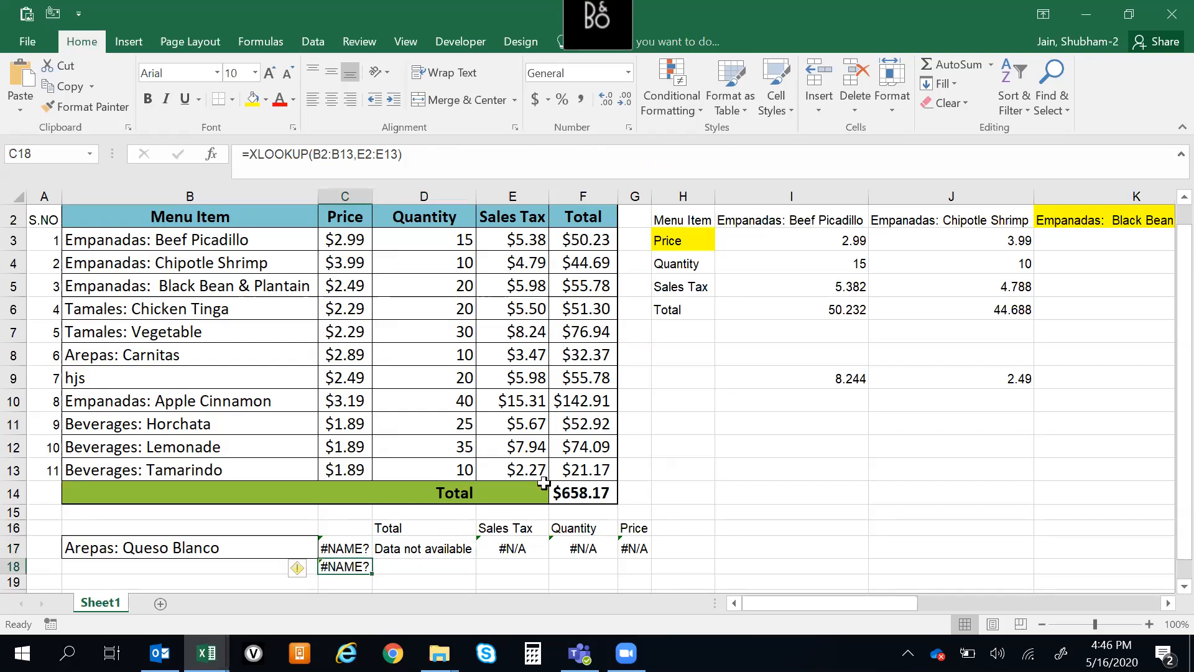
click(399, 155)
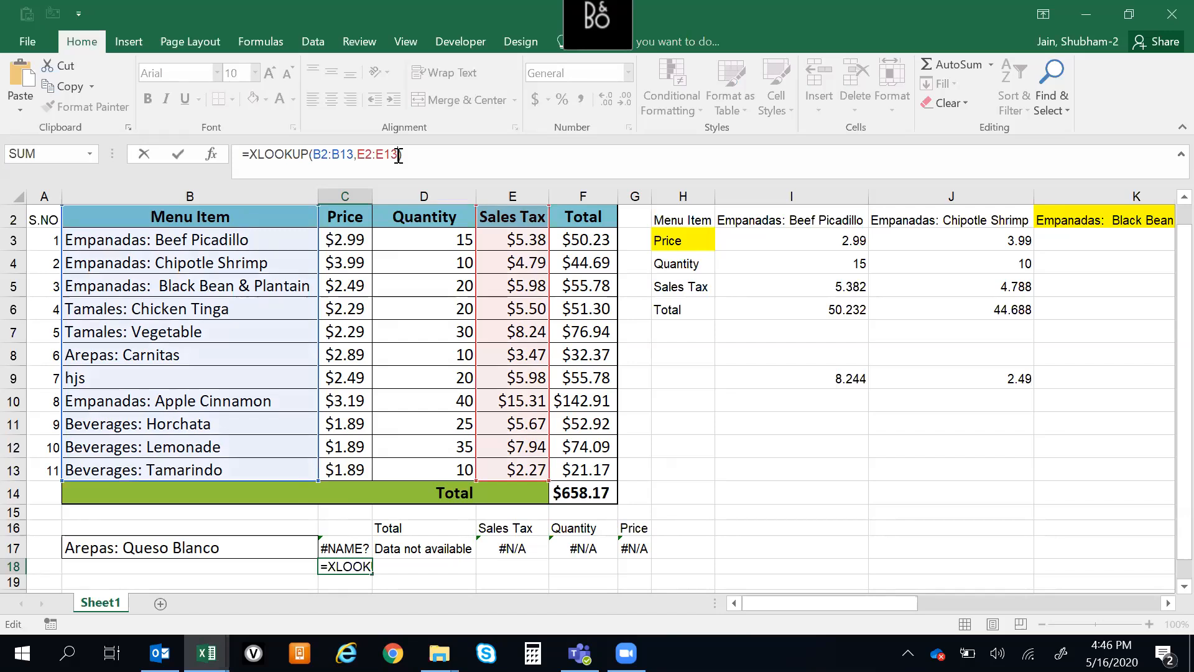
key(BackSpace)
text(Data not )
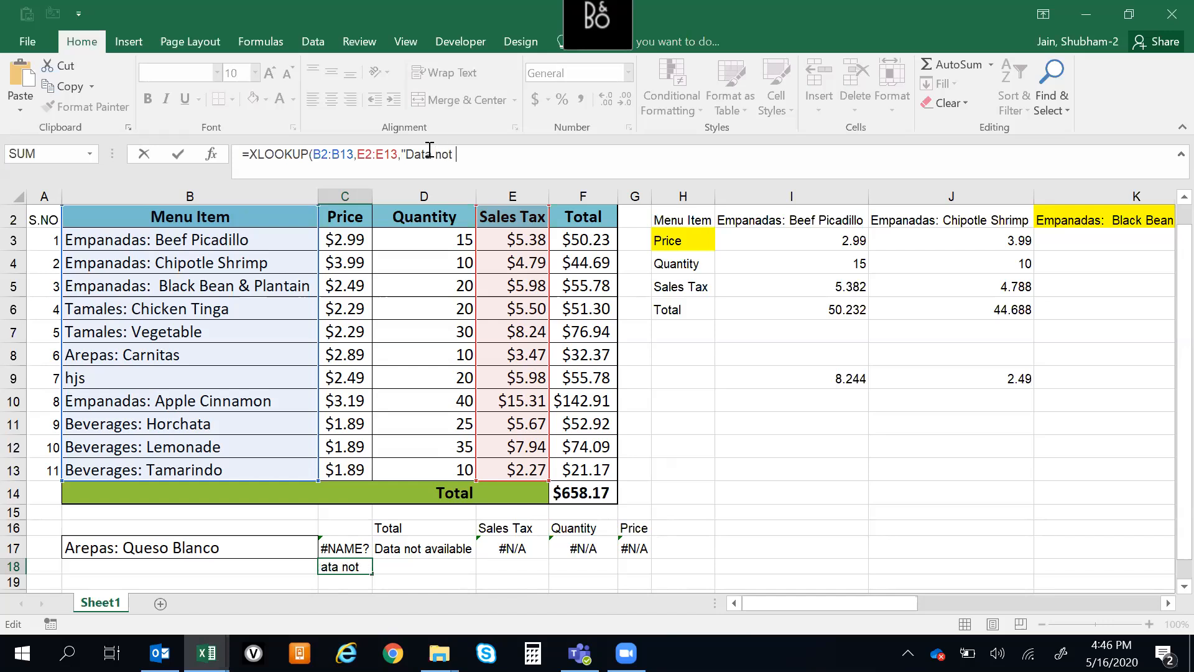
text(available")
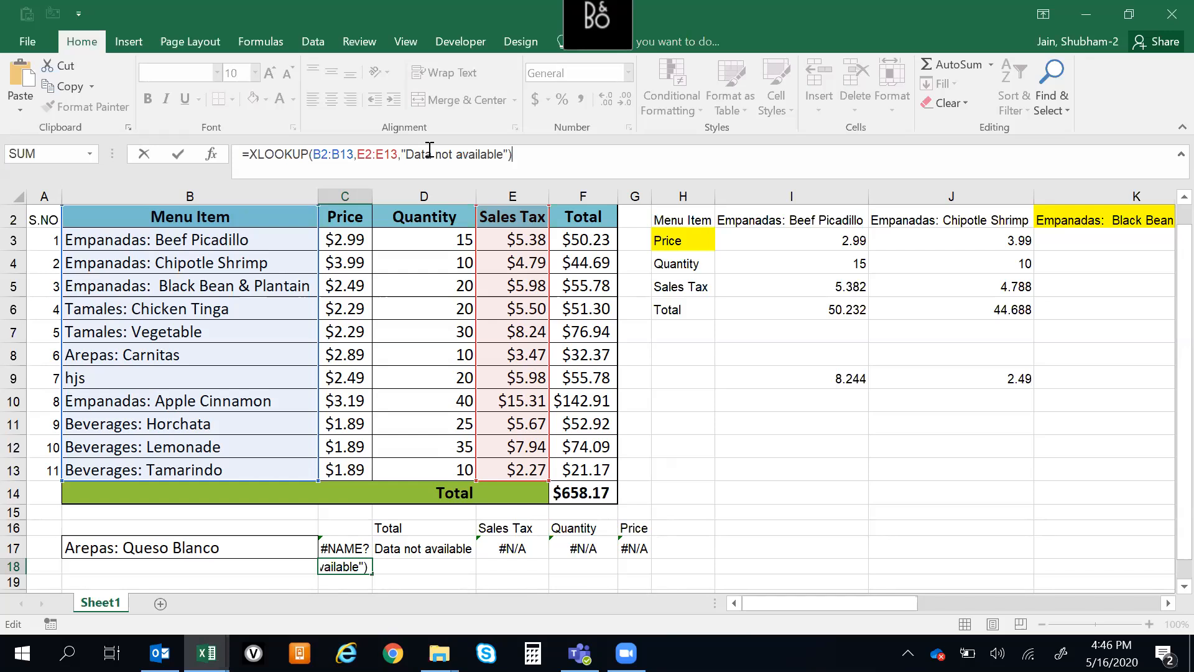
text())
key(ctrl+Return)
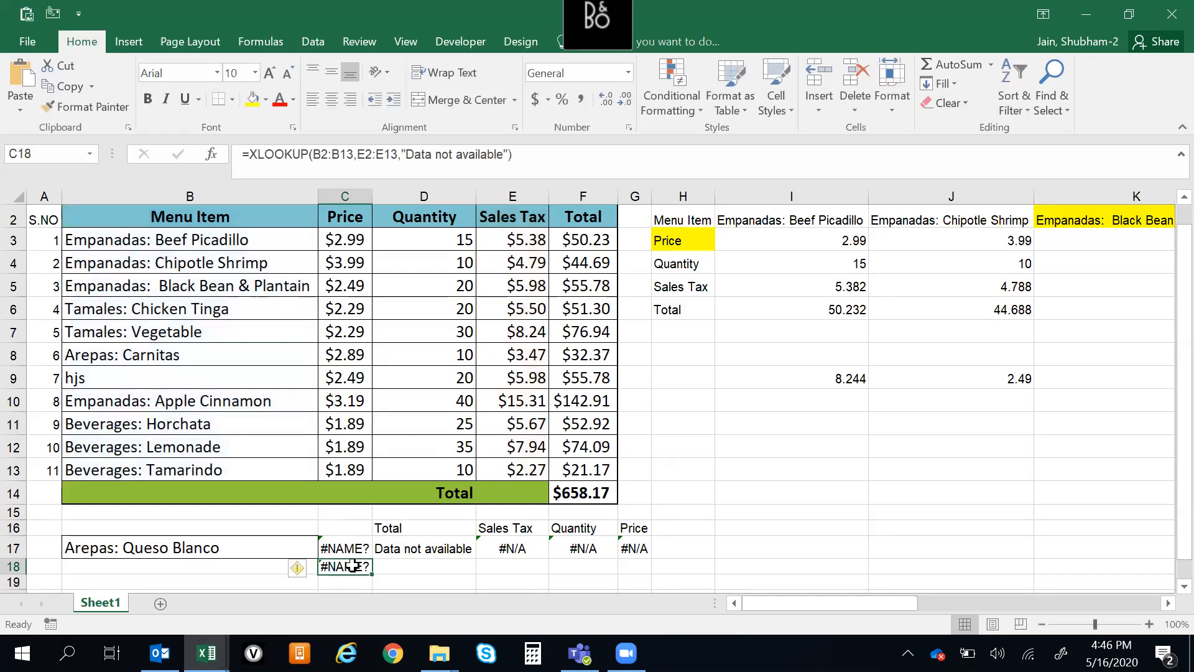
Compare the lookup value in B17 and the Total and Menu Item headers with the XLOOKUP formula in C18
click(207, 552)
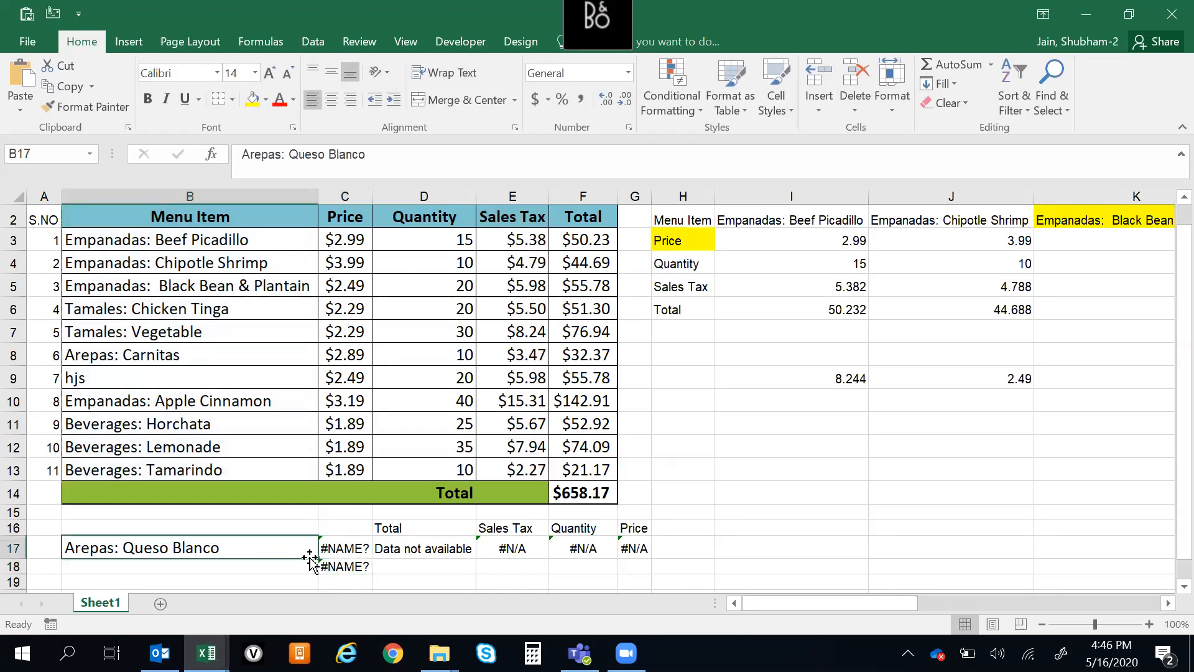
click(355, 569)
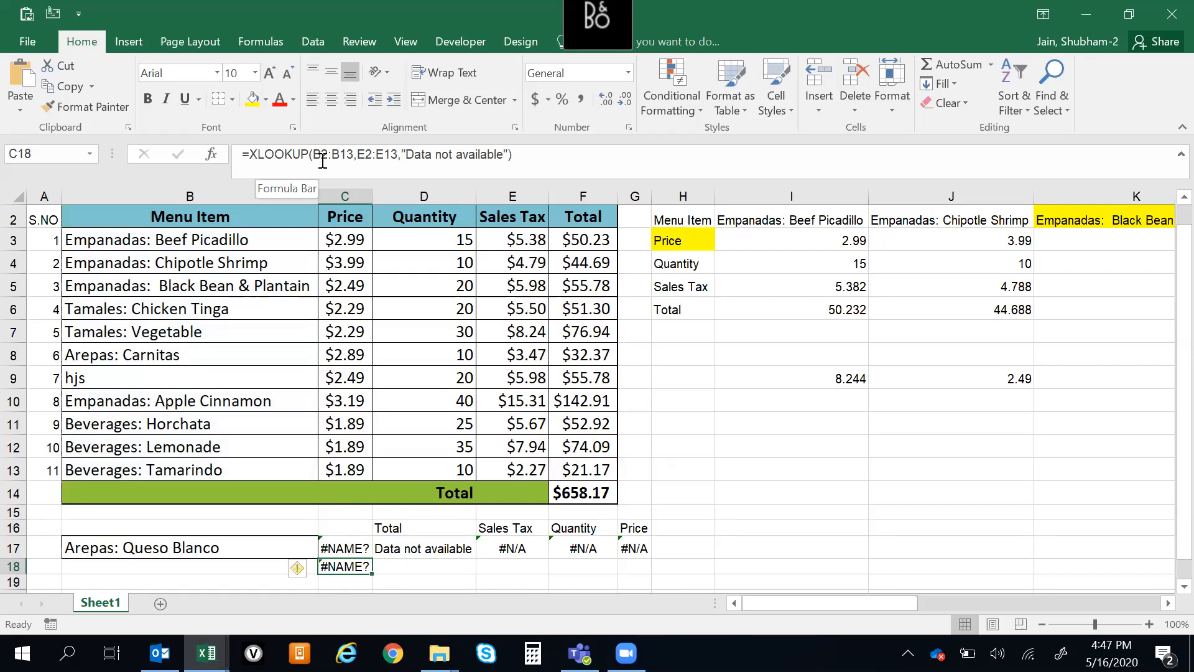
click(586, 218)
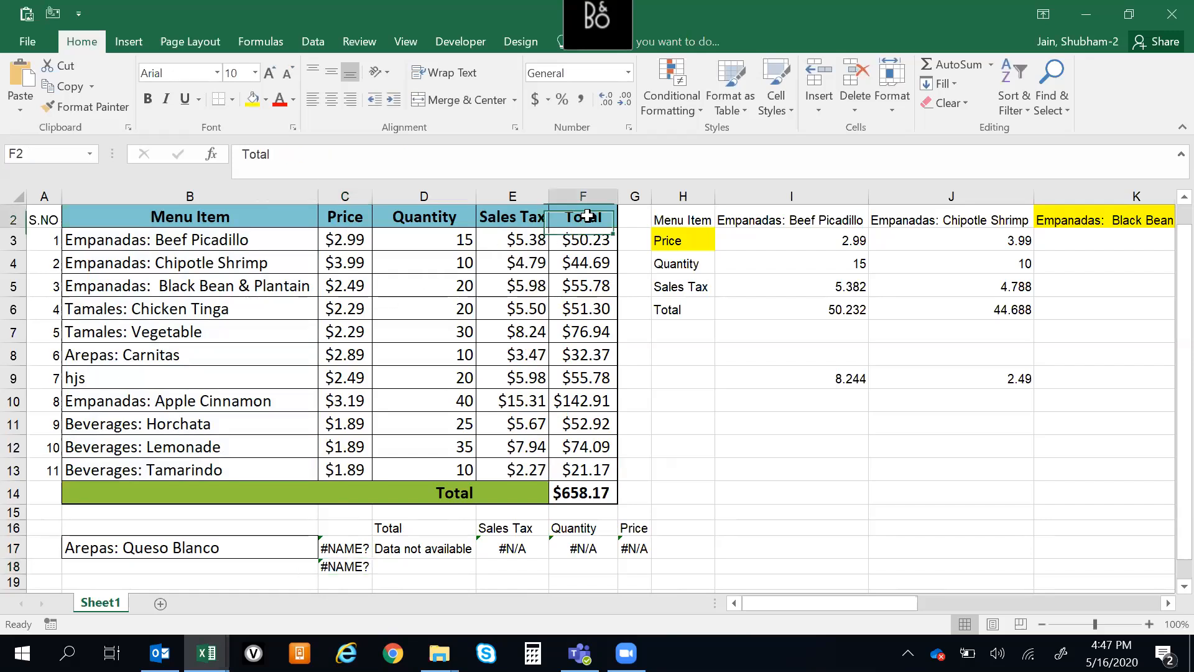
click(249, 217)
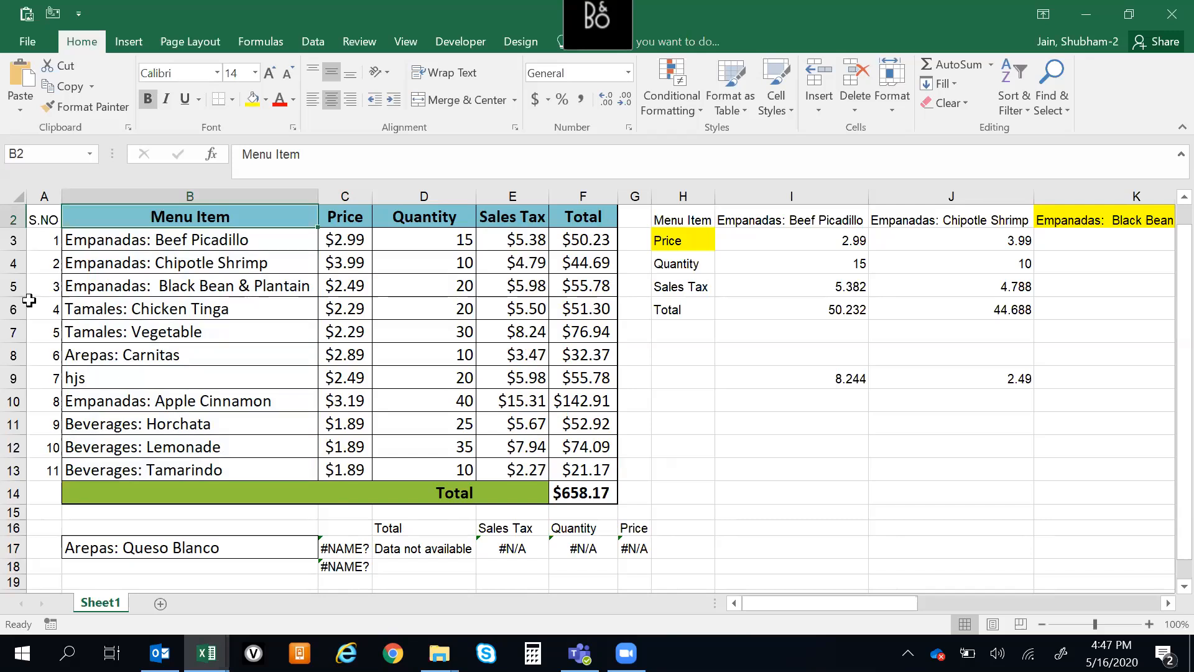
Try swapping the XLOOKUP ranges in C18 so it reads =XLOOKUP(E2:E13,B2:B13,"Data not available")
click(336, 567)
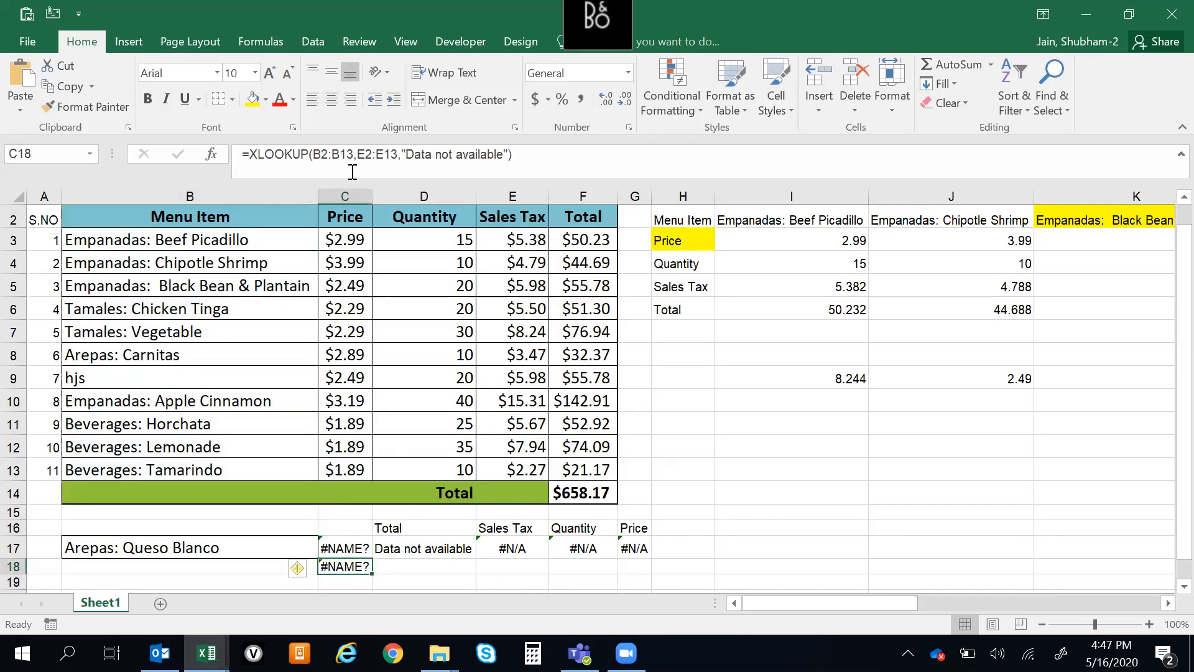
click(323, 153)
key(BackSpace)
text(E)
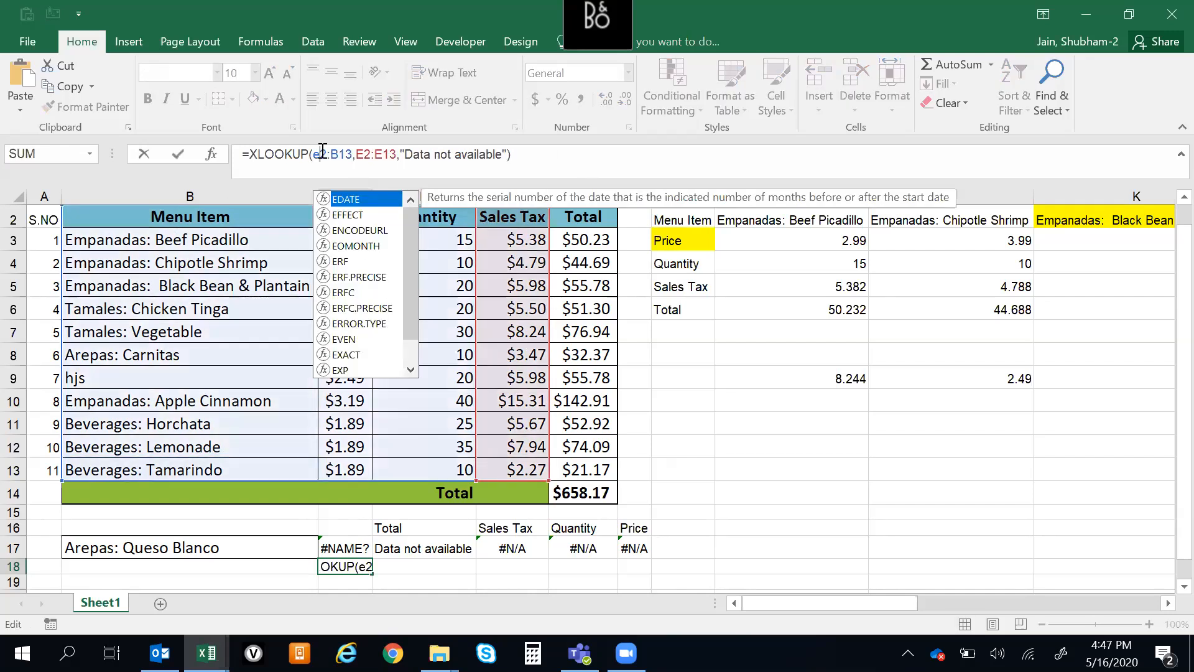
key(Right)
key(Right)
key(Right)
key(BackSpace)
text(E)
key(Right)
key(Right)
key(Right)
key(Right)
key(BackSpace)
text(b)
key(BackSpace)
text(B)
key(Right)
key(Right)
key(Right)
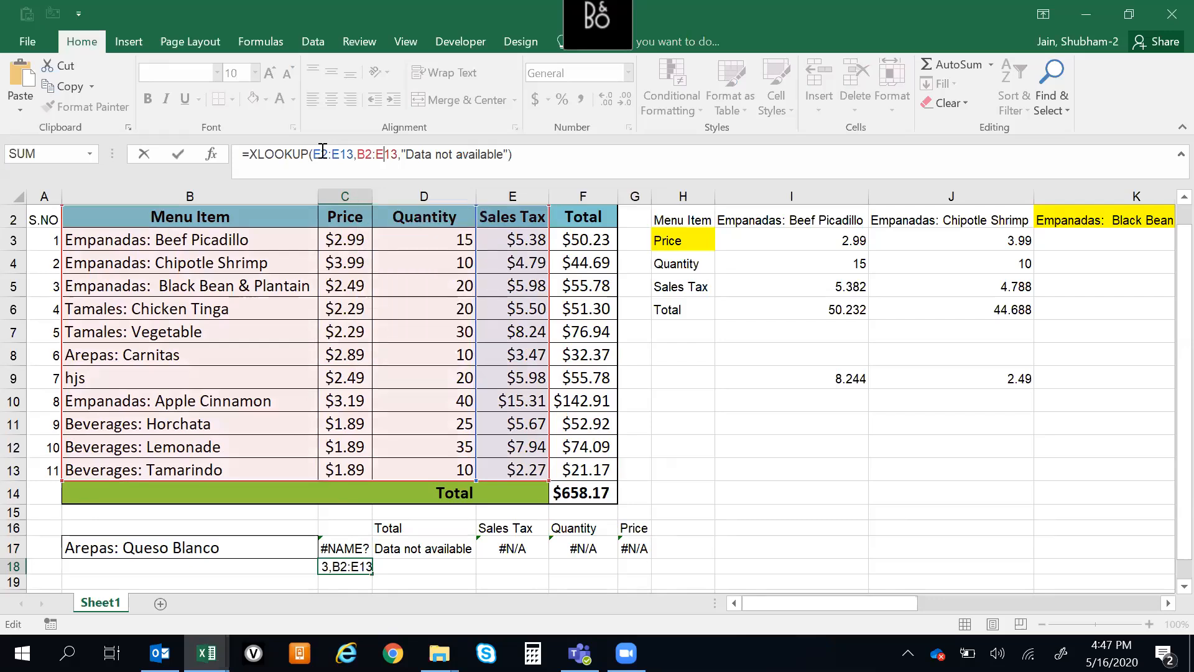
key(BackSpace)
text(B)
key(Right)
key(Right)
key(Right)
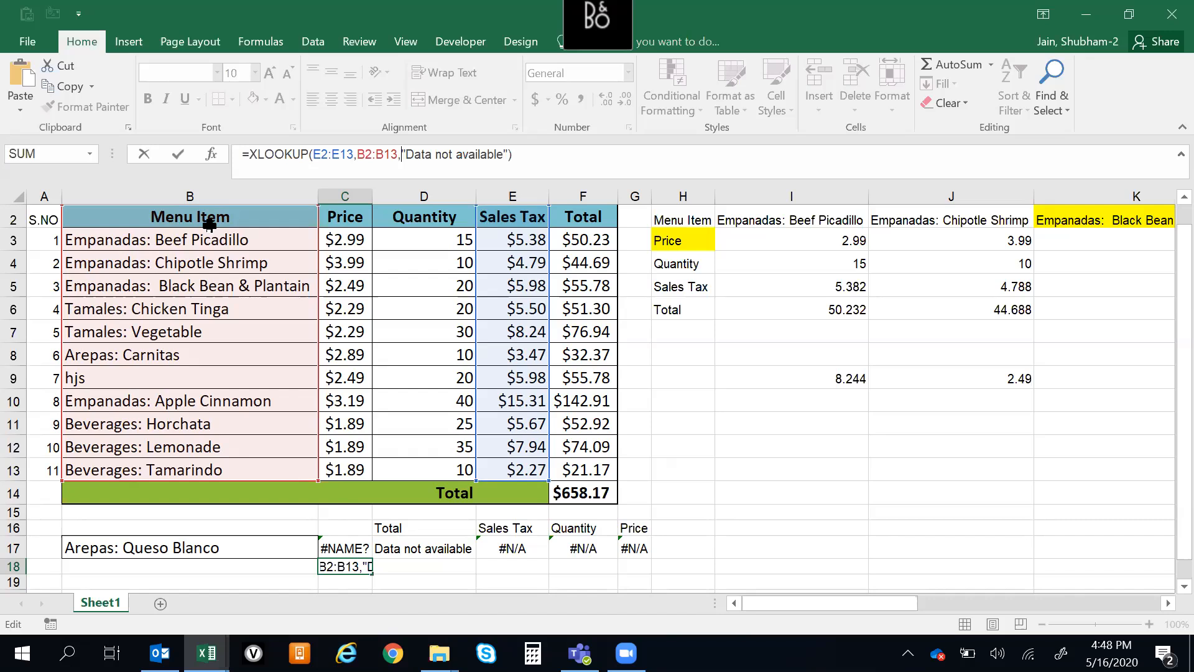
key(ctrl+Return)
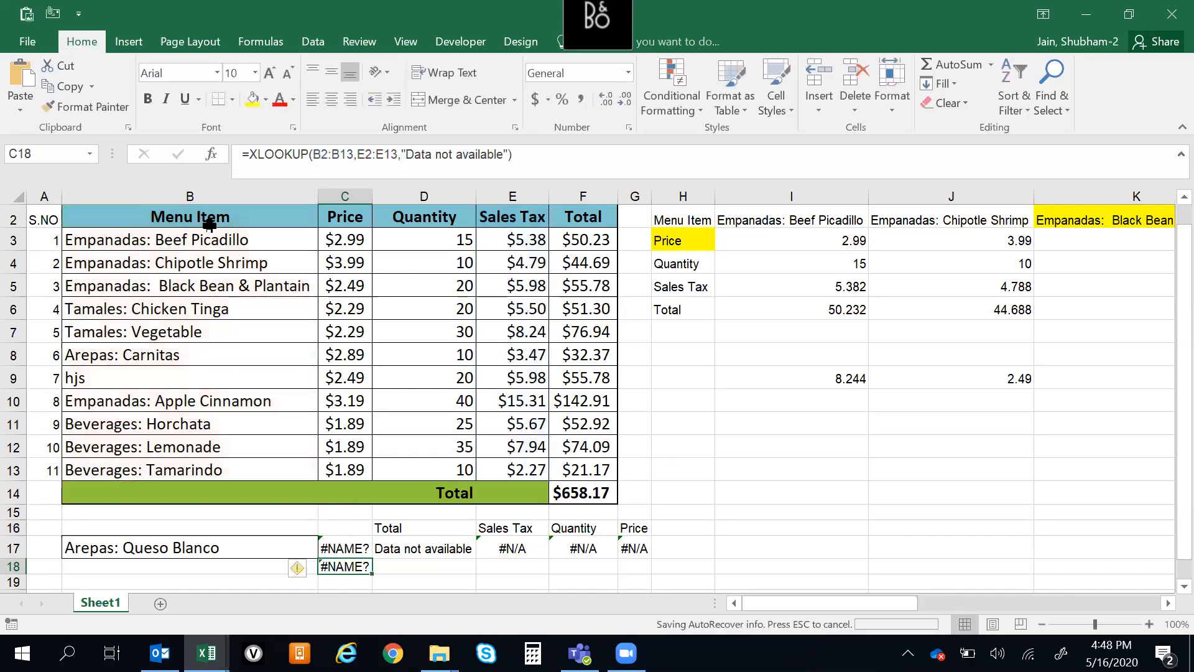
click(286, 286)
key(Right)
key(ctrl+Down)
key(ctrl+Down)
key(Down)
key(Down)
key(Down)
key(Down)
key(ctrl+Up)
key(ctrl+Up)
key(ctrl+Up)
key(ctrl+Up)
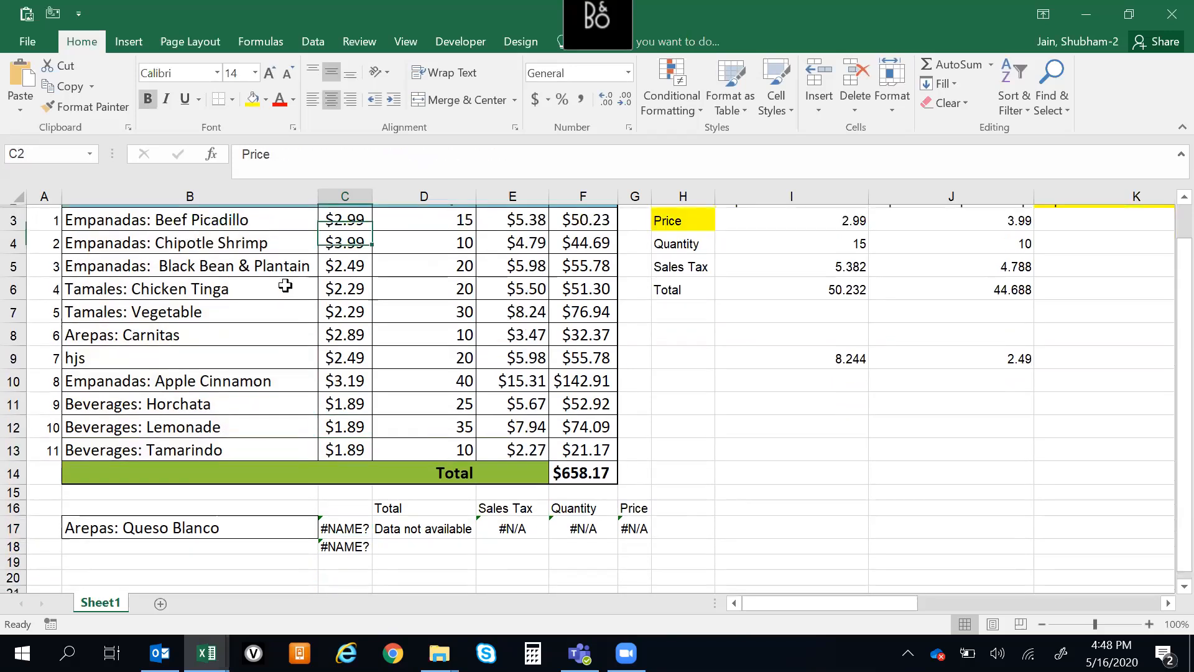
key(Up)
key(ctrl+Down)
key(Down)
key(Down)
key(Down)
key(Down)
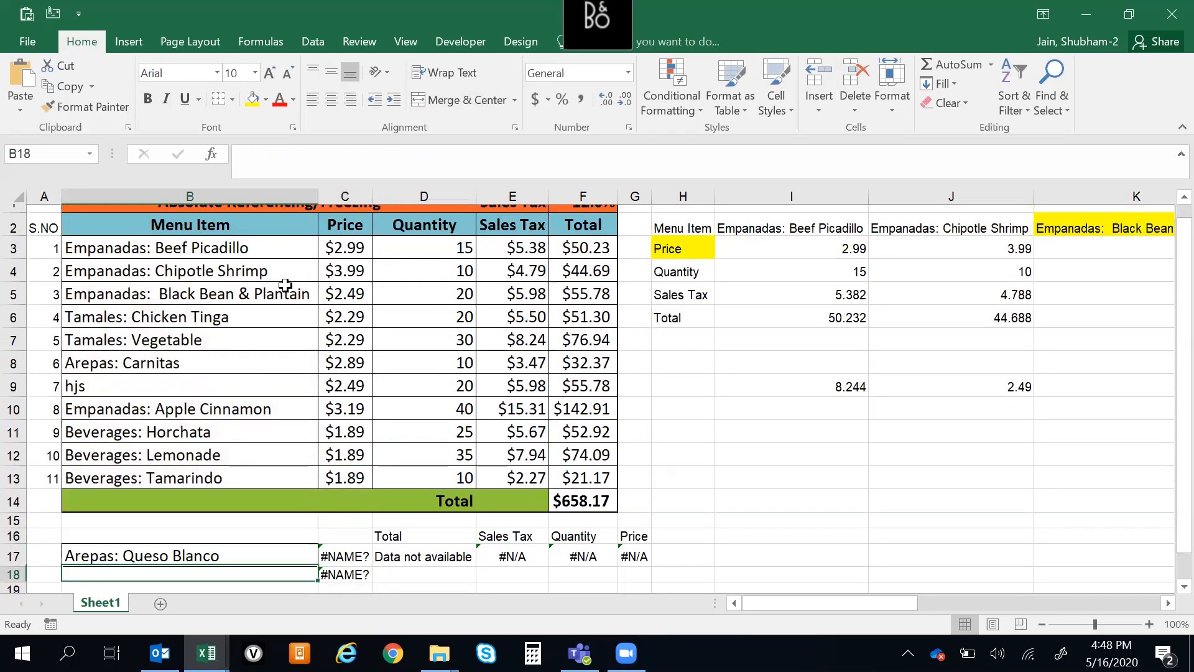
key(Up)
key(Right)
key(Down)
key(Down)
key(Down)
key(Down)
key(ctrl+Up)
key(ctrl+Up)
key(ctrl+Up)
key(Up)
key(ctrl+Down)
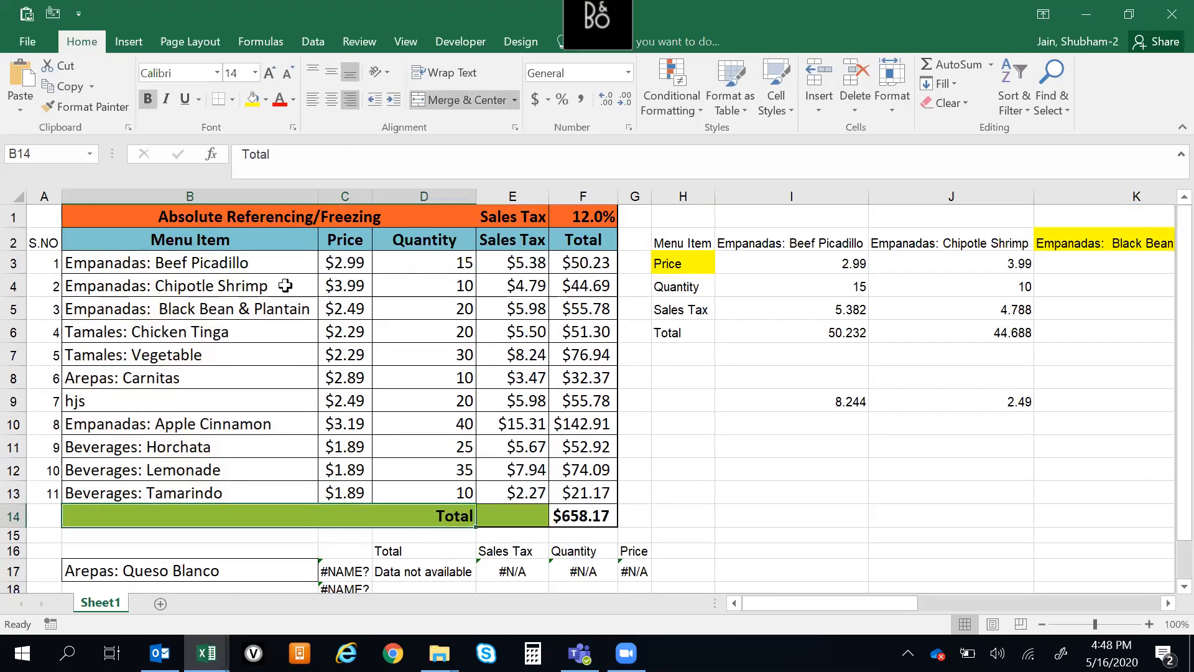
key(Down)
key(Down)
key(Down)
key(Down)
key(Right)
key(Up)
key(Up)
key(Up)
key(Up)
key(Up)
key(Up)
key(Up)
key(Up)
key(Up)
key(Up)
key(Up)
key(Up)
key(Up)
key(Up)
key(Up)
key(Up)
key(Up)
key(Up)
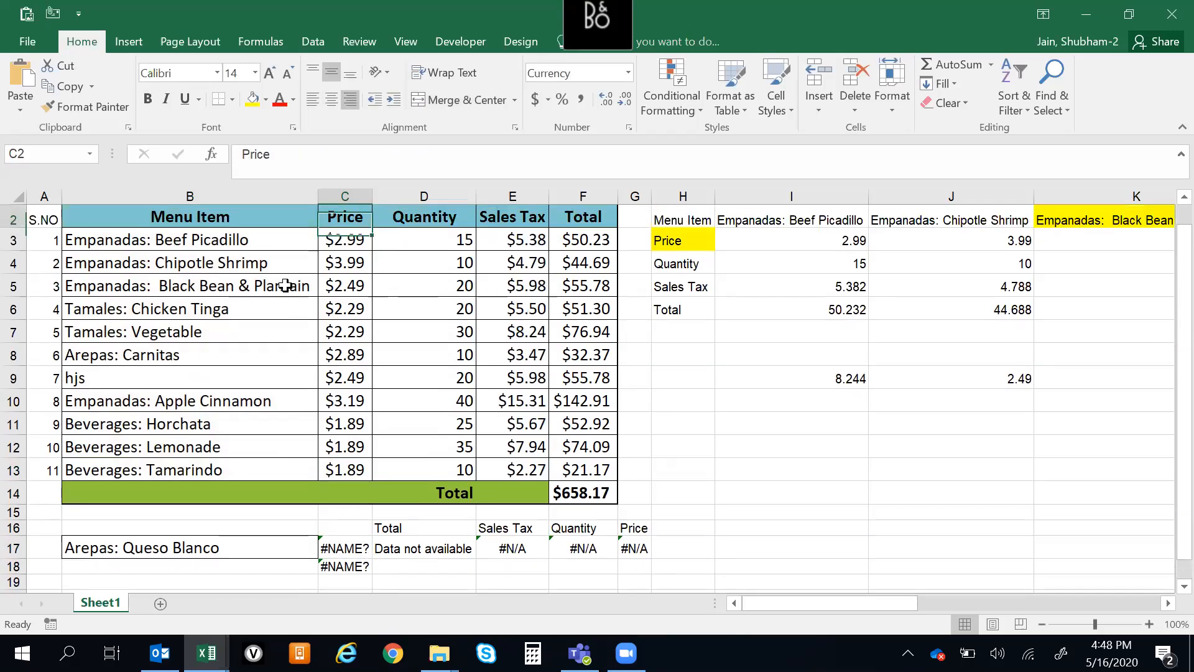
key(Up)
key(Down)
key(Down)
key(Down)
key(Down)
key(Down)
key(Down)
key(Down)
key(Down)
key(Down)
key(Down)
key(Down)
key(Down)
key(Down)
key(Down)
key(Down)
key(Down)
key(Down)
key(Down)
key(Down)
key(Down)
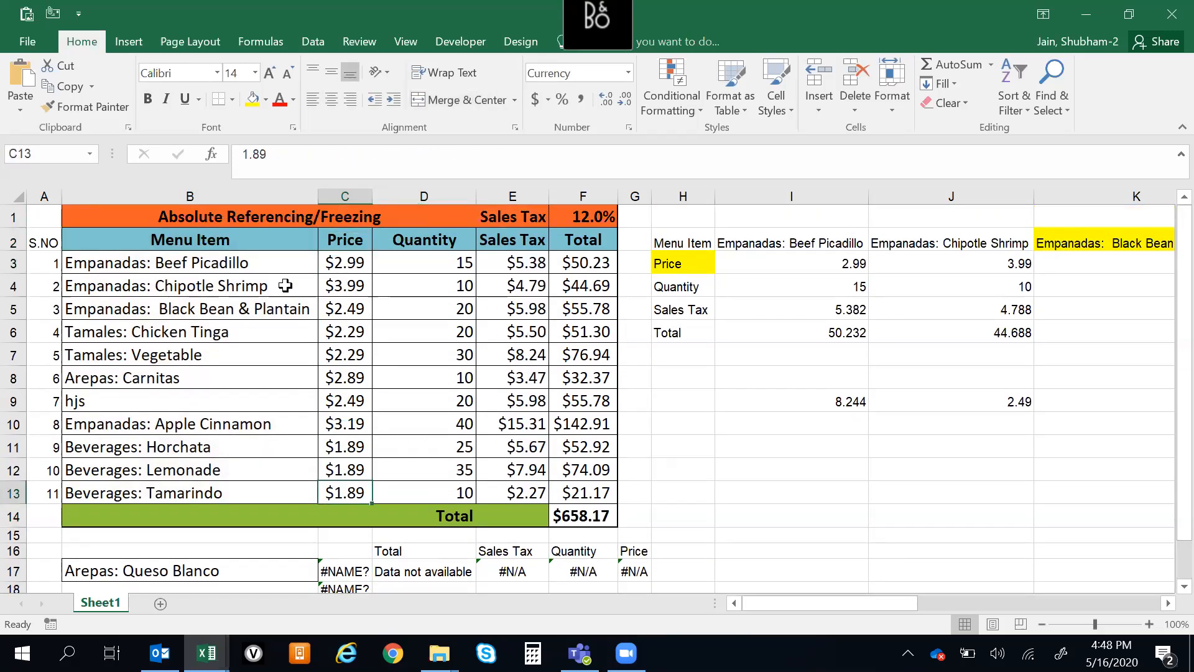
key(Up)
key(Up)
key(Up)
key(Up)
key(Down)
key(Up)
key(Down)
key(Right)
key(Up)
key(Down)
key(Up)
key(Right)
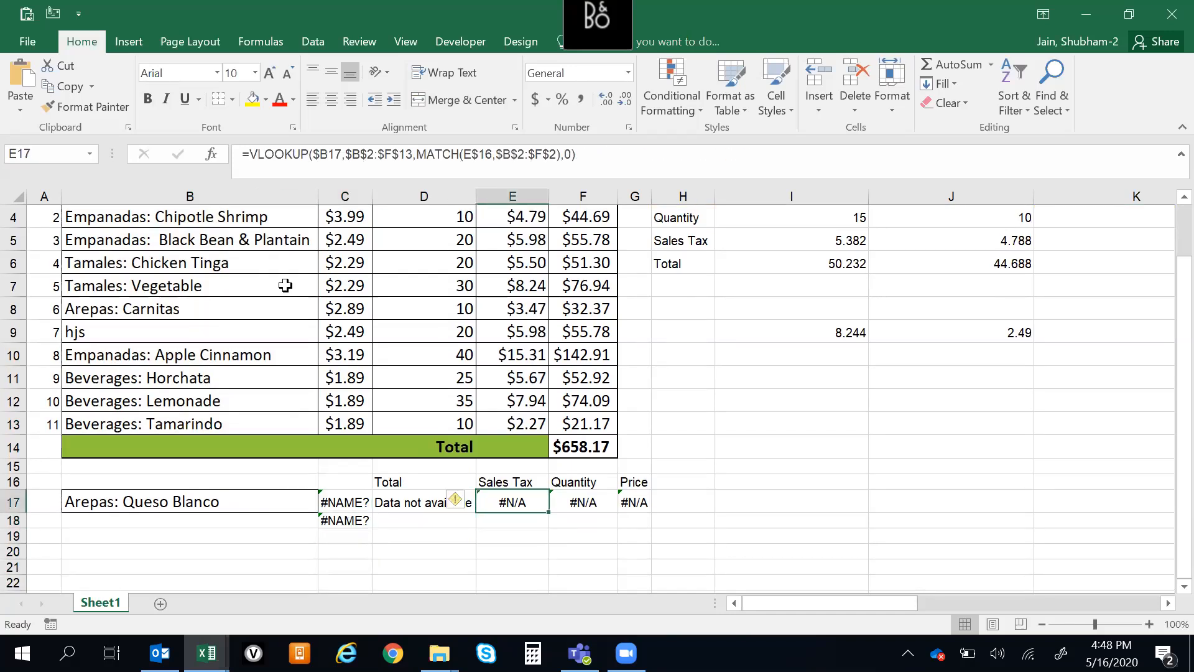
key(Right)
key(Right)
key(Right)
key(ctrl+Up)
key(ctrl+Up)
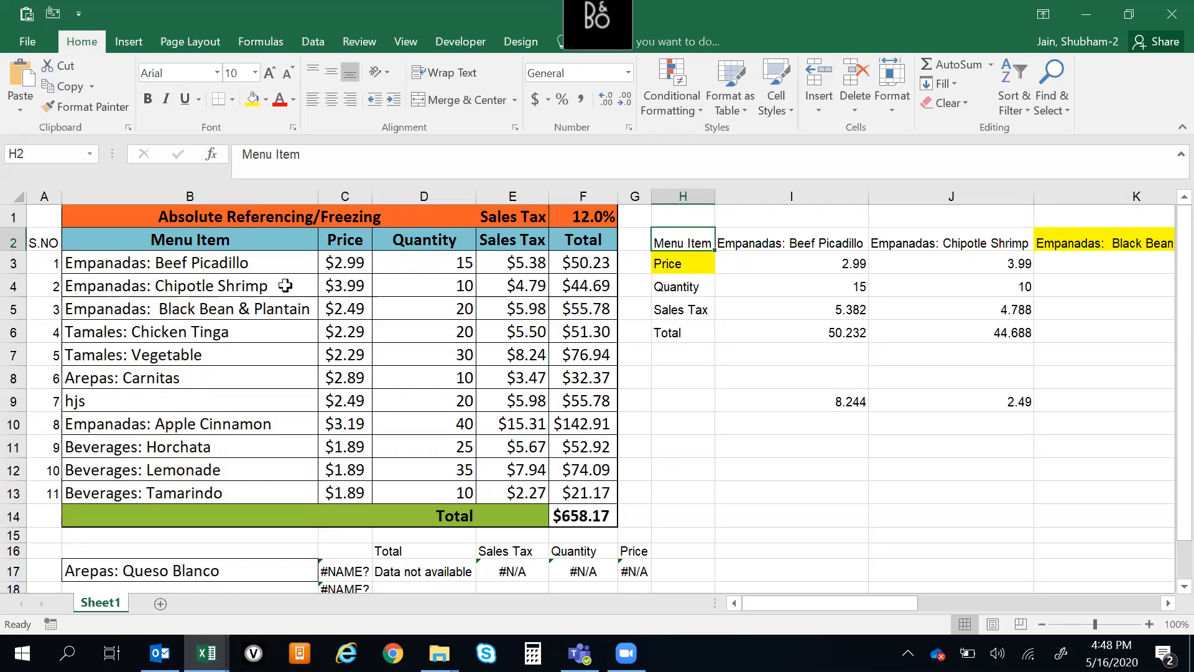
key(Right)
key(Right)
key(Right)
key(Right)
key(Right)
key(Right)
key(Right)
key(Right)
key(Right)
key(Right)
key(Right)
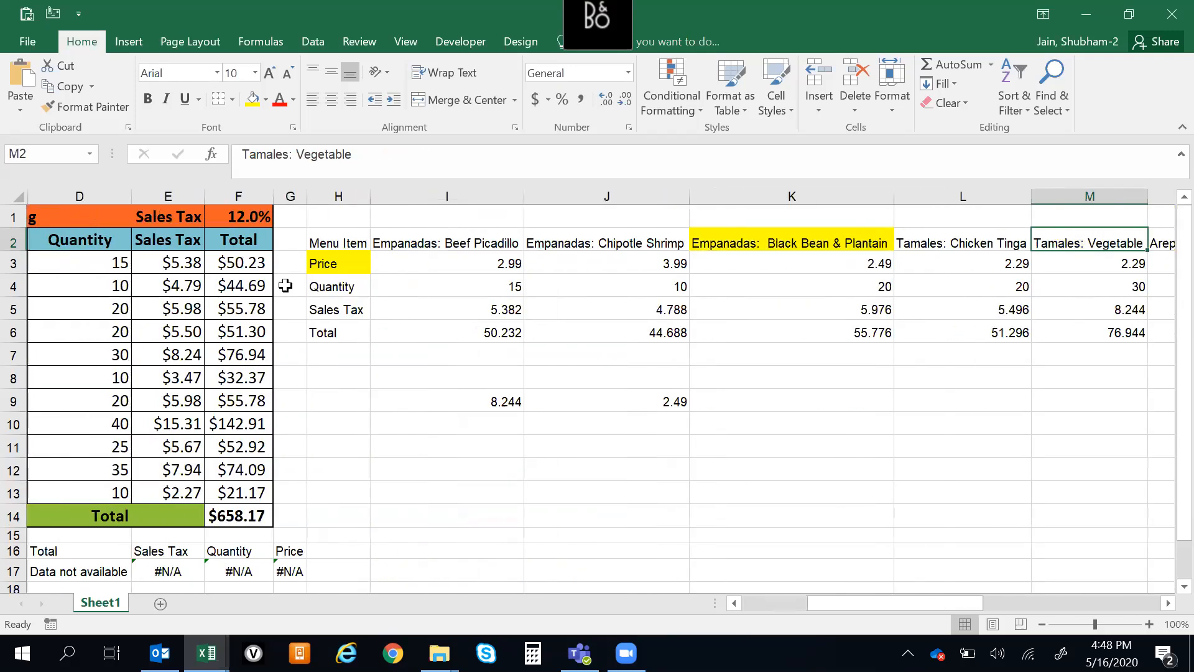
key(Left)
key(Left)
key(Left)
key(Left)
key(Left)
key(Left)
key(Left)
key(Left)
key(Left)
key(Left)
key(Left)
key(Left)
key(Left)
key(Left)
key(Left)
key(Left)
key(Left)
key(Right)
key(Right)
key(Right)
key(Right)
key(Right)
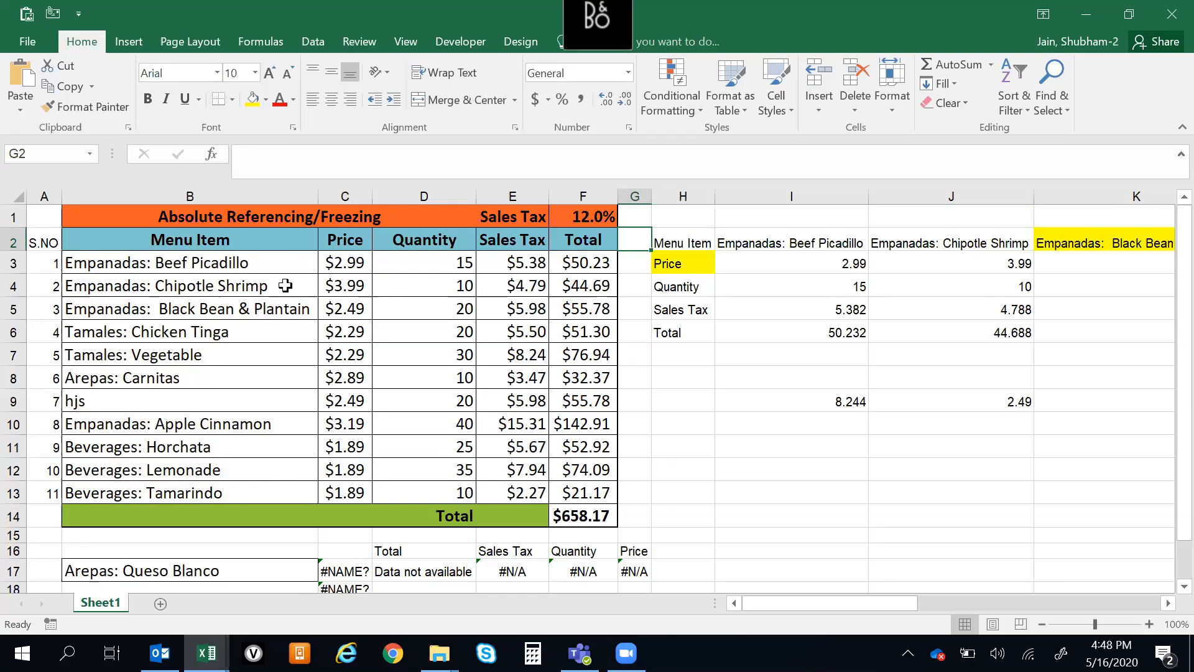
Inspect the lookup cells I9 and J9 beneath the horizontal menu table
click(707, 333)
click(885, 310)
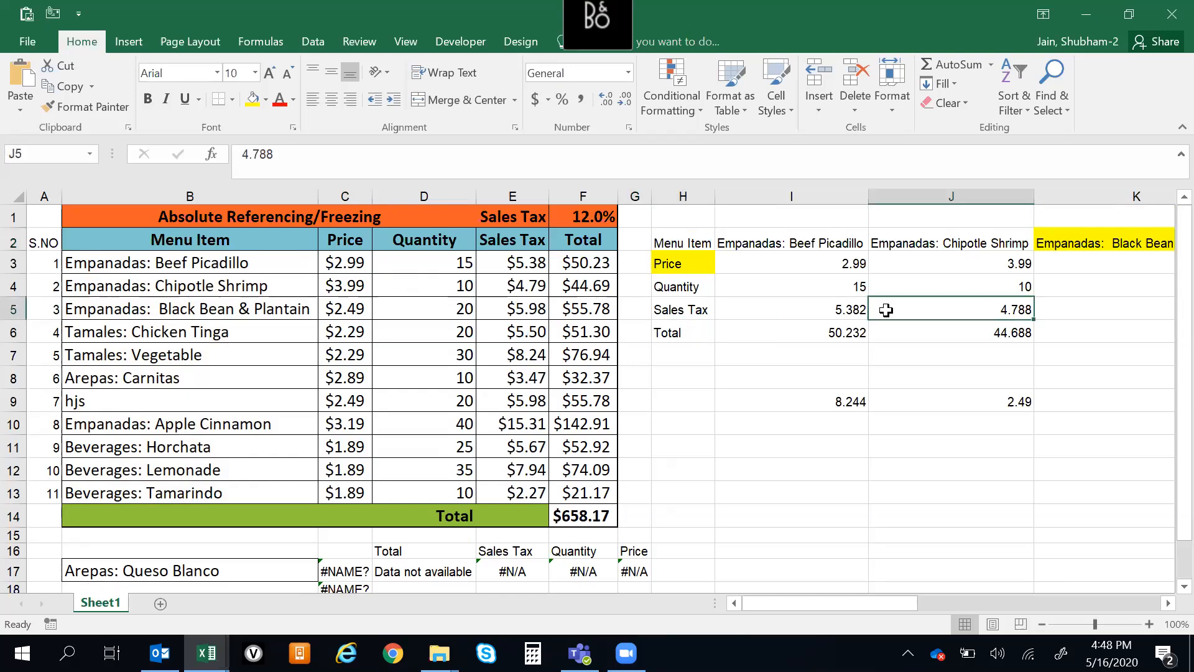
click(808, 377)
click(837, 404)
click(825, 486)
click(810, 403)
click(912, 462)
click(836, 401)
click(819, 449)
click(793, 414)
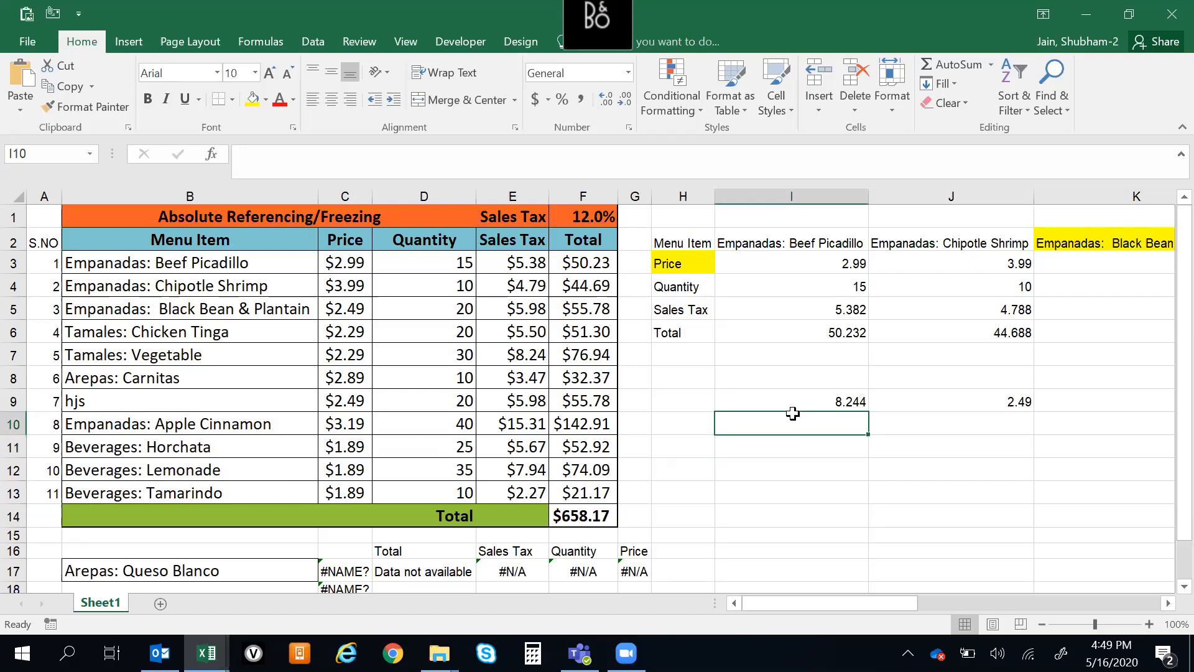
click(962, 399)
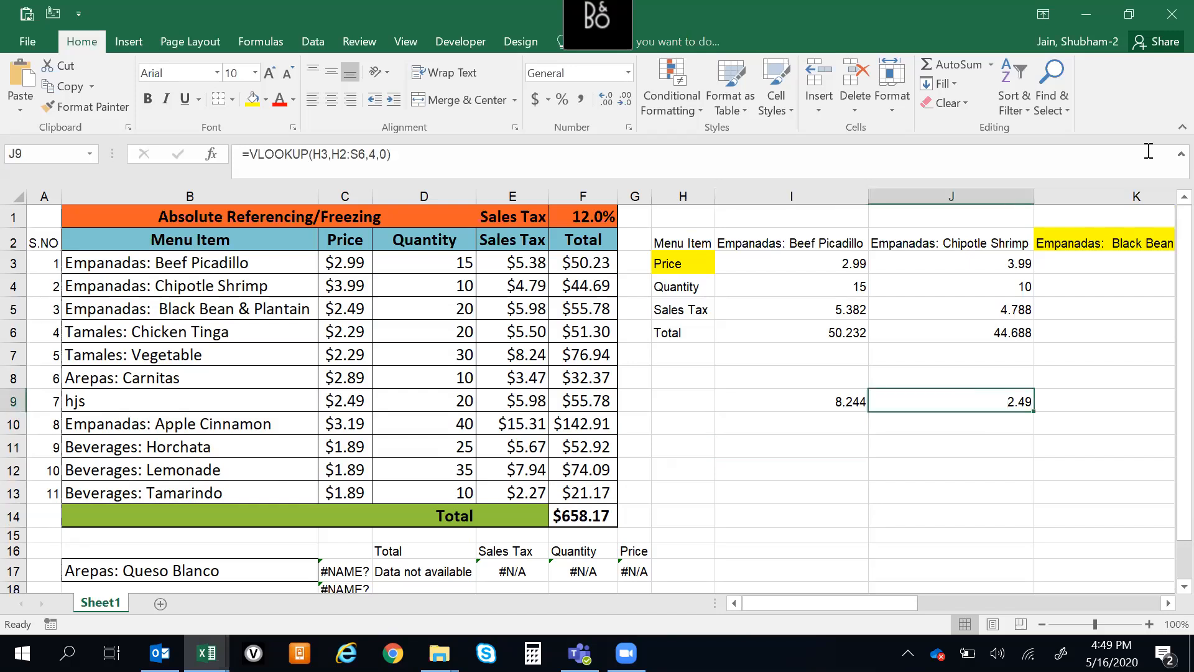
Close the practice workbook containing the lookup formulas and return to the referencing sheet of the training workbook
click(1158, 41)
click(1172, 14)
click(598, 366)
click(785, 377)
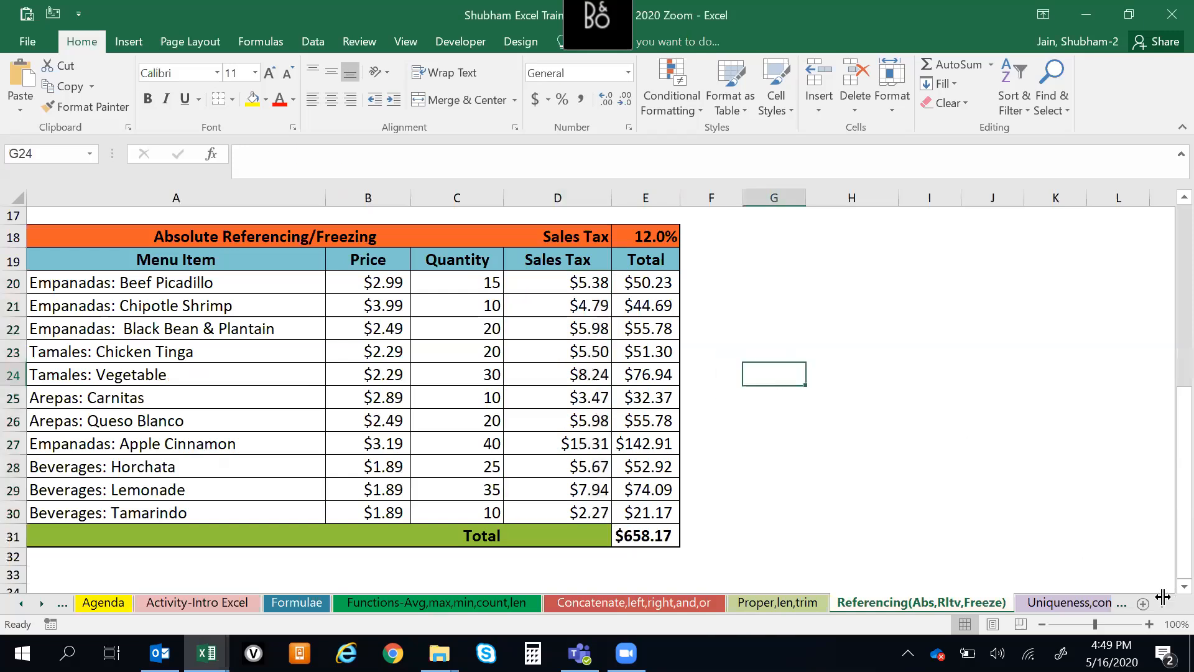
Open the February 2020 IHD Monthly Franchise Report in PowerPoint from the IHD Report_March DM folder on the desktop
click(1192, 653)
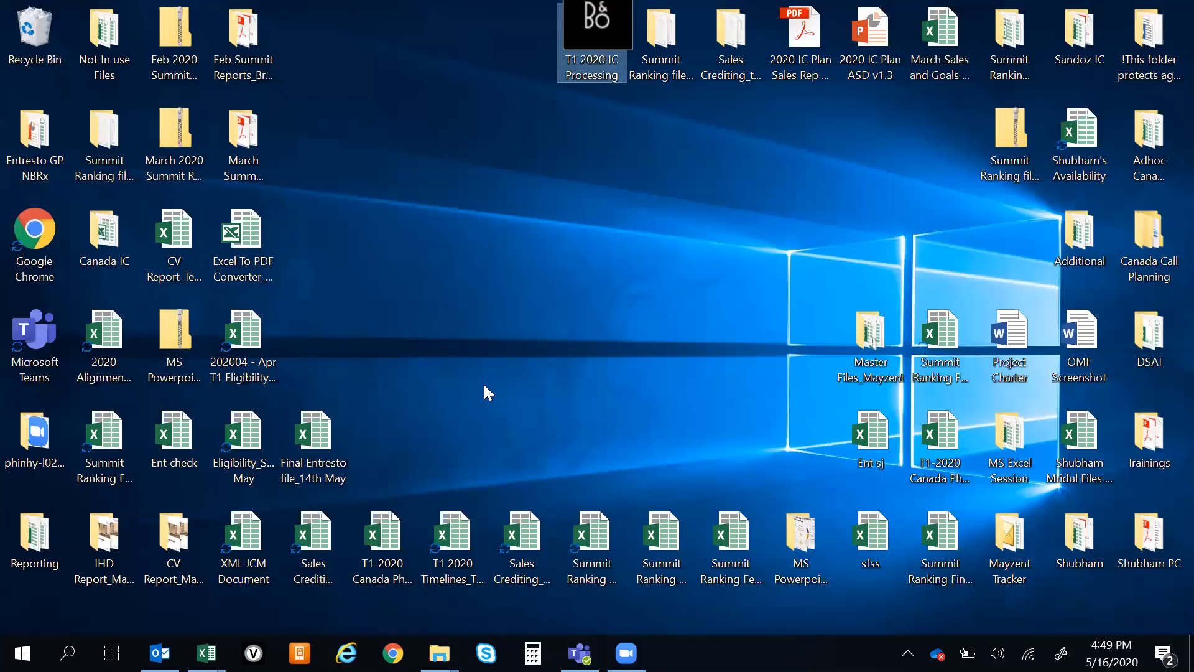
click(123, 546)
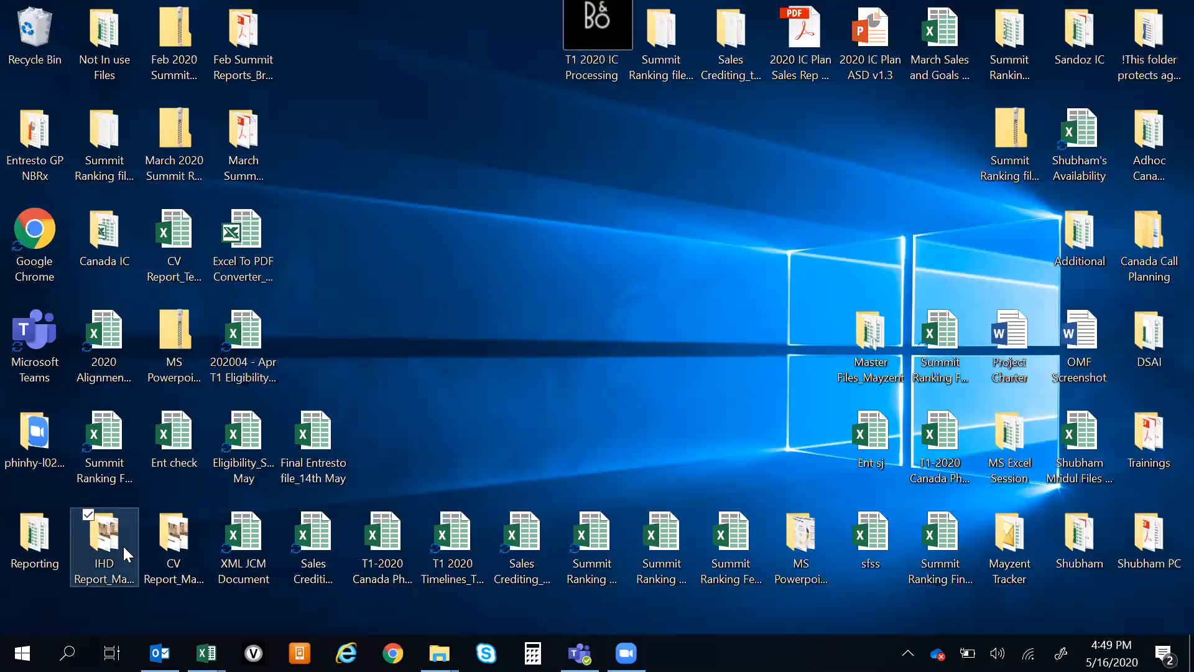
double_click(122, 544)
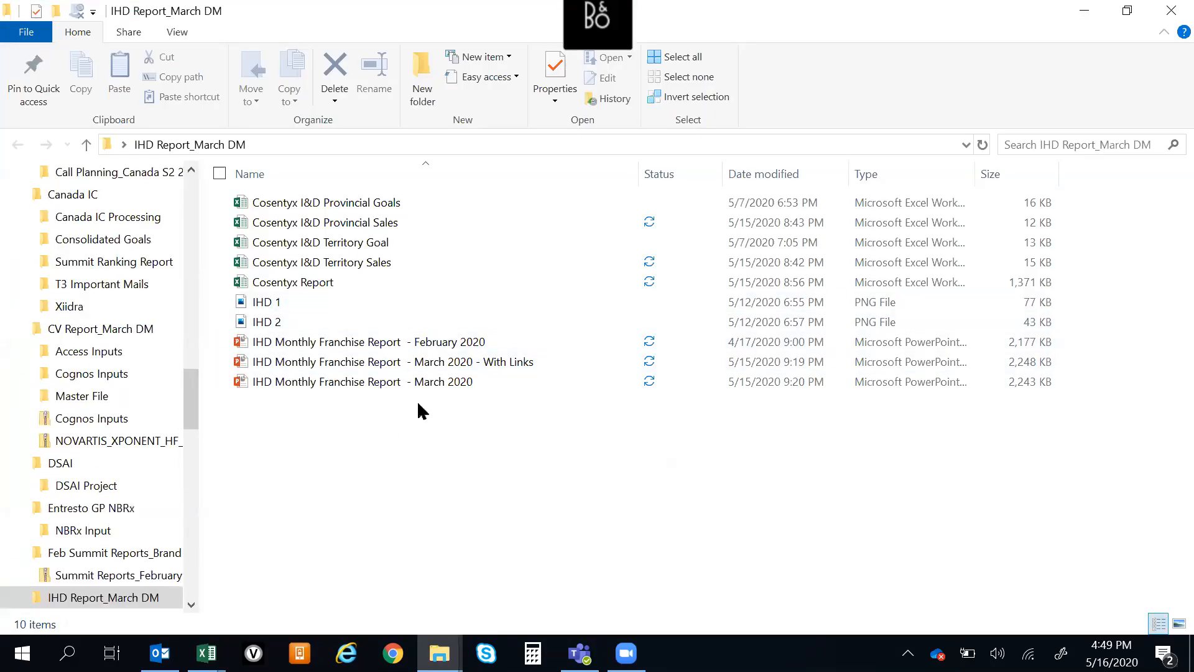
double_click(415, 346)
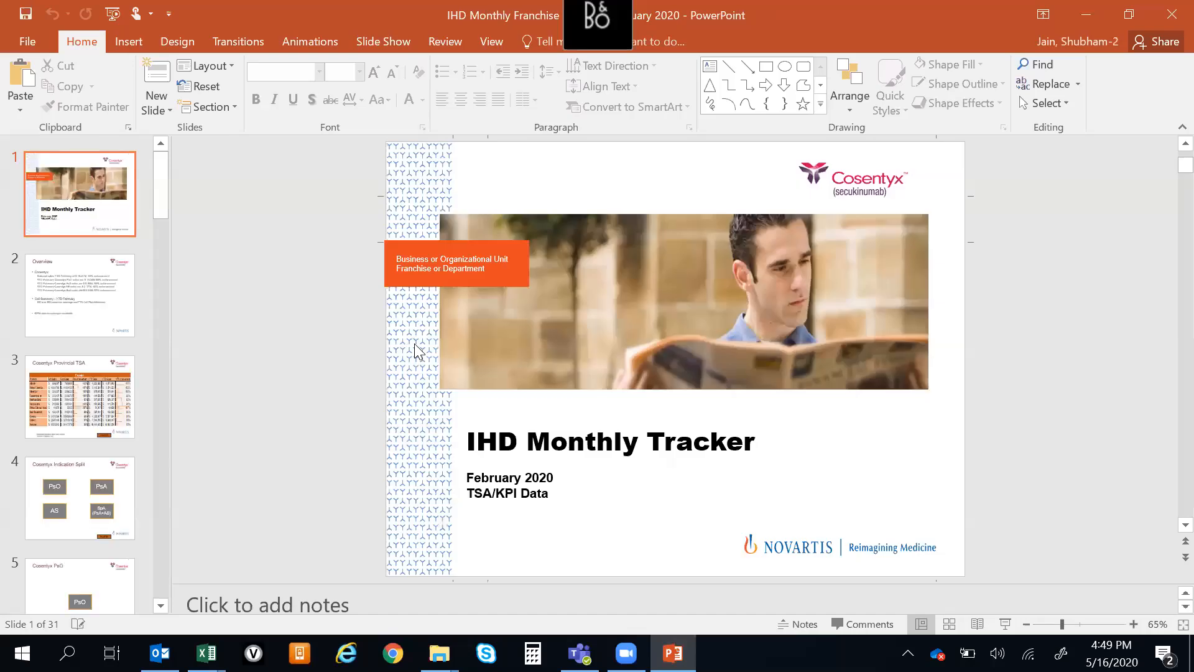
Review the report slides from the title through the Cosentyx Provincial TSA table to the PsO TSA Sales vs Goals charts
scroll(417, 348, down, 1)
scroll(417, 348, down, 1)
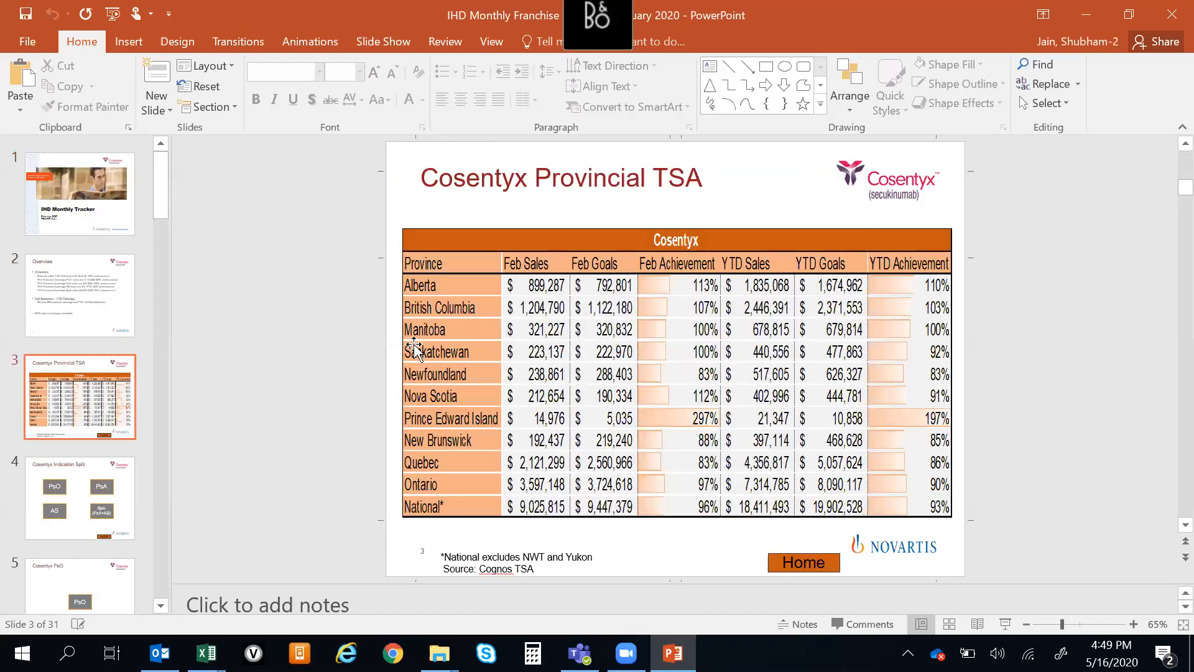
scroll(415, 349, down, 1)
scroll(417, 349, up, 3)
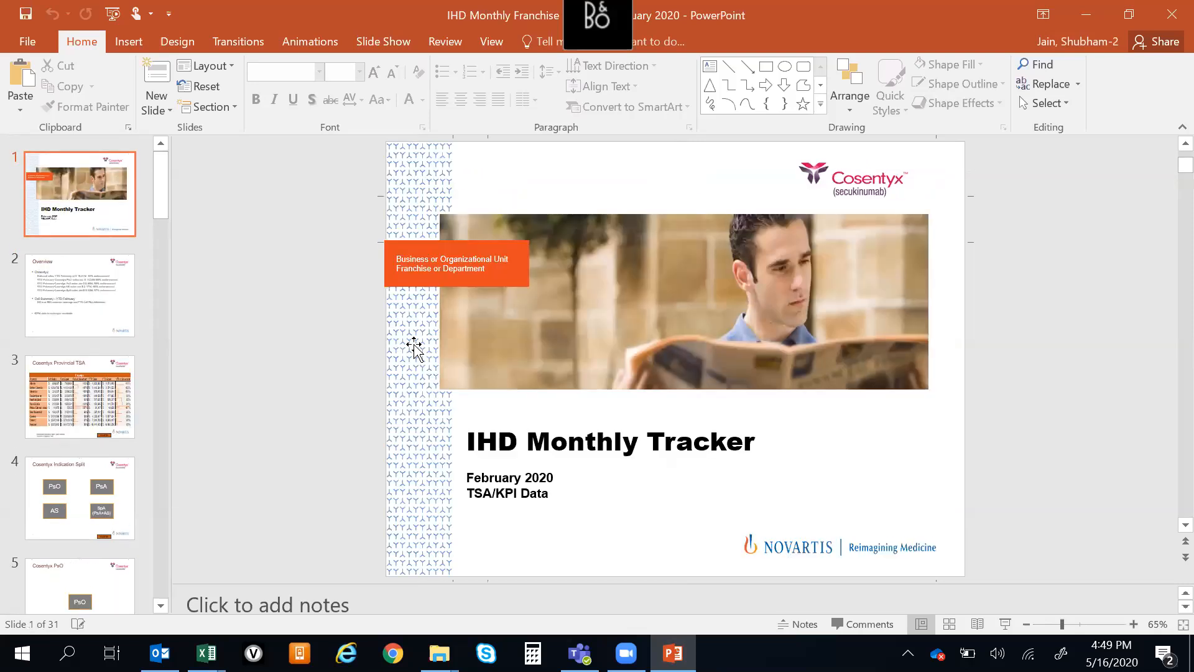
scroll(418, 350, down, 2)
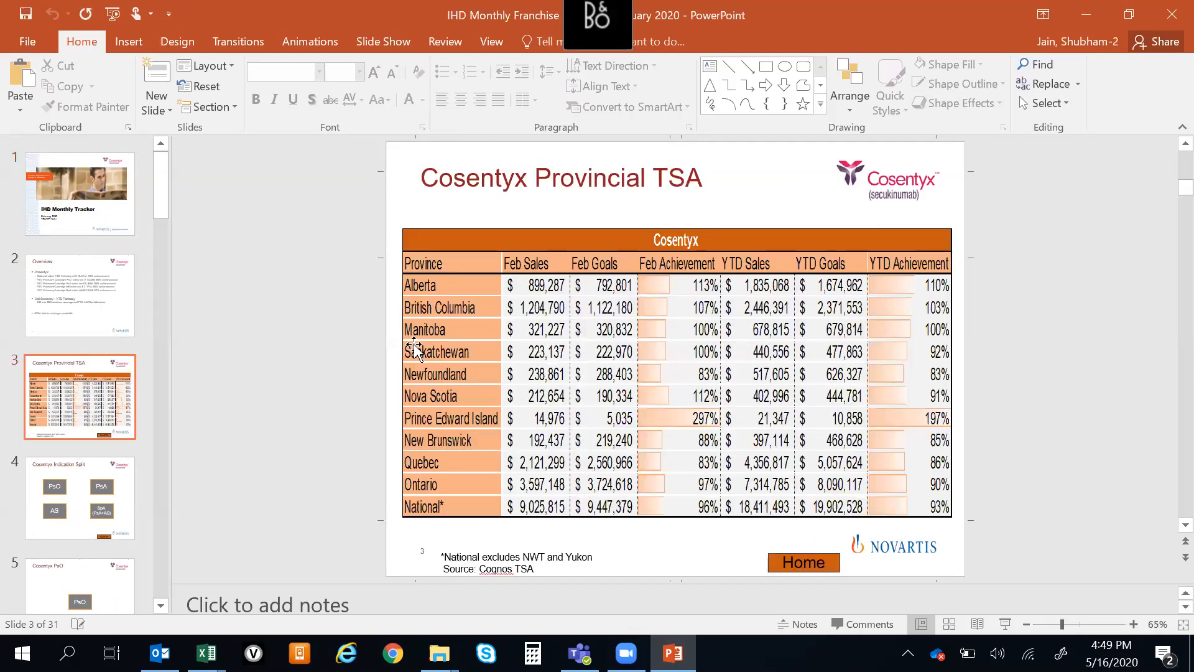
scroll(415, 348, down, 3)
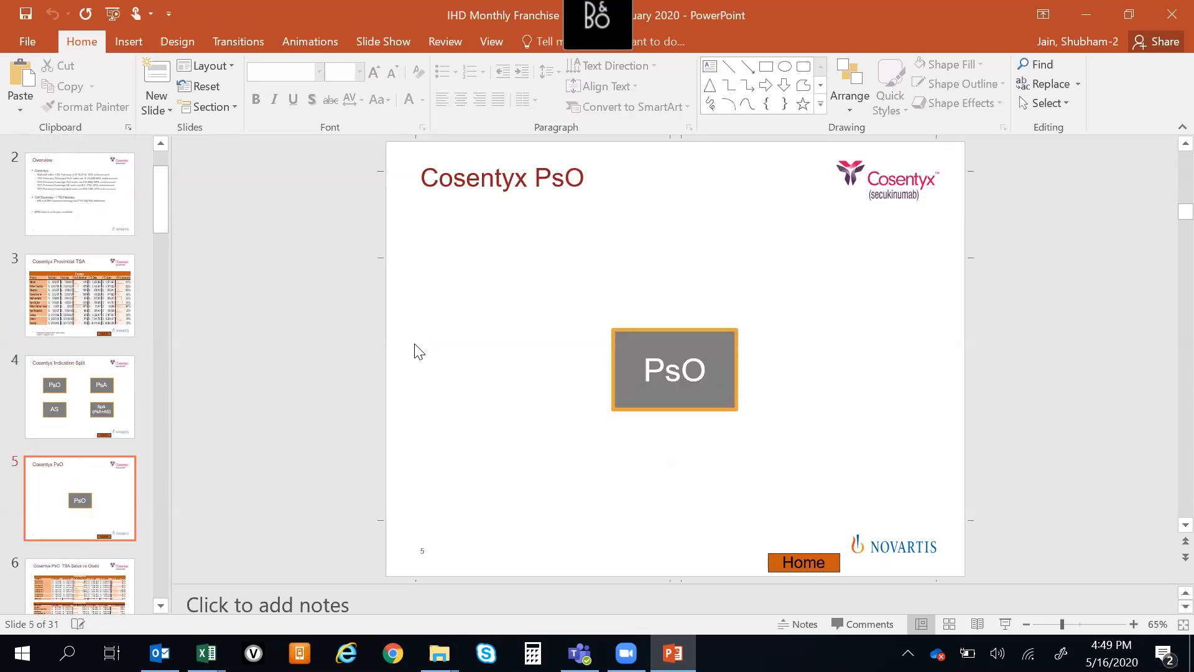
scroll(417, 350, down, 1)
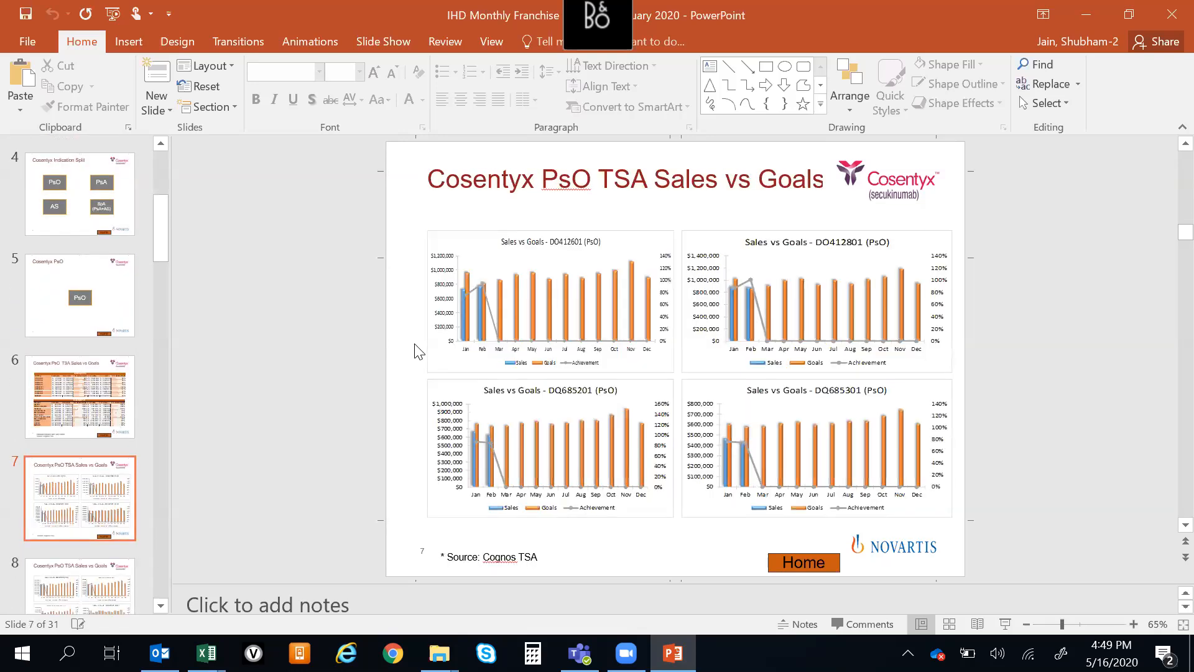
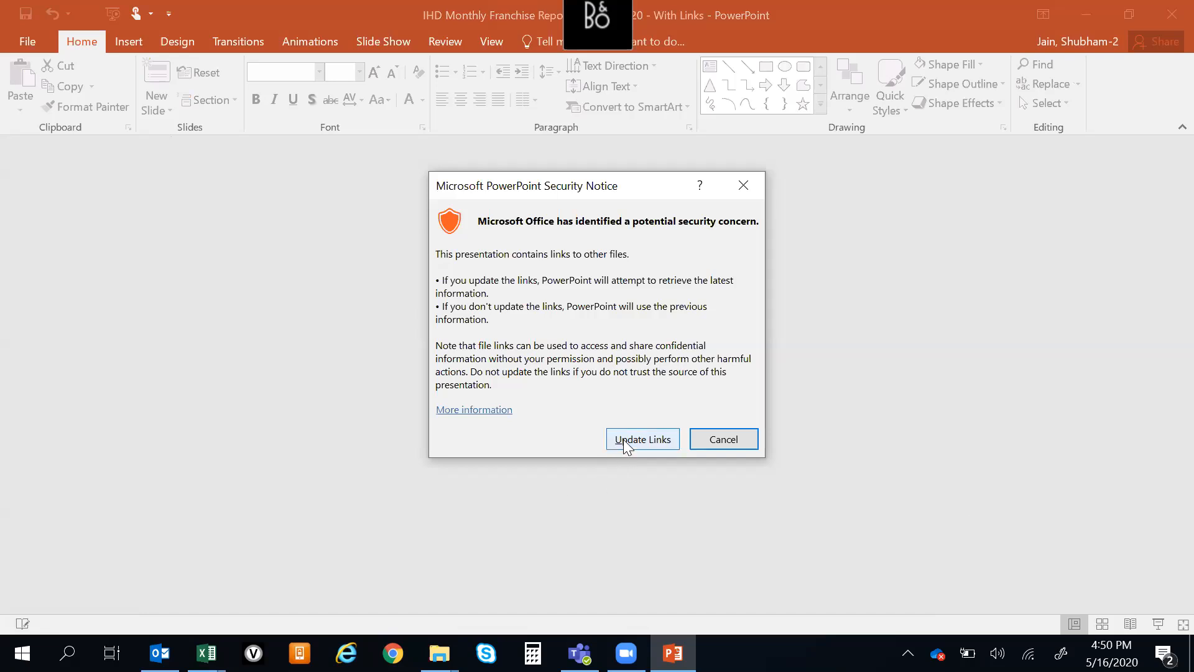
Open the linked March 2020 report without updating its links and move to the Cosentyx Indication Split slide
click(725, 440)
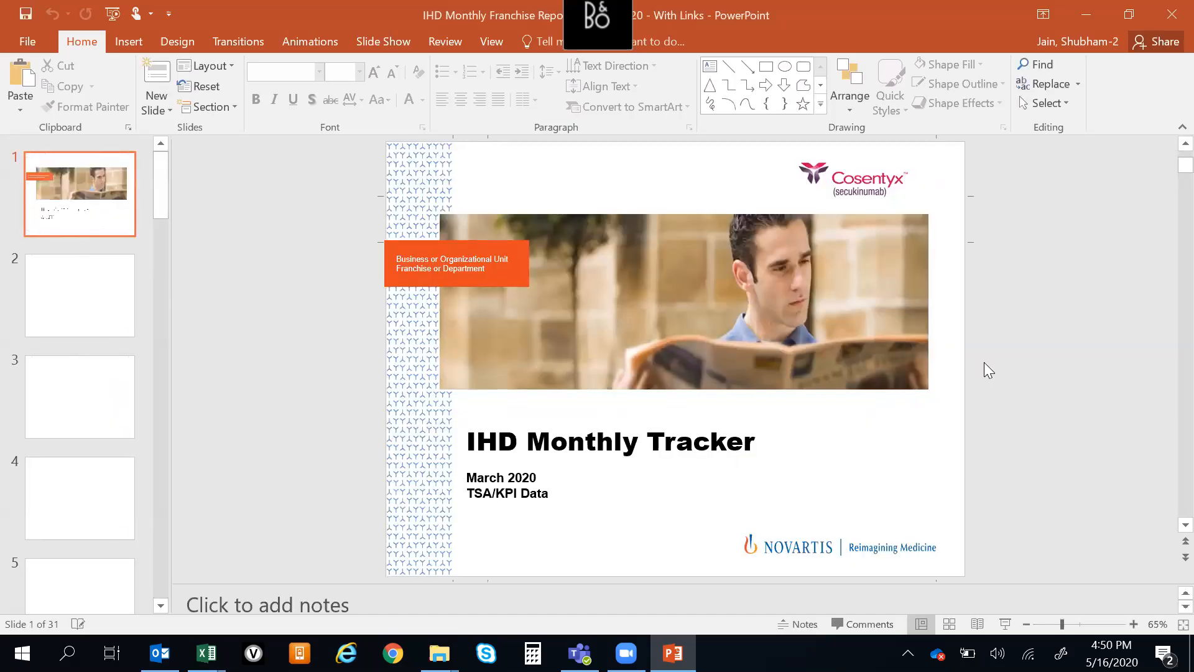
scroll(990, 356, down, 3)
scroll(991, 356, up, 1)
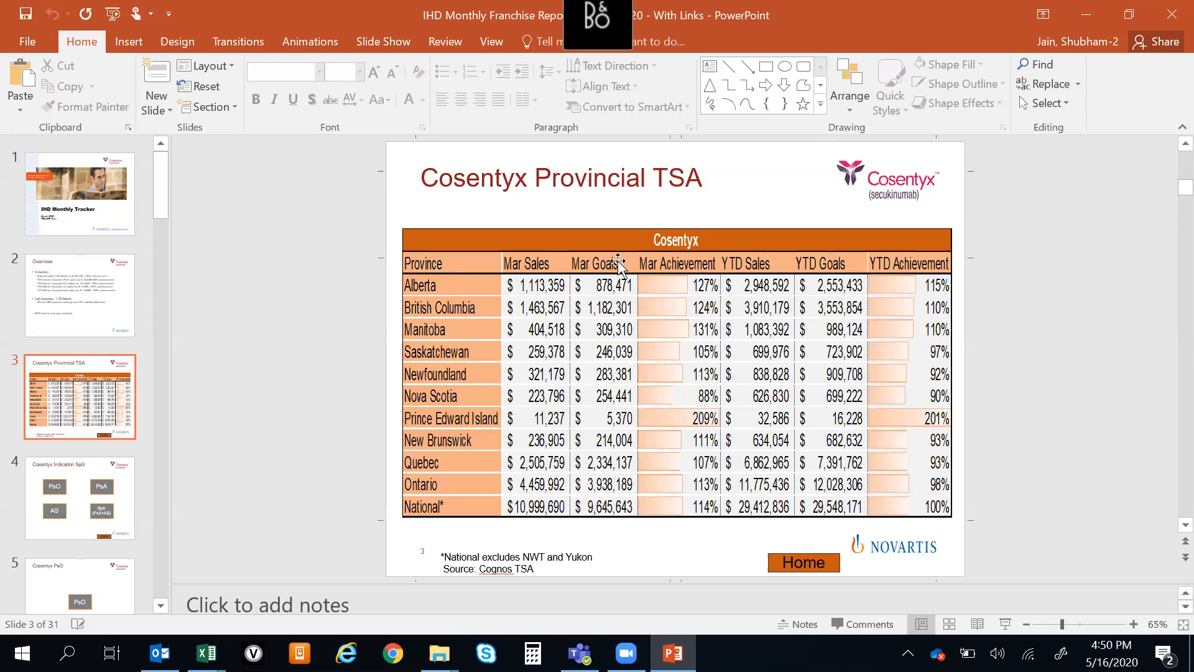
scroll(568, 272, down, 3)
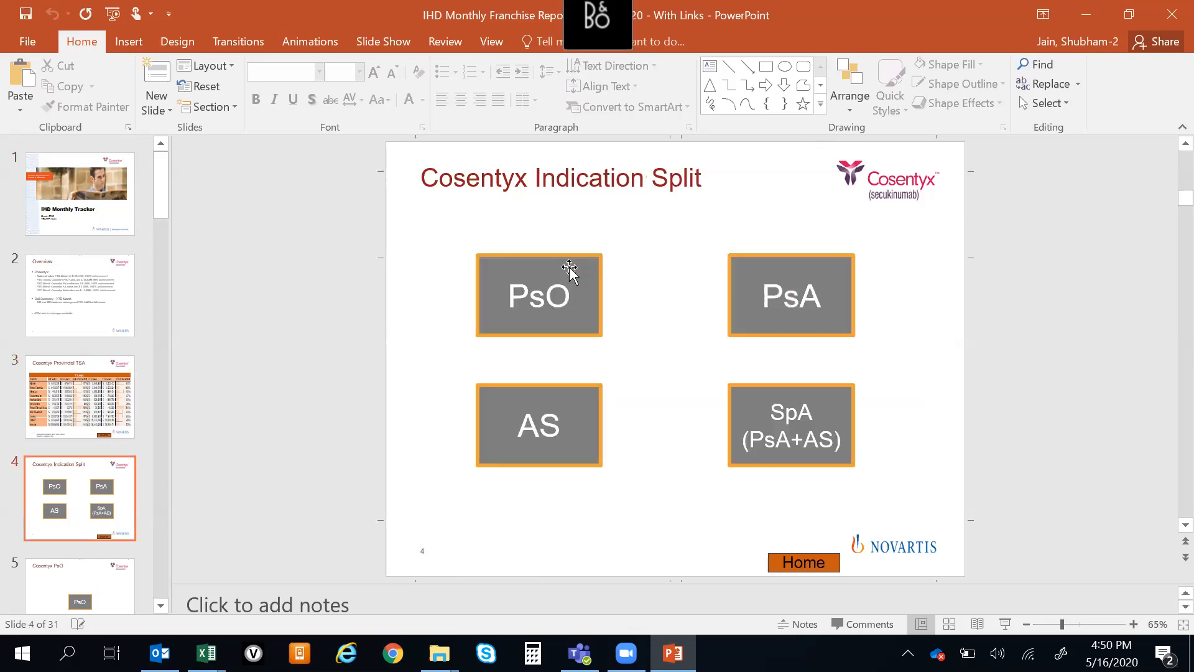
Open the Cosentyx Report workbook from the IHD Report_March DM folder and show the GPM_Sales Vs Goals(PsO) sheet
key(alt+Tab)
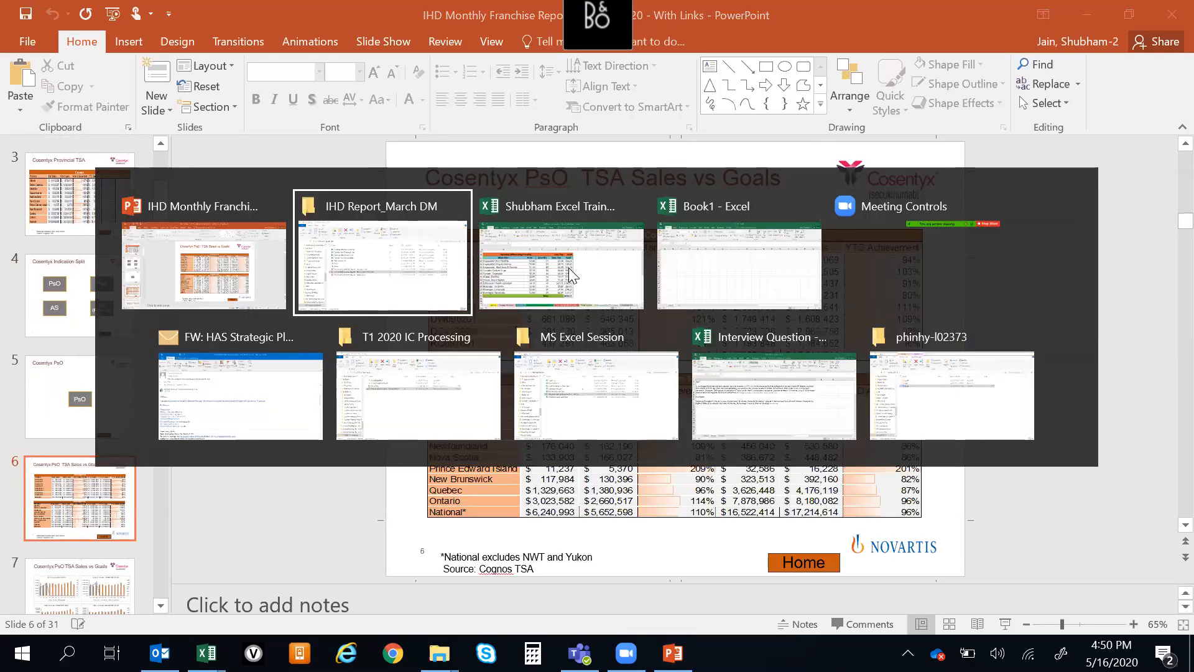
key(Up)
key(Up)
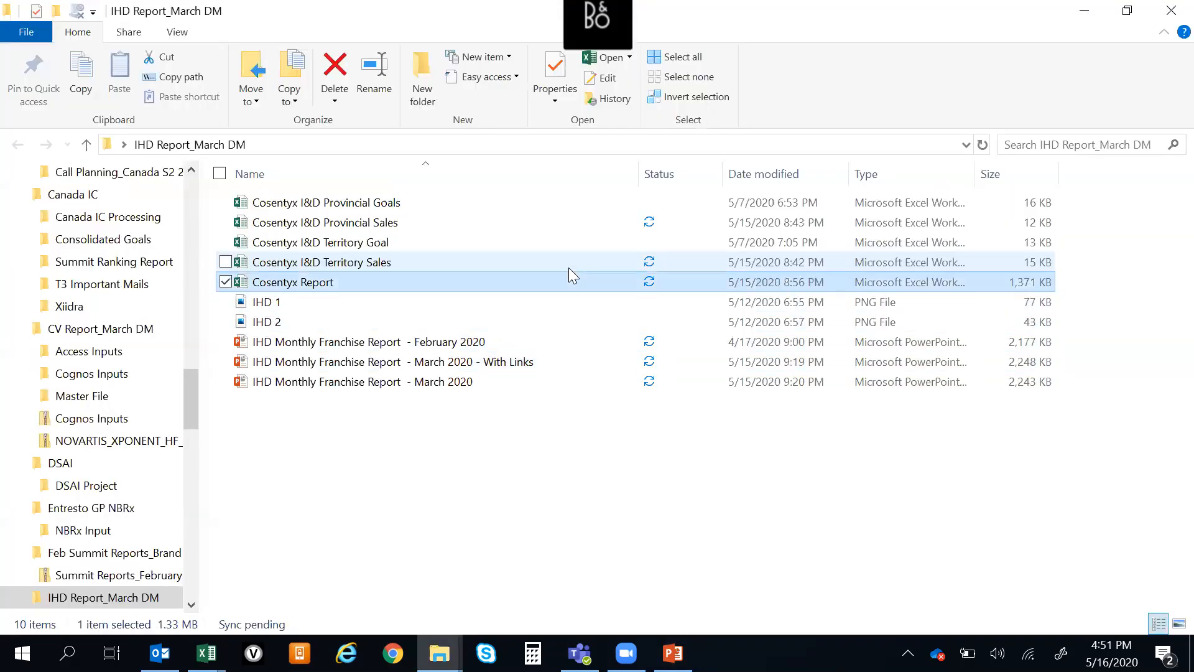
key(Return)
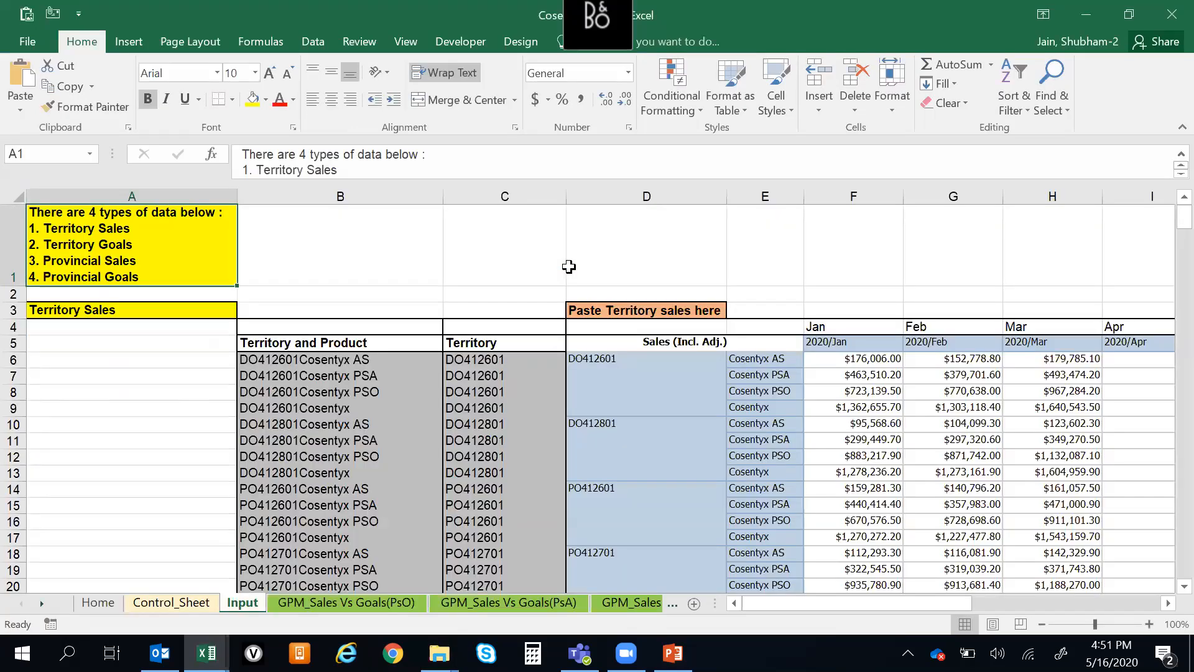
click(341, 608)
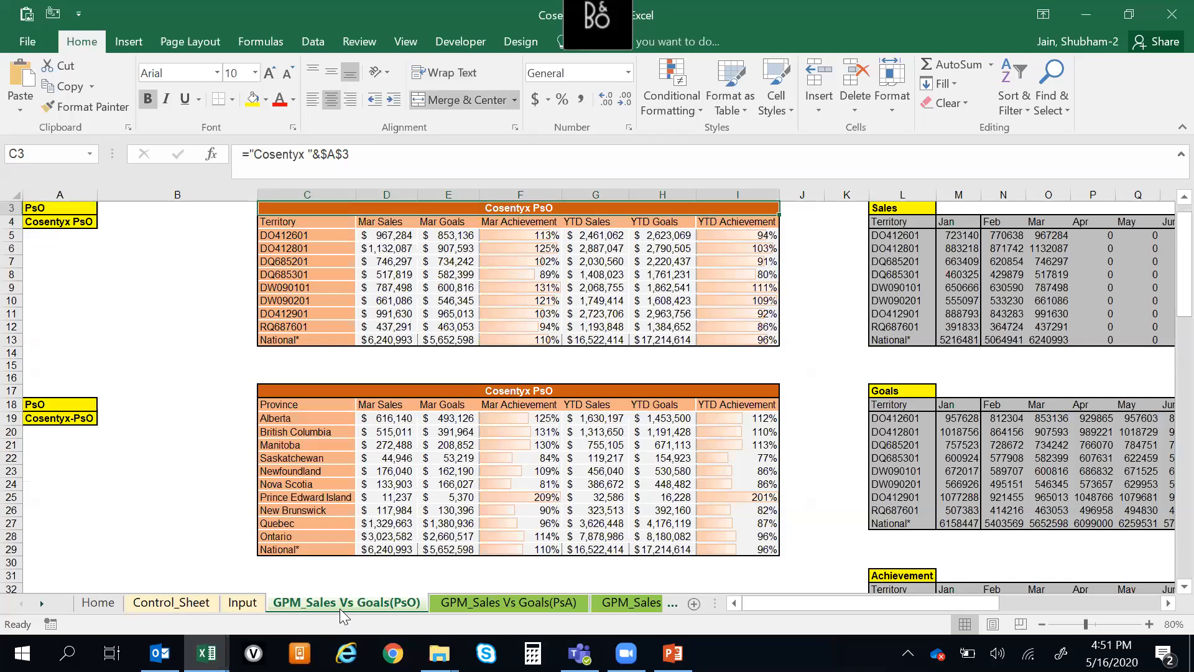
Inspect the formulas around the Mar Sales header in D4 of the Cosentyx PsO territory table
key(Down)
key(Up)
key(Down)
key(Down)
key(Right)
key(Down)
key(Up)
key(Up)
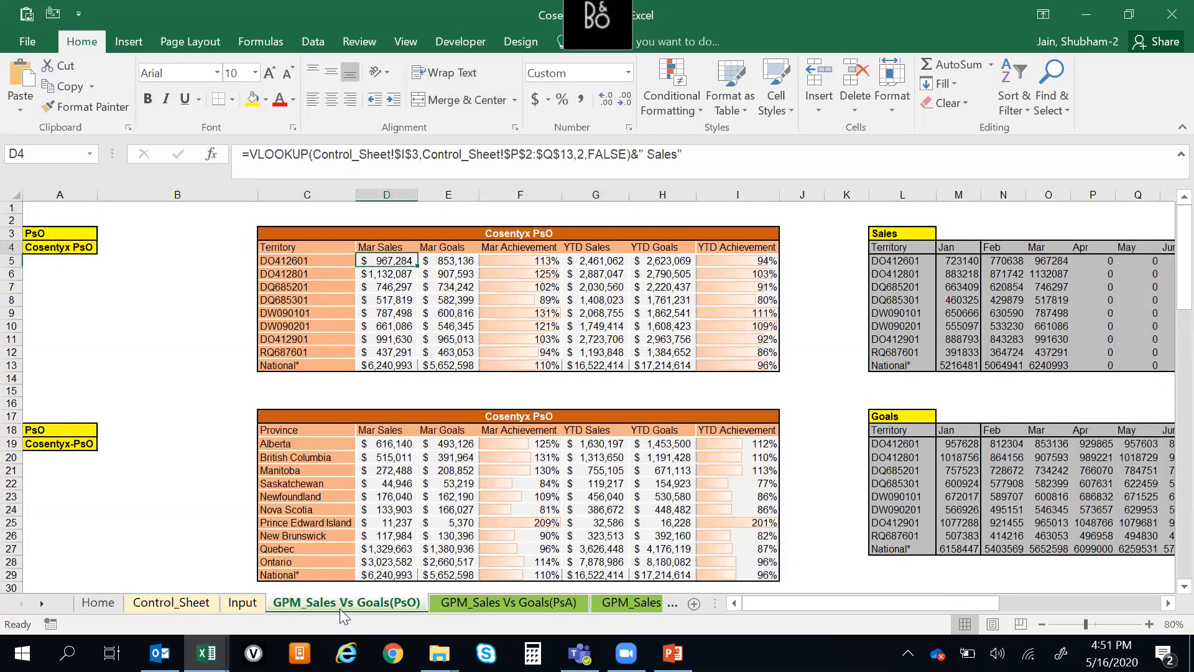
key(Up)
key(Up)
key(Down)
key(Down)
key(Down)
key(Up)
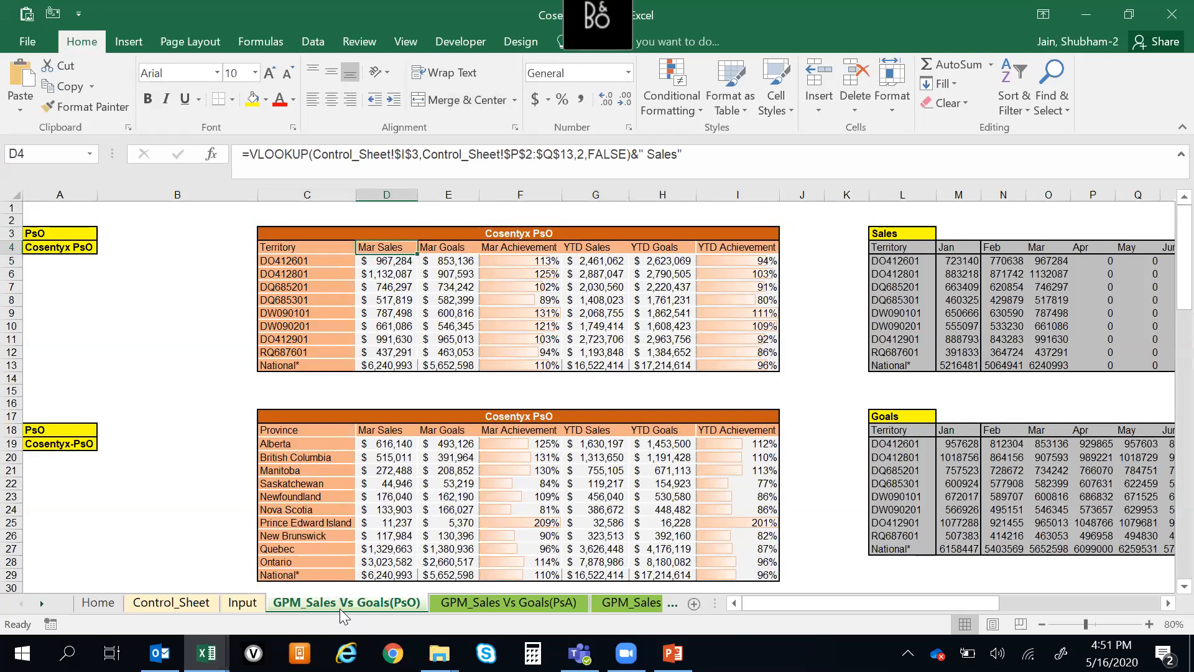
Switch to the PowerPoint report and review the Cosentyx PsO TSA slides up to the National Sales vs Goals chart
key(alt+Tab)
key(alt+Tab)
key(alt+Tab)
key(alt+Tab)
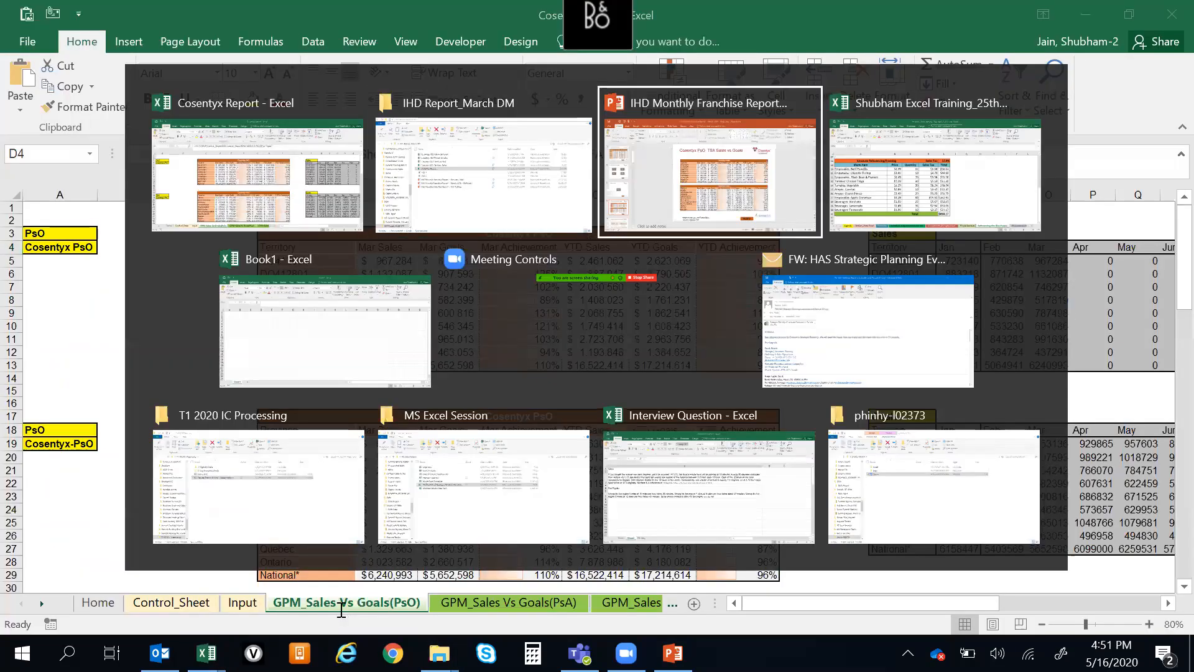
key(Down)
key(Down)
key(Up)
key(Up)
key(Up)
key(Down)
key(Down)
key(Down)
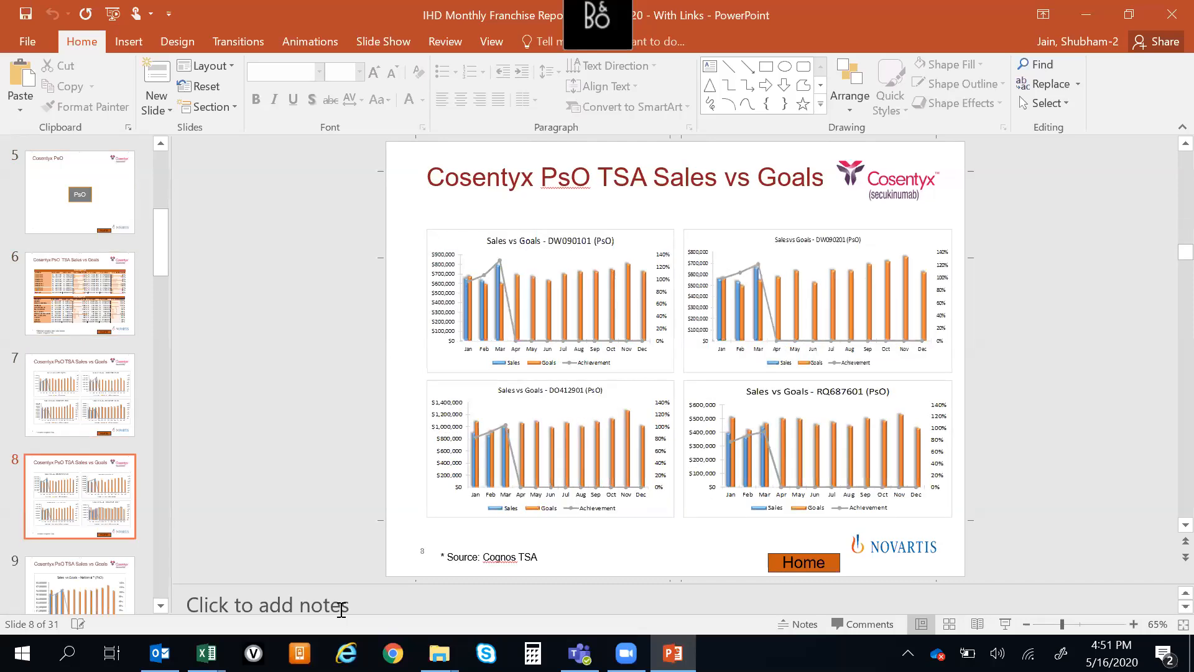
key(Down)
Compare the Excel PsO sheet with the PowerPoint report, going back to the PsO territory charts on slide 7
key(alt+Tab)
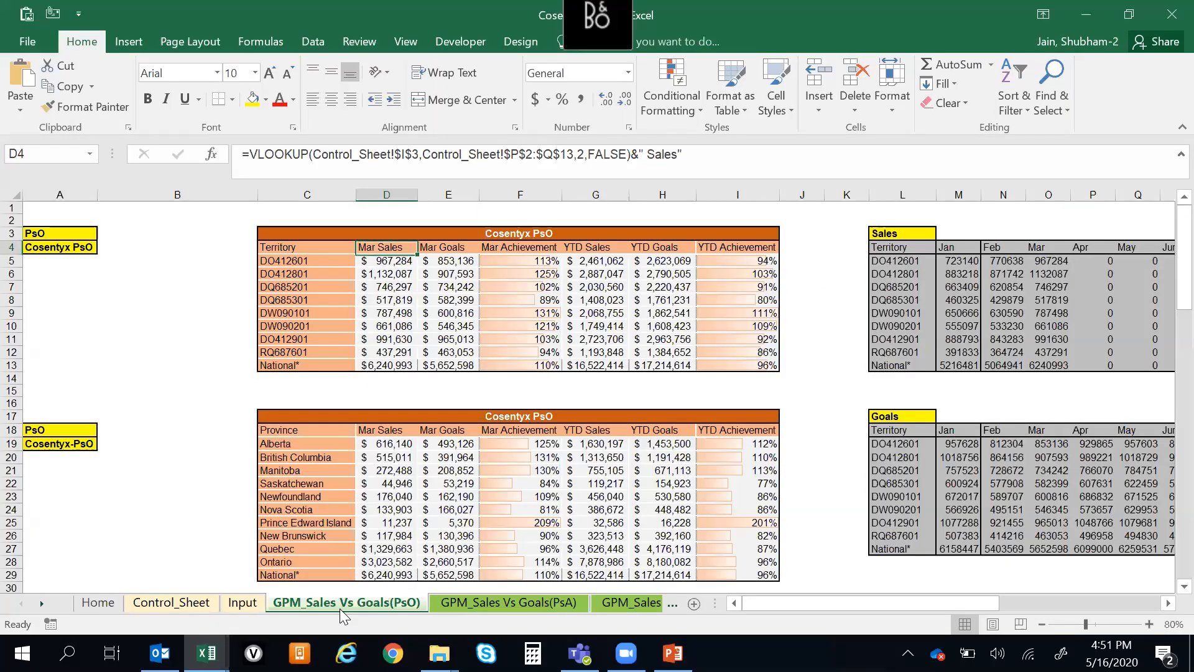
key(alt+Tab)
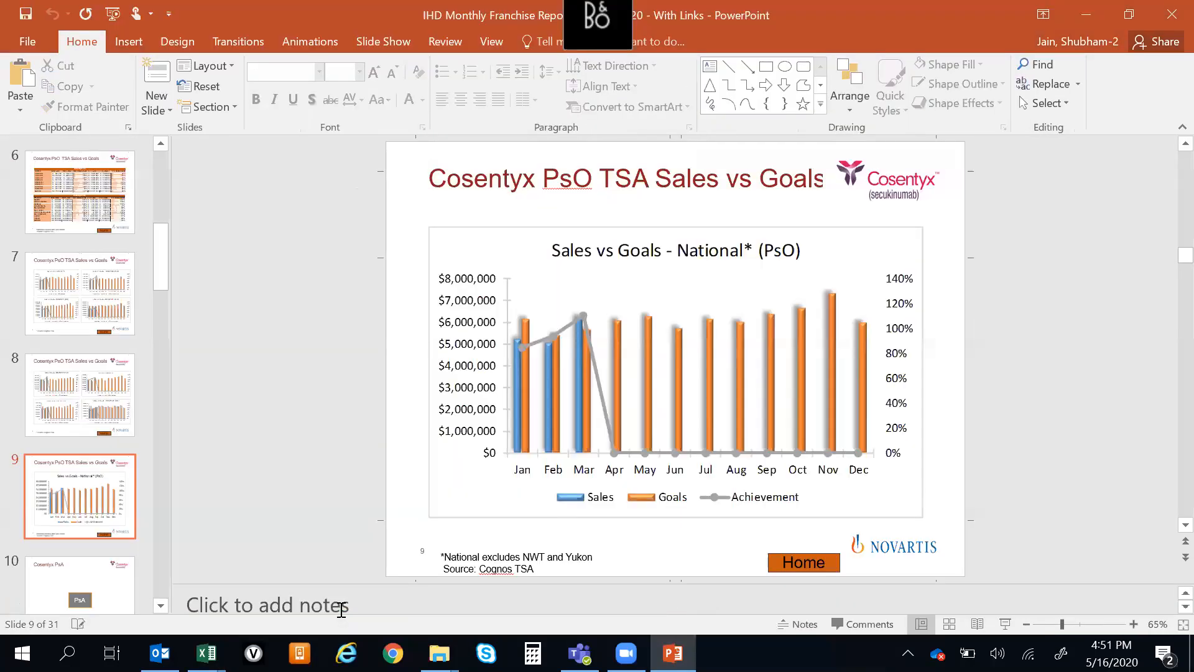
key(Up)
key(Up)
key(Up)
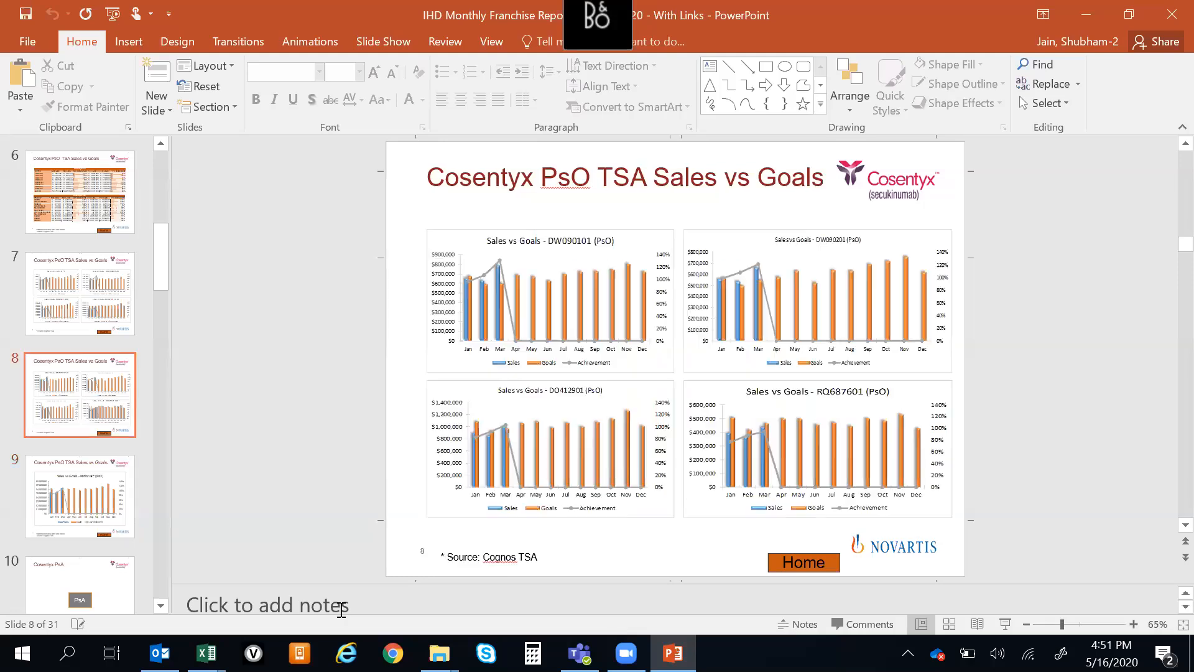
key(Down)
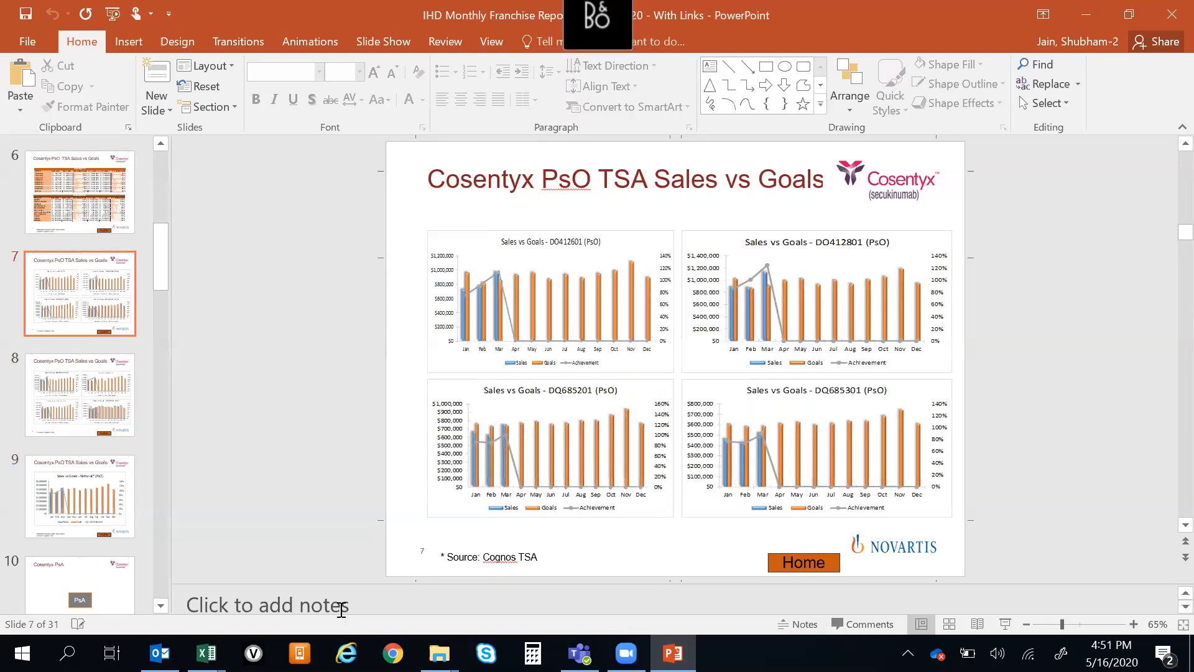
Switch to the Cosentyx Report workbook in Excel and recheck the header cells of the PsO territory table
key(alt+Tab)
key(Up)
key(Up)
key(Up)
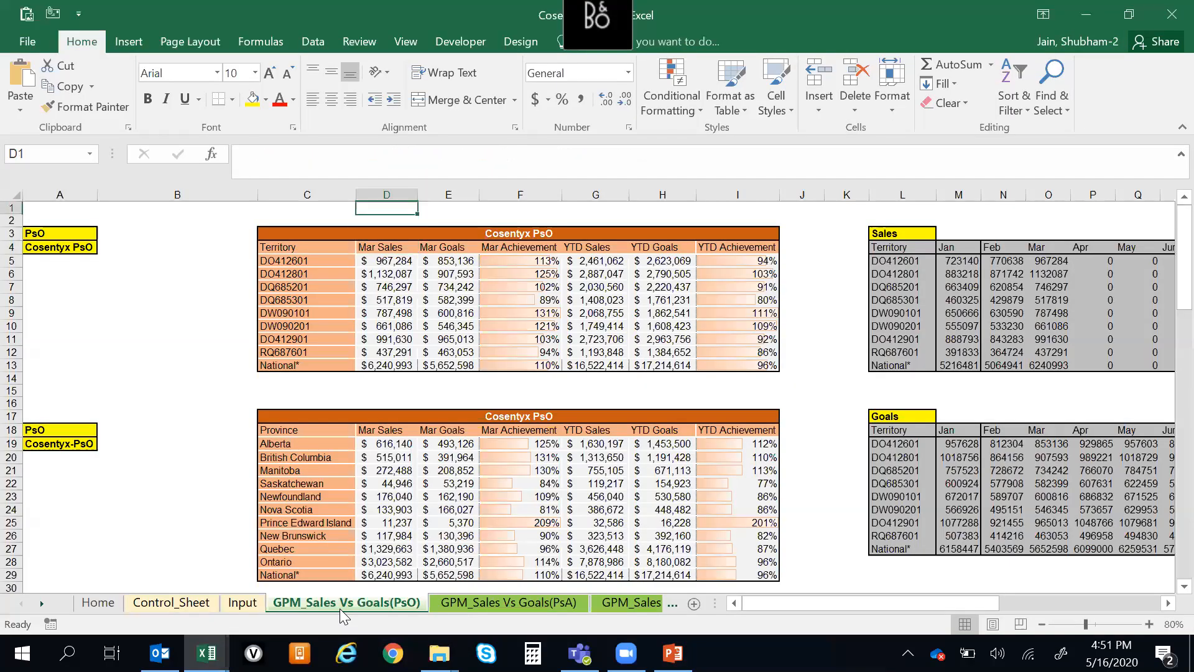
key(Down)
key(Down)
key(Down)
key(Right)
key(Right)
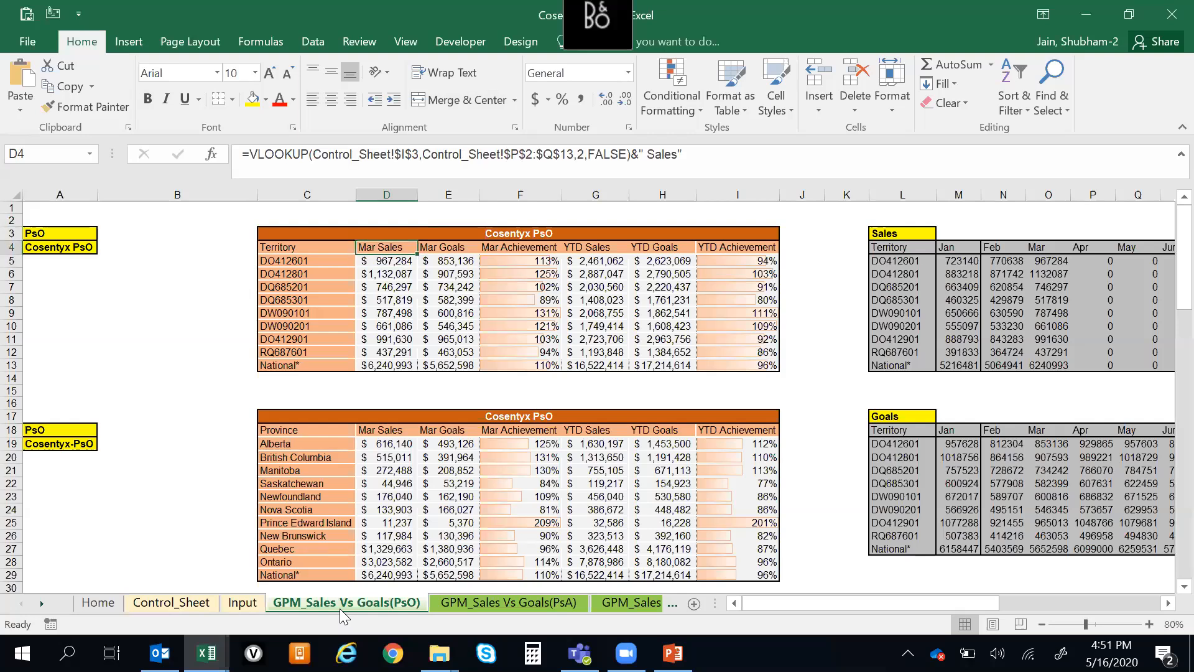
Go through the PsA, AS and SPA sheets to the GPM_Sales Vs Goals(Total) sheet and view its territory and provincial tables
key(ctrl+Page_Down)
key(ctrl+Page_Down)
key(ctrl+Page_Down)
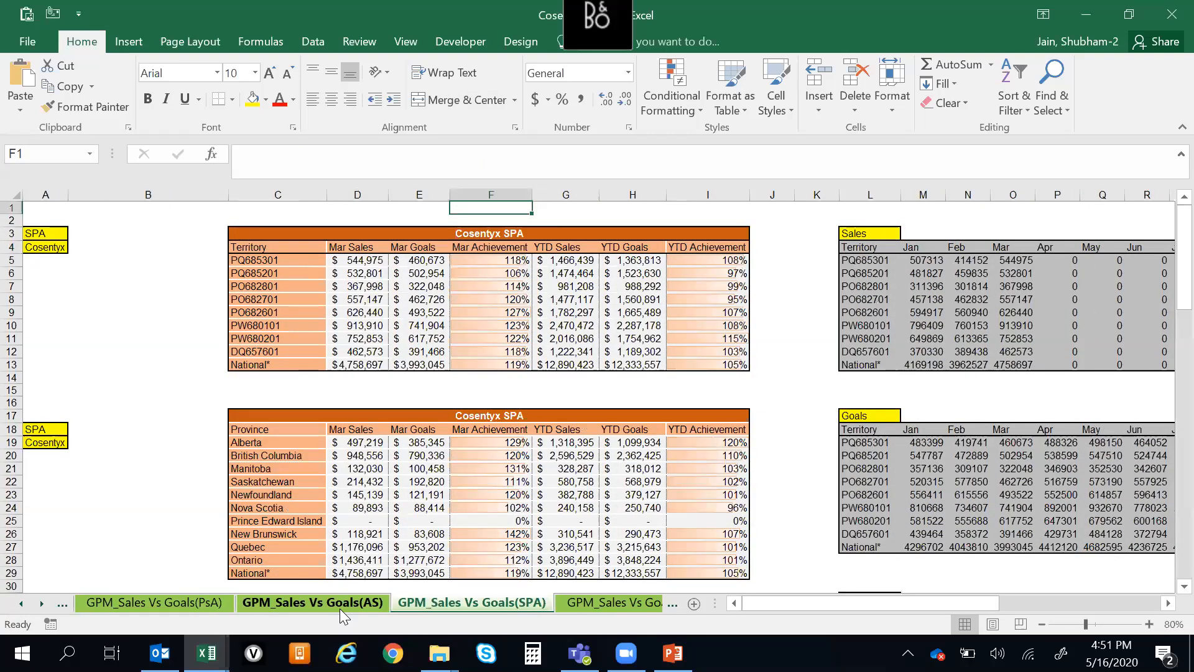
key(ctrl+Page_Down)
key(Up)
key(Down)
key(Down)
key(ctrl+Down)
key(Down)
key(Down)
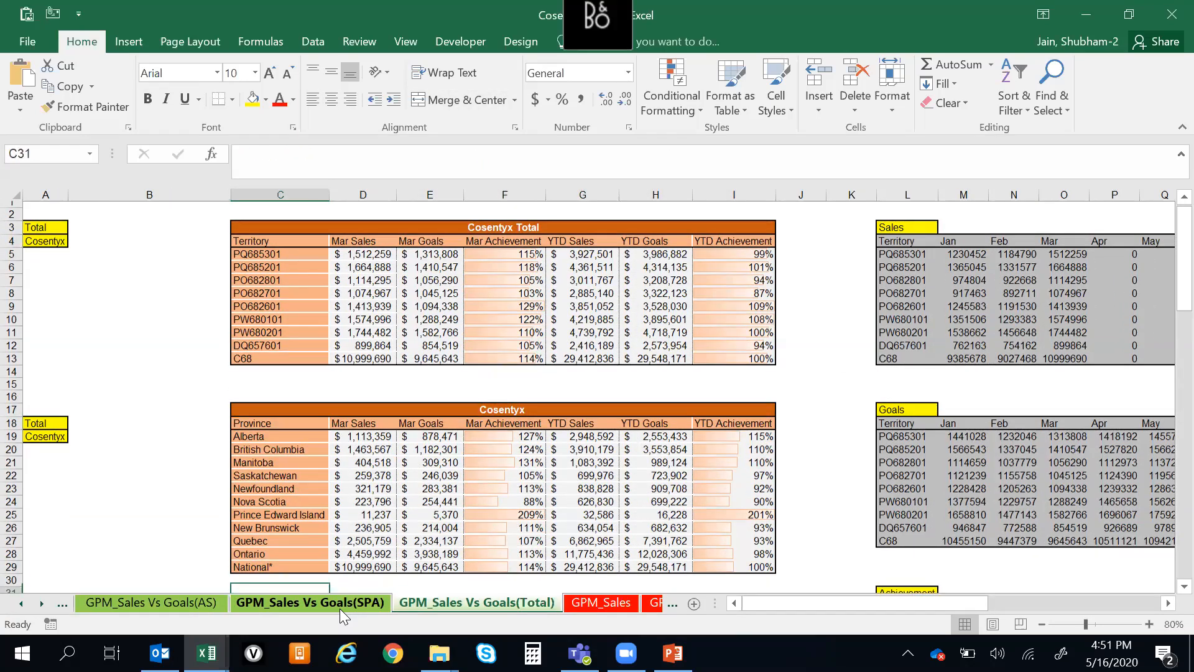
Compare the Excel Total sheet with the PowerPoint report, going back to its Cosentyx Provincial TSA slide
key(alt+Tab)
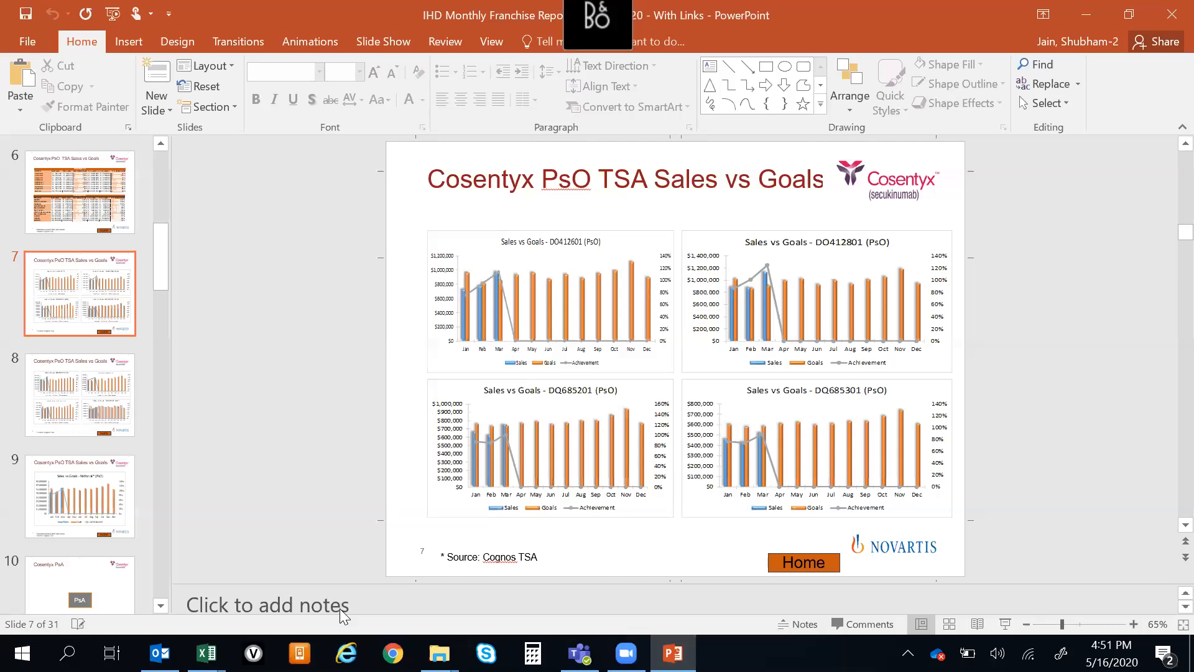
key(alt+Tab)
key(ctrl+Up)
key(ctrl+Up)
key(Left)
key(alt+Tab)
key(Page_Up)
key(Page_Up)
key(Page_Up)
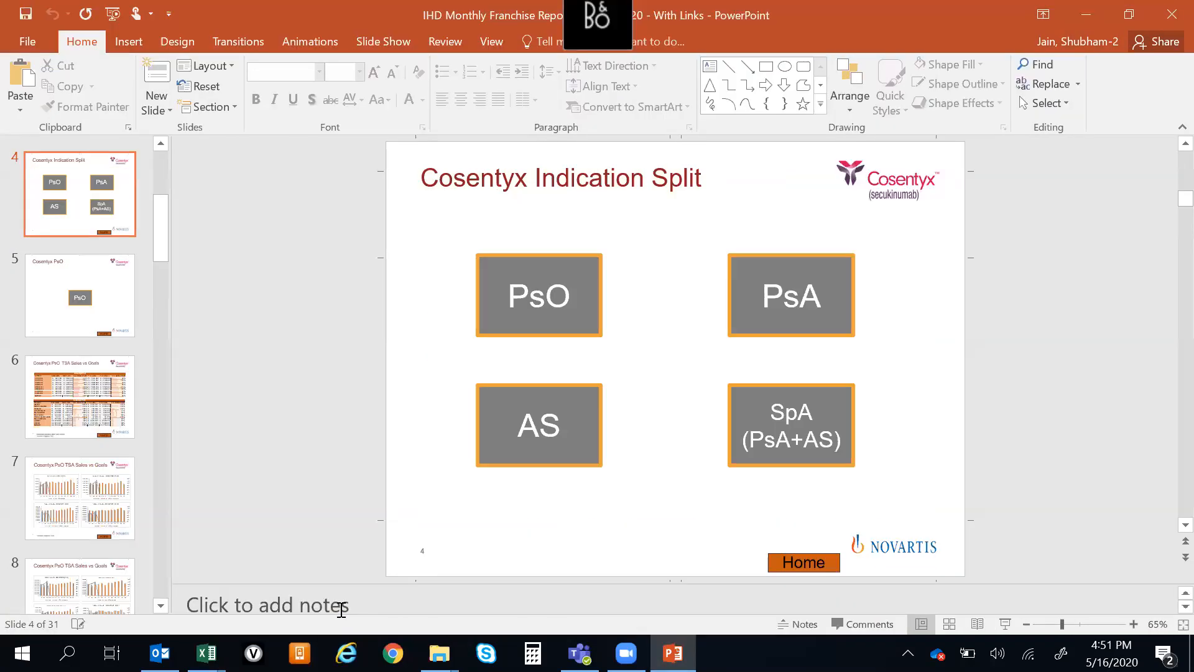
key(alt+Tab)
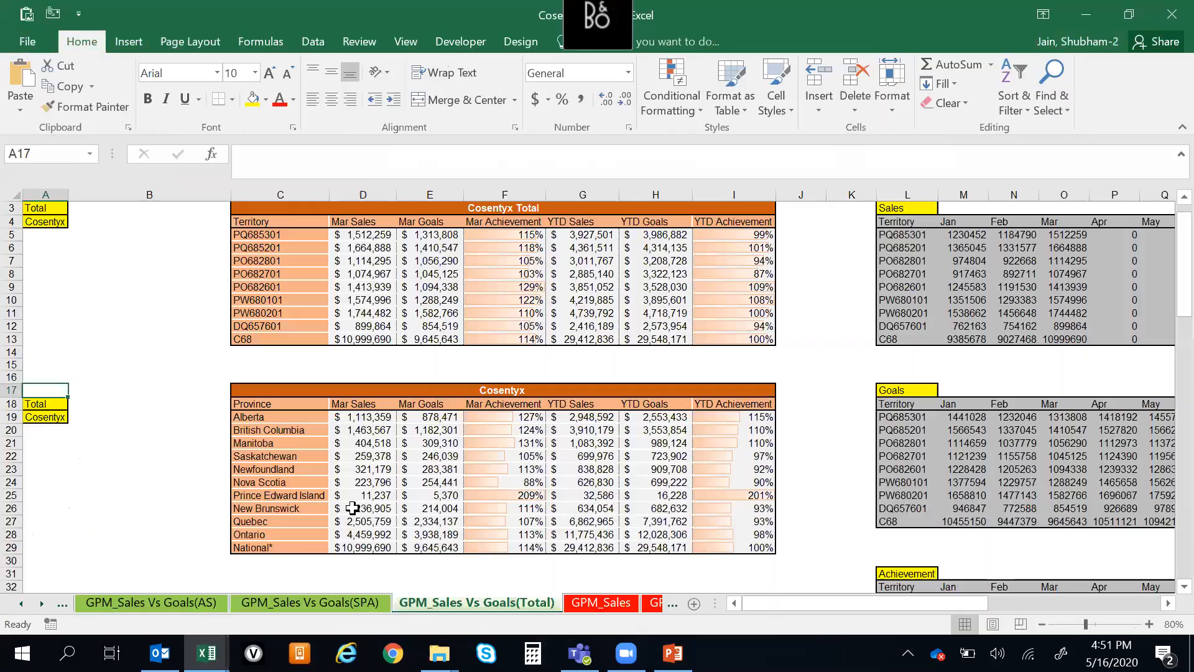
key(alt+Tab)
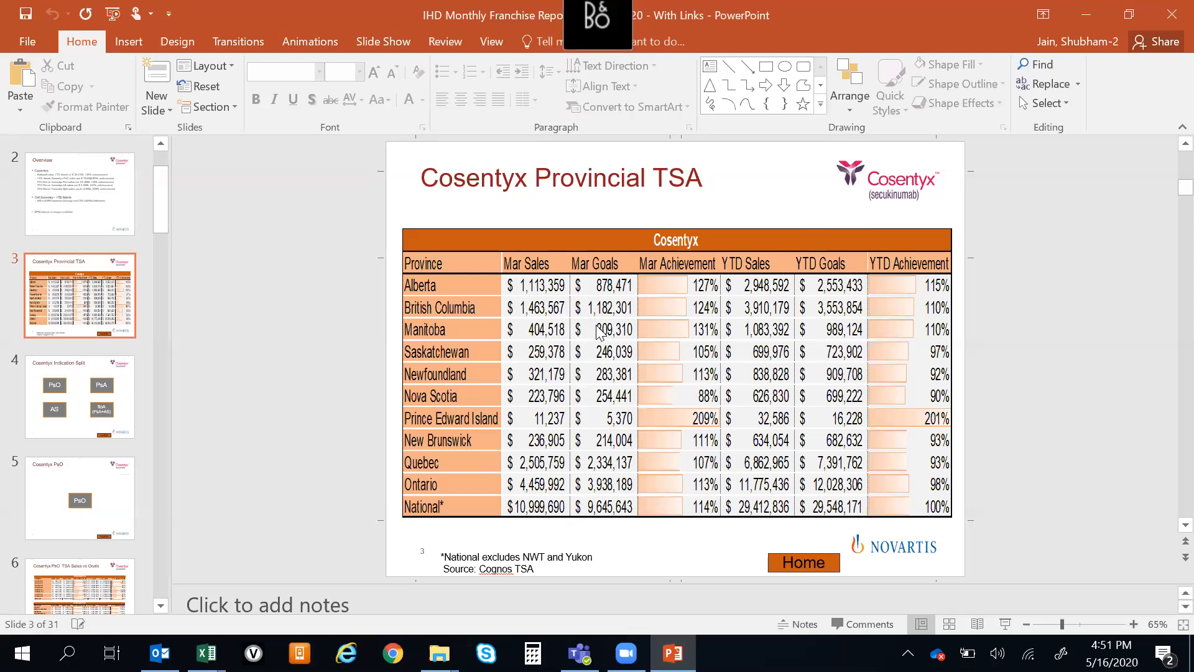
Switch to Excel and inspect the Mar Sales header formula in D18 of the Total sheet's provincial table
key(alt+Tab)
click(350, 498)
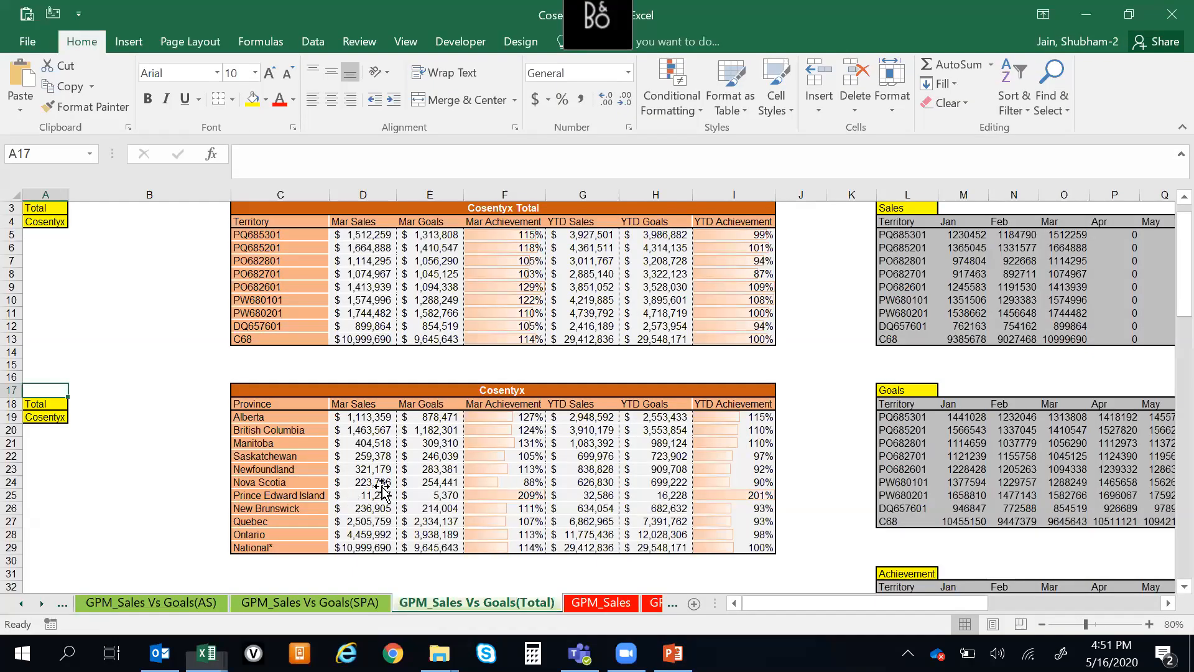
click(366, 404)
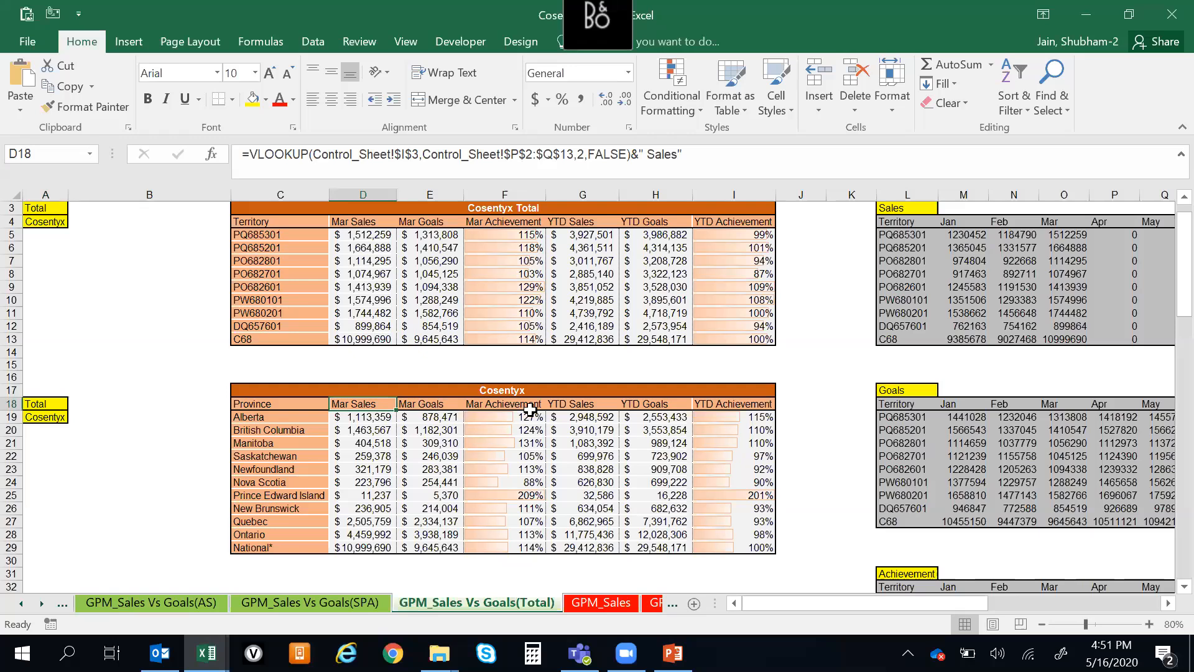
Switch to PowerPoint and review the slides from the Cosentyx Provincial TSA table to the PsO territory charts
key(alt+Tab)
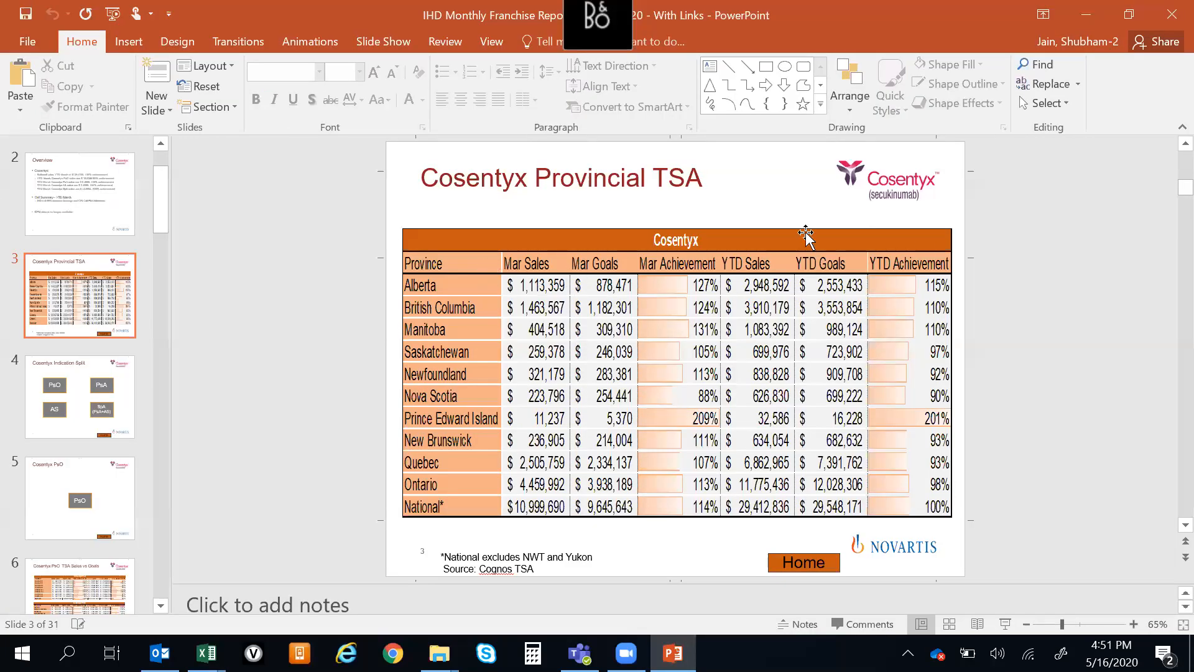
scroll(1005, 345, up, 2)
scroll(1006, 345, down, 1)
scroll(1006, 346, up, 1)
scroll(1005, 346, down, 3)
scroll(1005, 348, down, 3)
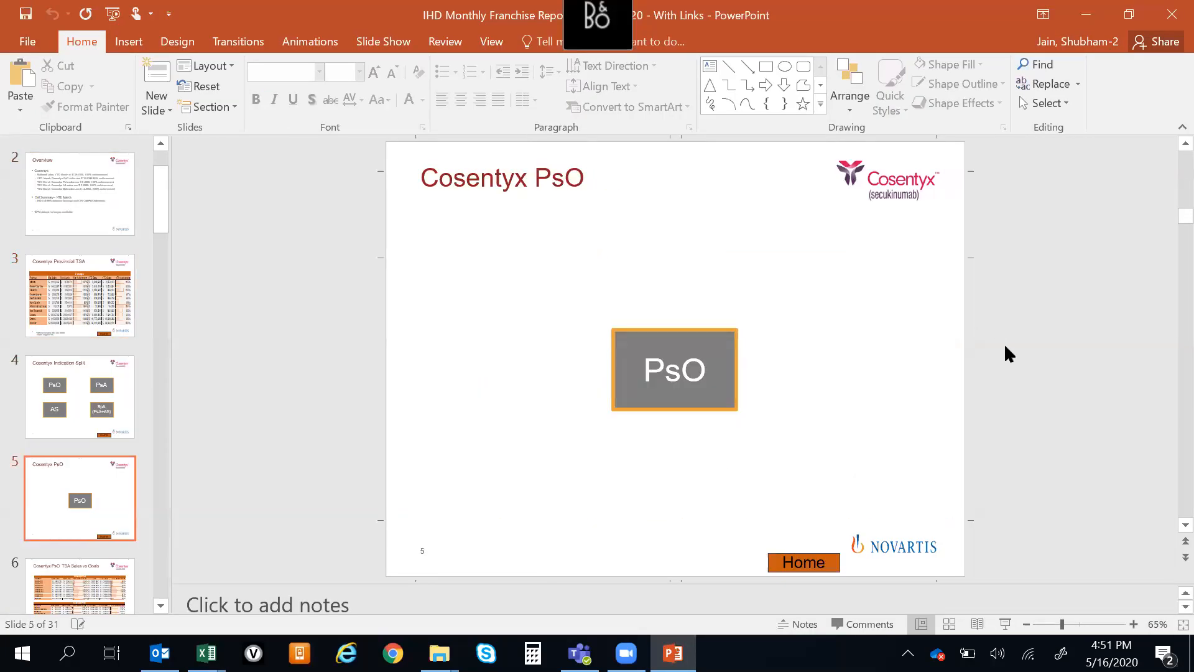
scroll(1005, 347, up, 2)
scroll(1004, 342, down, 2)
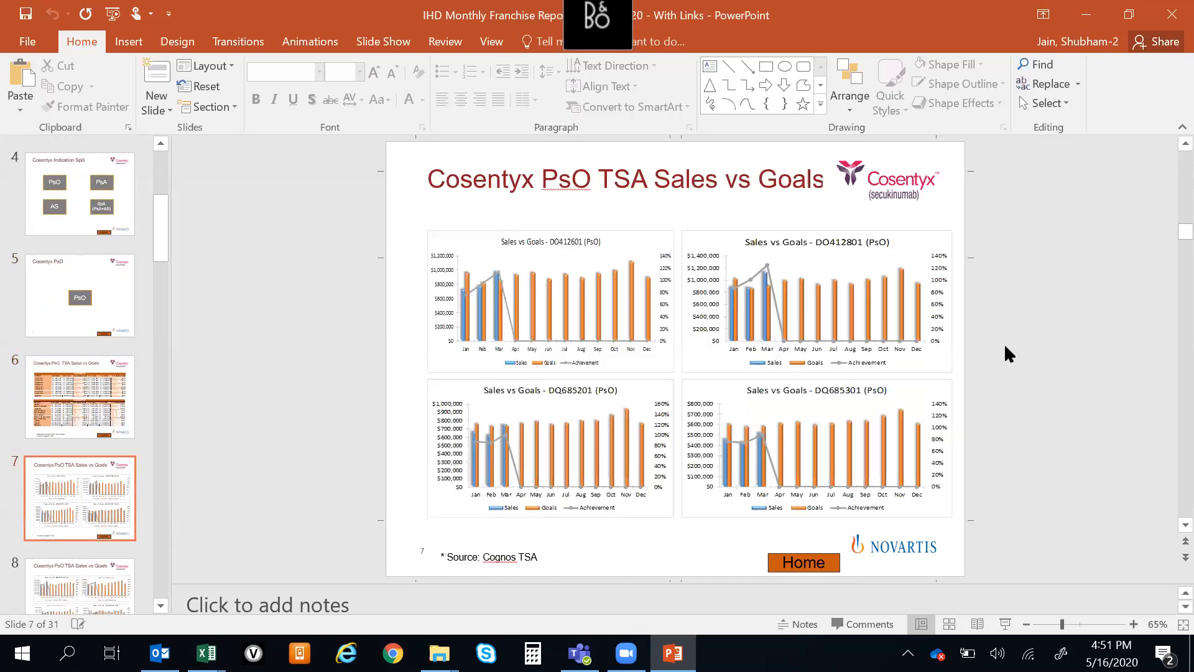
Switch to Excel and examine the monthly sales, goals and achievement data and the charts beneath it on the Total sheet
key(alt+Tab)
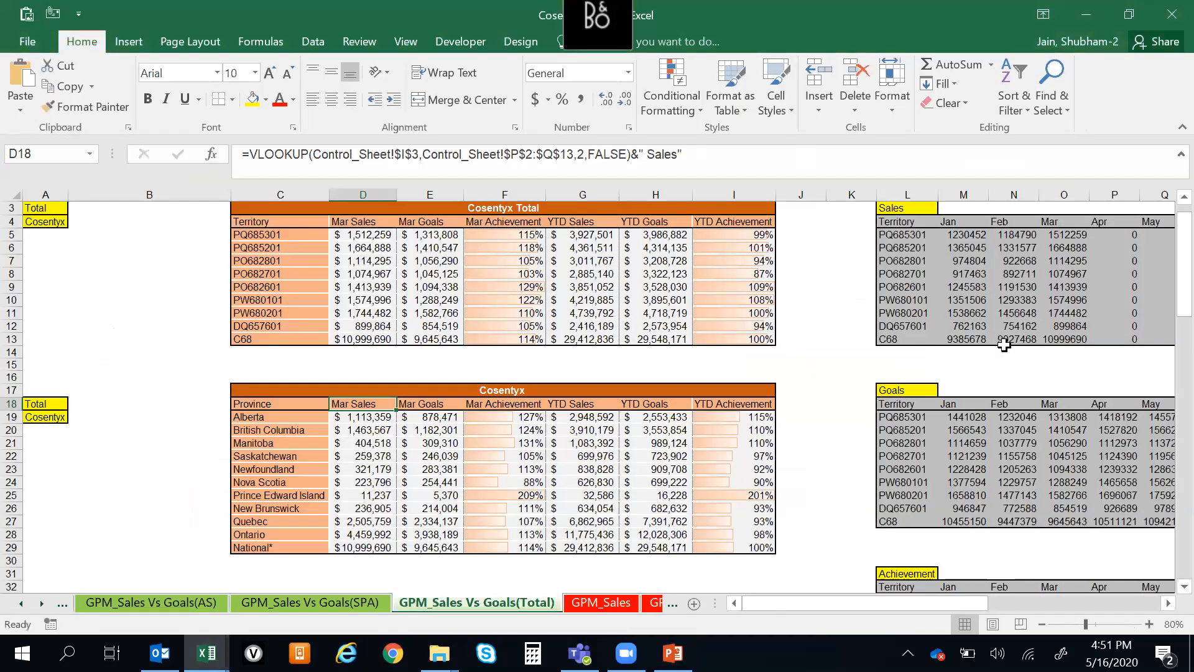
key(ctrl+Down)
key(Down)
key(Down)
key(Down)
key(Down)
key(Down)
key(Down)
key(Down)
key(Down)
key(Down)
key(Down)
key(Down)
key(Down)
key(Down)
key(Down)
key(Down)
key(Down)
key(Down)
key(Down)
key(Down)
key(Down)
key(Down)
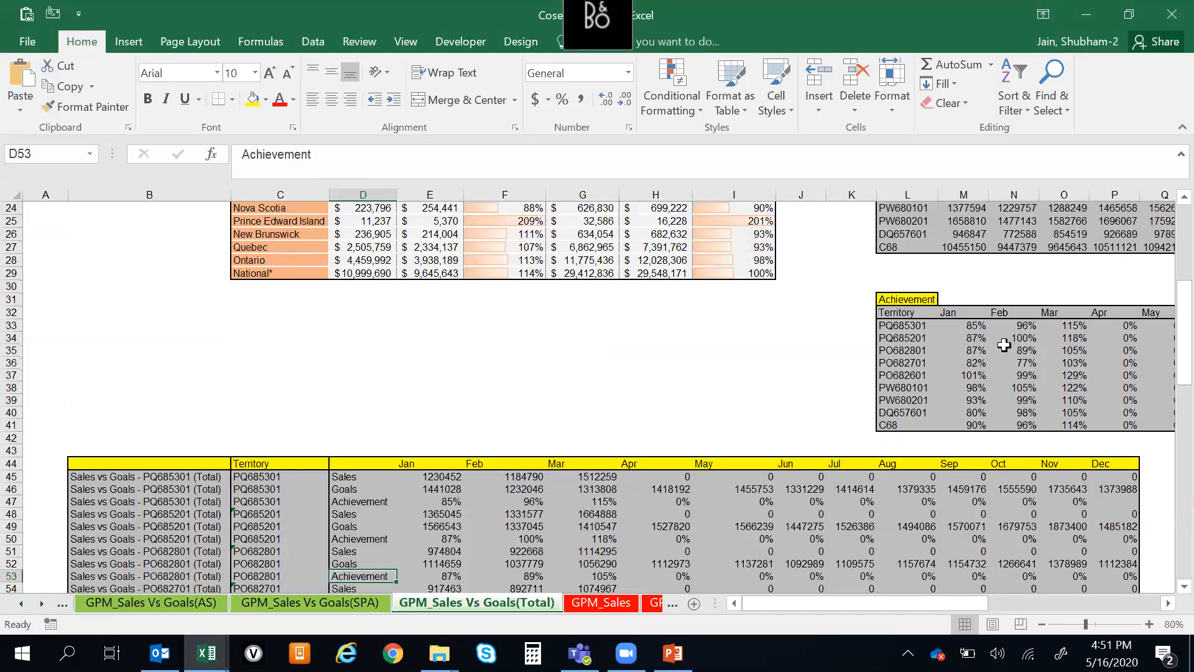
key(Down)
key(Down)
key(Down)
key(Down)
key(Down)
key(Down)
key(Down)
key(Down)
key(Down)
key(Down)
key(Down)
key(Down)
key(Down)
key(Down)
key(Down)
key(Down)
key(Down)
key(Down)
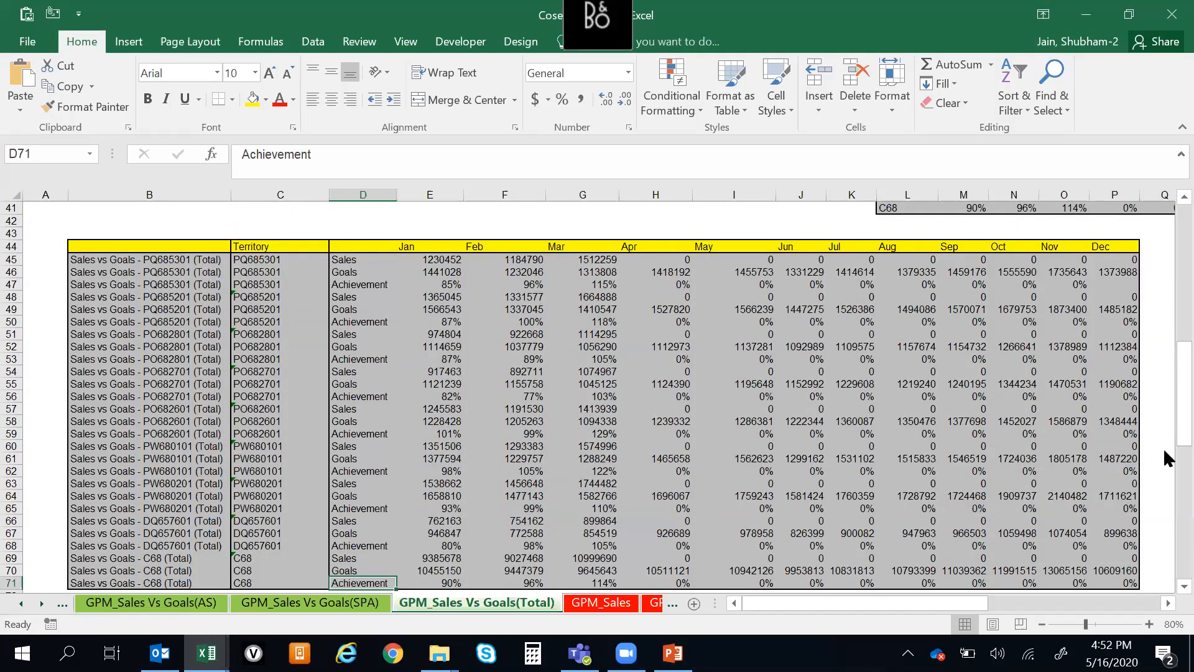
scroll(1164, 461, down, 12)
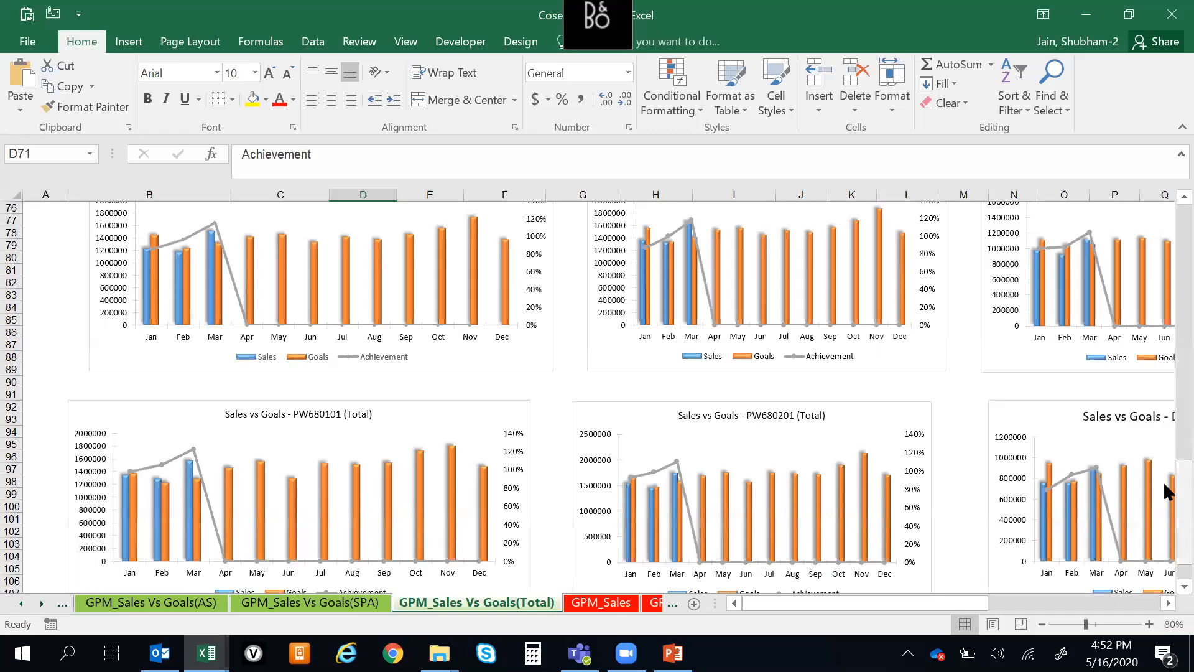
scroll(1164, 466, up, 2)
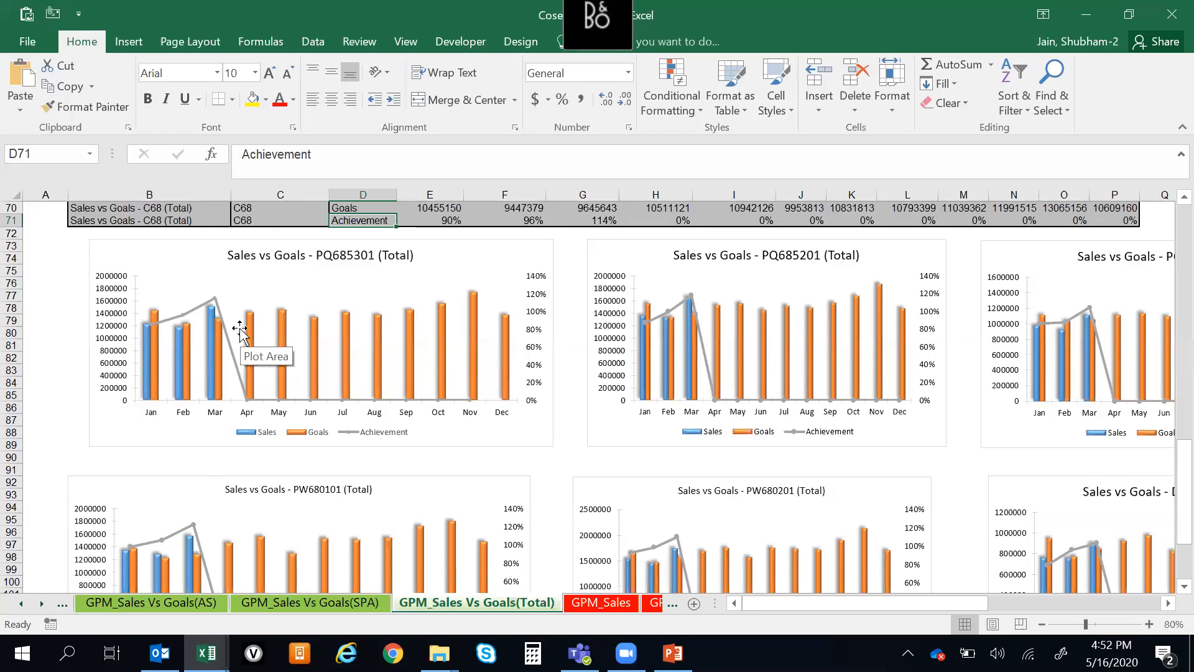
Return to the Cosentyx Total table's title cell C3 on the Total sheet
click(62, 248)
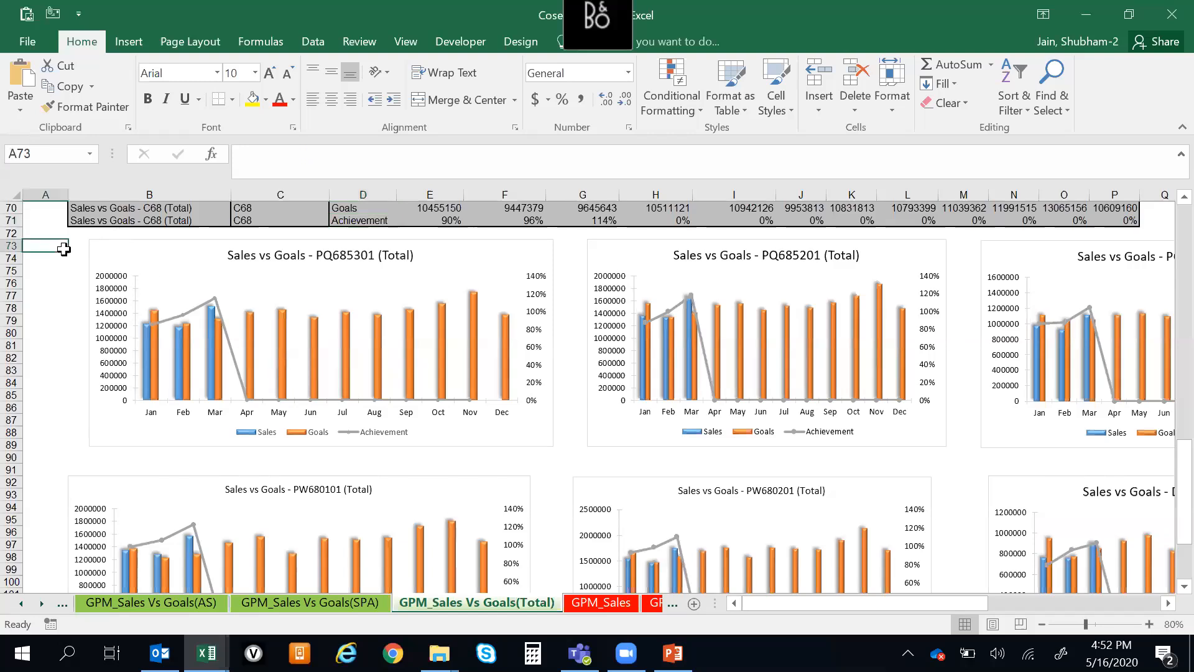
key(ctrl+Up)
key(ctrl+Up)
key(ctrl+Up)
key(ctrl+Up)
key(ctrl+Right)
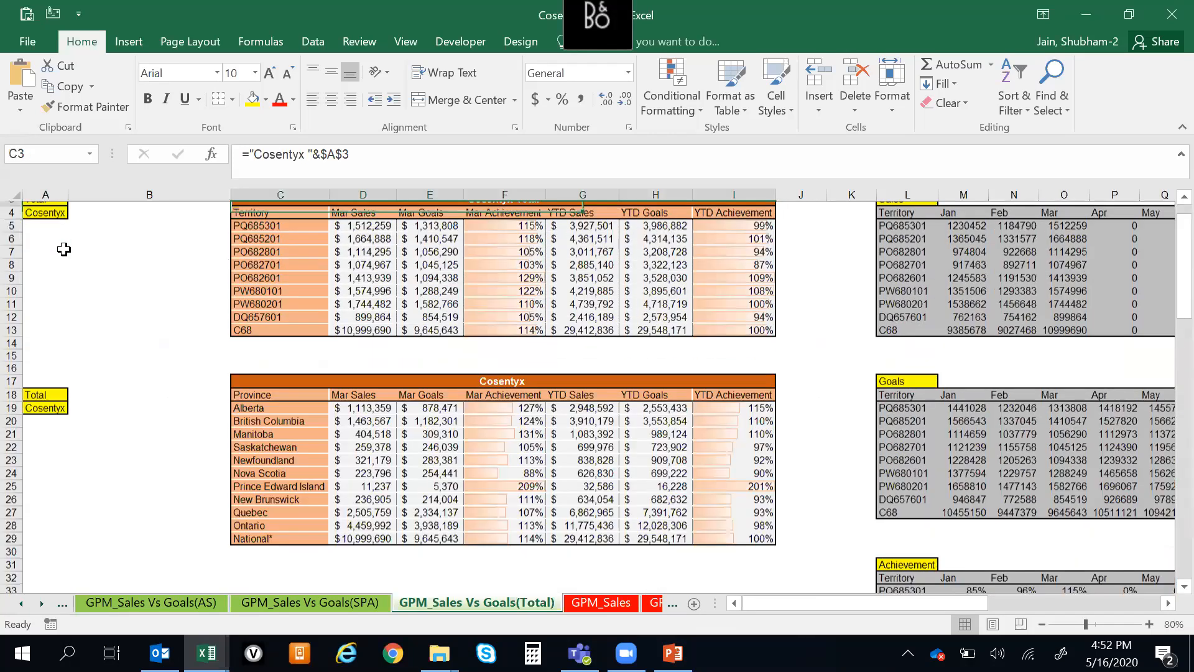
Copy the entire Total sheet of the Cosentyx Report and paste it into a new blank workbook
key(Up)
key(ctrl+shift+8)
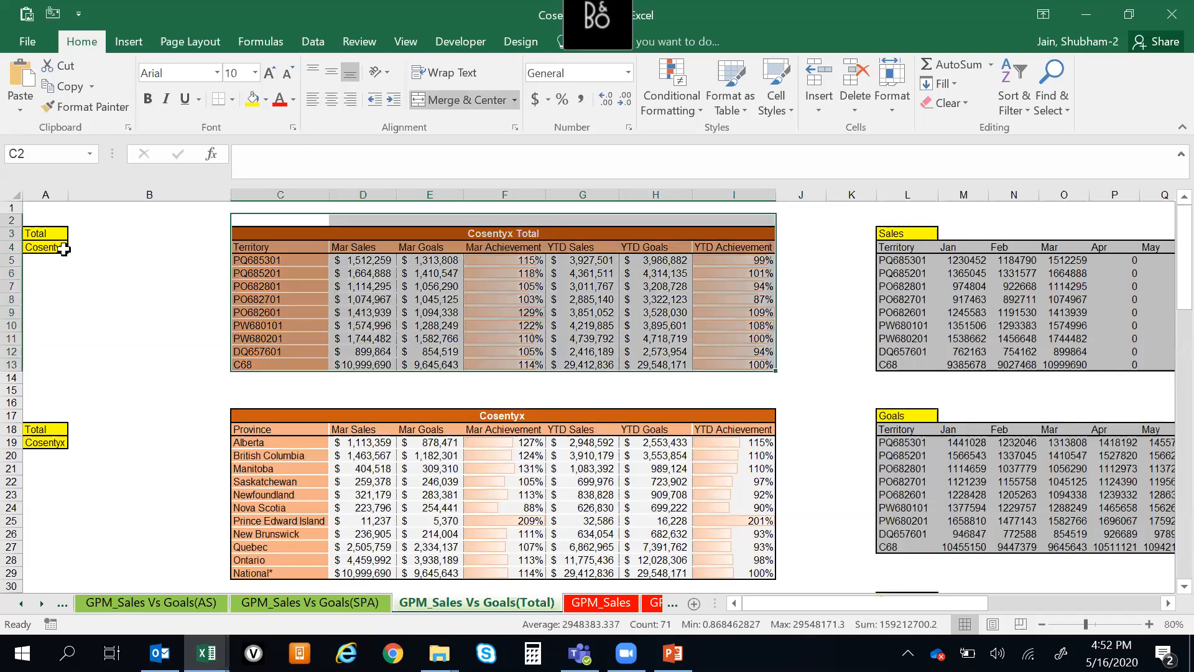
key(Down)
key(ctrl+a)
key(ctrl+a)
key(ctrl+c)
key(ctrl+n)
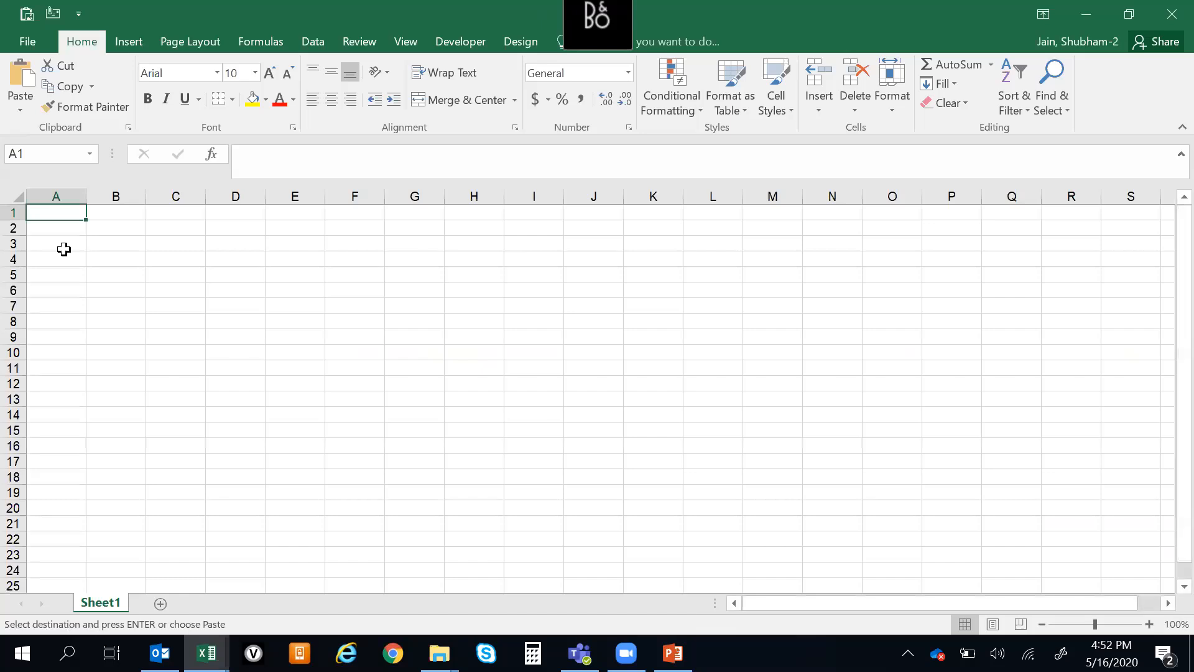
key(ctrl+v)
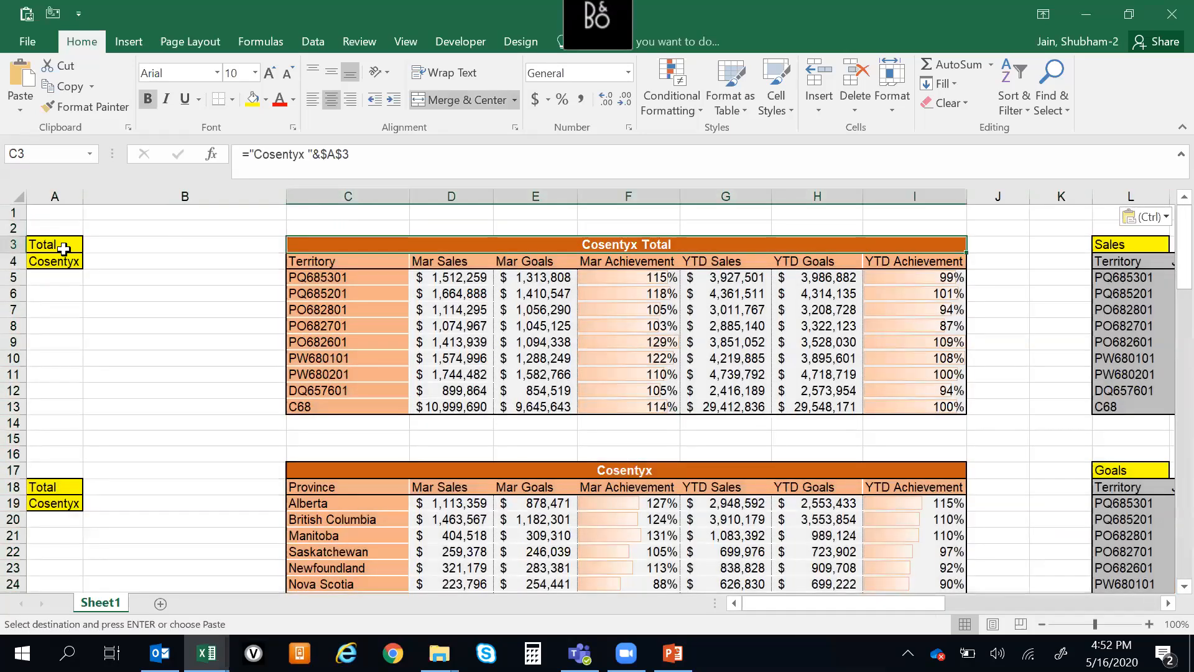
Switch to PowerPoint, start a new presentation and add a blank slide after the Agenda slide
key(alt+Tab)
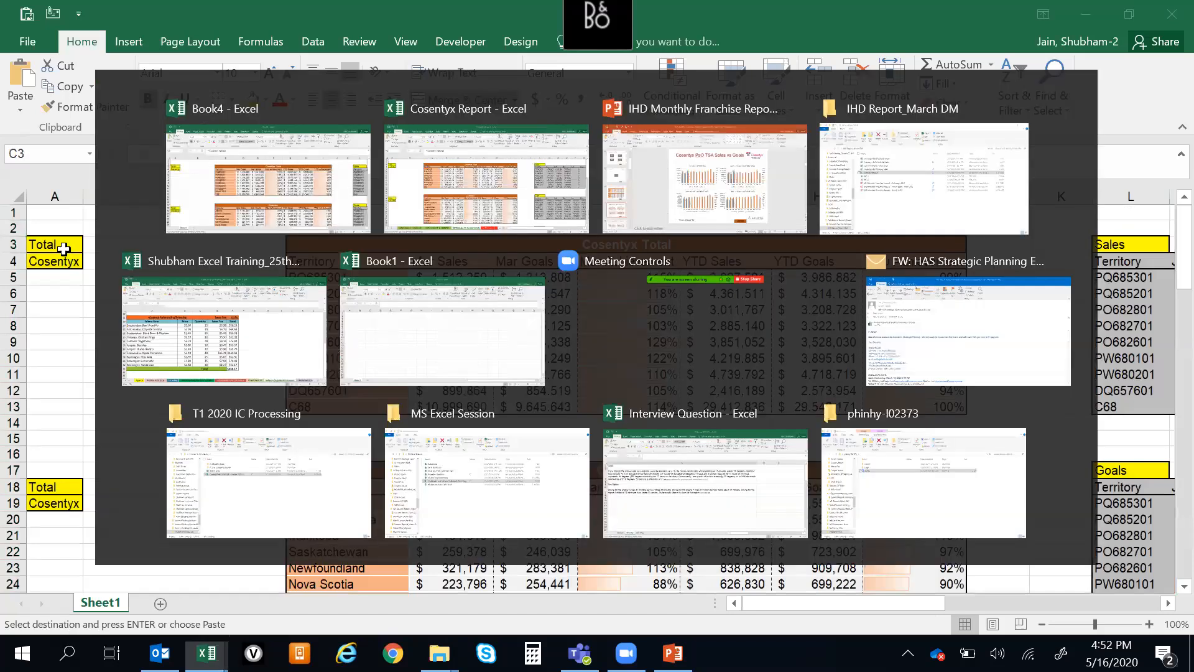
key(alt+Tab)
key(alt+Tab)
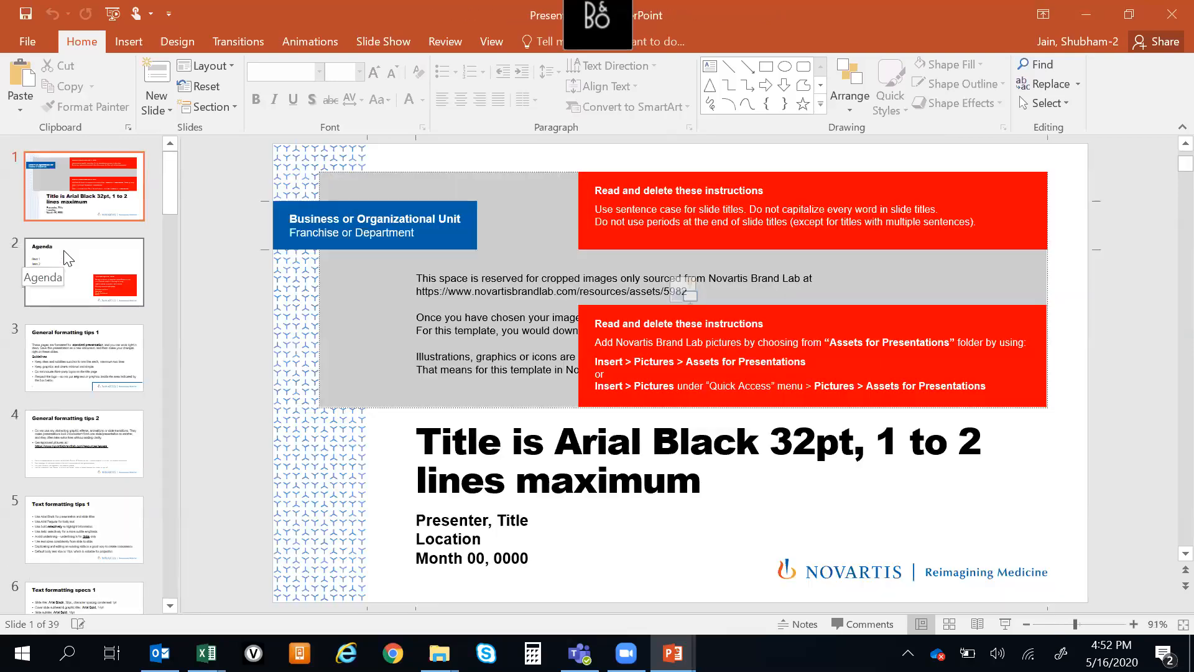
click(68, 258)
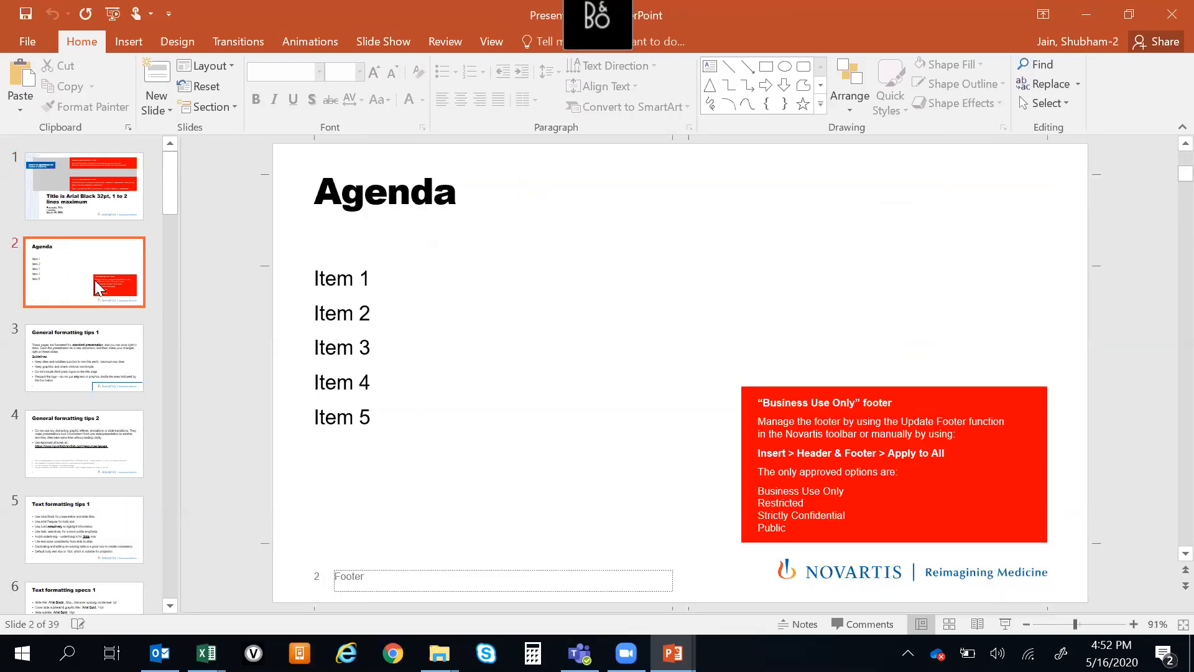
right_click(97, 287)
click(137, 380)
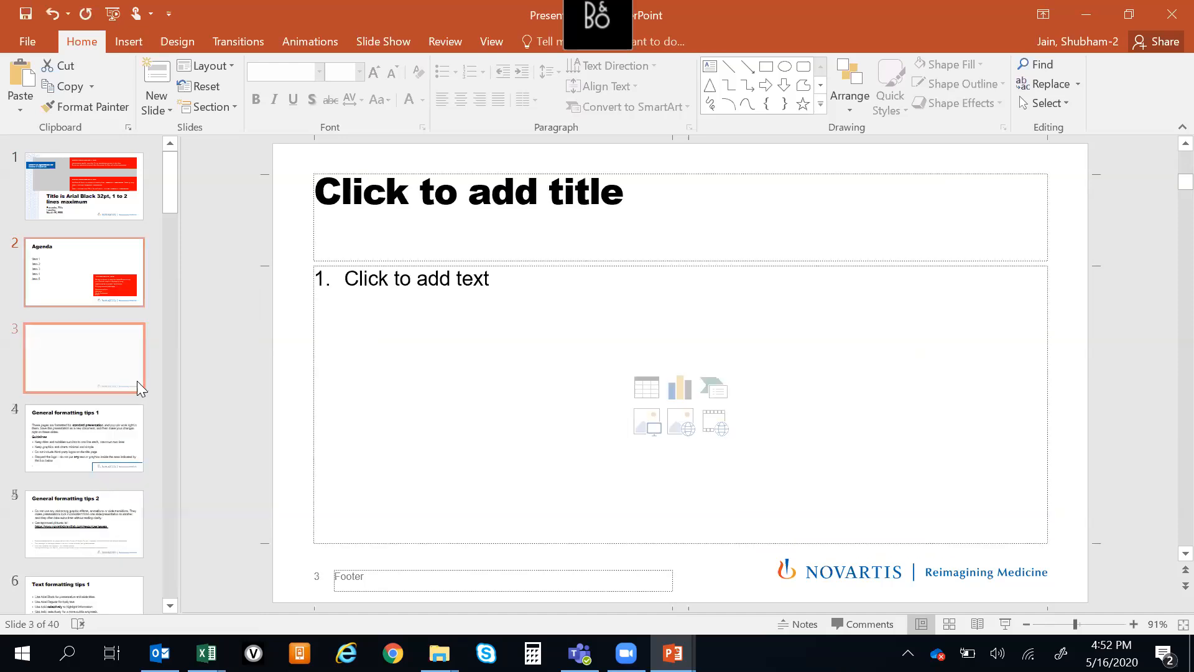
click(1114, 311)
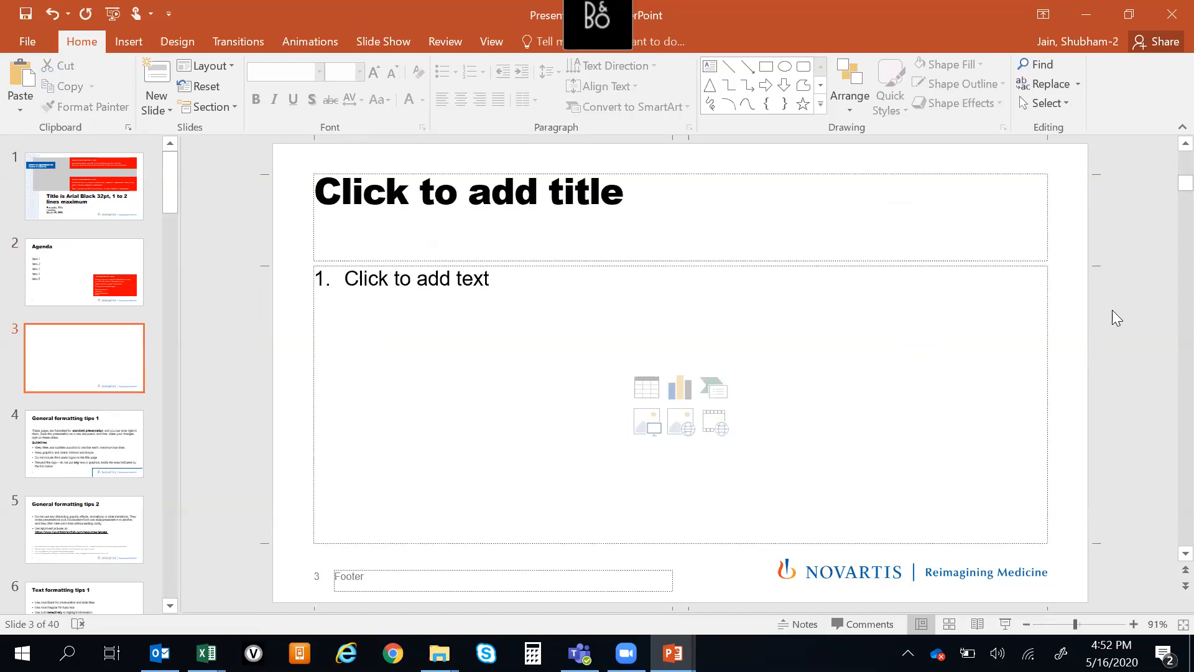
Switch to the new Excel workbook, copy the Cosentyx Total table C3:I13 and paste it onto the blank slide 3 in PowerPoint
key(alt+Tab)
key(alt+Tab)
key(alt+Tab)
key(alt+Tab)
key(alt+Tab)
key(Down)
key(Up)
key(alt+Tab)
key(alt+Tab)
key(ctrl+a)
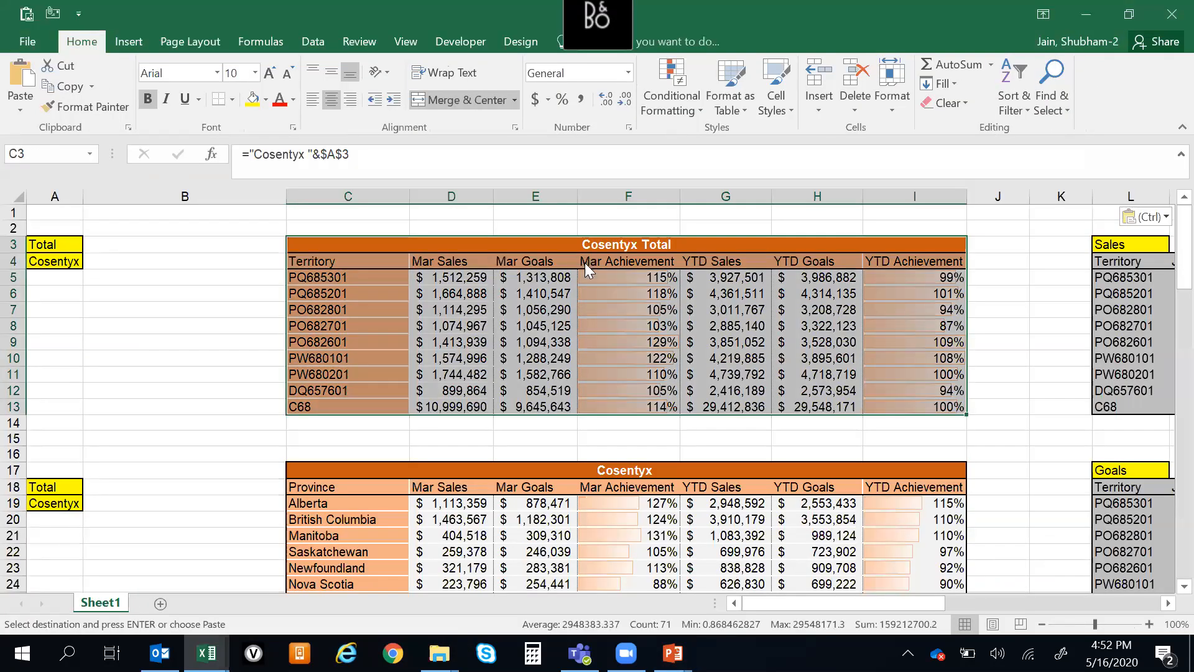
key(alt+Tab)
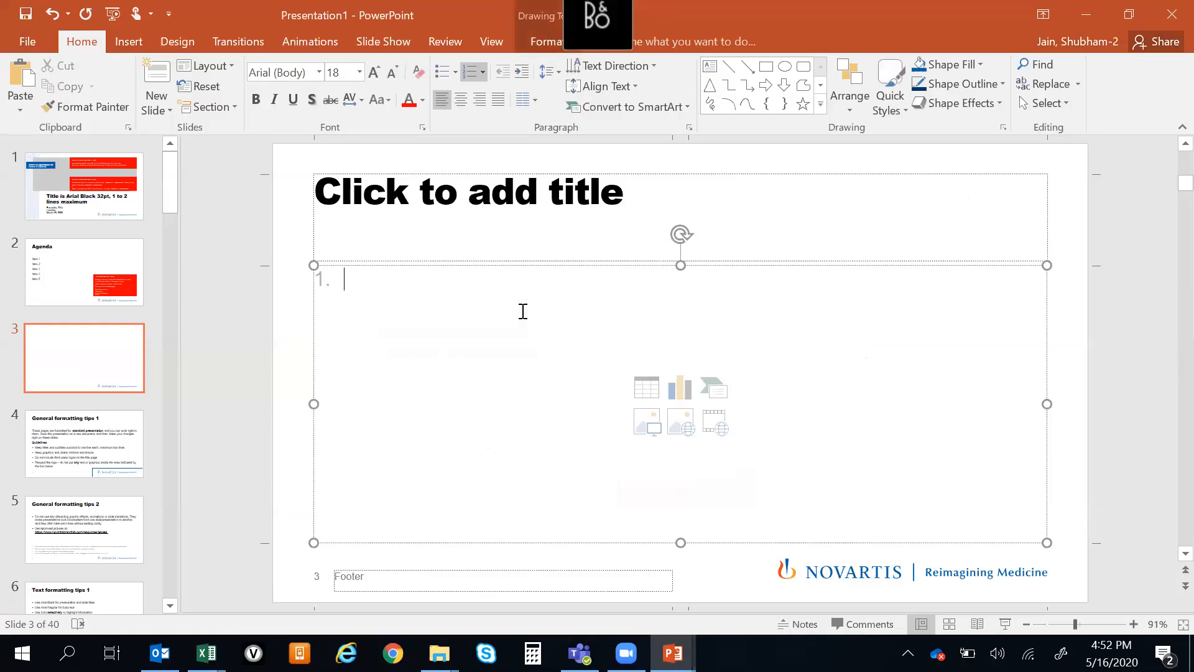
key(ctrl+v)
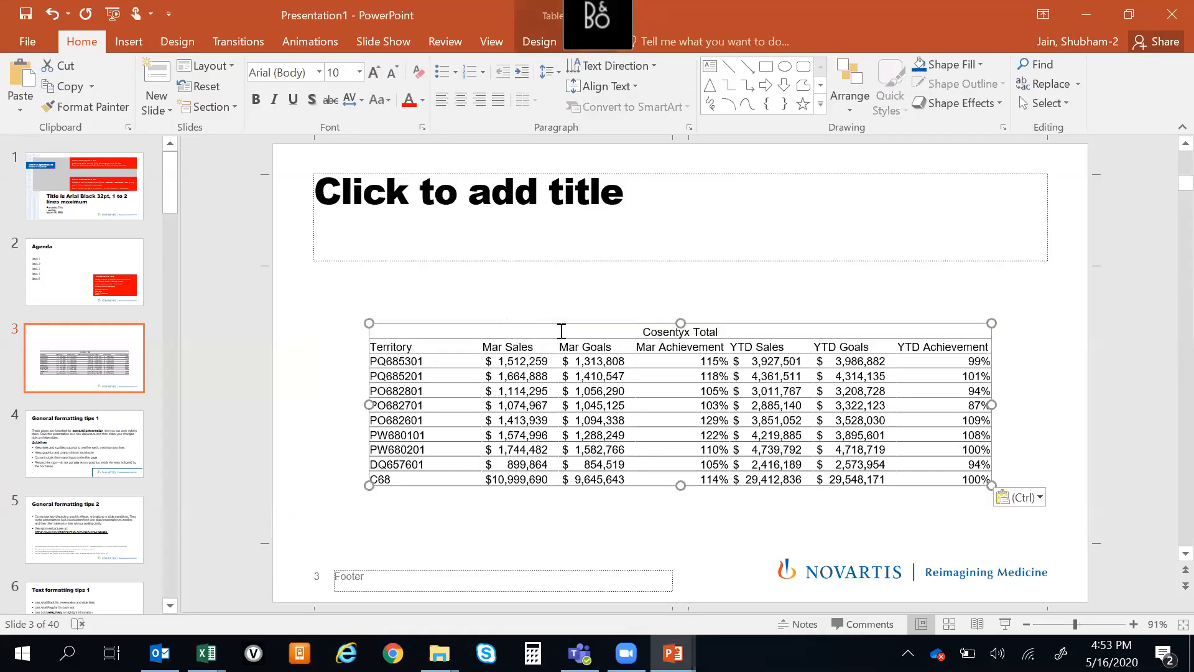
Compare the pasted table with its Excel source and move it up the slide to just beneath the title text
key(alt+Tab)
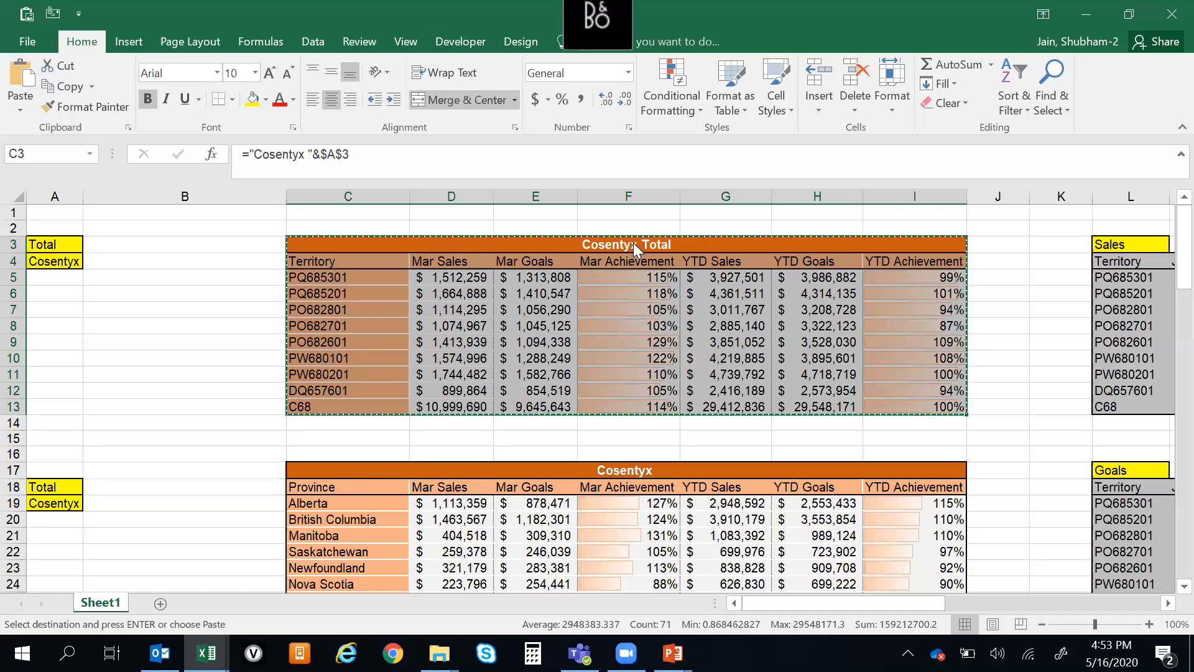
key(alt+Tab)
drag(584, 319, 550, 281)
key(alt+Tab)
click(448, 277)
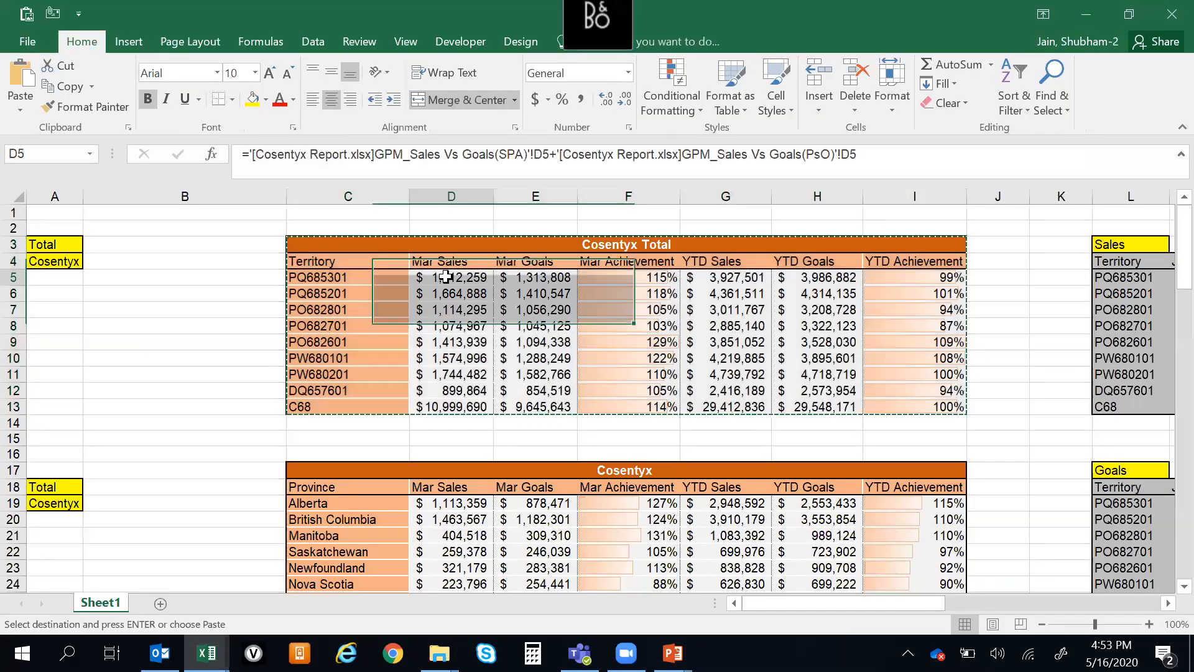
key(alt+Tab)
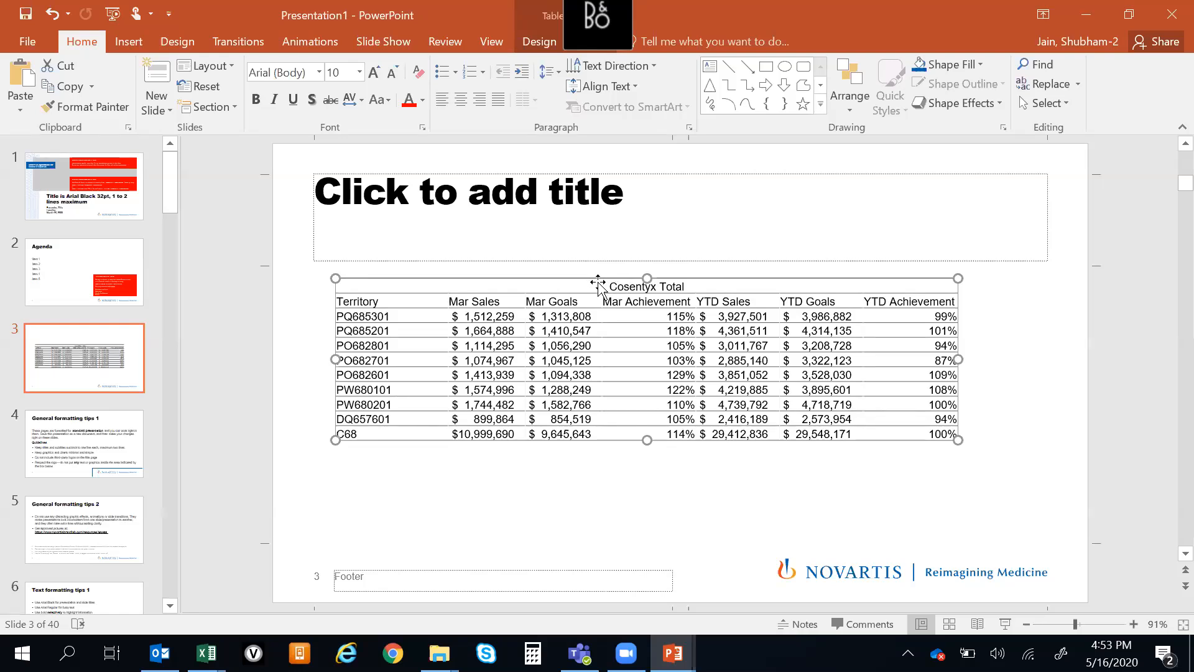
drag(598, 284, 597, 224)
click(528, 394)
Paste the Cosentyx Total range from Excel as a linked Microsoft Excel Worksheet Object and place it below the plain table
key(alt+Tab)
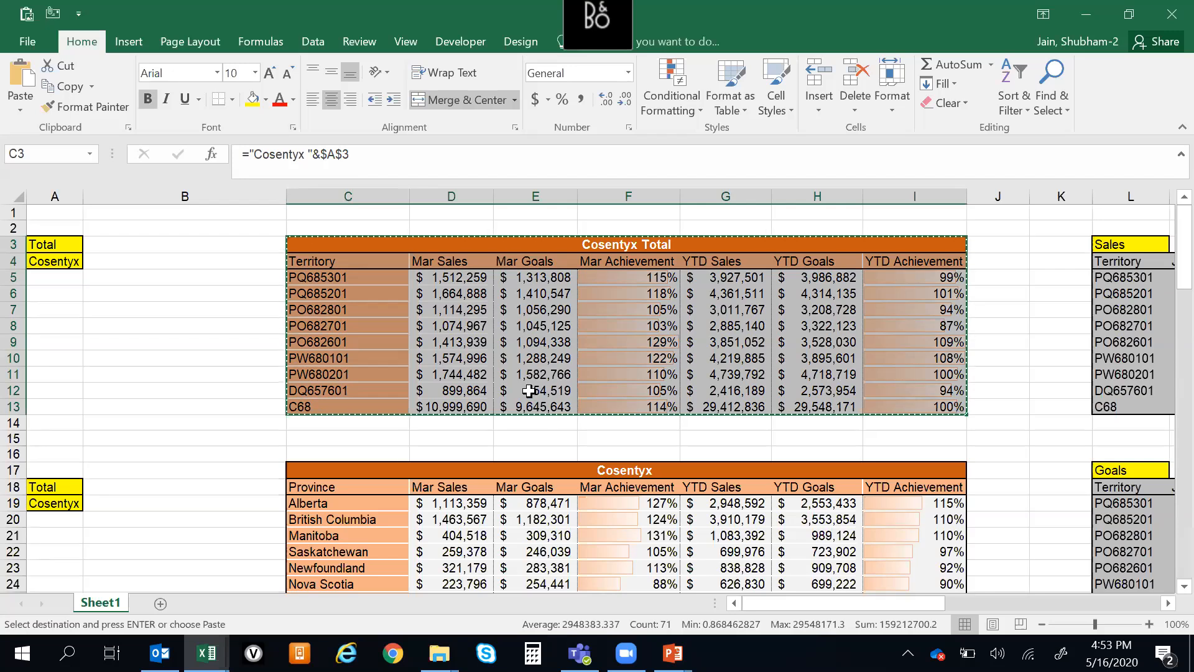
key(alt+Tab)
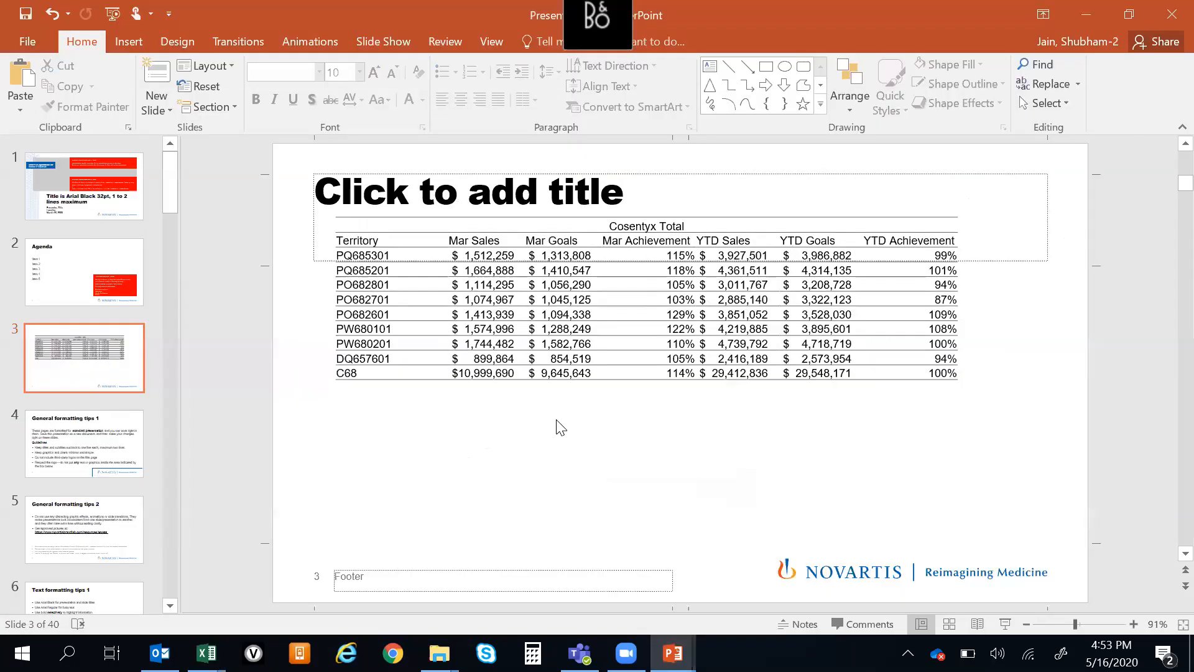
key(ctrl+alt+v)
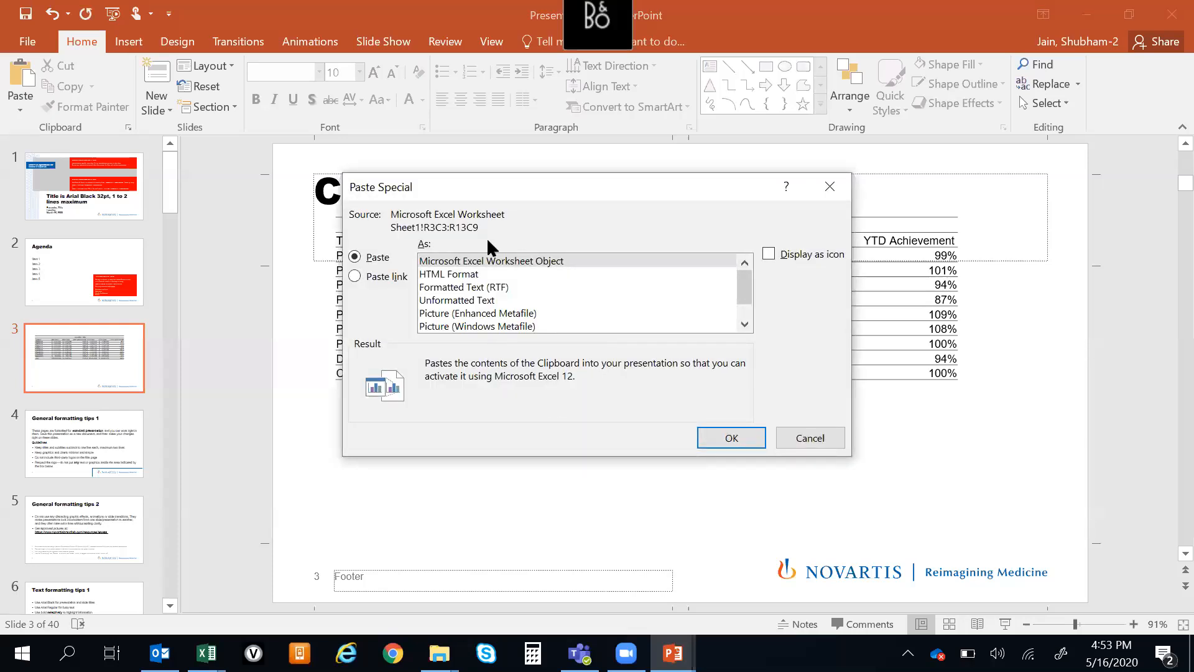
click(355, 276)
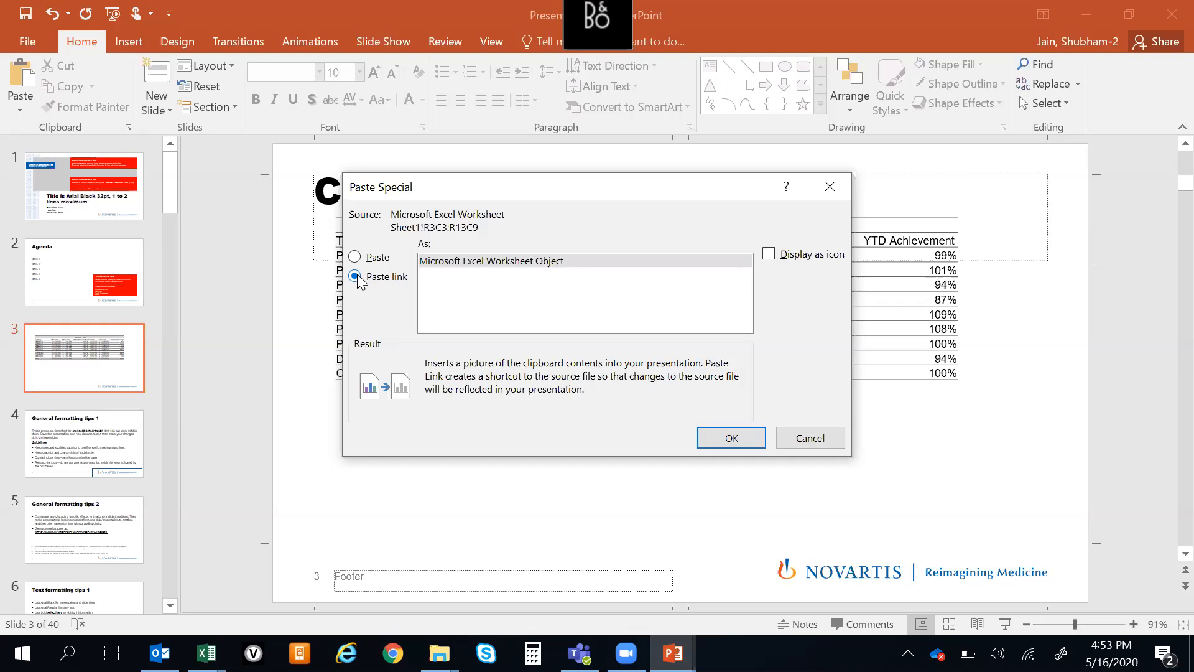
click(733, 442)
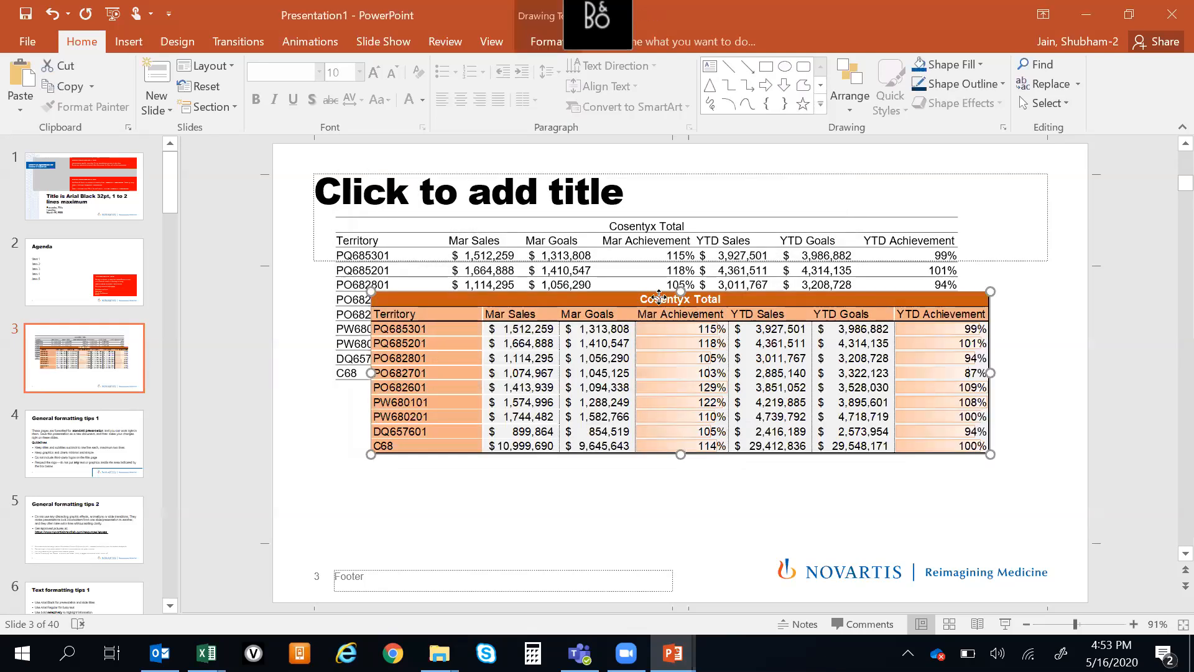
drag(659, 297, 624, 395)
Open the linked table's source in Excel, replace the Mar Sales value in D5 with a first name, and check the slide in PowerPoint
double_click(623, 395)
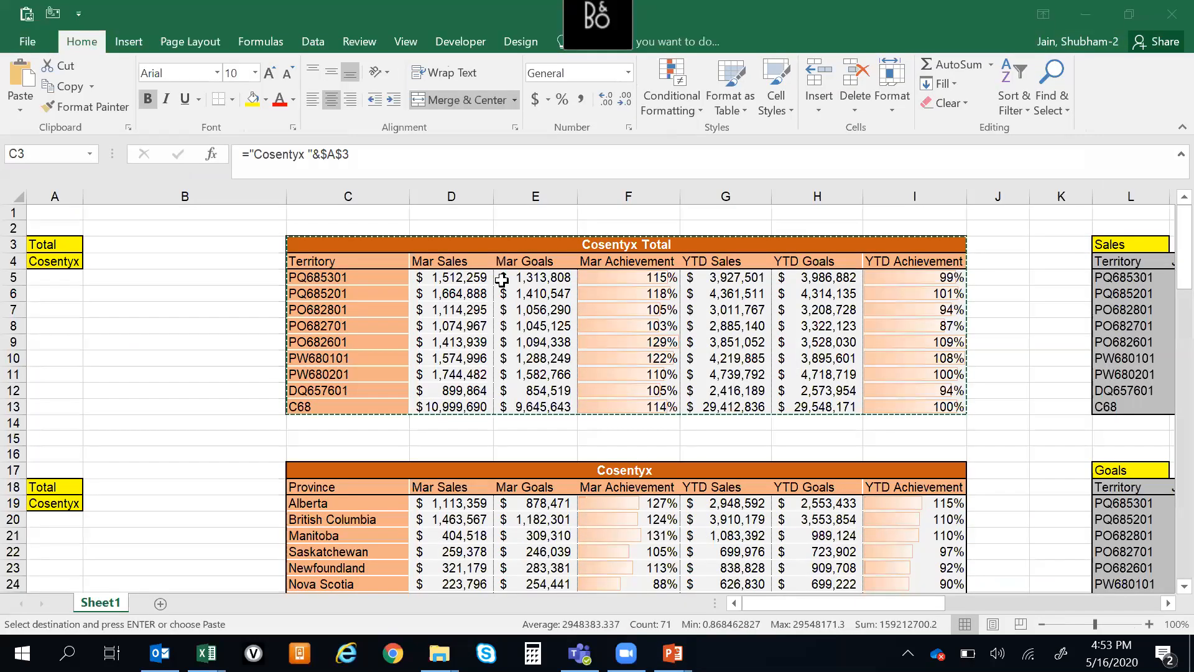
key(alt+Tab)
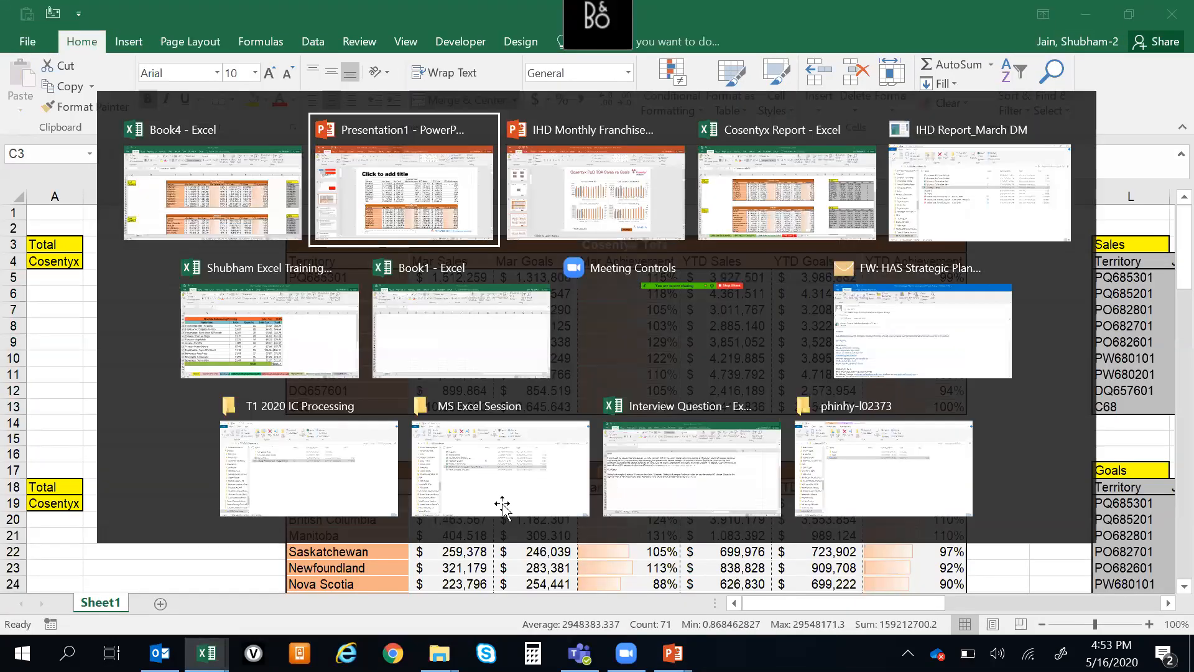
key(alt+Tab)
click(449, 284)
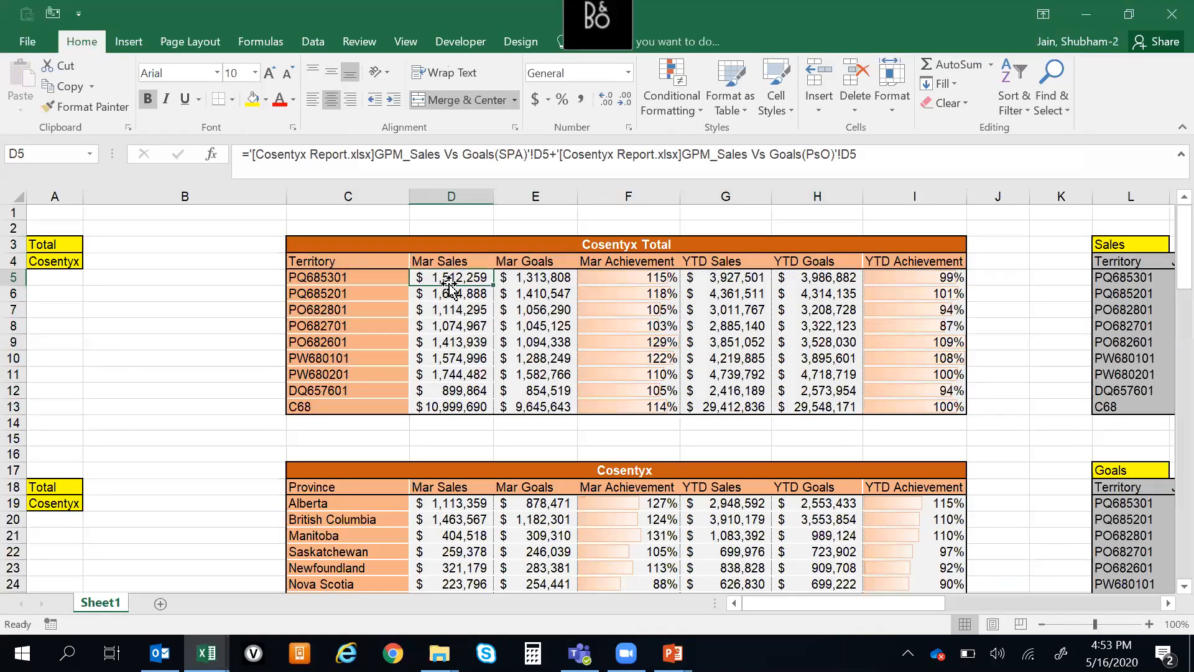
text(sHUBHAM)
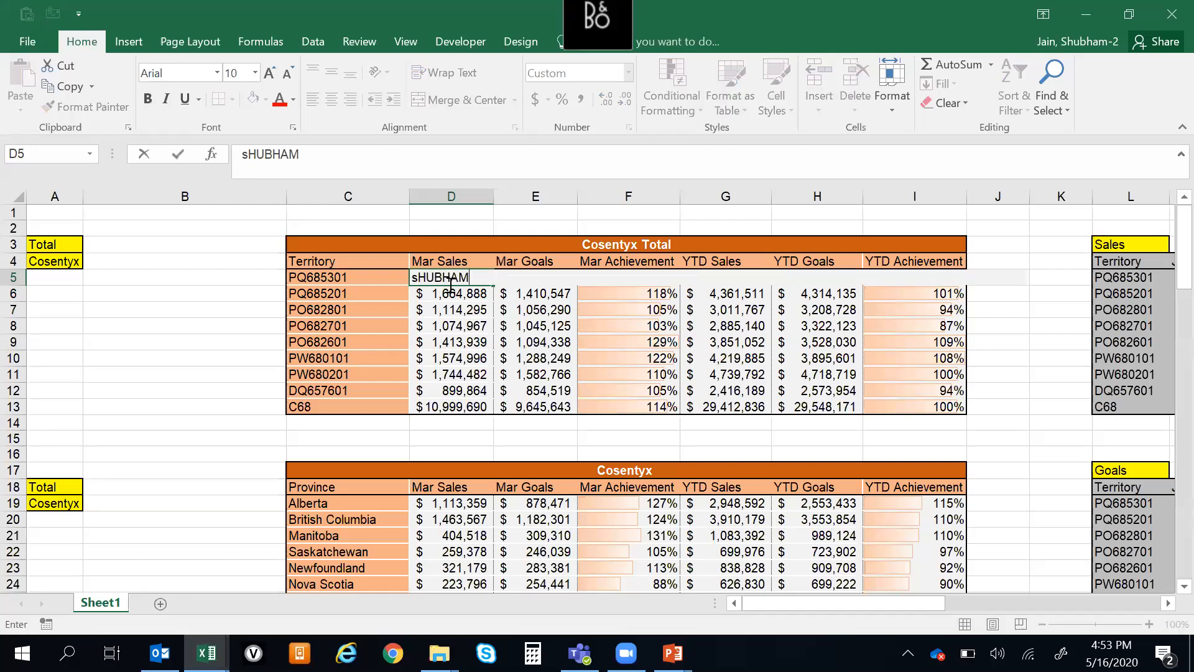
key(Return)
key(alt+Tab)
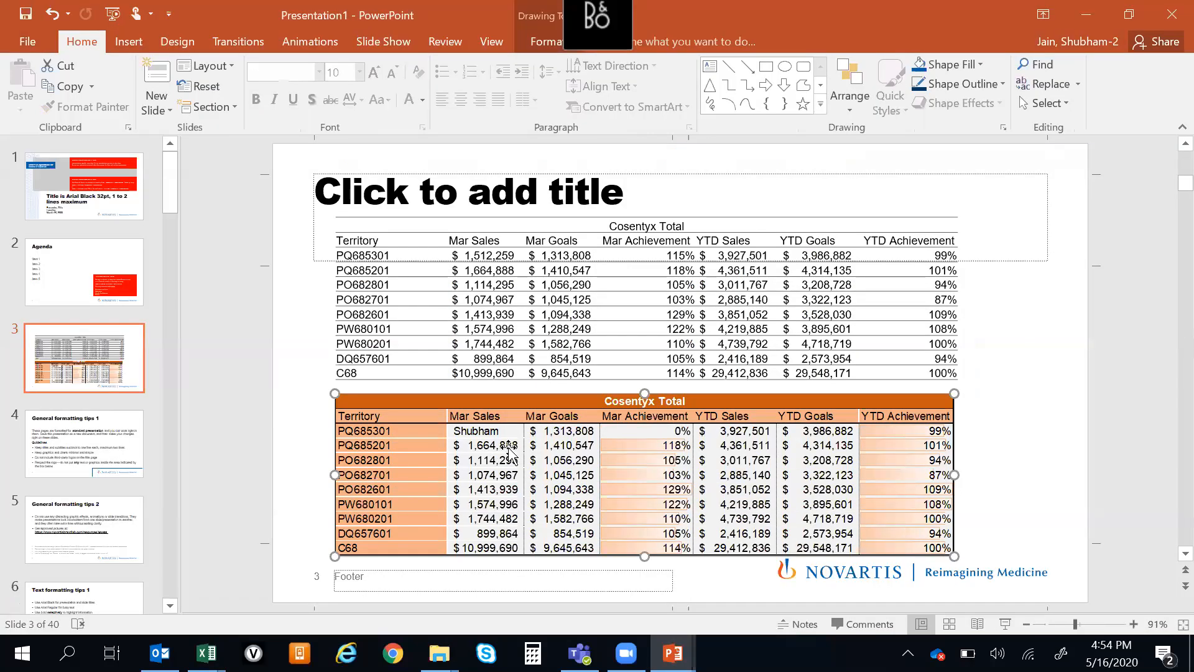
Deselect the linked table and open the presentation's file information page
click(282, 309)
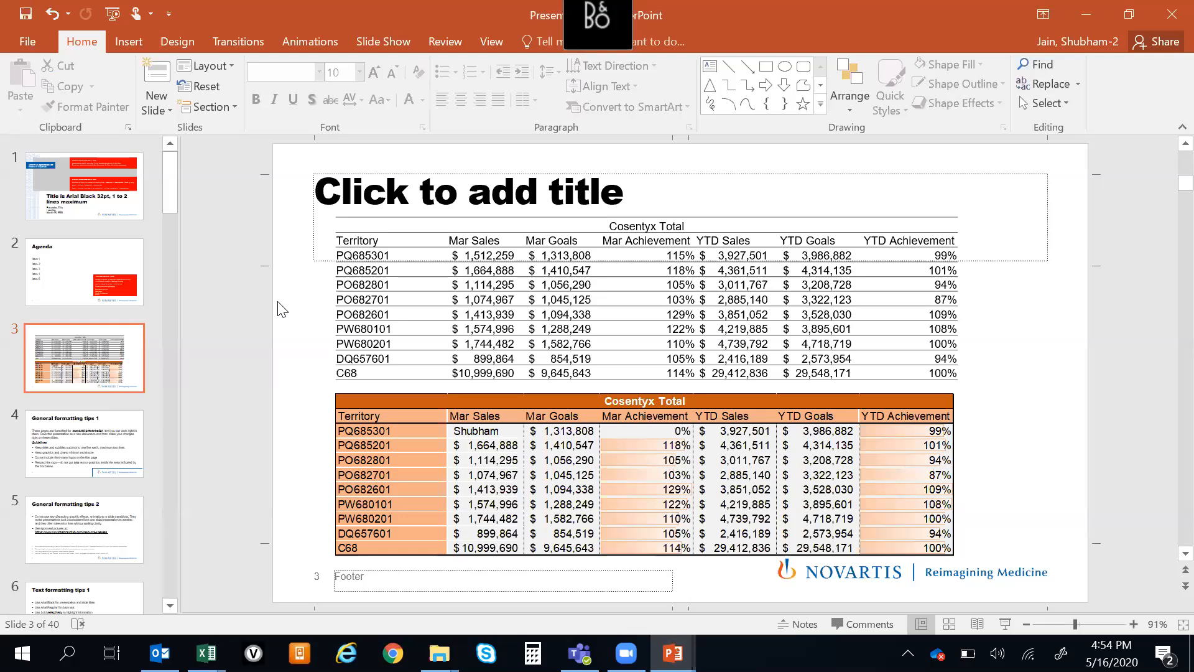
click(28, 42)
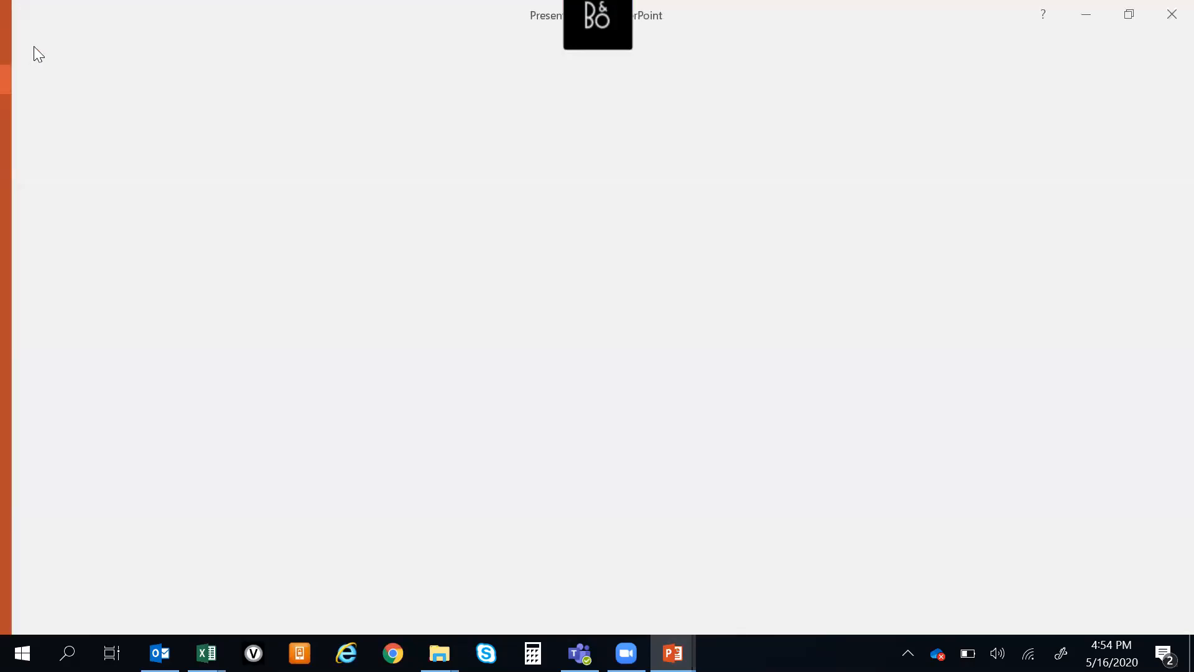
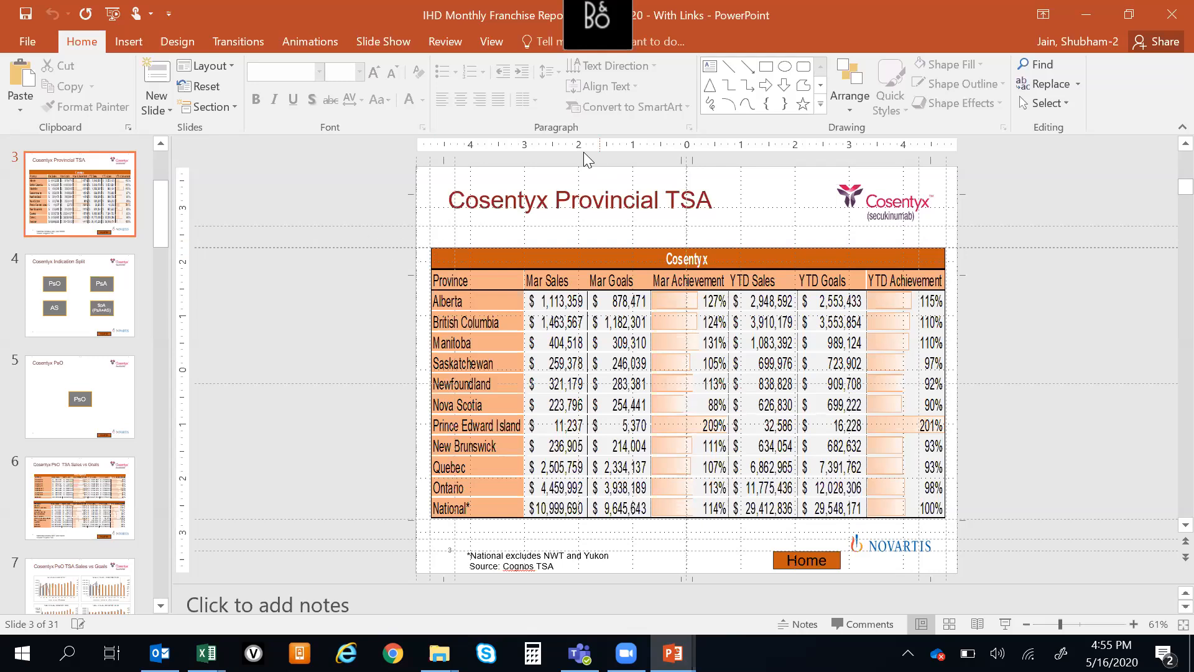
Browse the monthly franchise report from the Cosentyx Provincial TSA table through to the PsA Sales vs Goals charts
scroll(500, 321, down, 1)
scroll(501, 323, down, 3)
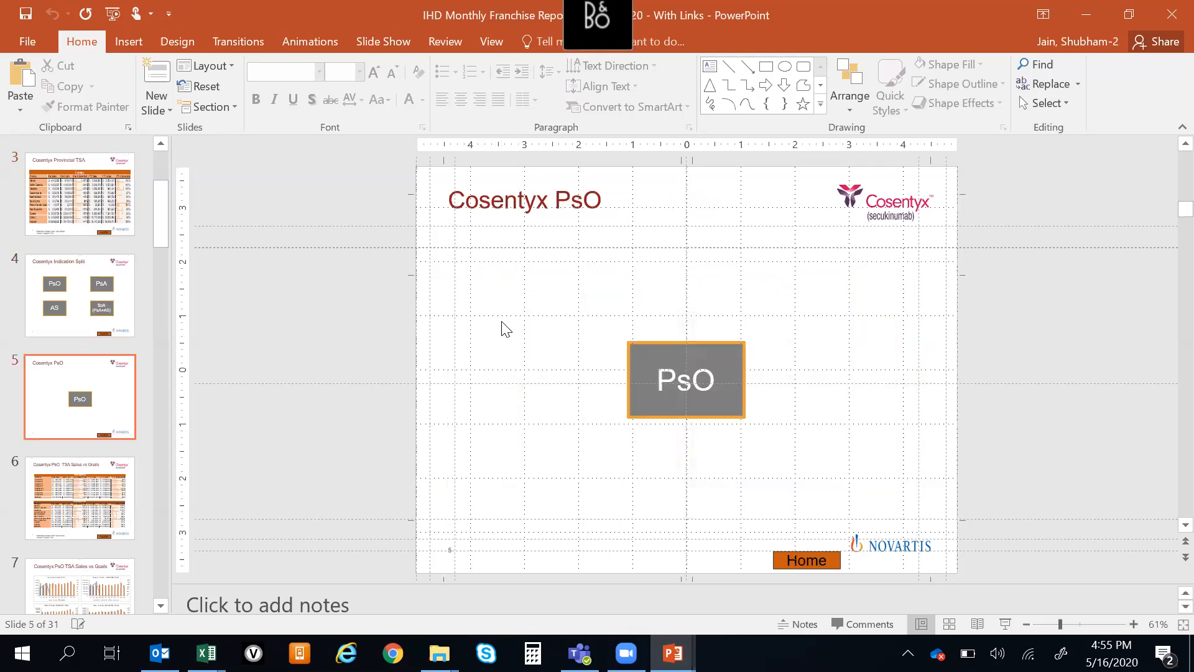
scroll(501, 323, down, 5)
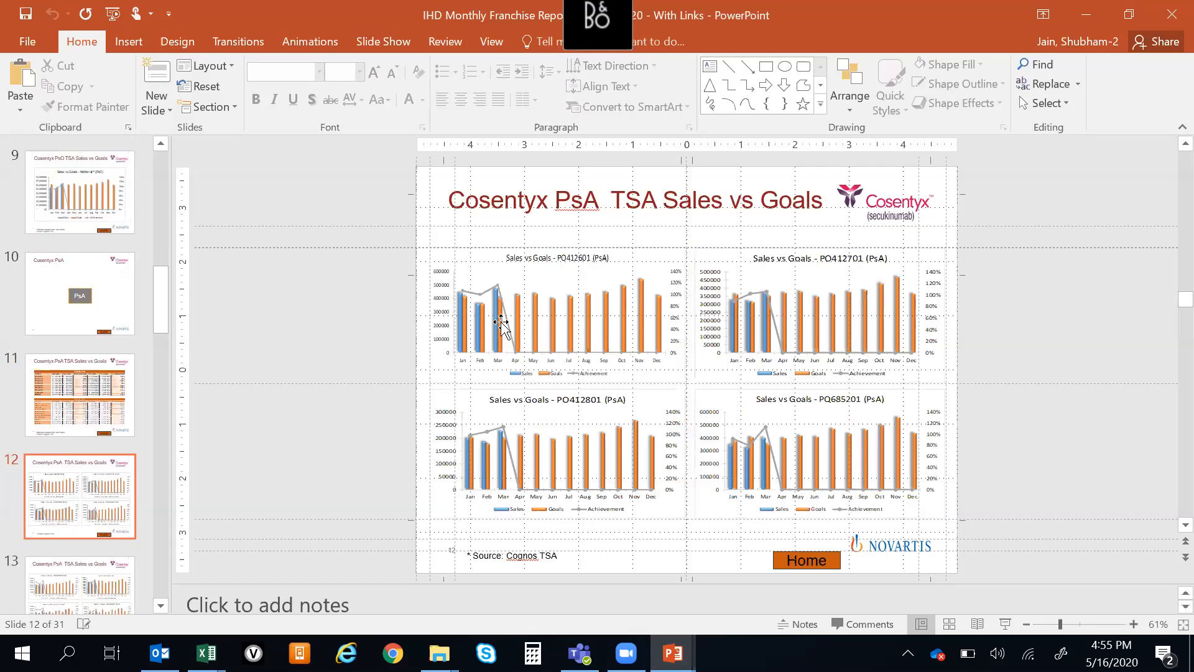
scroll(500, 320, down, 2)
In Presentation1, align the slide 4 Cosentyx province table with the content area's upper-left corner and stretch it to fill that area
key(alt+Tab)
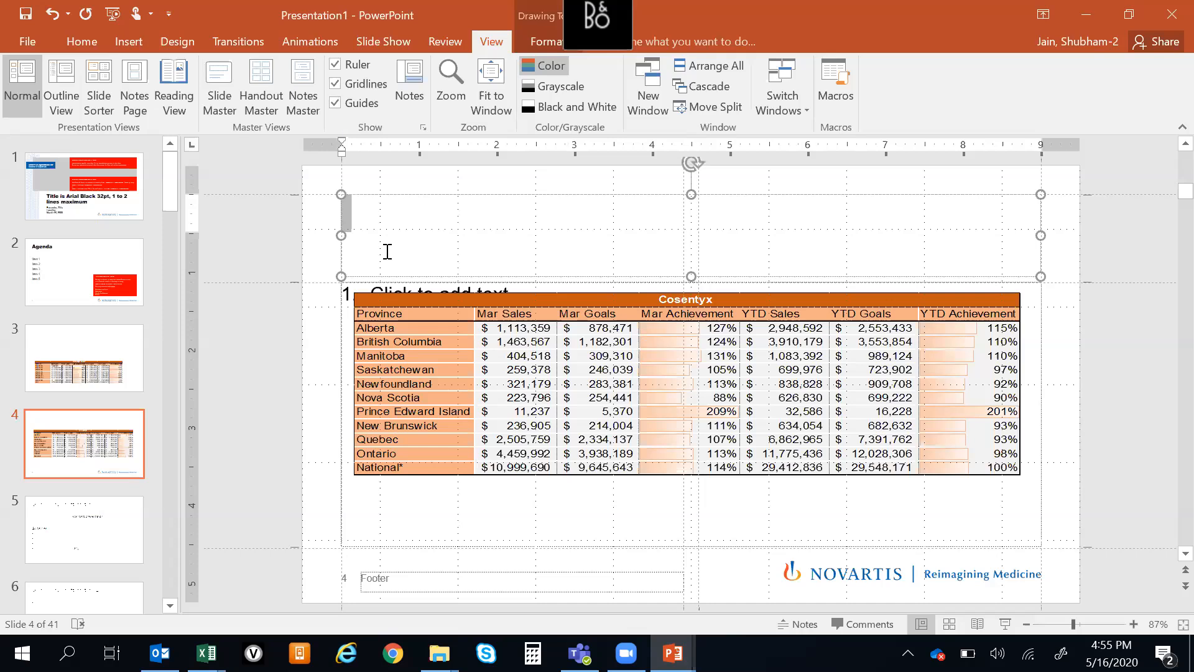
drag(495, 312, 484, 303)
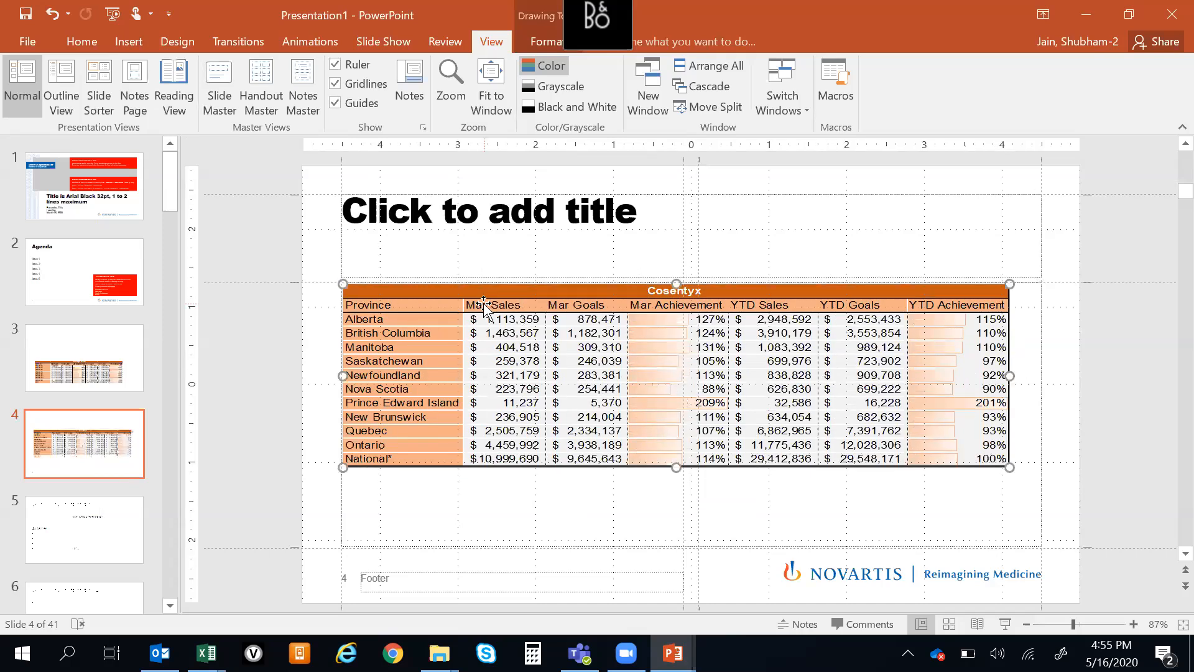
drag(1009, 375, 1039, 376)
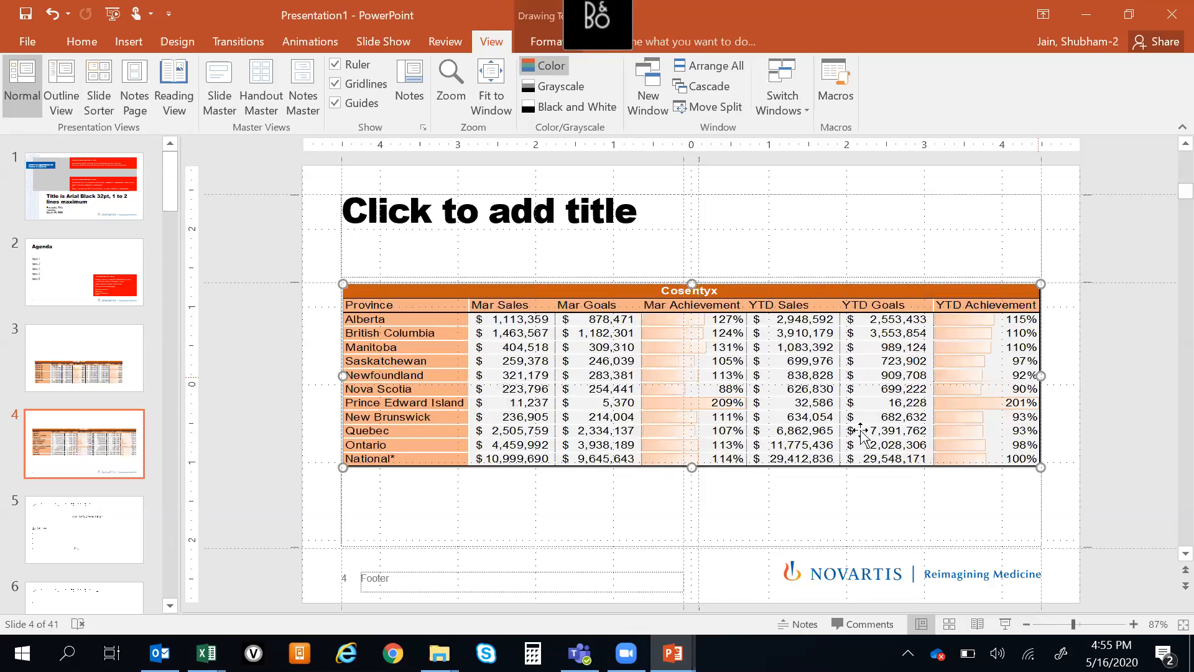
drag(695, 501, 701, 546)
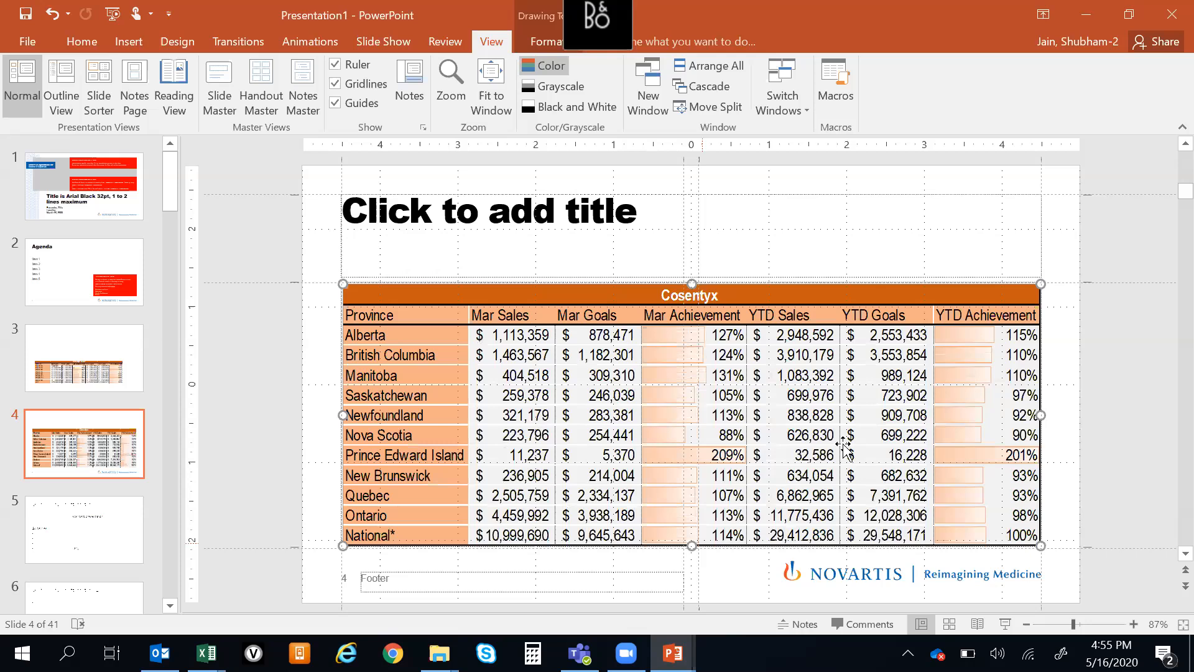
click(1148, 264)
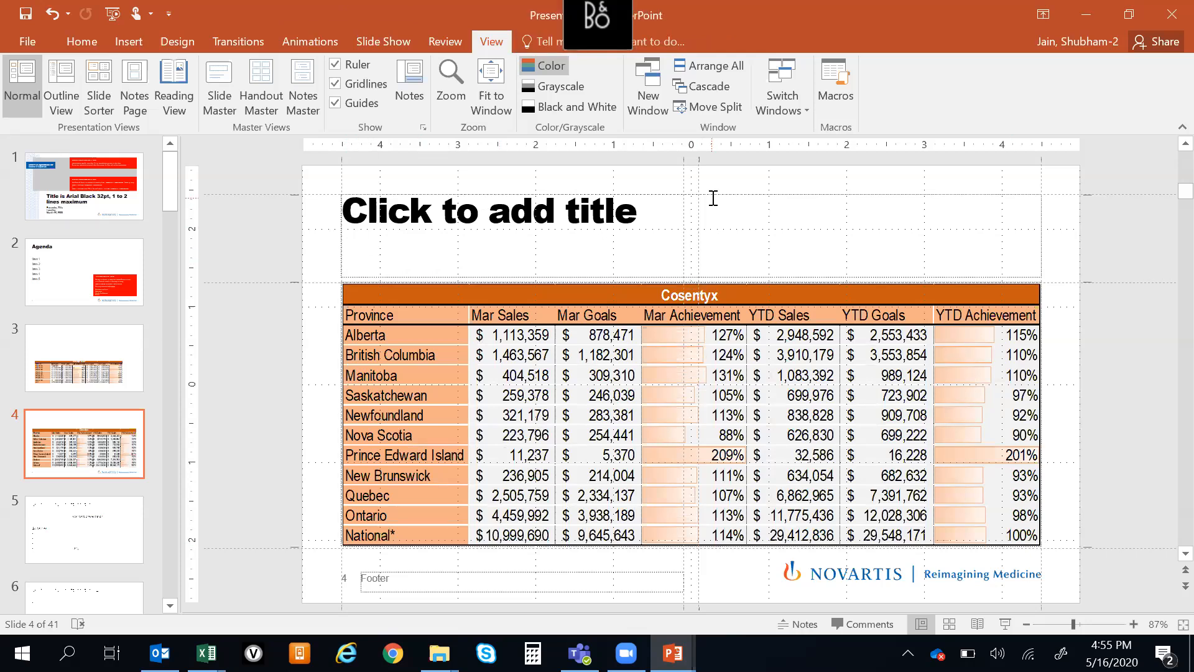
Look through the template slides of Presentation1, from the title slide past the formatting tips to the content, silhouette and icon examples
scroll(1125, 252, up, 1)
scroll(1124, 252, down, 3)
scroll(1123, 248, up, 5)
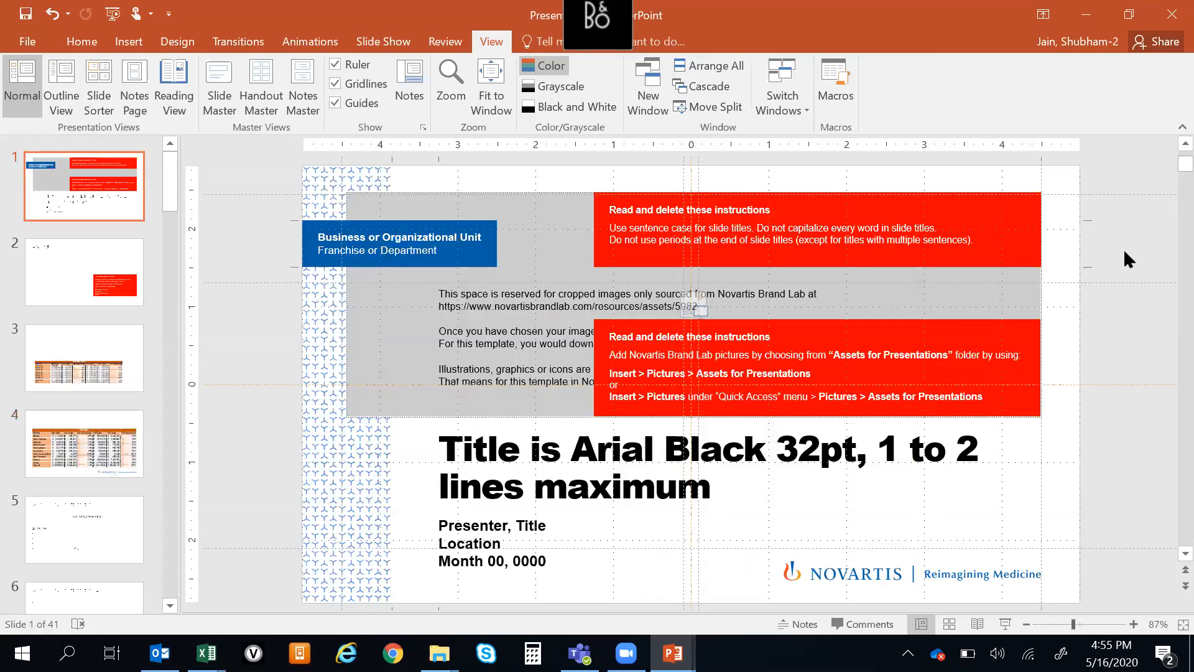
scroll(1123, 248, down, 1)
scroll(456, 302, down, 3)
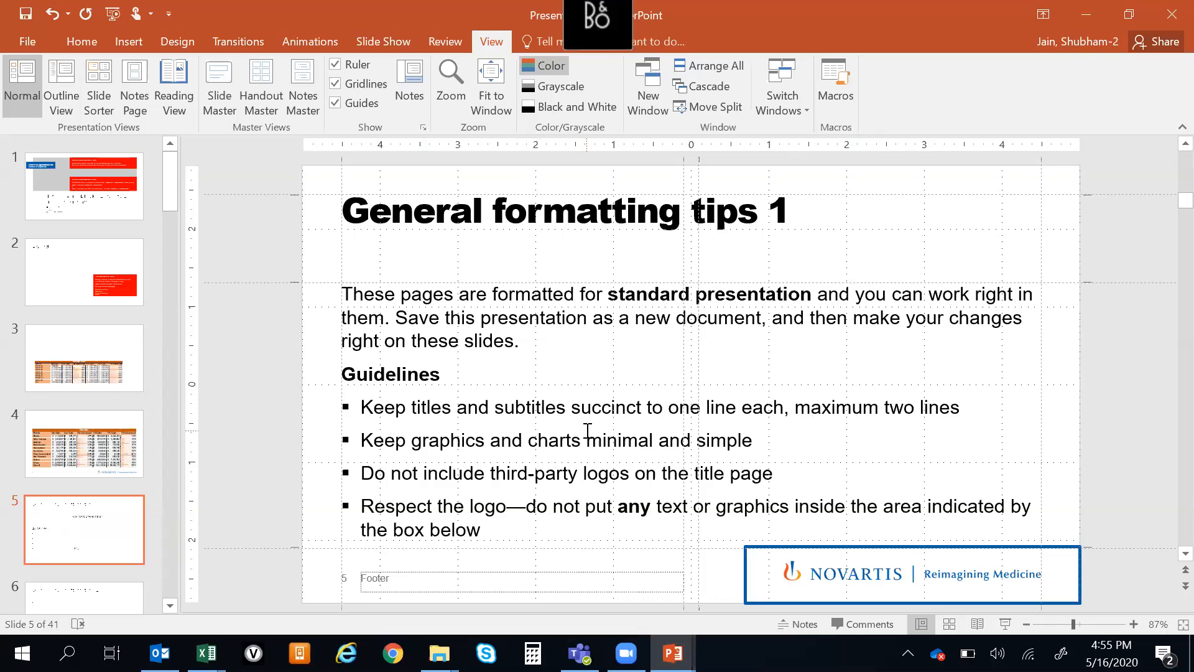
scroll(588, 436, down, 5)
scroll(590, 437, down, 3)
scroll(589, 432, up, 4)
scroll(588, 429, down, 4)
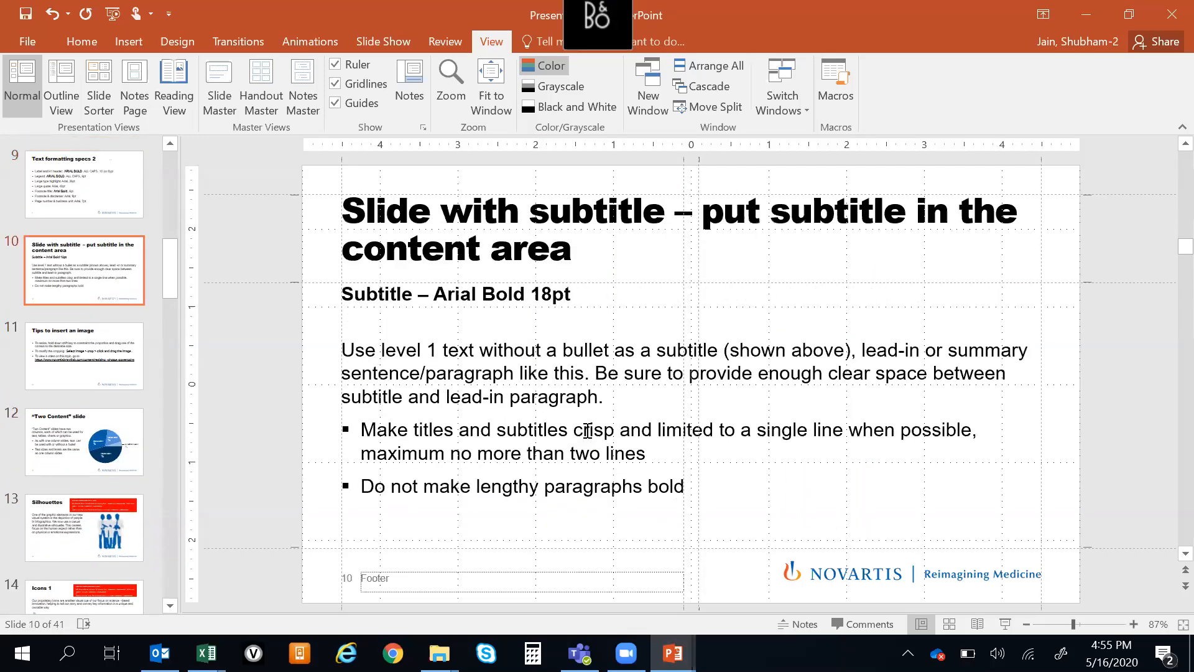
scroll(1131, 440, up, 1)
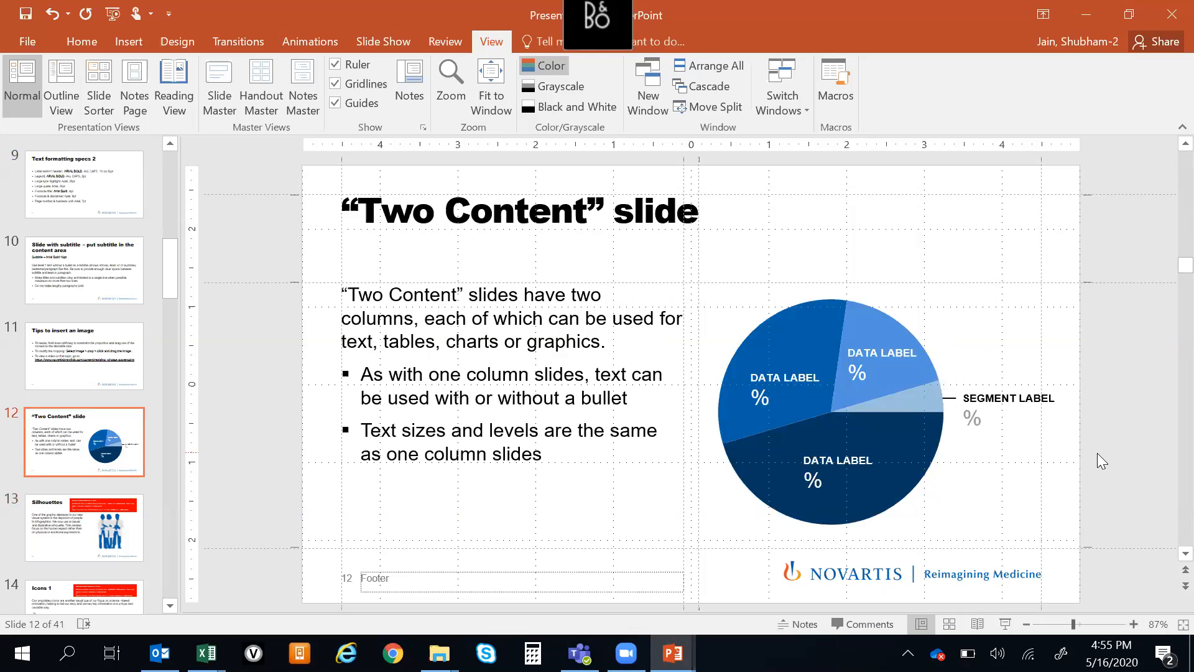
scroll(1101, 461, down, 1)
scroll(1098, 453, down, 6)
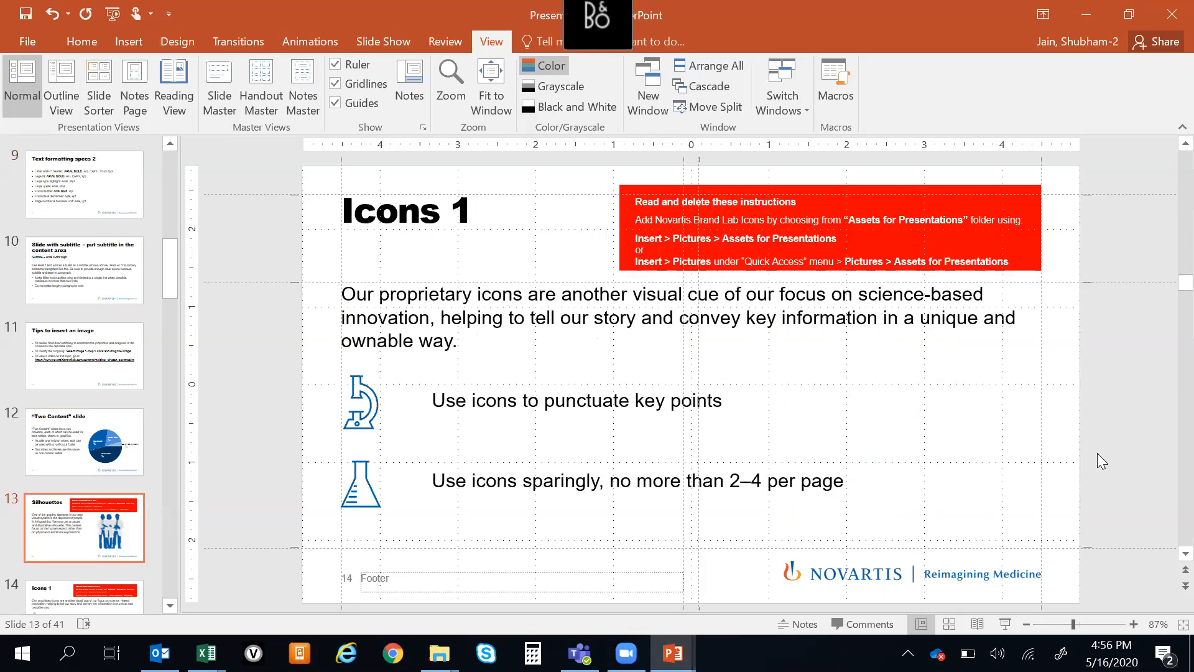
Examine the PsA national chart in the franchise report and the Cosentyx source tables in the Book4 workbook
key(alt+Tab)
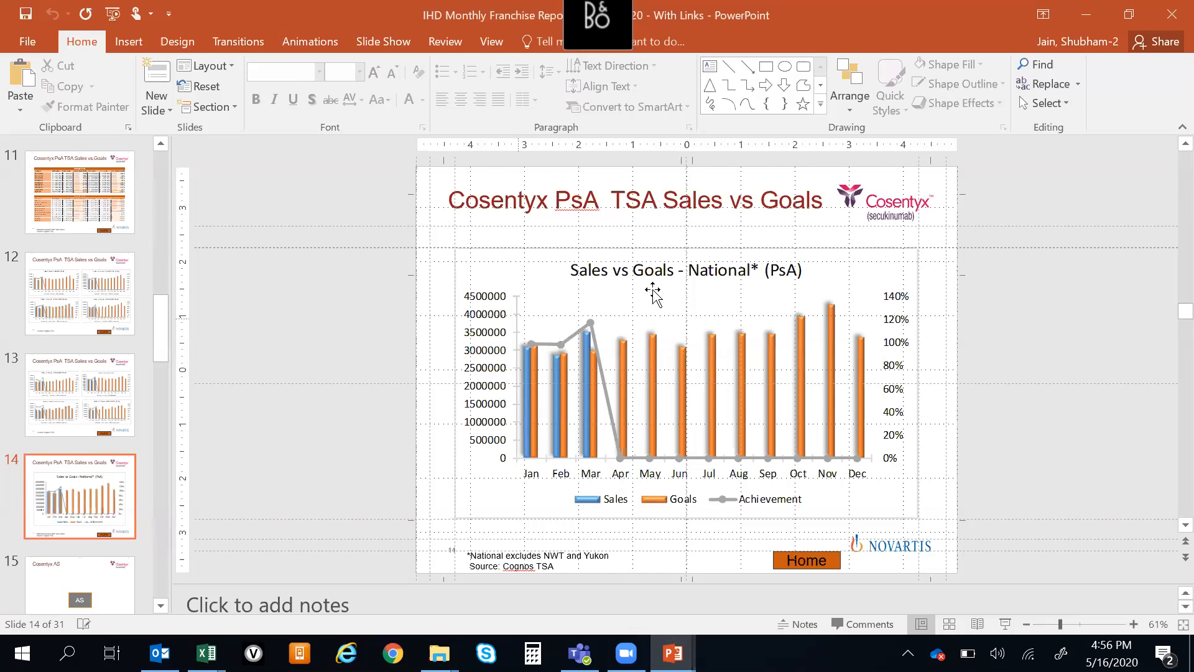
key(alt+Tab)
key(alt+Tab)
key(alt+Tab)
key(alt+Tab)
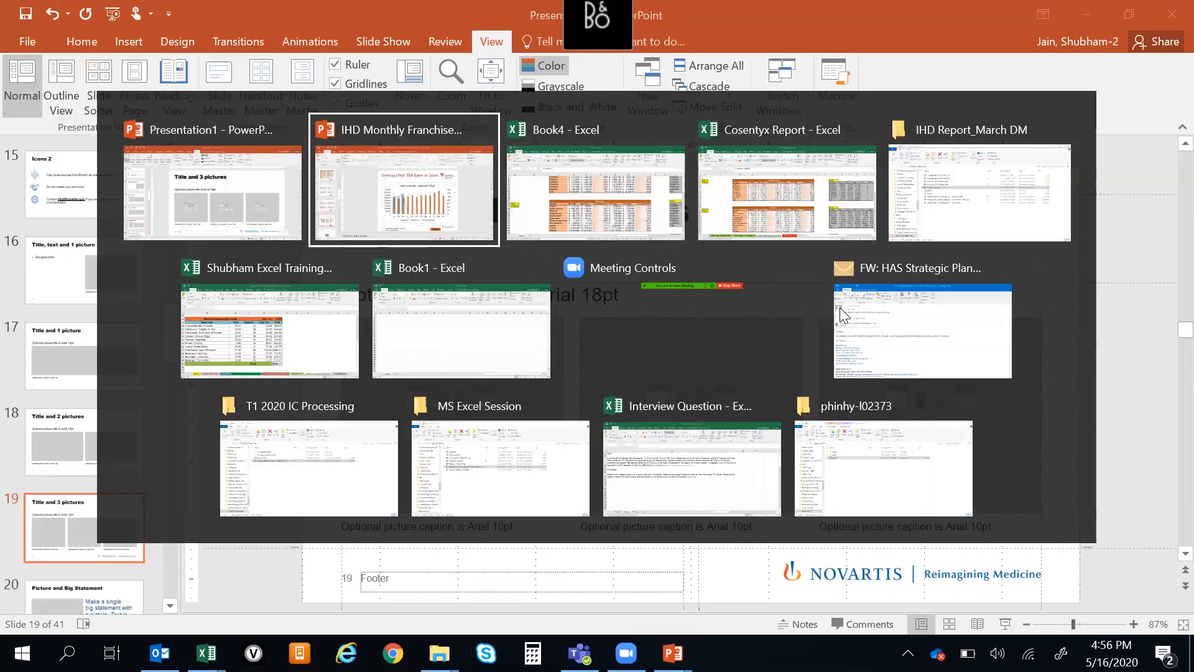
key(Escape)
key(Up)
key(Up)
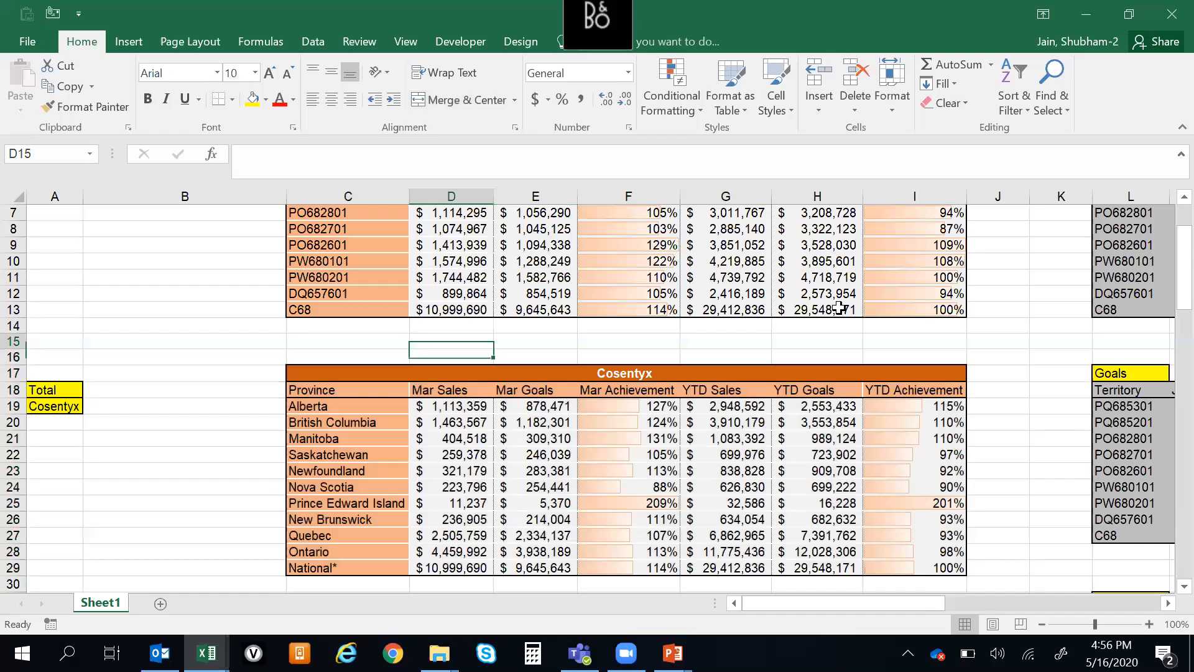
key(ctrl+Up)
key(ctrl+Up)
key(alt+Tab)
key(alt+Tab)
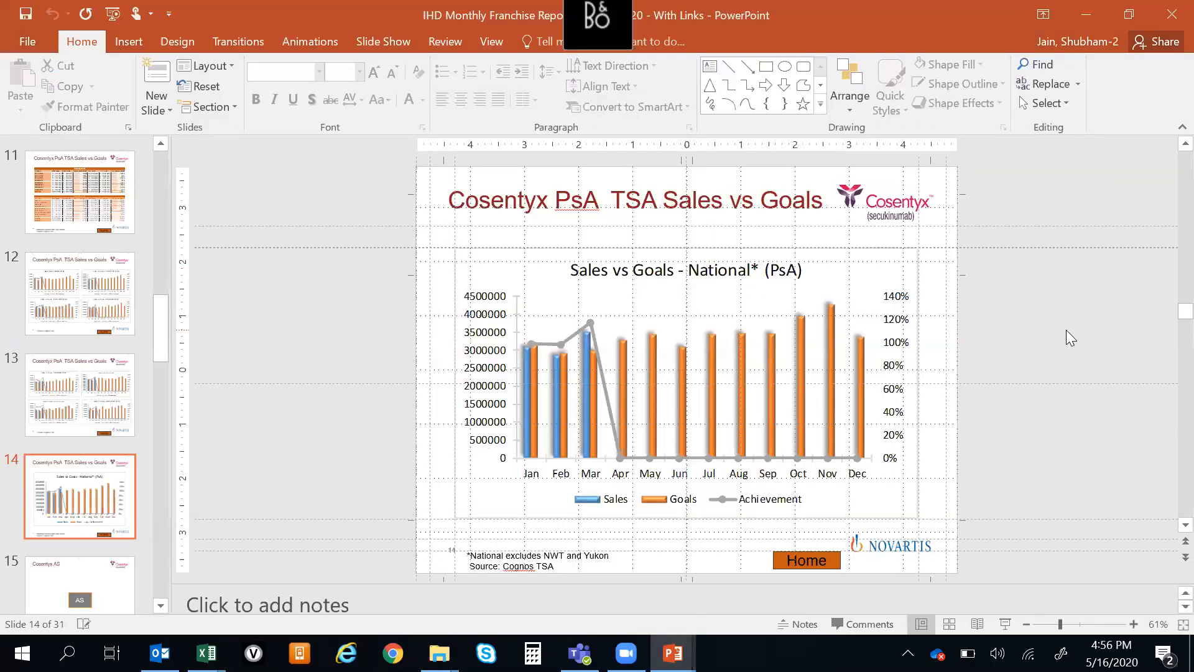
Return to Presentation1 and save it to the Desktop folder as Dummy Presentation
key(alt+Tab)
key(alt+Tab)
key(alt+Tab)
key(alt+Tab)
key(alt+shift+Tab)
key(alt+shift+Tab)
key(ctrl+s)
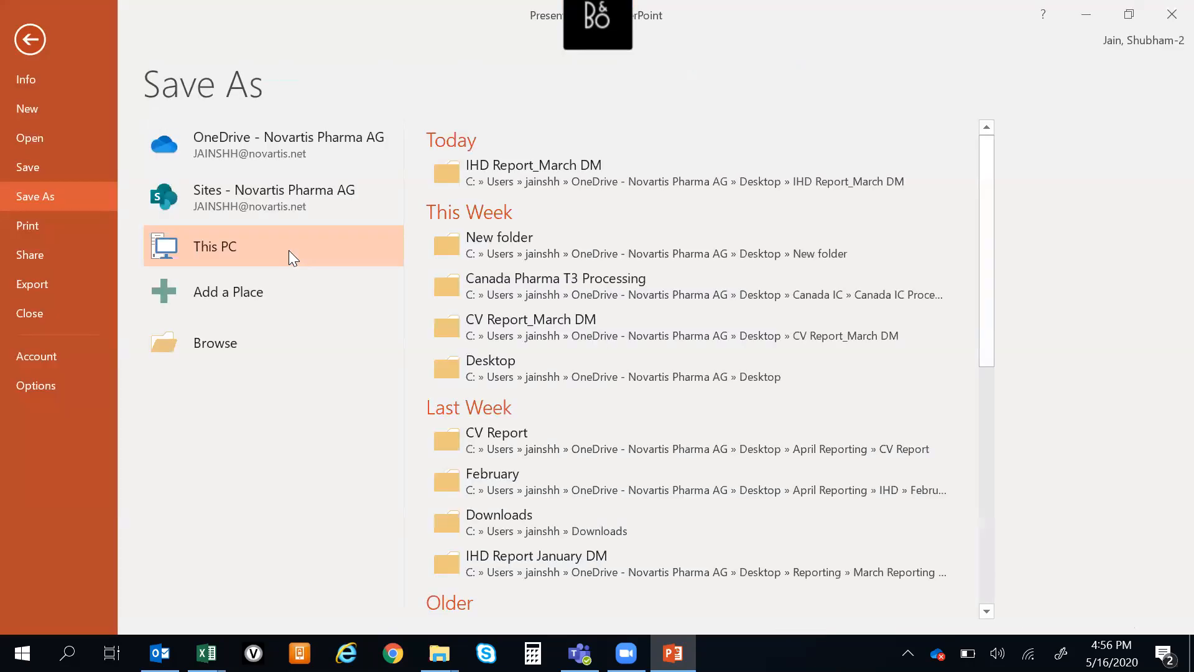
click(512, 374)
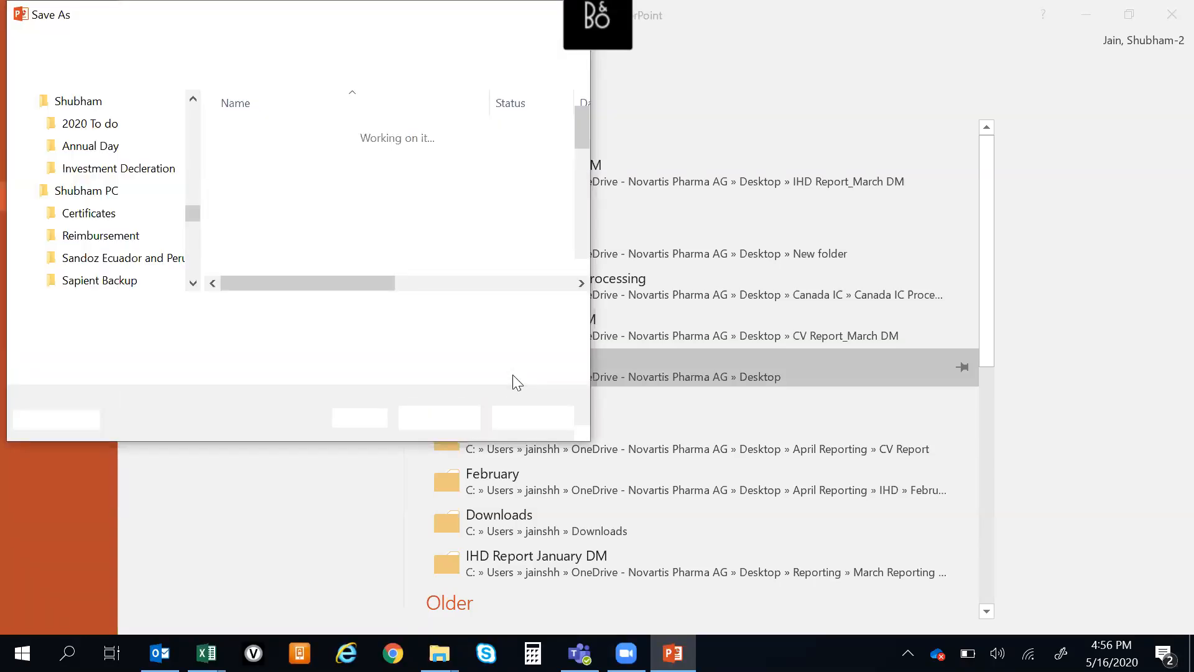
key(ctrl+a)
text(Dummy Presentation)
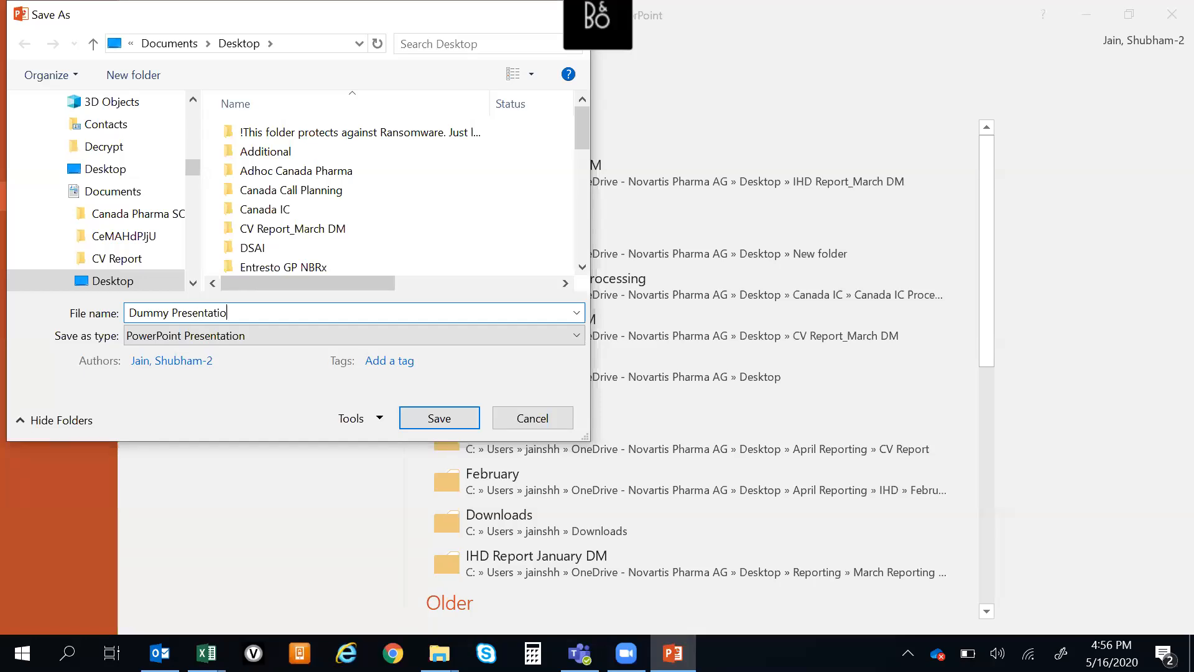
click(438, 418)
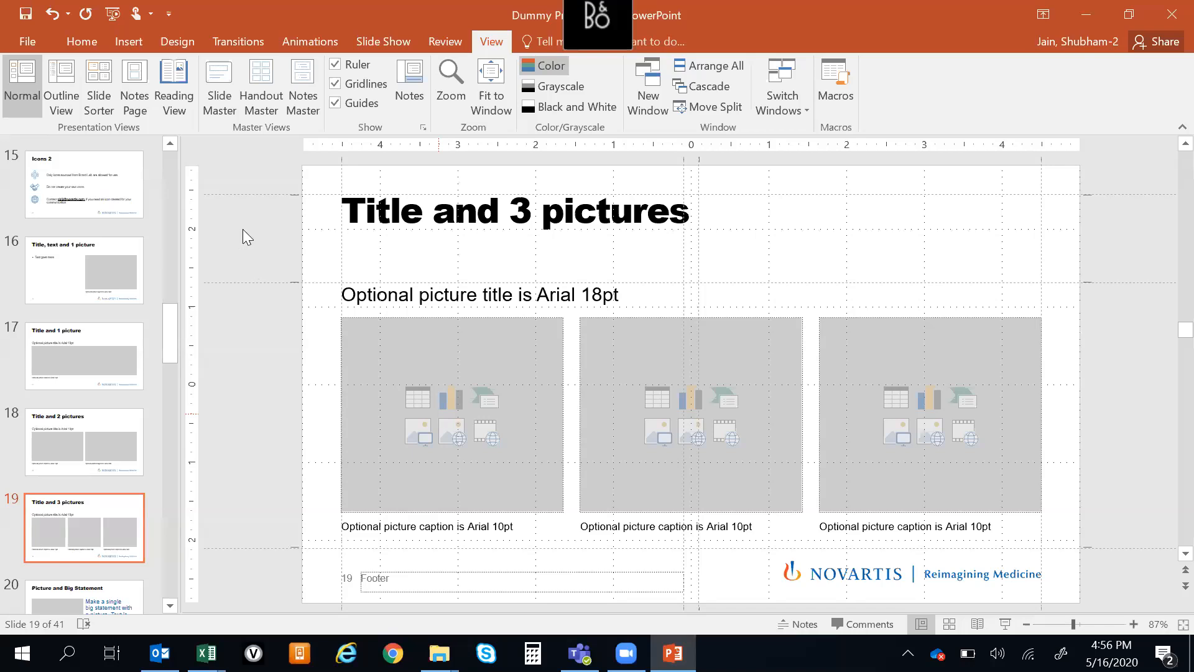
Close the presentation, then reopen Dummy Presentation from the desktop without updating its links
click(1176, 16)
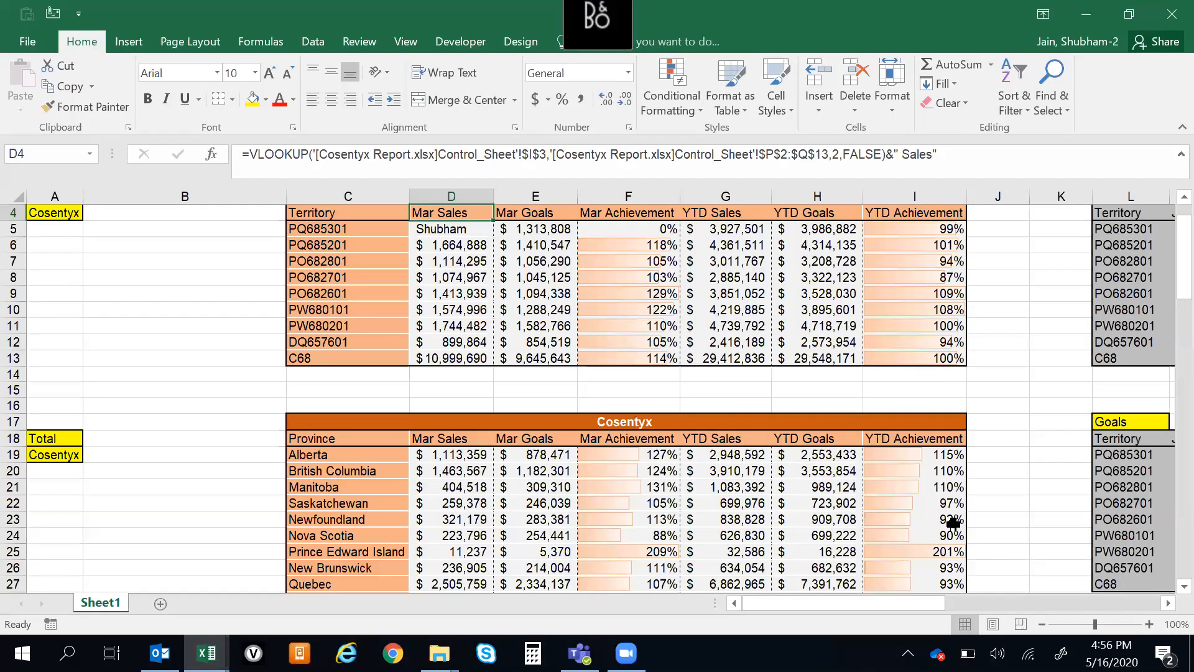
click(153, 411)
click(1192, 657)
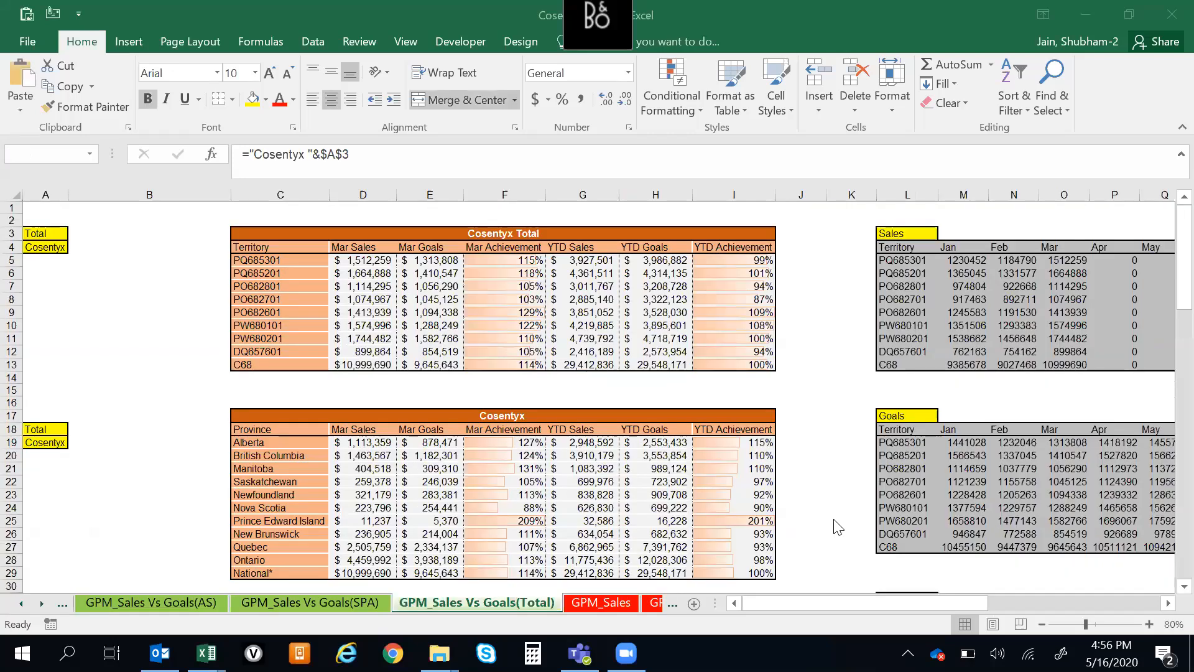
click(520, 348)
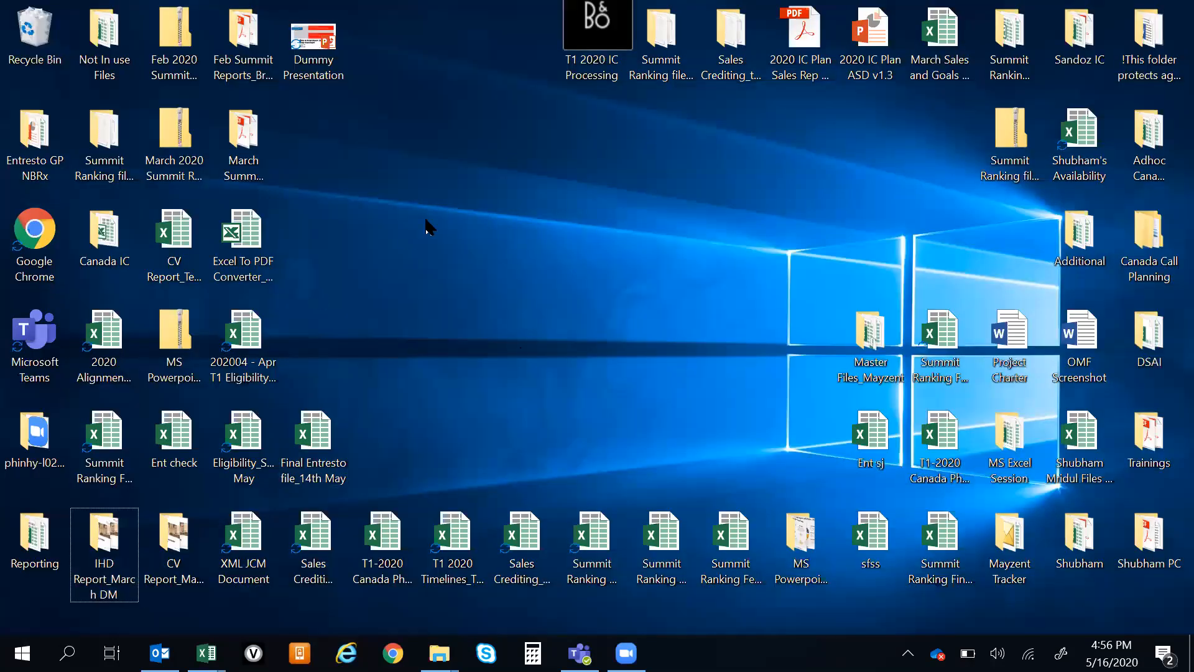
double_click(320, 37)
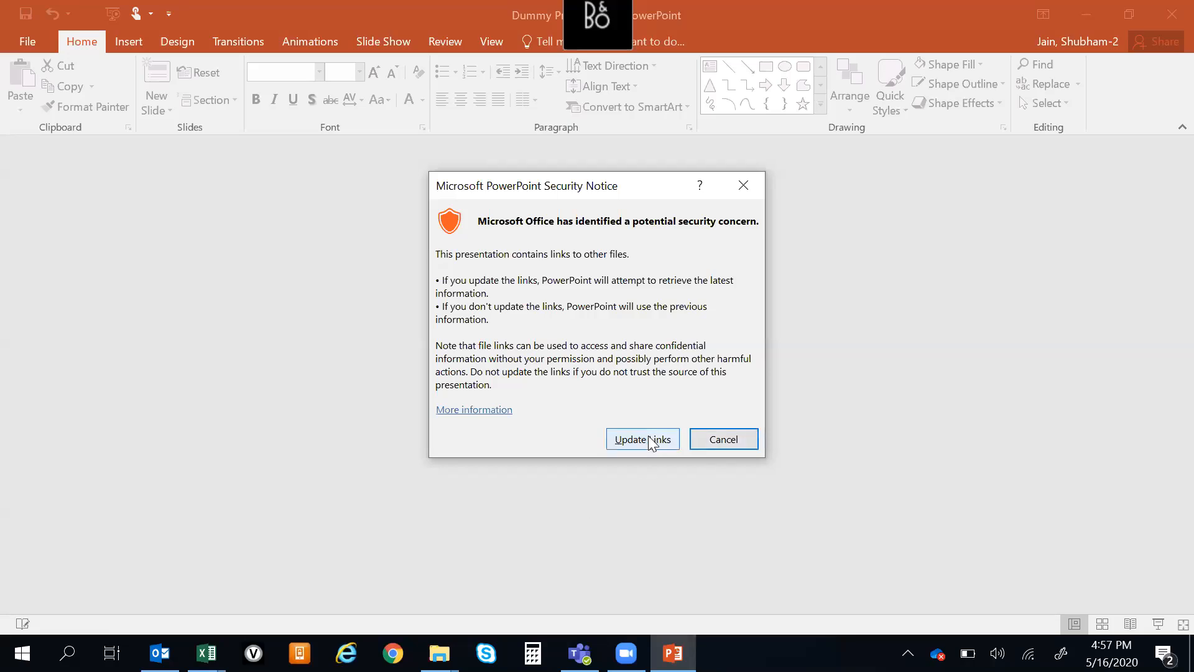
click(734, 447)
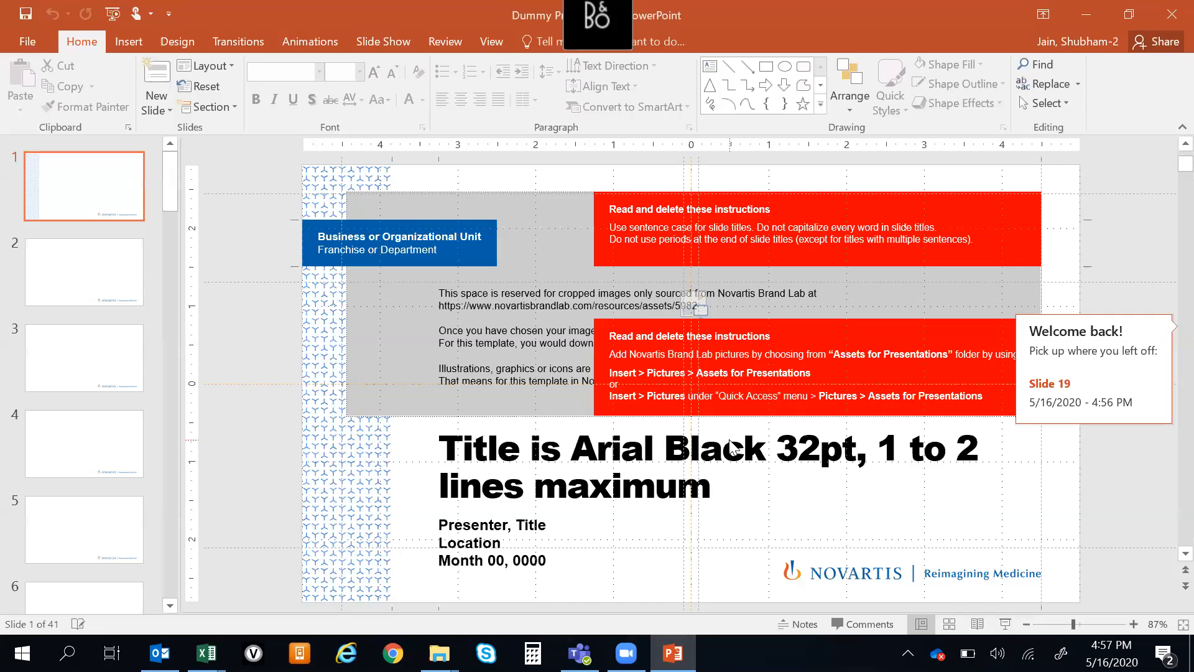
Break both Book4 worksheet links in the presentation's file links and save the presentation
scroll(729, 440, down, 1)
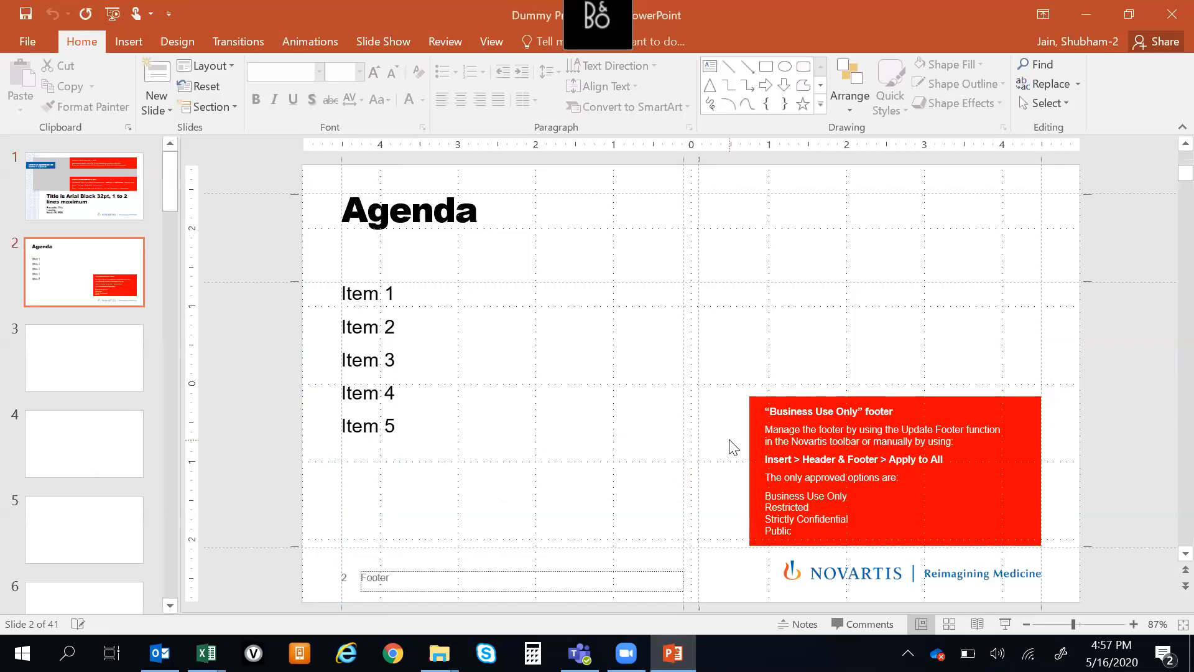
click(25, 41)
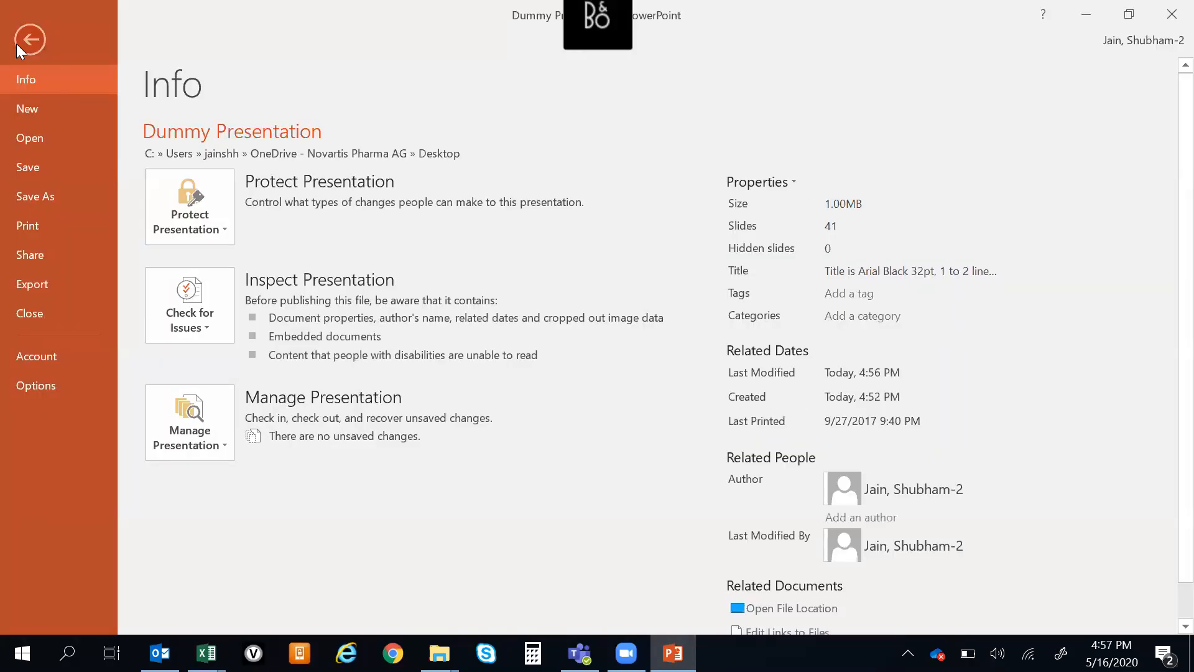
scroll(1164, 373, down, 1)
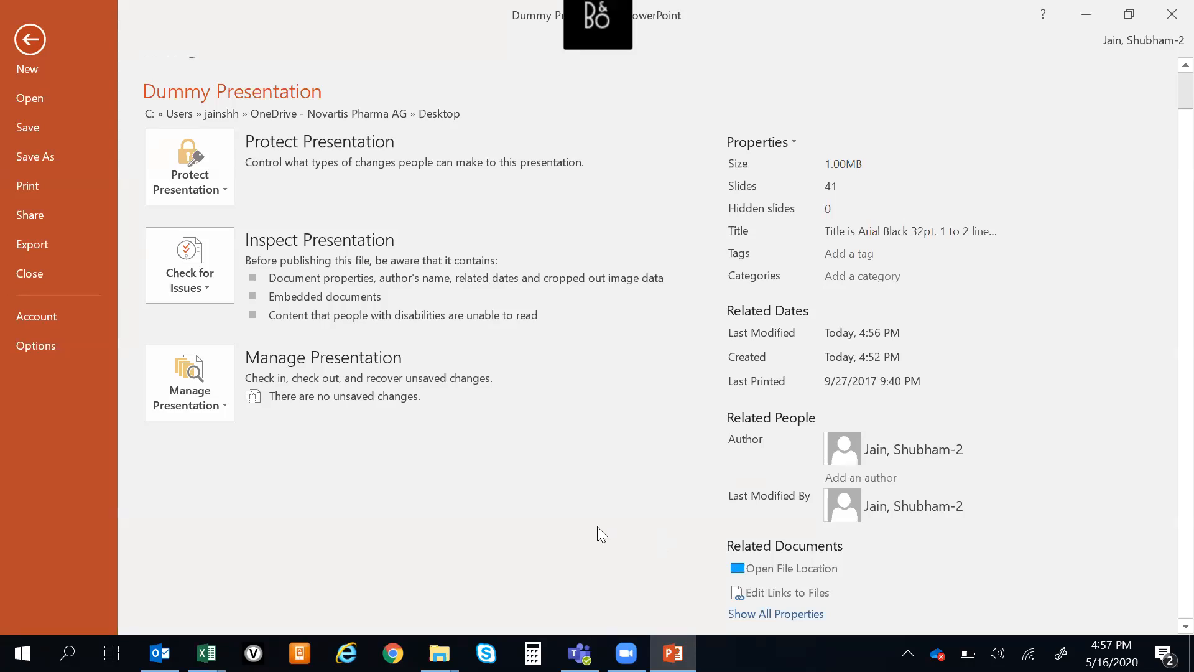
click(780, 592)
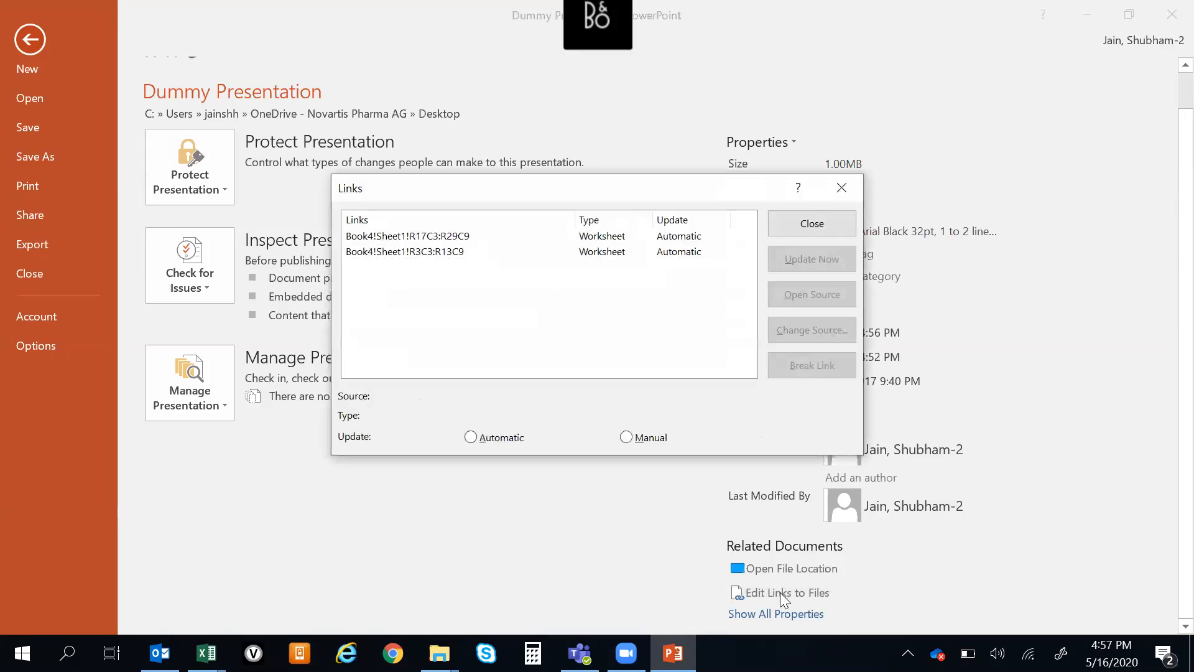
click(438, 239)
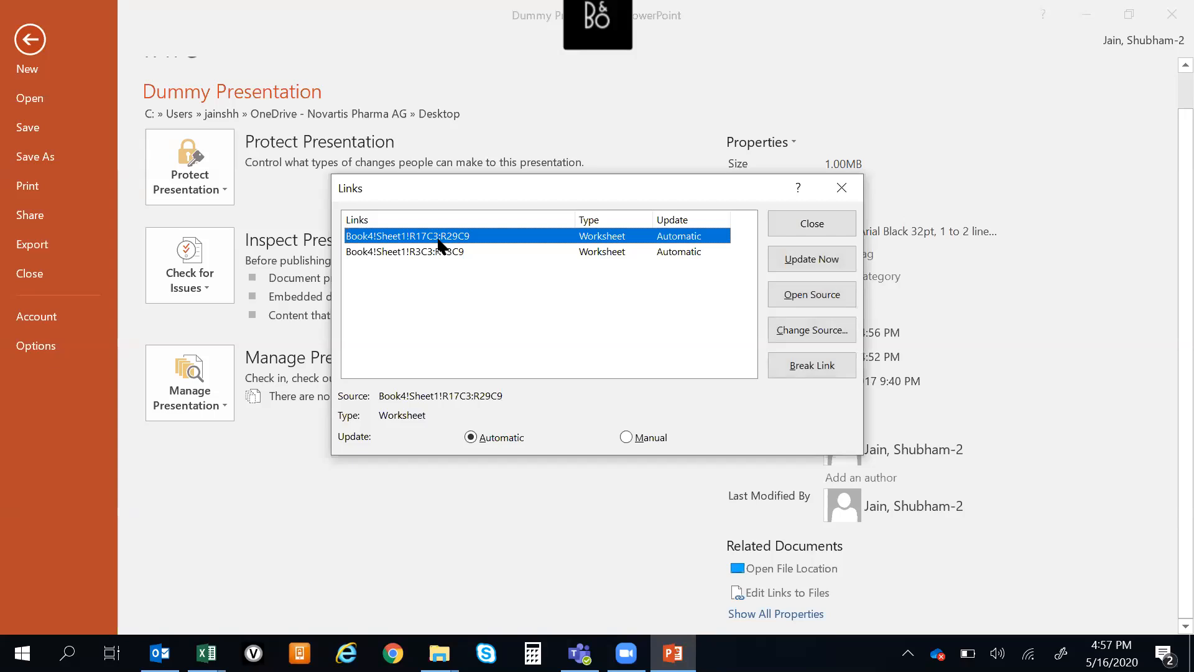
key(shift+Down)
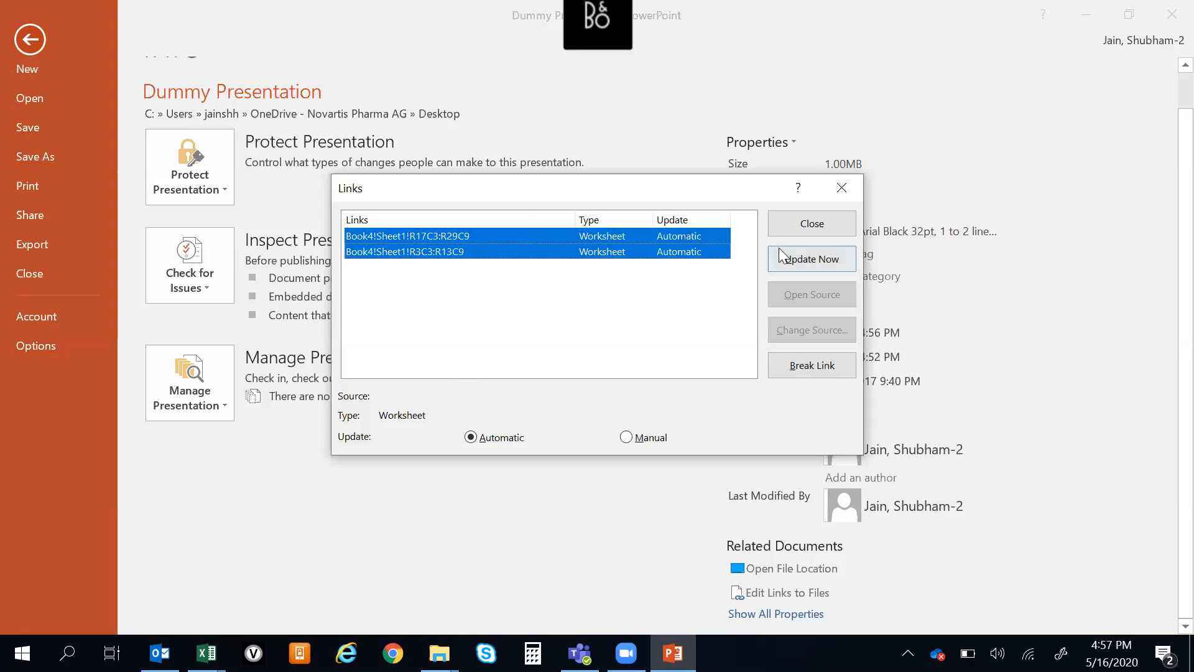
click(806, 365)
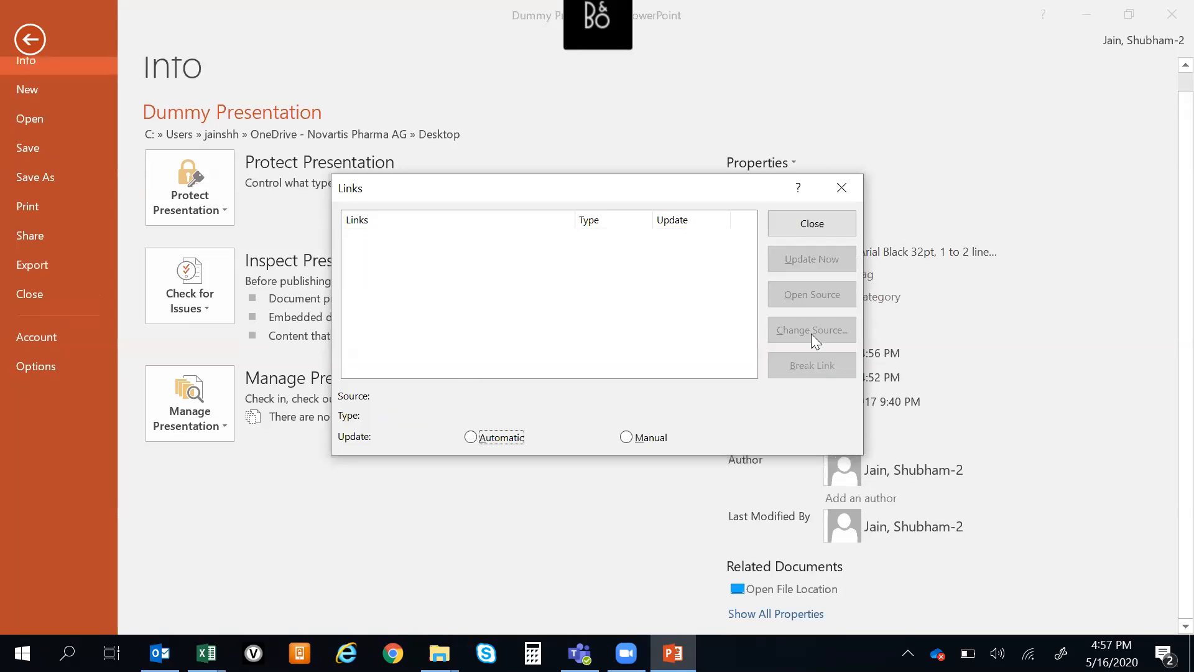
click(814, 223)
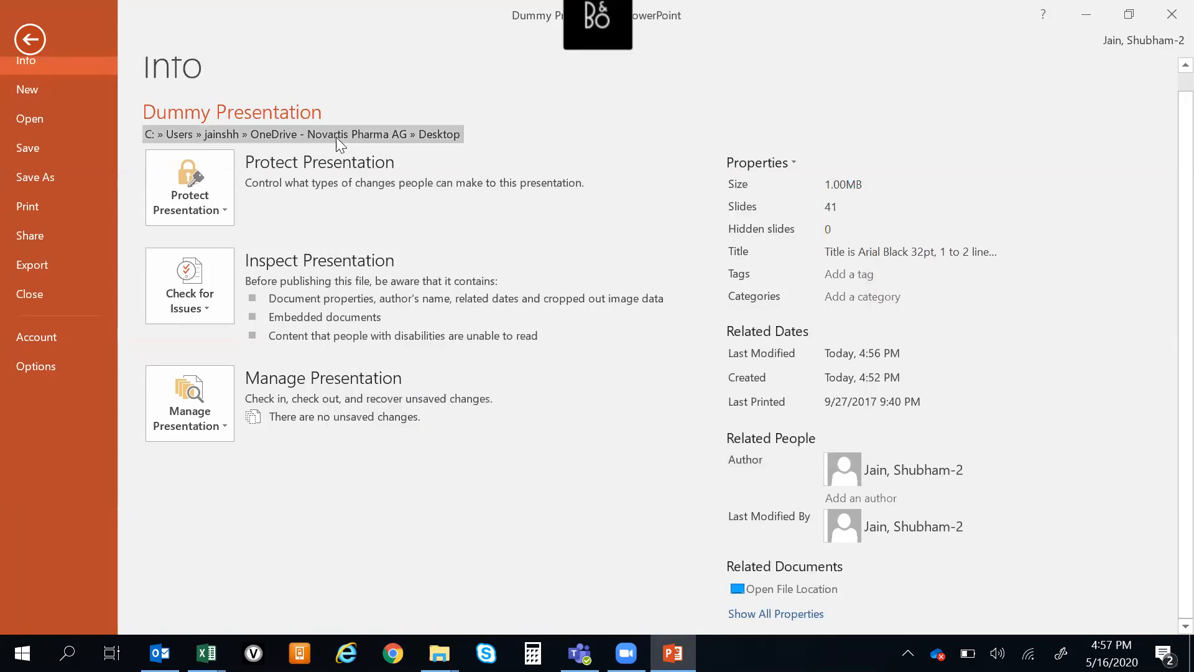
click(30, 39)
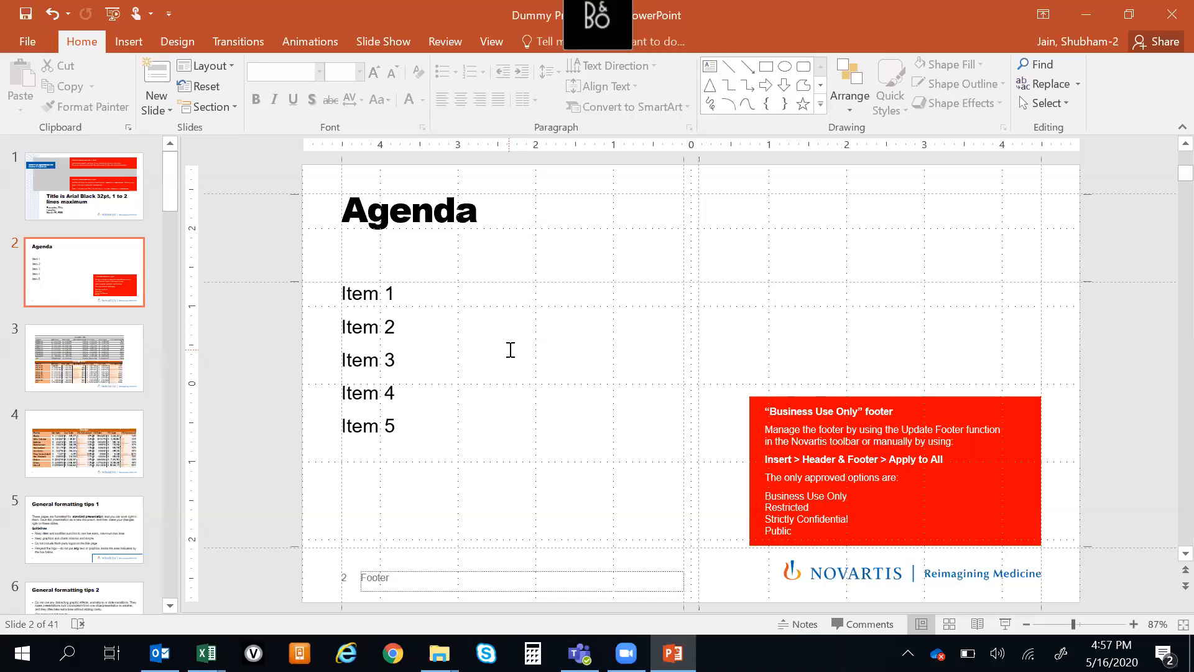
key(ctrl+s)
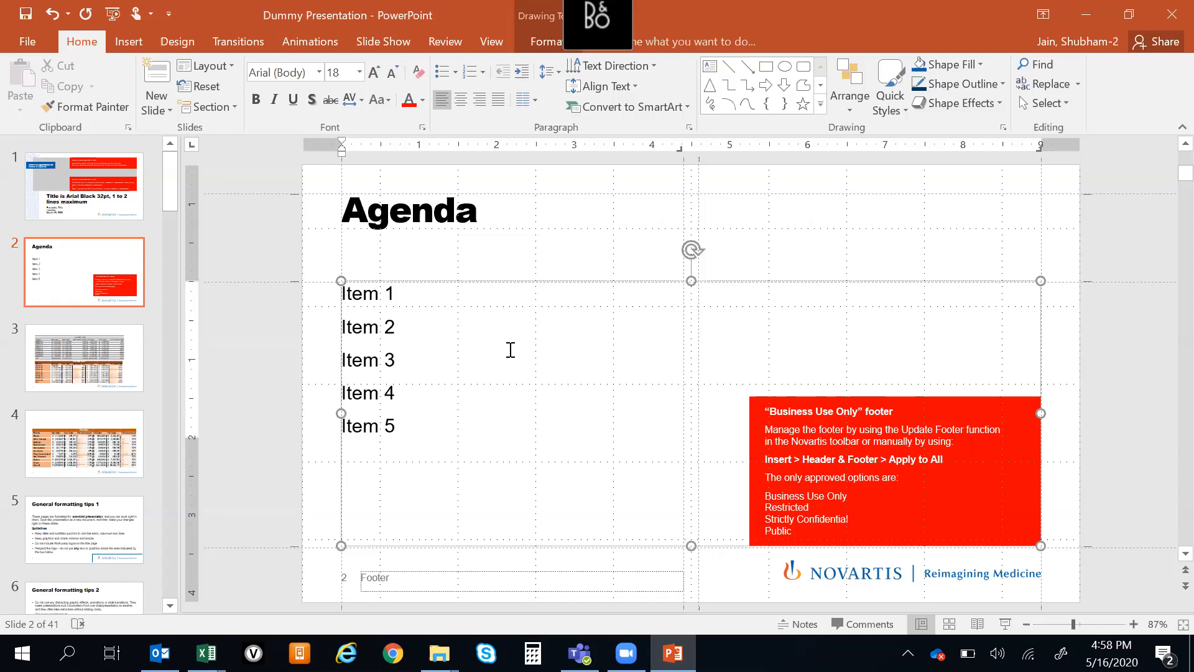
key(Down)
key(Right)
key(Escape)
key(Right)
key(Right)
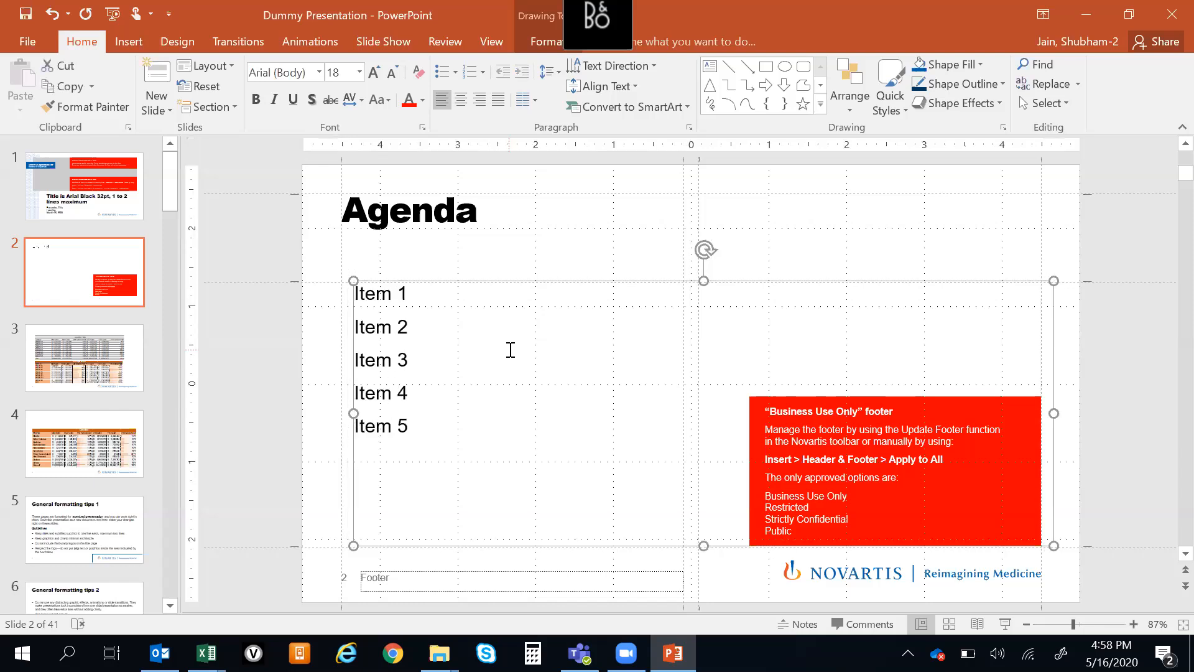
View the Cosentyx province table on slide 4 and close Dummy Presentation
click(1139, 322)
scroll(1140, 322, down, 1)
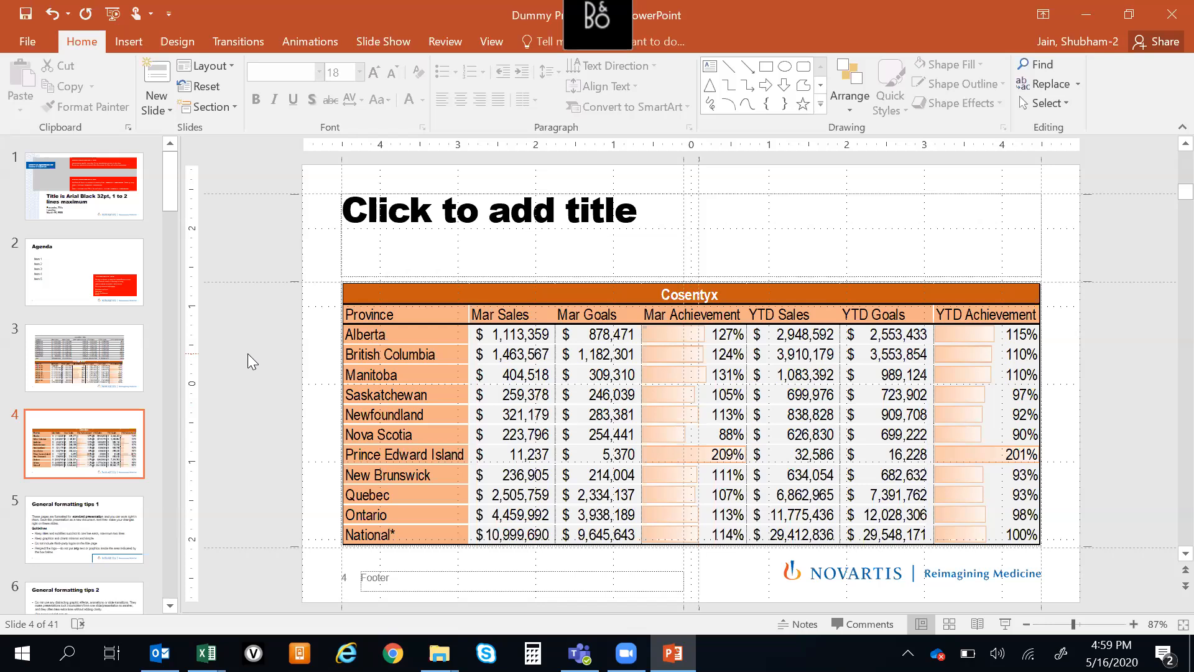
click(1171, 14)
click(614, 350)
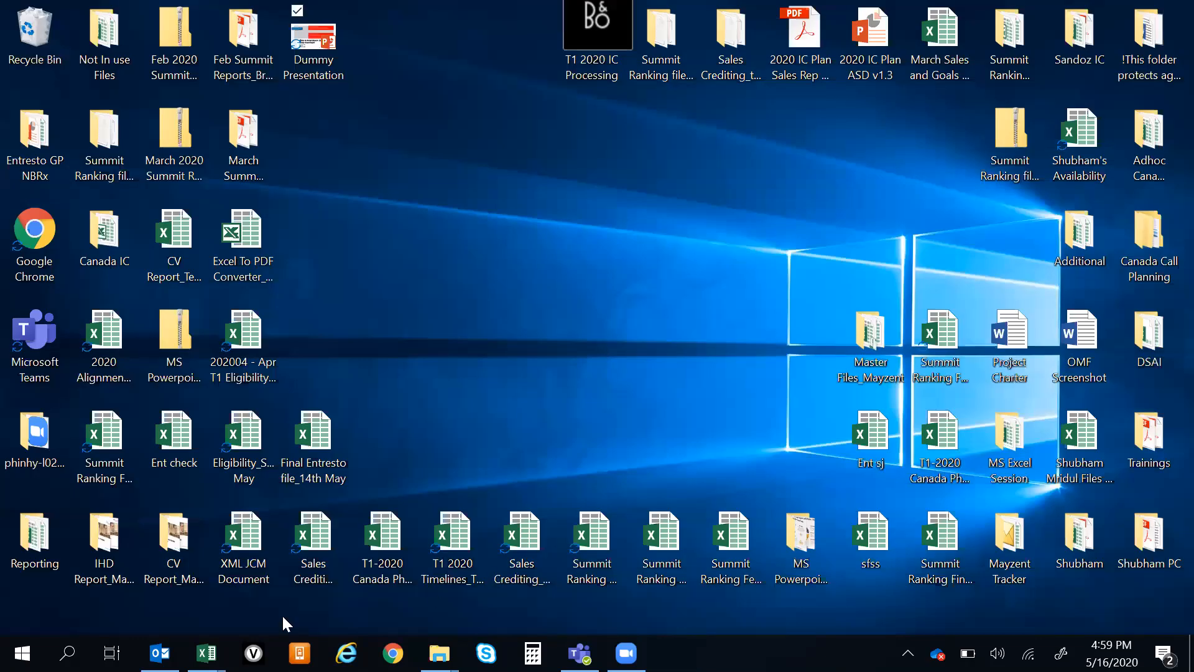
Switch to Excel and bring up the Book4 workbook
mouse_move(206, 653)
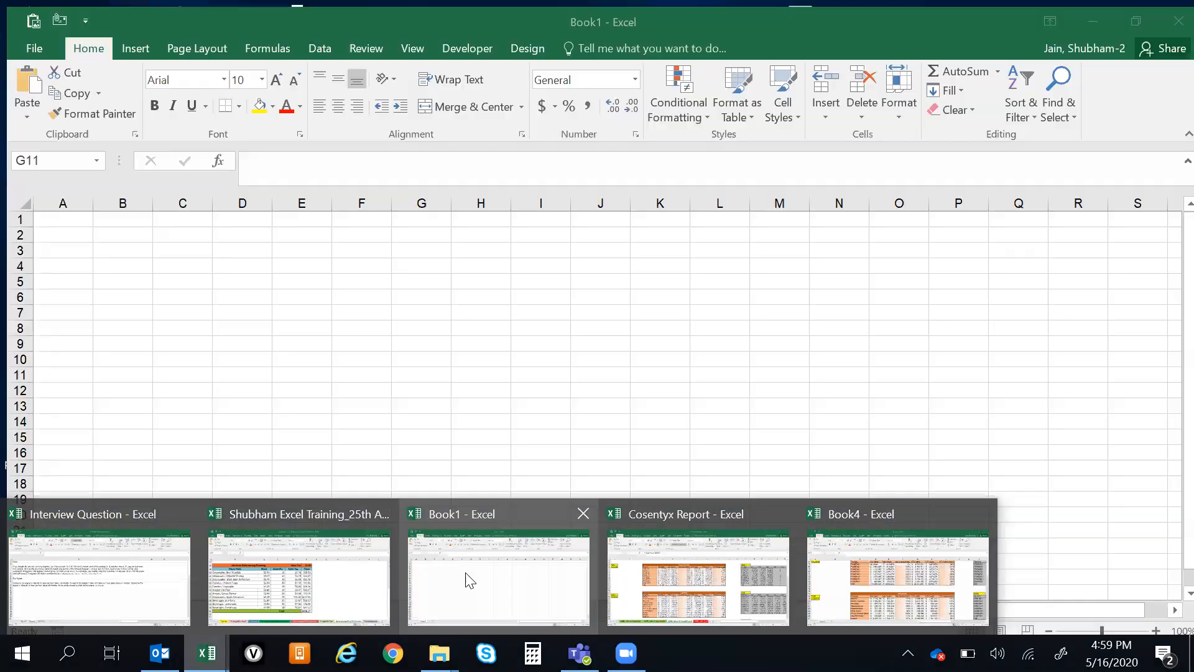
click(468, 578)
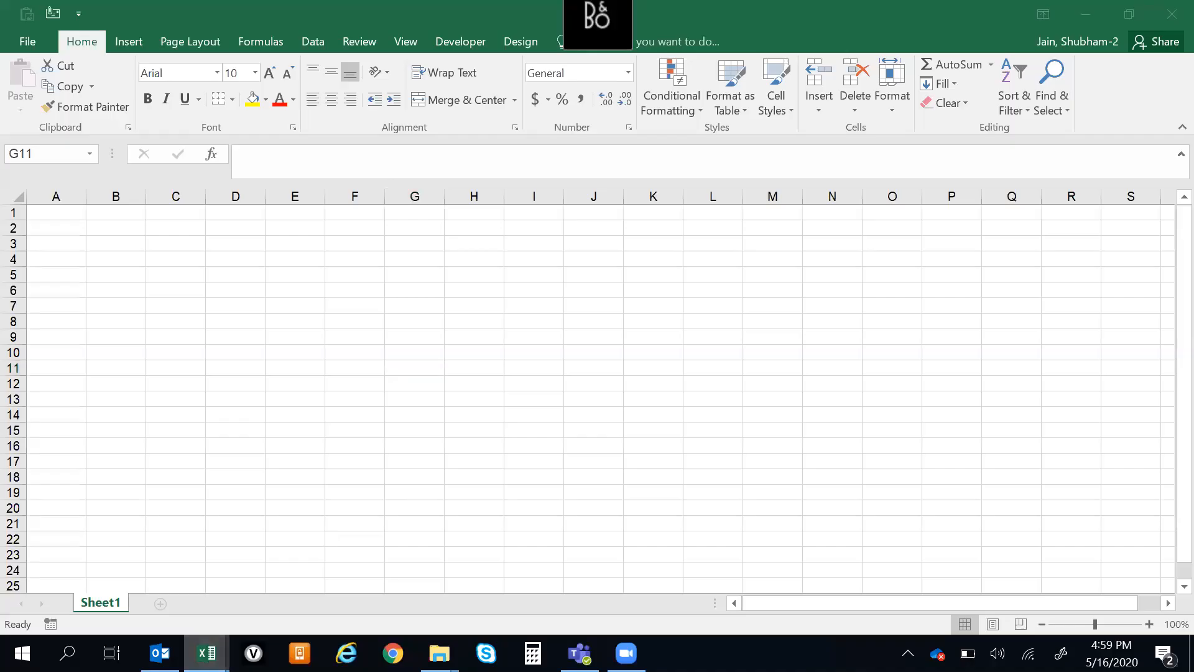
mouse_move(206, 653)
click(887, 580)
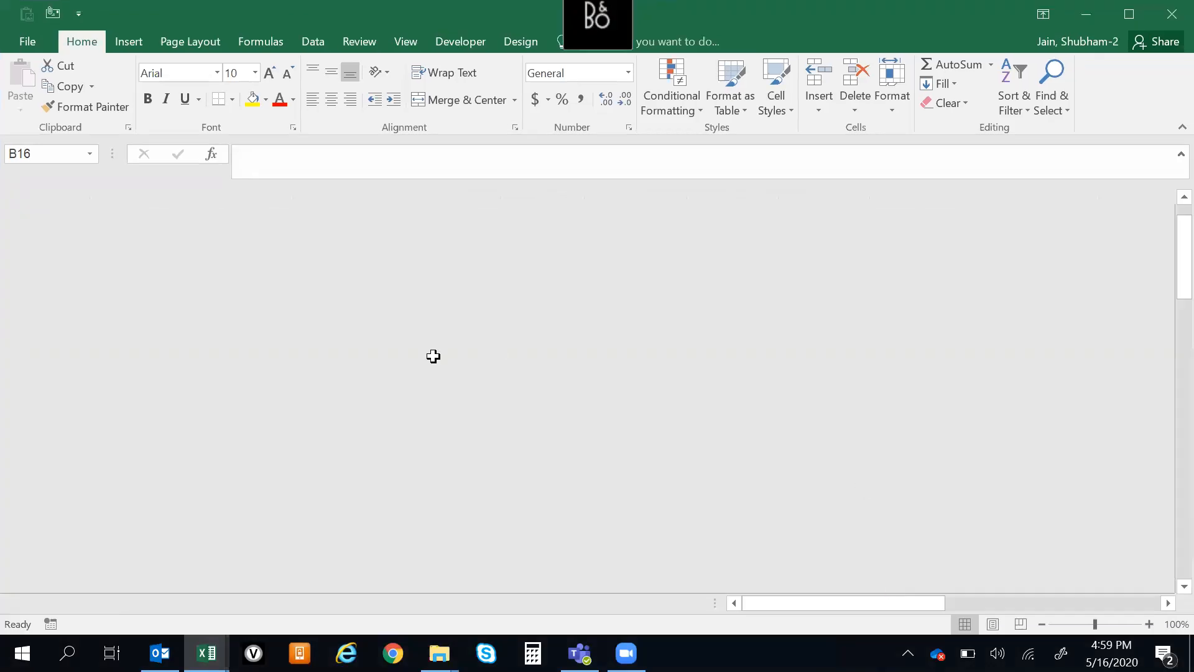
Select the Cosentyx Total table including its title row and look through the available column and statistical chart types
key(ctrl+Up)
key(ctrl+Up)
key(Down)
key(Down)
key(Down)
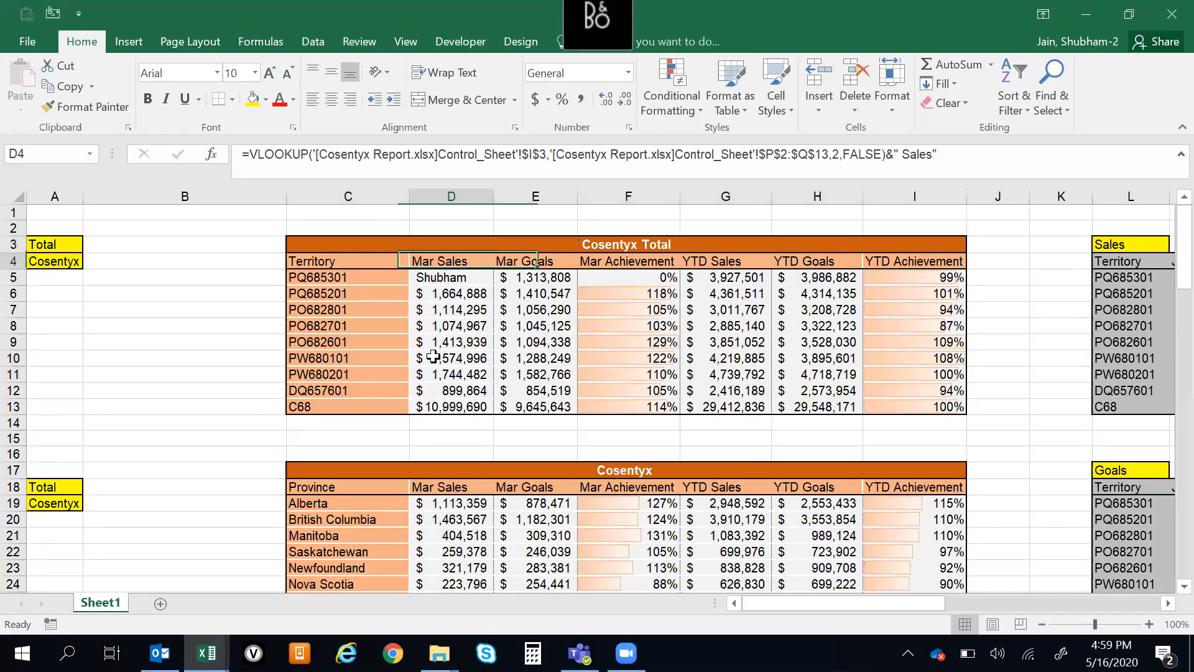
key(Up)
key(Up)
key(Down)
key(ctrl+shift+Down)
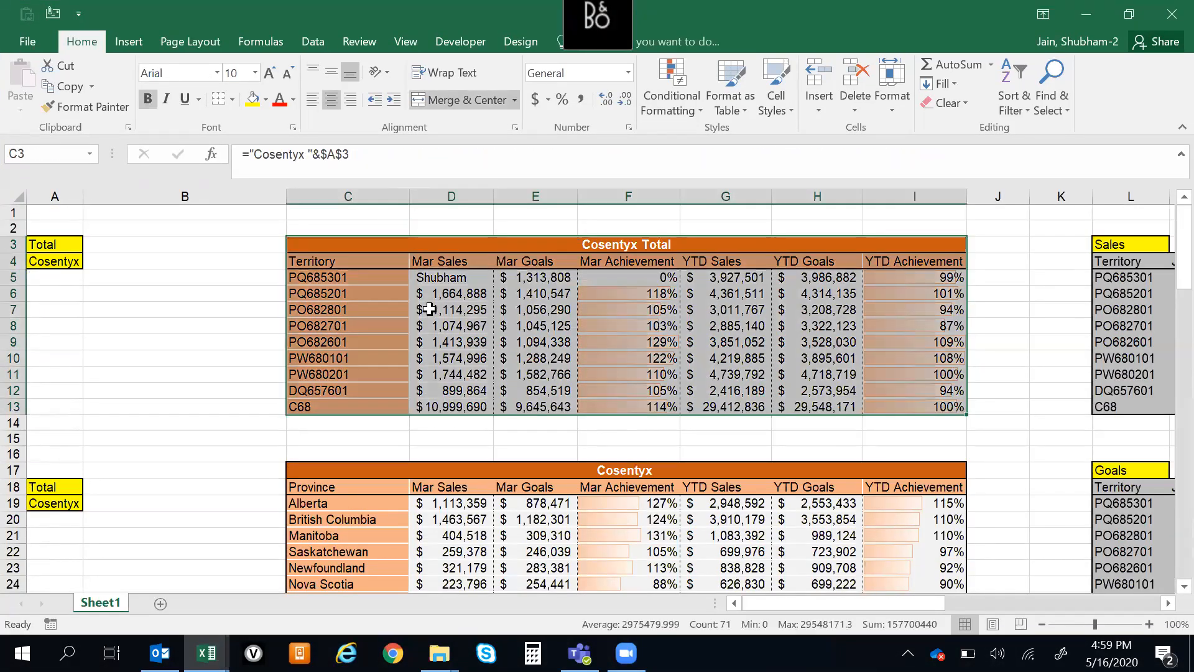
right_click(429, 309)
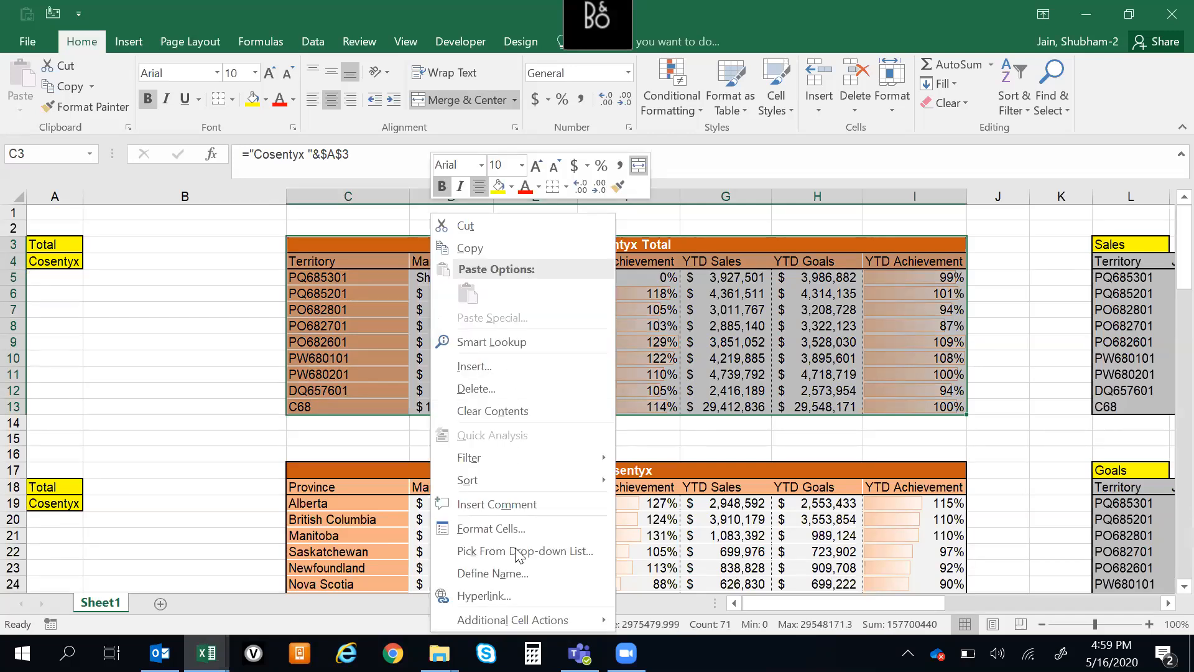
click(120, 42)
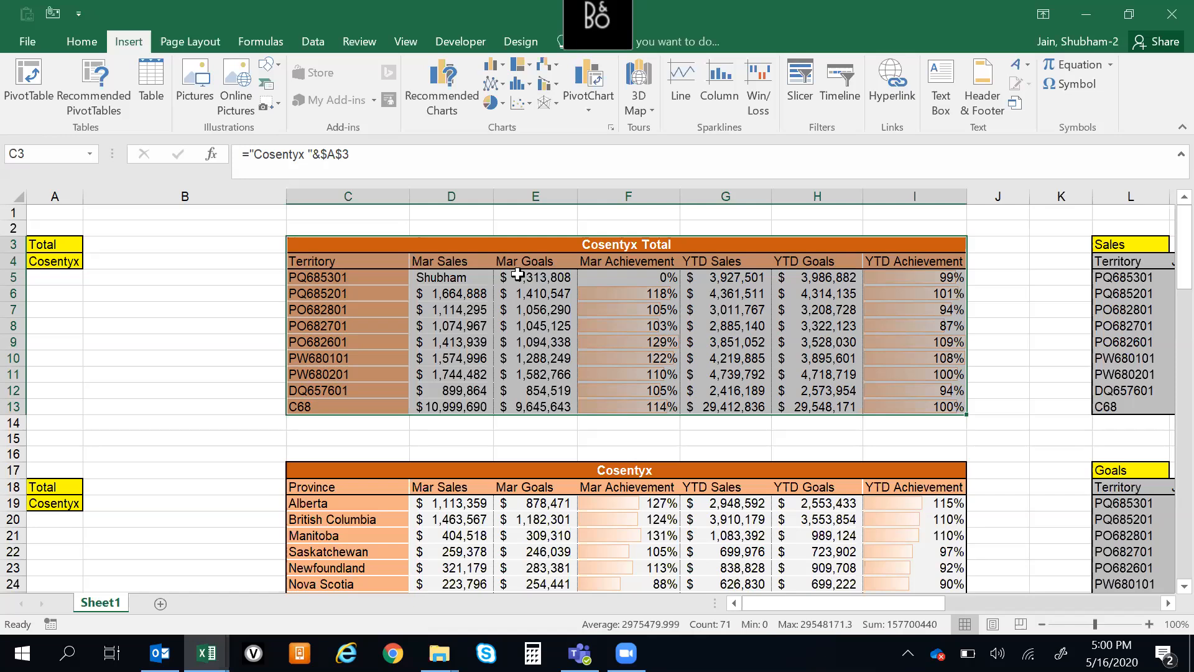
click(498, 75)
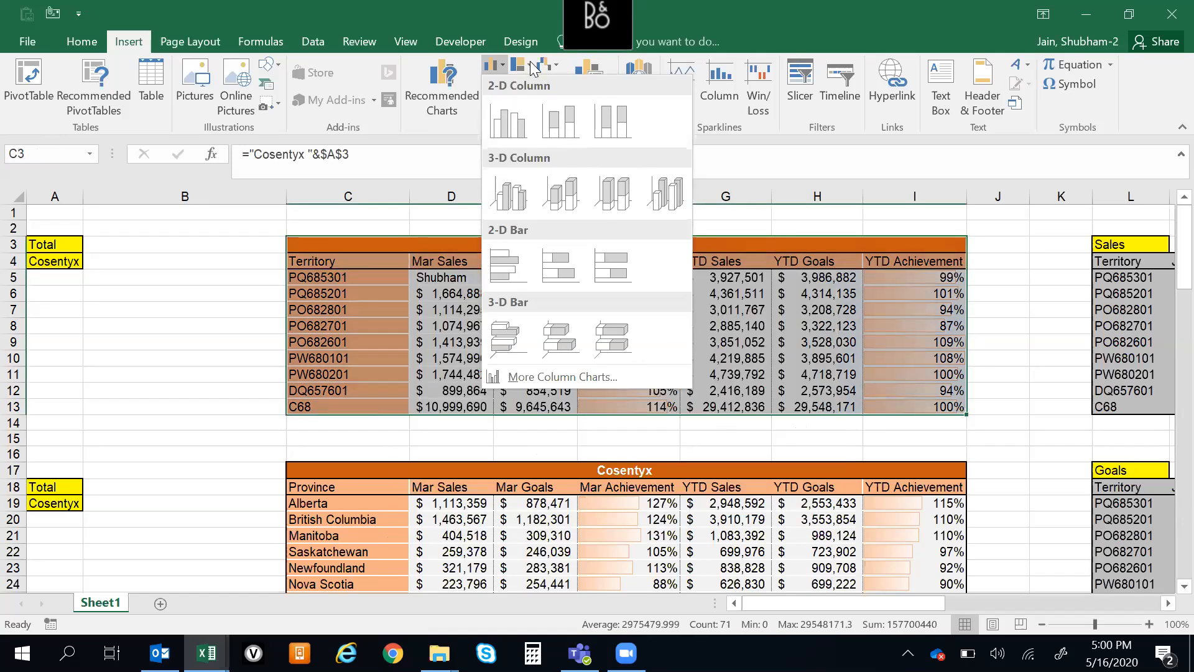
click(255, 251)
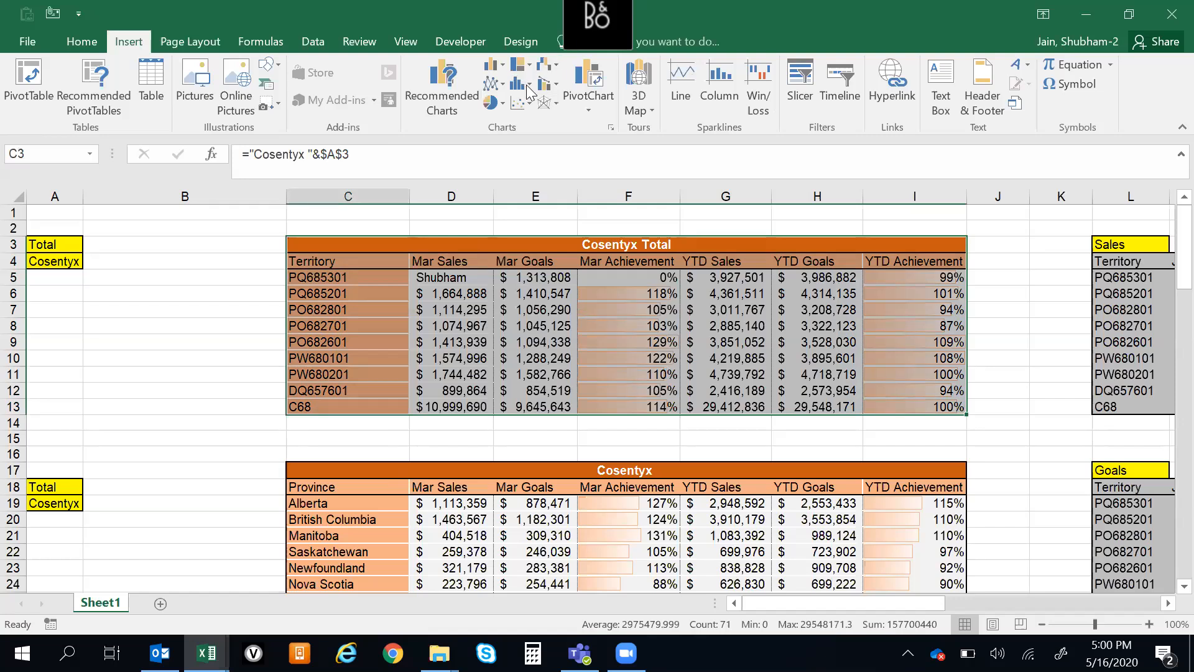
click(529, 87)
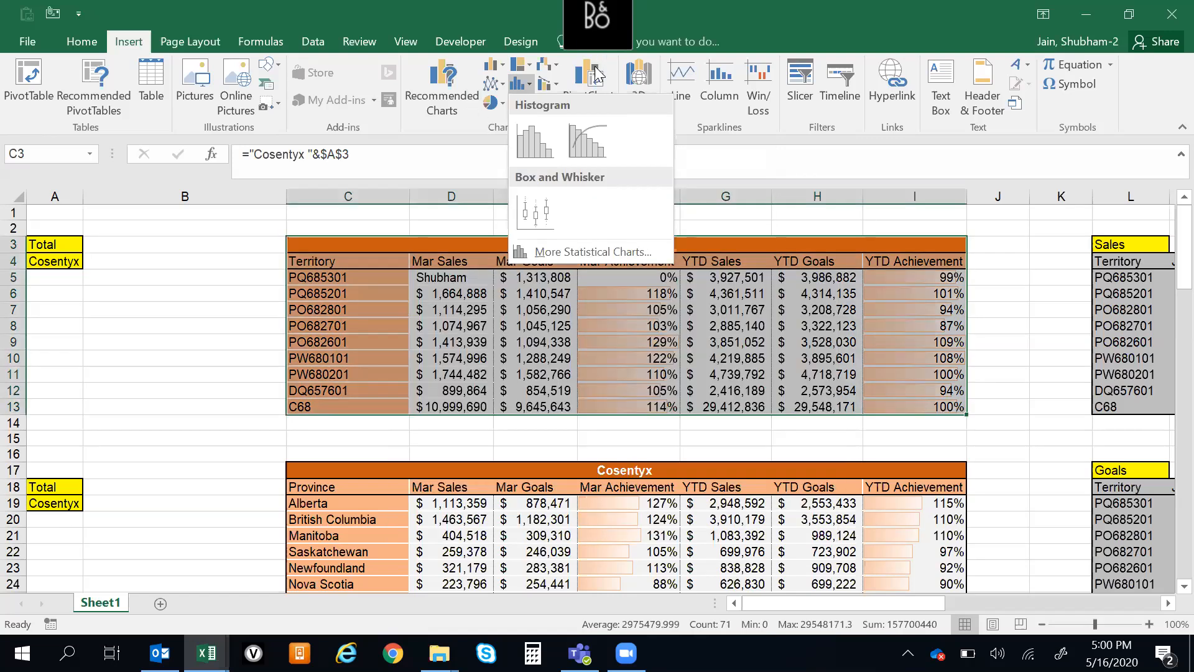
Preview the recommended clustered and stacked column and bar charts for the table without inserting any
click(446, 74)
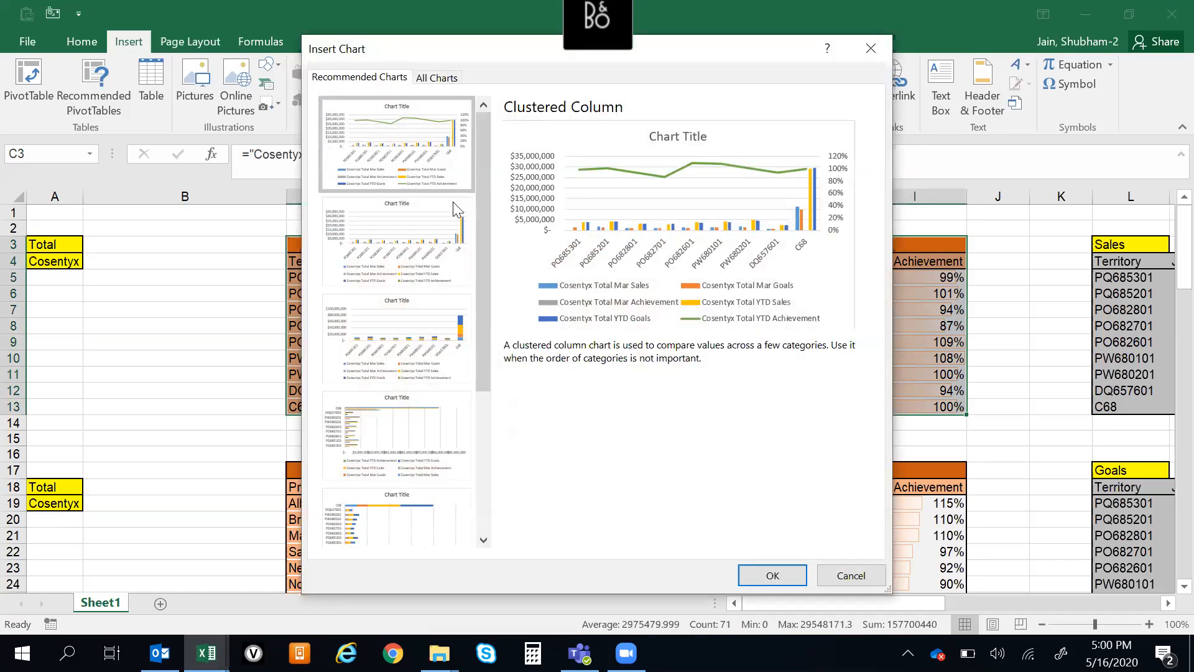
click(404, 222)
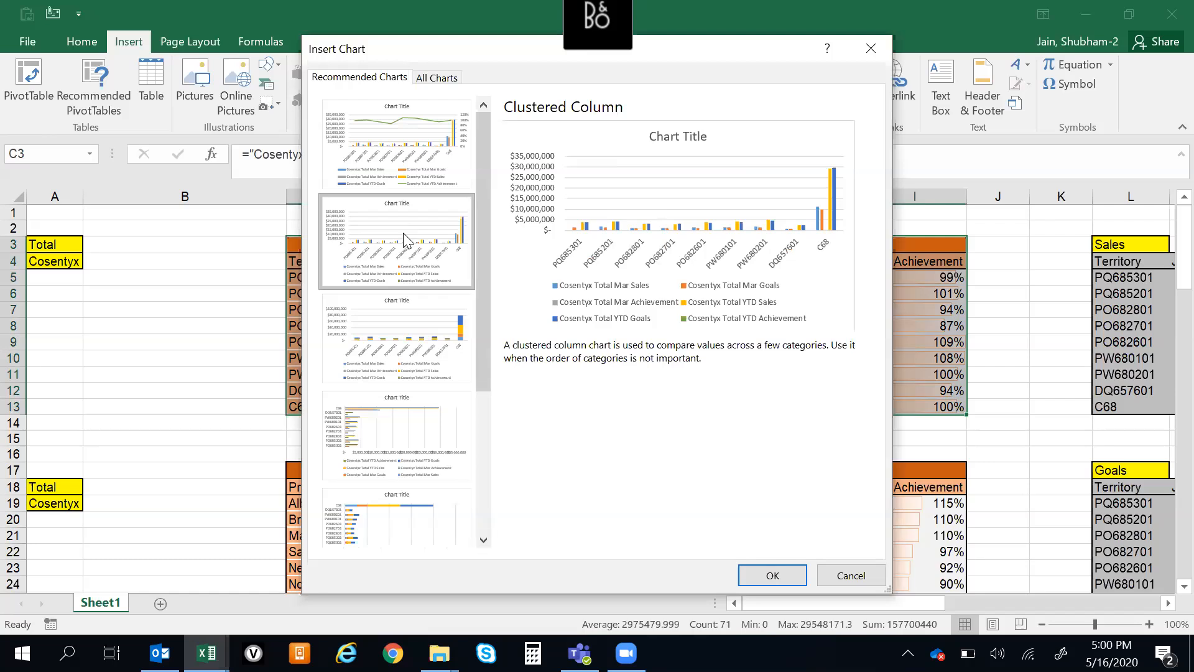
click(395, 345)
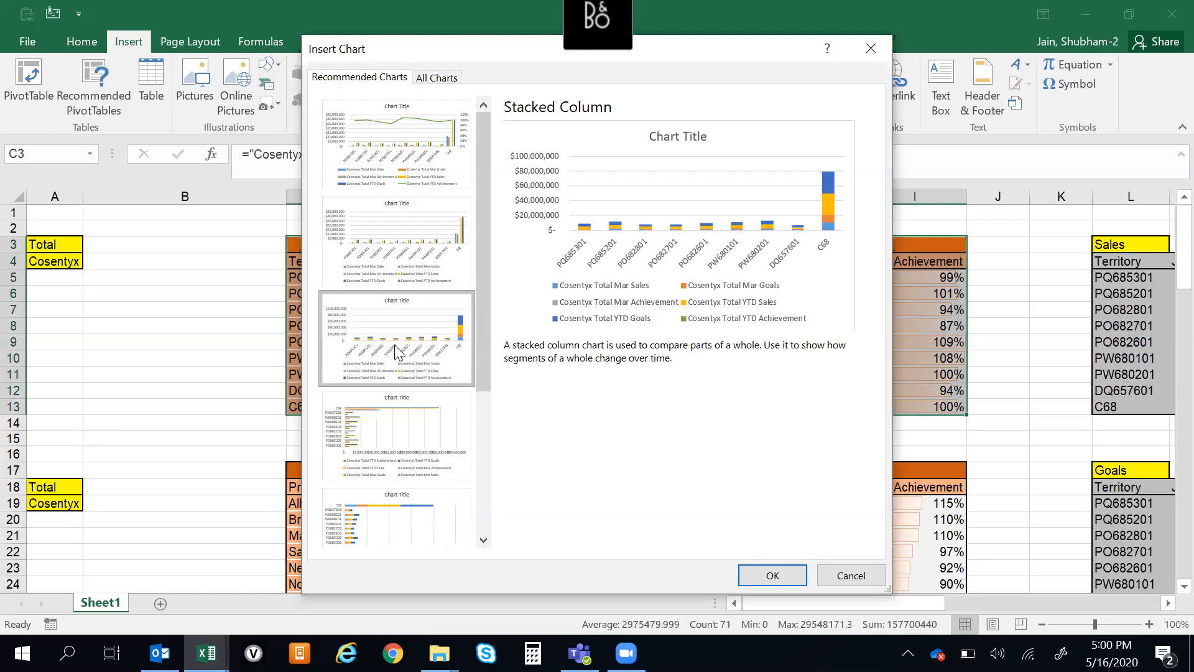
click(399, 429)
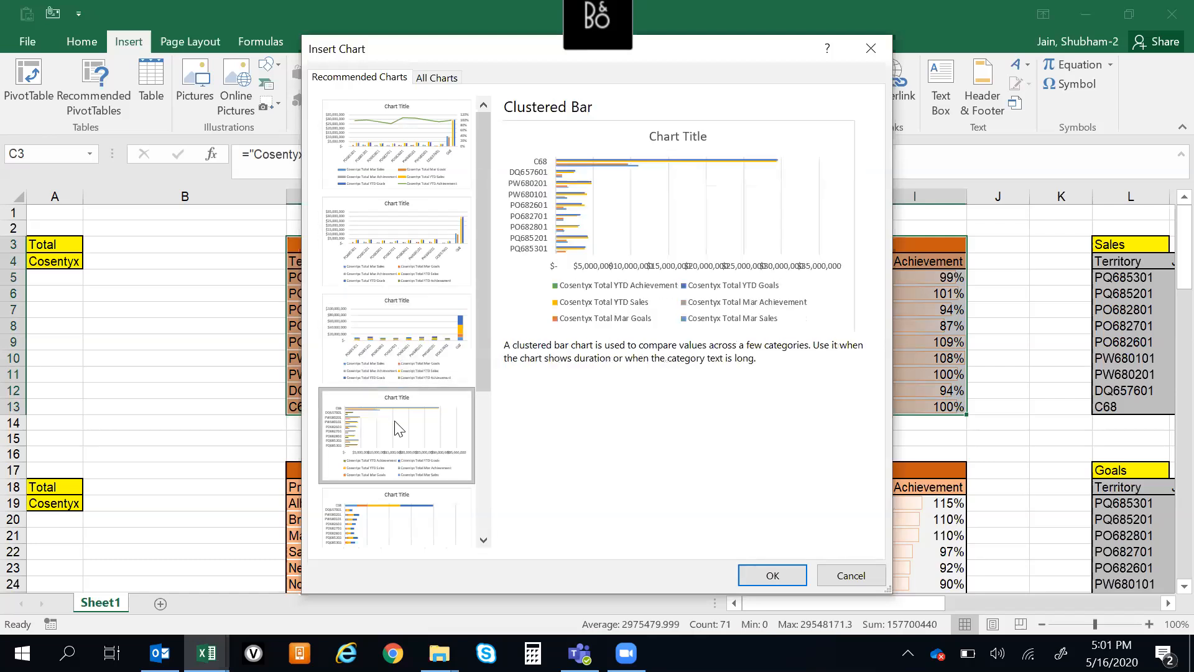
click(403, 498)
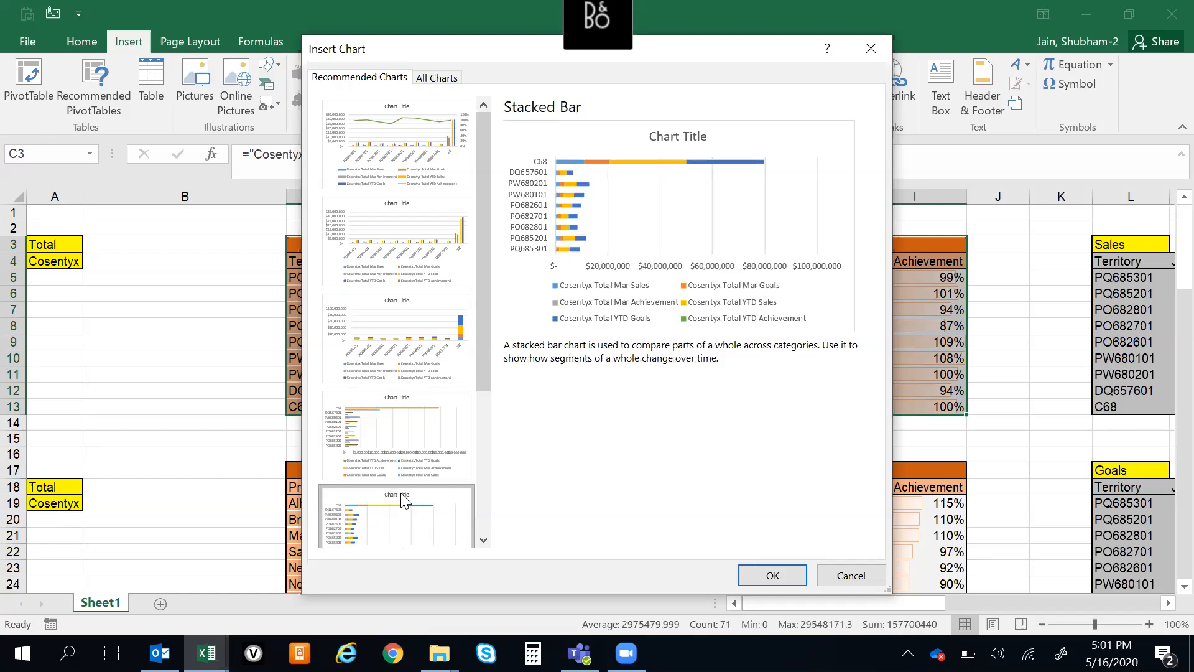
click(871, 49)
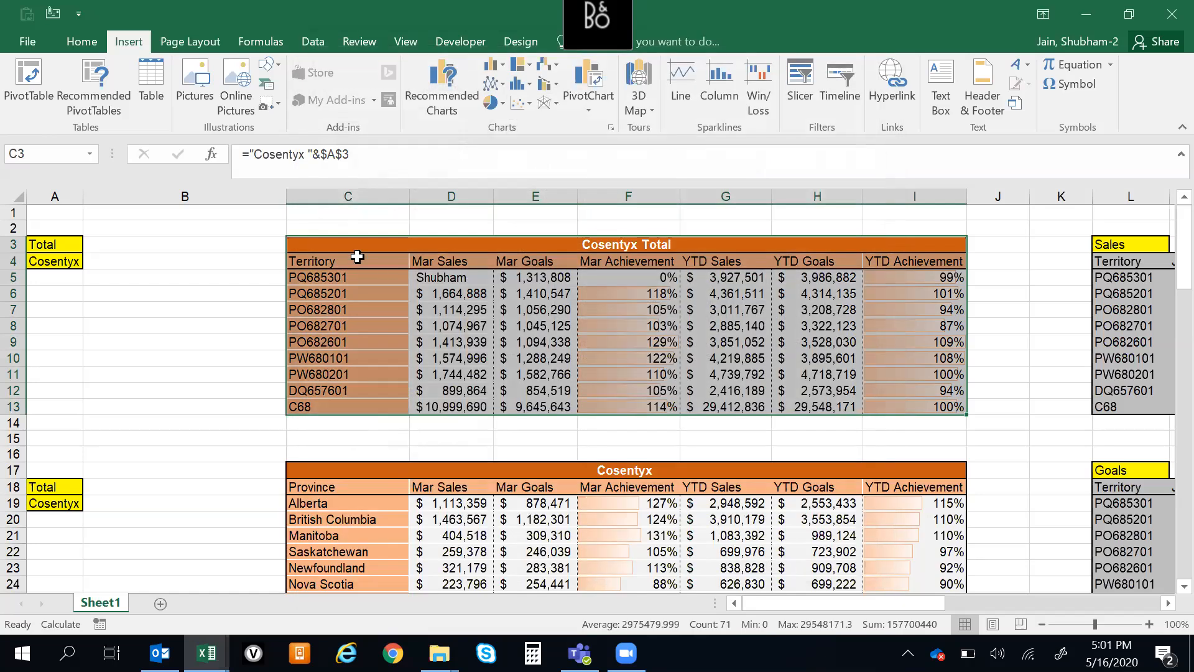
Insert a 2-D clustered column chart from the Cosentyx Total table's headers and data, C4:I13, leaving out the title row
key(Down)
key(Left)
key(ctrl+shift+Right)
key(ctrl+shift+Down)
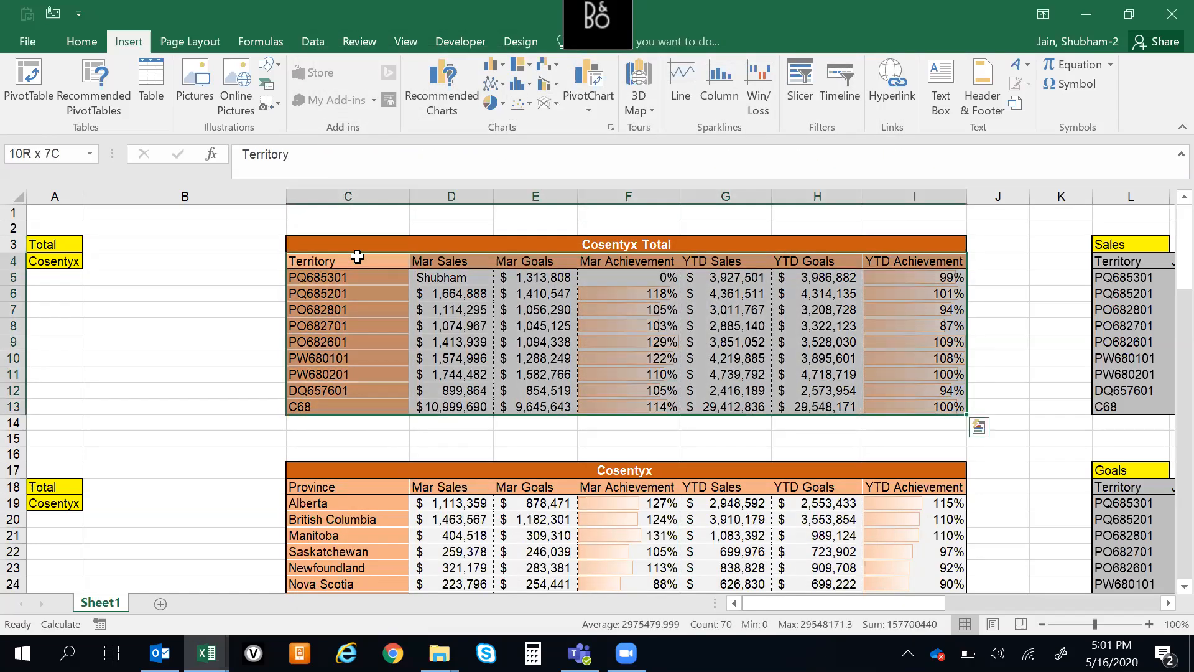
click(497, 68)
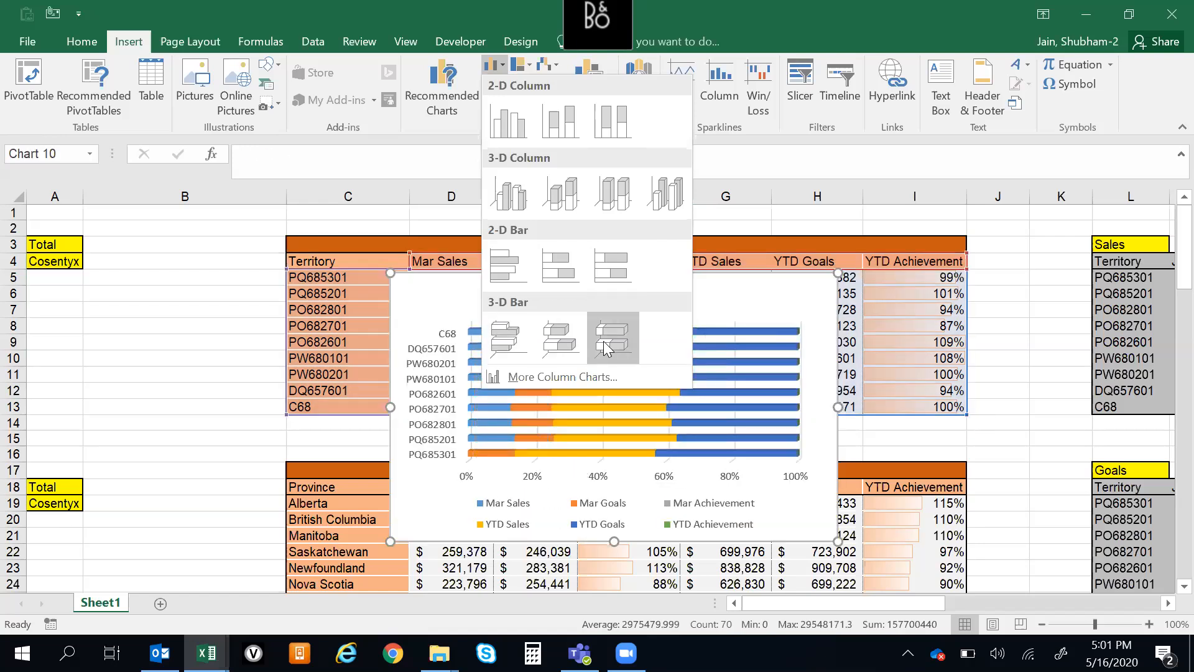
click(510, 127)
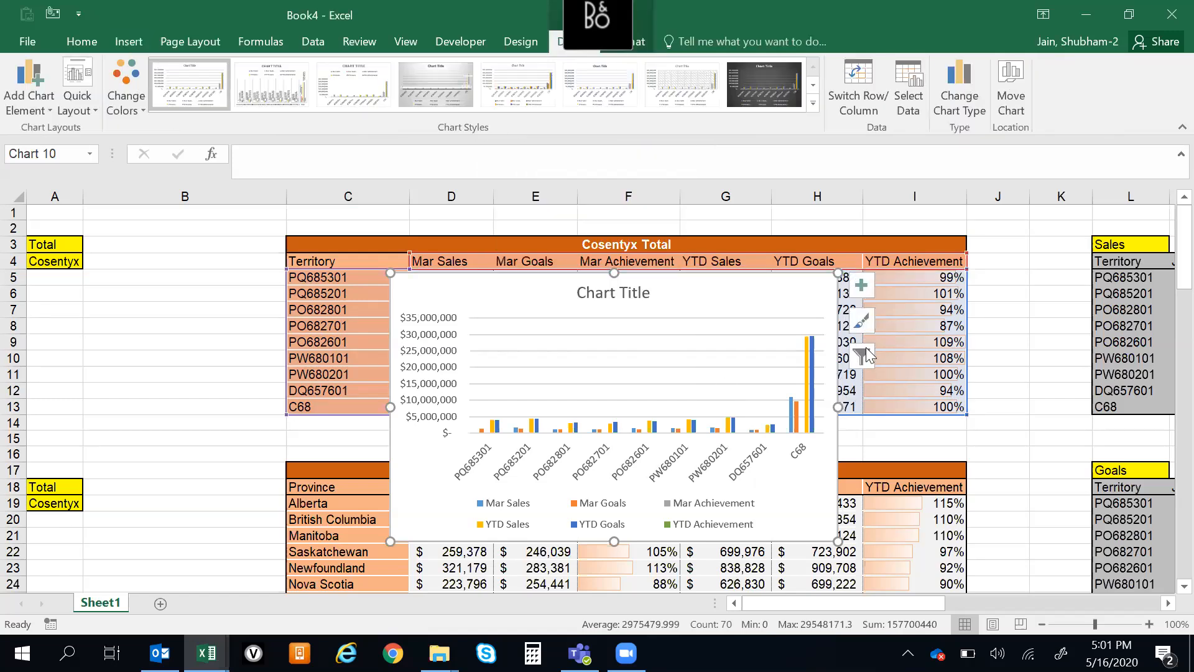
Add a trendline based on the Mar Goals series to the column chart
click(862, 294)
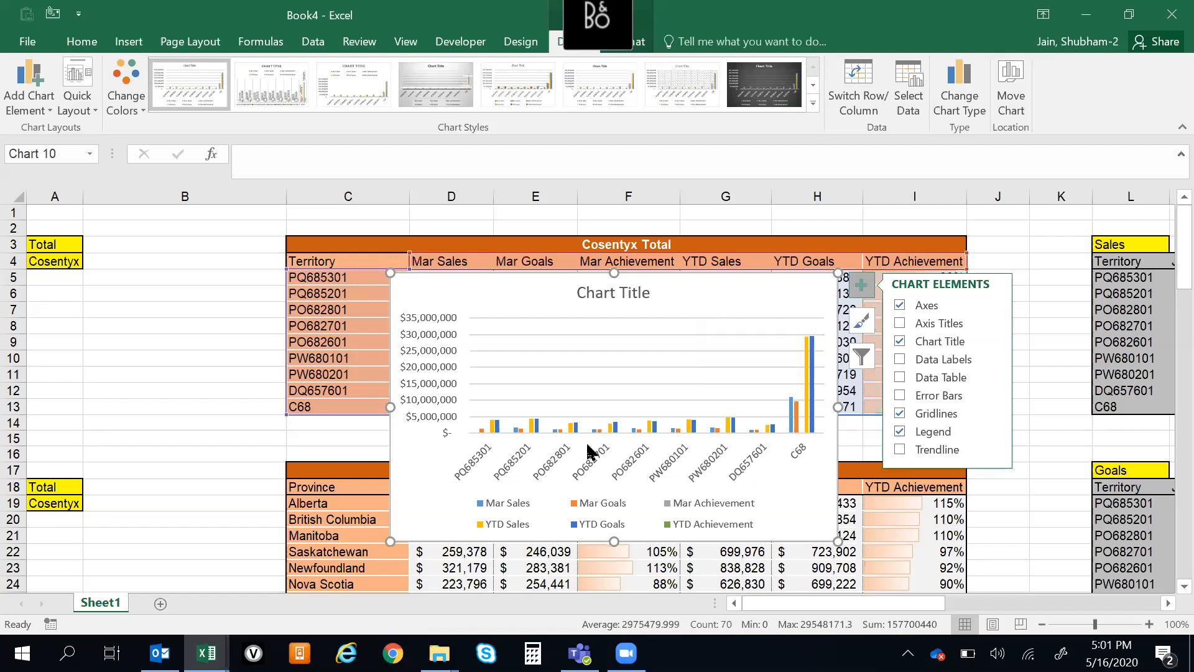
click(902, 453)
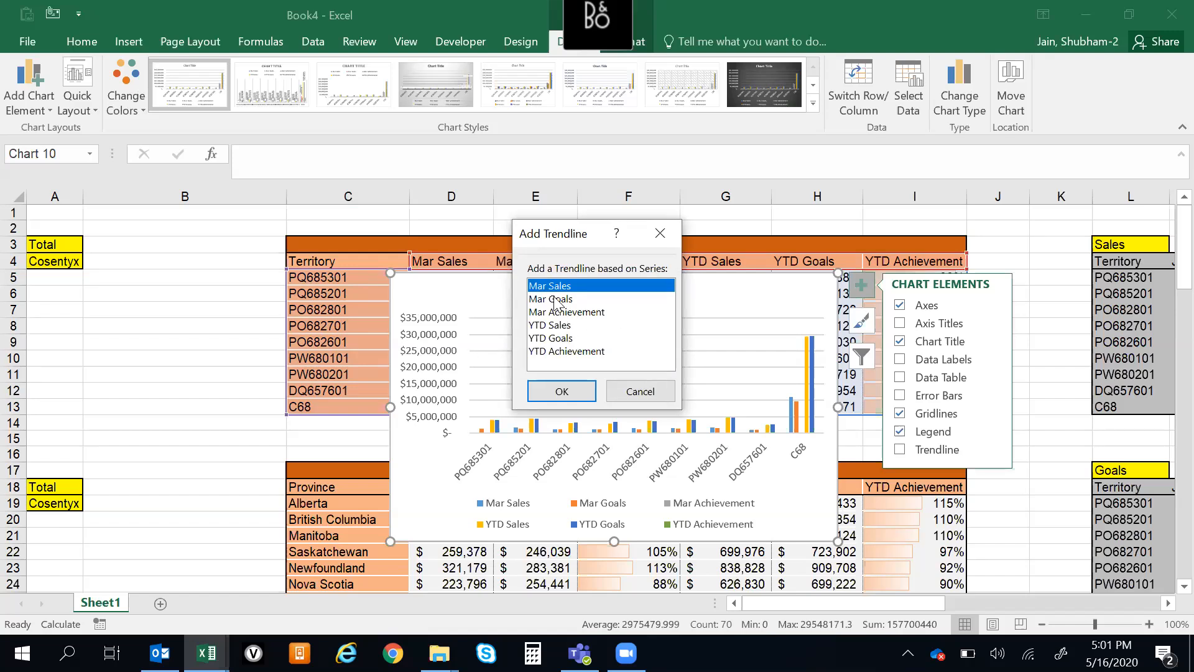
click(562, 352)
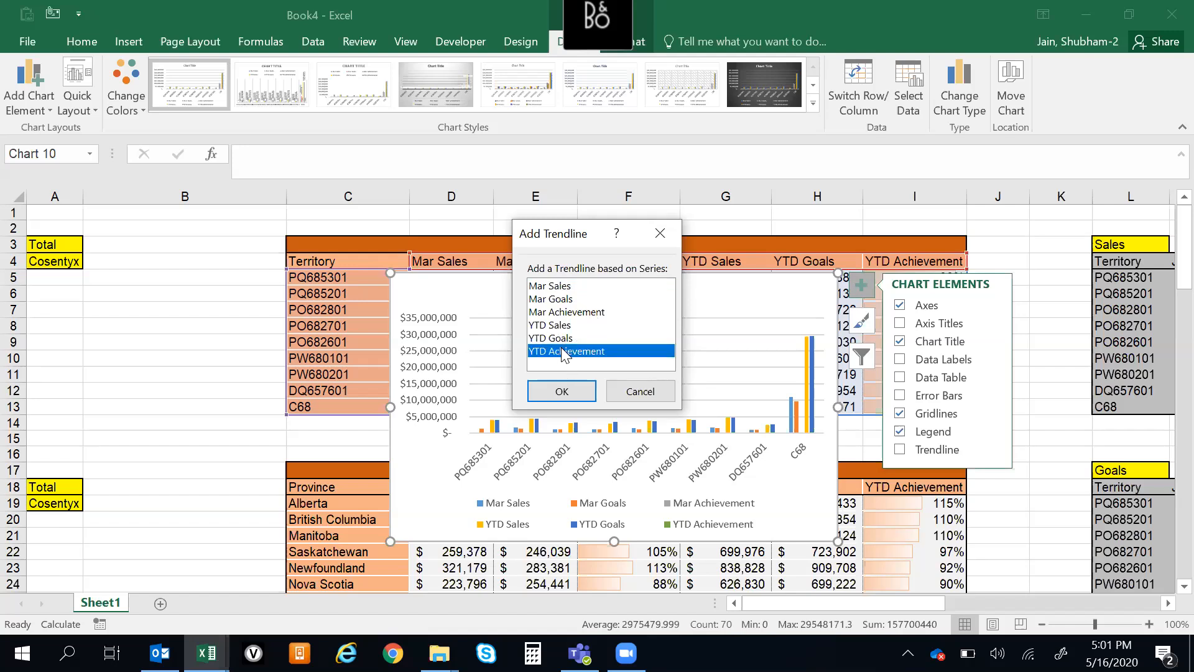
click(562, 300)
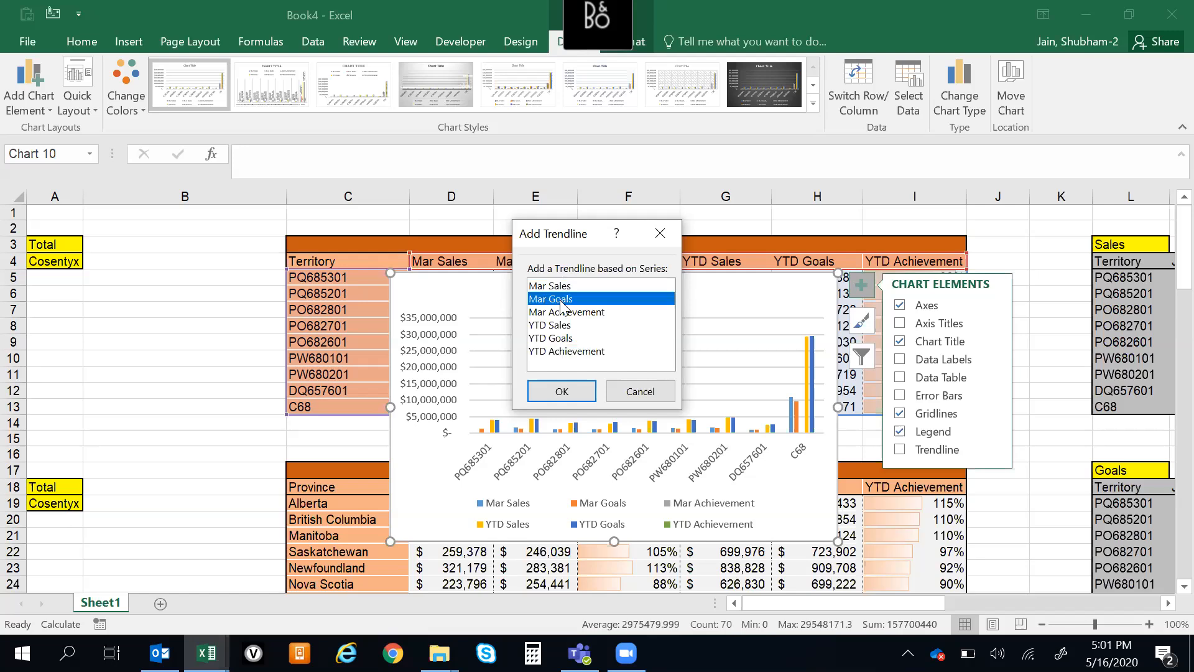
click(562, 392)
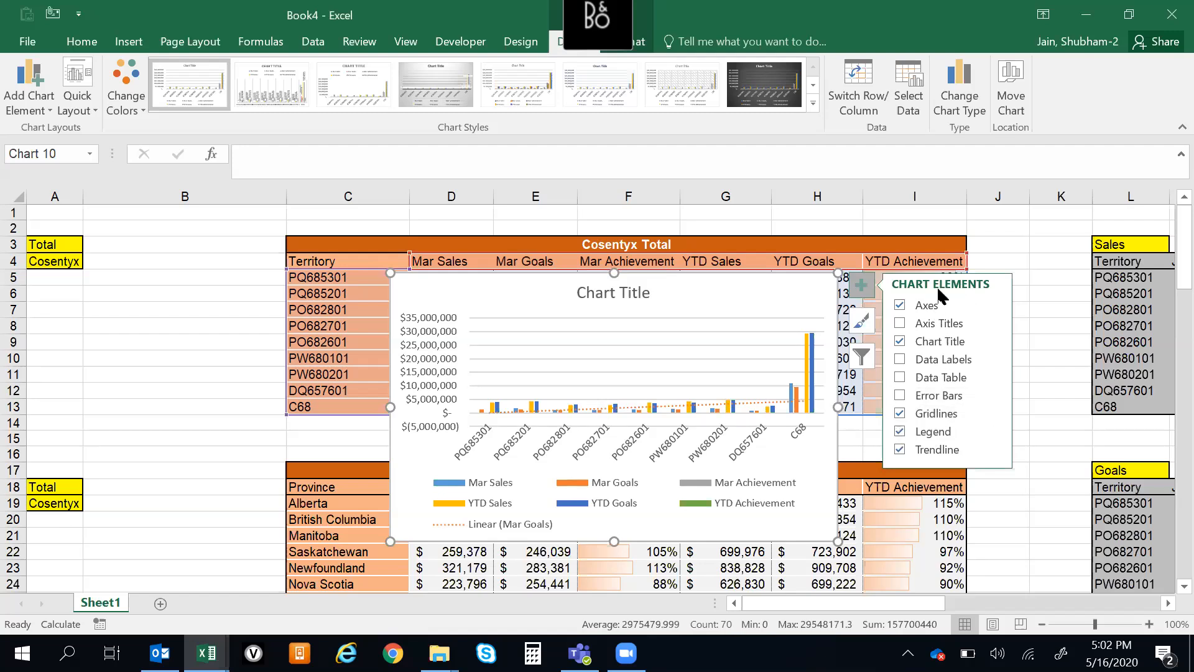
Filter the chart to the Mar Sales and Mar Goals series only and exclude the territory PO682601
click(862, 357)
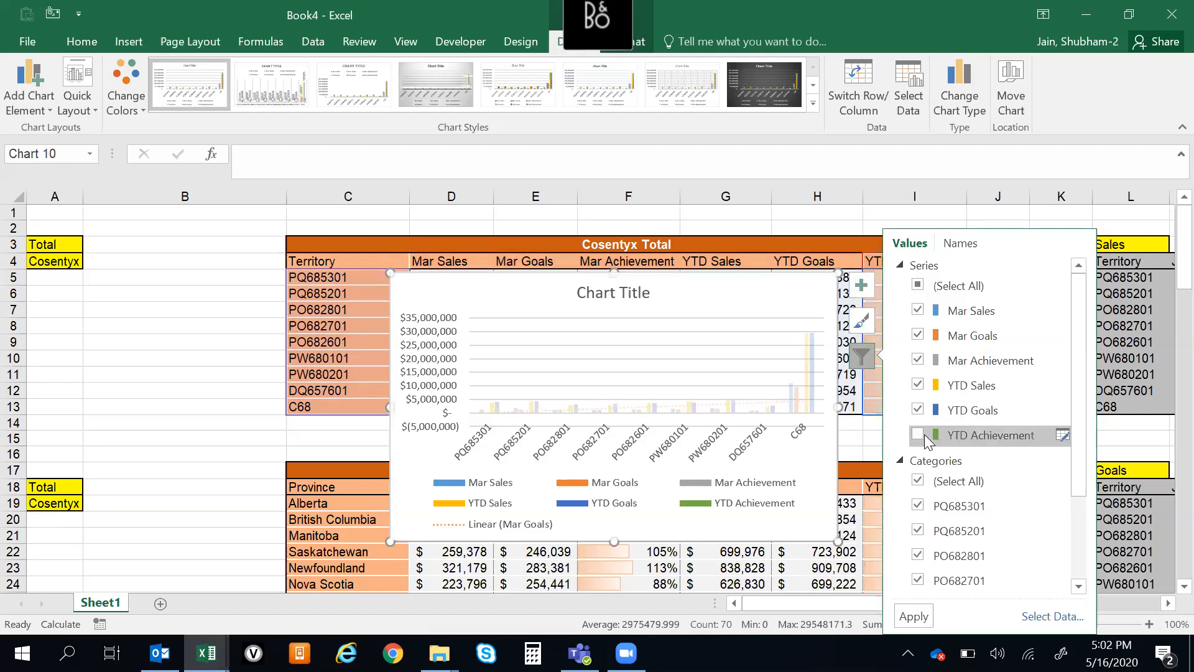
click(918, 411)
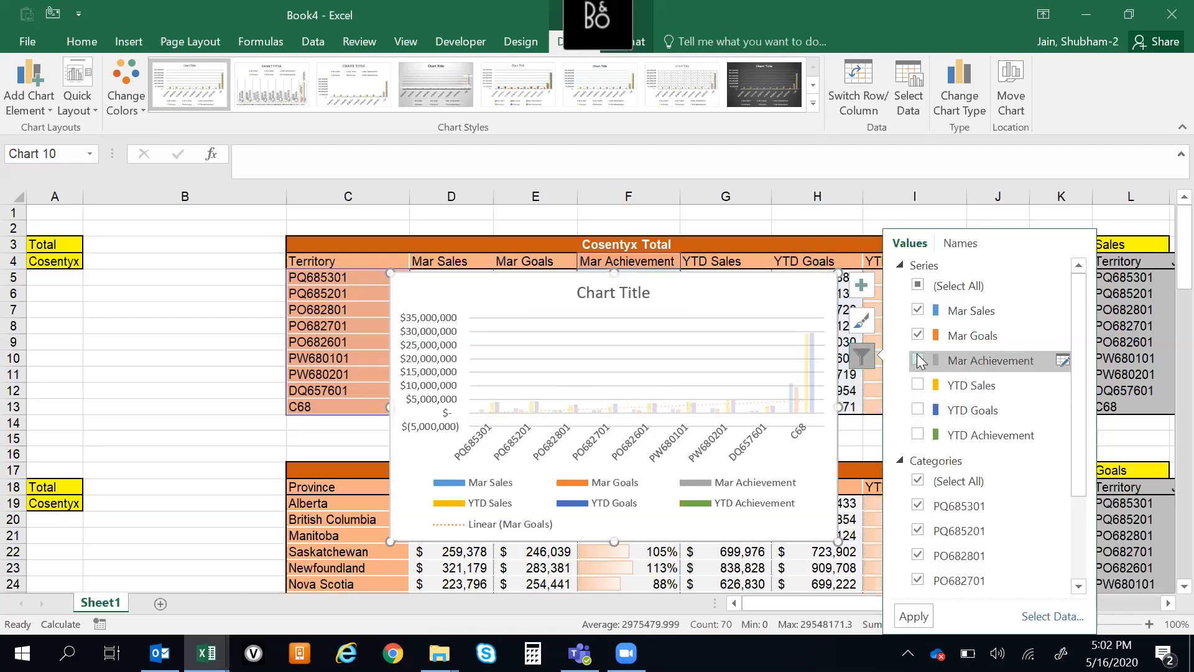
click(919, 360)
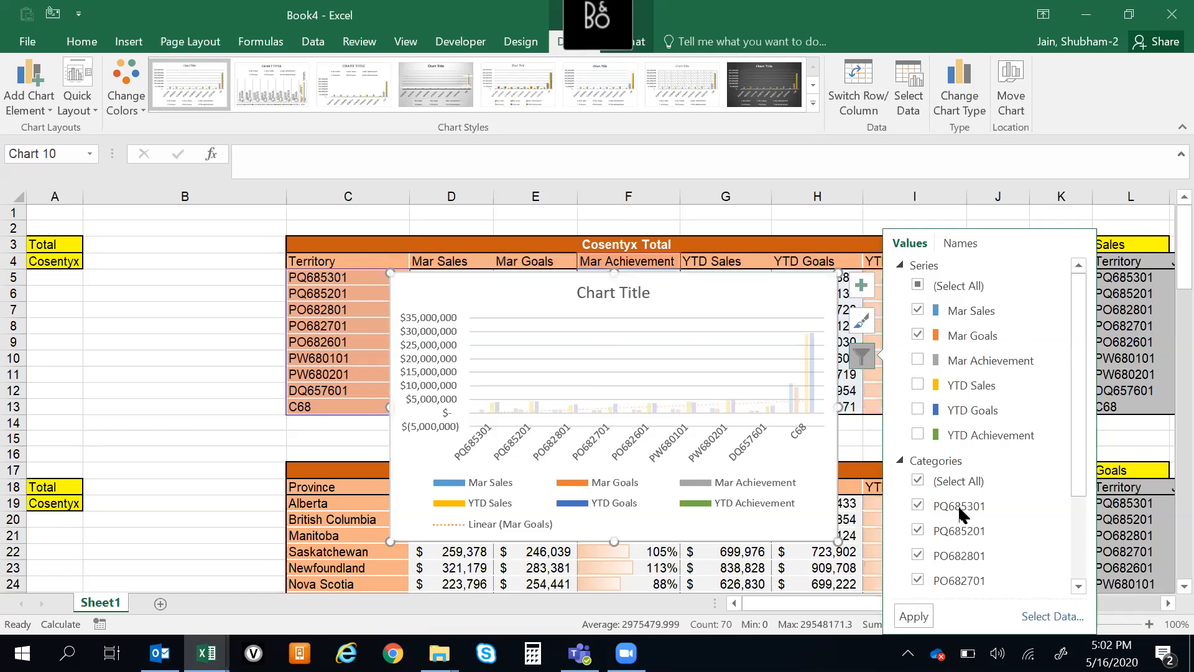
scroll(1073, 515, down, 3)
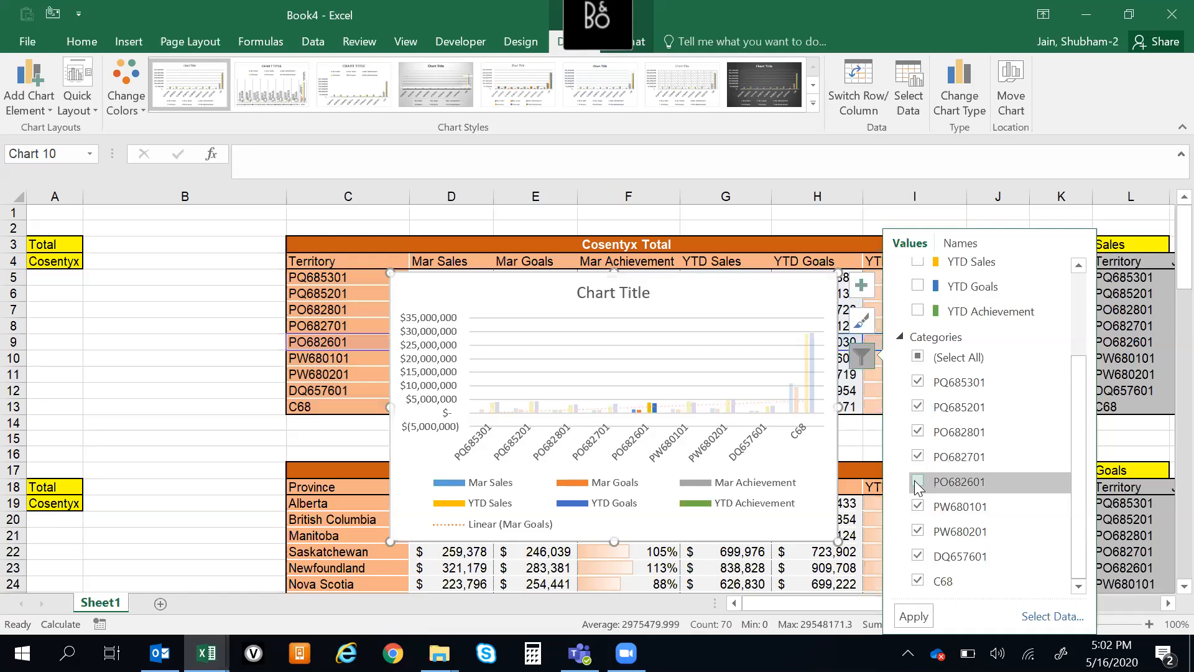
click(915, 616)
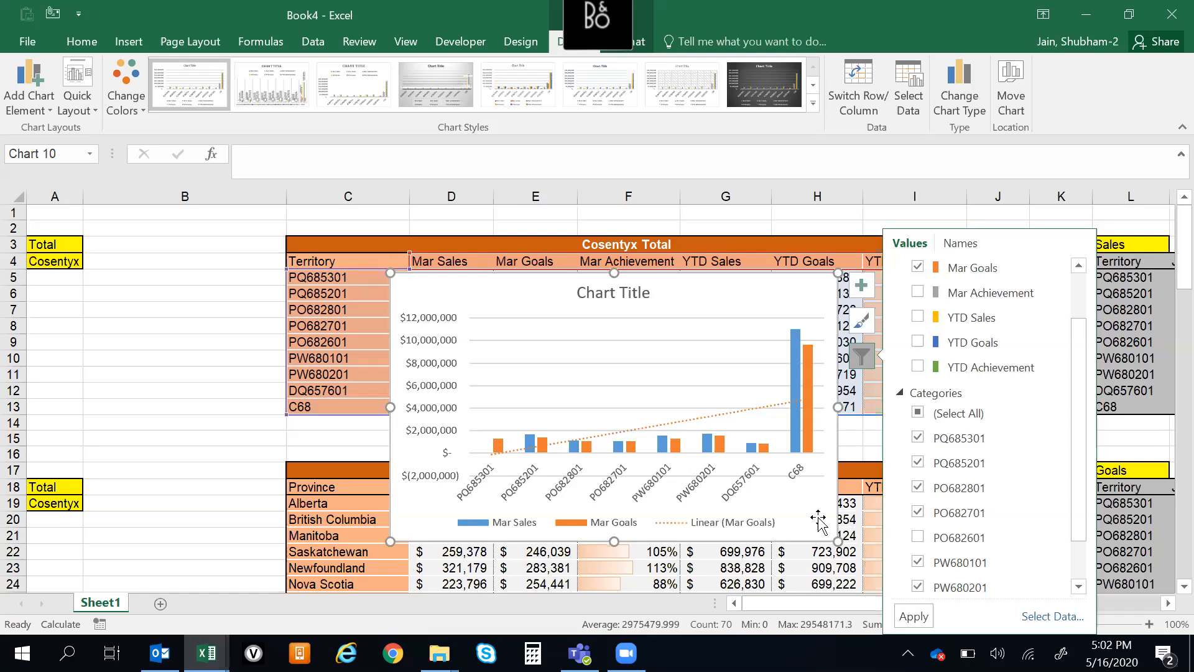
Move the chart over columns B to E, clear of the Mar Achievement column, and select cell F6
drag(473, 287, 161, 281)
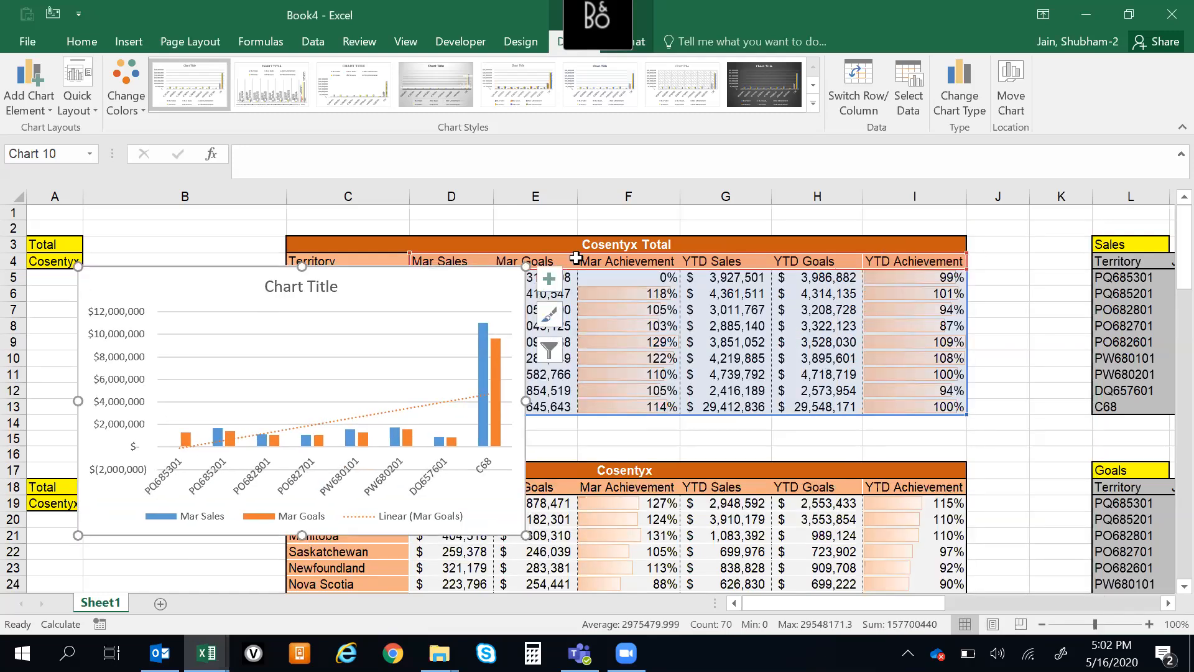
click(487, 245)
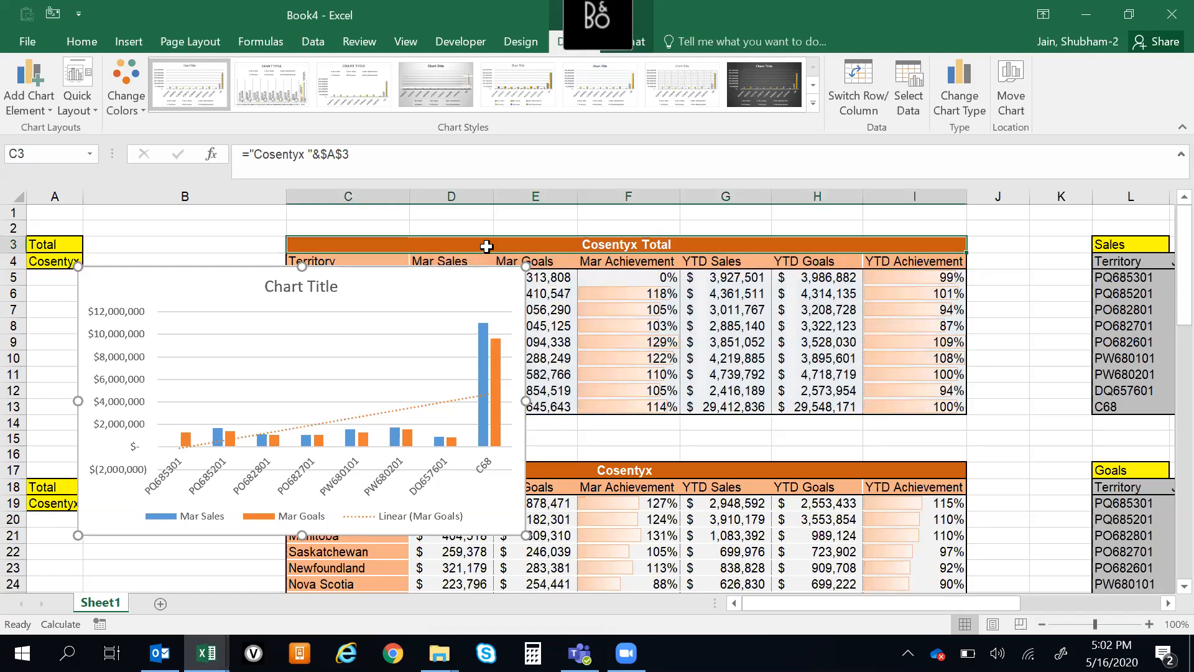
click(653, 291)
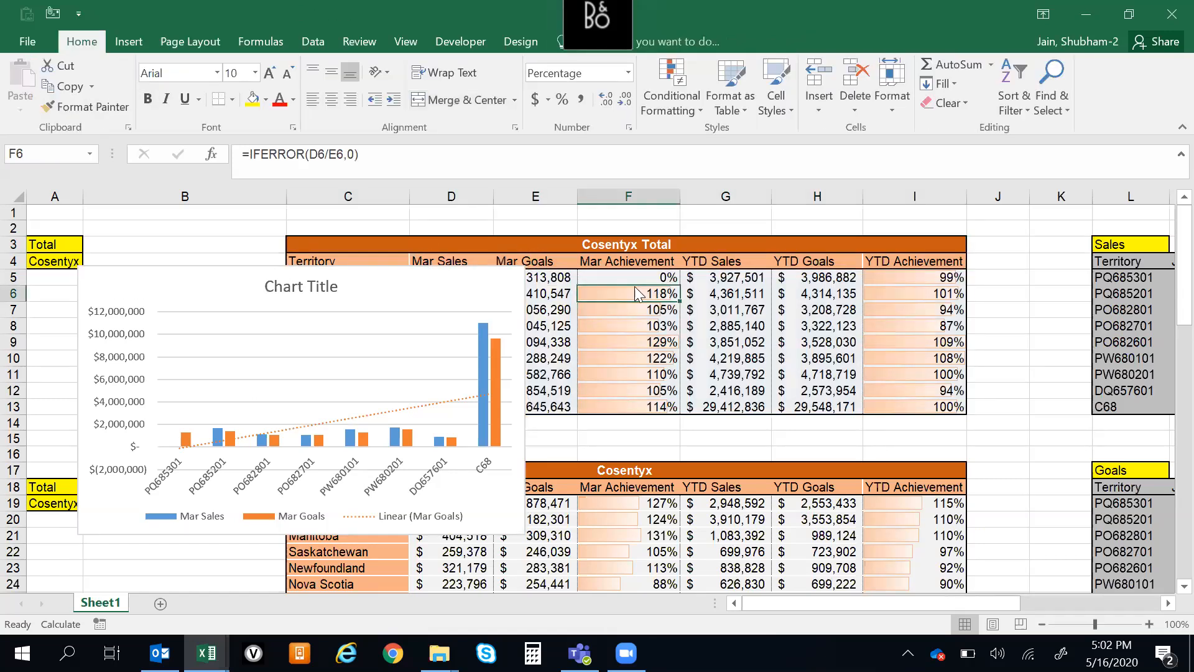
Look through the Cosentyx tables and the Sales vs Goals charts, down to the empty rows below the last charts
key(Up)
key(Up)
key(Left)
key(Left)
key(Left)
key(Down)
key(ctrl+Down)
key(ctrl+Down)
key(ctrl+Down)
key(ctrl+Down)
key(ctrl+Down)
key(ctrl+Down)
key(ctrl+Down)
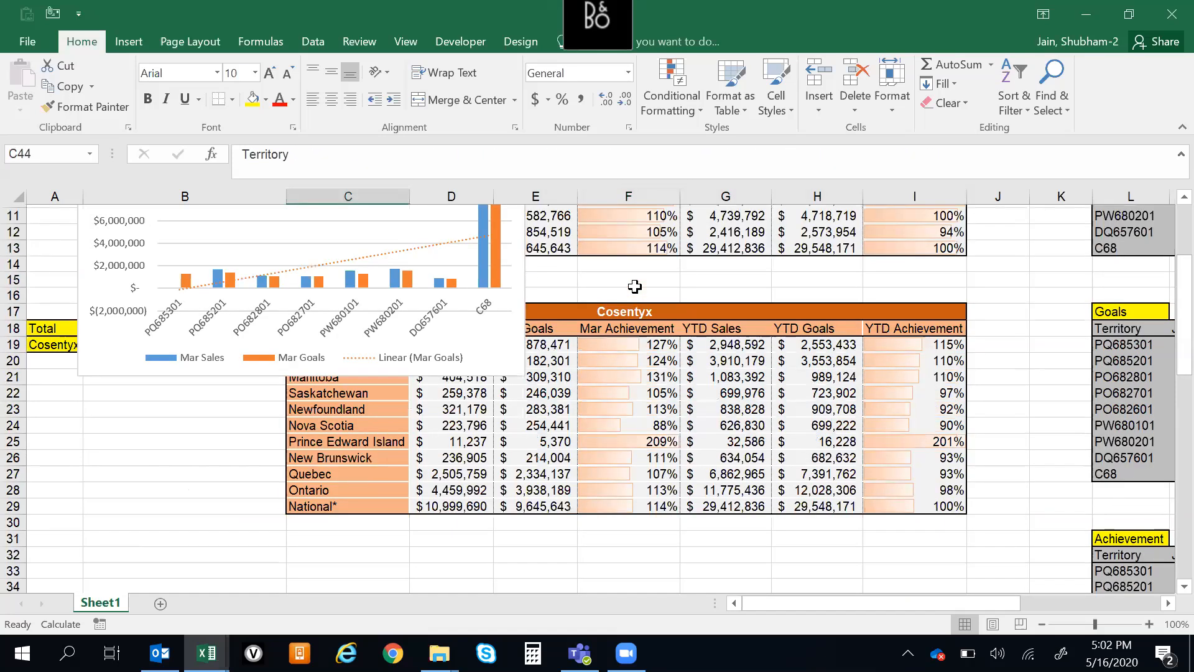
key(ctrl+Up)
key(Down)
key(Down)
key(Down)
key(Down)
key(Down)
key(Down)
key(Down)
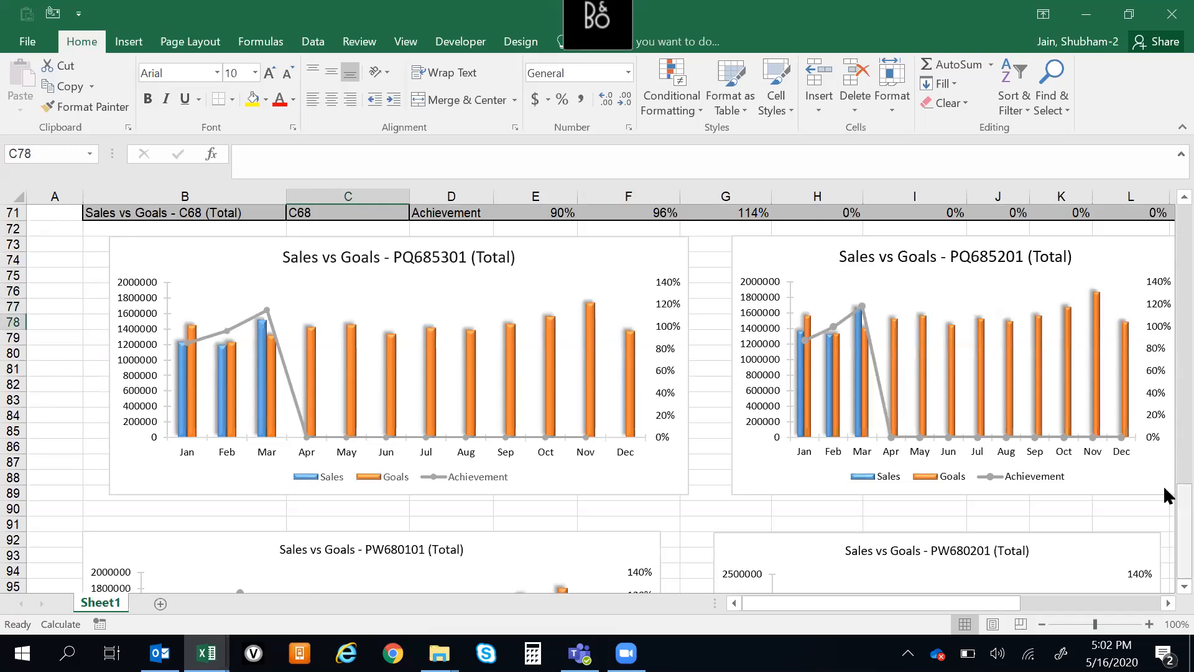
scroll(1167, 594, down, 7)
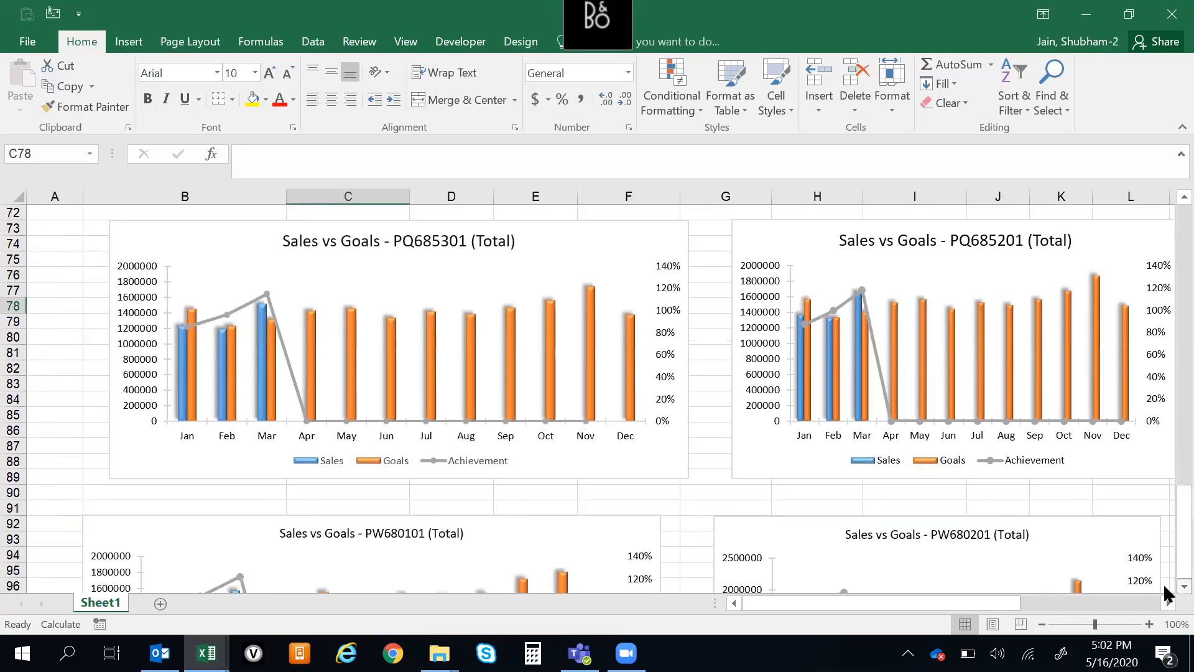
scroll(1165, 592, down, 4)
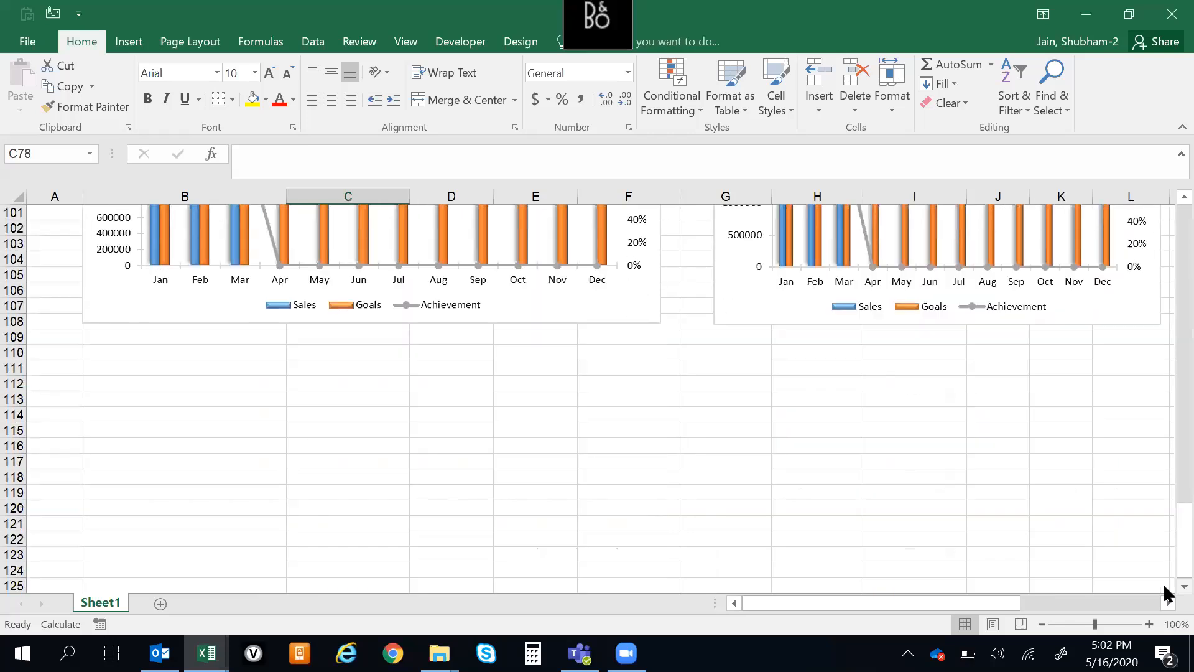
Enter the headers Country, Sales and Goals in C114:E114, below the existing charts
double_click(371, 400)
text(Co)
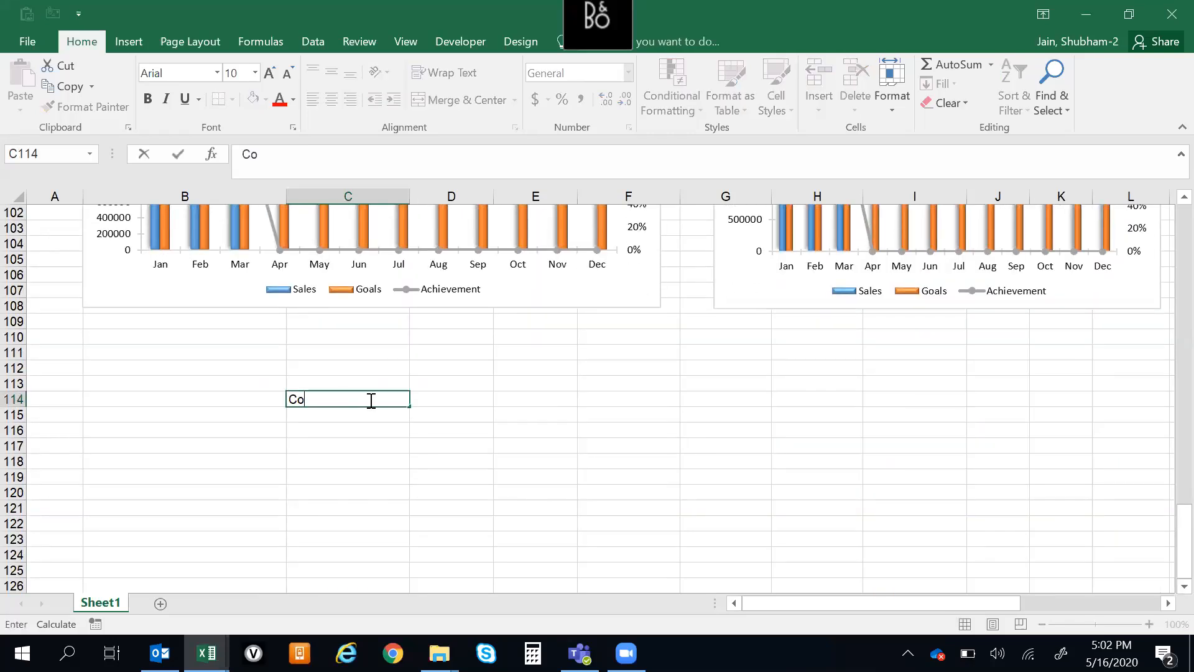
text(untry)
key(Return)
key(Right)
key(Up)
key(Up)
key(Down)
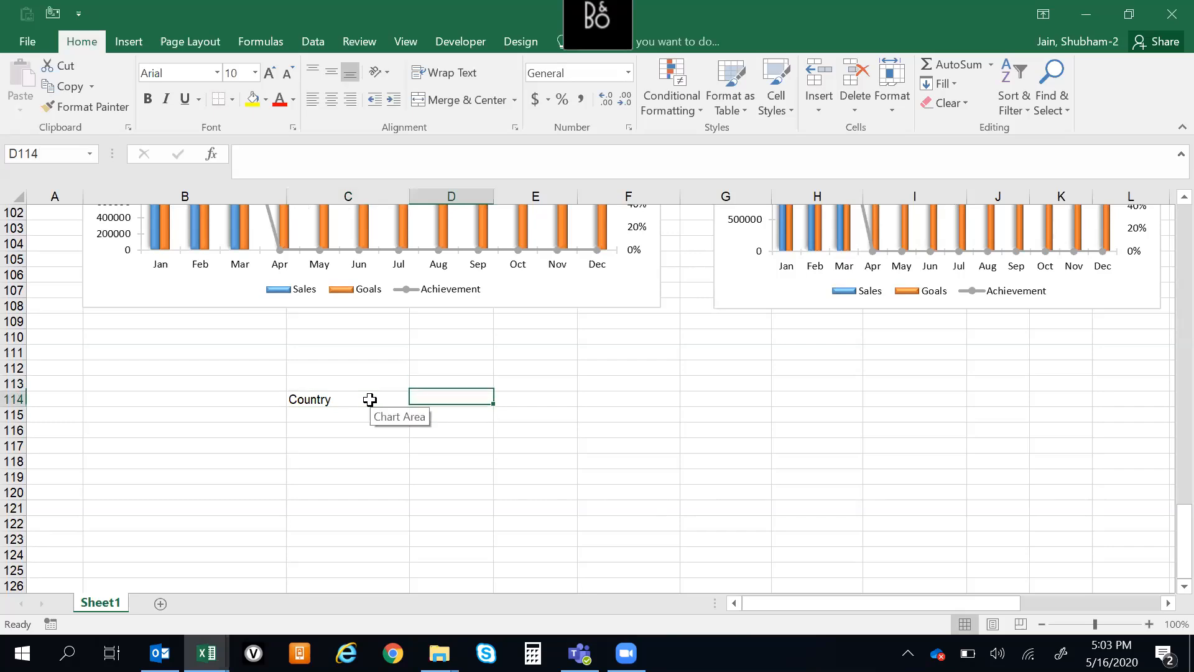
text(Sales)
key(Tab)
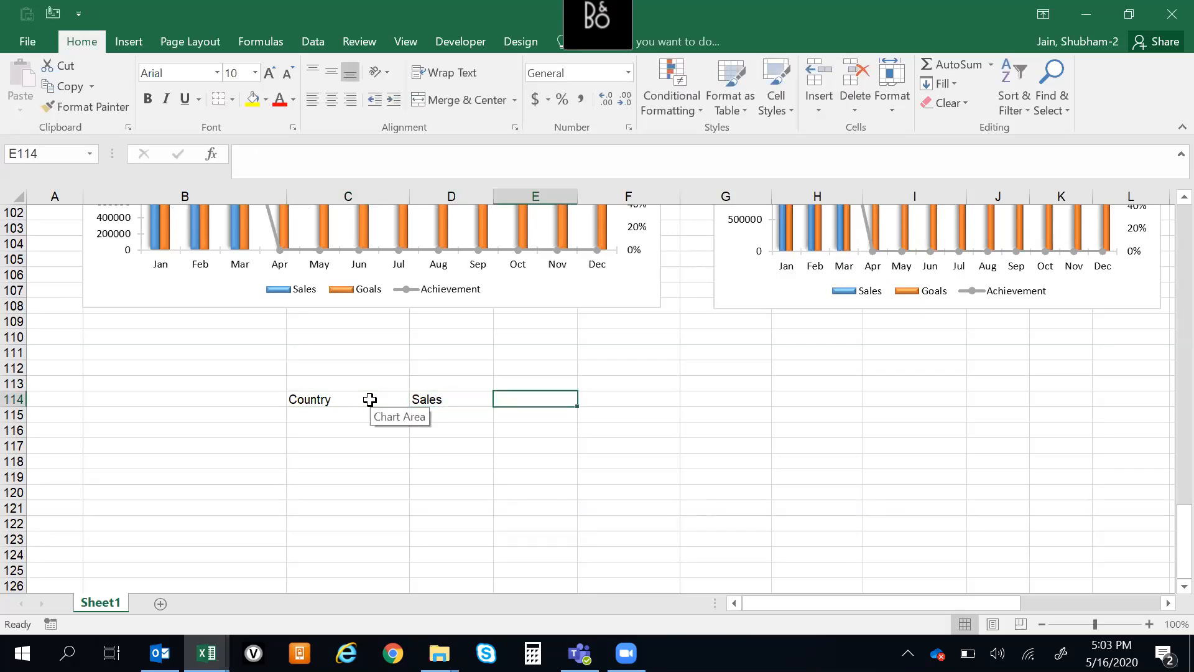
text(G)
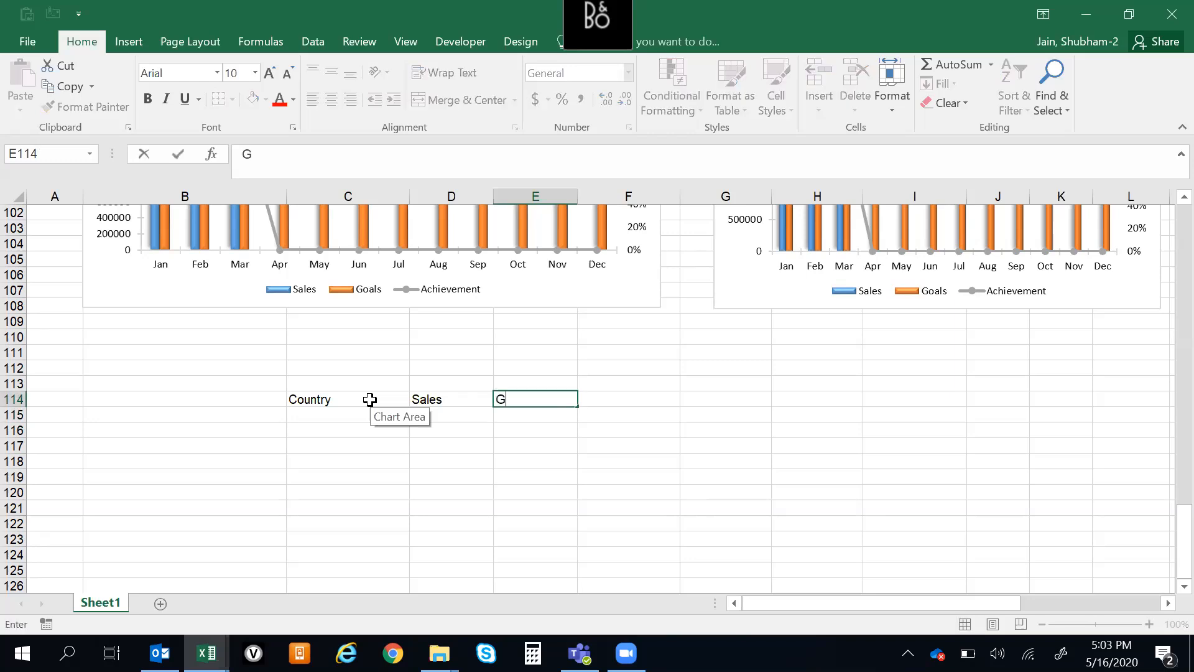
key(Right)
List Canada, US, UK, Peru, Columbia and Equador under the Country header in C115:C120
key(Left)
key(Left)
key(Left)
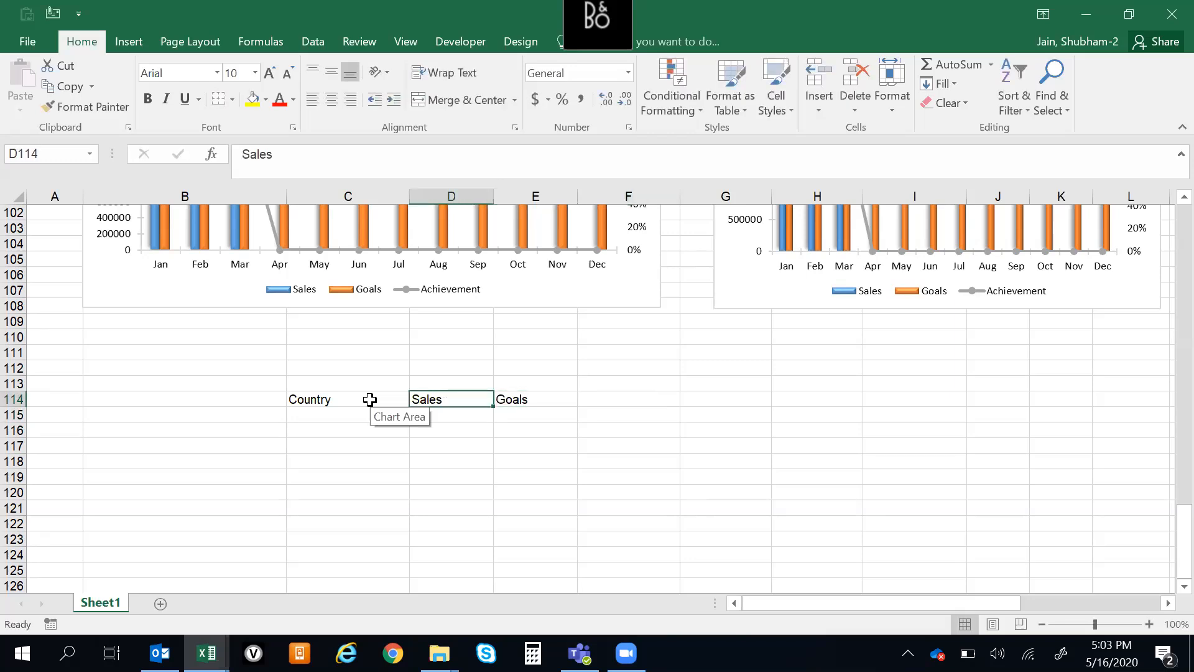
key(Down)
text(Canad)
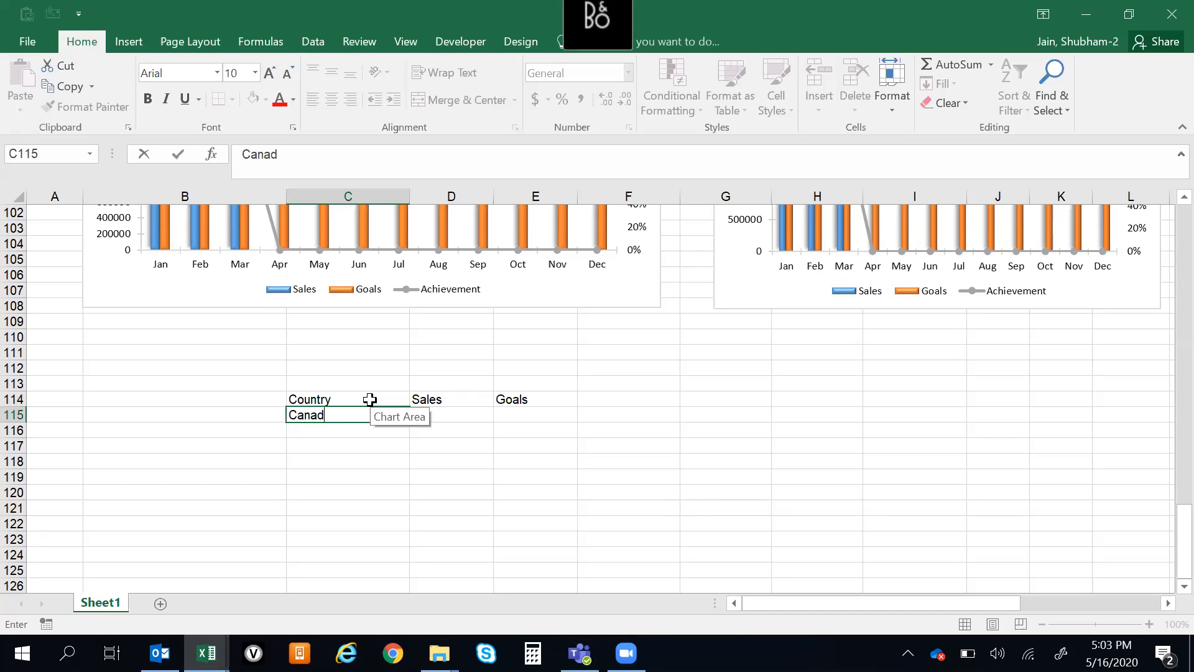
key(Return)
text(US)
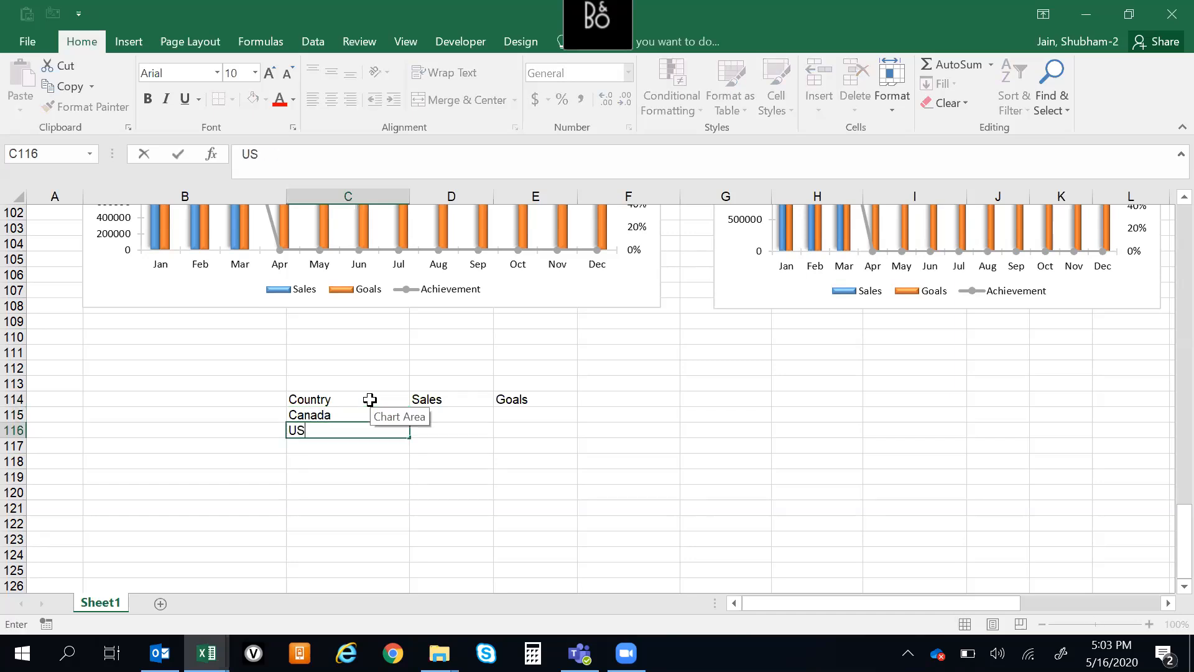
key(Return)
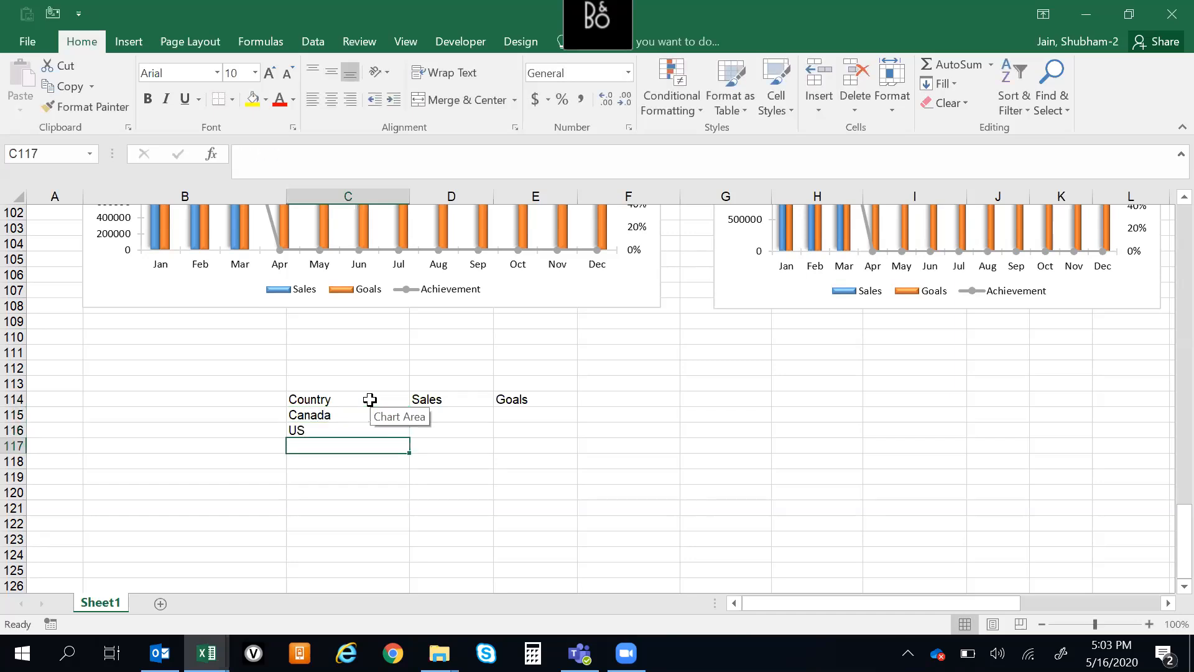
text(uk)
text(UK)
key(Return)
text(pERU)
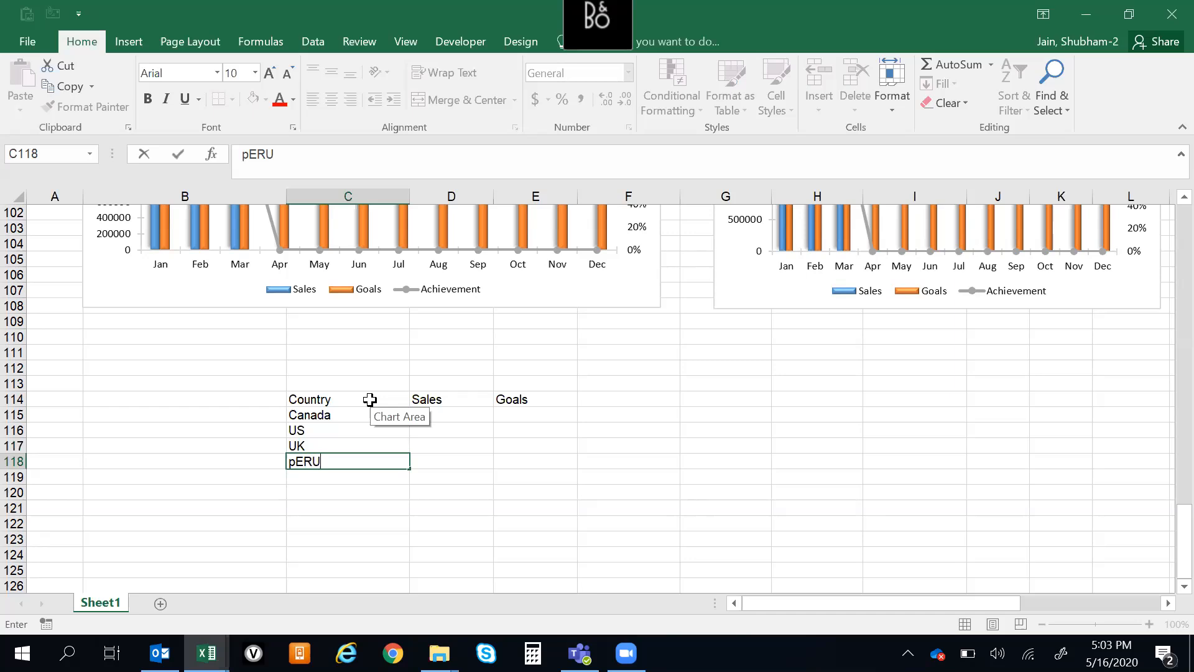
key(Return)
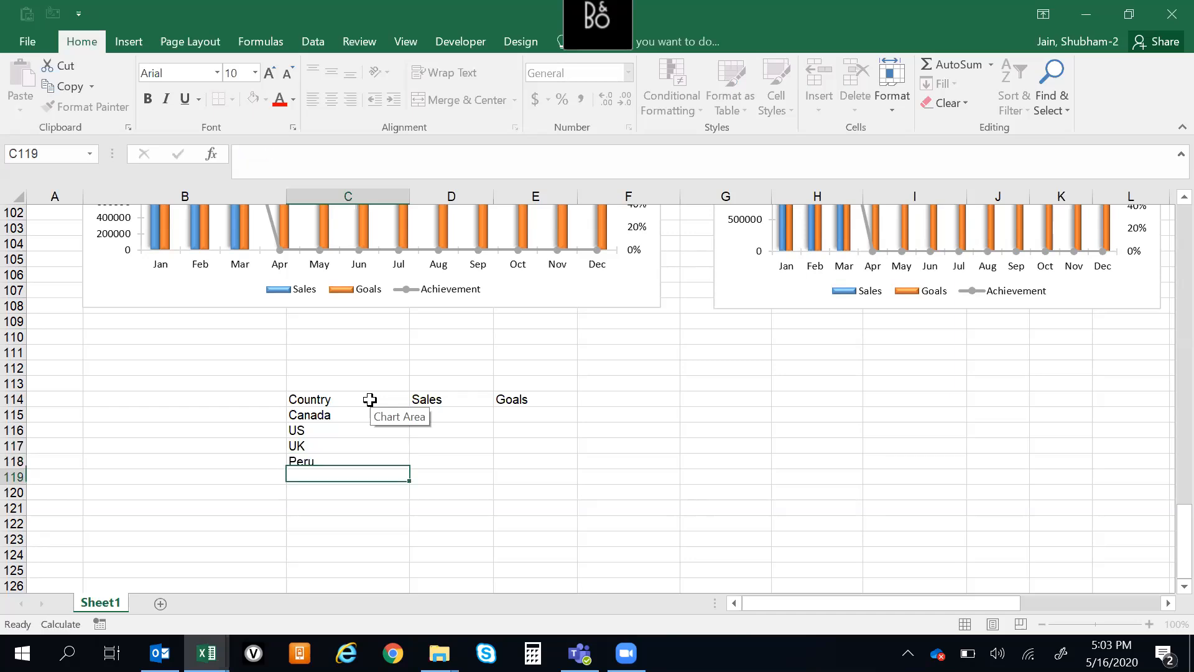
text(Columbia)
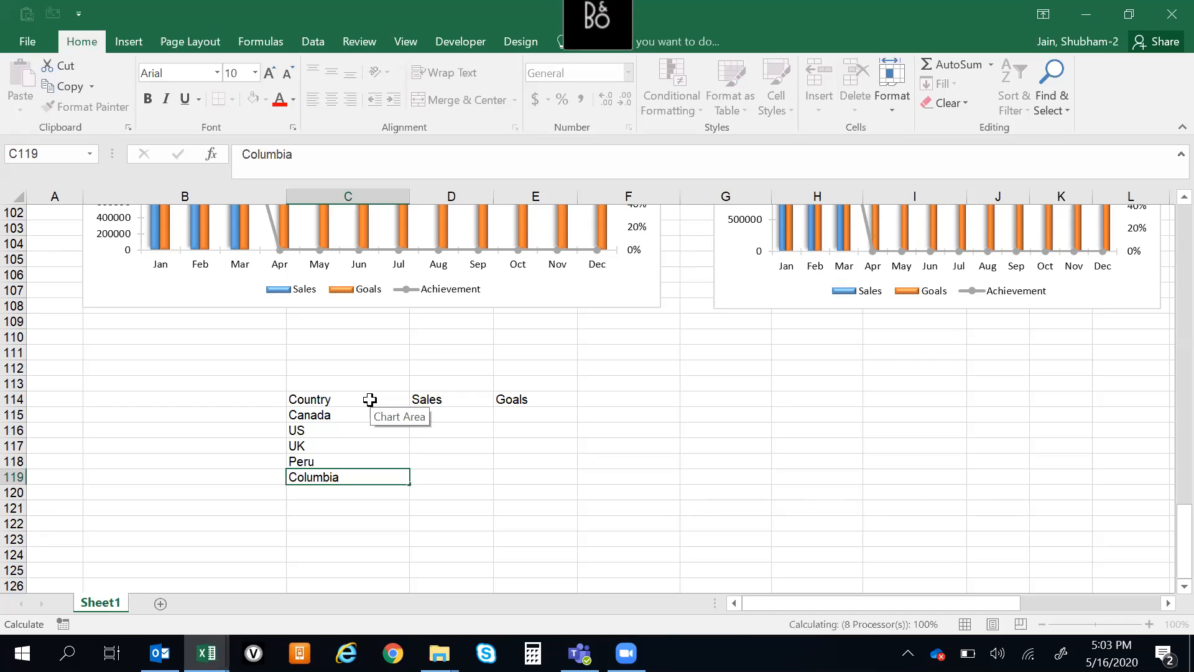
key(Return)
text(Eq)
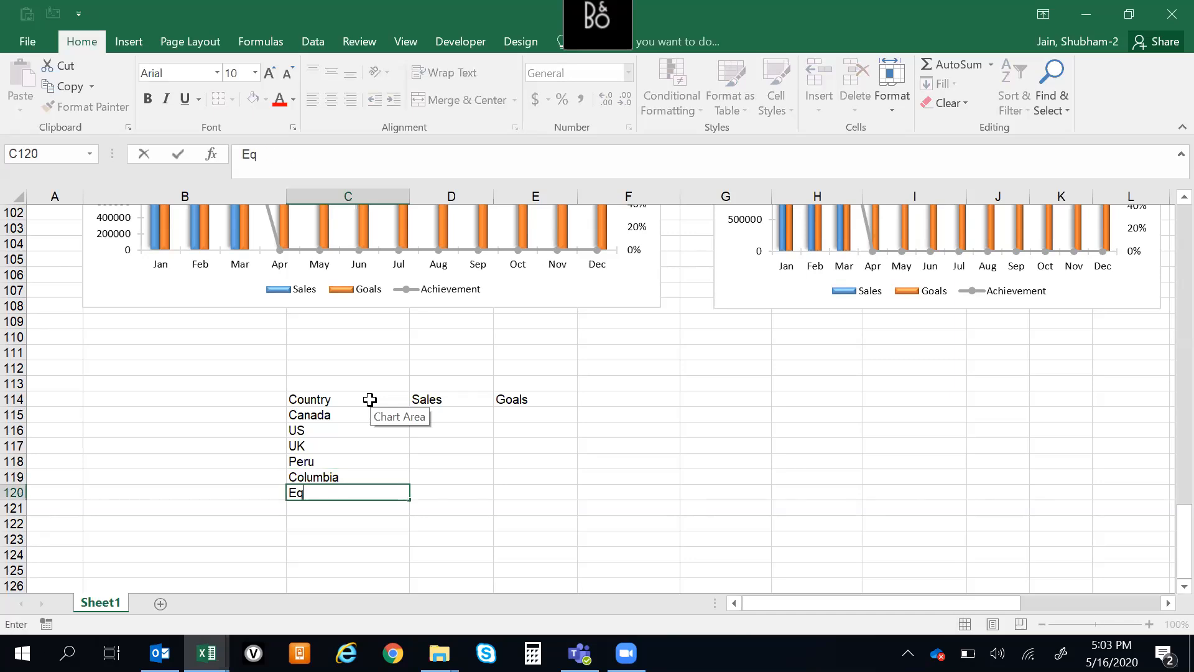
text(uador)
key(ctrl+Up)
Fill the Sales column, D115:D120, with 244, 424, 24324, 42, 32 and 1
key(Right)
key(Down)
key(Up)
key(Down)
text(24)
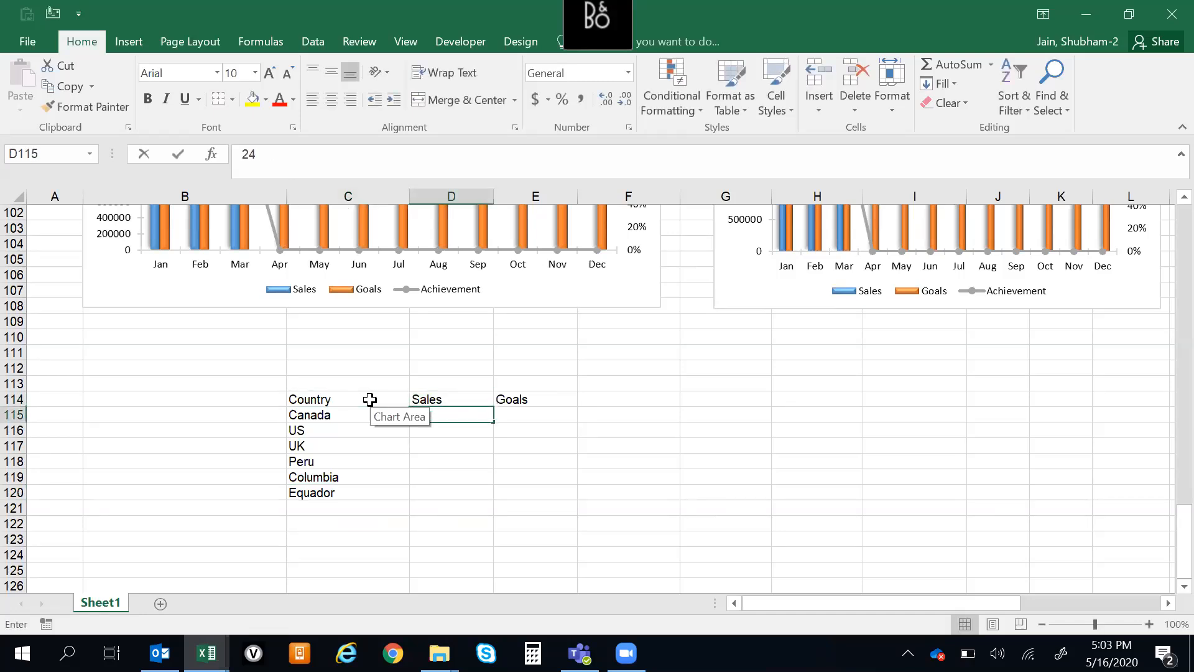
text(4)
key(Return)
text(424)
key(Return)
text(24324)
key(Return)
text(42)
key(Return)
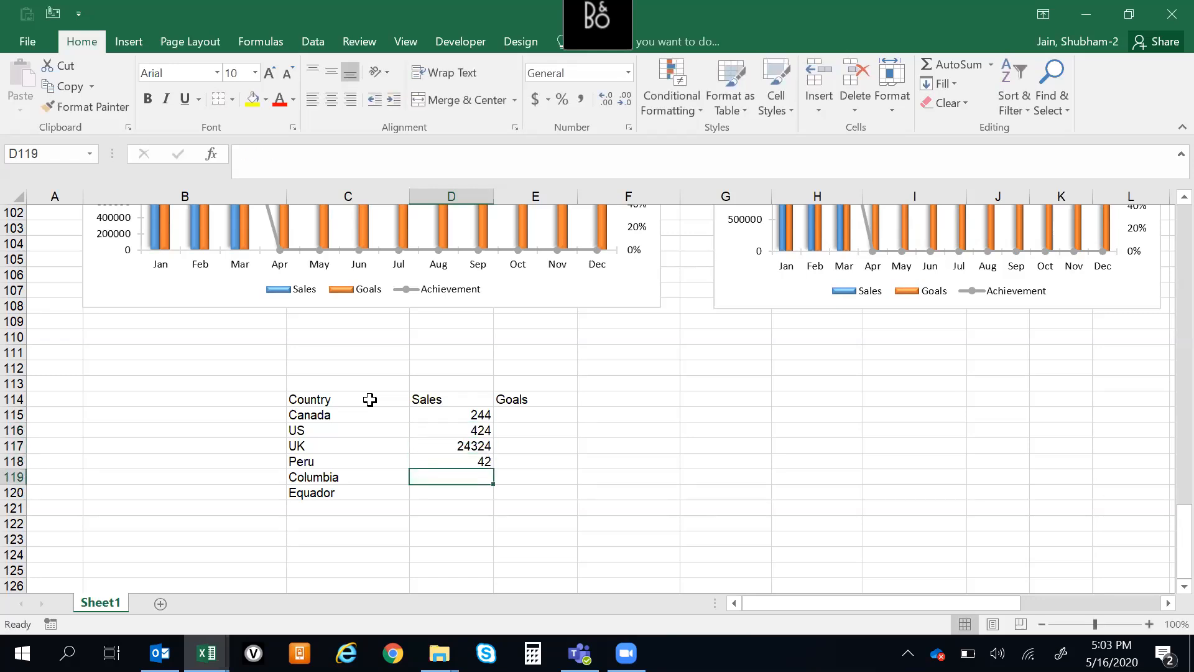
text(32)
key(Return)
text(1`)
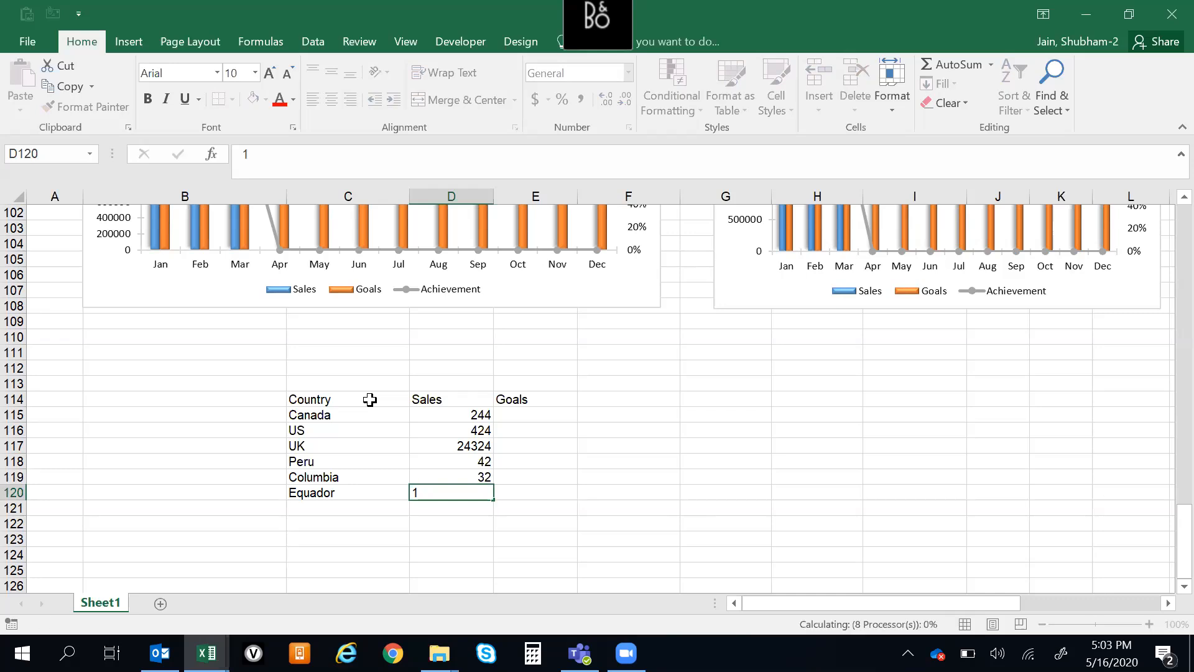
key(Return)
Fill the Goals column, E115:E120, with 34, 353, 657, 878, 323 and 3232
key(Up)
key(Up)
key(Up)
key(Up)
key(Up)
key(Up)
key(Up)
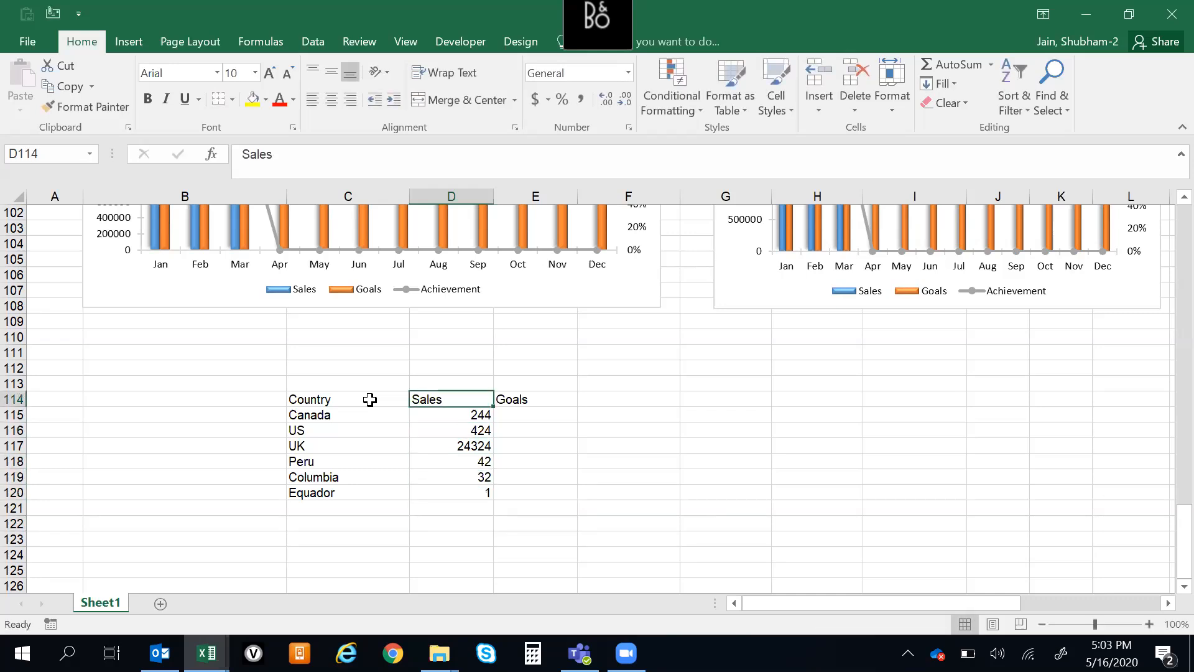
key(Right)
key(Down)
text(34)
key(Return)
text(353)
key(Return)
text(657)
key(Return)
text(878)
key(Return)
text(323)
key(Return)
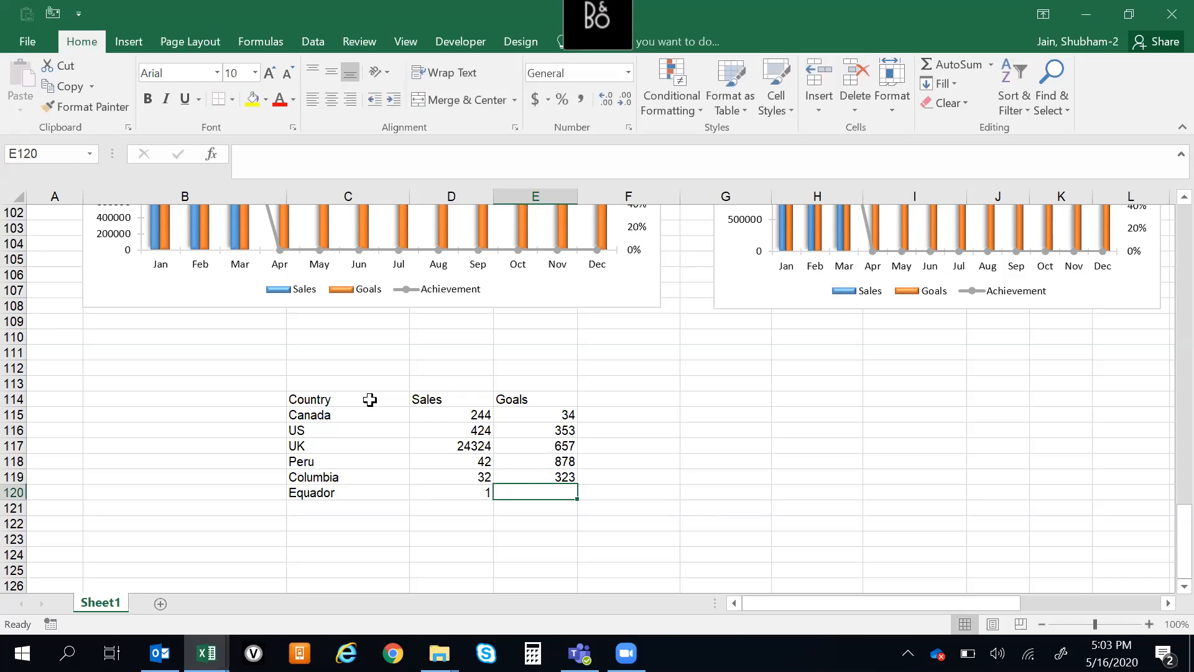
text(3232)
key(Return)
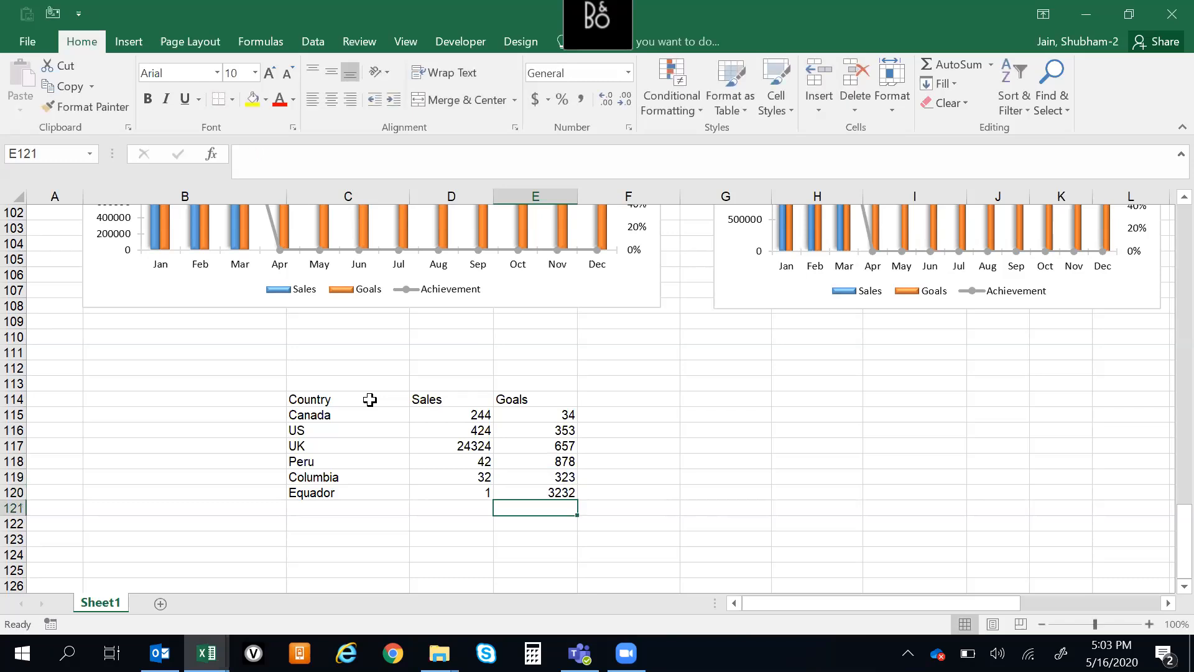
Insert a doughnut chart from the country table C114:E120 and place it beside the table over columns F to K
key(ctrl+Up)
key(ctrl+Up)
key(Left)
key(Left)
key(Down)
key(Up)
key(ctrl+shift+Right)
key(ctrl+shift+Down)
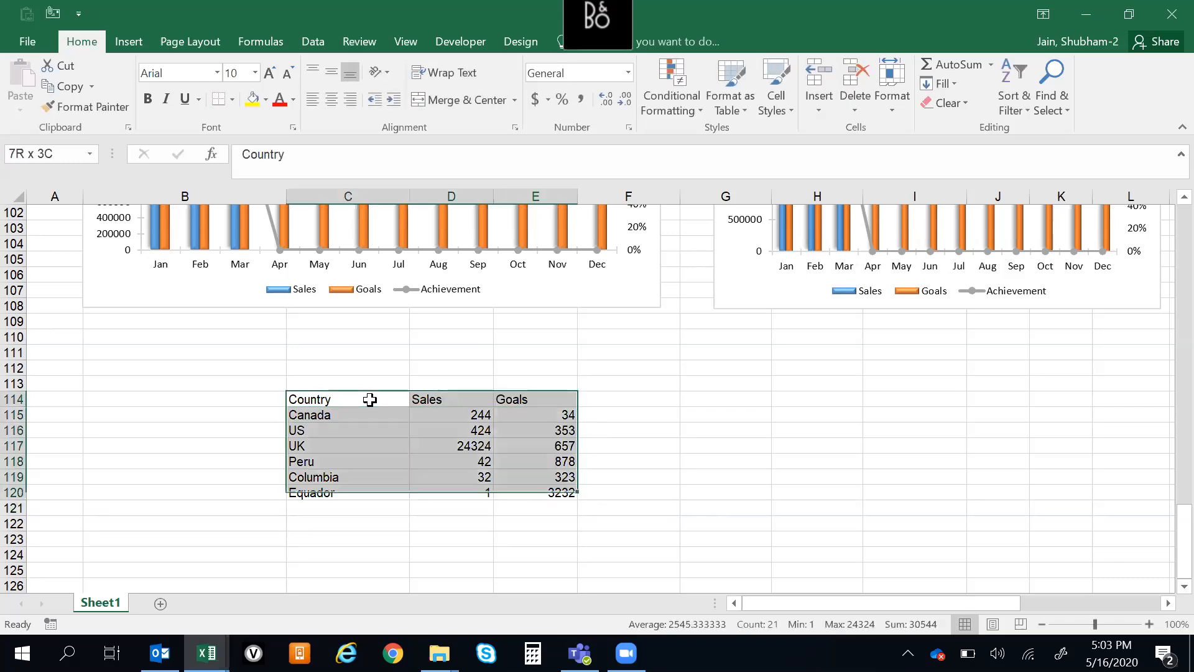
click(138, 41)
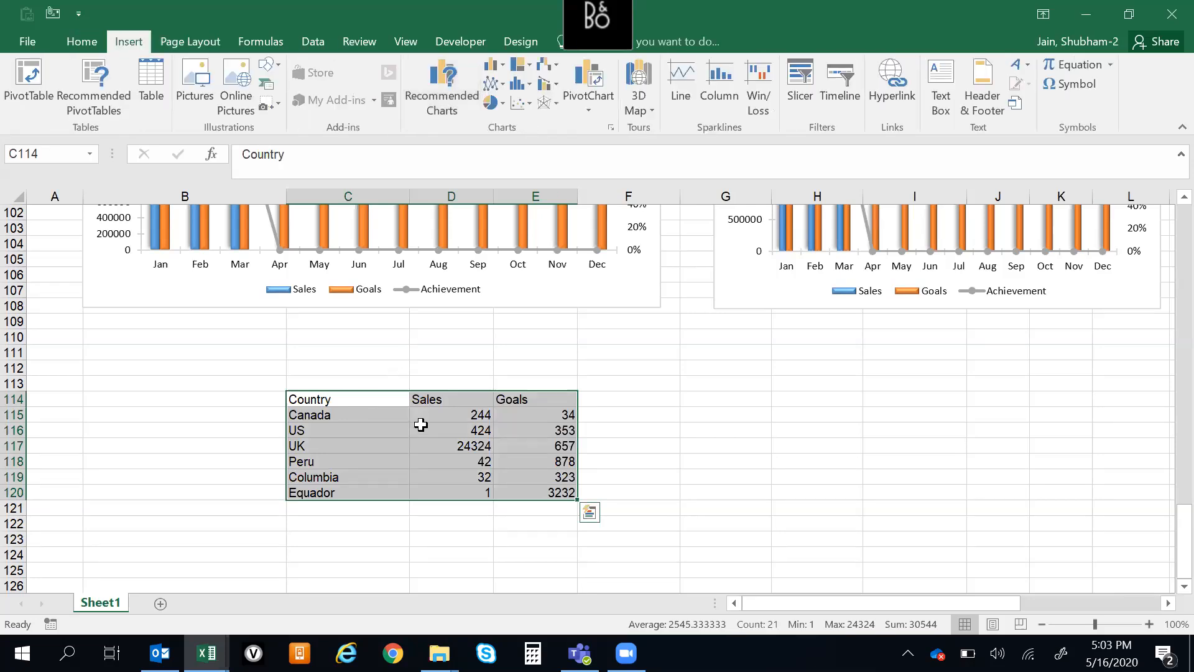
click(502, 104)
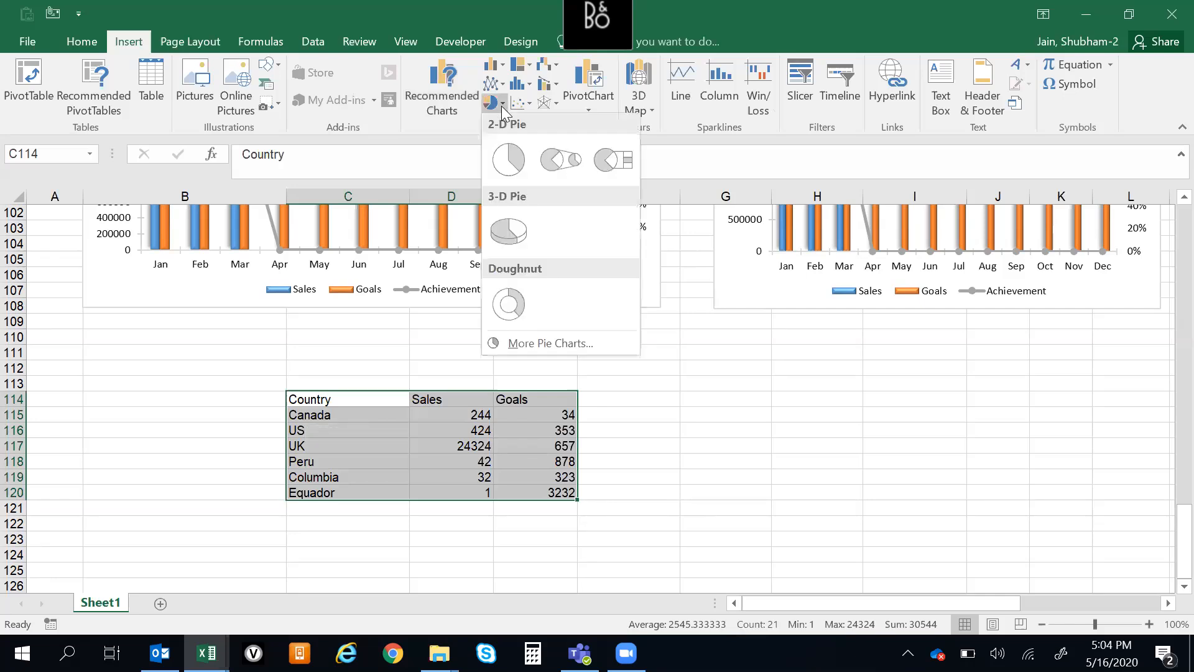
click(509, 305)
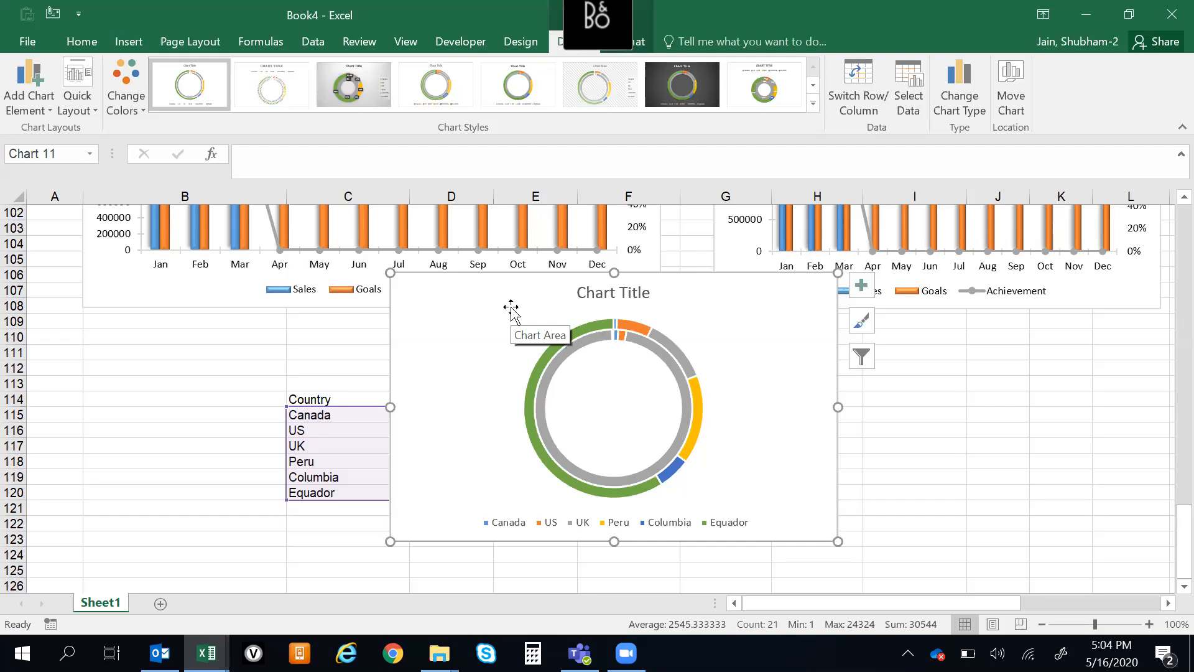
drag(730, 312, 979, 355)
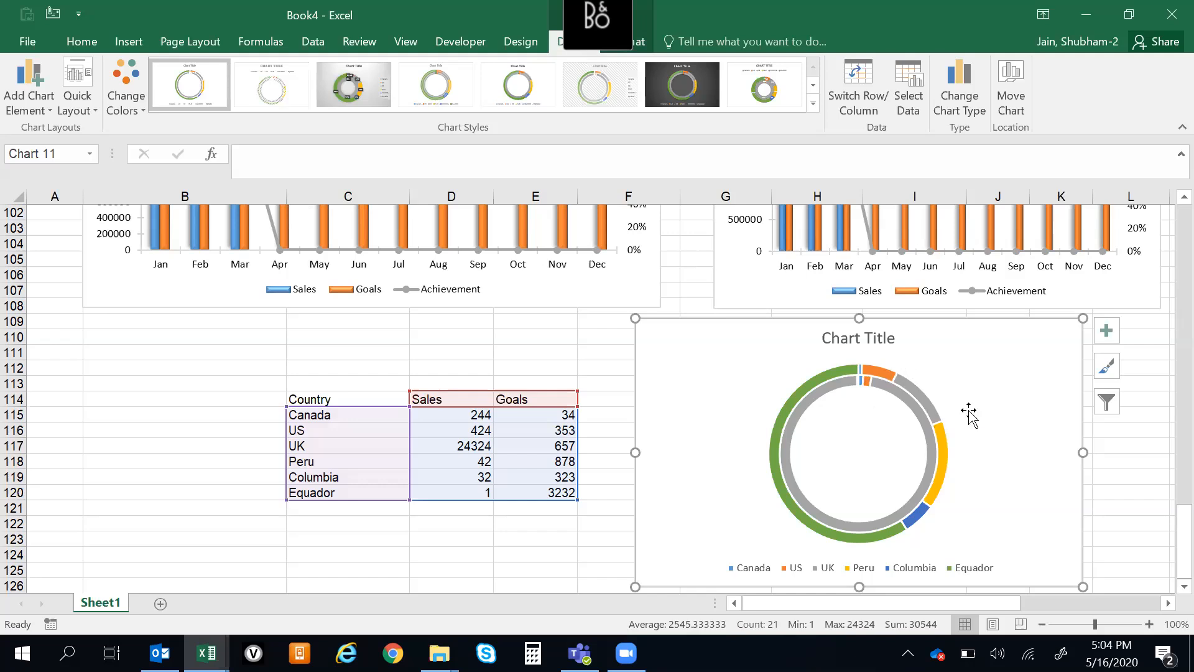
Turn the doughnut chart's legend and title off and back on, with the legend on the right side of the chart
click(884, 417)
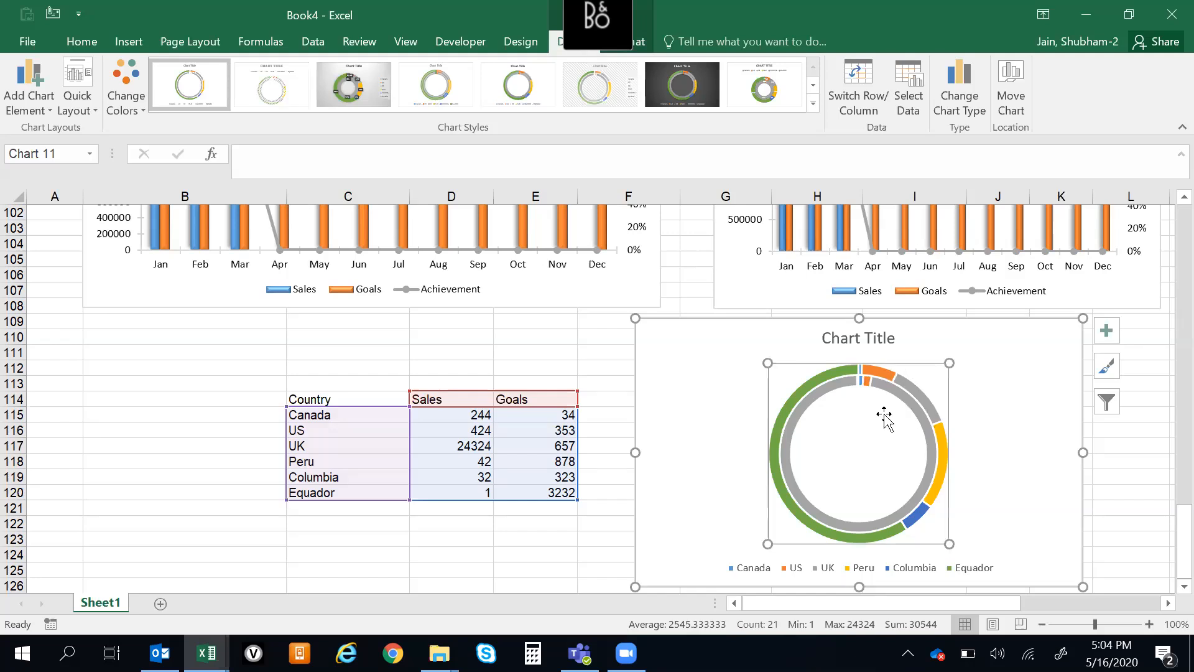
click(1103, 338)
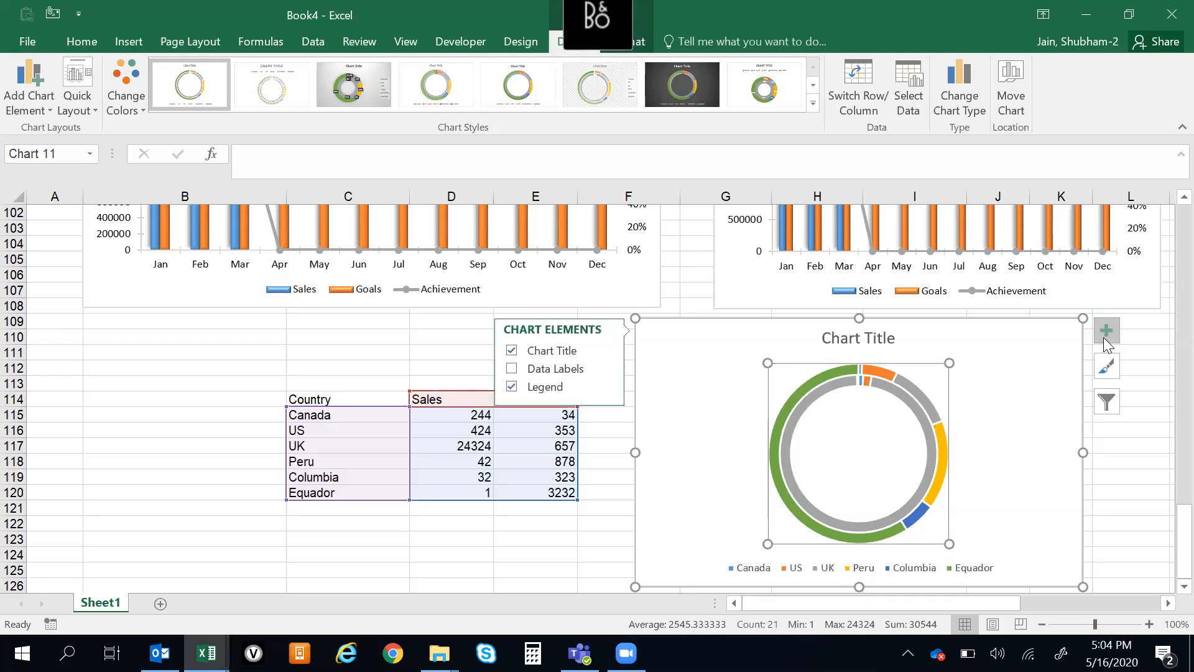
click(513, 387)
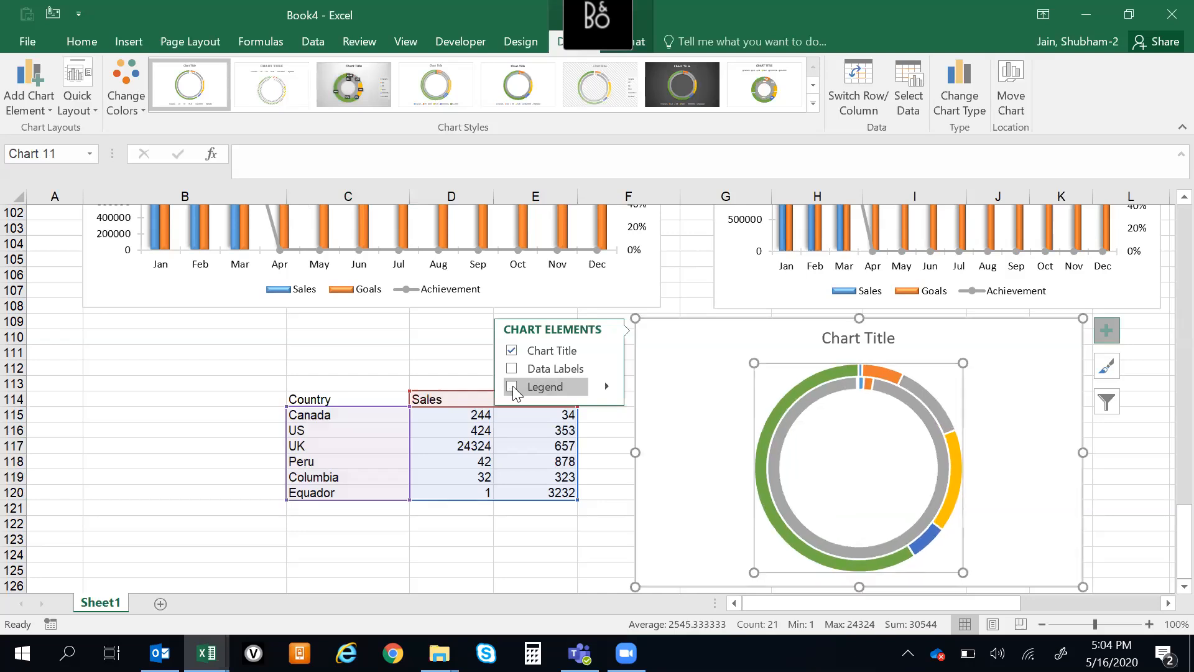
click(513, 387)
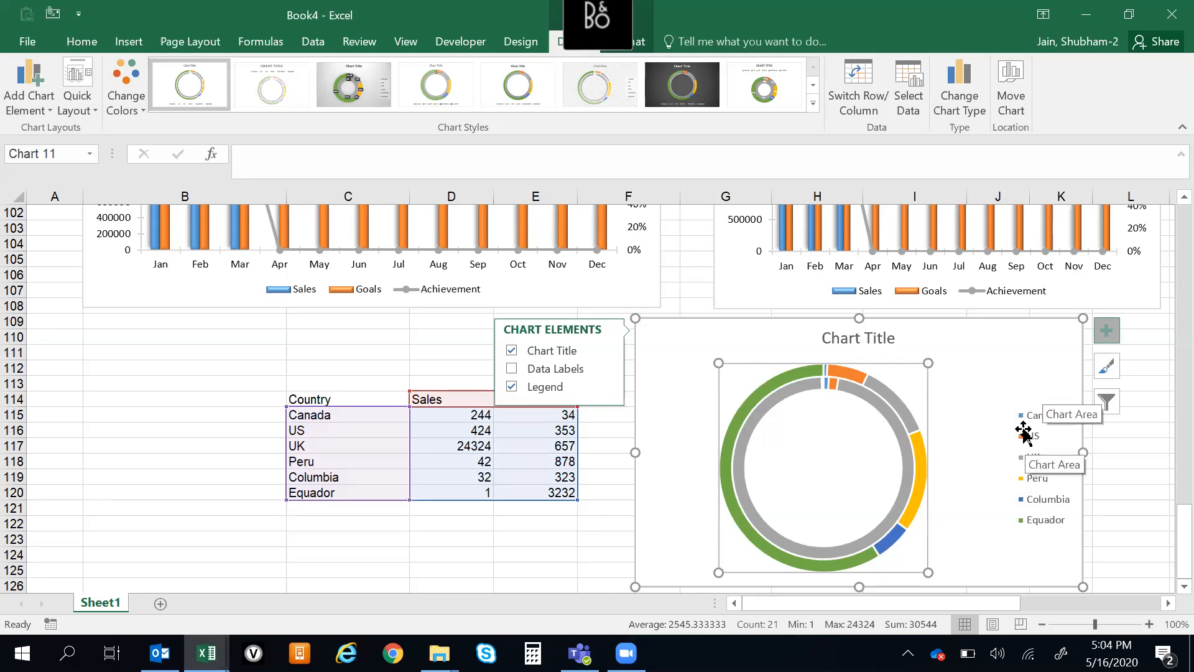
click(511, 351)
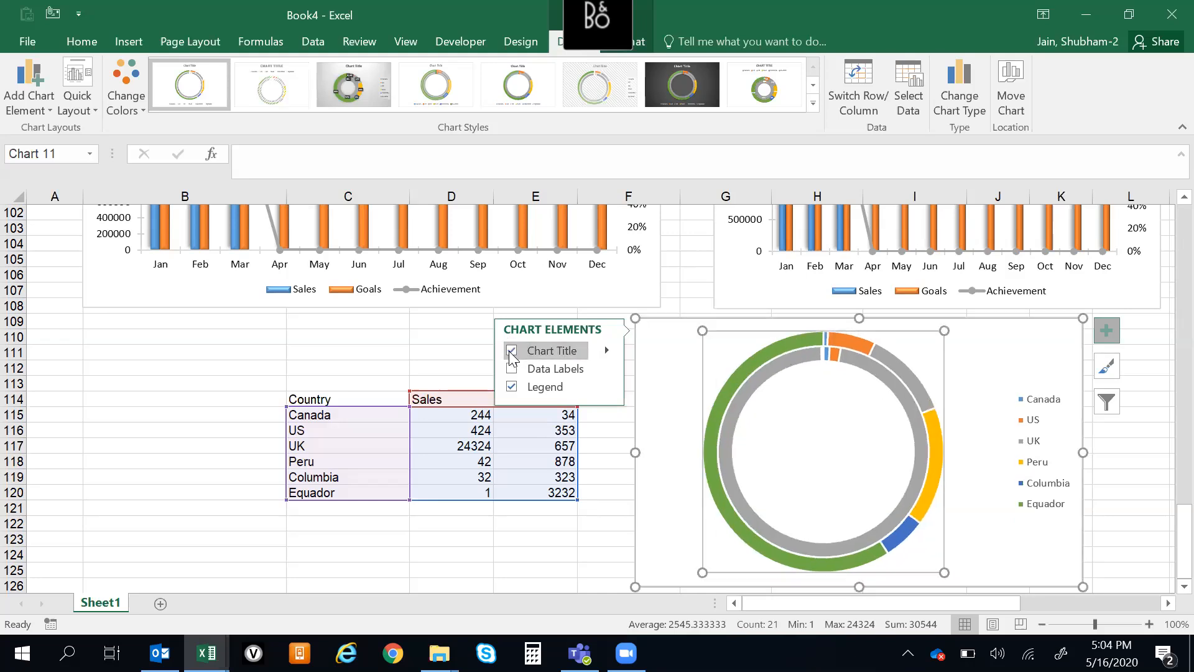
click(512, 352)
Rename the doughnut chart's title to "Sales and Goals Comparison"
click(877, 339)
click(877, 339)
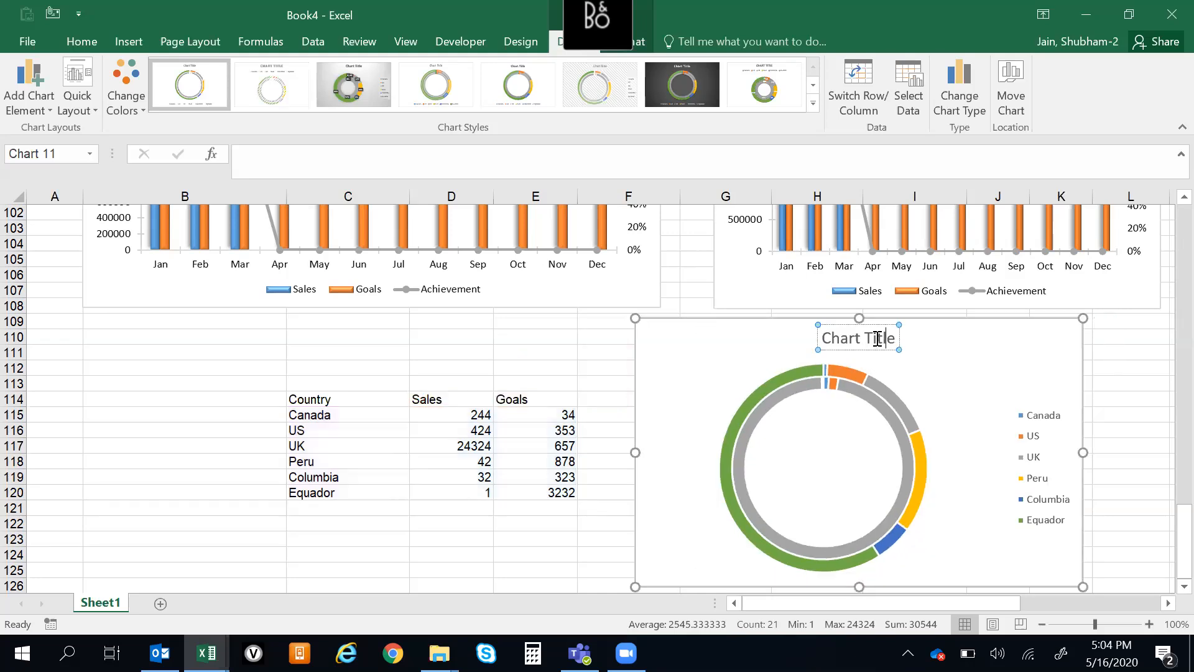
triple_click(877, 339)
text(Sales and G)
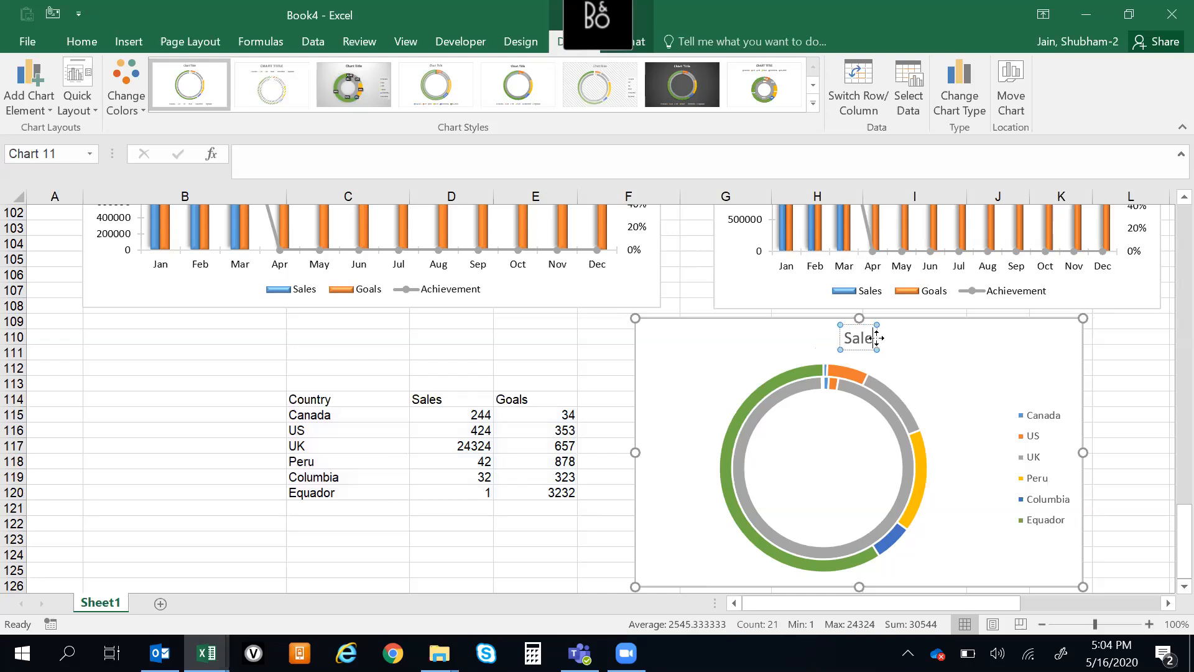
text(oals)
key(BackSpace)
key(BackSpace)
key(BackSpace)
key(BackSpace)
key(BackSpace)
key(BackSpace)
key(BackSpace)
text(d)
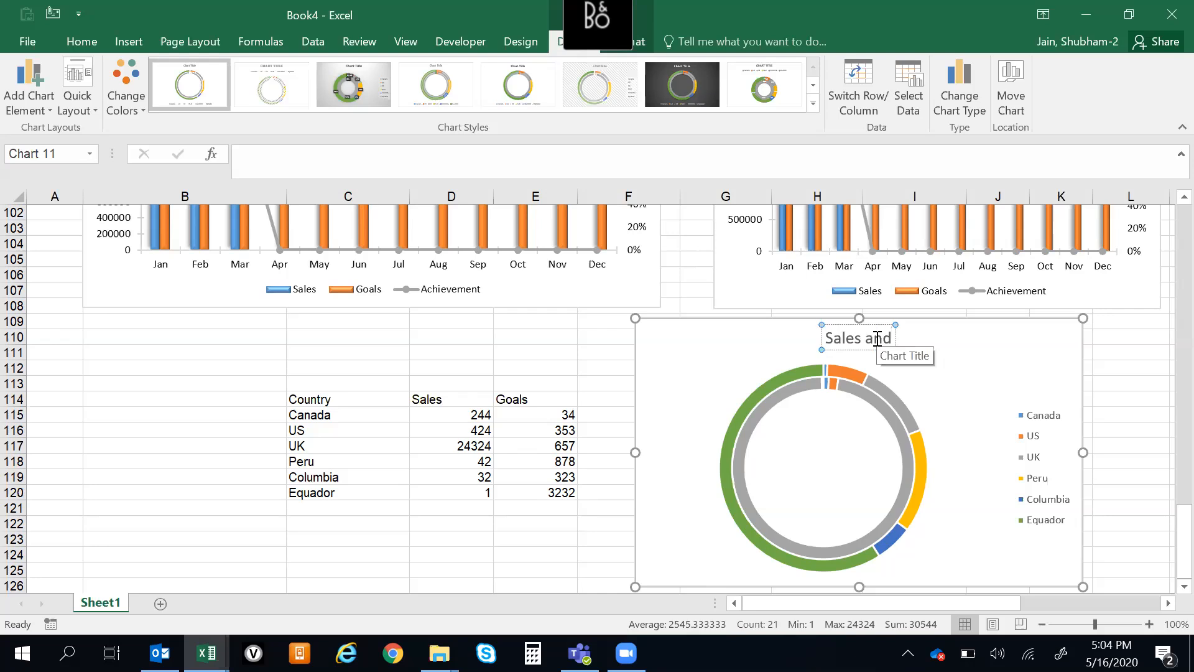
text( Goals Co,apr)
key(BackSpace)
key(BackSpace)
key(BackSpace)
key(BackSpace)
text(mparison)
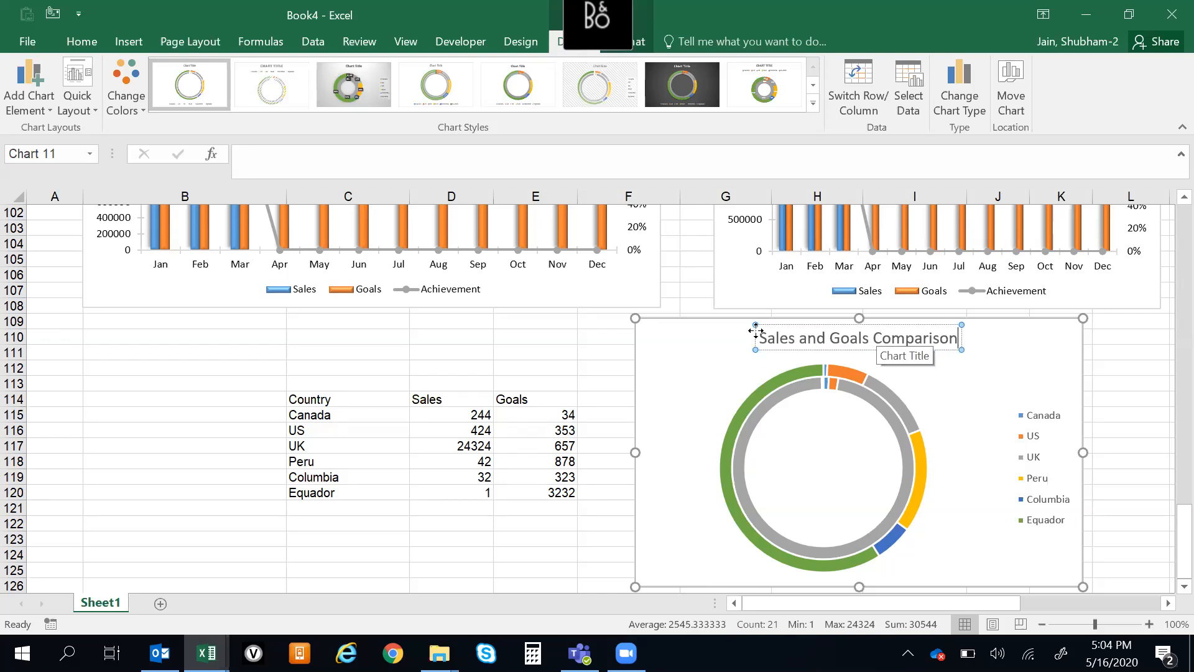
click(575, 336)
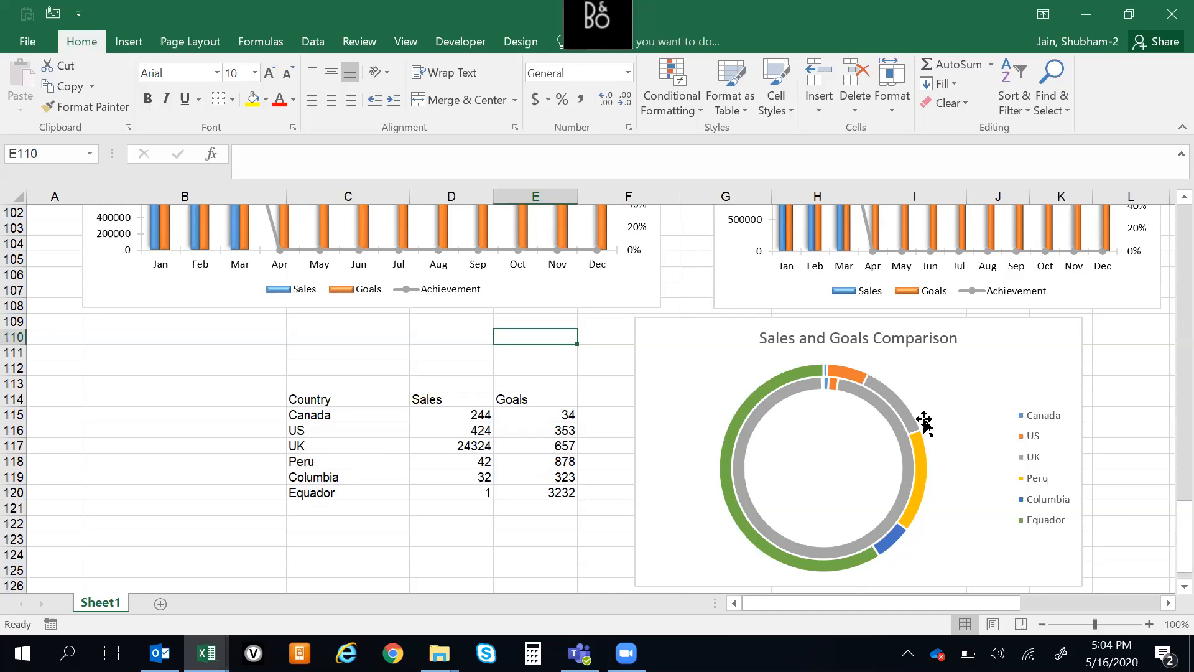
Clear the Goals column, E114:E120, in the country table
click(834, 425)
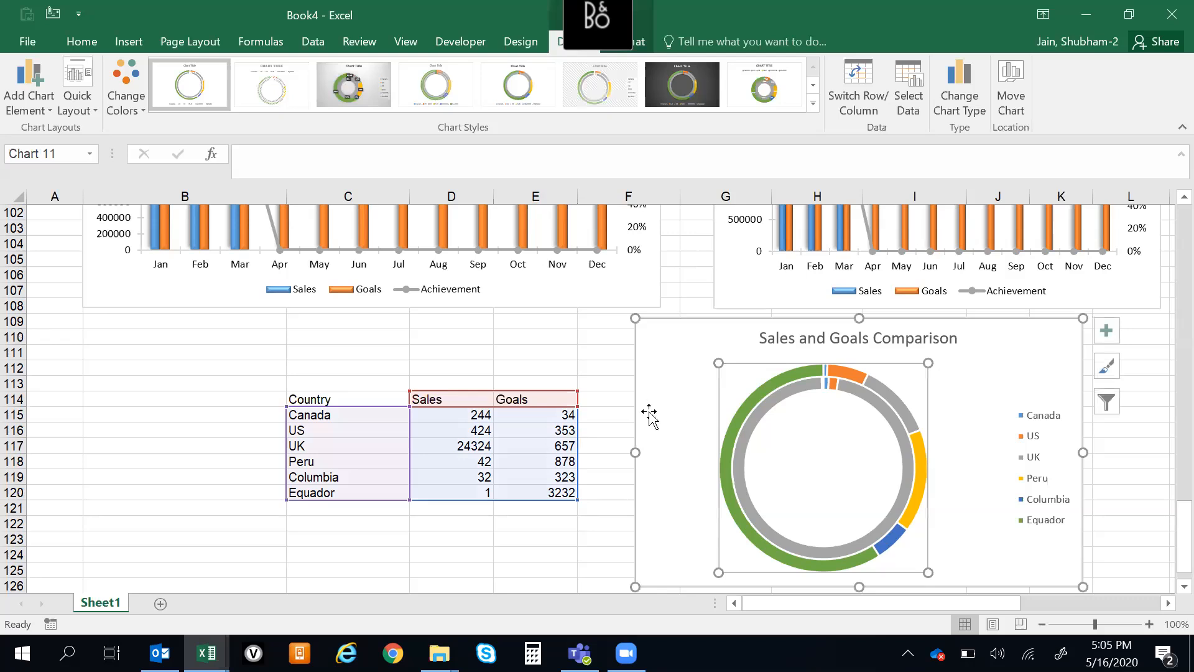
click(530, 399)
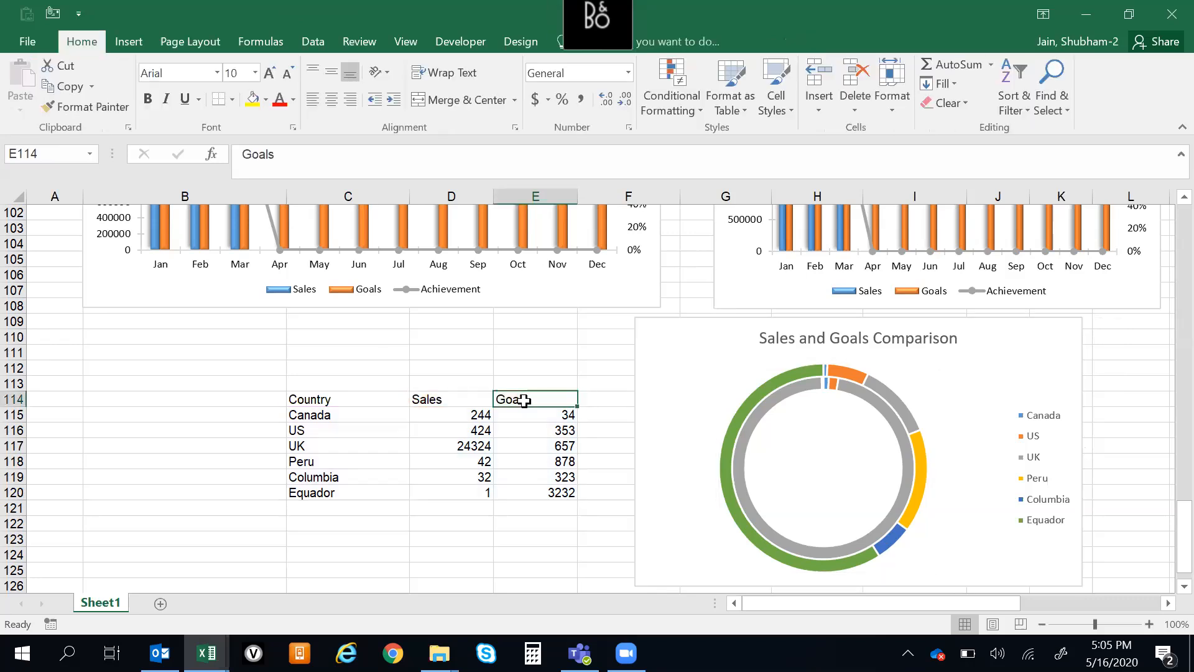
key(ctrl+shift+Down)
key(Delete)
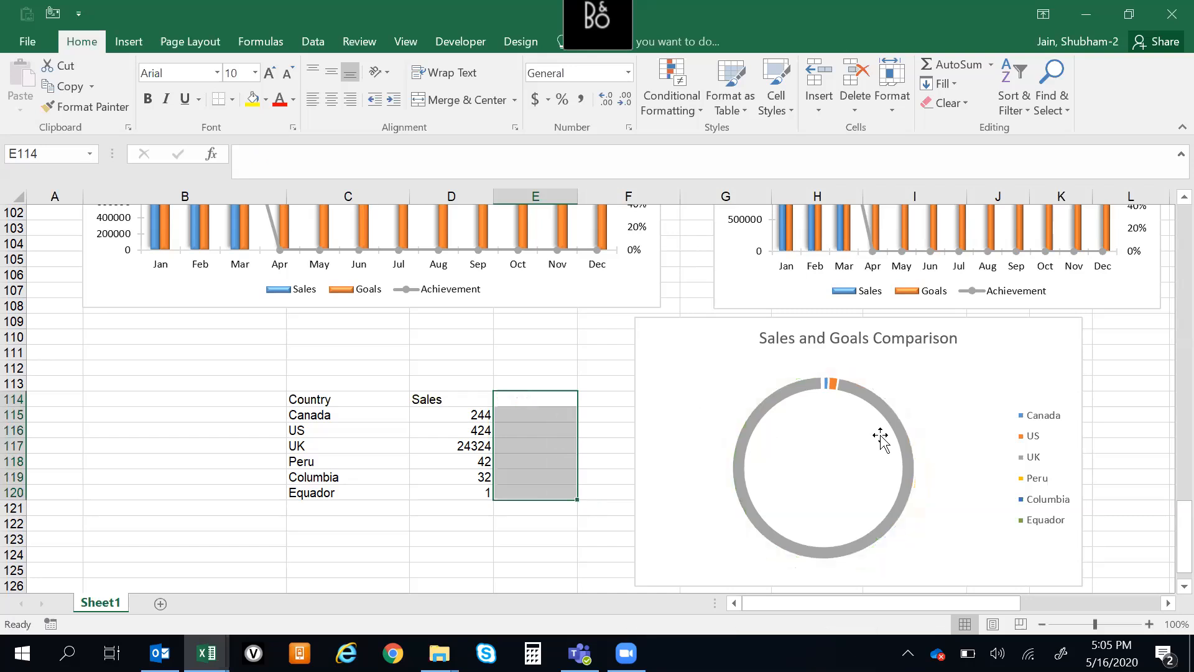
Set the UK sales value in D117 to 45
key(ctrl+Down)
key(ctrl+Up)
key(Down)
key(Down)
key(Down)
key(Down)
key(Up)
key(Down)
key(Up)
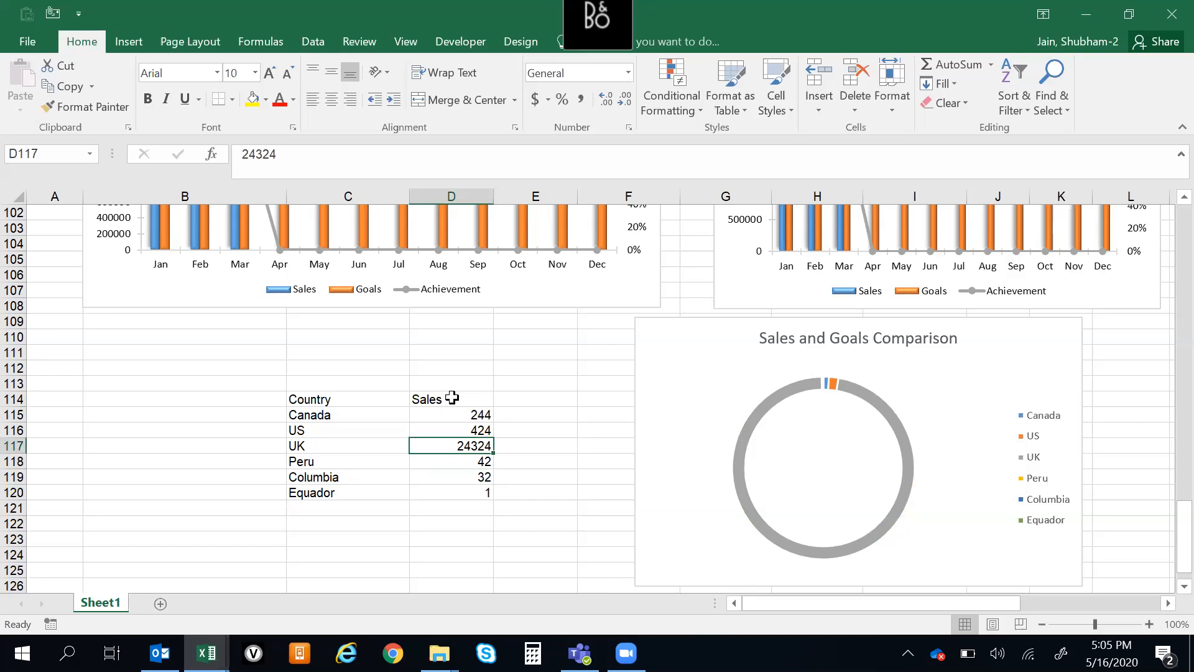
text(45)
key(Return)
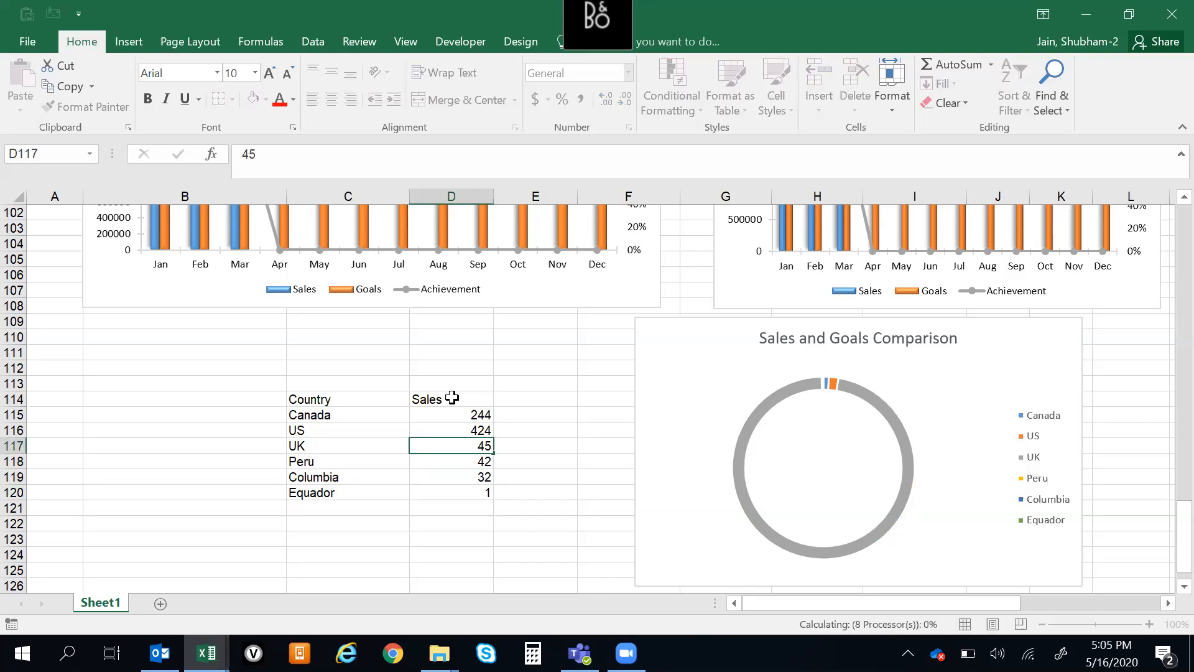
key(Up)
key(Up)
key(Up)
key(Down)
key(Up)
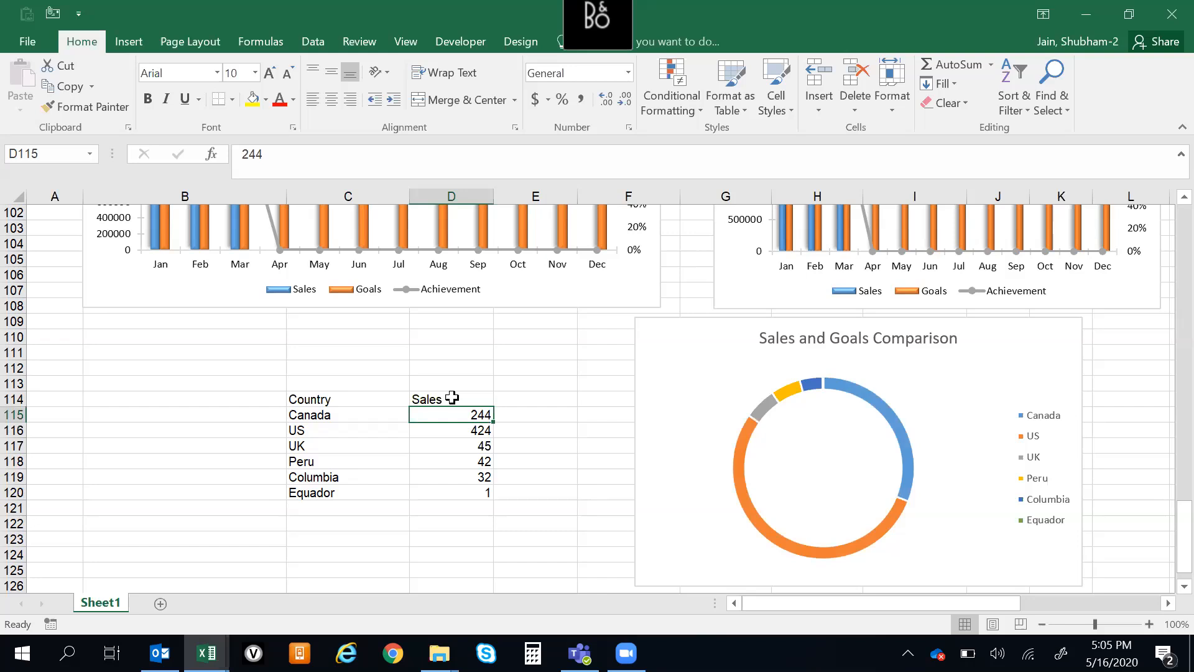
click(824, 493)
click(105, 424)
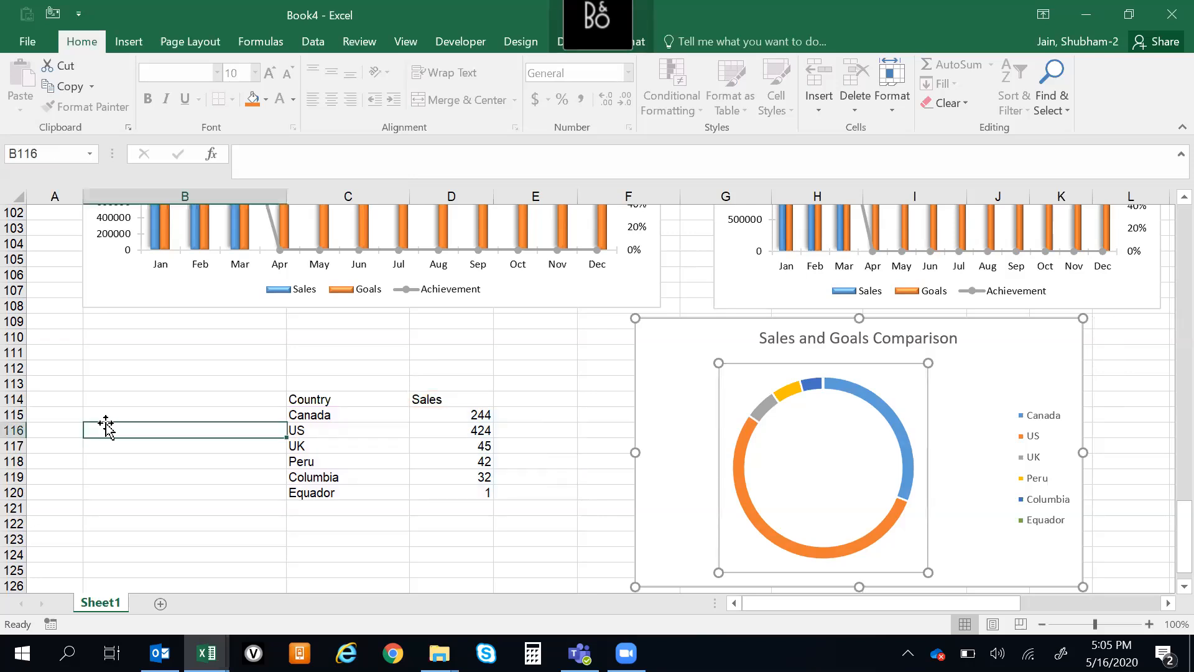
click(316, 399)
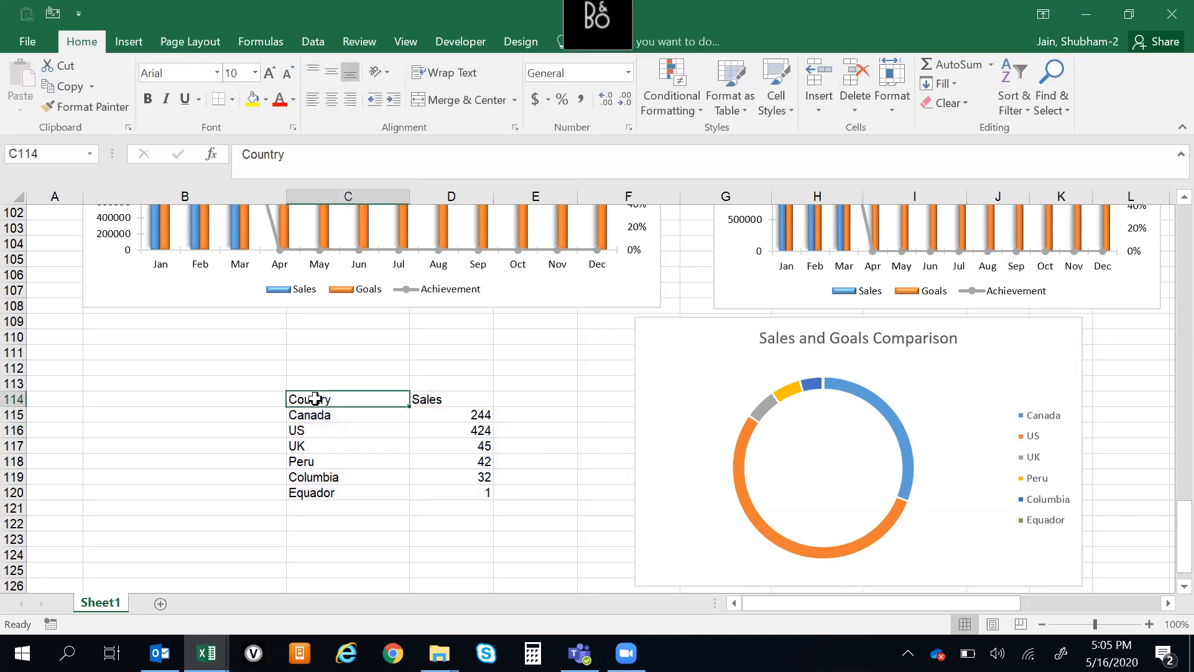
key(shift+Right)
key(ctrl+shift+Down)
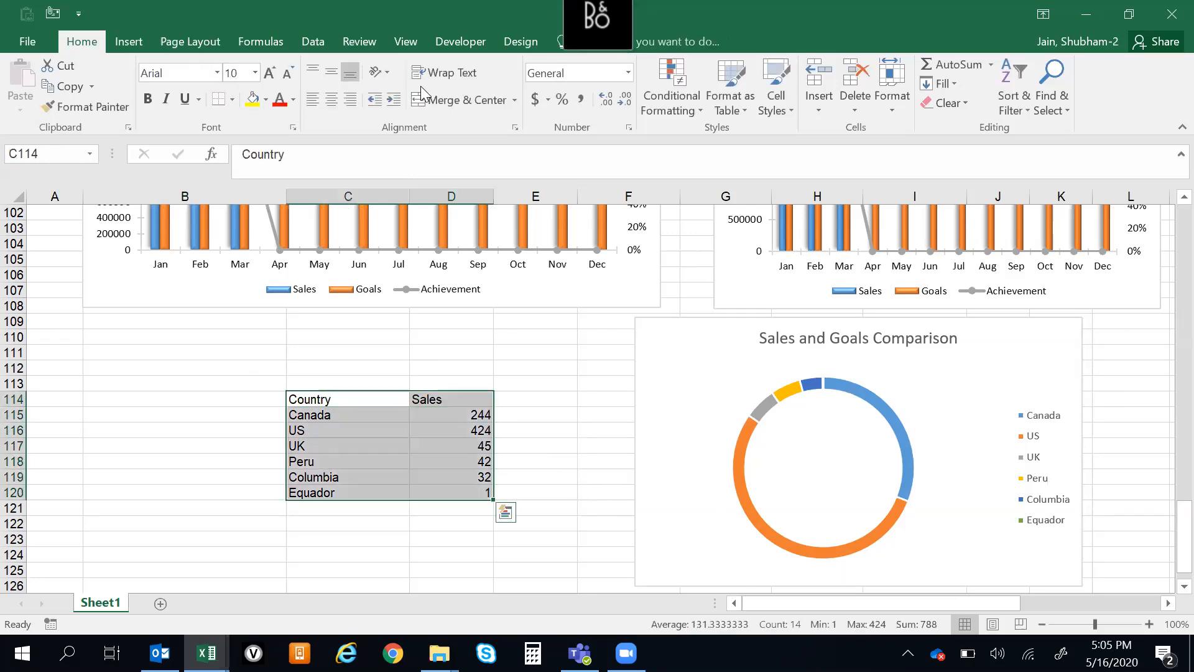
click(143, 37)
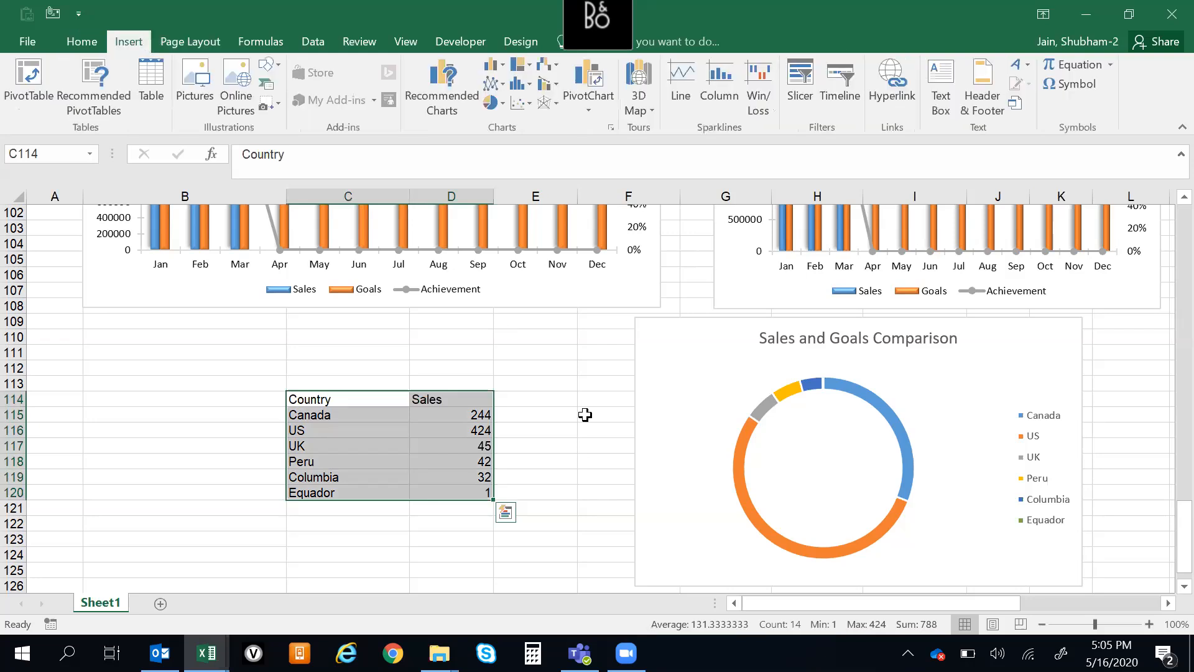
Enter "Goals" as the column header in E114 of the country table
click(552, 401)
text(Go)
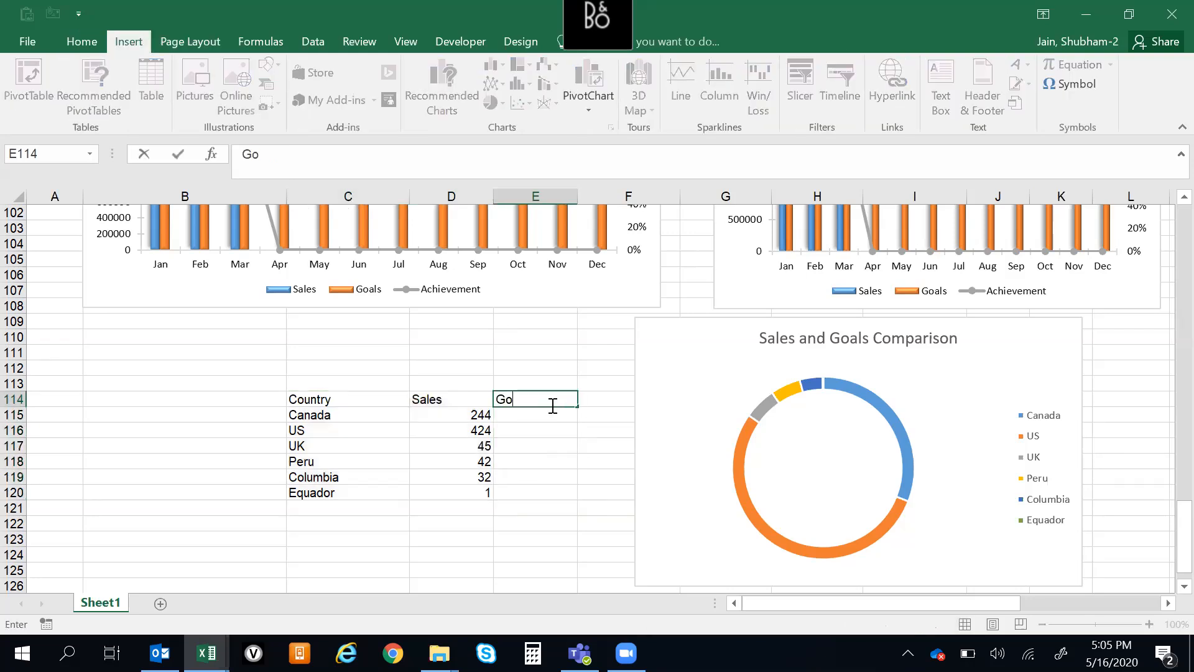
text(als)
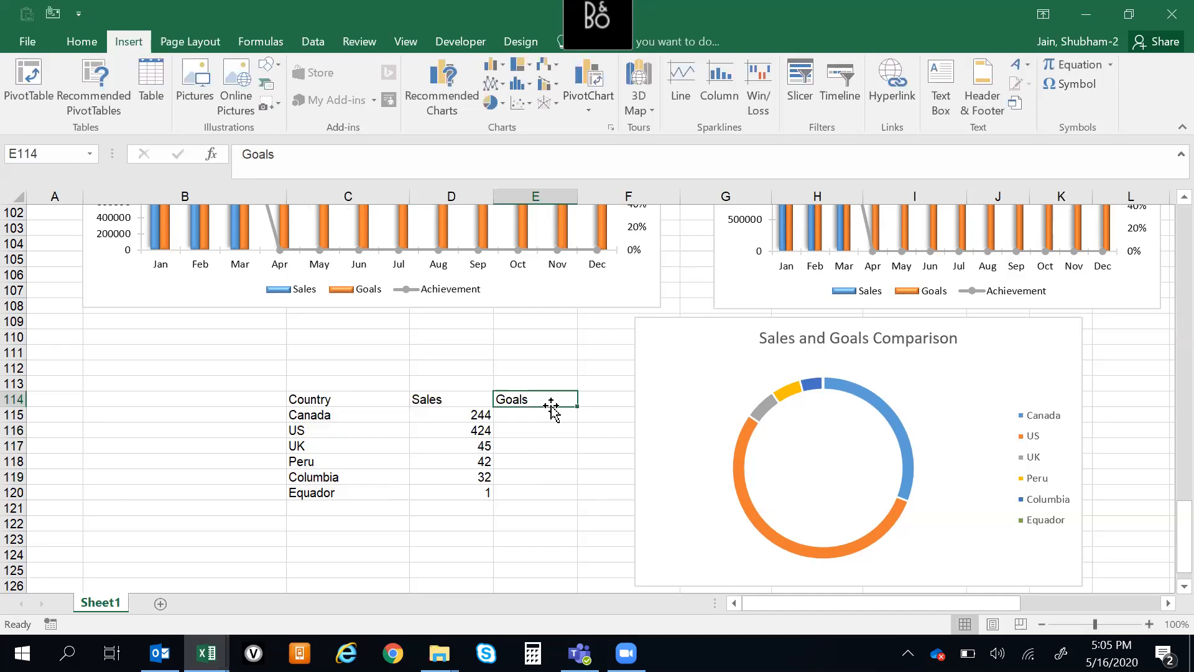
key(Return)
Fill the Goals column, E115:E120, with 23, 45, 65, 234, 89 and 100
text(sf)
text(3)
key(Return)
text(45)
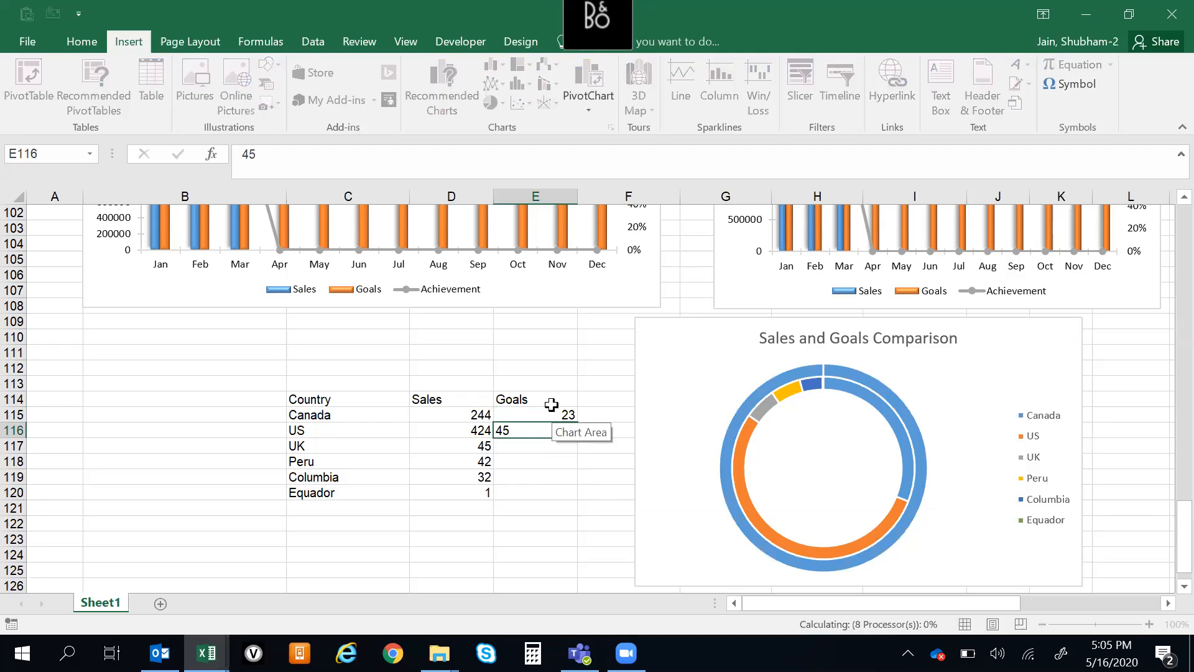
key(Return)
text(65)
key(Return)
text(23)
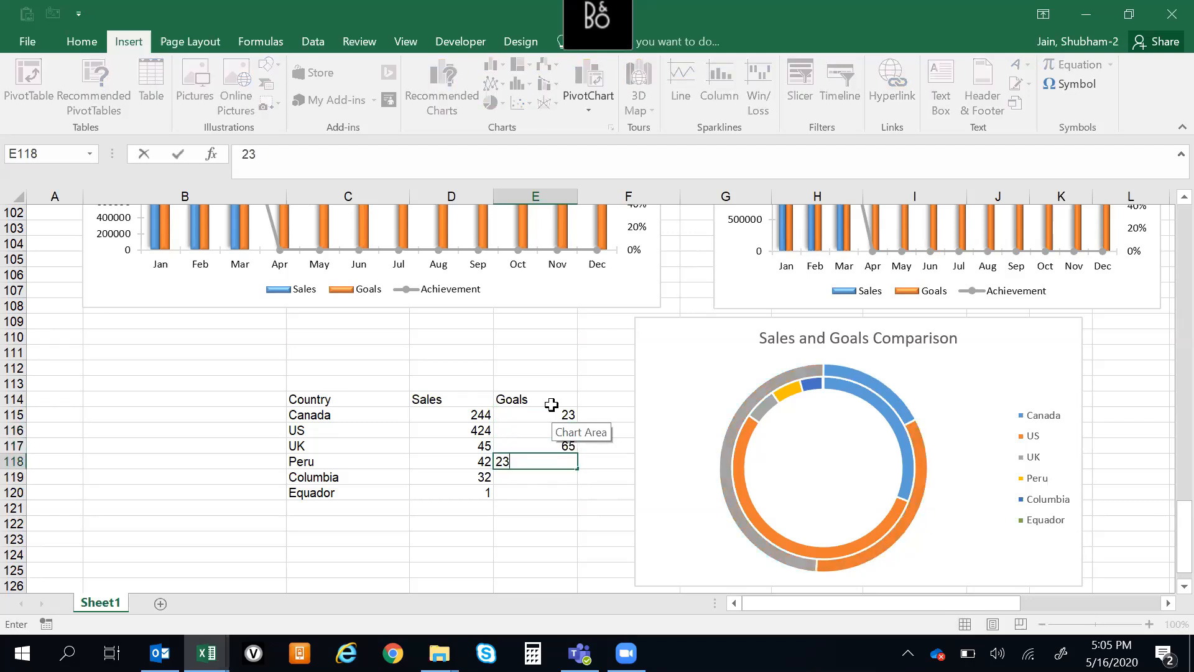
text(4)
key(Return)
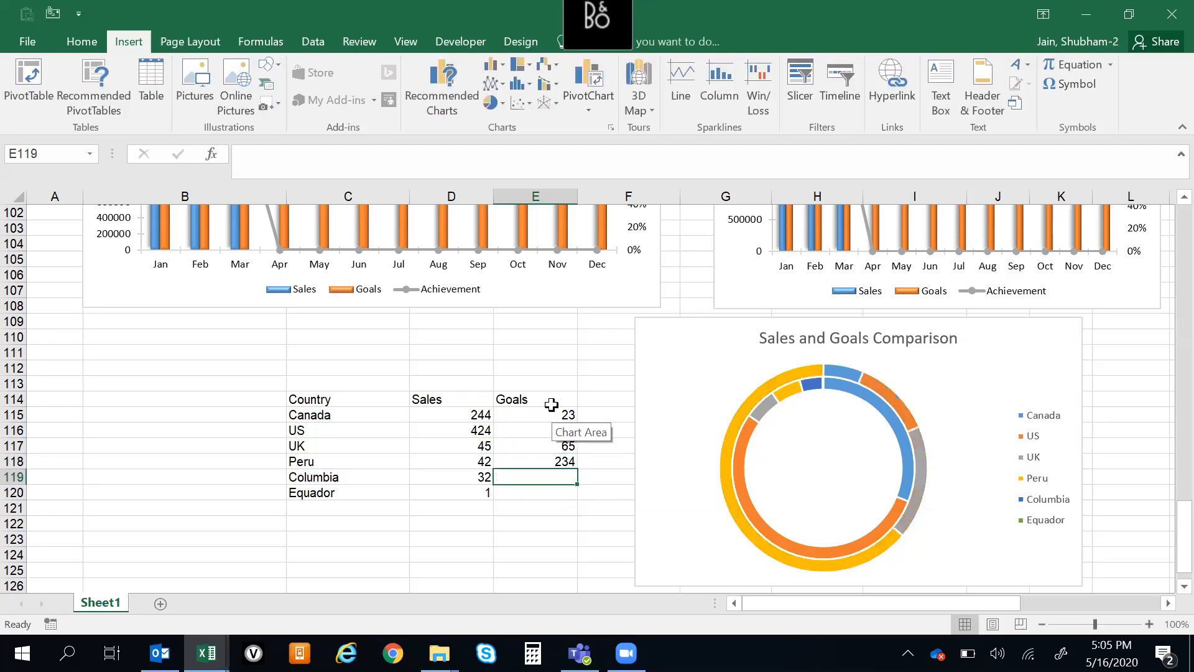
text(89)
key(Return)
text(100)
key(Return)
Examine the doughnut chart's data source settings, including its data range, series and category labels
click(853, 464)
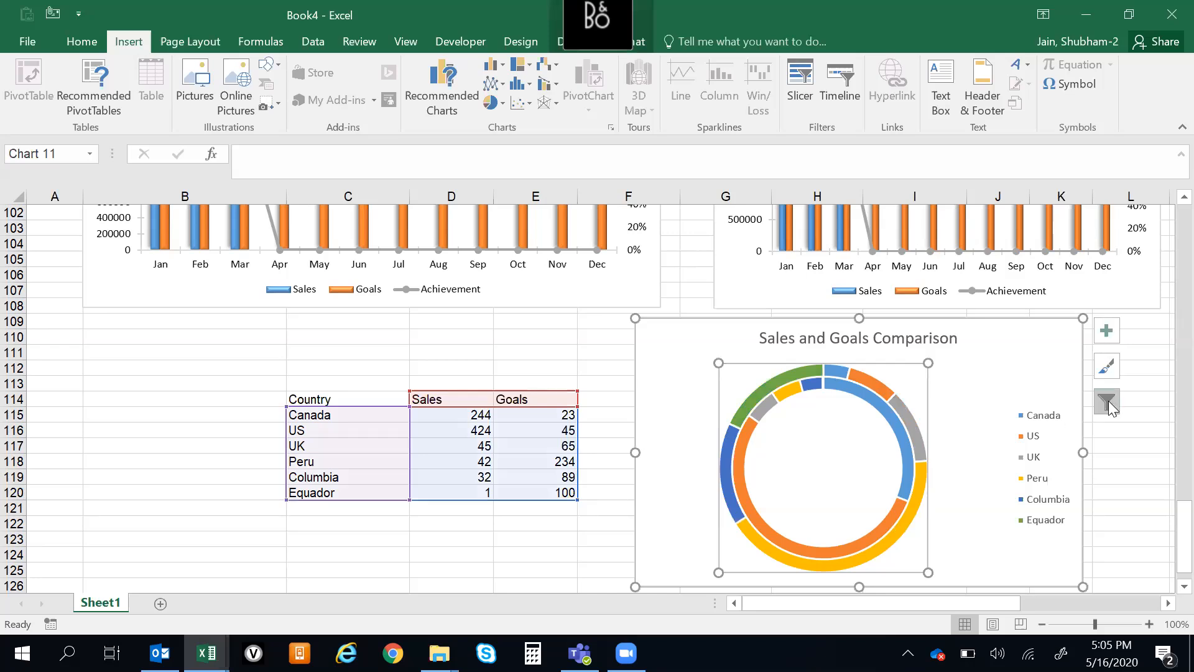
right_click(971, 393)
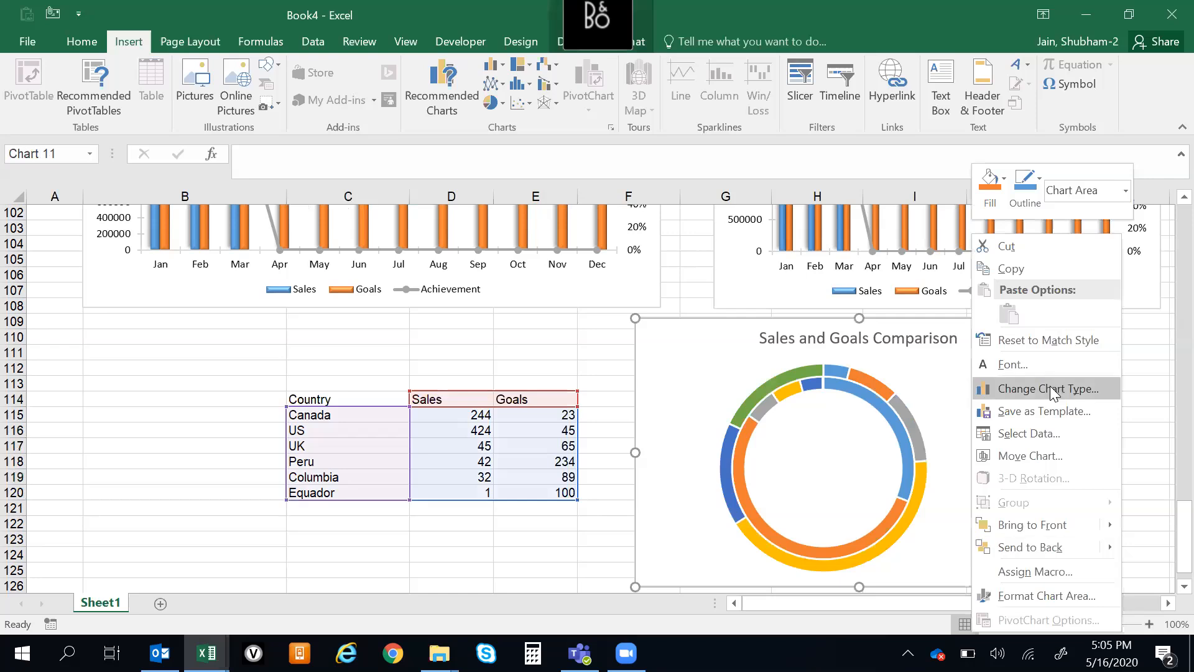
click(1056, 437)
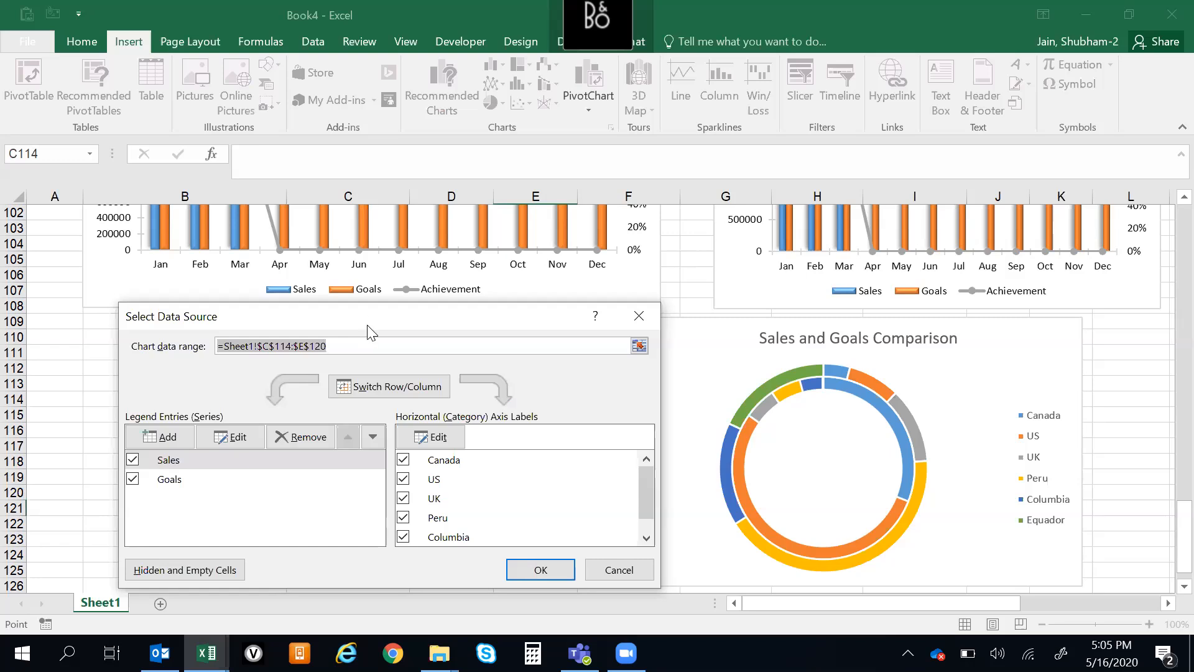
drag(367, 324, 323, 295)
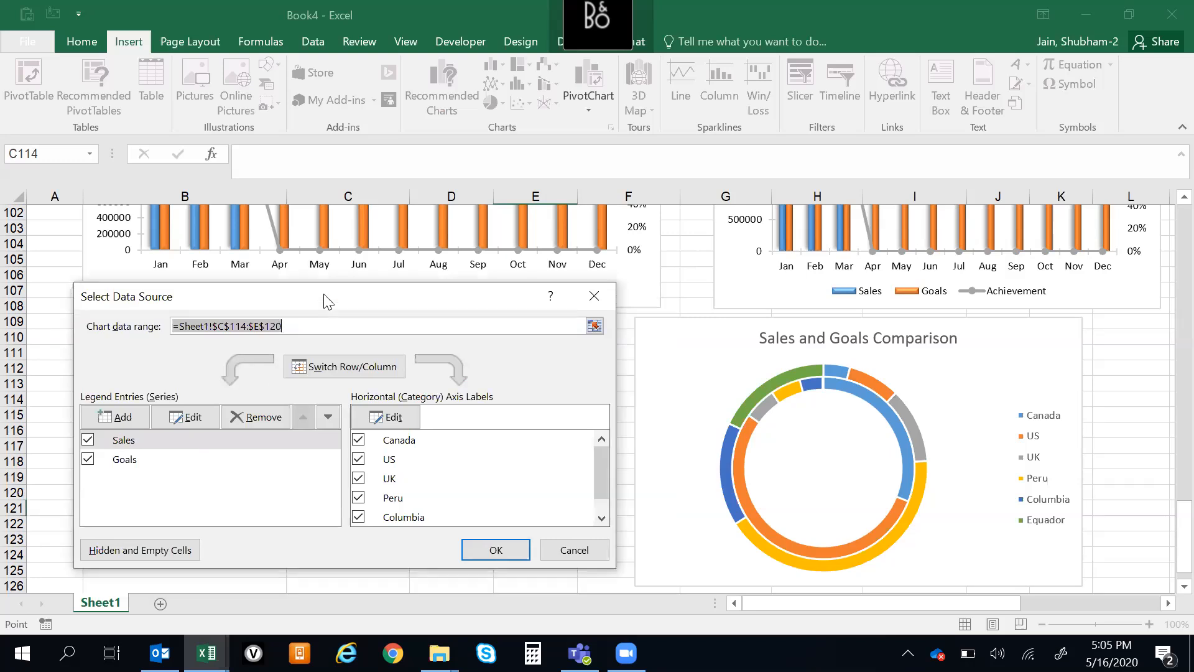
drag(602, 469, 603, 499)
click(504, 547)
click(568, 352)
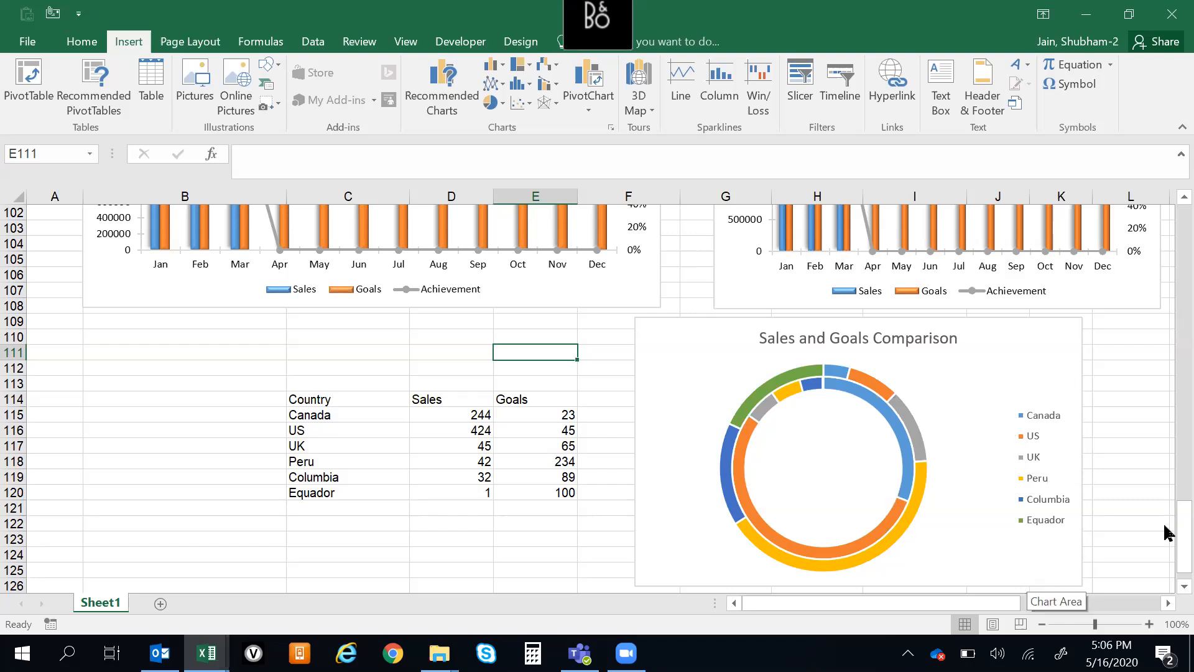
Fill the doughnut chart's chart area with a light green theme color
scroll(1166, 533, down, 1)
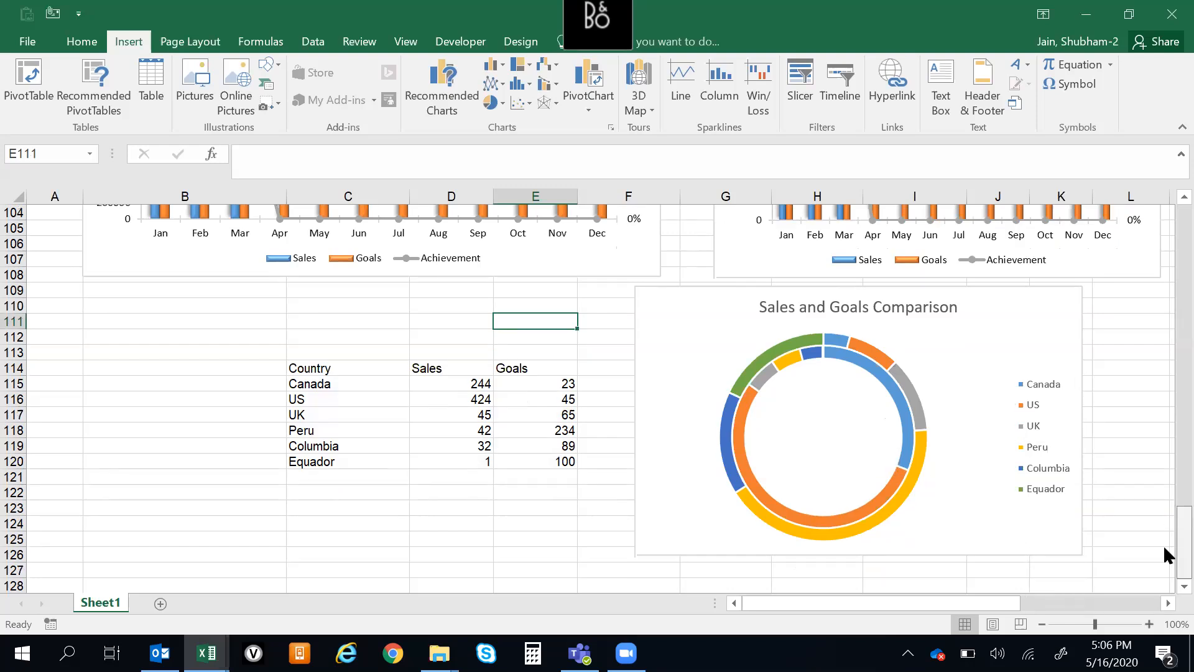
click(303, 372)
click(448, 380)
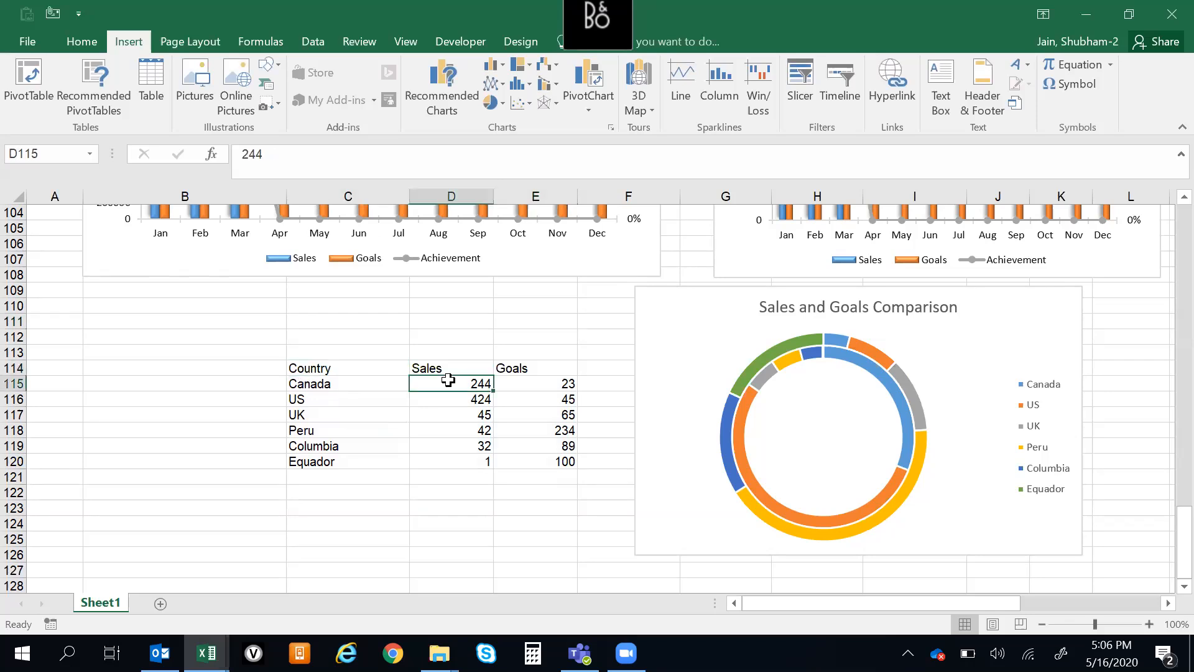
right_click(801, 405)
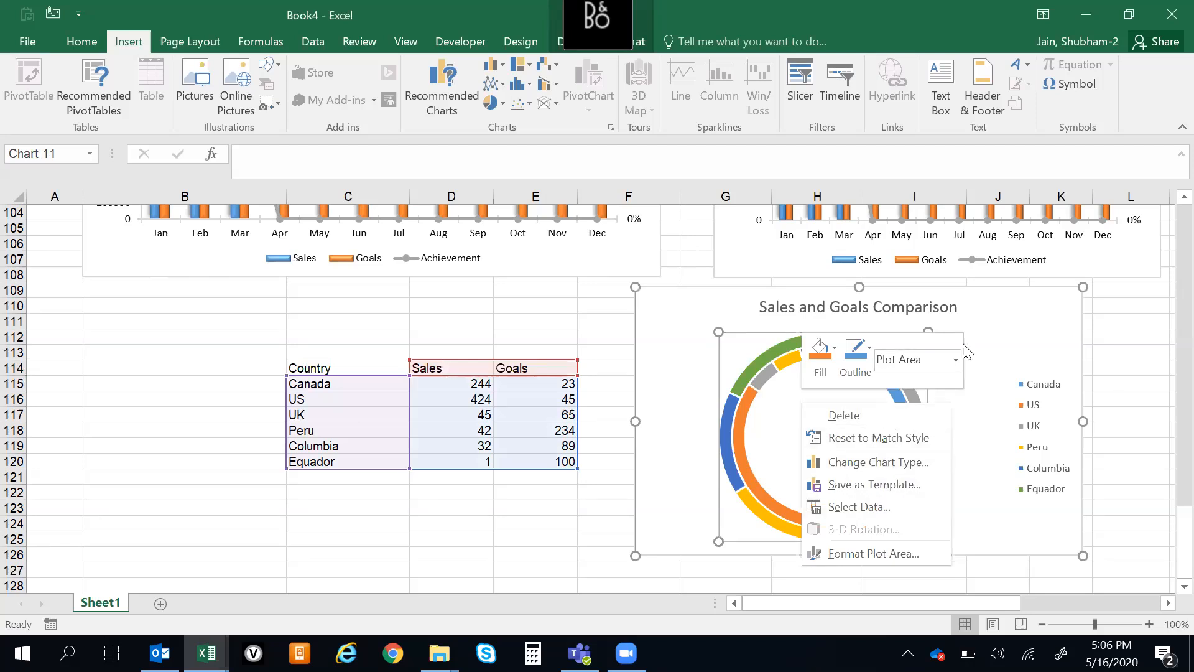
right_click(1013, 352)
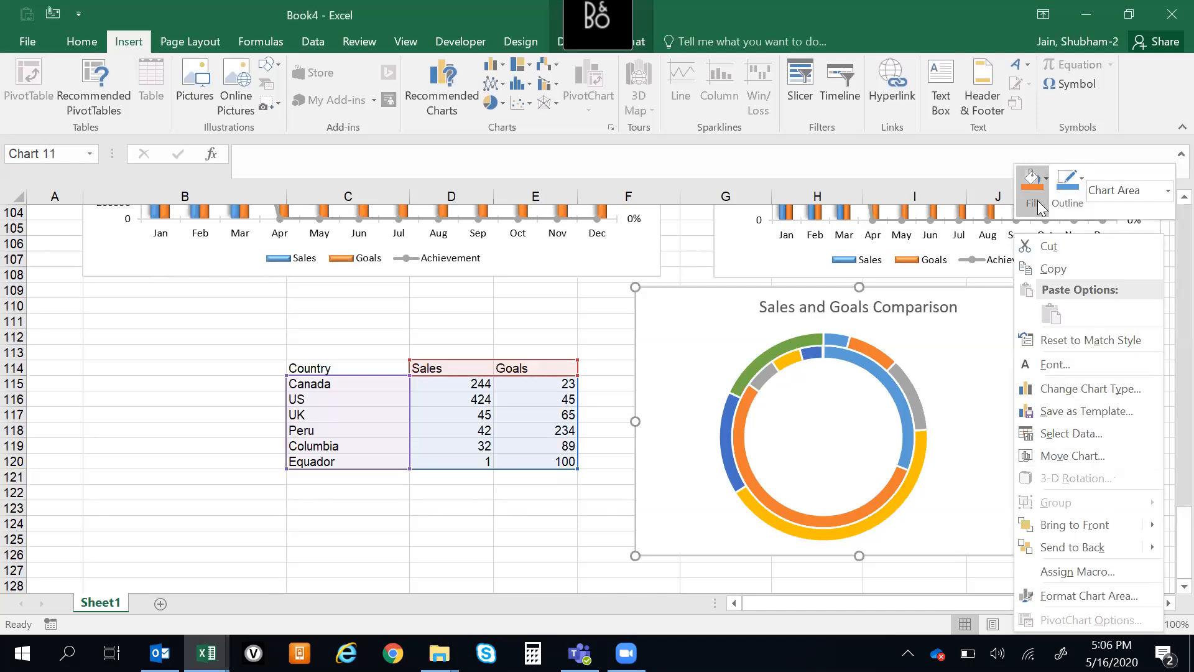
click(1045, 179)
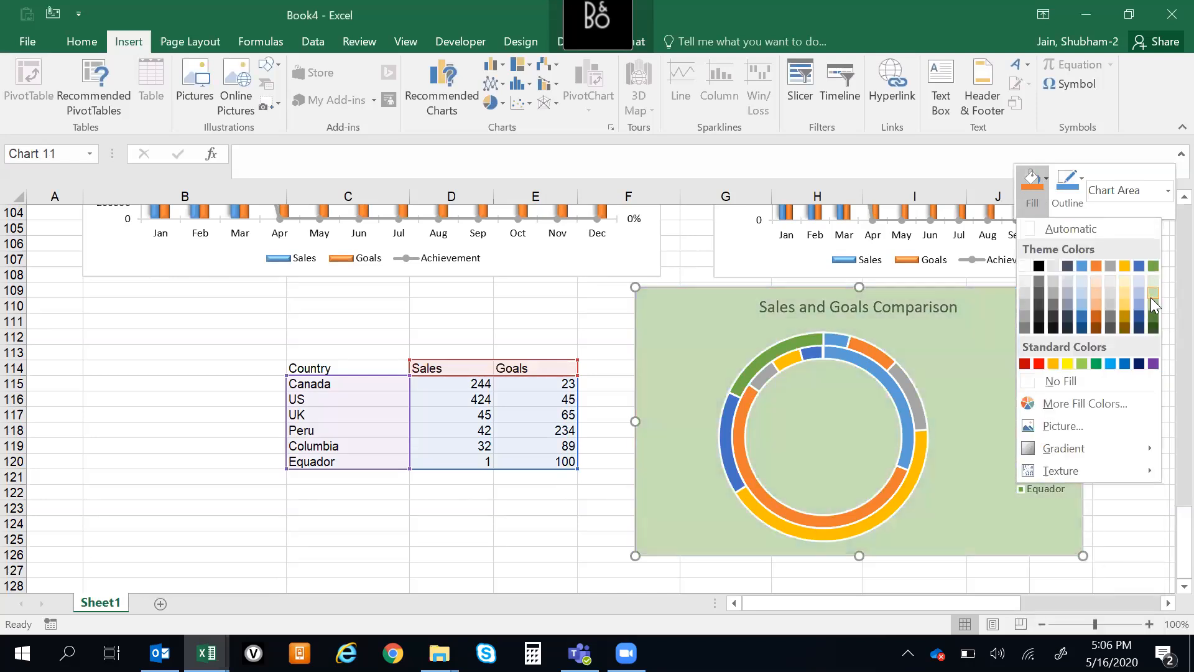
click(1152, 298)
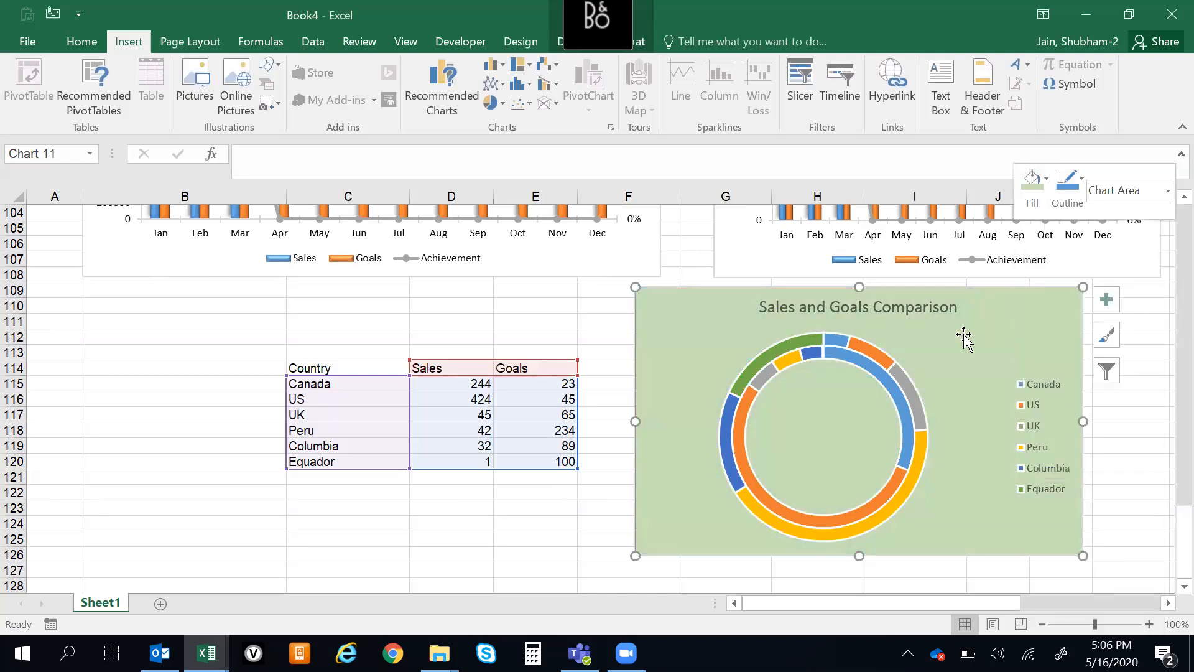
Examine the plot area's fill, border, shadow and glow formatting options for the doughnut chart
right_click(874, 398)
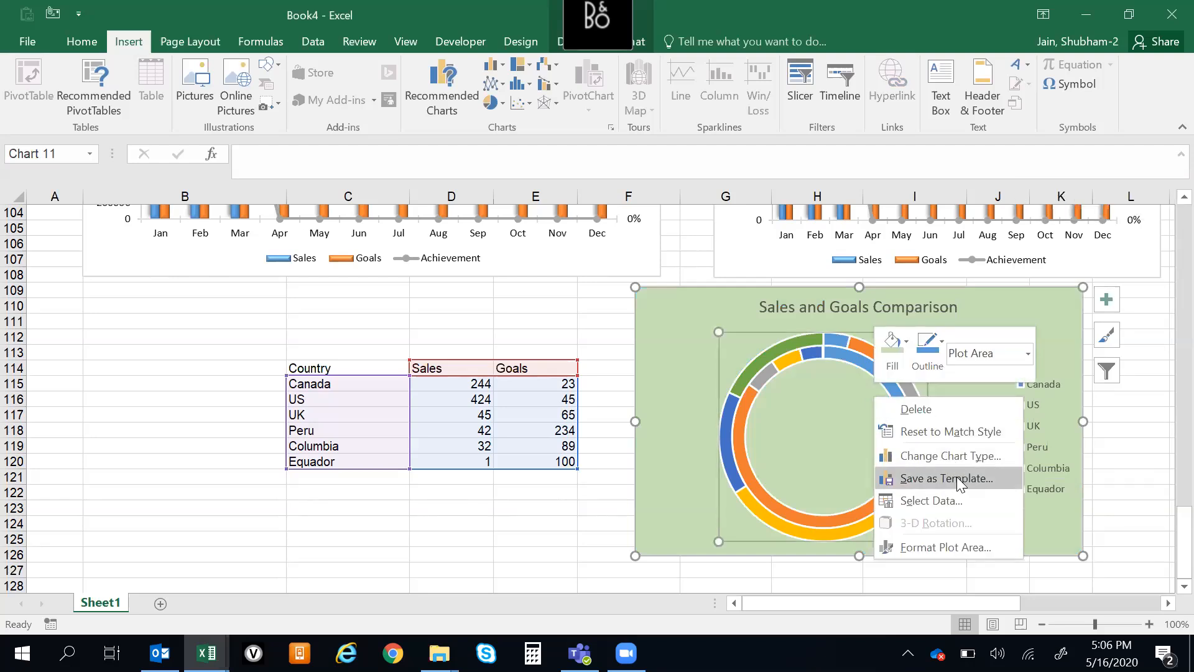
click(945, 547)
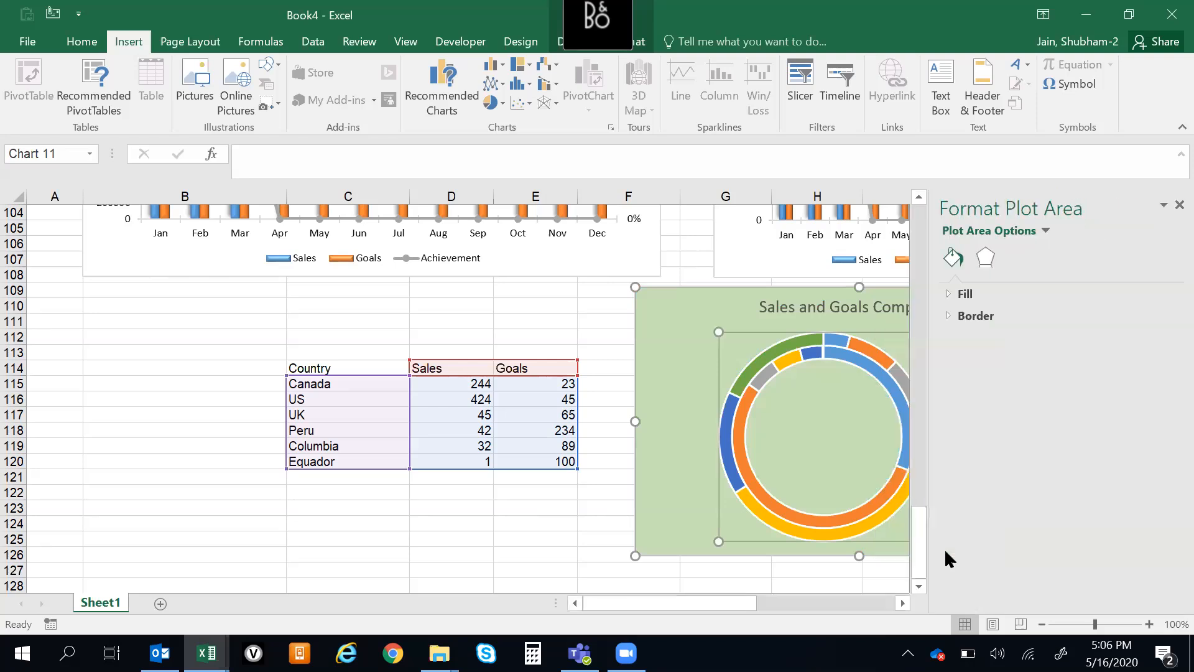
click(992, 259)
click(955, 266)
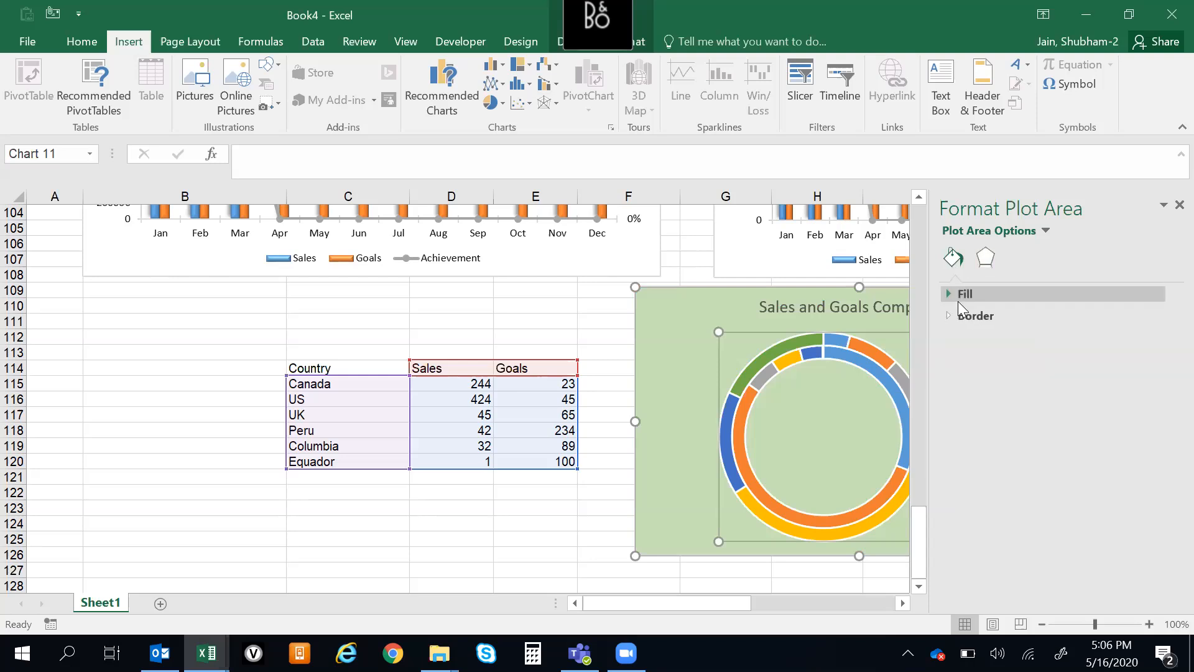
click(950, 296)
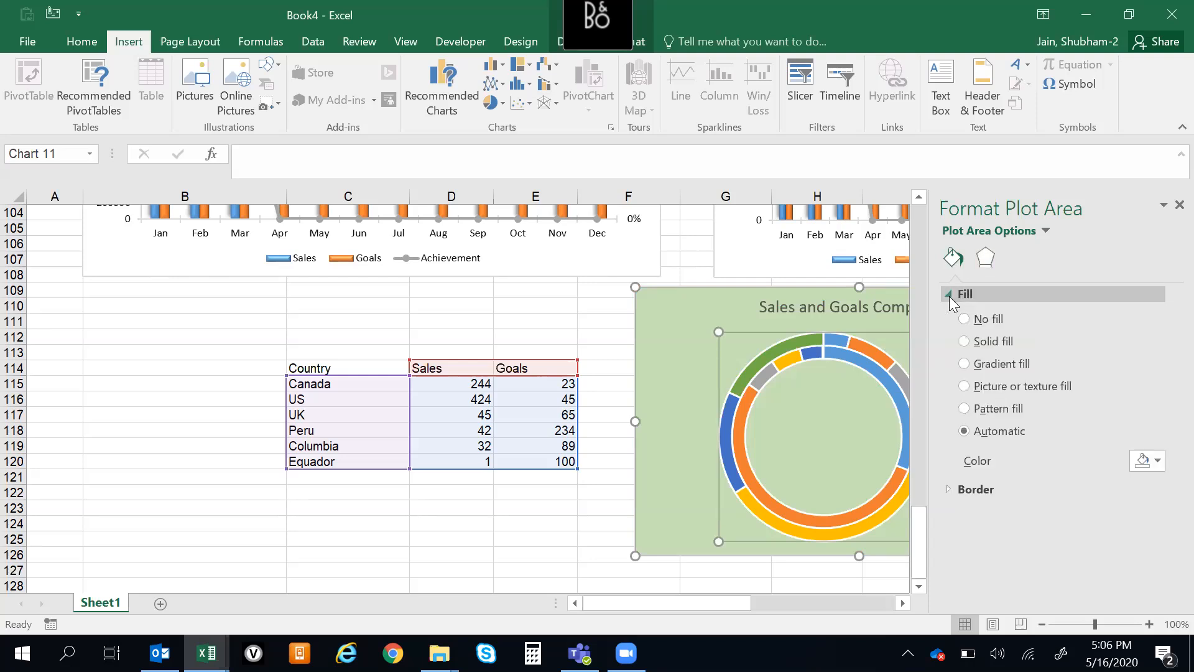
click(952, 490)
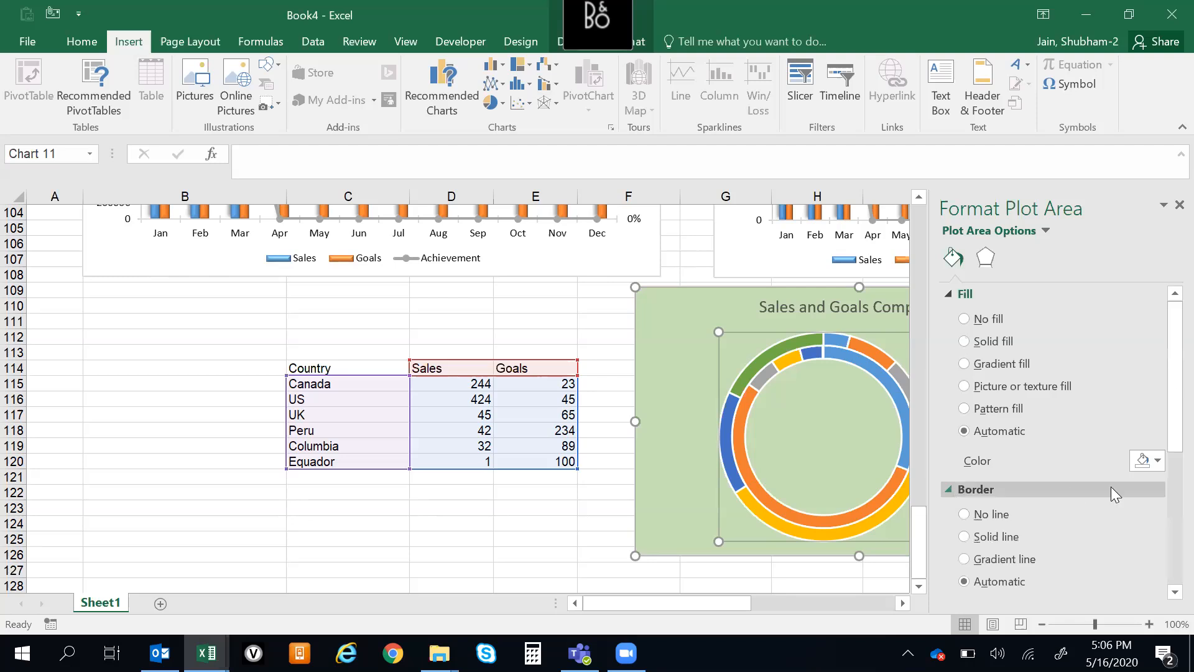
drag(1163, 400, 1163, 532)
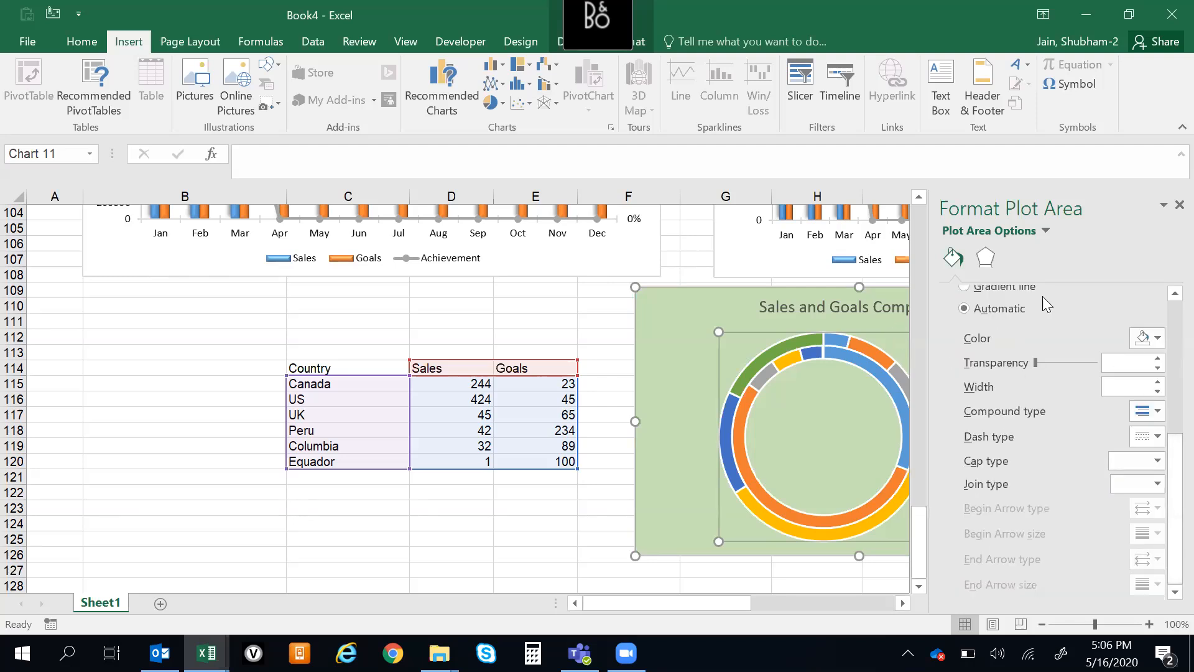
click(985, 260)
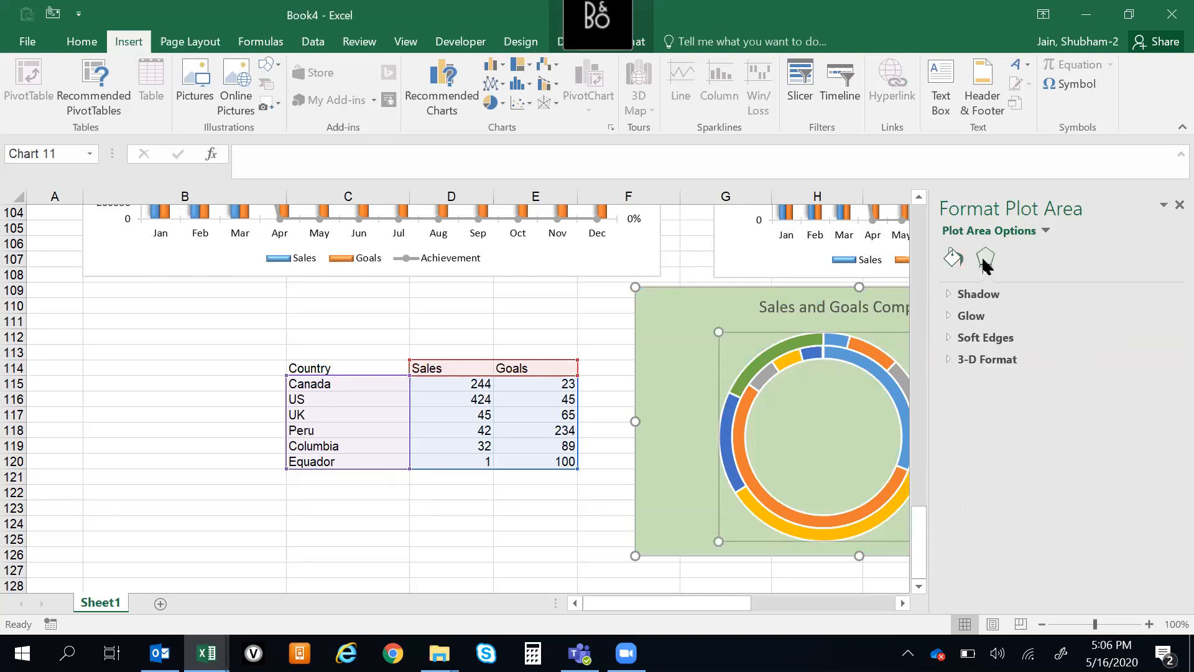
click(945, 293)
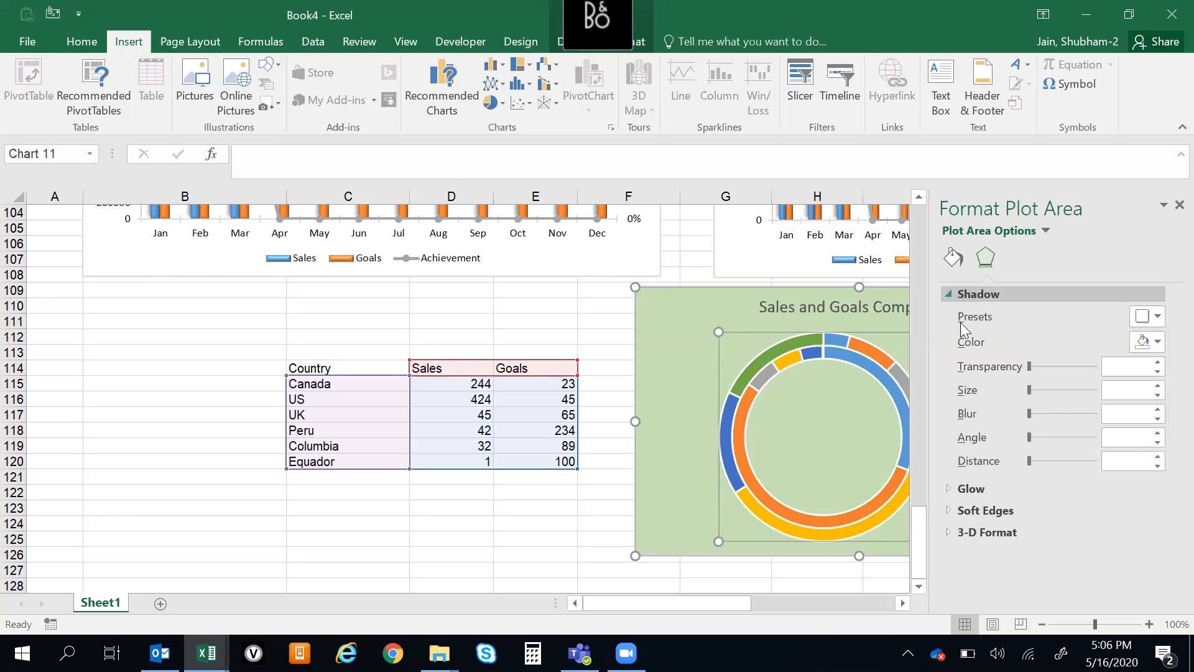
click(945, 490)
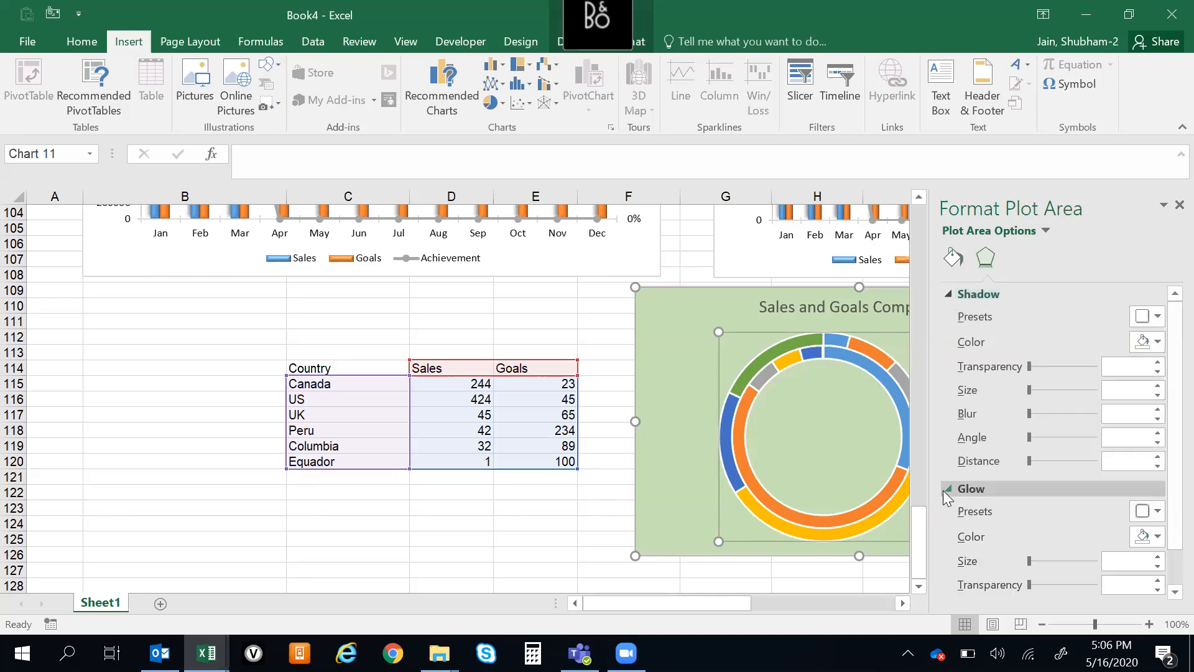
Add data labels to the inner Sales ring of the doughnut chart
click(751, 361)
right_click(753, 361)
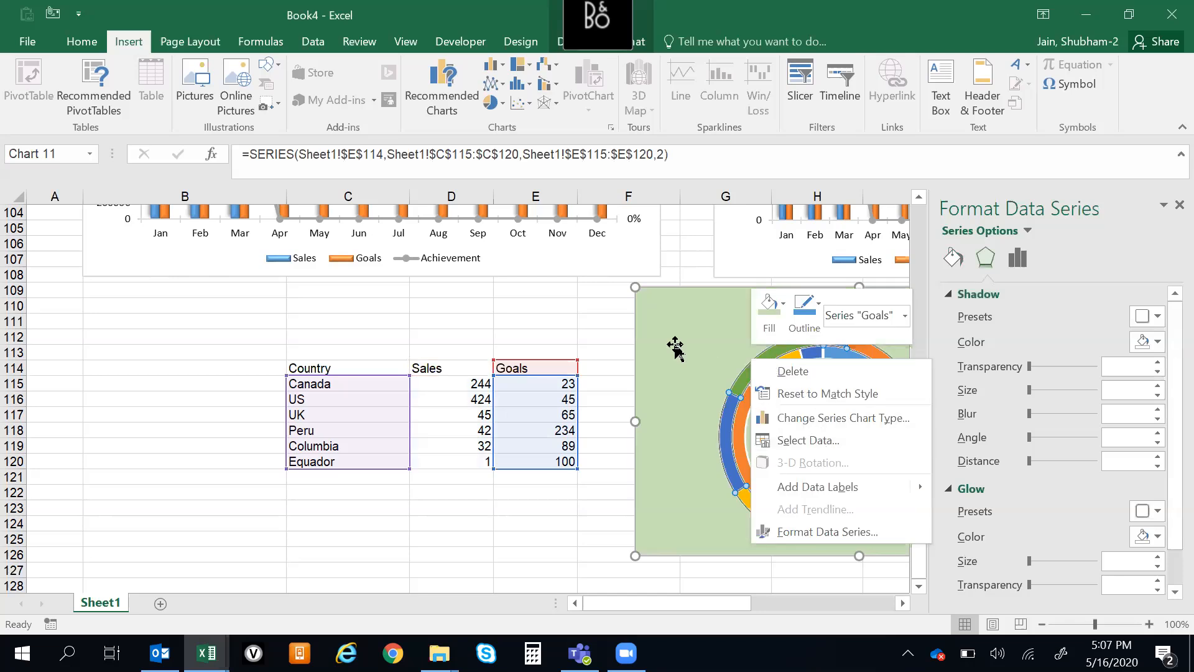
key(Escape)
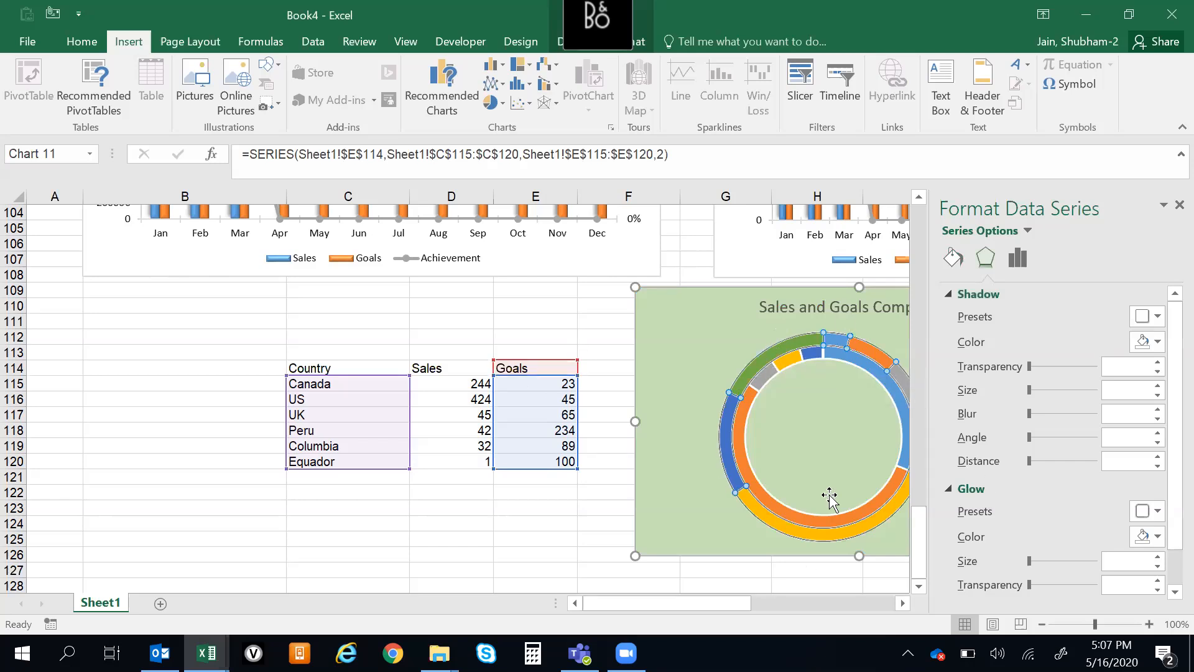
click(763, 377)
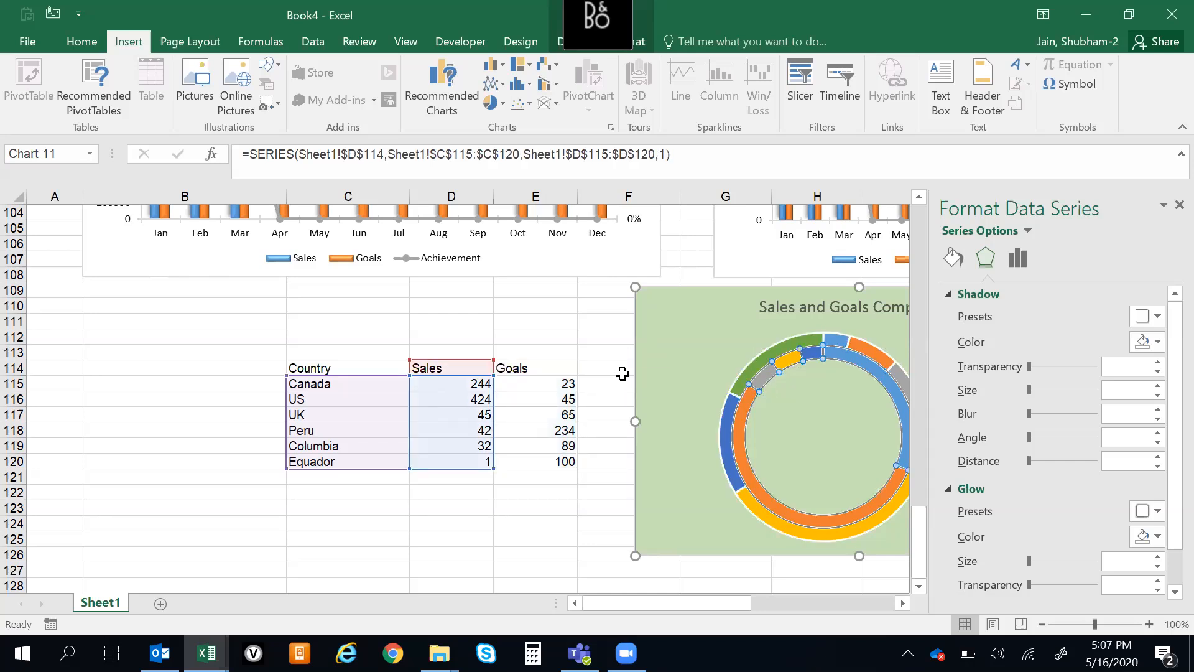
right_click(769, 379)
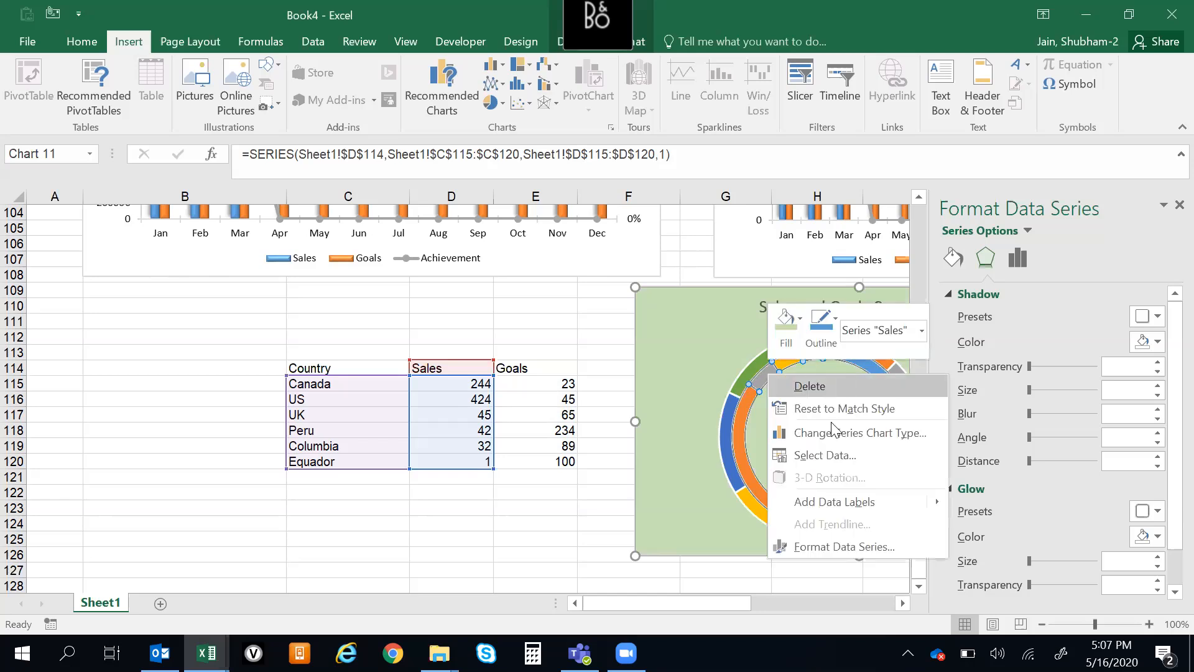
click(874, 500)
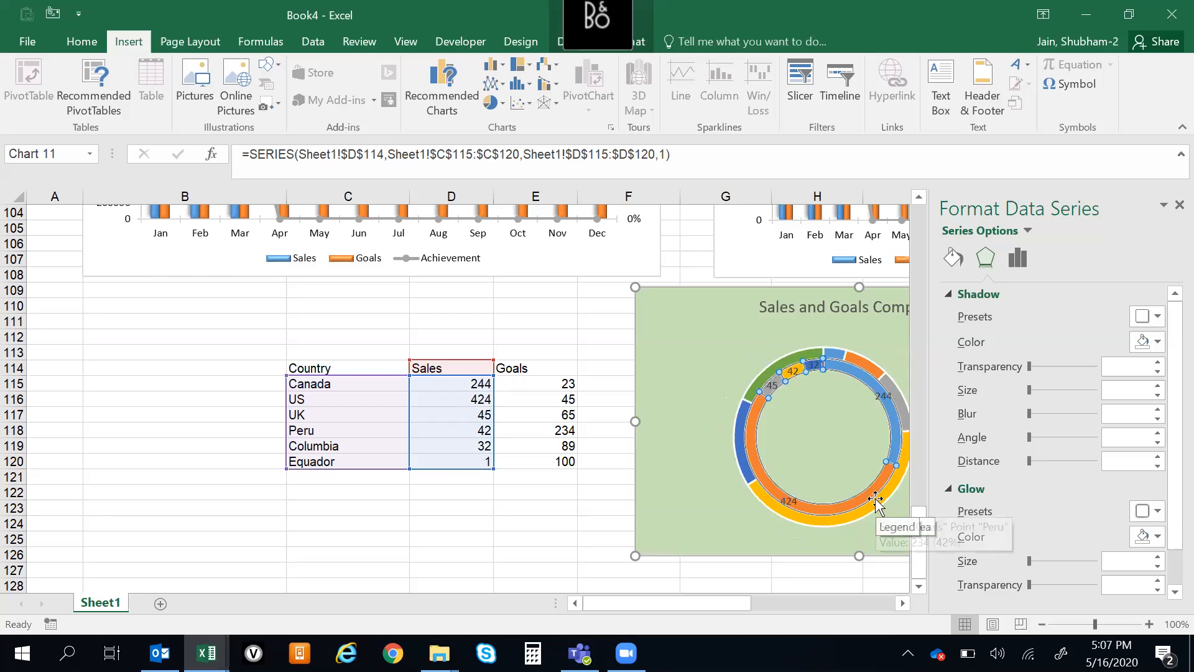
Add data labels to the outer Goals ring of the doughnut chart
right_click(759, 384)
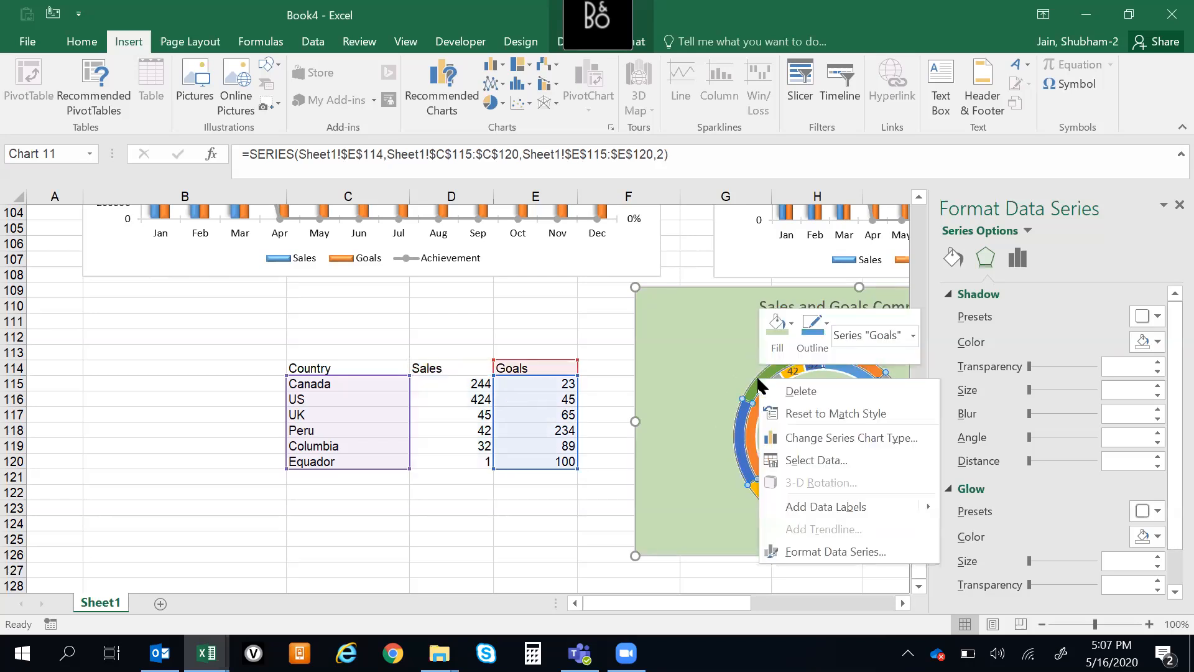
click(831, 509)
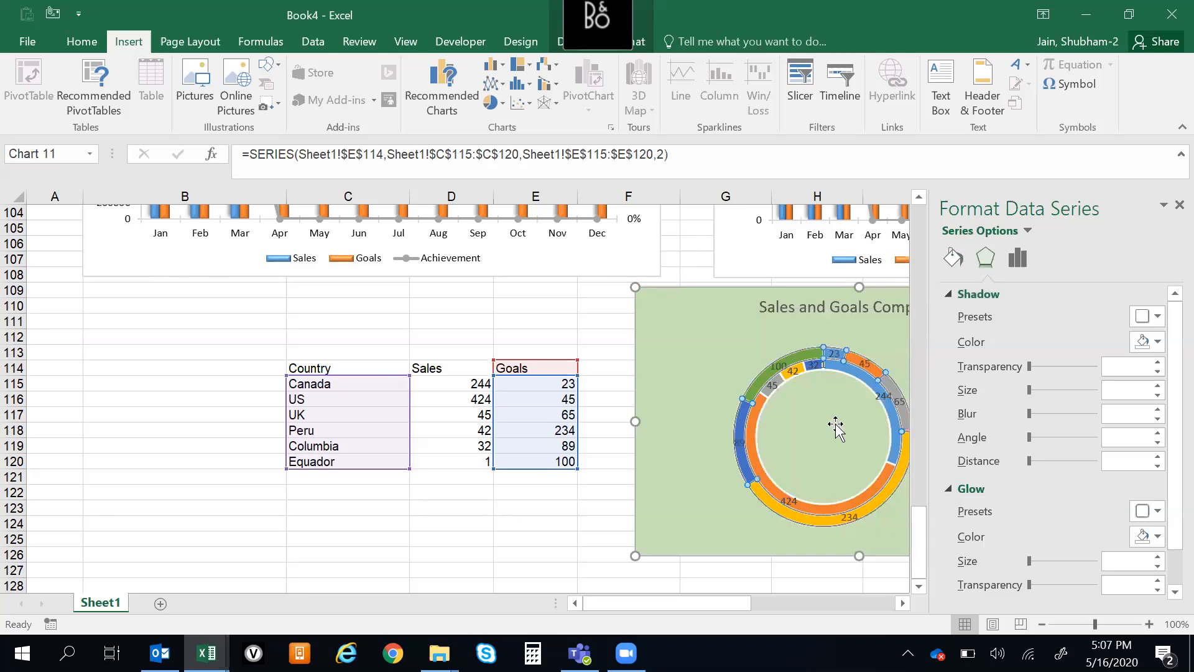
click(693, 331)
drag(671, 600, 748, 601)
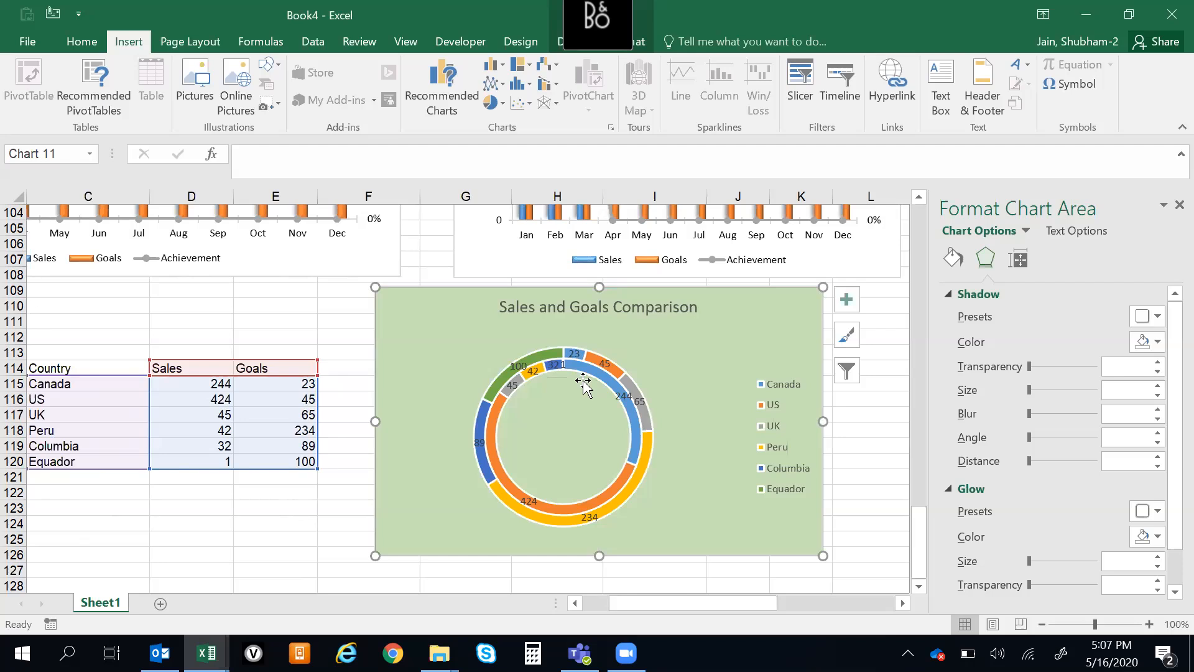
Try the legend key option on the Goals data labels and set them to show series name and value
click(541, 357)
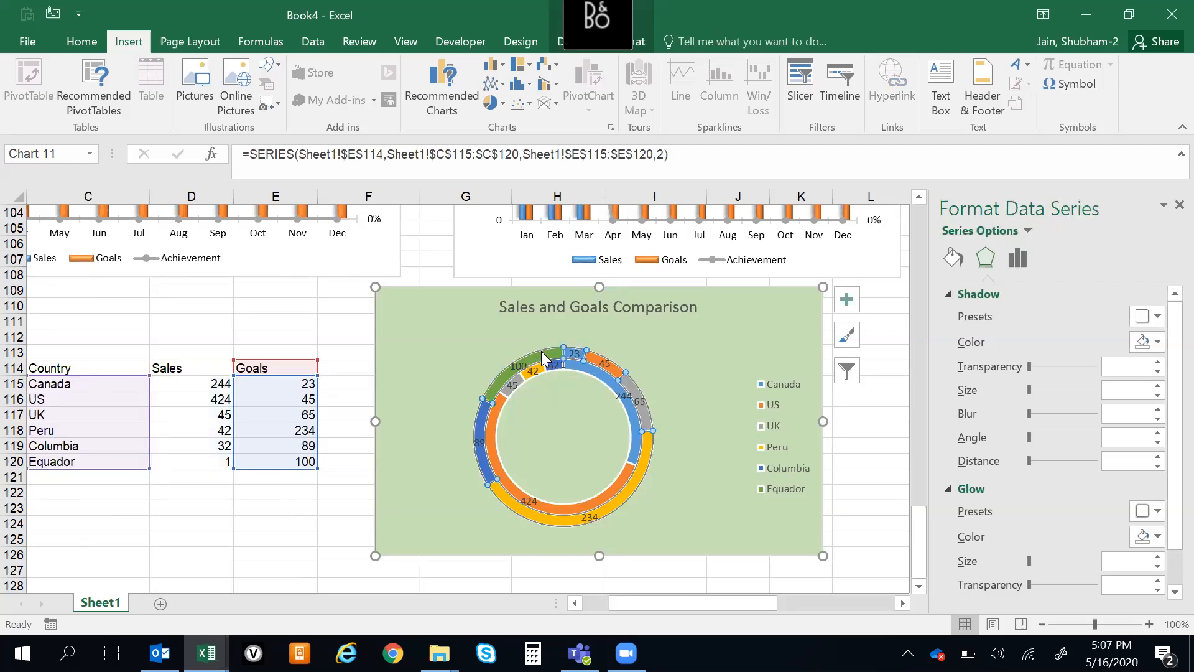
right_click(541, 358)
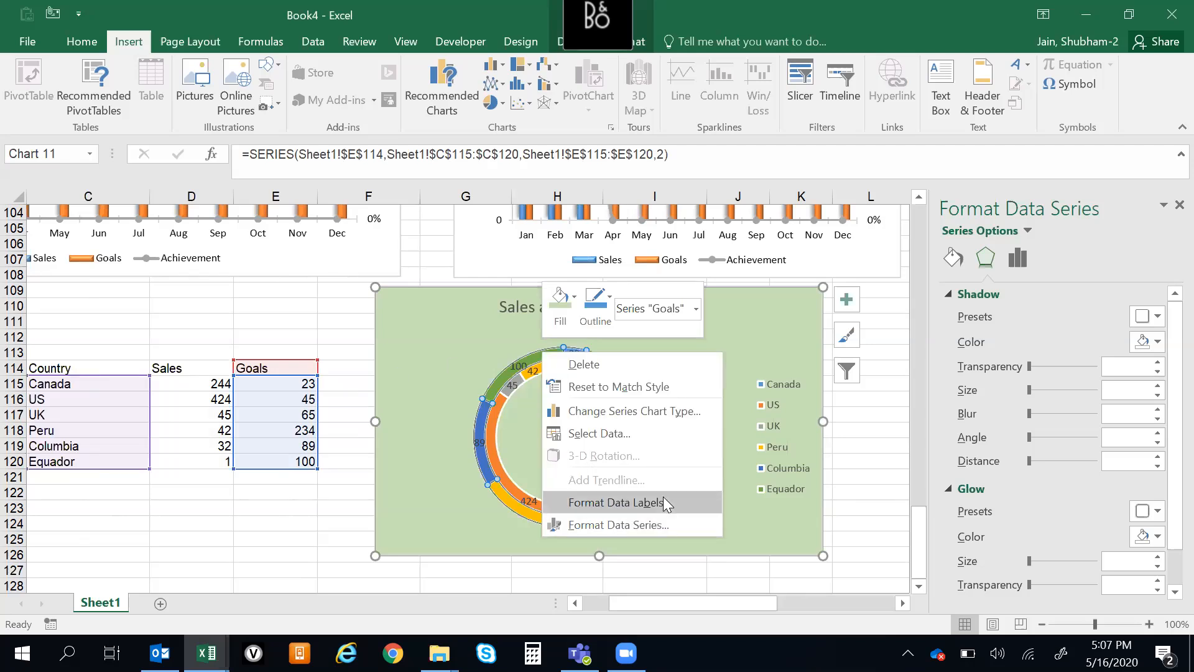
click(639, 507)
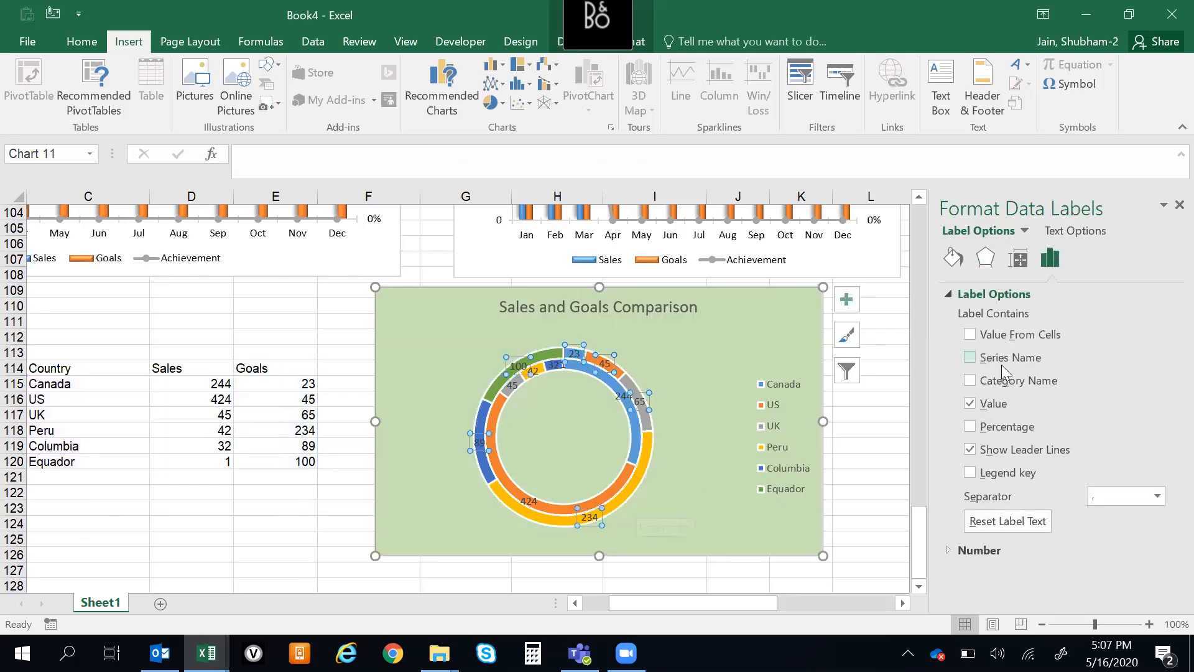
click(969, 358)
click(970, 473)
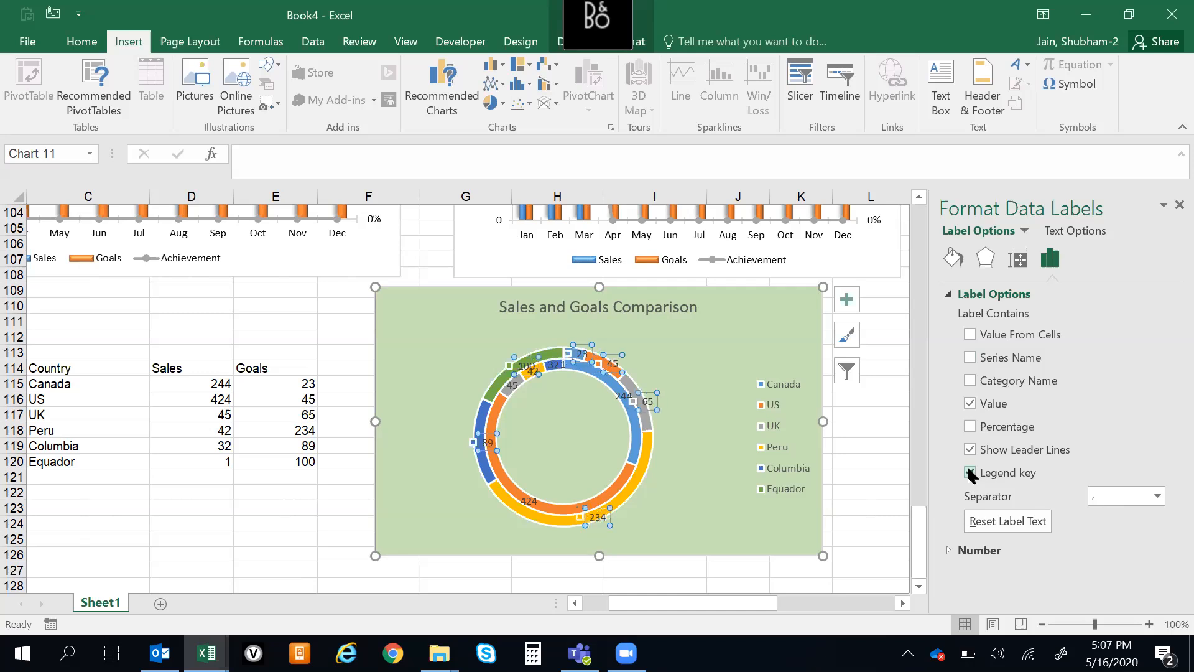
click(971, 473)
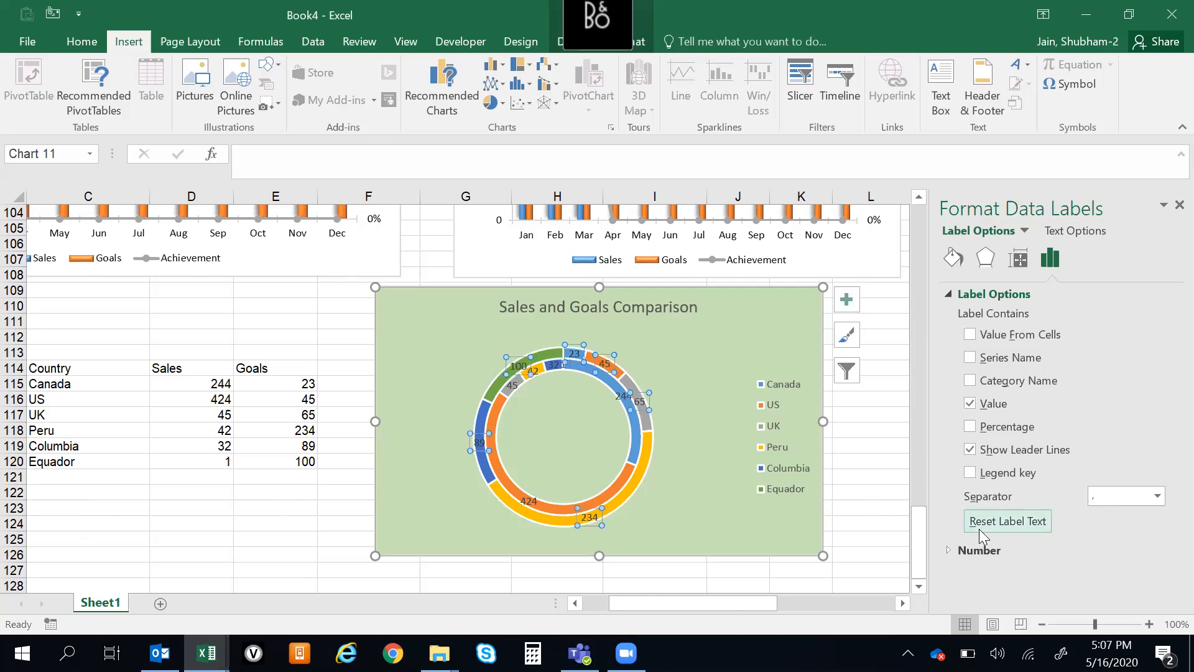
click(972, 382)
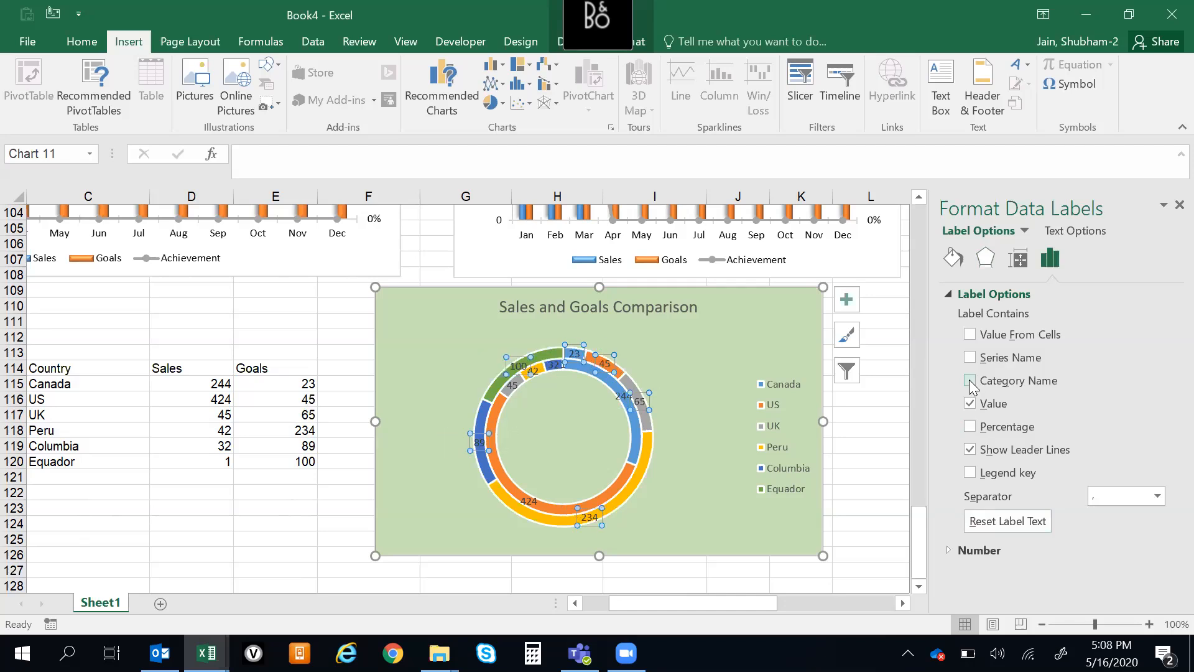
click(970, 358)
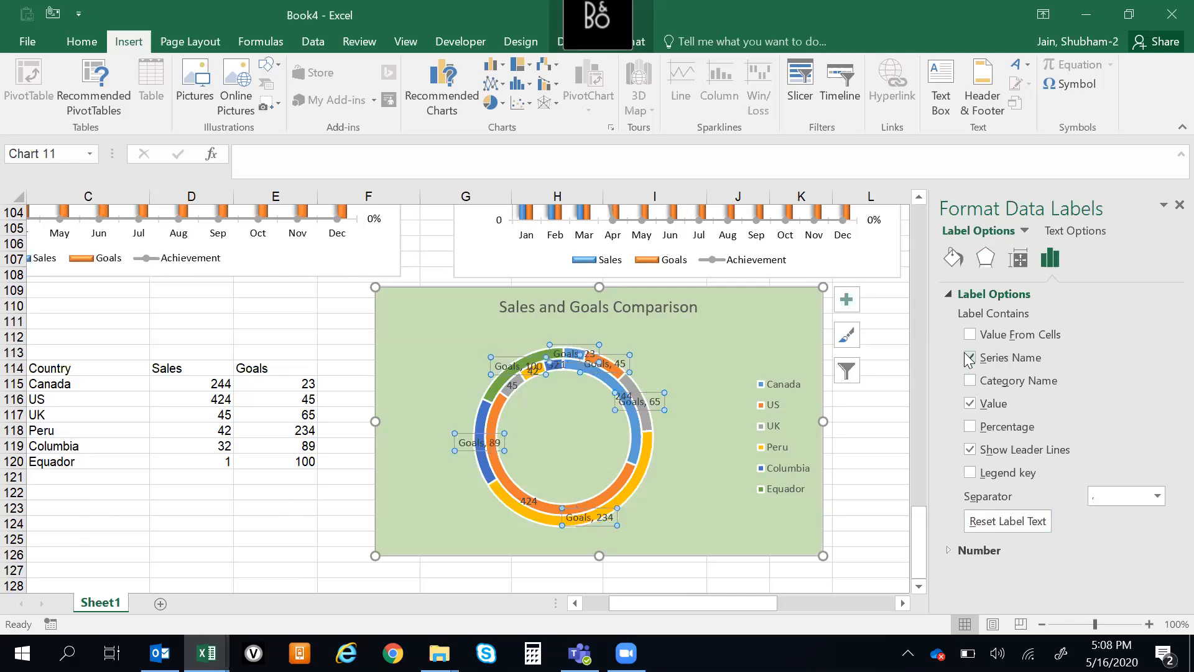
Delete the Goals data labels from the doughnut chart and expand the chart's alt text settings
click(707, 340)
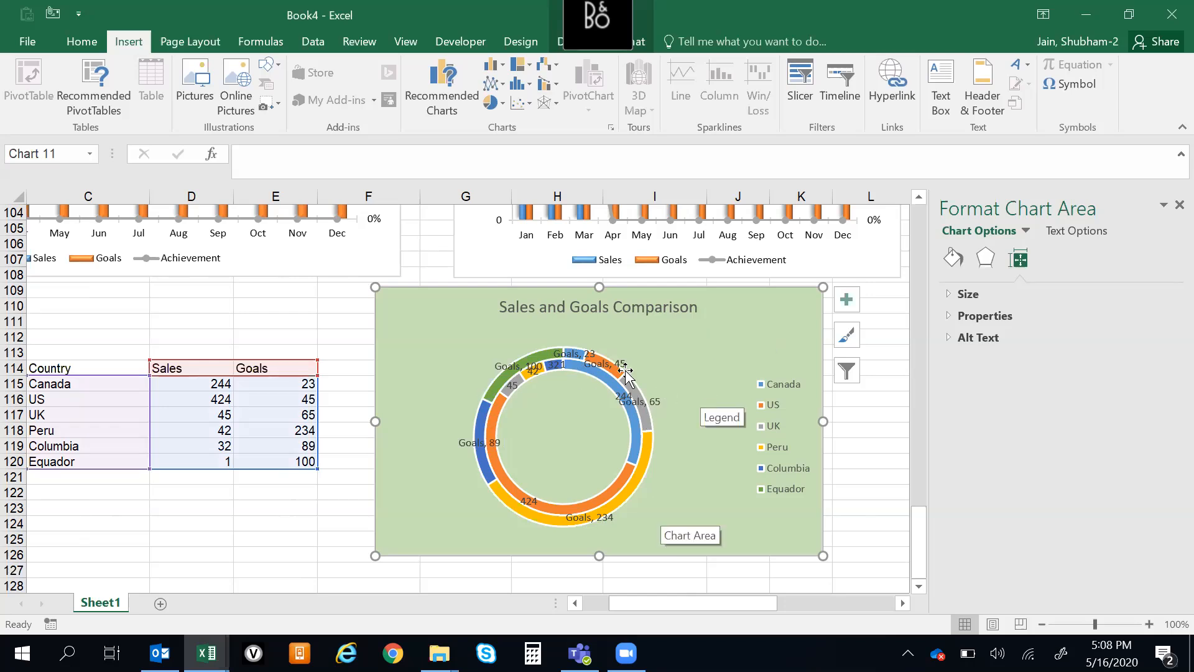
click(533, 372)
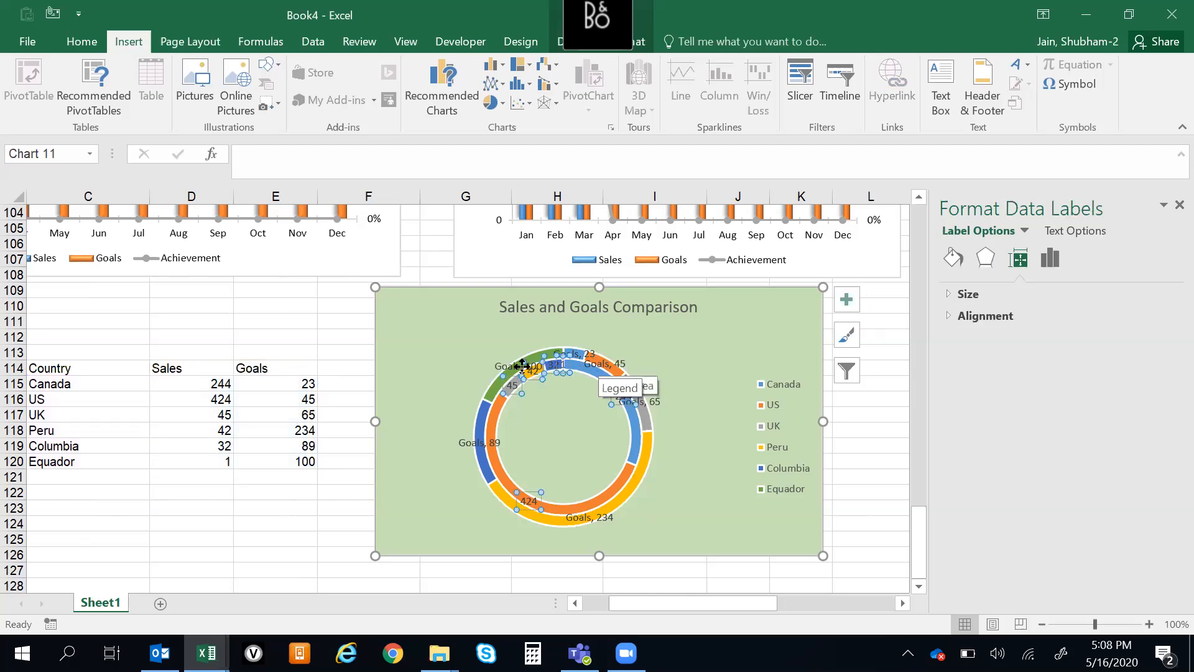
click(512, 366)
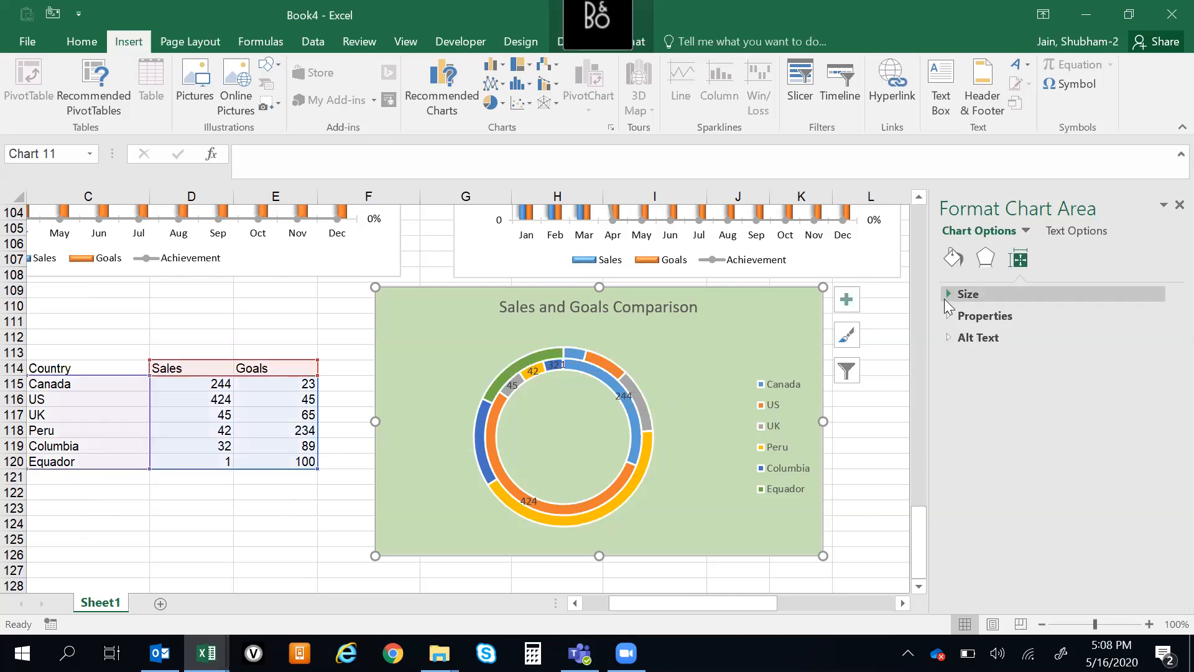
click(949, 336)
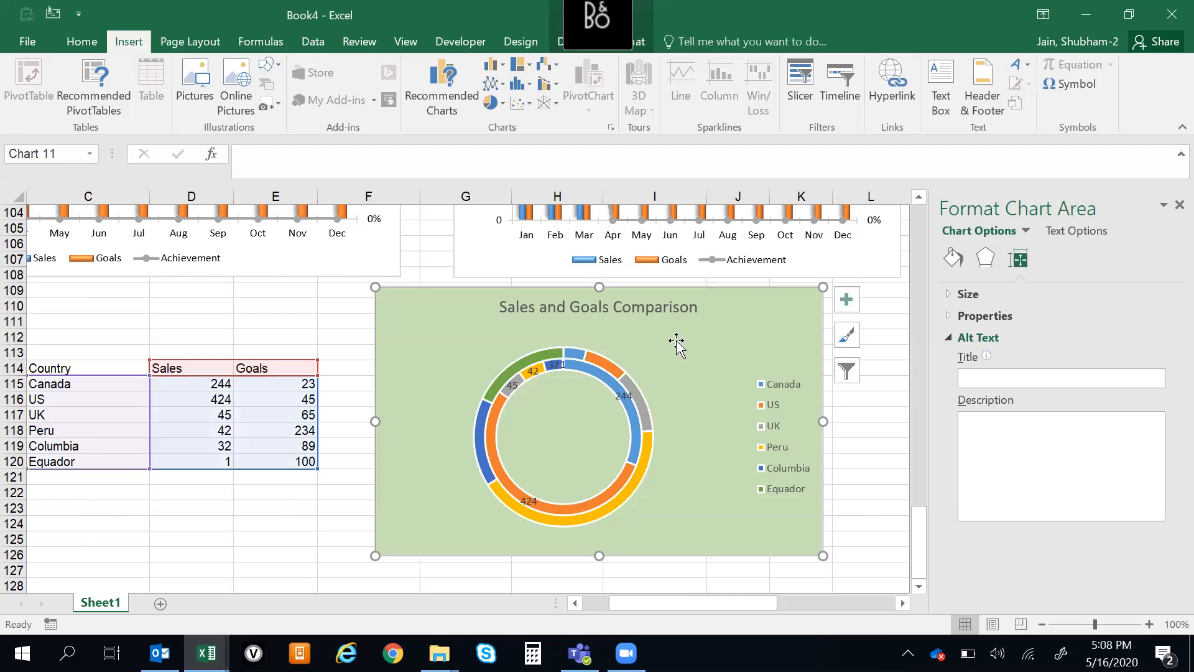
Insert a 3-D pie chart from the Country and Sales data in C114:D120
click(271, 349)
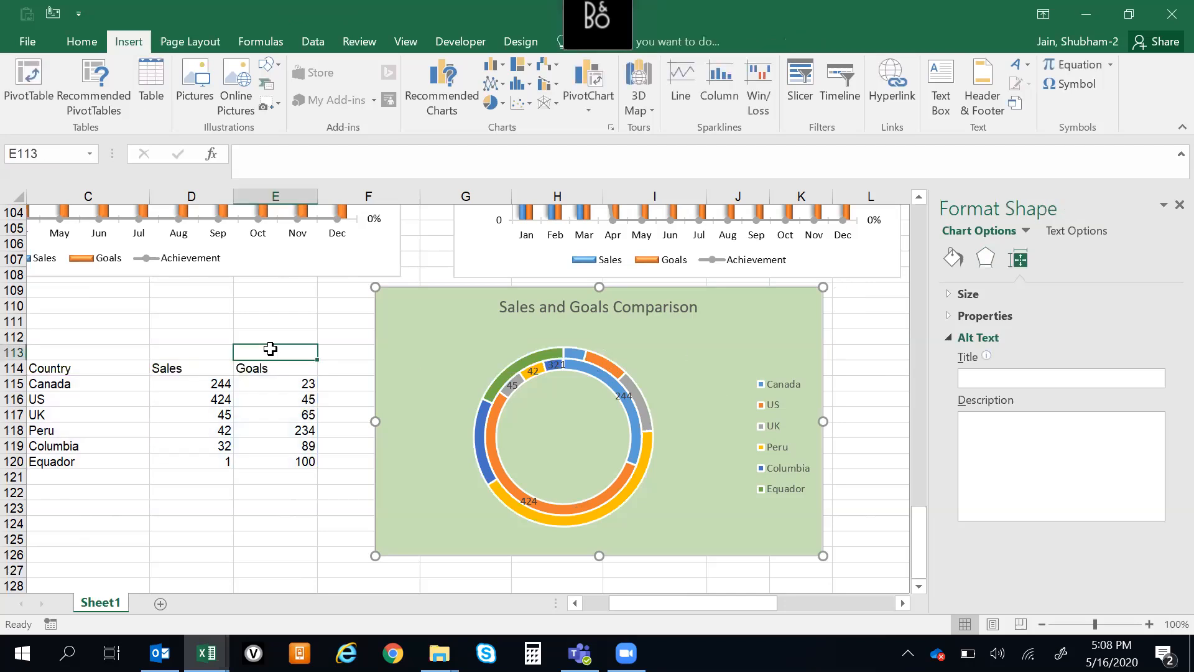
key(Left)
key(Left)
key(Left)
key(Left)
key(Down)
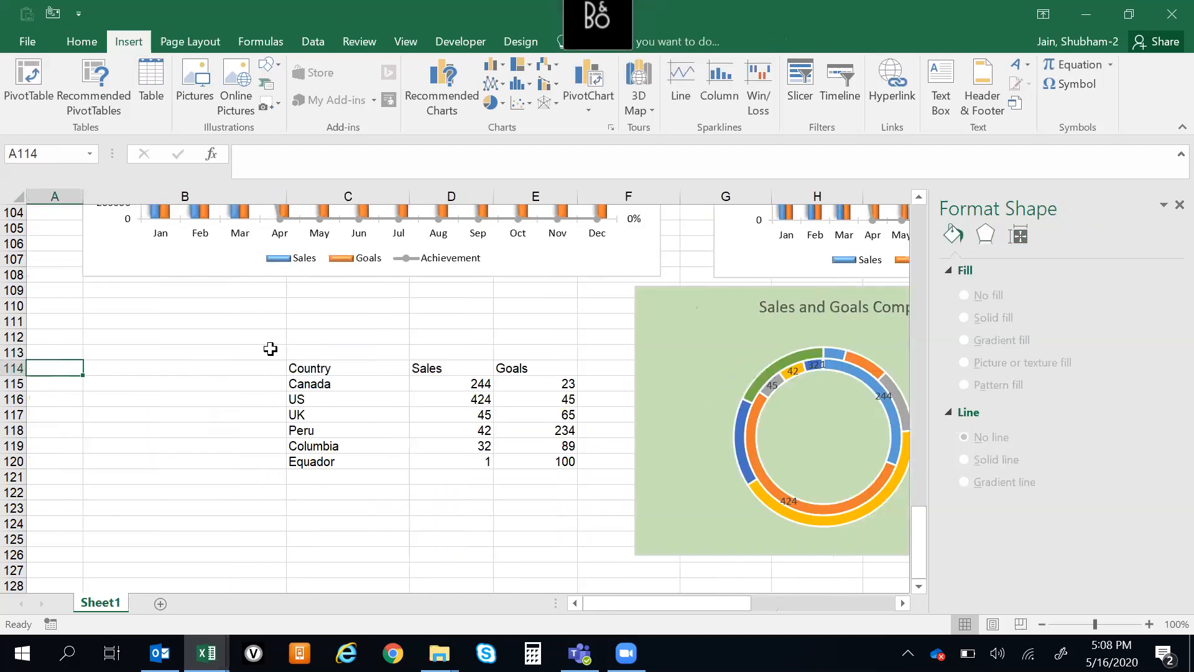
key(Right)
key(Right)
key(shift+Right)
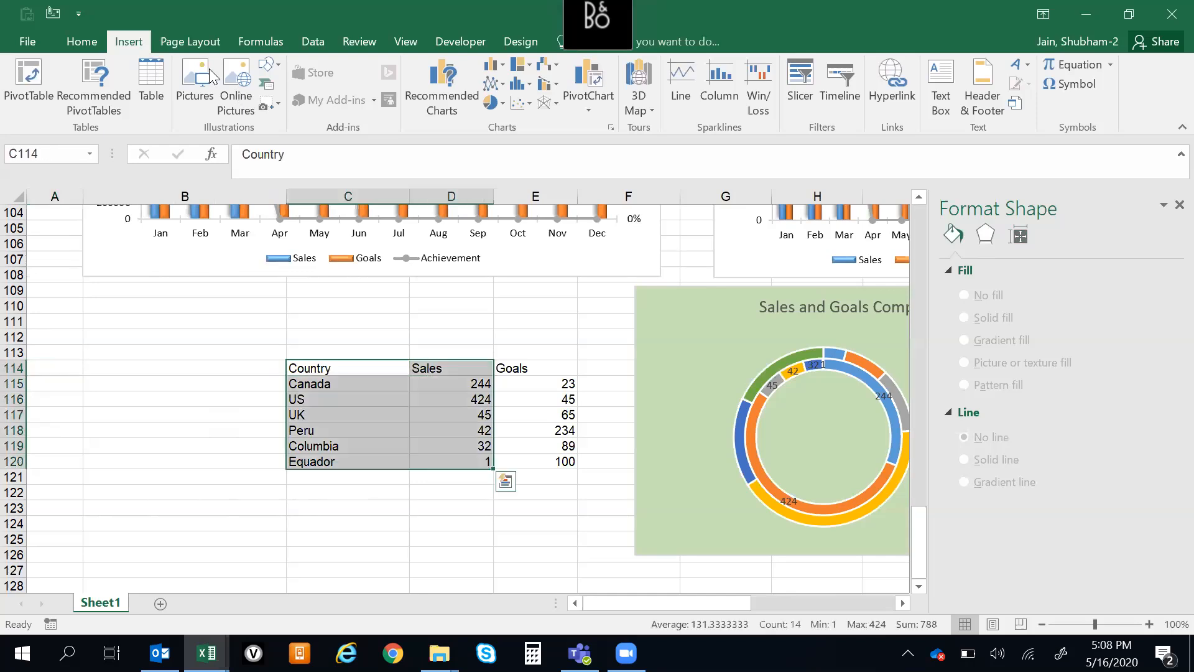
click(502, 103)
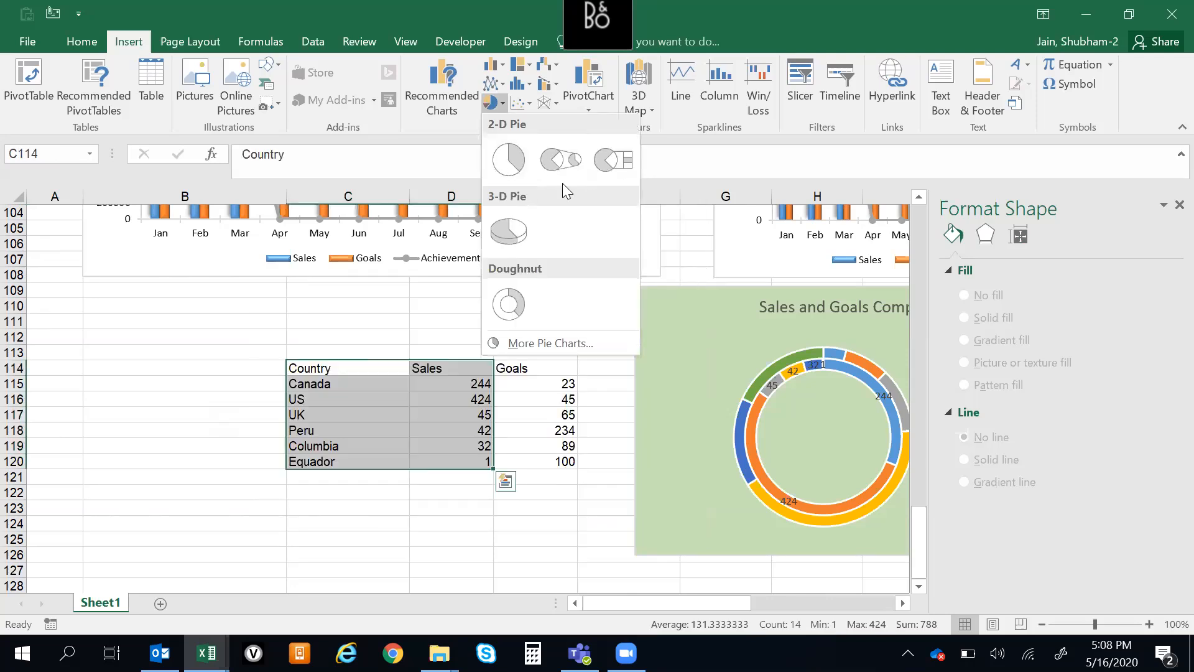
click(524, 242)
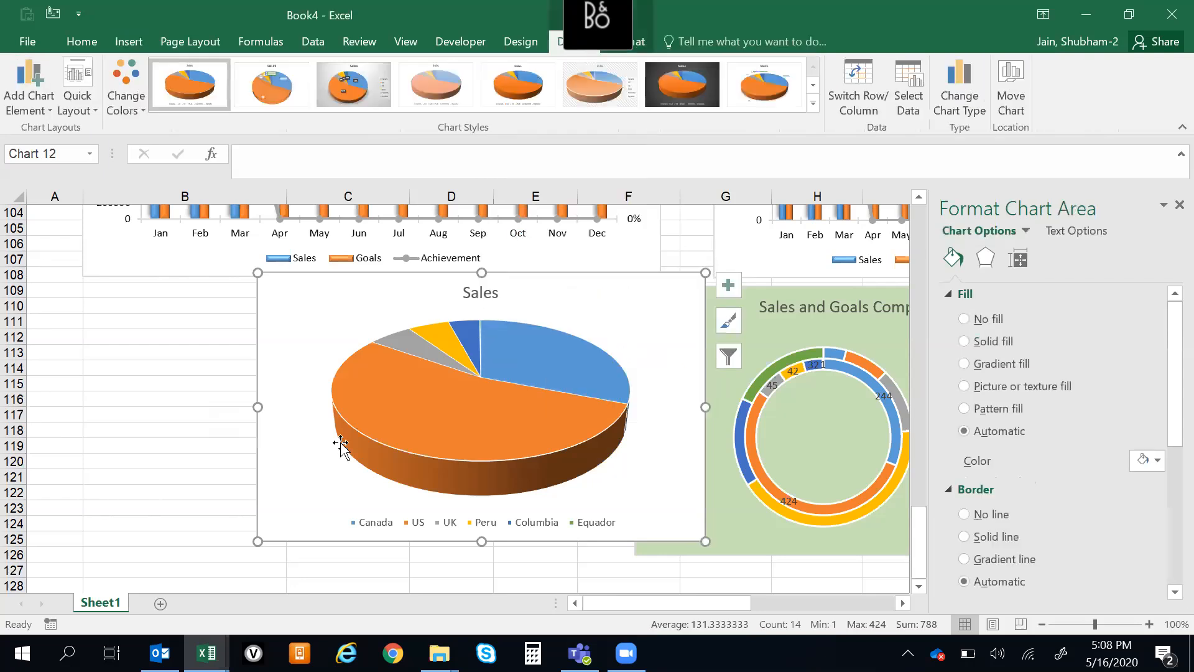
Pull the slices of the Sales pie slightly apart and move the chart below the country table
drag(325, 386, 239, 371)
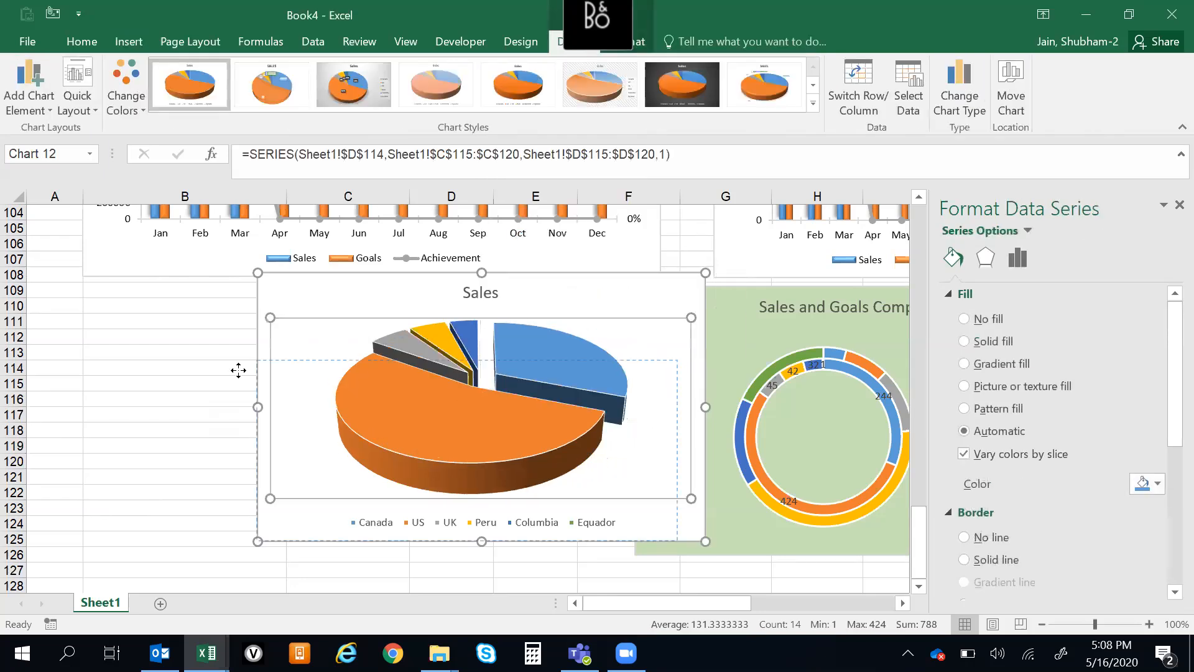
click(400, 313)
drag(365, 310, 187, 523)
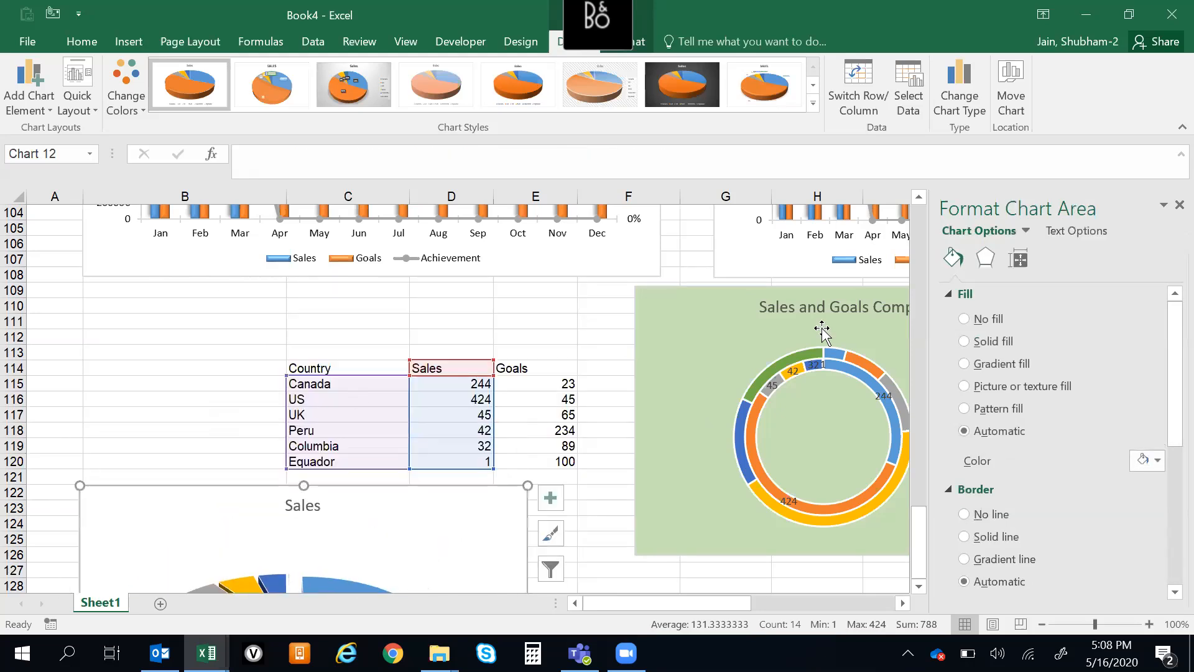
Rejoin the slices of the Sales pie, then pull only the Canada slice out from the rest
click(1167, 210)
scroll(1165, 584, down, 1)
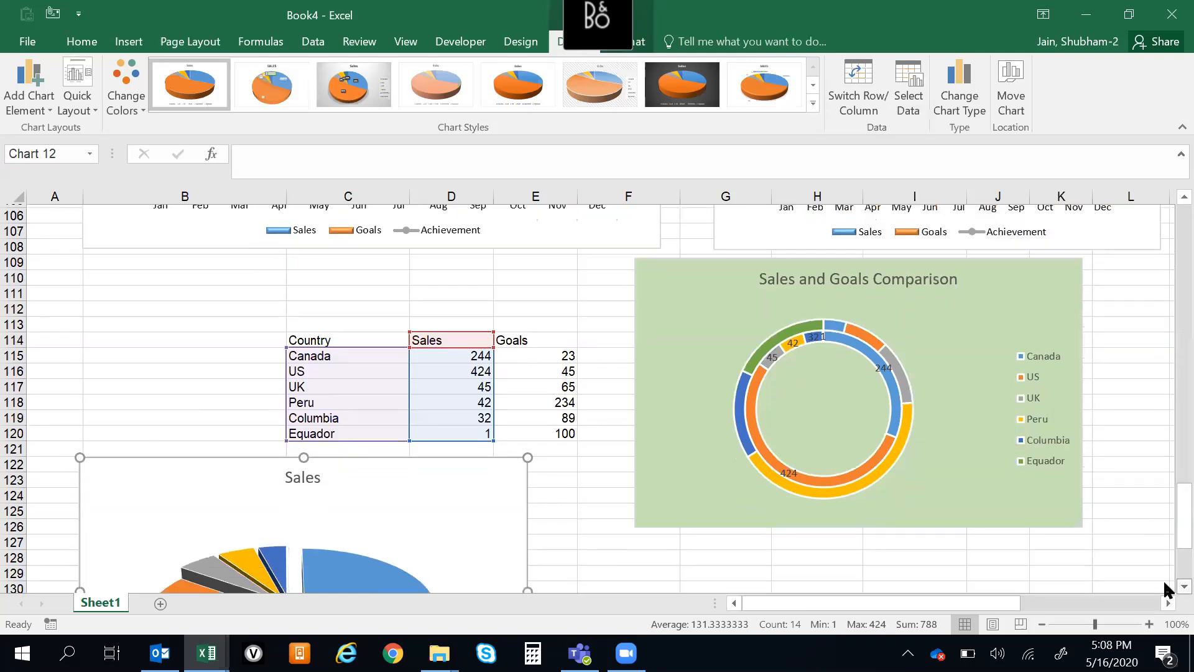
scroll(1165, 588, down, 4)
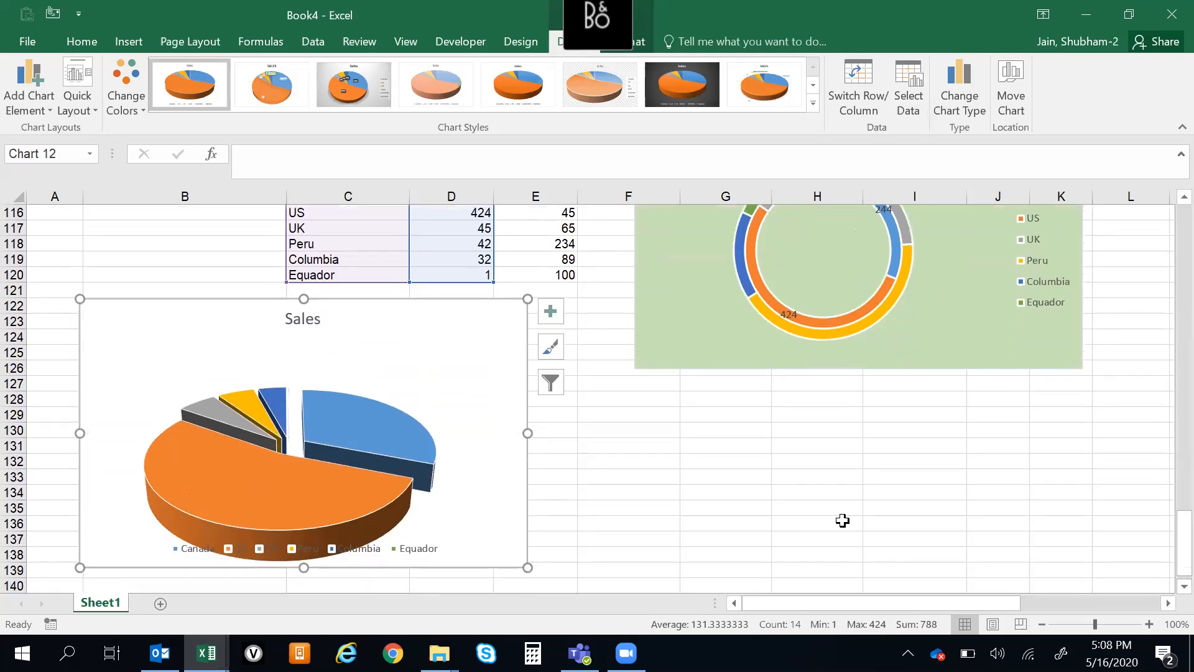
click(842, 520)
click(363, 467)
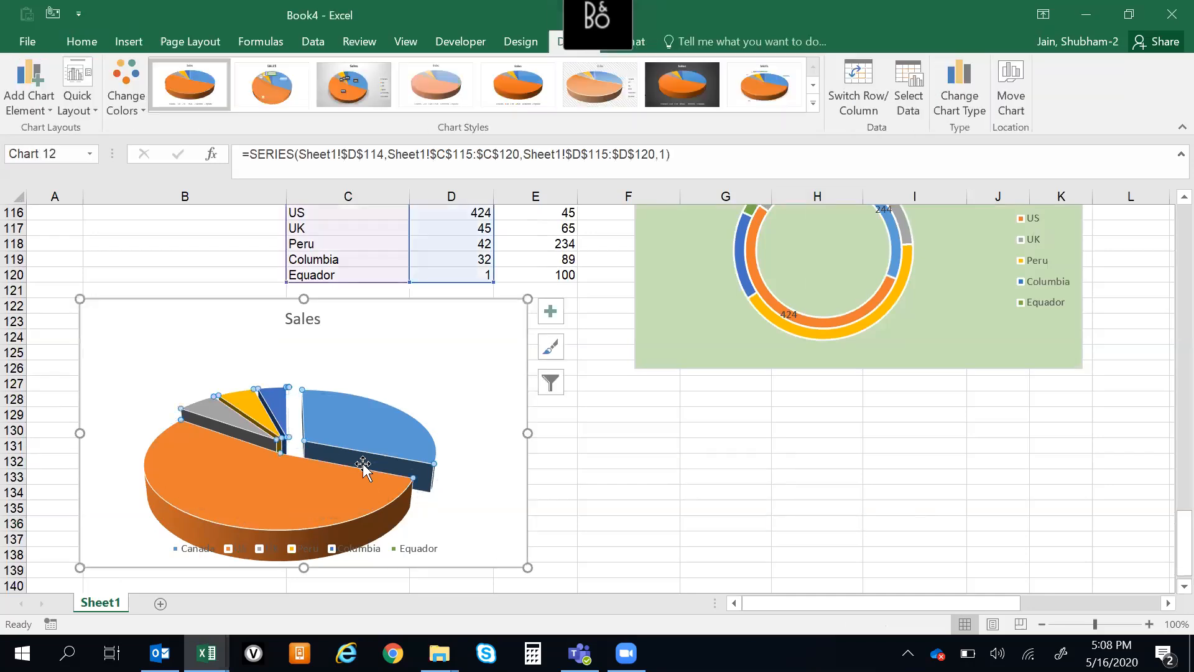
drag(364, 465, 322, 479)
click(312, 435)
drag(312, 435, 333, 427)
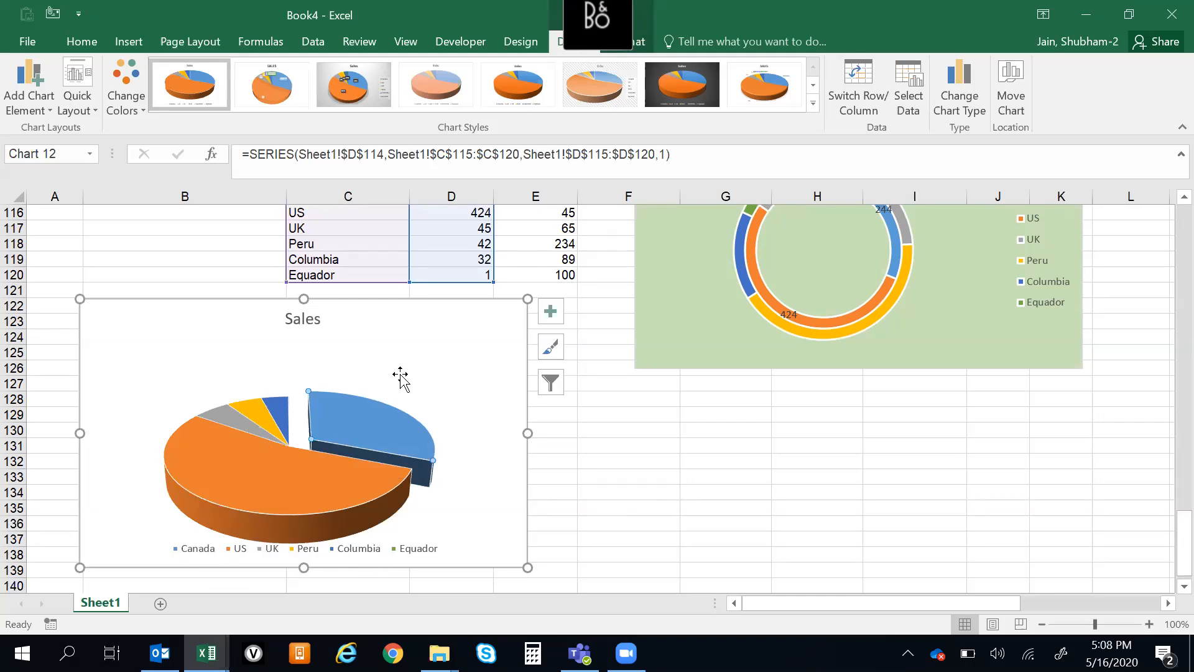
Add data labels to the UK and Canada slices of the Sales pie
right_click(243, 443)
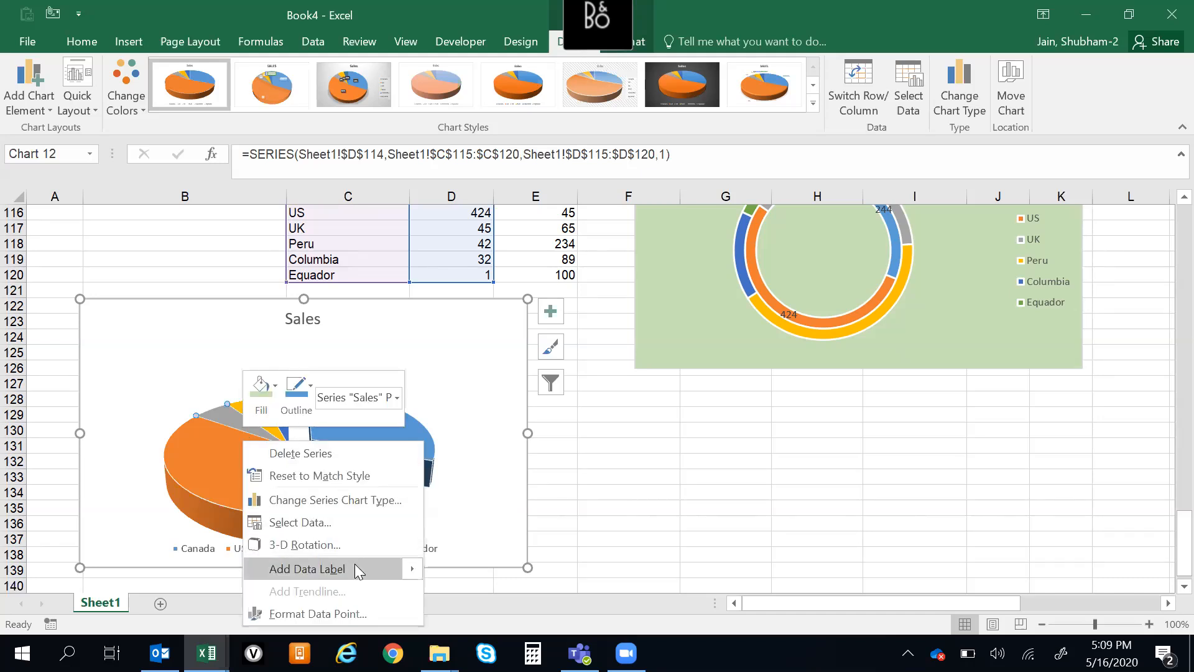
mouse_move(354, 563)
click(446, 573)
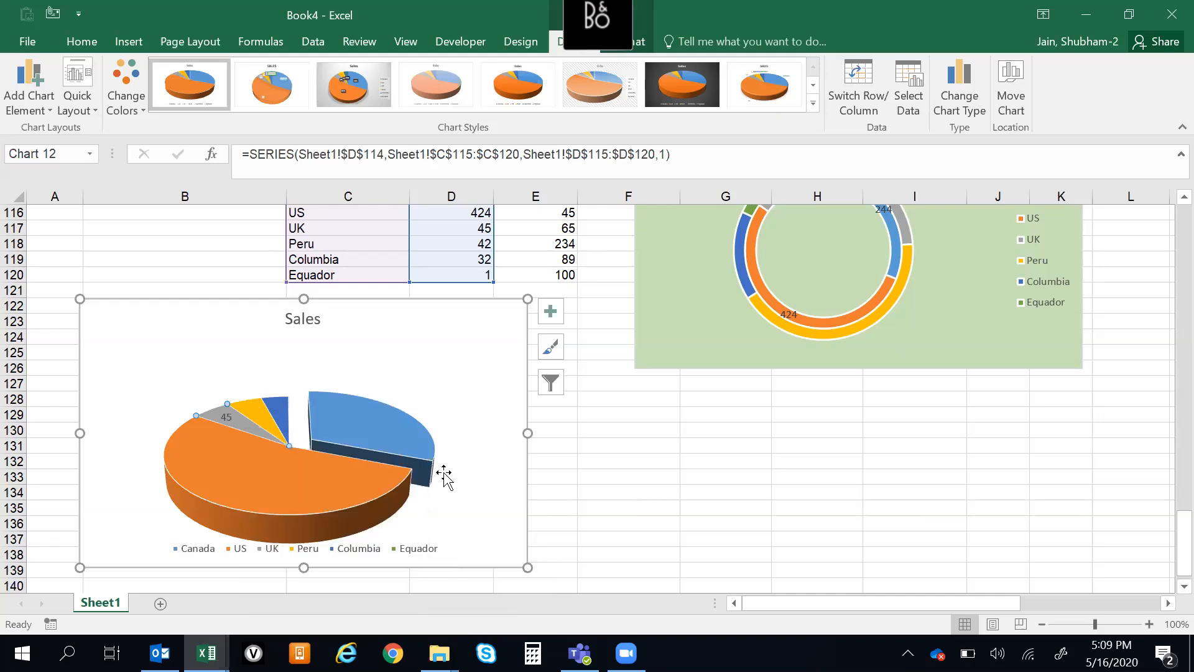
right_click(348, 435)
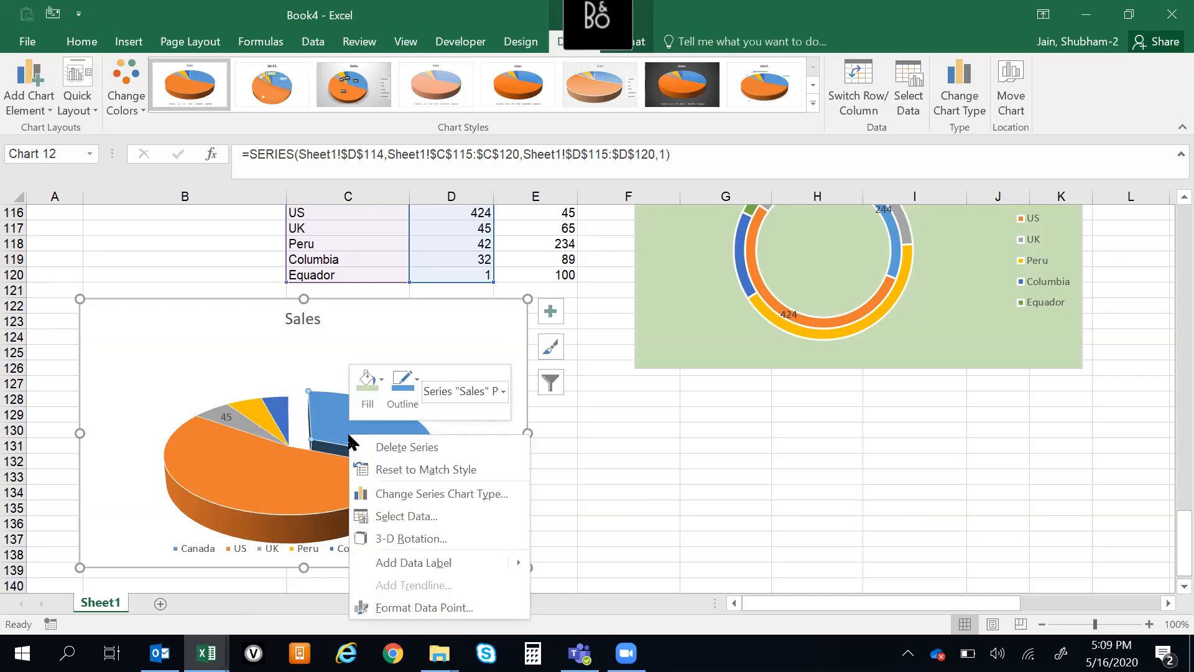
click(440, 562)
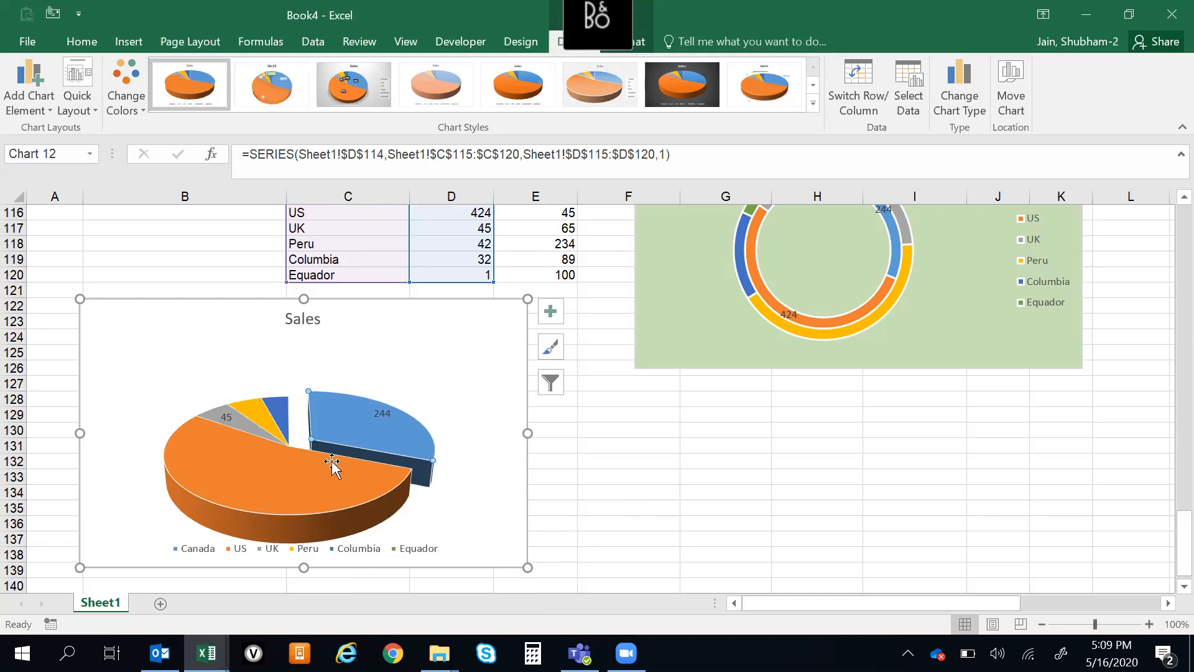
Open the formatting of the Sales data labels and try taking the label values from cells
right_click(260, 415)
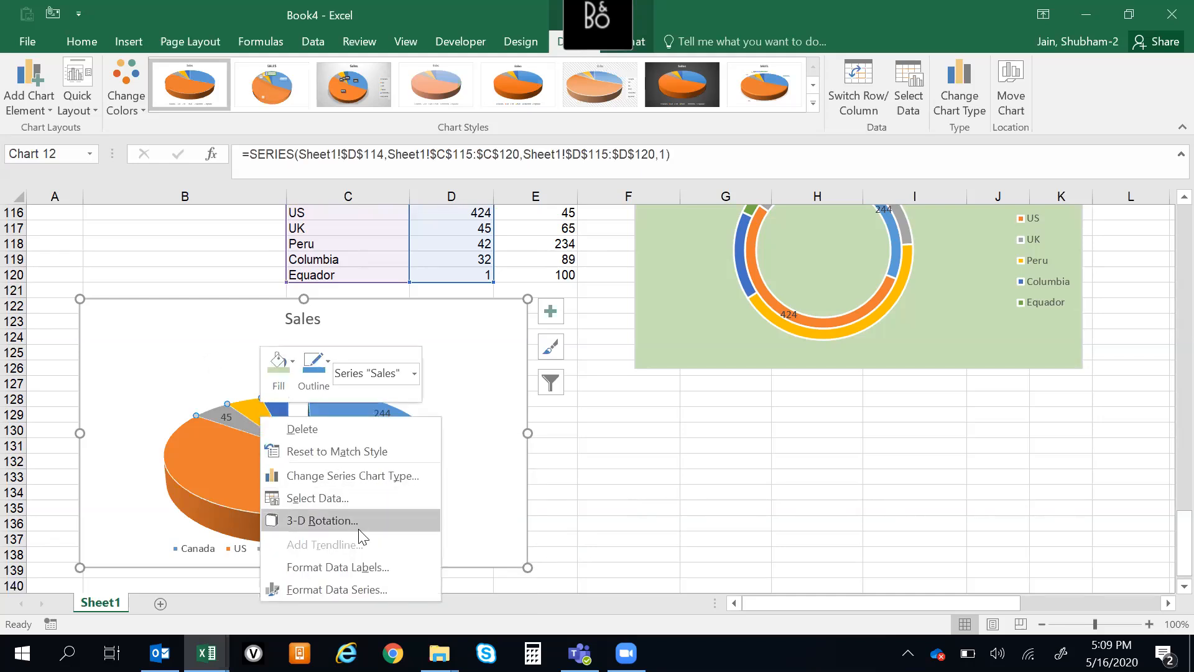
click(358, 563)
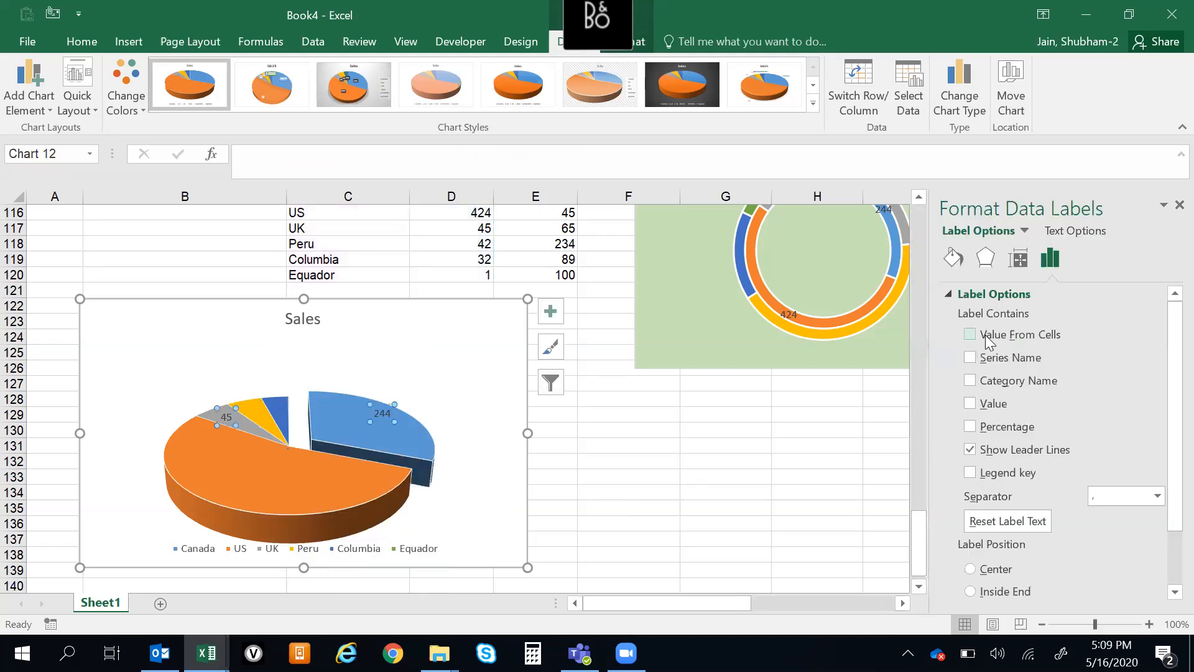
click(971, 335)
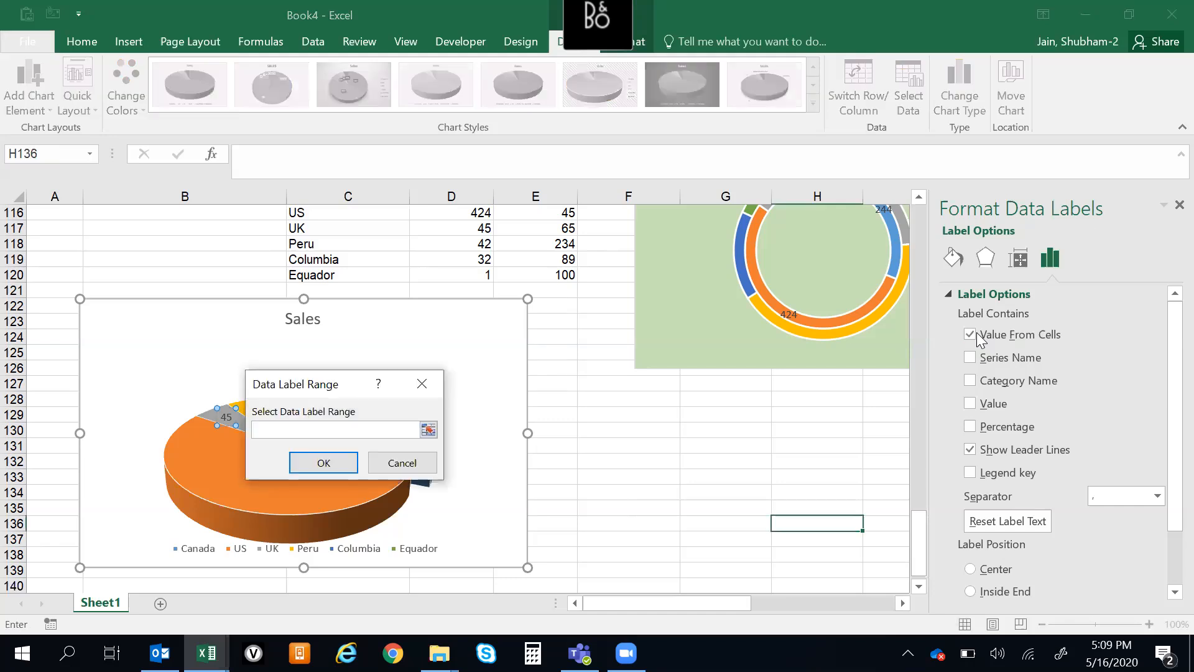
key(Escape)
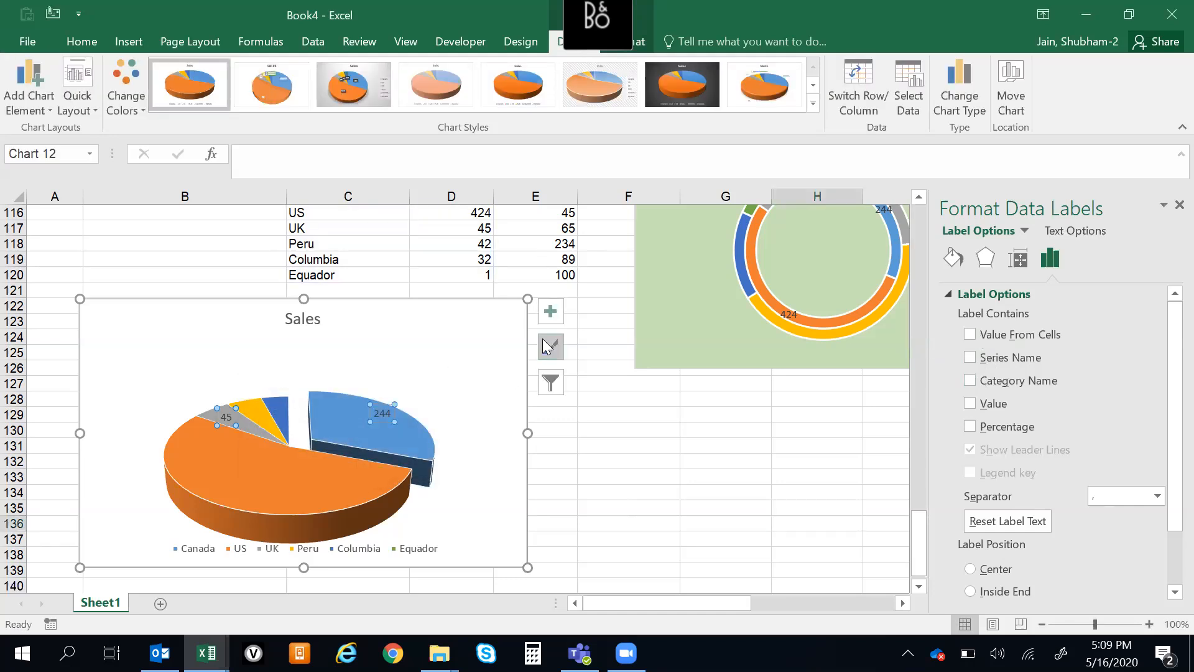
Examine the fill and effects options of the Sales series and the effects options of the pie chart's legend and plot area
right_click(284, 472)
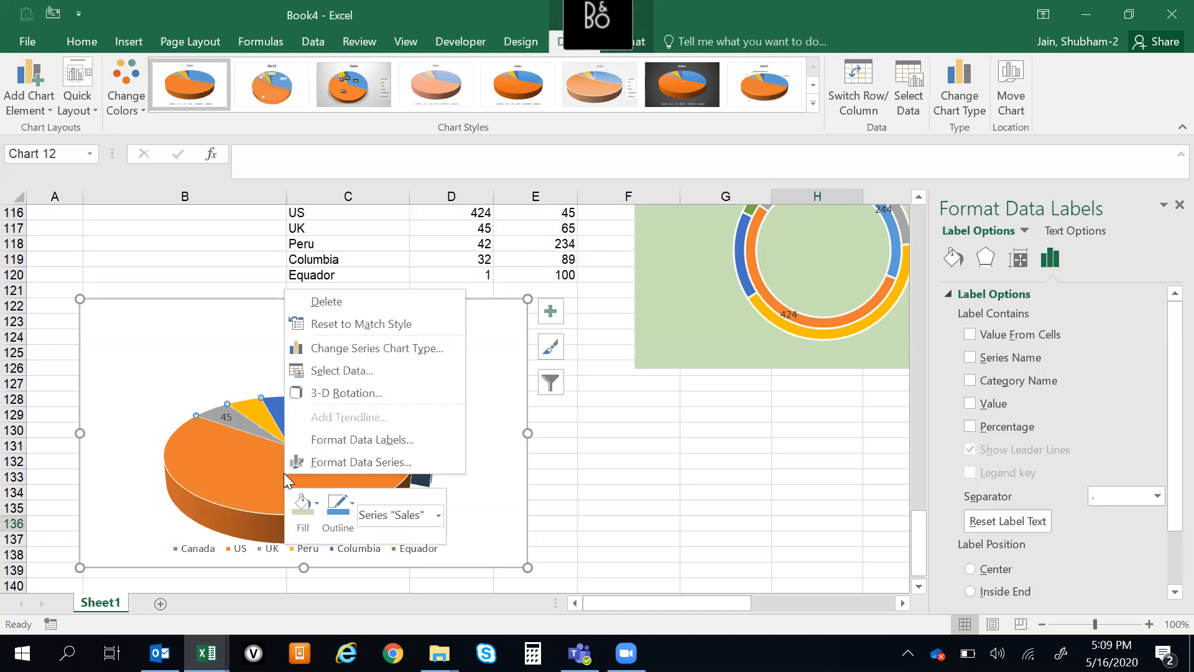
click(957, 254)
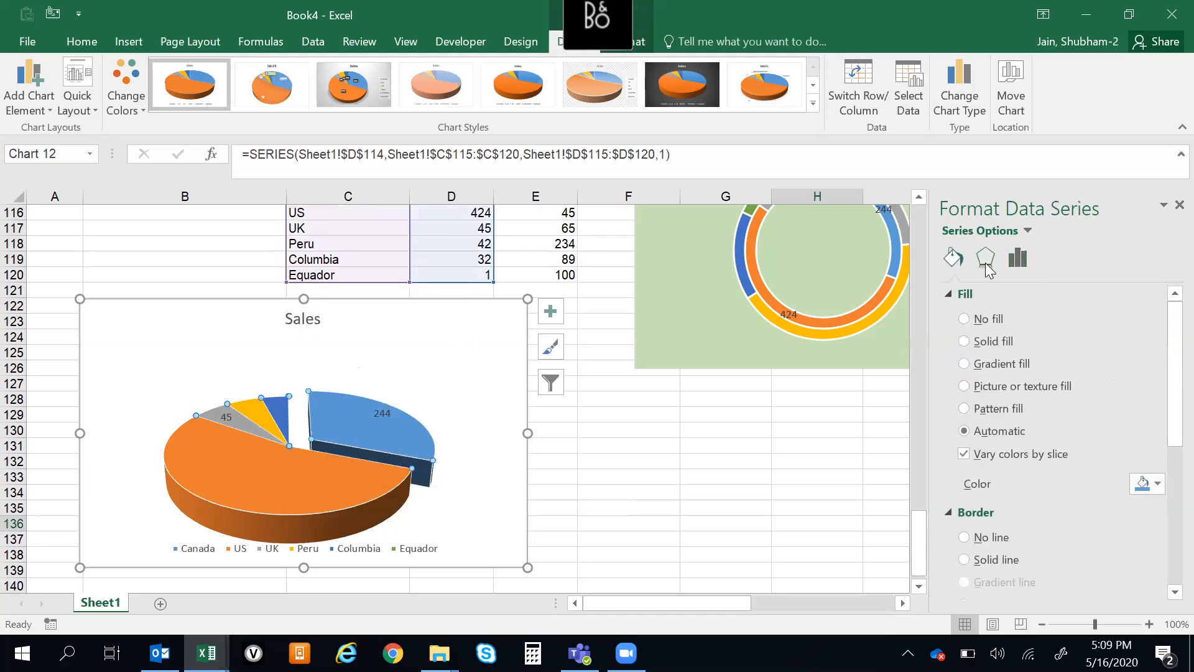
click(985, 262)
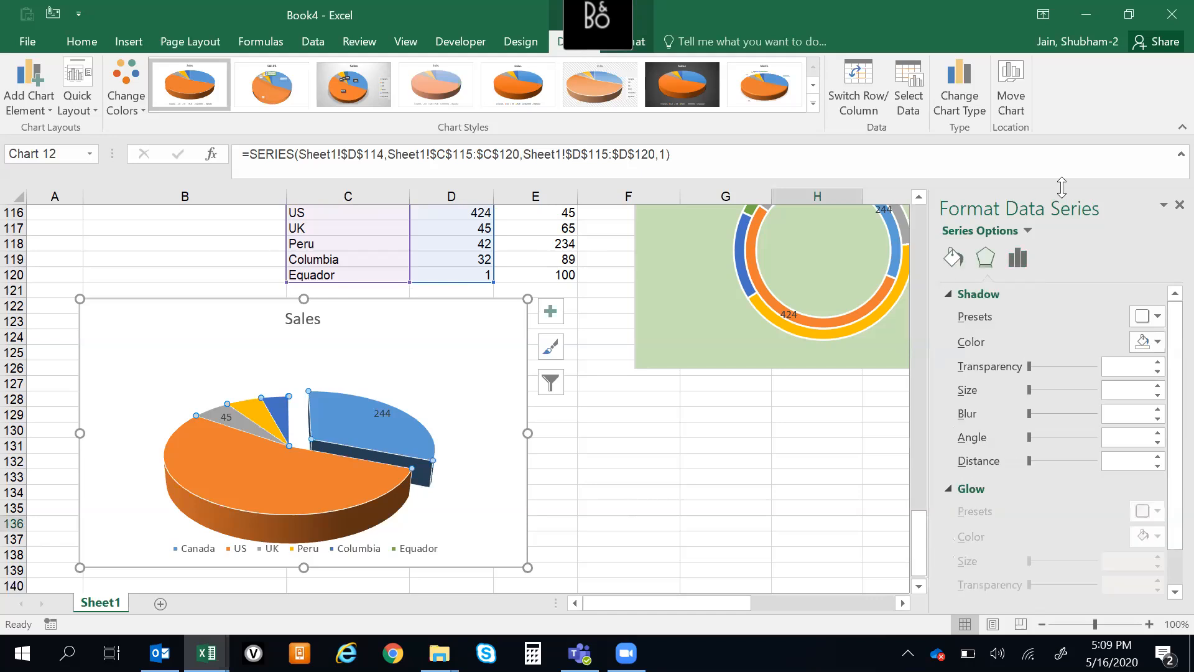
click(1028, 232)
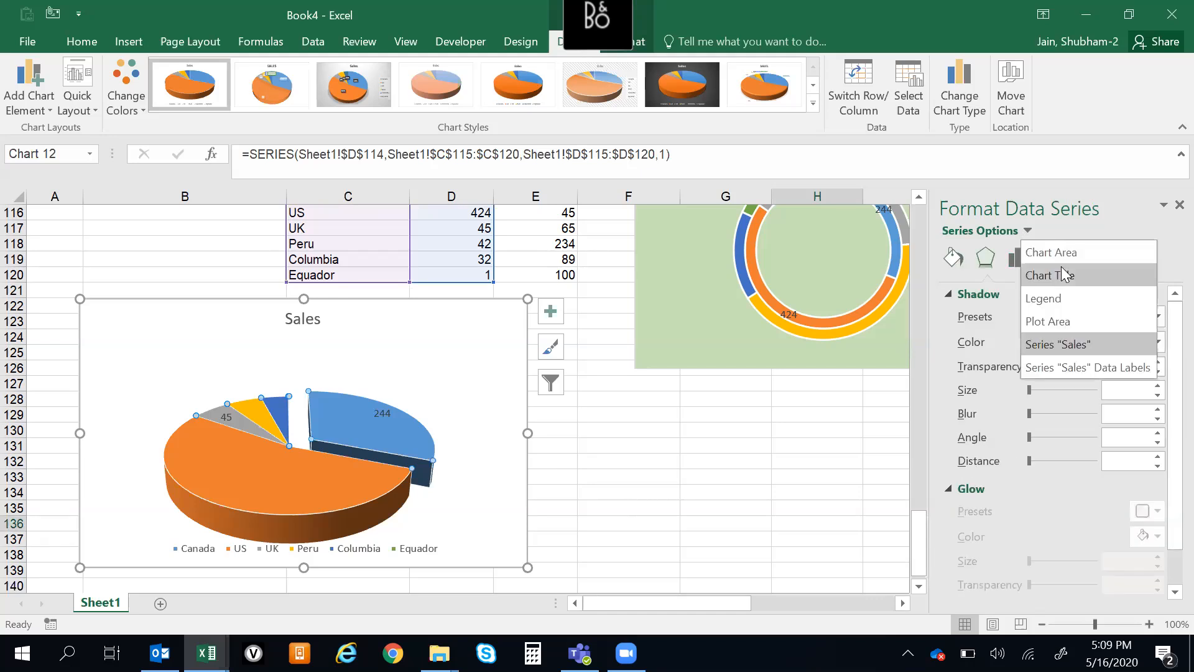
click(1067, 298)
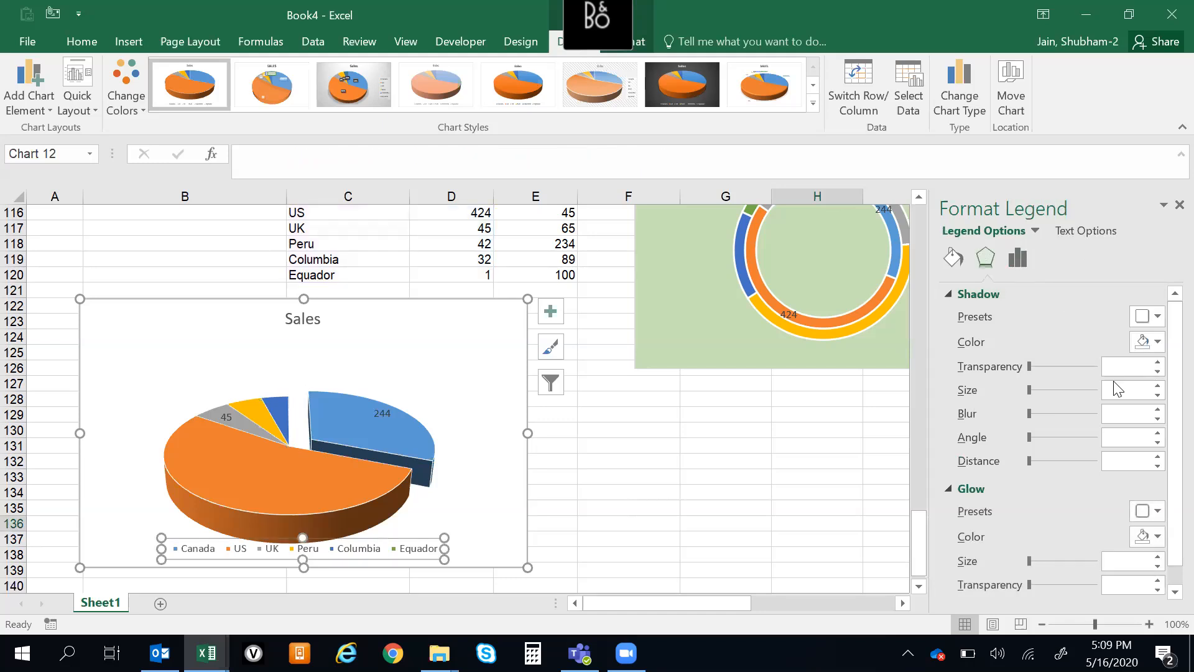
click(1035, 232)
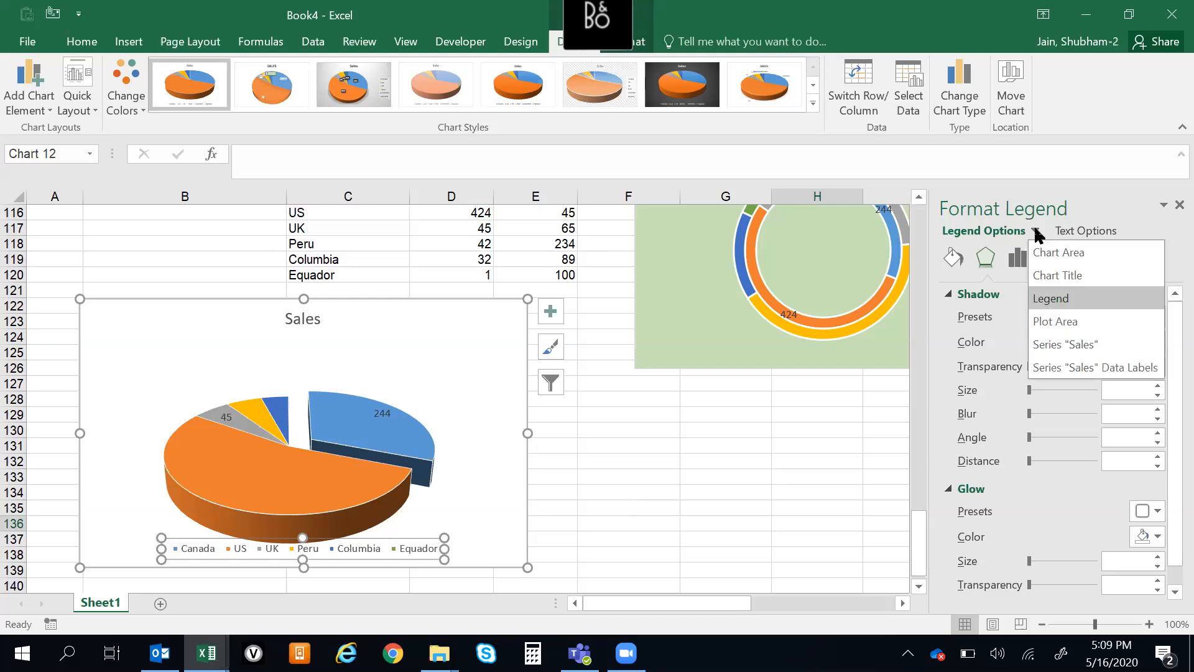
click(1055, 327)
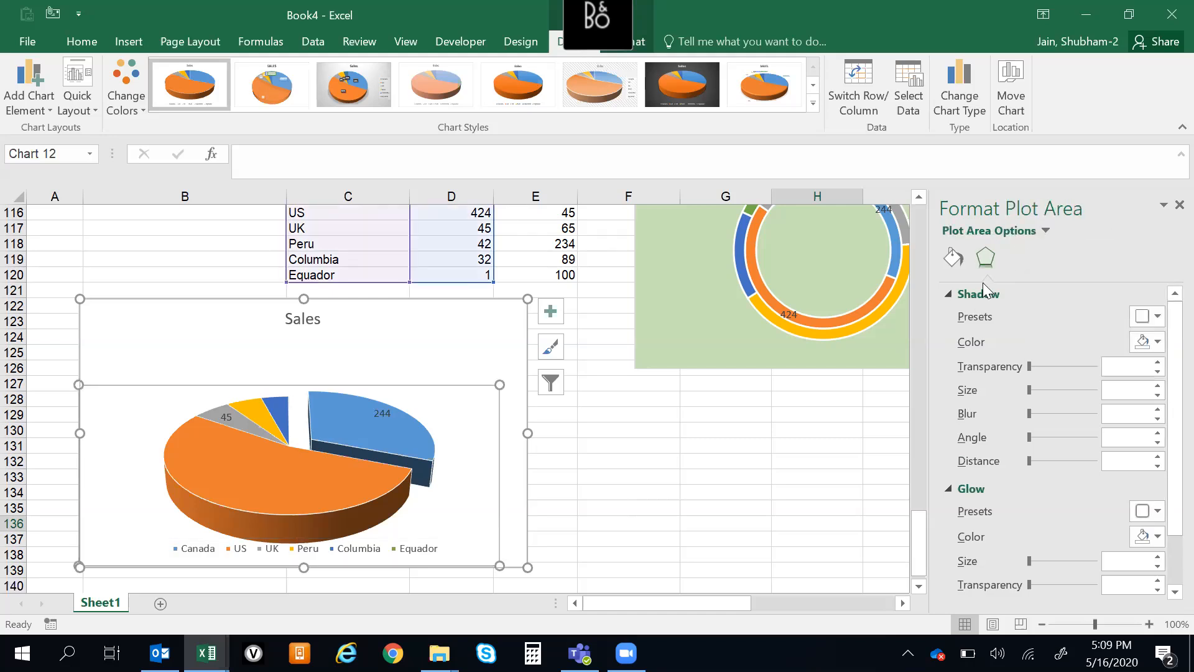
click(1047, 232)
key(Escape)
Add a second series to the pie chart's data source, using E114:E120 as its series name
right_click(290, 421)
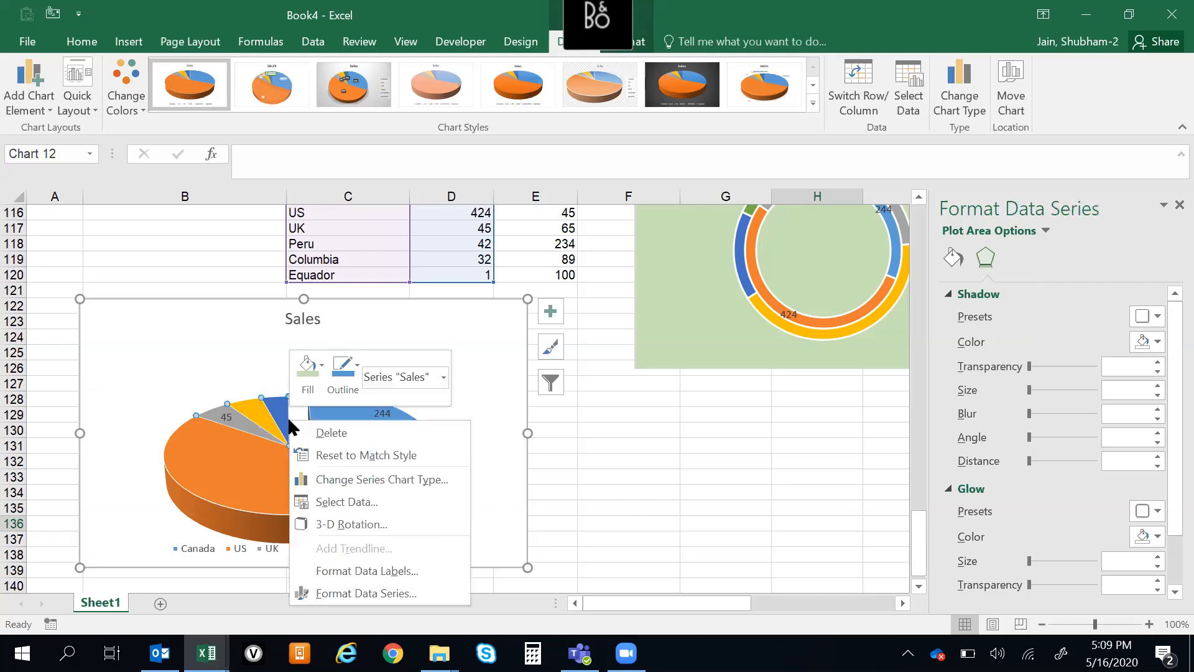
click(393, 500)
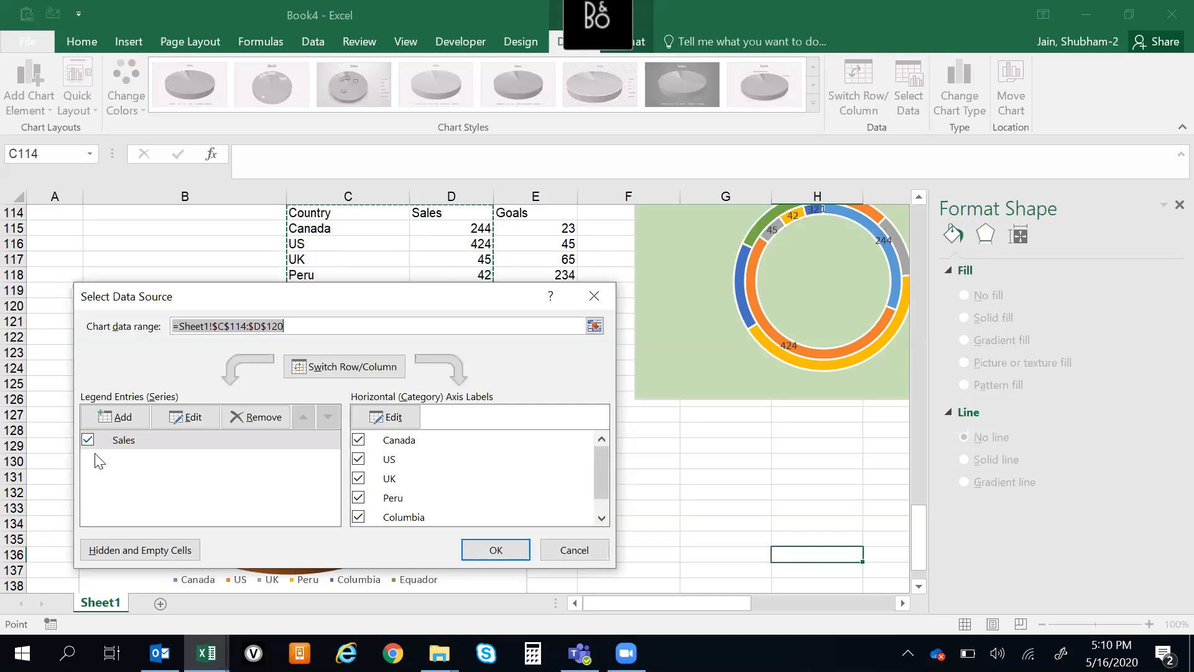
click(115, 423)
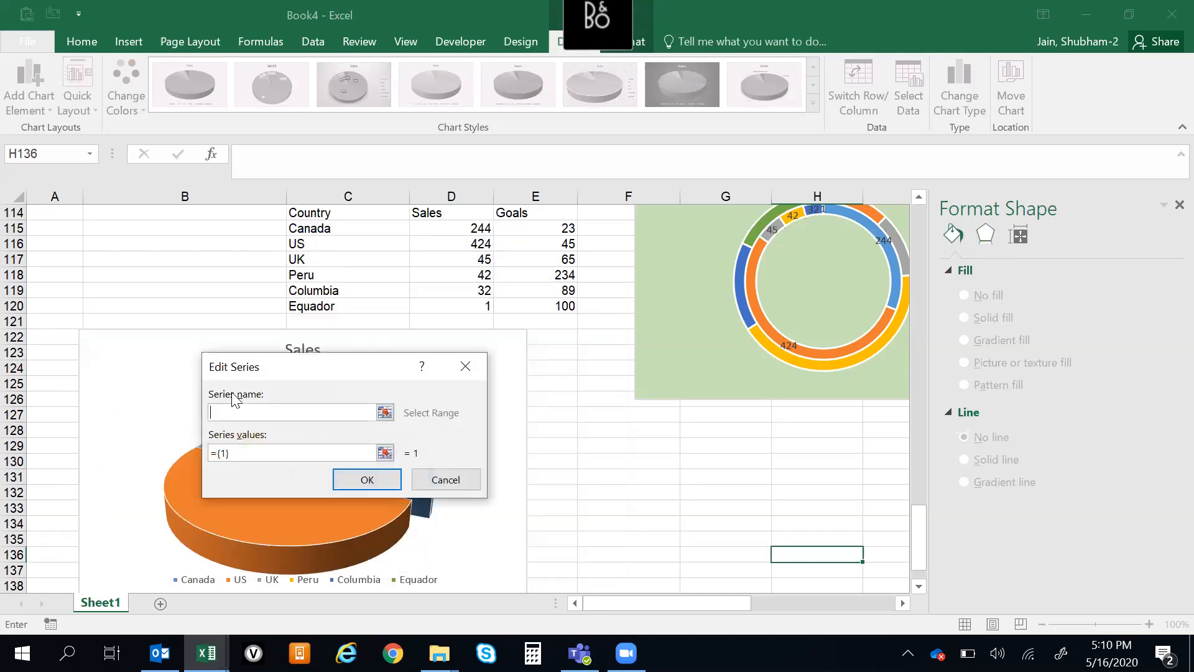
drag(535, 215, 561, 308)
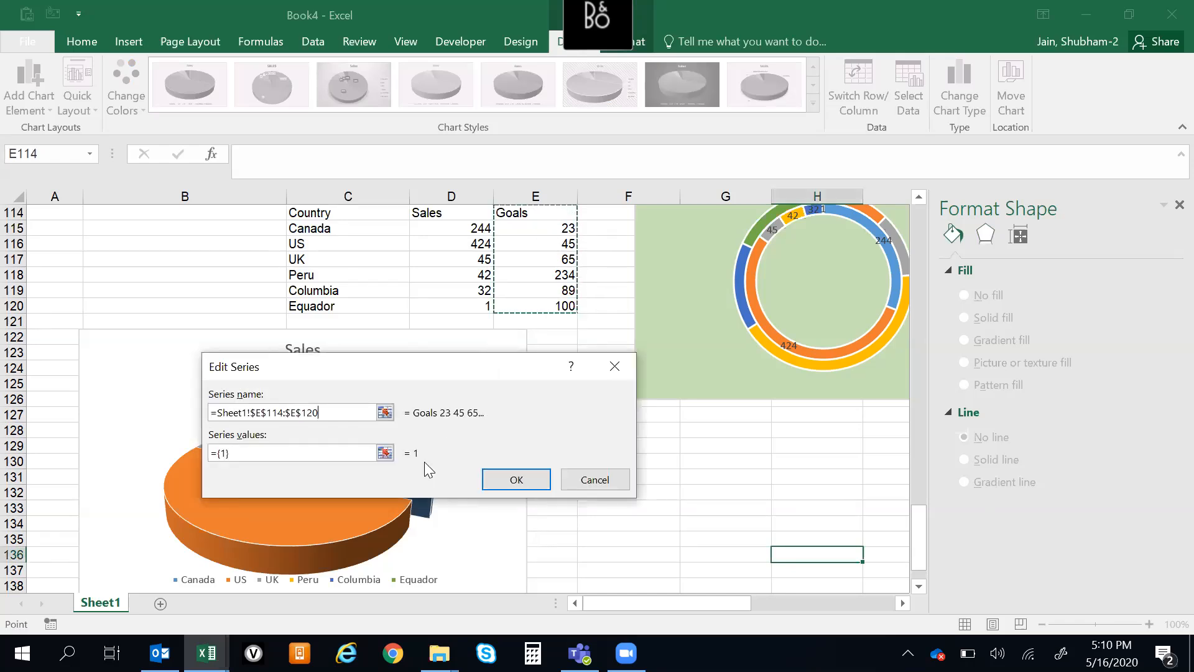
click(516, 480)
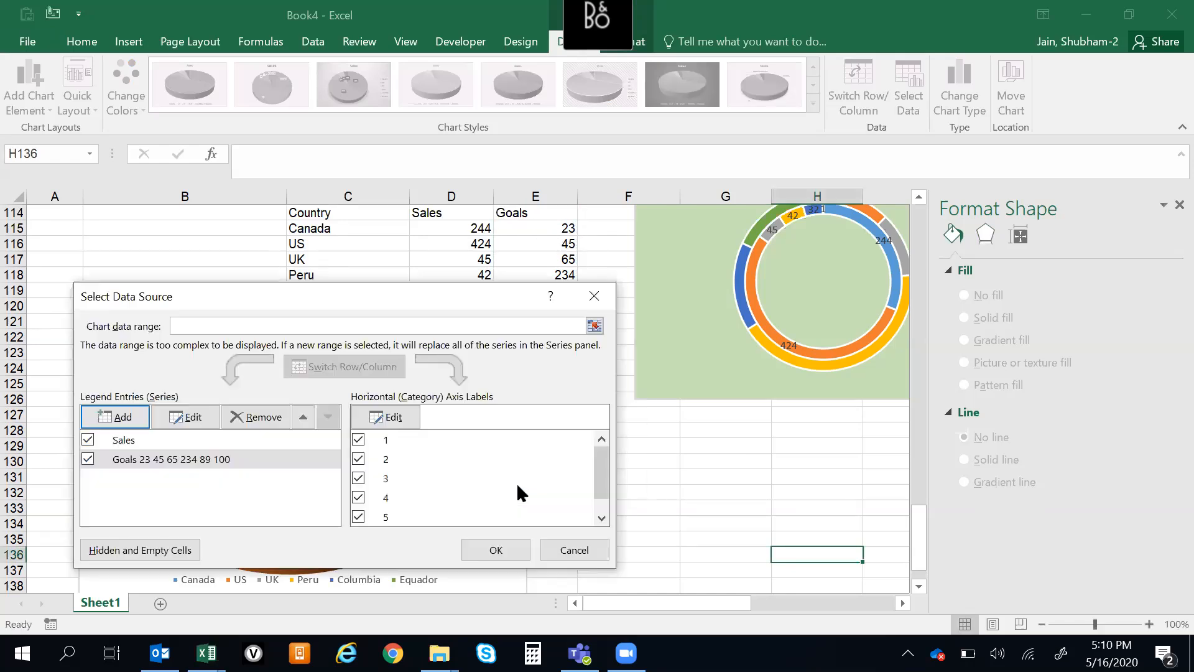
click(501, 547)
click(647, 507)
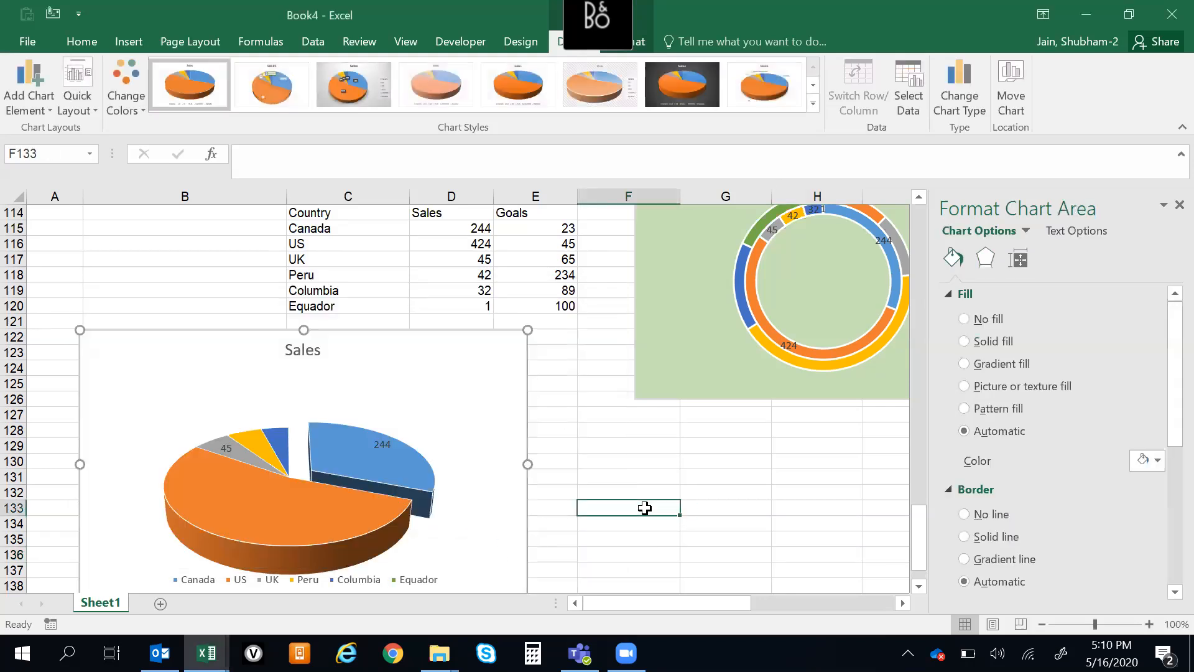
click(330, 459)
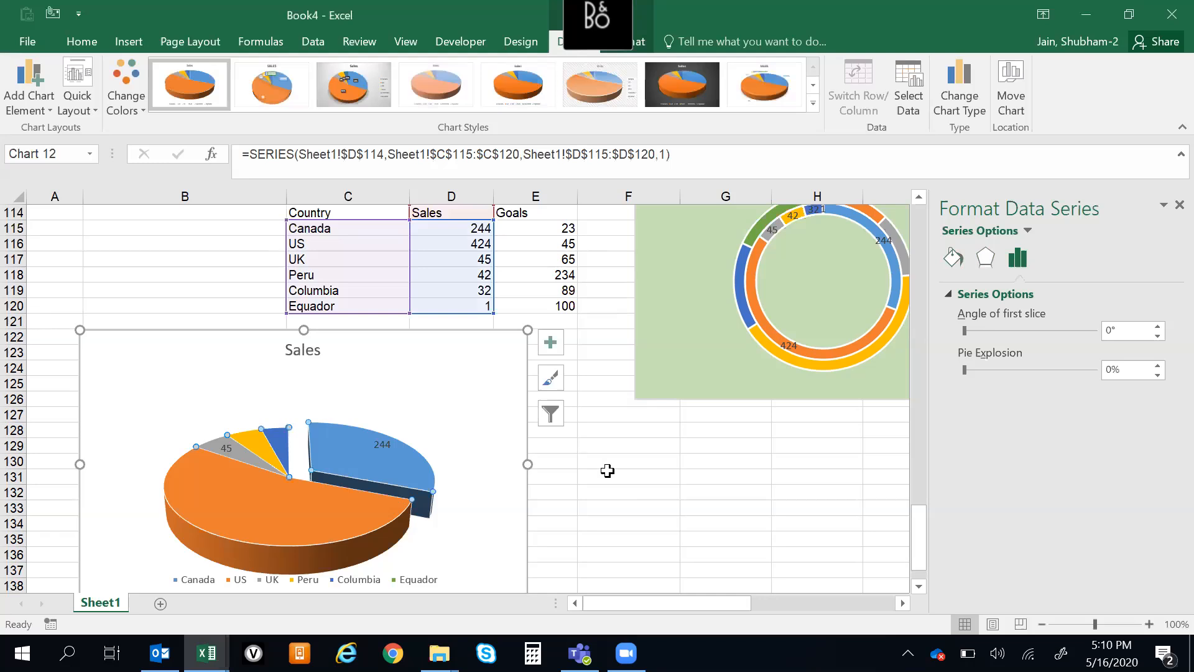
click(607, 474)
Copy the Mar Sales and Mar Goals column chart that overlaps the Cosentyx Total table near the start of the sheet
click(330, 271)
key(ctrl+Up)
key(ctrl+Up)
key(ctrl+Up)
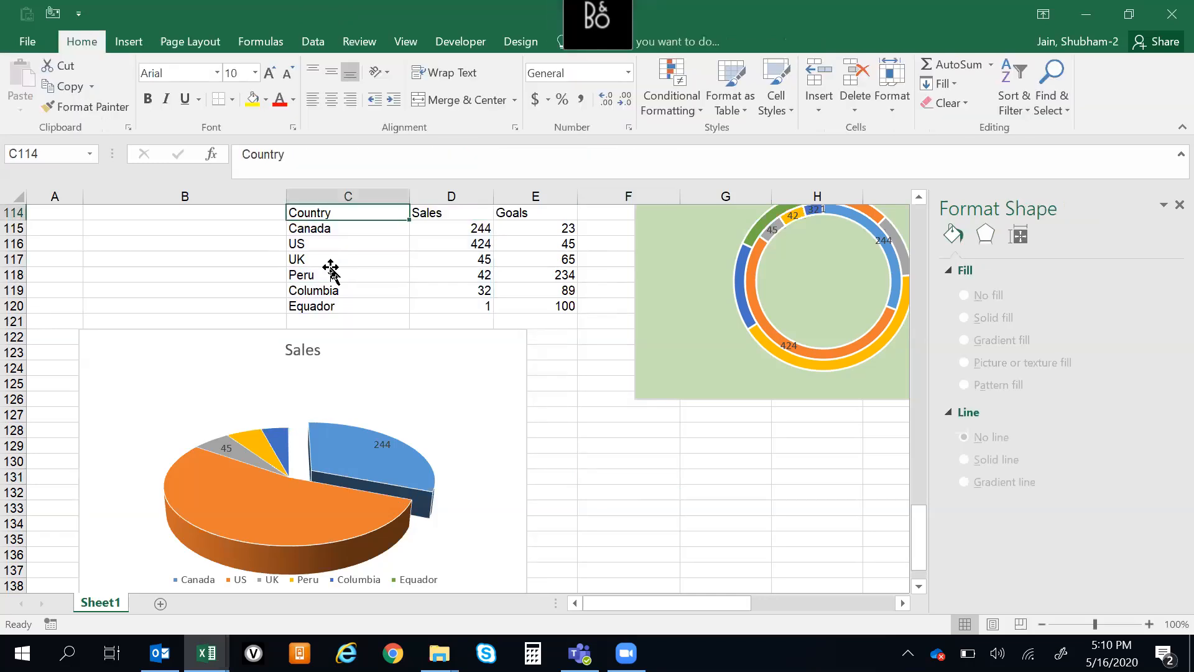
key(ctrl+Up)
key(ctrl+Up)
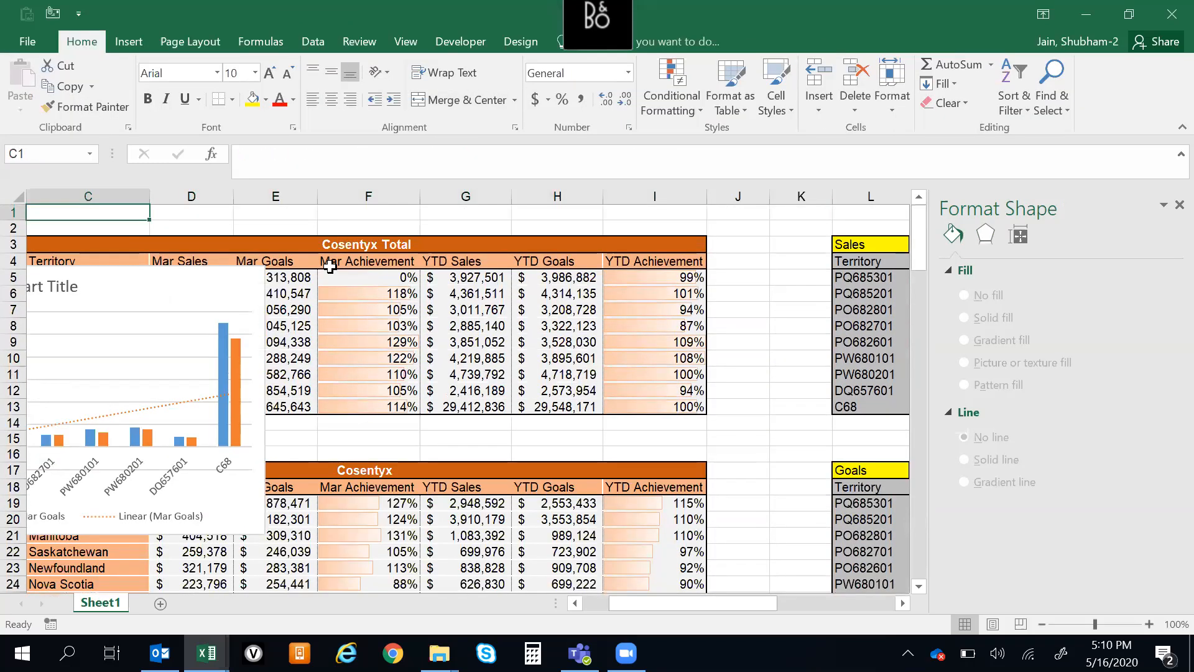
key(ctrl+Left)
key(Down)
key(Down)
key(Down)
key(ctrl+Right)
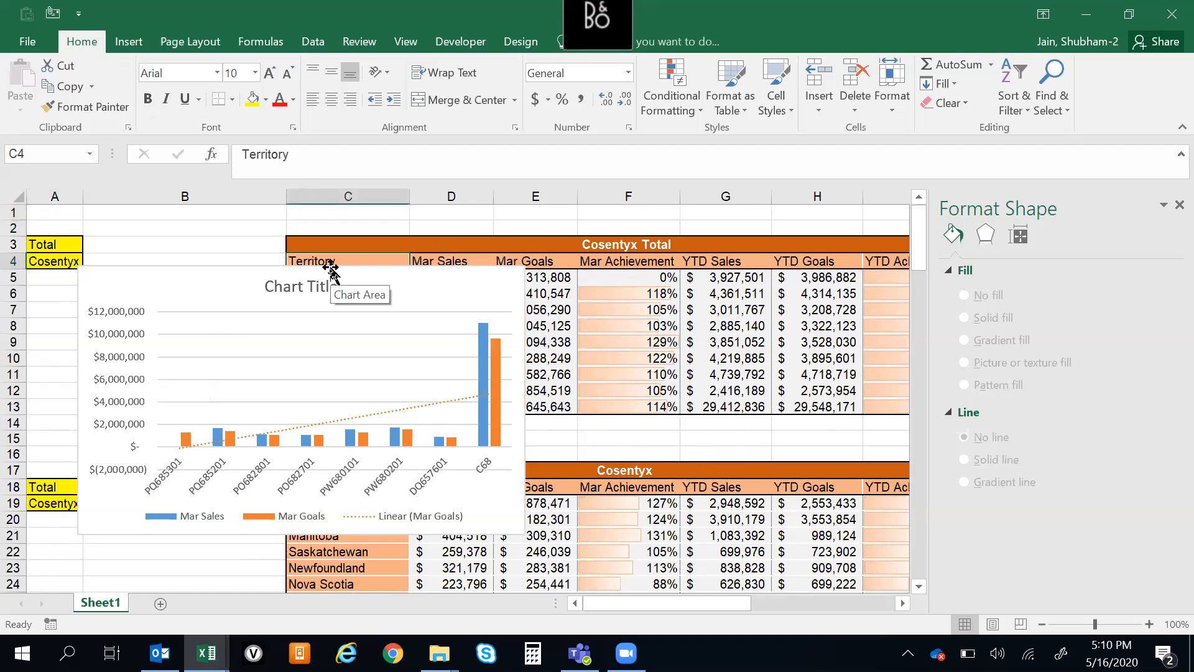
click(328, 380)
click(329, 379)
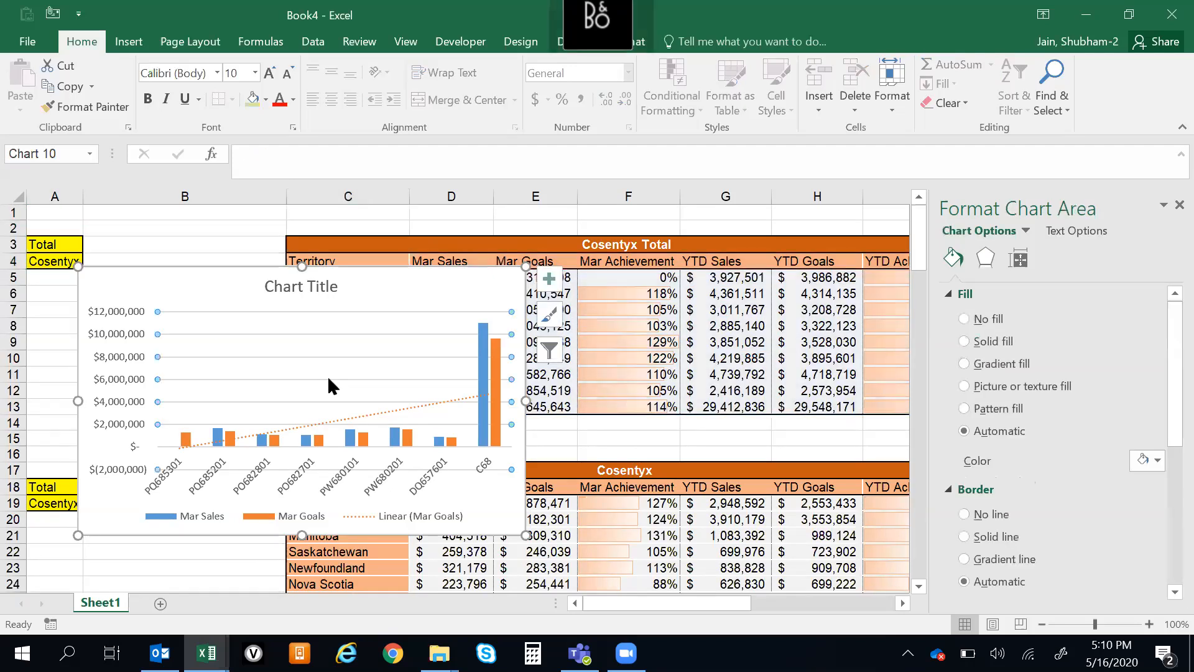
click(631, 342)
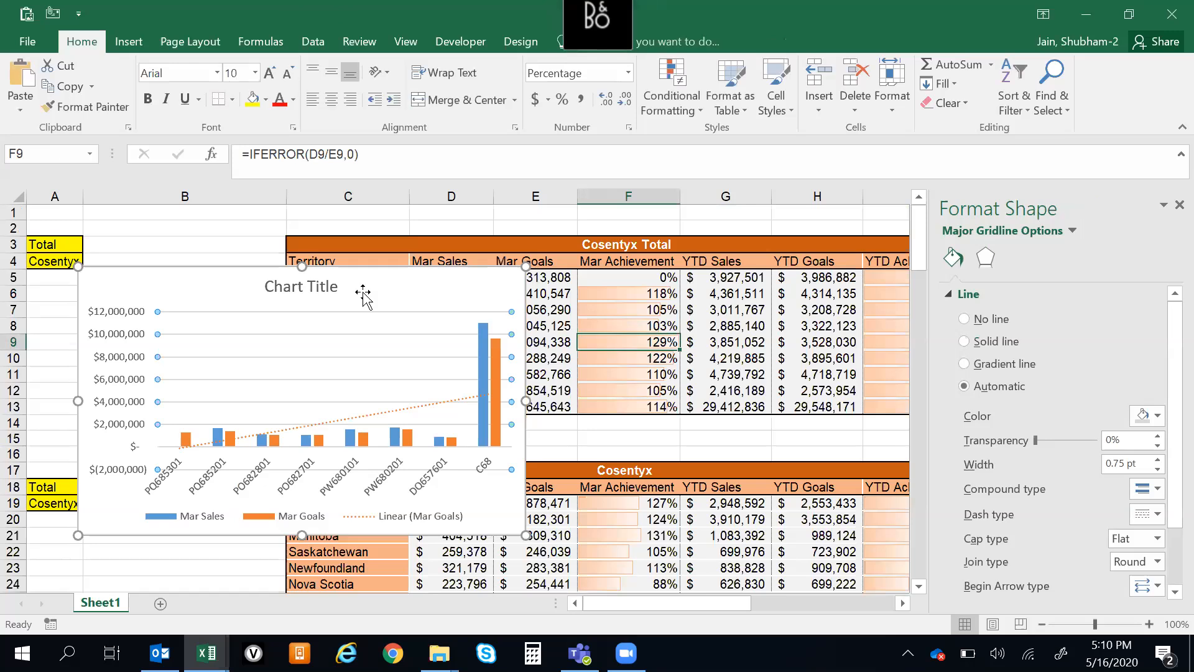
click(364, 292)
Switch to the empty Book1 workbook and paste the copied column chart at cell C2
key(alt+Tab)
key(alt+Down)
key(alt+Left)
key(alt+Left)
key(alt+Left)
key(alt+Left)
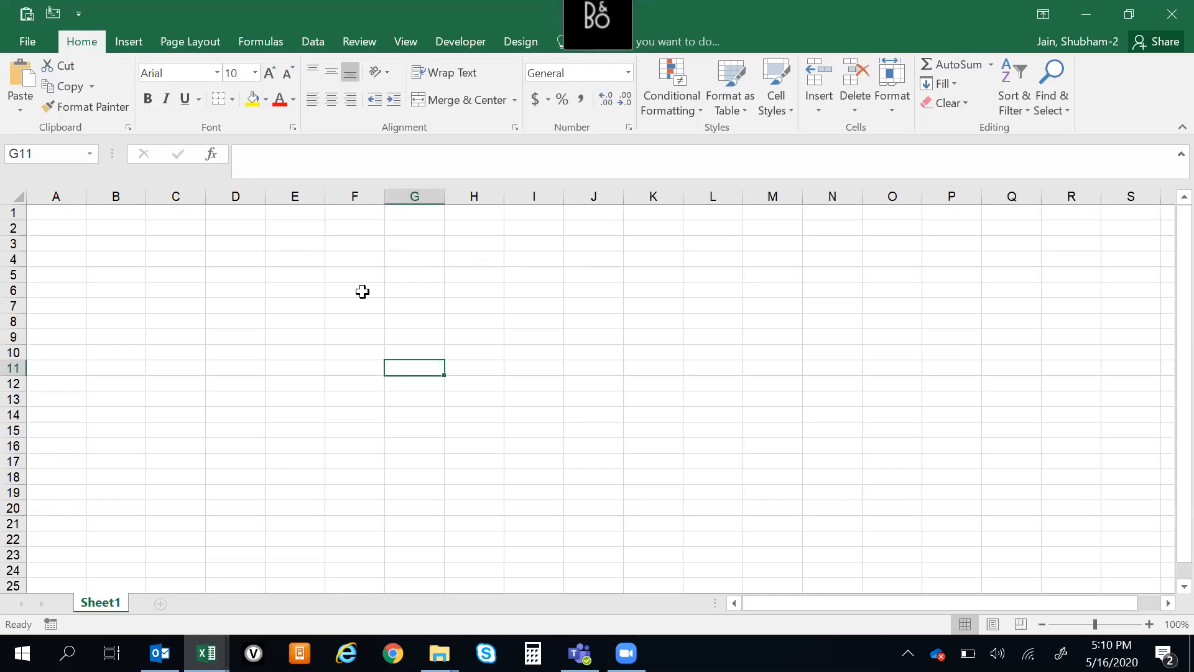
key(Down)
key(ctrl+Up)
key(ctrl+Left)
key(Right)
key(Right)
key(Down)
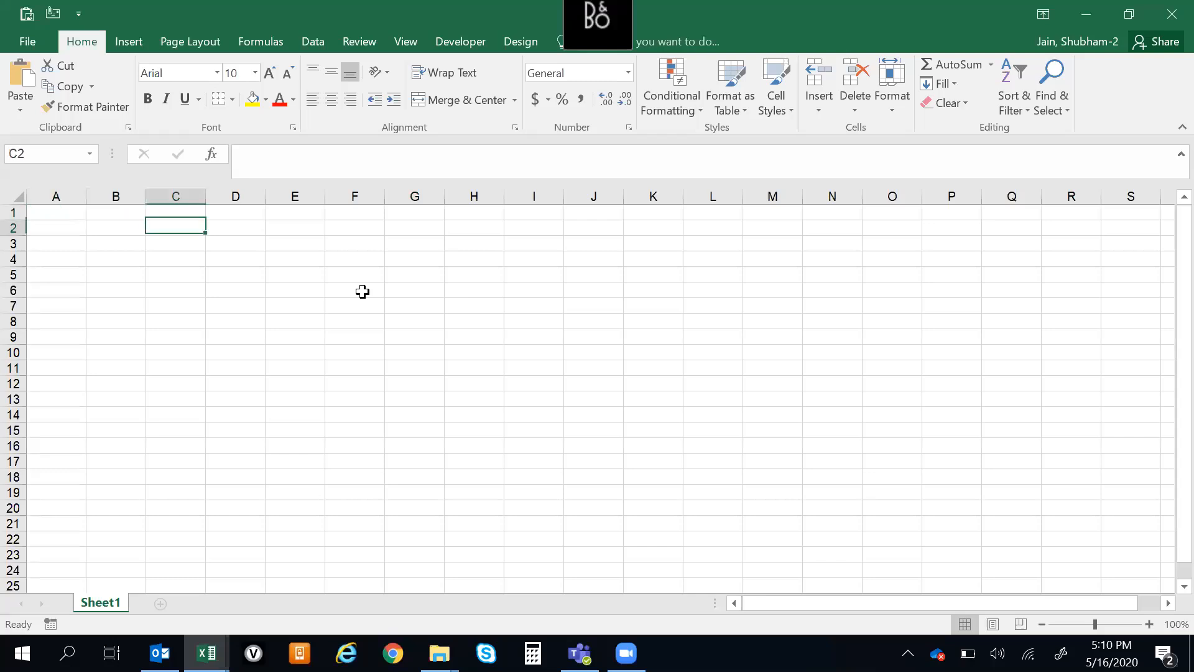
key(ctrl+v)
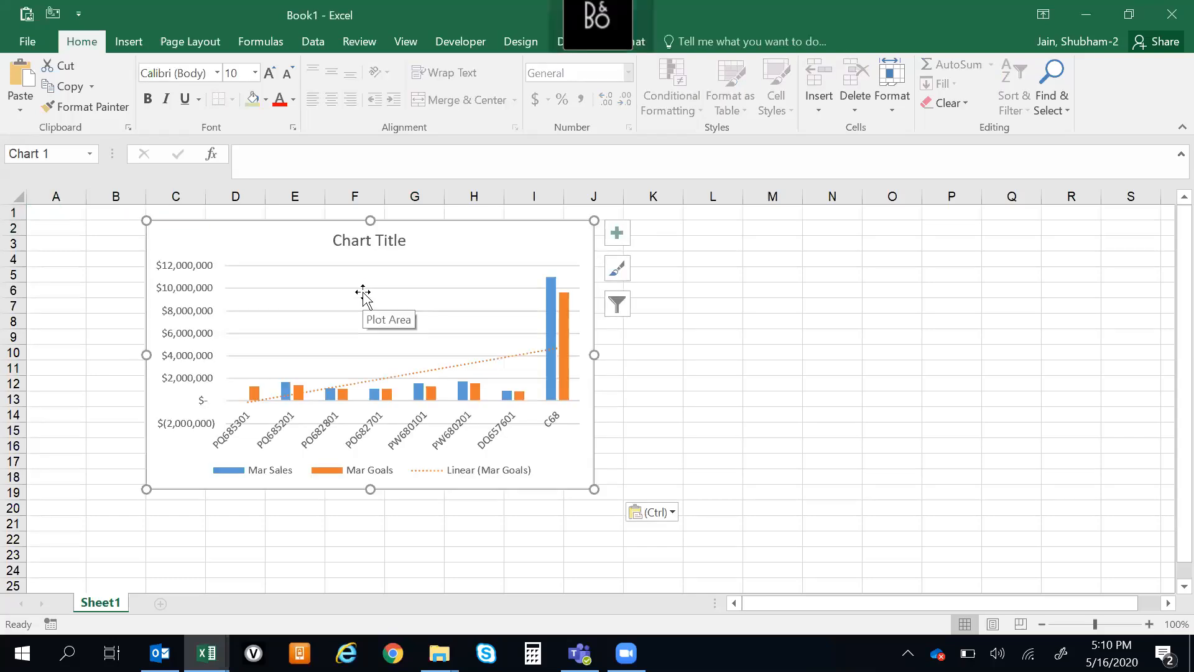
click(794, 344)
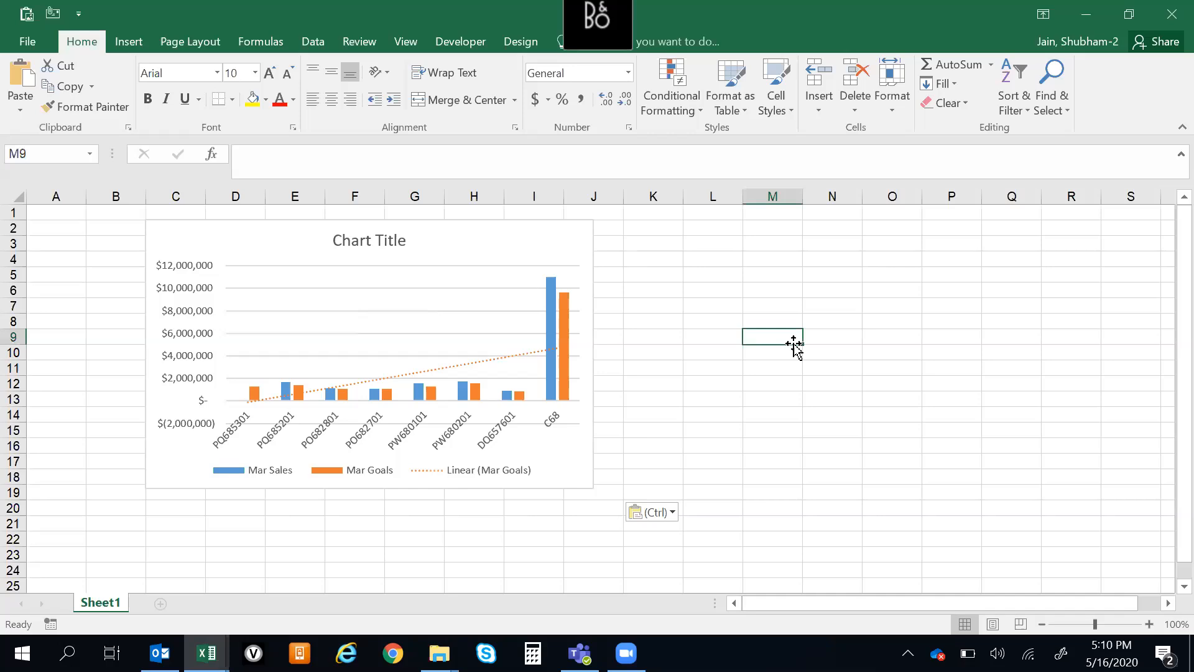
Examine the Paste Special formats offered for the copied chart and close the dialog without pasting
key(ctrl+alt+v)
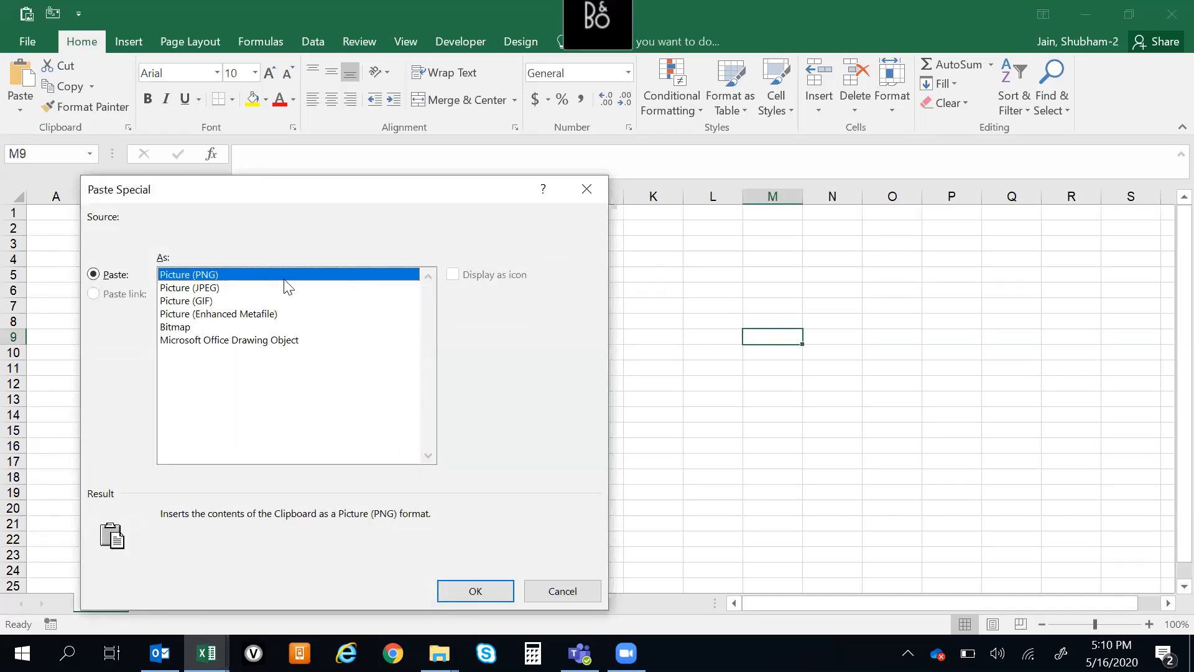
click(590, 195)
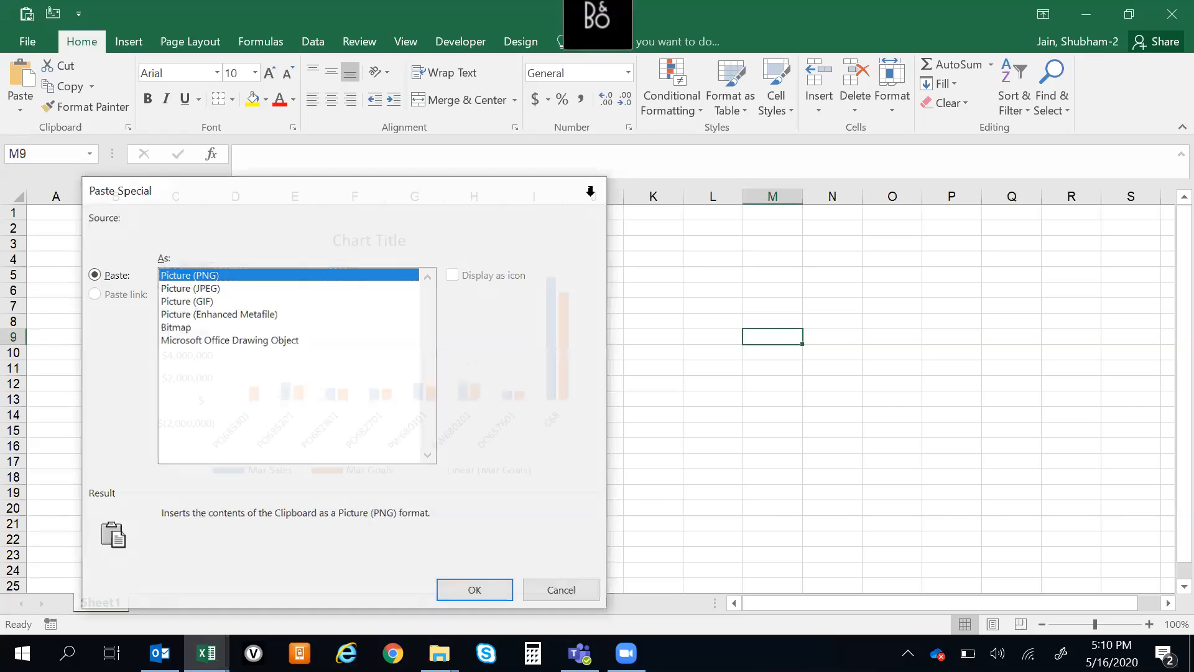
click(745, 304)
click(874, 369)
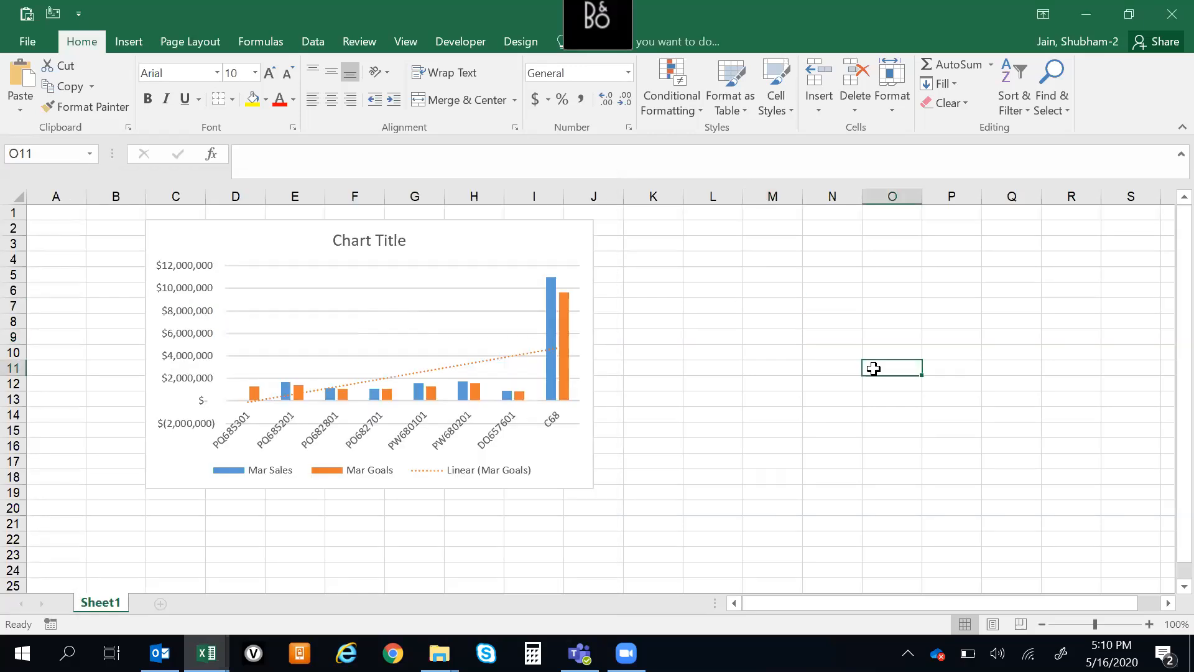
Close the Book1 workbook without saving its changes and return to the Book4 workbook
click(856, 257)
click(1158, 20)
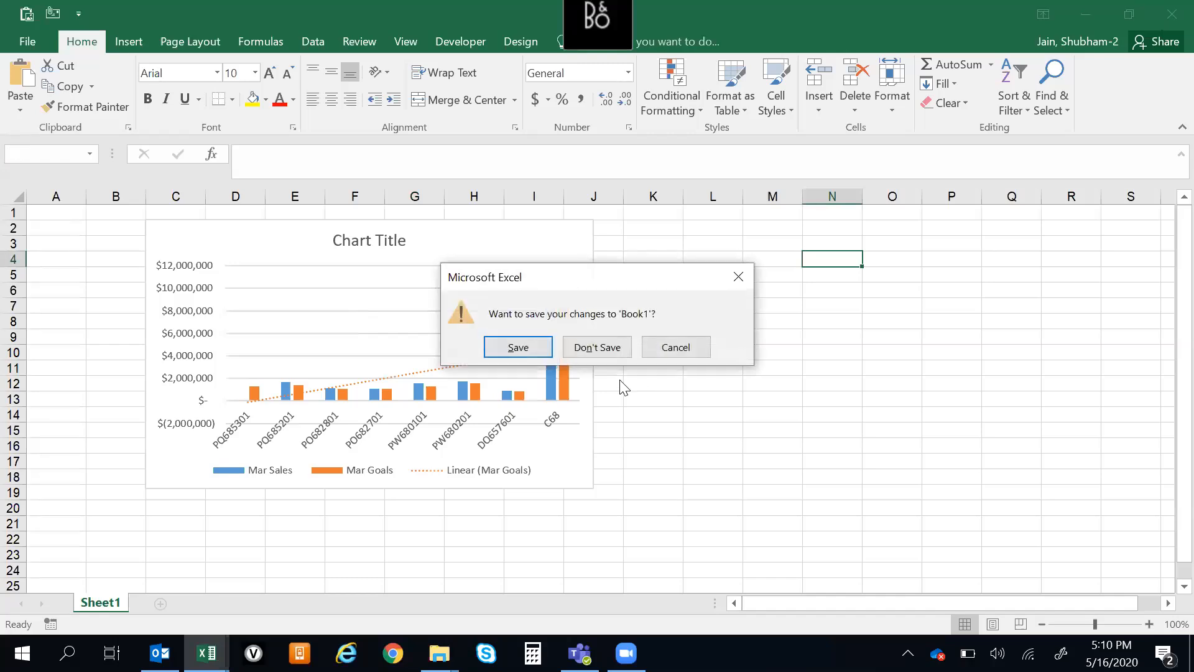
click(596, 345)
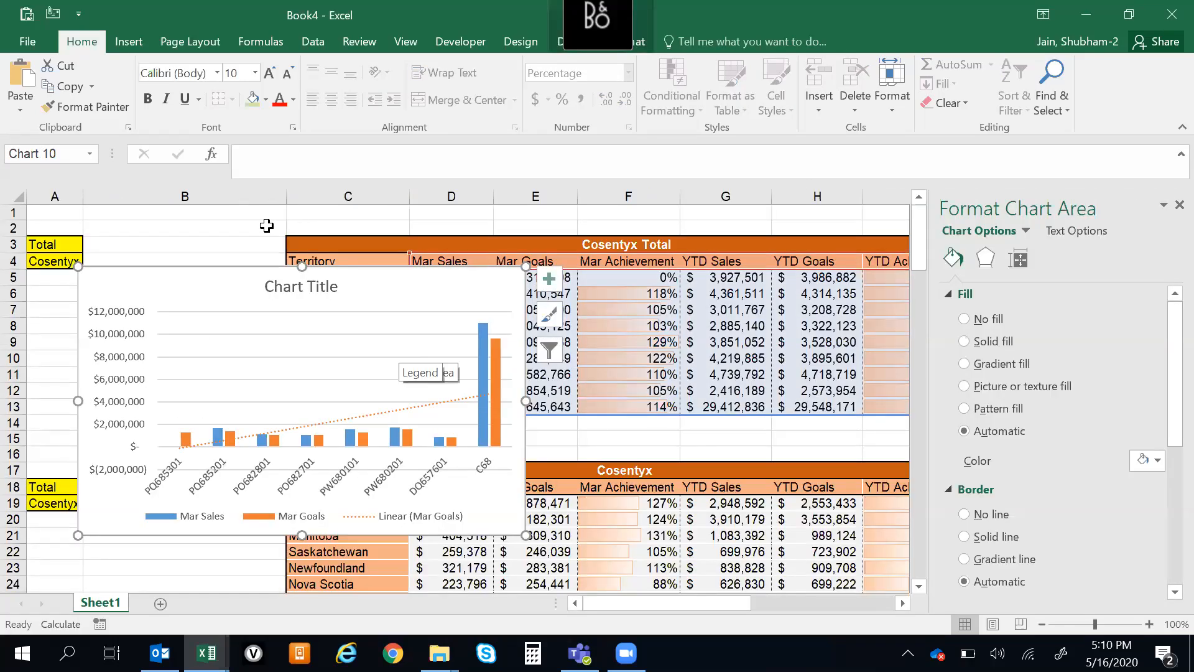
click(268, 224)
click(343, 356)
click(170, 214)
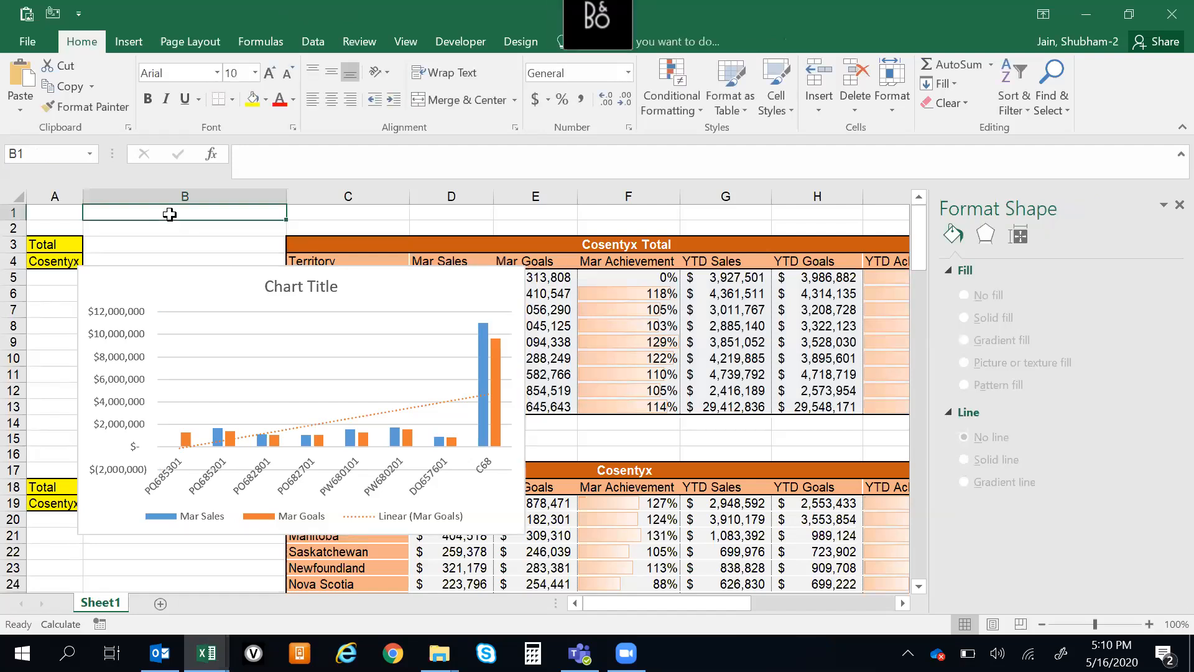
click(194, 246)
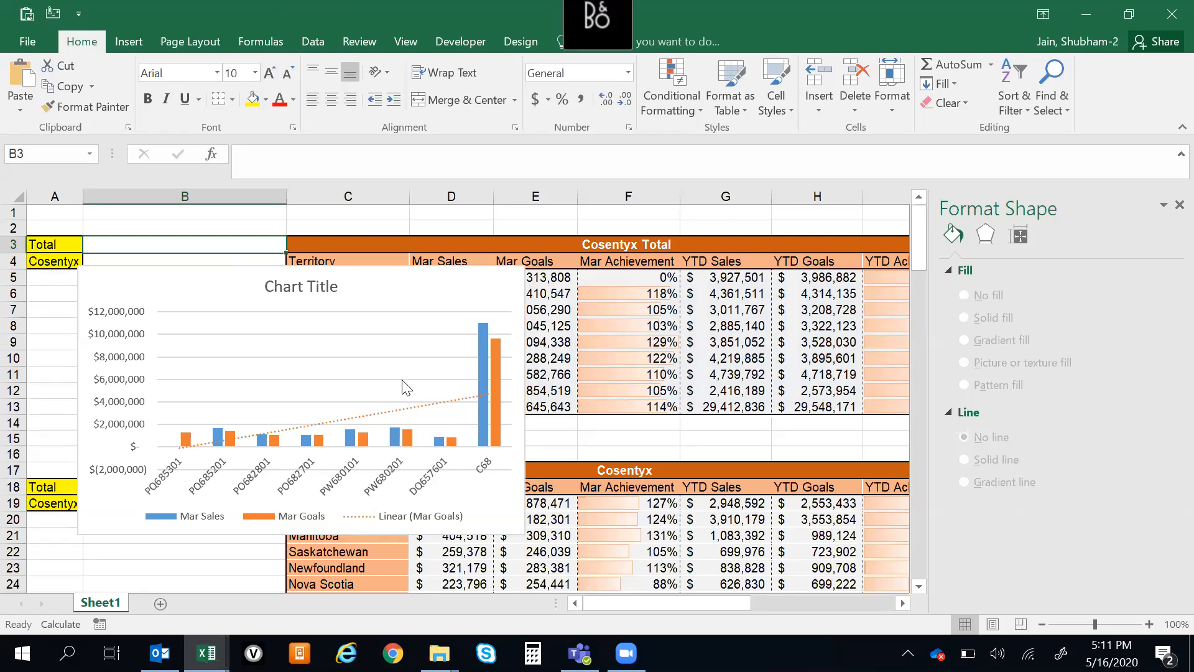
click(557, 293)
key(ctrl+Up)
key(ctrl+Up)
key(Down)
key(Down)
key(Down)
key(Up)
key(Up)
key(Up)
key(Down)
key(Down)
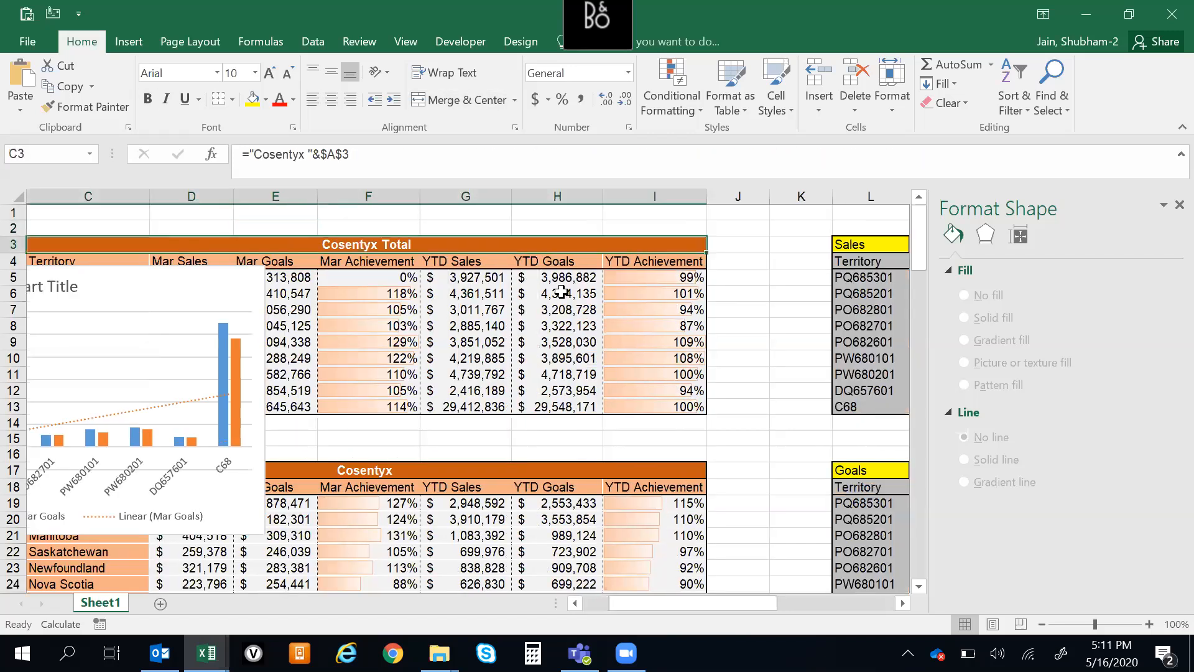
key(Right)
key(Left)
key(Left)
key(Left)
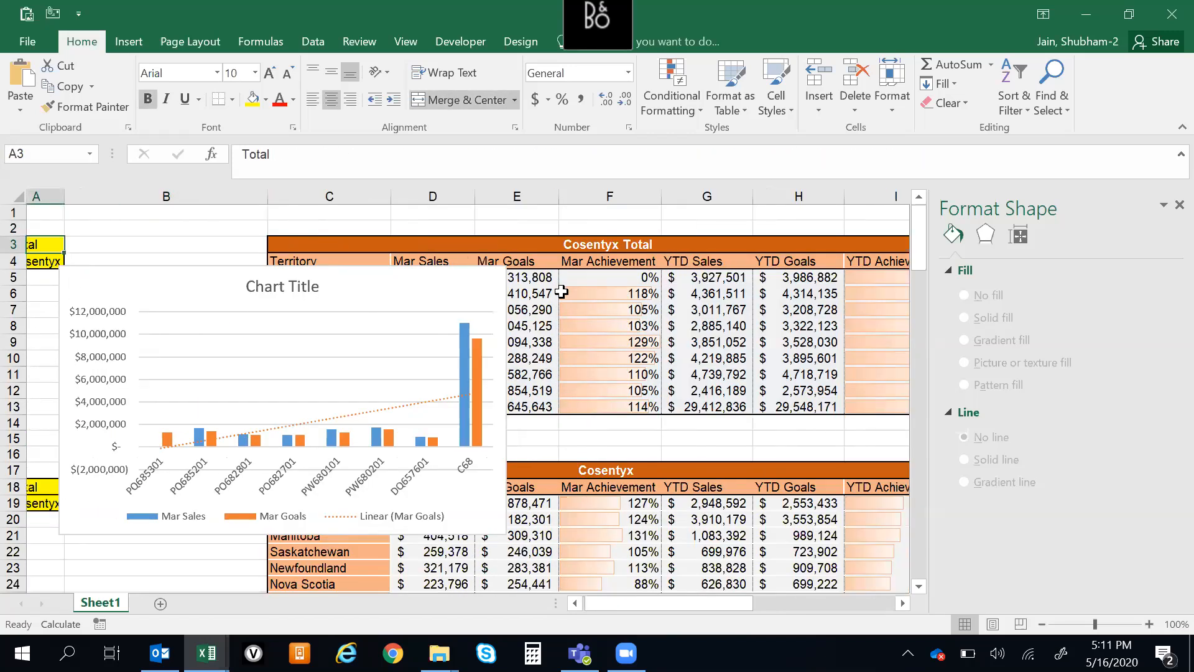
key(Right)
key(Right)
key(Up)
key(Up)
key(Down)
key(Down)
key(Left)
key(Left)
key(Right)
key(Right)
key(Up)
key(Down)
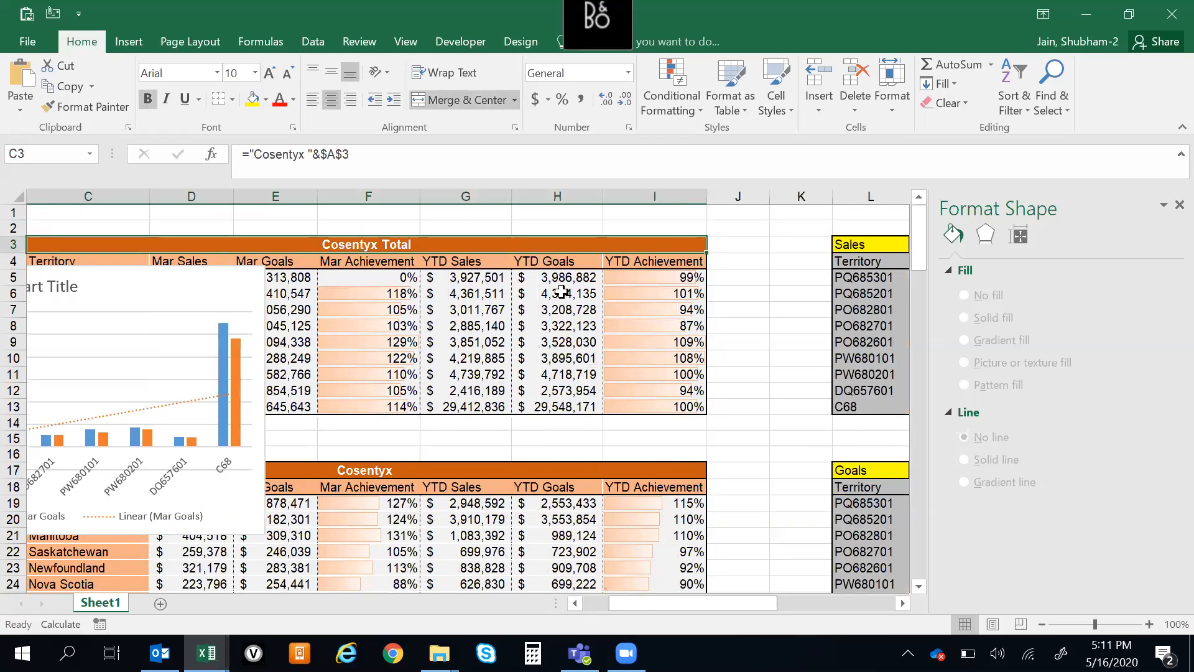
key(Left)
key(Left)
key(Right)
key(Right)
key(Right)
key(Left)
key(Left)
key(Left)
key(Right)
key(Right)
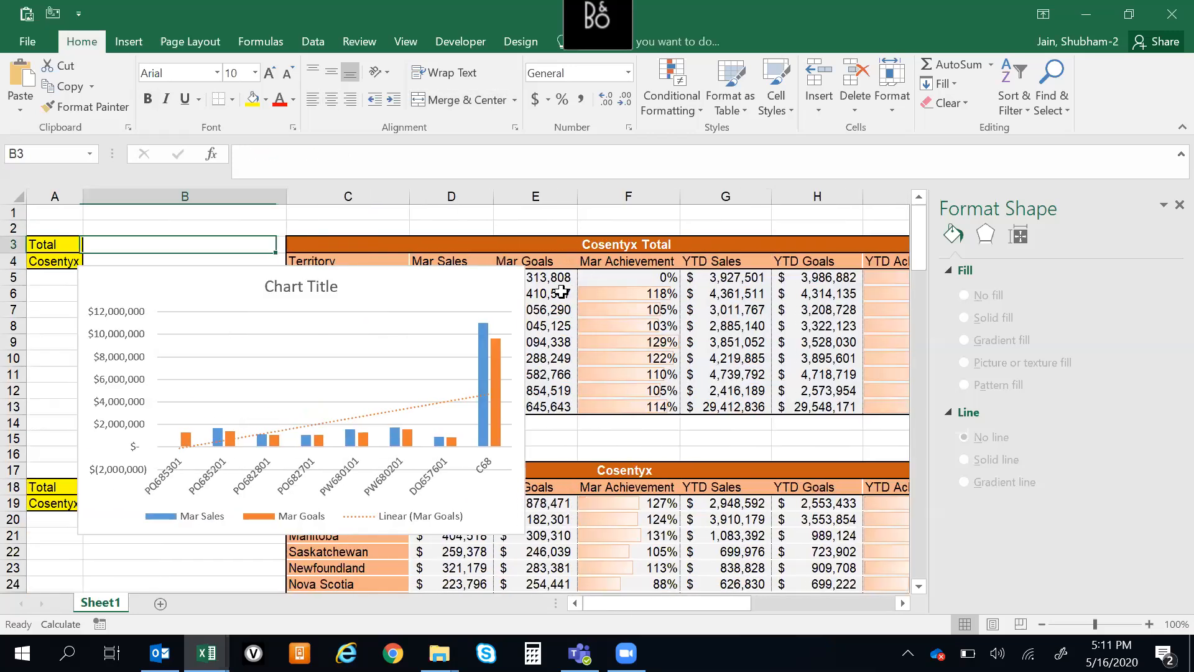
key(Down)
key(Up)
key(Up)
key(Up)
key(Down)
key(Down)
key(Down)
key(Up)
key(Up)
key(Up)
key(Down)
key(Down)
key(Up)
key(Up)
key(Down)
key(Down)
key(Left)
key(Left)
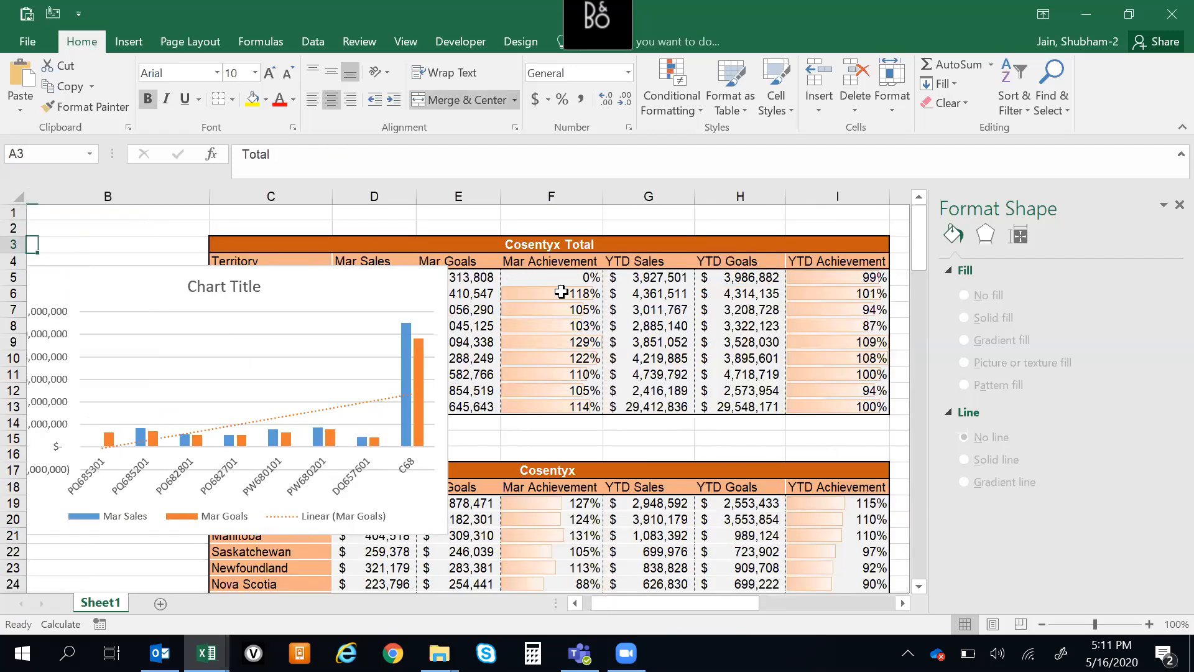
key(Right)
key(Right)
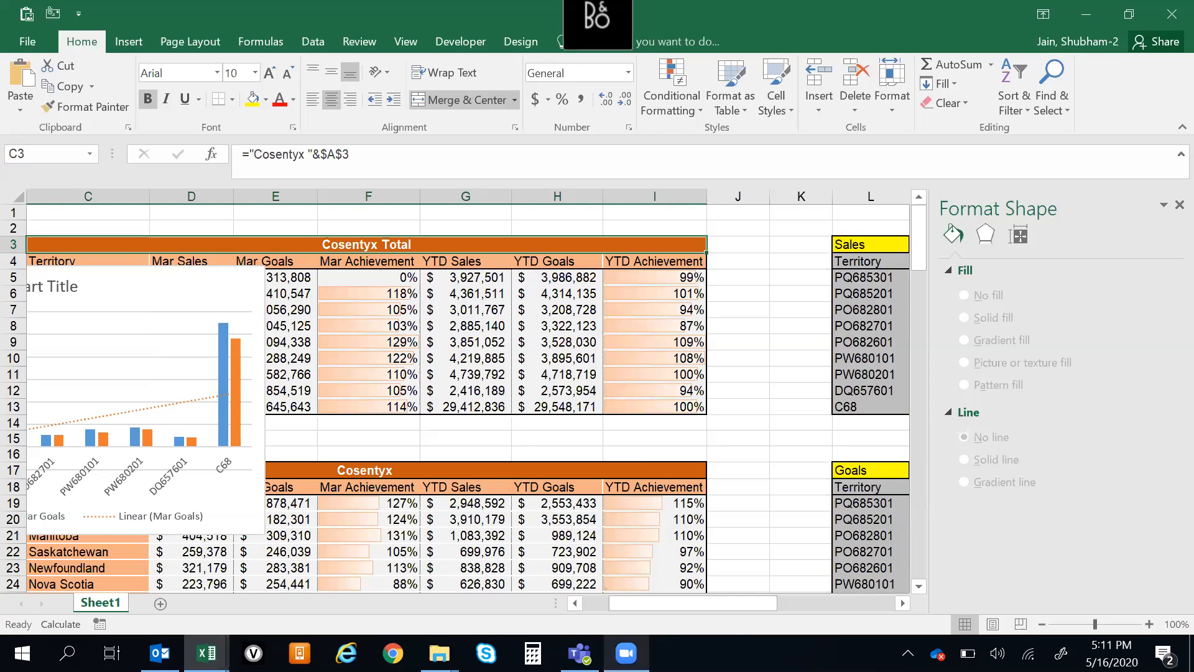
click(626, 653)
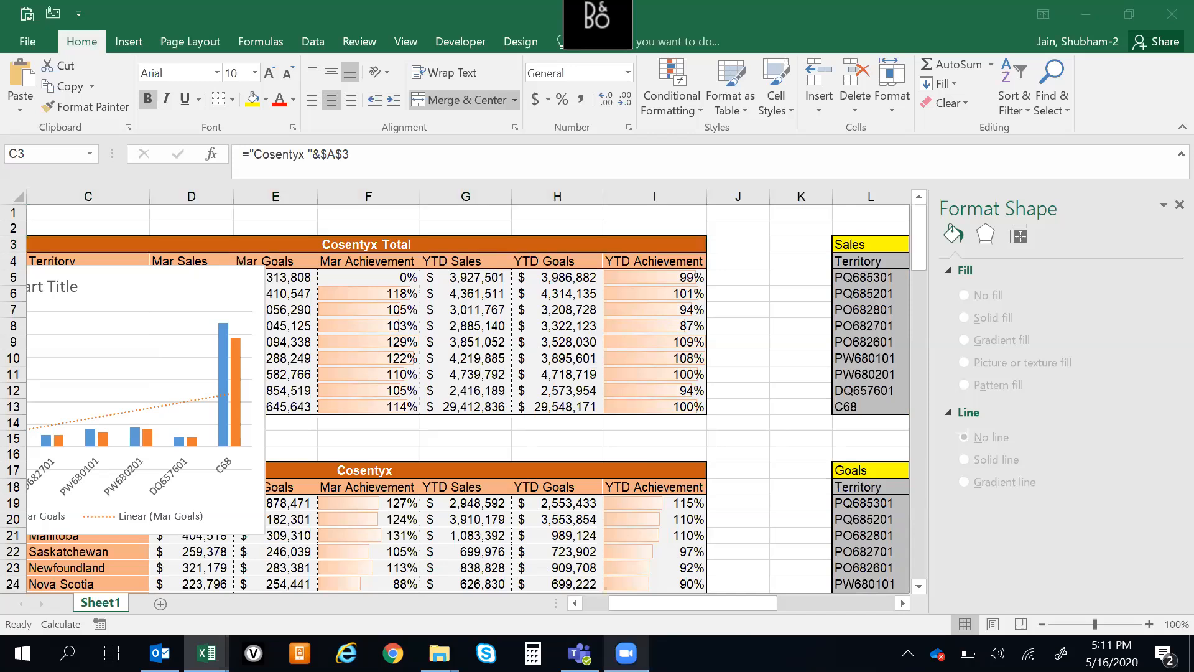
click(1165, 204)
click(728, 371)
click(748, 296)
key(ctrl+Home)
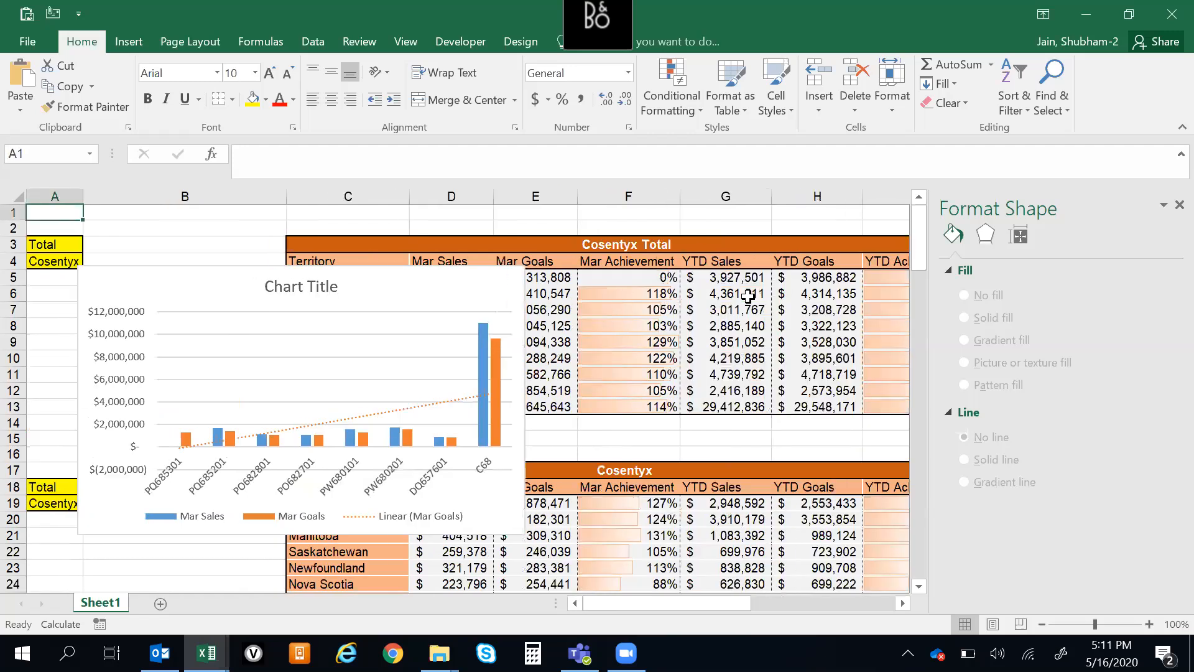
click(668, 360)
key(ctrl+Up)
key(ctrl+Up)
key(Down)
key(Down)
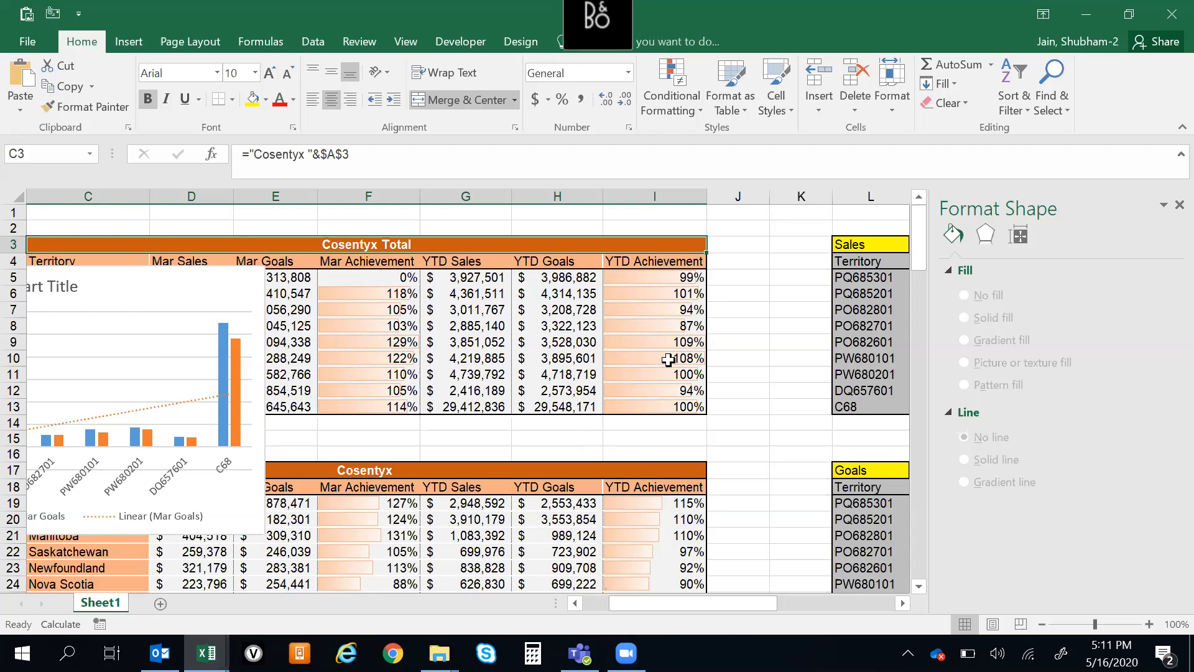
click(736, 312)
click(744, 288)
click(745, 282)
click(272, 244)
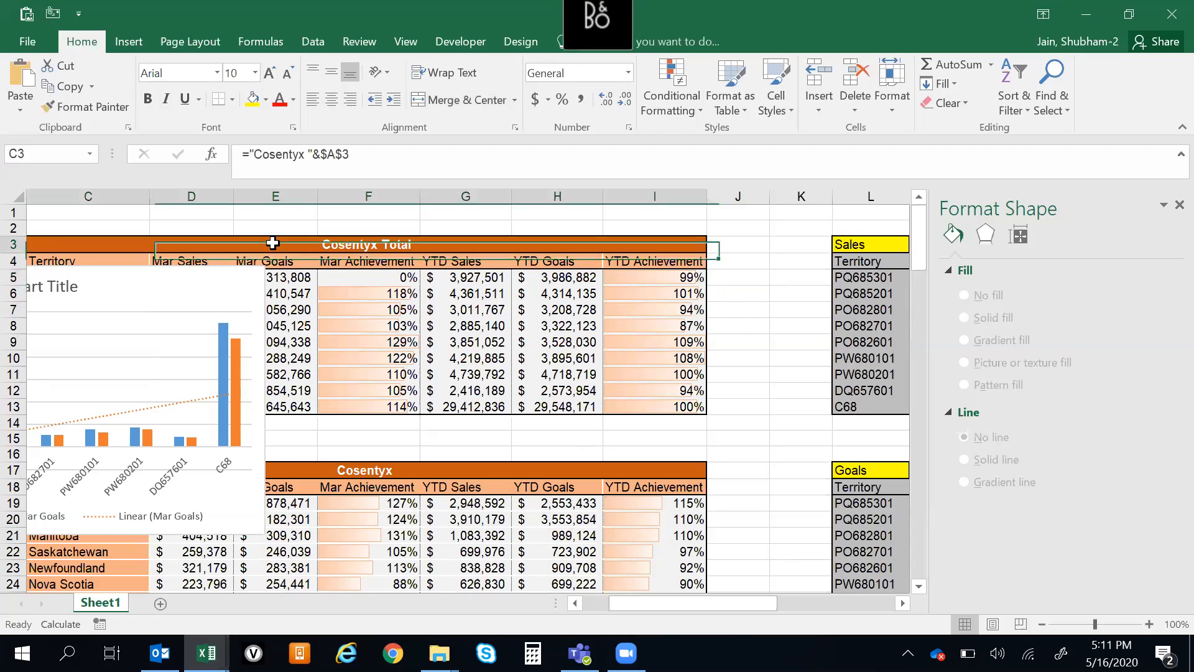
key(Right)
key(Right)
key(Left)
key(Left)
key(Left)
key(Left)
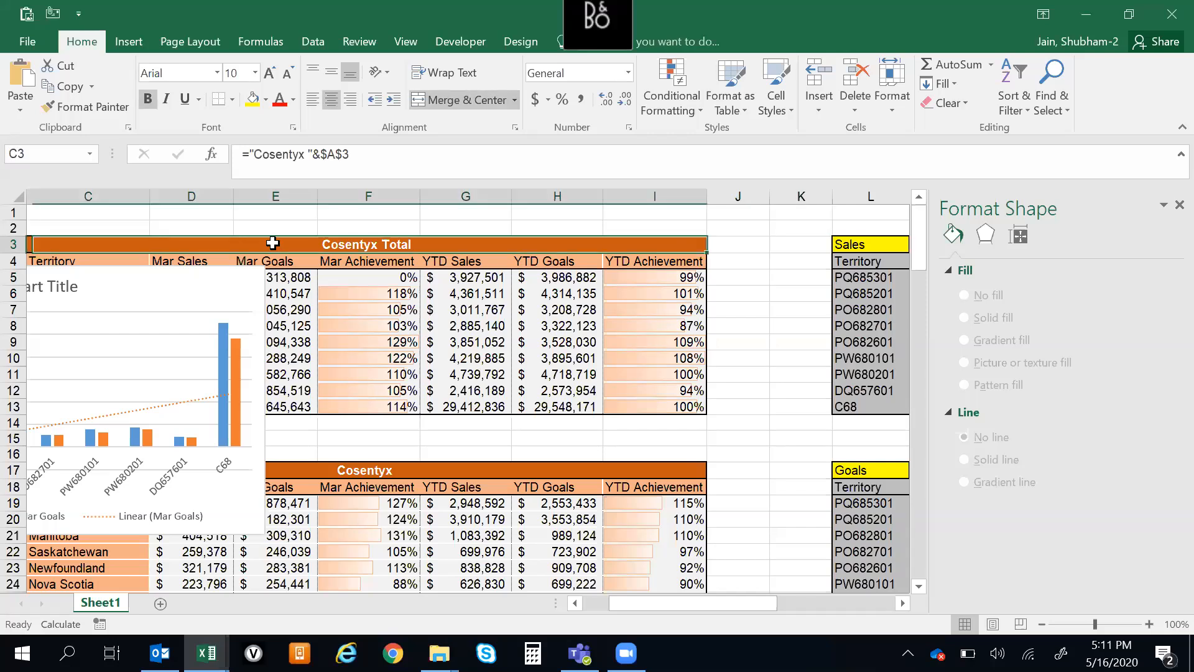
key(Right)
key(Right)
key(Left)
key(Left)
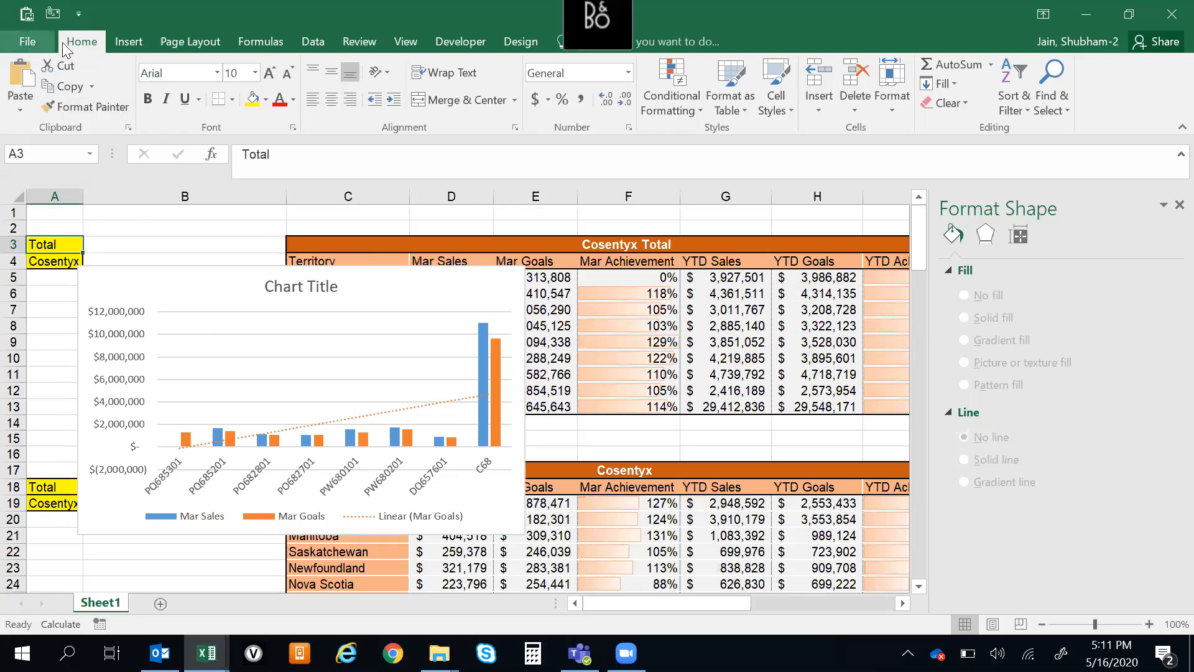
Display the Developer commands and examine the Record Macro command and its neighbouring macro options
click(462, 42)
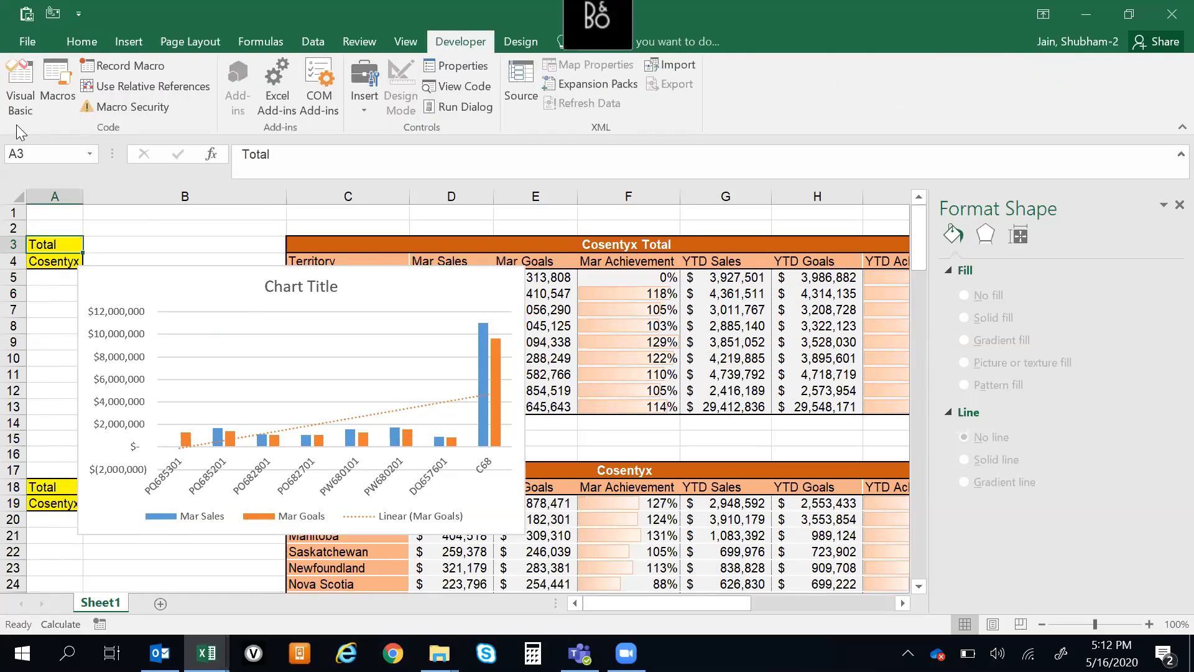
click(284, 217)
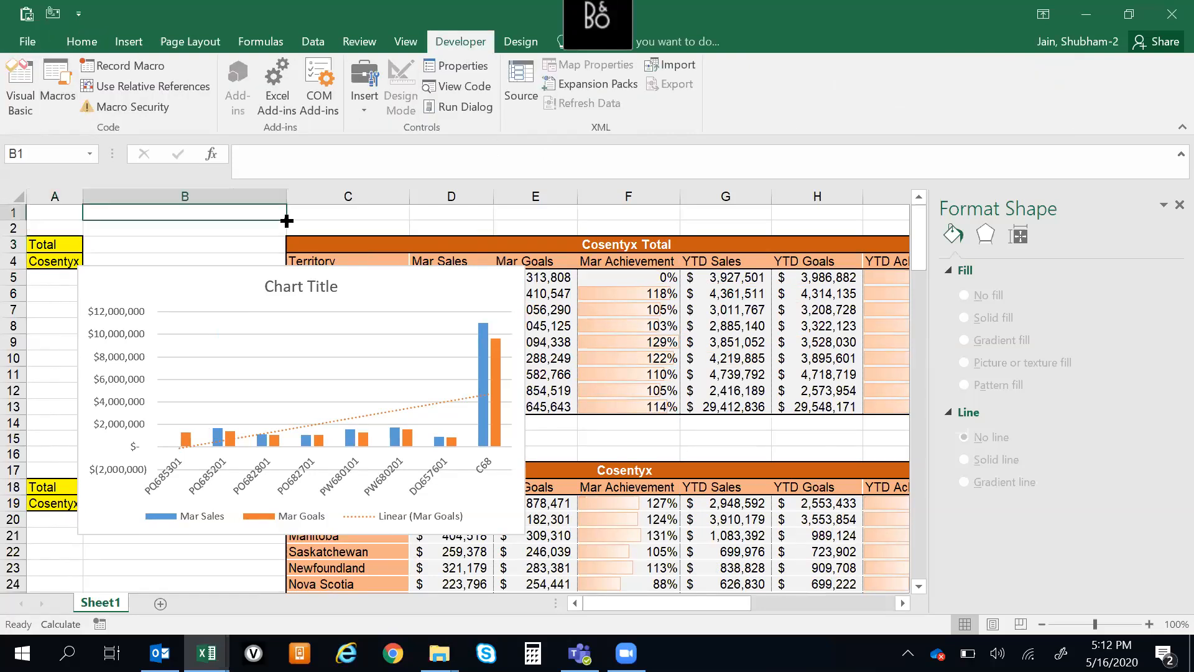
click(222, 241)
click(324, 227)
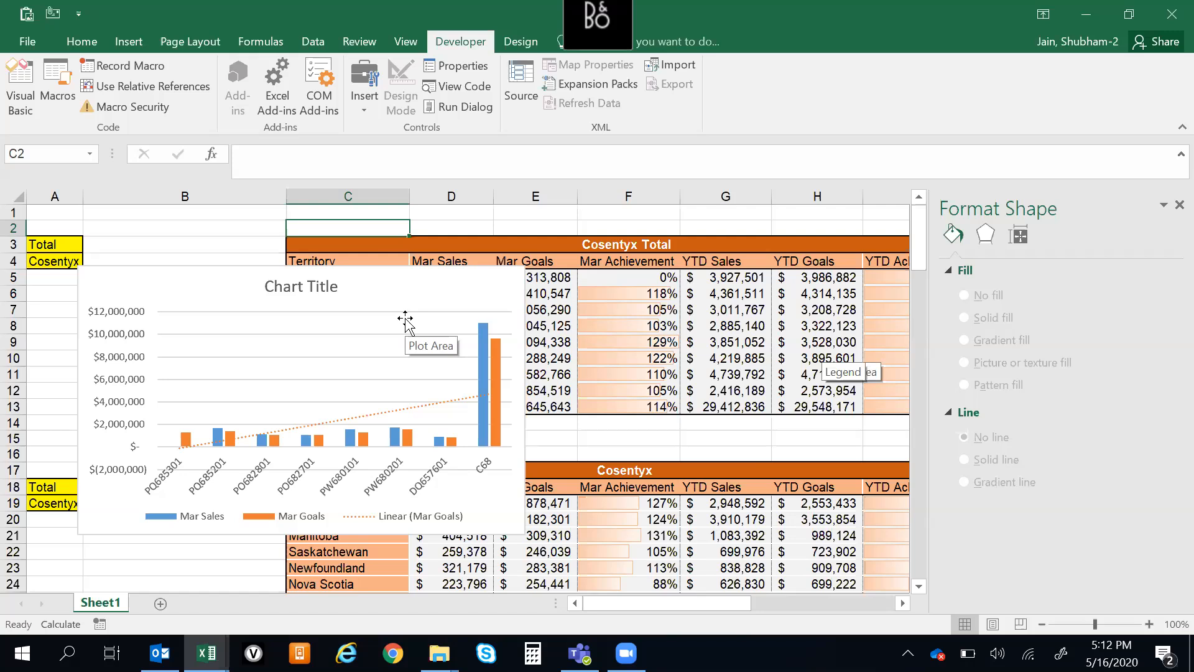
click(231, 230)
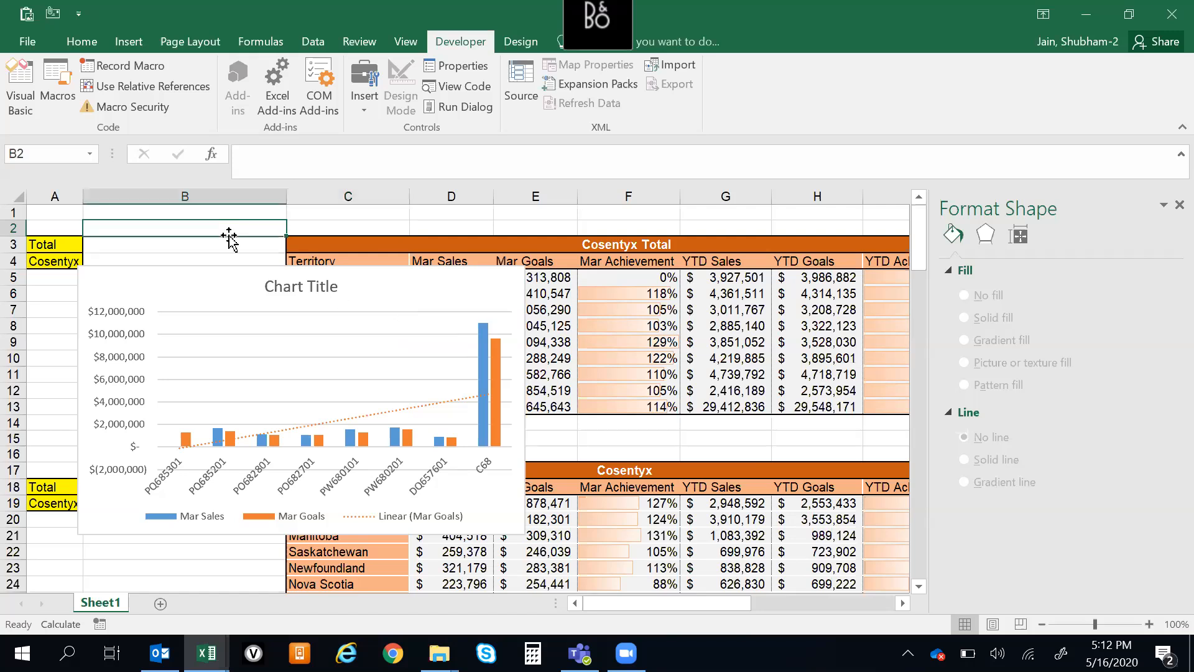
click(168, 243)
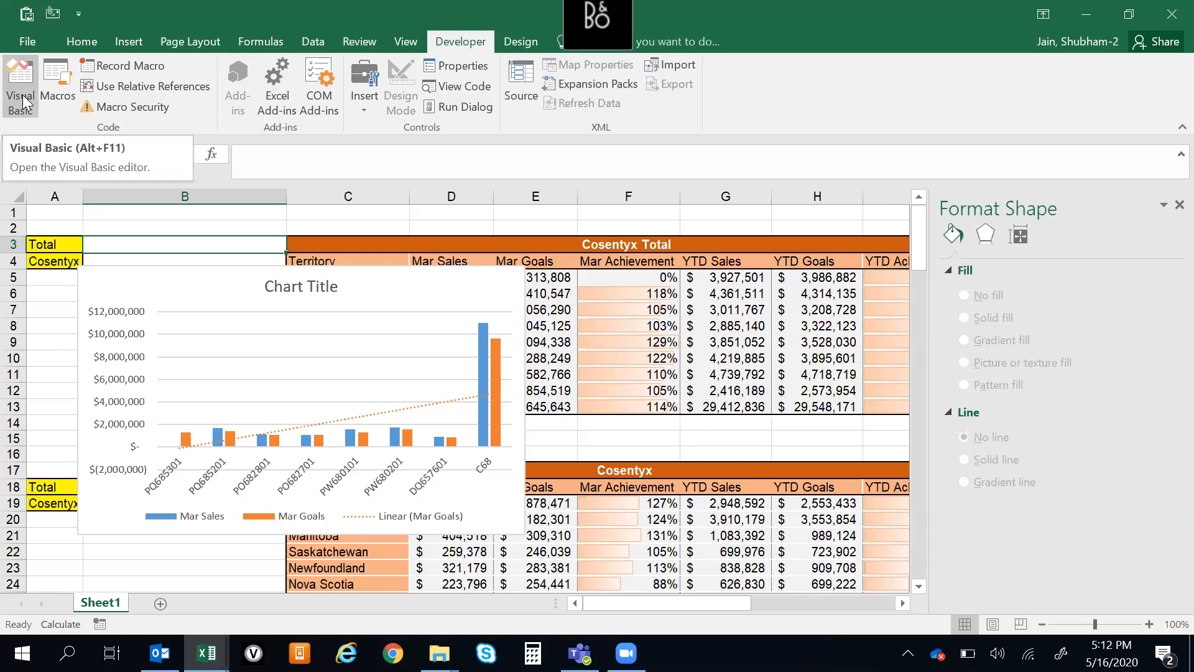
click(359, 213)
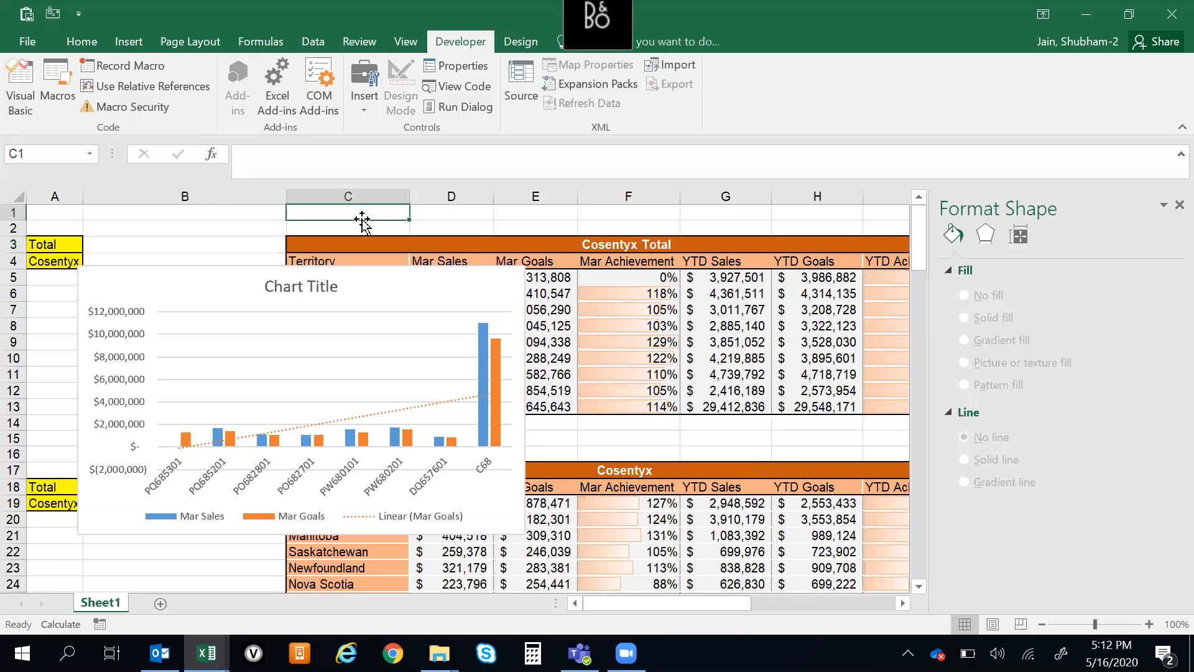
click(235, 245)
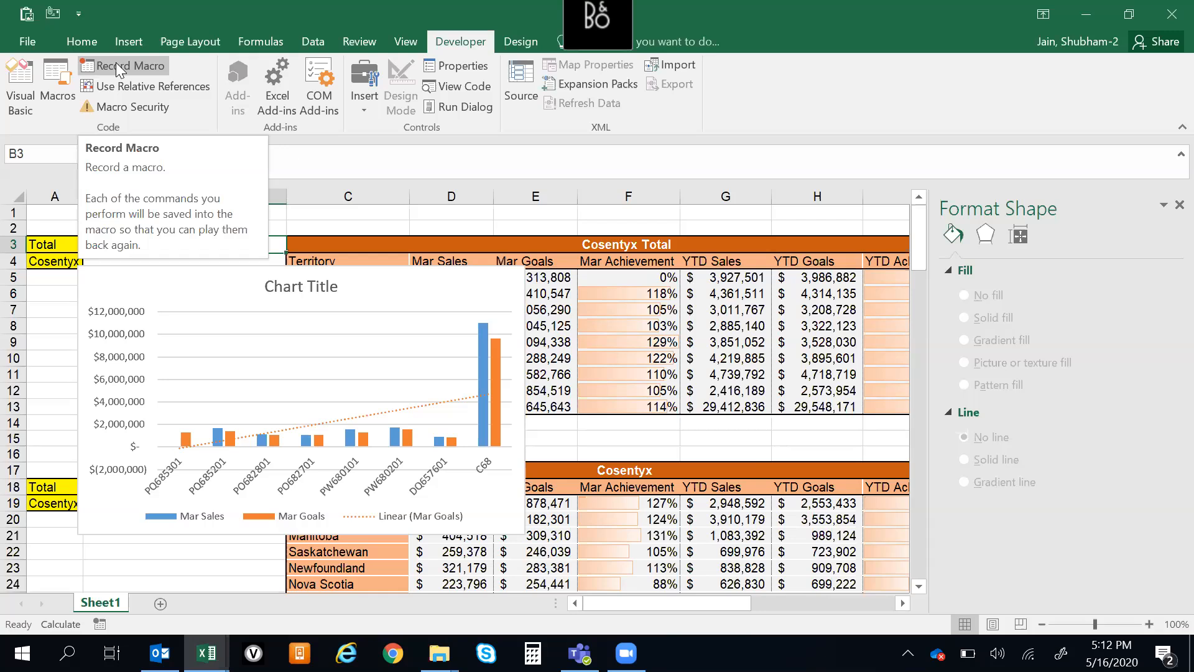
click(360, 228)
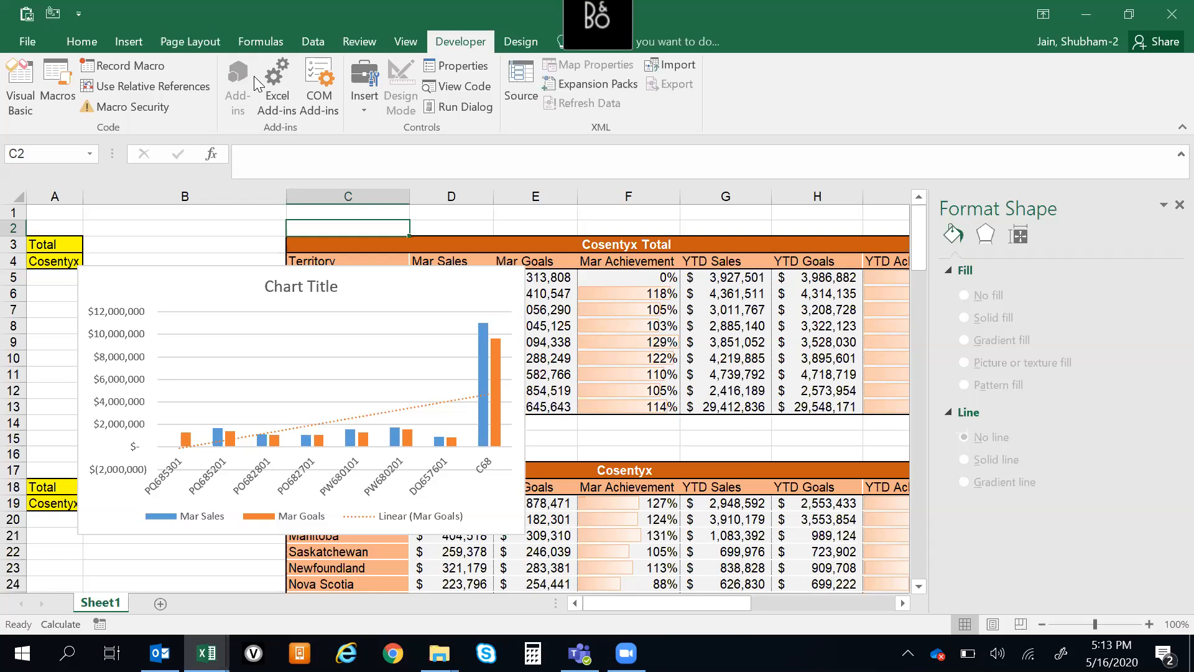
click(102, 41)
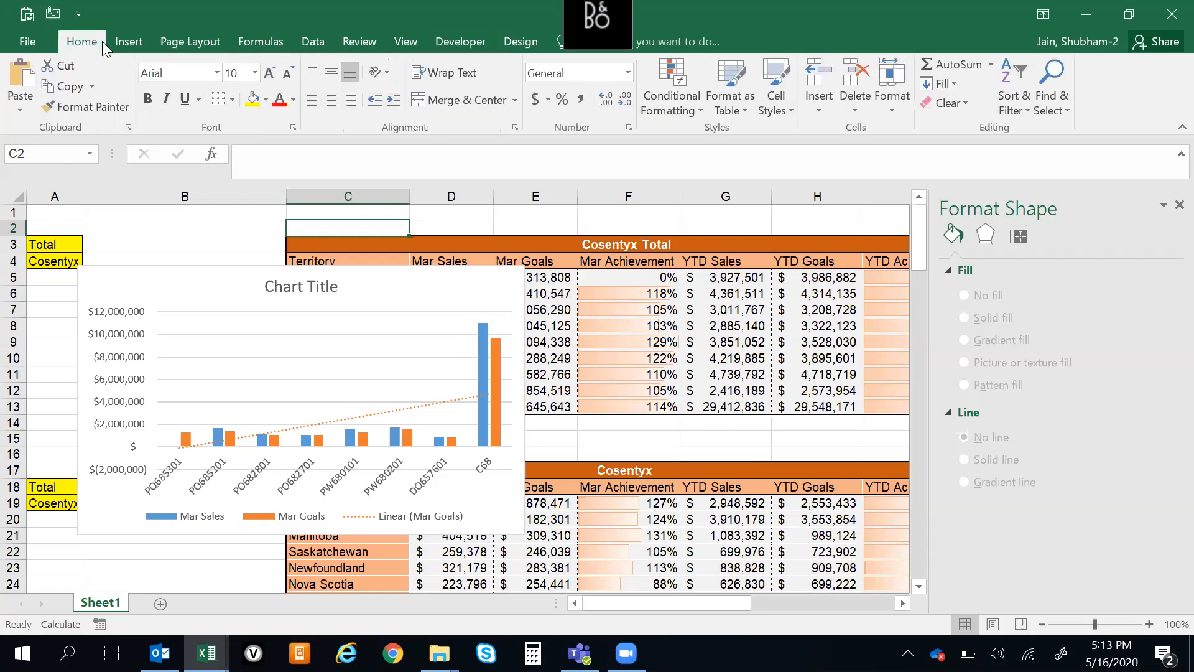
click(112, 43)
click(80, 45)
click(527, 45)
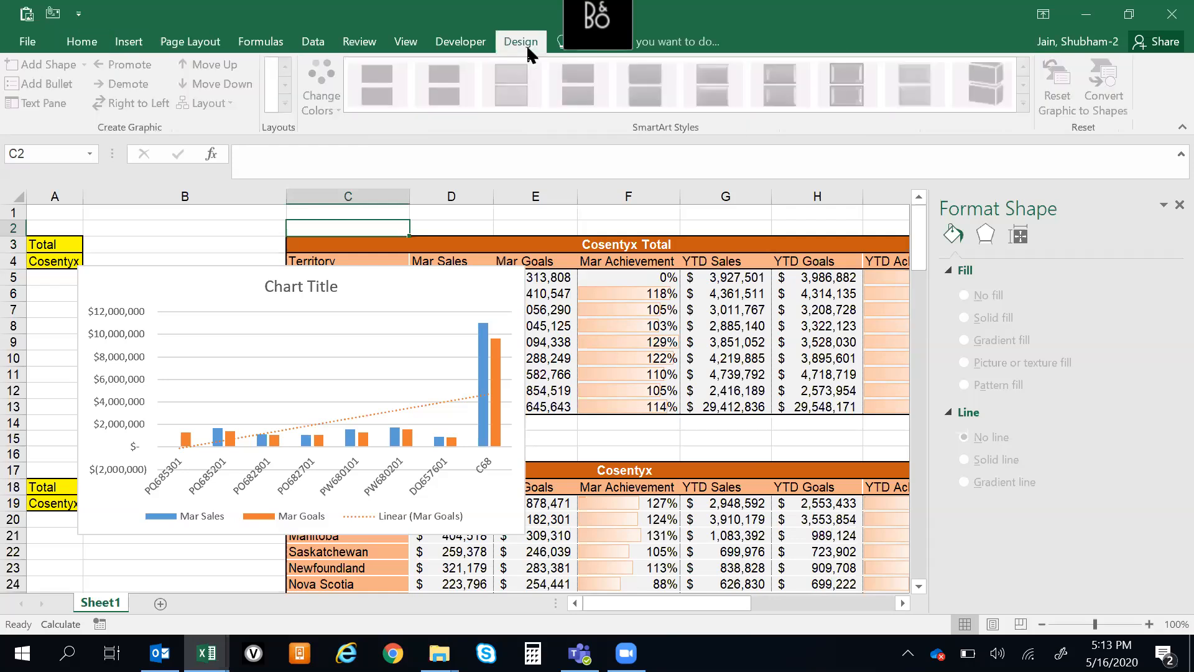
click(71, 45)
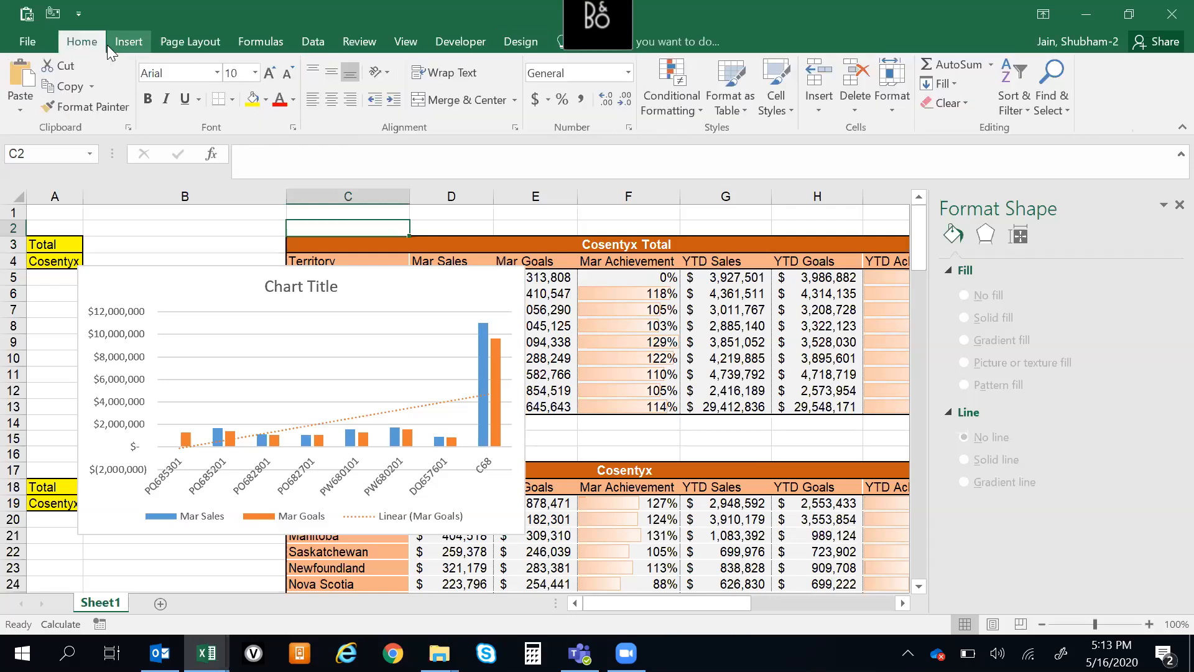
click(127, 42)
click(464, 45)
click(537, 42)
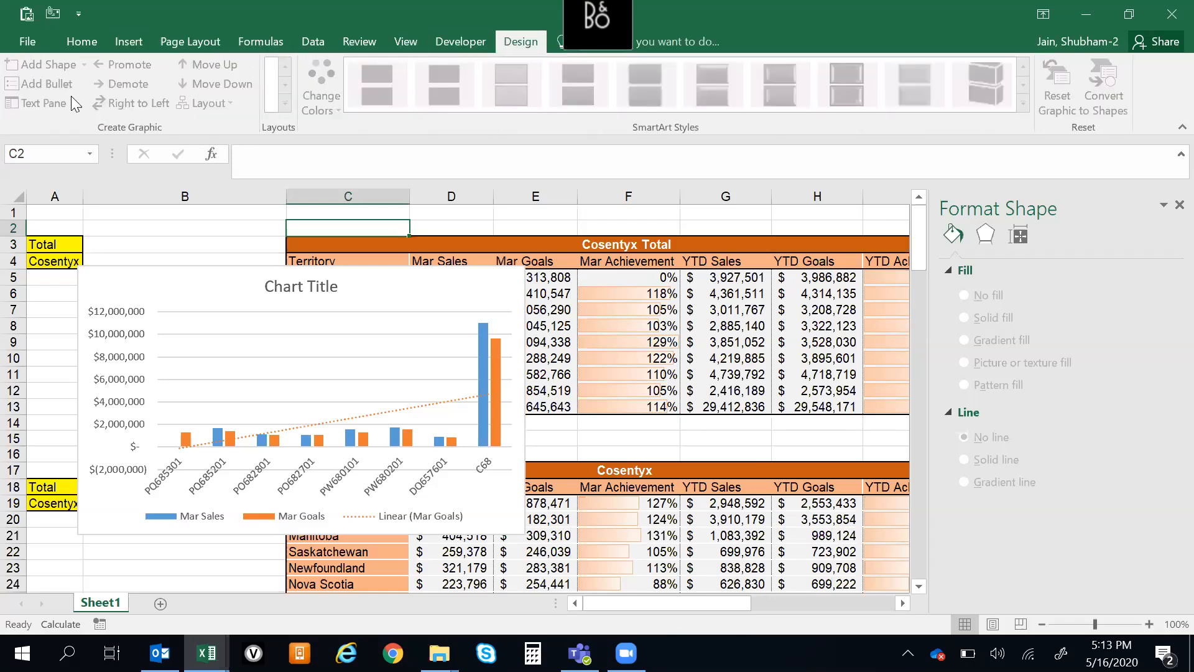
Remove the custom Design tab from the displayed ribbon through the program's ribbon customization options
click(44, 42)
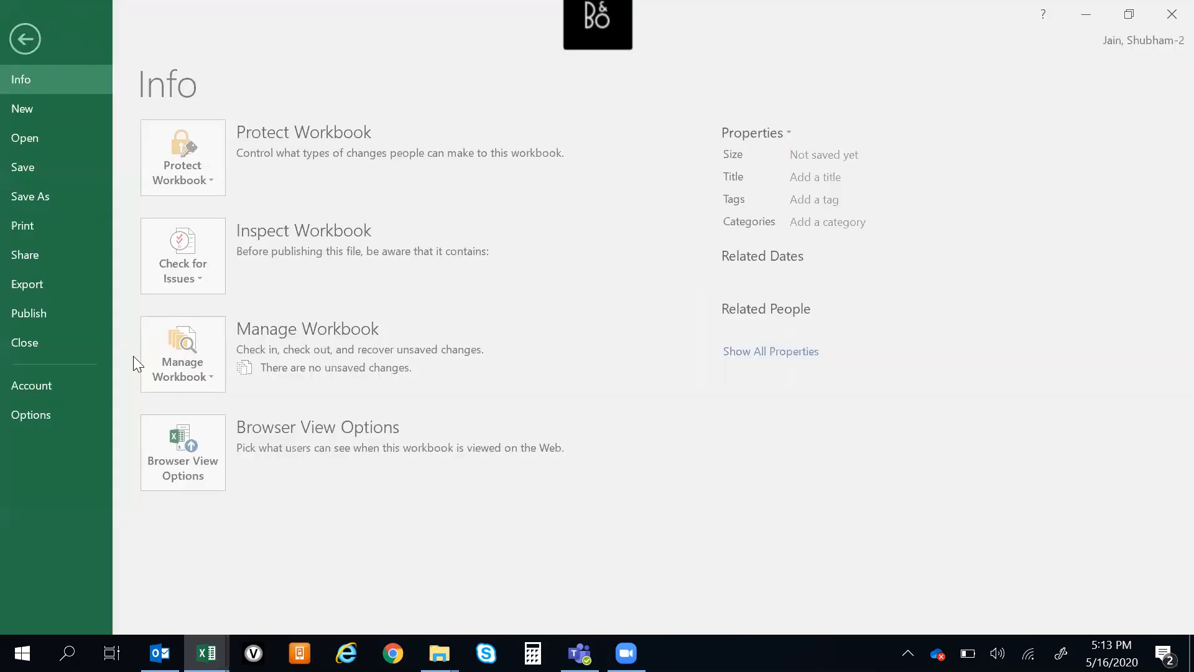
key(Escape)
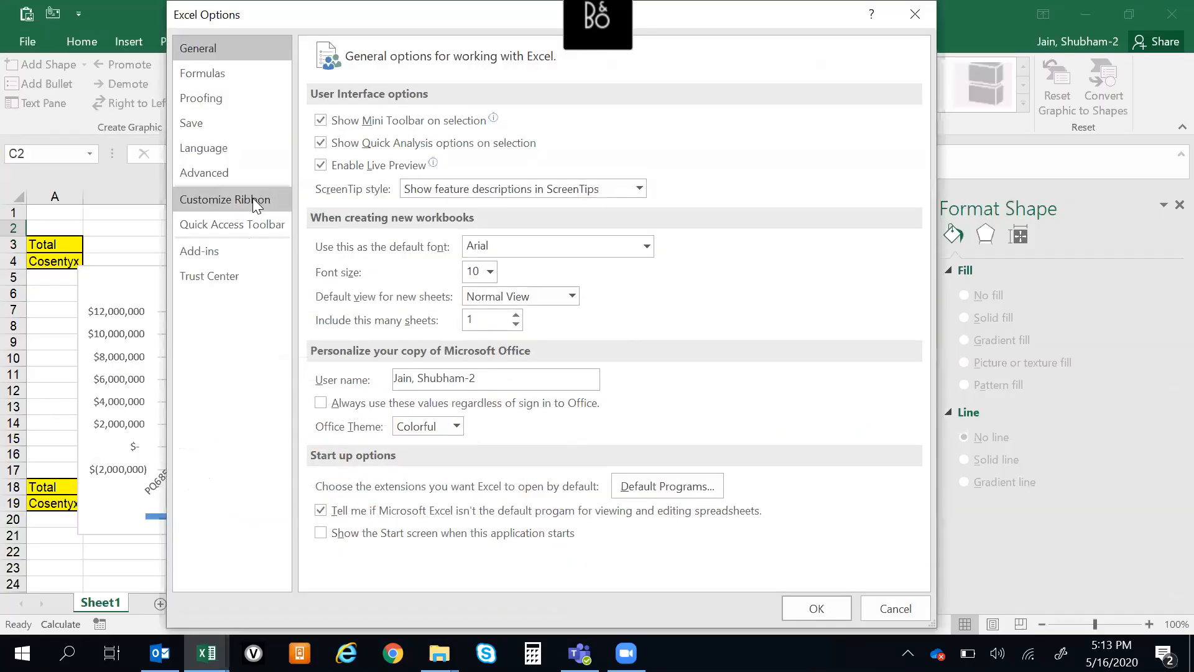
click(253, 200)
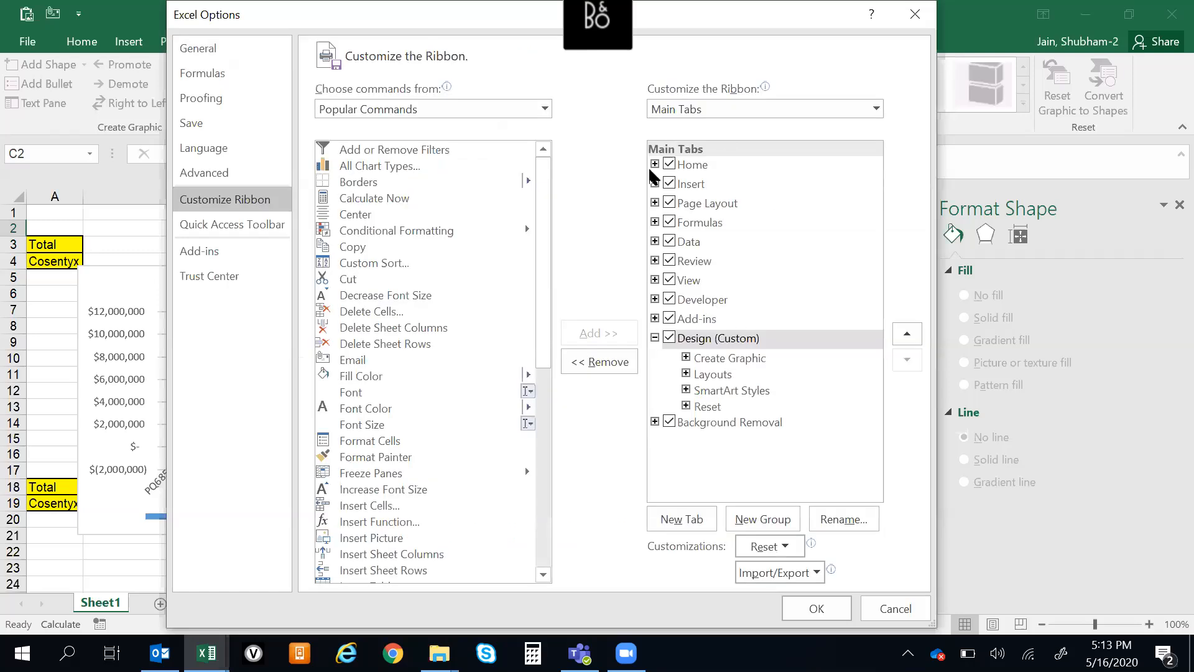
click(668, 339)
click(670, 339)
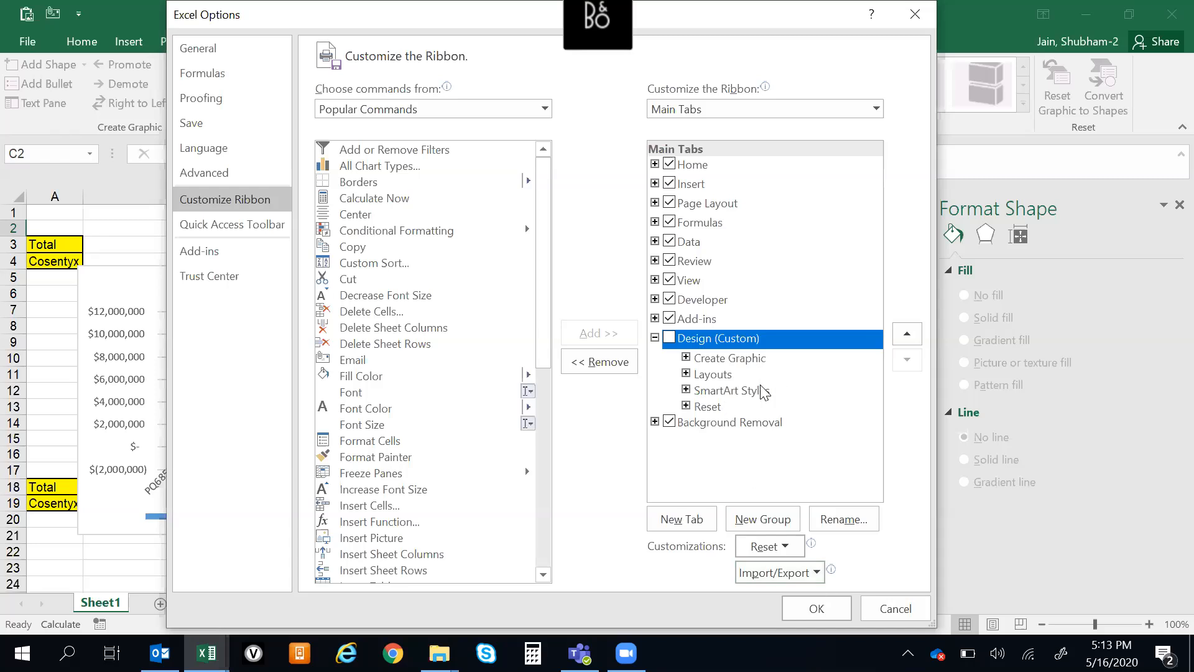
click(845, 606)
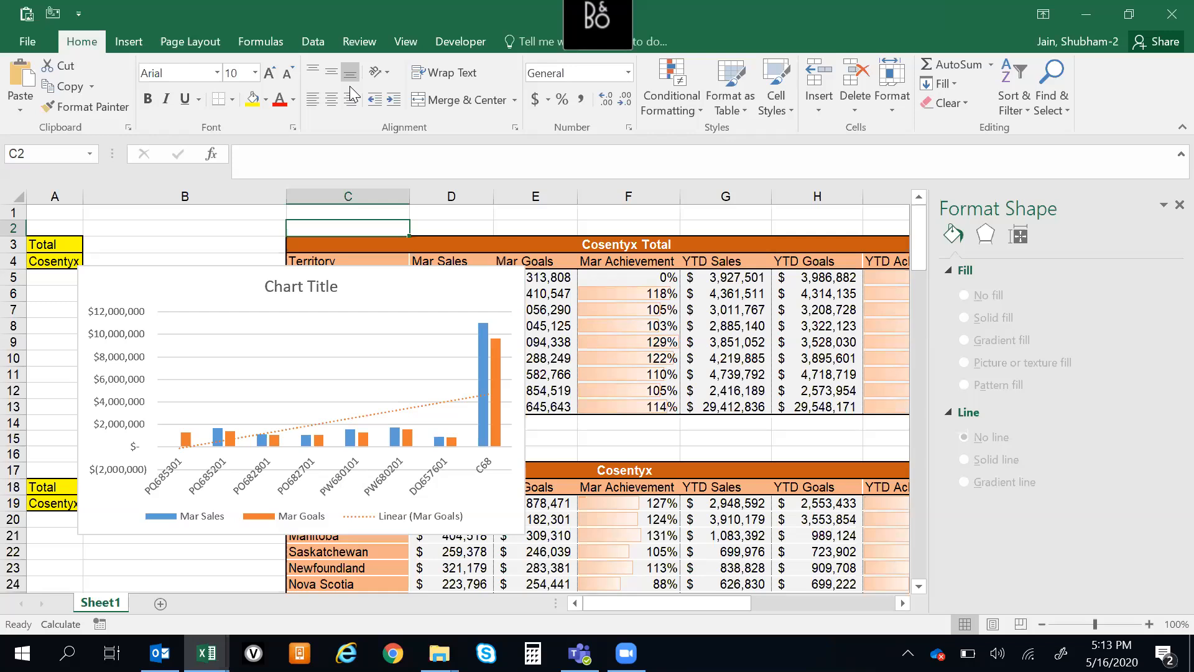
Examine the Quick Access Toolbar, Add-ins, Trust Center and Advanced settings in Excel Options
click(27, 41)
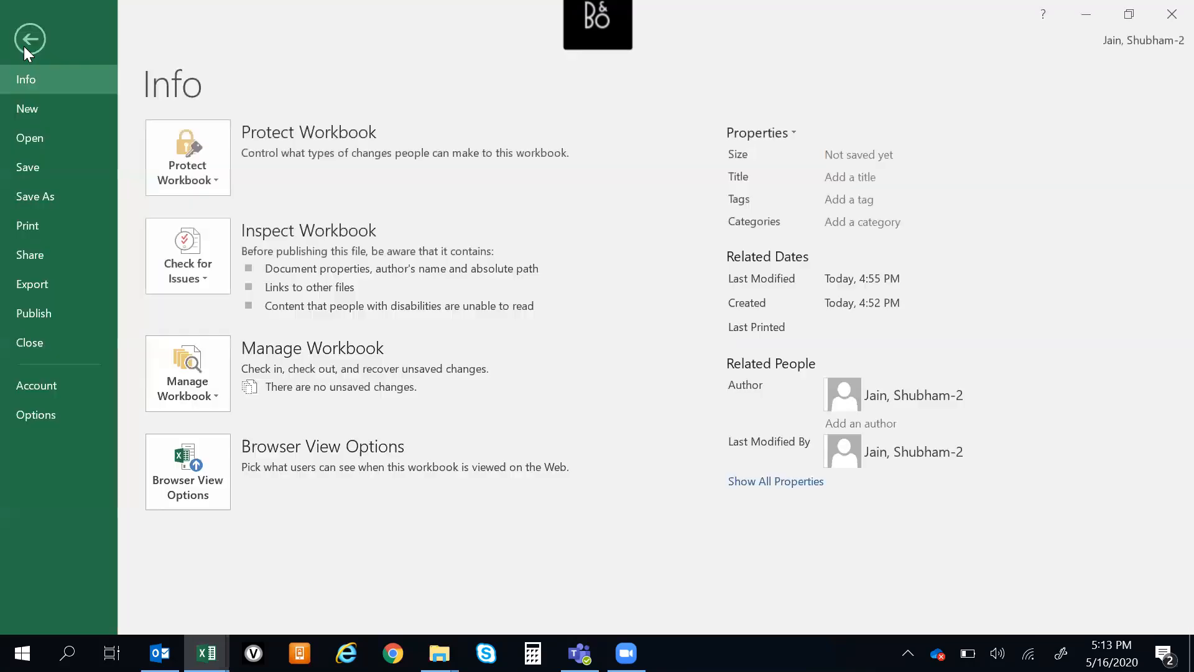
click(57, 402)
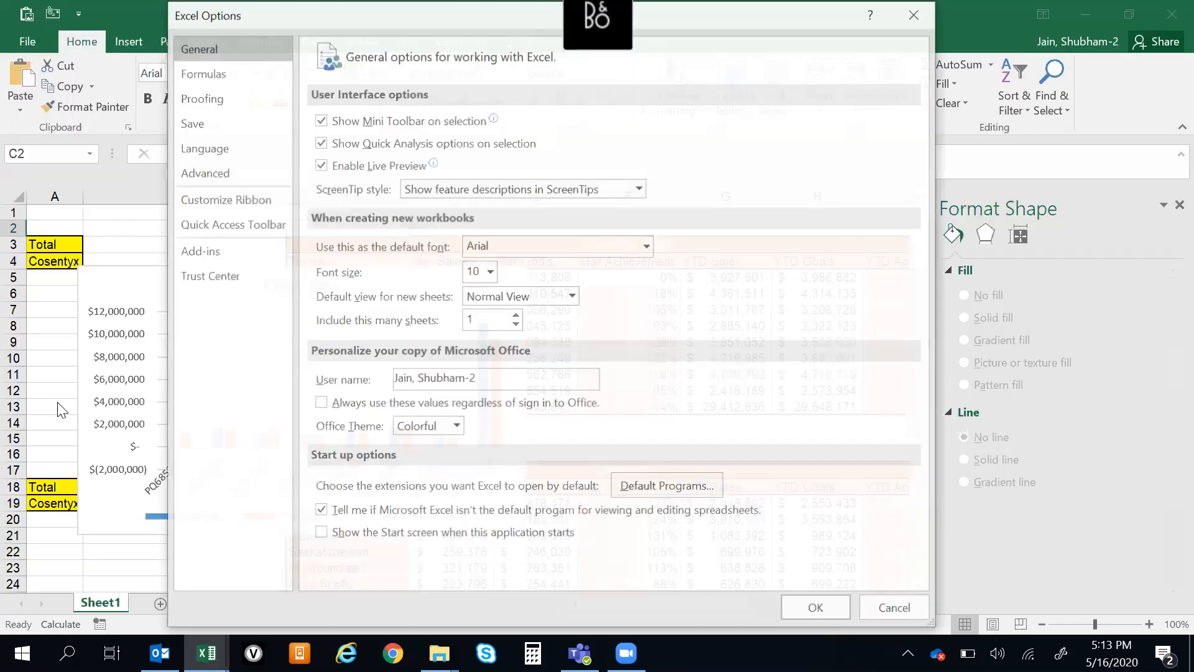
click(242, 225)
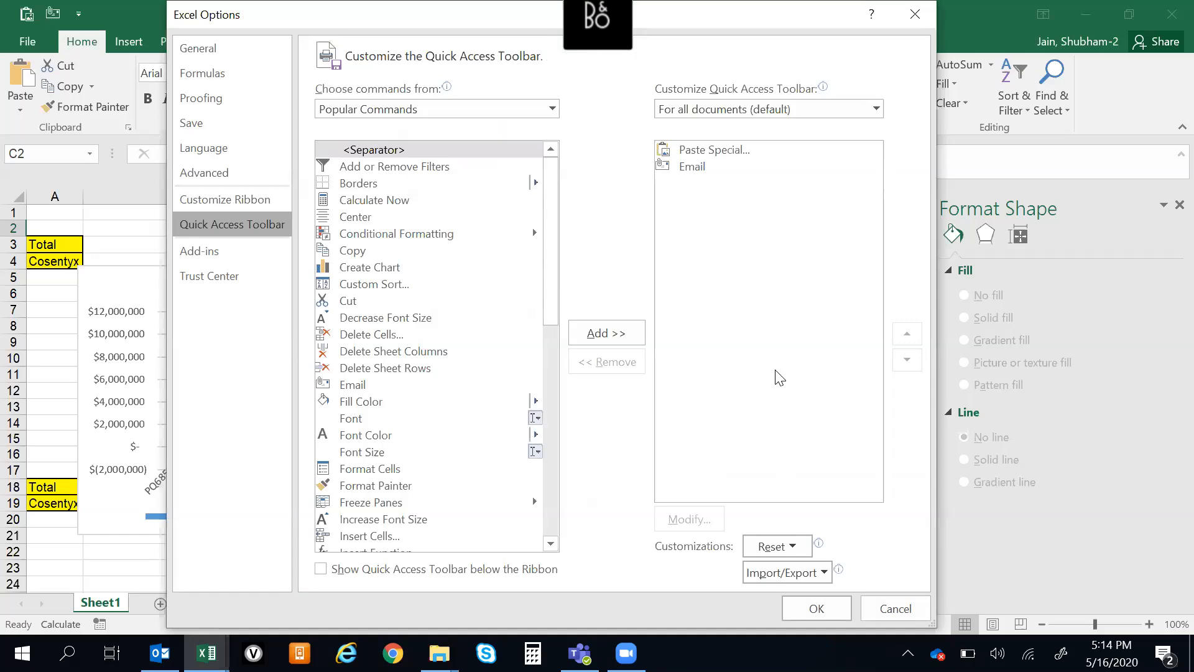
click(214, 249)
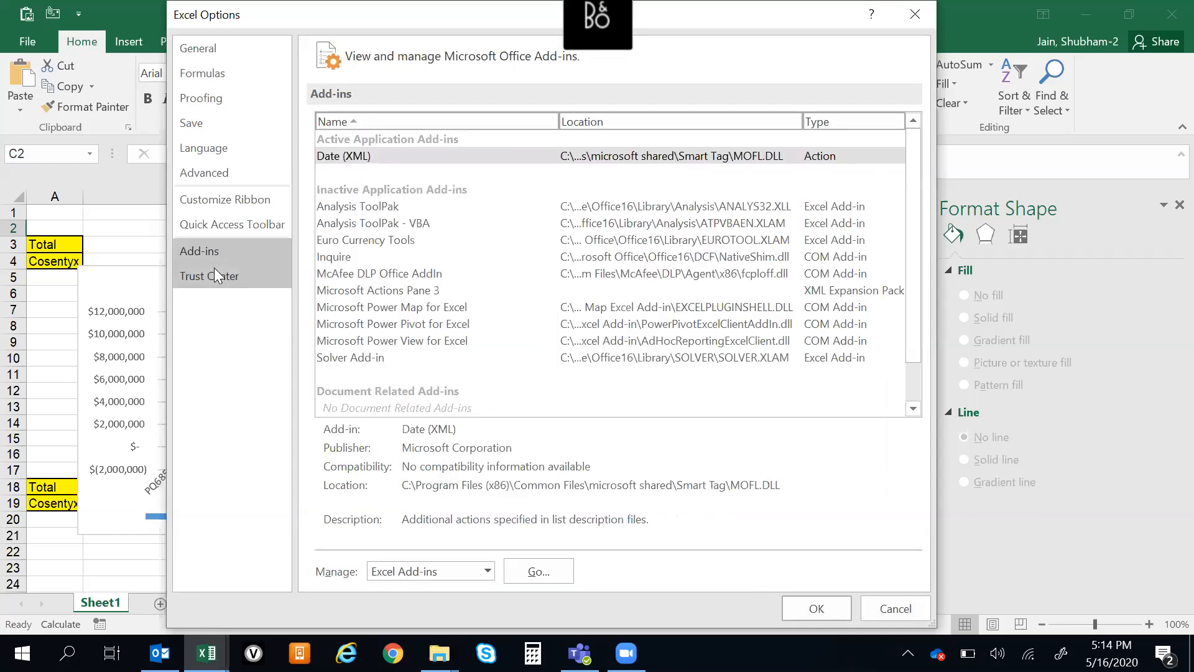
click(214, 274)
click(208, 176)
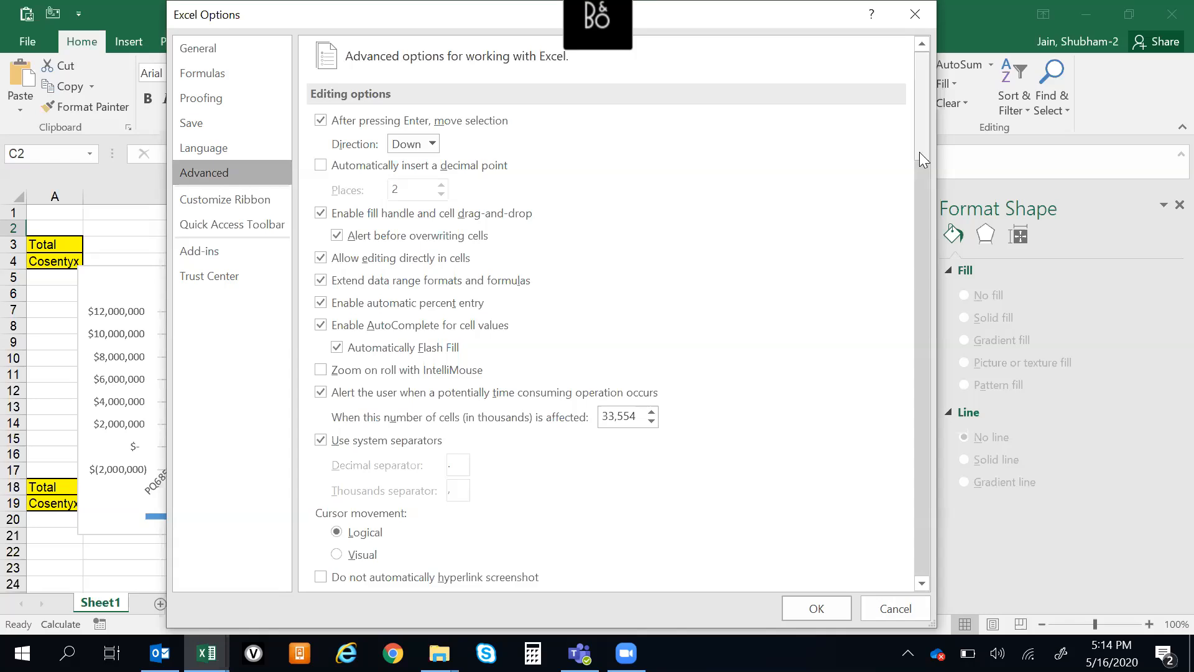
scroll(924, 211, down, 5)
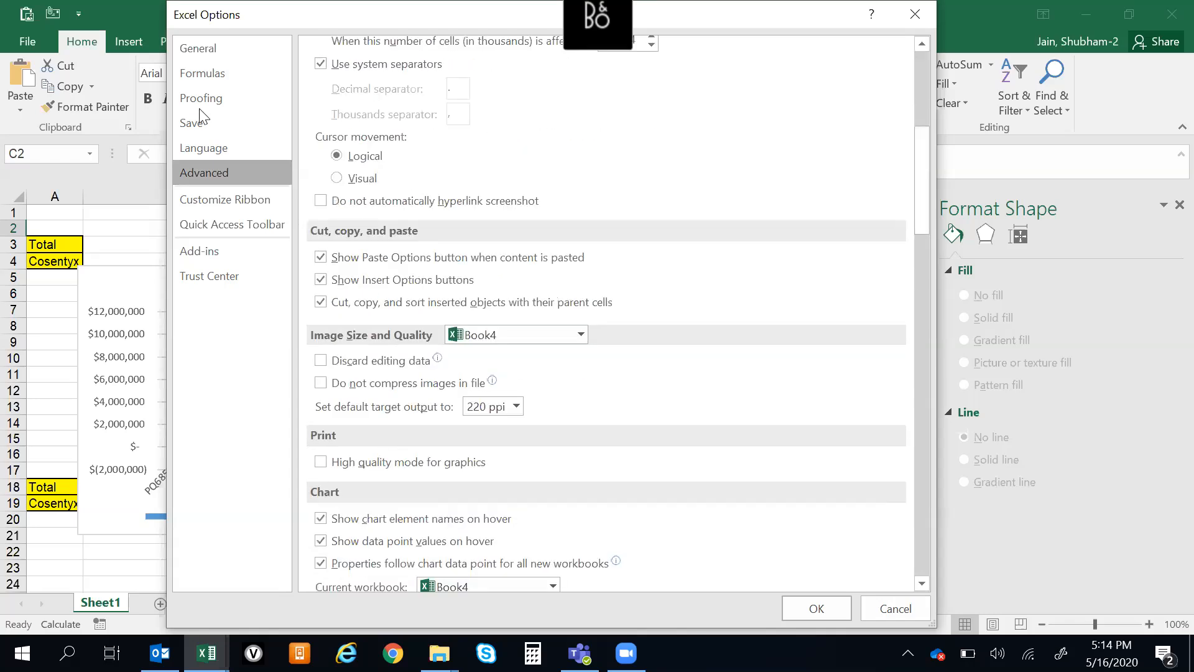
drag(927, 213, 898, 181)
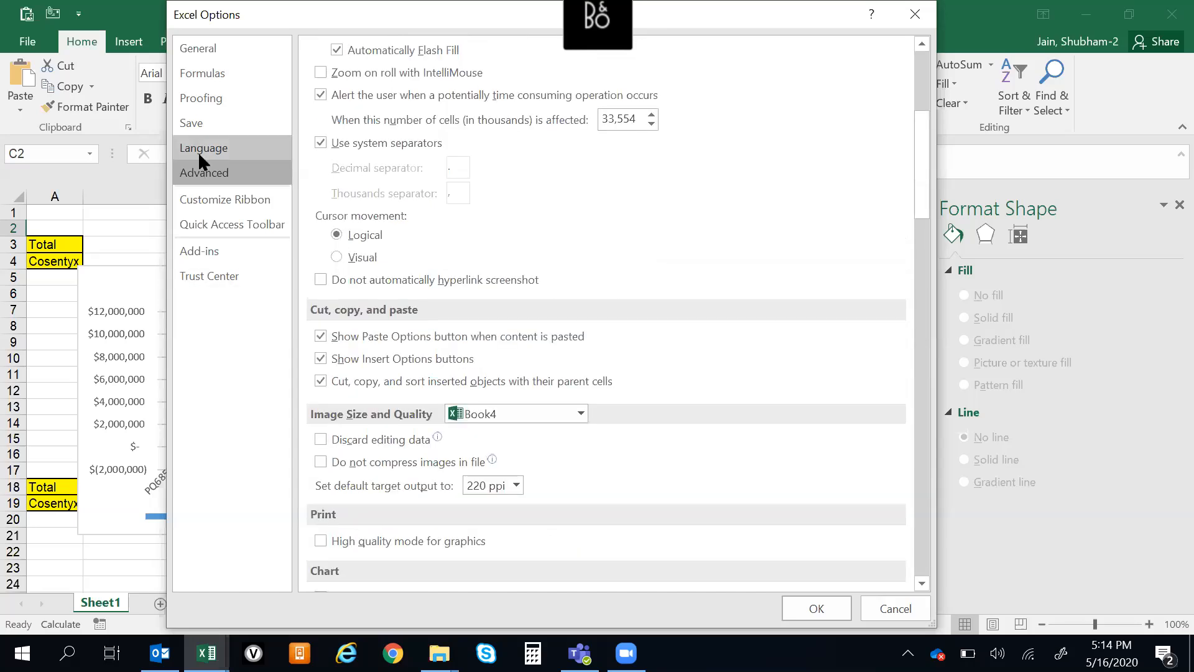
Review the Language, Save, Proofing, Formulas and General settings, and leave Excel Options without changing anything
click(199, 154)
click(216, 123)
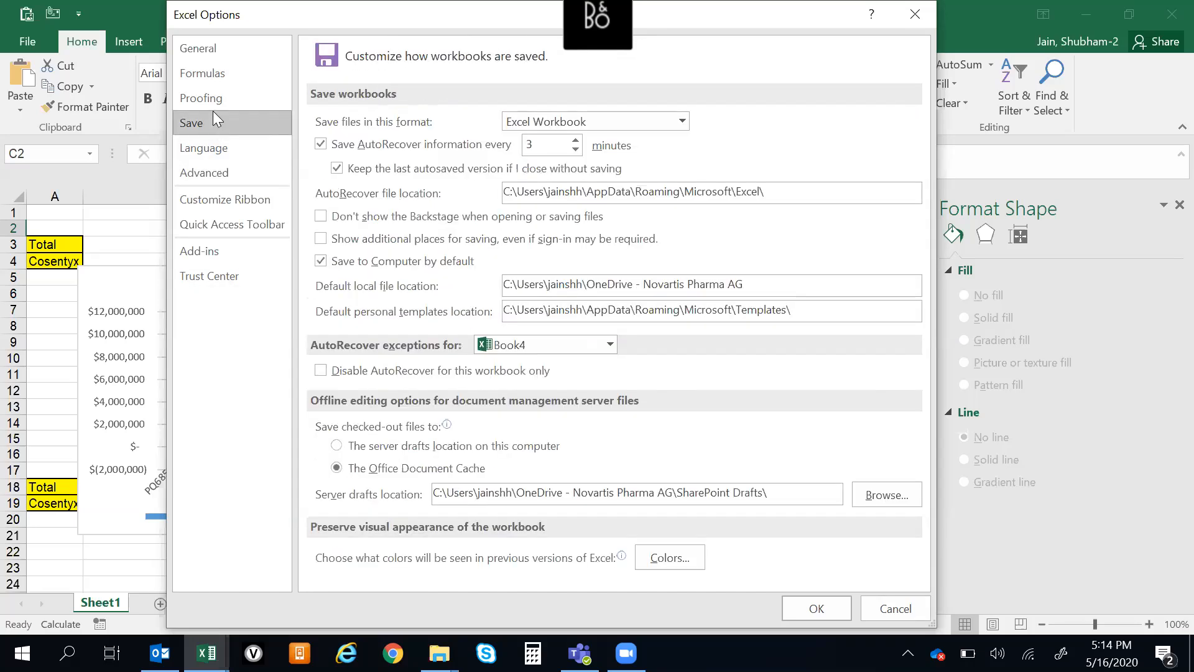
click(211, 102)
click(203, 75)
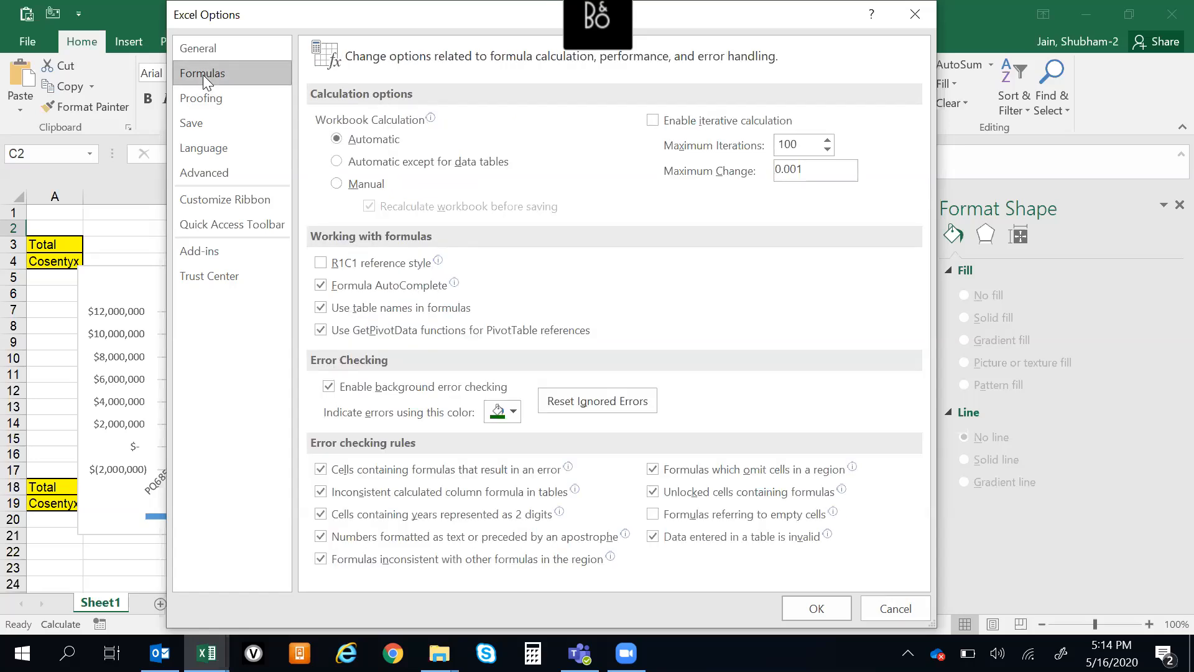
click(201, 56)
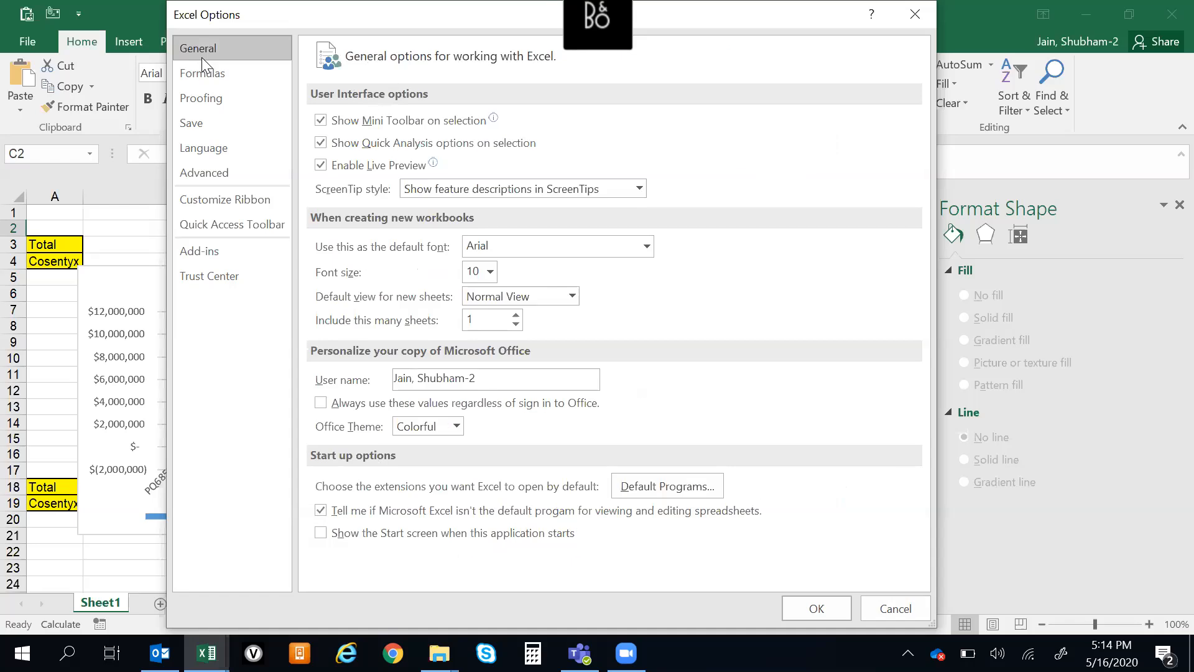
click(915, 14)
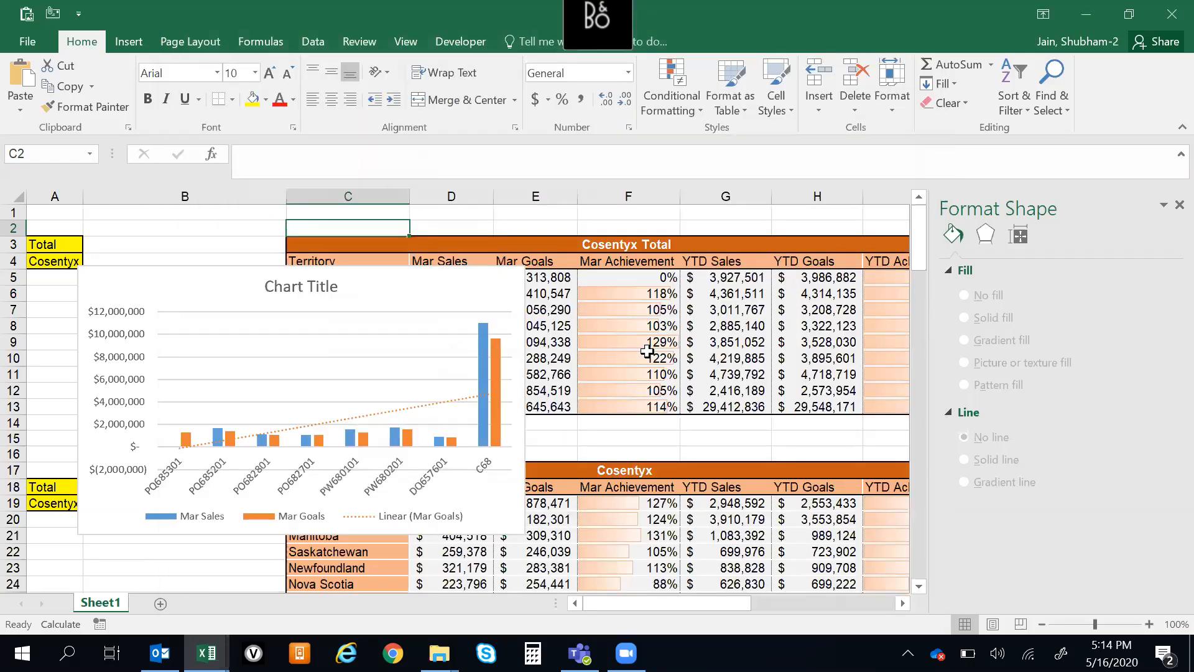
Create a new blank workbook
click(650, 355)
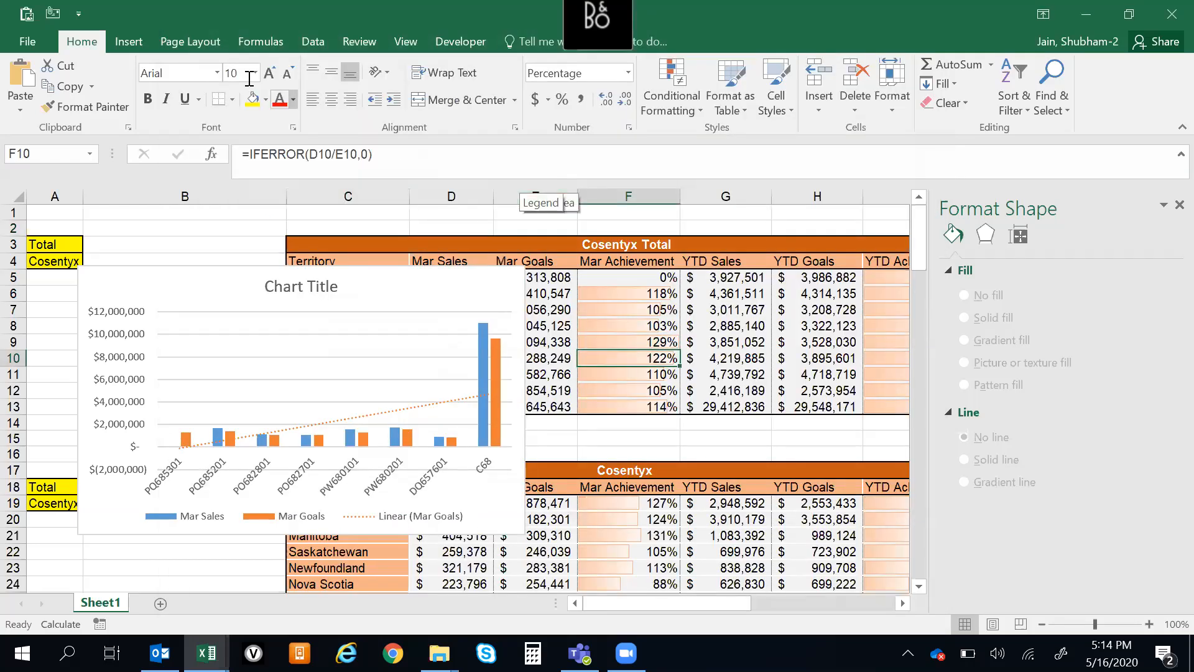
click(441, 216)
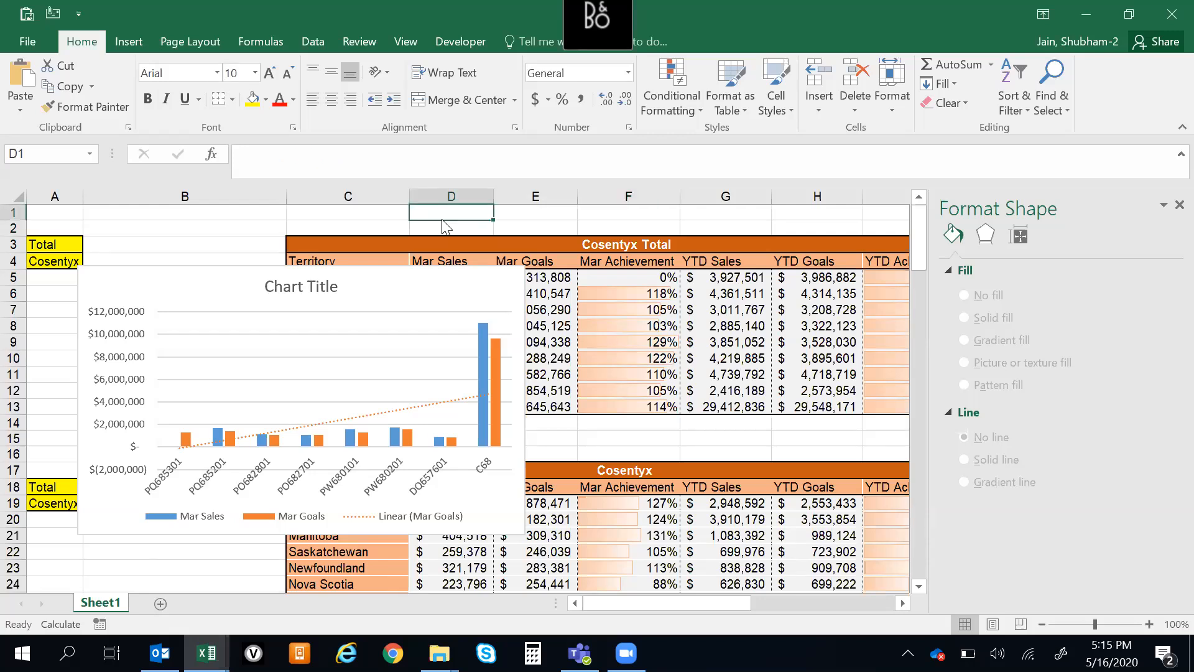
key(ctrl+n)
Enter the numbers 3242342, 23423423, 43, 4, 24 and 3 down cells D2 to D7
key(Right)
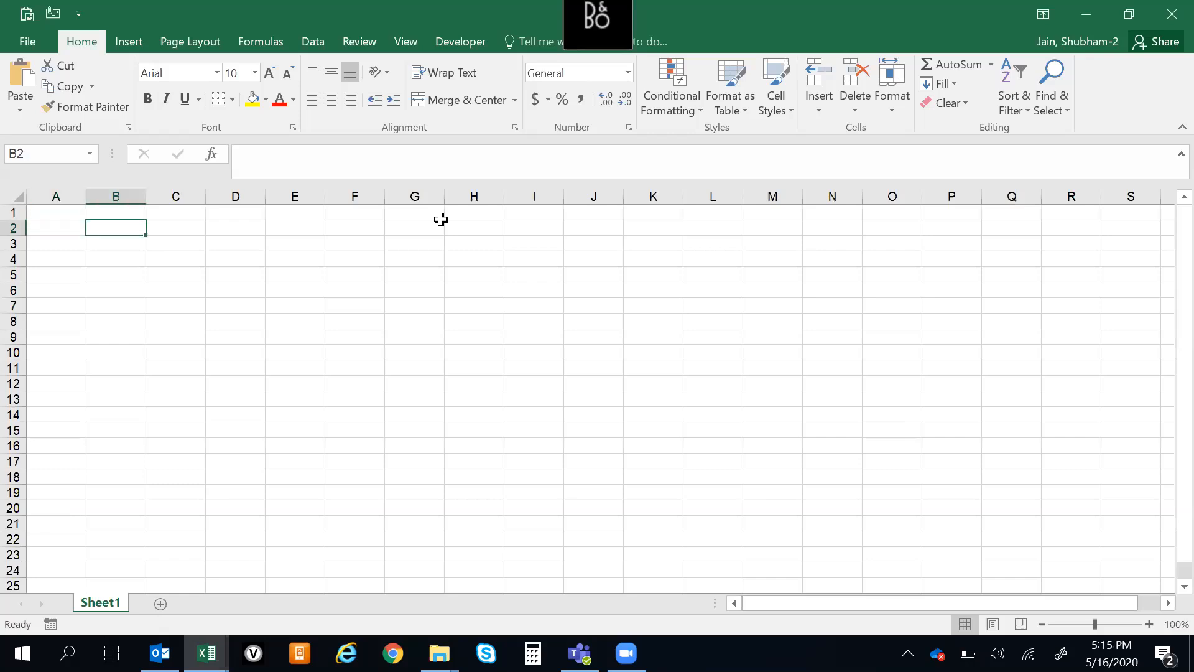
key(Down)
key(Down)
key(Up)
key(Right)
key(Right)
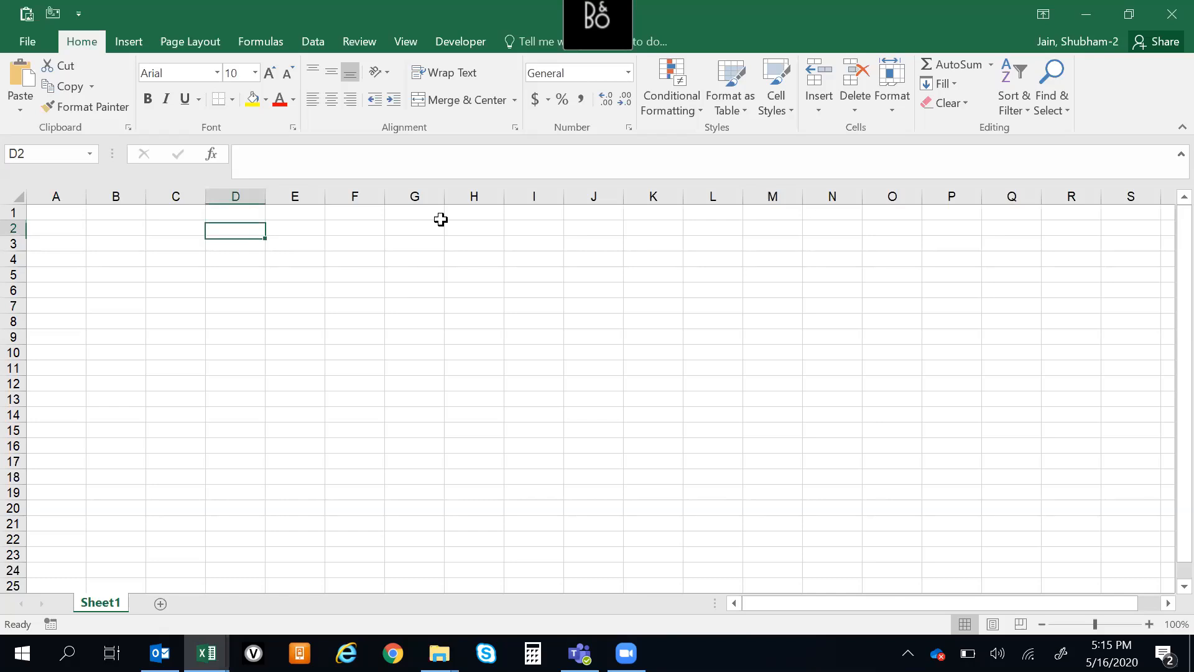
key(Up)
key(Up)
key(Down)
text(3242342)
key(Return)
text(23423423 43 4 24 3 434)
key(Escape)
key(Up)
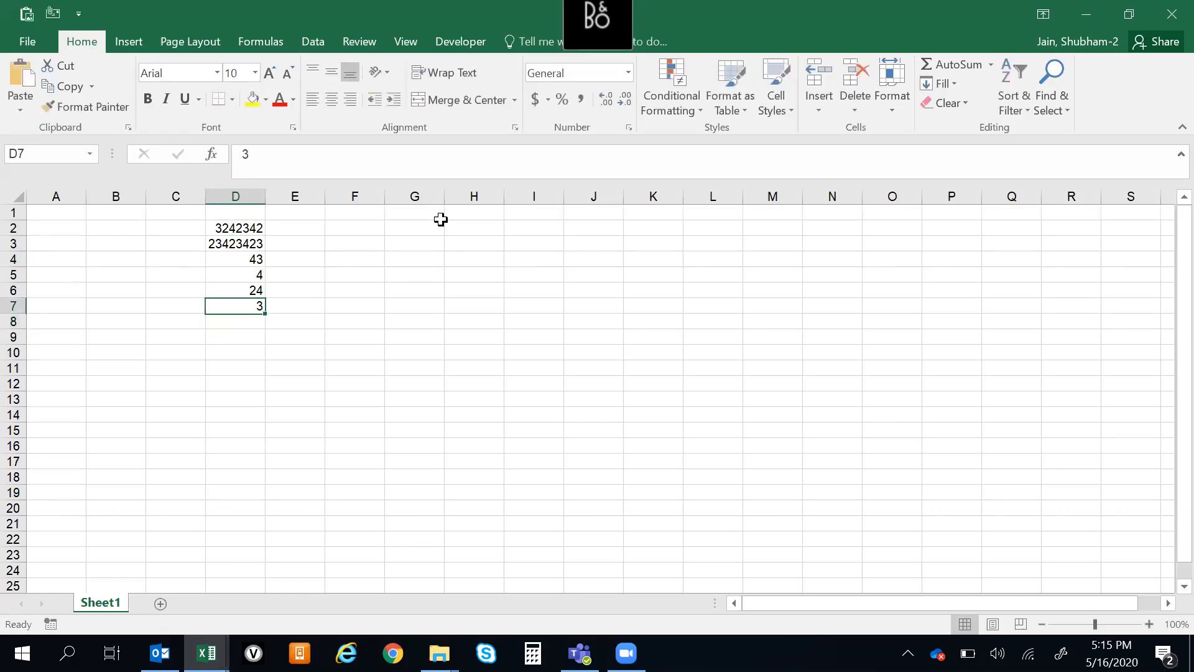
Enter the formula =RAND() in cell F2
key(Right)
key(ctrl+Up)
key(Down)
key(Right)
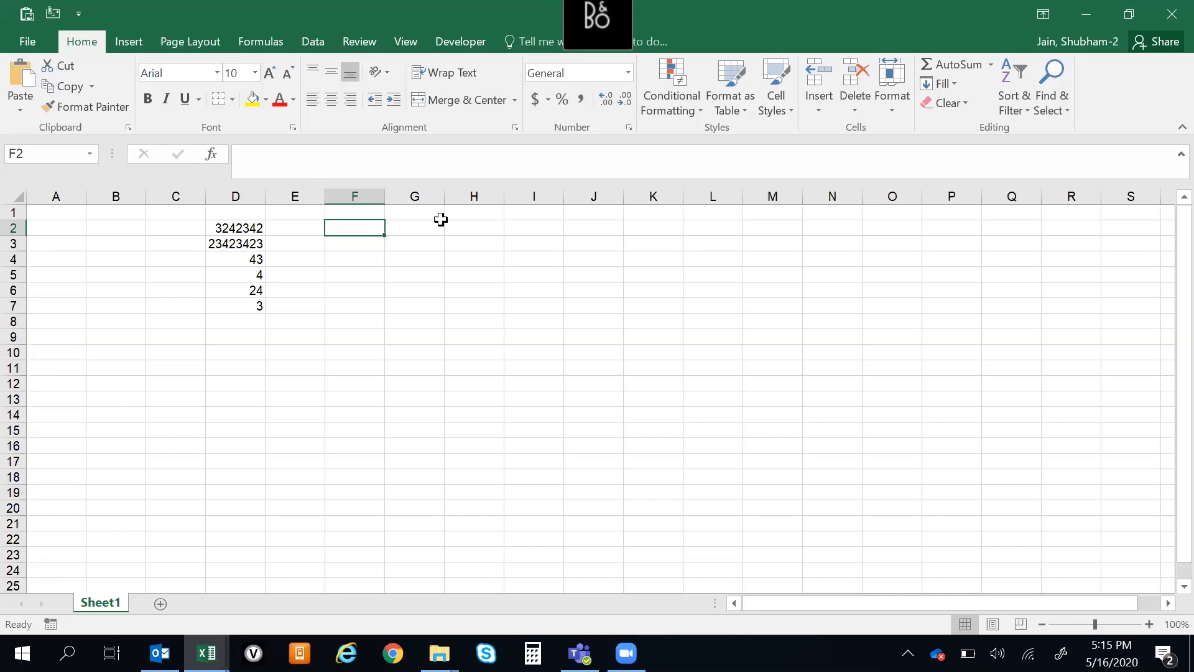
text(=RAND)
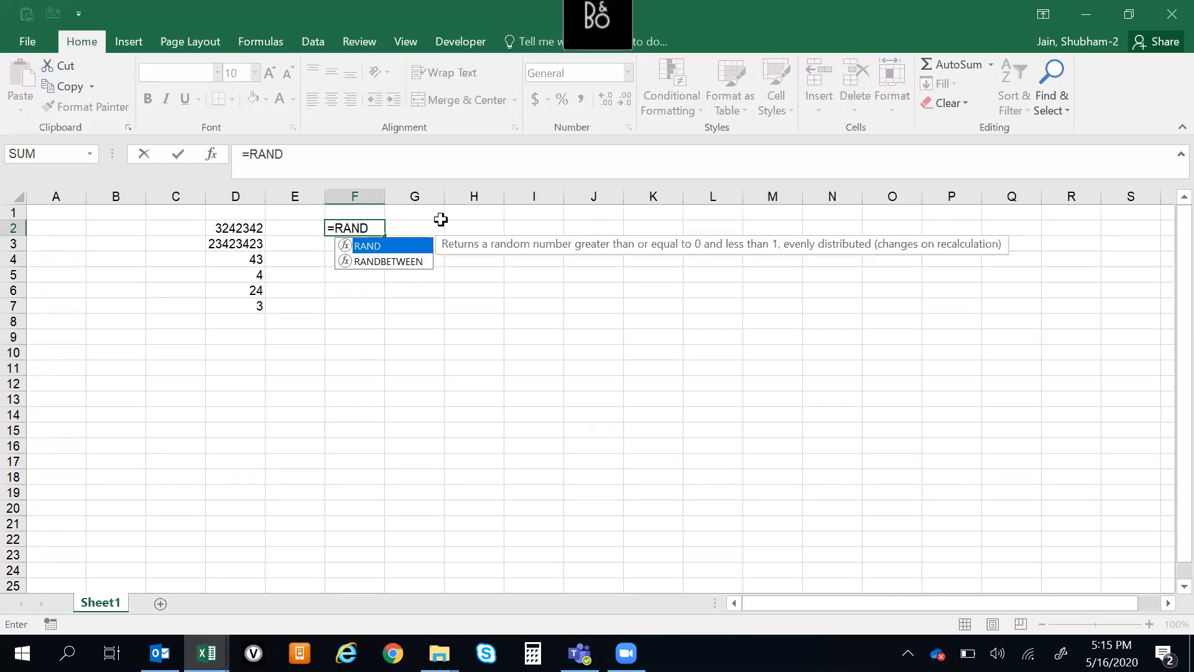
text(()
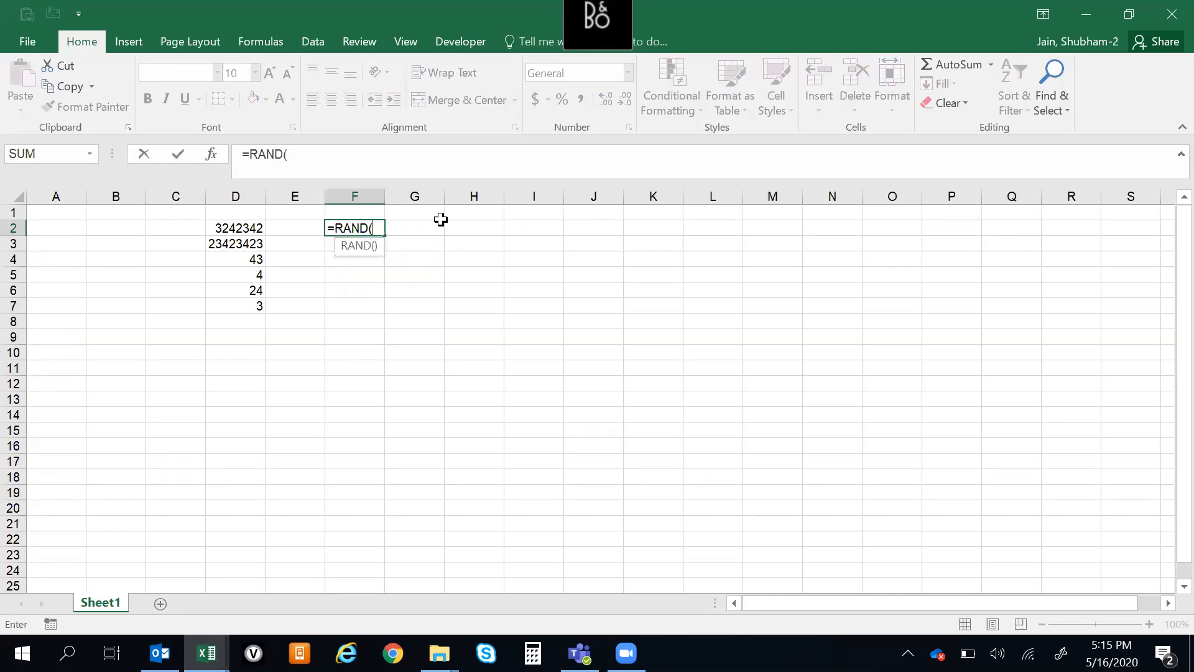
text())
key(ctrl+Return)
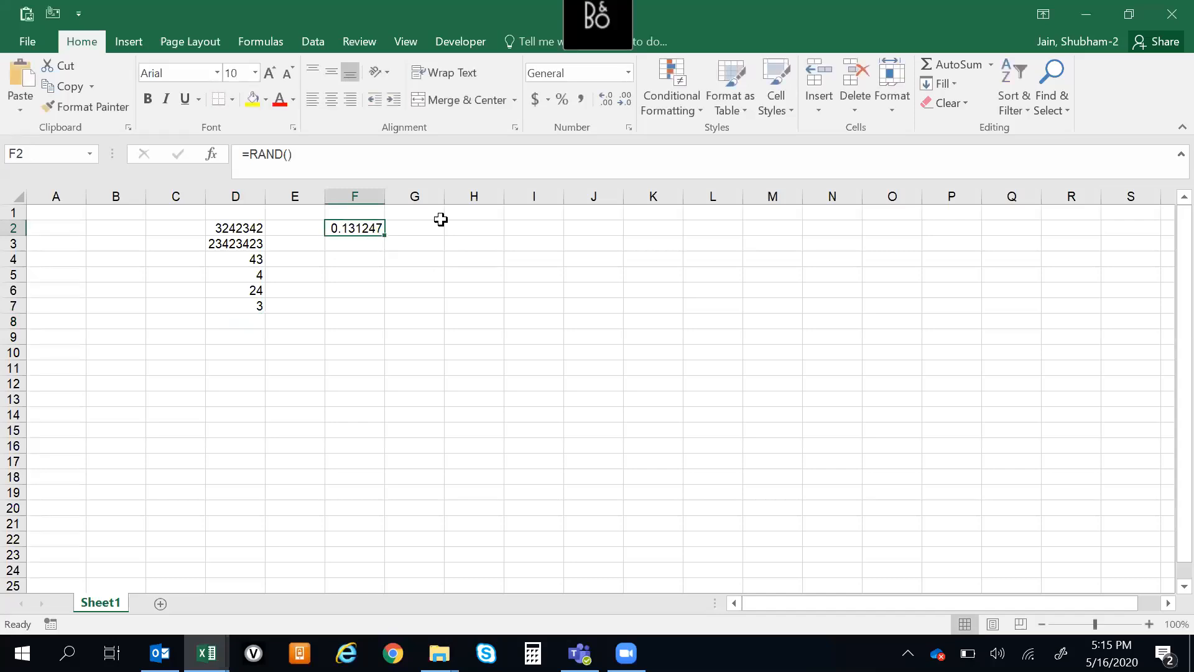
Fill the RAND formula from F2 down through F26
key(shift+Down)
key(shift+Down)
key(shift+Down)
key(shift+Down)
key(shift+Down)
key(shift+Down)
key(shift+Down)
key(shift+Down)
key(shift+Down)
key(shift+Down)
key(shift+Down)
key(shift+Down)
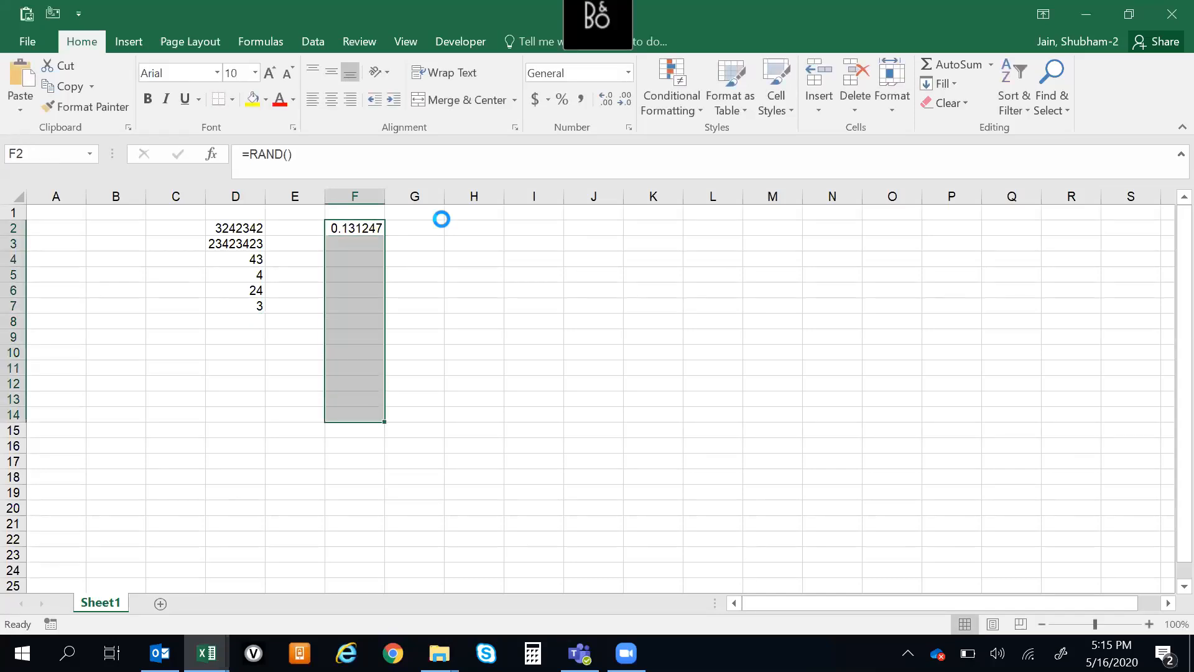
key(ctrl+d)
key(shift+Down)
key(shift+Down)
key(shift+Down)
key(shift+Down)
key(shift+Down)
key(shift+Down)
key(shift+Down)
key(shift+Down)
key(shift+Down)
key(shift+Down)
key(shift+Down)
key(shift+Down)
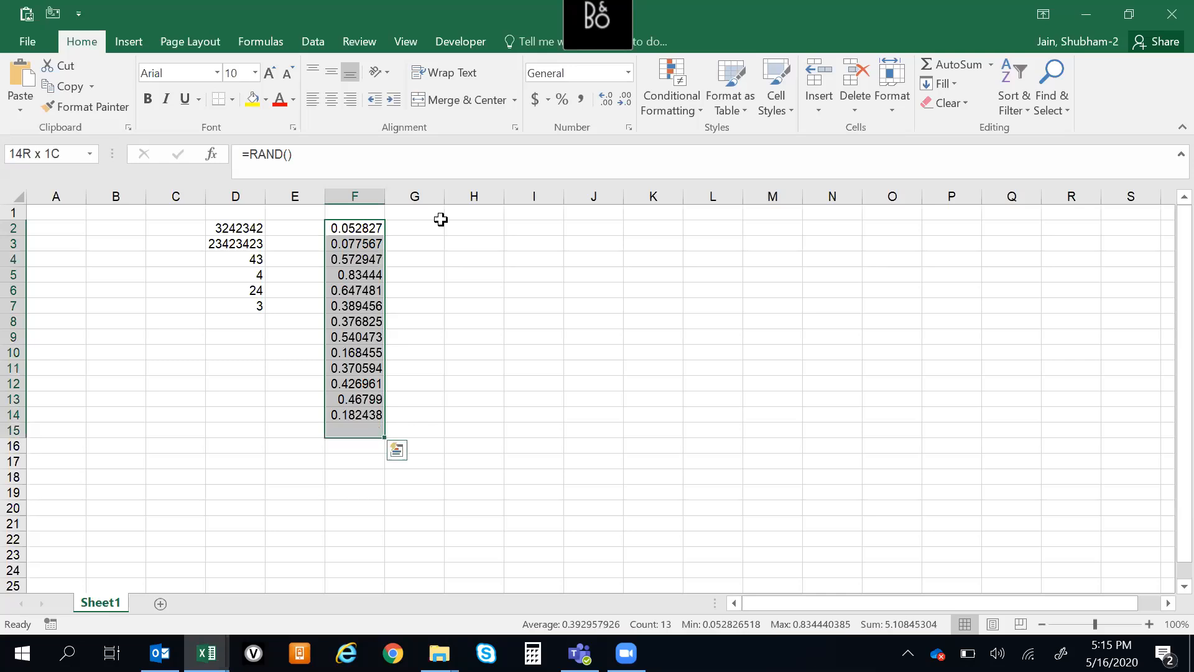
key(ctrl+d)
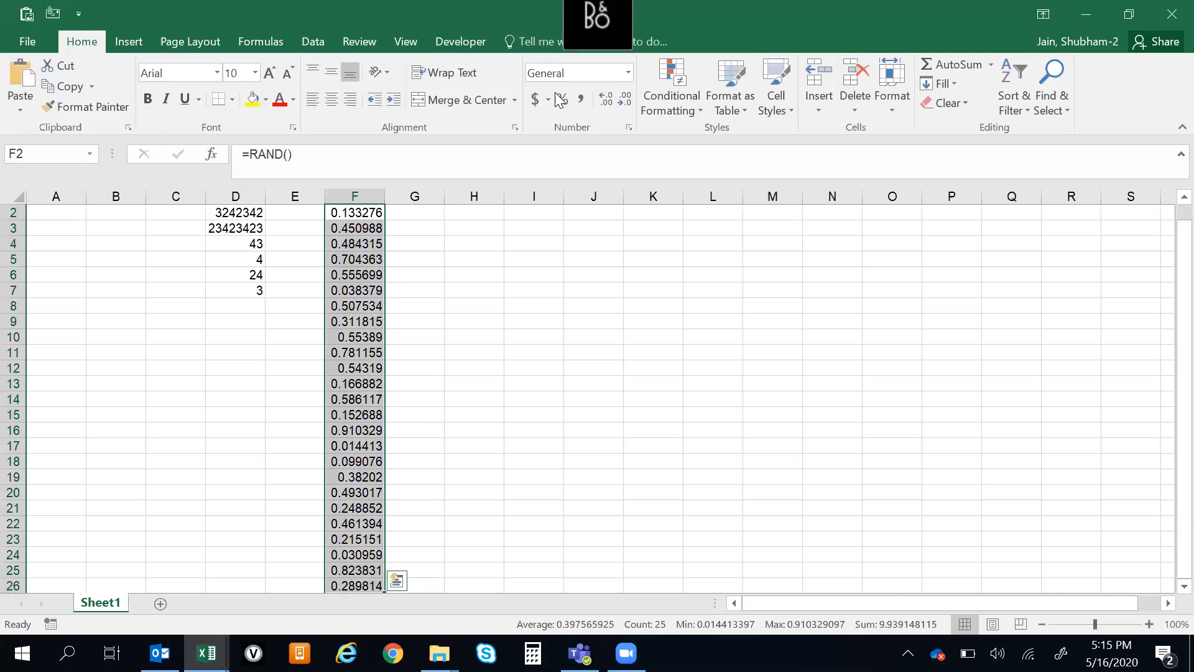
Reduce the number format of F2:F26 to zero decimal places
click(622, 104)
click(622, 104)
click(623, 105)
click(623, 106)
click(624, 105)
click(624, 105)
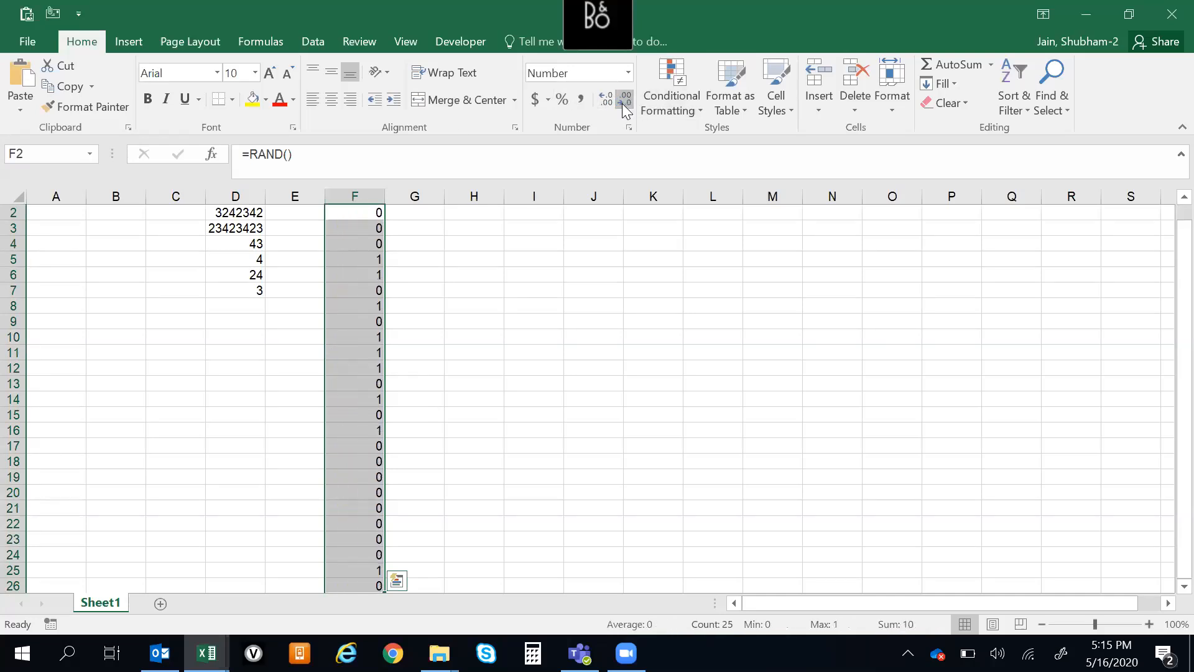
Copy the random numbers in F2:F26 and paste them as values only into column G starting at G2
key(Up)
key(Down)
key(ctrl+shift+Down)
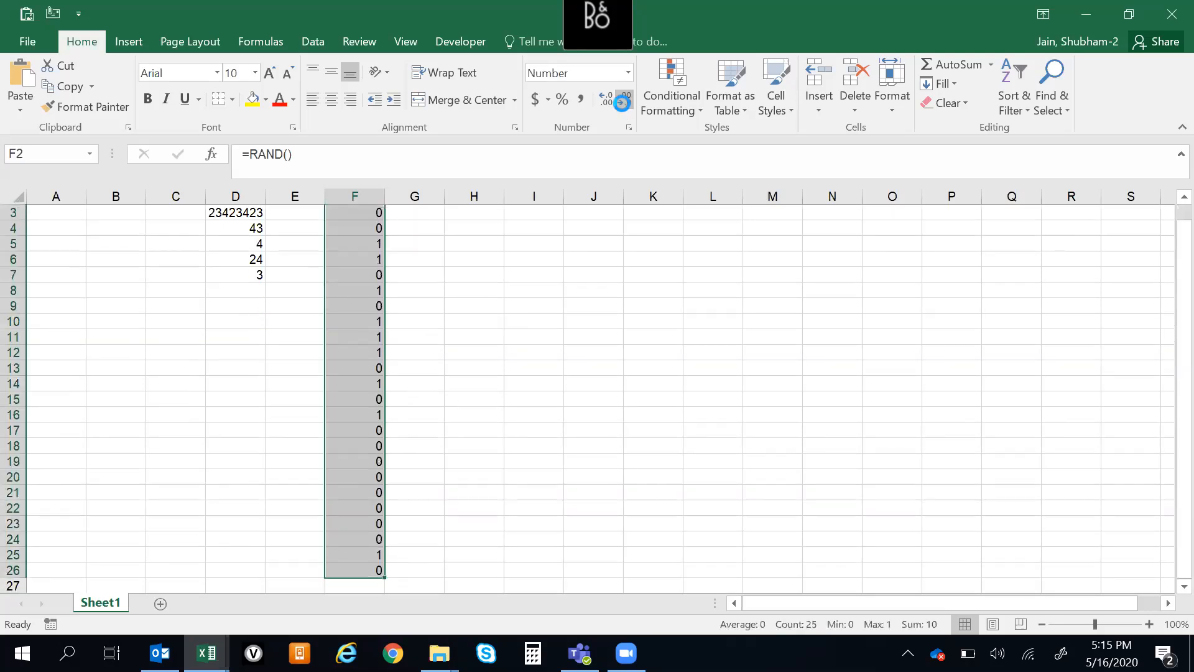
key(ctrl+c)
key(Right)
key(ctrl+alt+v)
key(v)
key(Return)
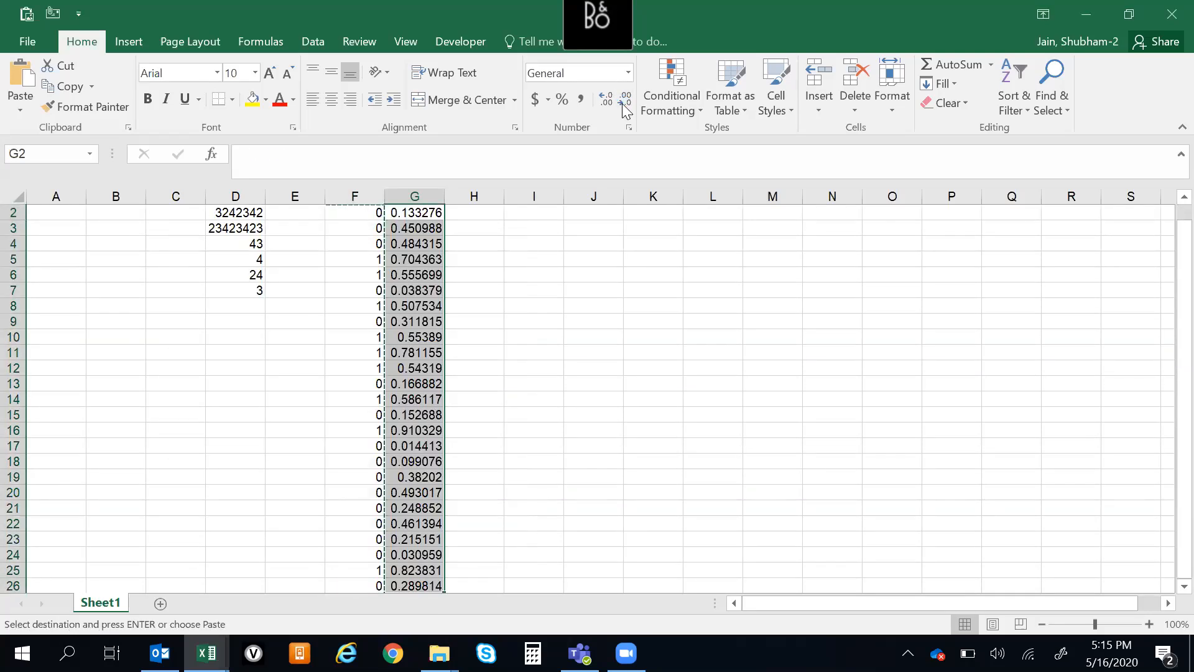
Cancel the pending copy of column F and review the pasted values in G2:G26
key(Escape)
key(Down)
key(Up)
key(Up)
key(Down)
key(ctrl+shift+Down)
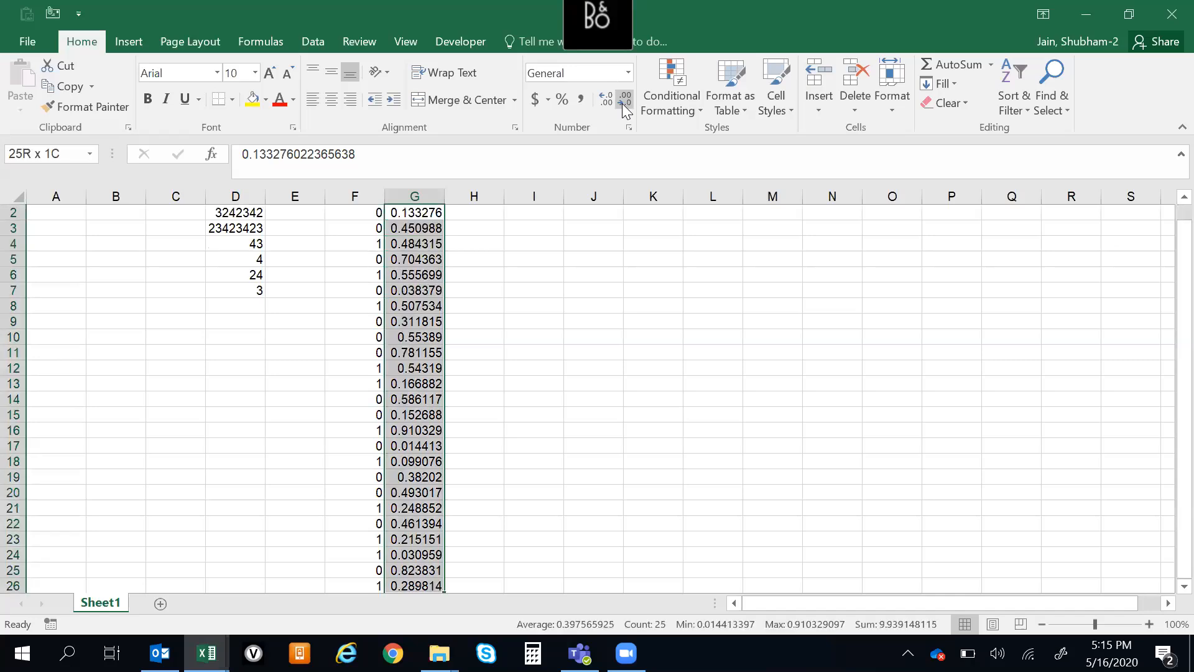
key(Up)
key(Down)
key(Right)
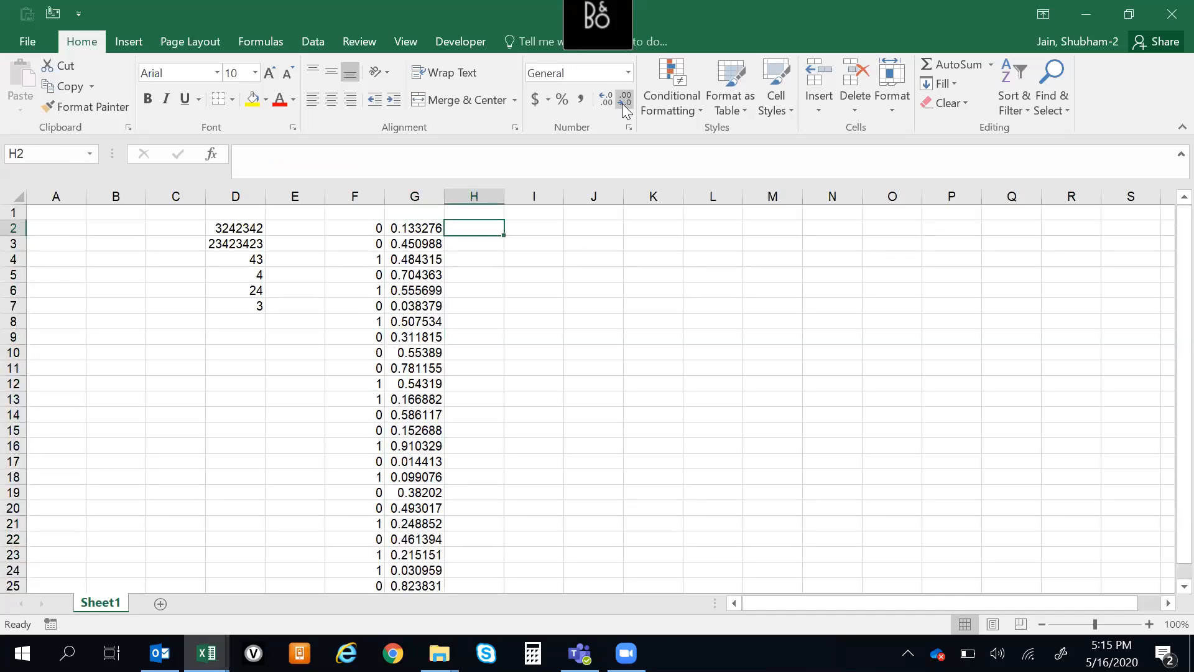
text(=ROUN)
key(Escape)
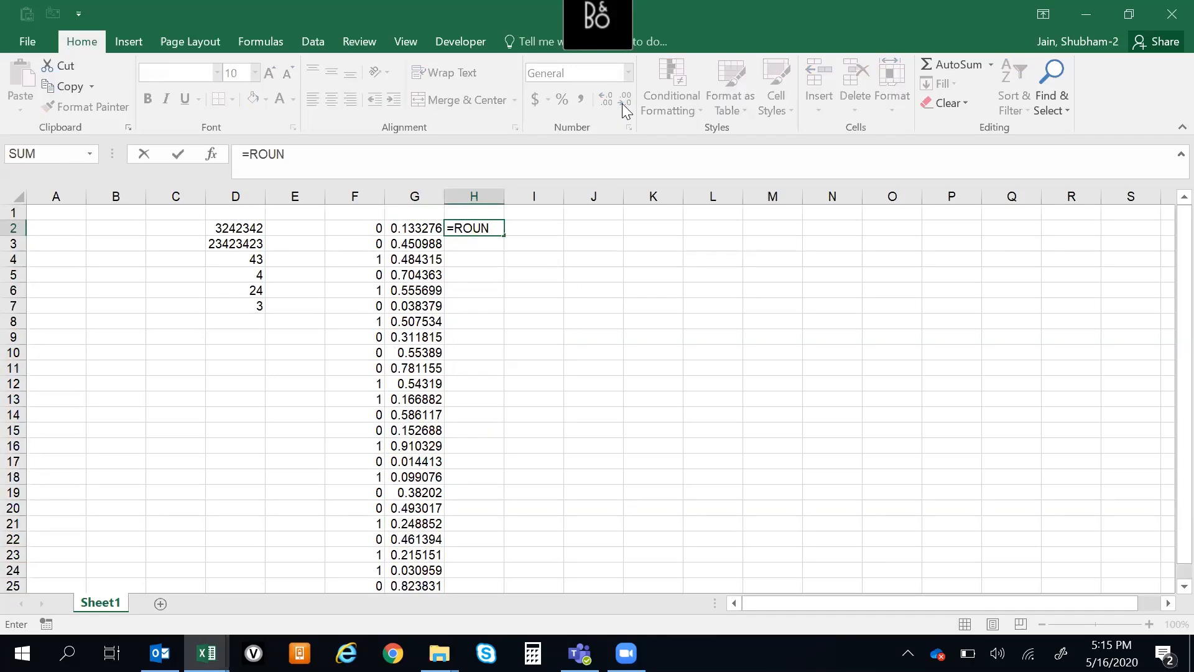
key(Escape)
Compare the RAND formulas in column F with the fixed values in column G
key(Left)
key(Left)
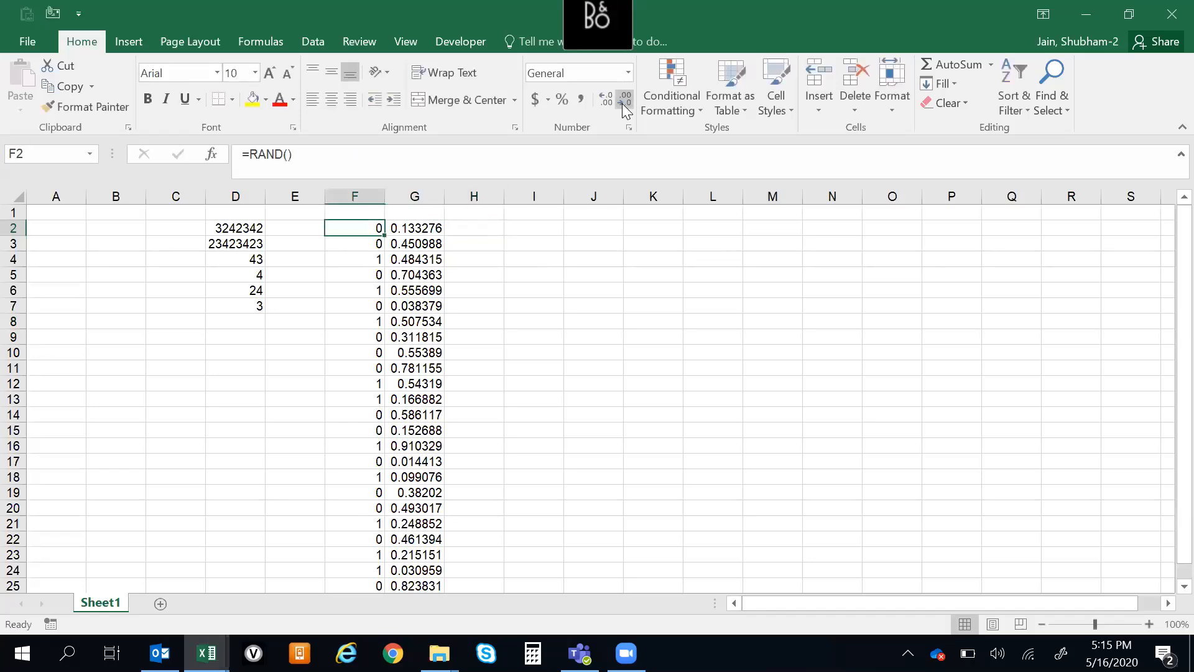
key(Down)
key(Up)
key(Down)
key(Up)
key(ctrl+shift+Down)
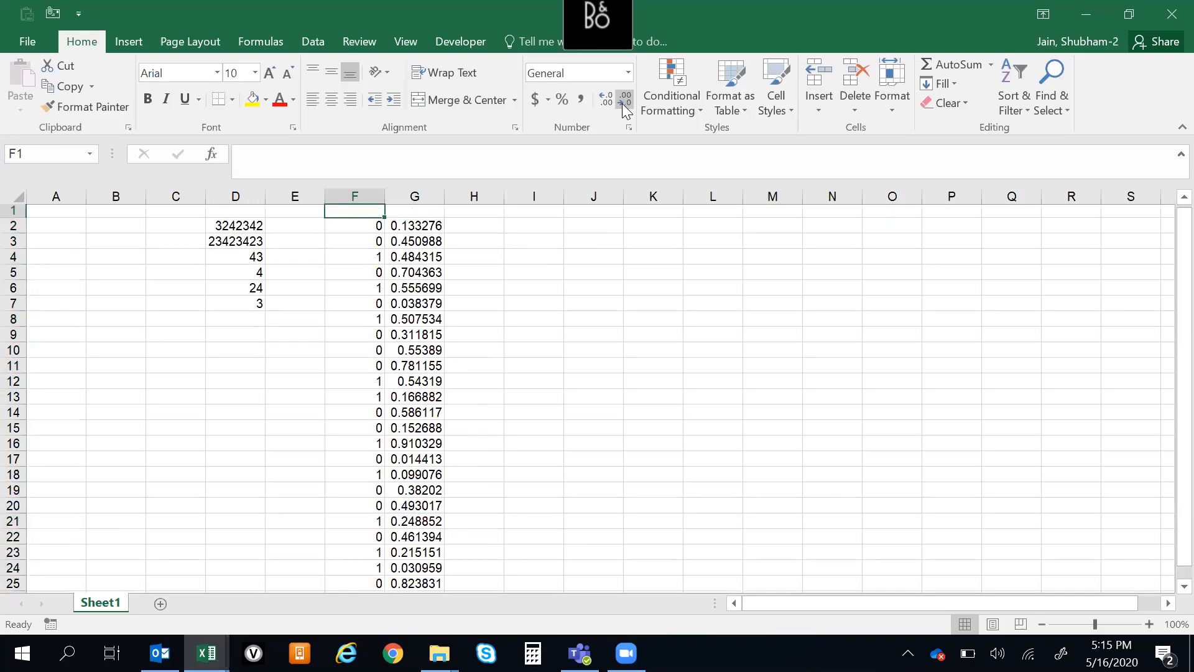
key(Right)
key(ctrl+shift+Down)
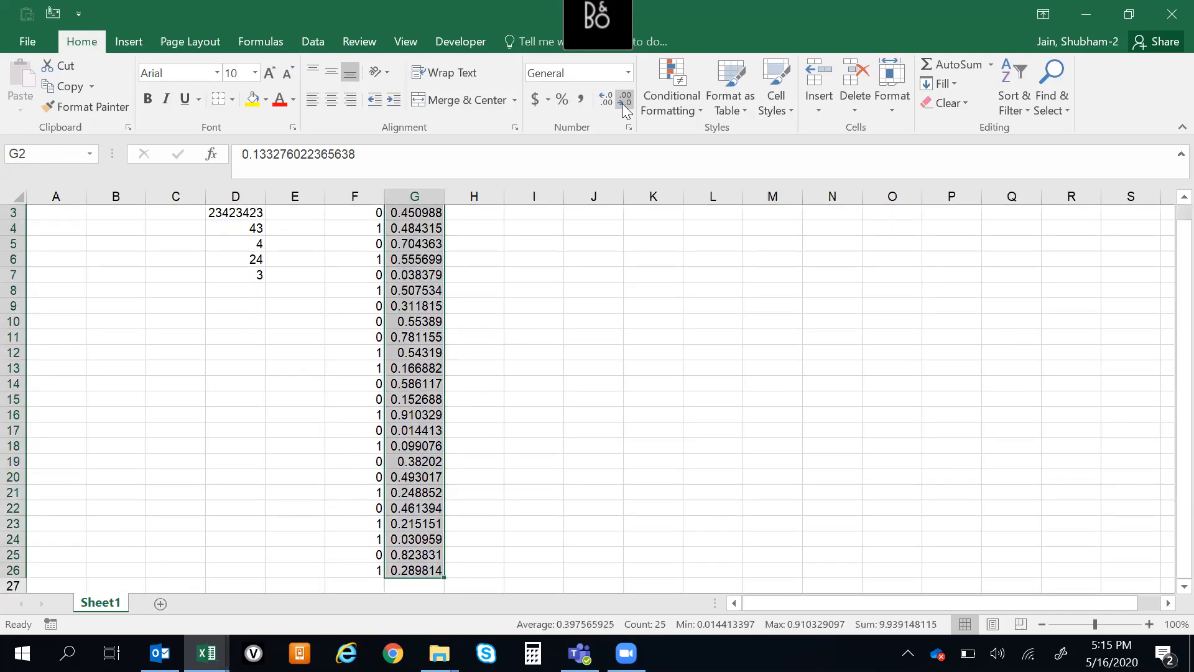
key(Up)
key(Right)
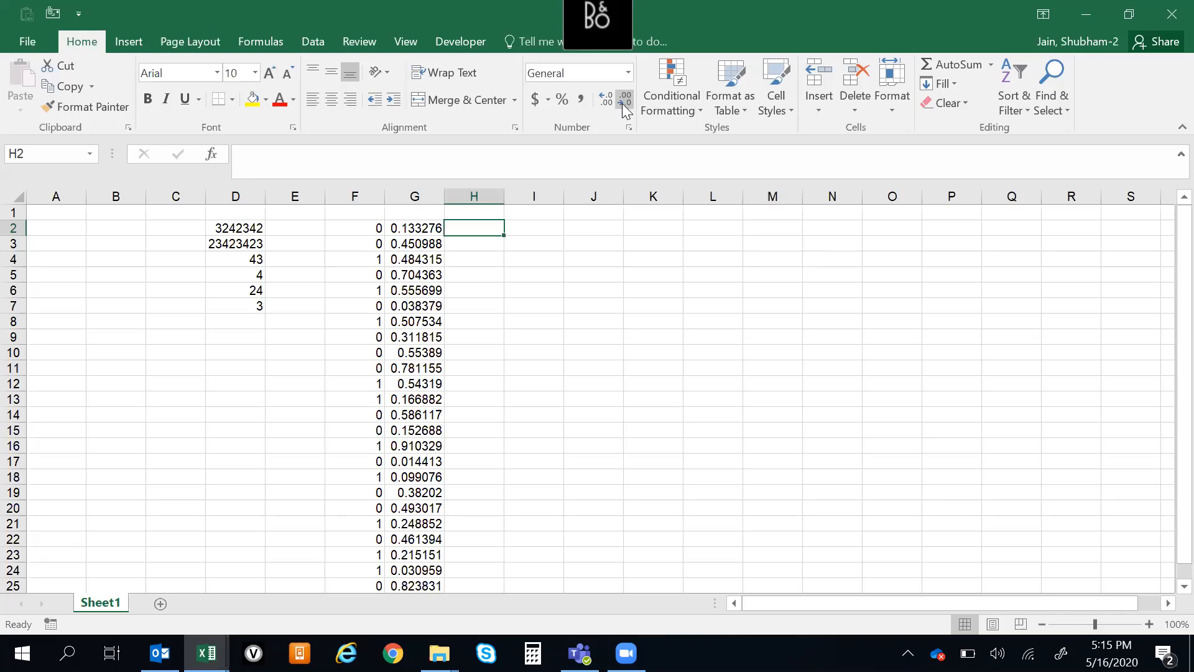
Enter the sample values 97.75, 97.54 and 92.3 in cells I2 through I4
key(Right)
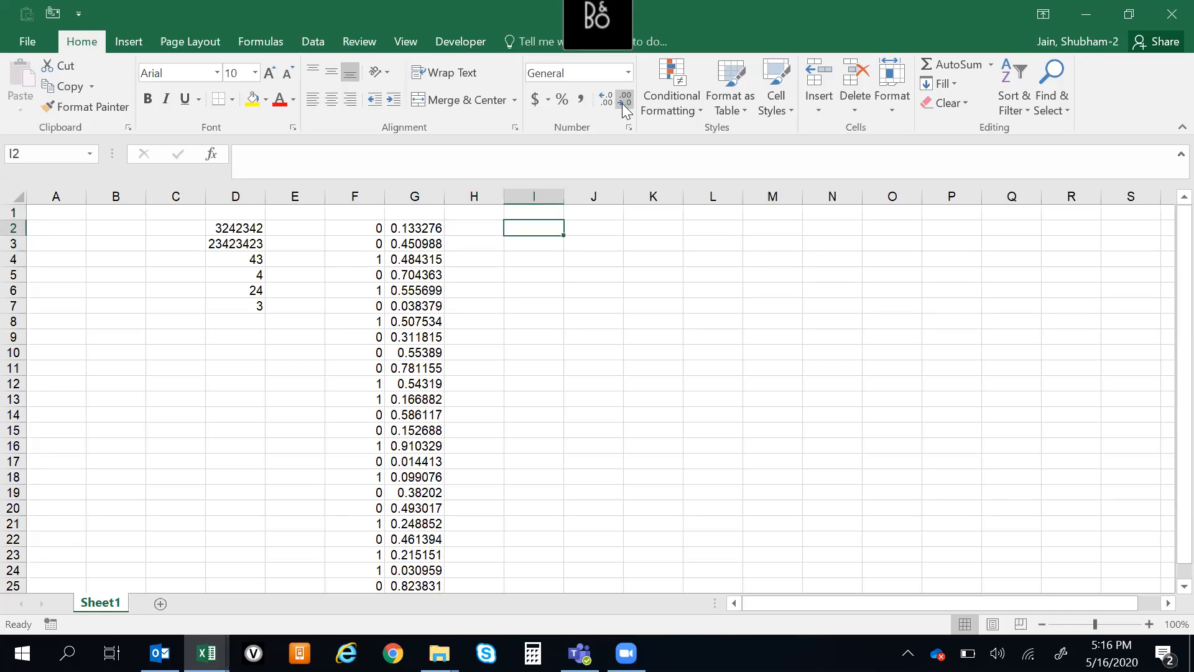
text(8)
key(BackSpace)
text(8)
key(BackSpace)
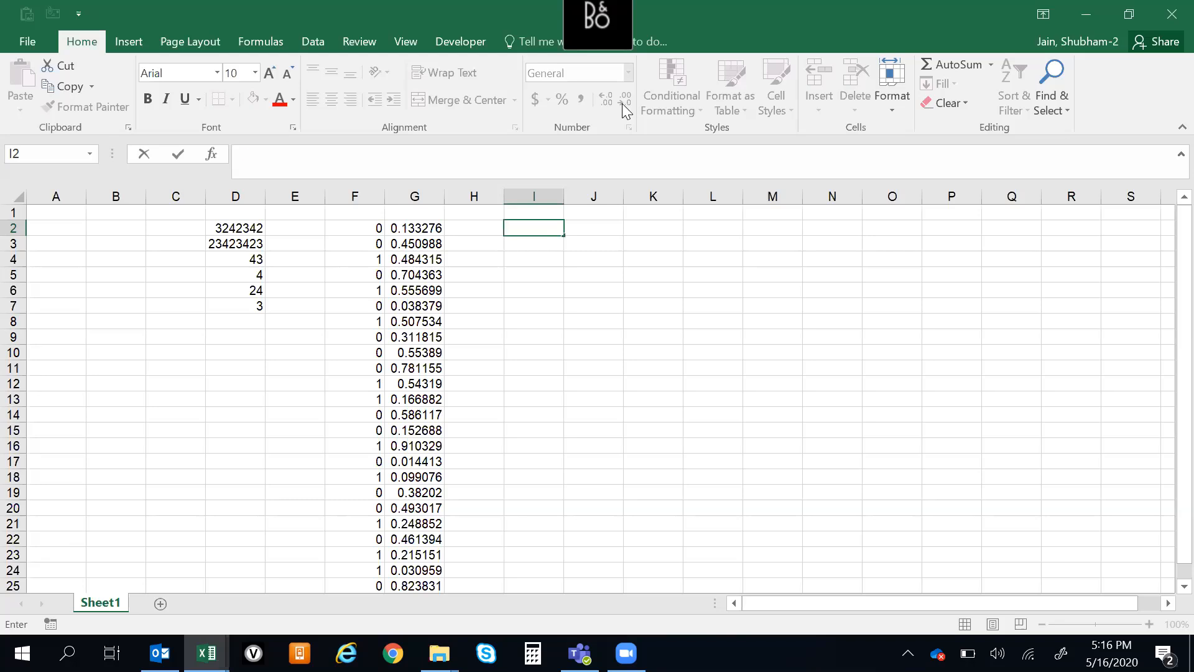
text(97.75)
key(Return)
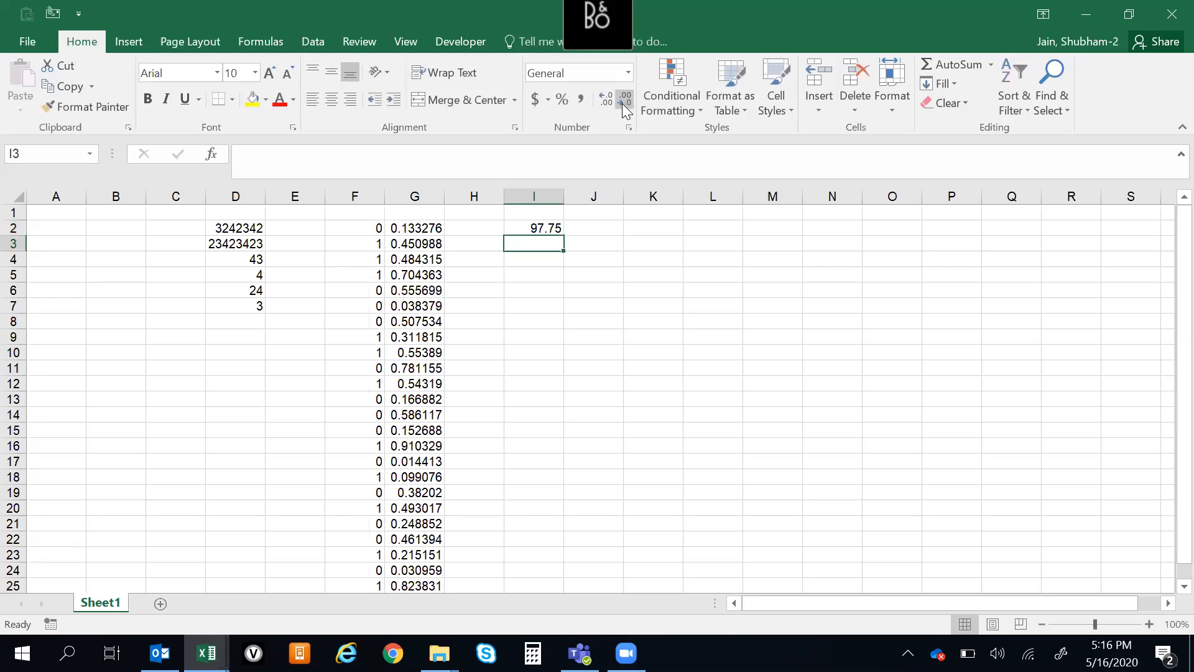
text(97.54)
key(Return)
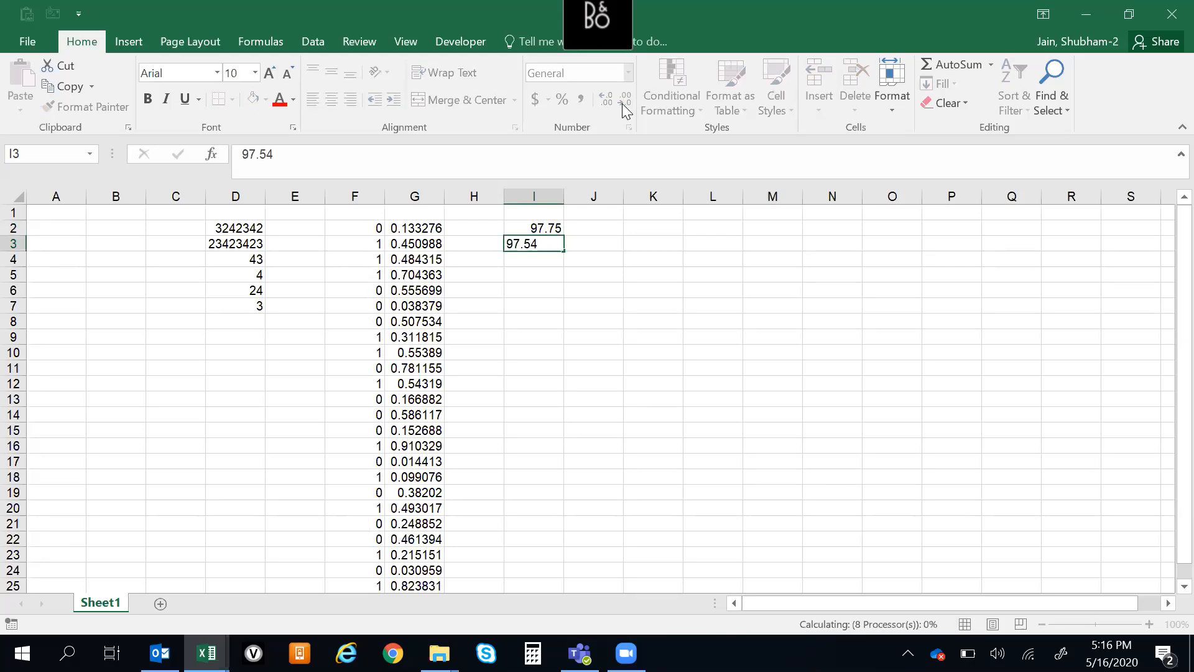
text(92.3)
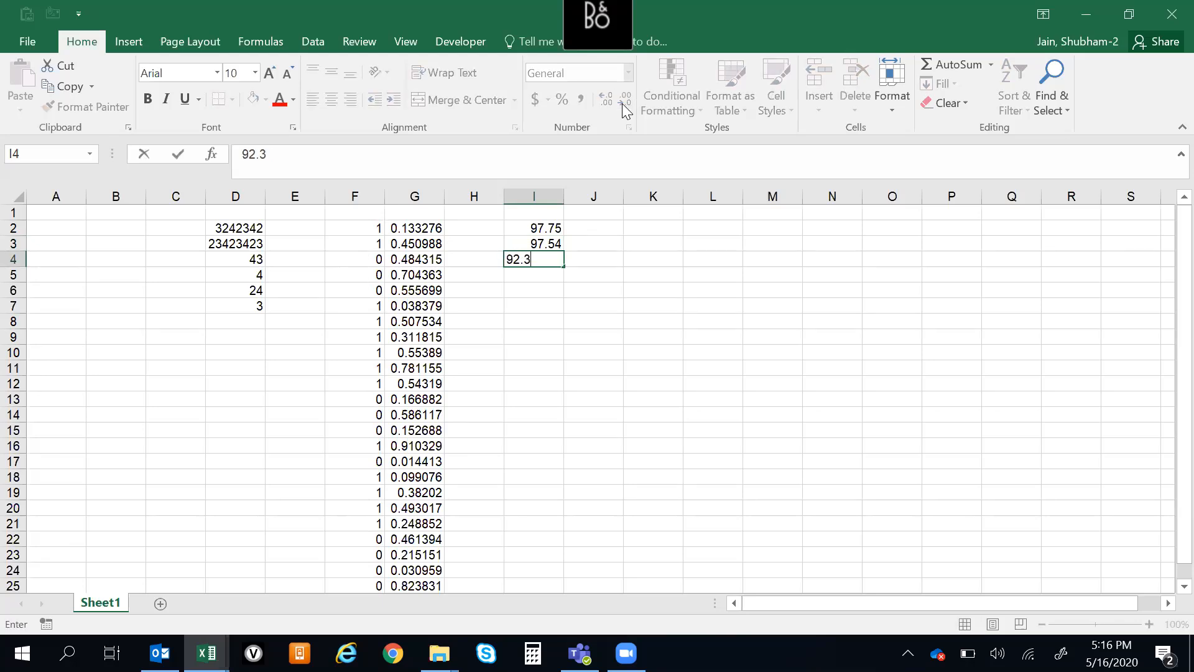
key(ctrl+Return)
Enter the formula =ROUND(I2,1) in cell J2 to round the first sample value to one decimal
key(Up)
key(Up)
key(Up)
key(Right)
key(Down)
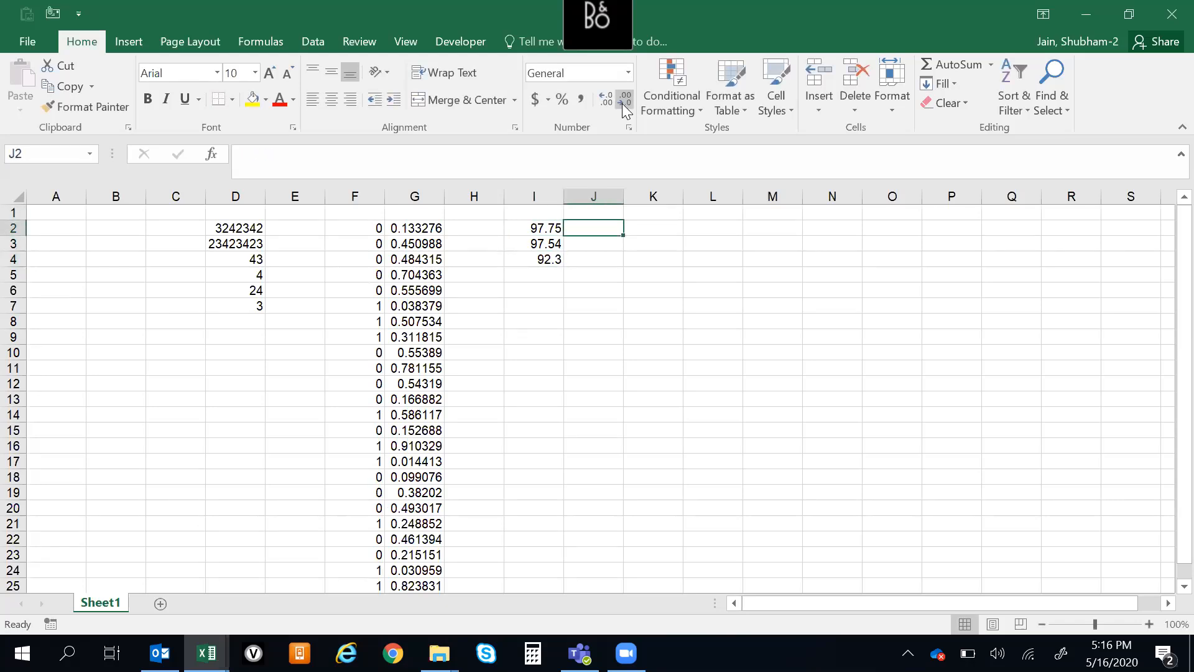
text(=ROUND()
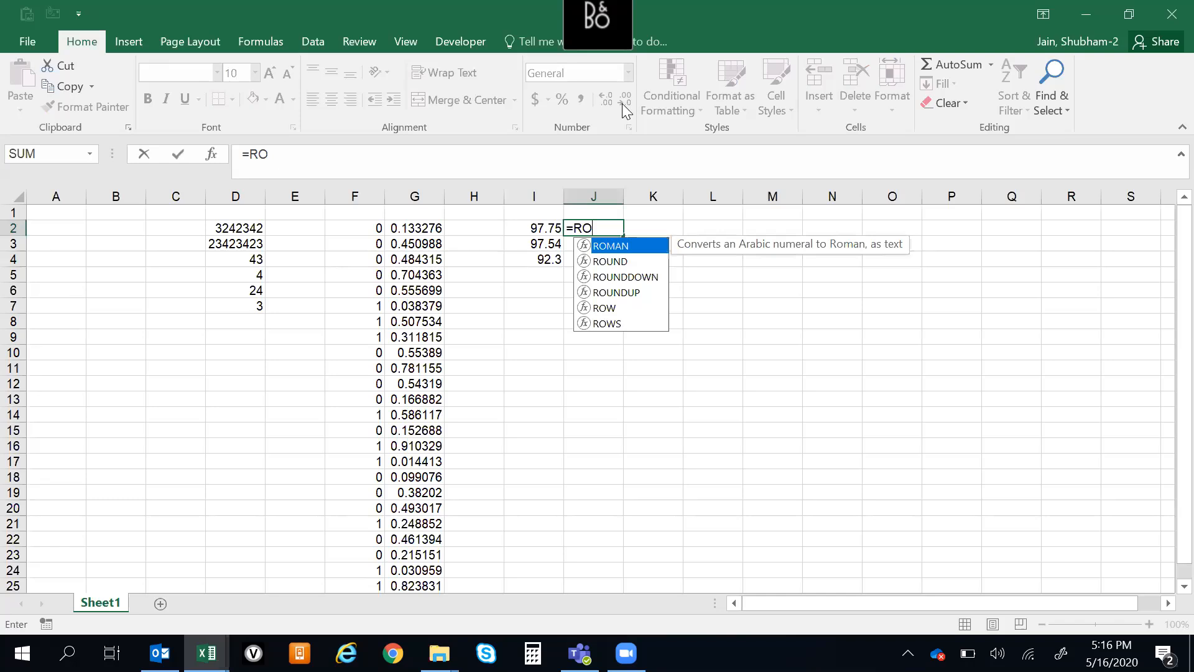
key(Left)
text(,1)
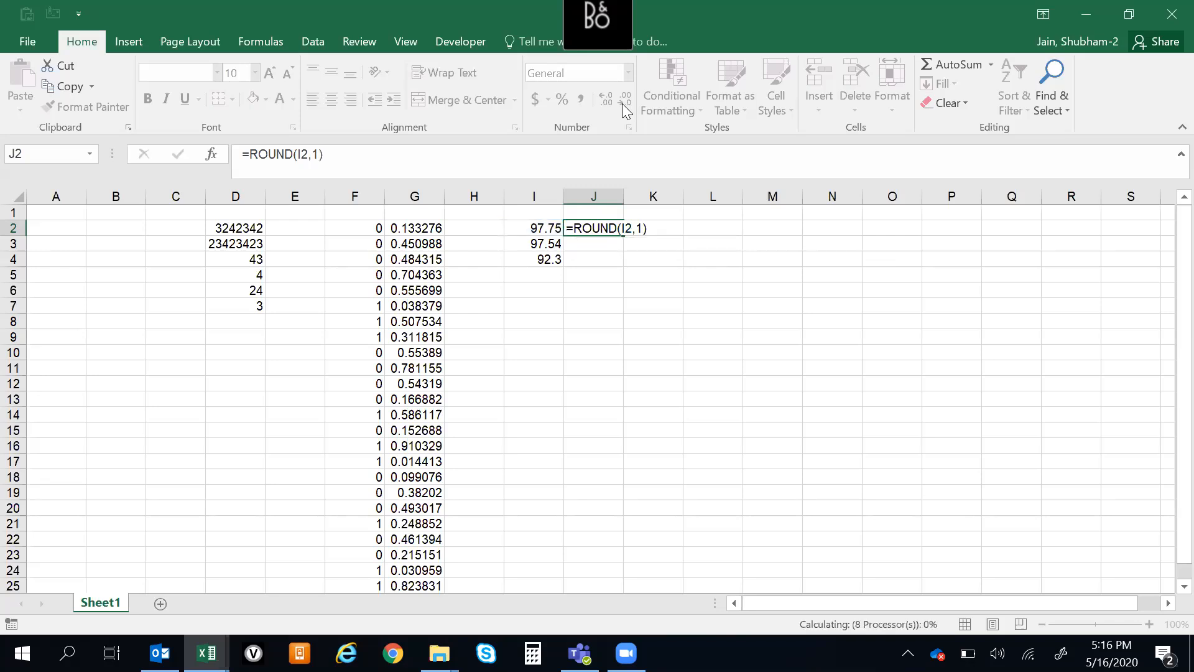
key(ctrl+Return)
Fill the one-decimal ROUND formula from J2 down through J4, beside the sample values
key(Left)
key(shift+Down)
key(shift+Down)
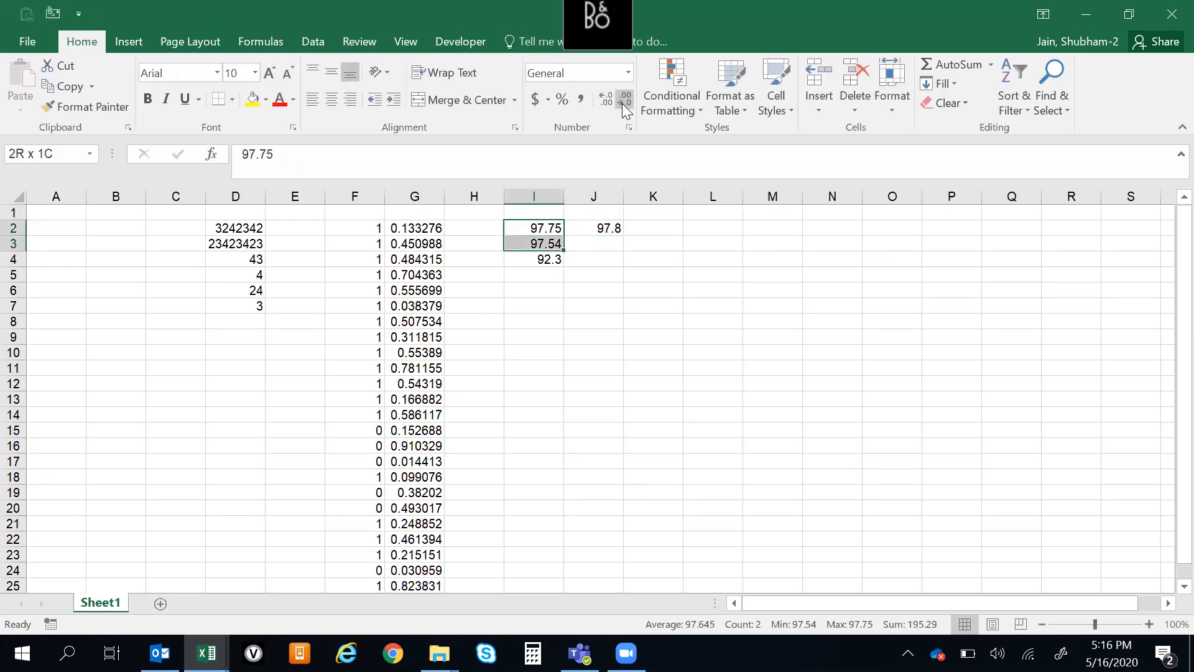
key(Down)
key(Down)
key(Down)
key(Up)
key(Up)
key(Up)
key(Right)
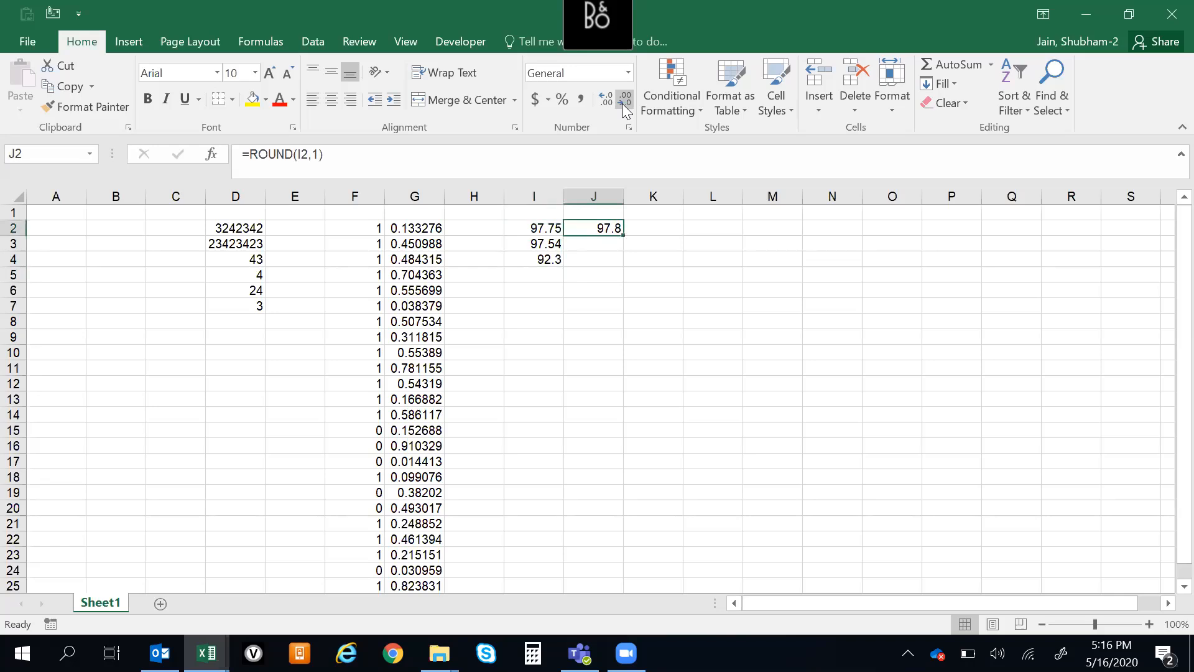
key(shift+Down)
key(shift+Down)
key(ctrl+d)
key(Down)
key(Down)
key(Down)
key(Up)
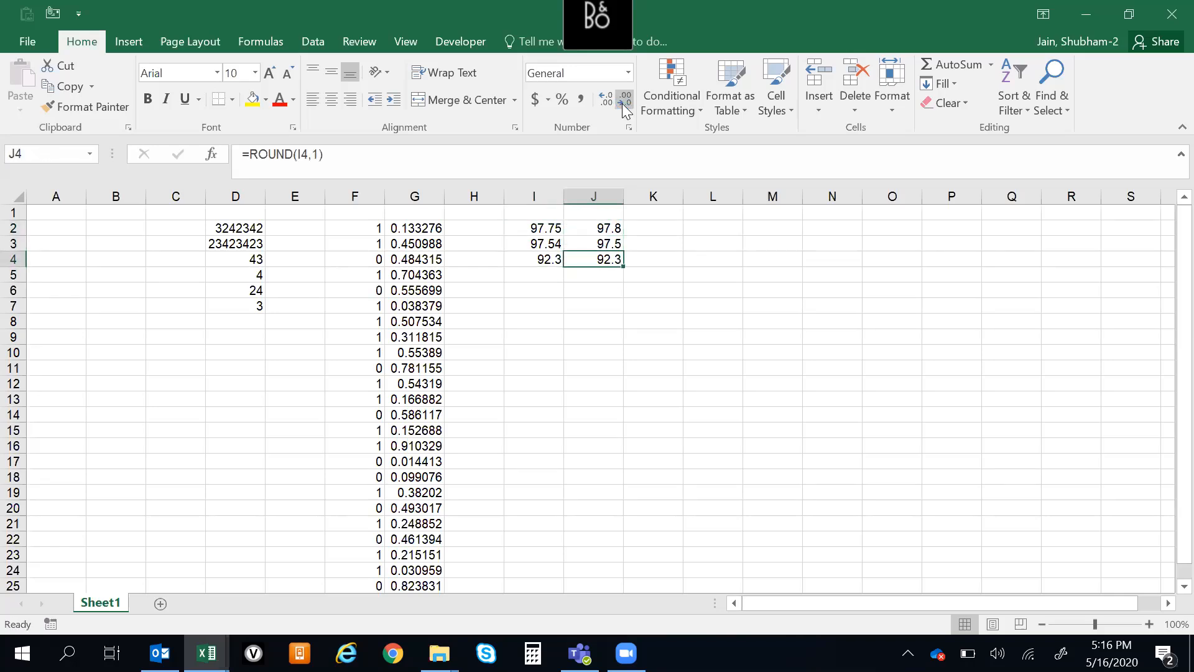
Extend the value in cell I3 with more decimals to 97.54344
key(Left)
key(Right)
key(Left)
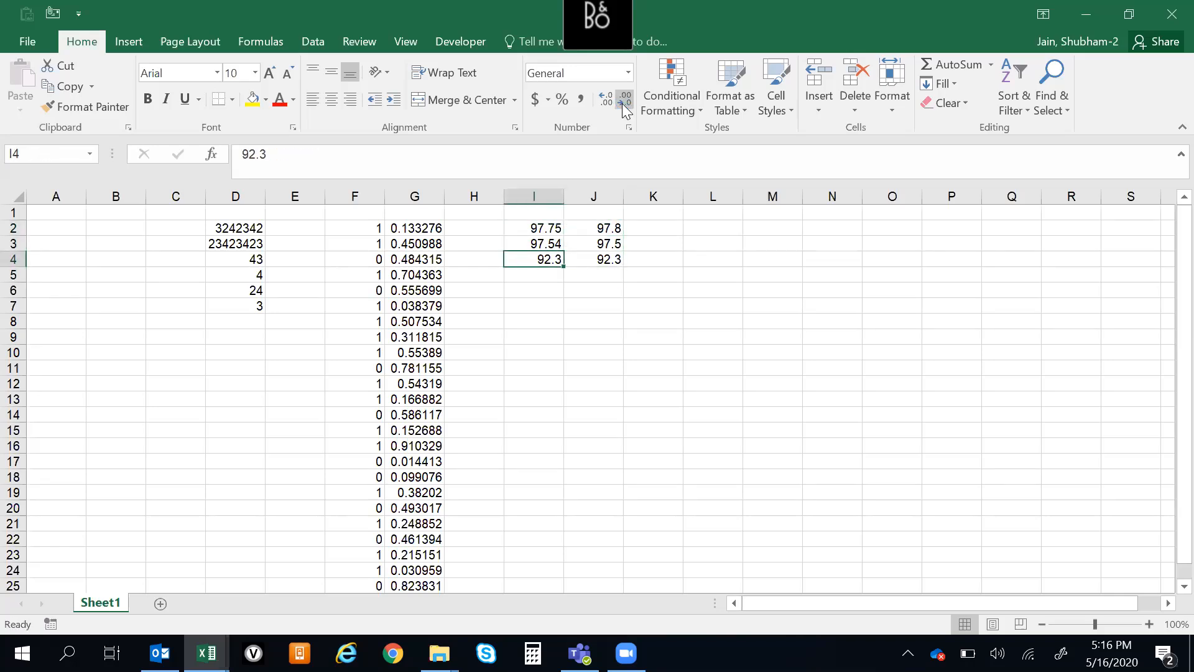
key(Up)
key(F2)
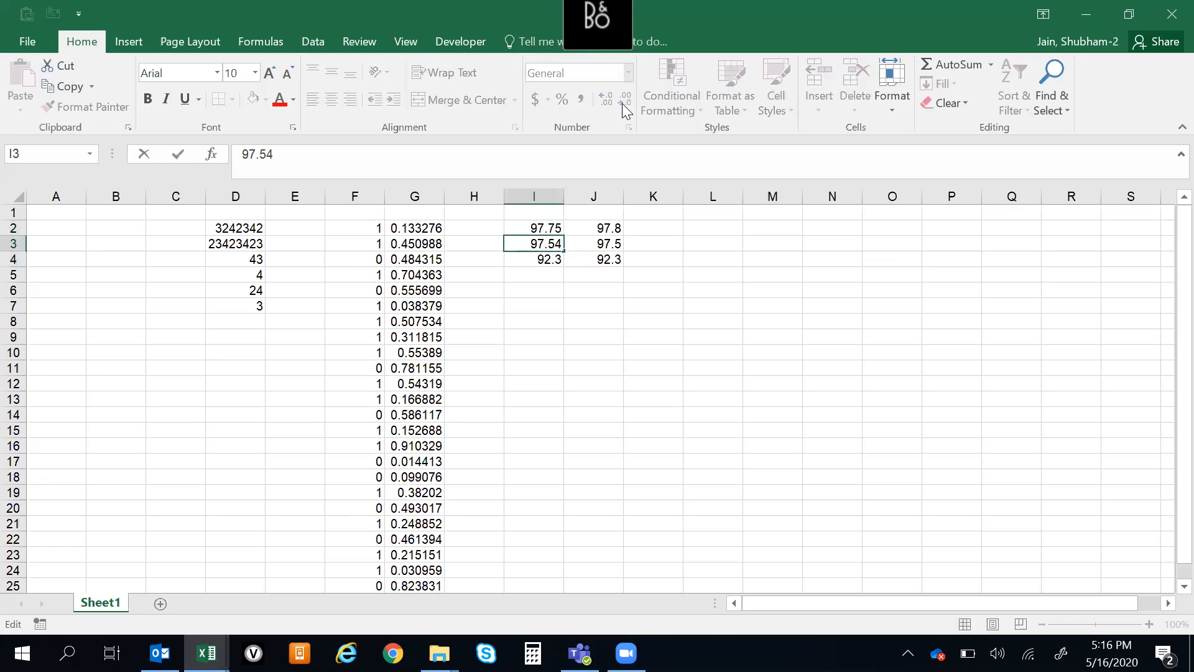
text(2)
key(Return)
Check the rounded values in column J and extend the value in cell I2 to 97.7532323424
key(Up)
key(Up)
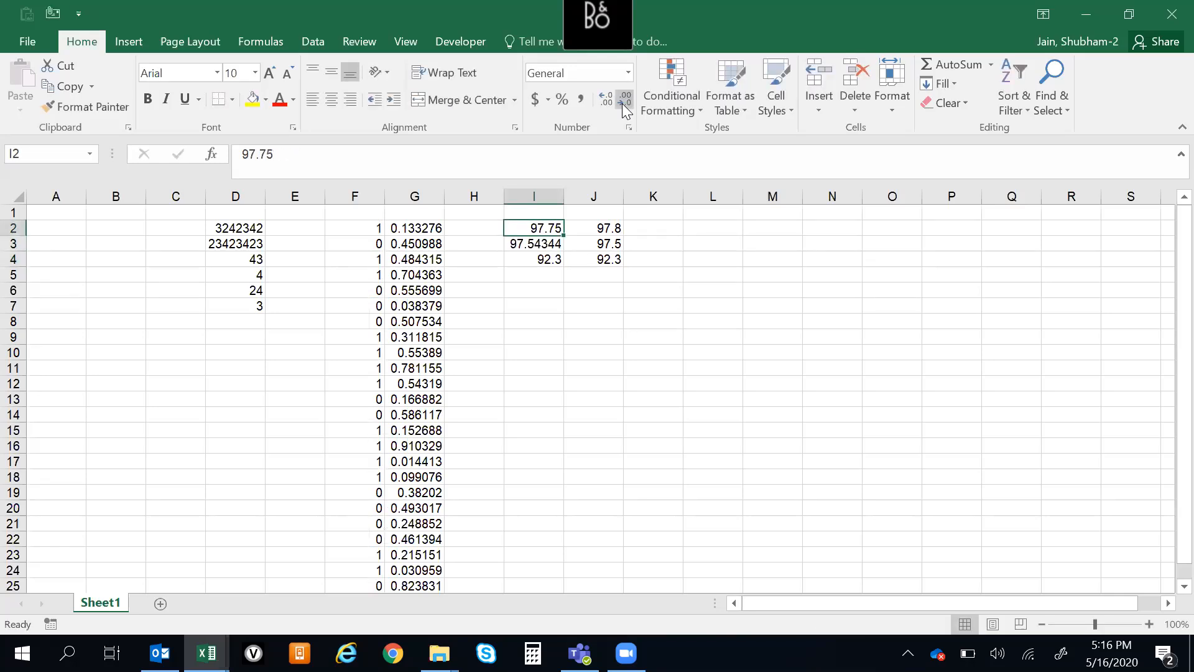
key(Down)
key(Right)
key(Up)
key(Down)
key(Down)
key(Up)
key(Up)
key(Left)
key(F2)
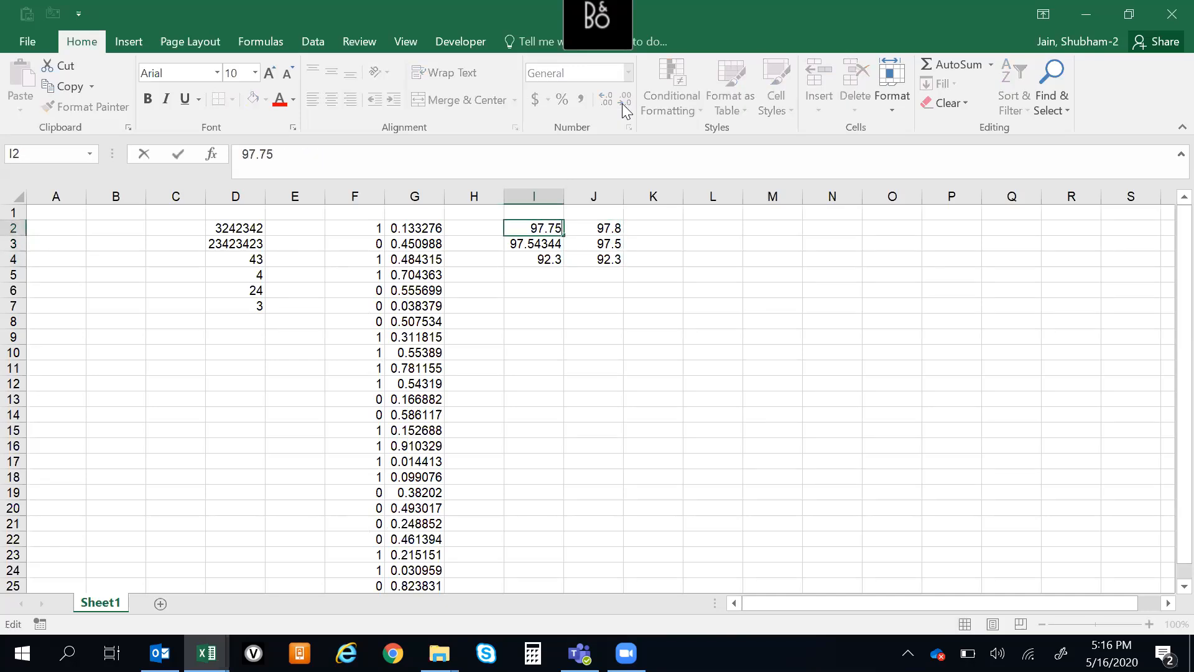
text(32323424)
key(Return)
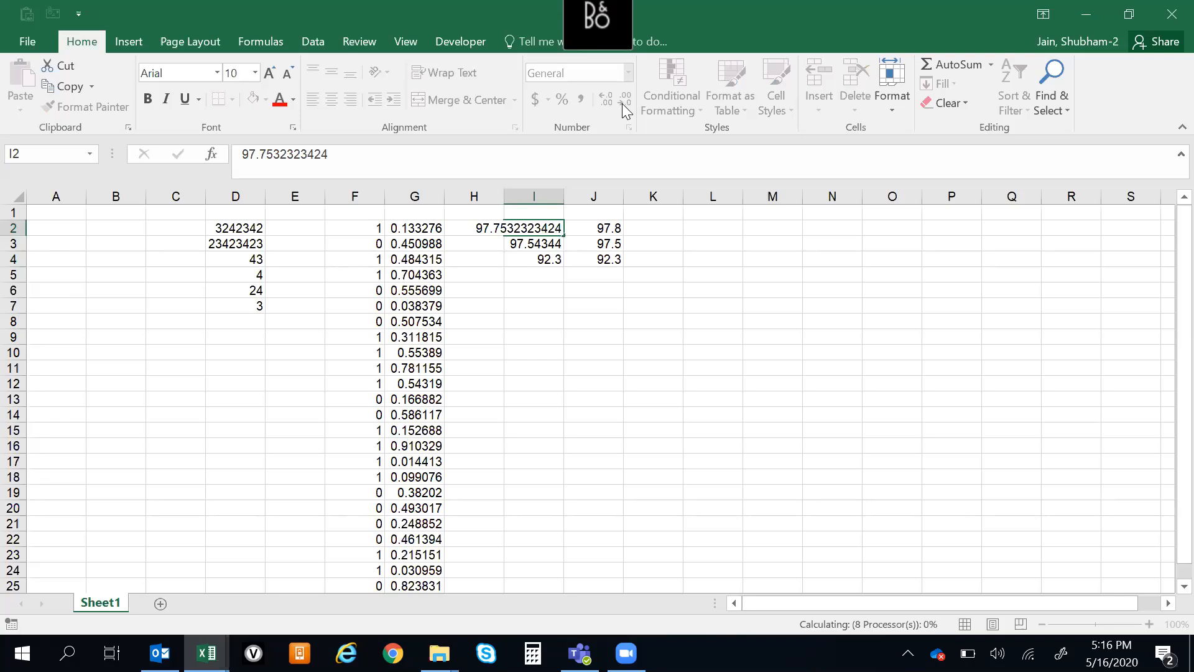
Extend the value in cell I4 with more decimals to 92.323
key(Return)
key(F2)
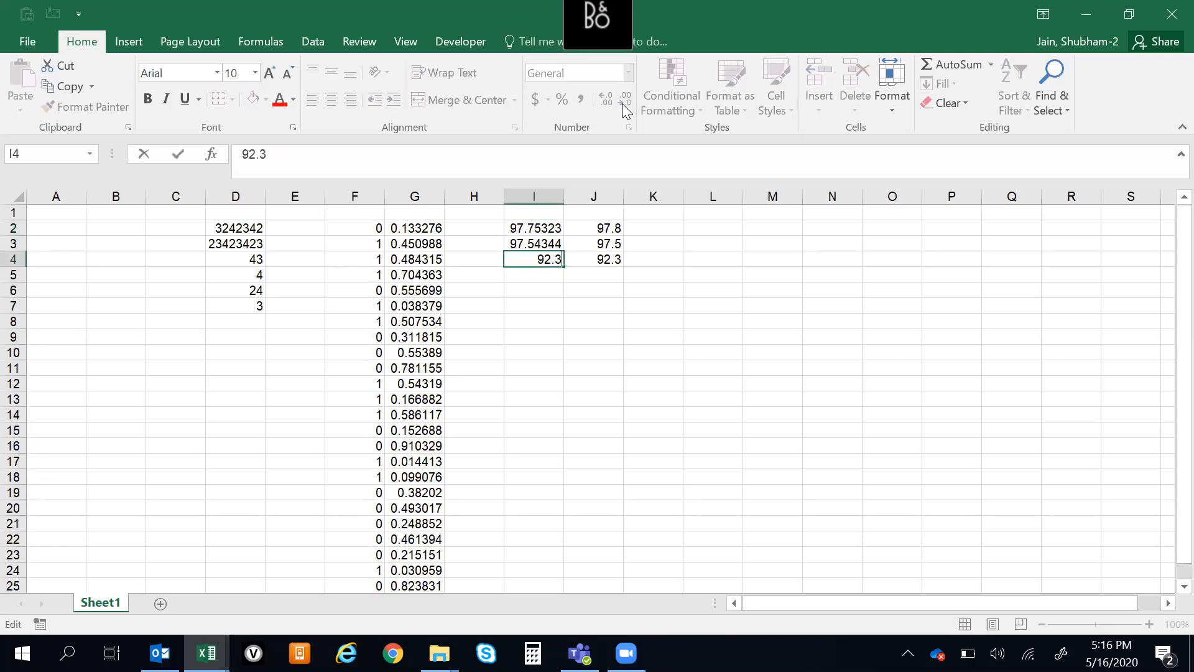
text(23)
key(Return)
Change the formula in J2 to =ROUND(I2,3) and fill it down through J4
key(Up)
key(Up)
key(Up)
key(Right)
key(F2)
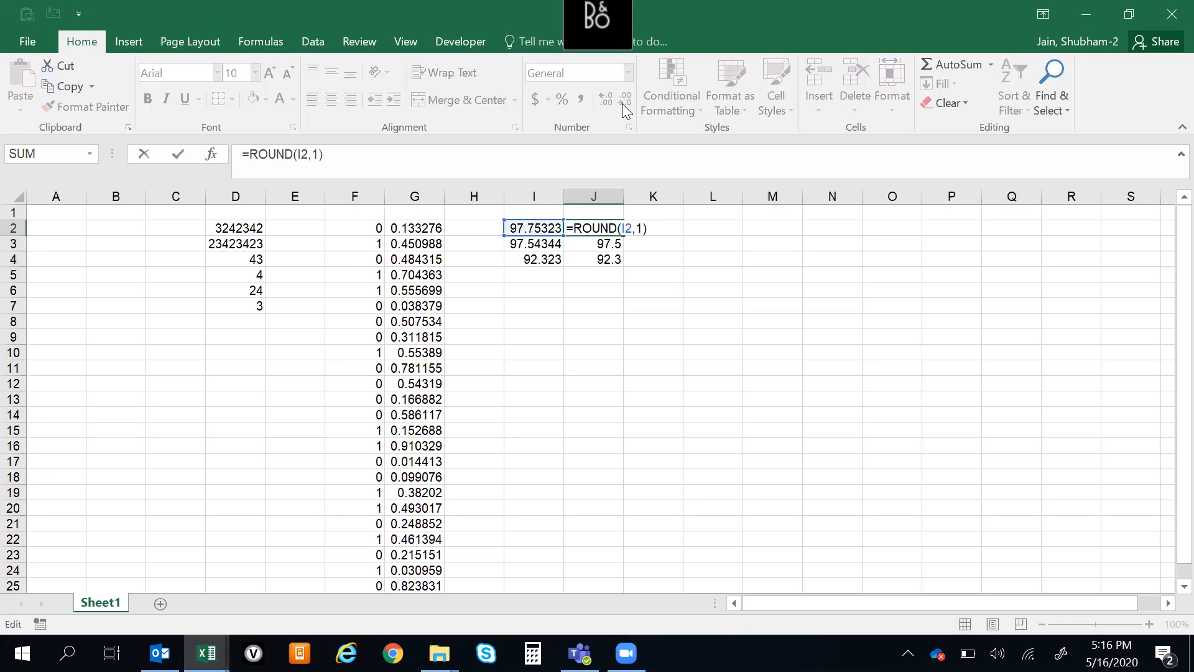
key(Left)
key(BackSpace)
text(3)
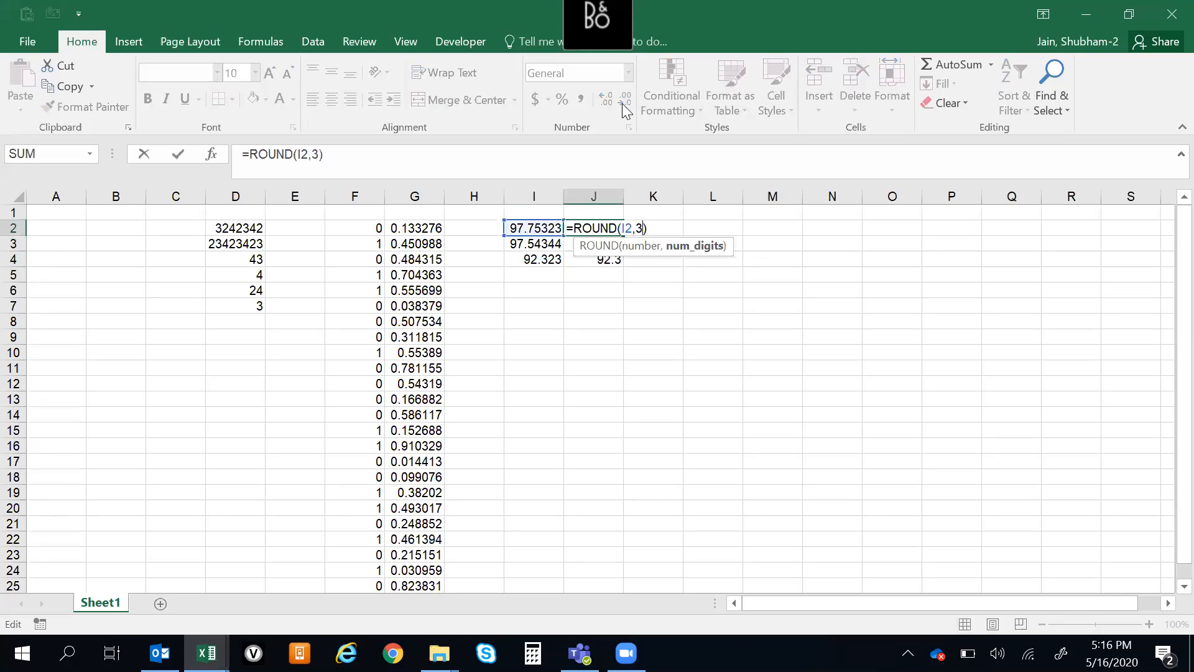
key(ctrl+Return)
key(shift+Down)
key(shift+Down)
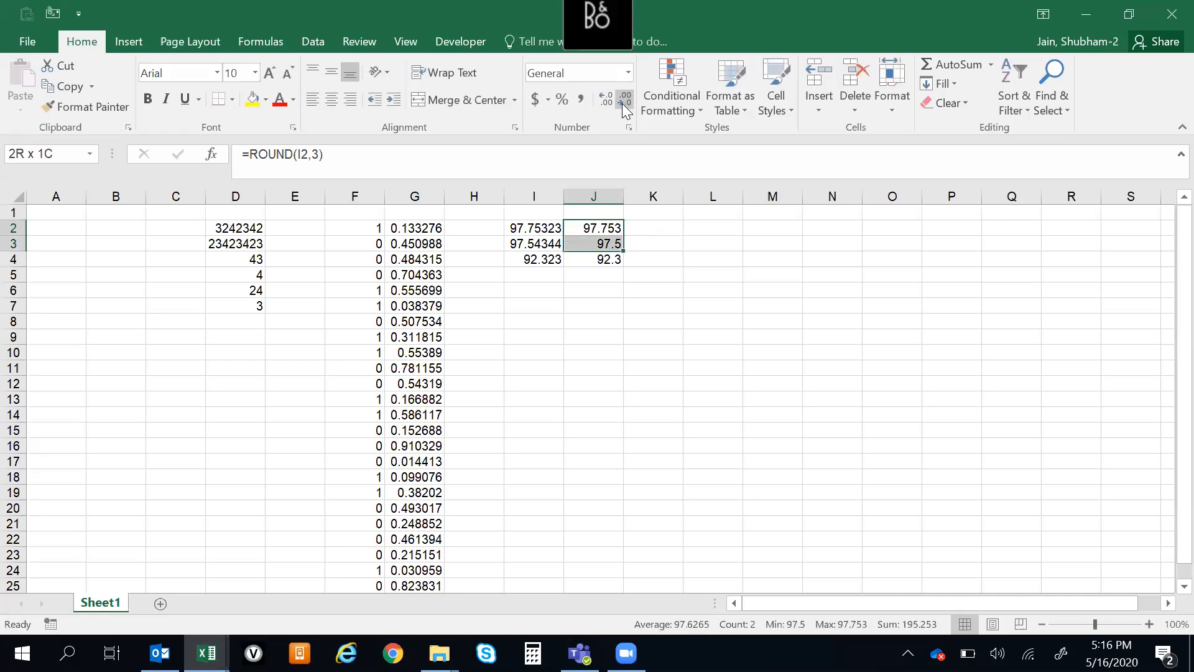
key(ctrl+d)
Select I2:J4 to compare the sample values with their three-decimal rounding
key(Left)
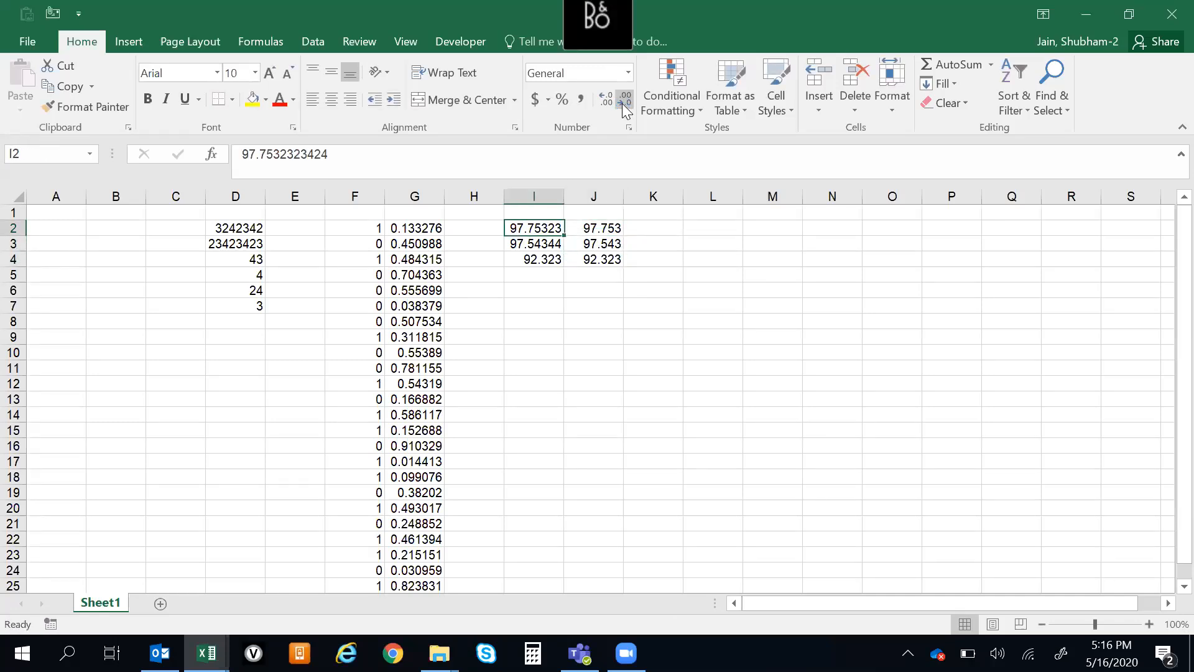
key(shift+space)
key(ctrl+shift+Down)
key(Up)
key(Down)
key(ctrl+shift+Down)
key(ctrl+shift+Right)
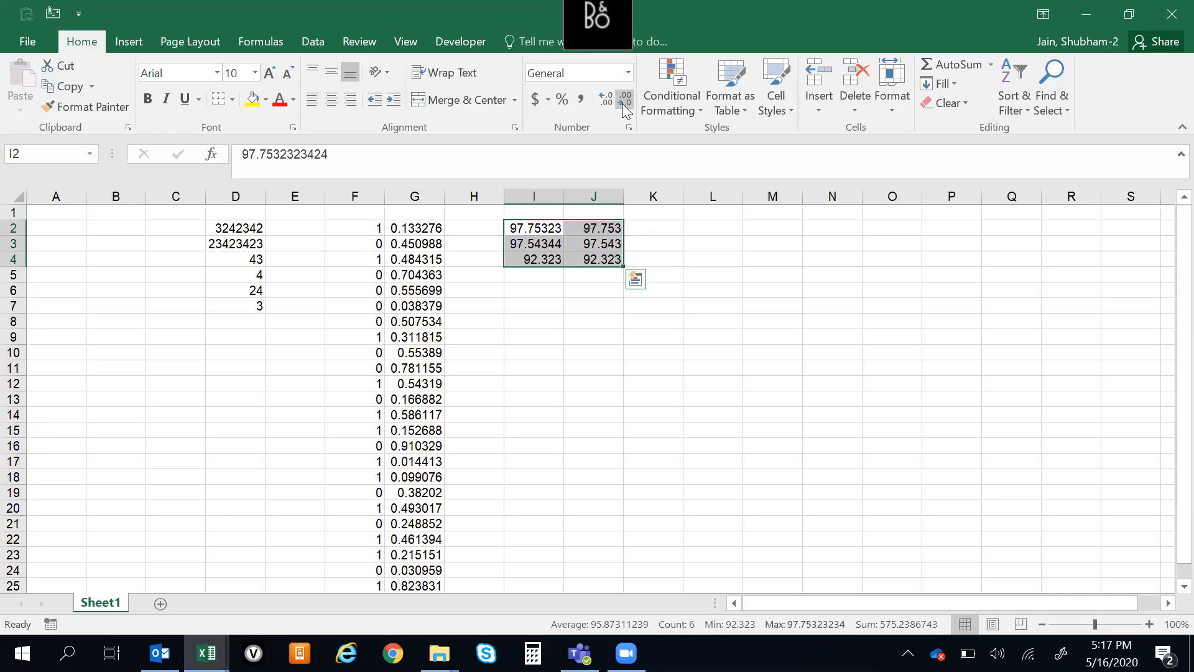
Shorten the value in cell I4 to 92.32
key(Left)
key(Down)
key(Right)
key(Down)
key(F2)
key(BackSpace)
key(Tab)
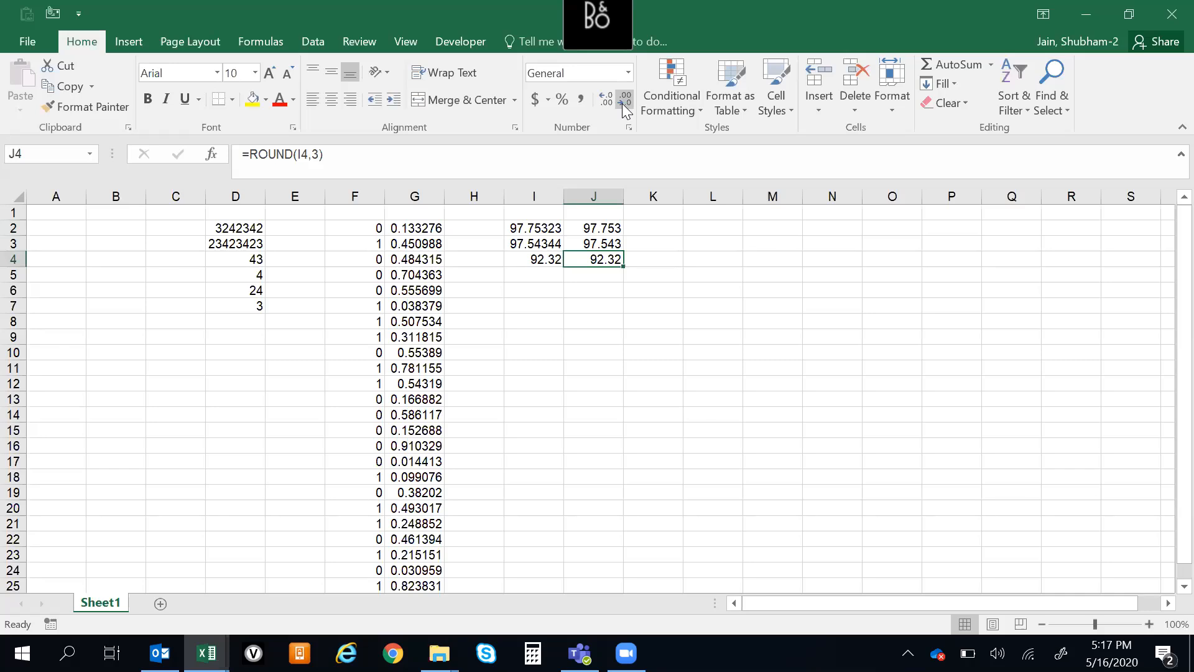
Examine the ROUND formulas in J2:J4 against their full-precision source values in I2:I4
key(Up)
key(Up)
key(Up)
key(Down)
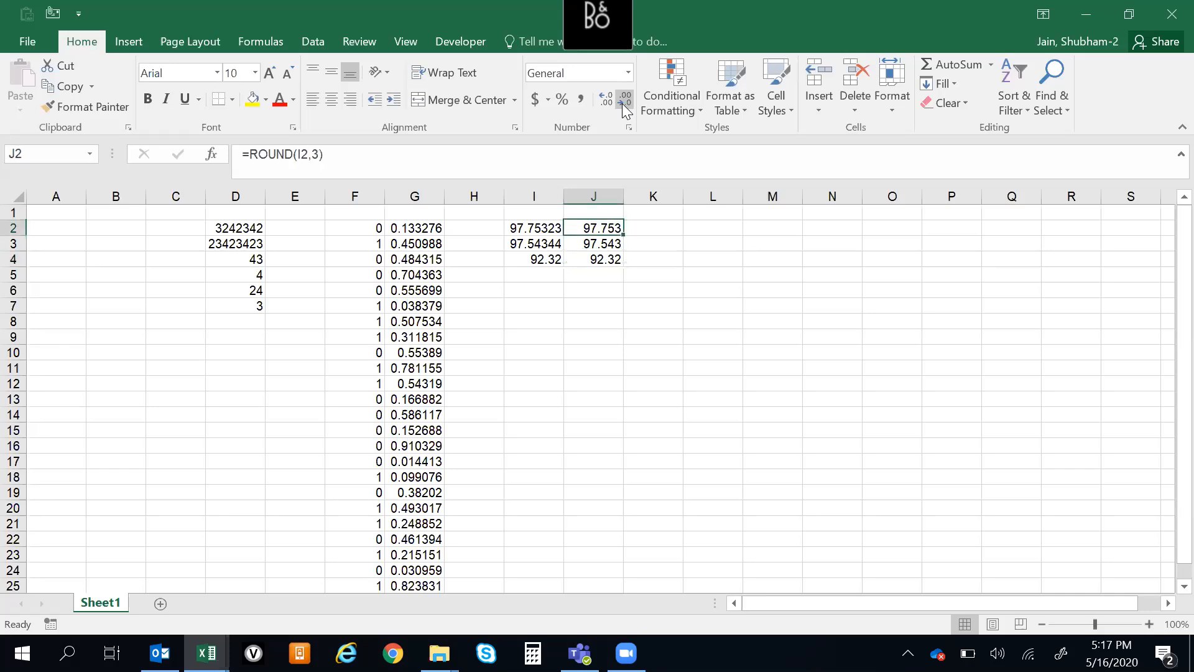
key(Left)
key(Down)
key(Up)
key(Down)
key(Down)
key(Up)
key(Down)
key(Down)
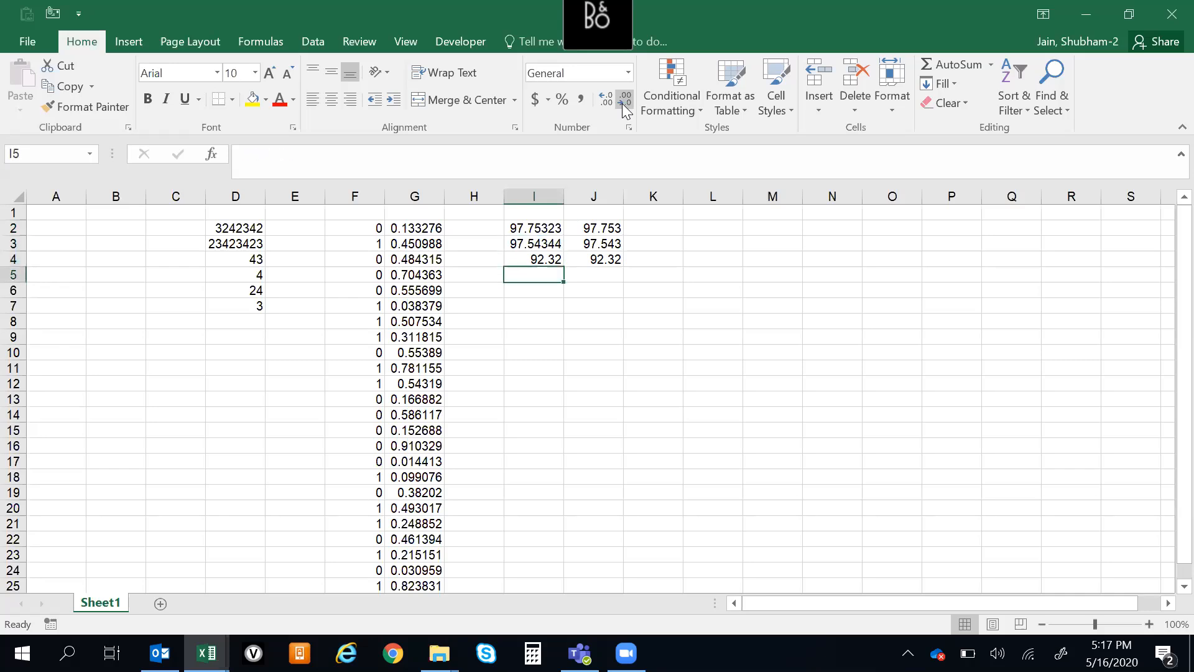
key(Up)
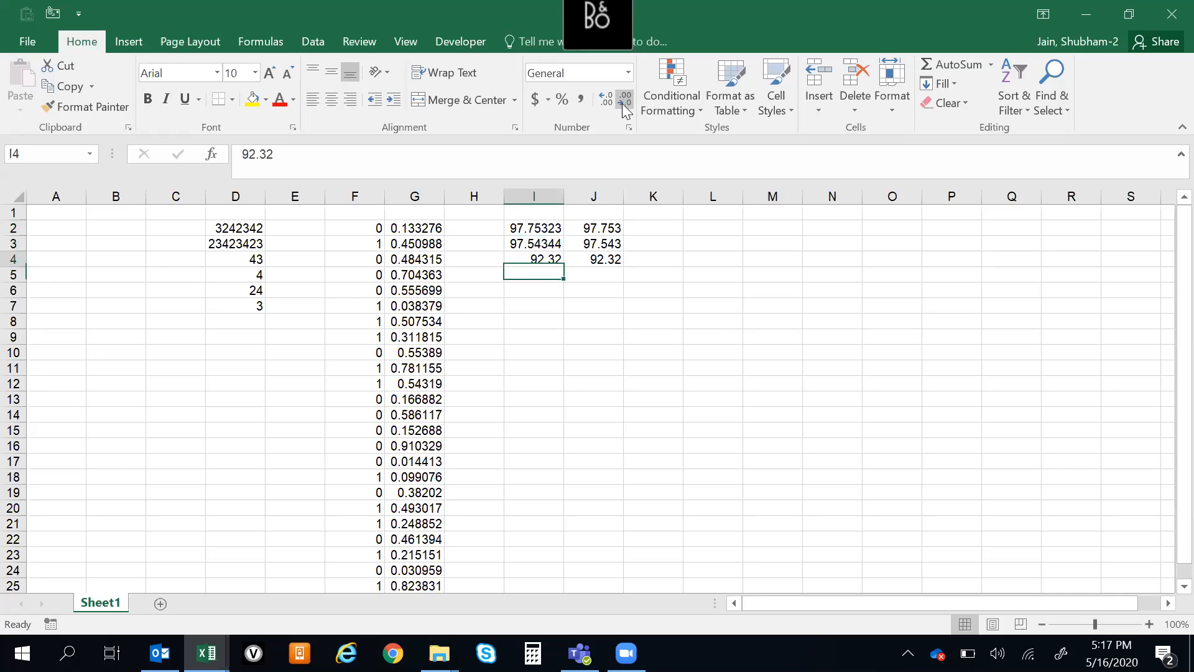
key(Up)
key(Up)
key(Right)
key(Down)
key(Up)
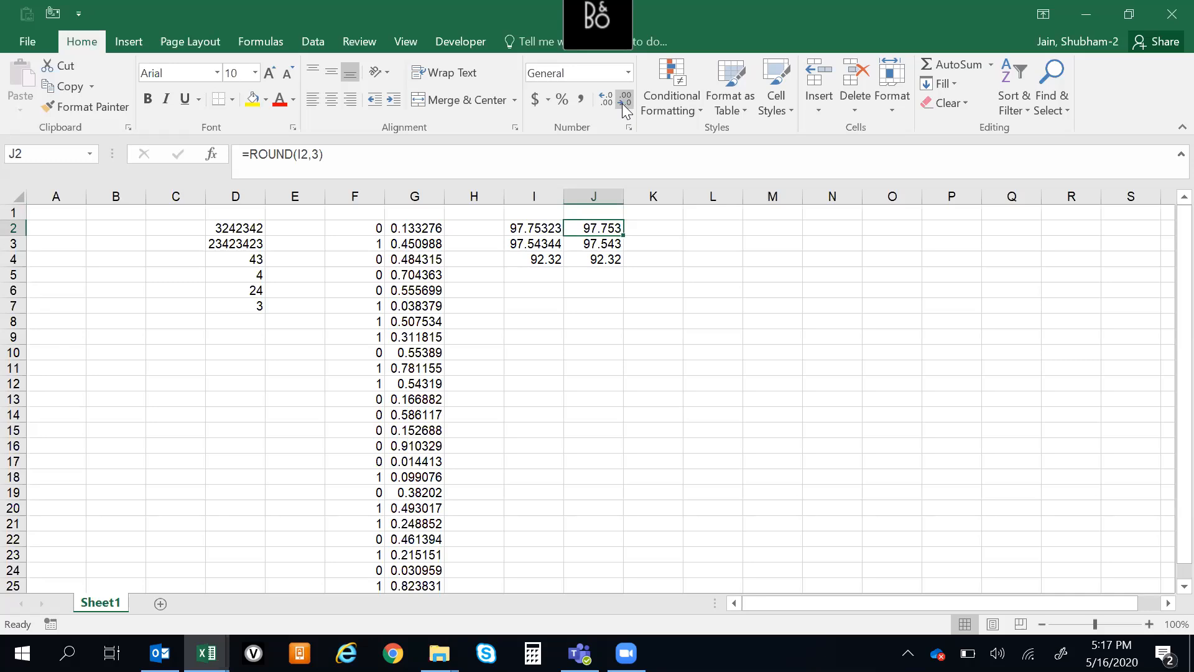
key(Down)
key(Up)
key(Down)
key(Down)
key(Up)
key(Up)
key(Down)
key(Down)
key(Down)
key(Up)
key(Up)
key(Up)
key(Down)
key(Up)
key(Down)
key(Up)
key(Up)
key(Down)
key(Up)
key(Down)
key(Down)
key(Up)
key(Right)
key(Right)
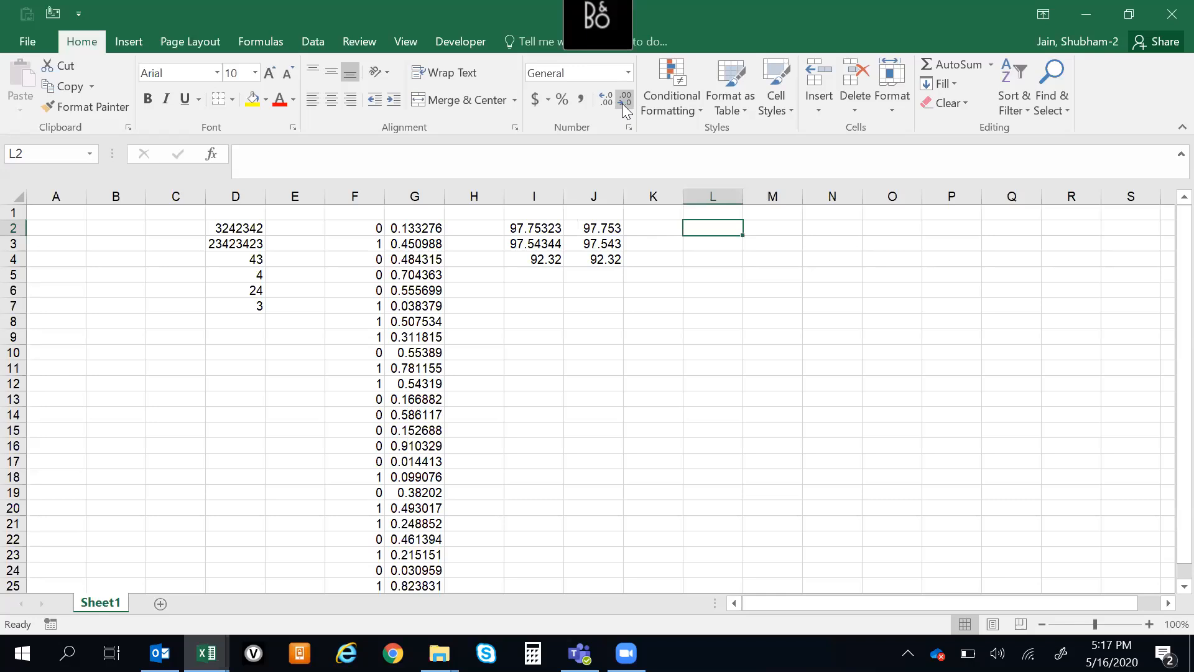
key(Left)
key(Left)
key(Left)
key(Left)
key(Left)
key(Left)
key(Left)
key(Left)
key(Left)
key(Left)
key(Left)
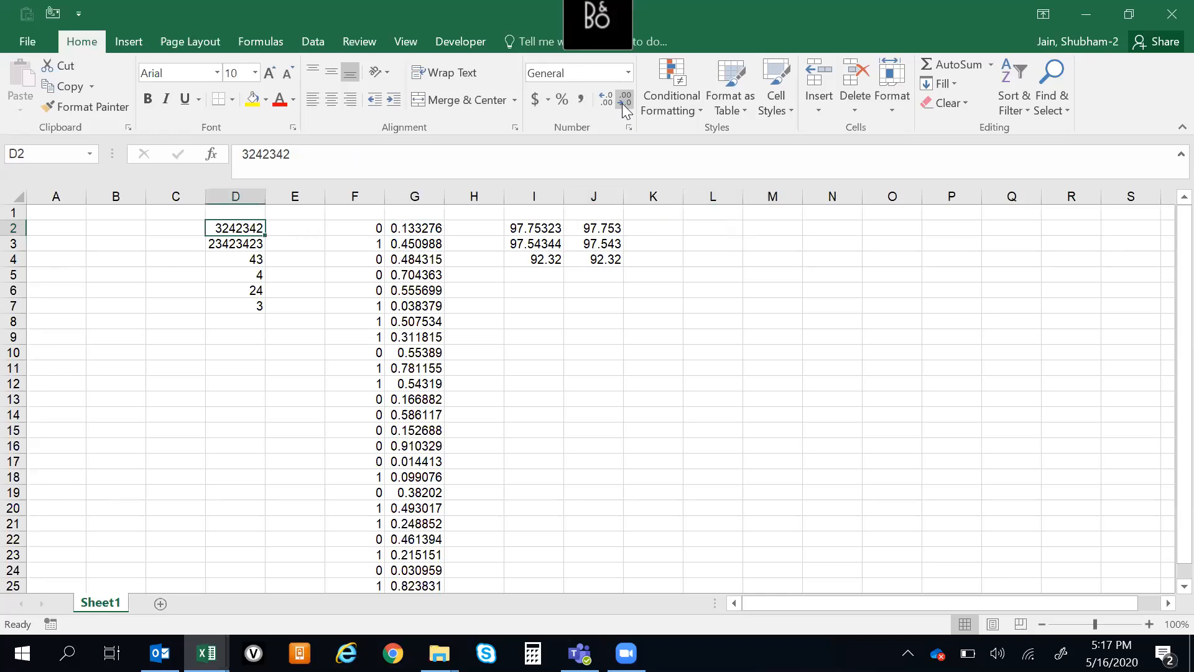
key(ctrl+Right)
key(ctrl+Right)
key(ctrl+Right)
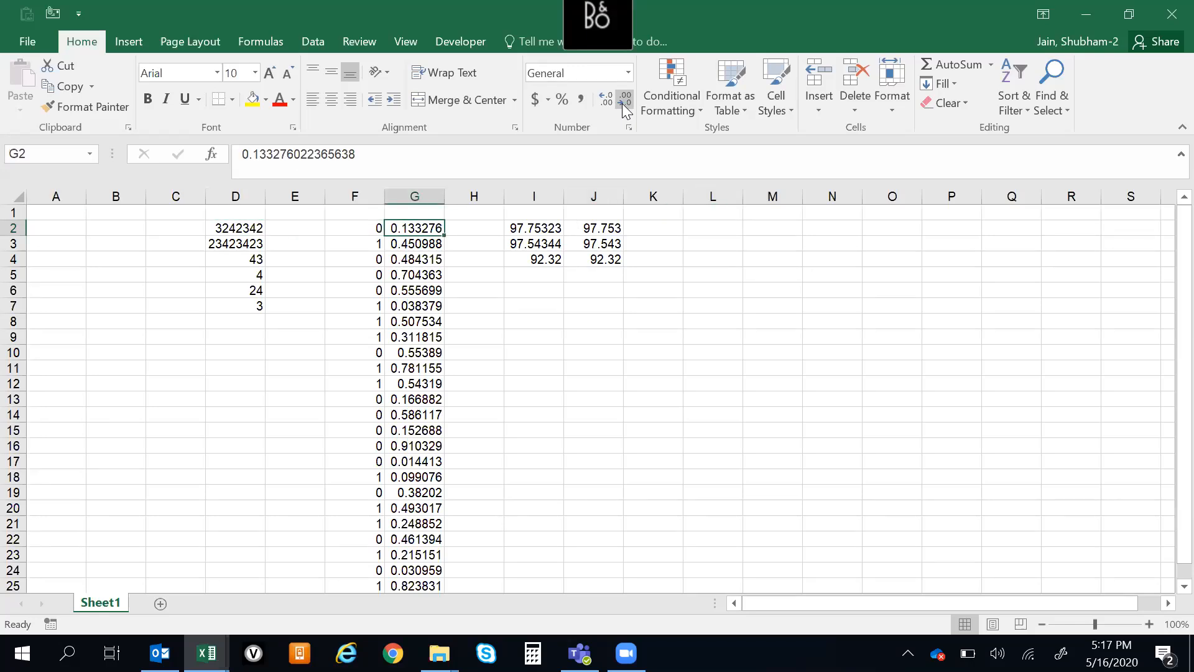
key(Down)
key(Down)
key(Down)
key(Down)
key(Down)
key(Down)
key(Down)
key(Down)
key(Down)
key(Down)
key(Down)
key(Down)
key(Down)
key(Down)
key(Down)
key(Down)
key(Down)
key(Down)
key(Down)
key(Down)
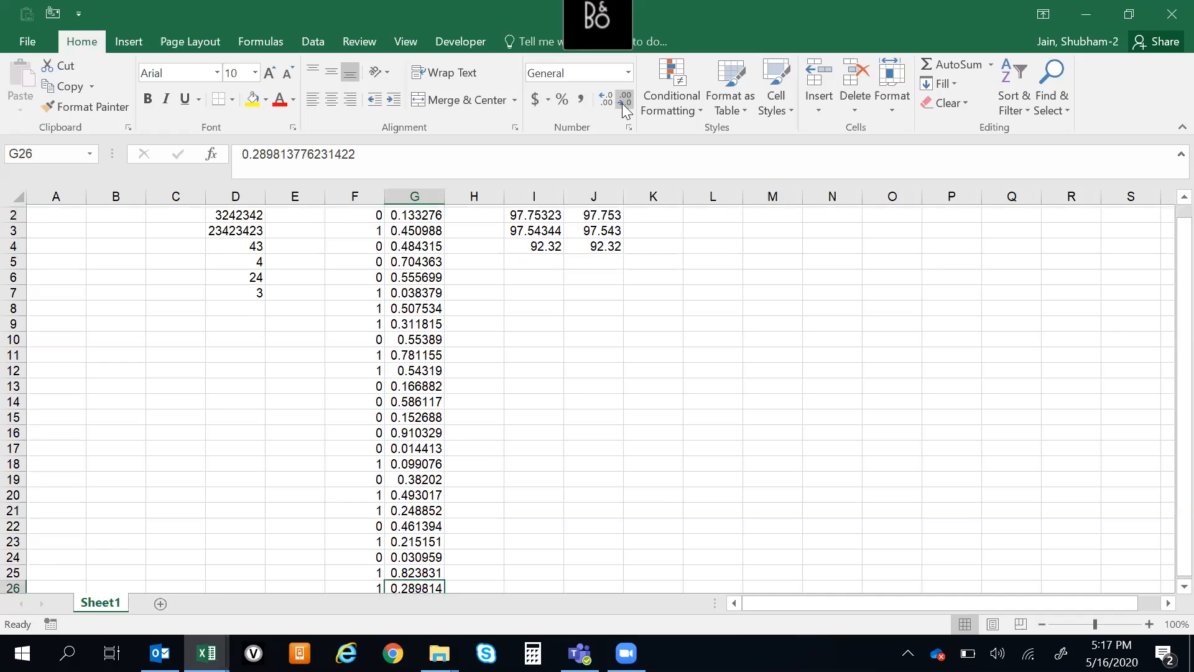
key(Up)
key(ctrl+Up)
key(Up)
key(Down)
key(ctrl+Down)
key(ctrl+Up)
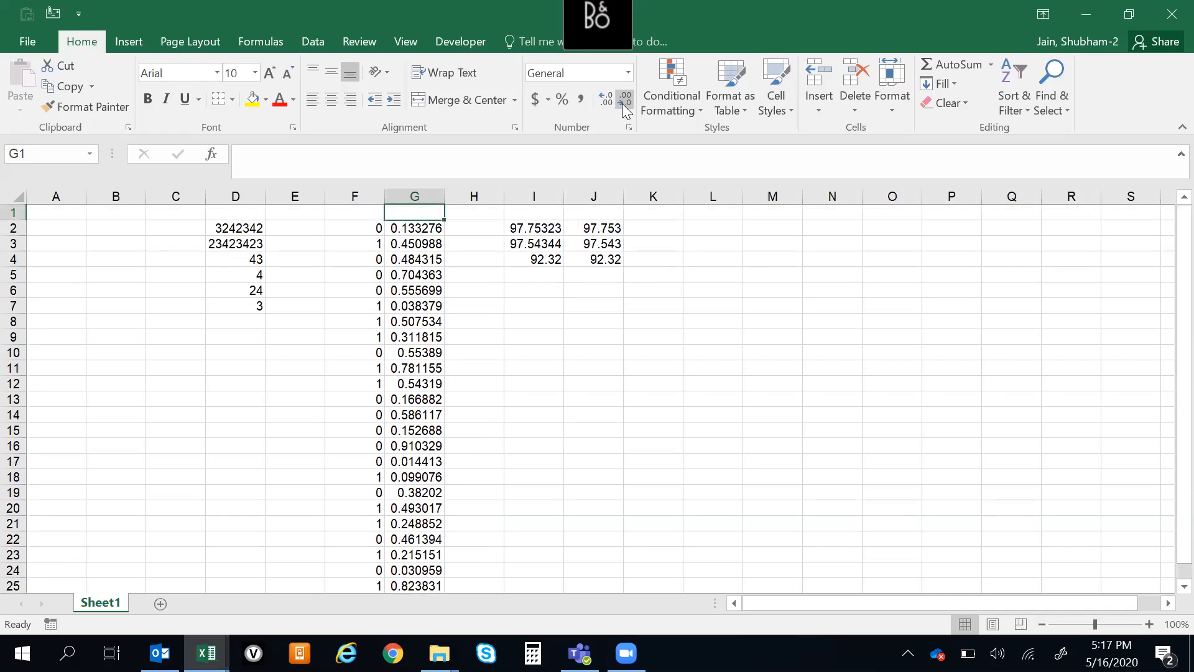
key(alt+Tab)
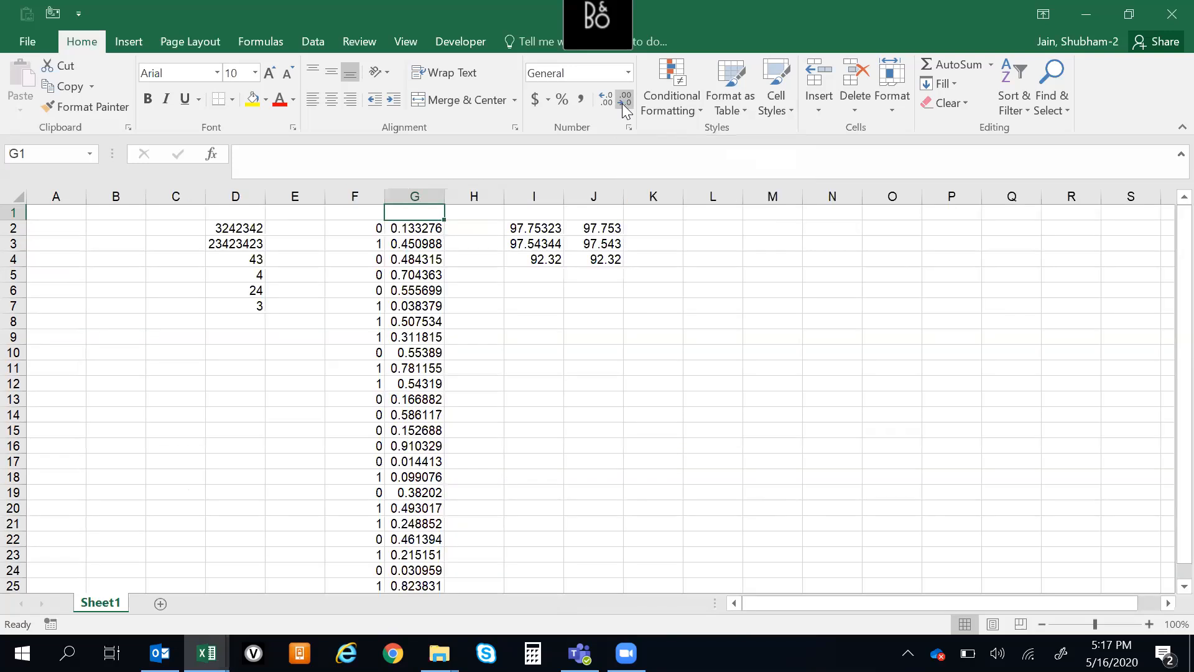
Enter two different sample names in cells J6 and J7
key(Right)
key(Down)
key(Up)
key(Down)
key(Left)
key(Left)
key(Left)
key(Left)
key(Down)
key(Down)
key(Down)
key(Right)
key(Right)
key(Right)
key(Right)
key(Right)
key(Right)
key(Down)
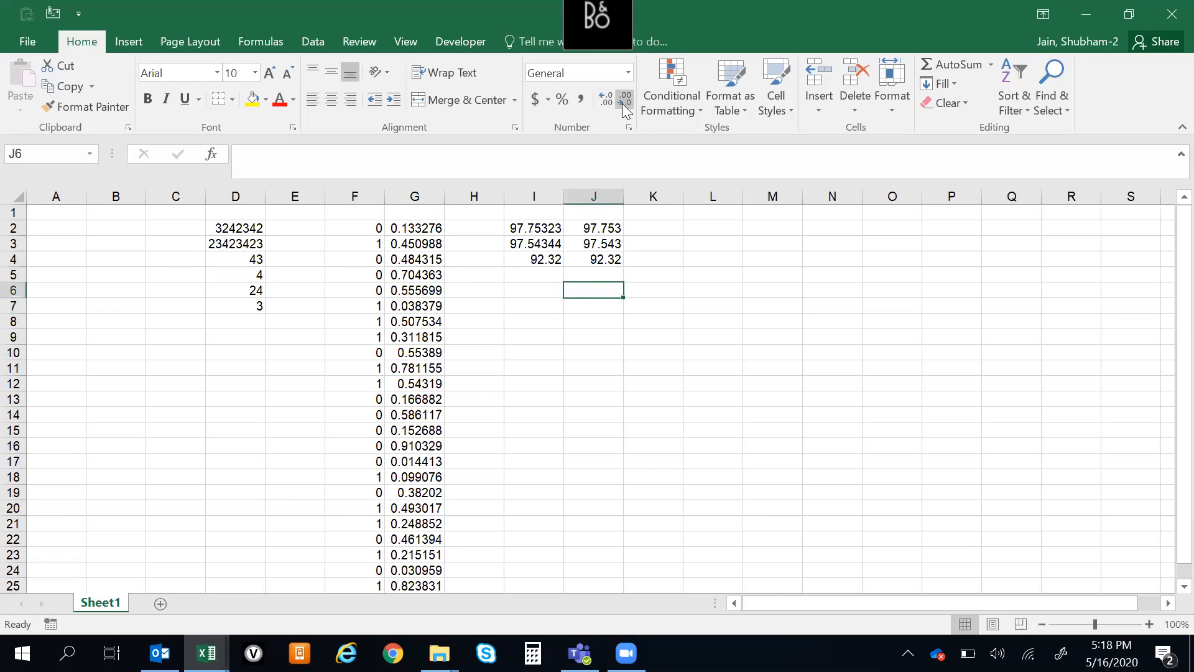
text(sHUBham)
key(Return)
text(Ara)
key(BackSpace)
key(BackSpace)
key(BackSpace)
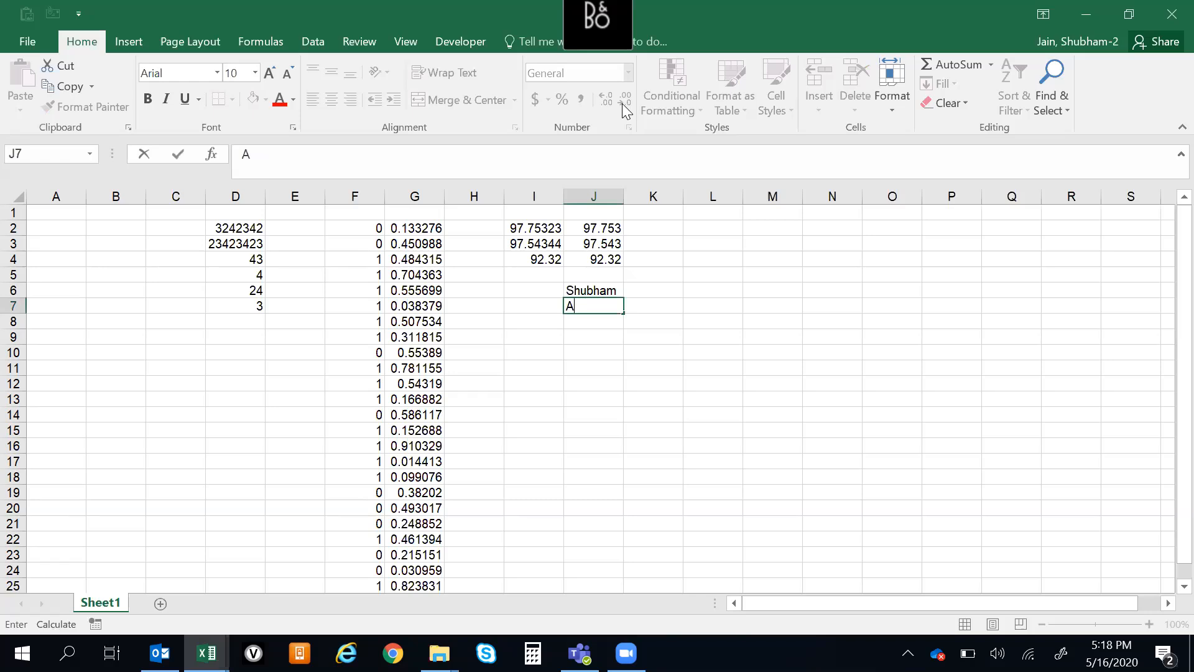
text(Jain)
key(Return)
Add three more distinct sample names to the list in cells J8:J10
text(Tanisj)
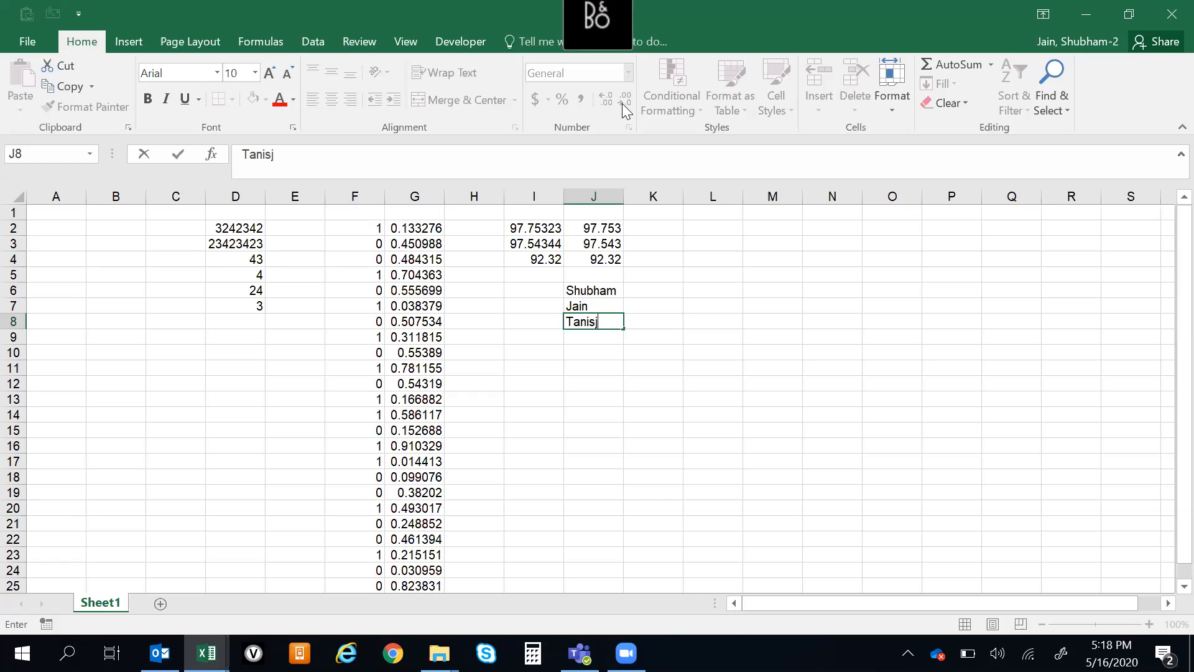
key(BackSpace)
text(hk)
key(Return)
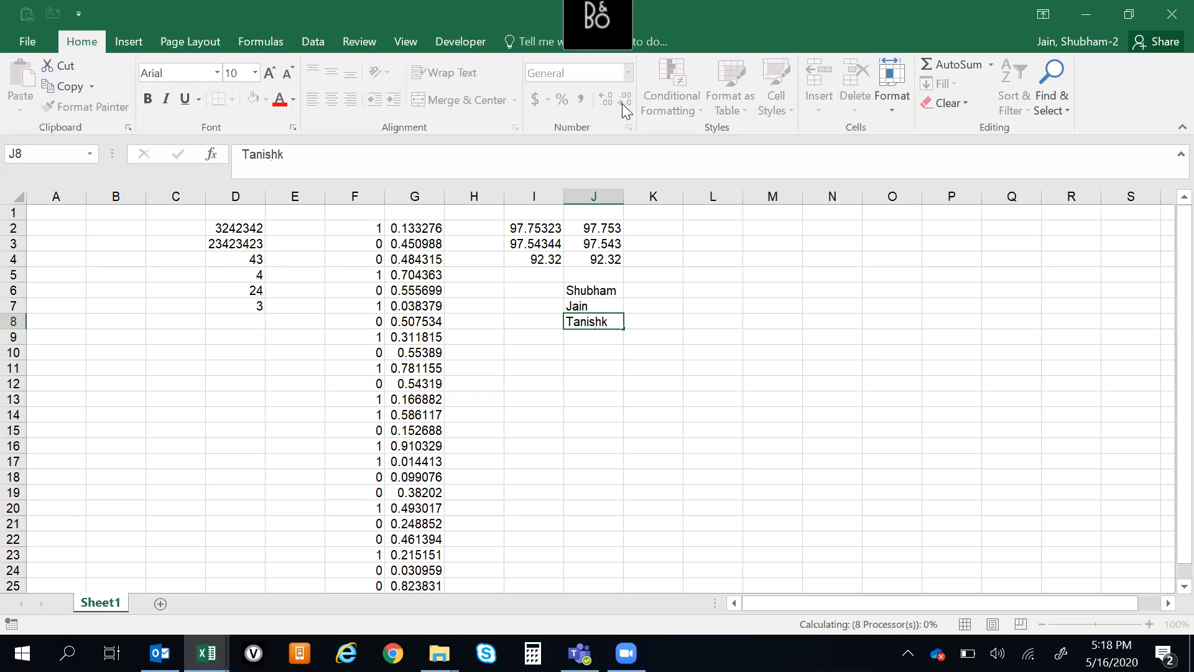
text(Aman)
key(Return)
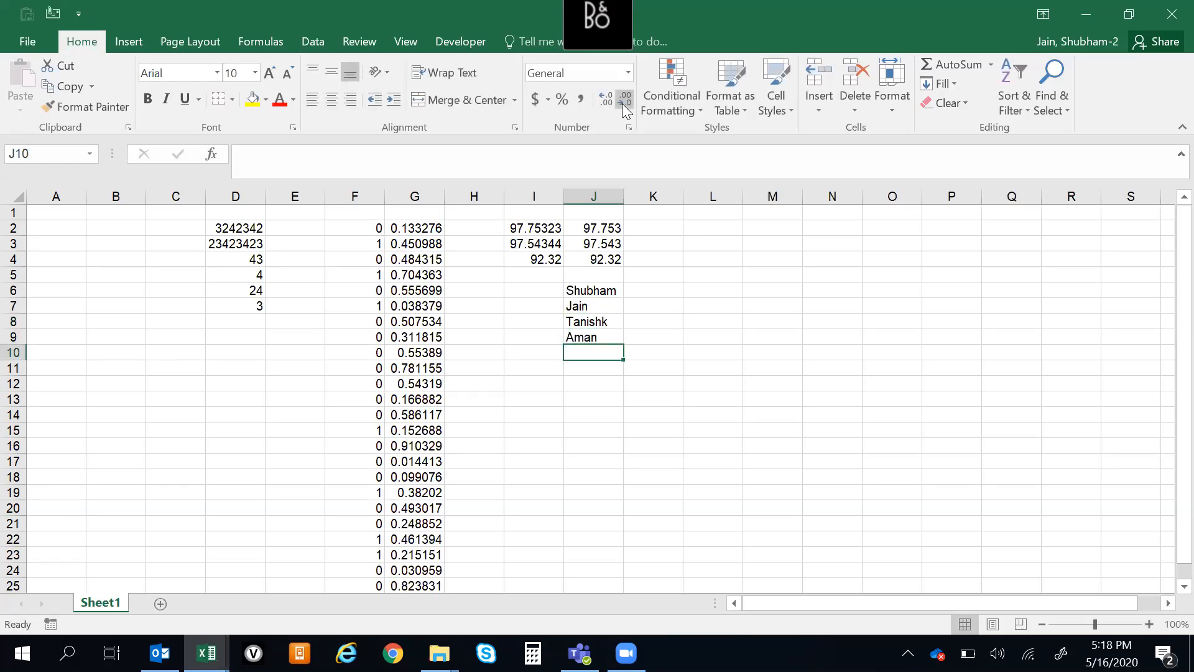
text(Sarthak)
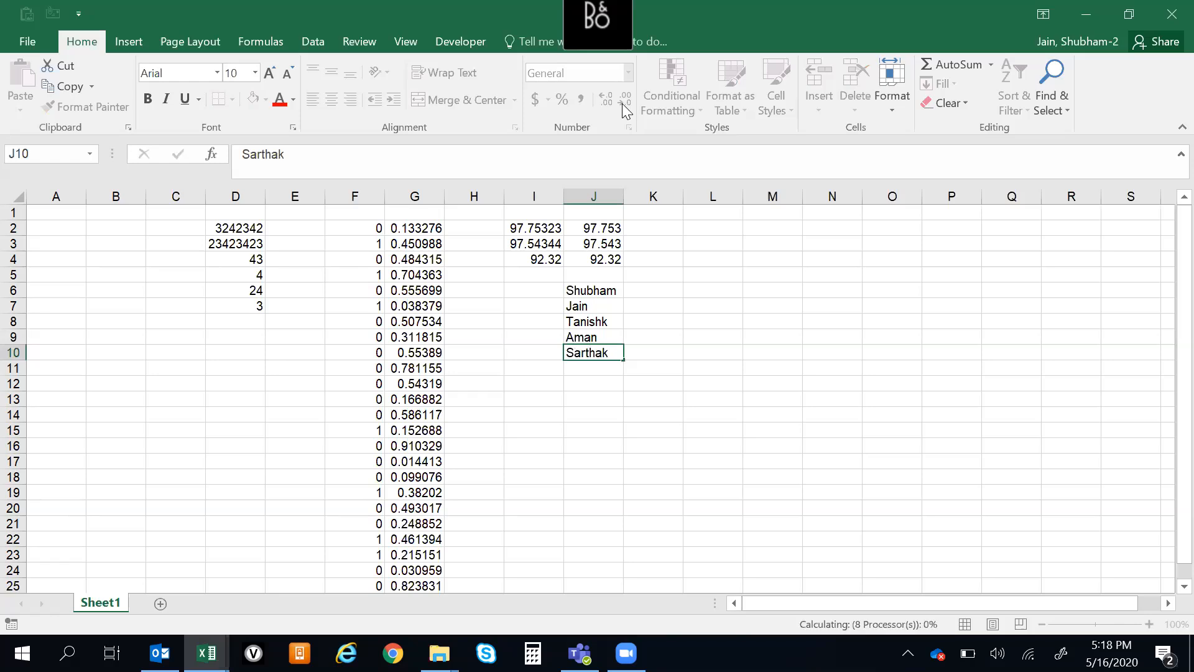
key(Return)
Create duplicates by repeating the name from J6 in J11 and the name from J7 in J12:J14
text(Shubham)
key(Return)
text(Jain)
key(Return)
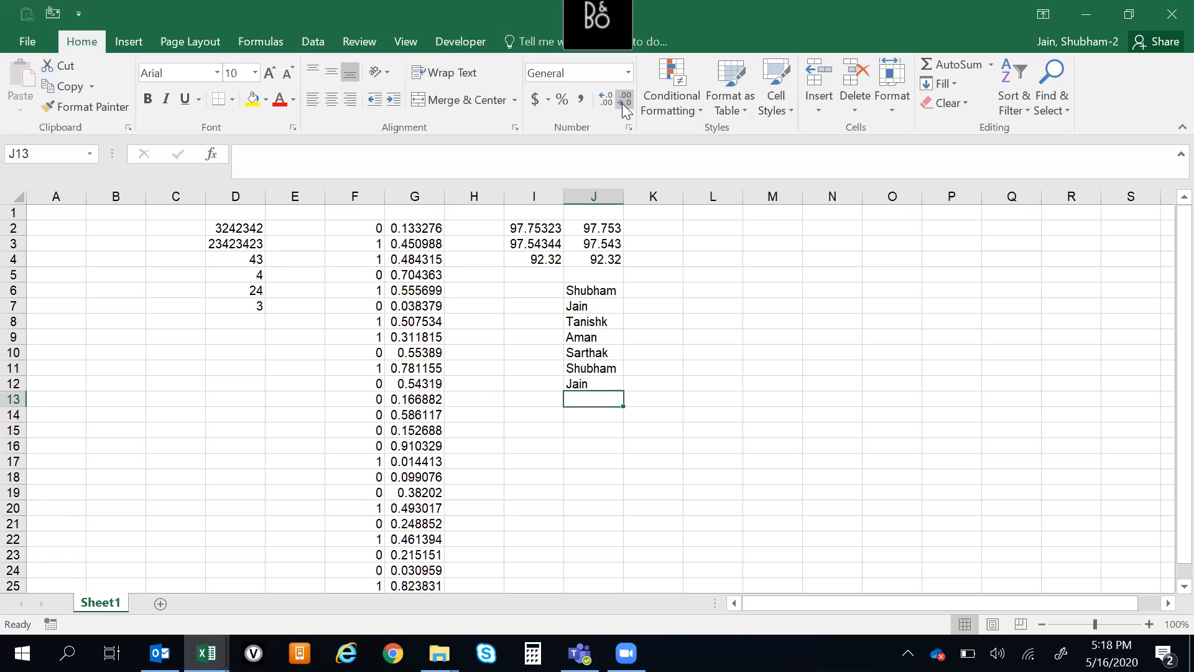
text(Jain)
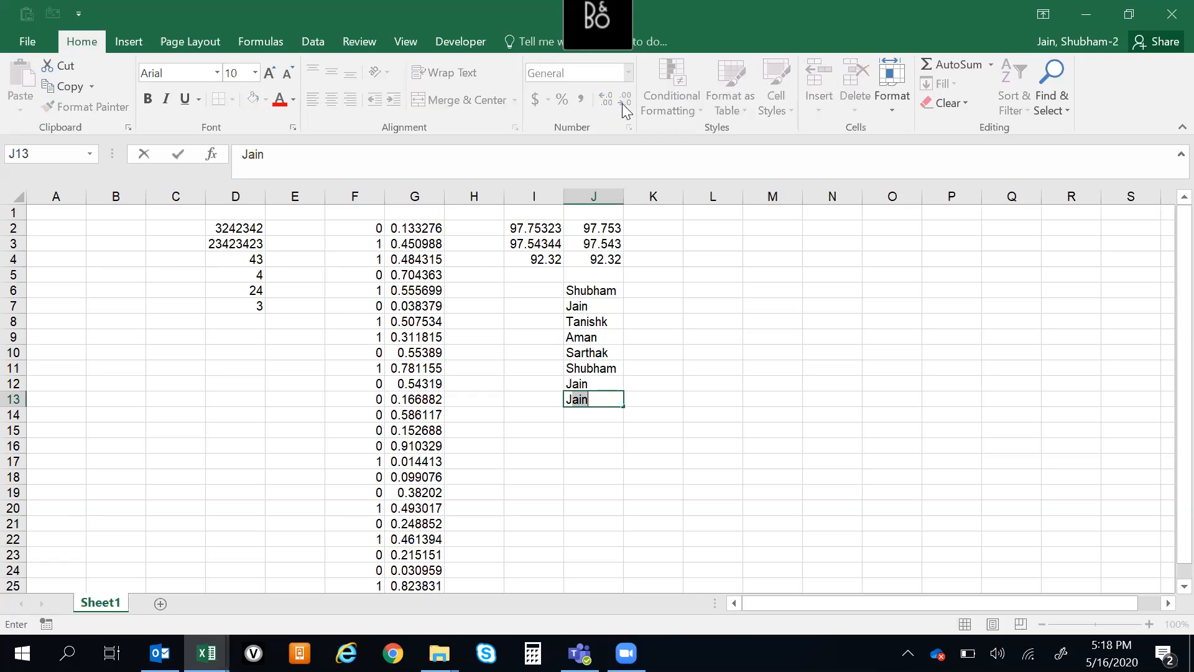
key(Return)
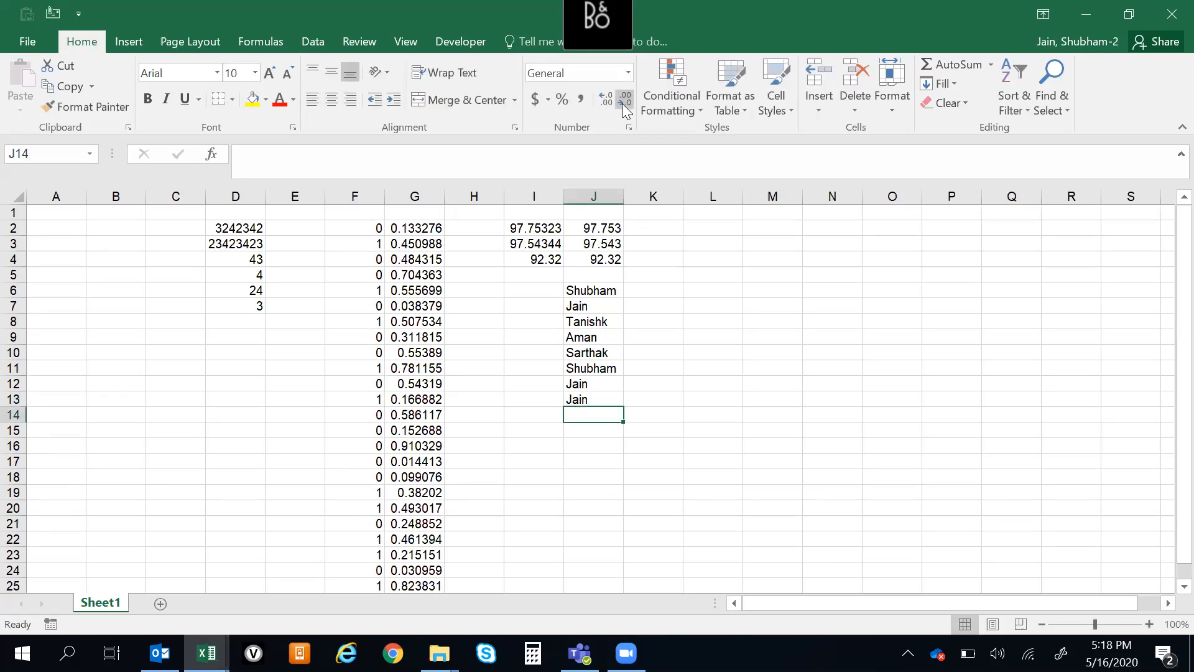
text(J)
key(Return)
Enter =COUNTIF(J6:J14,J6) in K6 to count occurrences of the first name in the list
key(Up)
key(ctrl+Up)
key(Right)
text(=)
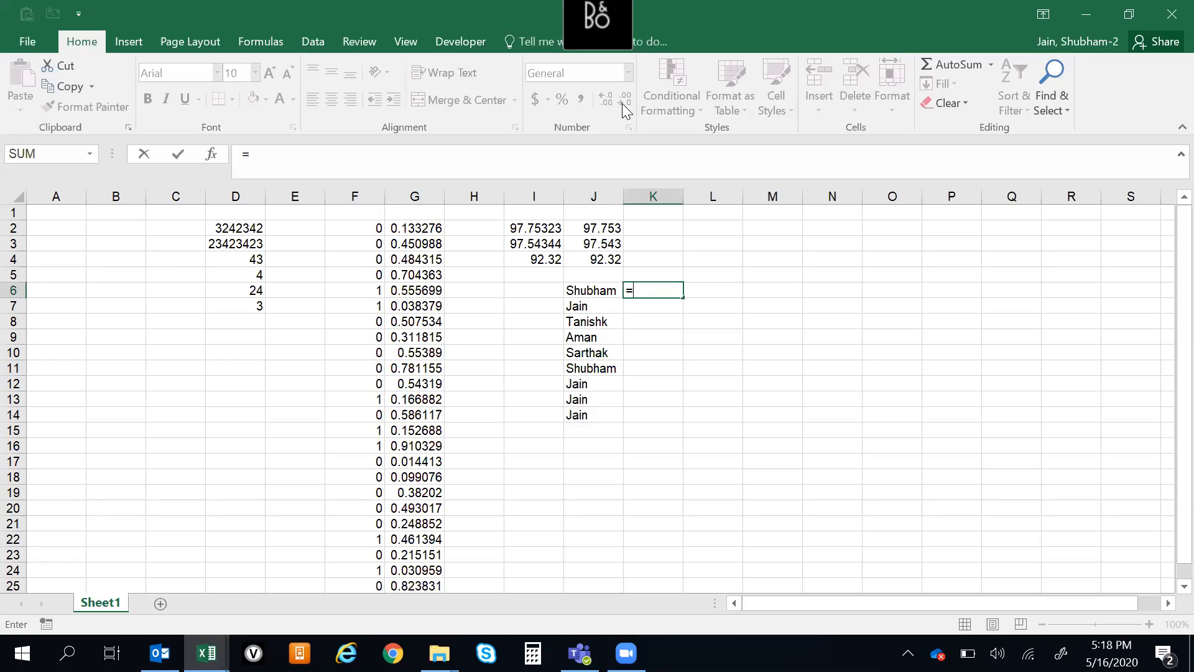
text(coun)
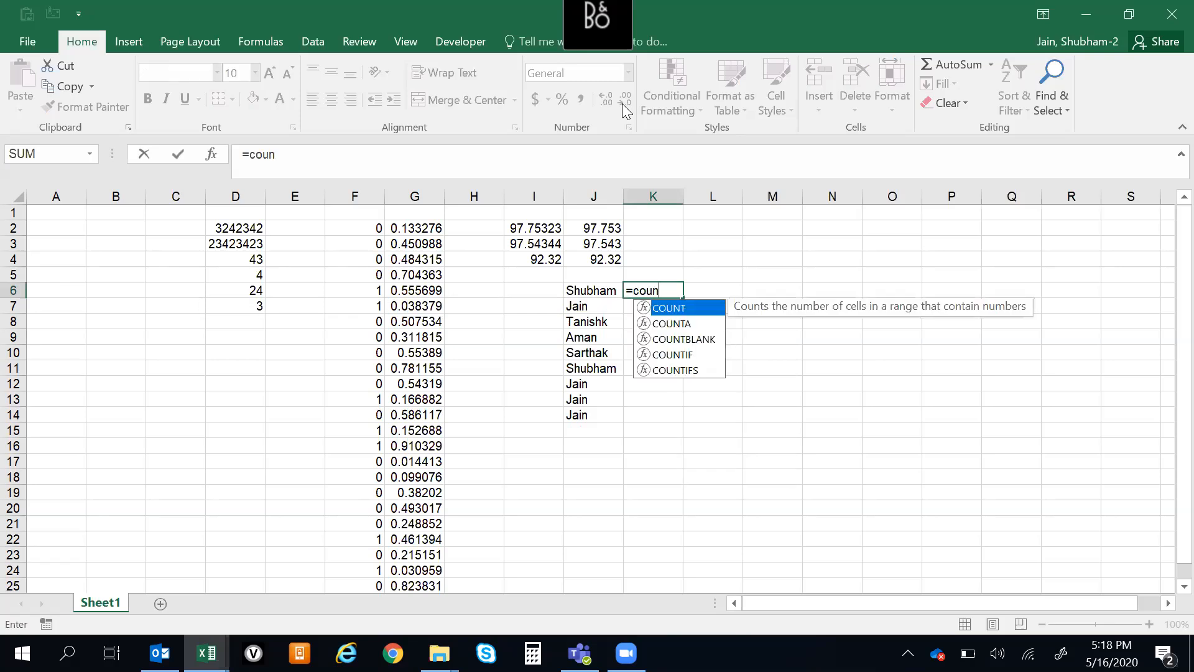
key(Down)
key(Down)
key(Down)
key(Tab)
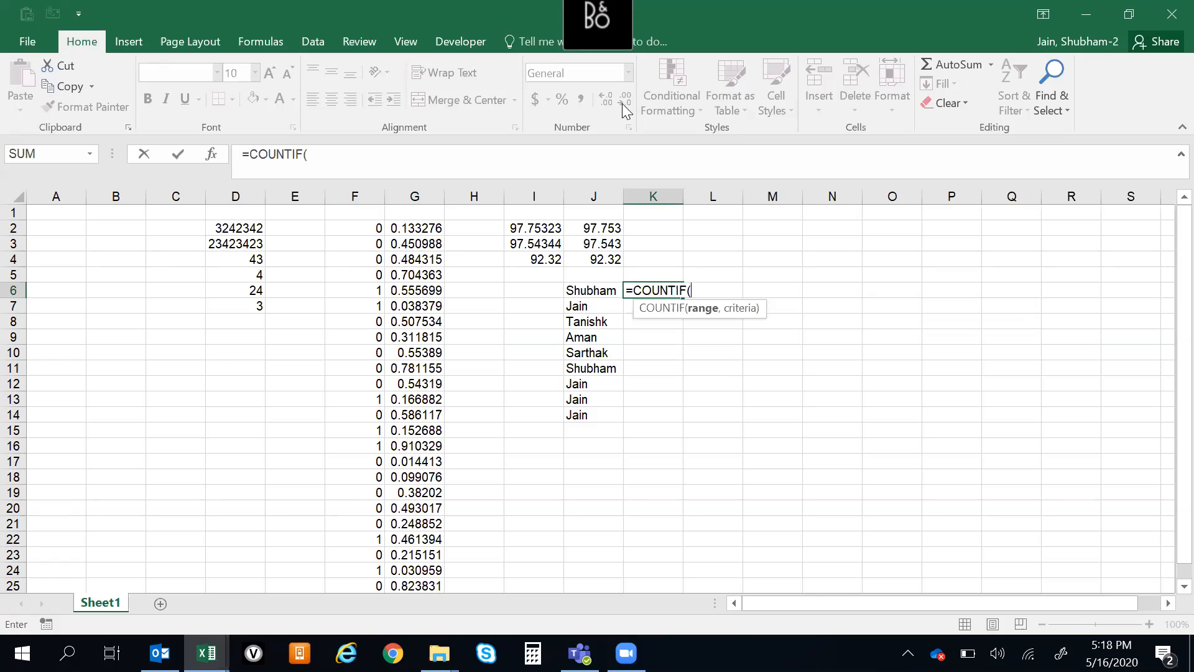
key(Left)
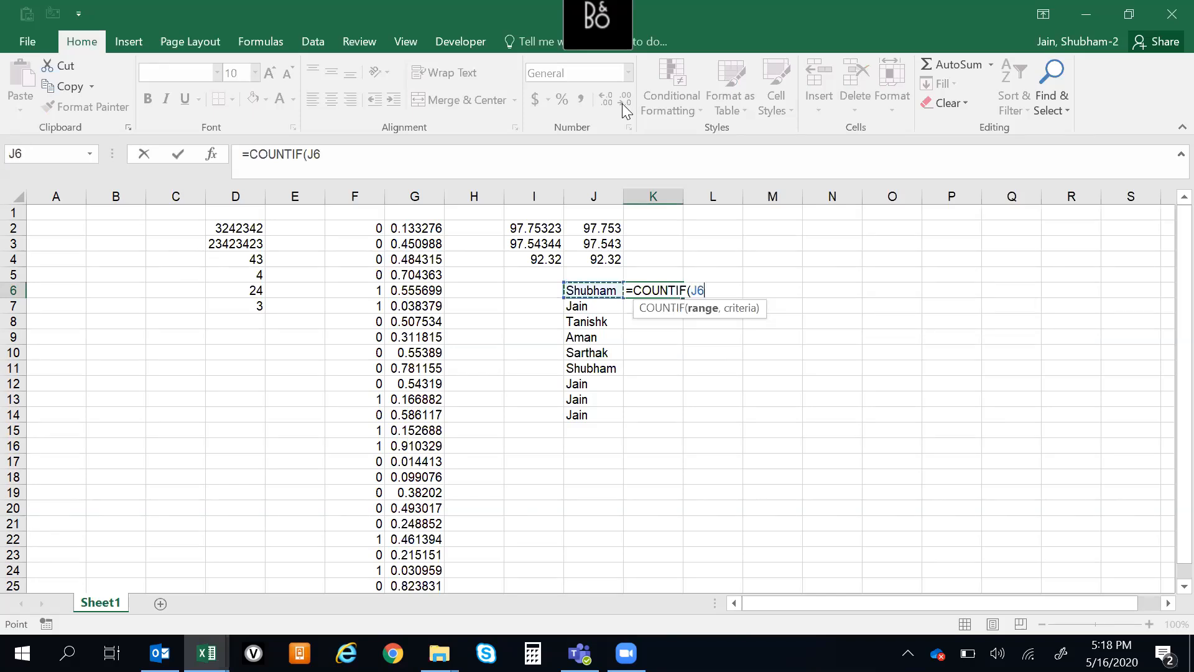
key(ctrl+shift+Down)
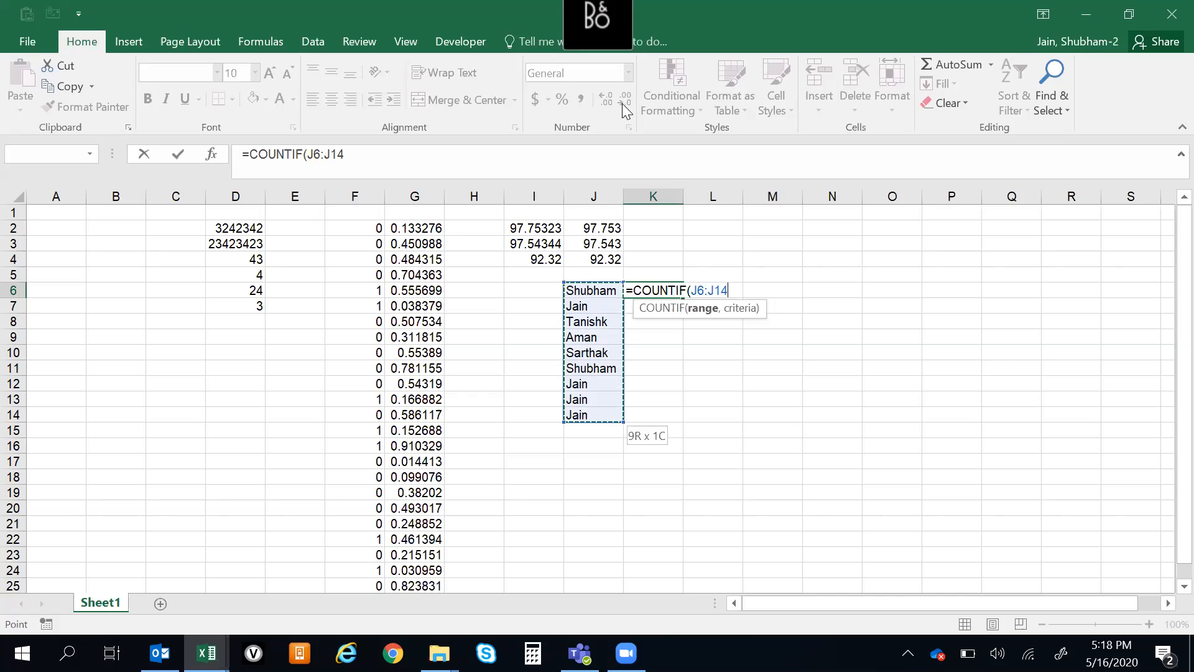
text(,)
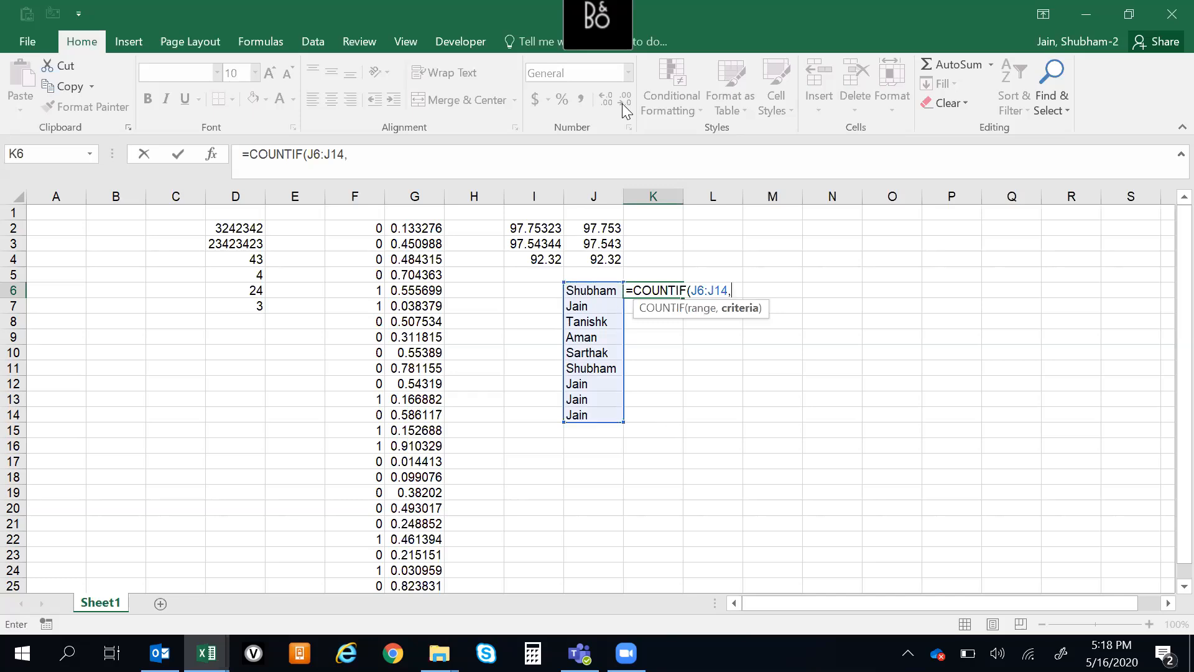
click(592, 291)
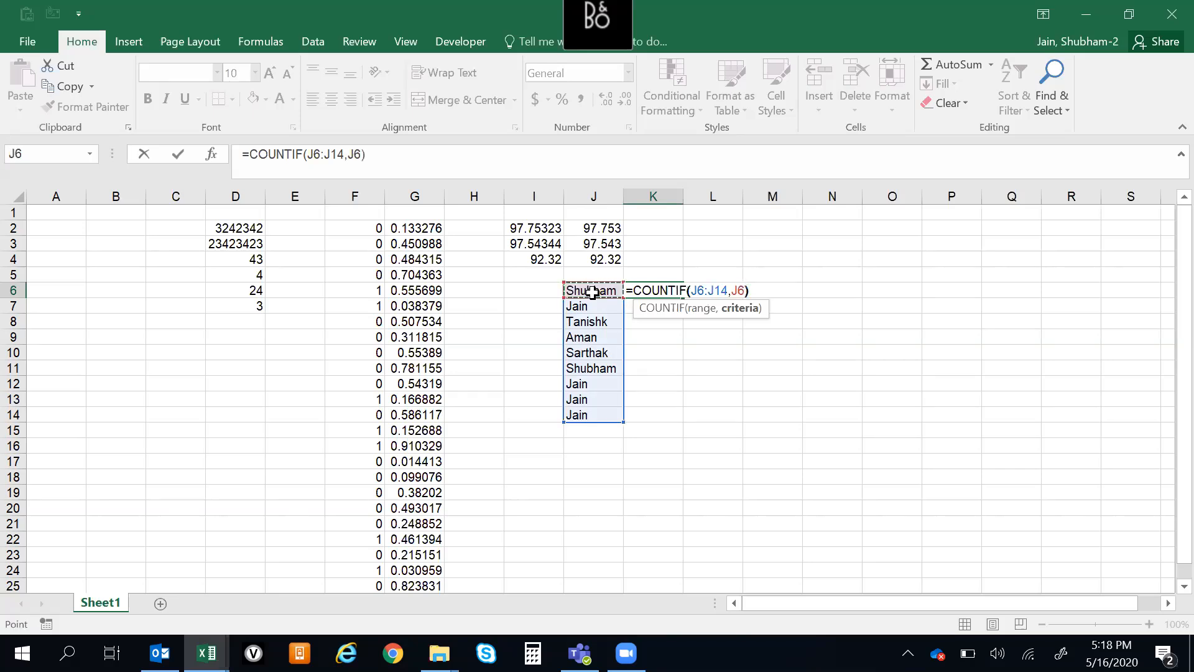
text())
key(Return)
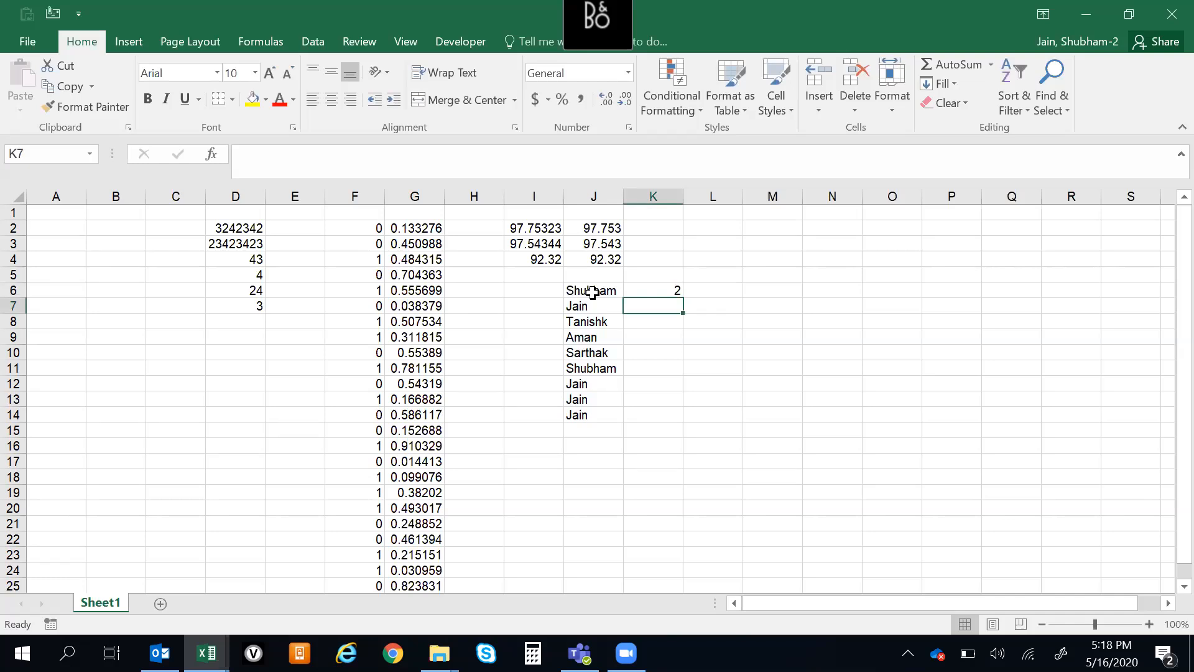
Make the COUNTIF range in K6 absolute so the formula reads =COUNTIF($J$6:$J$14,J6)
key(Up)
key(F2)
key(Left)
key(Left)
key(Left)
key(Left)
key(shift+Left)
key(shift+Left)
key(shift+Left)
key(shift+Left)
key(shift+Left)
key(shift+Left)
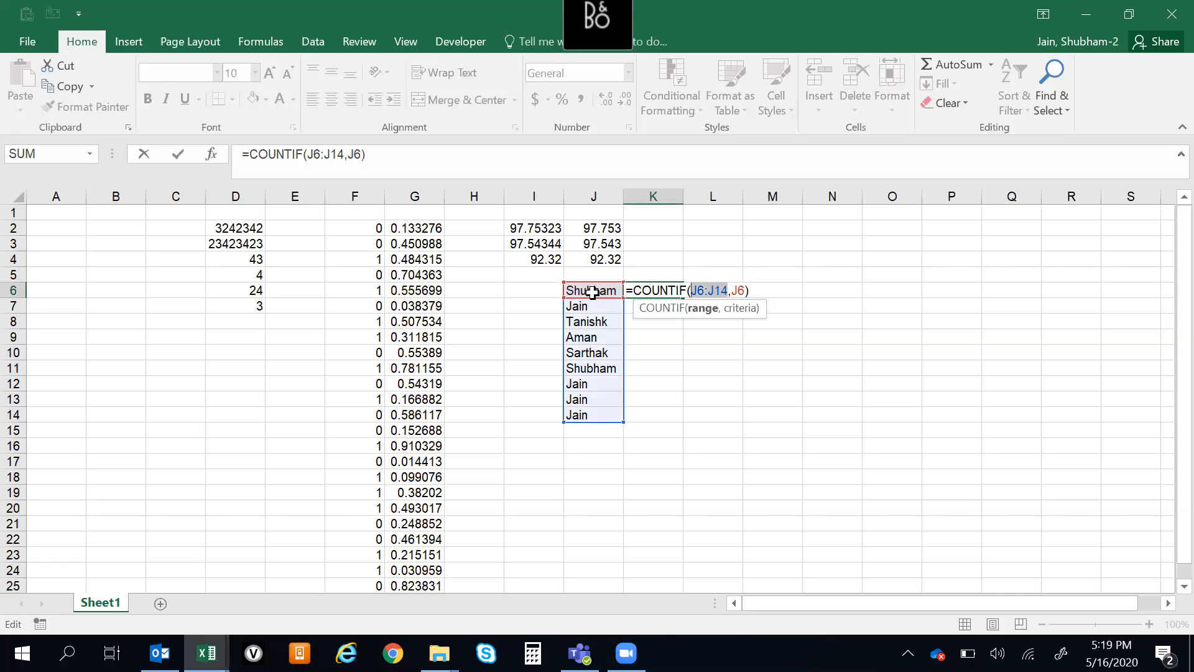
key(F4)
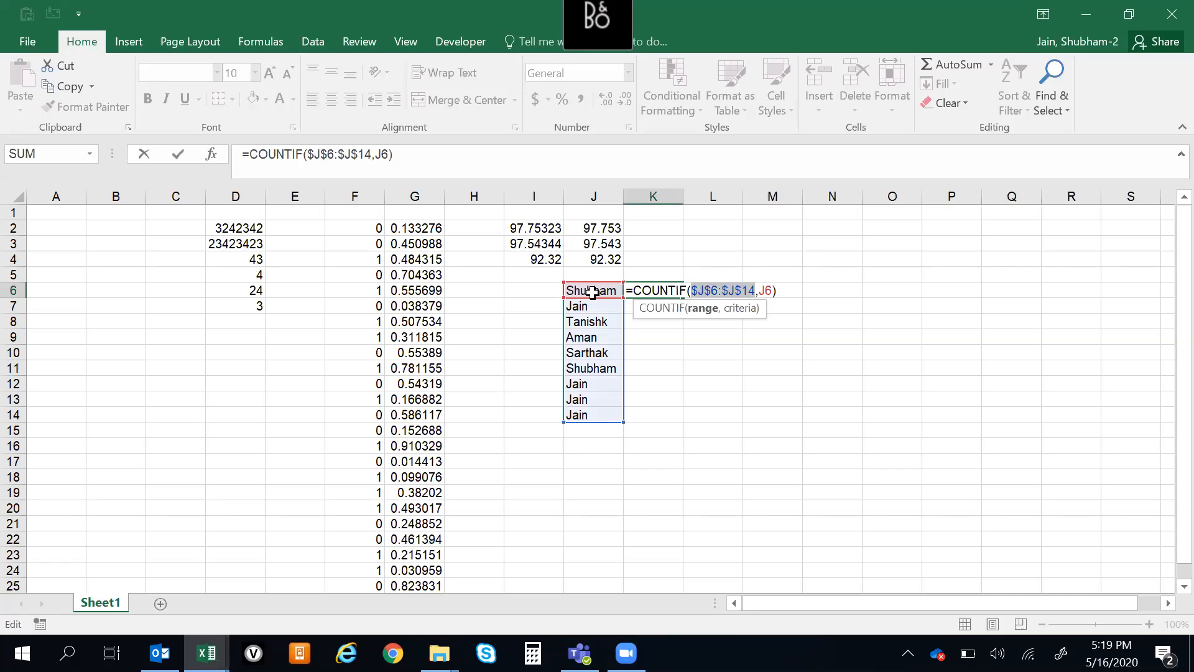
key(Return)
Fill the COUNTIF formula from K6 down through K14
key(Up)
key(Down)
key(Up)
key(Left)
key(ctrl+Down)
key(Right)
key(ctrl+shift+Up)
key(ctrl+d)
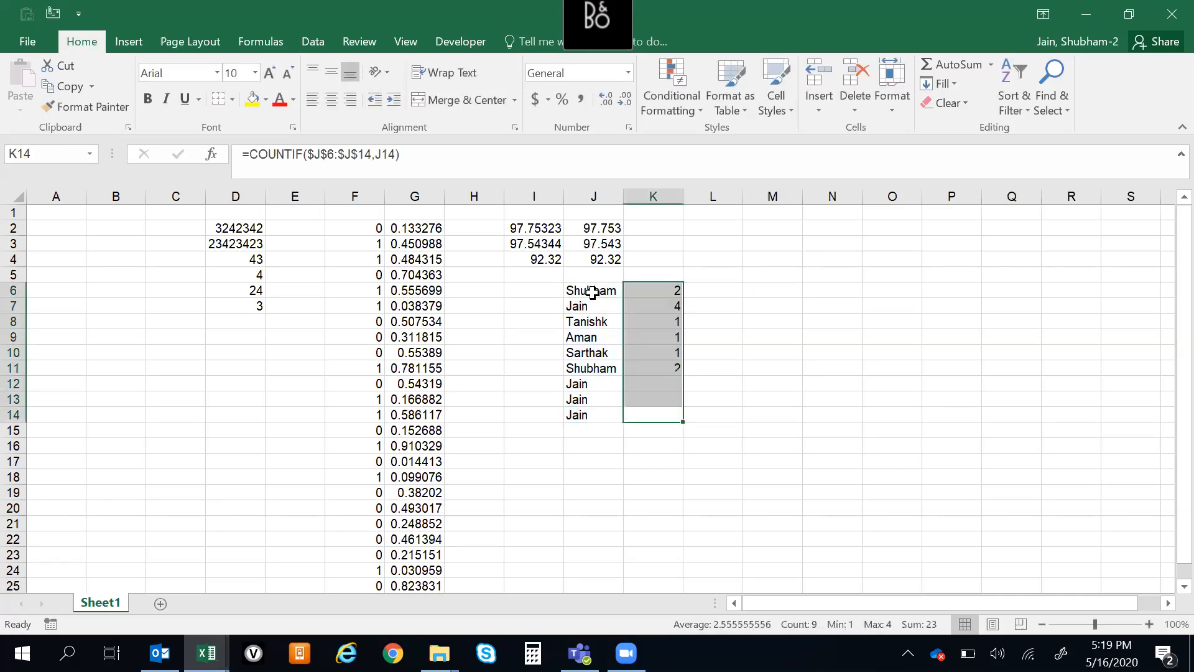
Compare the COUNTIF results in column K with the repeated and single names in J6:J14
click(667, 385)
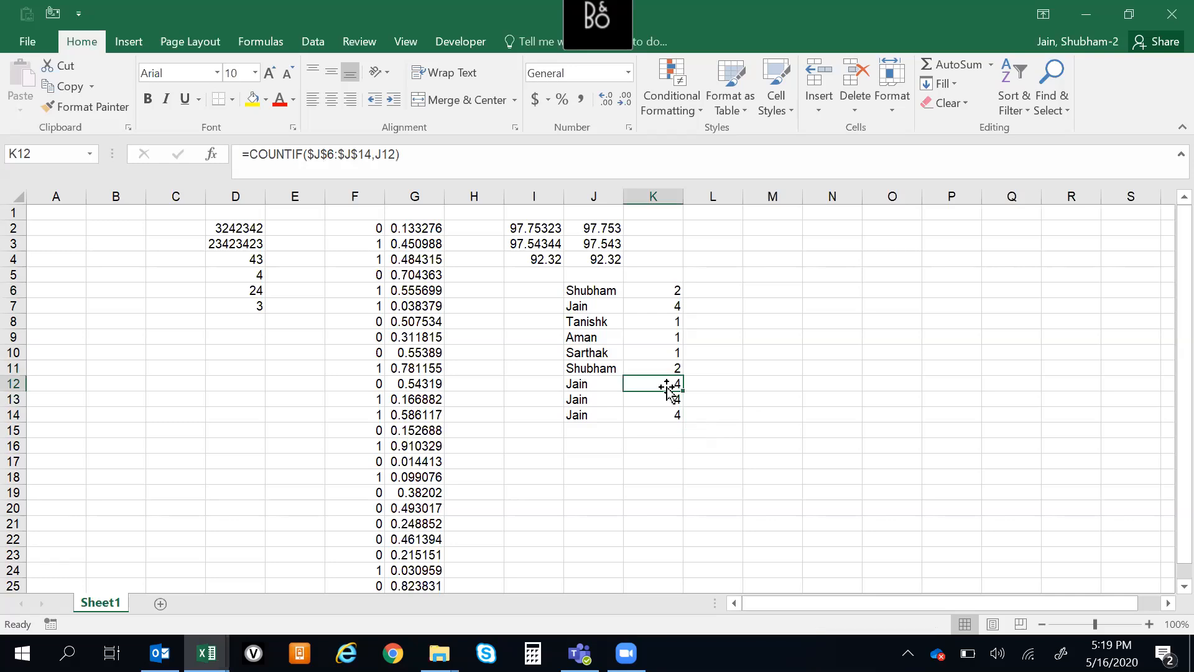
click(587, 304)
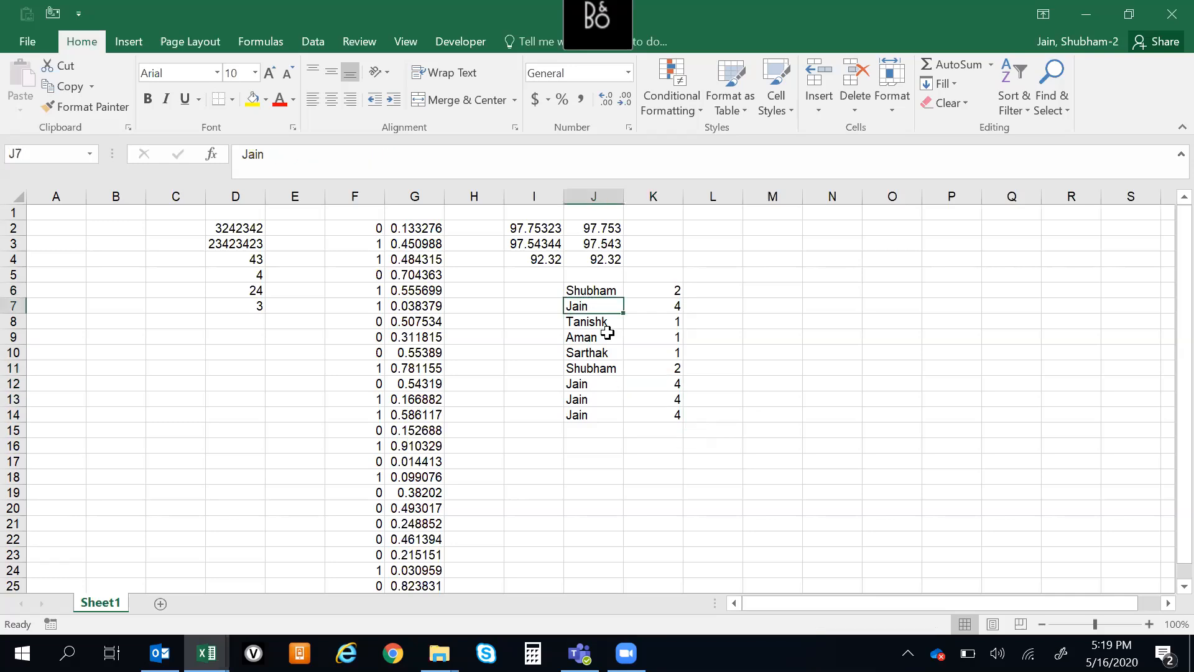
drag(579, 384, 589, 408)
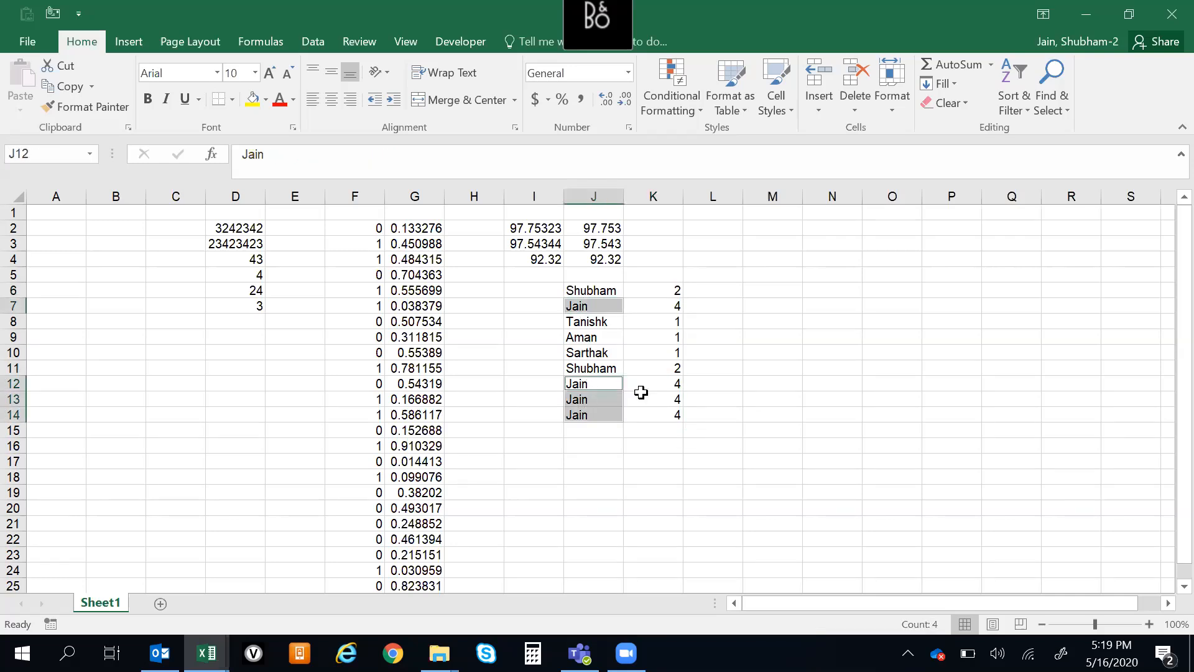
click(667, 384)
click(581, 333)
click(651, 321)
click(650, 367)
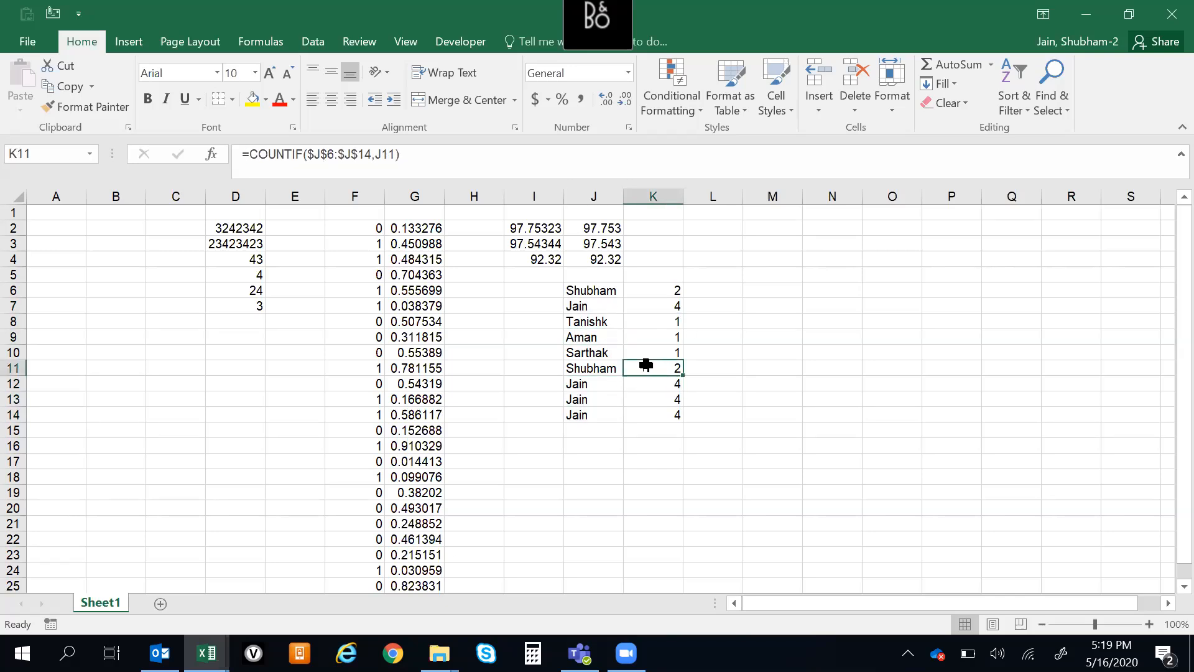
Replace the name in J9 with a copy of the one in J8 and check the counts in column K
click(595, 341)
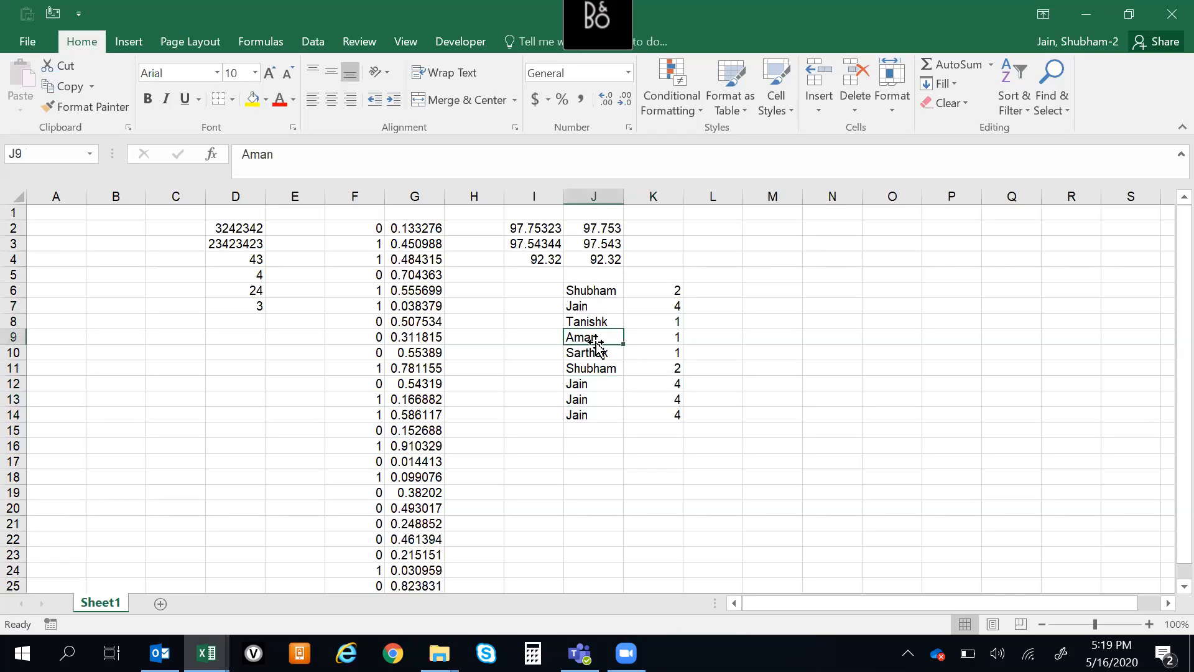
key(ctrl+d)
click(673, 338)
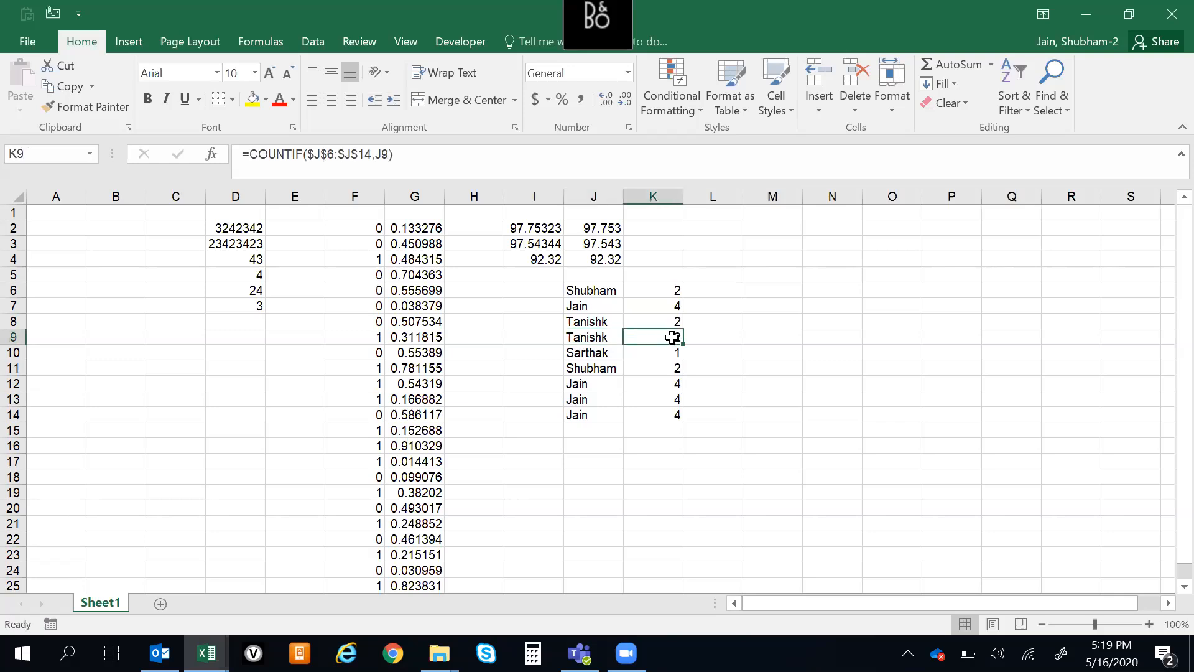
click(929, 384)
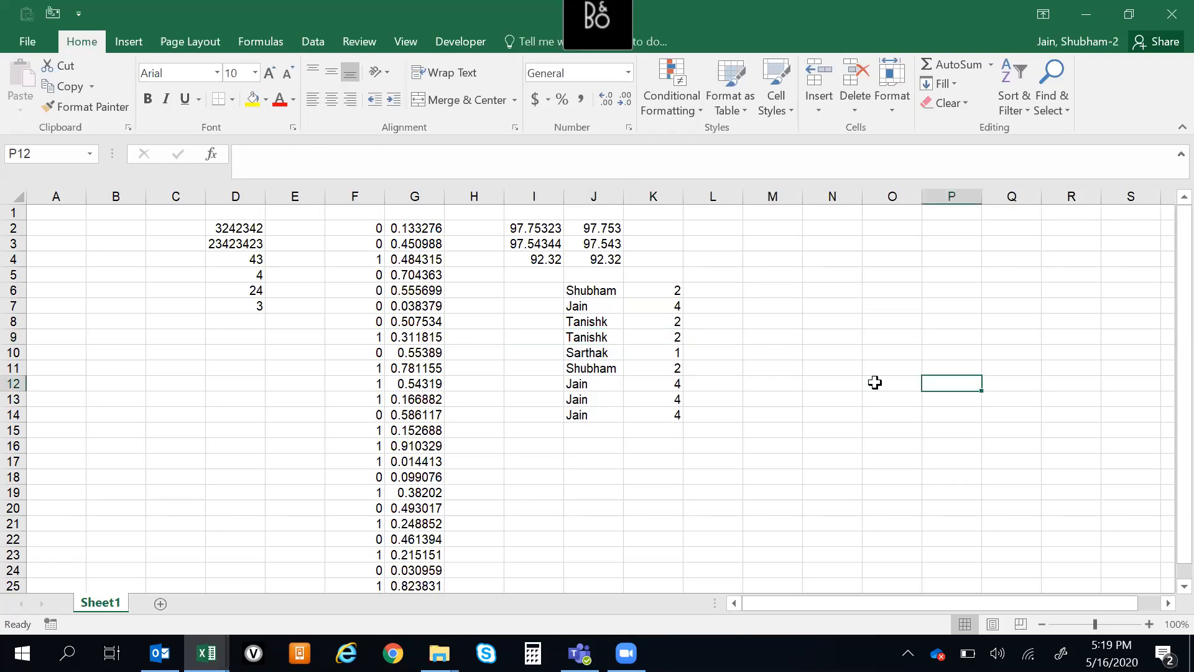
click(666, 292)
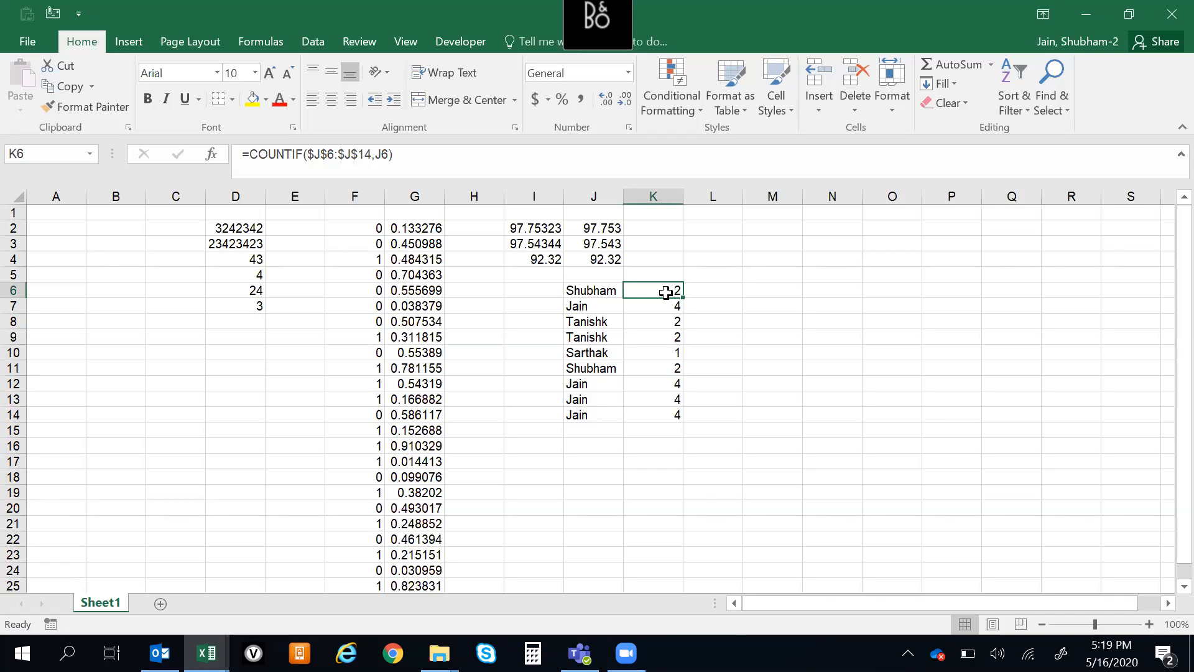
click(760, 292)
drag(843, 211, 833, 439)
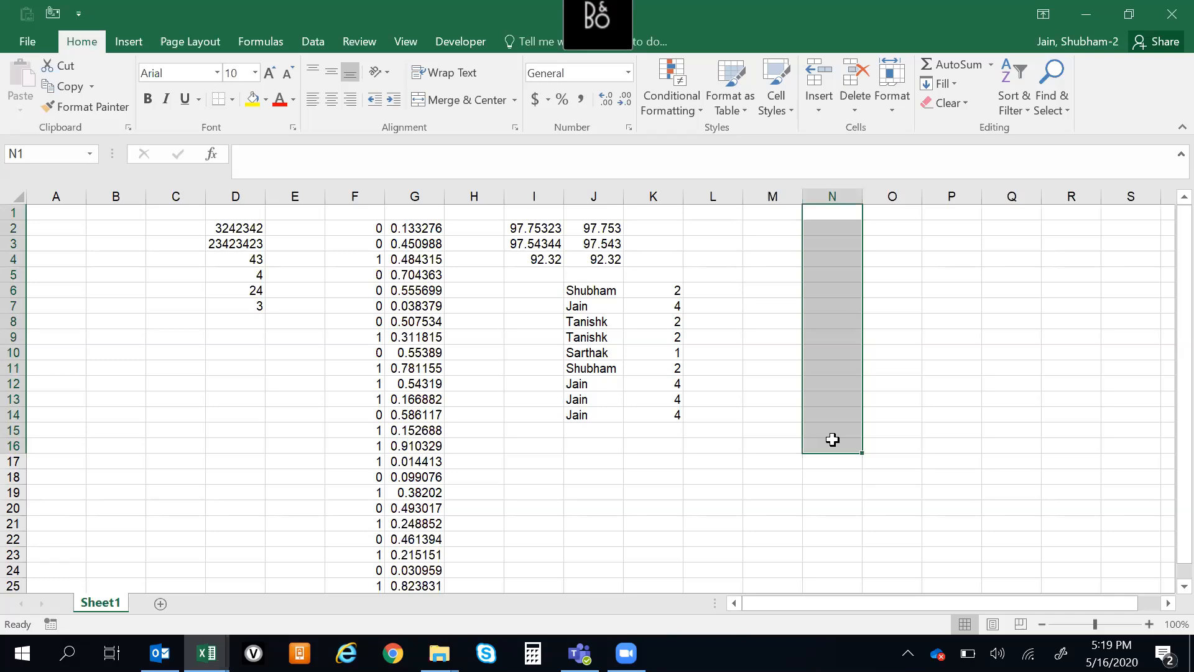
key(Left)
key(Left)
key(Left)
key(Left)
key(Down)
key(Down)
key(Down)
key(ctrl+Down)
key(ctrl+Down)
key(ctrl+Up)
key(Up)
key(ctrl+Down)
key(ctrl+Down)
key(Down)
key(ctrl+Up)
key(ctrl+Up)
key(Down)
key(Up)
key(Up)
key(ctrl+Down)
key(Down)
key(ctrl+Up)
key(ctrl+Up)
key(ctrl+Up)
key(ctrl+Down)
key(ctrl+Down)
key(ctrl+Up)
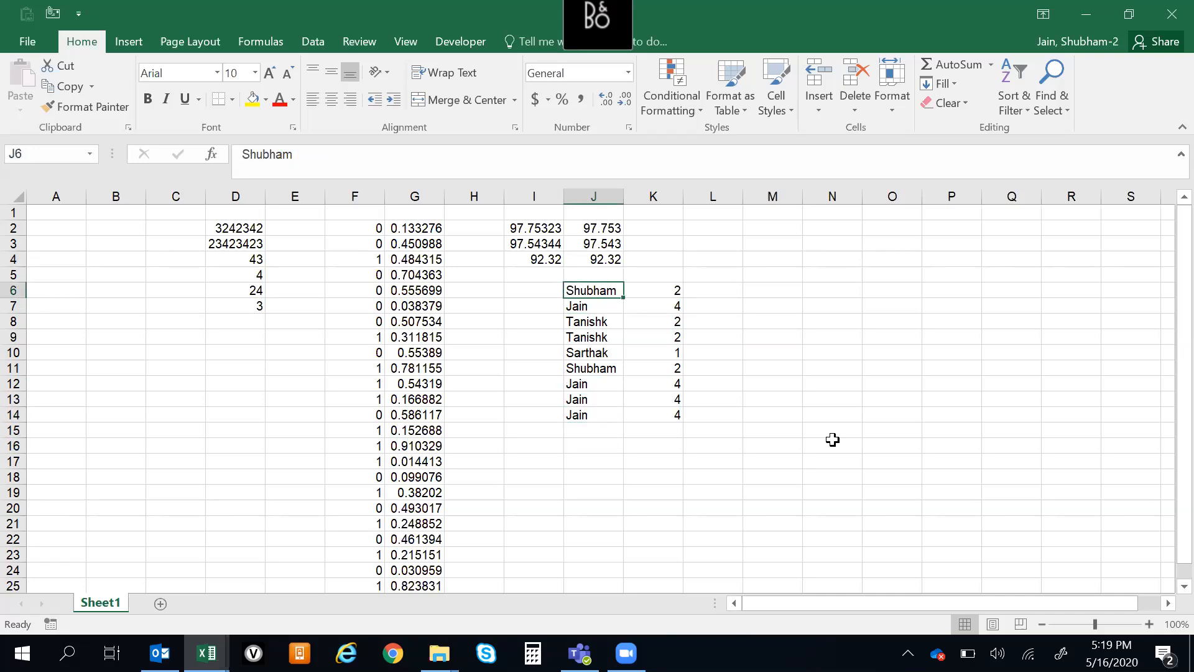
Highlight the duplicate values in J6:J14 with Light Red Fill with Dark Red Text
key(Up)
key(Down)
key(ctrl+shift+Down)
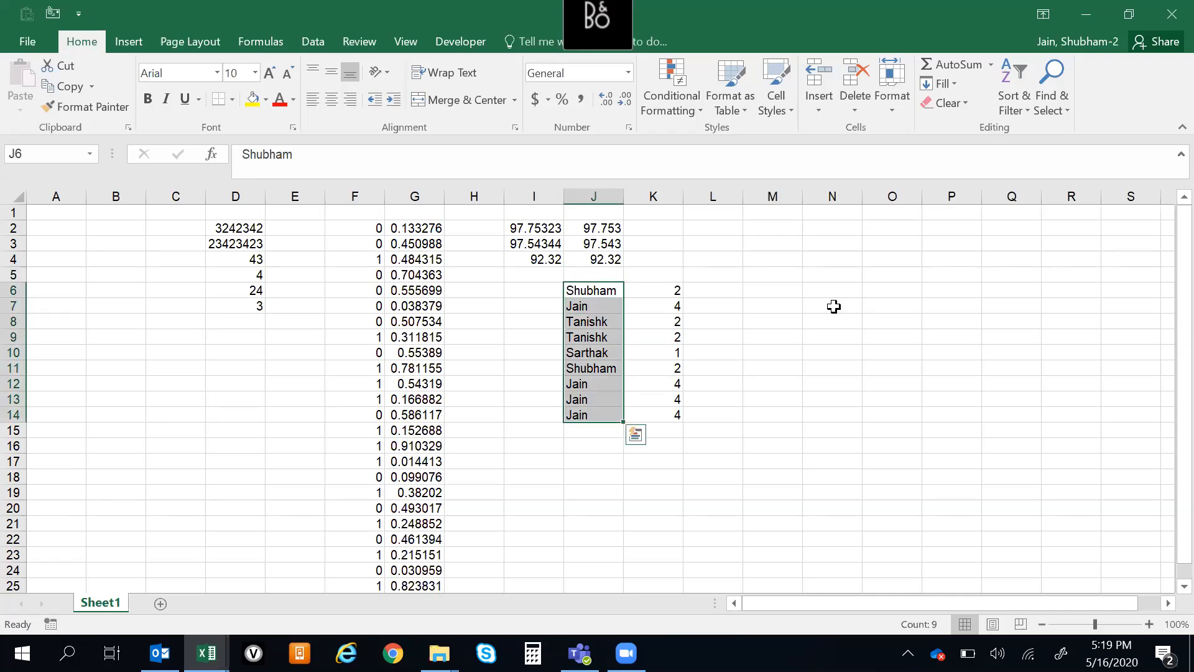
click(673, 95)
mouse_move(745, 141)
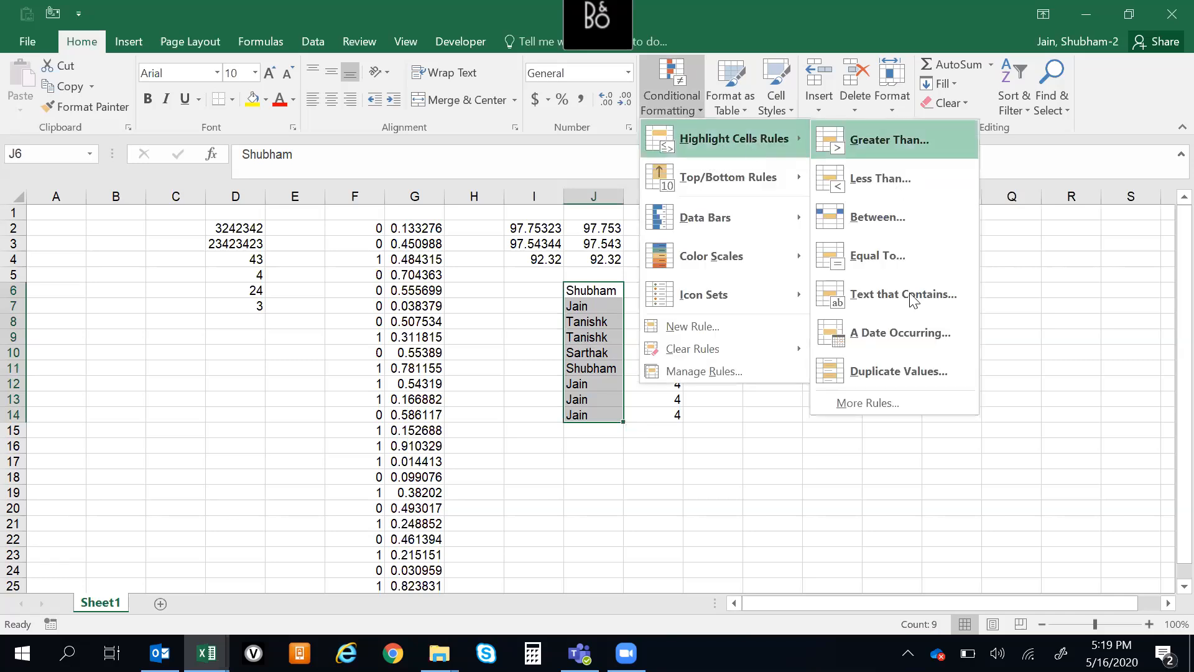
click(921, 367)
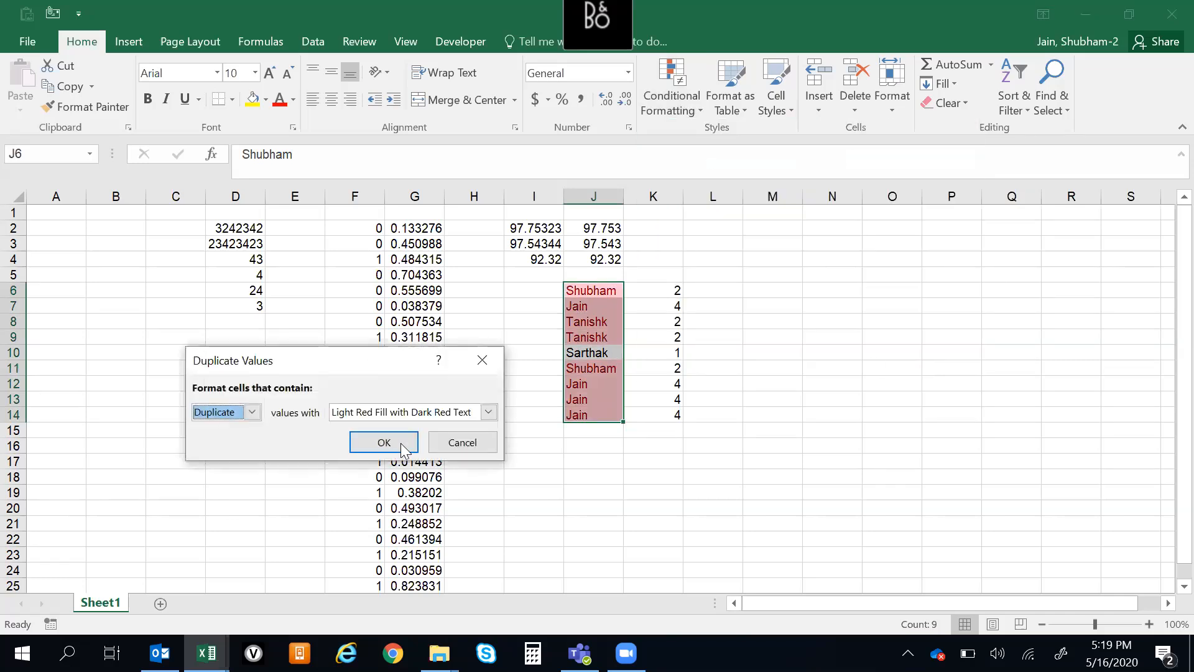
click(373, 443)
Compare the highlighted and unhighlighted names in J6:J14 with the COUNTIF results in column K
click(607, 305)
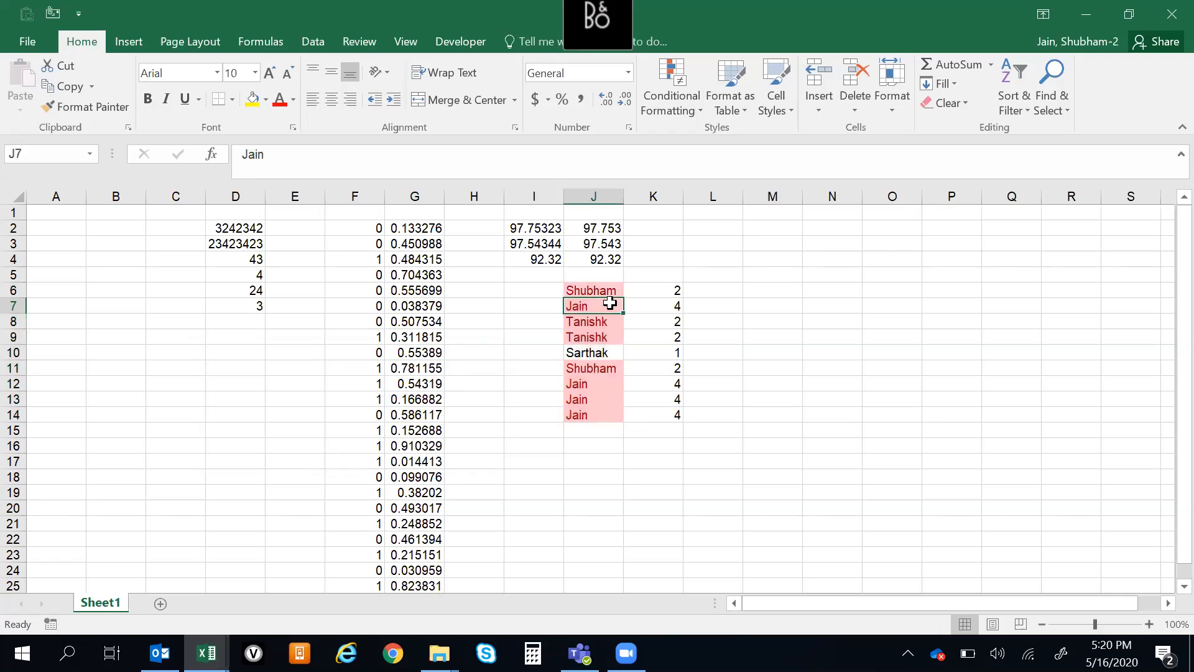
click(831, 318)
click(594, 338)
click(598, 352)
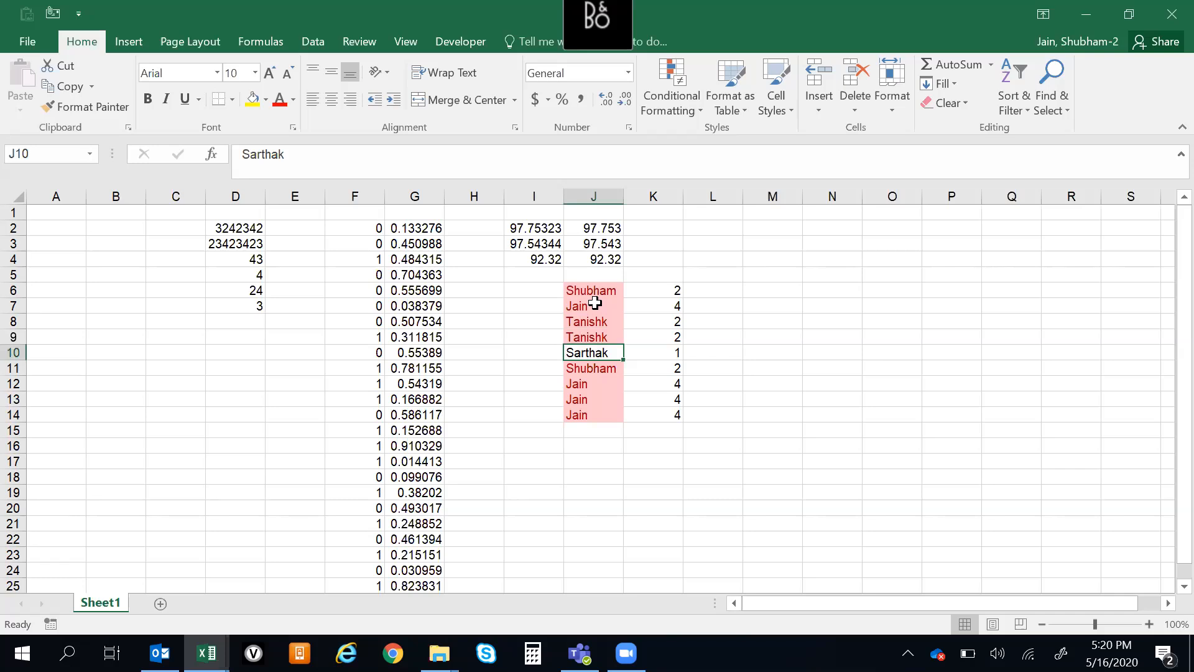
click(658, 339)
click(662, 386)
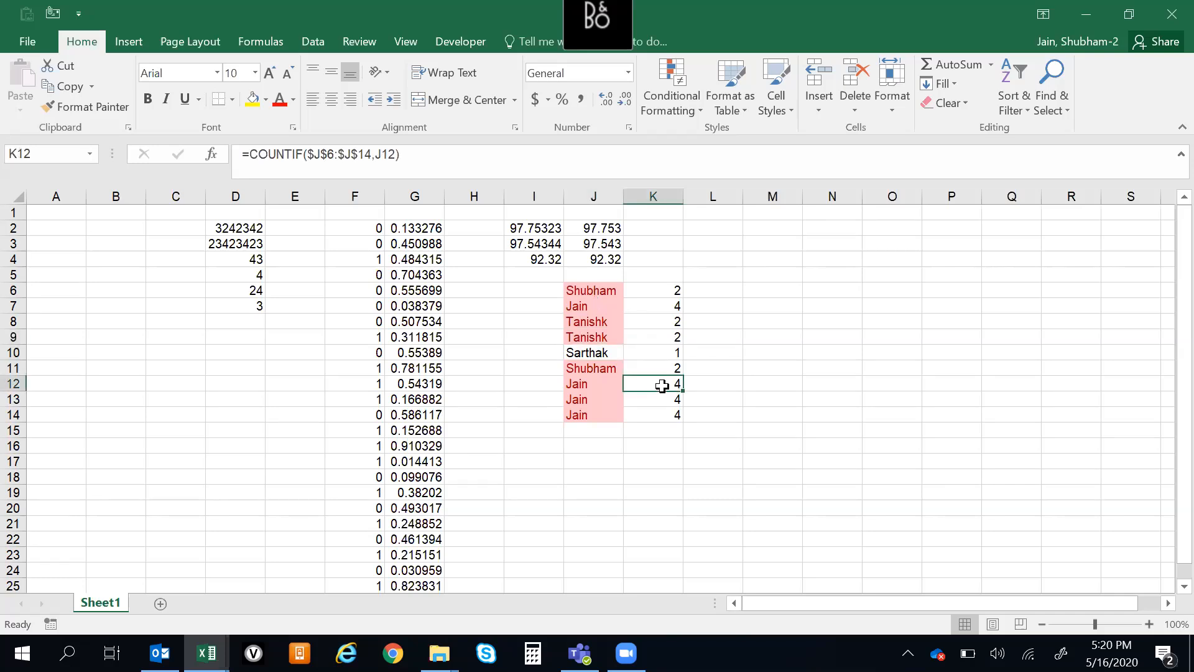
click(606, 337)
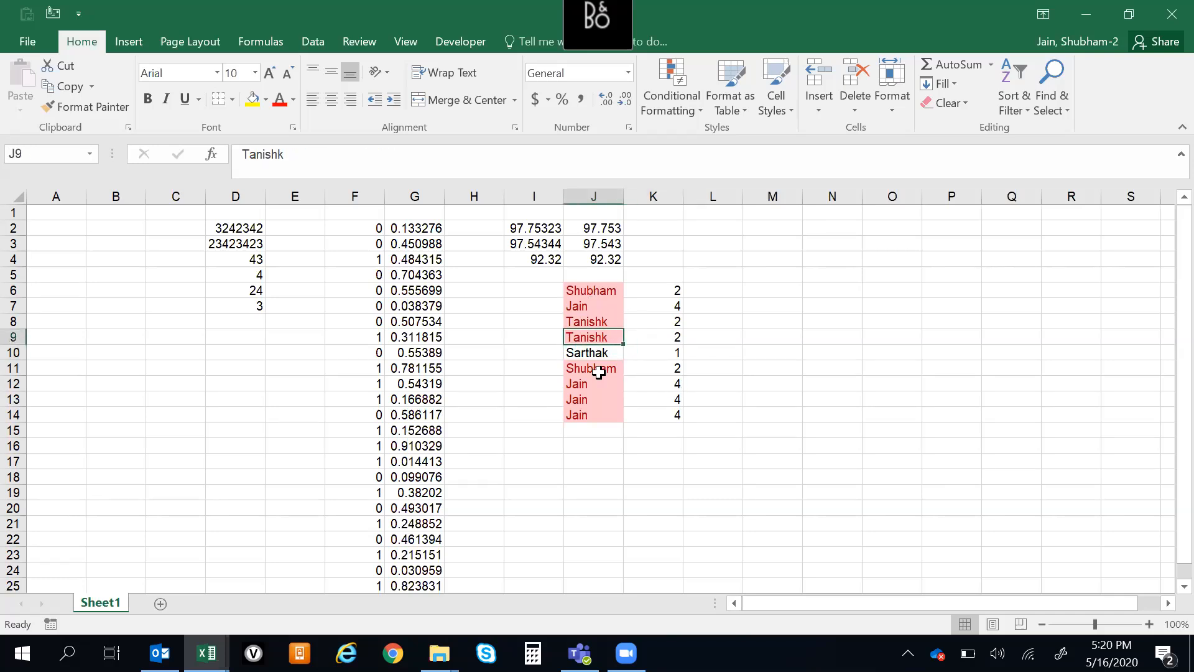
click(685, 329)
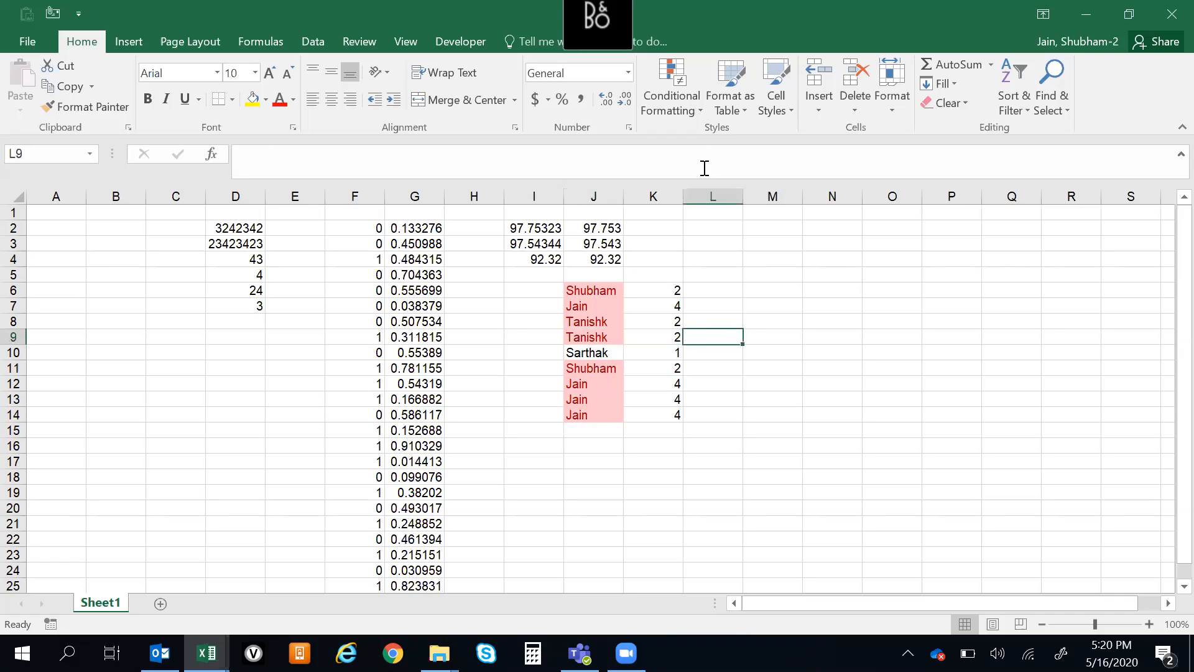
click(684, 107)
click(829, 336)
drag(672, 289, 671, 414)
click(790, 384)
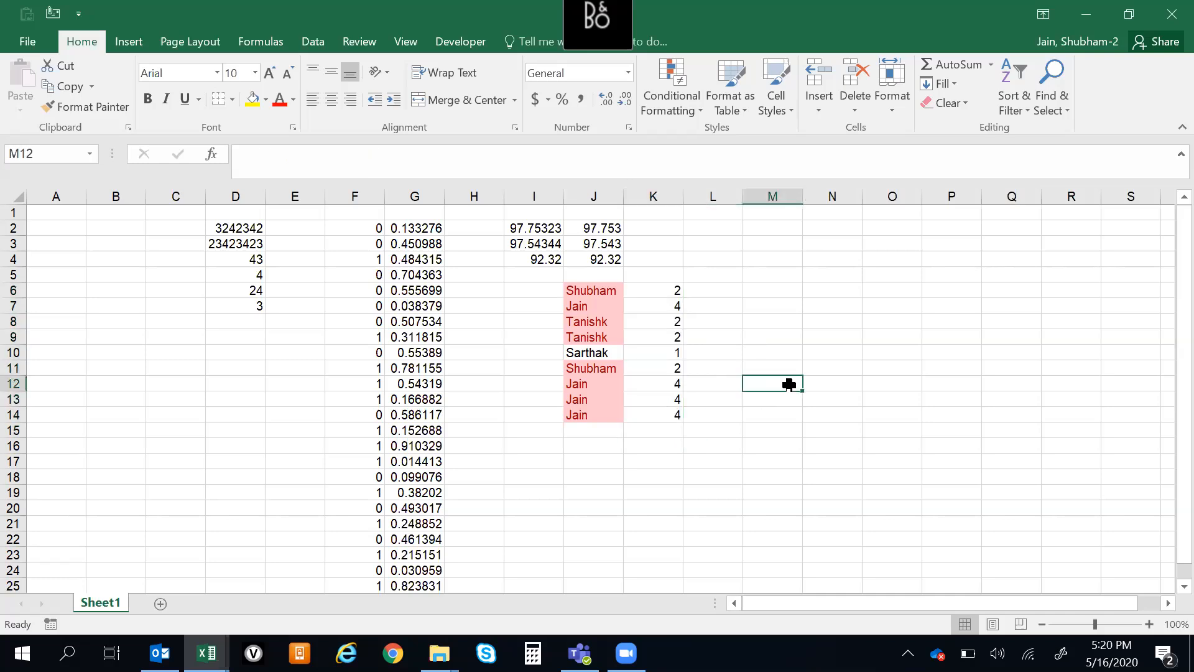
Remove the duplicate names from J6:J14, continuing with the current selection only
drag(581, 288, 603, 413)
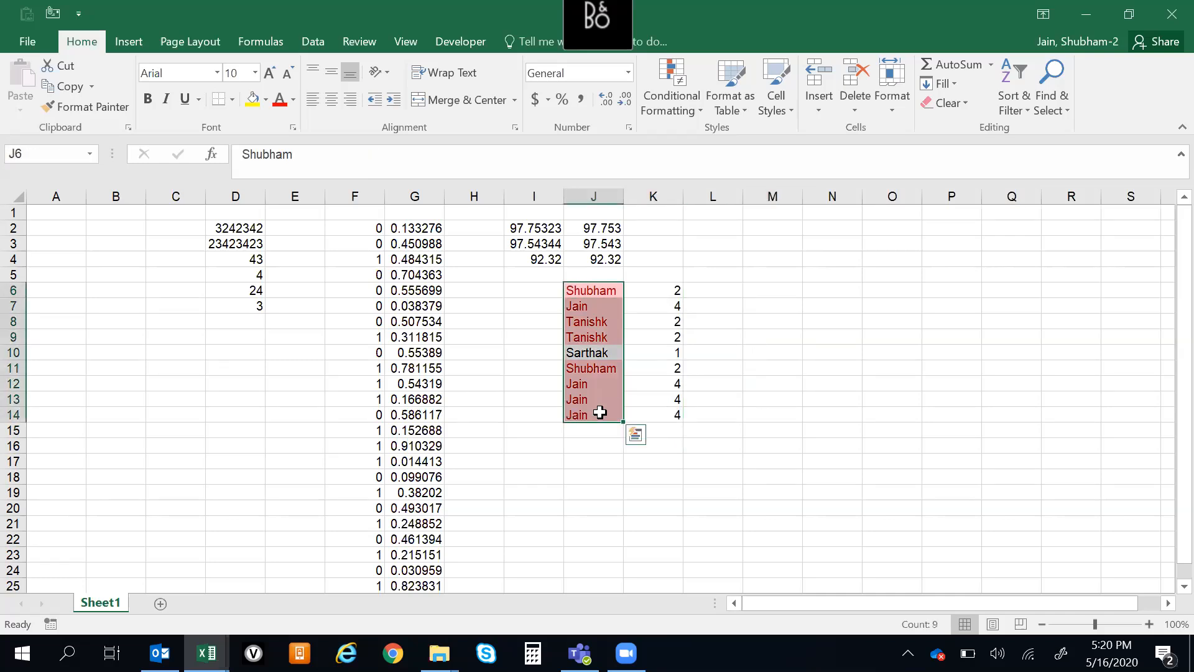
click(322, 46)
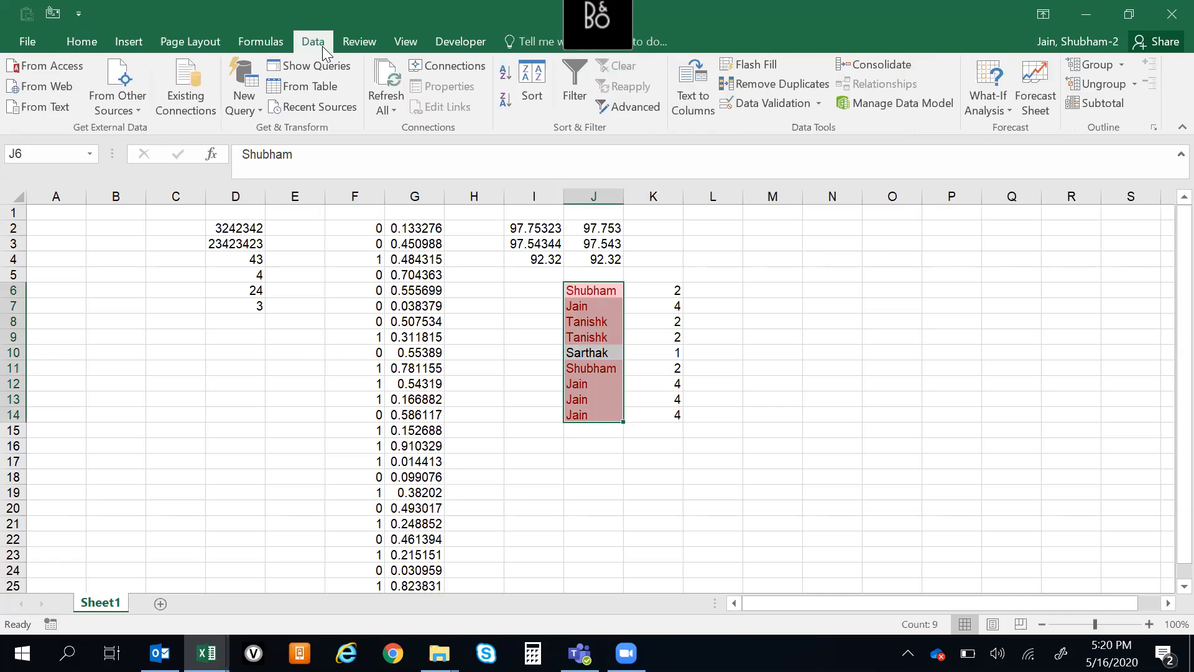
click(781, 86)
click(167, 427)
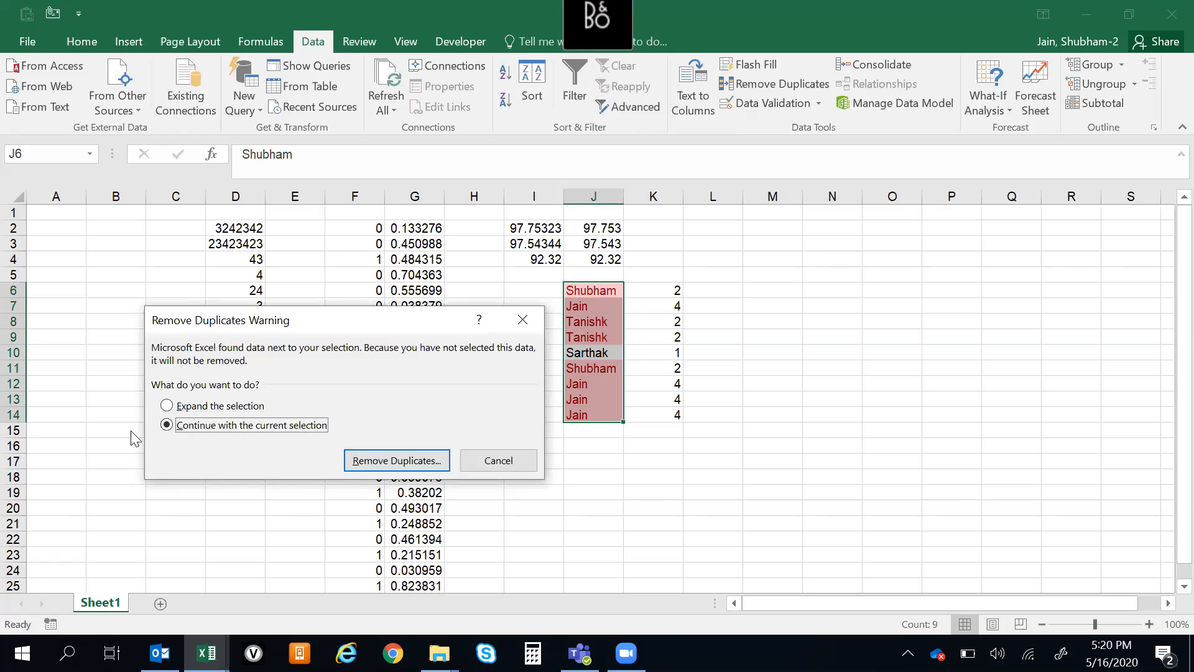
click(384, 461)
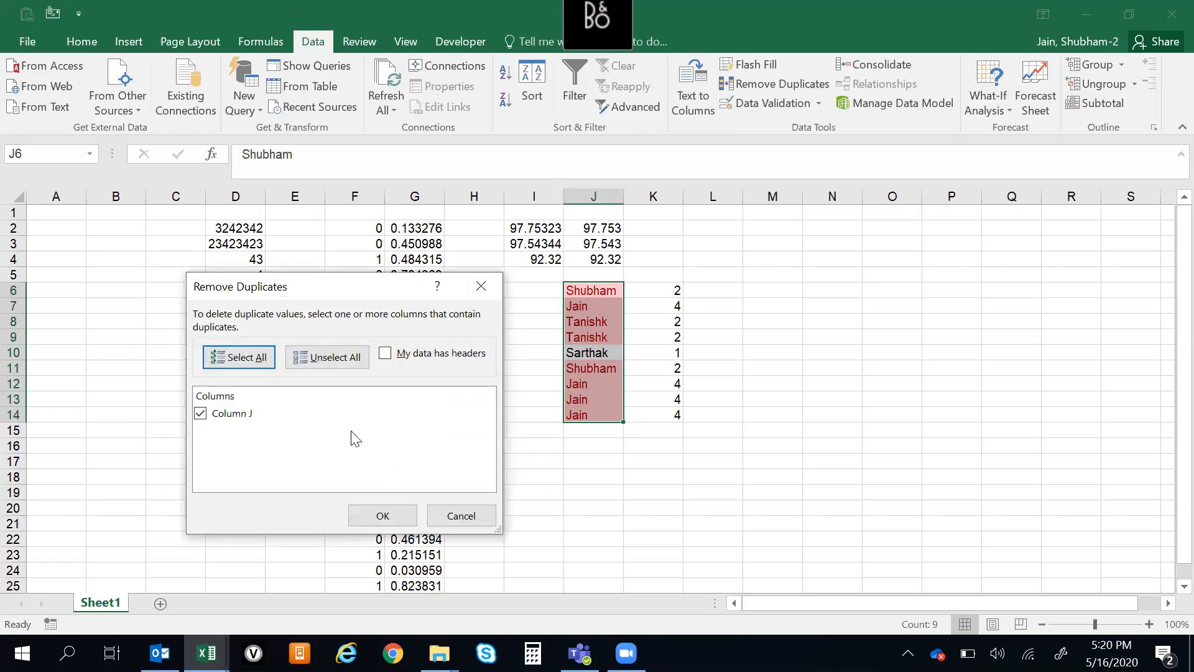
click(390, 509)
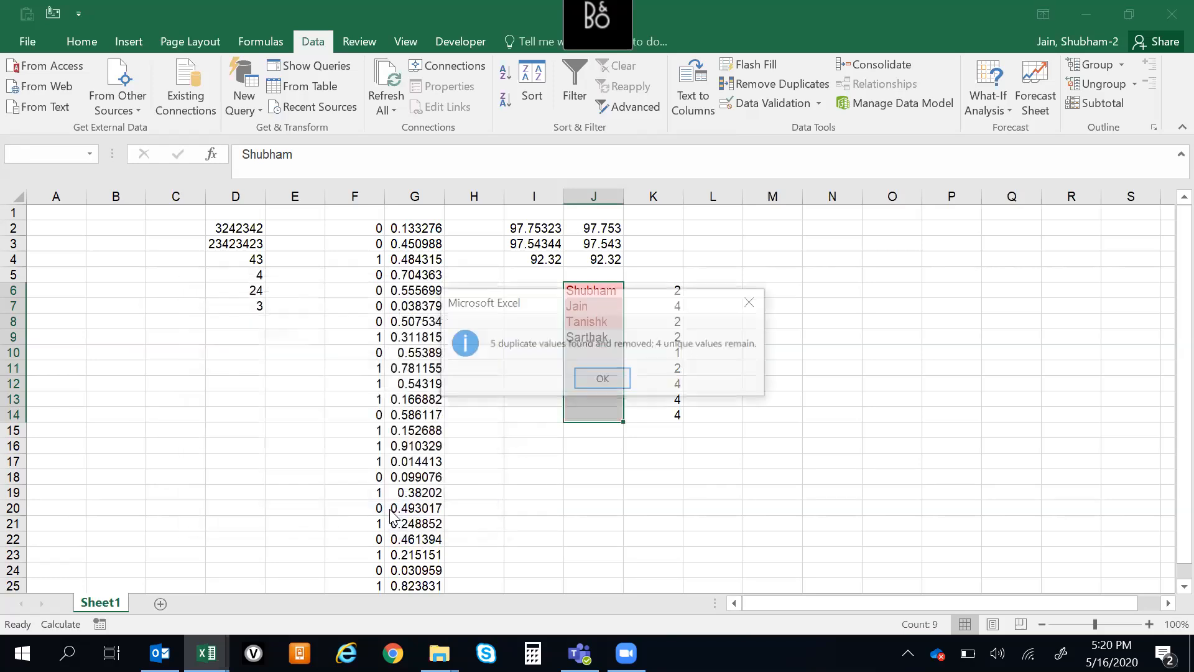
click(602, 377)
click(602, 369)
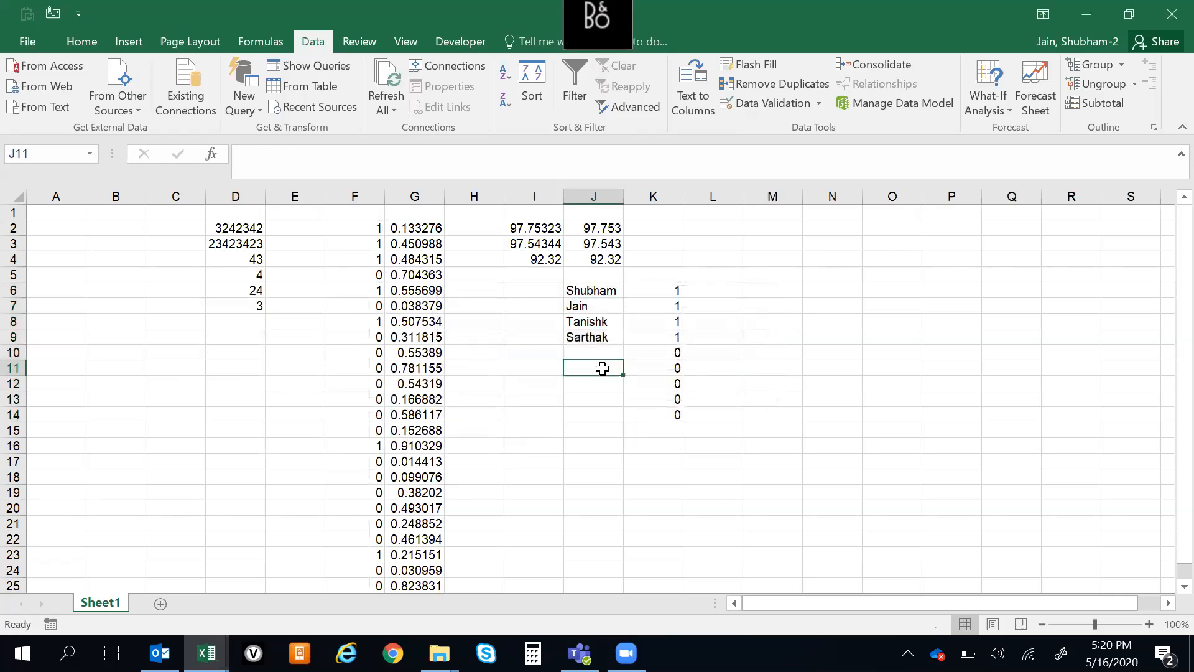
Examine the remaining names in column J and the COUNTIF results in K6:K14
drag(583, 290, 591, 330)
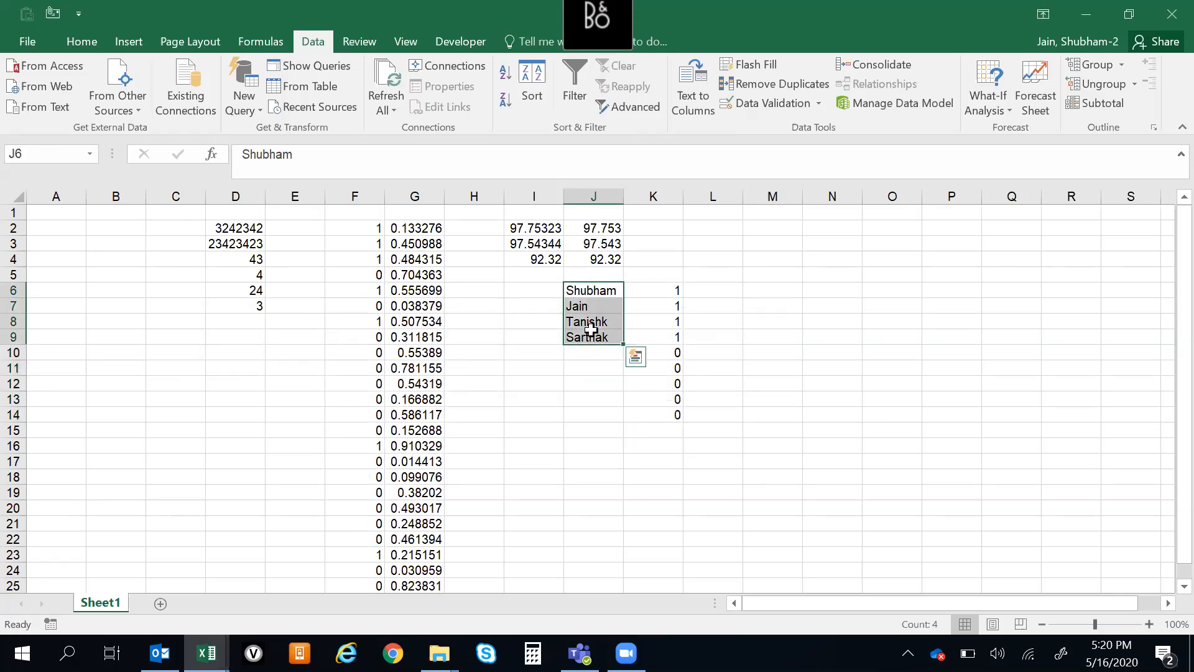
click(589, 396)
click(592, 287)
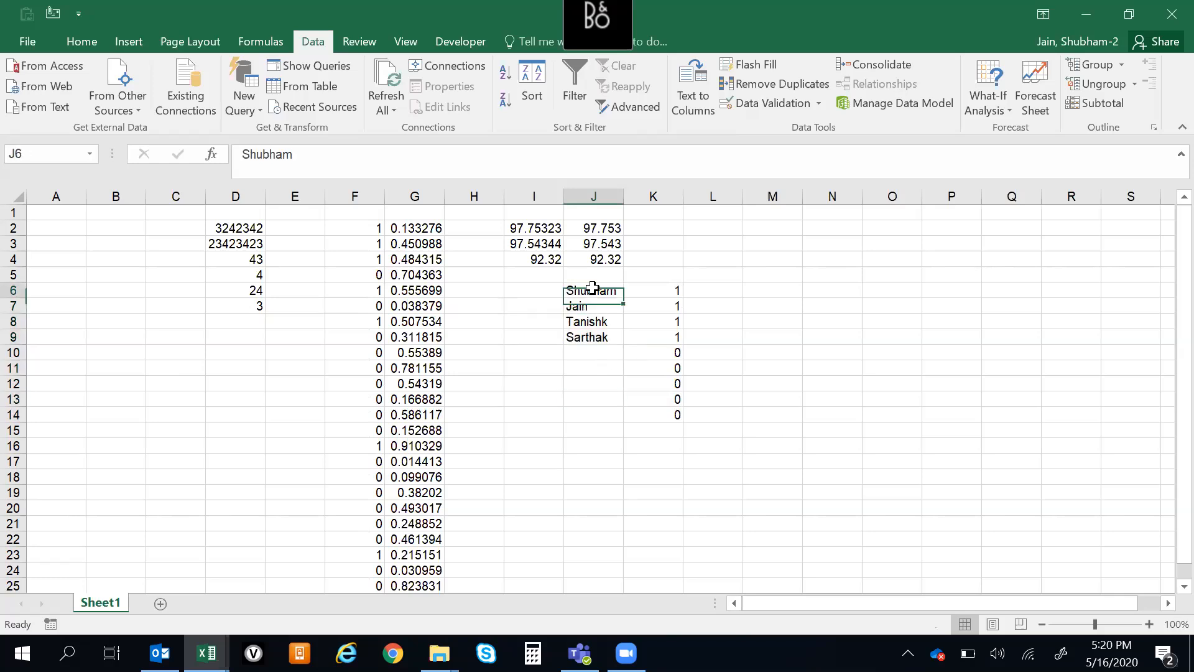
click(651, 291)
drag(658, 295, 675, 416)
drag(659, 291, 655, 337)
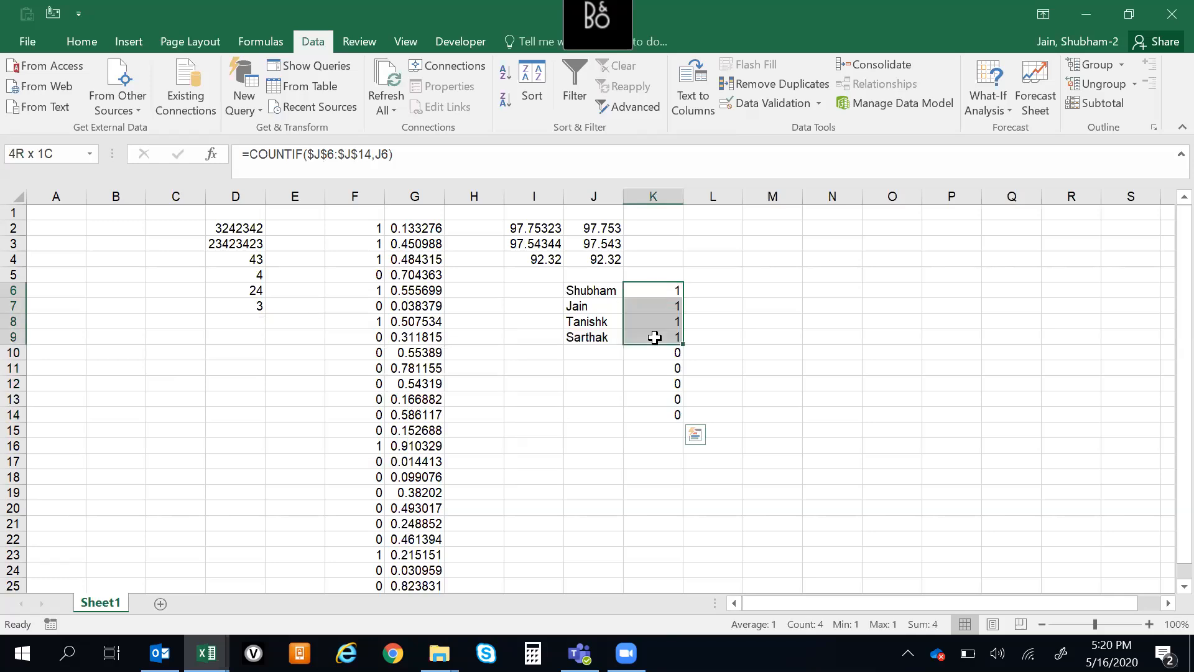
click(634, 429)
click(657, 285)
click(650, 348)
click(653, 295)
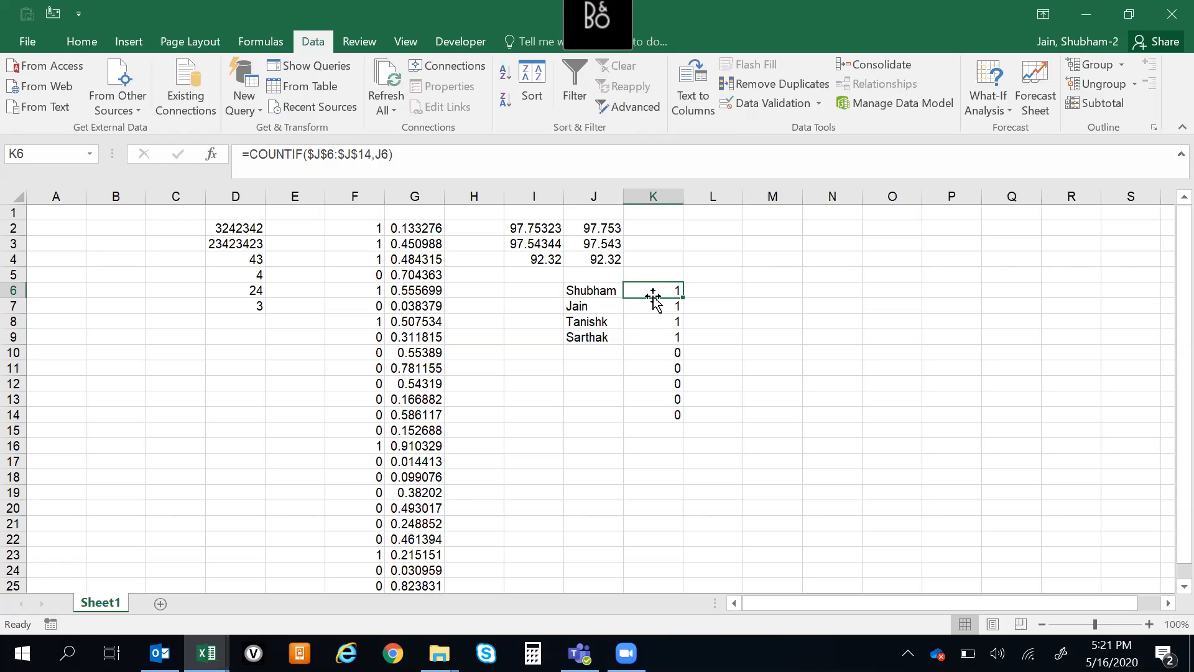
Count the non-empty cells of the random number list in M6 with =COUNTA(G2:G26)
key(Down)
key(Right)
key(Right)
key(Up)
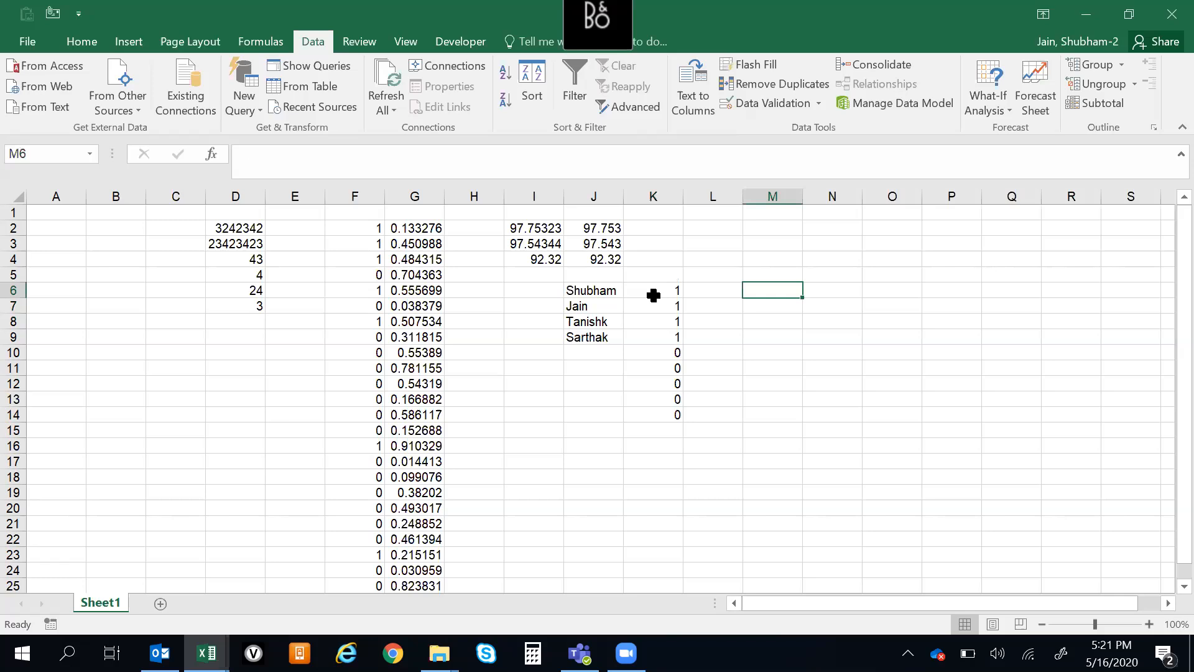
text(=count)
key(Tab)
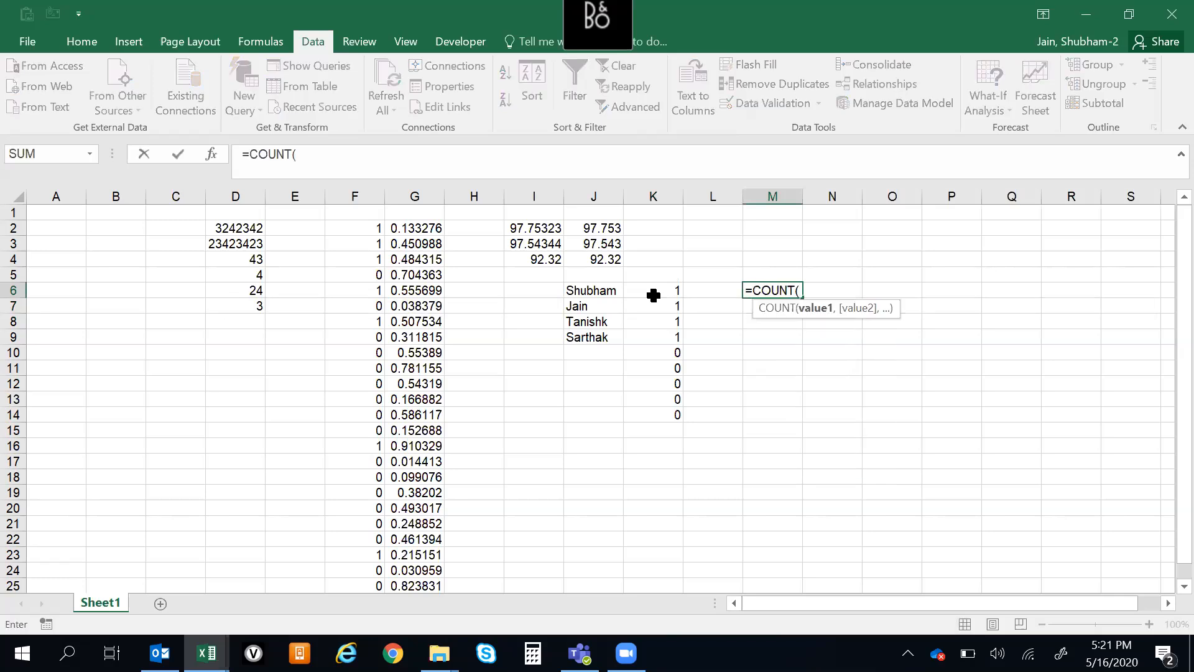
key(BackSpace)
key(Down)
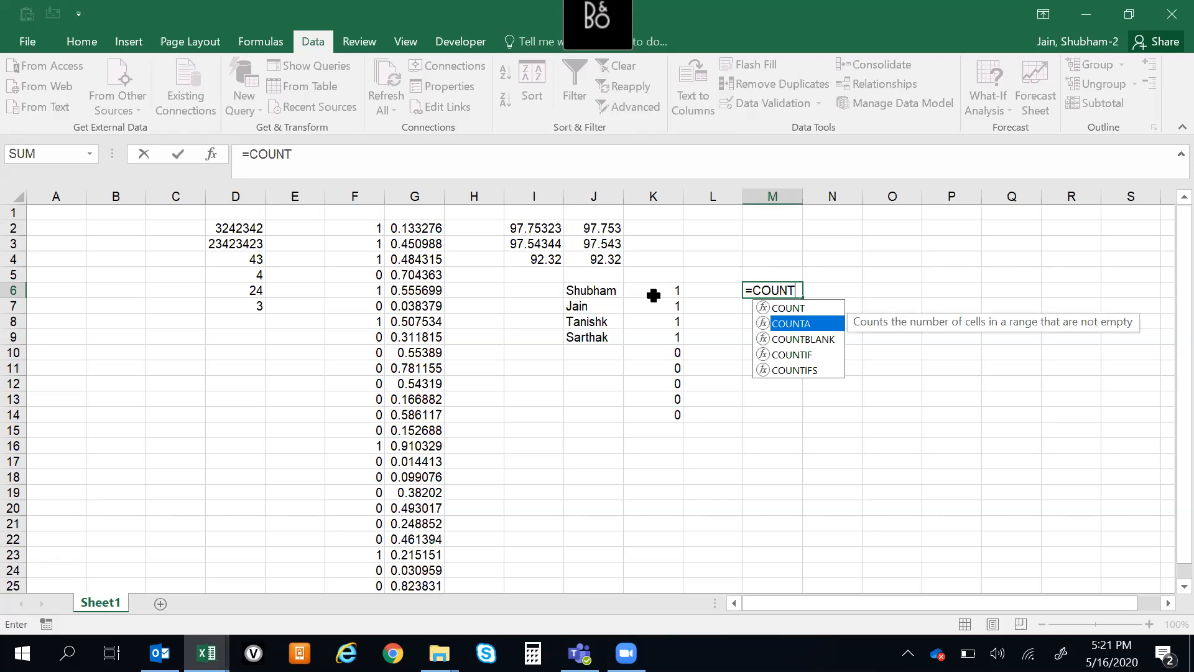
key(Tab)
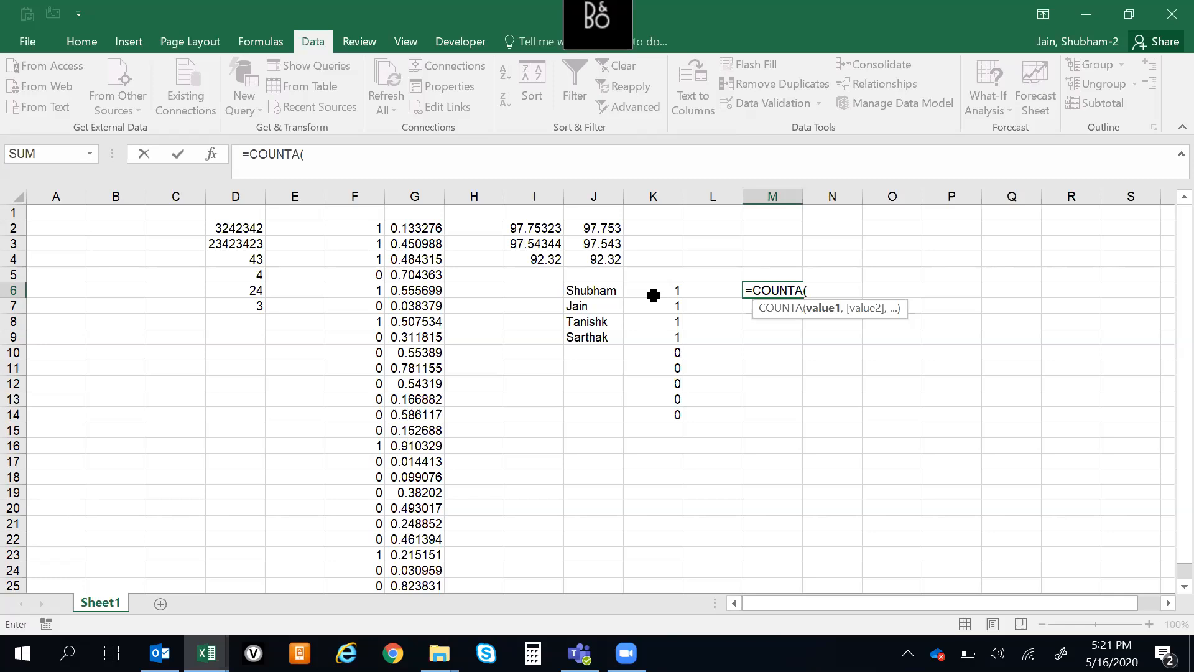
click(420, 226)
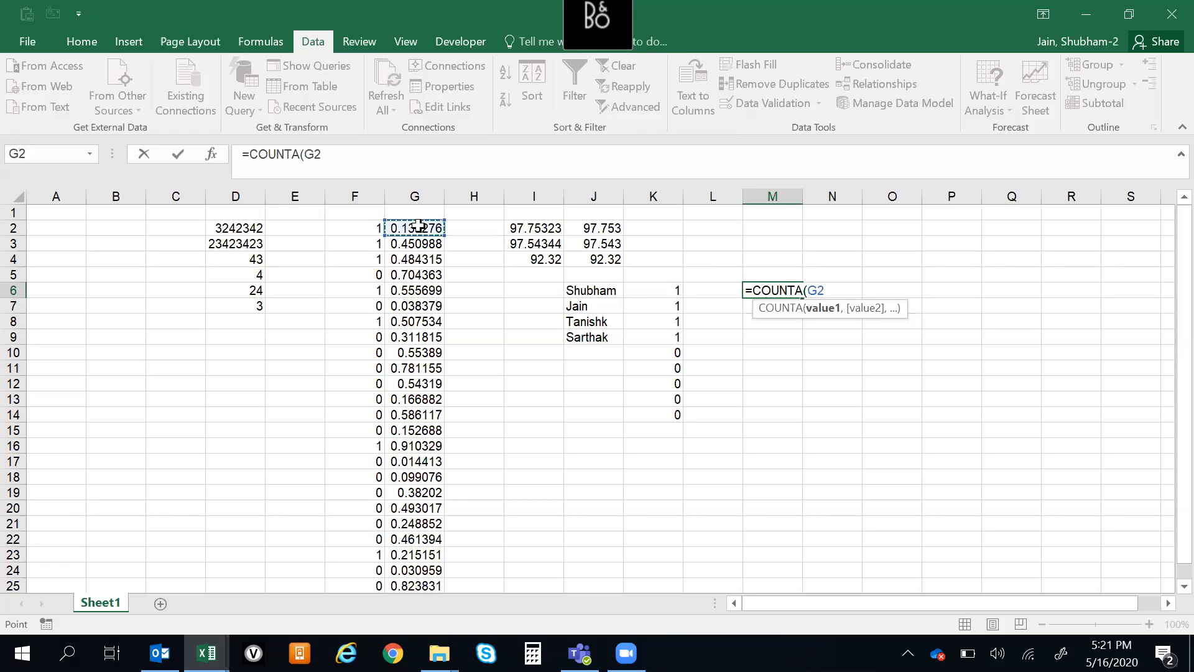
key(ctrl+shift+Down)
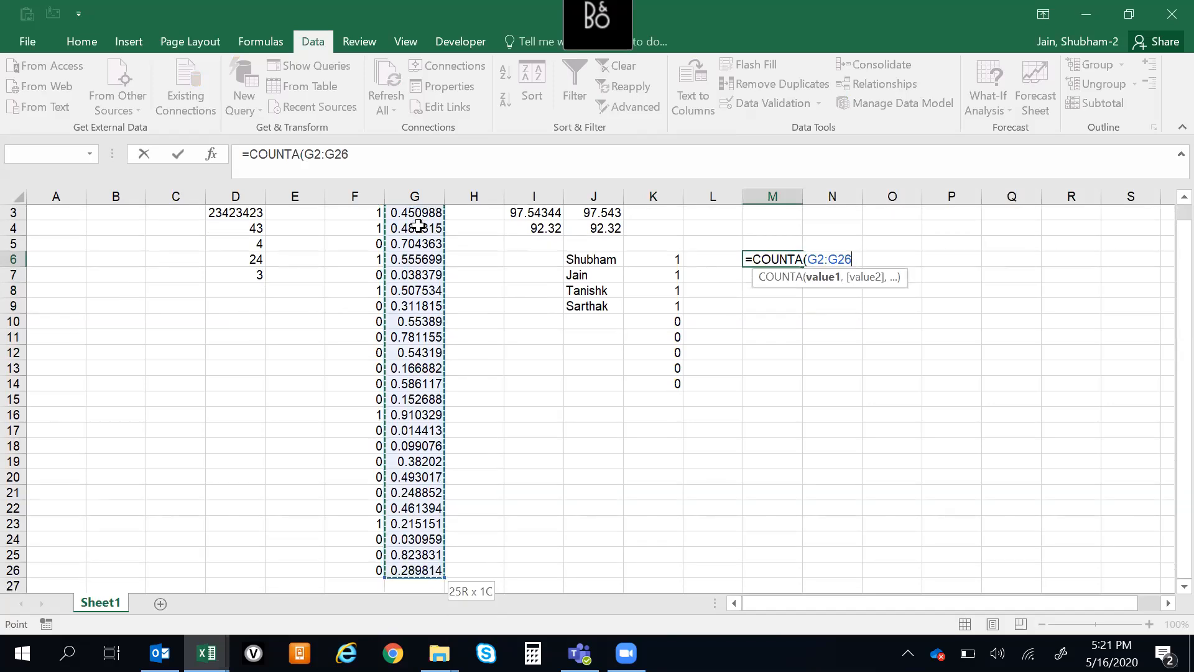
key(Return)
key(Down)
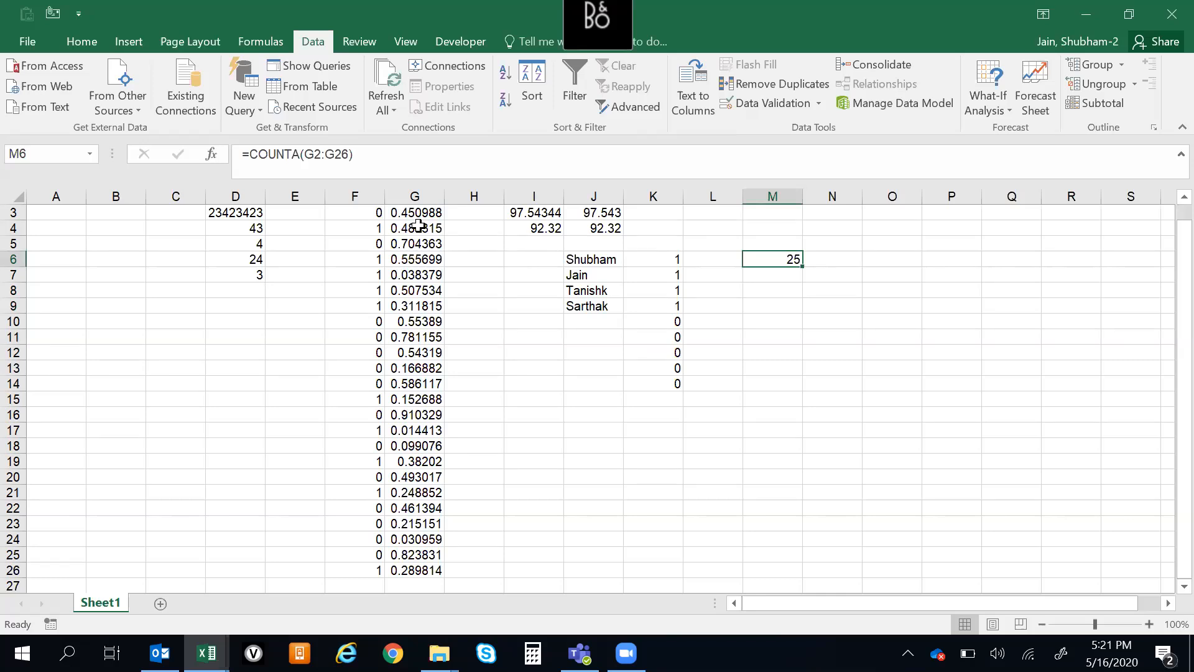
Check the entries in column G down to G26 against the COUNTA result in M6
click(432, 298)
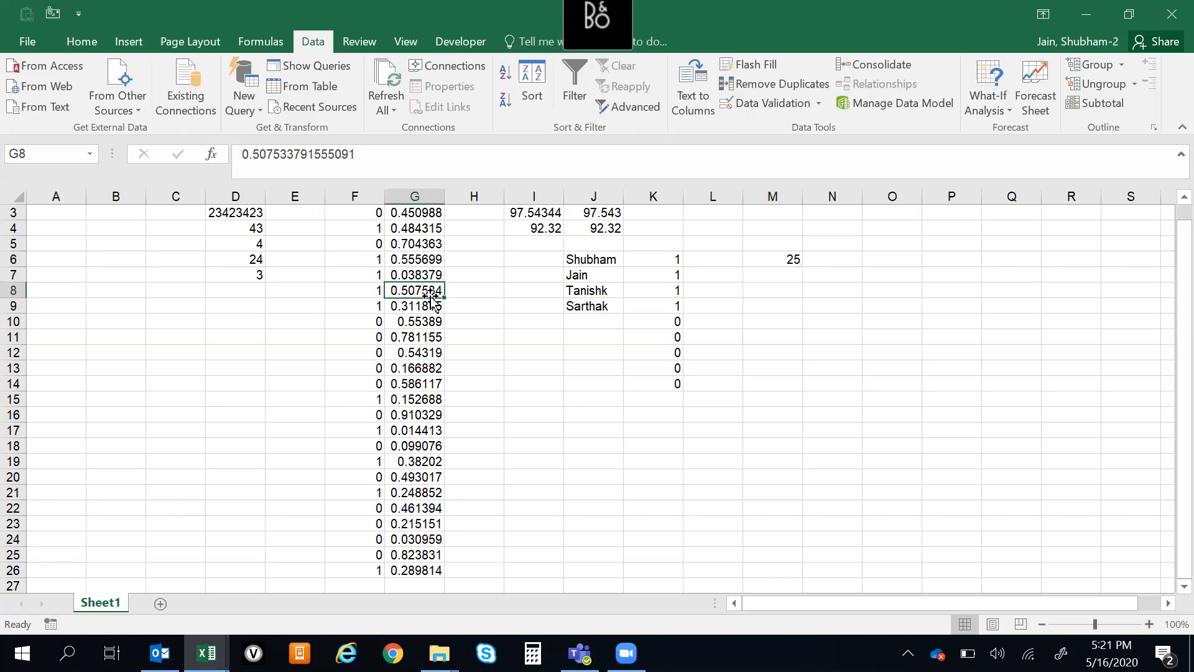
key(Down)
key(Down)
key(Down)
key(Down)
key(Down)
key(Down)
key(Down)
key(Down)
key(Down)
key(Down)
key(Down)
key(Down)
key(Down)
key(Down)
key(Down)
key(Down)
key(Down)
key(Down)
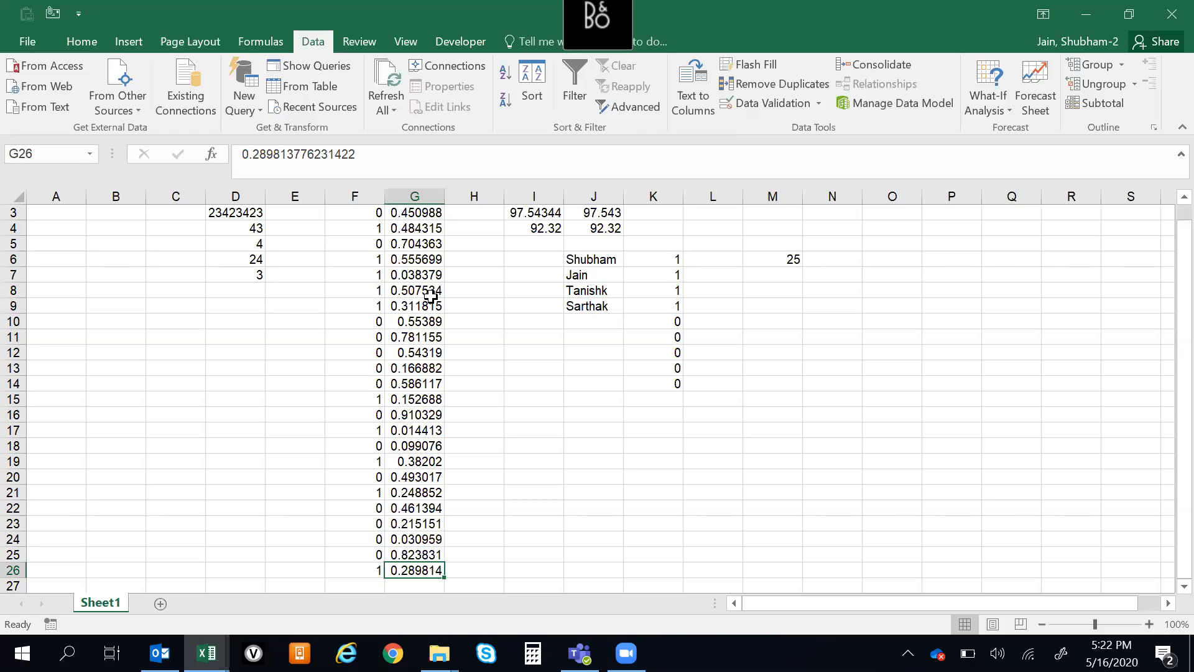
click(447, 43)
click(211, 395)
click(388, 352)
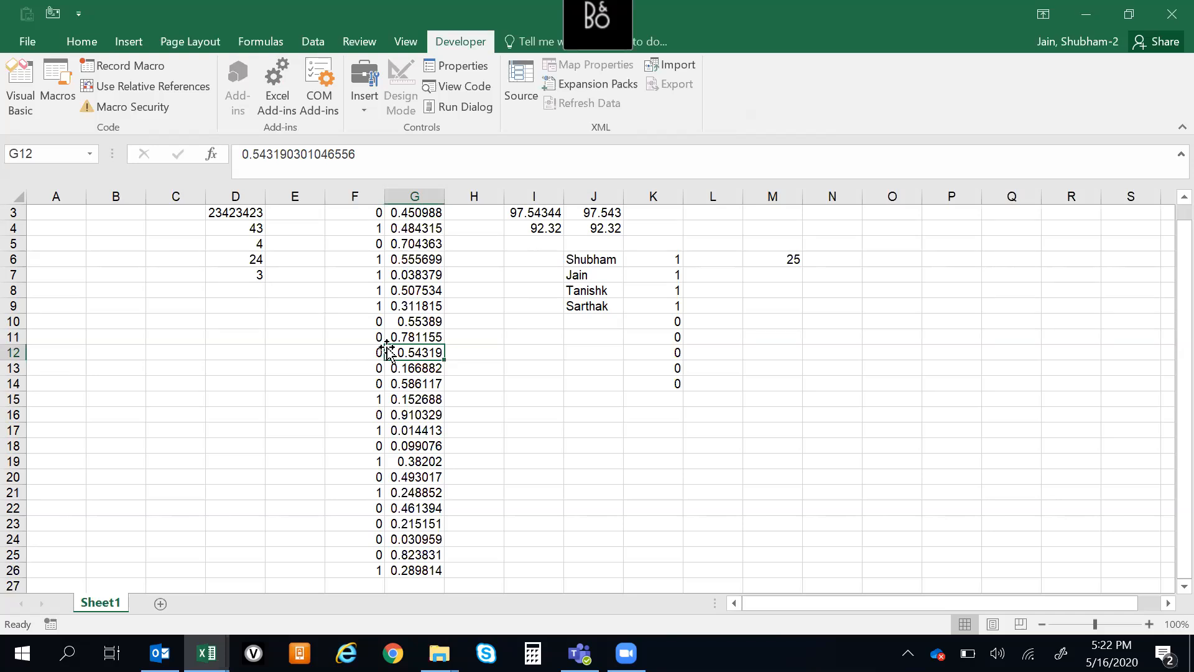
click(769, 260)
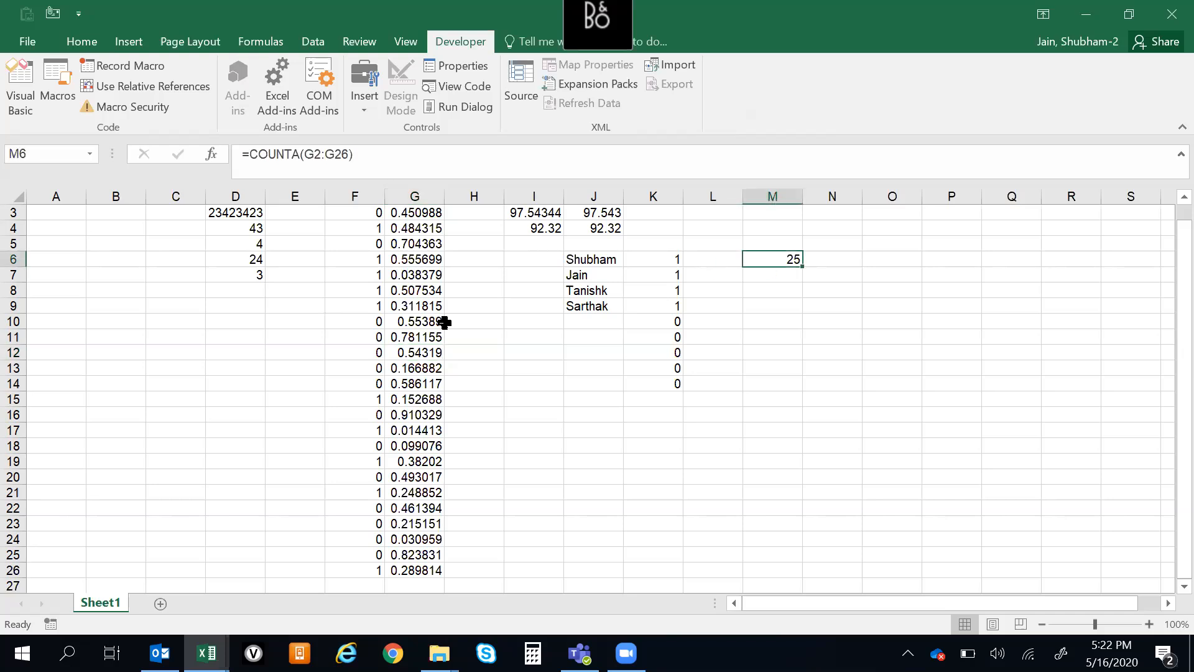
Change the COUNTA range in M6 to the whole column G so the formula reads =COUNTA(G:G)
click(421, 333)
key(Up)
key(Up)
key(Up)
key(Up)
key(Up)
key(Up)
key(Up)
key(Up)
key(Up)
key(Up)
key(Right)
key(Right)
key(Right)
key(Right)
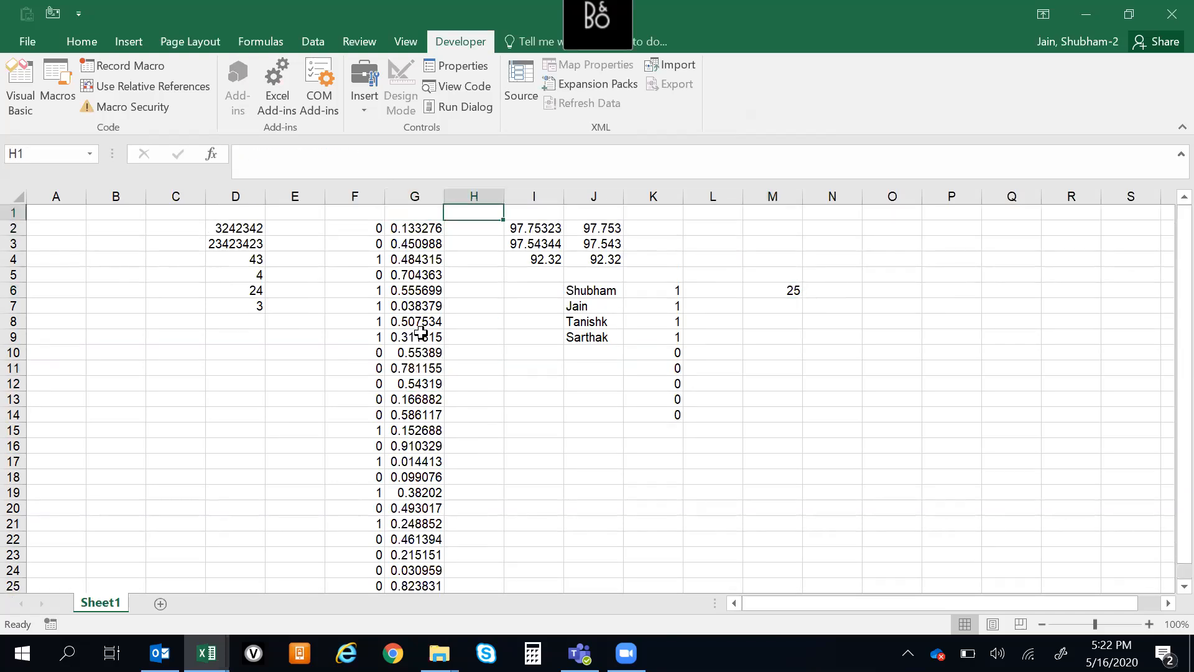
key(Right)
key(Right)
key(Down)
key(Down)
key(Down)
key(Down)
key(Down)
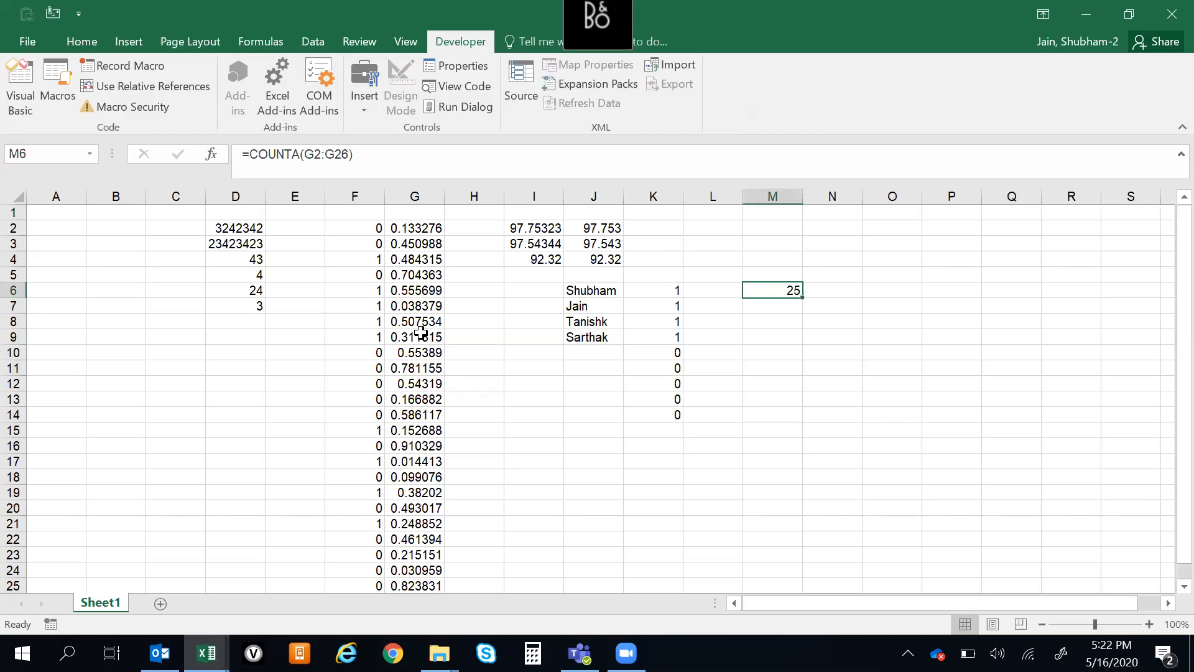
key(F2)
key(Left)
key(Left)
key(Left)
key(shift+Left)
key(shift+Left)
key(shift+Left)
key(shift+Left)
key(shift+Left)
key(shift+Left)
key(BackSpace)
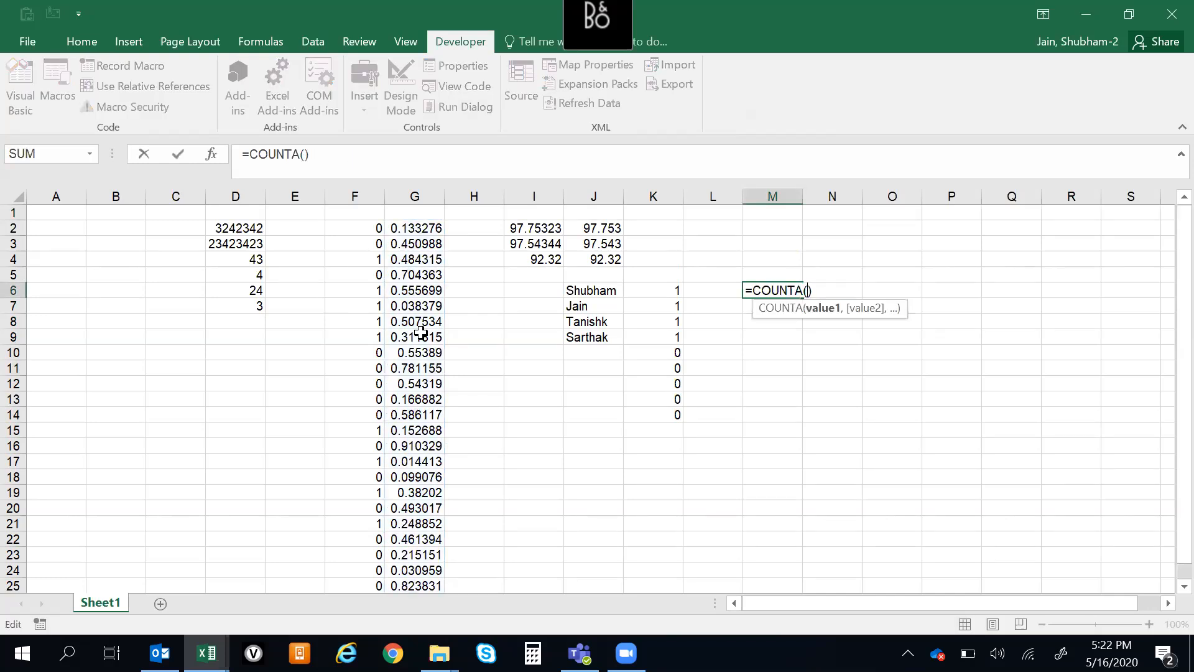
click(396, 190)
key(ctrl+Return)
key(Down)
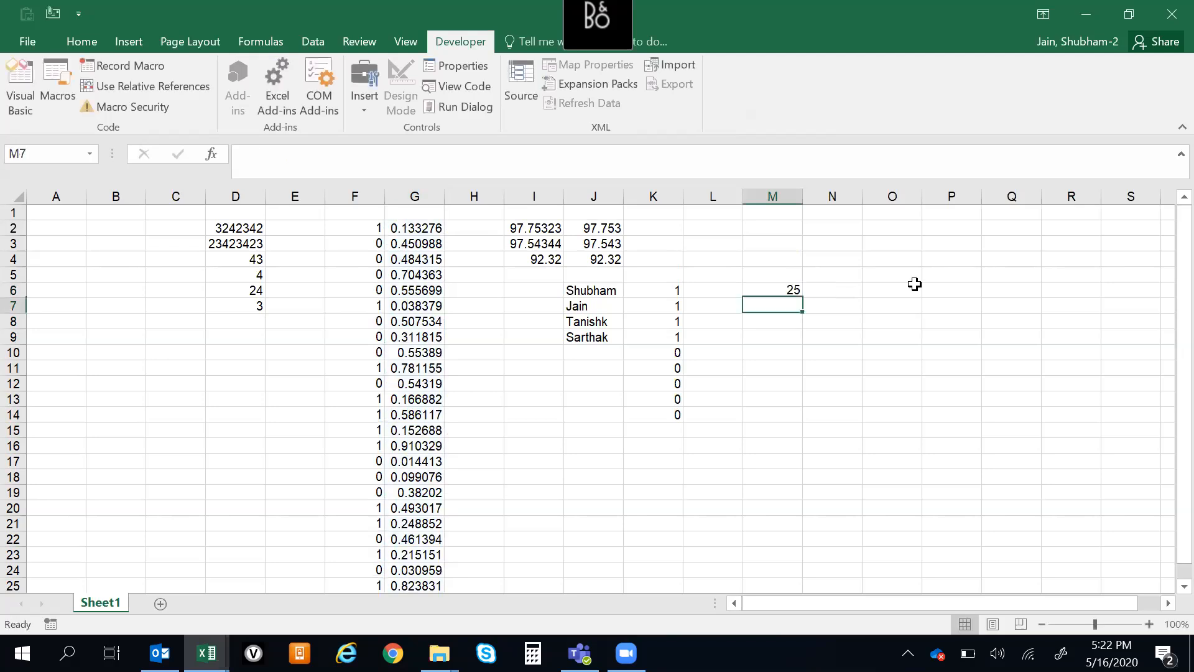
key(Up)
key(Up)
key(Down)
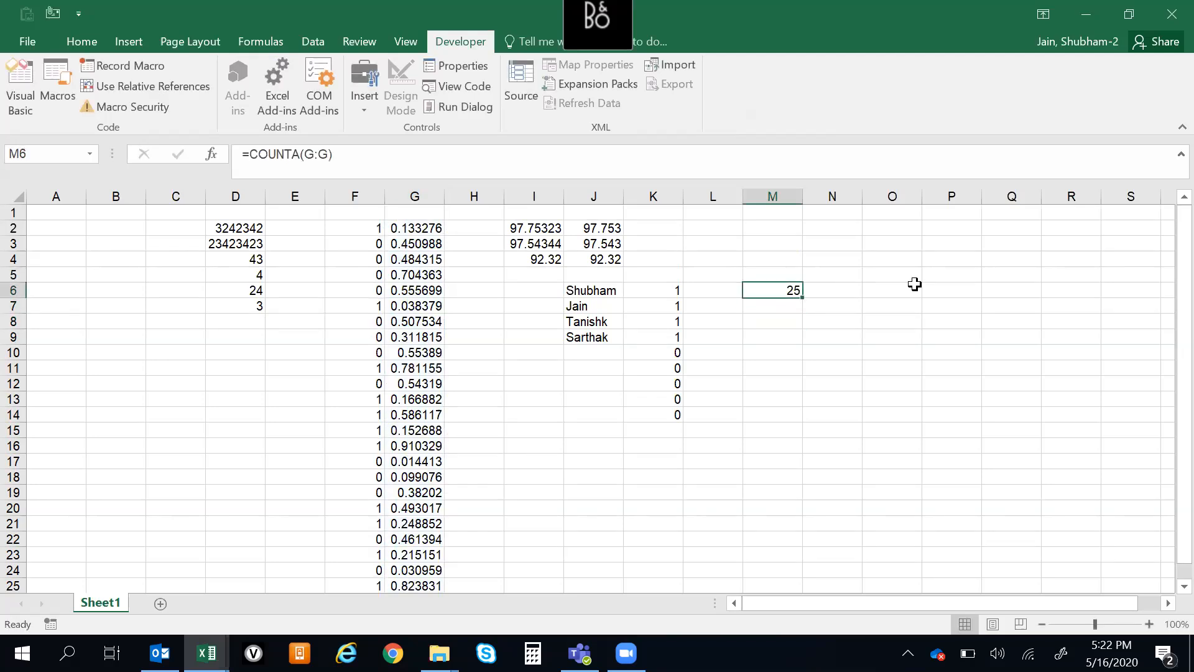
Examine the COUNTA formula in M6 against the first entries of the random number list in column G
click(615, 394)
click(796, 412)
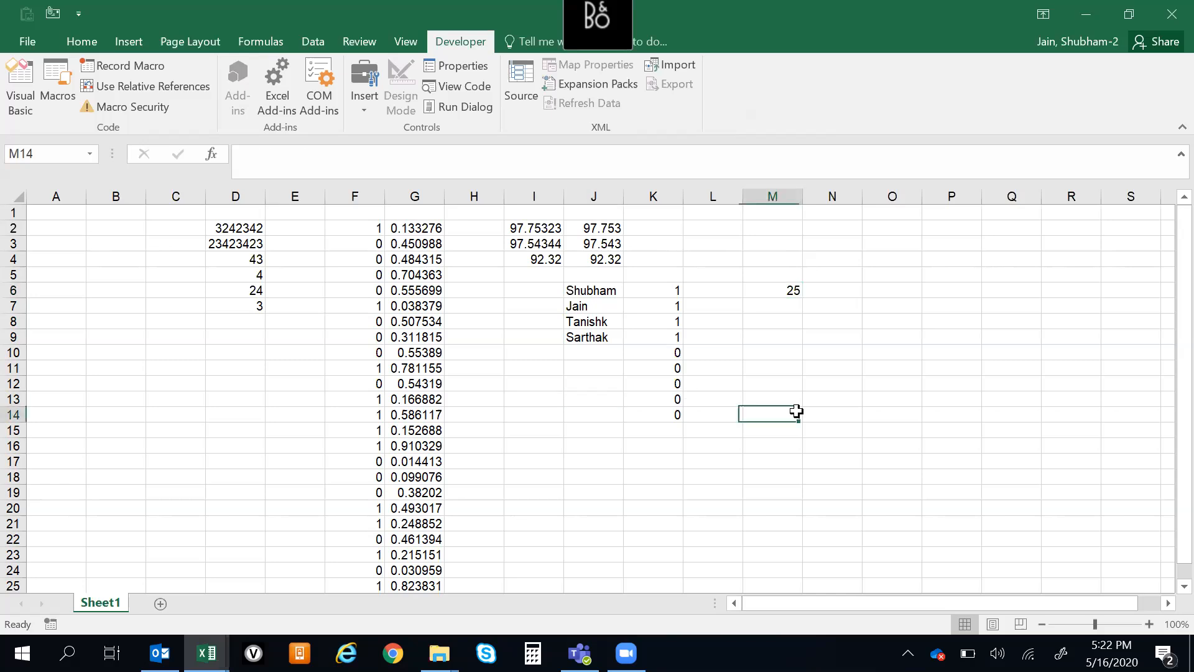
click(778, 305)
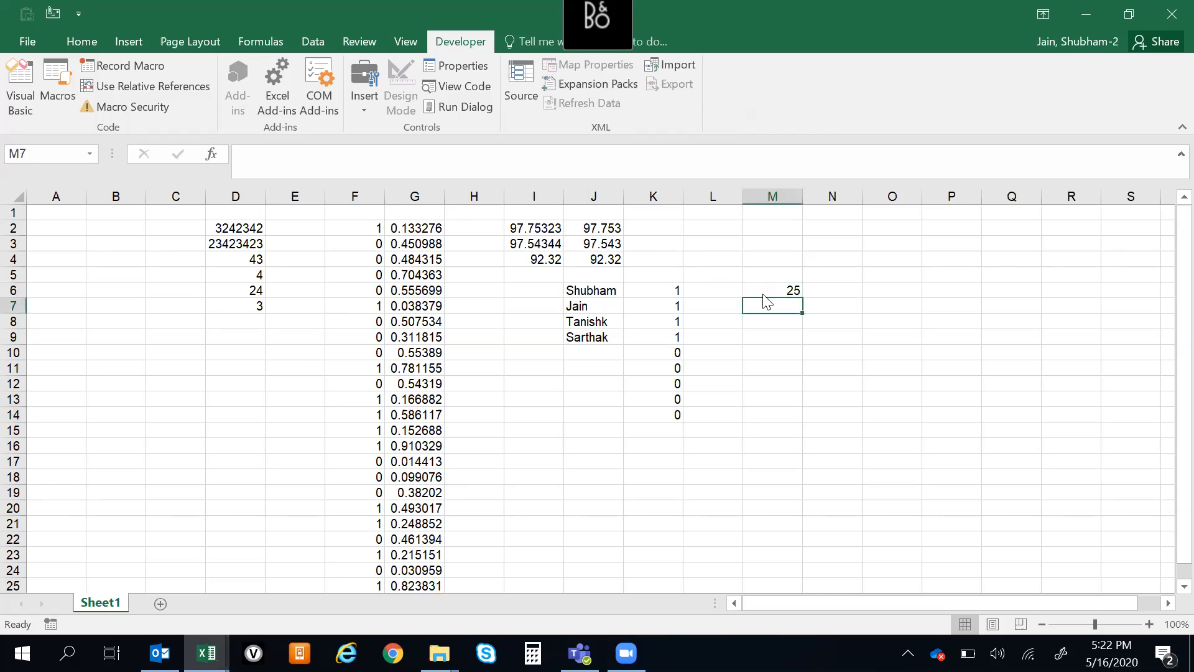
click(792, 286)
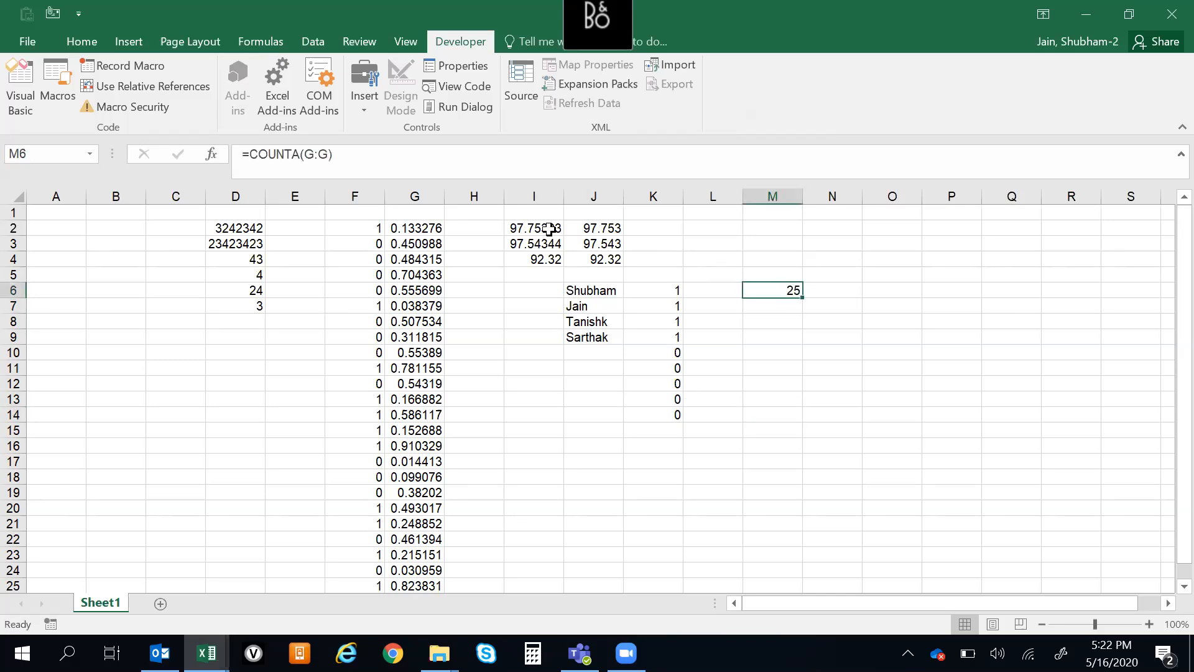
click(406, 226)
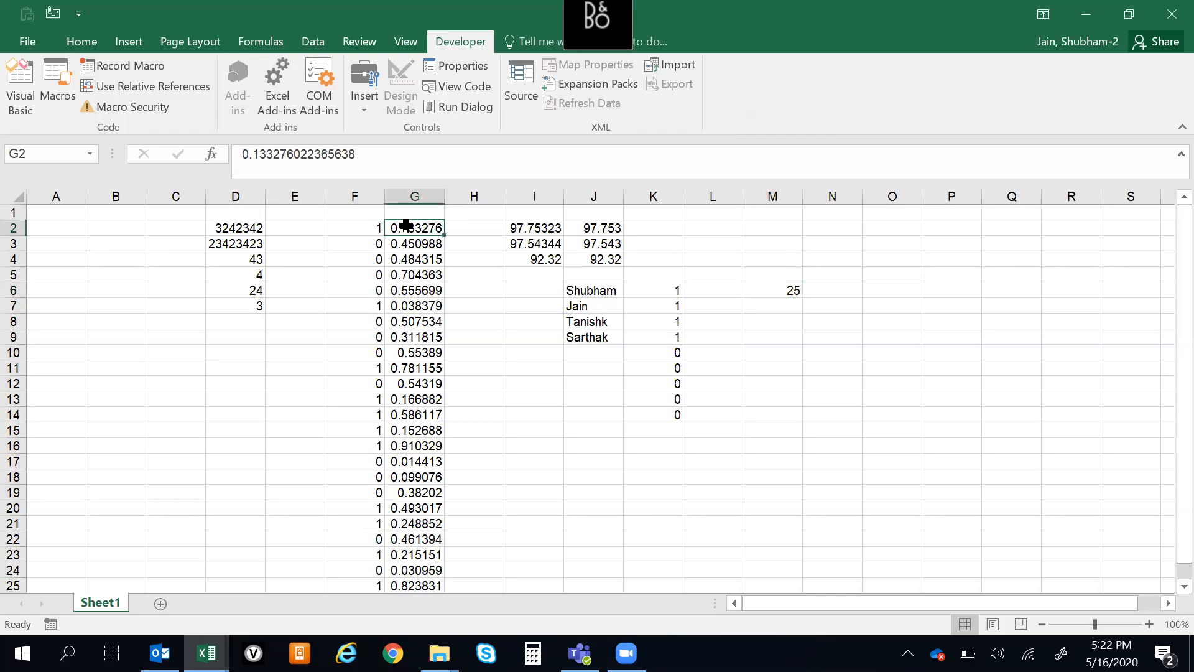
click(771, 276)
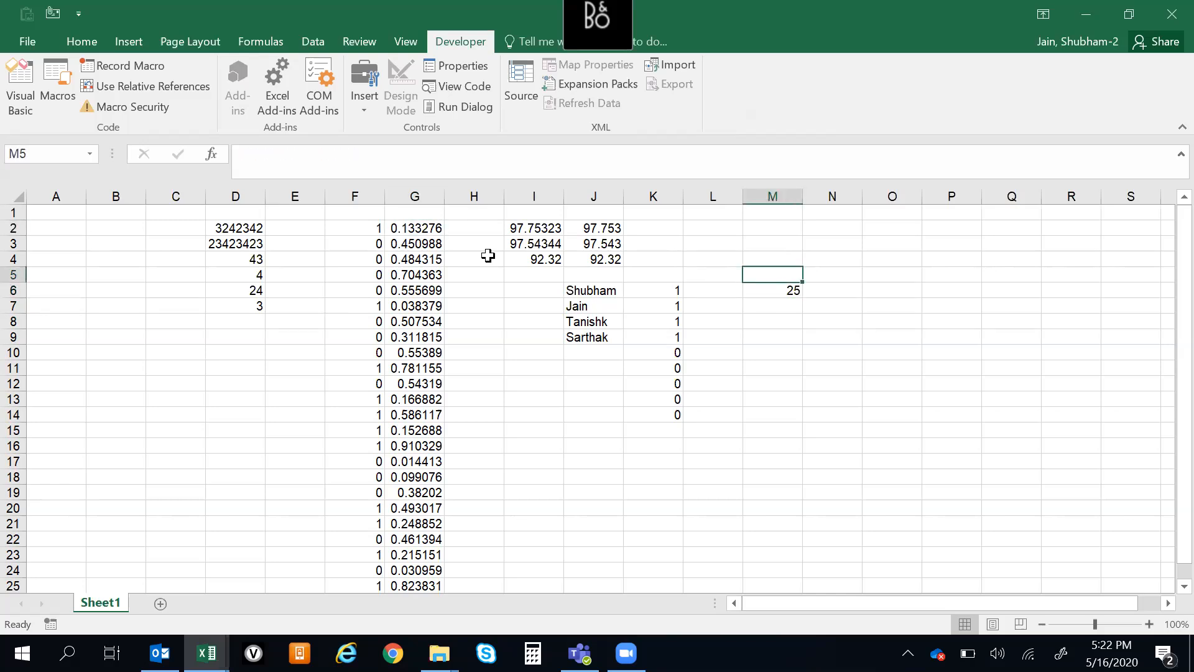
click(400, 218)
click(429, 242)
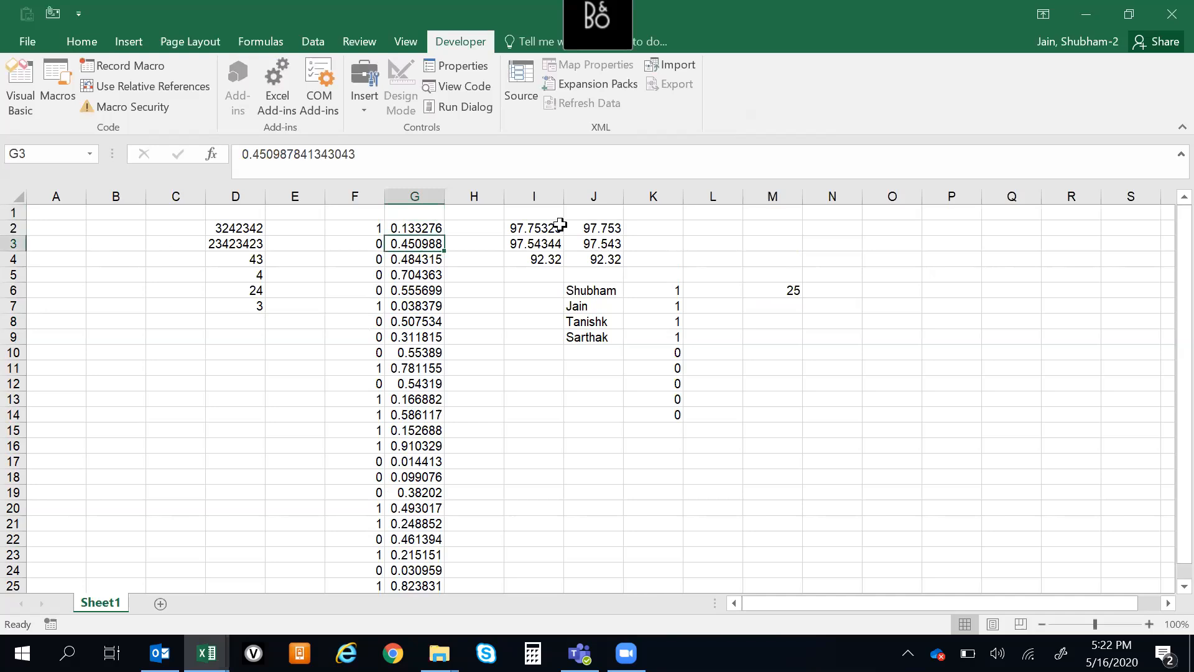
click(775, 293)
click(928, 355)
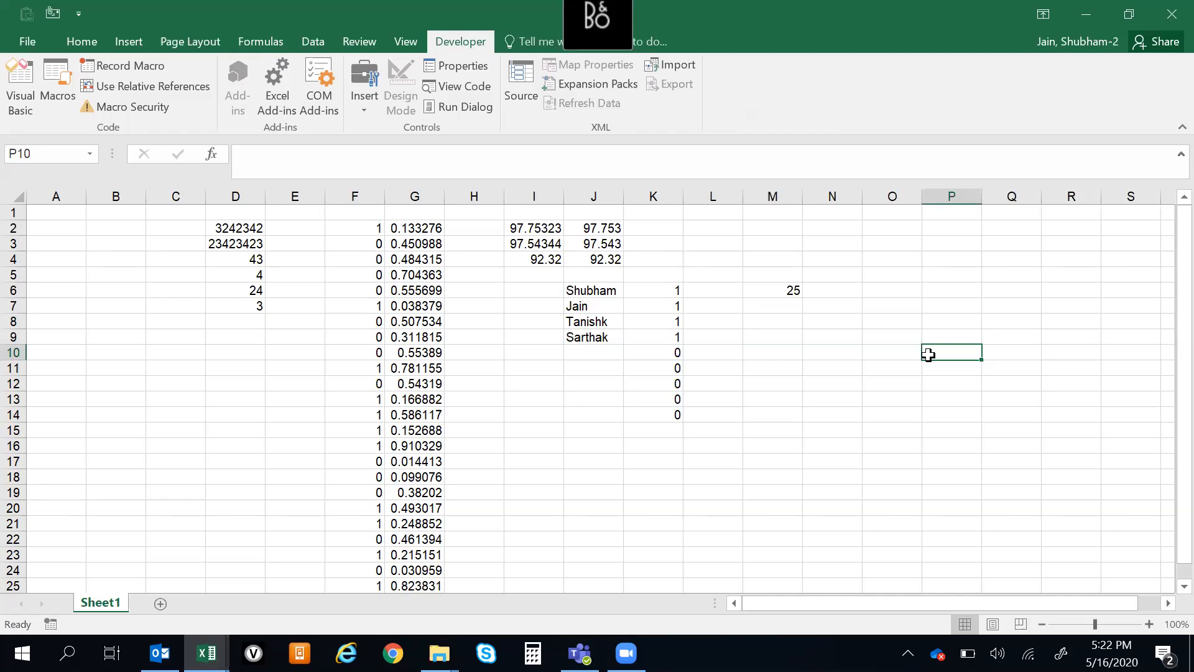
click(752, 295)
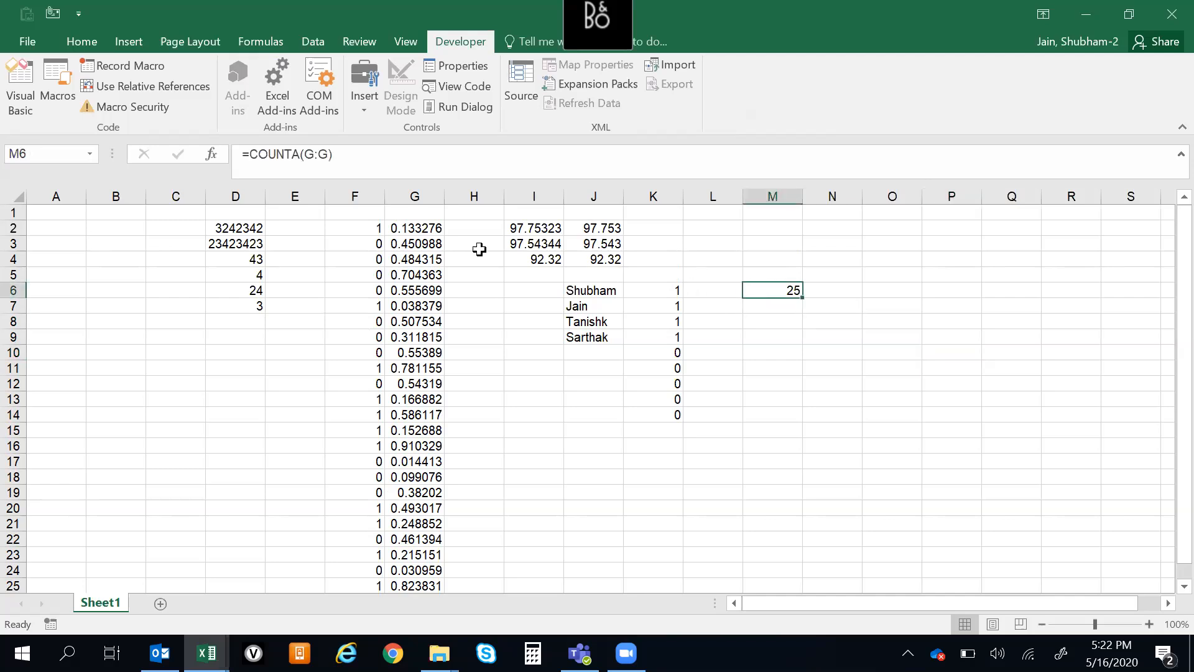
Select the whole column G and the filled range G2:G26 to compare their cell counts with M6
click(412, 196)
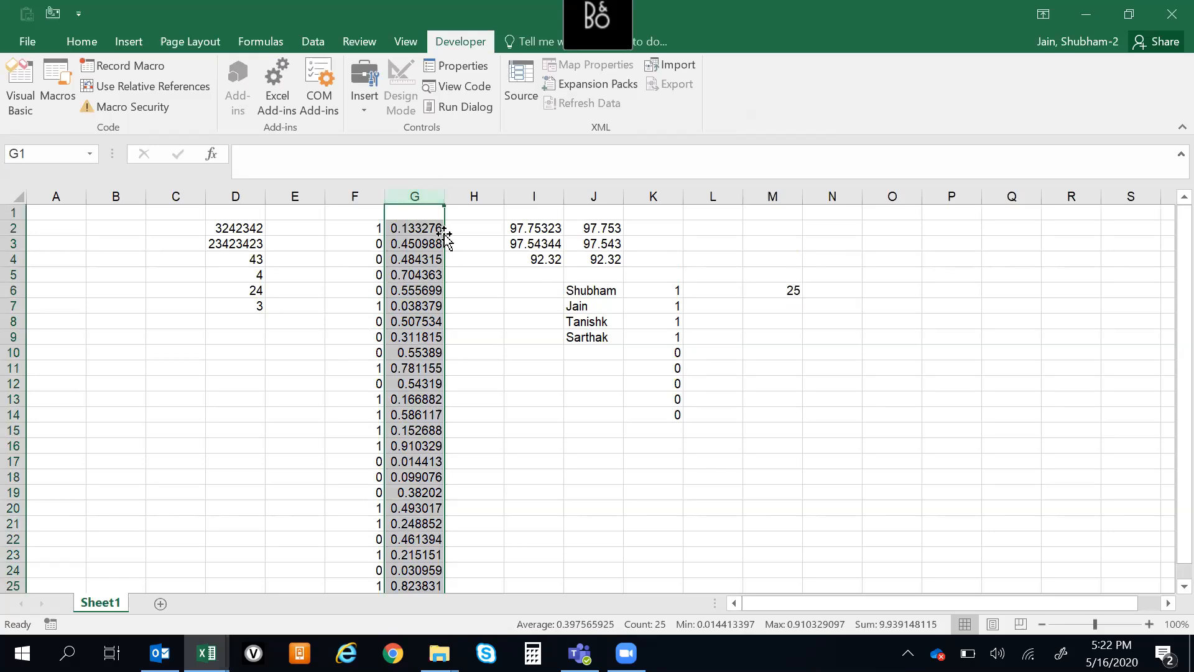
key(Right)
key(Down)
drag(438, 229, 435, 569)
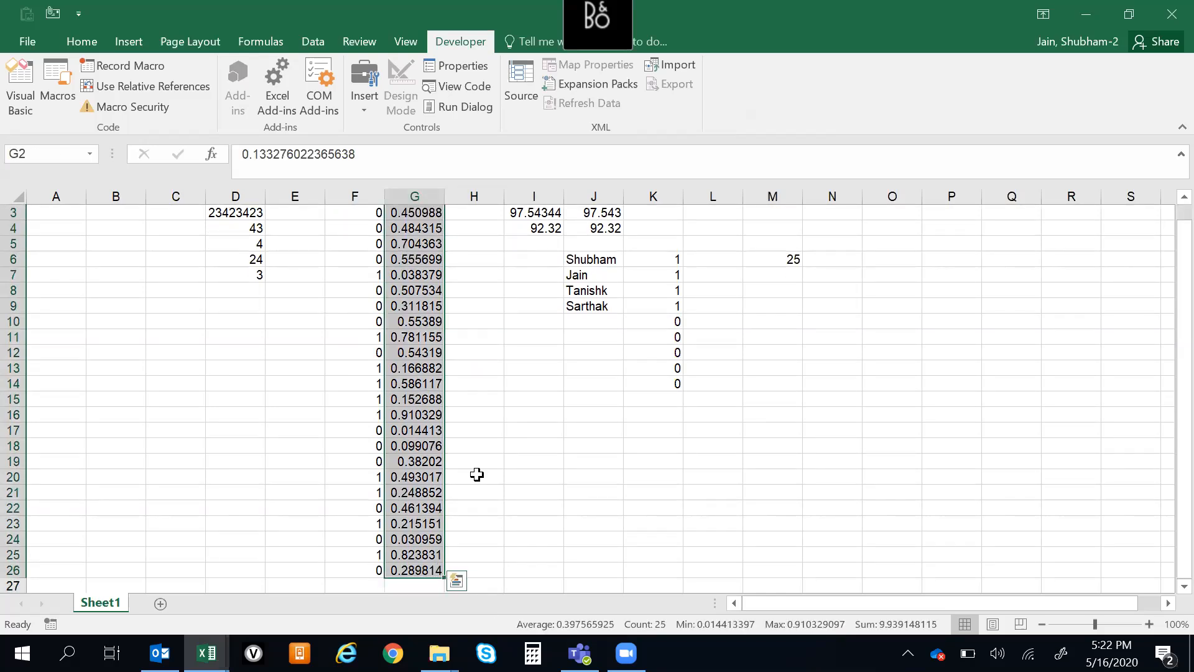
click(774, 259)
key(ctrl+Up)
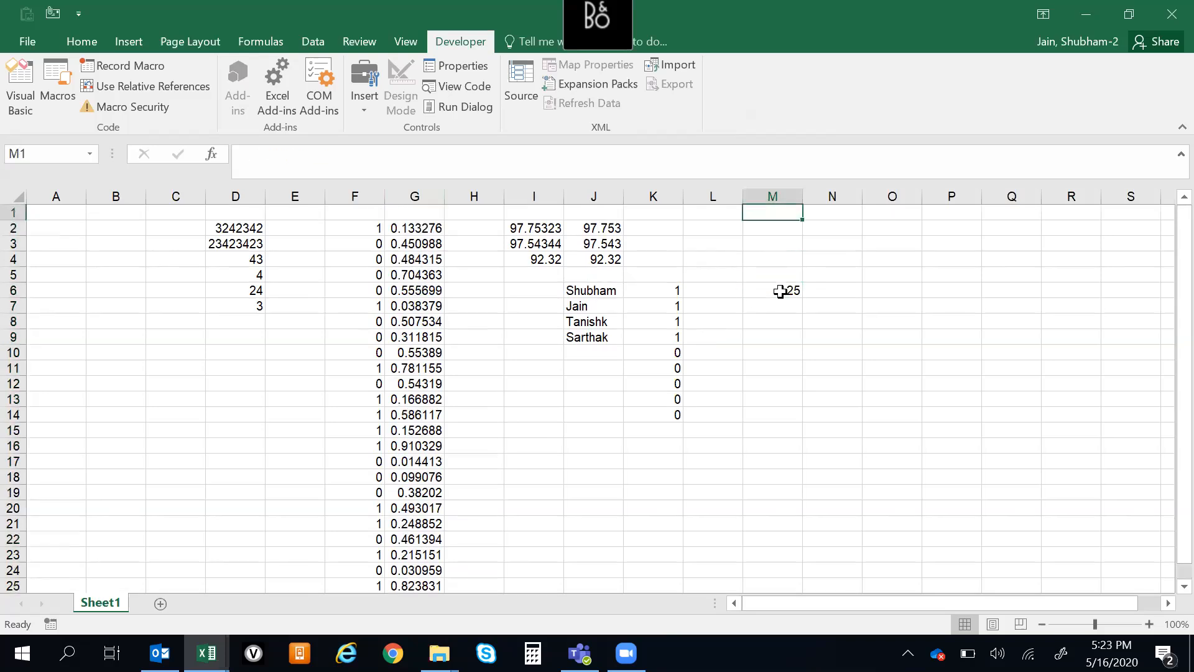
Insert a blank cell at G6 in the random number list, shifting the cells below down
click(780, 292)
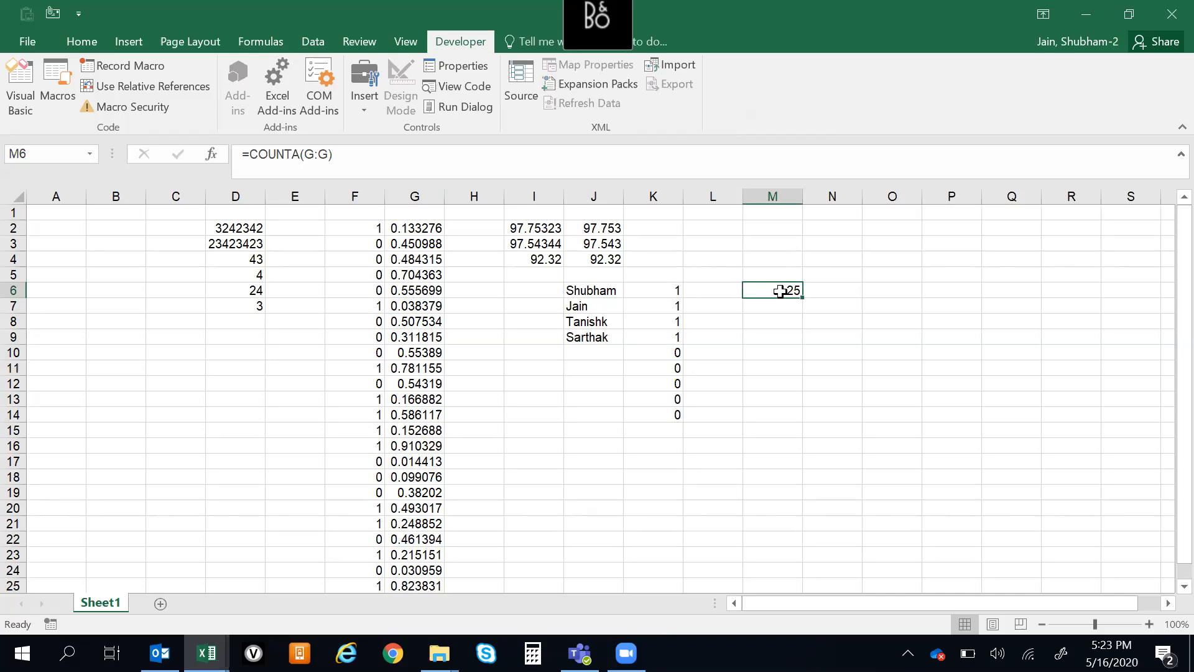
key(Left)
key(Left)
key(Left)
key(Left)
key(Left)
key(Left)
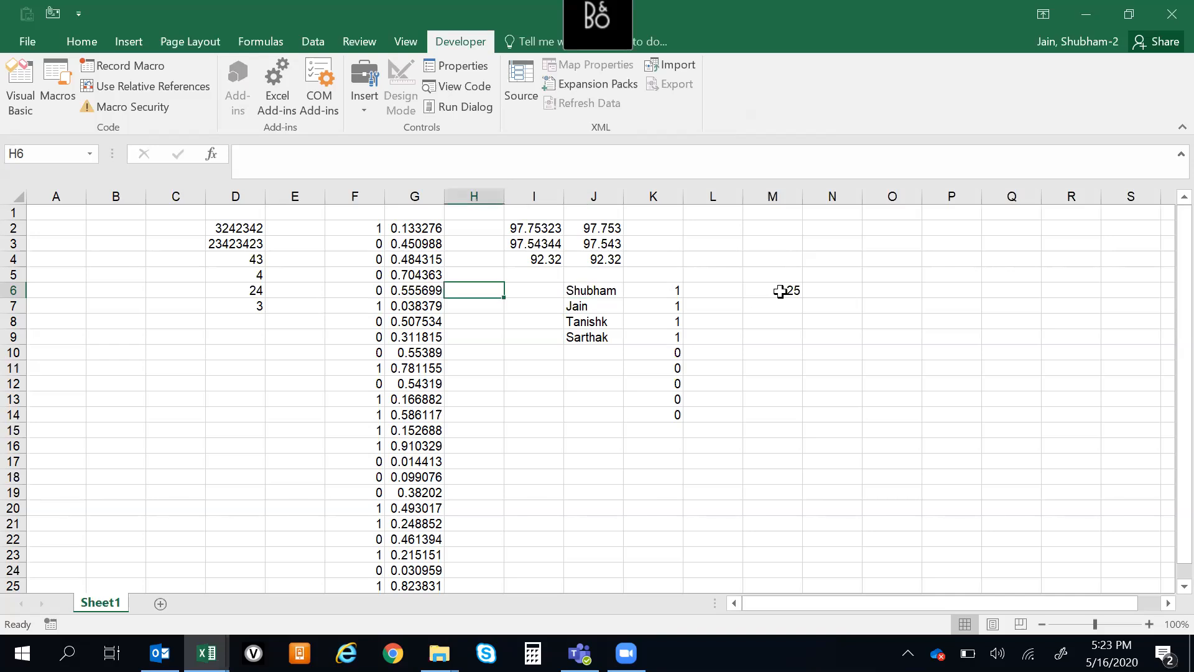
key(ctrl+shift+equal)
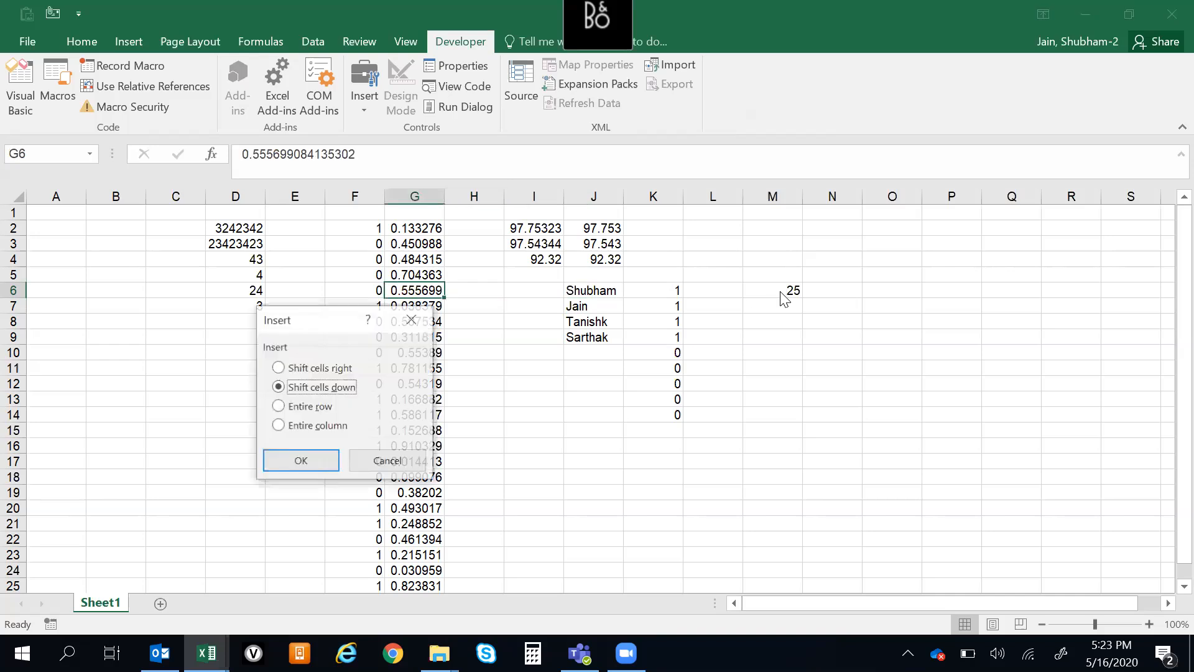
key(Return)
Check the COUNTA result in M6 against column G with its blank cell at G6
key(Right)
key(Right)
key(Right)
key(Right)
key(Right)
key(Right)
key(Down)
key(Up)
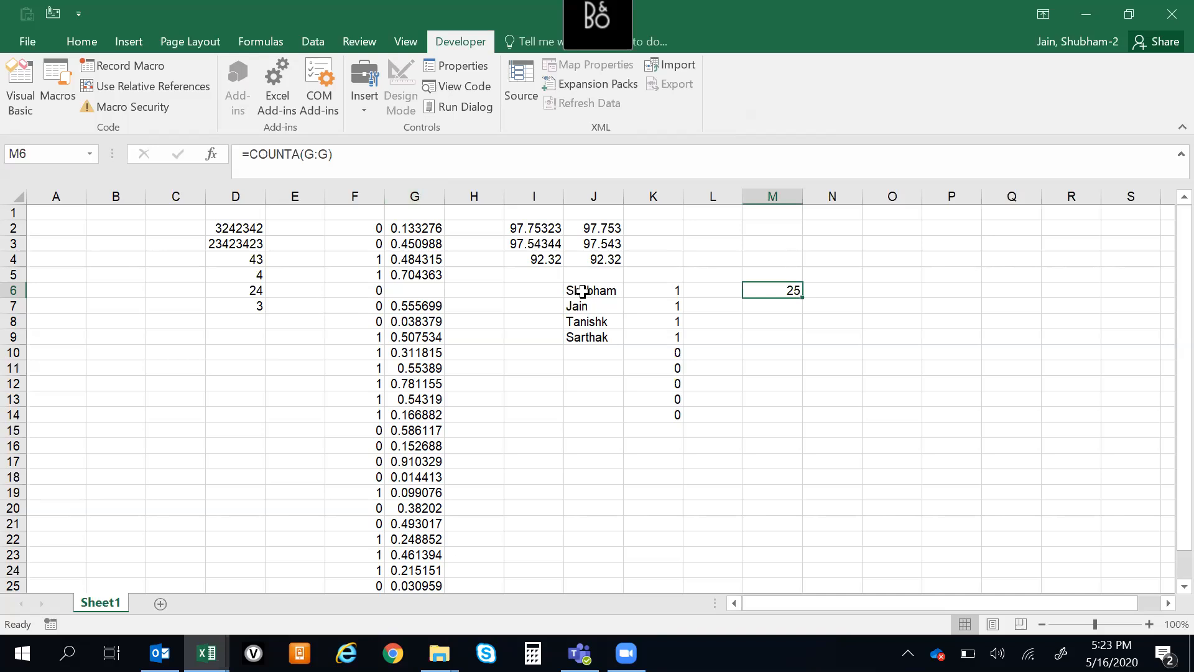
click(823, 427)
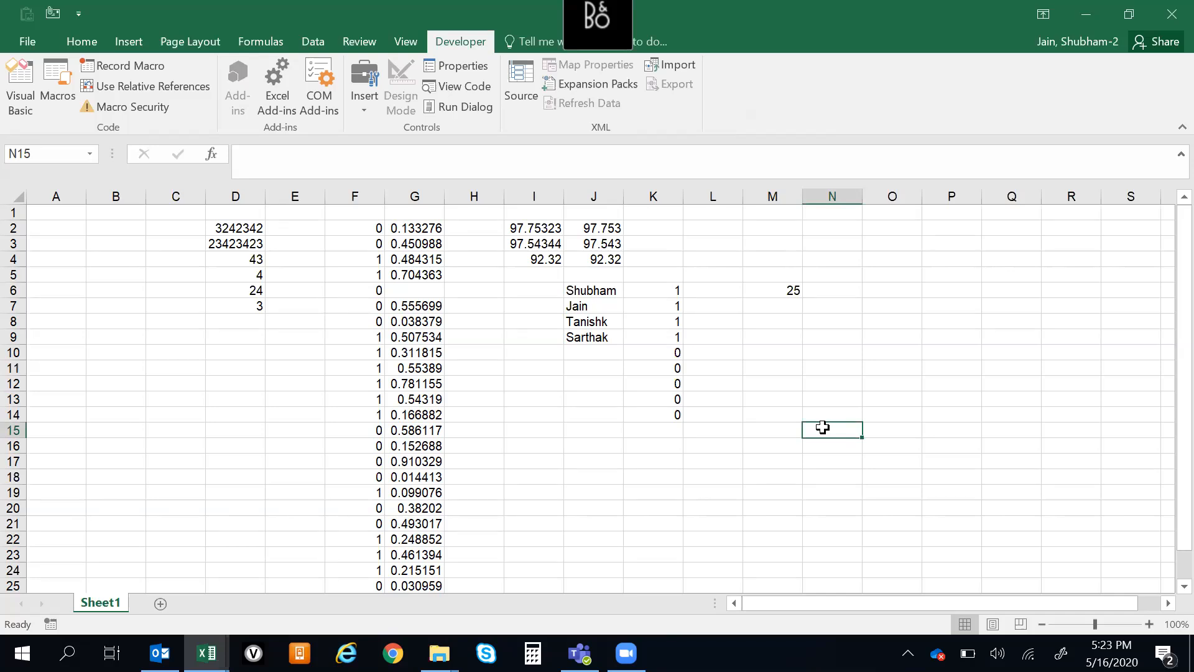
click(831, 411)
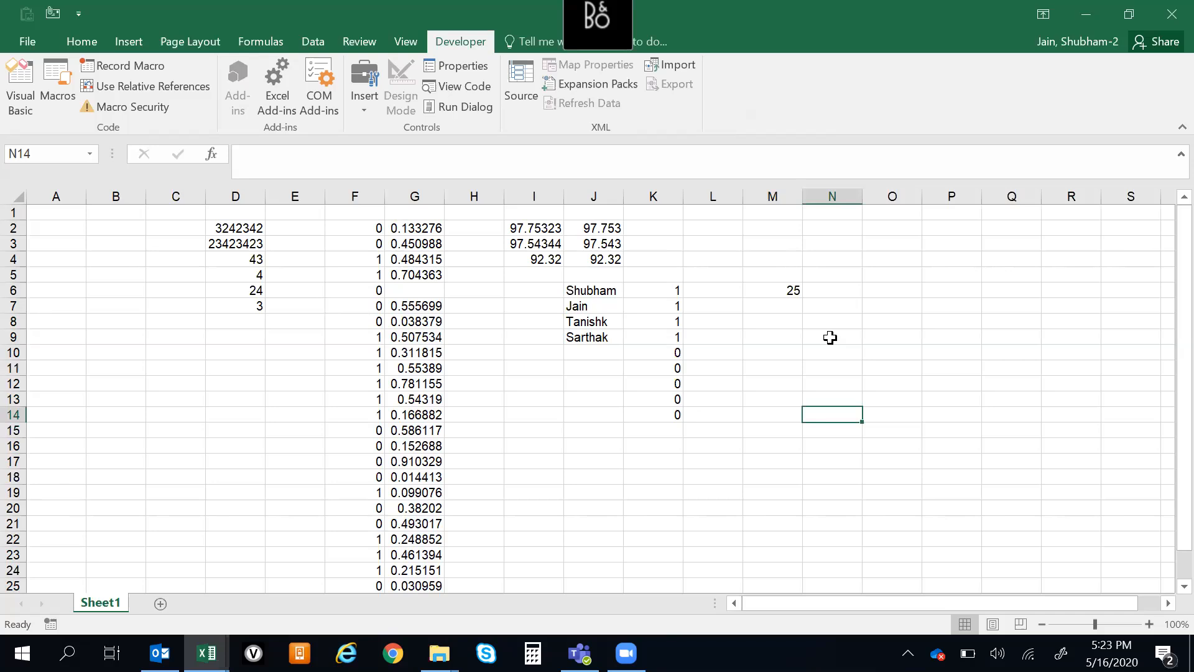
click(788, 303)
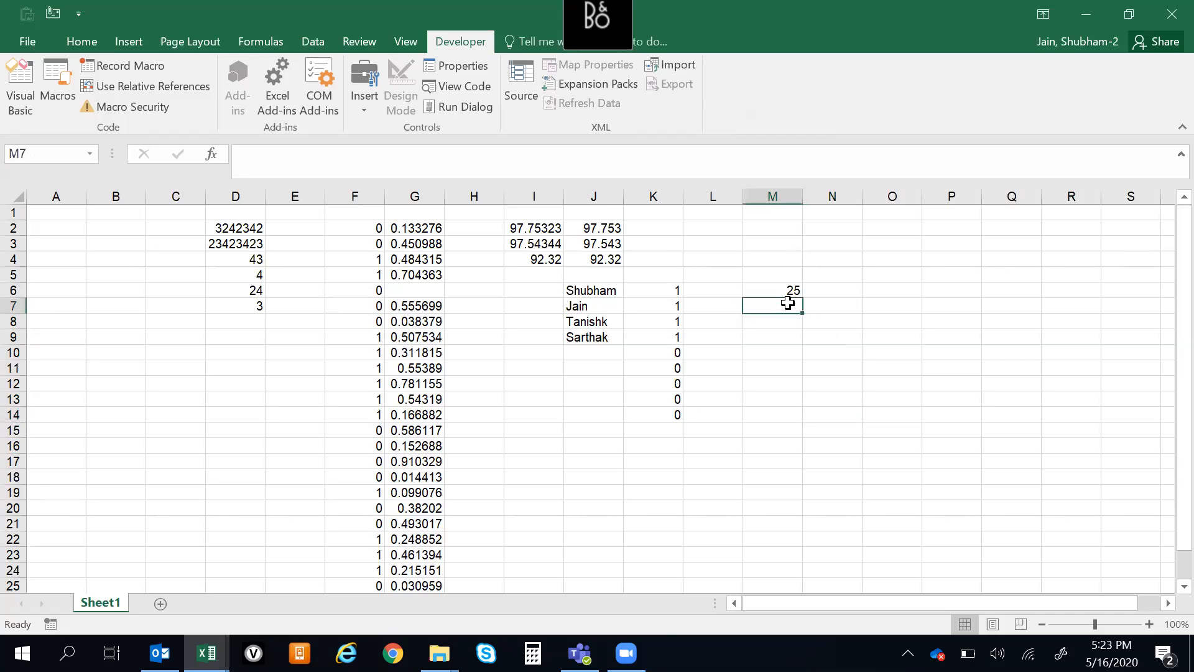
key(Up)
key(Down)
key(Up)
key(Up)
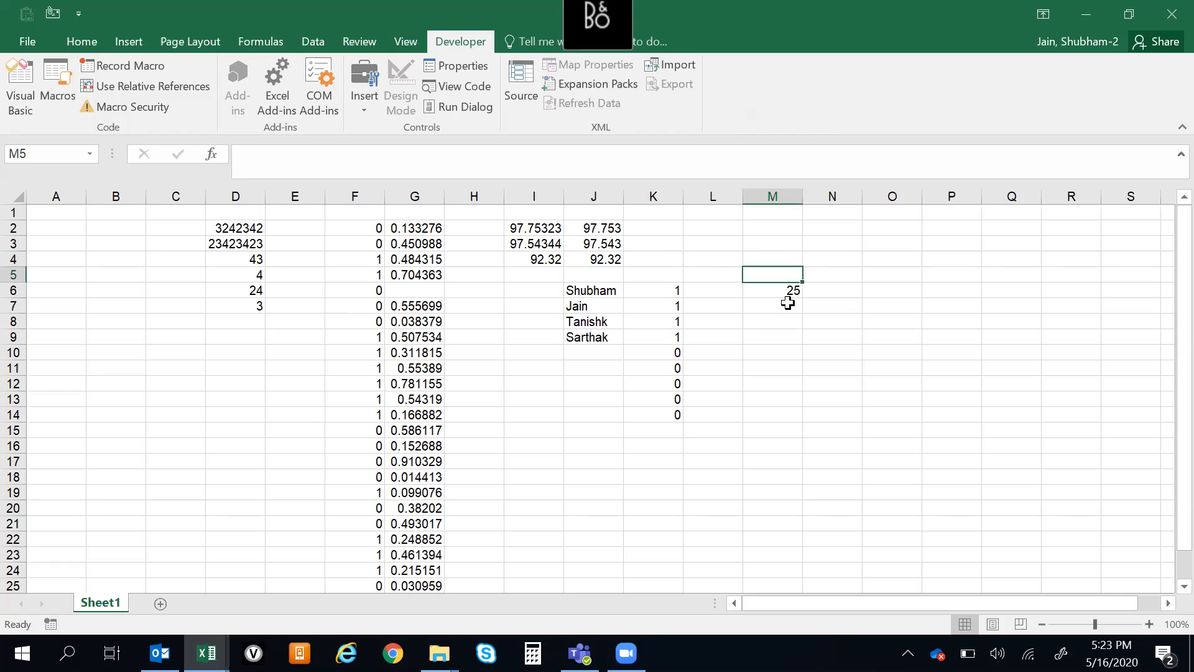
Count the empty cells of the random number list in M9 with =COUNTBLANK(G2:G27)
key(Down)
key(Down)
key(Down)
key(Down)
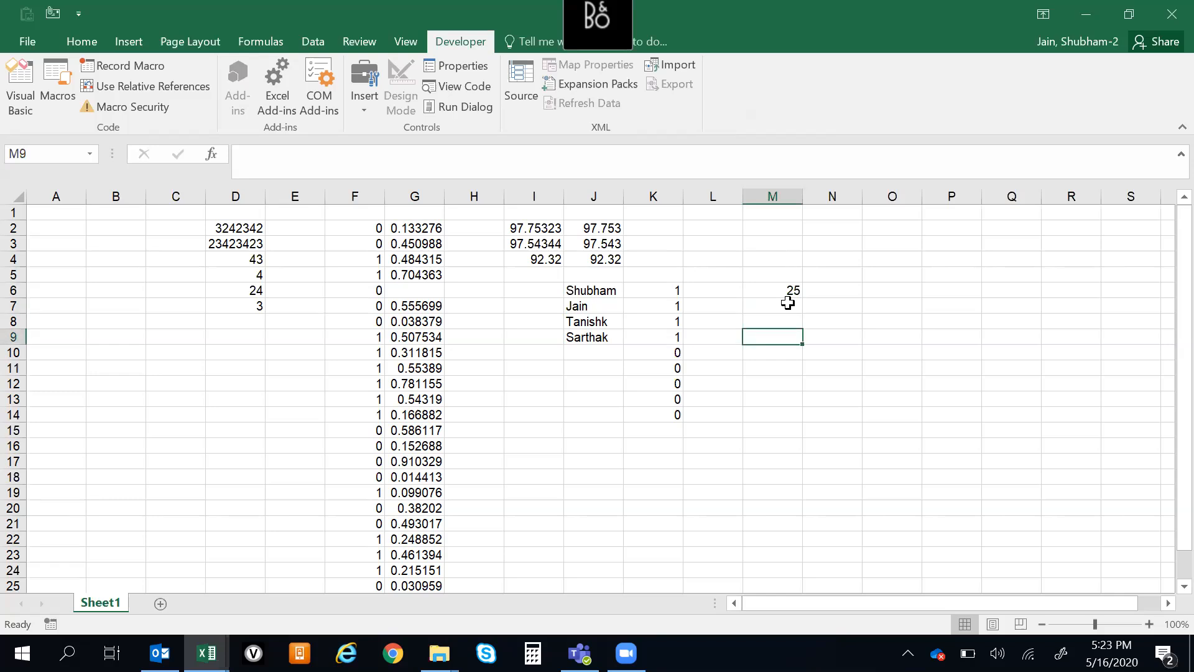
text(=coun)
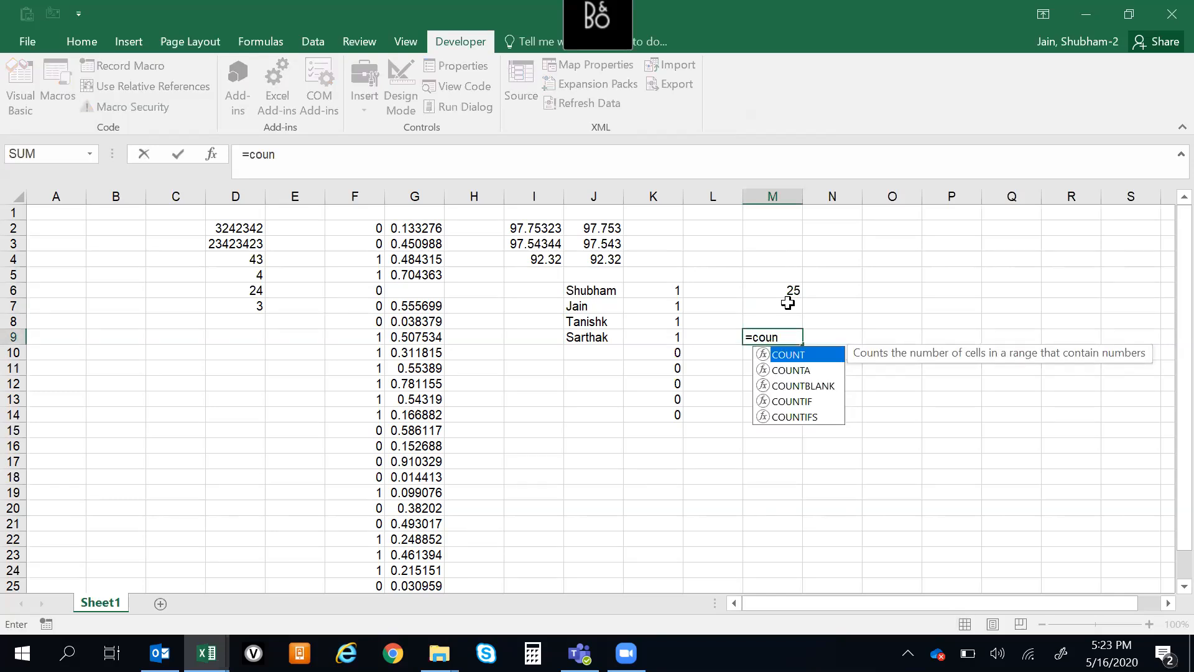
key(Down)
key(Down)
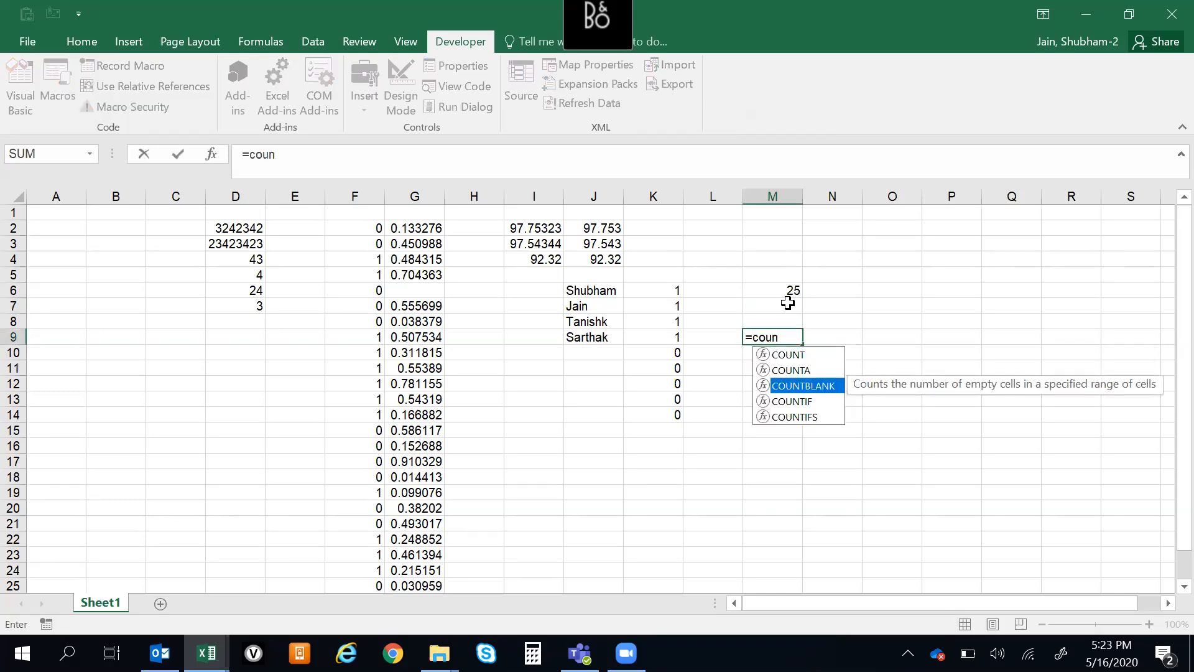
key(Tab)
key(Left)
key(Left)
key(Left)
key(Left)
key(Left)
key(Left)
key(Up)
key(Up)
key(Up)
key(Up)
key(Up)
key(Up)
key(Up)
key(ctrl+shift+Down)
key(ctrl+shift+Down)
key(ctrl+shift+Down)
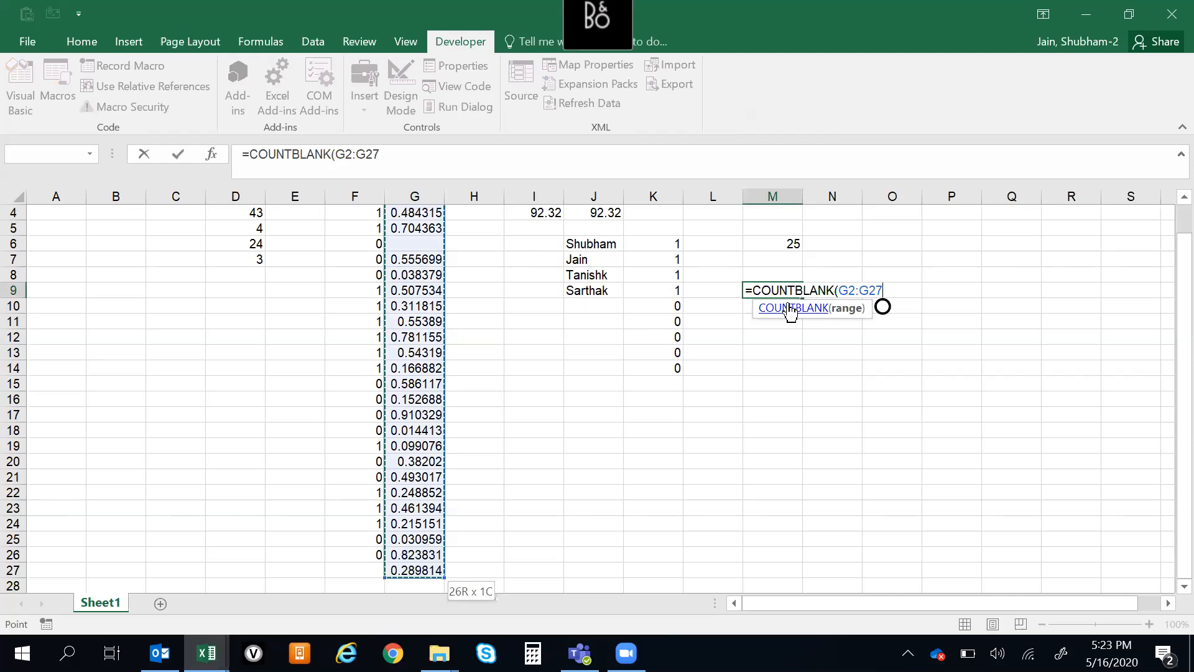
text())
key(Return)
Clear the contents of cells G10, G13 and G17 in the random number list
key(Up)
key(Up)
key(Down)
key(Left)
key(Left)
key(Left)
key(Left)
key(Left)
key(Down)
key(Left)
key(Delete)
key(Down)
key(Down)
key(Down)
key(Delete)
key(Down)
key(Down)
key(Down)
key(Down)
key(Delete)
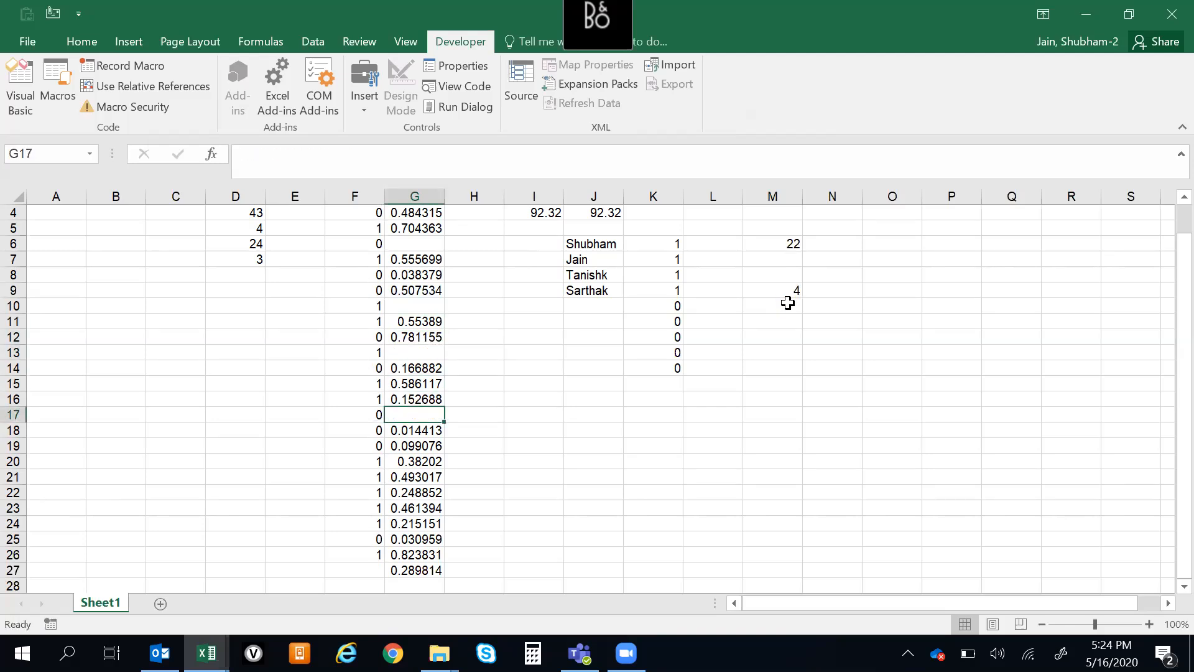
Compare the COUNTA result in M6 and the COUNTBLANK result in M9 with the filled and empty cells of column G
key(Right)
key(Right)
key(Right)
key(Right)
key(Right)
key(Right)
key(ctrl+Up)
key(ctrl+Up)
key(ctrl+Up)
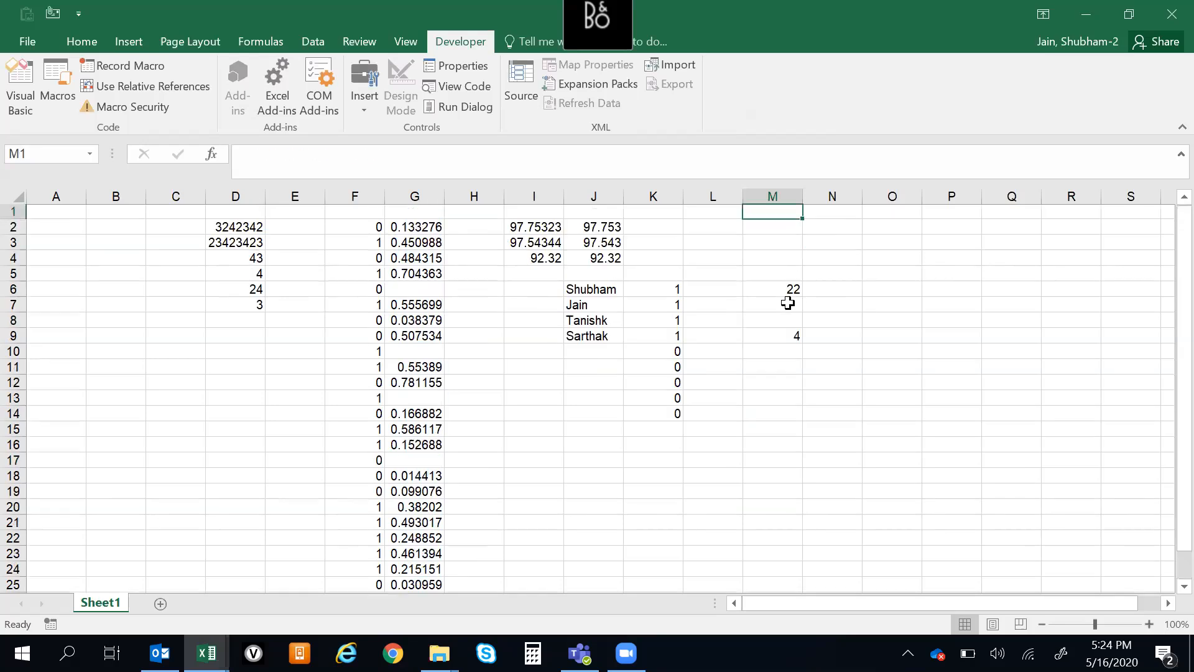
key(ctrl+Down)
key(ctrl+Down)
key(Down)
key(Up)
key(ctrl+Up)
key(Down)
key(ctrl+Down)
key(Up)
key(ctrl+Up)
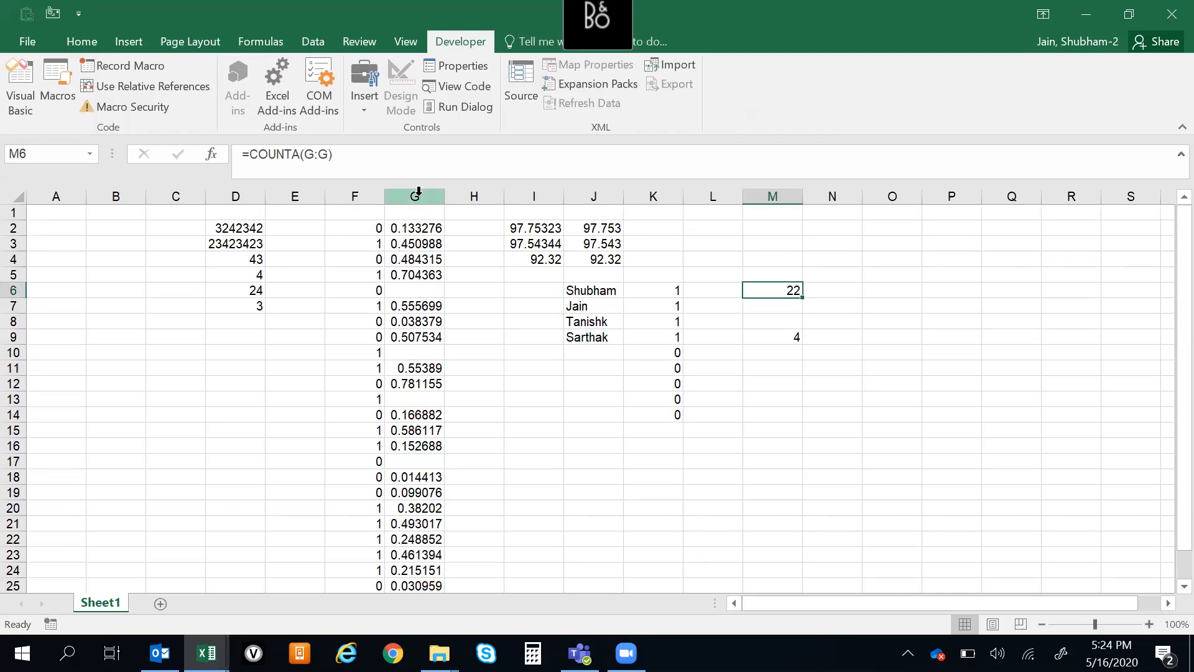
click(414, 196)
click(751, 361)
click(777, 321)
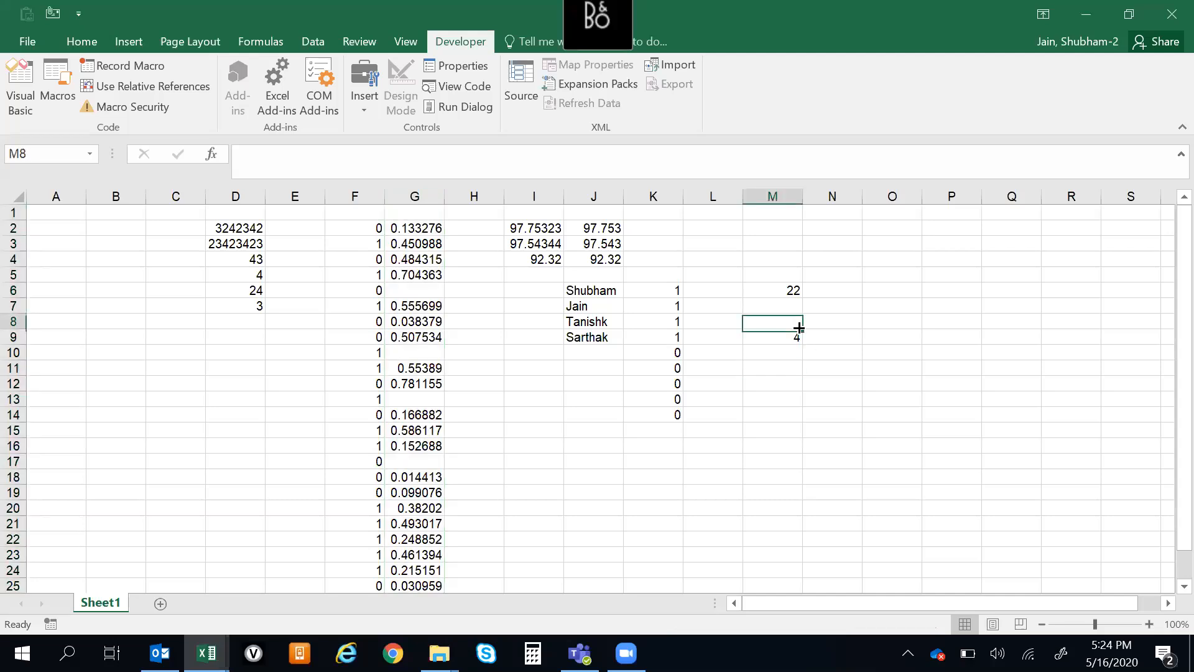
click(830, 365)
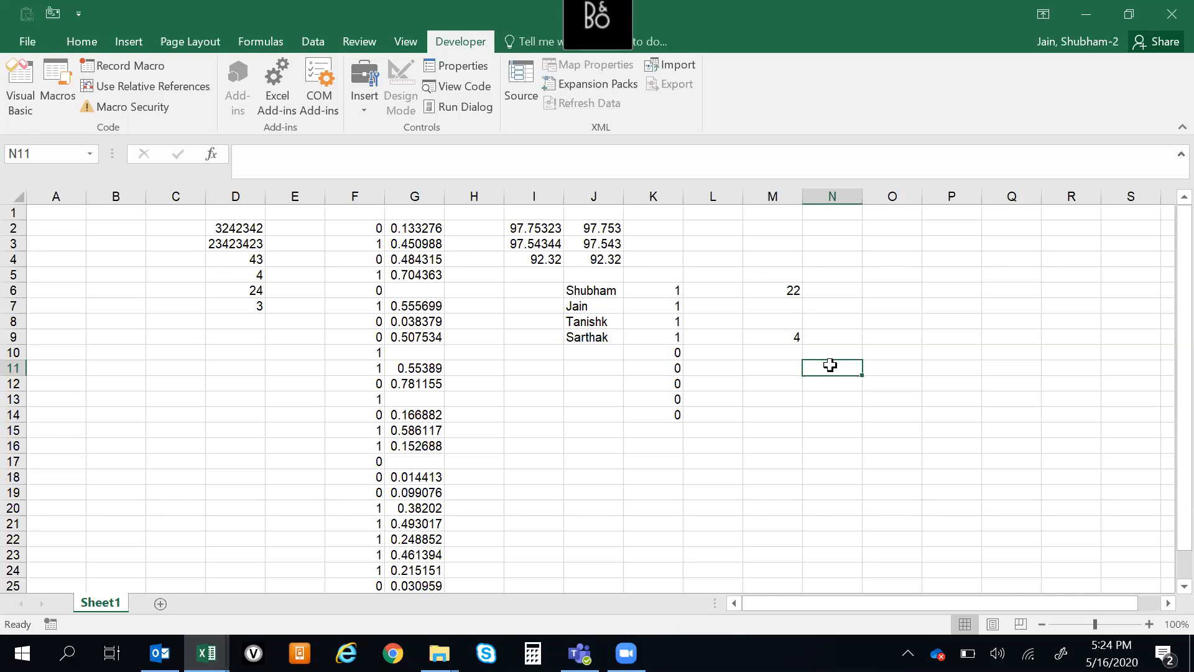
key(Left)
key(Up)
key(Up)
key(Up)
key(Up)
key(Up)
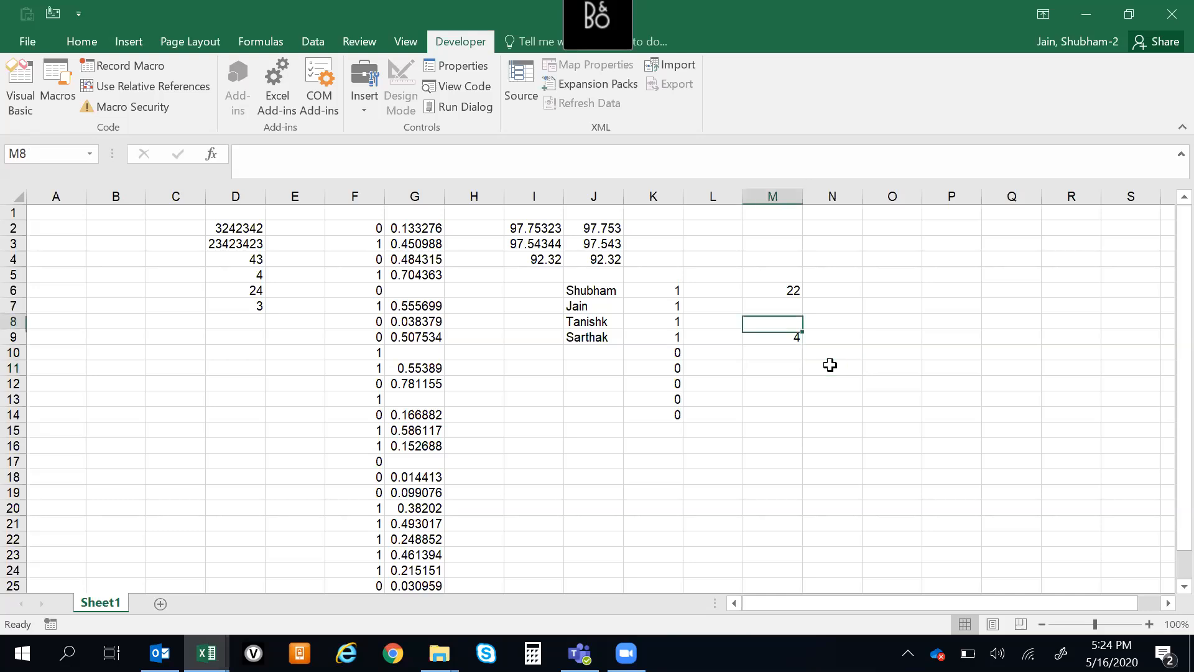
key(Up)
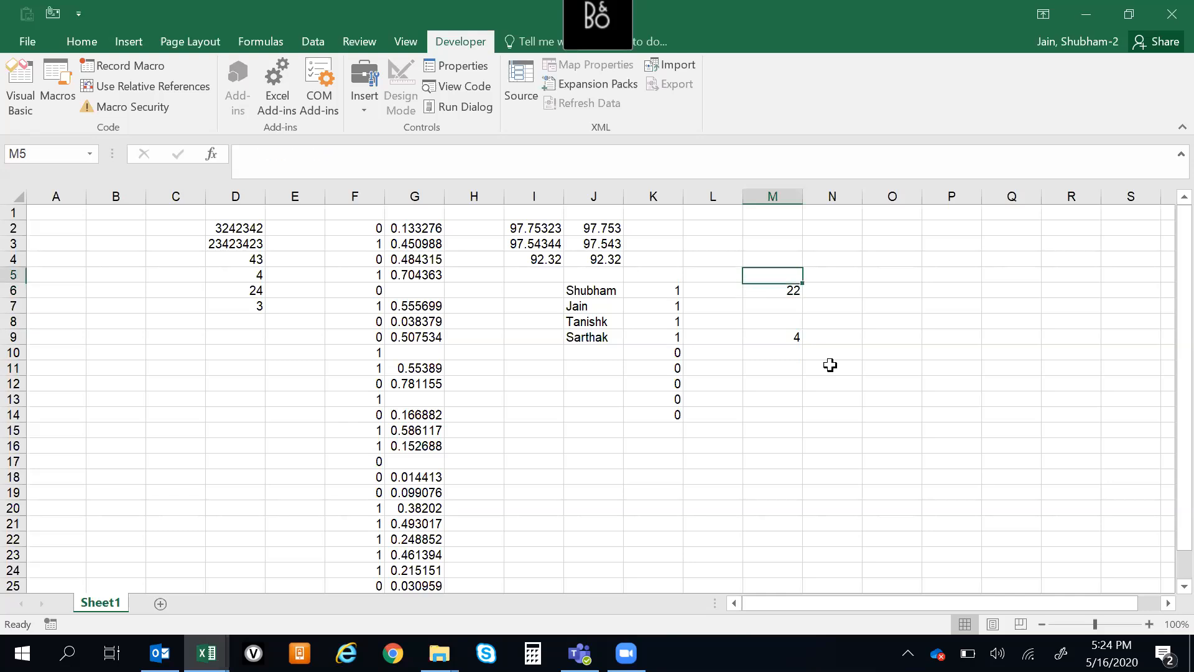
key(Down)
key(Up)
Examine the random number formulas in column F from F2 to the end of the list
key(Up)
key(ctrl+Up)
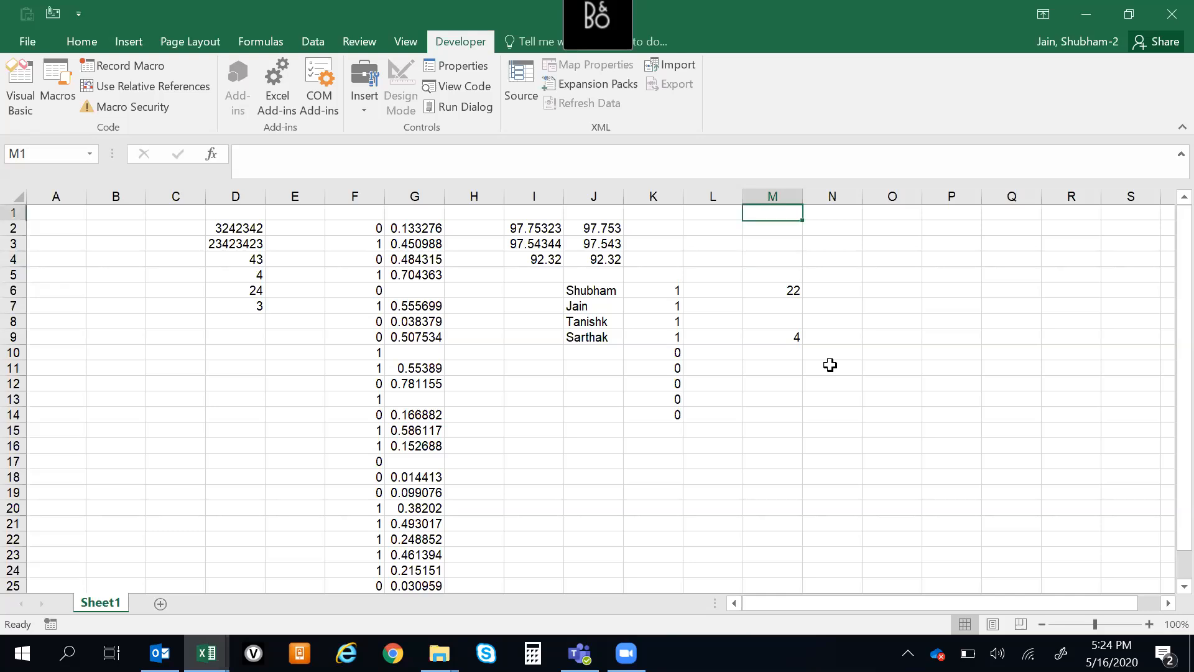
key(Home)
key(Down)
key(Up)
key(Down)
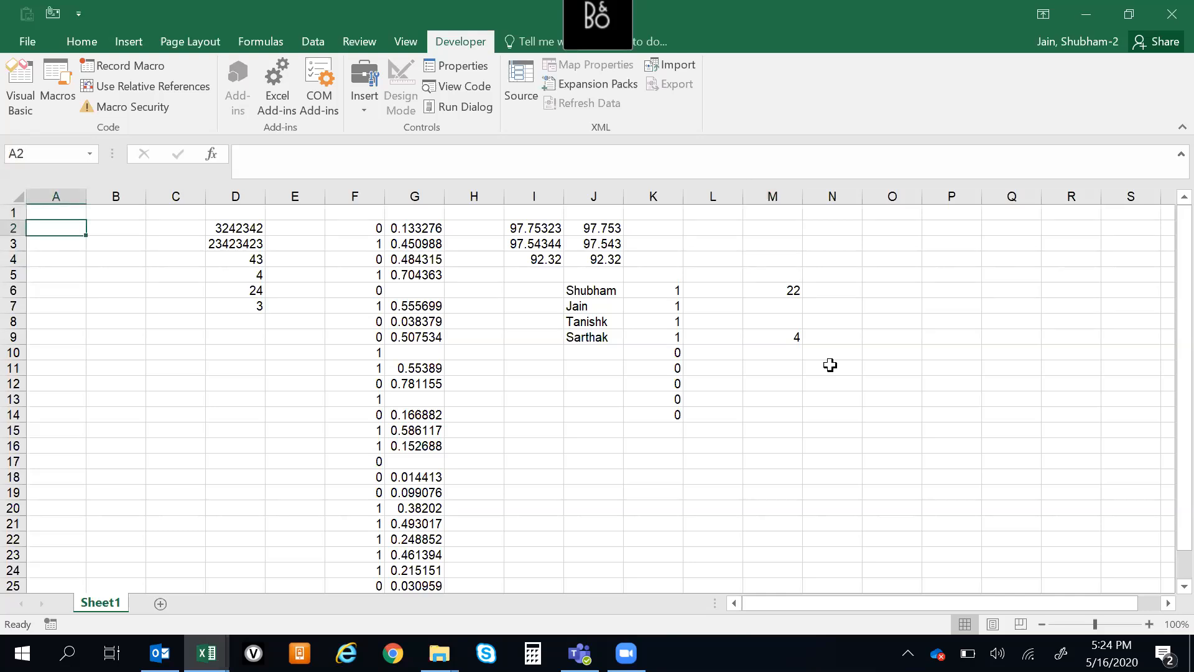
key(ctrl+Right)
key(ctrl+Right)
key(ctrl+Right)
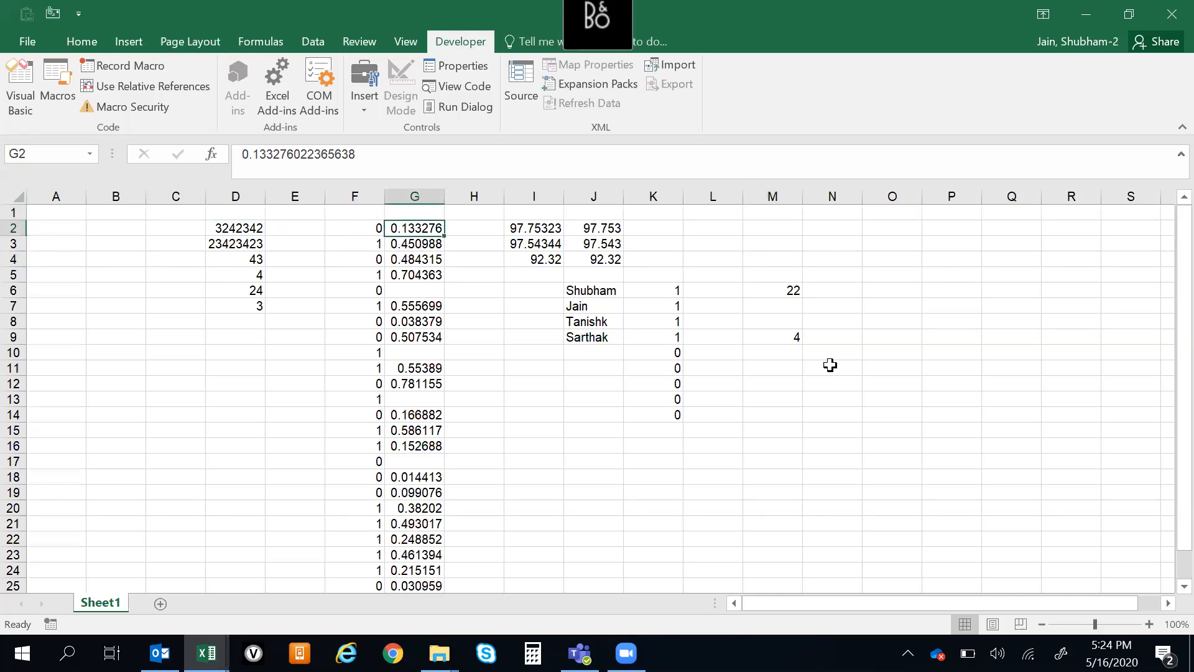
key(Left)
key(ctrl+Down)
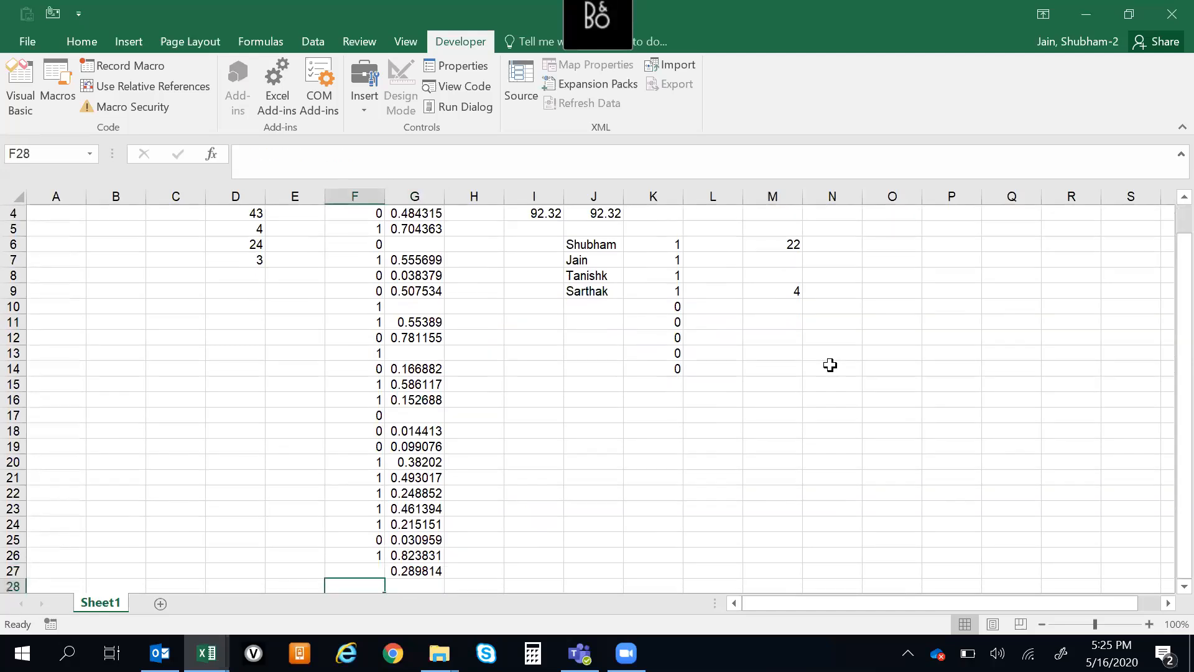
key(ctrl+Up)
key(ctrl+Up)
key(Down)
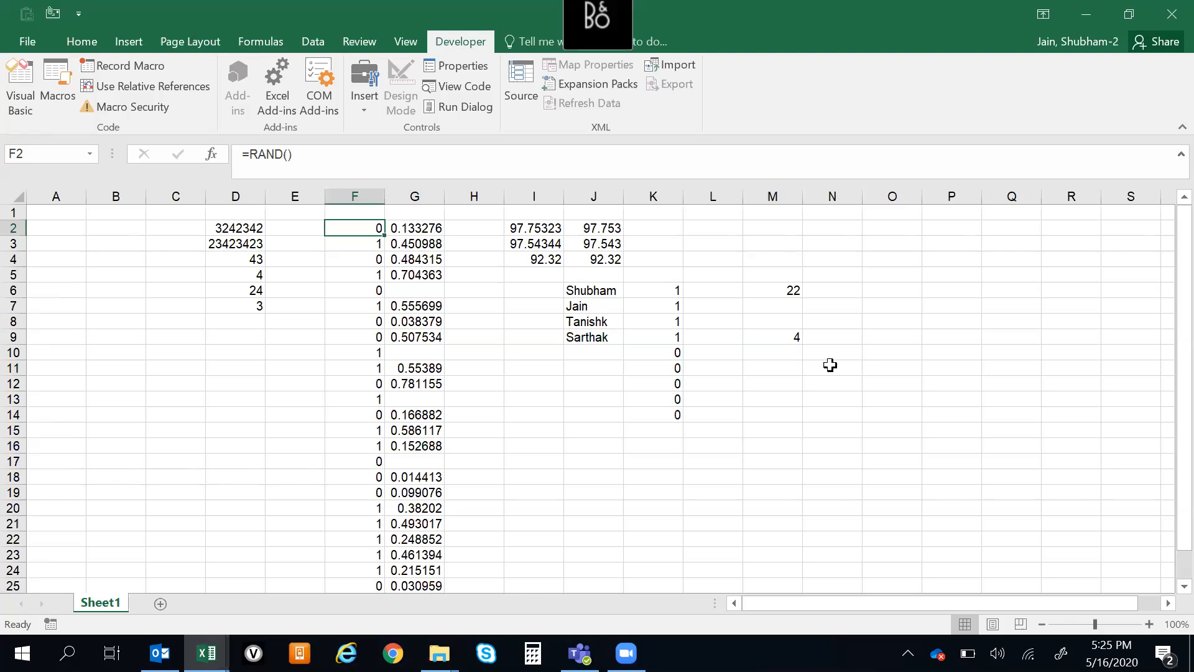
click(628, 652)
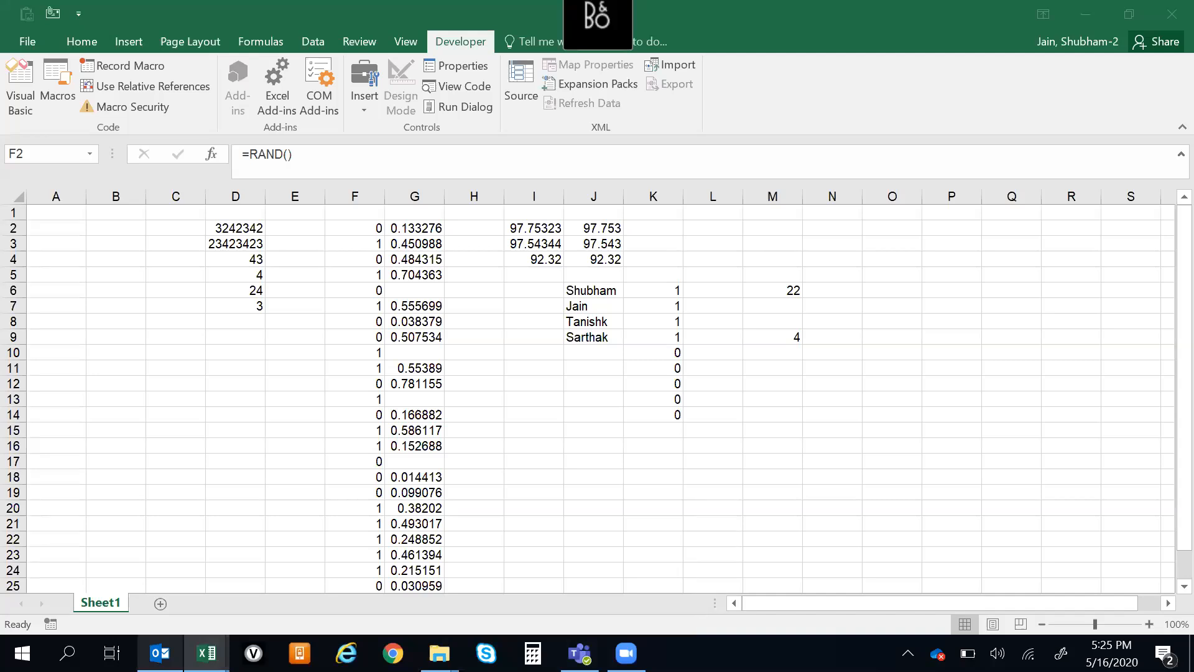
mouse_move(159, 653)
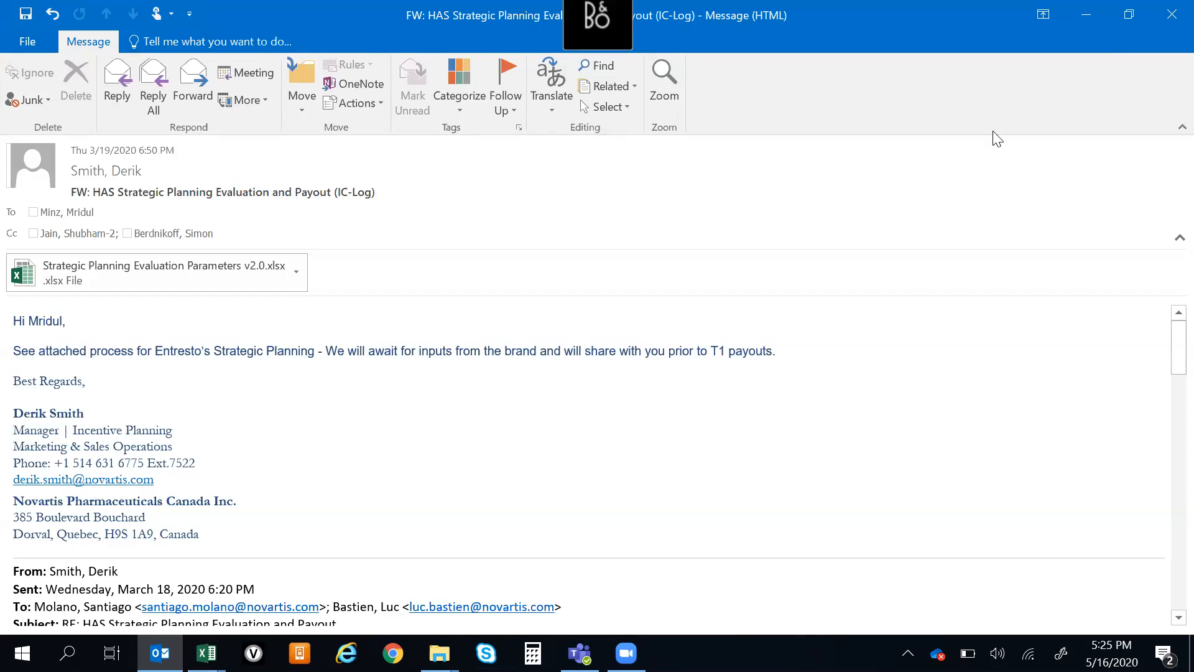
click(511, 484)
key(ctrl+Up)
key(ctrl+Up)
key(ctrl+Up)
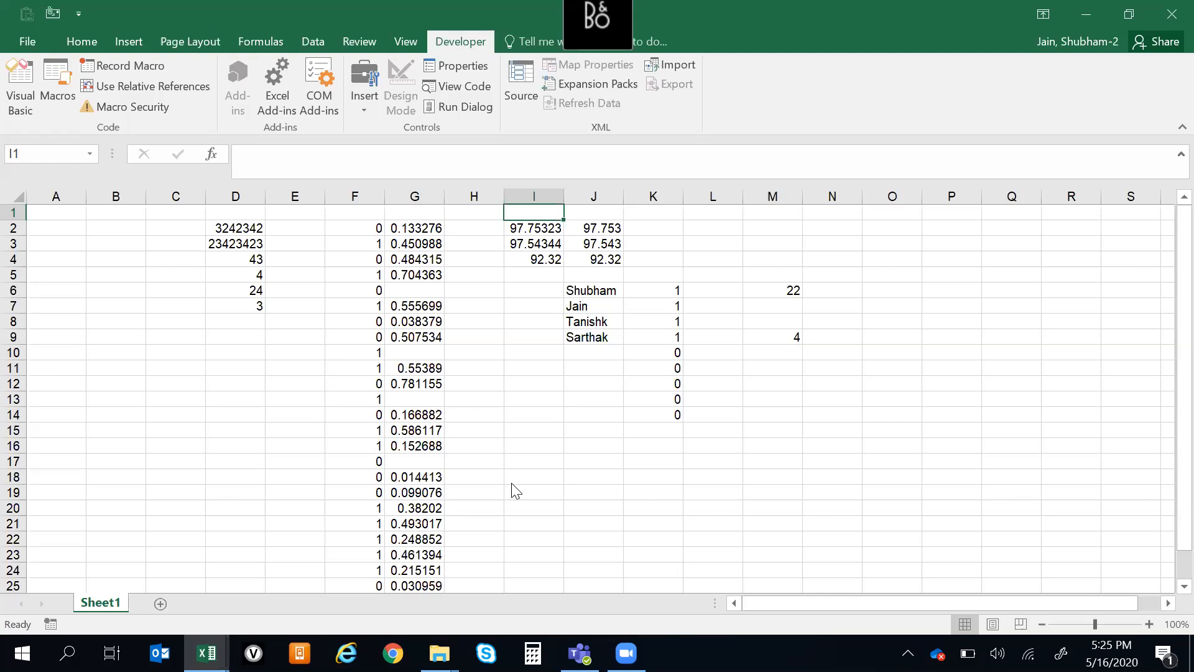
Switch to the IHD Report_March DM folder window in File Explorer, clear its file selection and close the window
key(super+d)
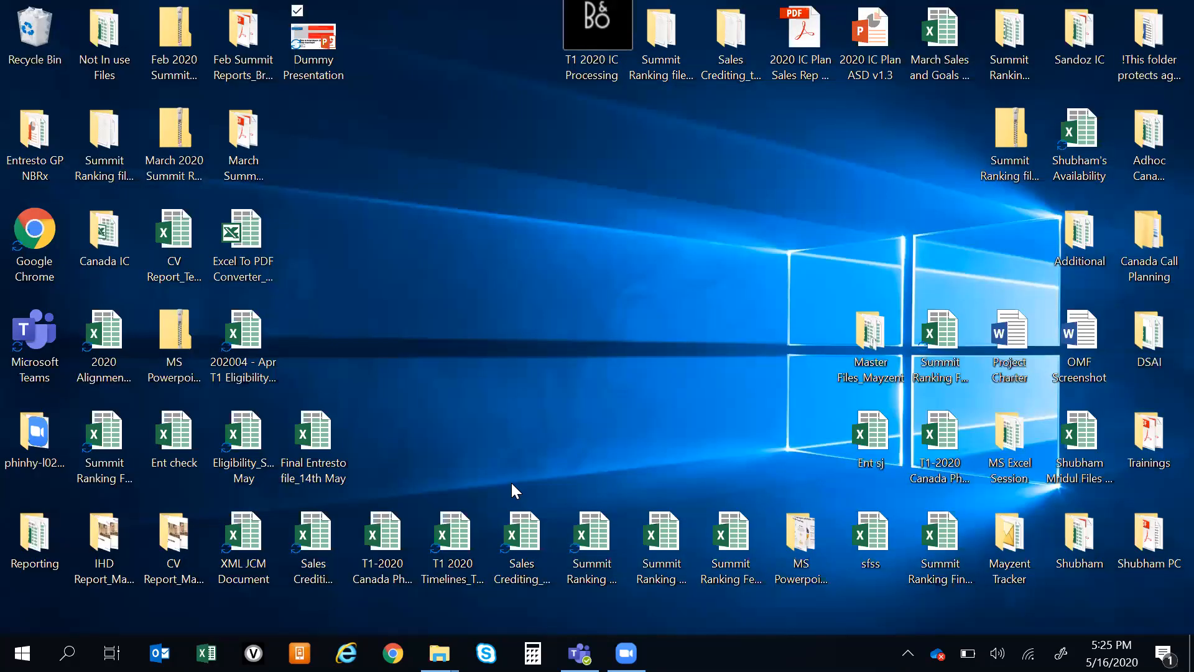
key(alt+Tab)
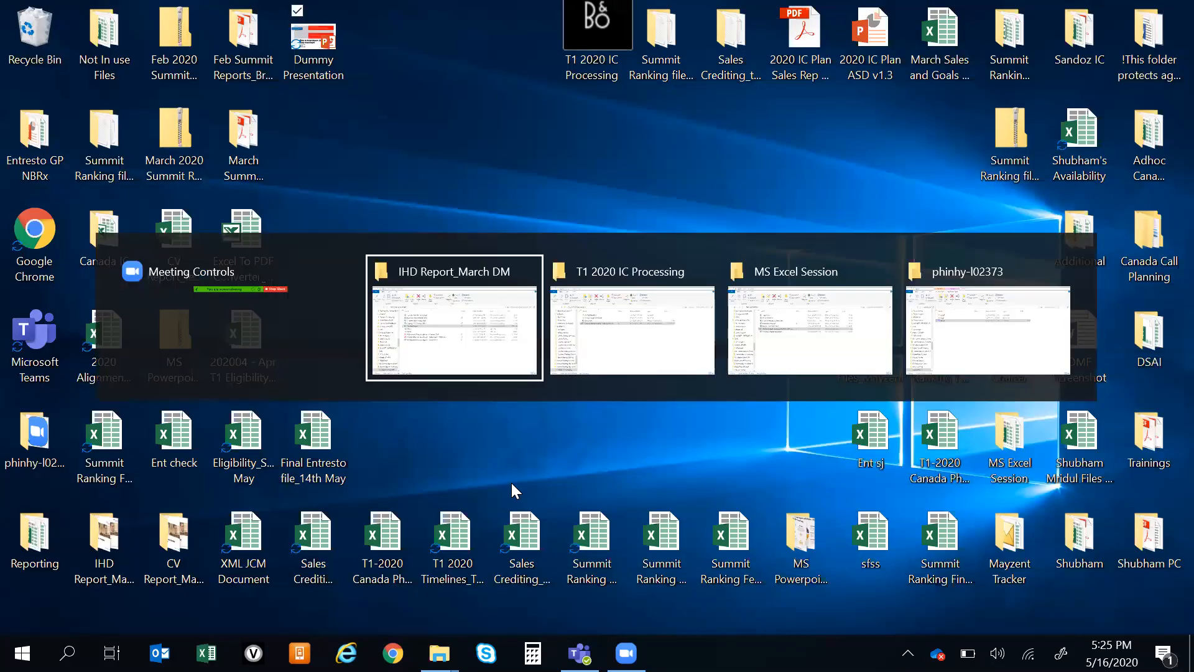
key(alt+Tab)
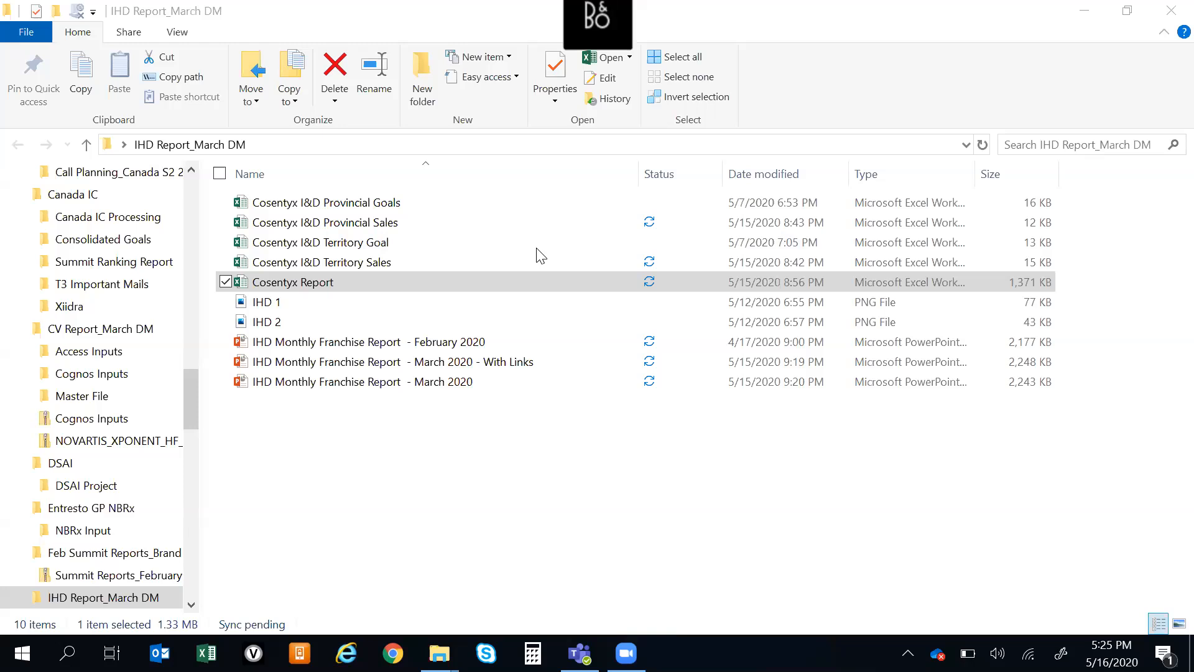
click(642, 537)
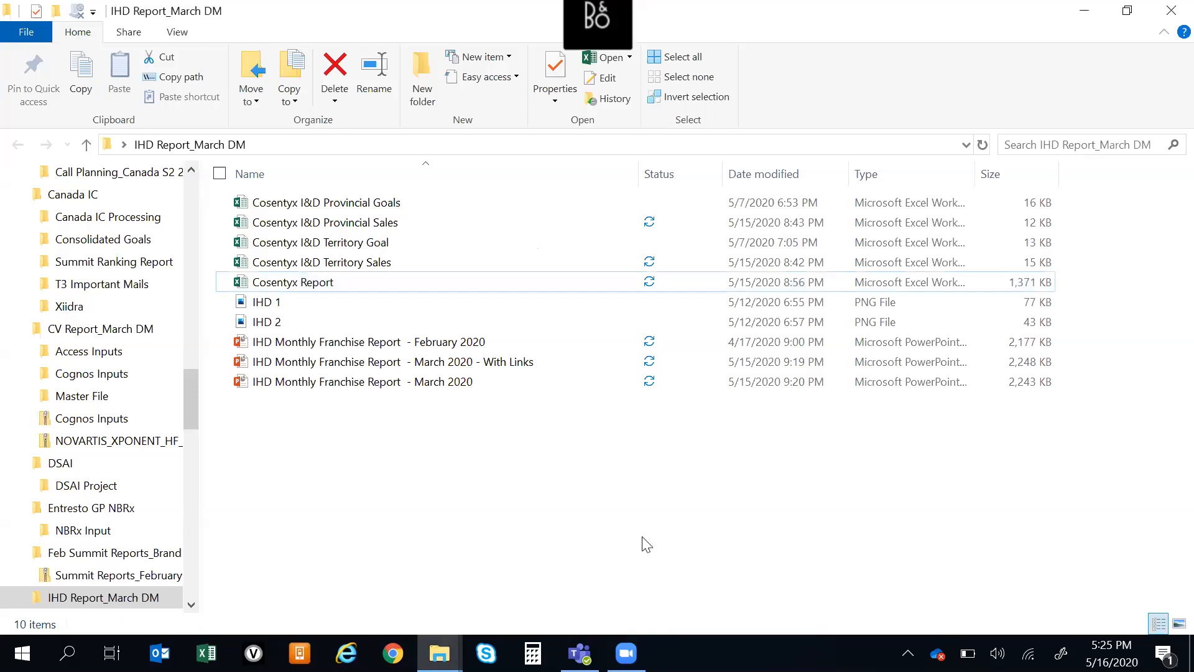
click(1168, 14)
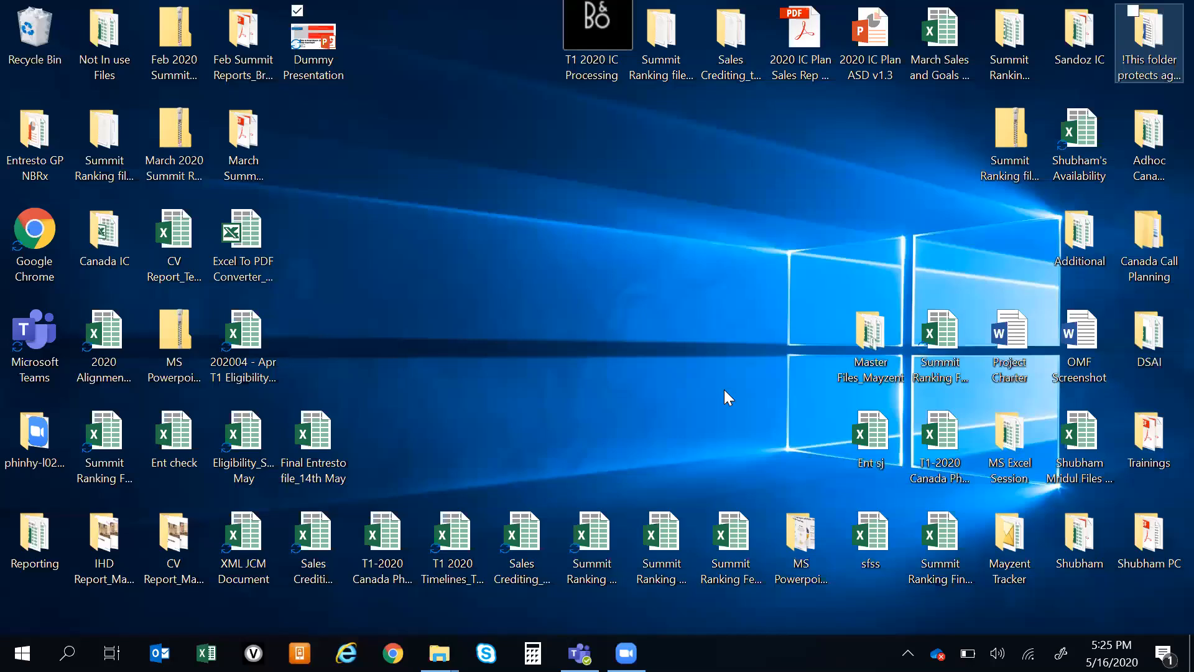